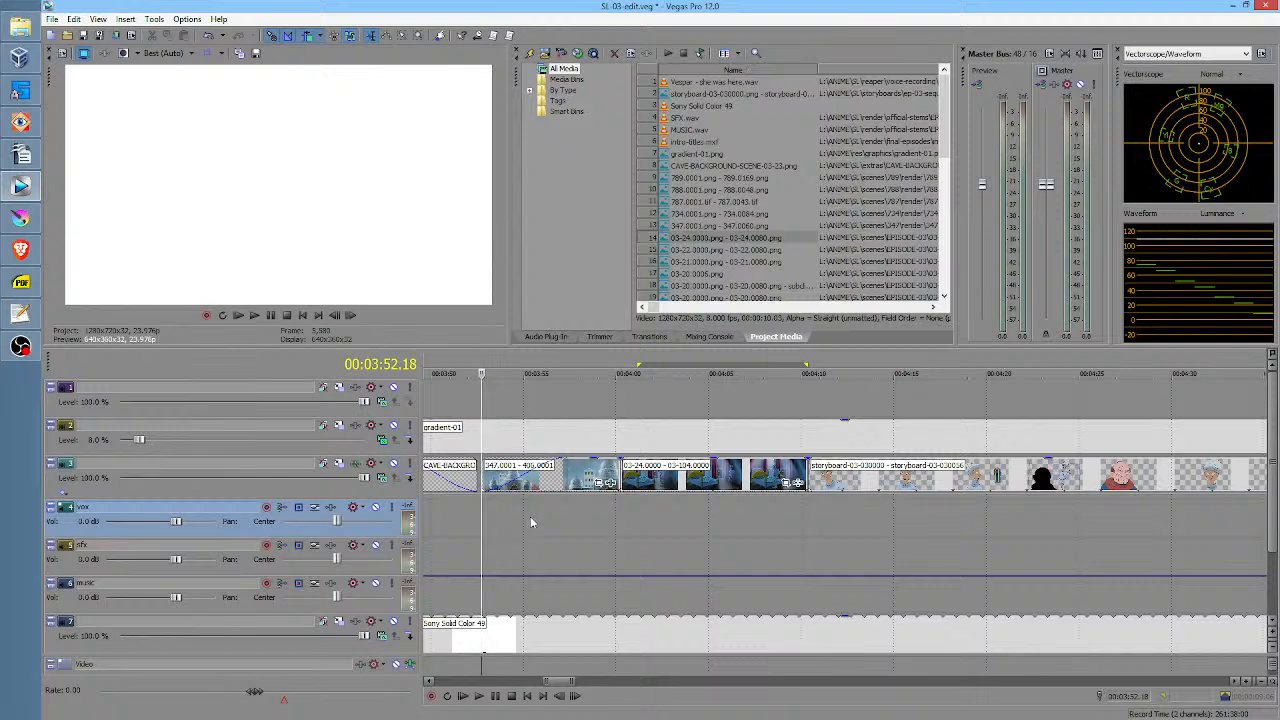
# Play the edit from 00:03:52.18 to review the start of the 347 clip in the timeline.
pyautogui.press('space')
pyautogui.click(607, 515)
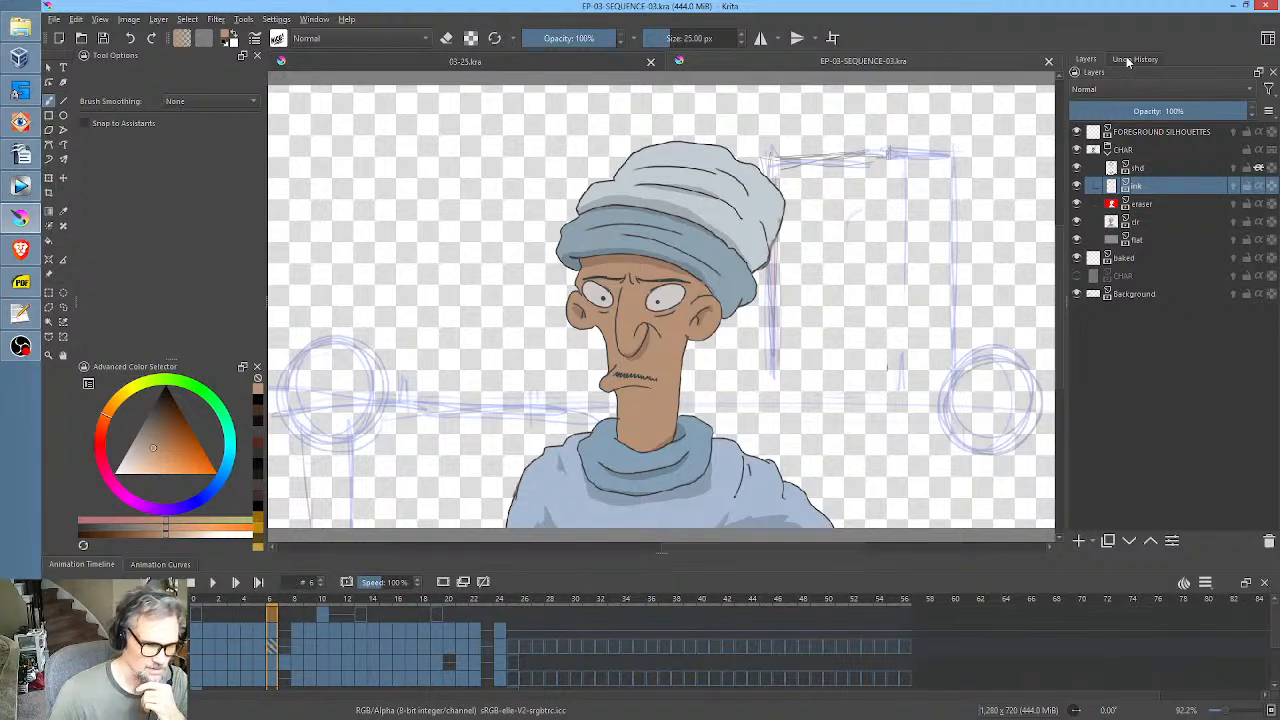
# Reorder the open documents so EP-03-SEQUENCE-03.kra comes before 03-25.kra, and keep EP-03-SEQUENCE-03.kra active.
pyautogui.click(549, 63)
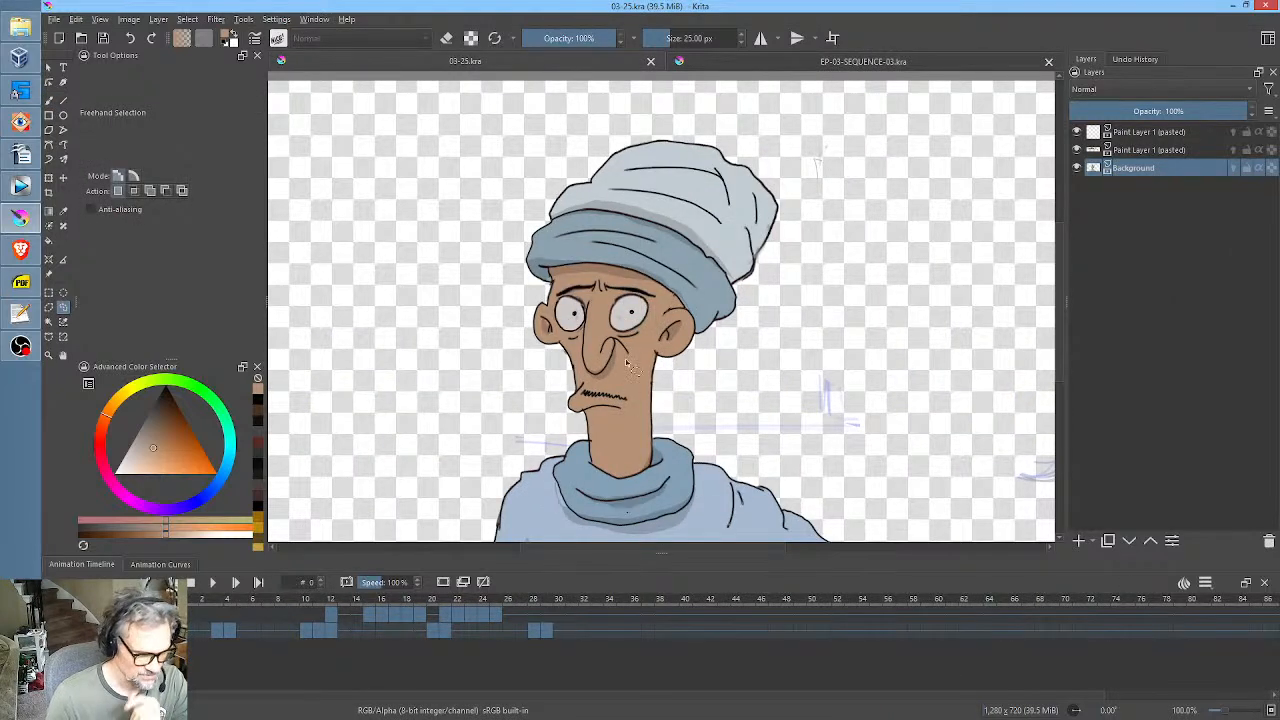
pyautogui.moveTo(759, 62); pyautogui.dragTo(418, 65)
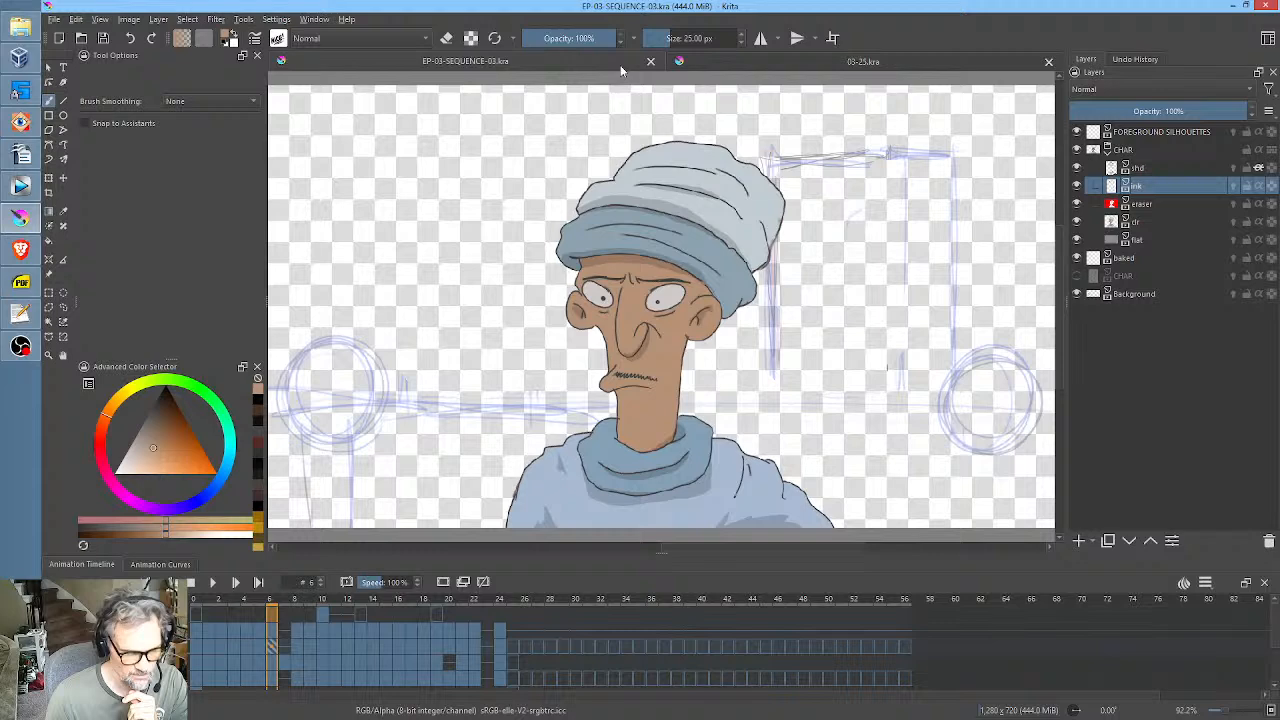
pyautogui.click(710, 60)
pyautogui.click(554, 60)
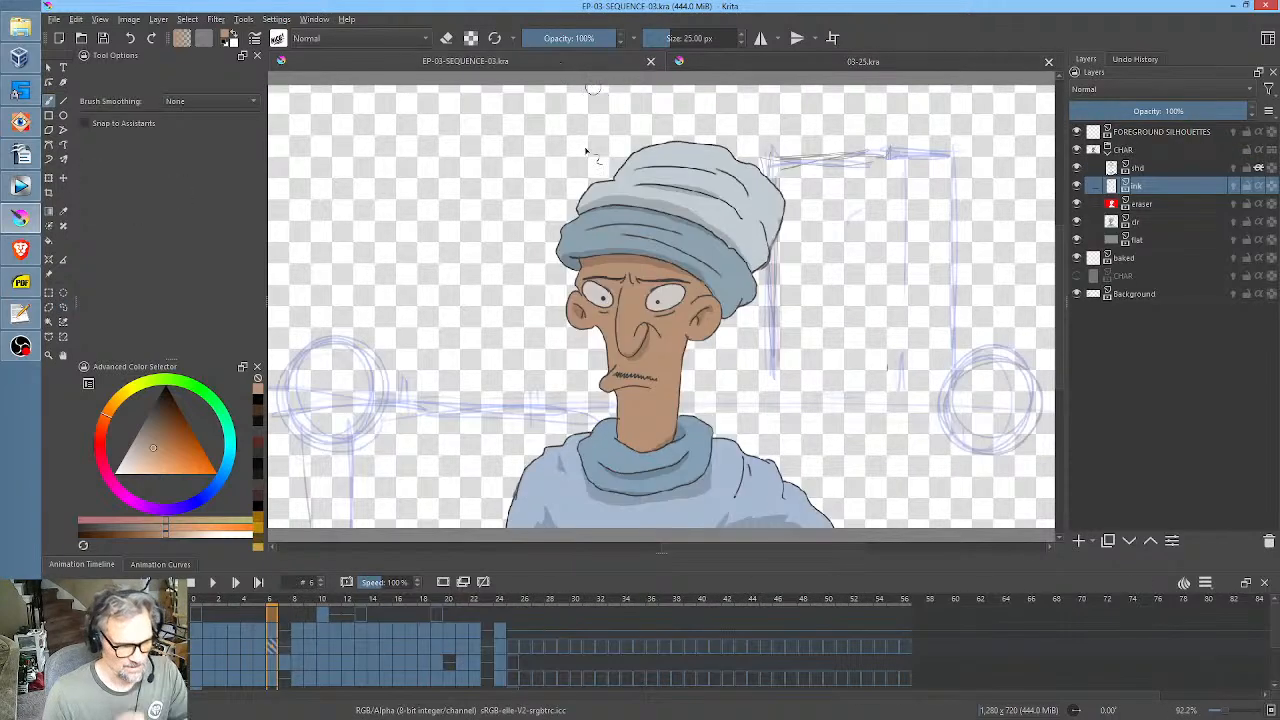
# Review the coloured character drawings in EP-03-SEQUENCE-03.kra from frame 0 through frame 24.
pyautogui.click(195, 600)
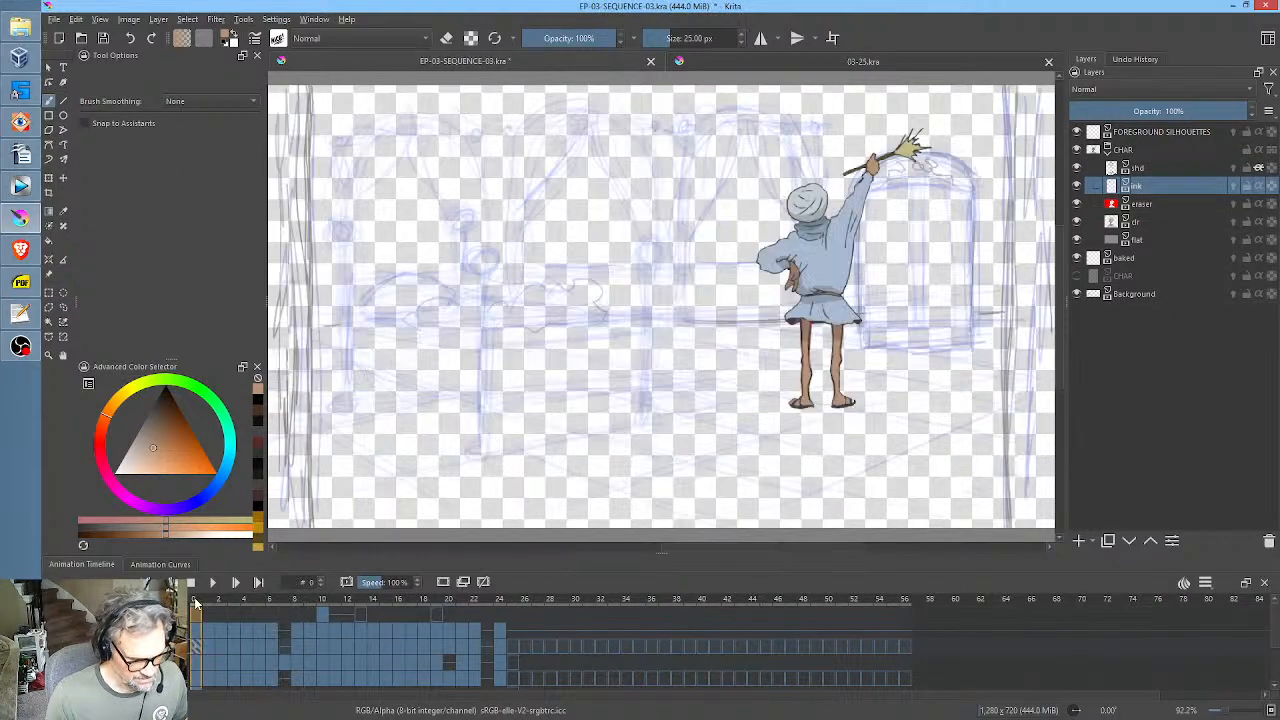
pyautogui.moveTo(195, 600); pyautogui.dragTo(473, 637)
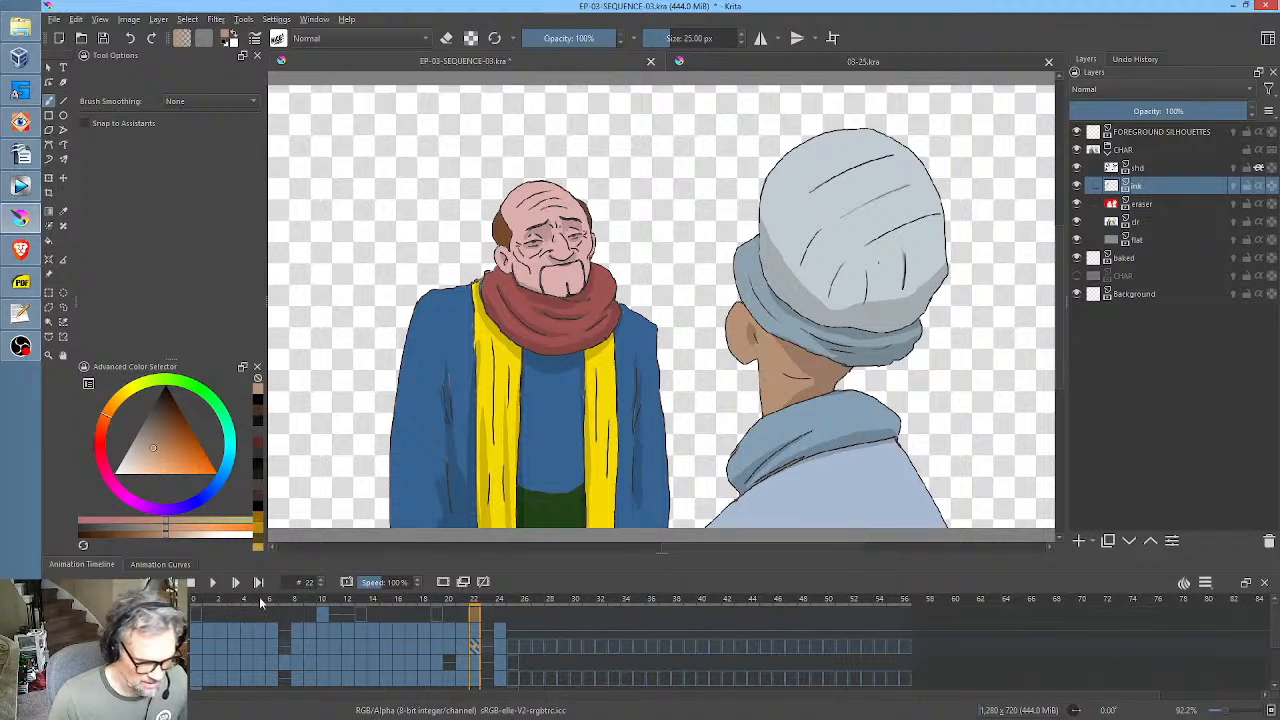
pyautogui.click(500, 600)
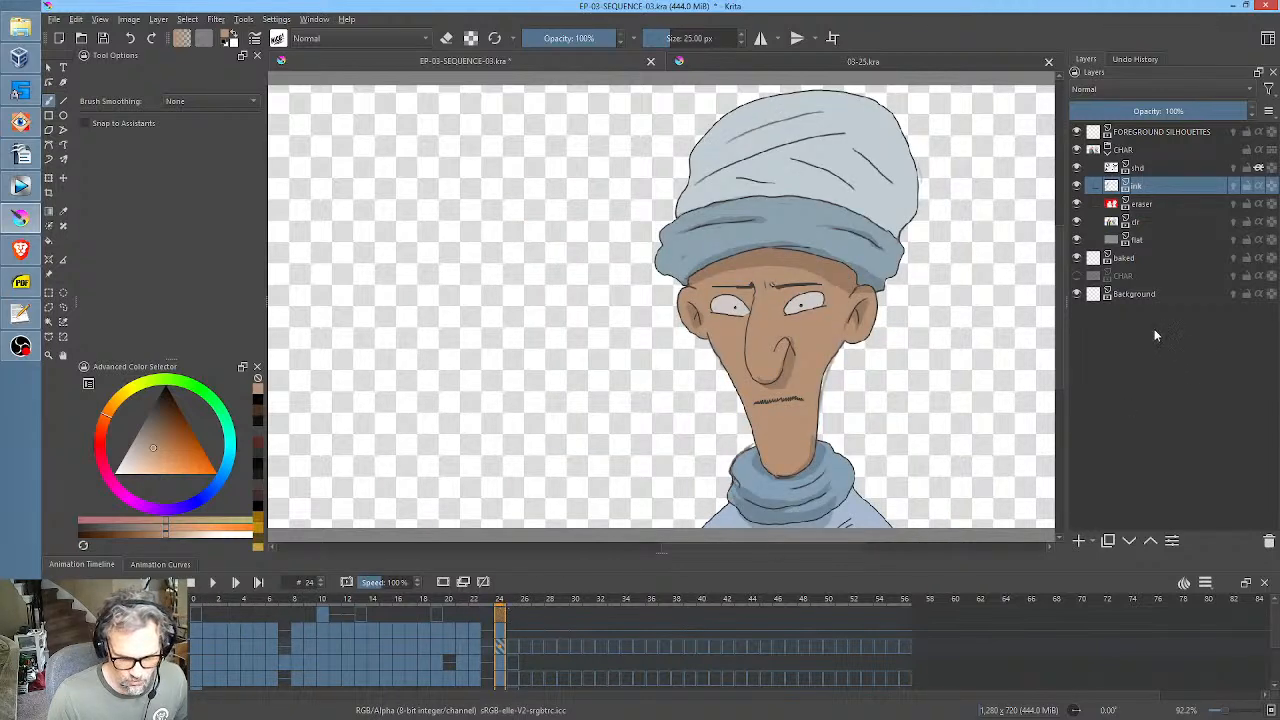
# Show the lower CHAR sketch layer and review the rough storyboard up to frame 34, plus frames 0 to 8.
pyautogui.click(1077, 275)
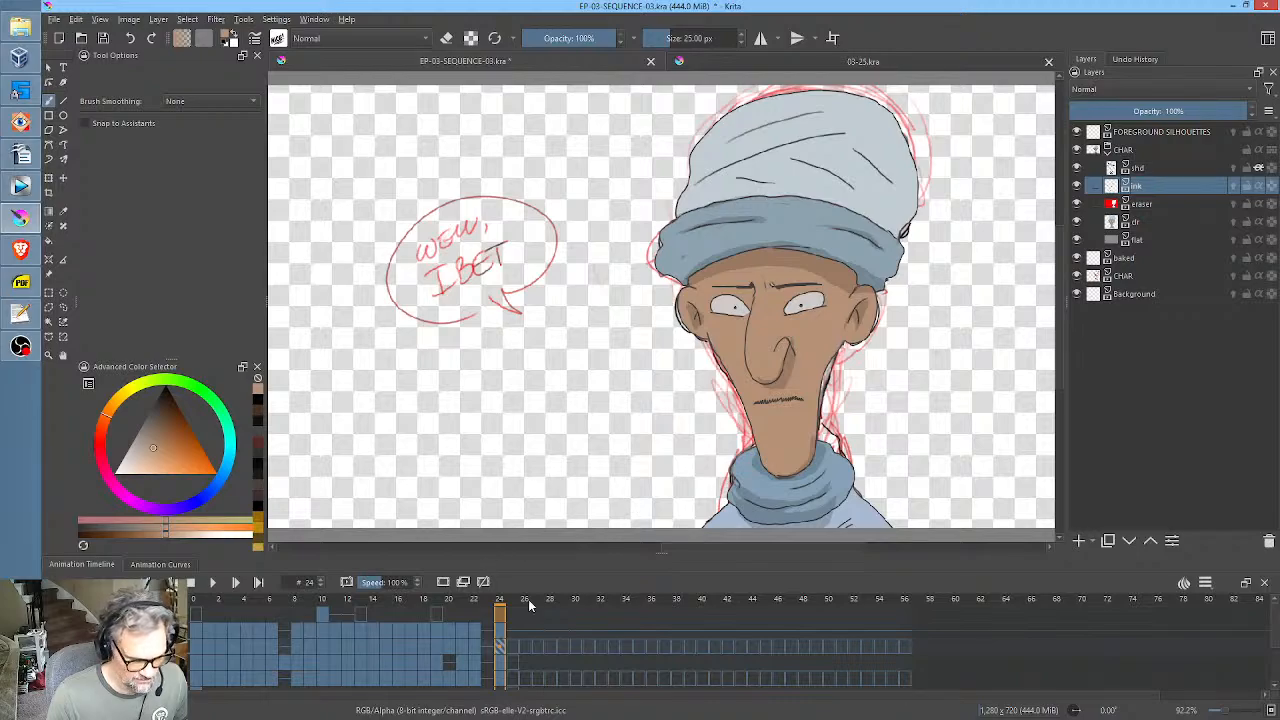
pyautogui.moveTo(510, 600)
pyautogui.mouseDown()
pyautogui.moveTo(873, 617)
pyautogui.moveTo(624, 615)
pyautogui.mouseUp()
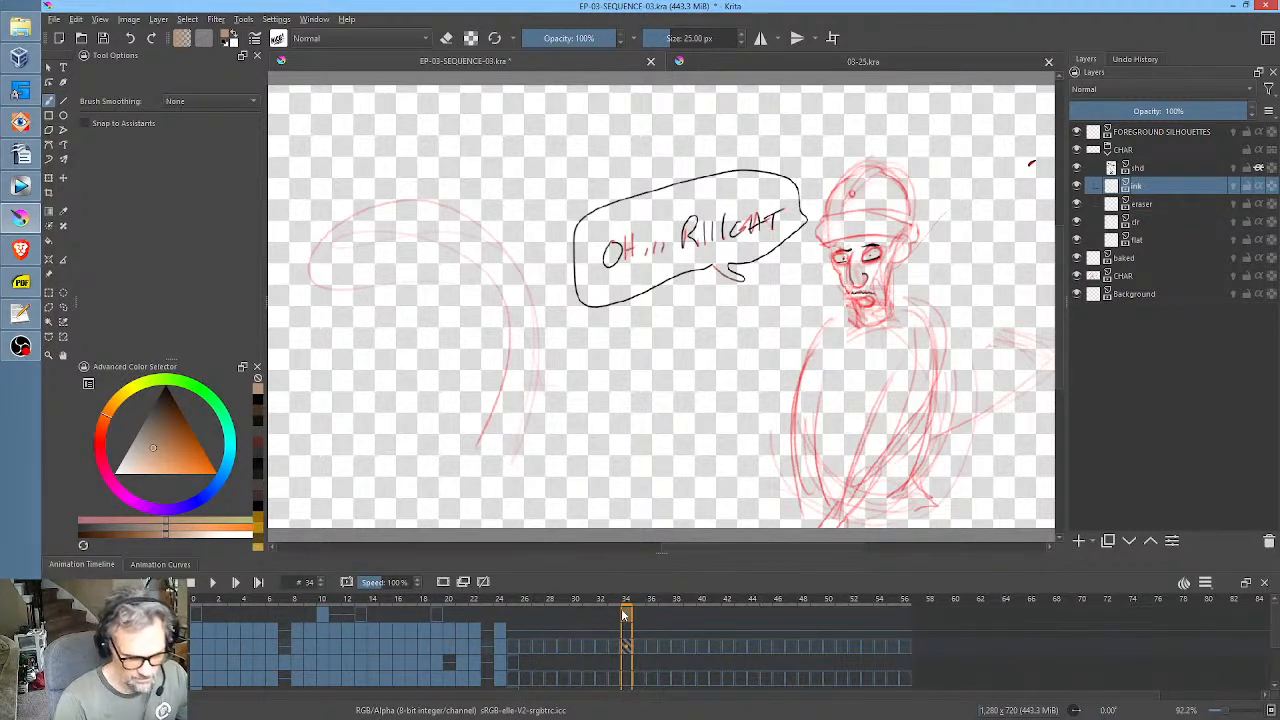
pyautogui.click(499, 602)
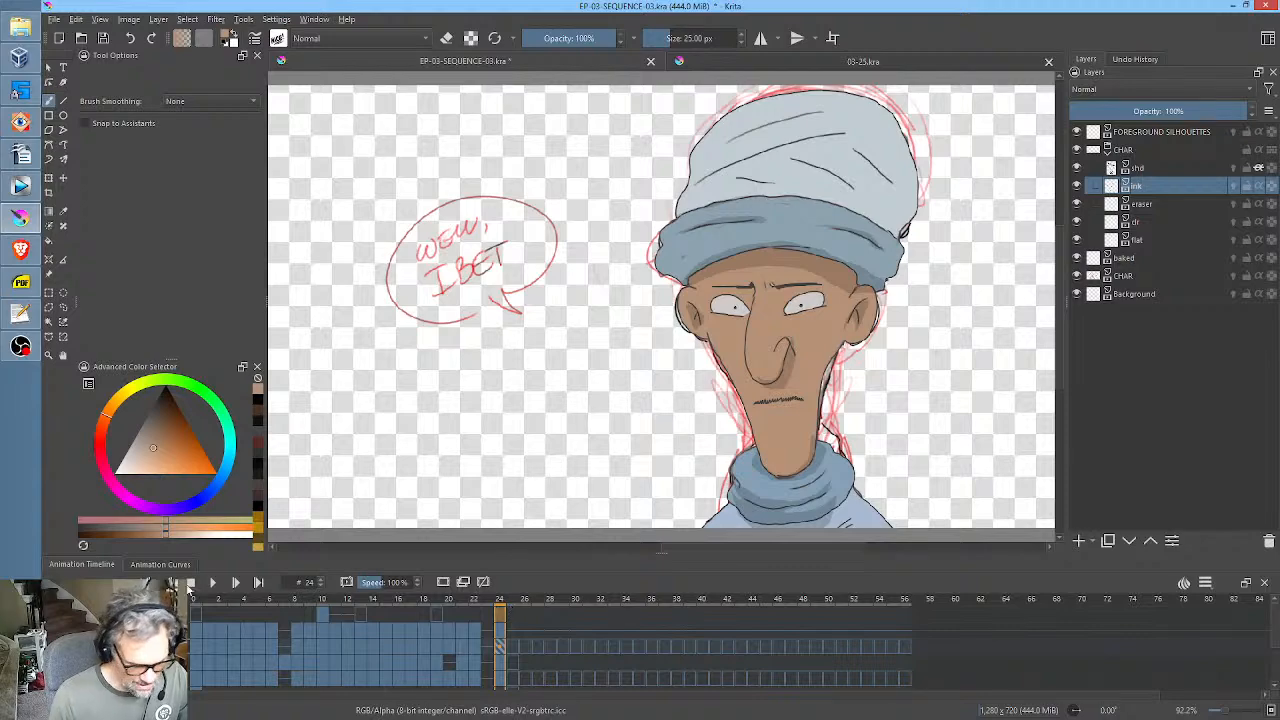
pyautogui.moveTo(201, 603)
pyautogui.mouseDown()
pyautogui.moveTo(337, 604)
pyautogui.moveTo(200, 599)
pyautogui.mouseUp()
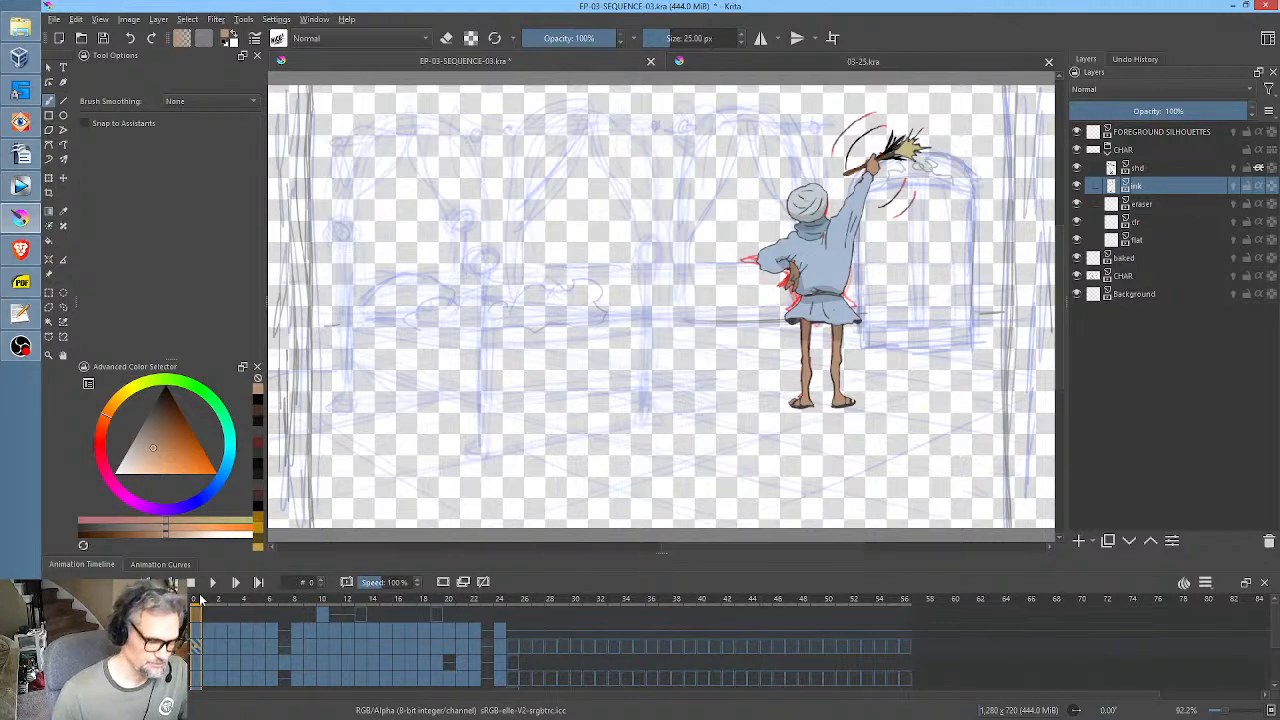
pyautogui.moveTo(200, 603); pyautogui.dragTo(297, 603)
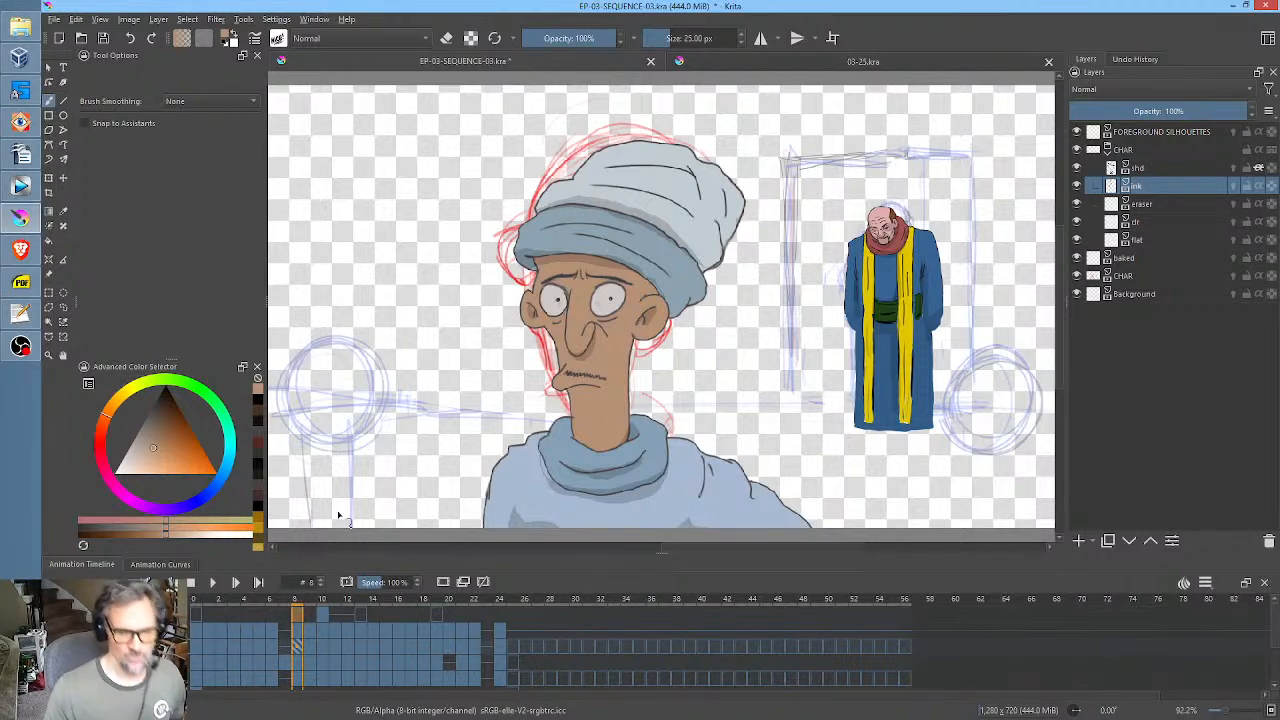
# Select the upper CHAR group and hide the lower CHAR sketch layer and the Background layer at frame 4.
pyautogui.click(1140, 151)
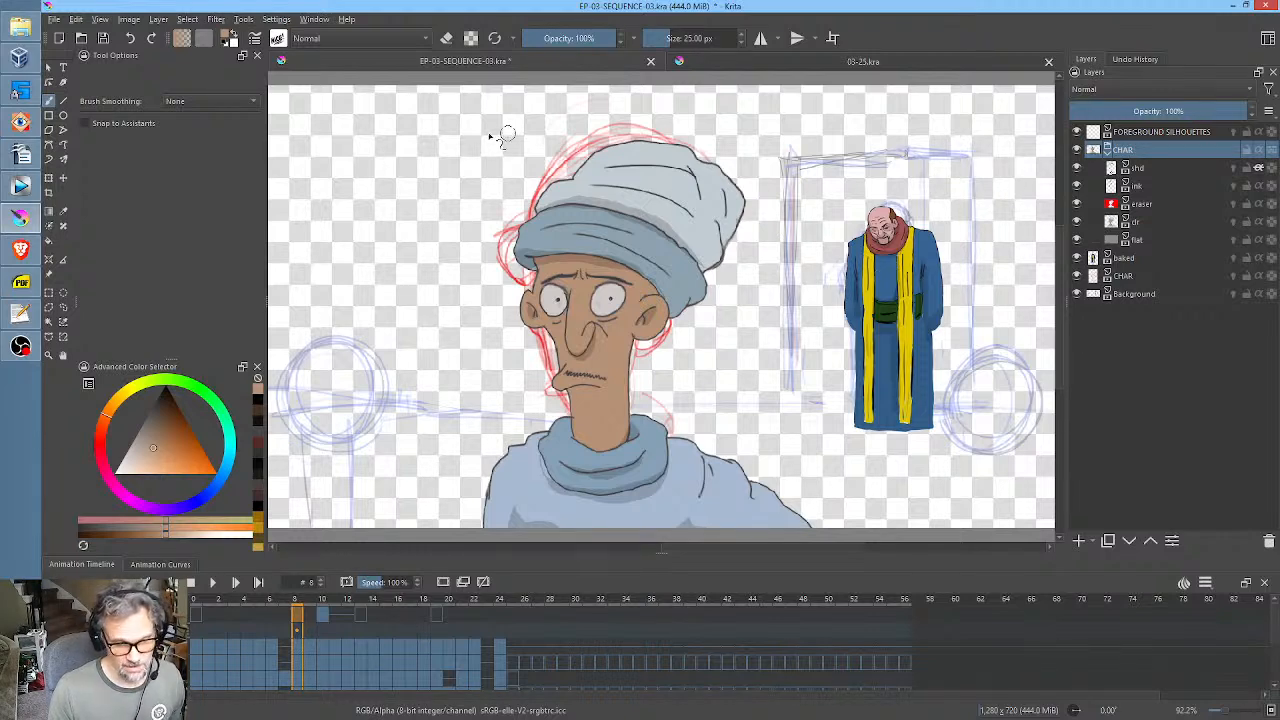
pyautogui.moveTo(198, 597); pyautogui.dragTo(245, 598)
pyautogui.click(1076, 276)
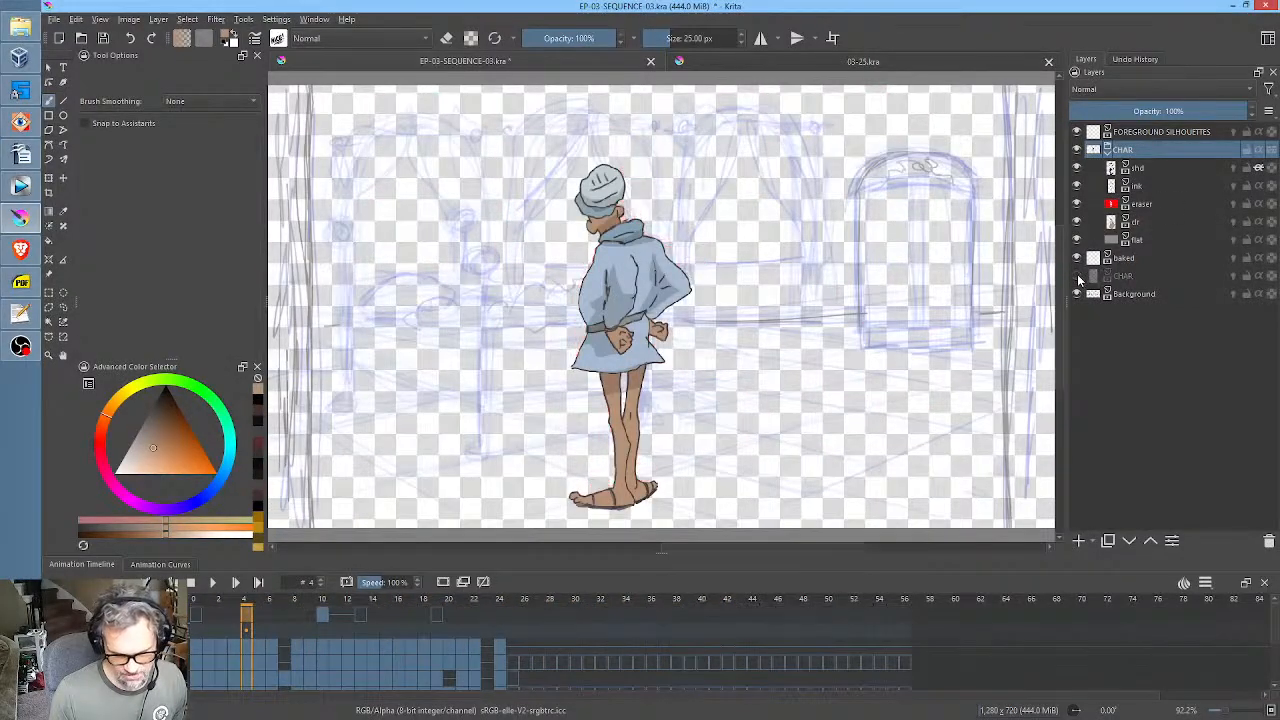
pyautogui.click(1076, 294)
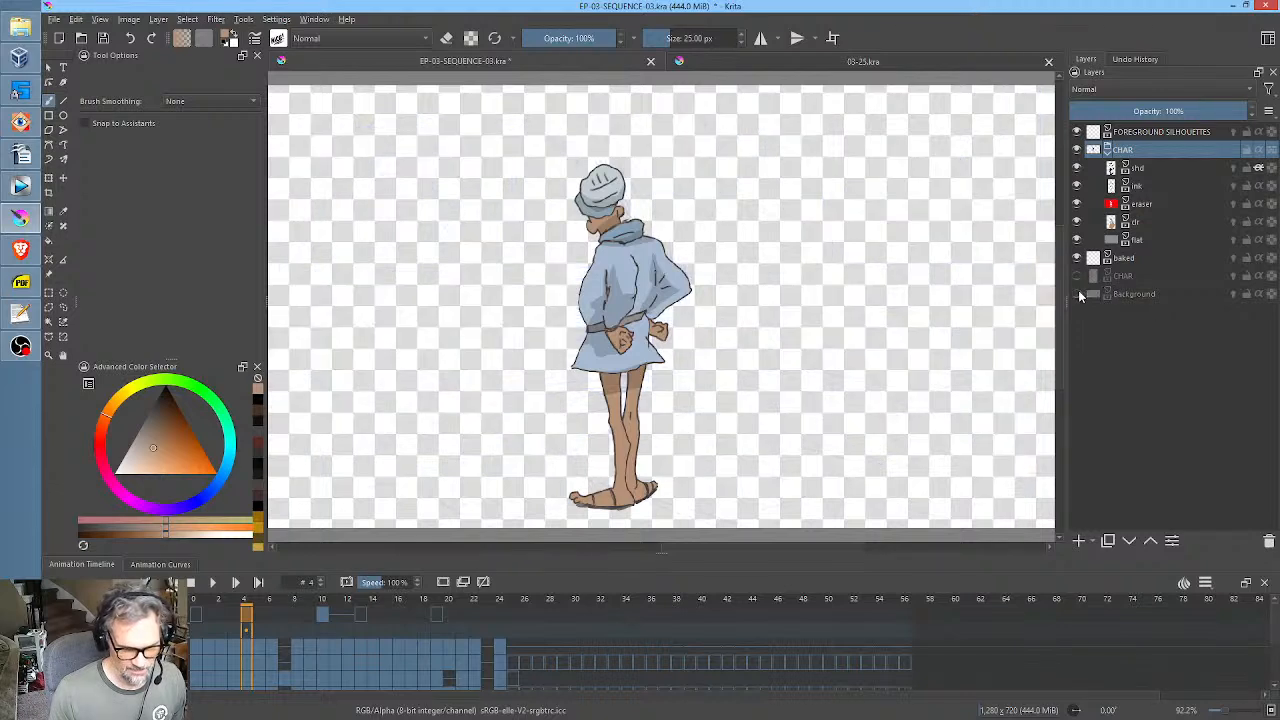
# Review the finished character poses without sketches from frame 0 to frame 8.
pyautogui.moveTo(195, 606); pyautogui.dragTo(271, 614)
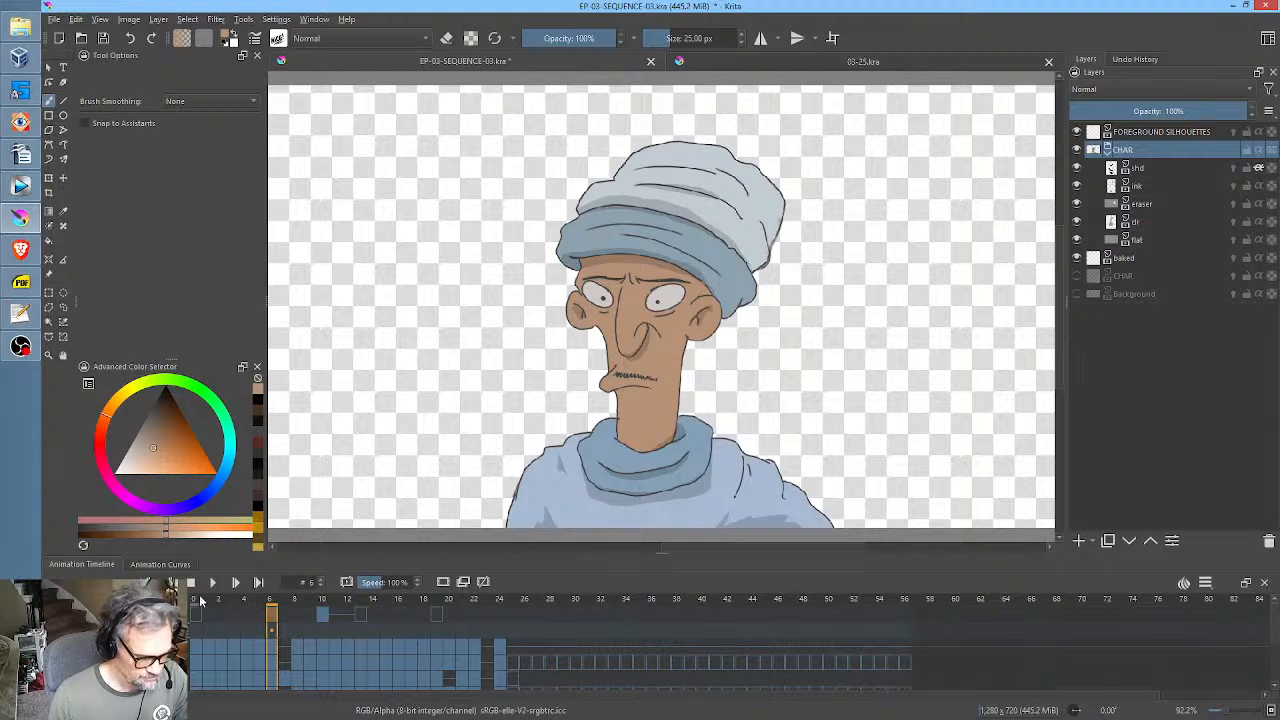
pyautogui.click(197, 600)
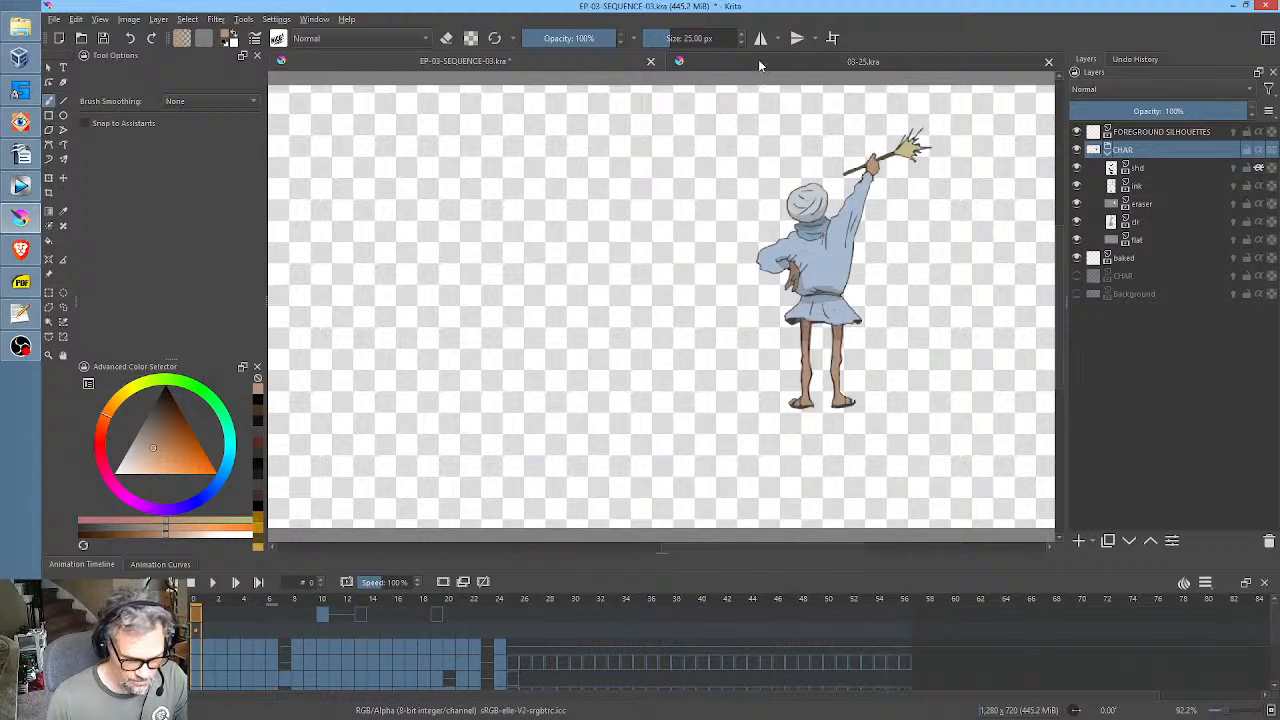
pyautogui.moveTo(246, 600); pyautogui.dragTo(302, 600)
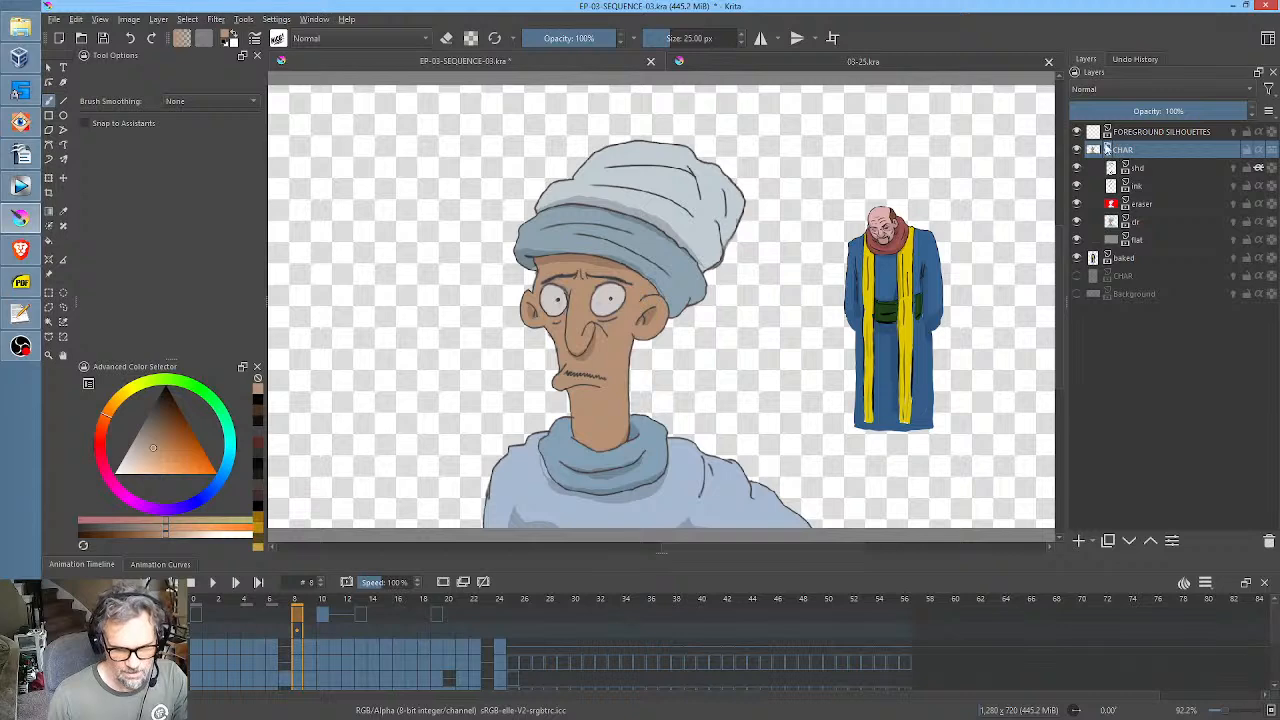
pyautogui.moveTo(1153, 151)
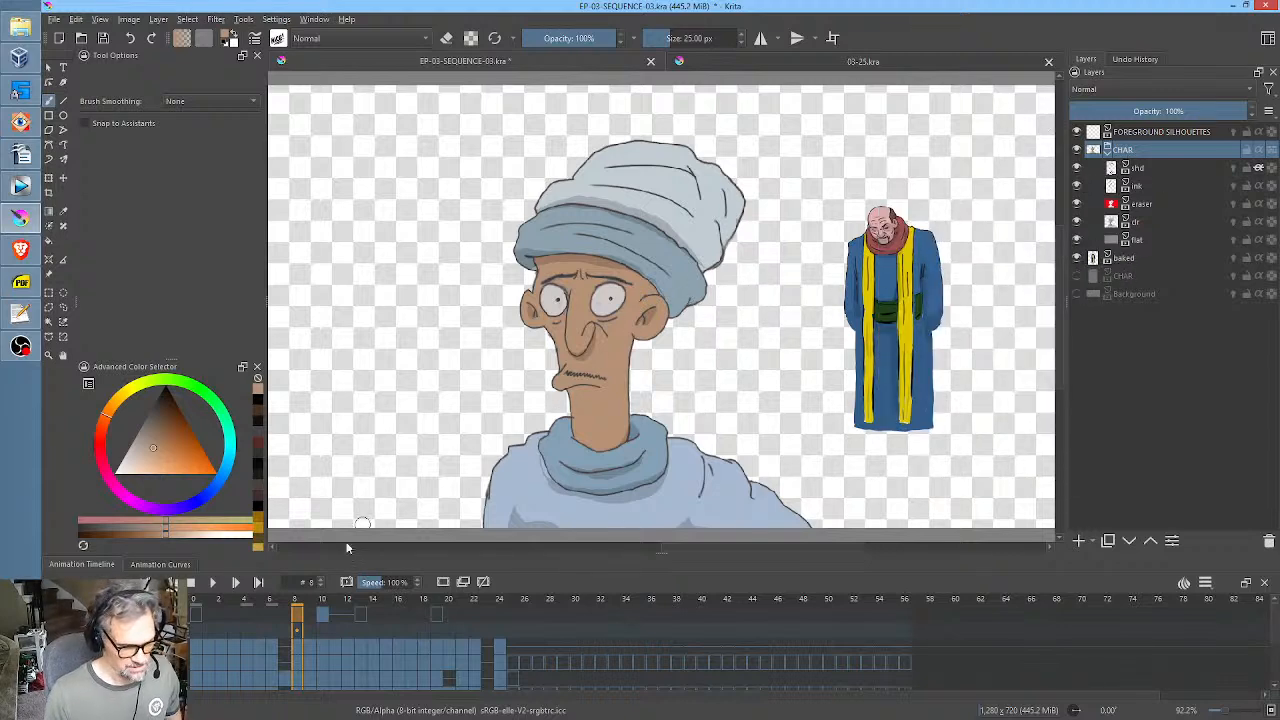
# Switch to 03-25.kra and examine its blink, head-turn and mouth drawings across frames 0 to 29.
pyautogui.click(752, 67)
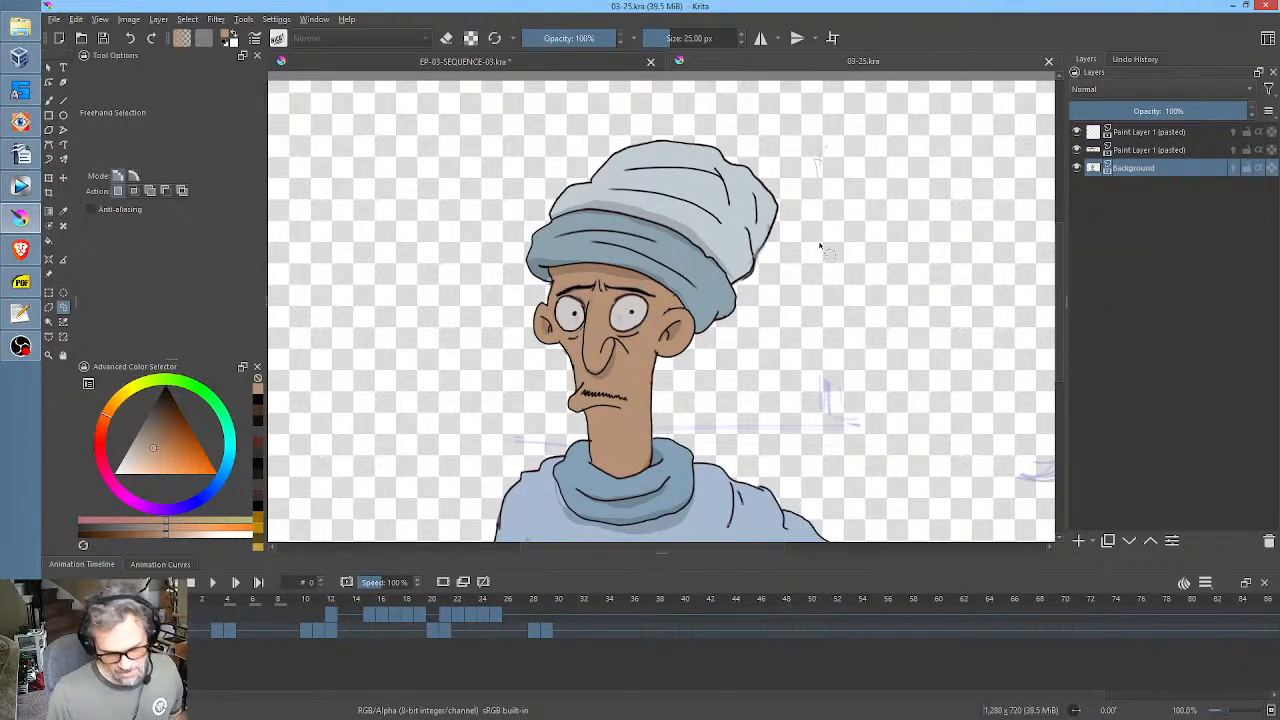
pyautogui.click(216, 603)
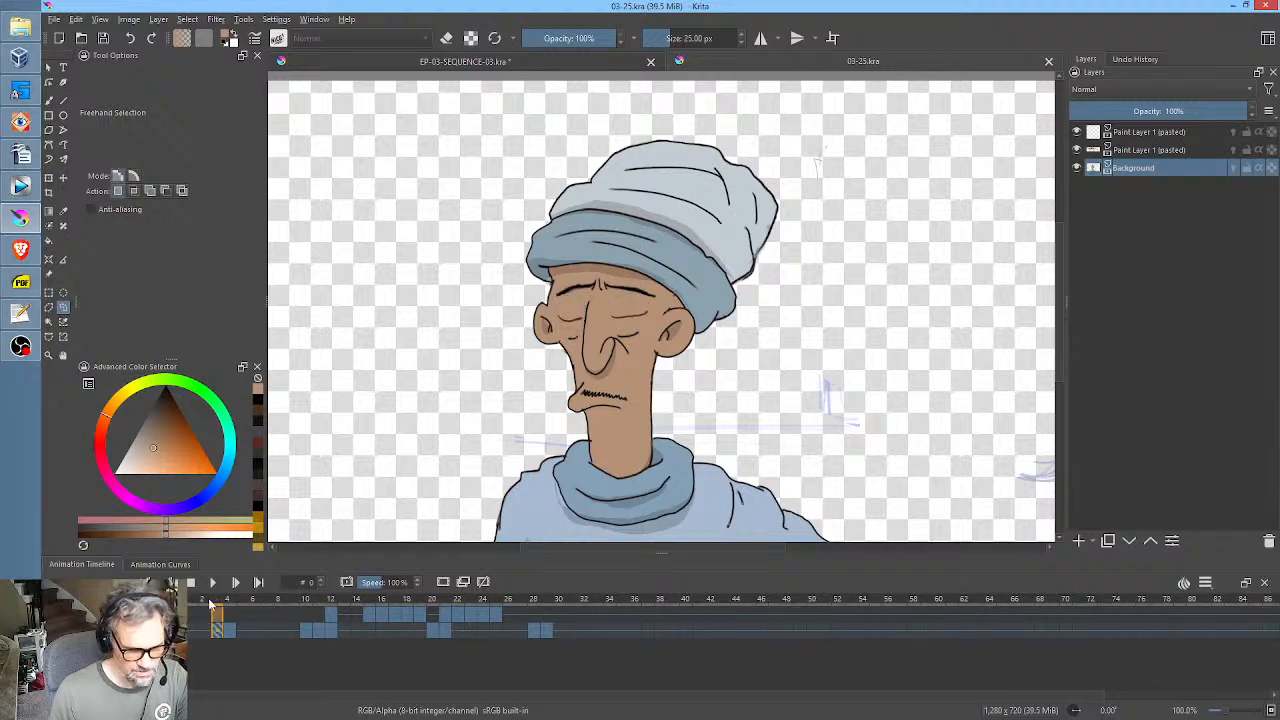
pyautogui.click(197, 603)
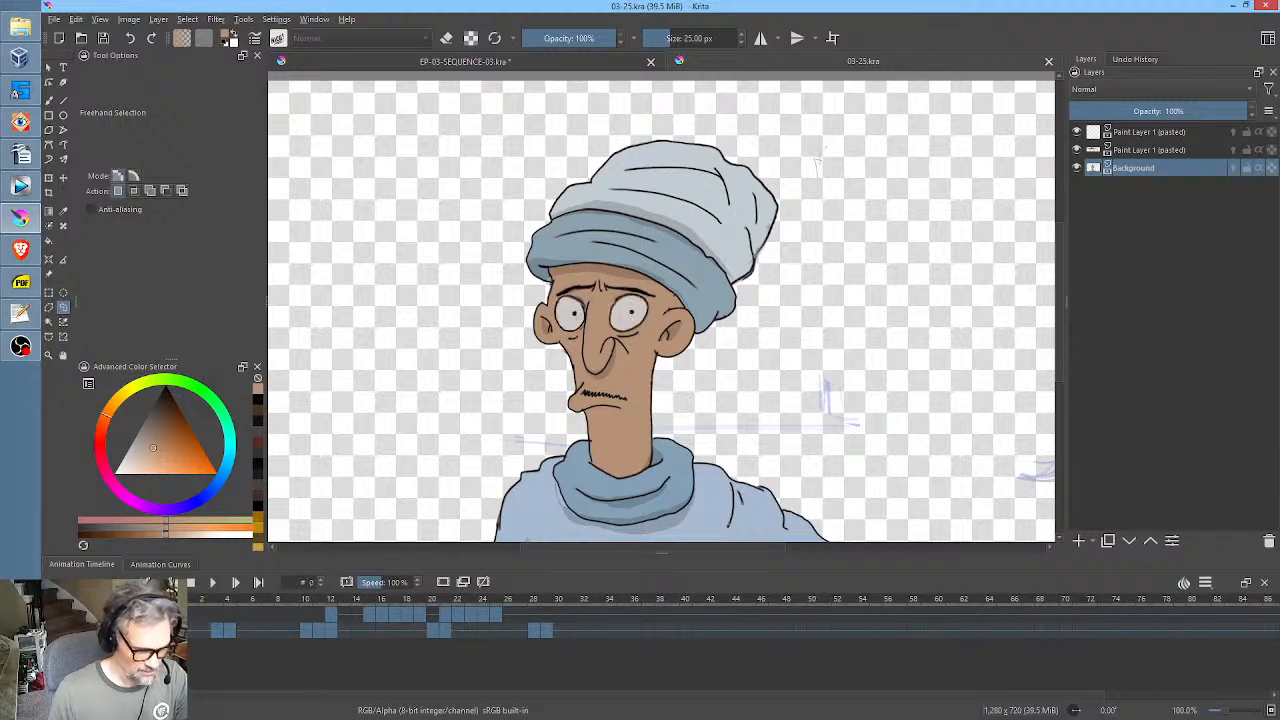
pyautogui.moveTo(212, 603)
pyautogui.mouseDown()
pyautogui.moveTo(229, 601)
pyautogui.moveTo(214, 604)
pyautogui.mouseUp()
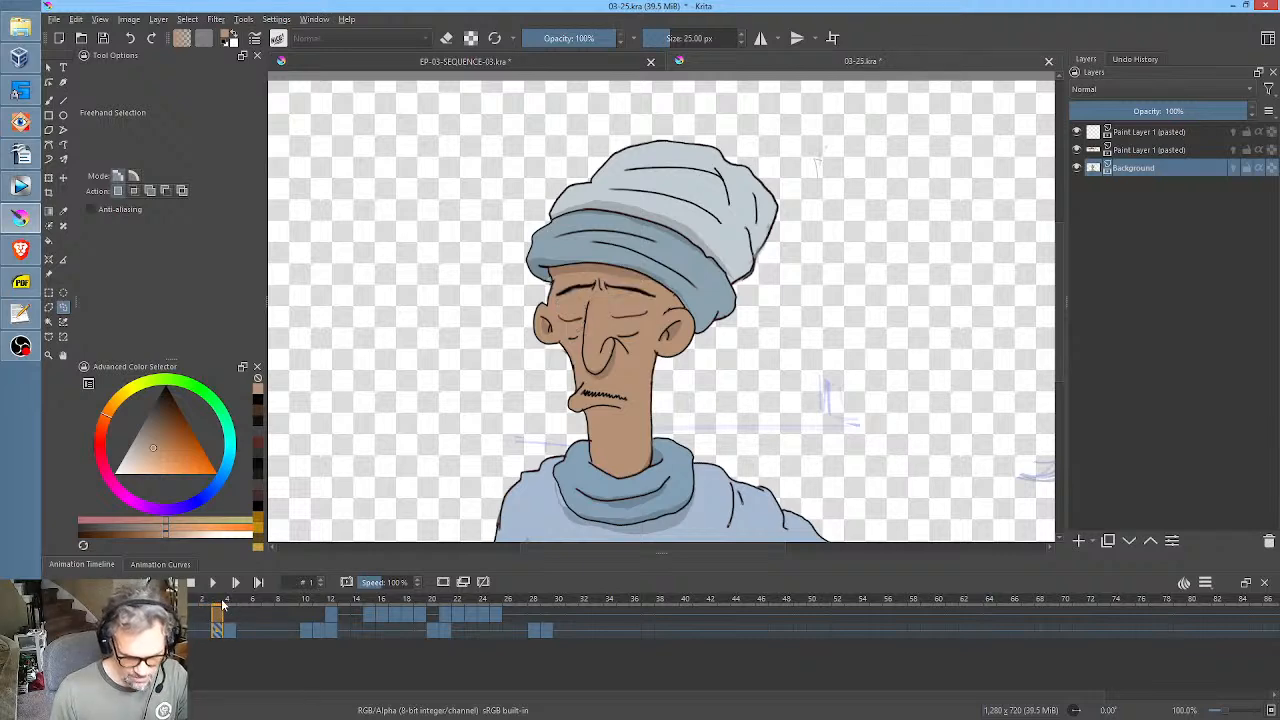
pyautogui.click(228, 603)
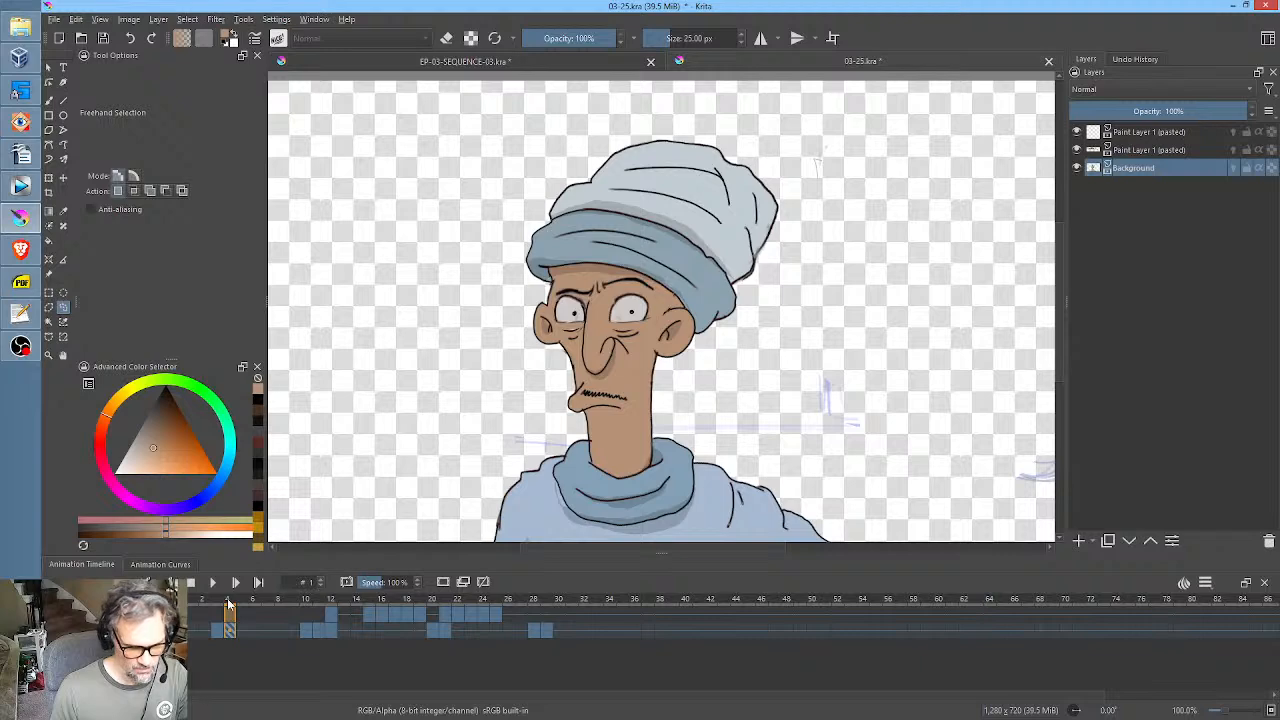
pyautogui.moveTo(291, 607); pyautogui.dragTo(318, 608)
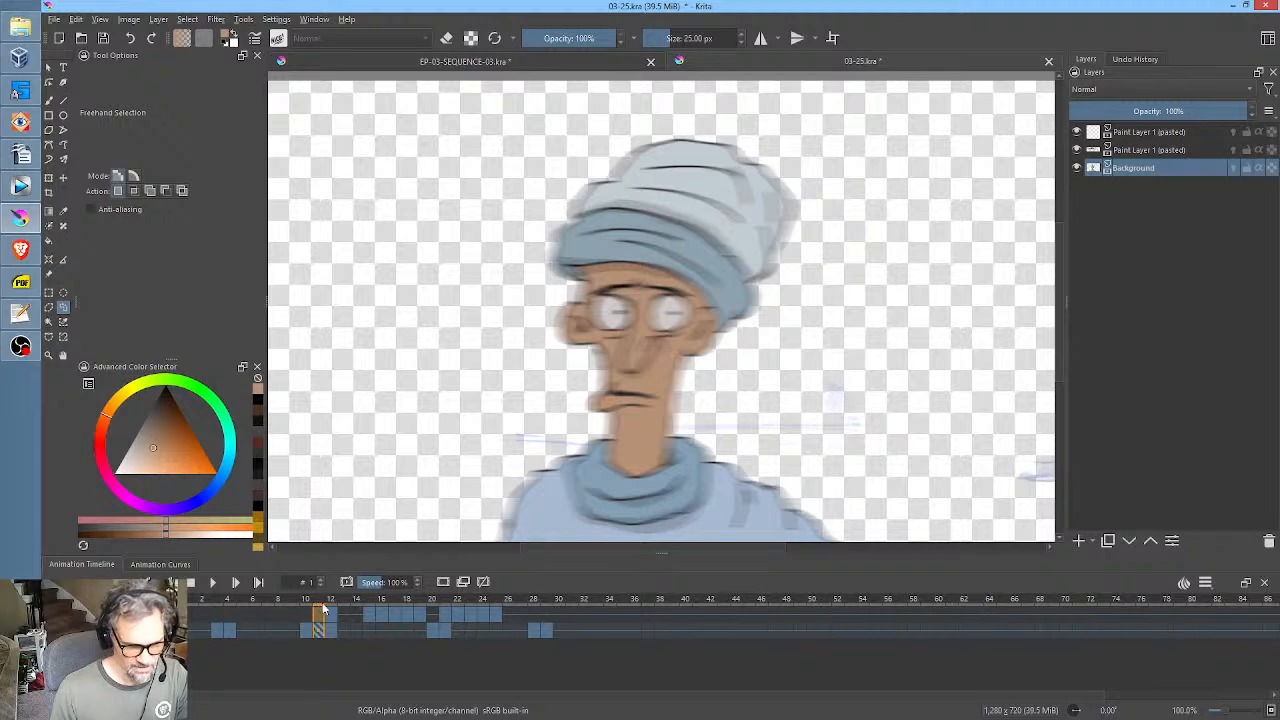
pyautogui.moveTo(323, 609); pyautogui.dragTo(470, 603)
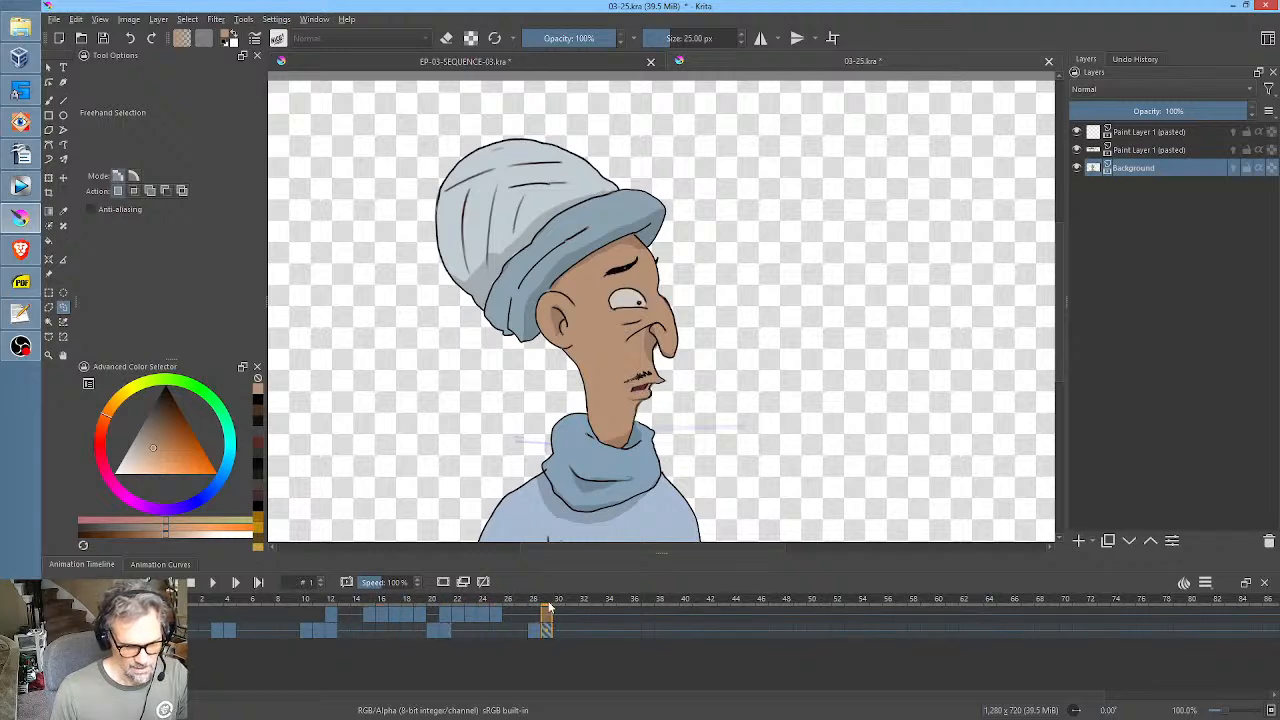
pyautogui.moveTo(548, 606); pyautogui.dragTo(508, 608)
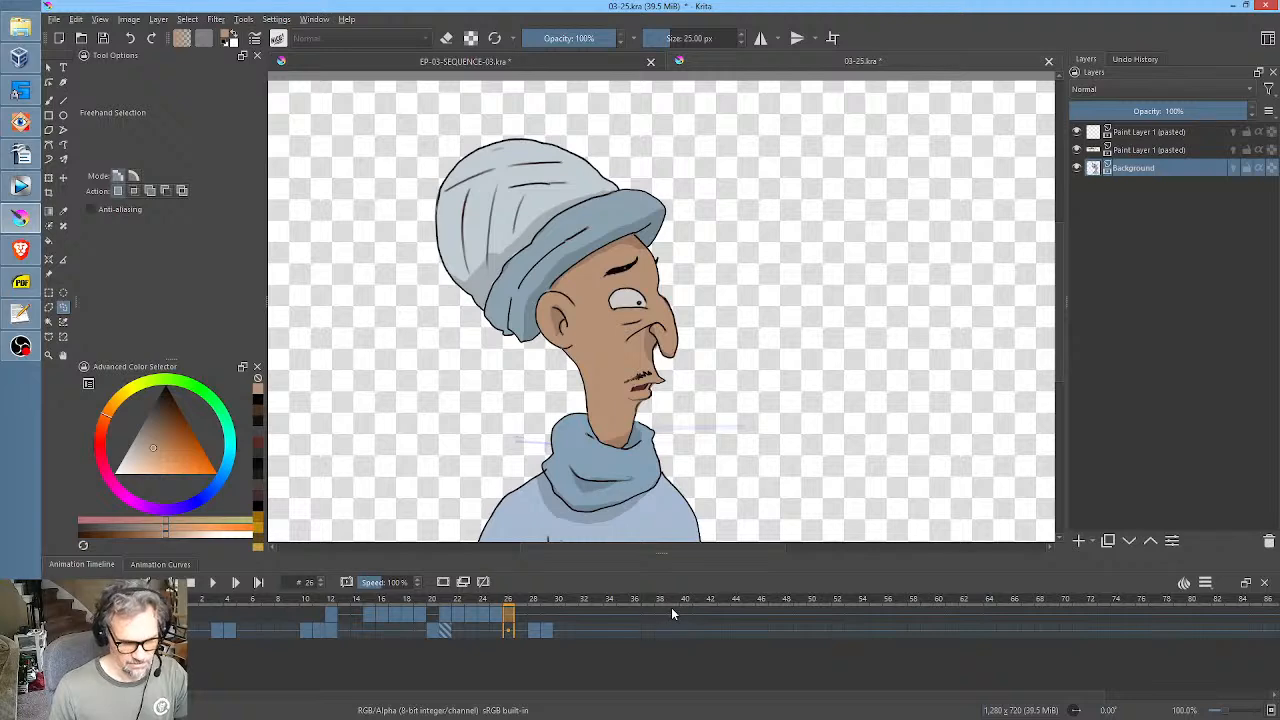
# Play the animation over frames 0 to 32 of 03-25.kra, stop it and return to frame 0.
pyautogui.moveTo(584, 609); pyautogui.dragTo(195, 605)
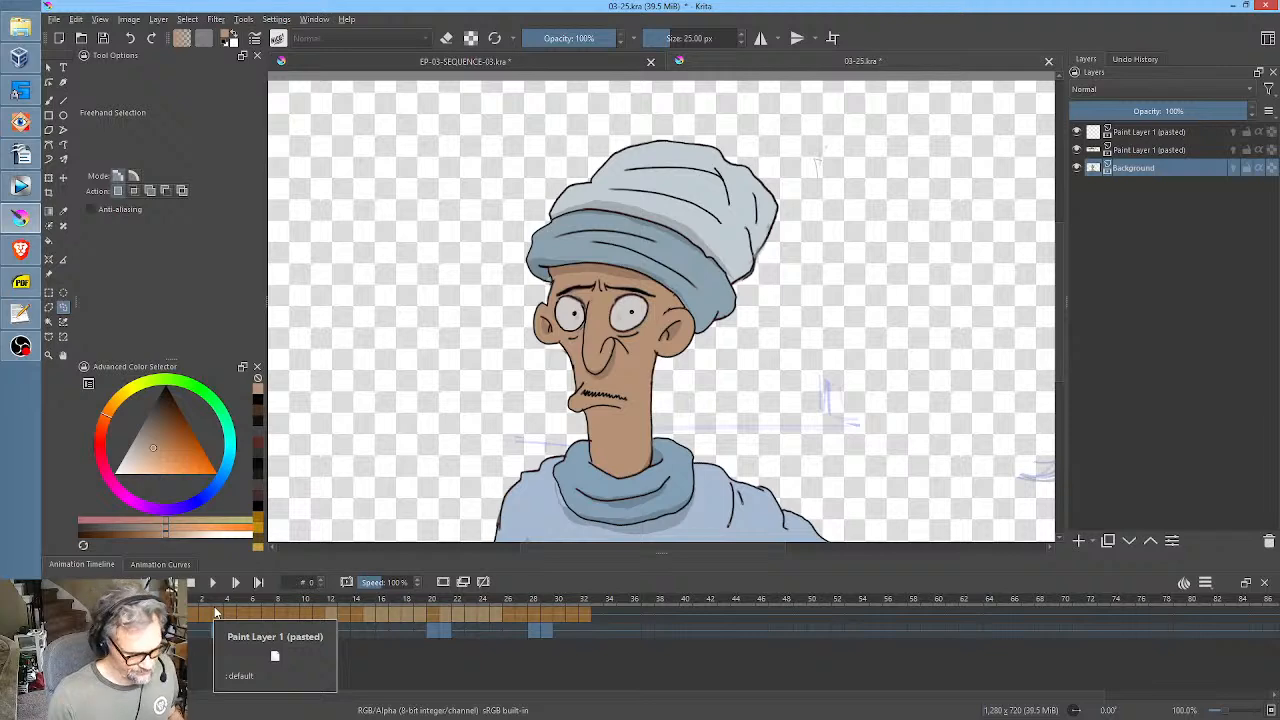
pyautogui.press('space')
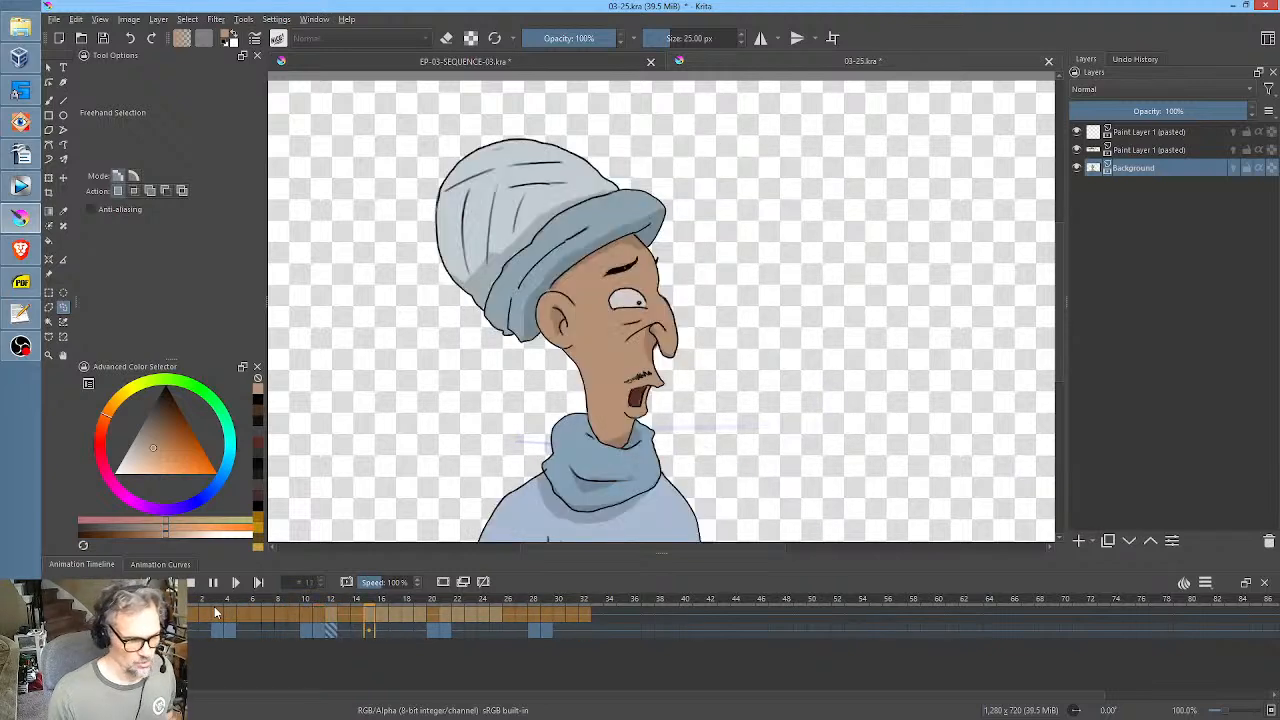
pyautogui.click(213, 582)
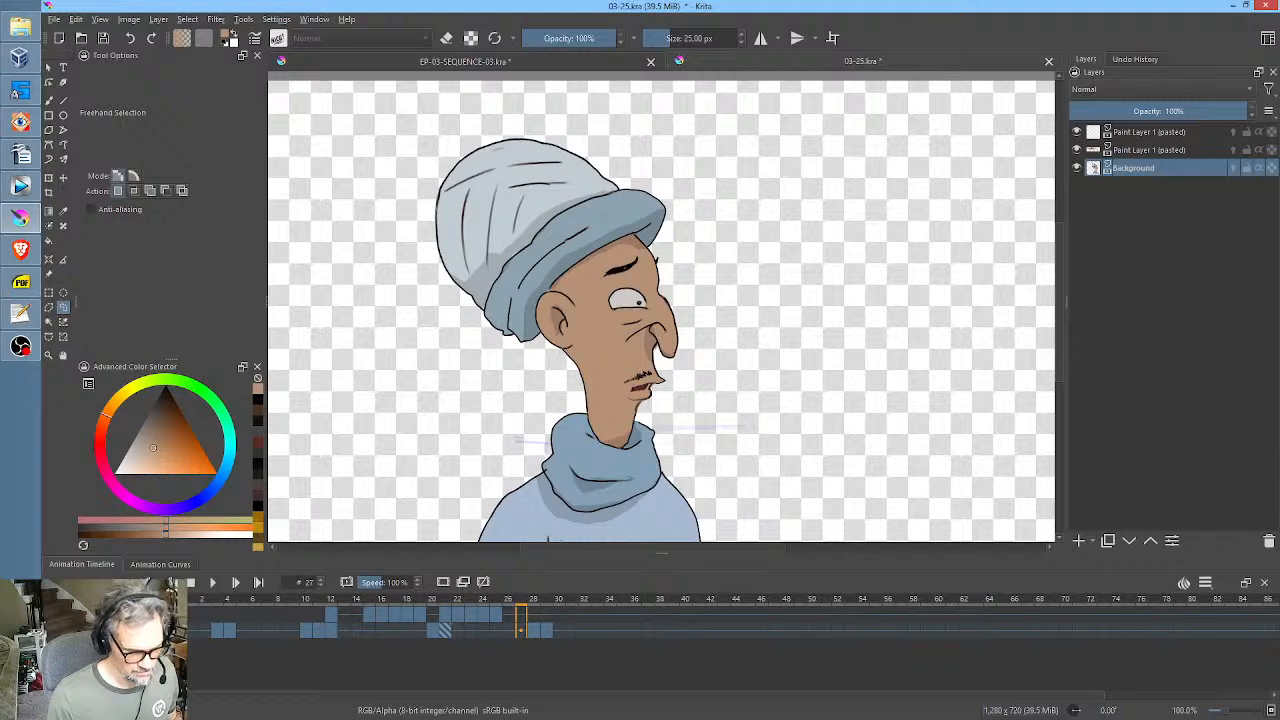
pyautogui.click(179, 630)
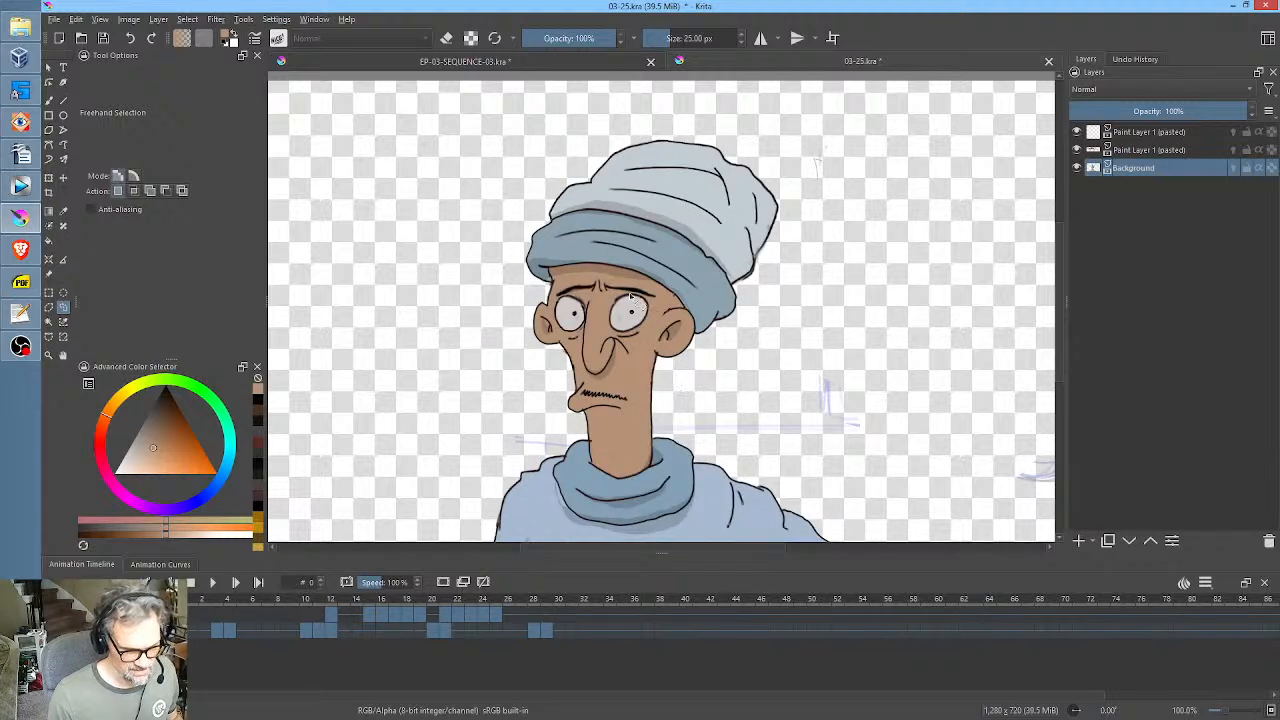
# Return to EP-03-SEQUENCE-03.kra and compare the turbaned character's poses on frames 7, 8 and 5.
pyautogui.click(528, 60)
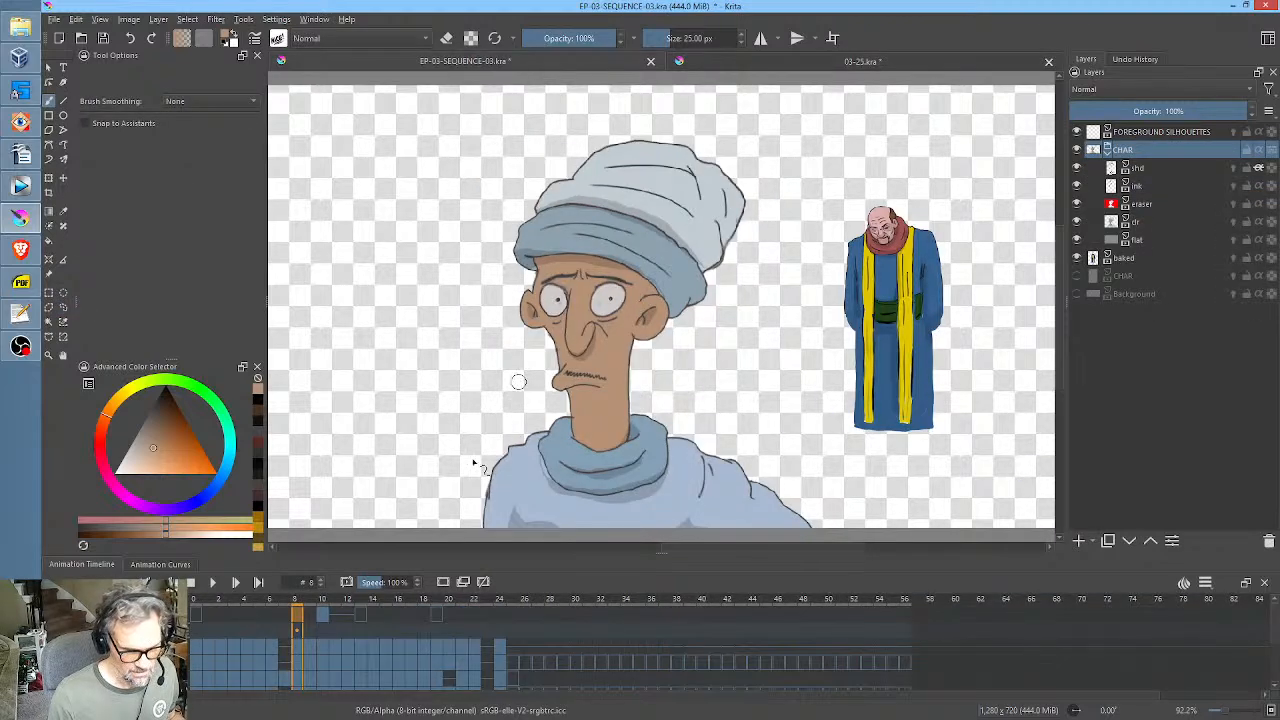
pyautogui.click(282, 601)
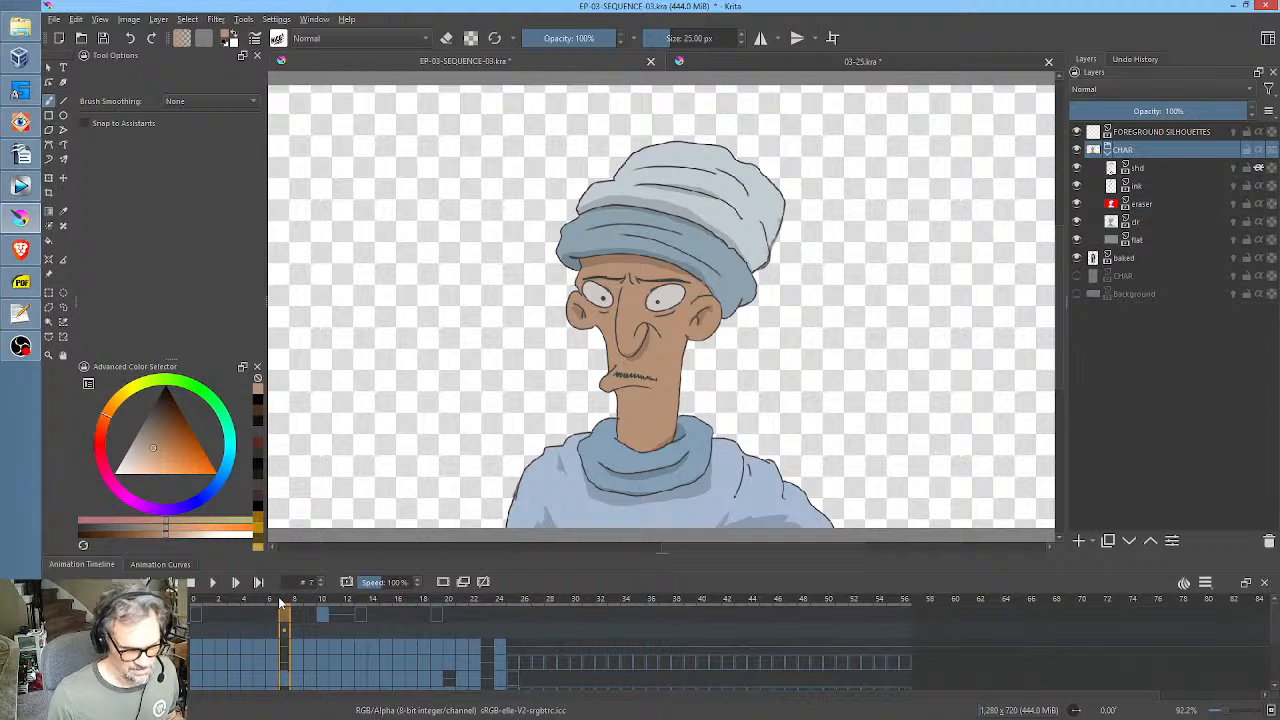
pyautogui.click(295, 601)
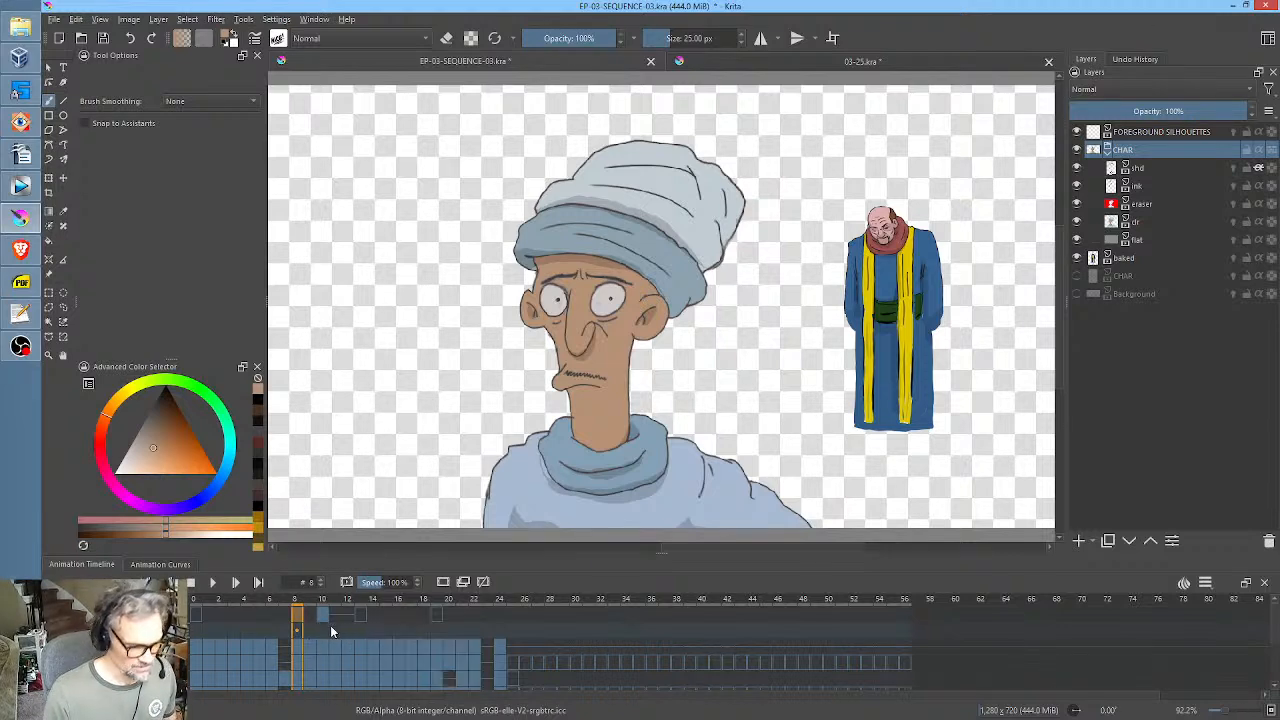
pyautogui.click(267, 601)
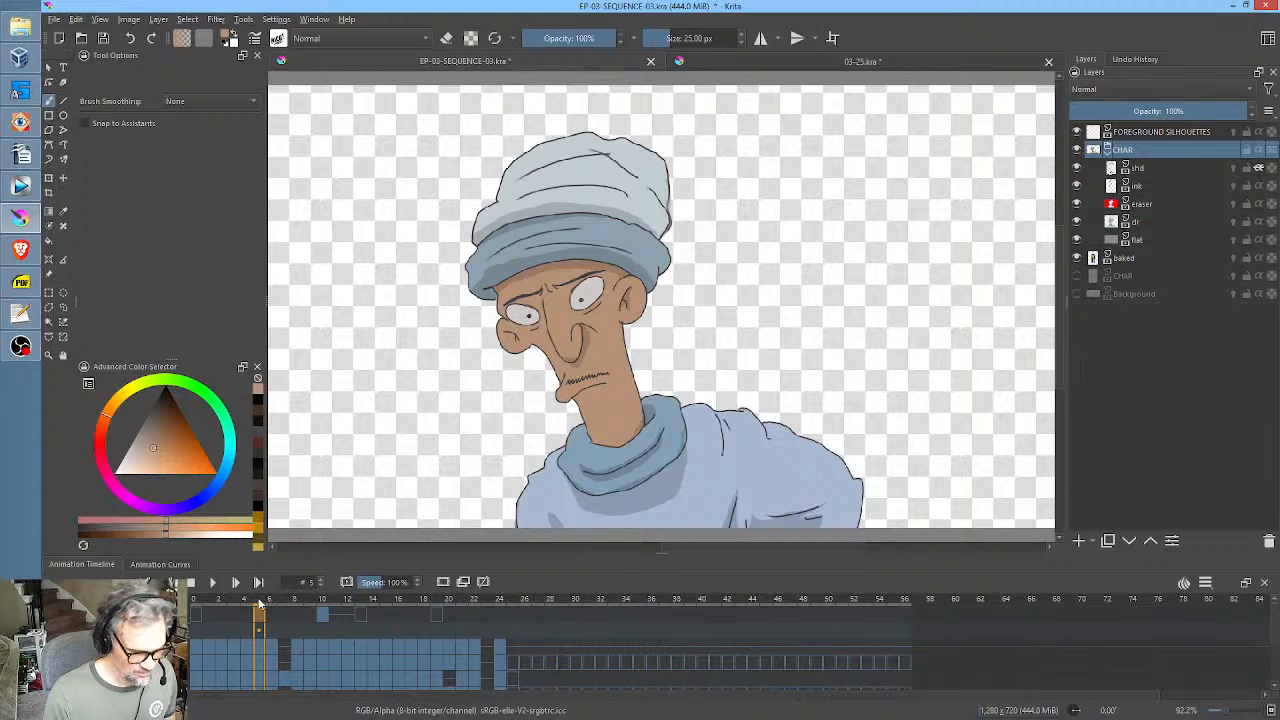
# Shift the Background and upper pasted layer keyframes in 03-25.kra so that they start at frame 28.
pyautogui.moveTo(241, 603); pyautogui.dragTo(301, 611)
pyautogui.click(746, 66)
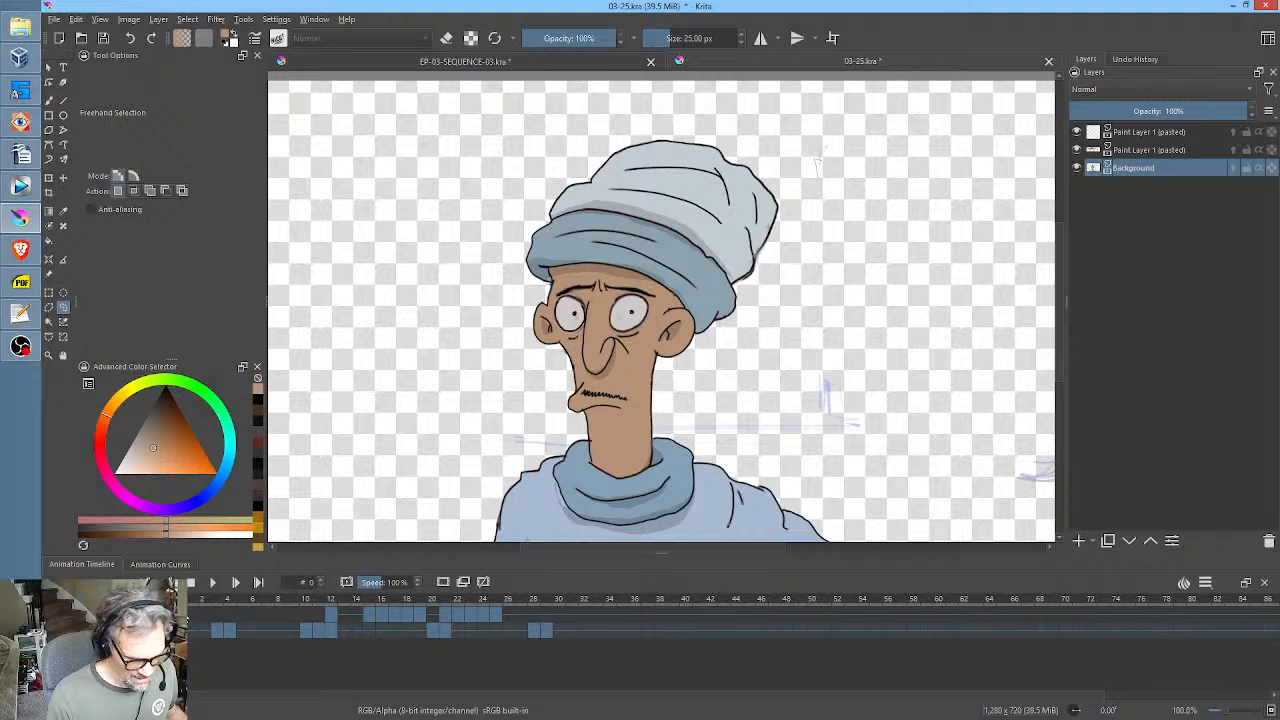
pyautogui.moveTo(179, 615)
pyautogui.mouseDown()
pyautogui.moveTo(264, 618)
pyautogui.moveTo(178, 616)
pyautogui.mouseUp()
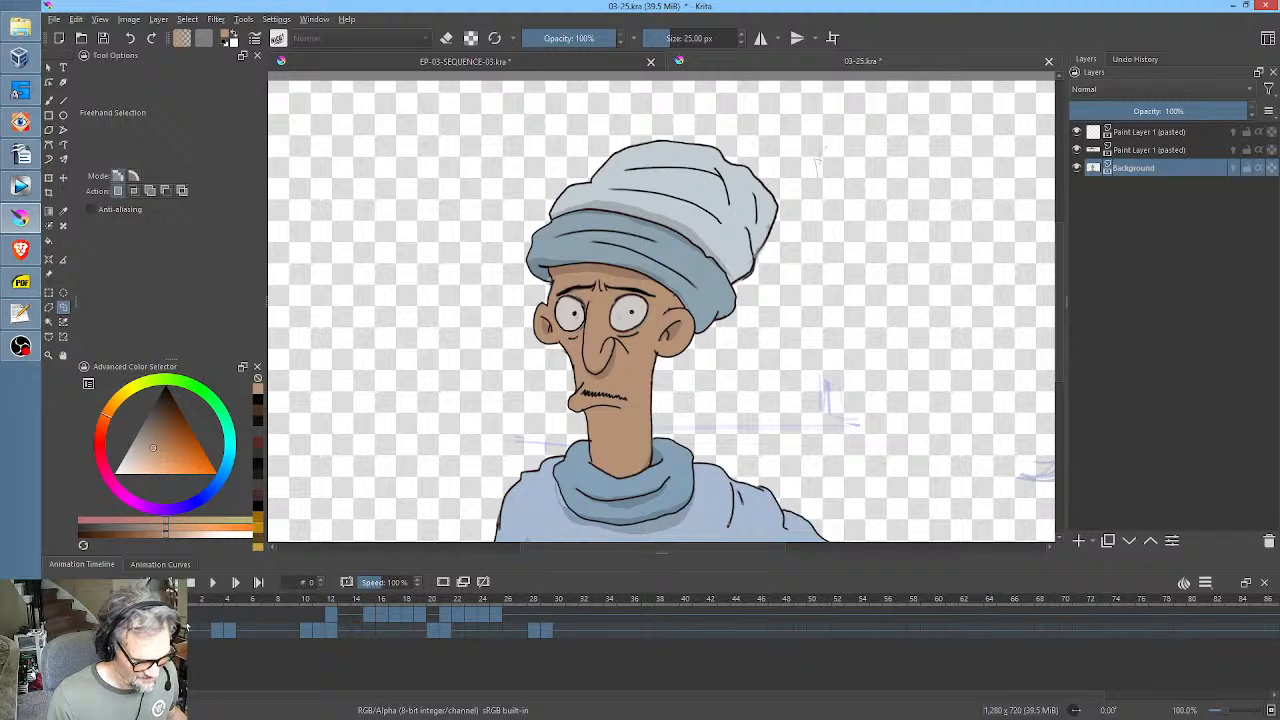
pyautogui.moveTo(185, 626); pyautogui.dragTo(533, 630)
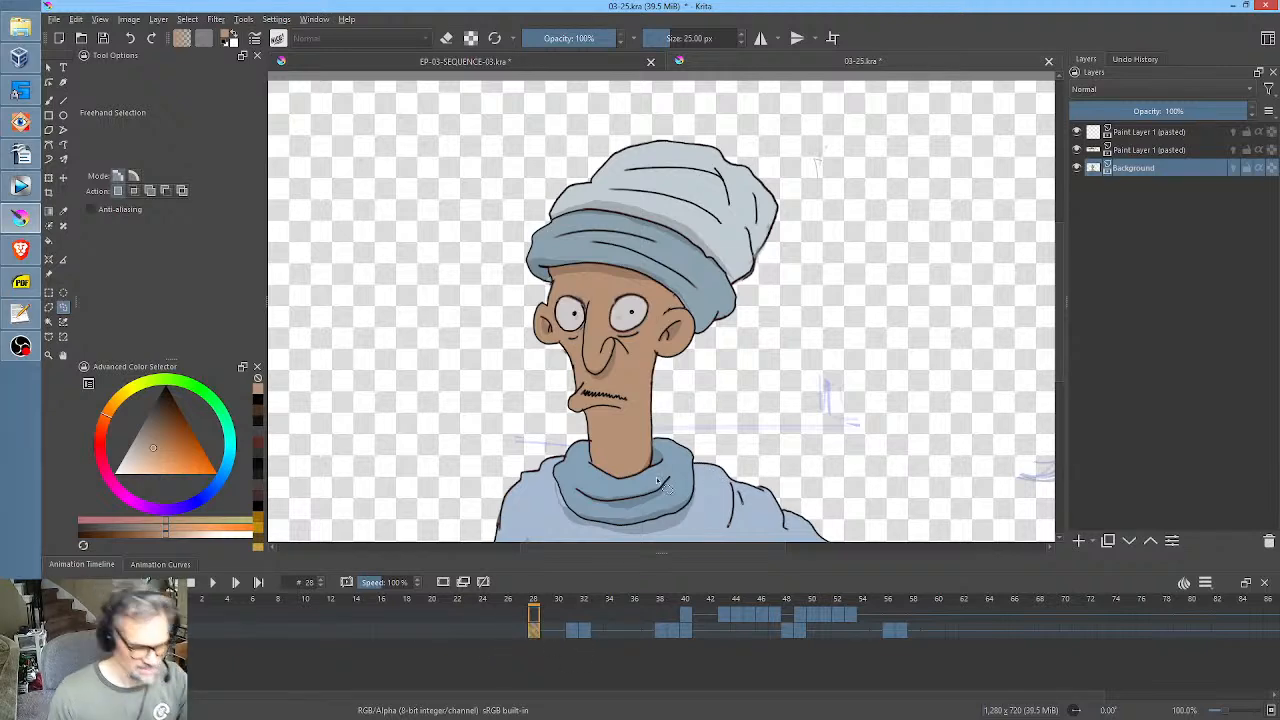
# Return to EP-03-SEQUENCE-03.kra, compare the character's poses from frame 8 back to frame 4 and go to frame 6.
pyautogui.click(480, 61)
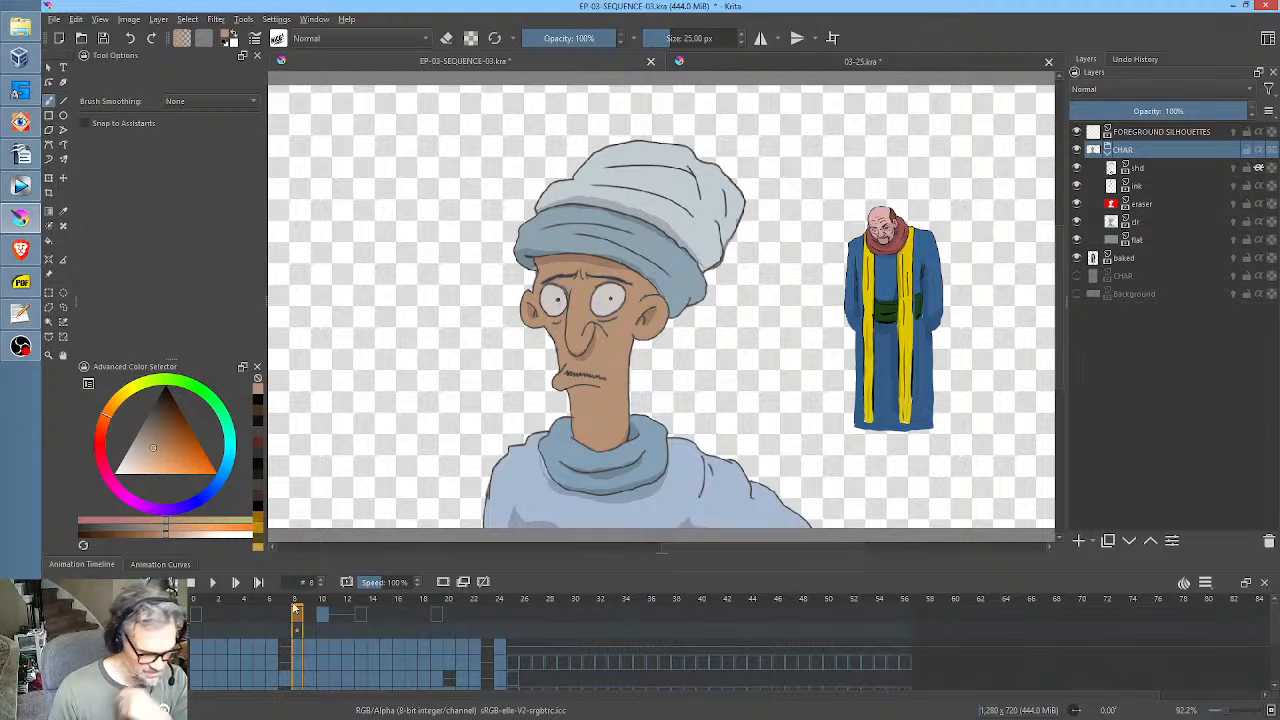
pyautogui.click(283, 599)
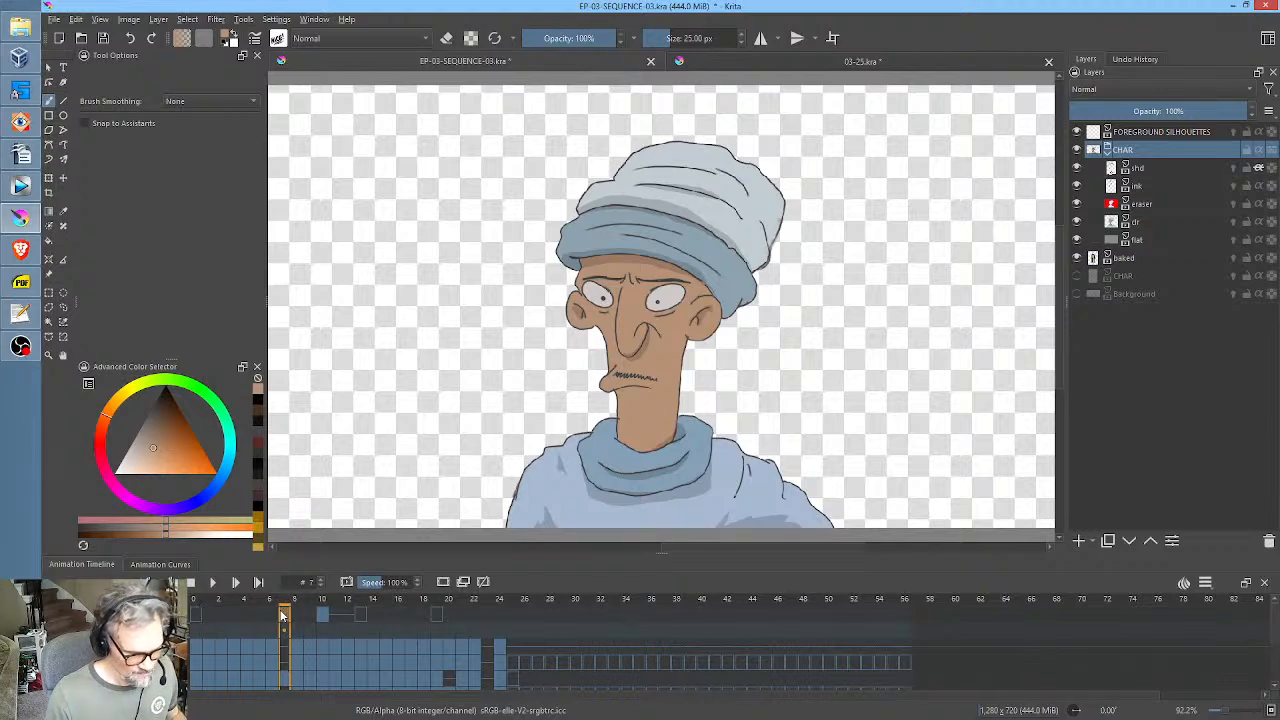
pyautogui.click(270, 600)
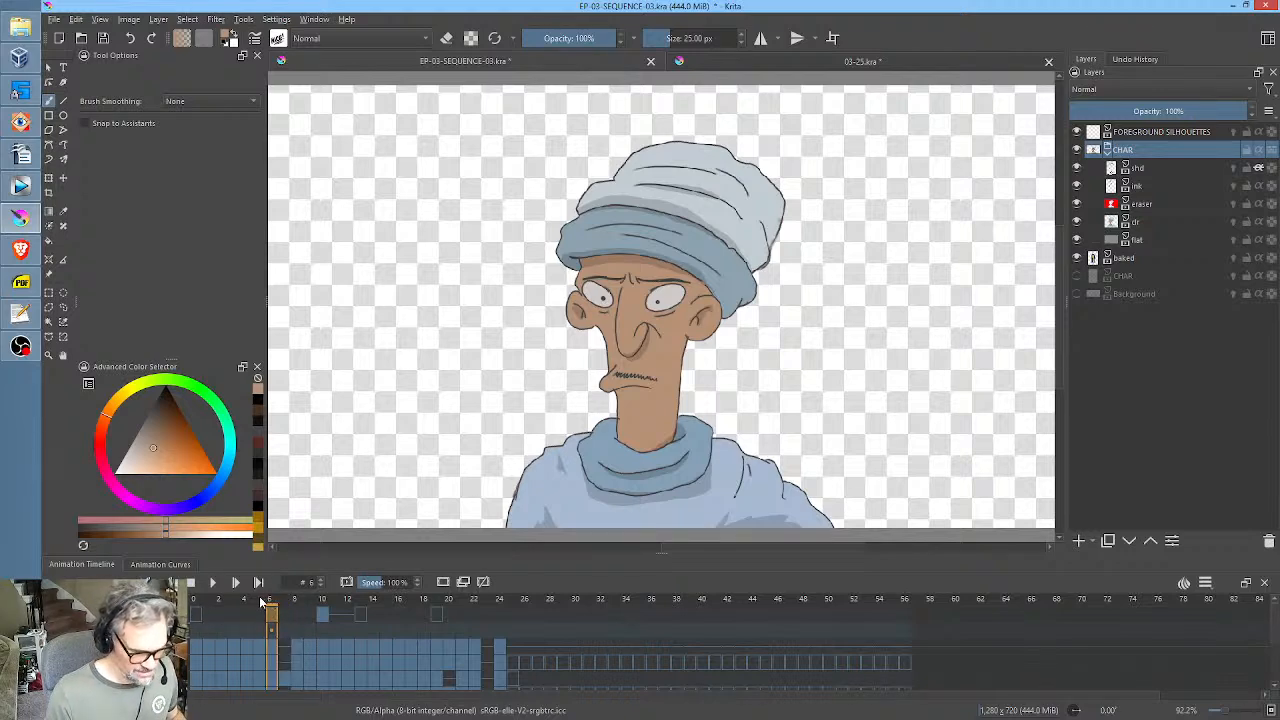
pyautogui.click(257, 601)
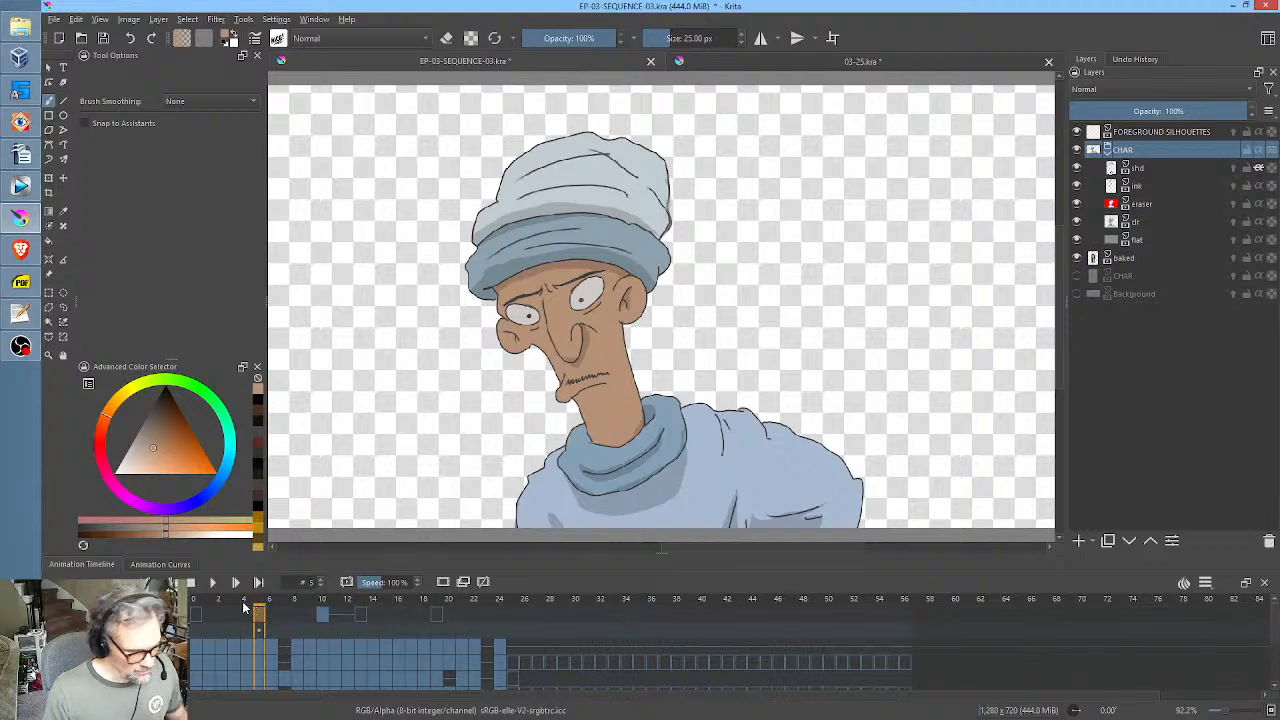
pyautogui.click(244, 601)
pyautogui.click(262, 602)
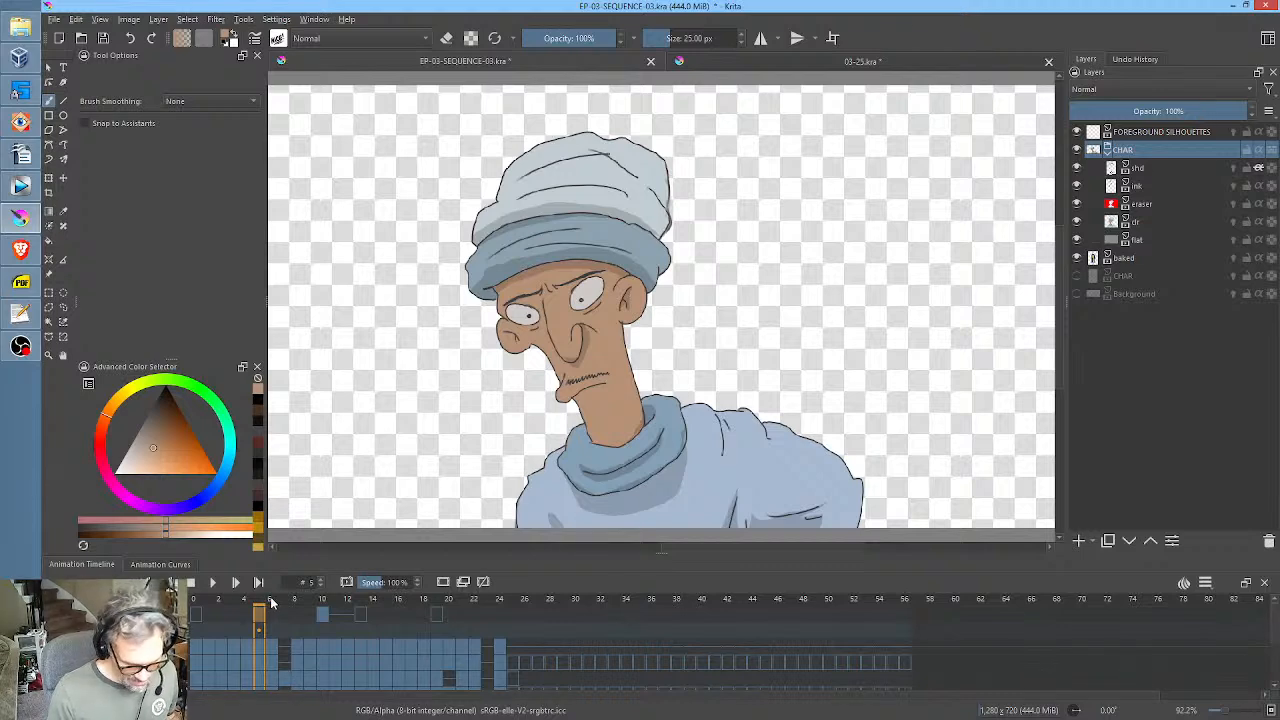
pyautogui.click(272, 601)
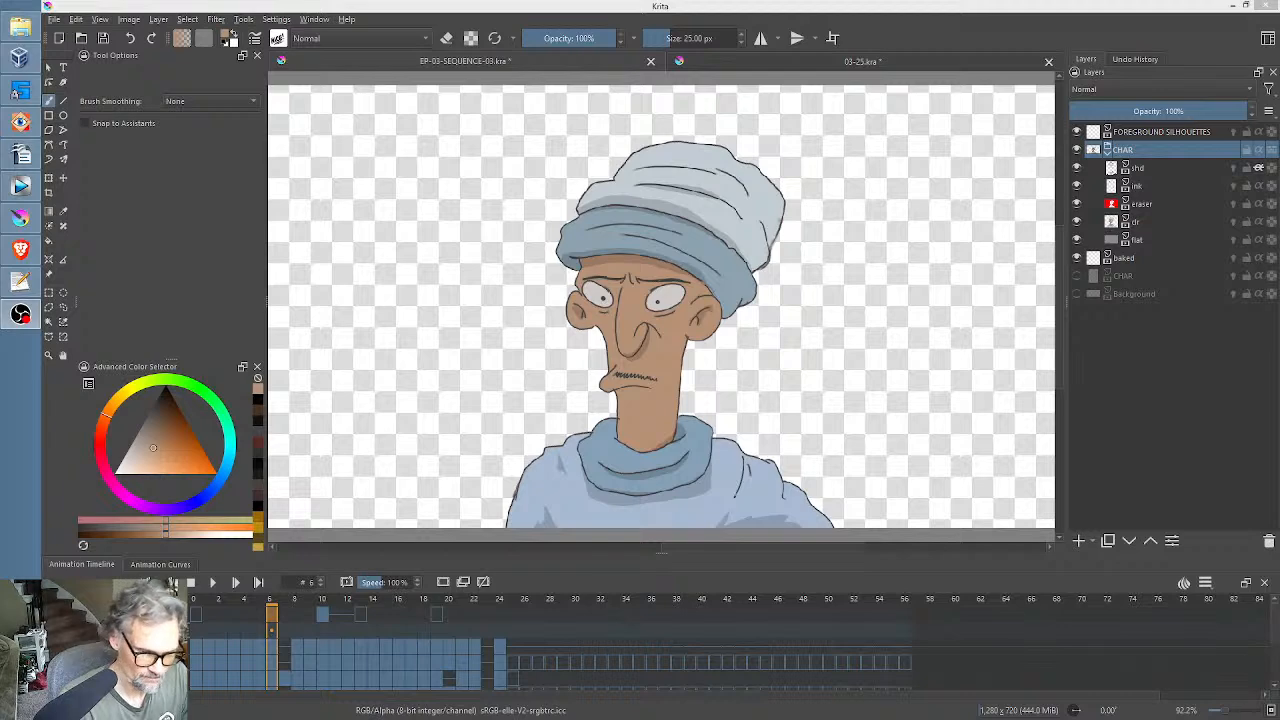
# Copy the entire CHAR pose on frame 6 of EP-03-SEQUENCE-03.kra and paste it into frame 0 of the Background layer in 03-25.kra.
pyautogui.click(805, 61)
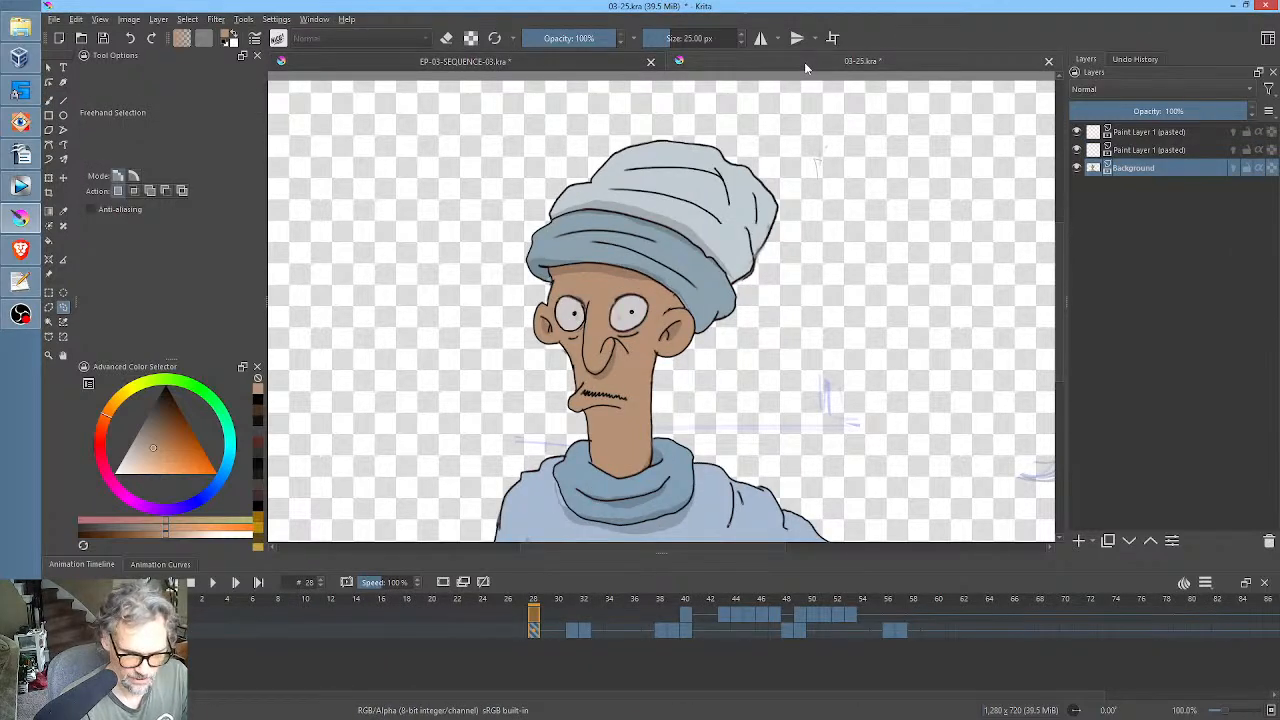
pyautogui.press('b')
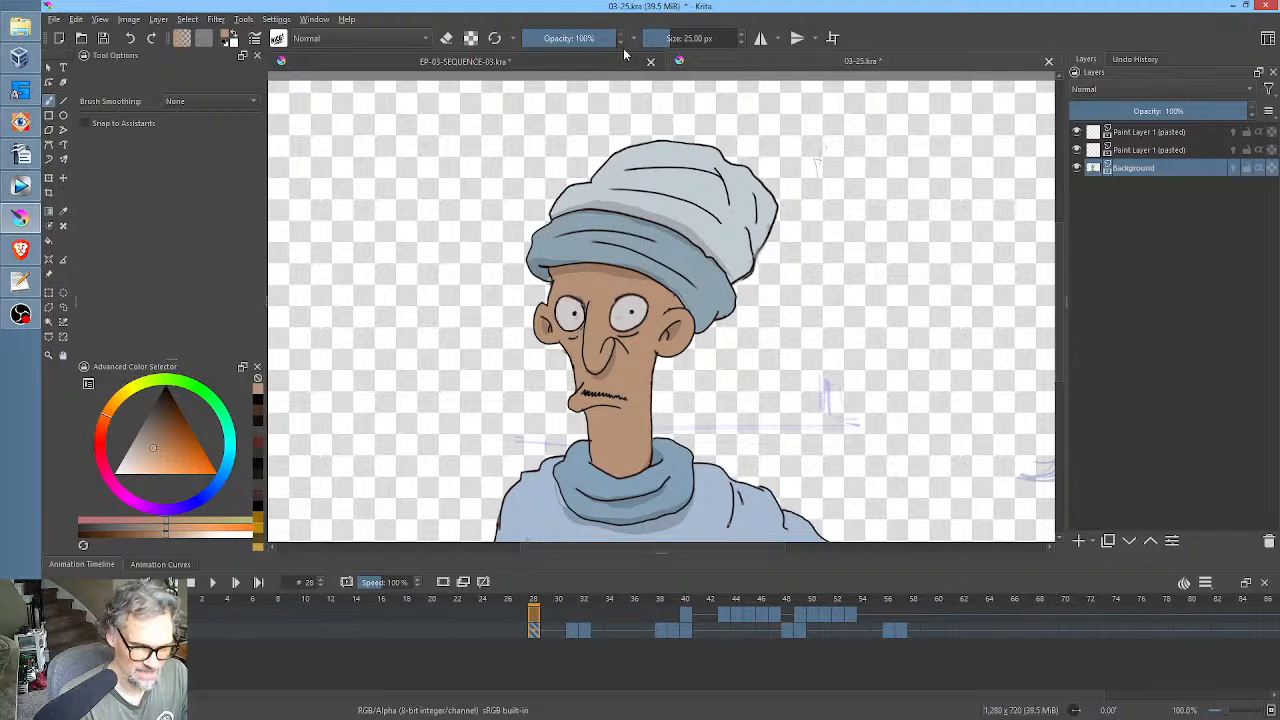
pyautogui.click(607, 63)
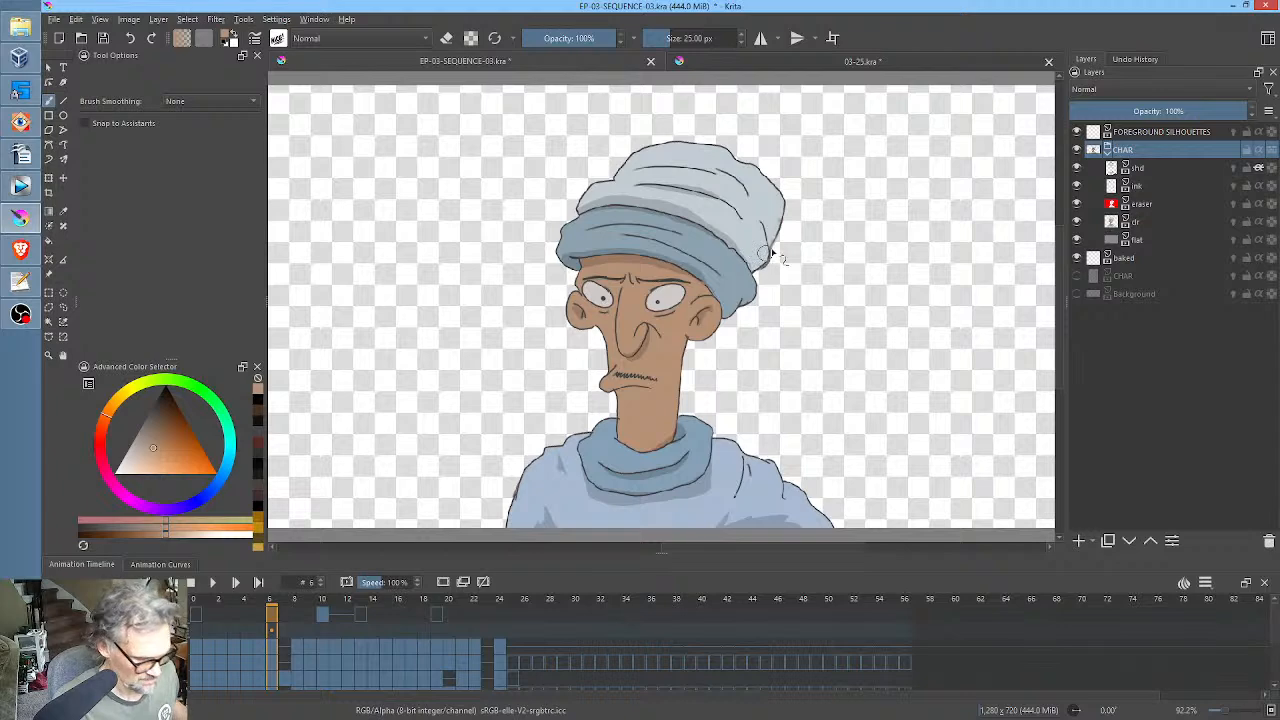
pyautogui.middleClick(782, 290)
pyautogui.press('ctrl')
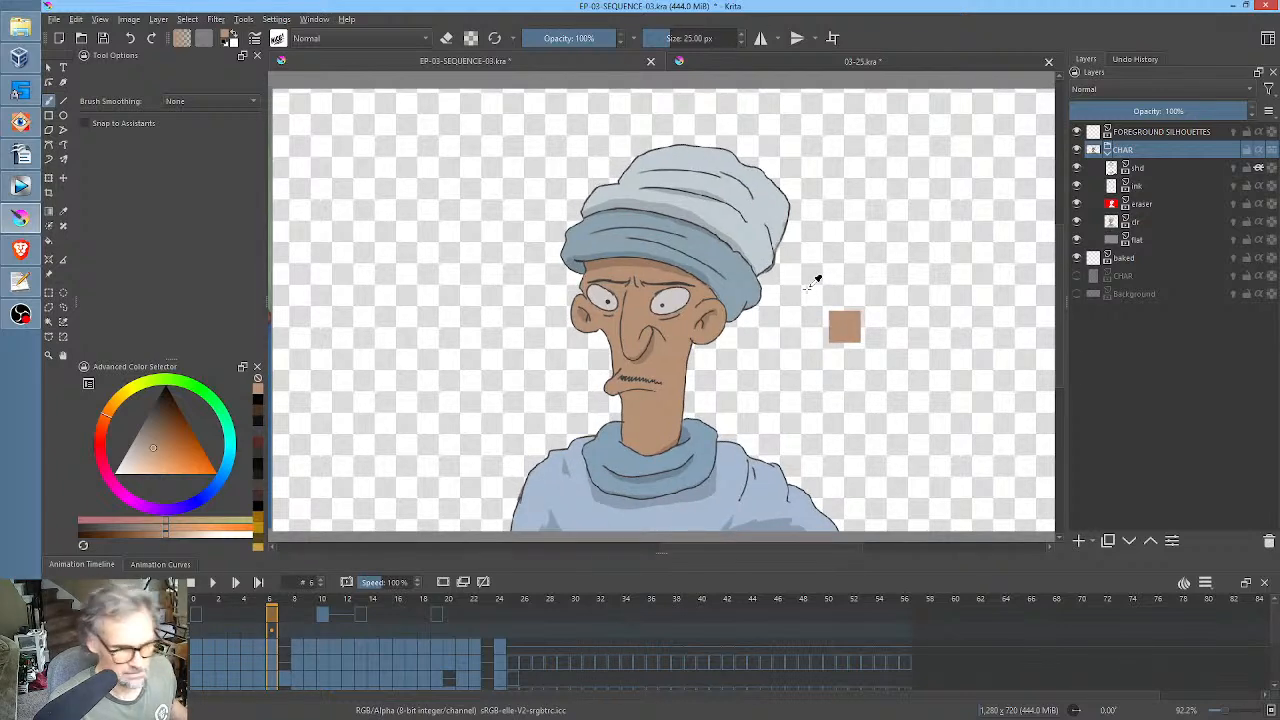
pyautogui.hotkey('ctrl', 'a')
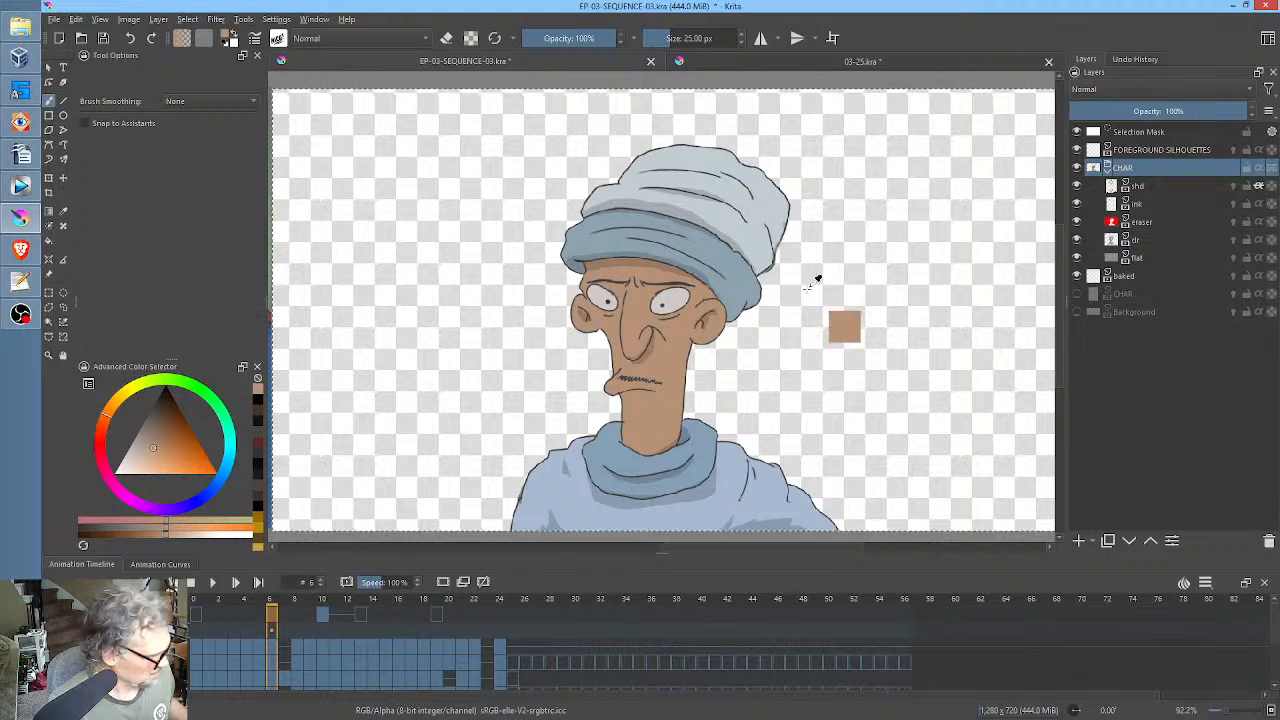
pyautogui.click(790, 64)
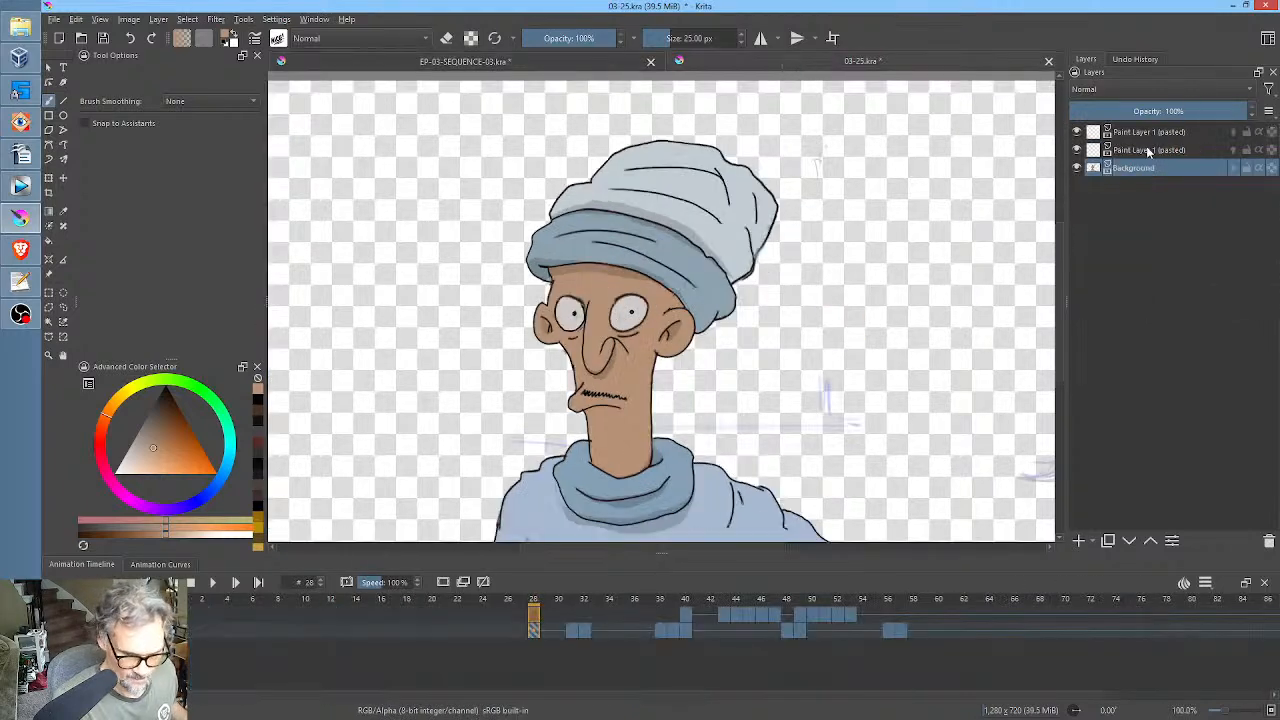
pyautogui.click(179, 630)
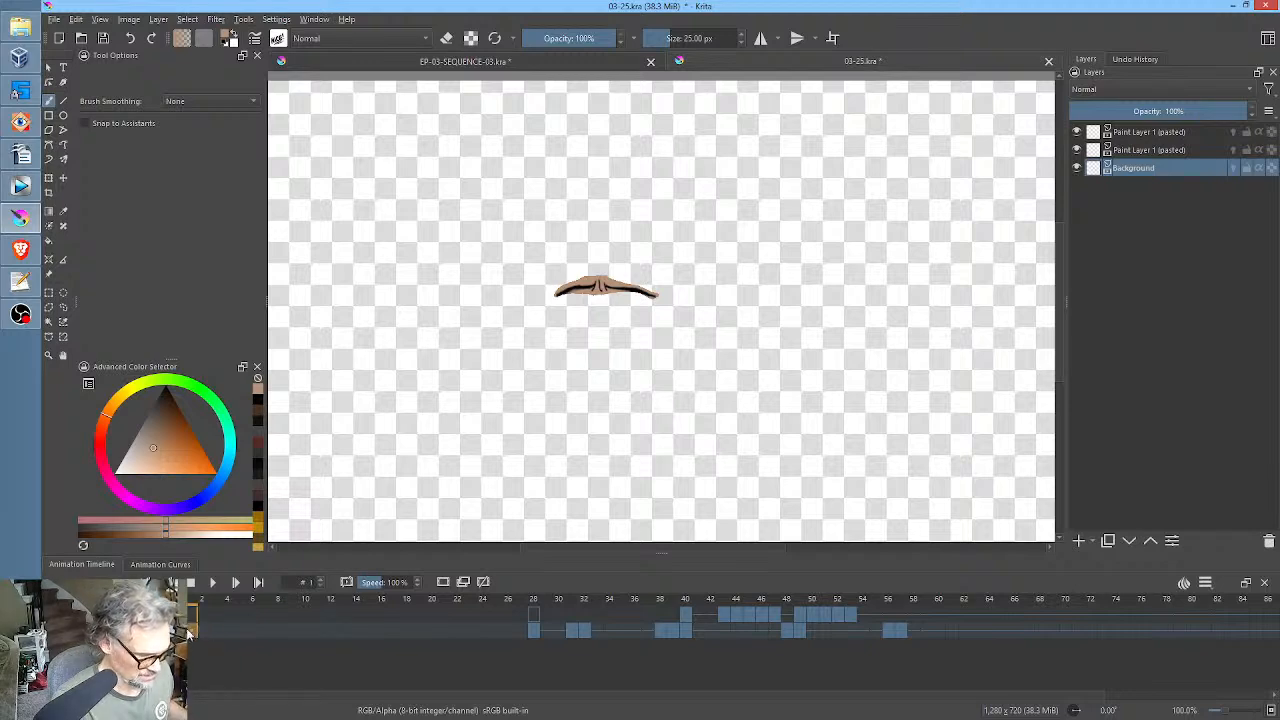
pyautogui.hotkey('ctrl', 'v')
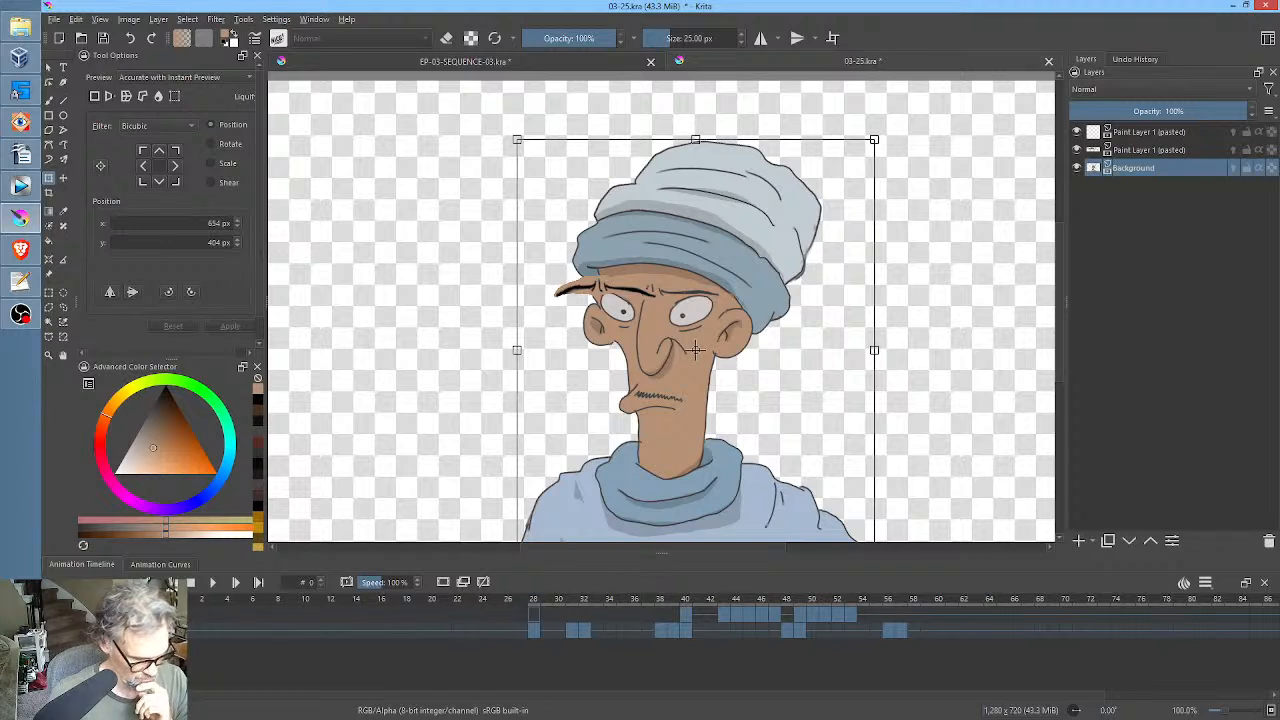
# Toggle the middle pasted layer's visibility to identify its drawing and rename the layer as eyebrows.
pyautogui.click(1078, 150)
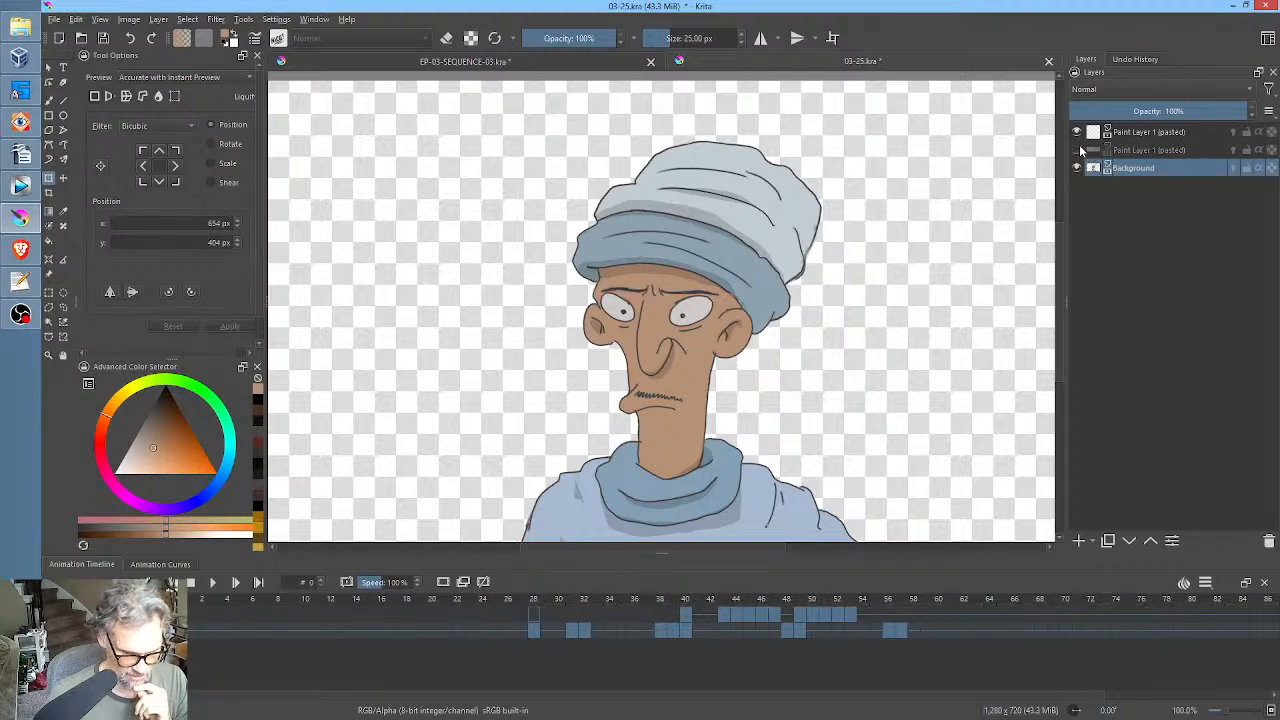
pyautogui.click(1078, 150)
pyautogui.doubleClick(1150, 150)
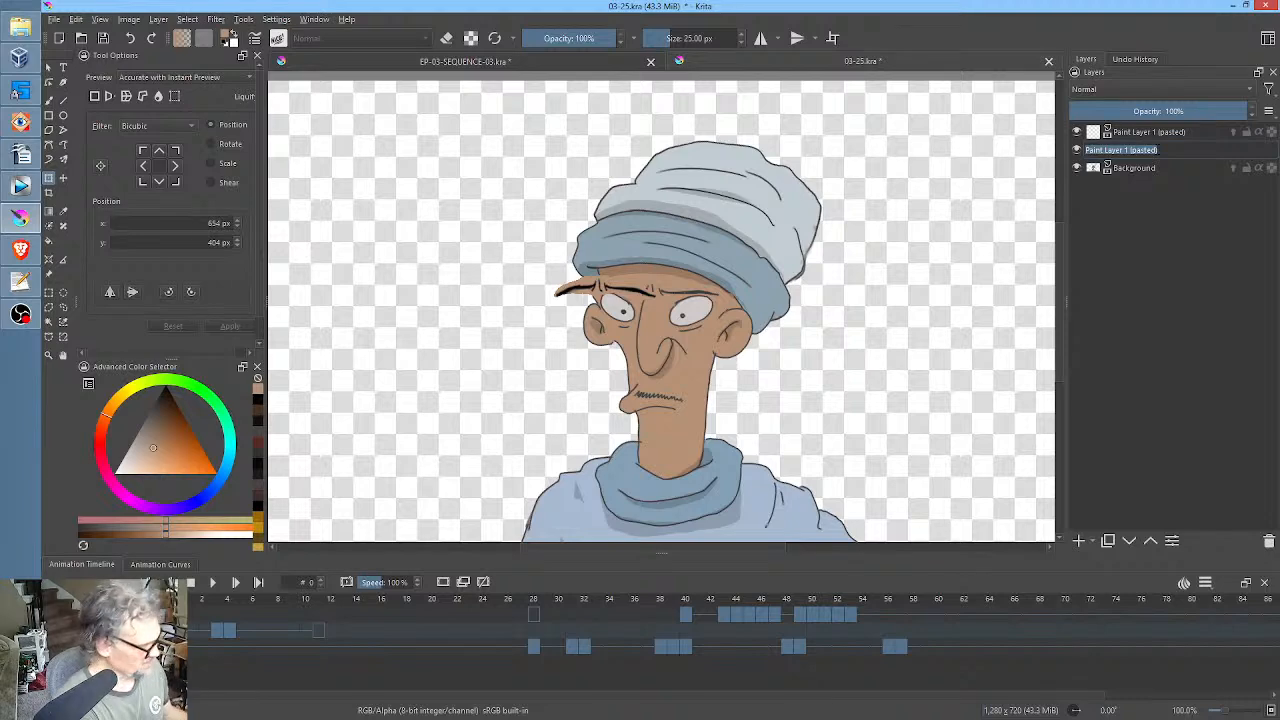
pyautogui.write('eyebrow')
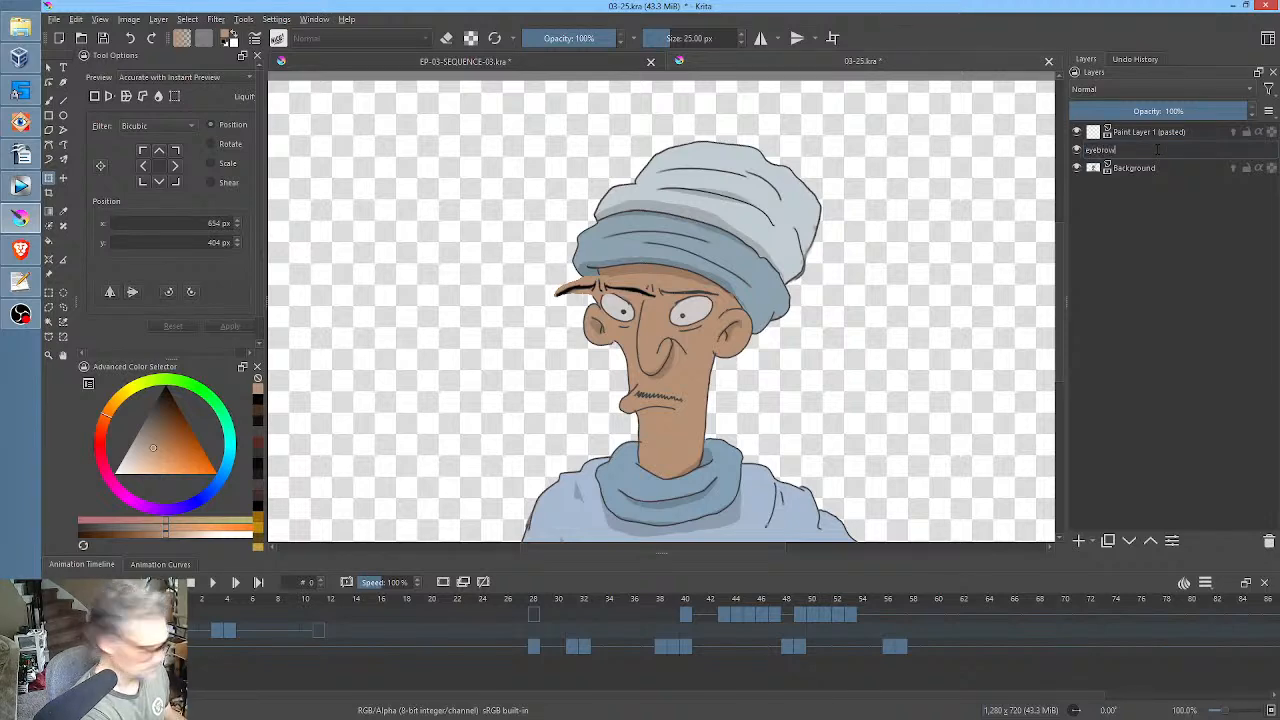
pyautogui.write('s')
pyautogui.press('Return')
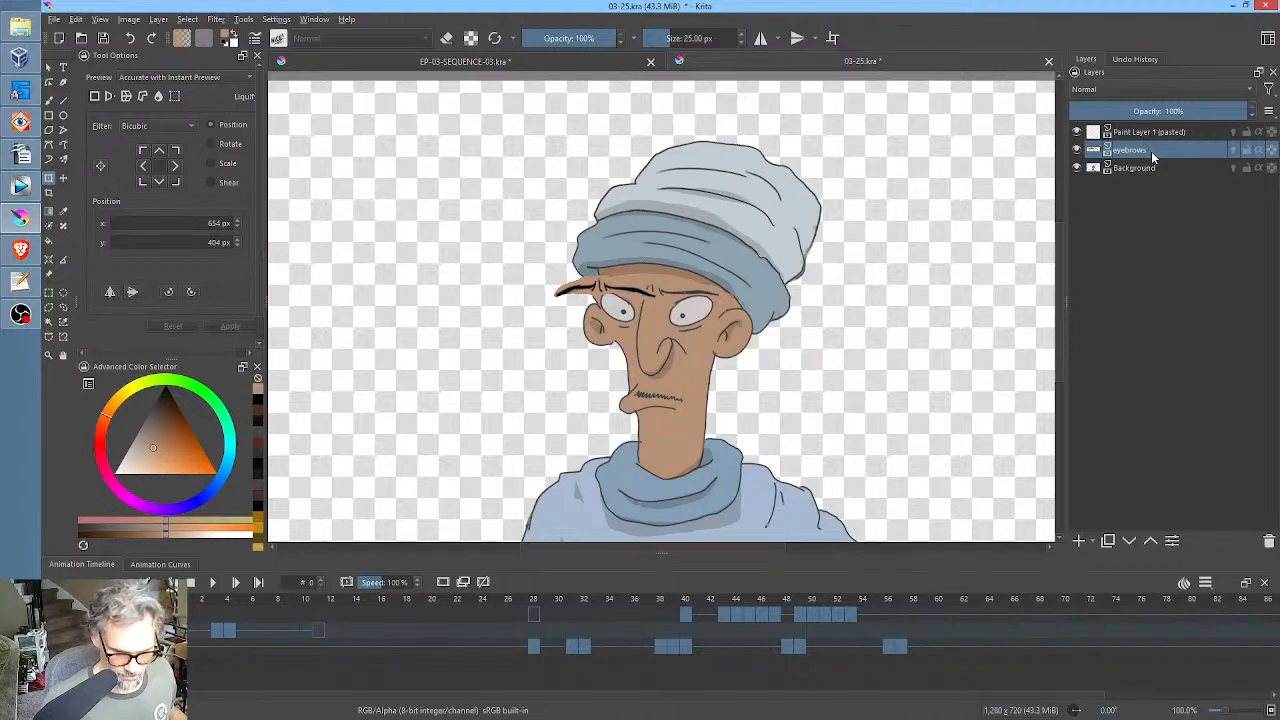
# Rename the Background layer as char.
pyautogui.doubleClick(1150, 168)
pyautogui.write('char')
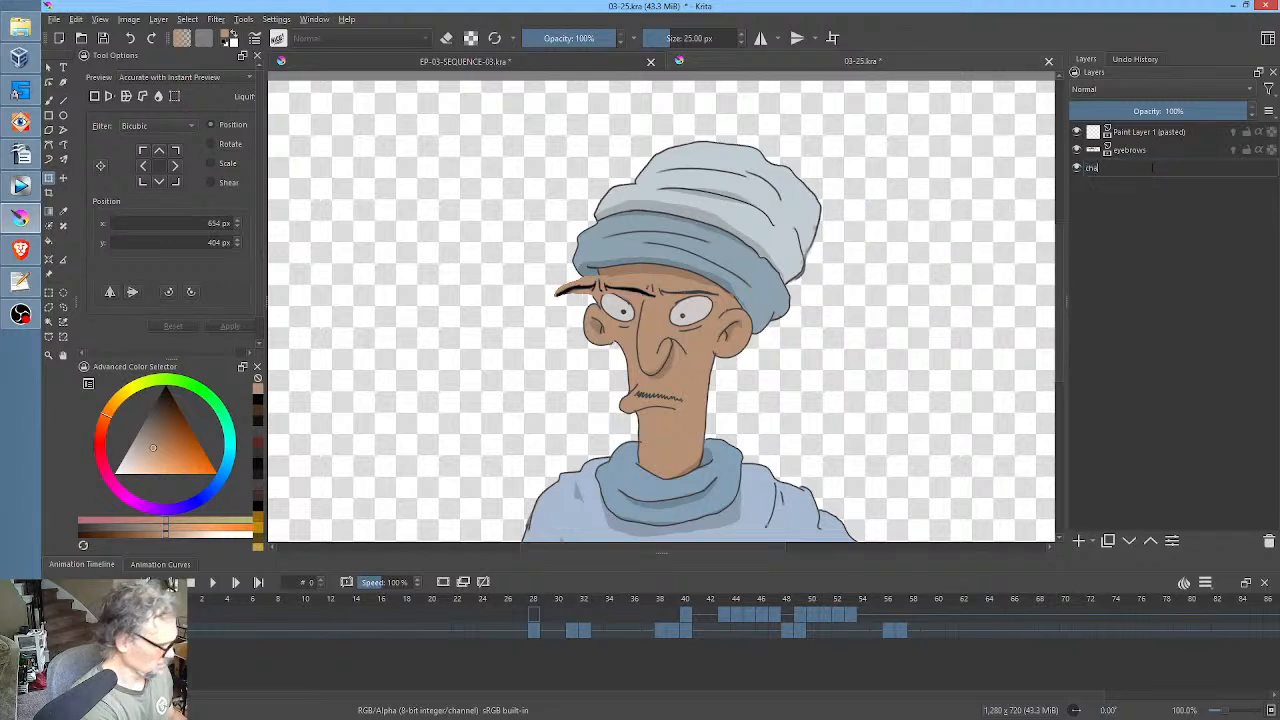
pyautogui.press('Return')
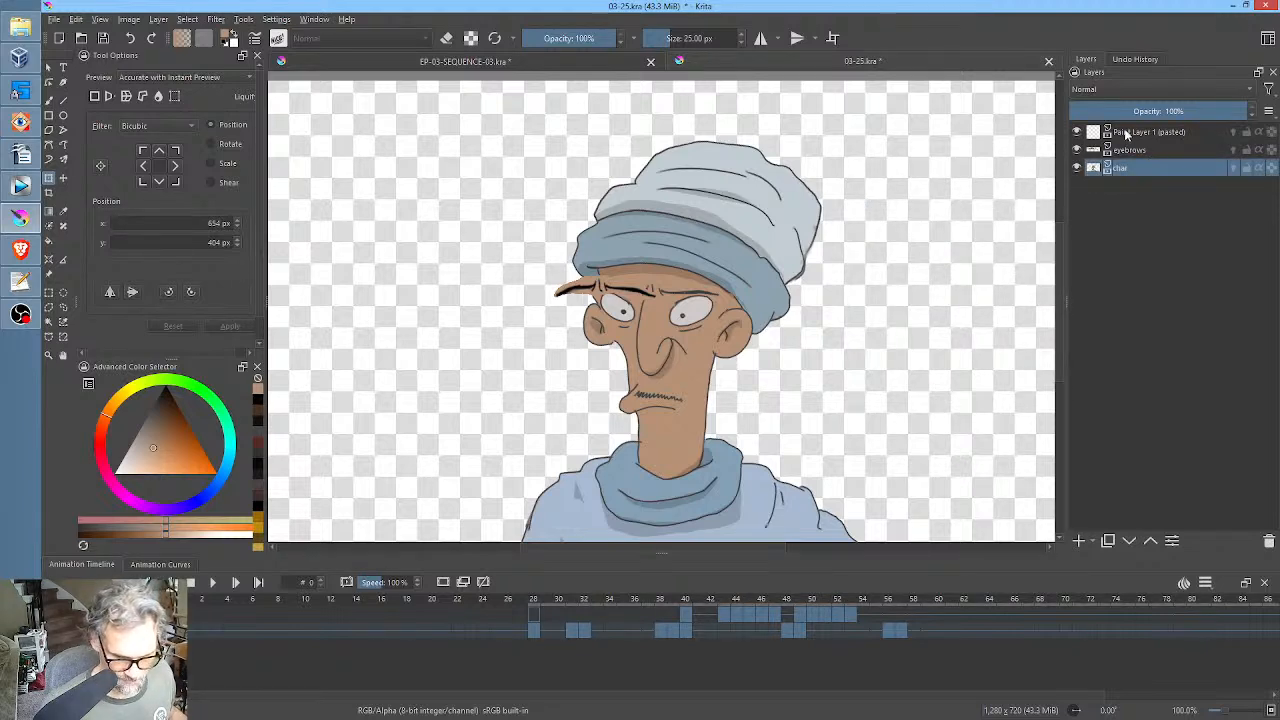
# Toggle the uppermost pasted layer's visibility to check it and rename the layer as mouth.
pyautogui.click(1077, 132)
pyautogui.click(1077, 132)
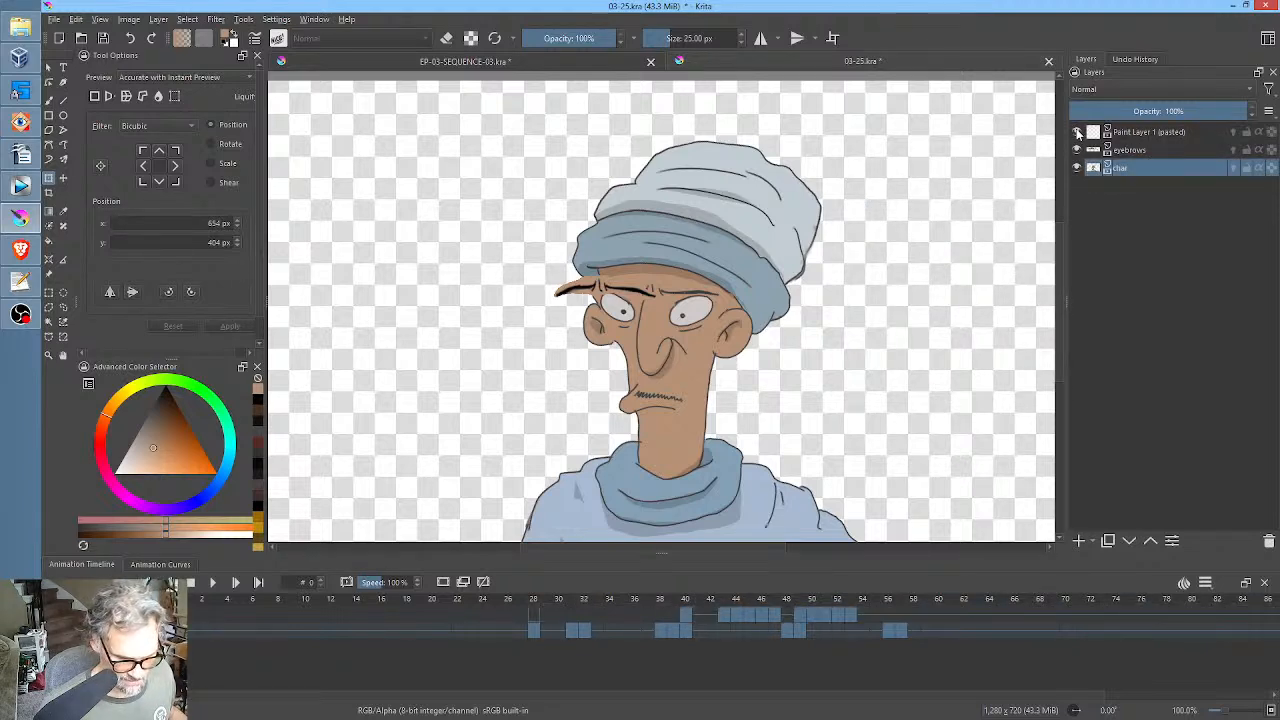
pyautogui.click(1155, 136)
pyautogui.moveTo(1120, 139)
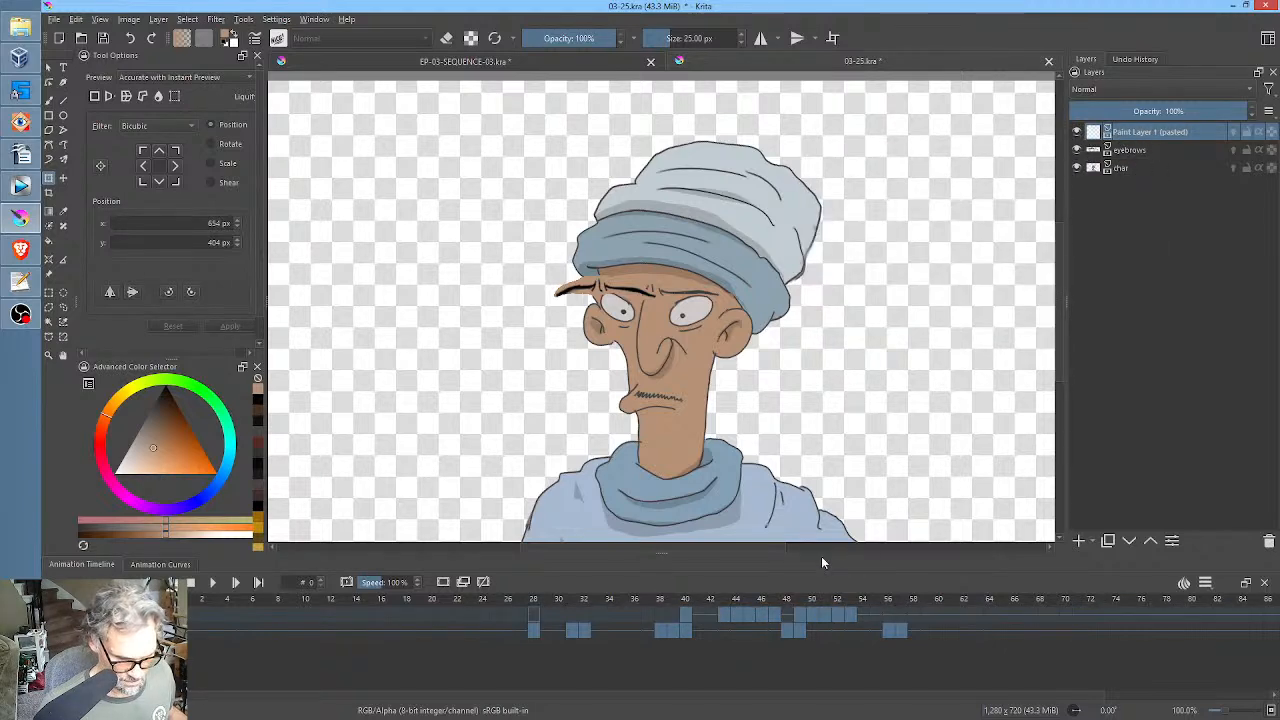
pyautogui.doubleClick(1172, 131)
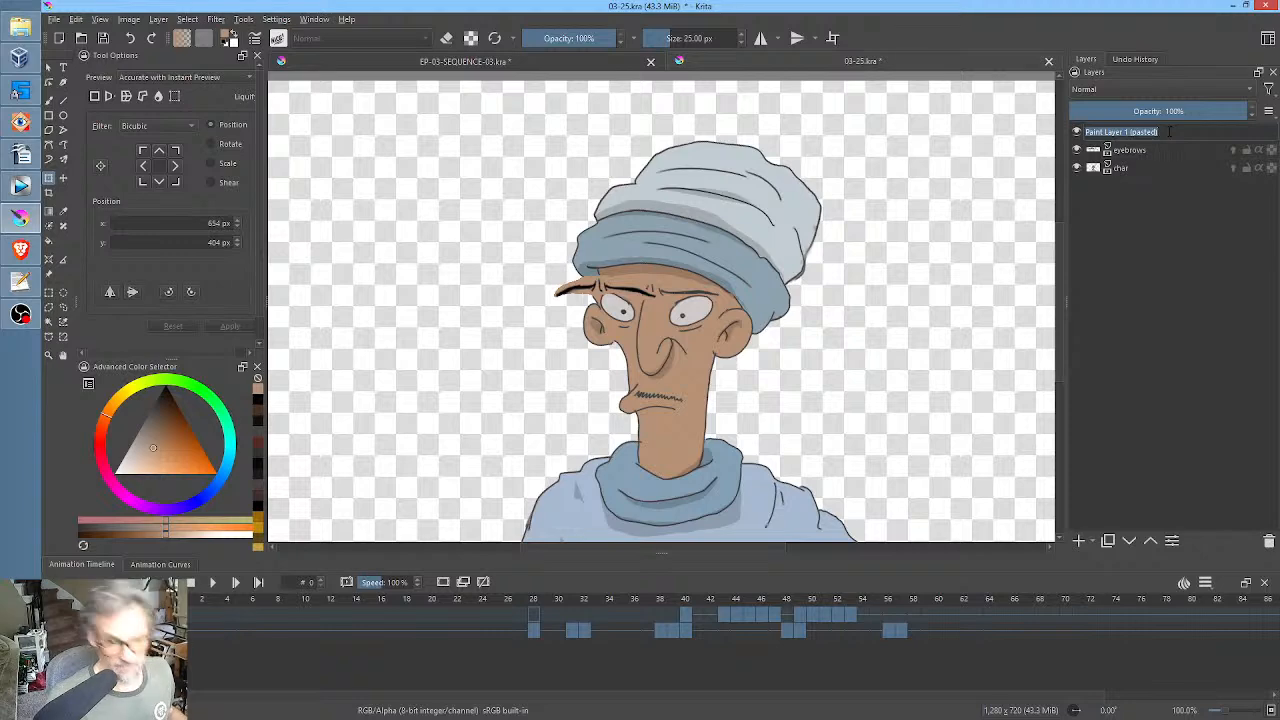
pyautogui.write('mouth')
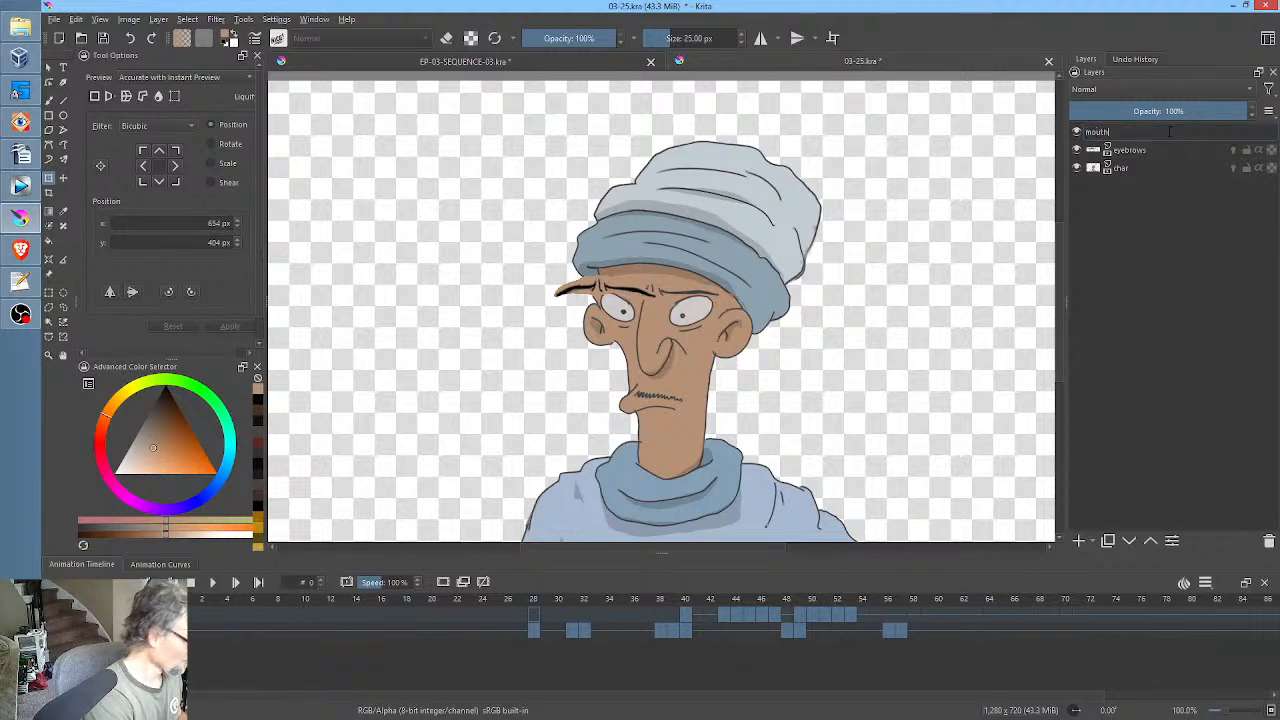
pyautogui.press('Return')
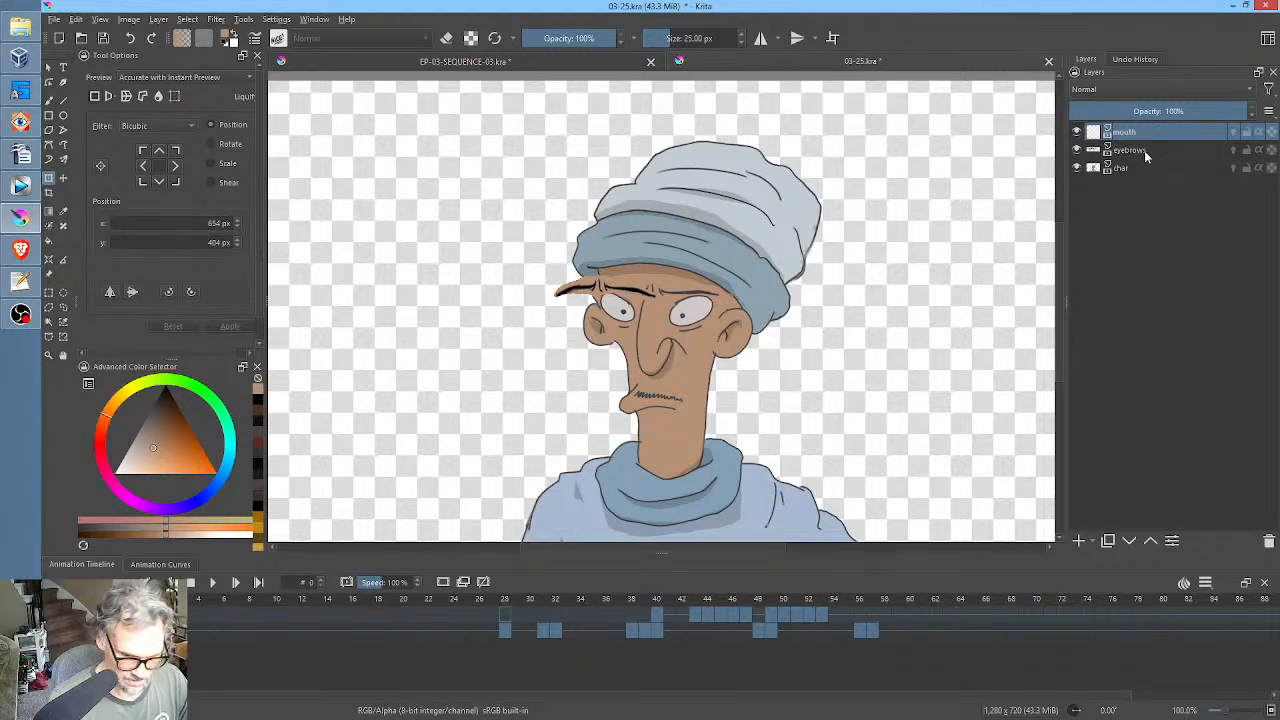
# Save 03-25.kra, and add a new paint layer above eyebrows and delete it again.
pyautogui.click(1133, 147)
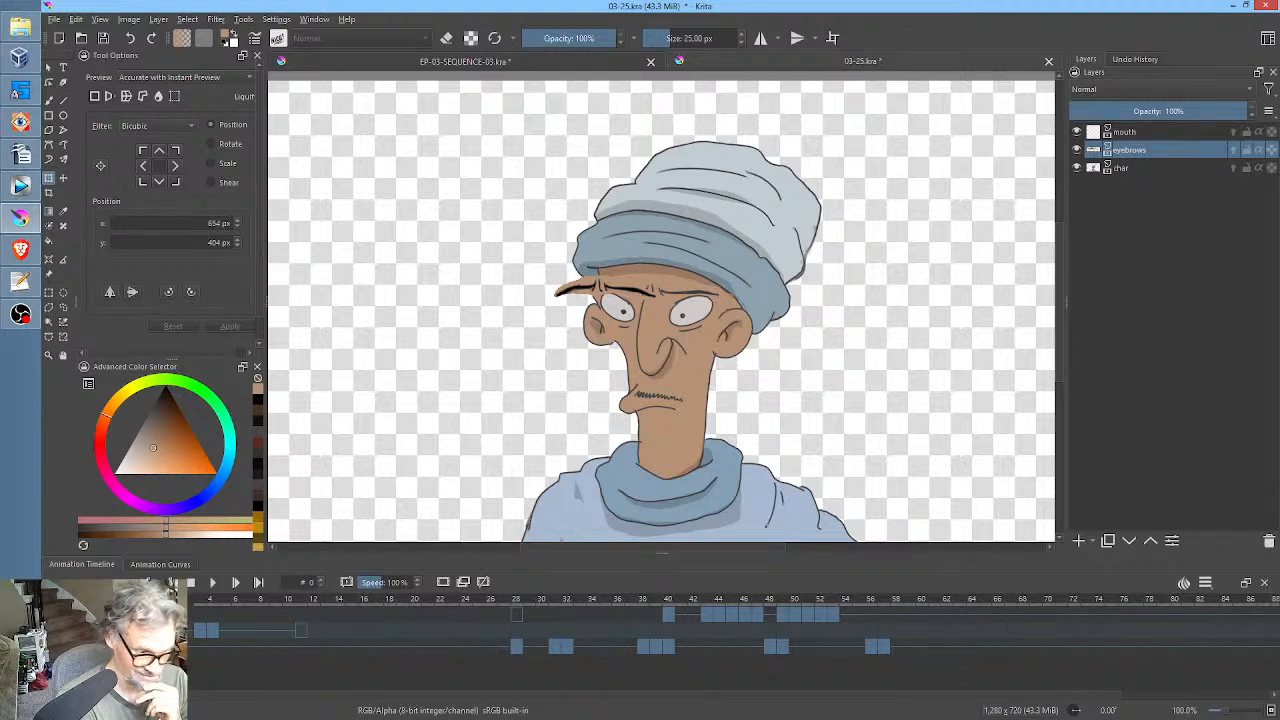
pyautogui.click(106, 39)
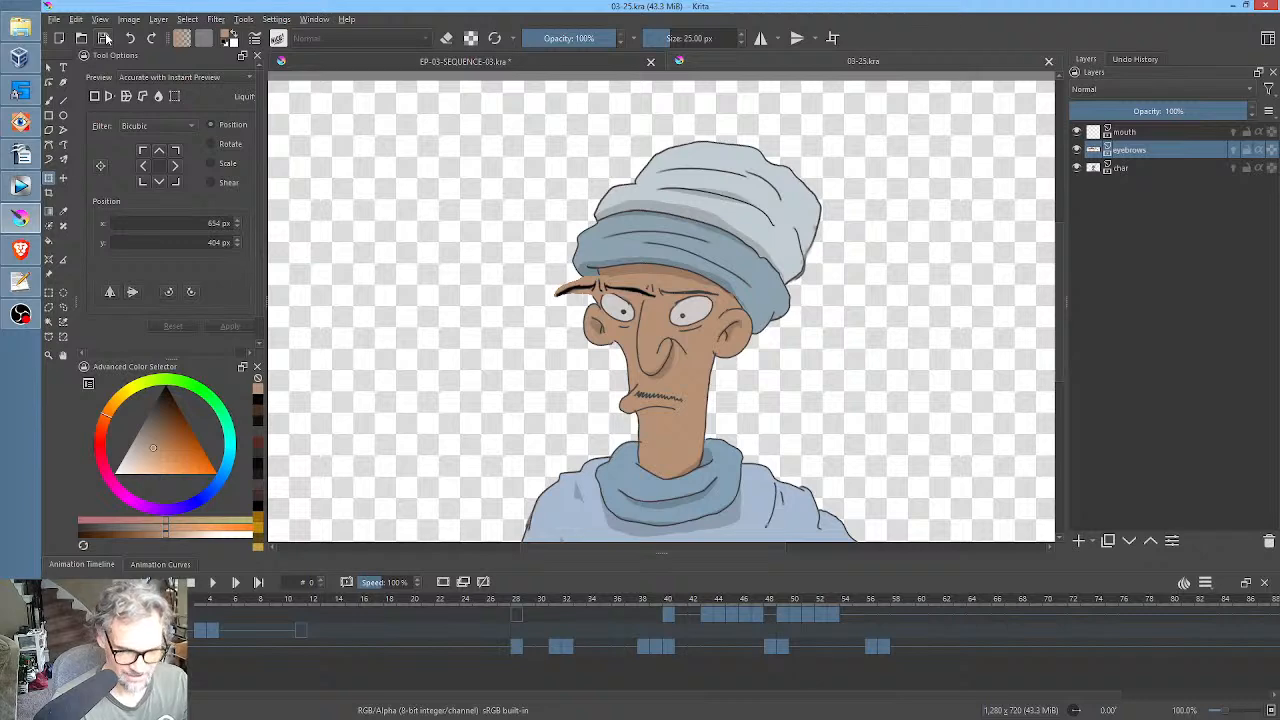
pyautogui.click(1079, 541)
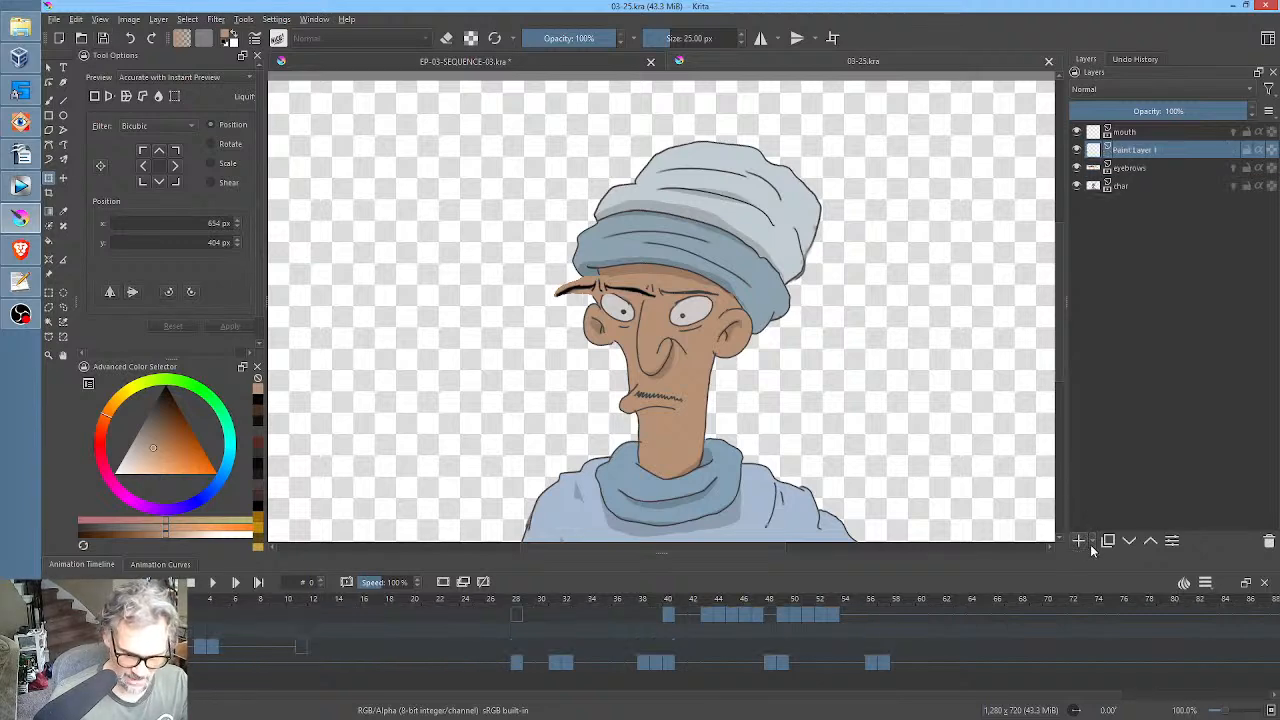
pyautogui.click(1269, 541)
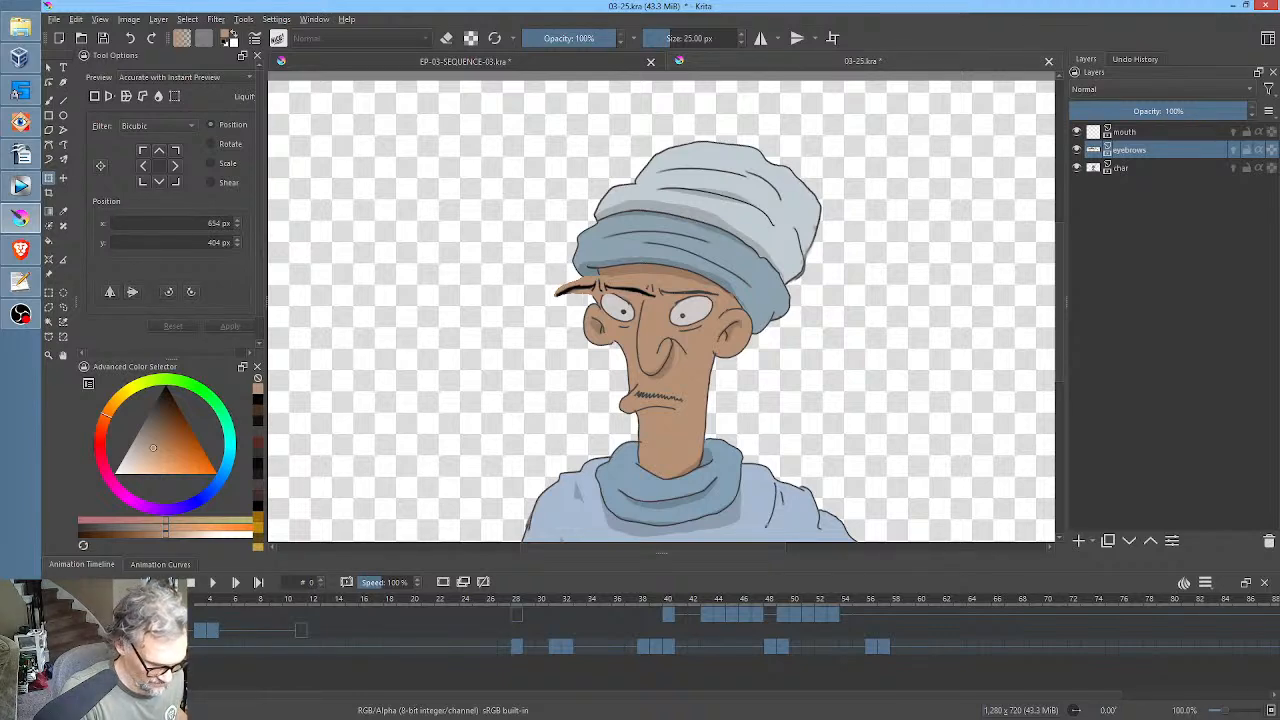
# Shift the eyebrows keyframes so that they start at frame 28, and switch back to EP-03-SEQUENCE-03.kra.
pyautogui.moveTo(160, 630); pyautogui.dragTo(522, 628)
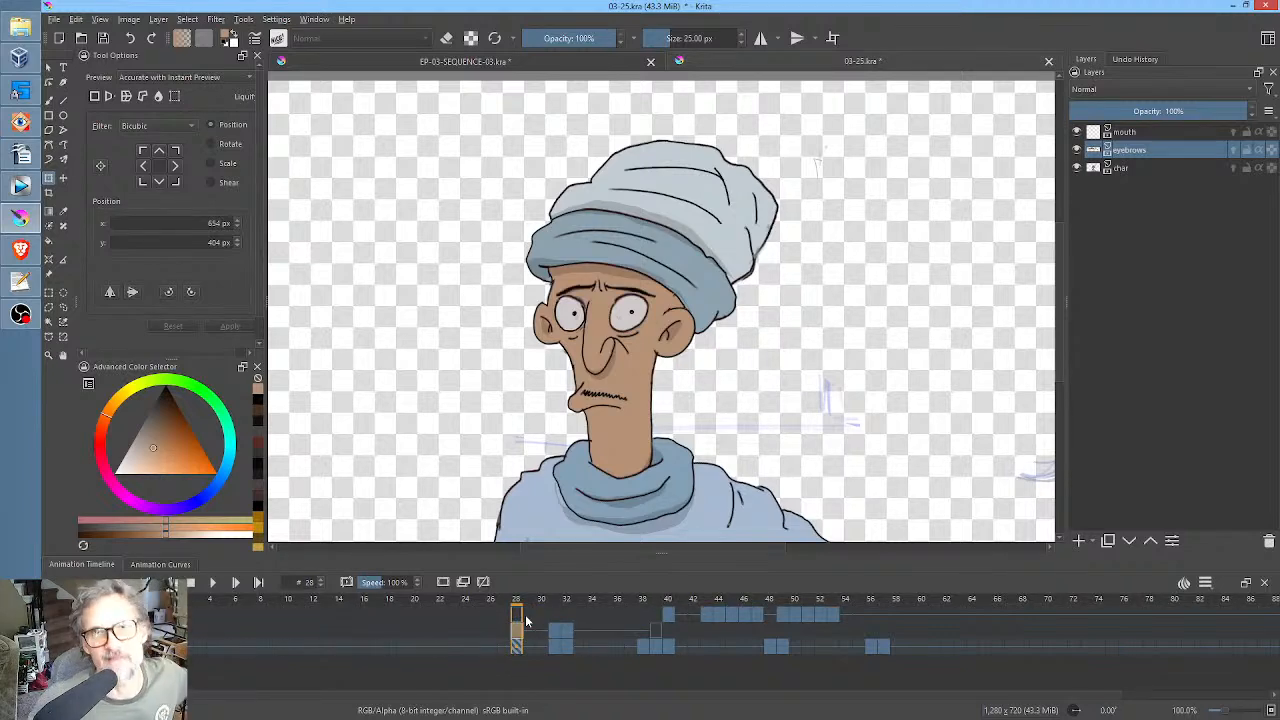
pyautogui.click(160, 631)
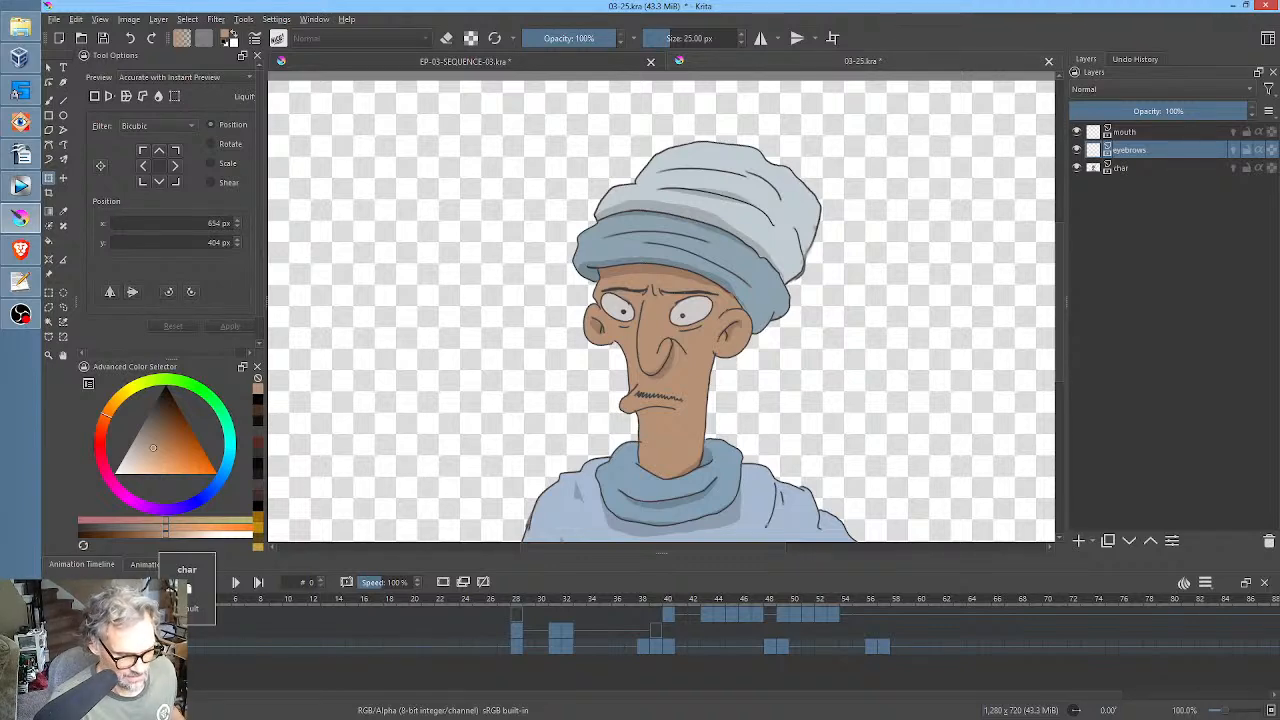
pyautogui.click(620, 61)
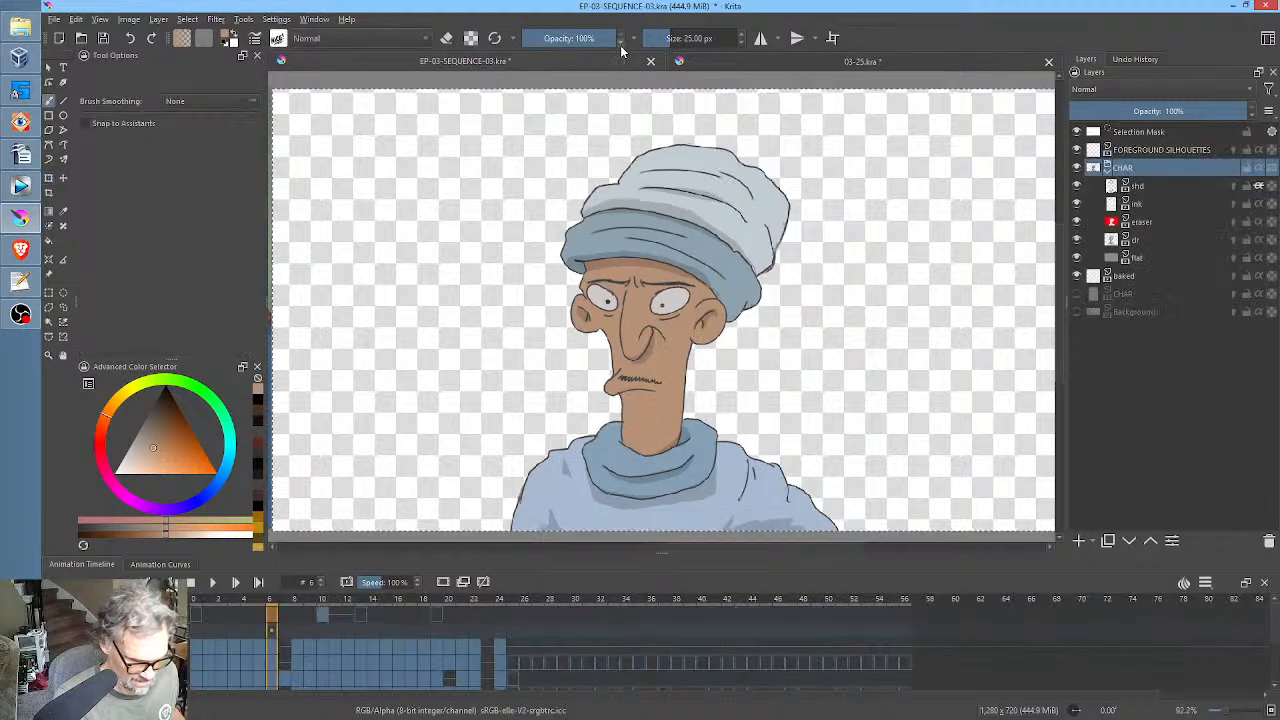
# Select the char layer in 03-25.kra, and copy the CHAR pose at frame 5 of EP-03-SEQUENCE-03.kra.
pyautogui.click(259, 614)
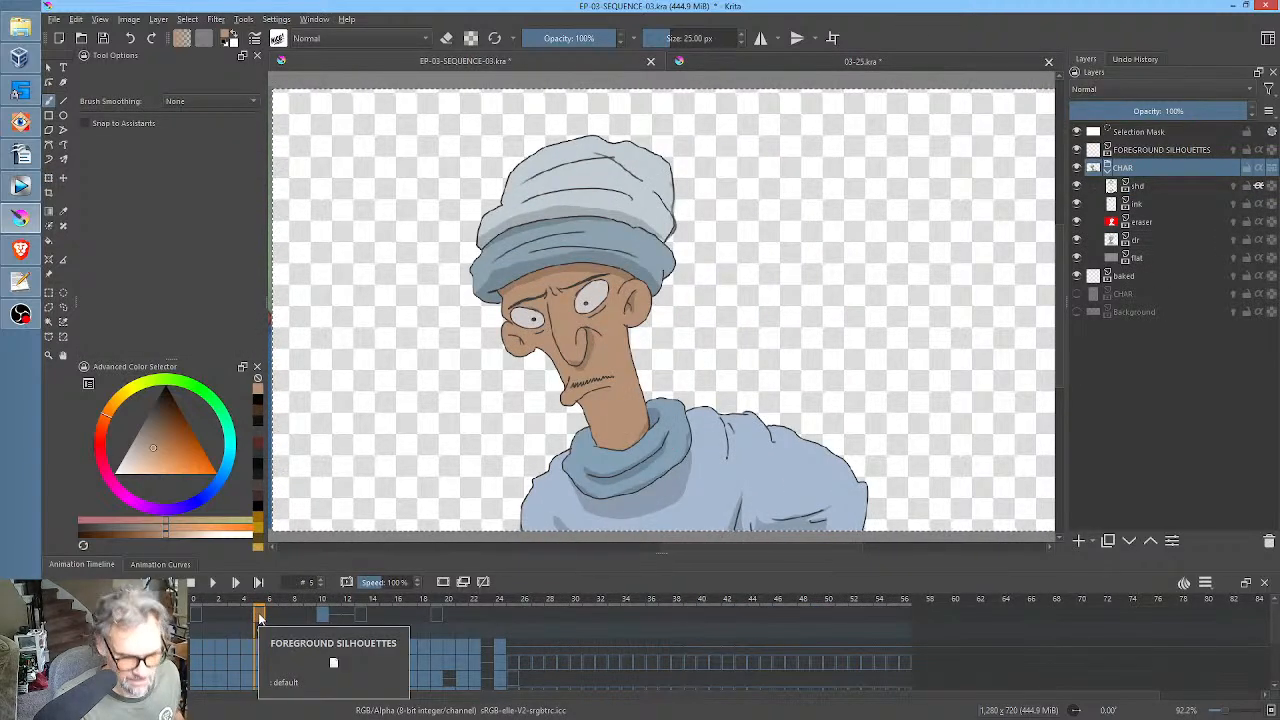
pyautogui.click(768, 62)
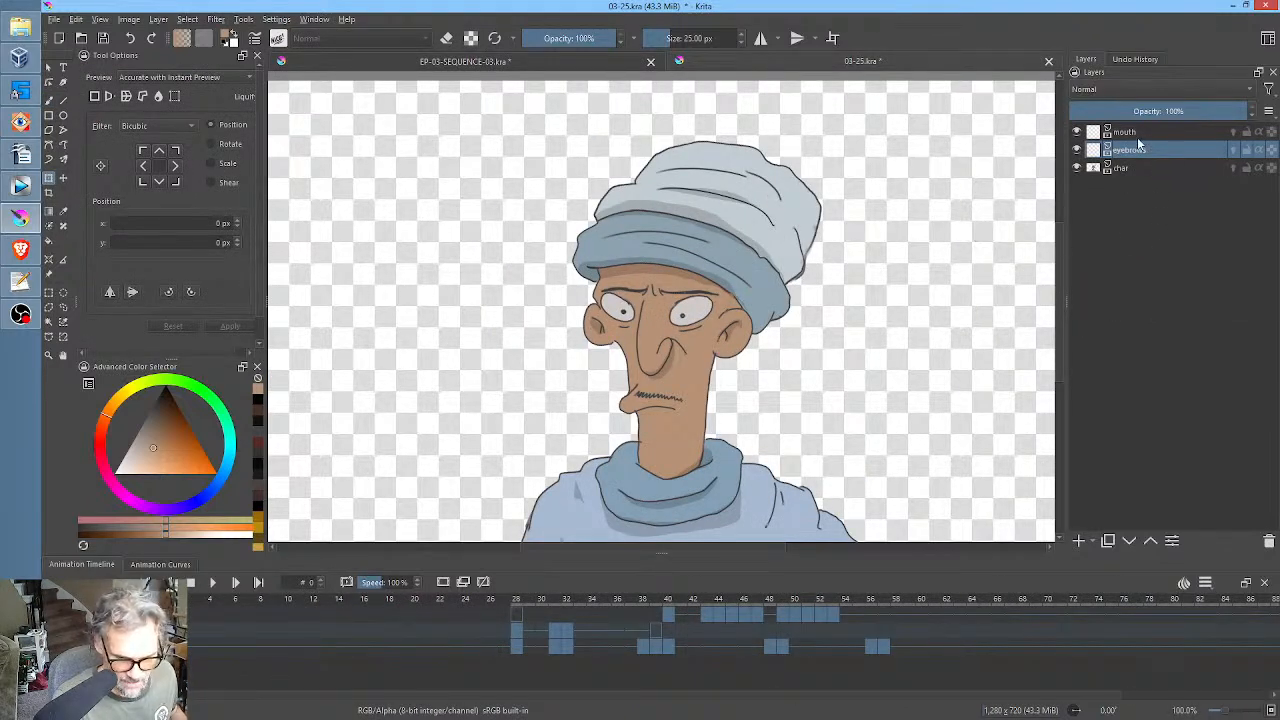
pyautogui.click(1131, 169)
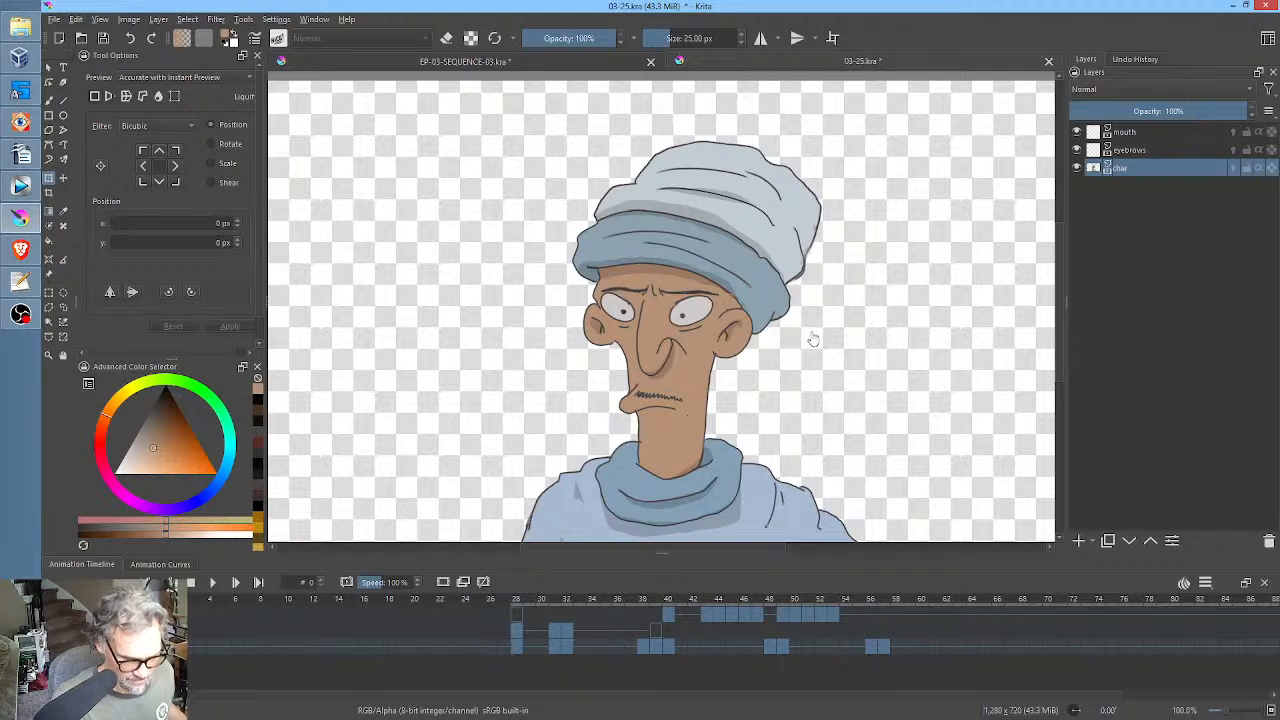
pyautogui.scroll(-2, 800, 368)
pyautogui.scroll(-1, 800, 368)
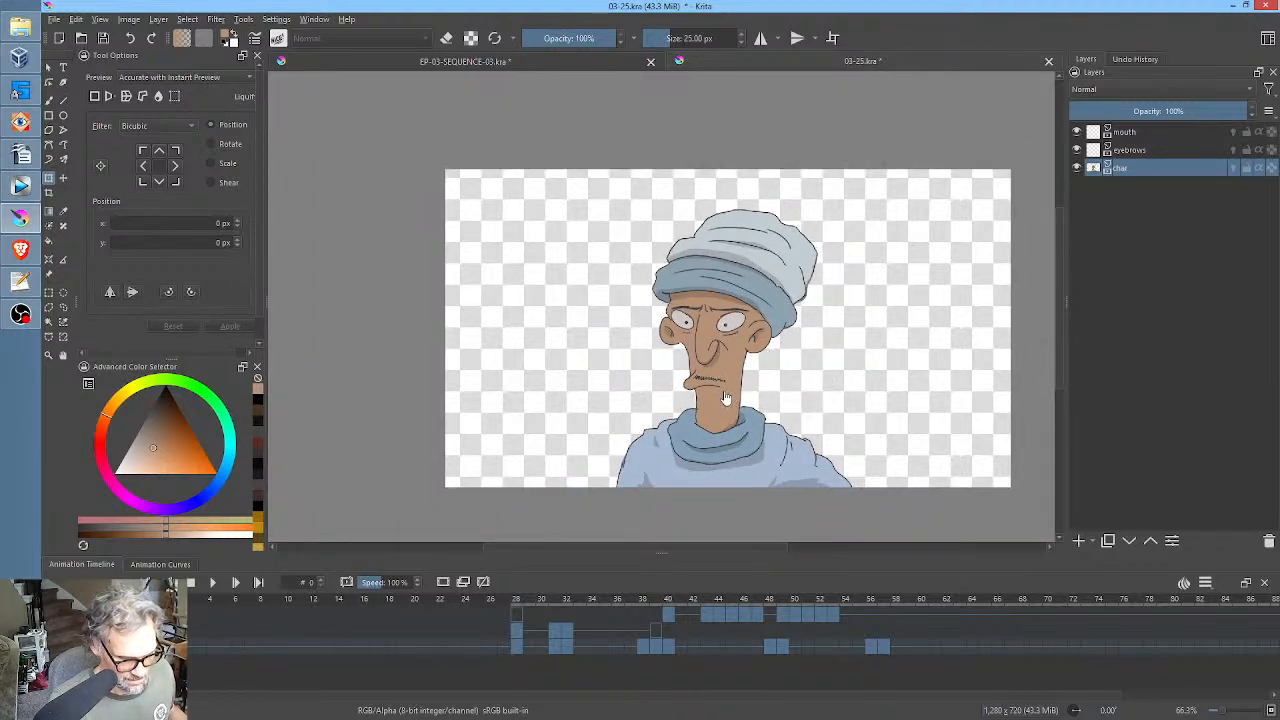
pyautogui.click(612, 62)
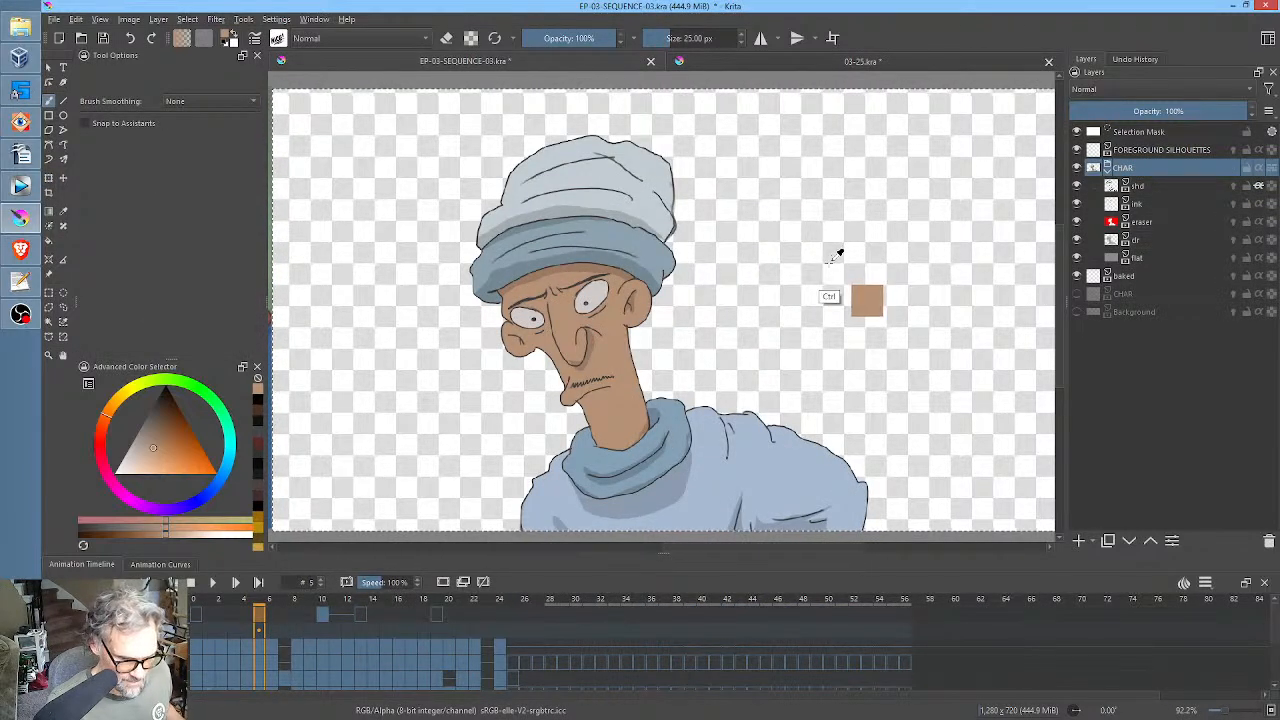
pyautogui.click(1137, 168)
pyautogui.press('ctrl')
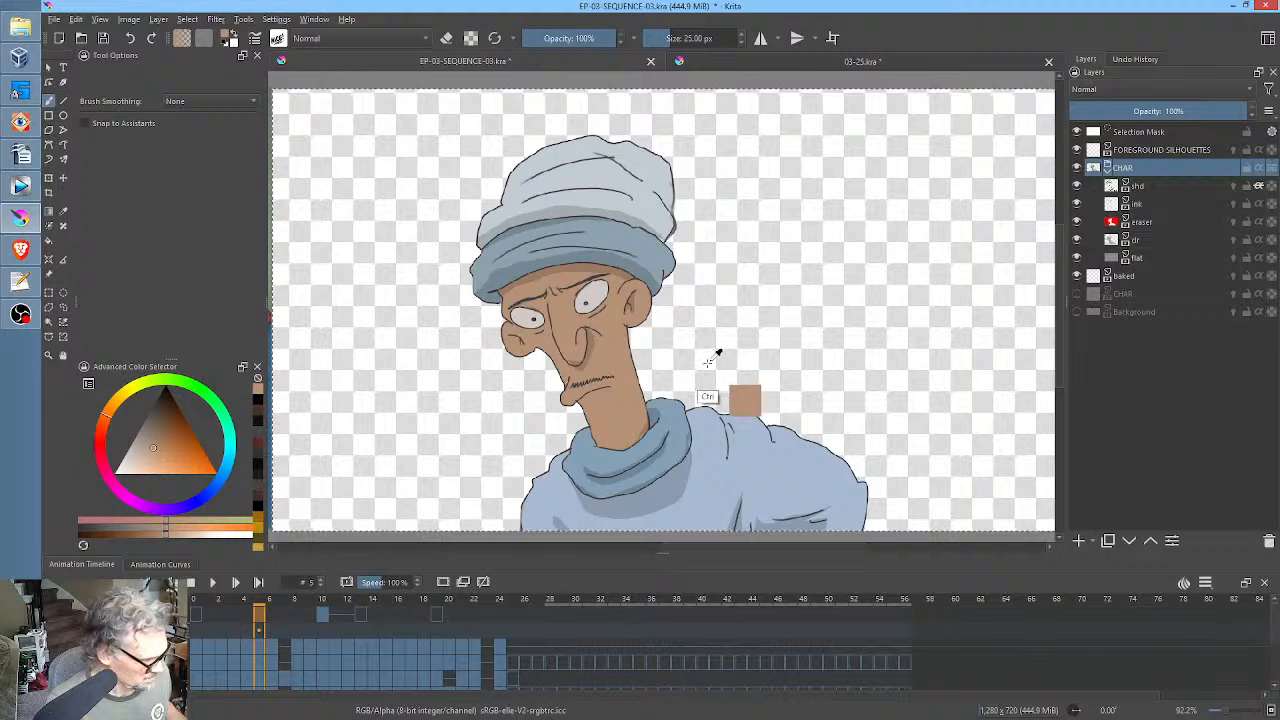
# In 03-25.kra, move the char layer's first keyframe to frame 18 and paste the copied pose at frame 0.
pyautogui.click(749, 62)
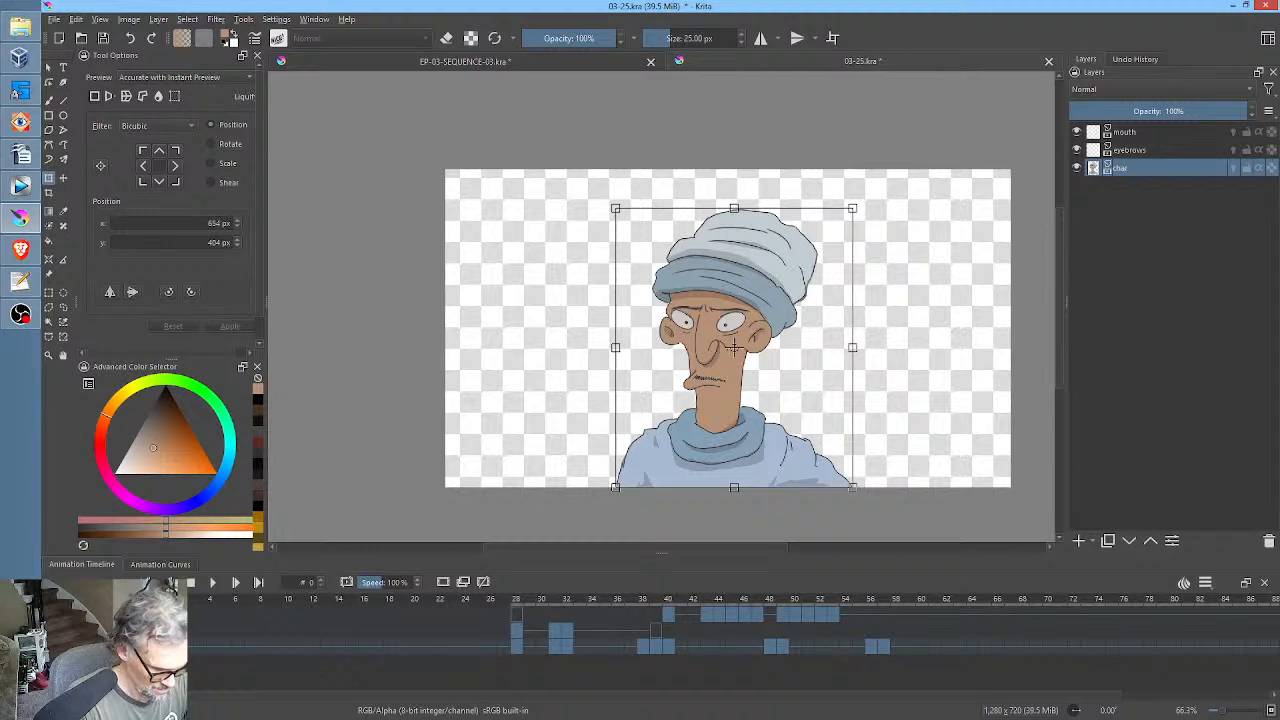
pyautogui.moveTo(162, 647); pyautogui.dragTo(389, 647)
pyautogui.click(162, 647)
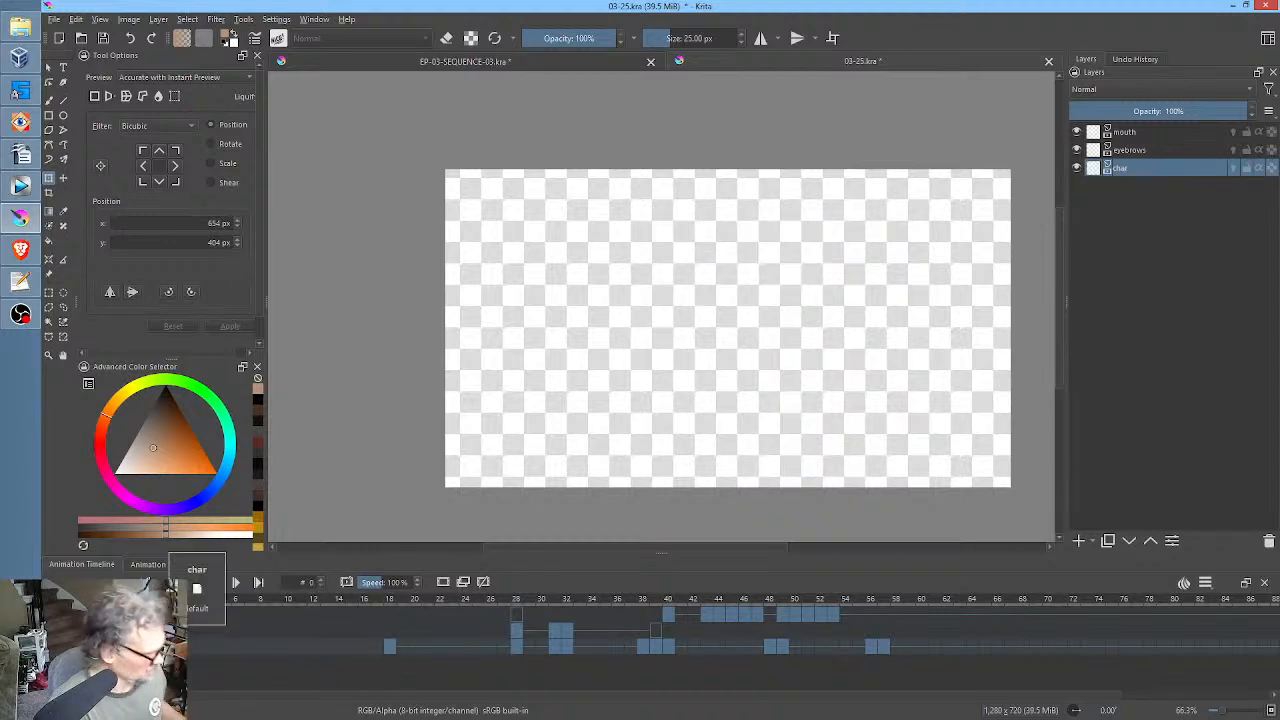
pyautogui.hotkey('ctrl', 'v')
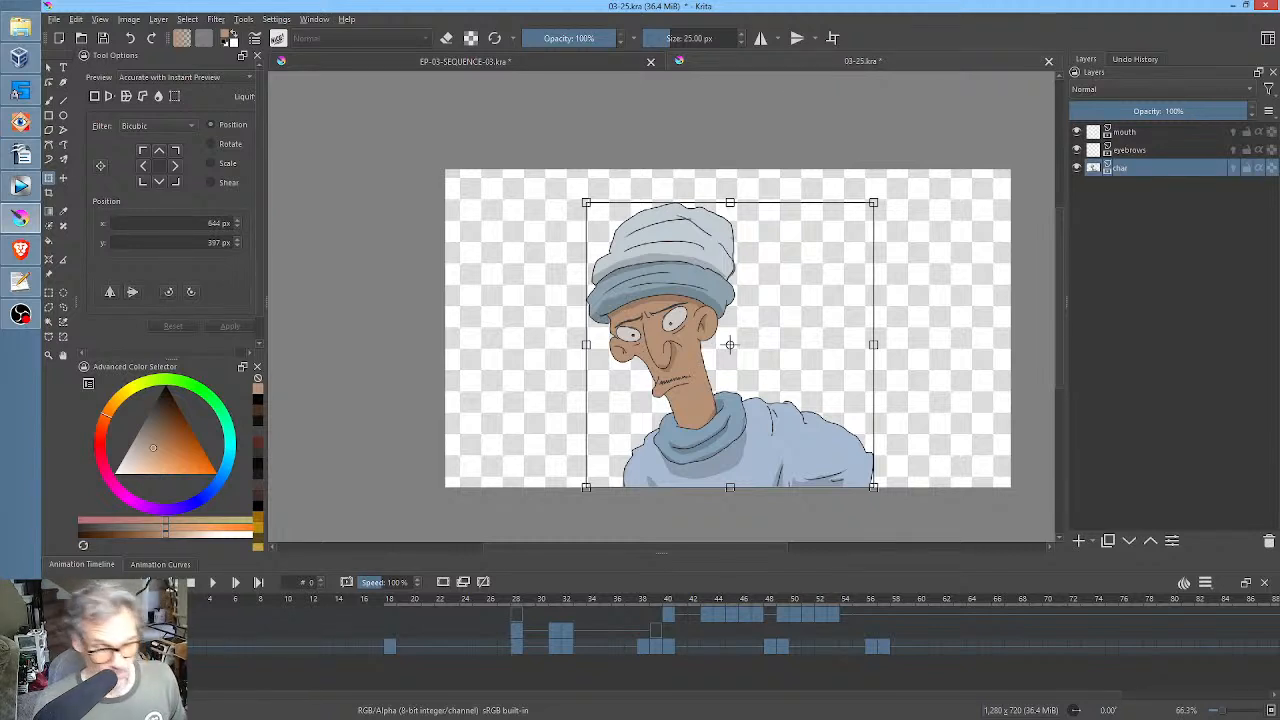
pyautogui.press('Return')
# Play back the animation and shift the keyframes of all three layers from frame 28 onward so that they start at frame 52.
pyautogui.press('space')
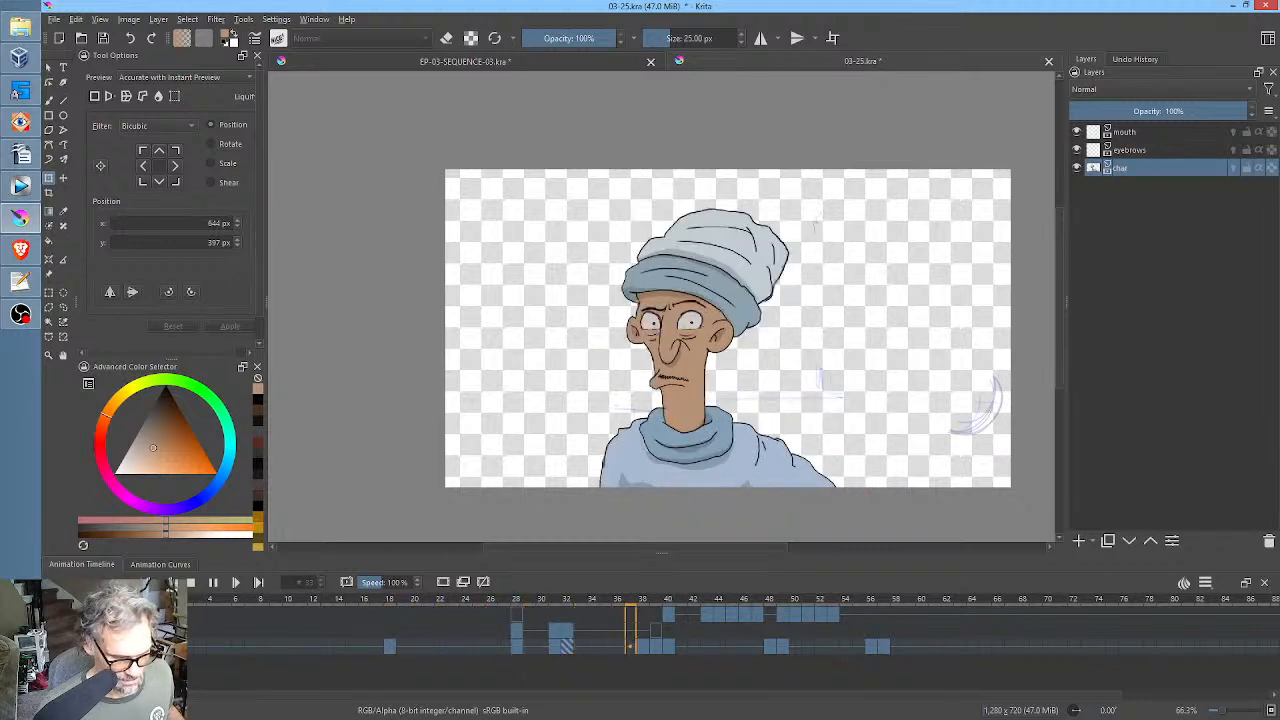
pyautogui.press('space')
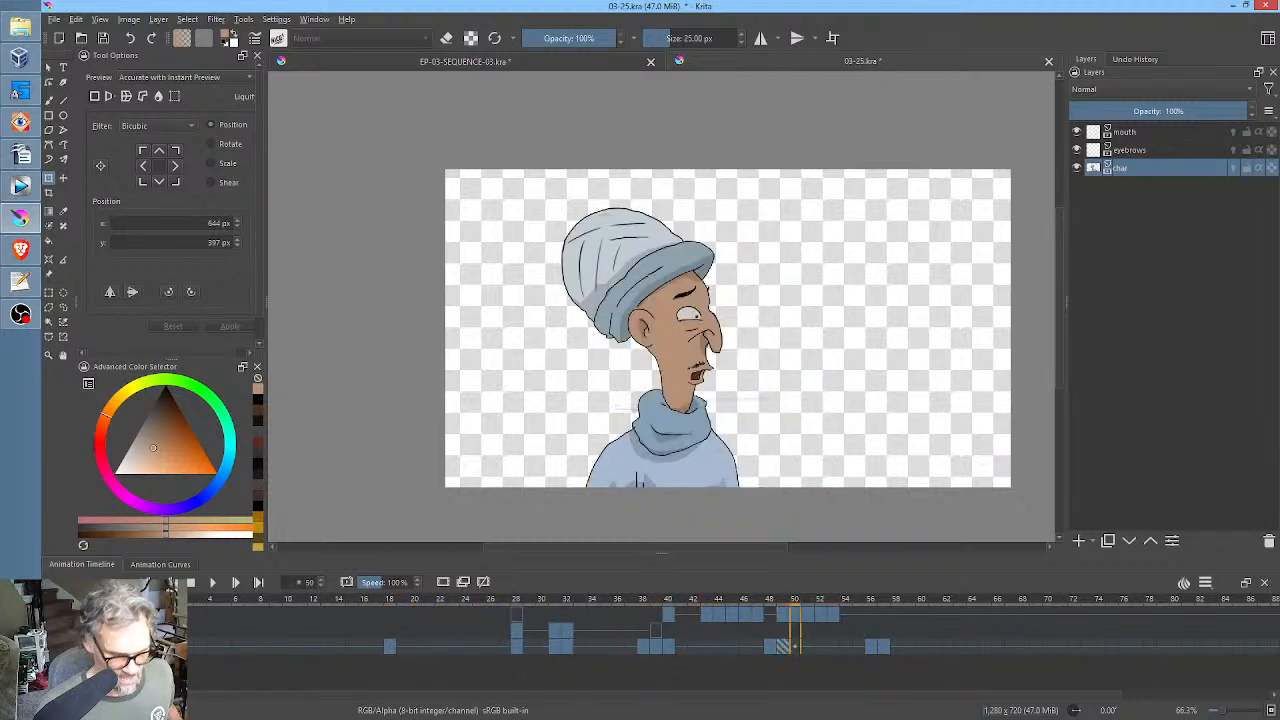
pyautogui.click(517, 620)
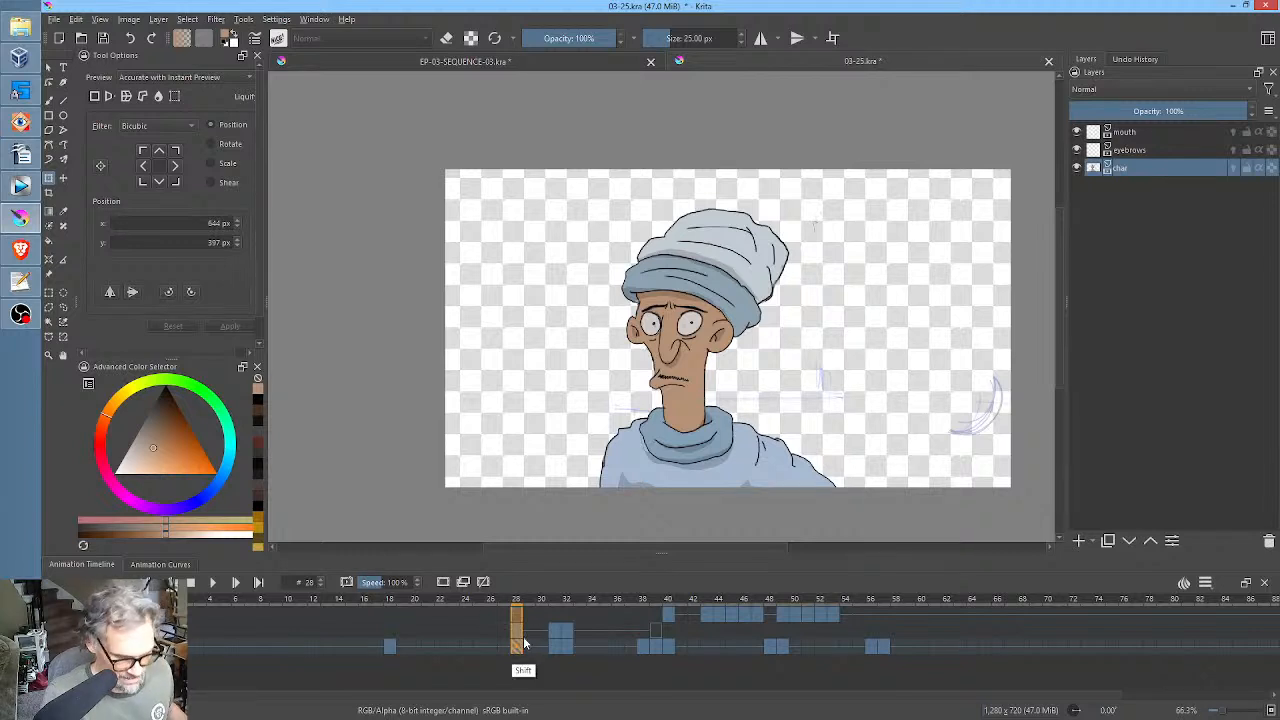
pyautogui.moveTo(518, 619); pyautogui.dragTo(822, 622)
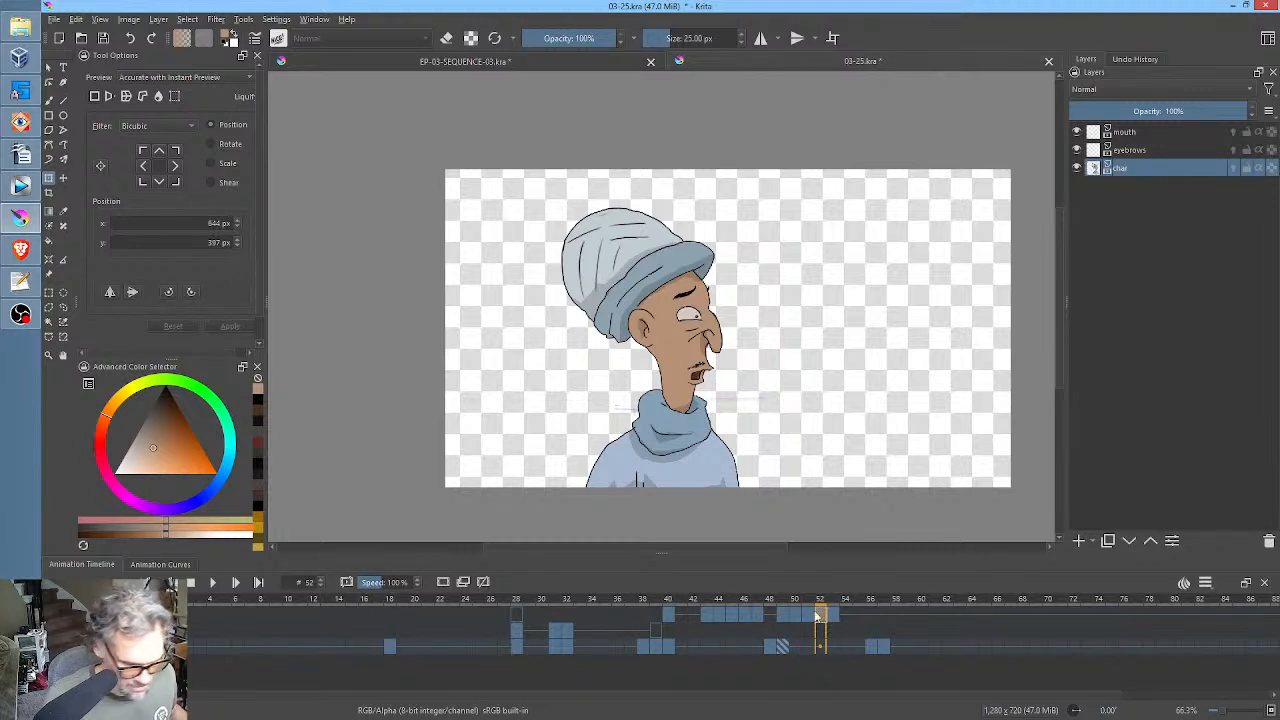
pyautogui.click(517, 630)
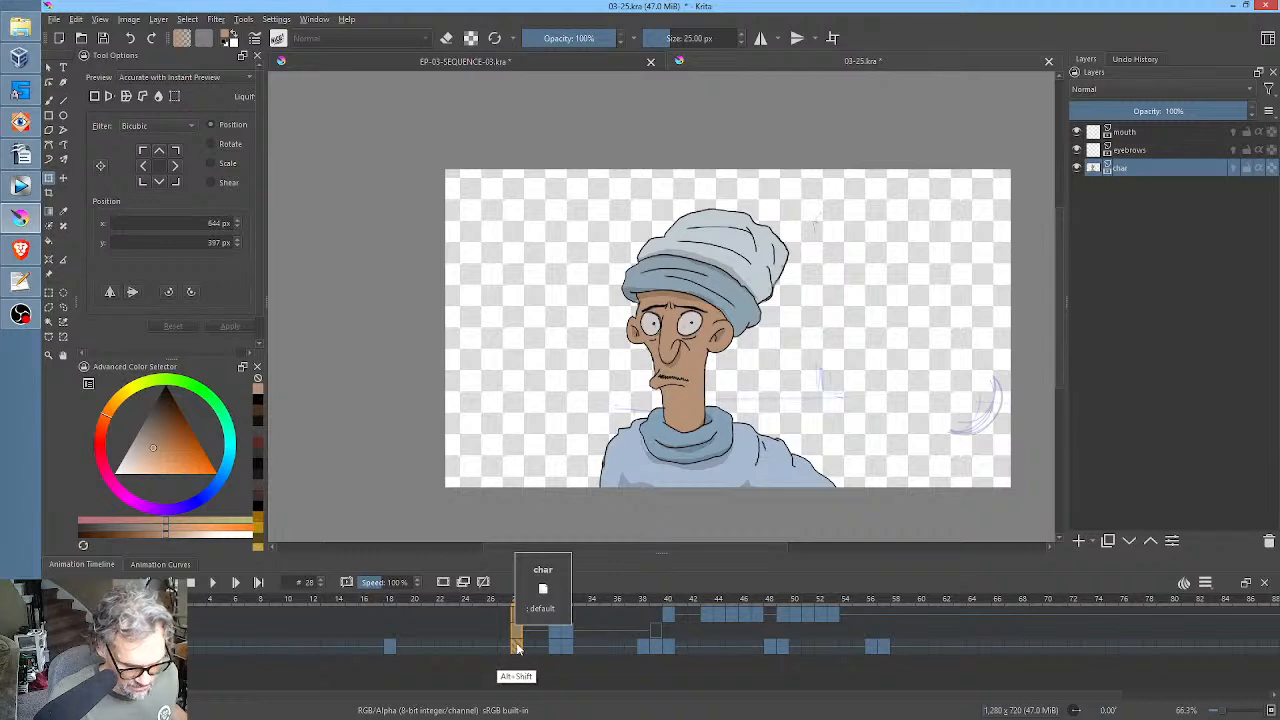
pyautogui.moveTo(516, 648); pyautogui.dragTo(820, 648)
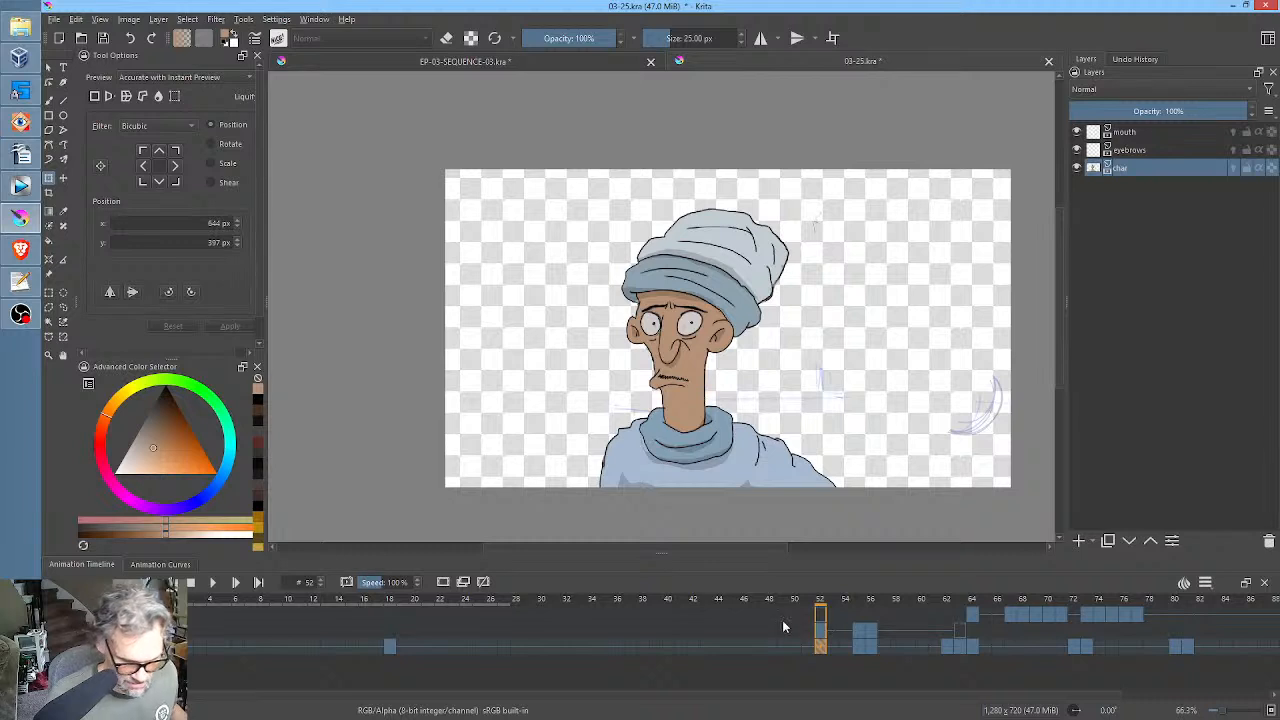
# Play back the new timing, return to frame 18 and turn on onion skins for the char layer.
pyautogui.press('space')
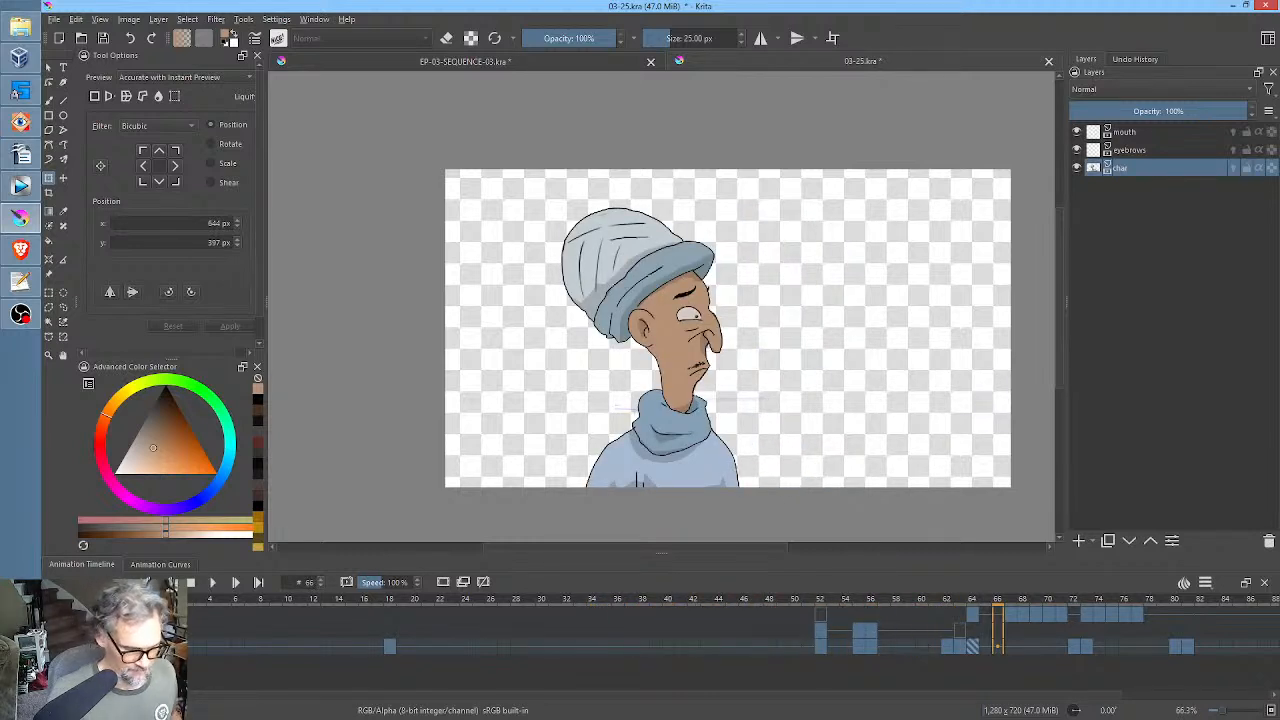
pyautogui.click(376, 648)
pyautogui.press('space')
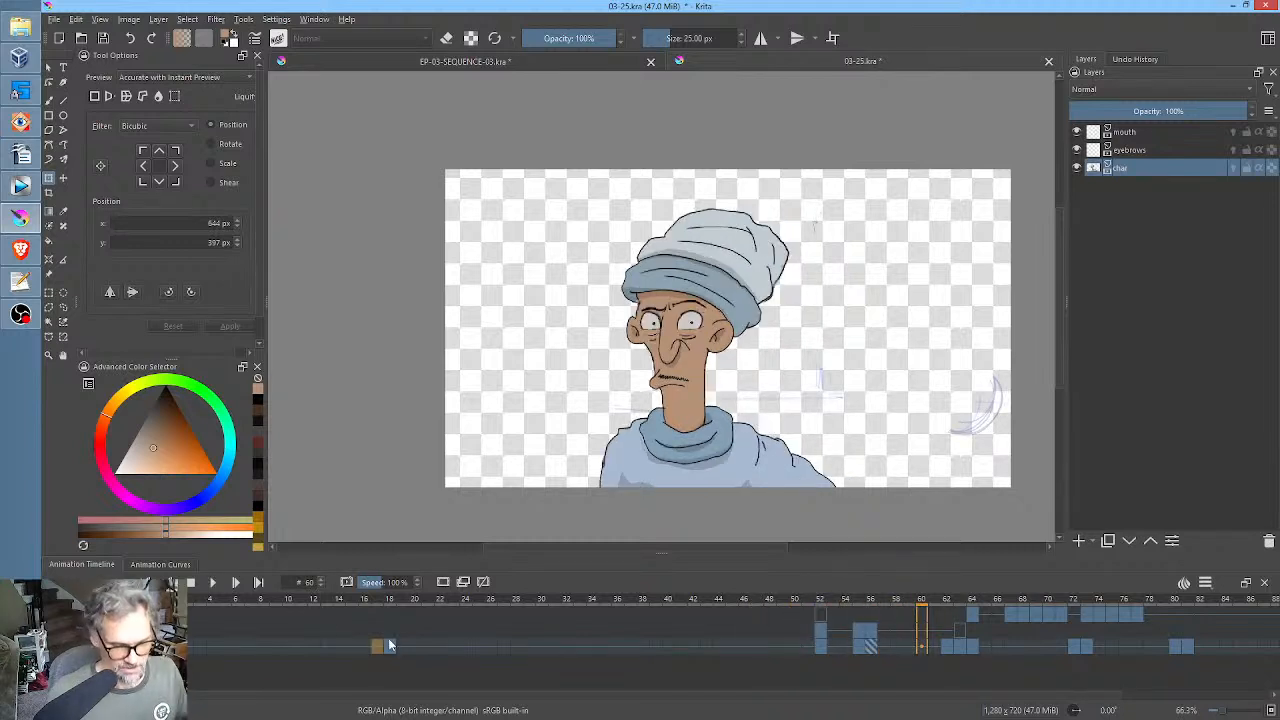
pyautogui.click(391, 646)
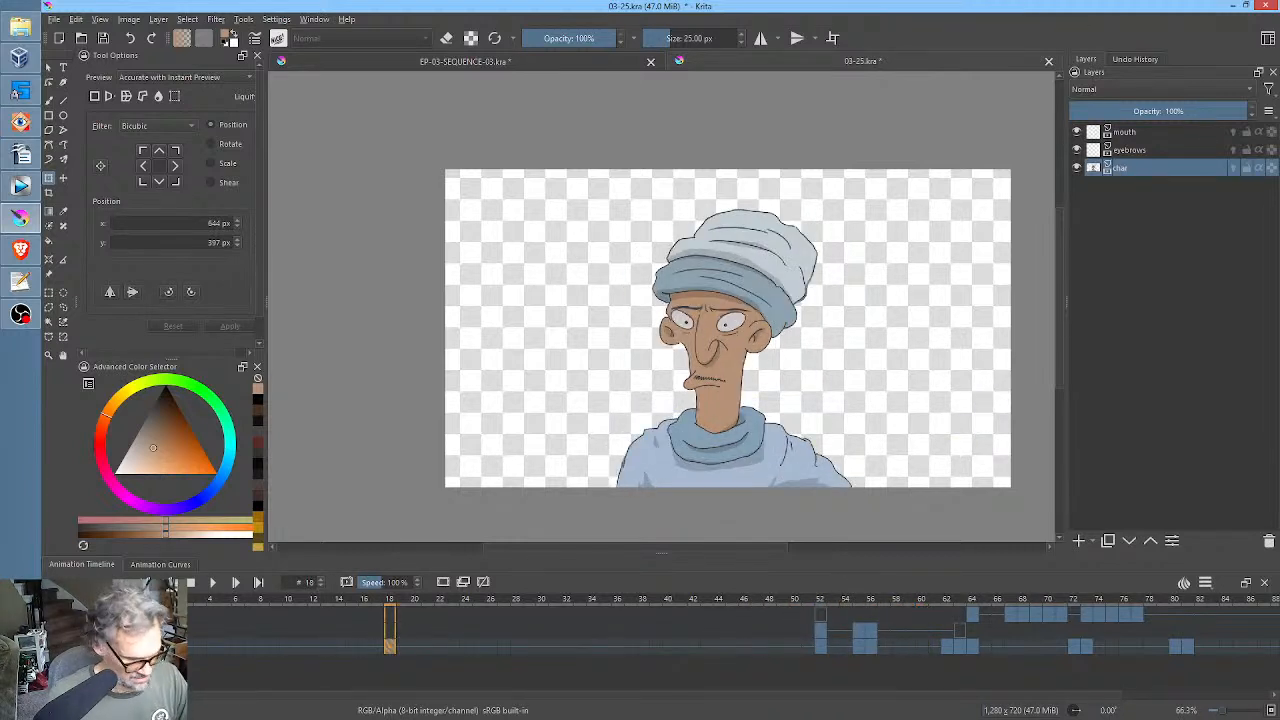
pyautogui.click(1233, 167)
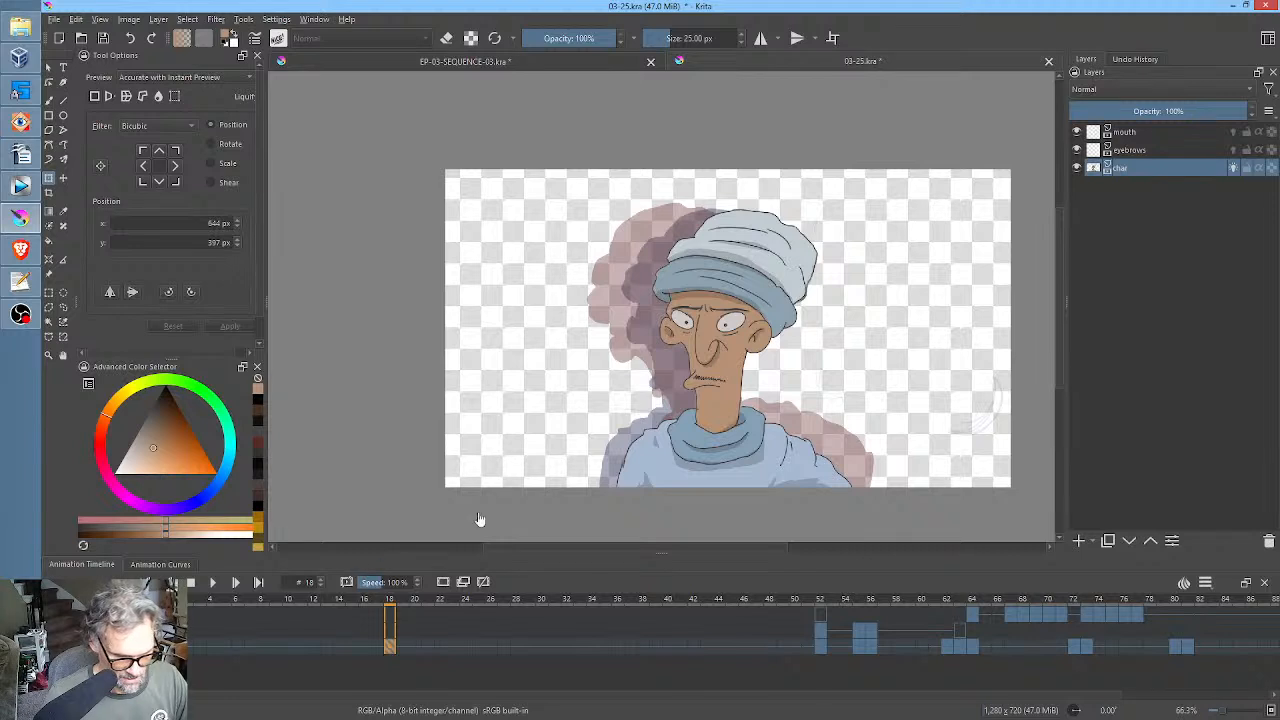
# Compare the character's poses and facial details at frames 18, 52 and 64 using the onion skins.
pyautogui.moveTo(582, 600)
pyautogui.mouseDown()
pyautogui.moveTo(818, 603)
pyautogui.moveTo(828, 624)
pyautogui.moveTo(809, 623)
pyautogui.moveTo(882, 628)
pyautogui.moveTo(390, 607)
pyautogui.moveTo(836, 614)
pyautogui.moveTo(825, 618)
pyautogui.mouseUp()
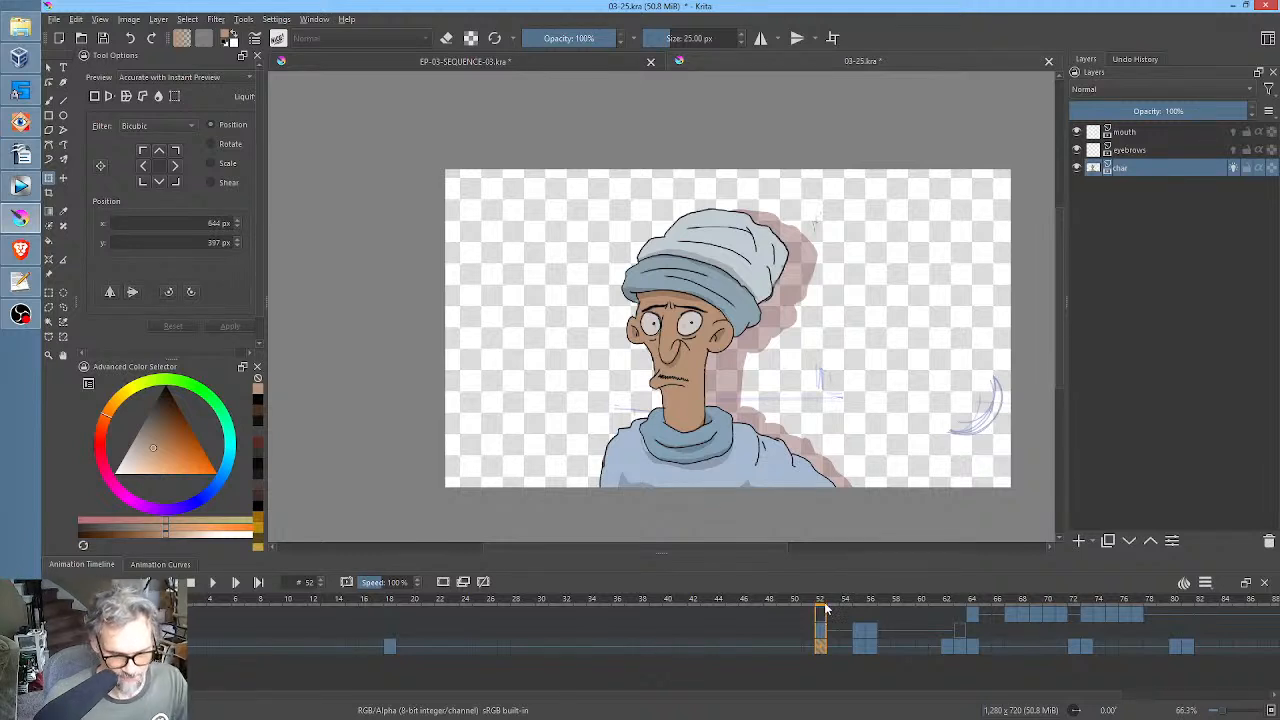
pyautogui.press('space')
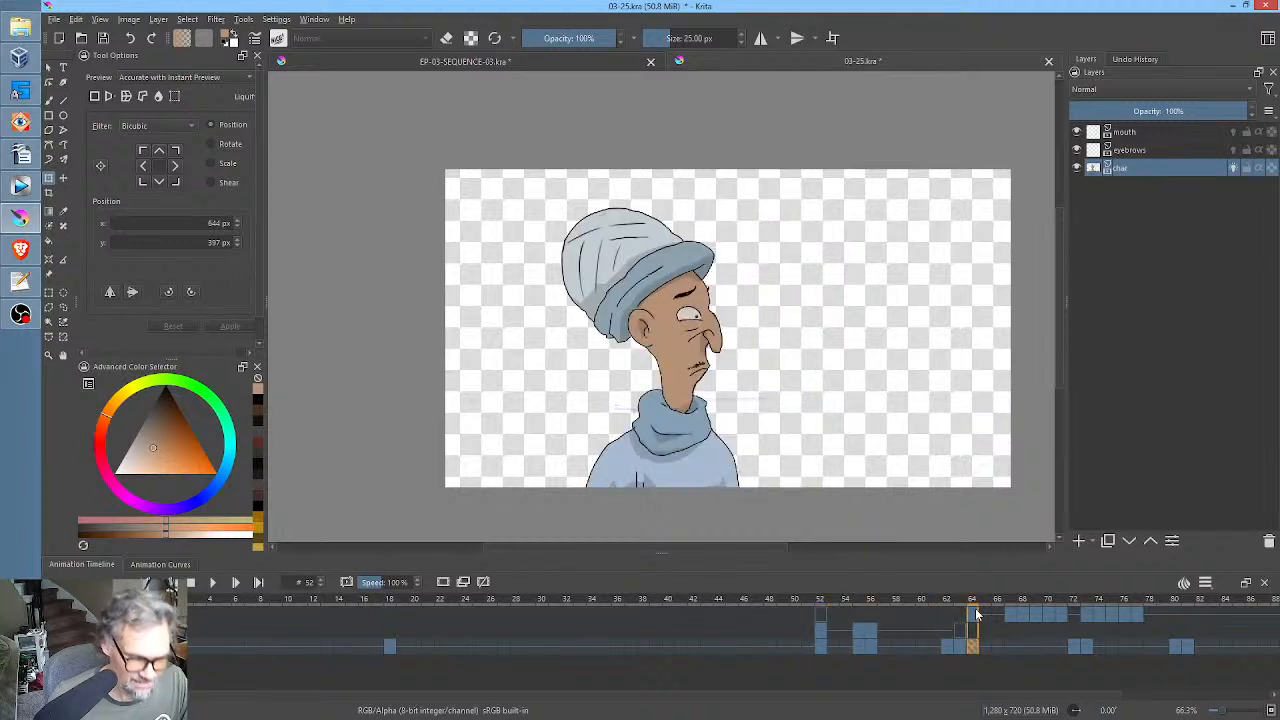
pyautogui.moveTo(977, 613); pyautogui.dragTo(821, 612)
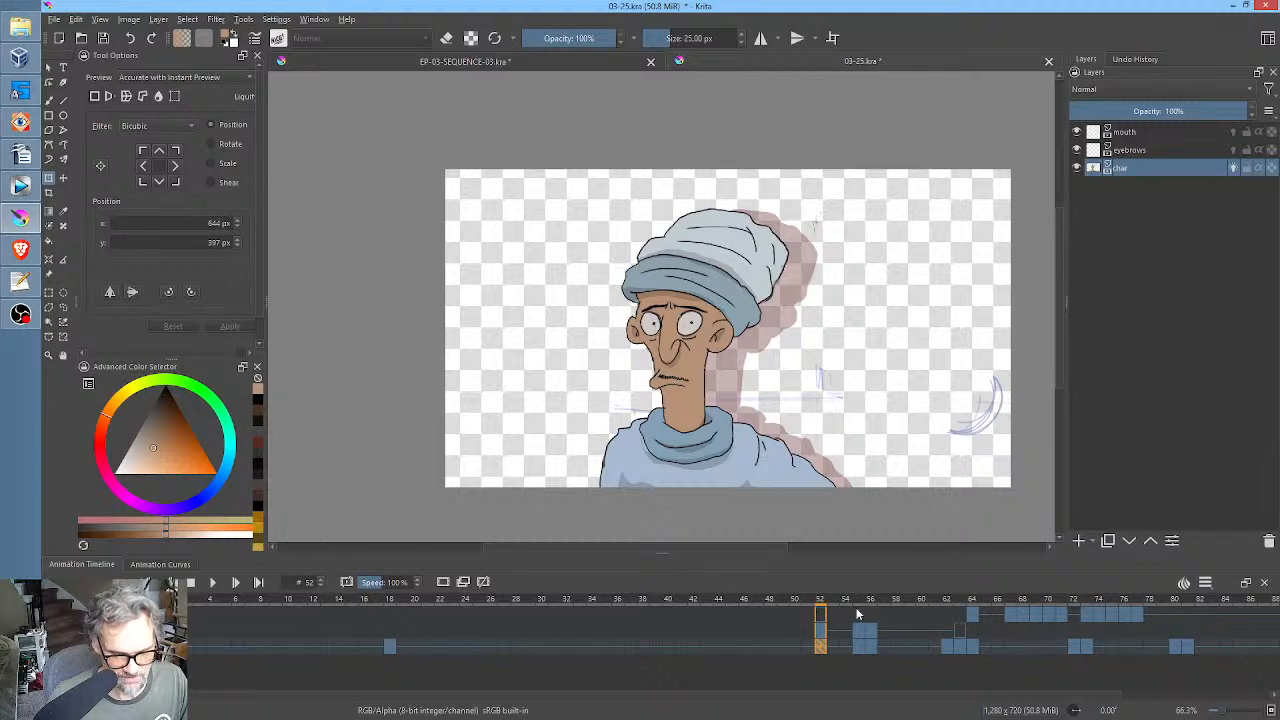
pyautogui.moveTo(831, 600)
pyautogui.mouseDown()
pyautogui.moveTo(971, 600)
pyautogui.moveTo(835, 599)
pyautogui.moveTo(843, 591)
pyautogui.mouseUp()
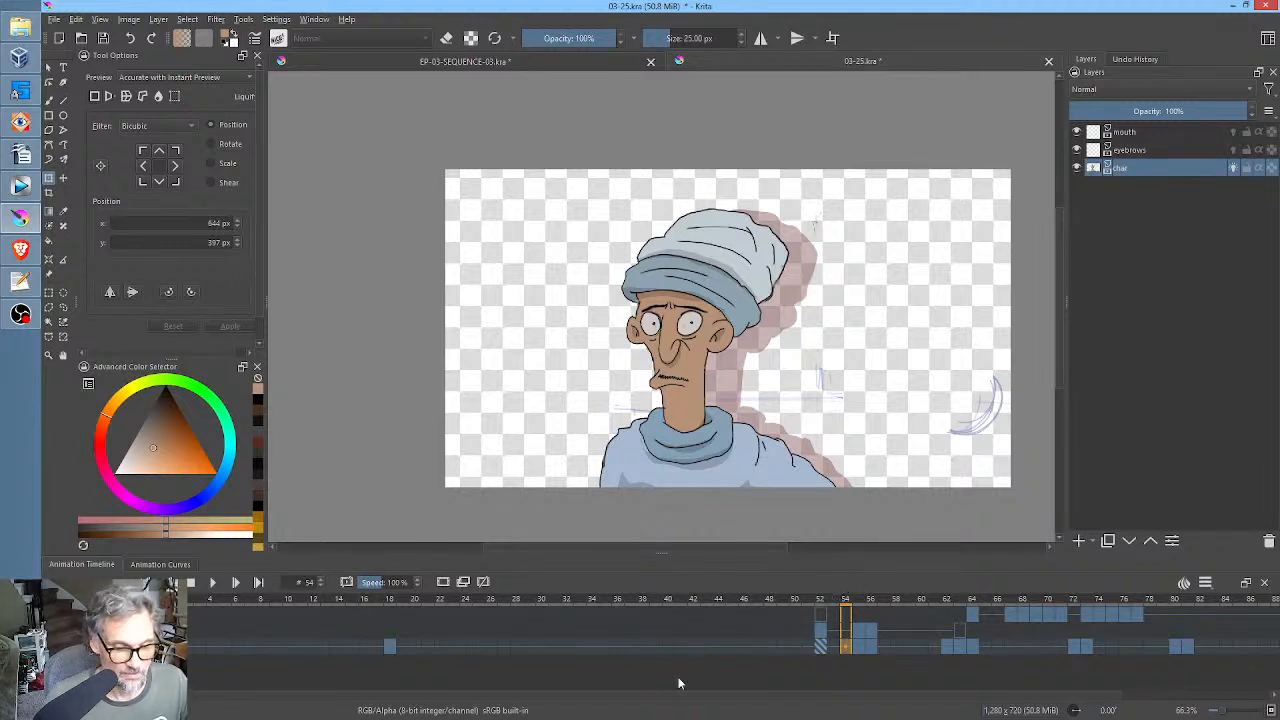
pyautogui.click(820, 600)
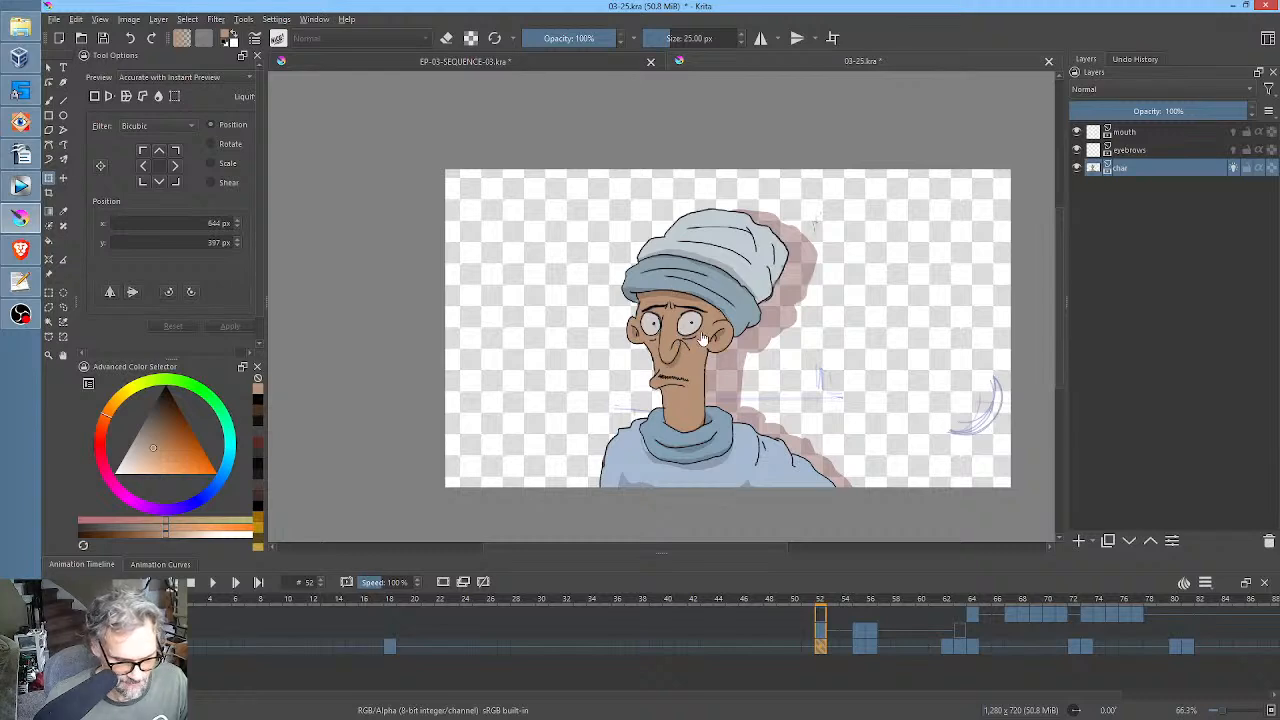
pyautogui.click(392, 602)
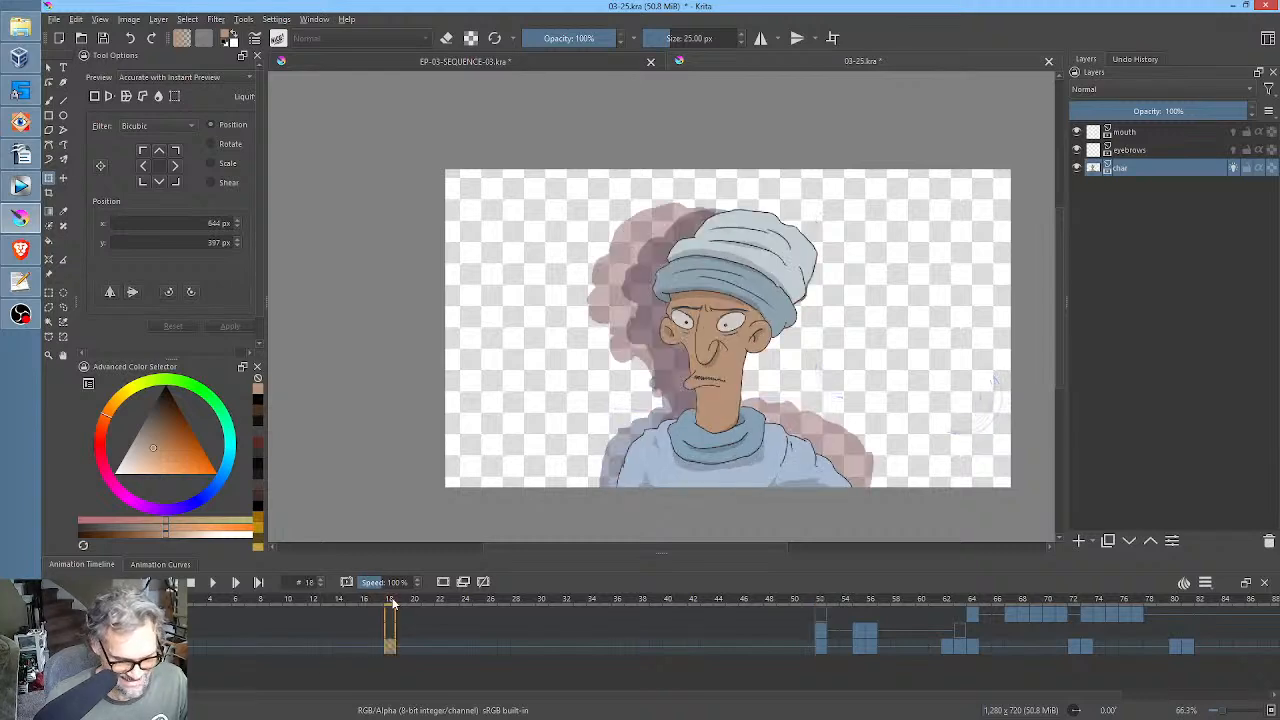
pyautogui.scroll(4, 720, 360)
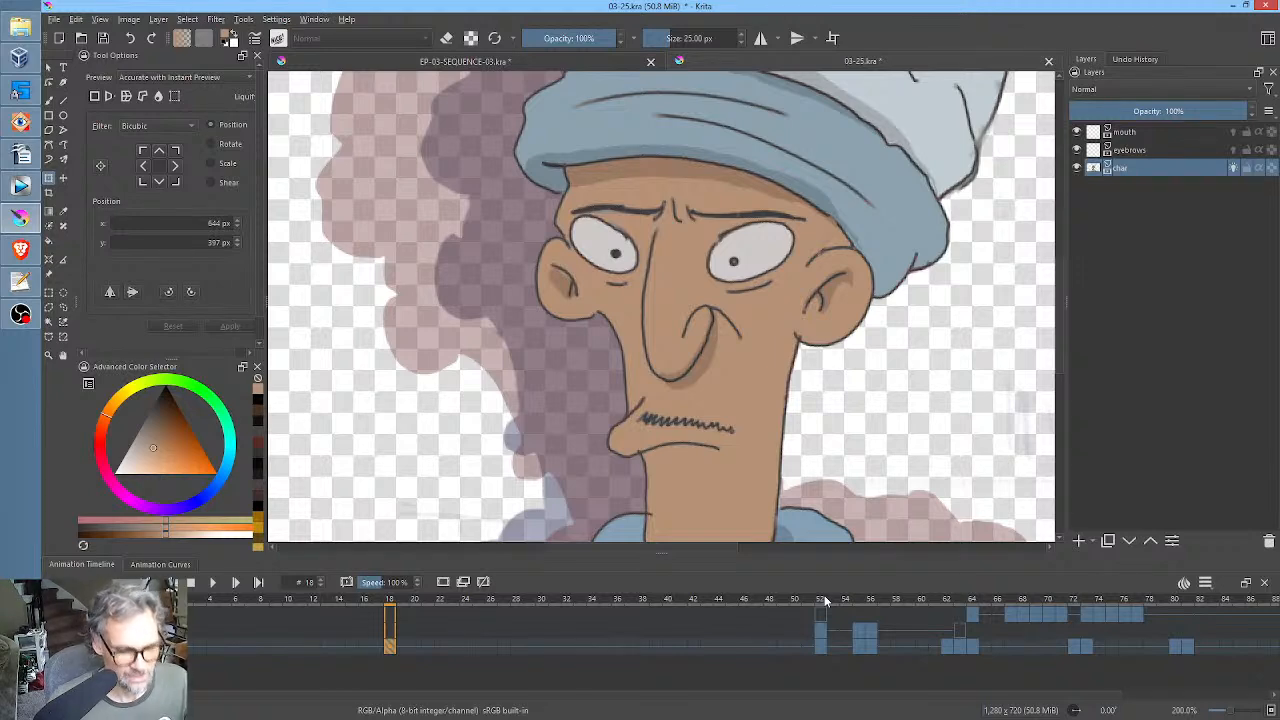
pyautogui.click(820, 601)
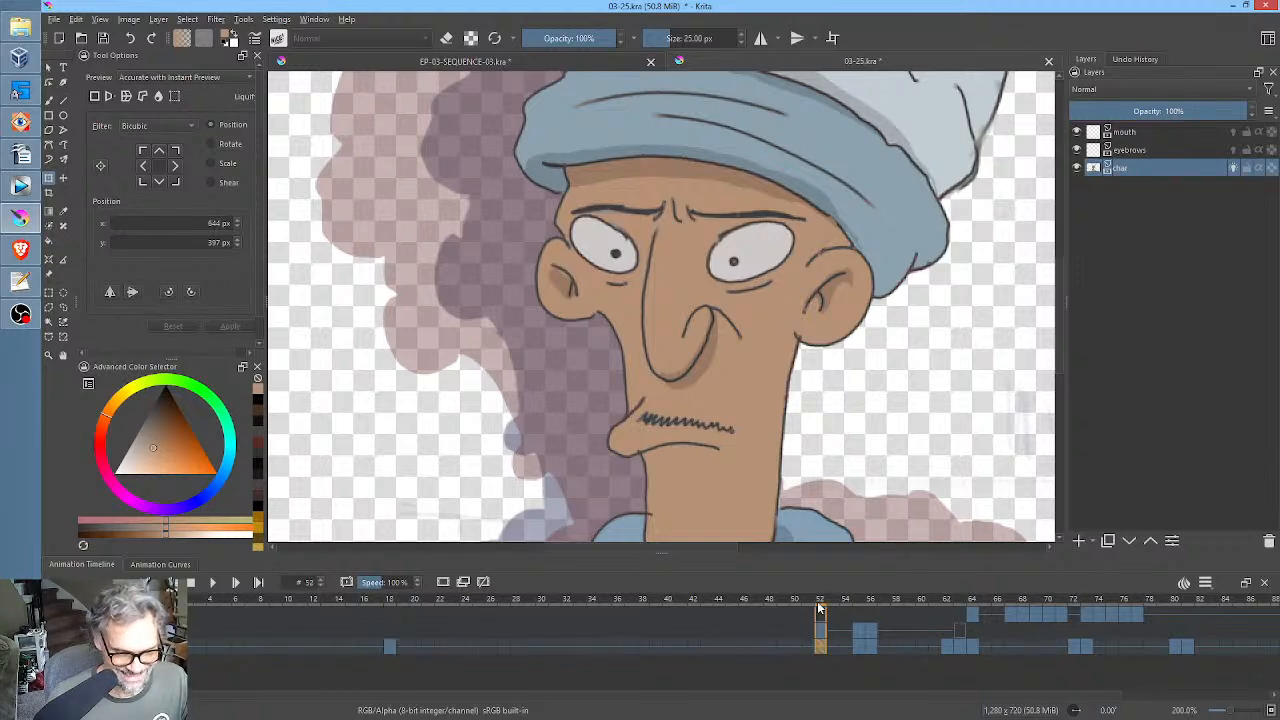
pyautogui.moveTo(826, 604)
pyautogui.mouseDown()
pyautogui.moveTo(1030, 614)
pyautogui.moveTo(825, 614)
pyautogui.mouseUp()
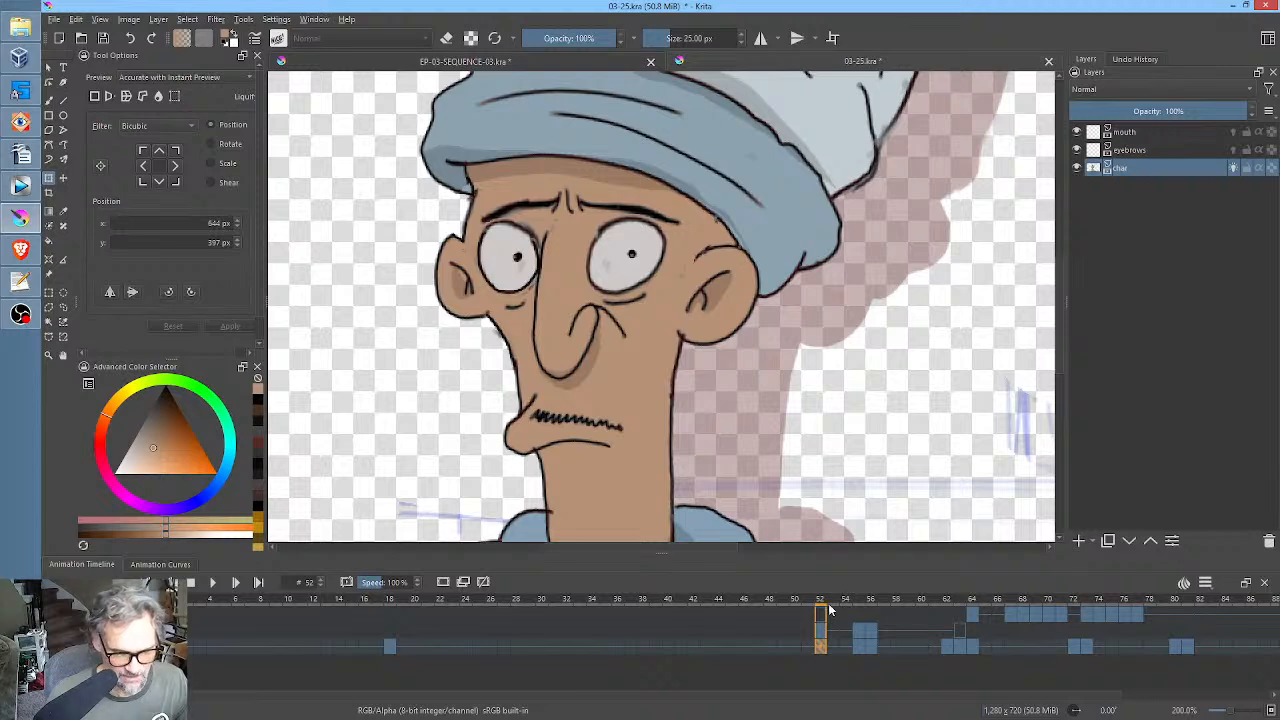
pyautogui.moveTo(828, 610)
pyautogui.mouseDown()
pyautogui.moveTo(946, 608)
pyautogui.moveTo(1034, 584)
pyautogui.moveTo(840, 577)
pyautogui.moveTo(822, 588)
pyautogui.mouseUp()
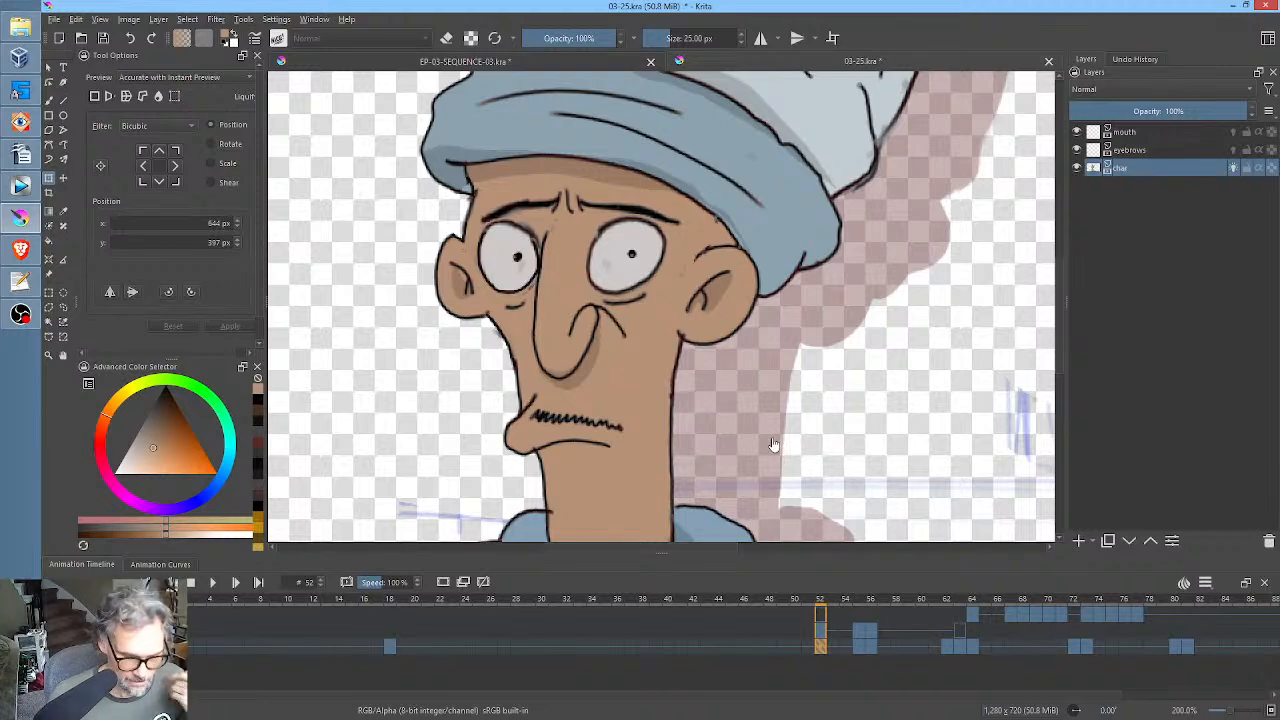
pyautogui.scroll(-3, 854, 410)
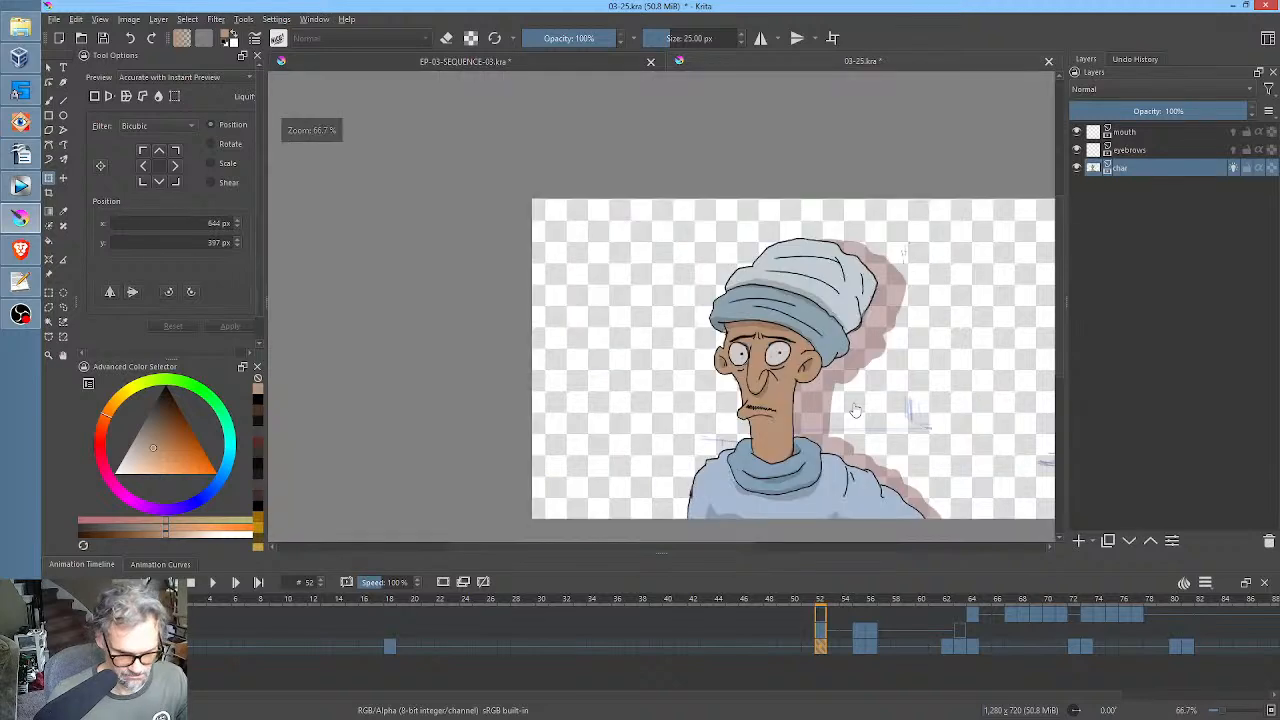
pyautogui.moveTo(854, 410); pyautogui.dragTo(734, 371)
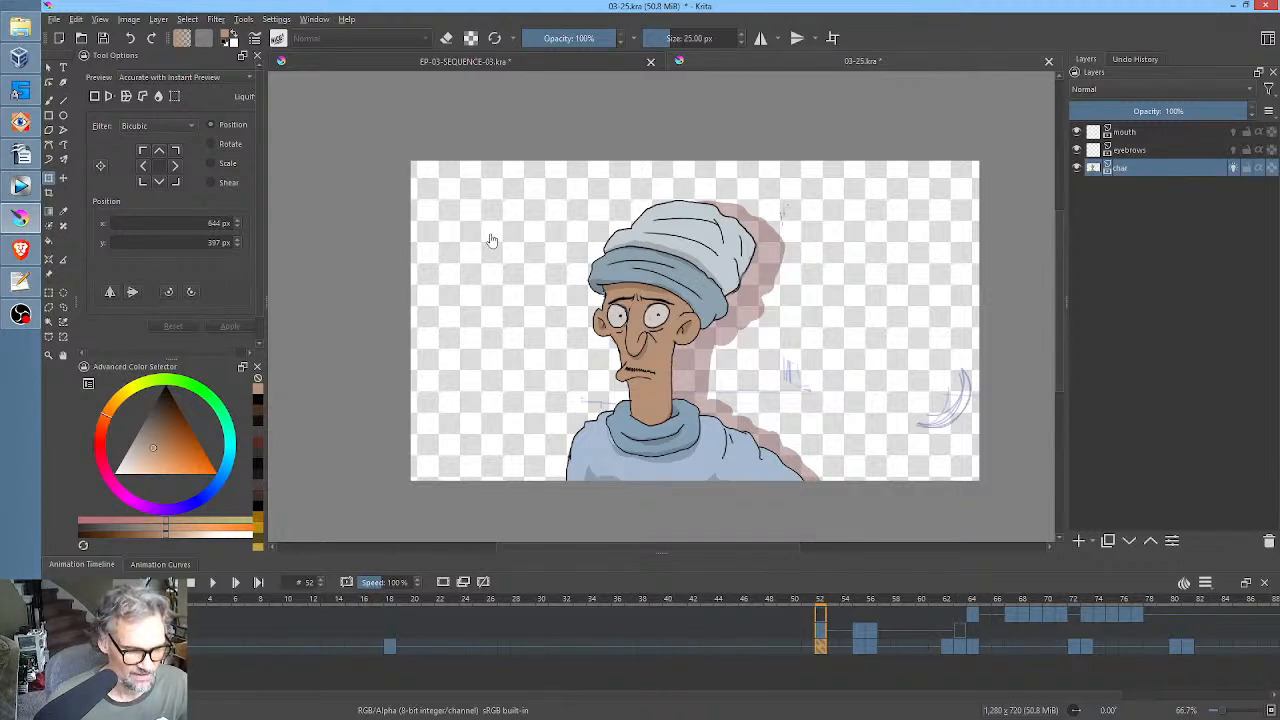
# Check the CHAR pose in EP-03-SEQUENCE-03.kra, return to frame 0 of 03-25.kra and save the file.
pyautogui.click(518, 60)
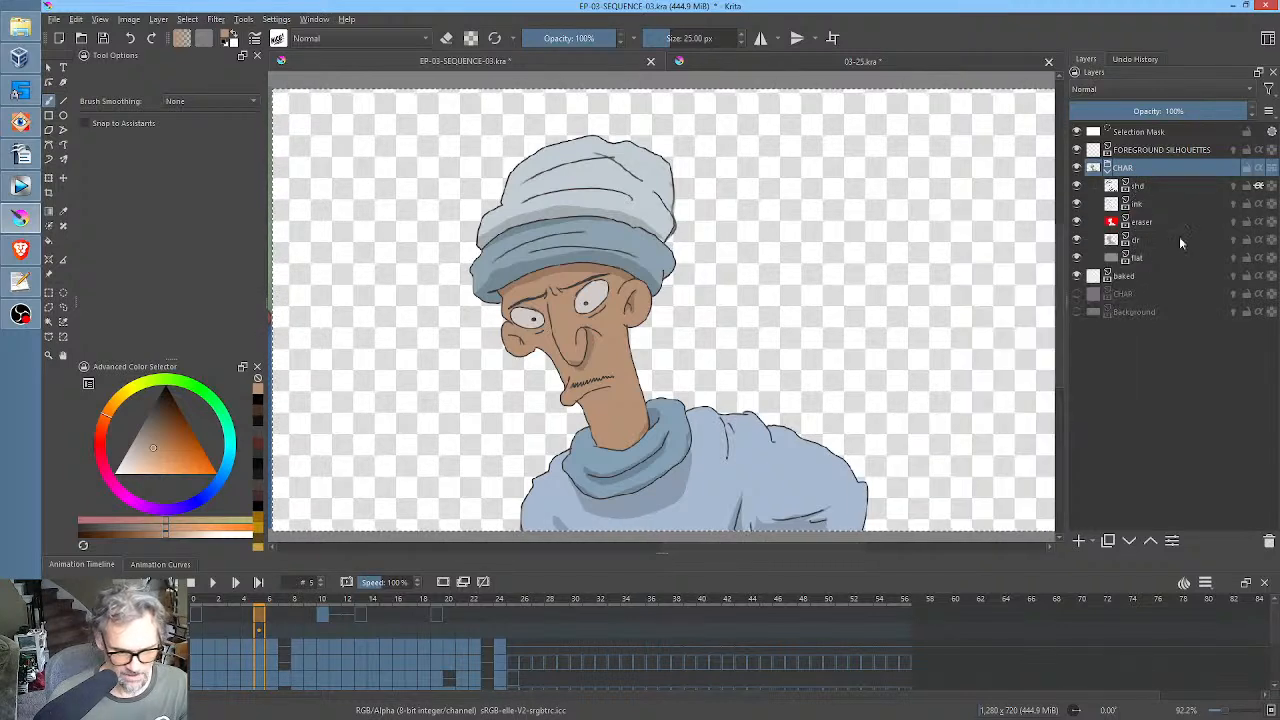
pyautogui.click(711, 60)
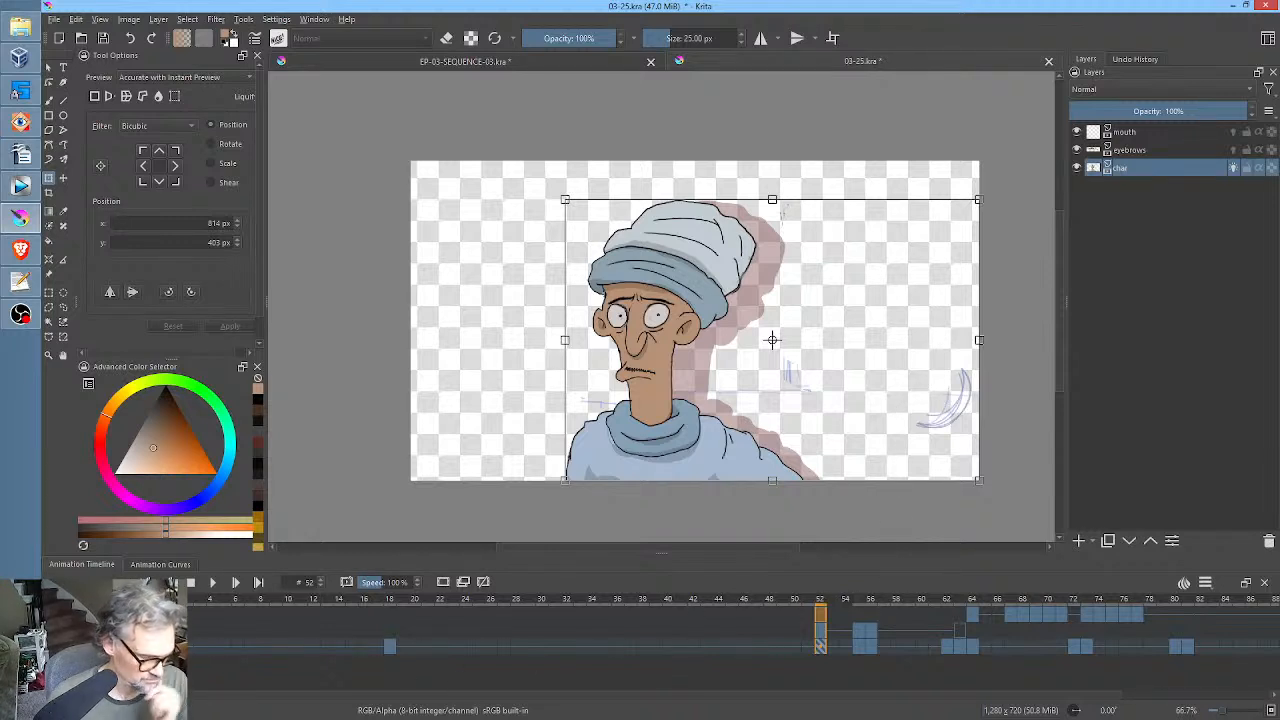
pyautogui.click(160, 647)
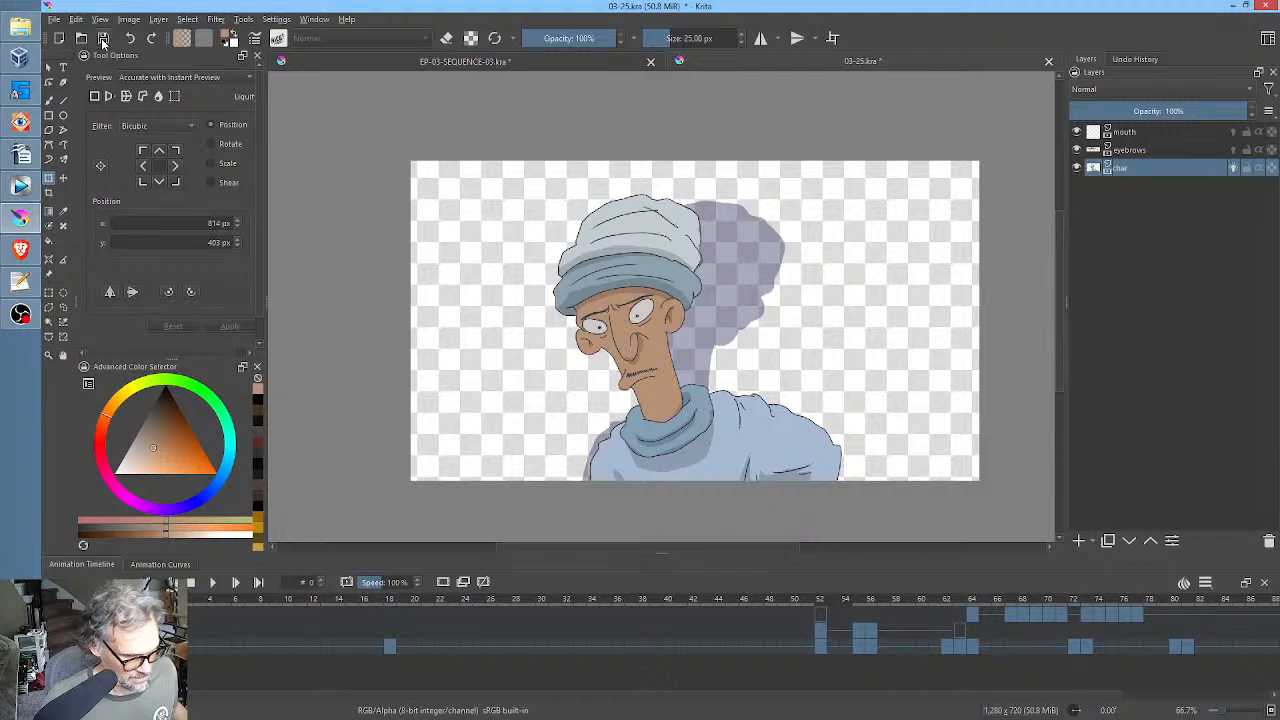
pyautogui.hotkey('ctrl', 's')
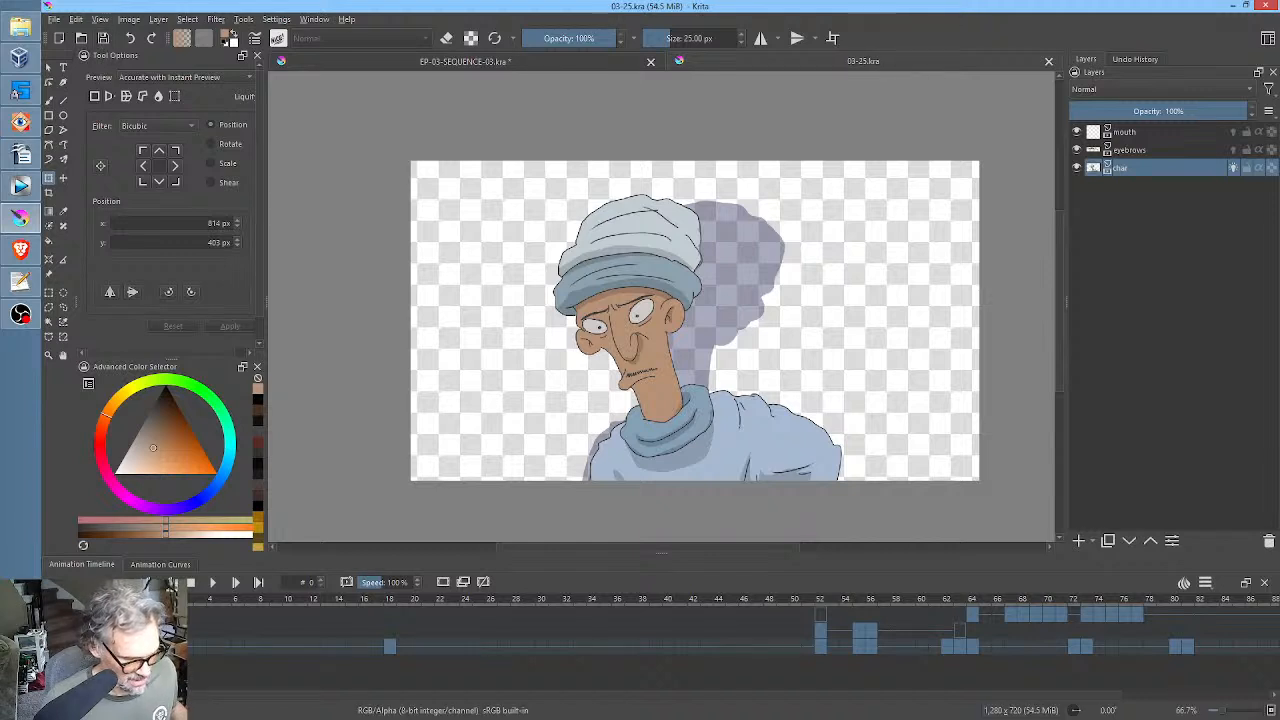
# Copy the char layer's frame 0 keyframe to frame 17, just before the frame 18 pose.
pyautogui.click(389, 644)
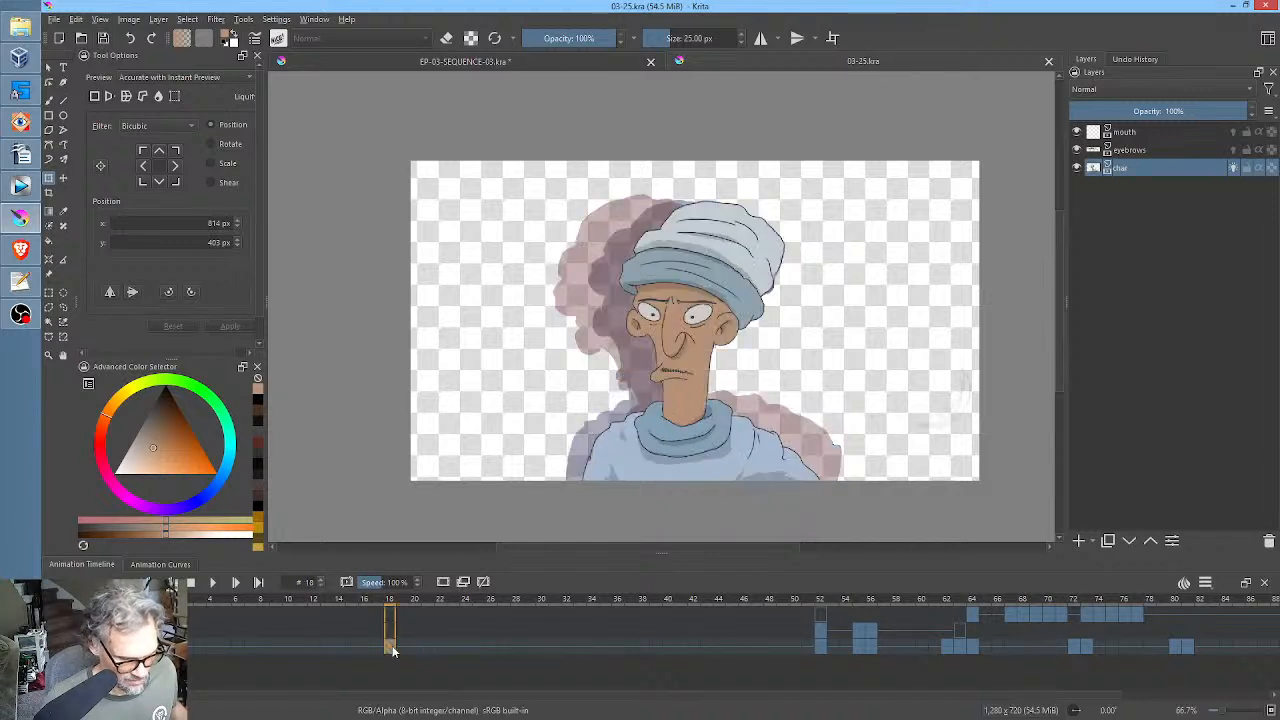
pyautogui.click(212, 644)
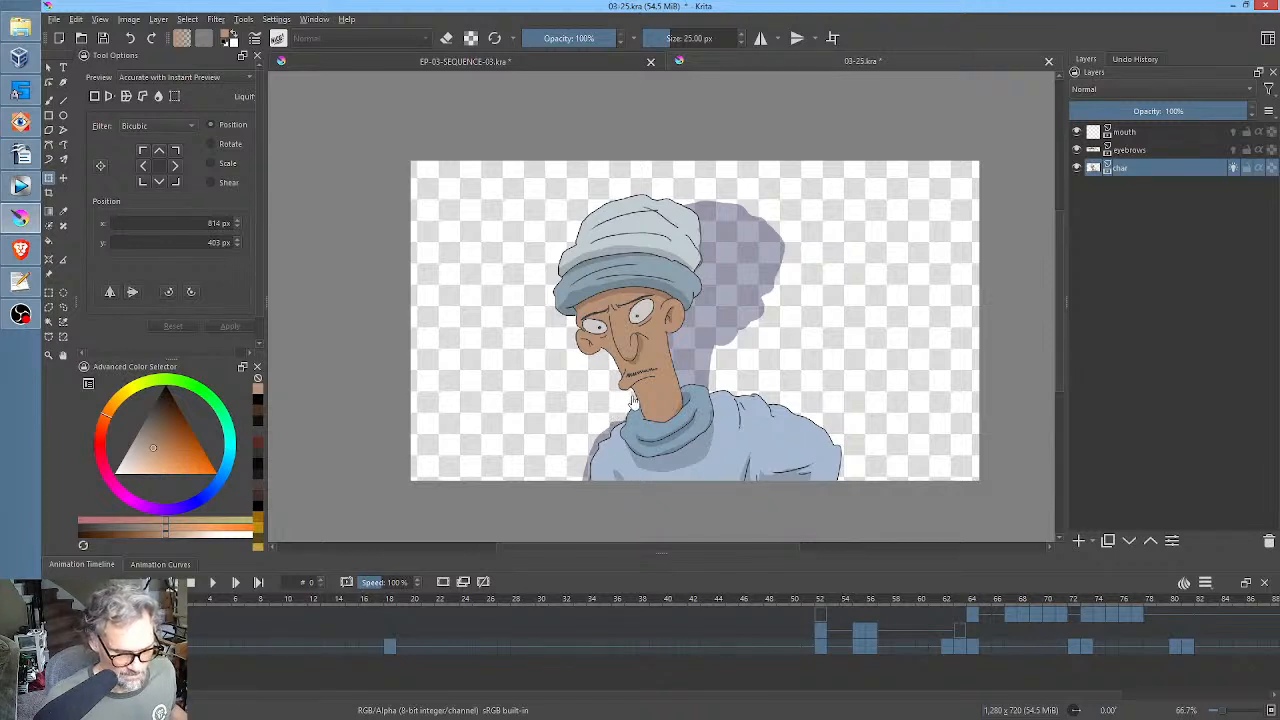
pyautogui.click(378, 648)
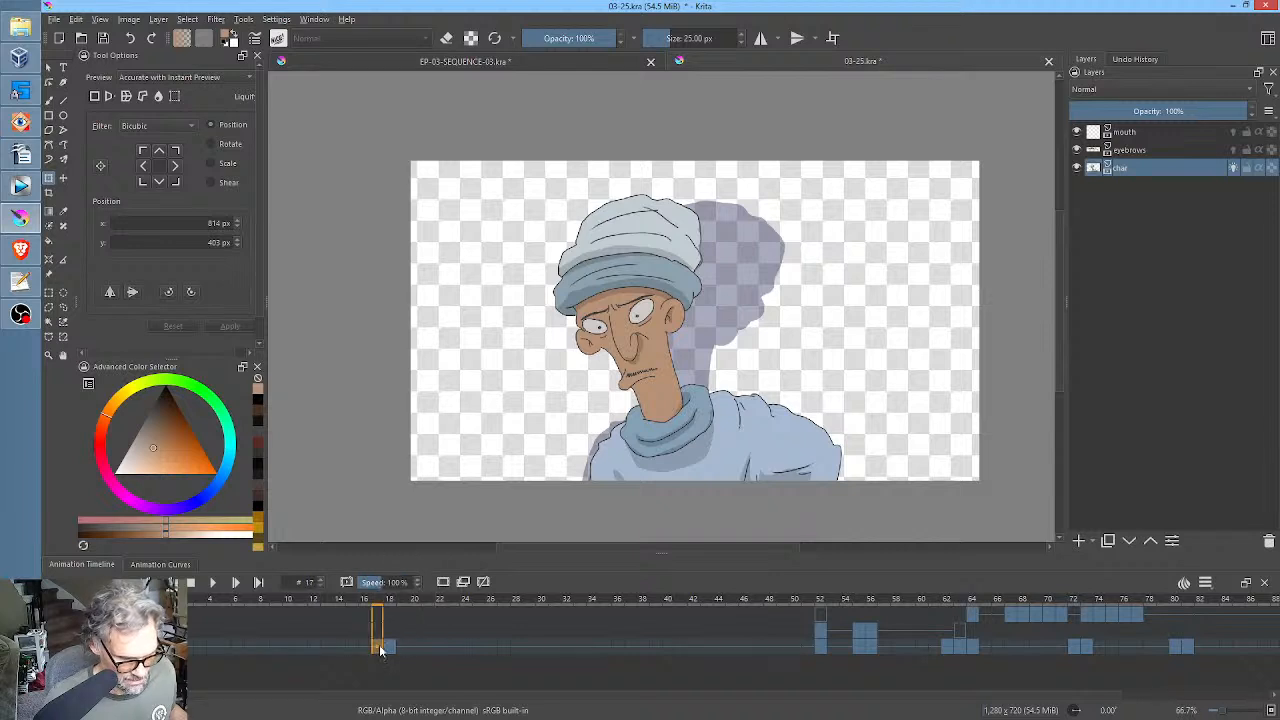
# Liquify the frame 17 character with a 926.50 brush, pushing the head and upper body toward the frame 18 pose.
pyautogui.rightClick(630, 334)
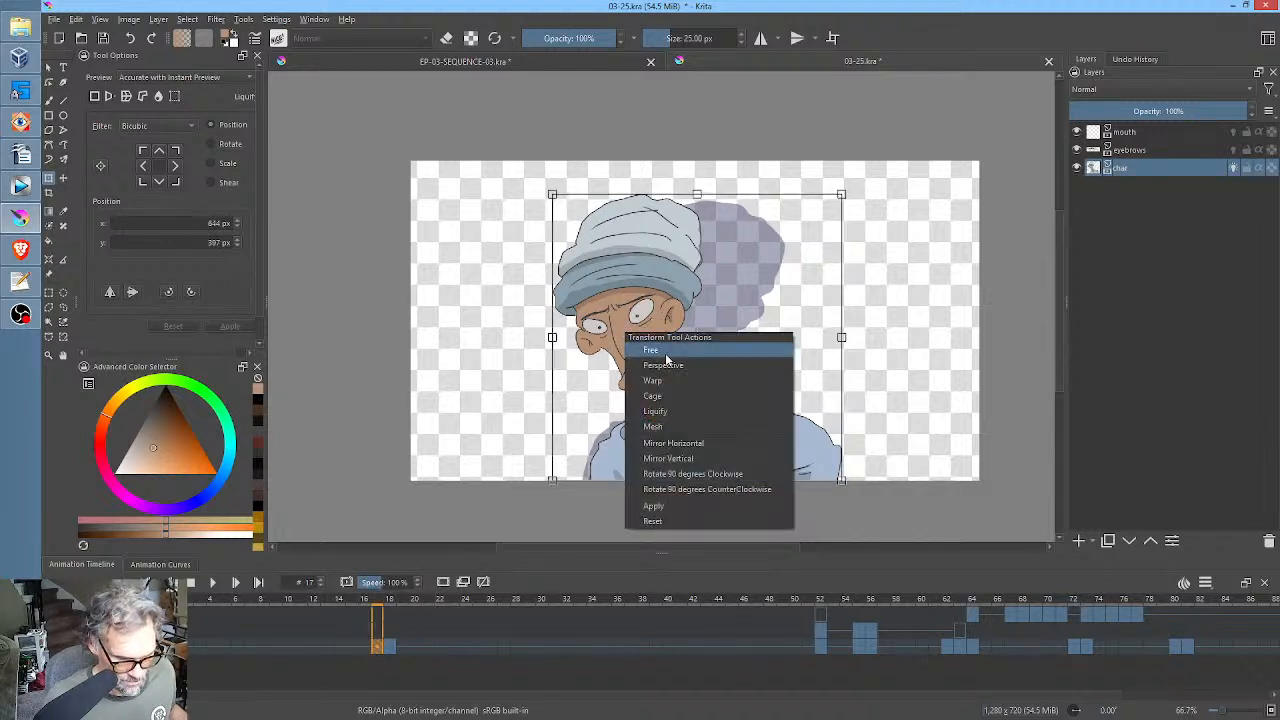
pyautogui.click(655, 411)
pyautogui.moveTo(623, 311)
pyautogui.keyDown('shift'); pyautogui.mouseDown()
pyautogui.moveTo(637, 311)
pyautogui.moveTo(615, 311)
pyautogui.mouseUp(); pyautogui.keyUp('shift')
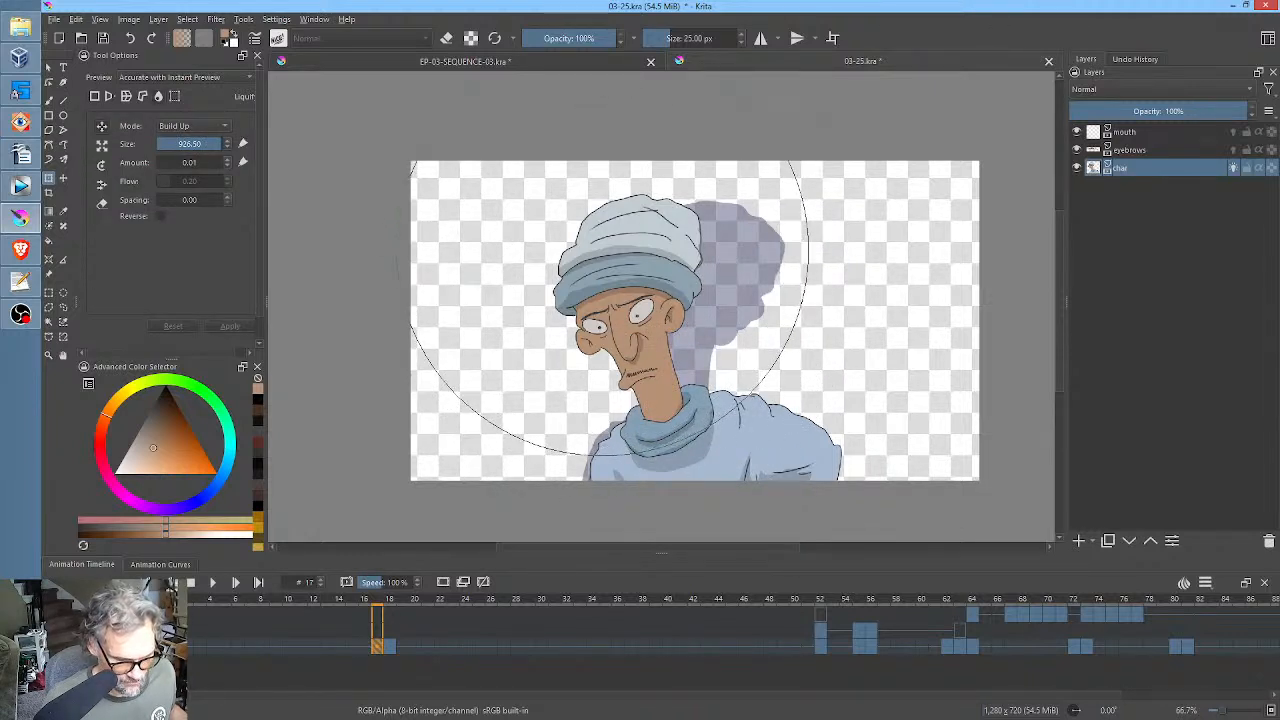
pyautogui.moveTo(592, 262); pyautogui.dragTo(609, 254)
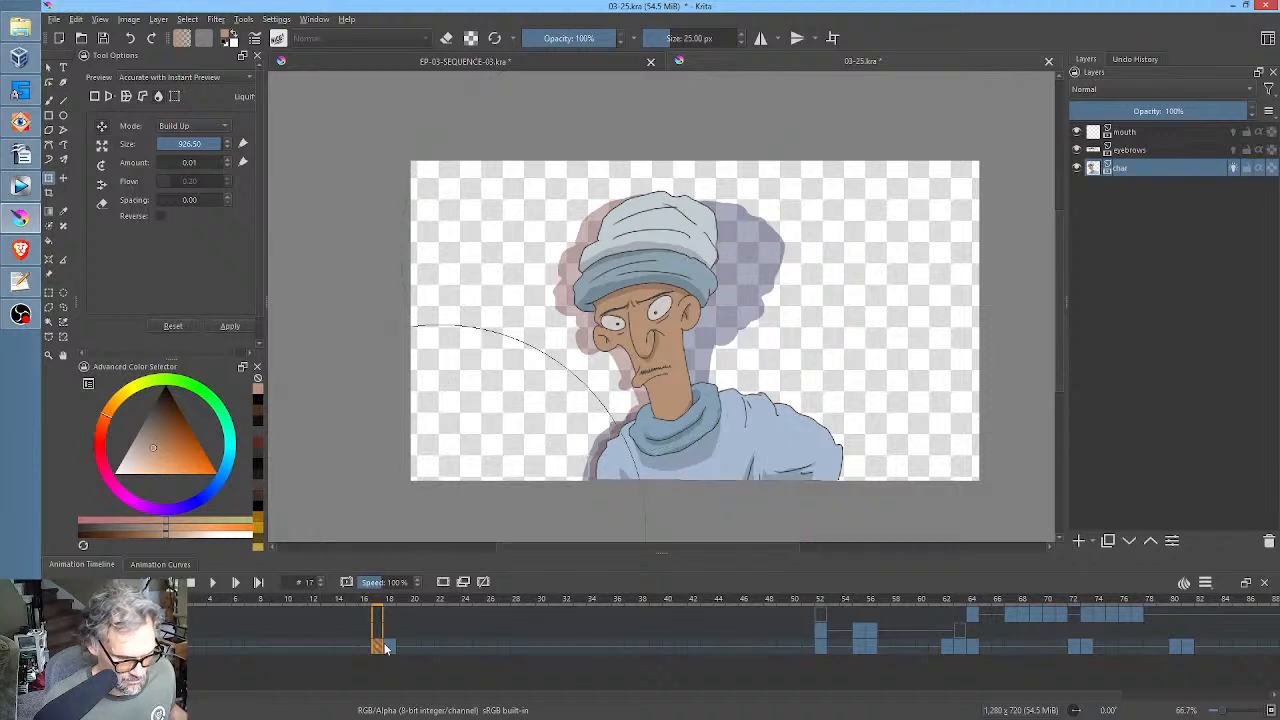
# Compare with the frame 18 pose and move the char keyframe from frame 17 to frame 16.
pyautogui.click(390, 647)
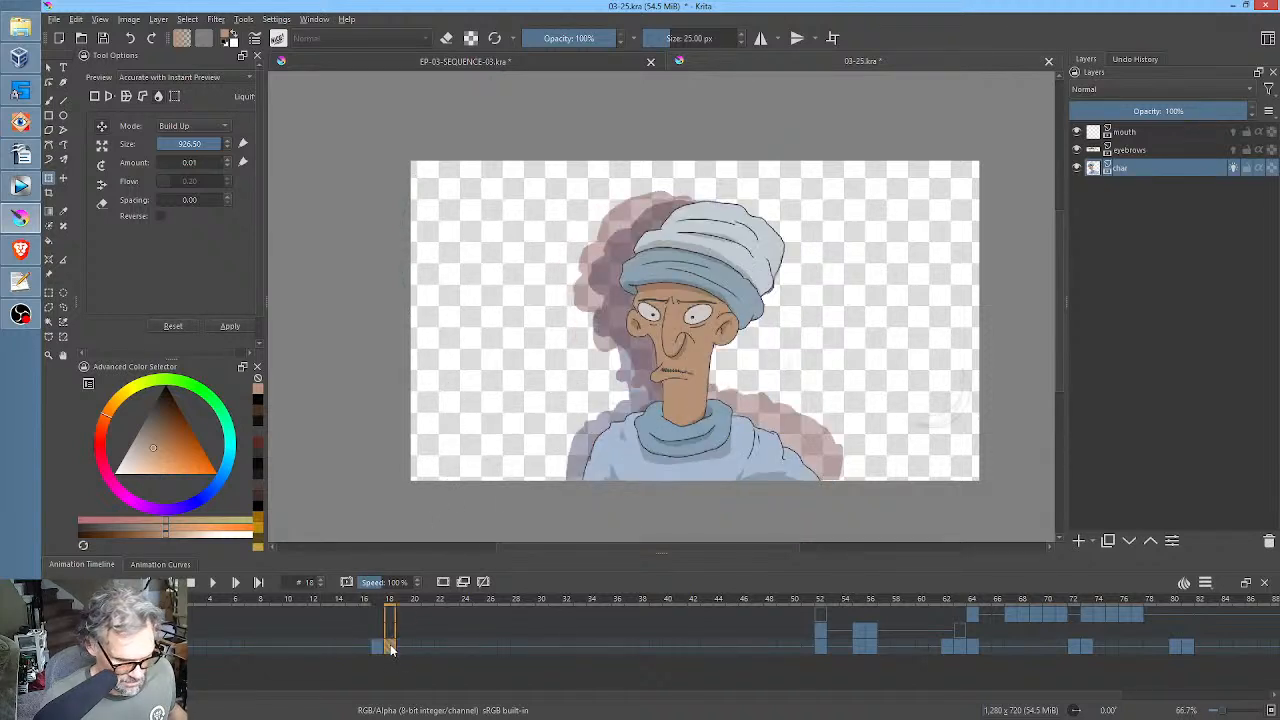
pyautogui.click(377, 648)
pyautogui.click(364, 648)
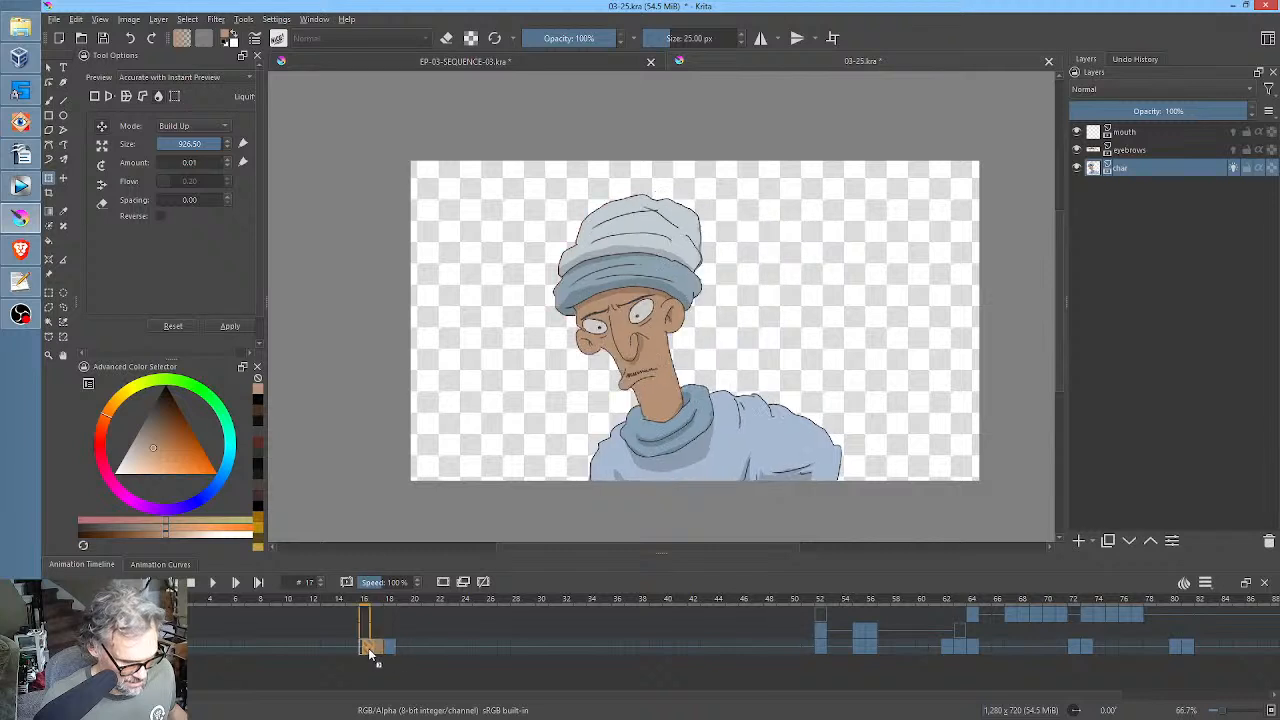
# Copy the char layer's frame 18 keyframe to frame 17 to make a second in-between.
pyautogui.click(390, 648)
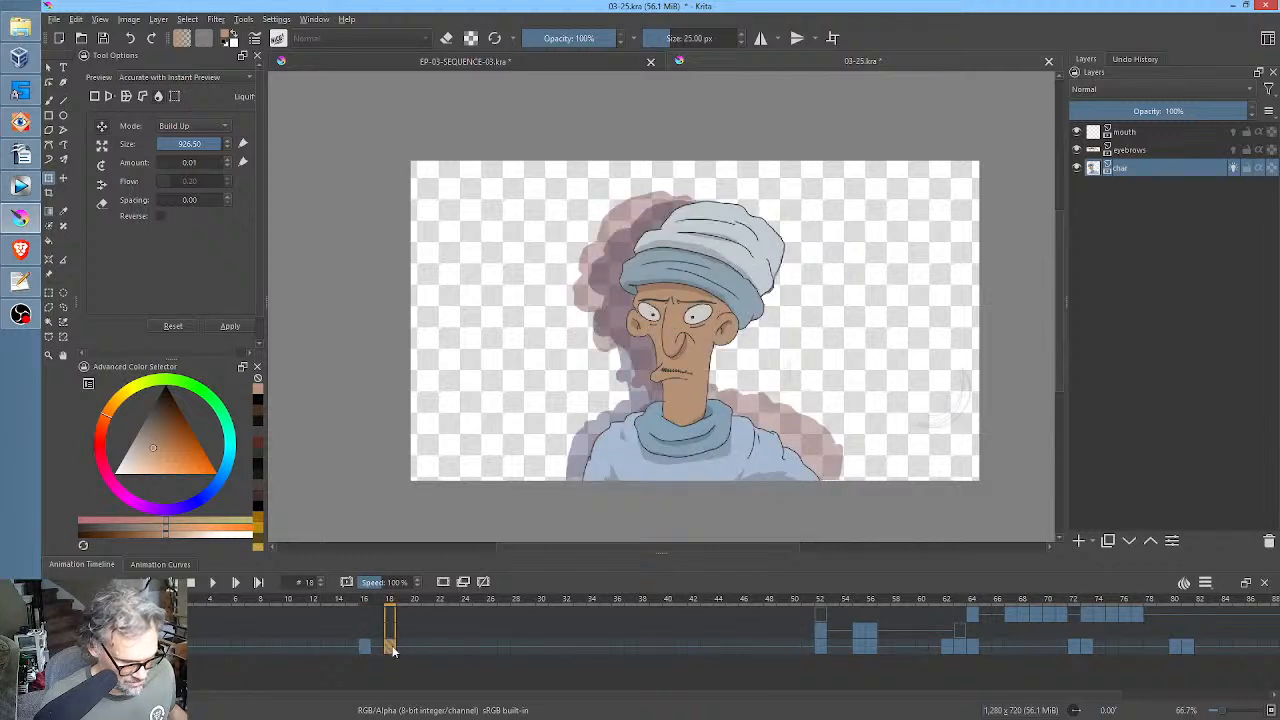
pyautogui.click(377, 648)
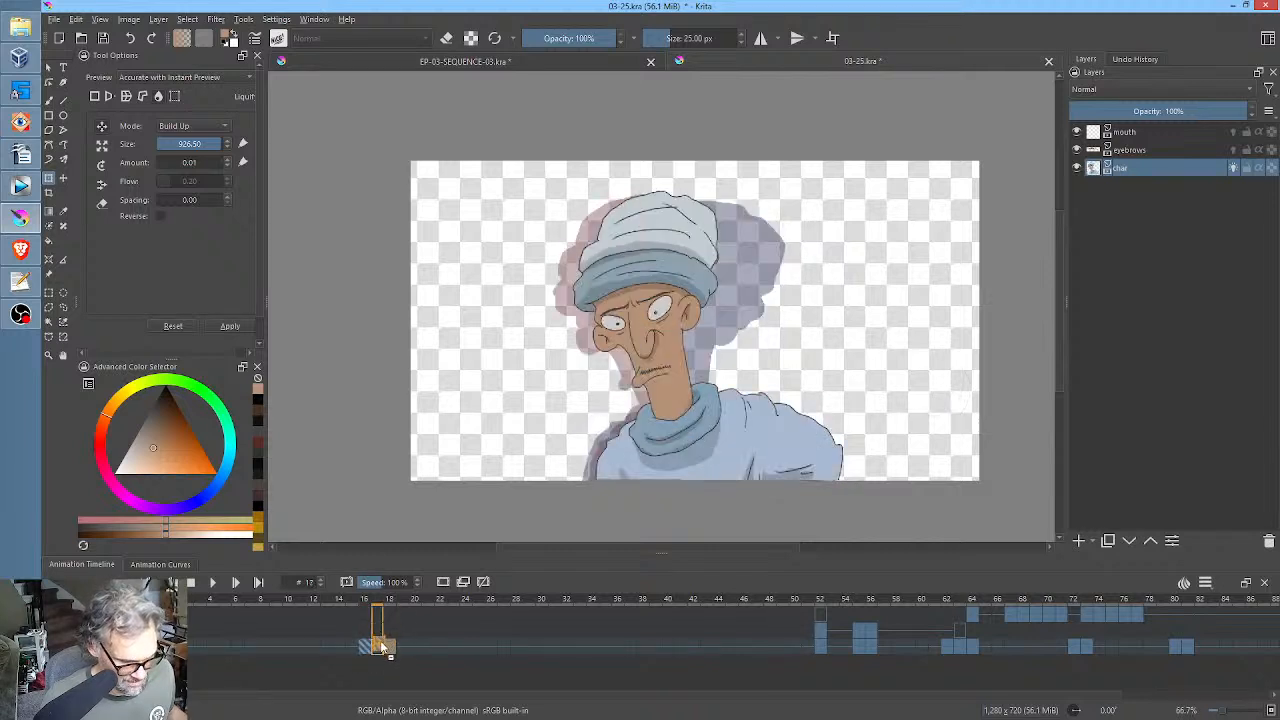
pyautogui.click(385, 648)
pyautogui.click(380, 648)
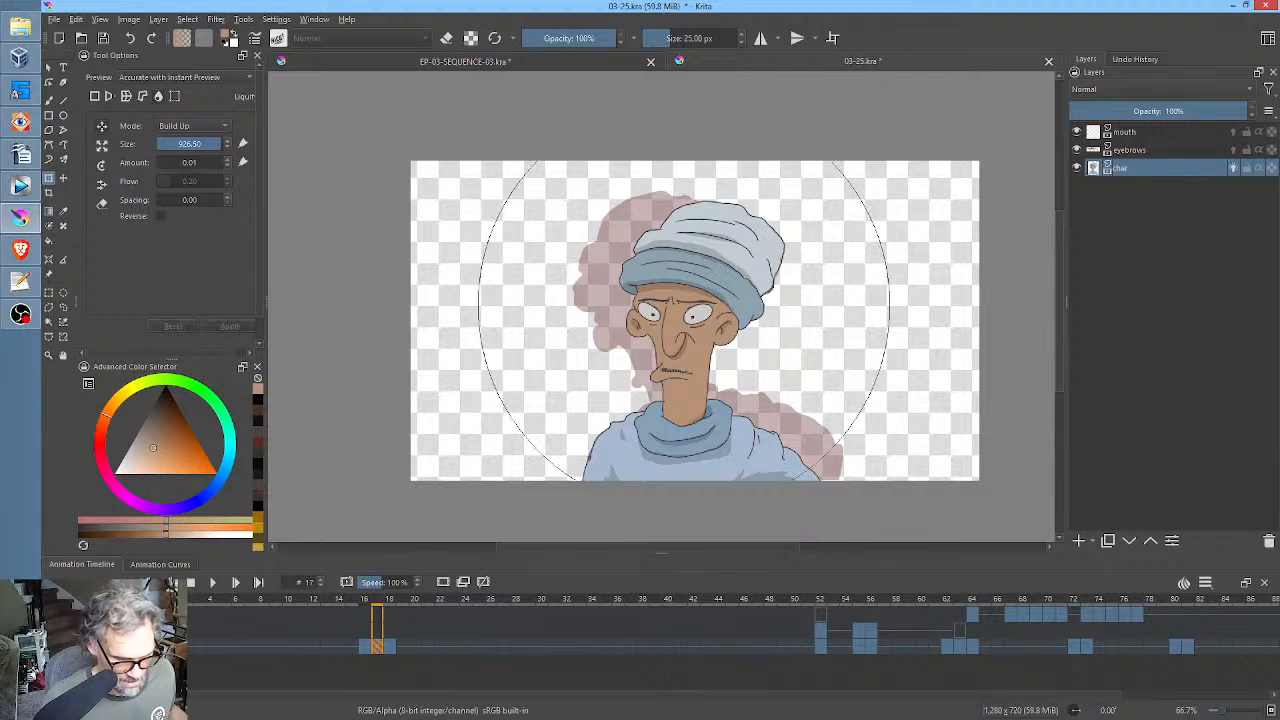
# Liquify the frame 17 head up and back toward the frame 16 pose, return to frame 16 and save the file.
pyautogui.moveTo(703, 220); pyautogui.dragTo(701, 216)
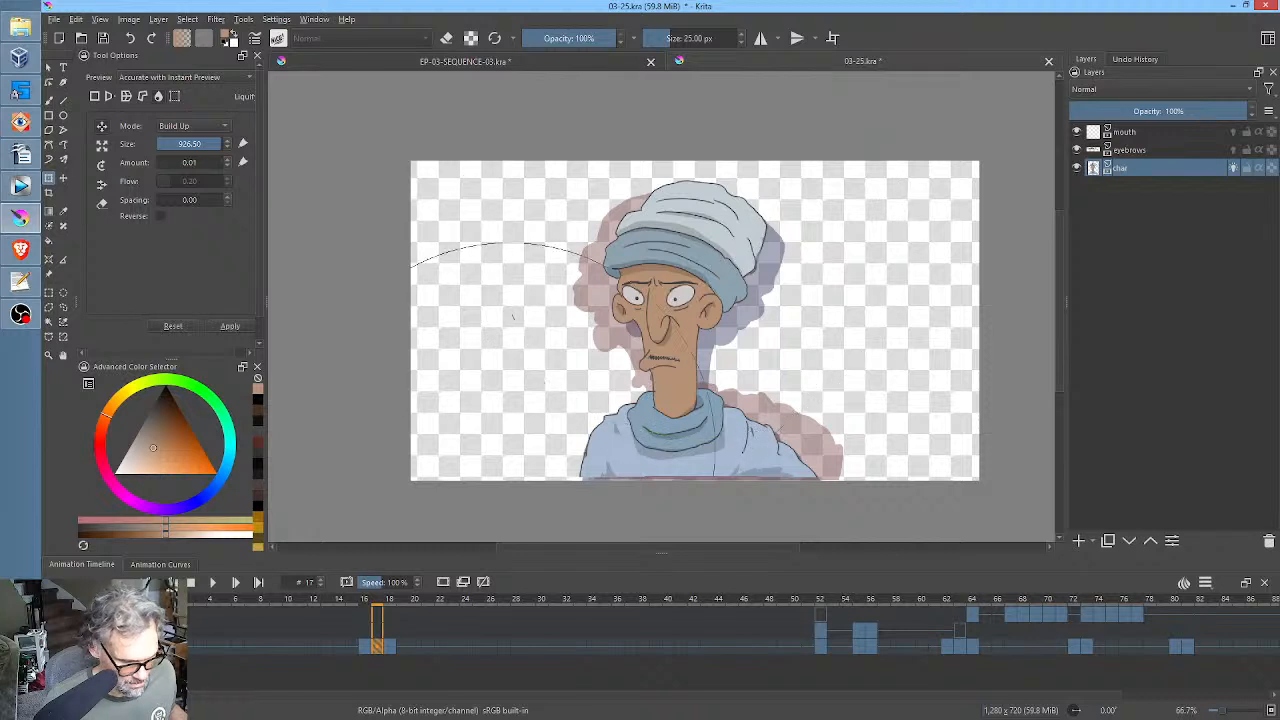
pyautogui.press('Left')
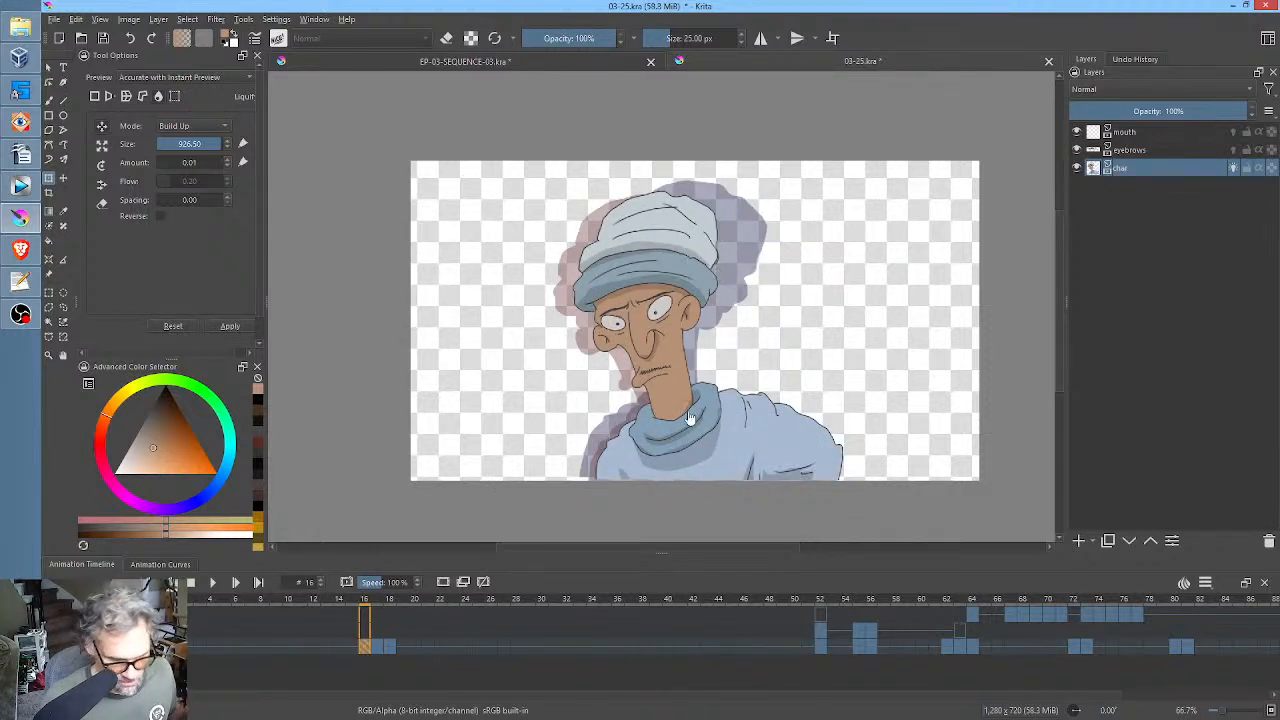
pyautogui.click(104, 38)
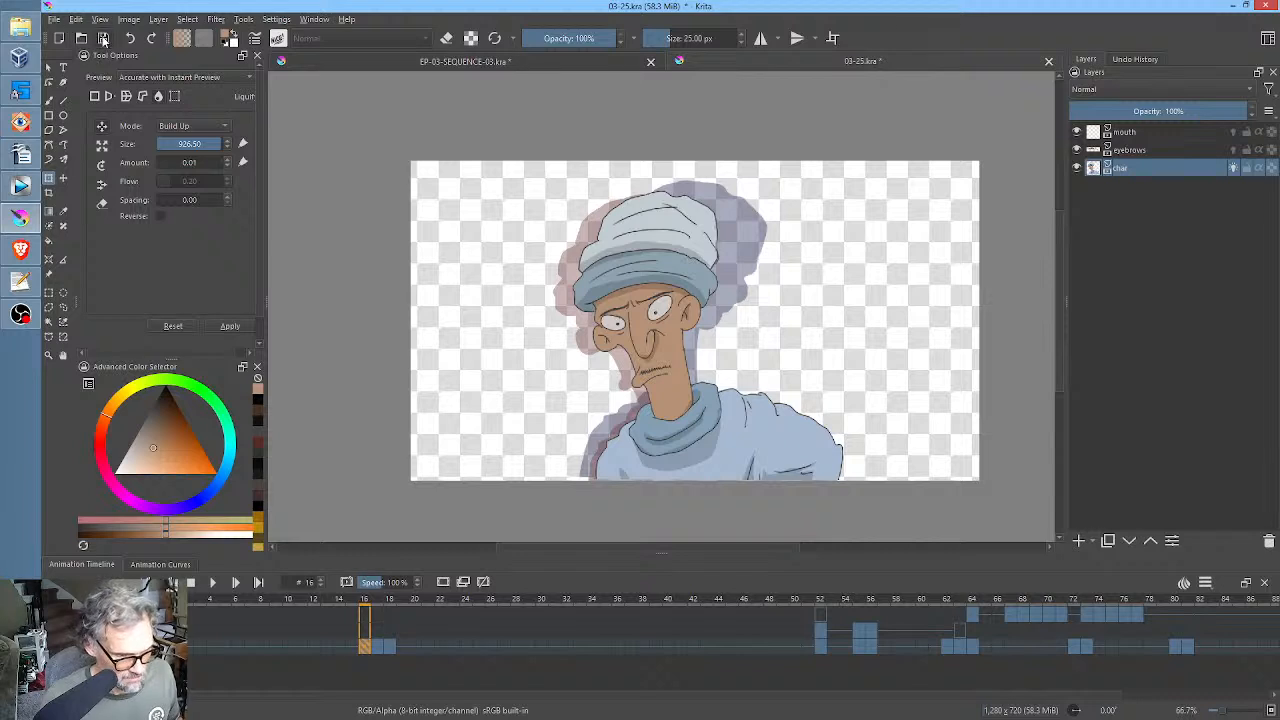
# Reduce the liquify brush to 566.50, pull the frame 17 torso down over the canvas's lower edge, return to frame 16 and save.
pyautogui.click(378, 652)
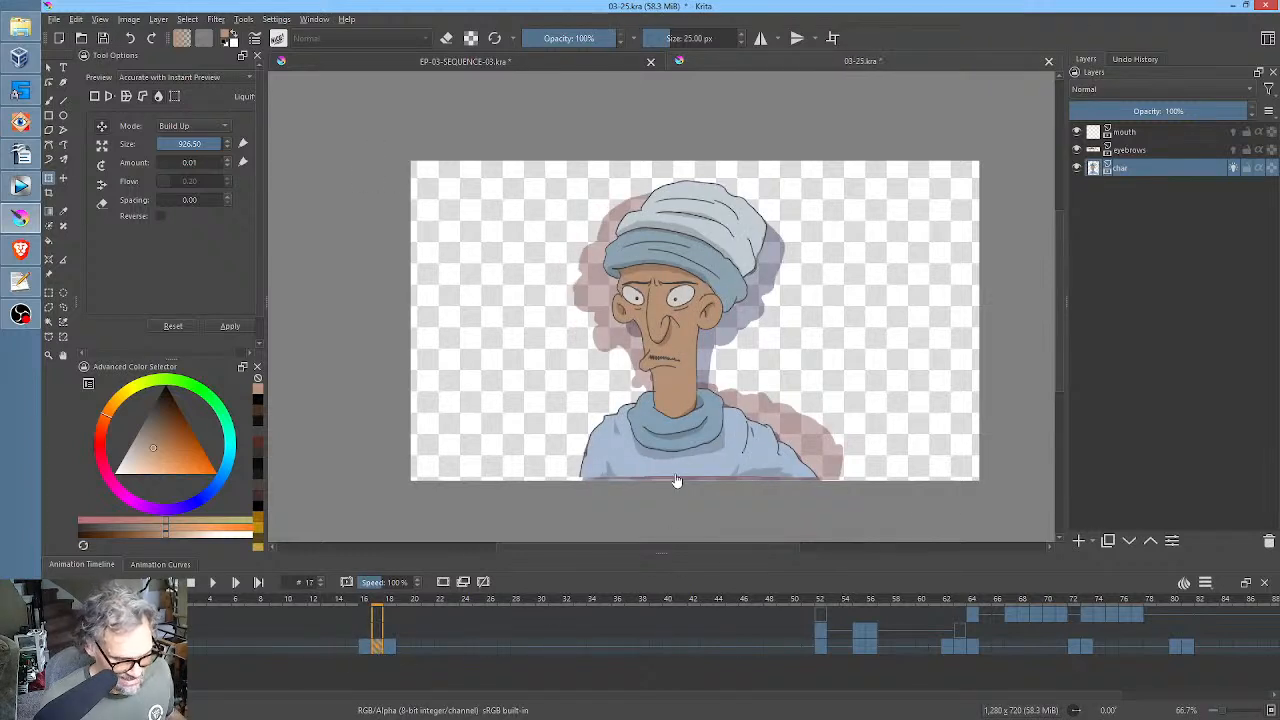
pyautogui.keyDown('shift'); pyautogui.moveTo(682, 478); pyautogui.dragTo(522, 478); pyautogui.keyUp('shift')
pyautogui.moveTo(762, 484); pyautogui.dragTo(768, 487)
pyautogui.moveTo(625, 517); pyautogui.dragTo(625, 518)
pyautogui.moveTo(620, 517); pyautogui.dragTo(625, 518)
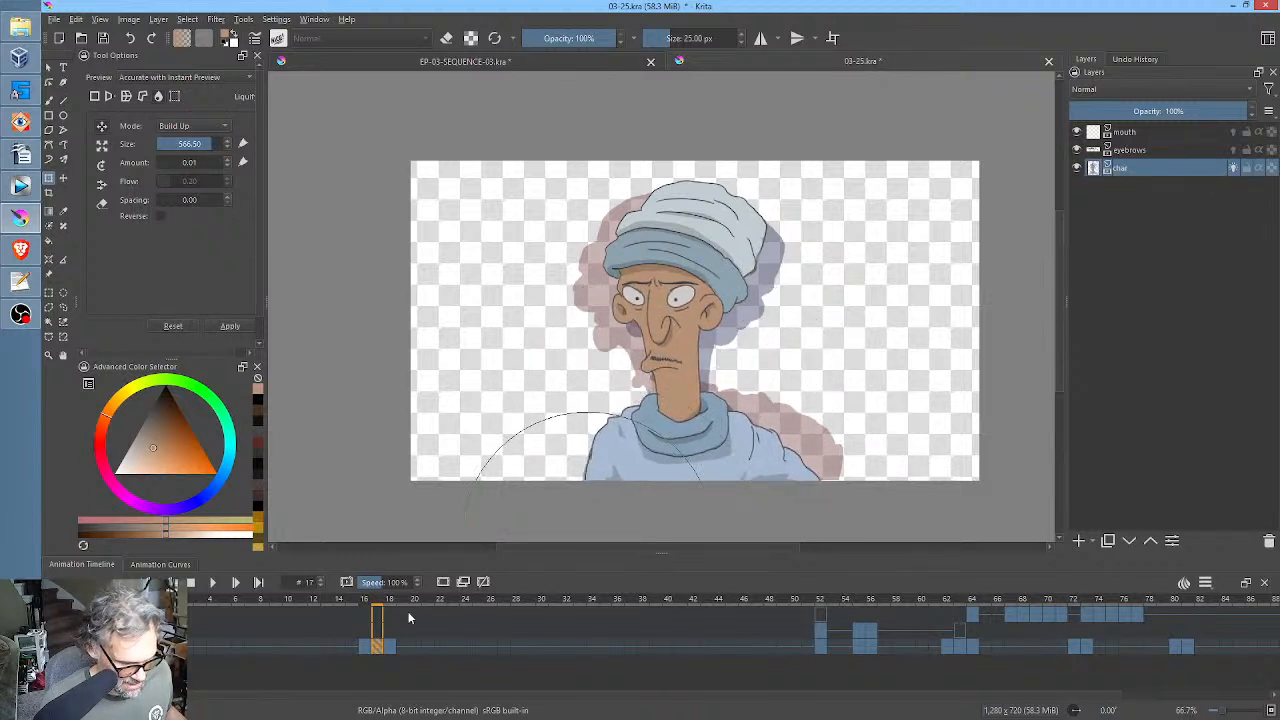
pyautogui.click(362, 648)
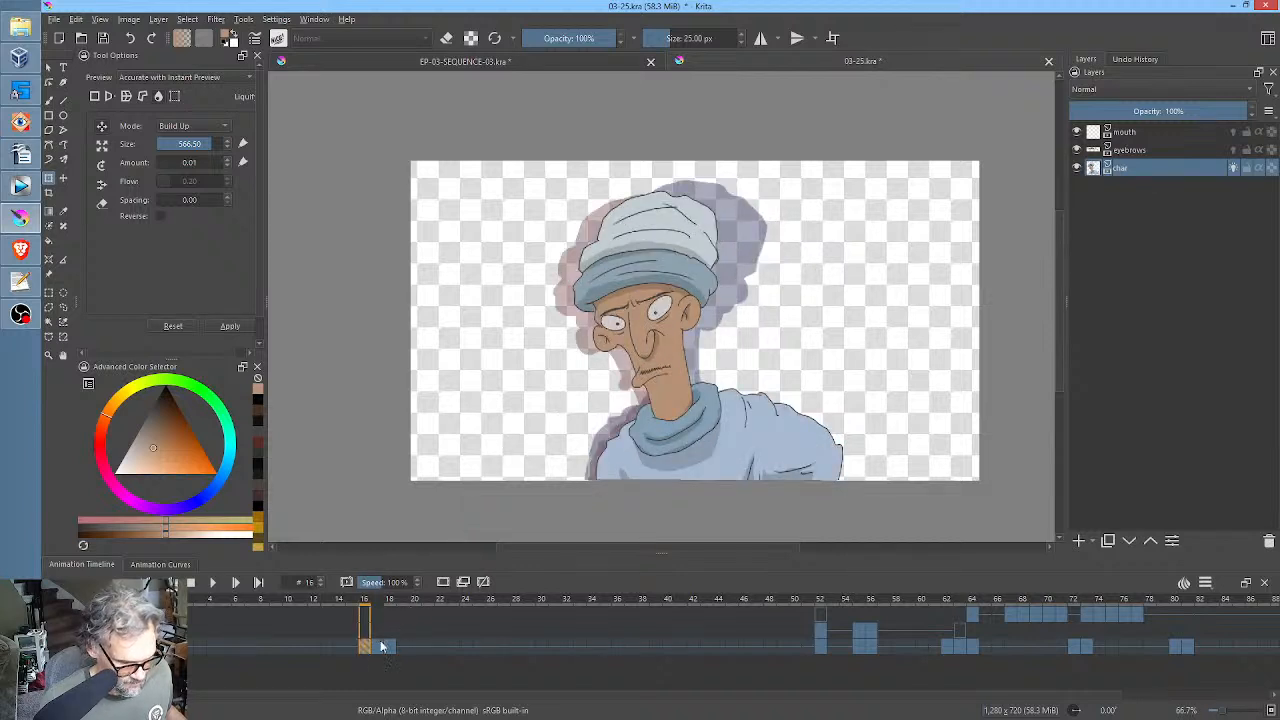
pyautogui.click(105, 40)
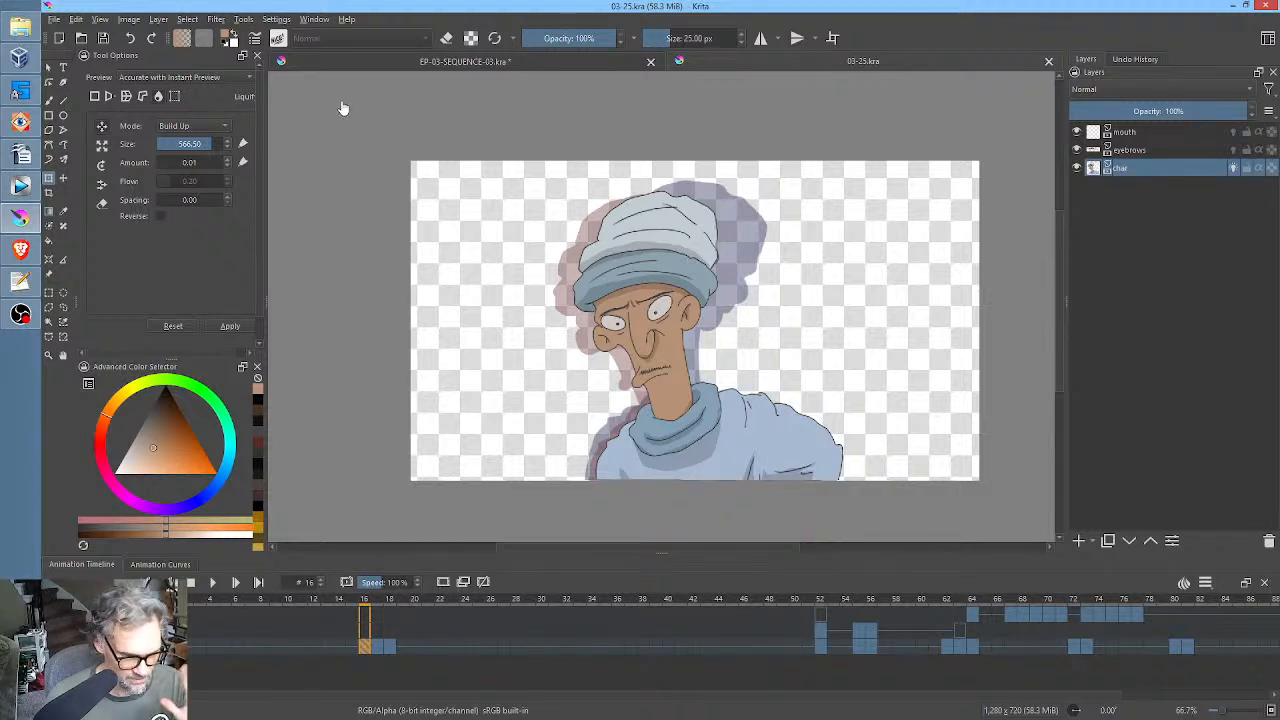
# Apply a Motion Blur filter with angle 0° and length 20 to the char drawing at frame 16.
pyautogui.click(226, 22)
pyautogui.moveTo(230, 97)
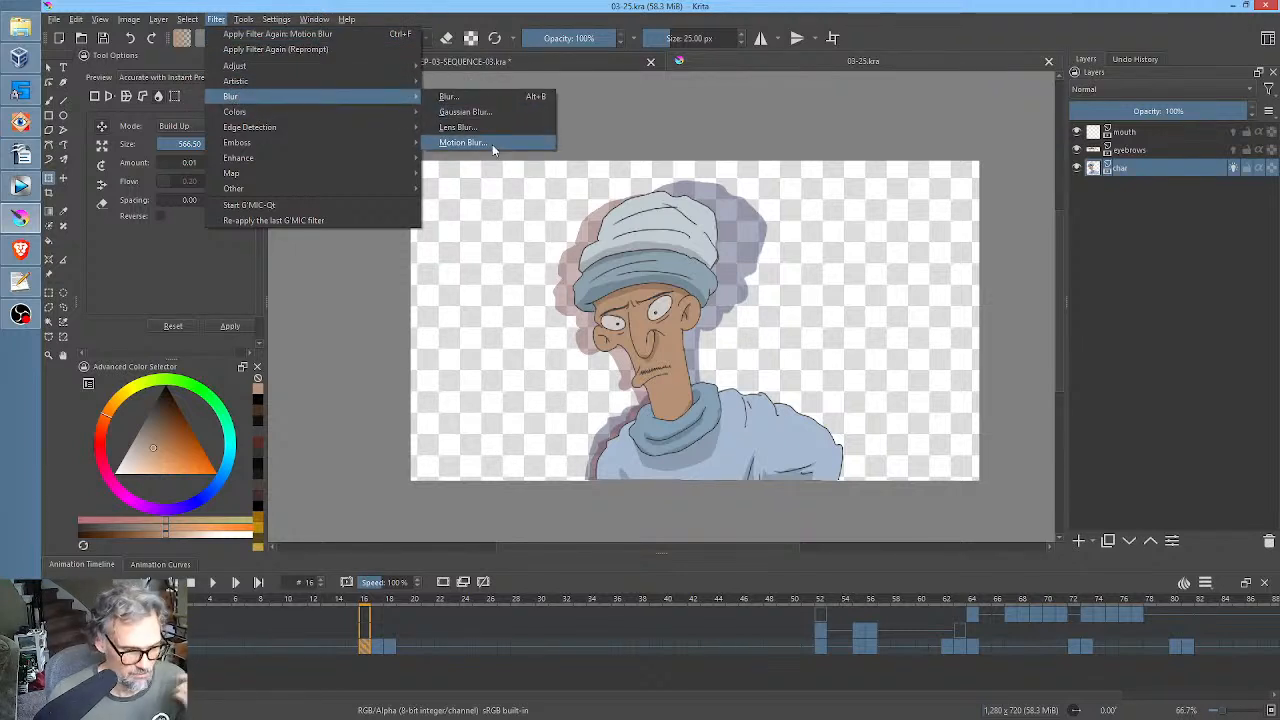
pyautogui.click(493, 148)
pyautogui.moveTo(938, 455); pyautogui.dragTo(997, 455)
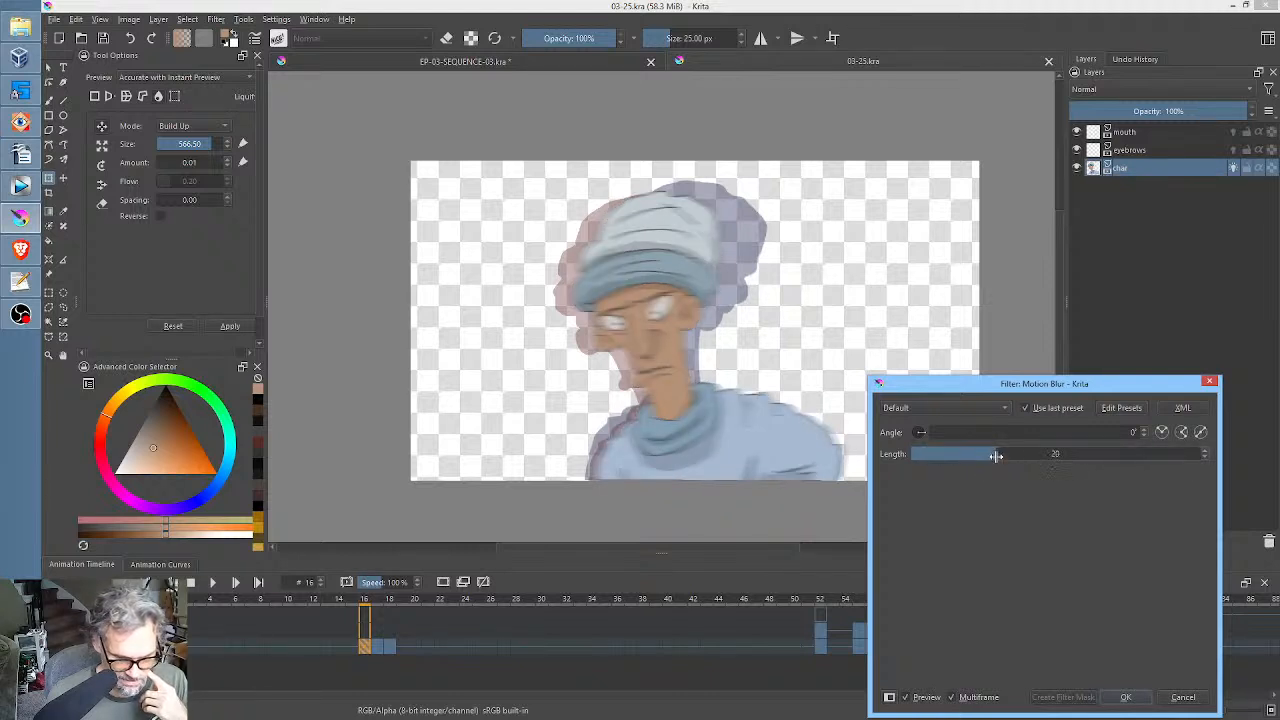
pyautogui.click(1125, 697)
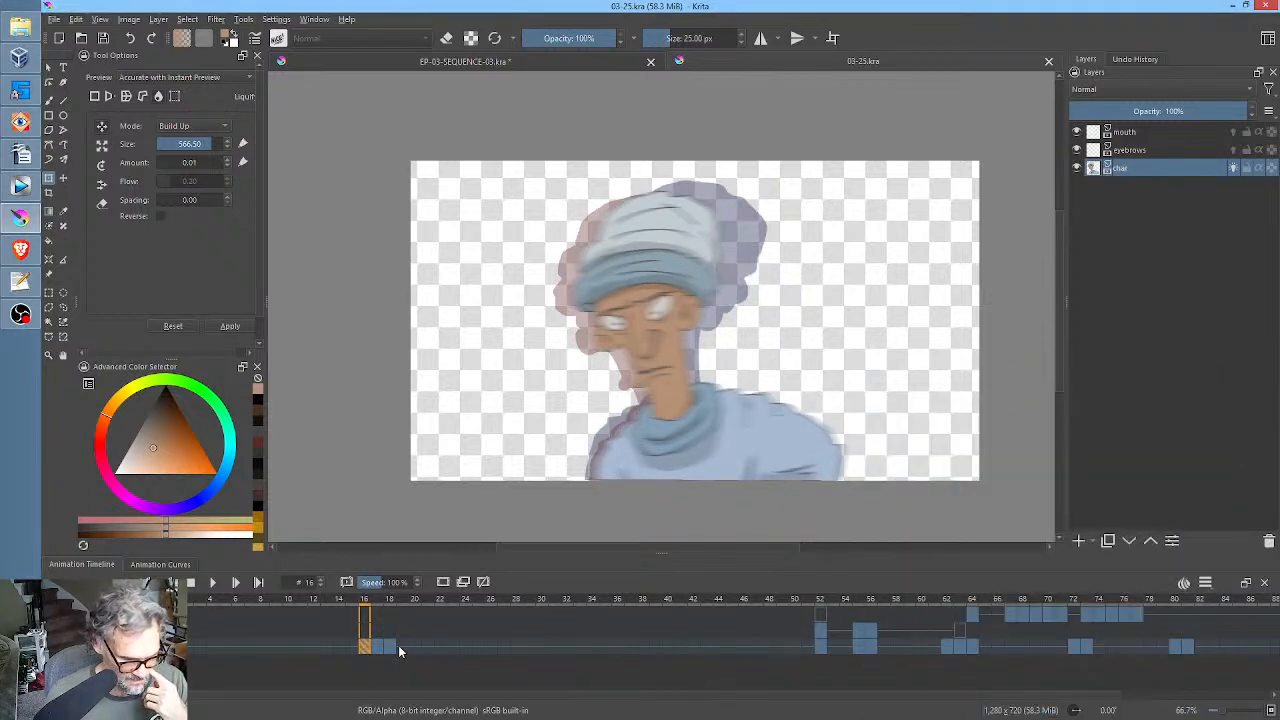
# Reapply the same Motion Blur filter to the char drawing at frame 17.
pyautogui.click(377, 648)
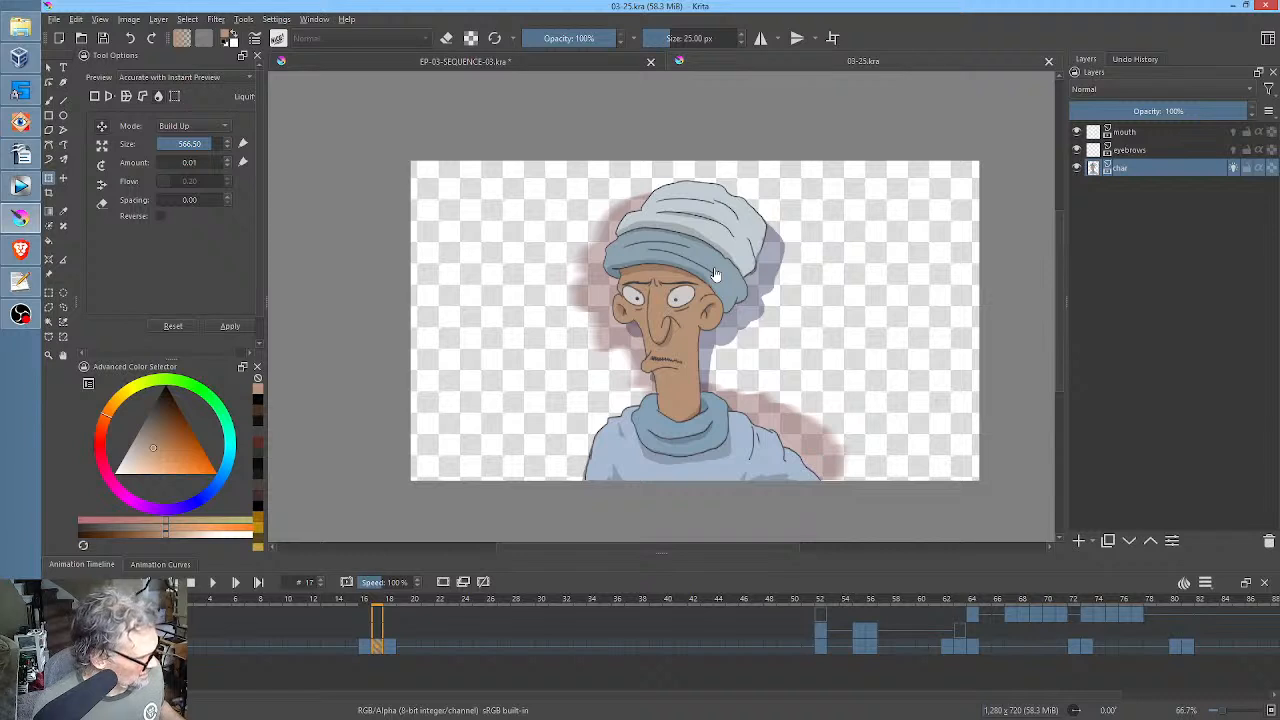
pyautogui.hotkey('ctrl', 'v')
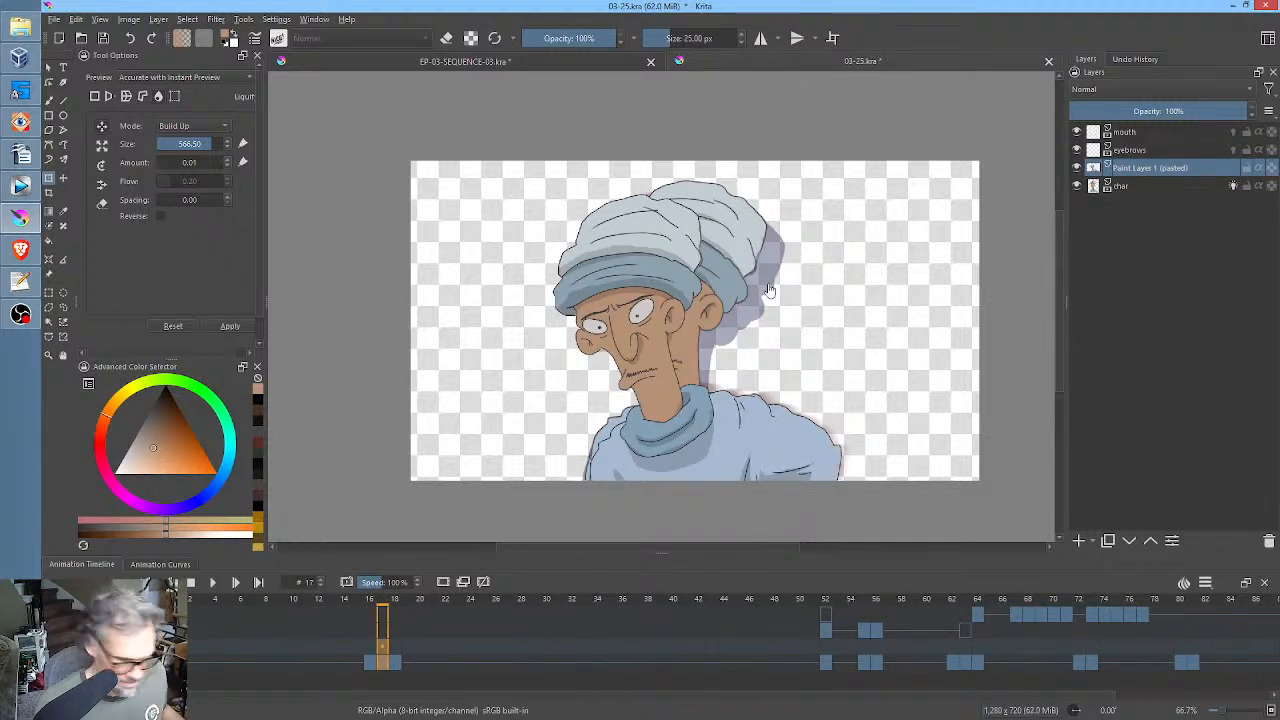
pyautogui.hotkey('ctrl', 'z')
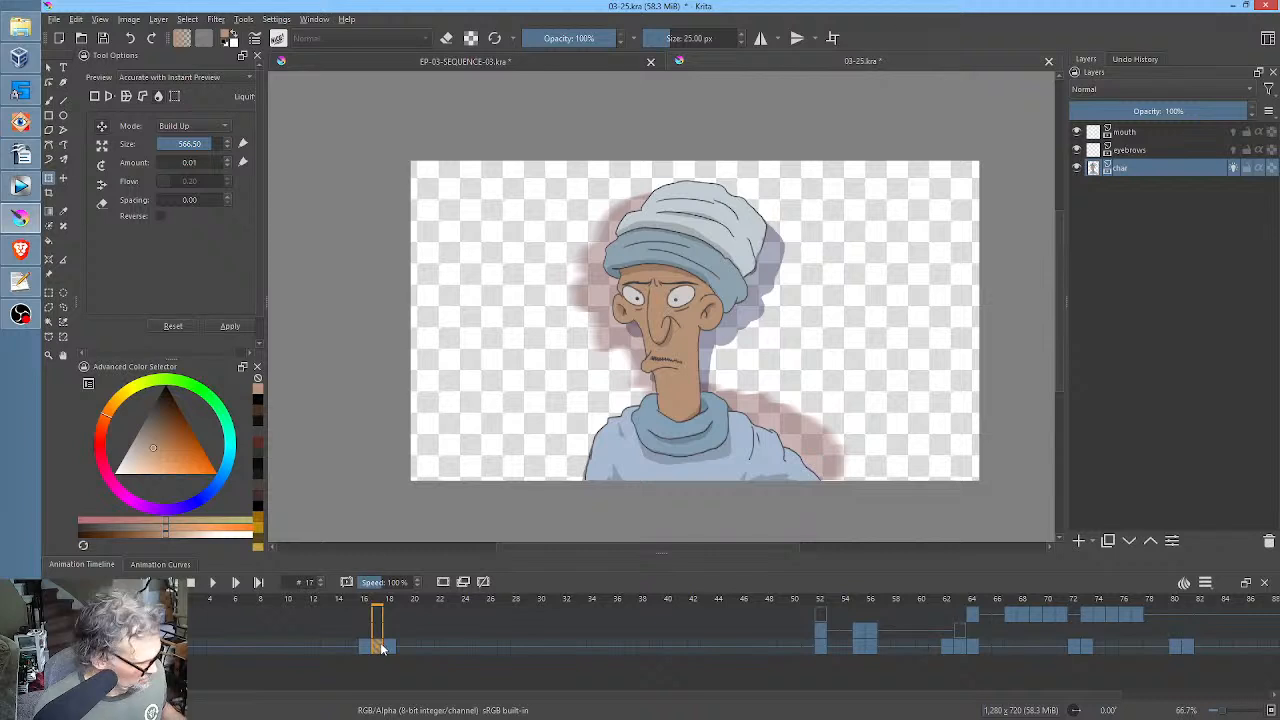
pyautogui.hotkey('ctrl', 'f')
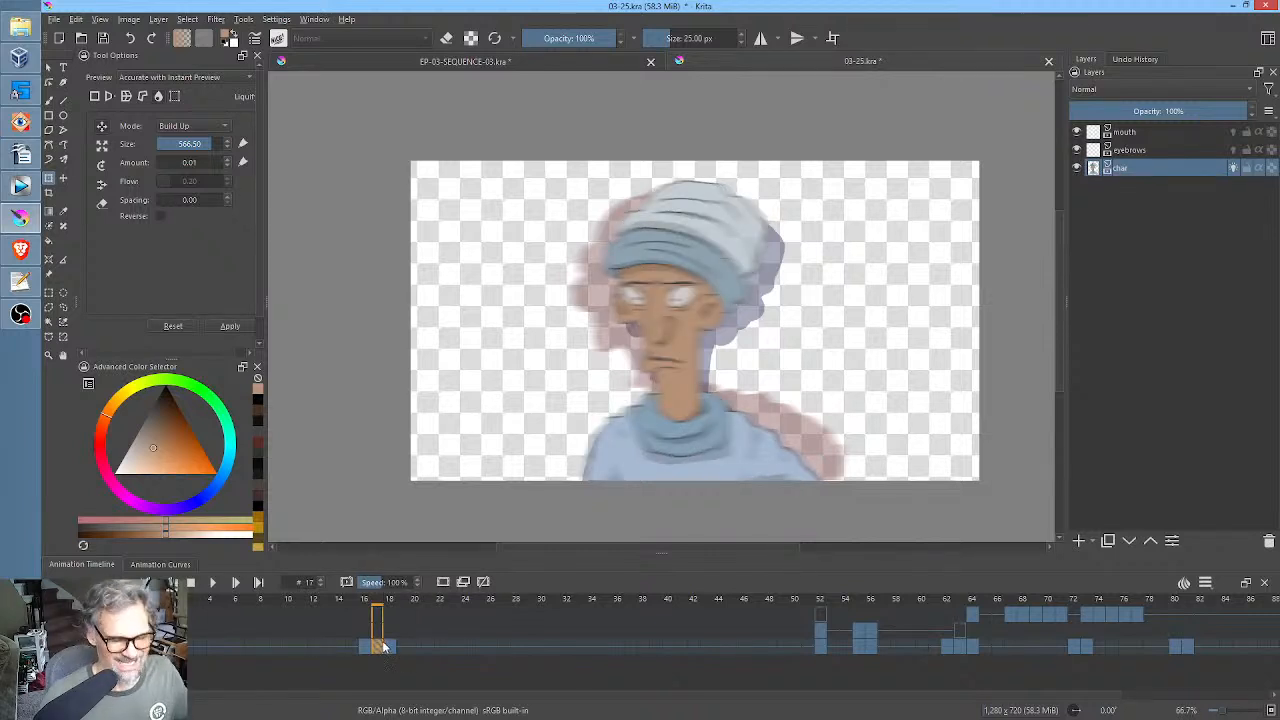
# Return to frame 0, turn off onion skins for the char layer and play back the head turn.
pyautogui.click(162, 647)
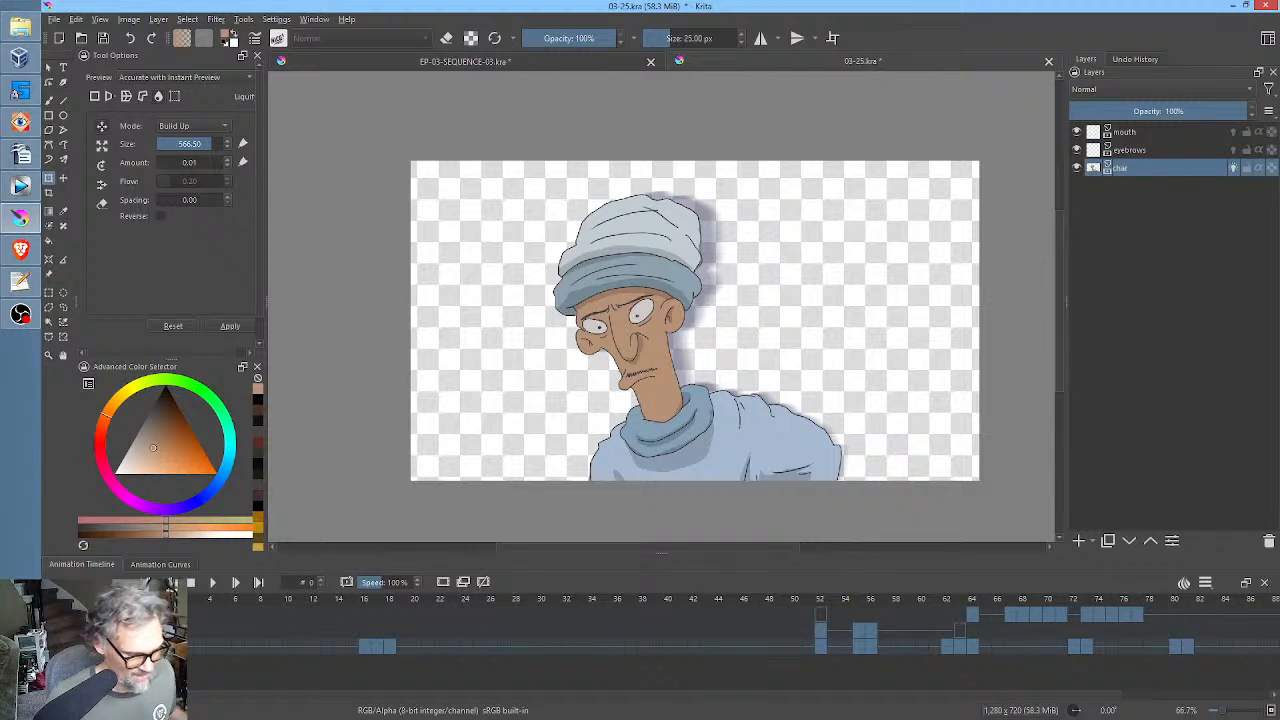
pyautogui.click(145, 647)
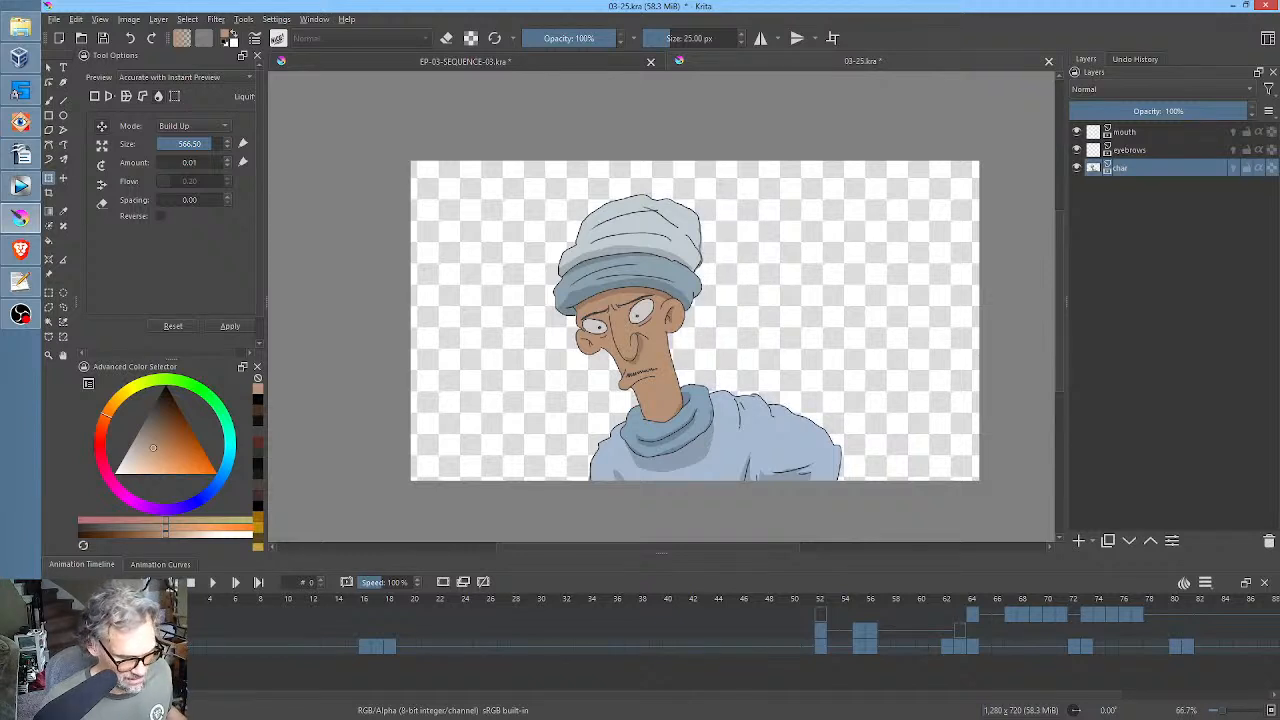
pyautogui.press('space')
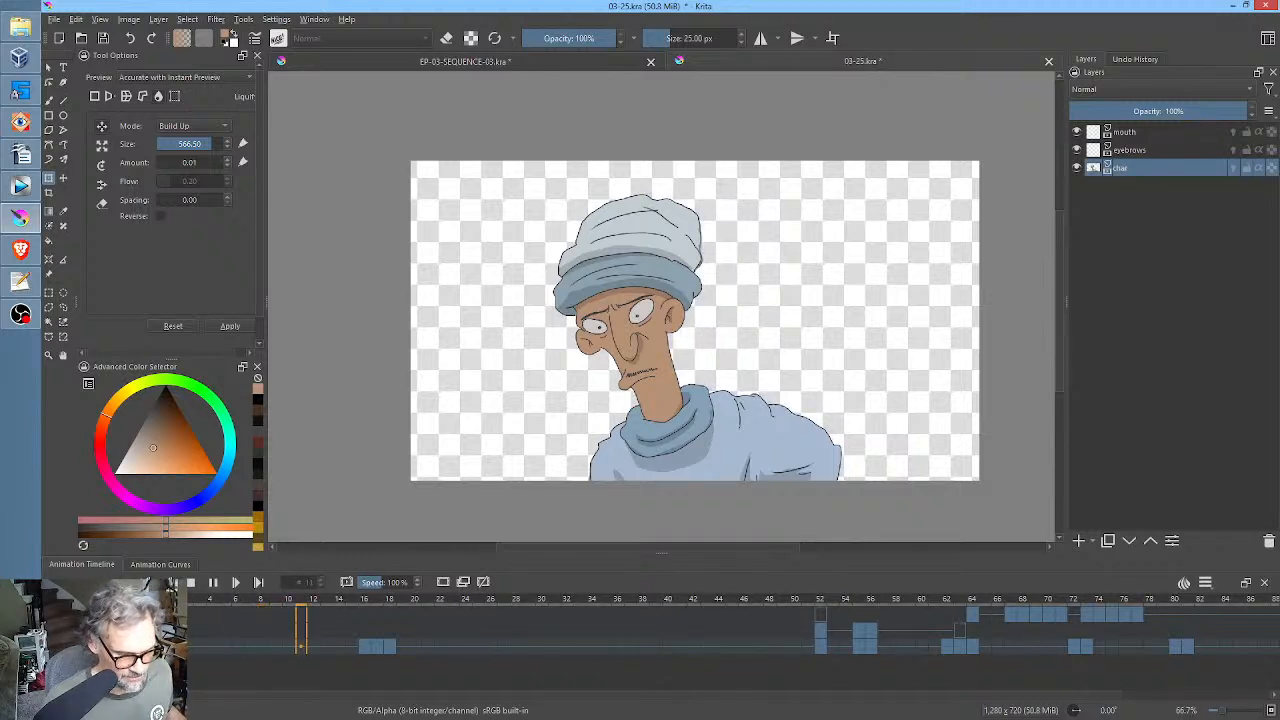
pyautogui.press('space')
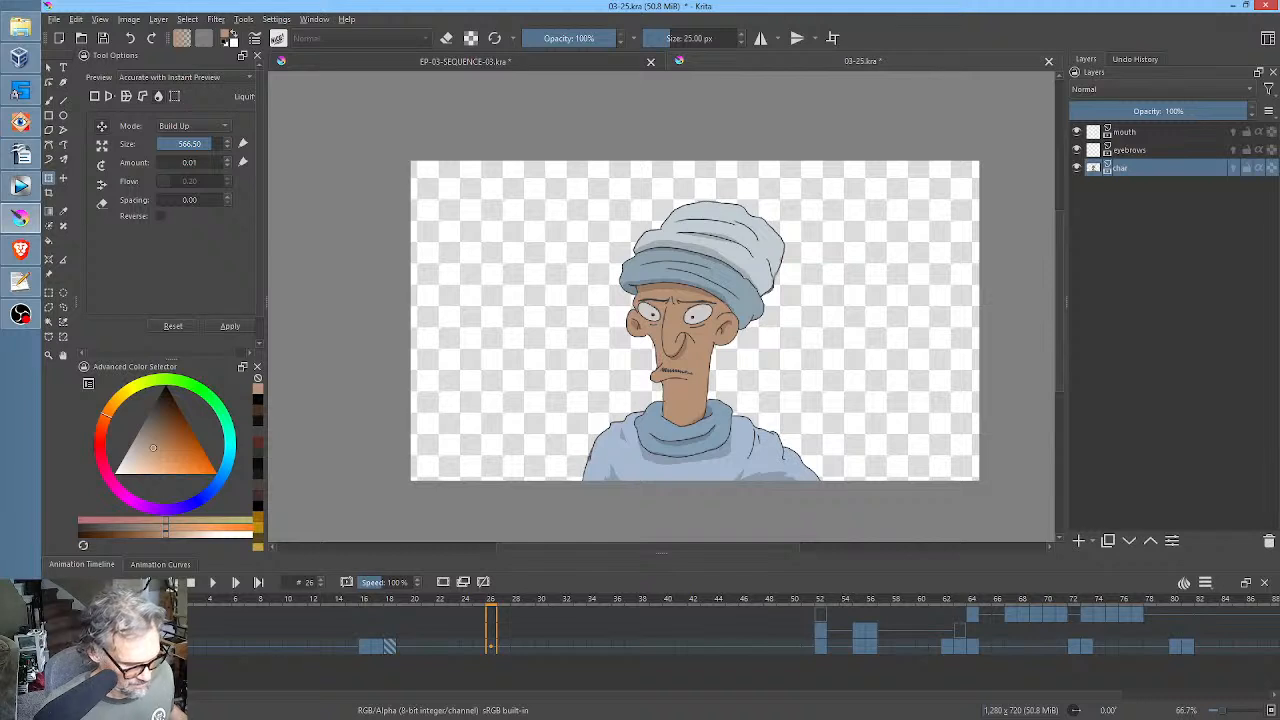
pyautogui.press('Home')
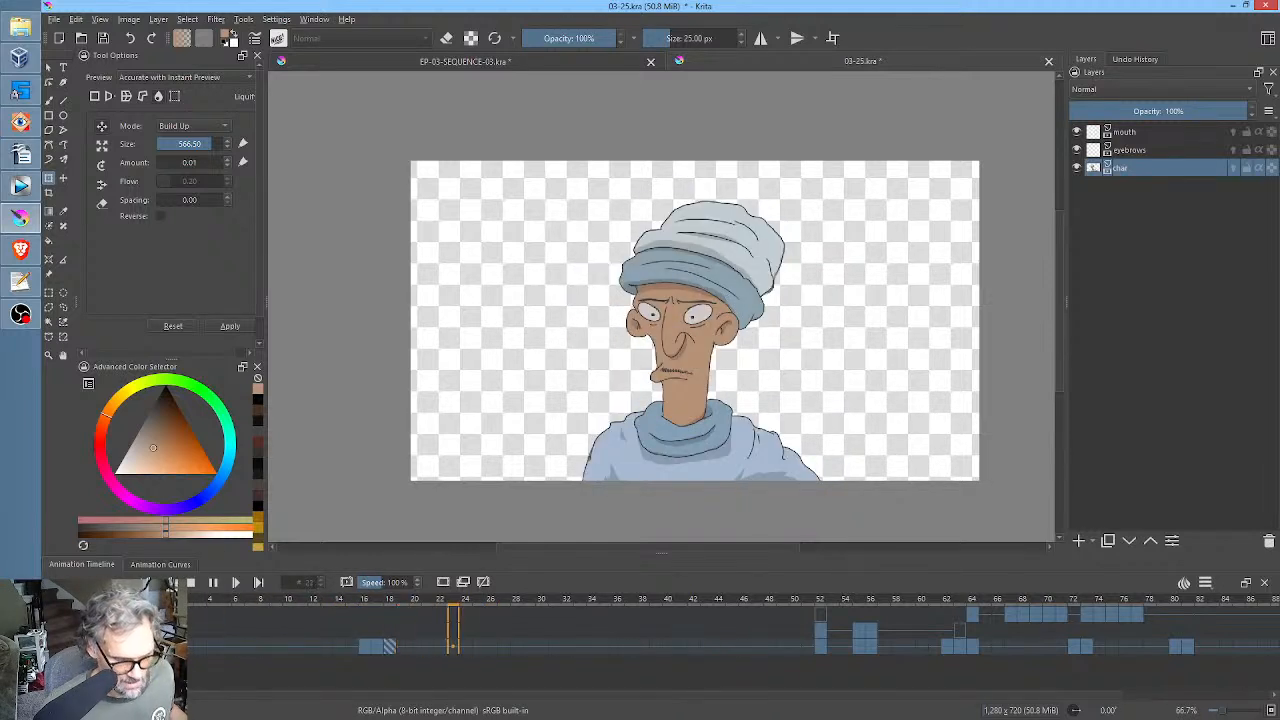
pyautogui.press('space')
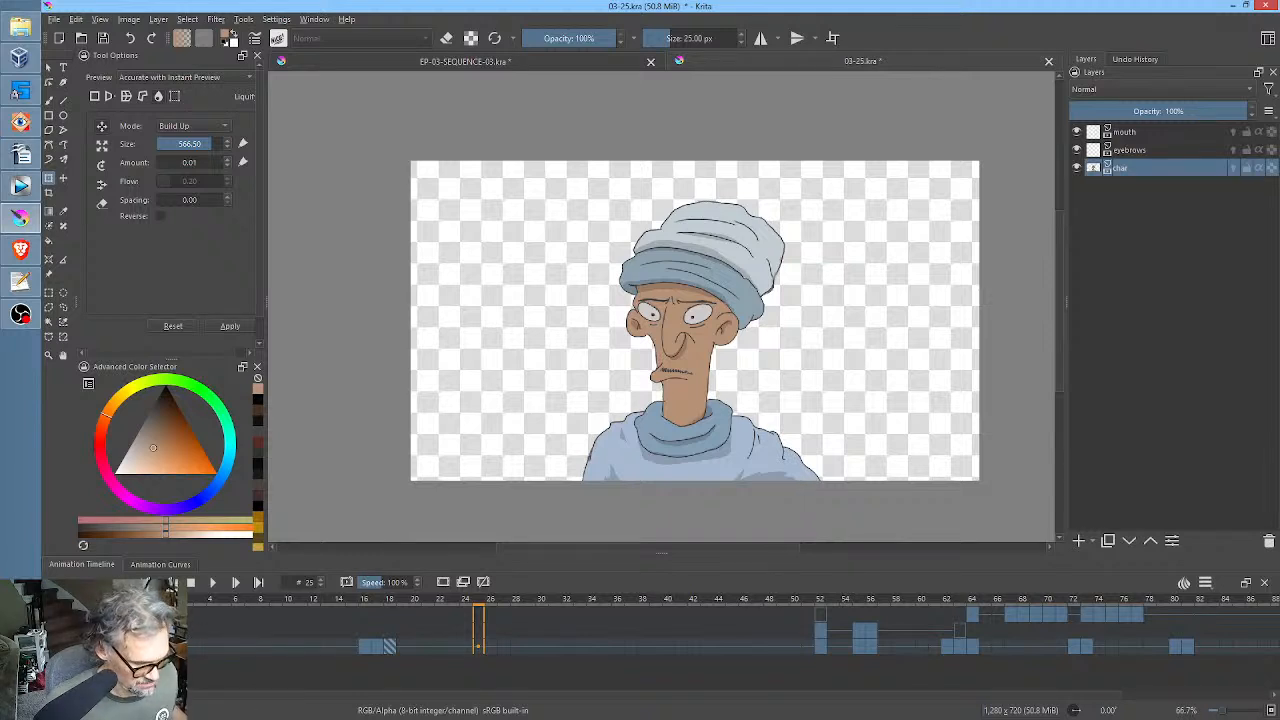
# Replay the opening from the start, then scrub back from frame 56 to frame 44 to check the held pose.
pyautogui.click(165, 603)
pyautogui.moveTo(201, 603); pyautogui.dragTo(296, 603)
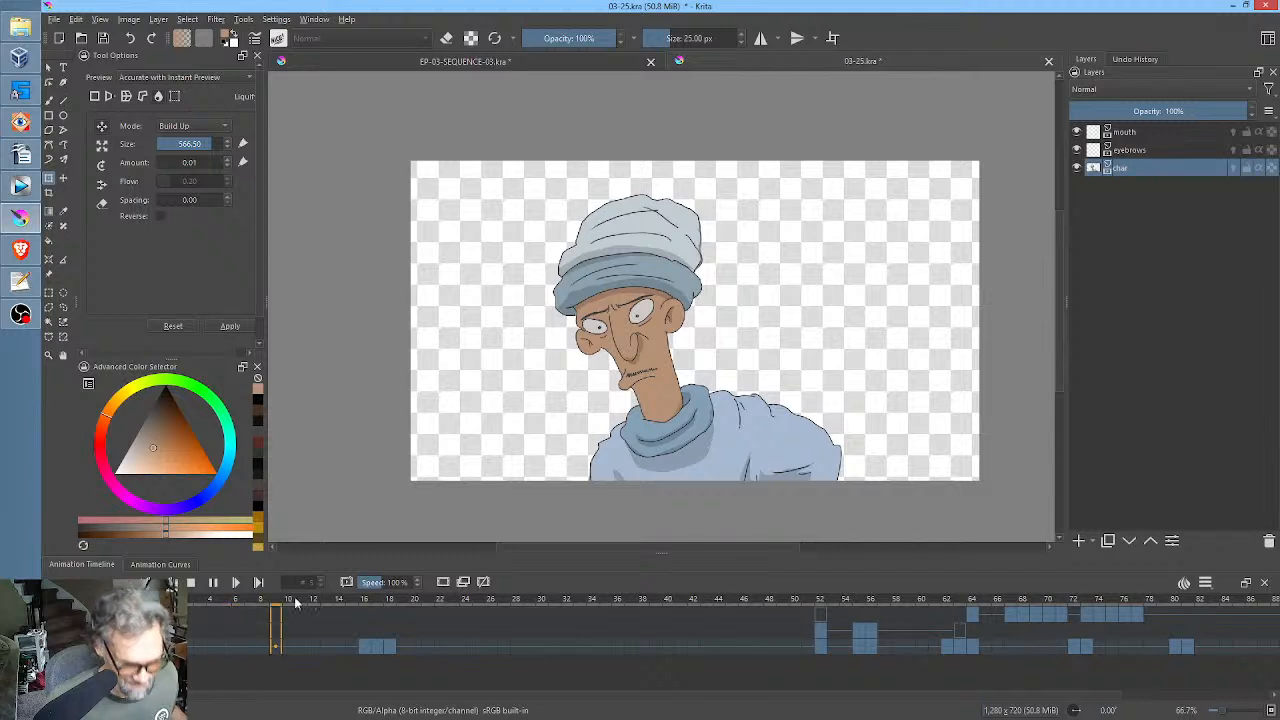
pyautogui.press('space')
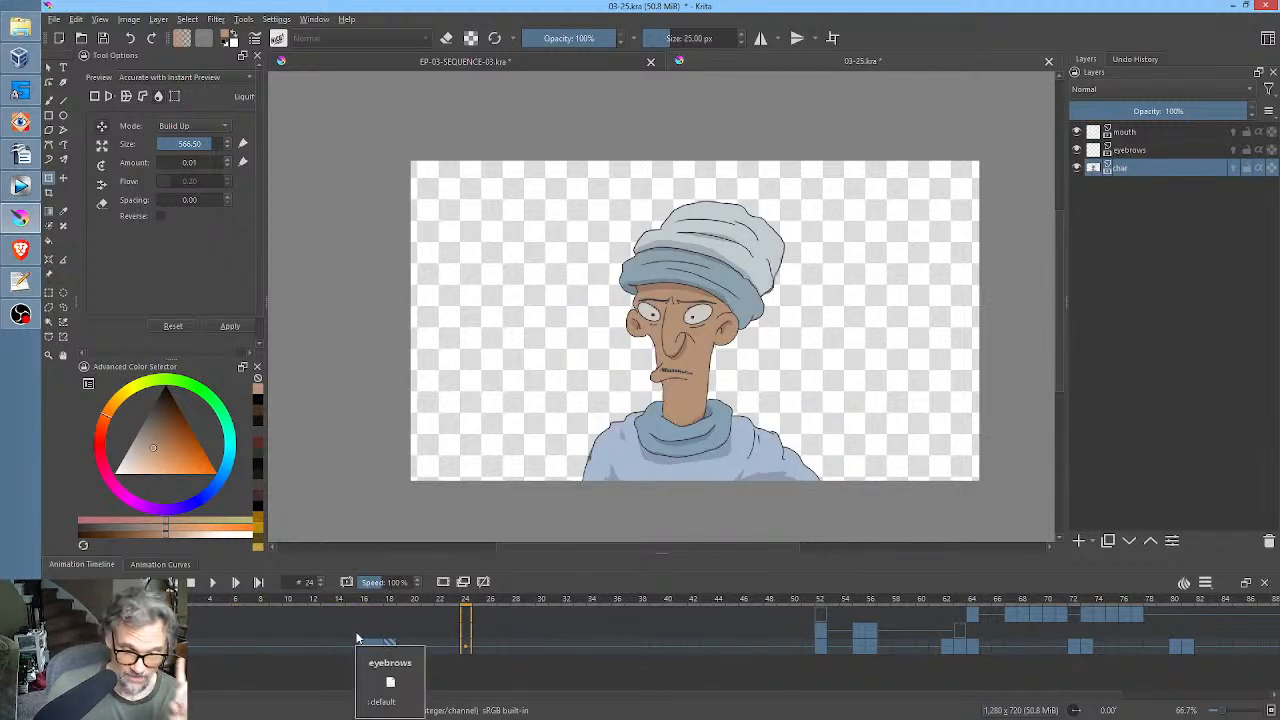
pyautogui.click(871, 603)
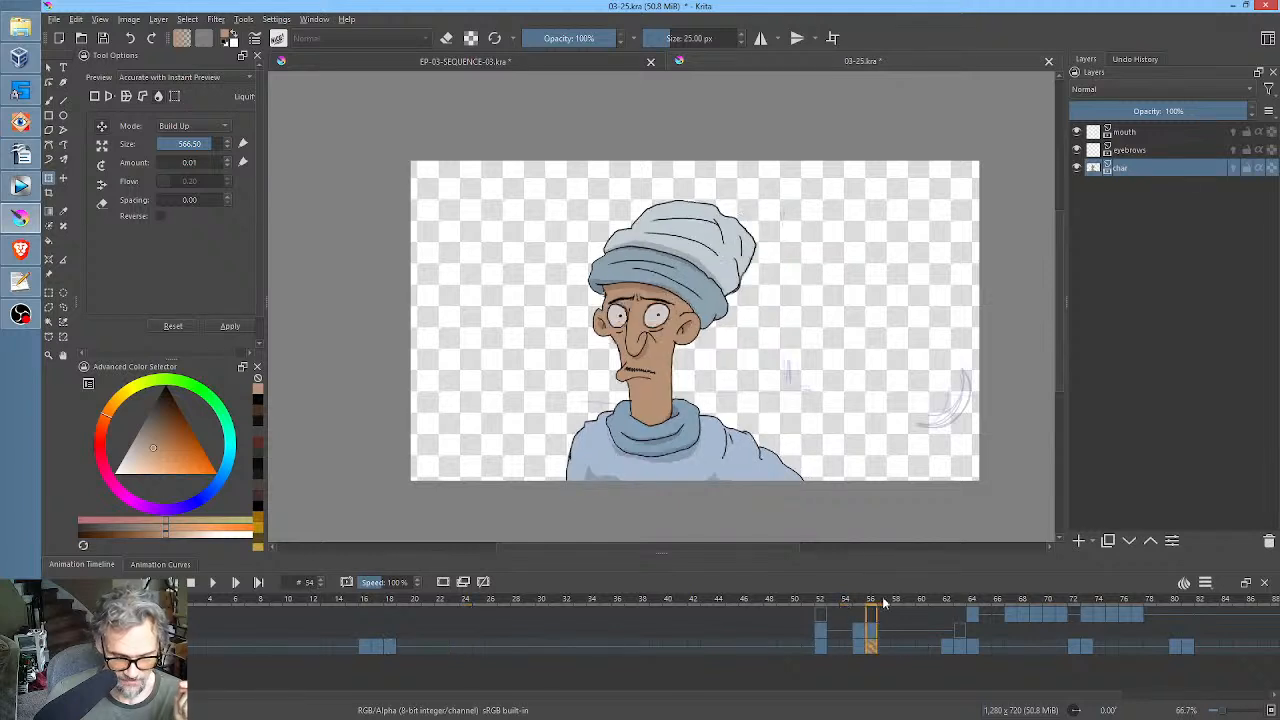
pyautogui.moveTo(884, 603); pyautogui.dragTo(718, 603)
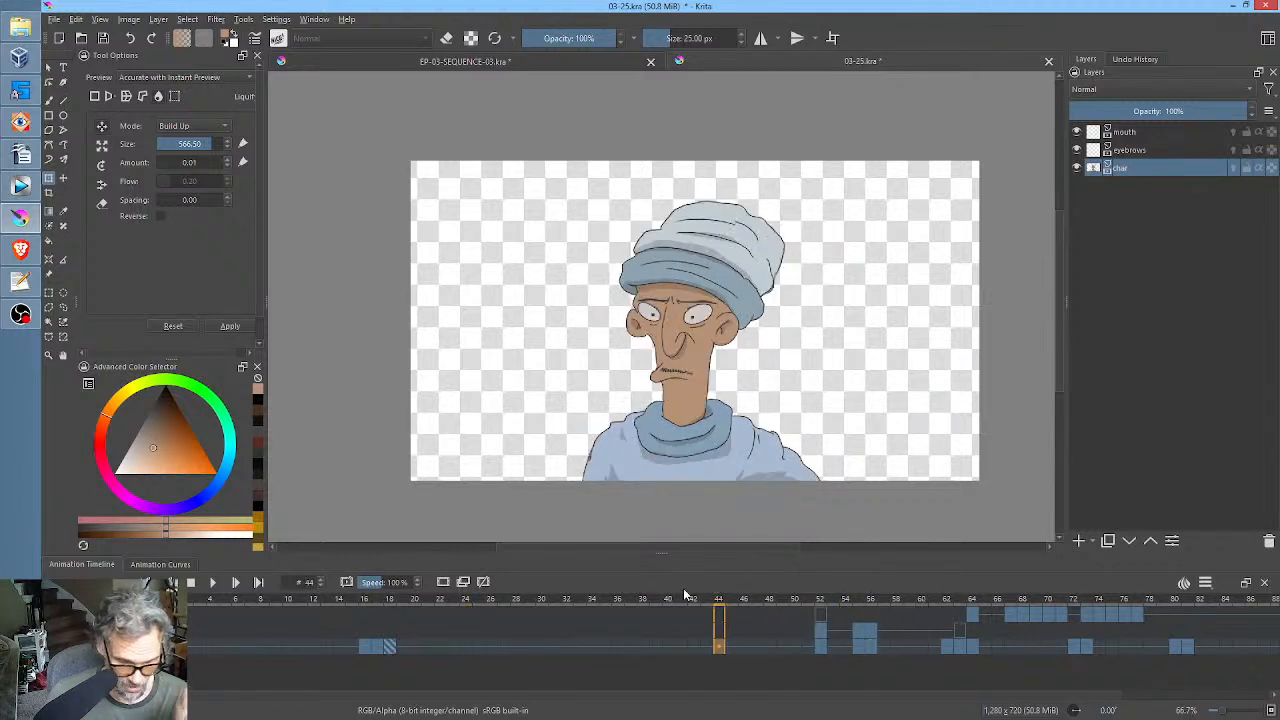
# Play the opening from frame 0 and return to frame 15 to check the first held pose.
pyautogui.click(352, 646)
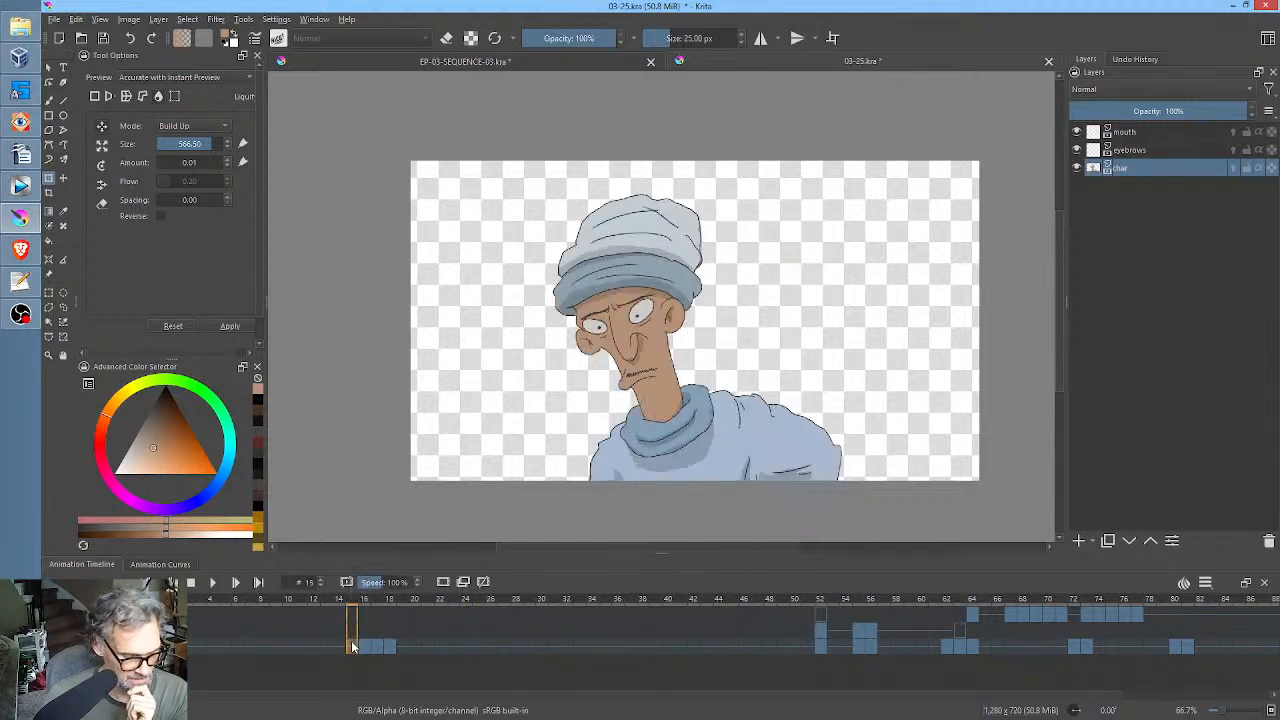
pyautogui.click(161, 646)
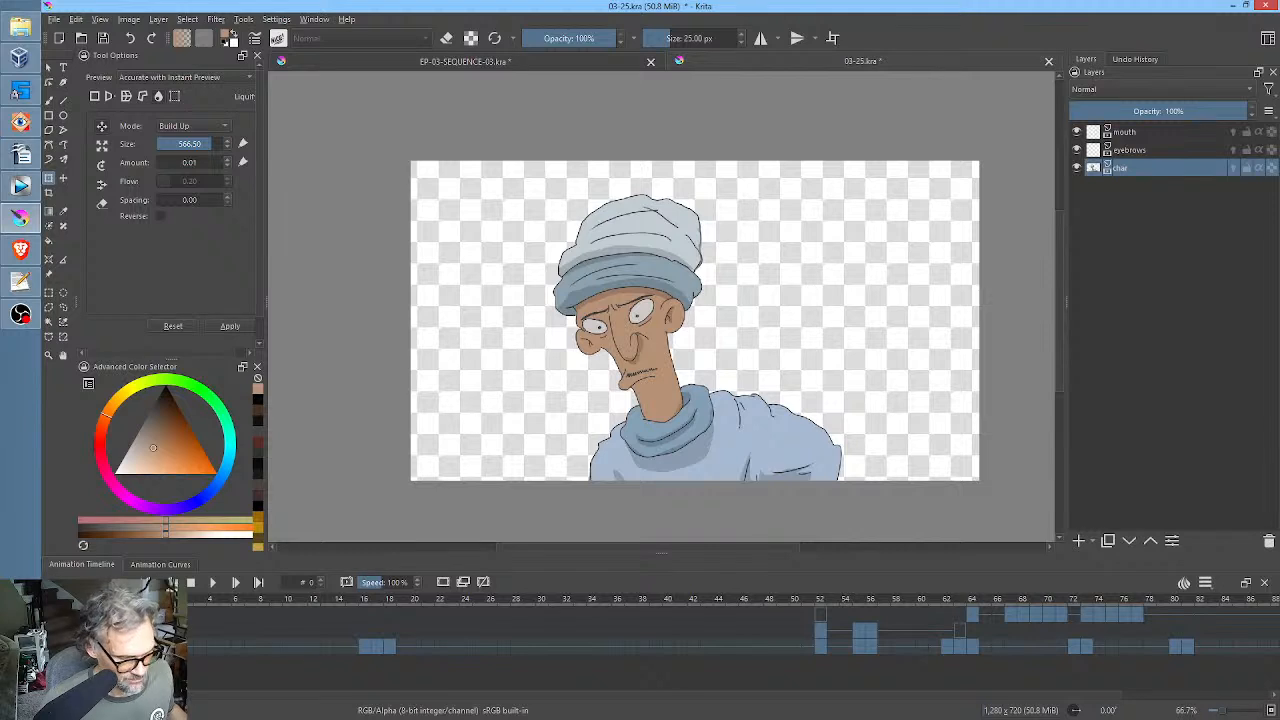
pyautogui.press('space')
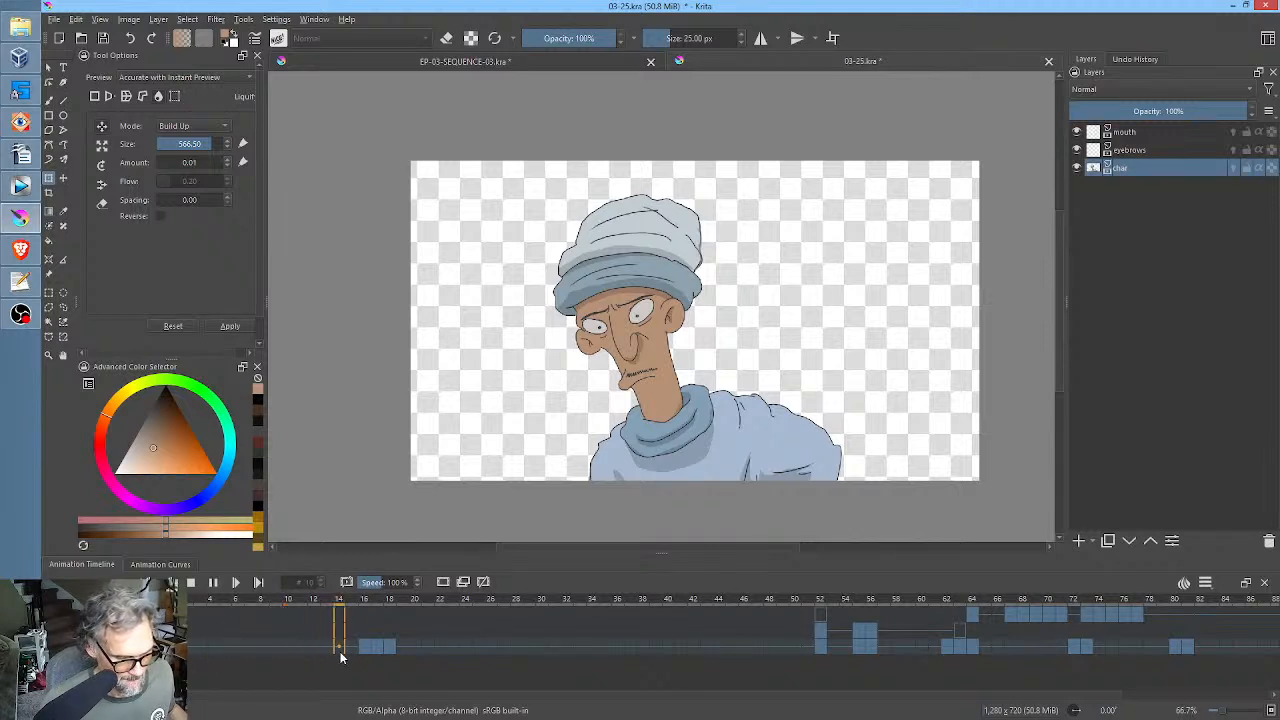
pyautogui.click(352, 646)
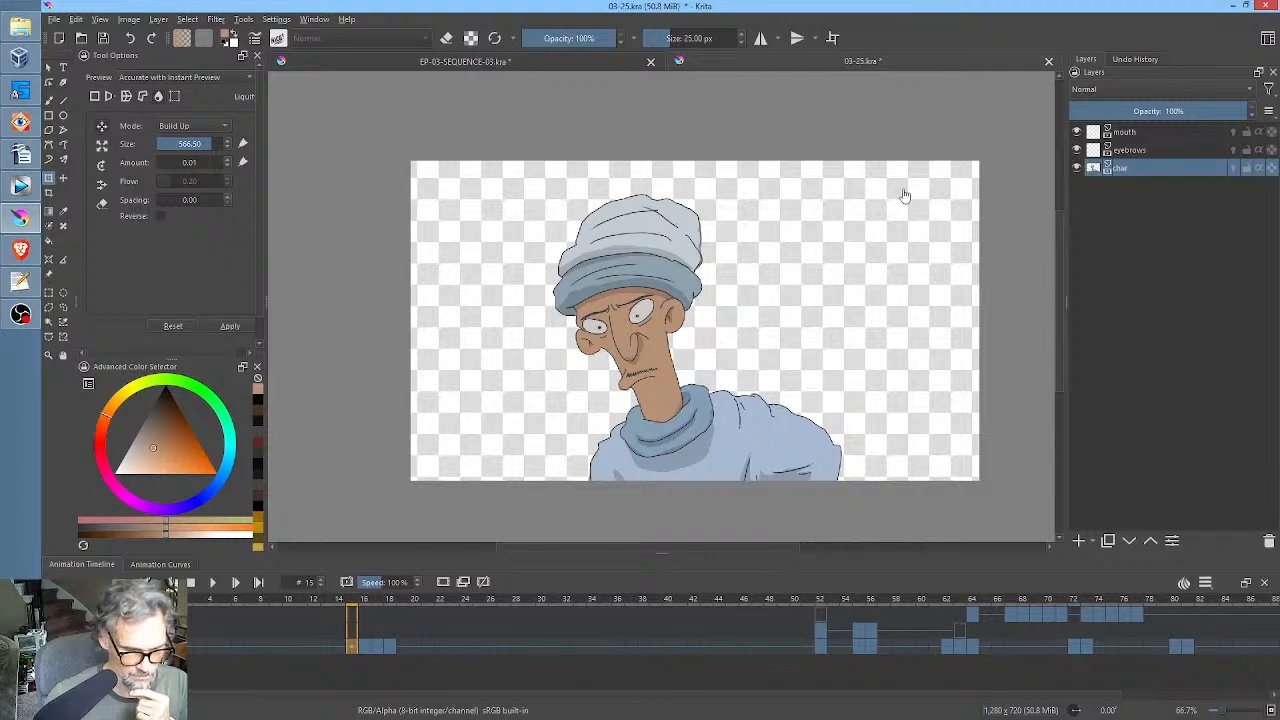
# Play the shot from frame 0 at 100% zoom and stop at frame 73 to review the new opening's timing.
pyautogui.moveTo(844, 236); pyautogui.dragTo(898, 216)
pyautogui.scroll(1, 834, 222)
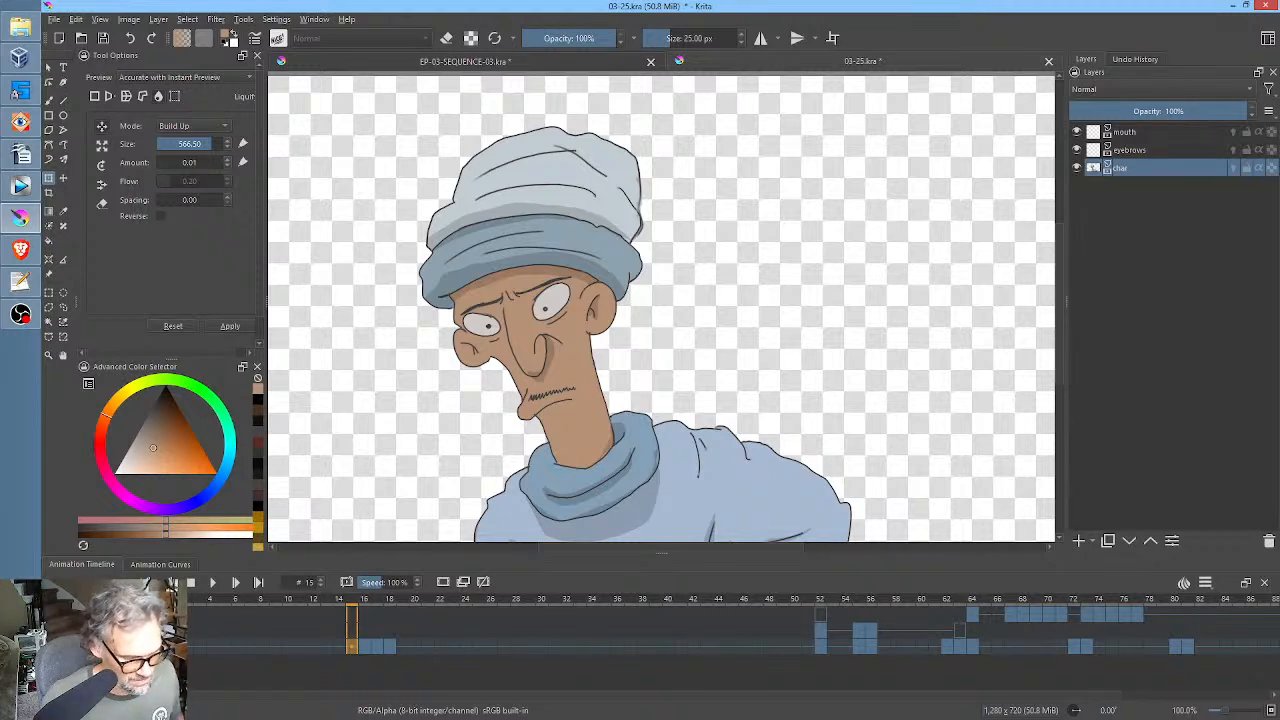
pyautogui.click(158, 646)
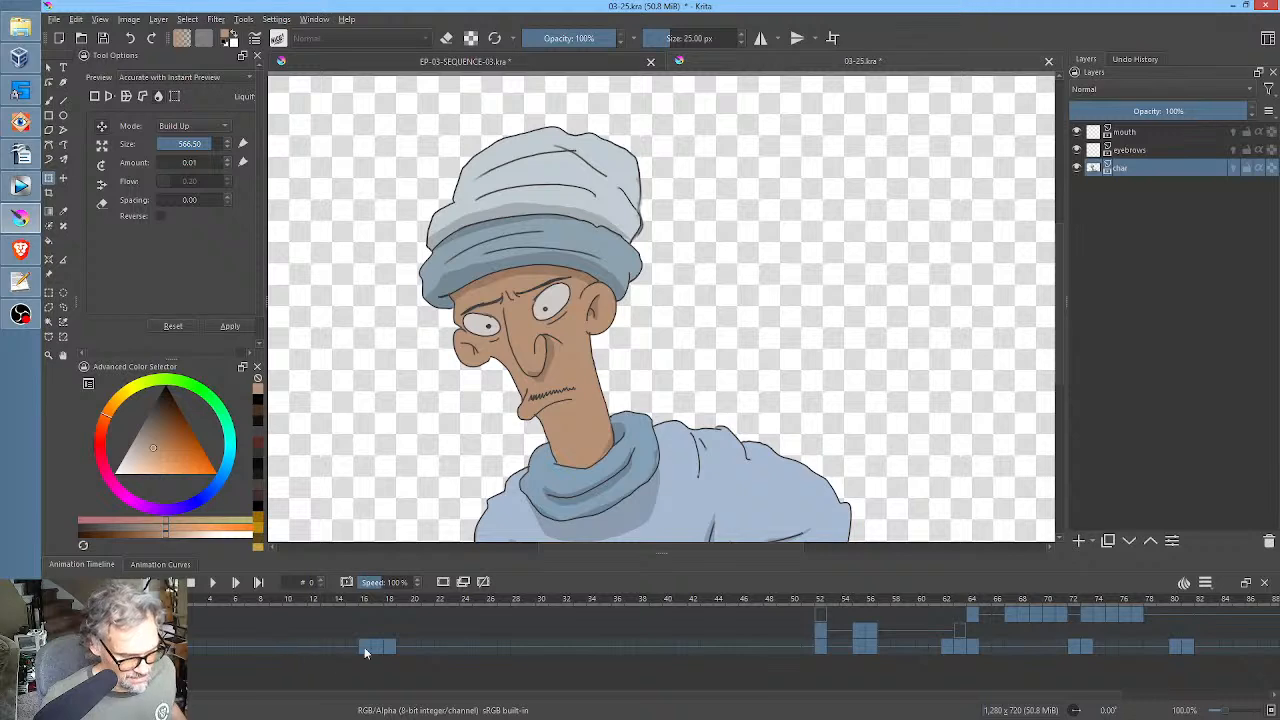
pyautogui.press('space')
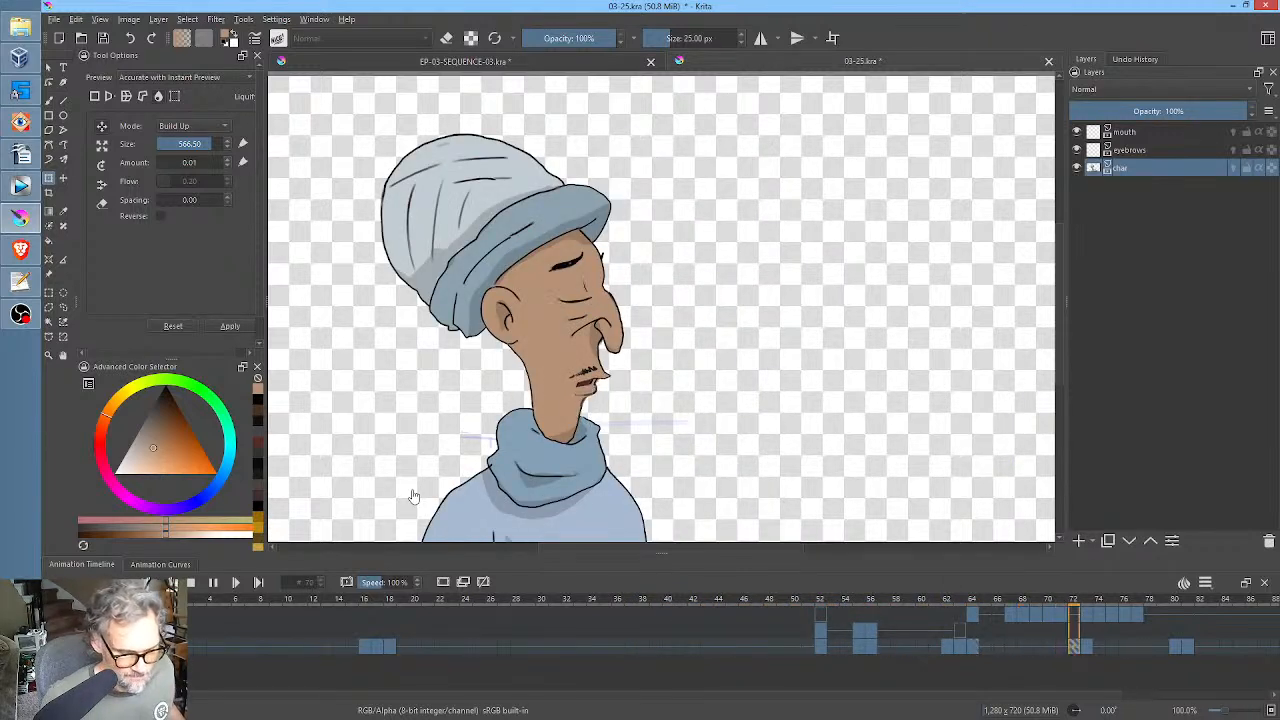
pyautogui.press('space')
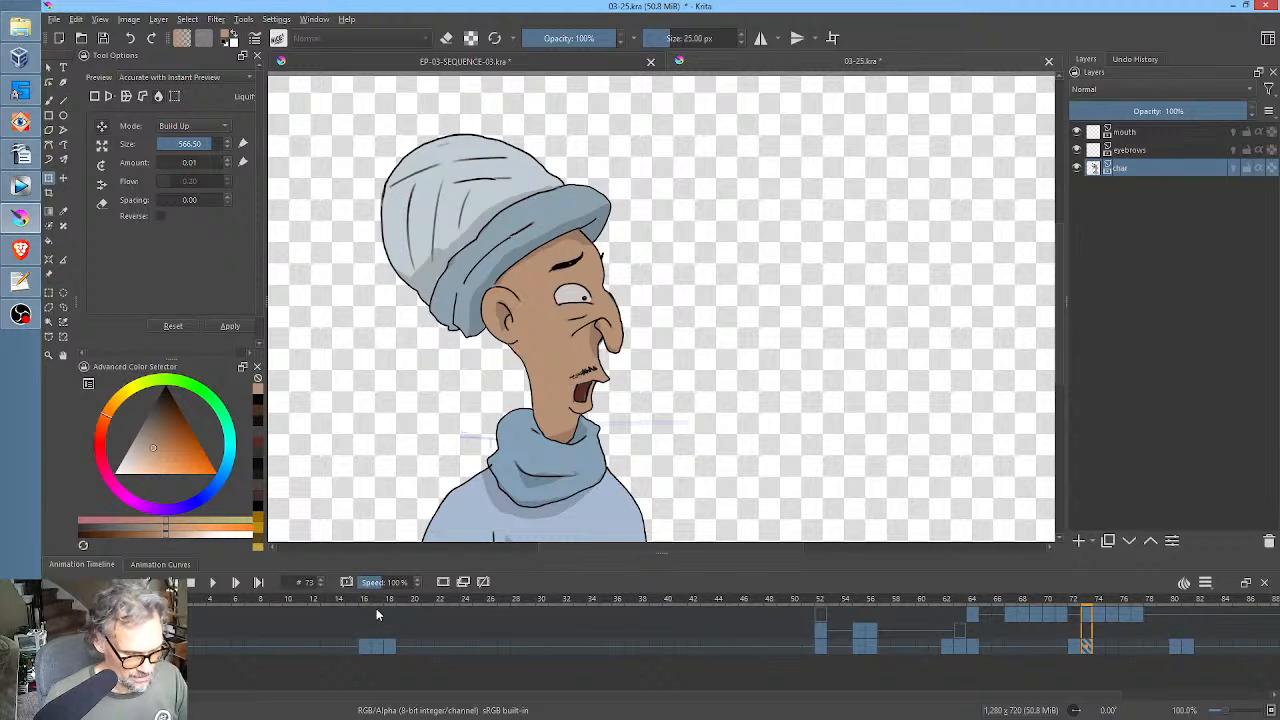
# Compare the char pose at frame 18 with the one at frame 52, then return to frame 18 and save 03-25.kra.
pyautogui.moveTo(361, 598); pyautogui.dragTo(391, 603)
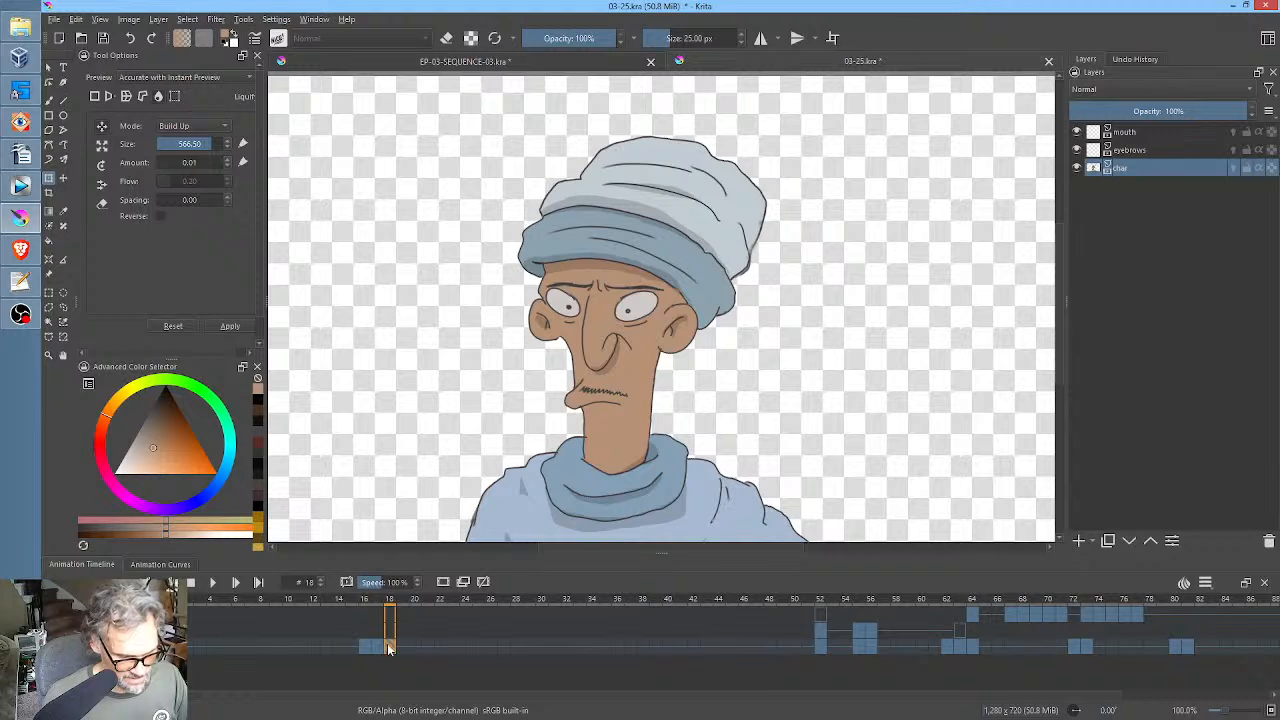
pyautogui.click(821, 646)
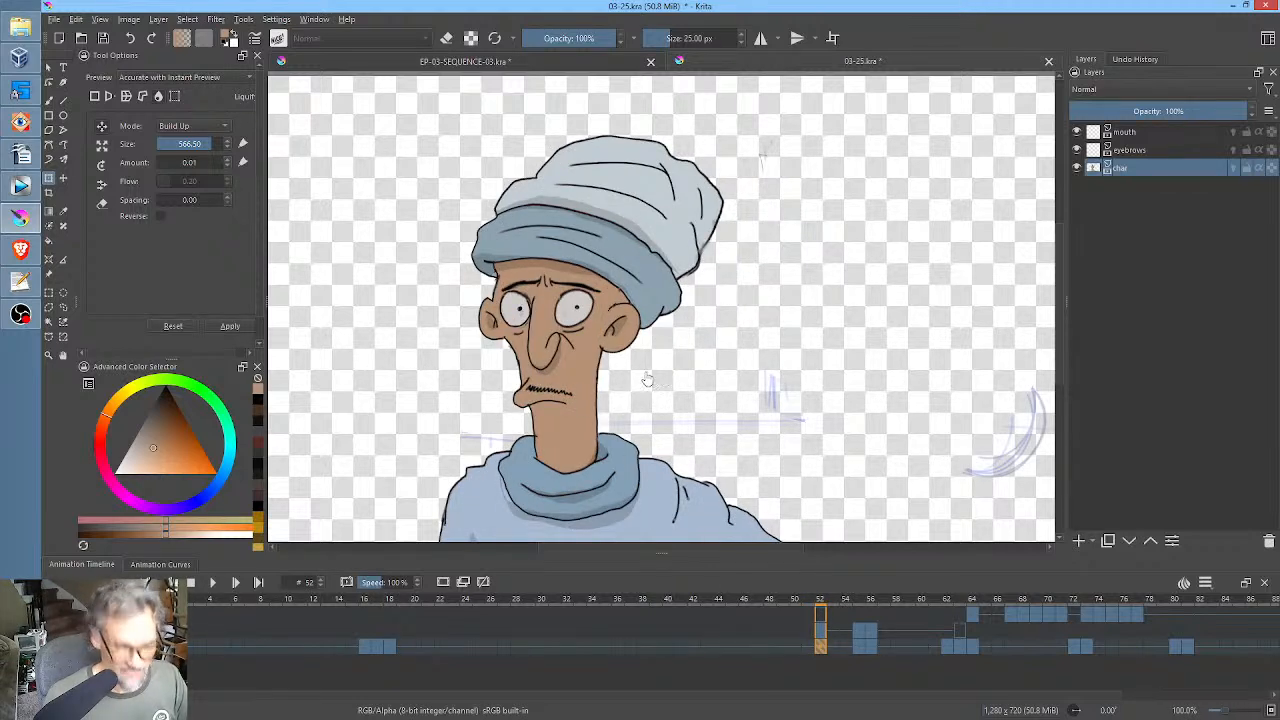
pyautogui.click(394, 647)
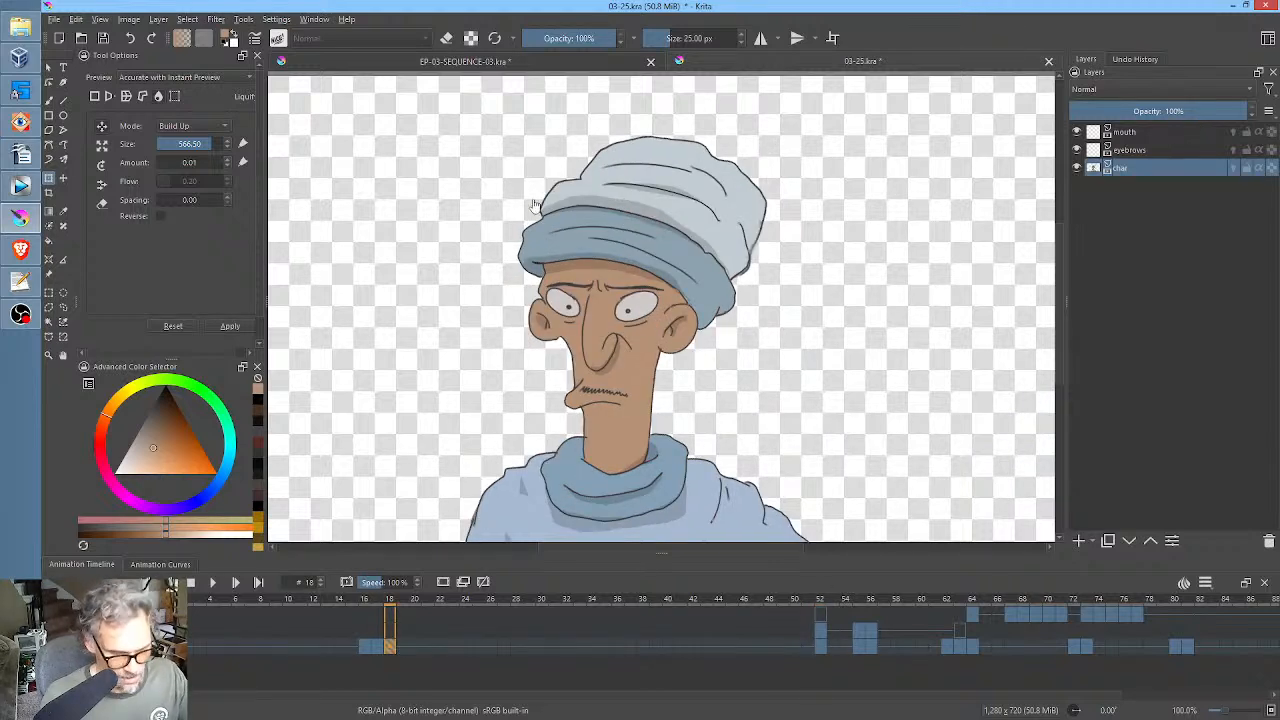
pyautogui.click(103, 38)
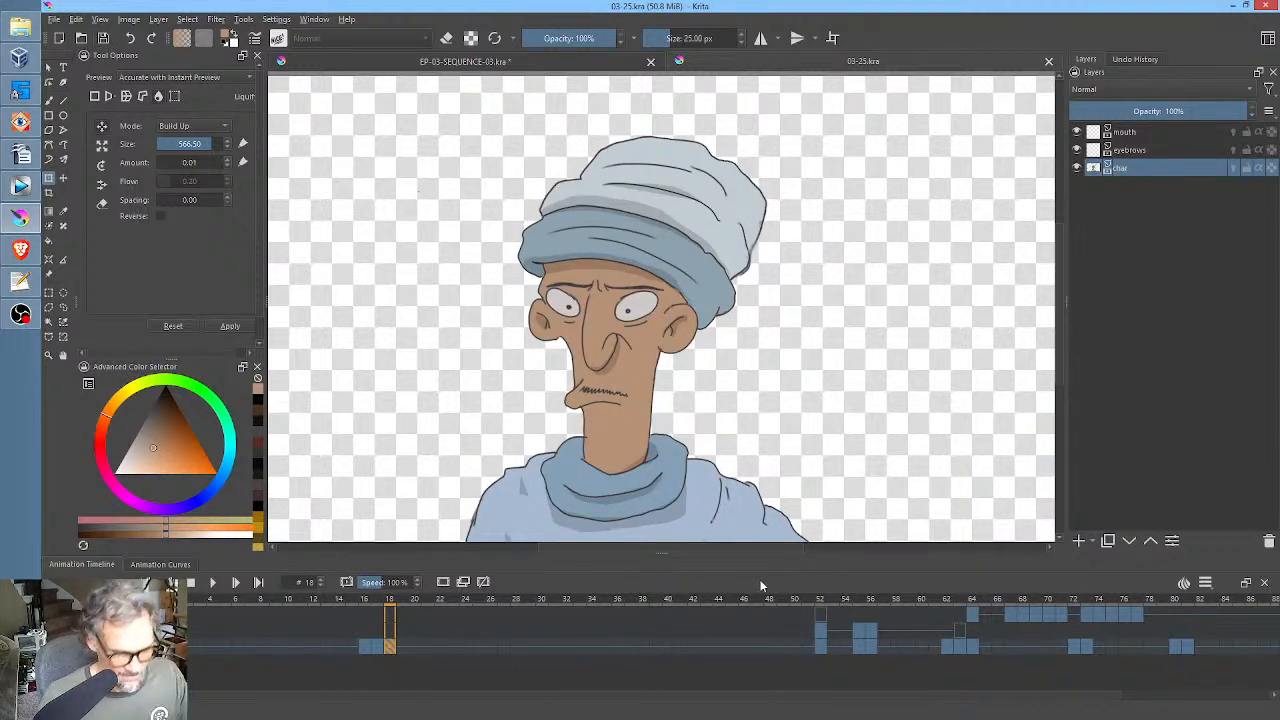
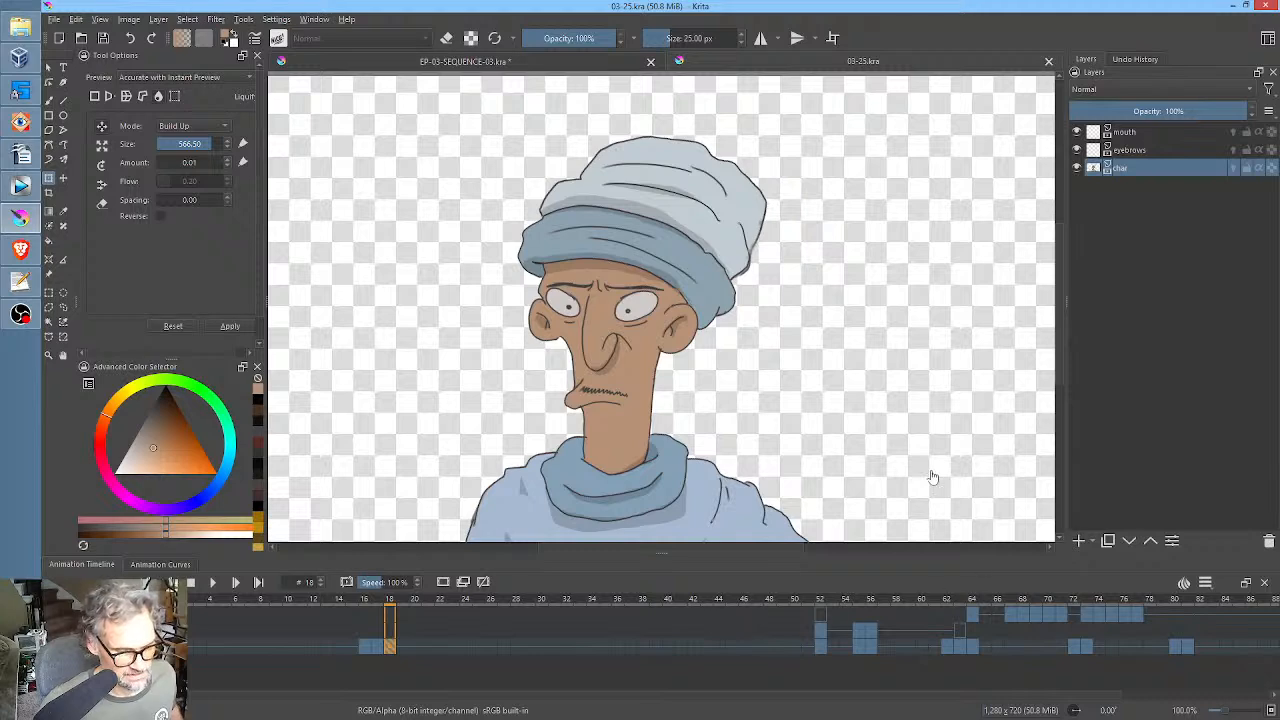
# Look at the EP-03-SEQUENCE-03.kra storyboard pose, then return to 03-25.kra and save it.
pyautogui.click(455, 62)
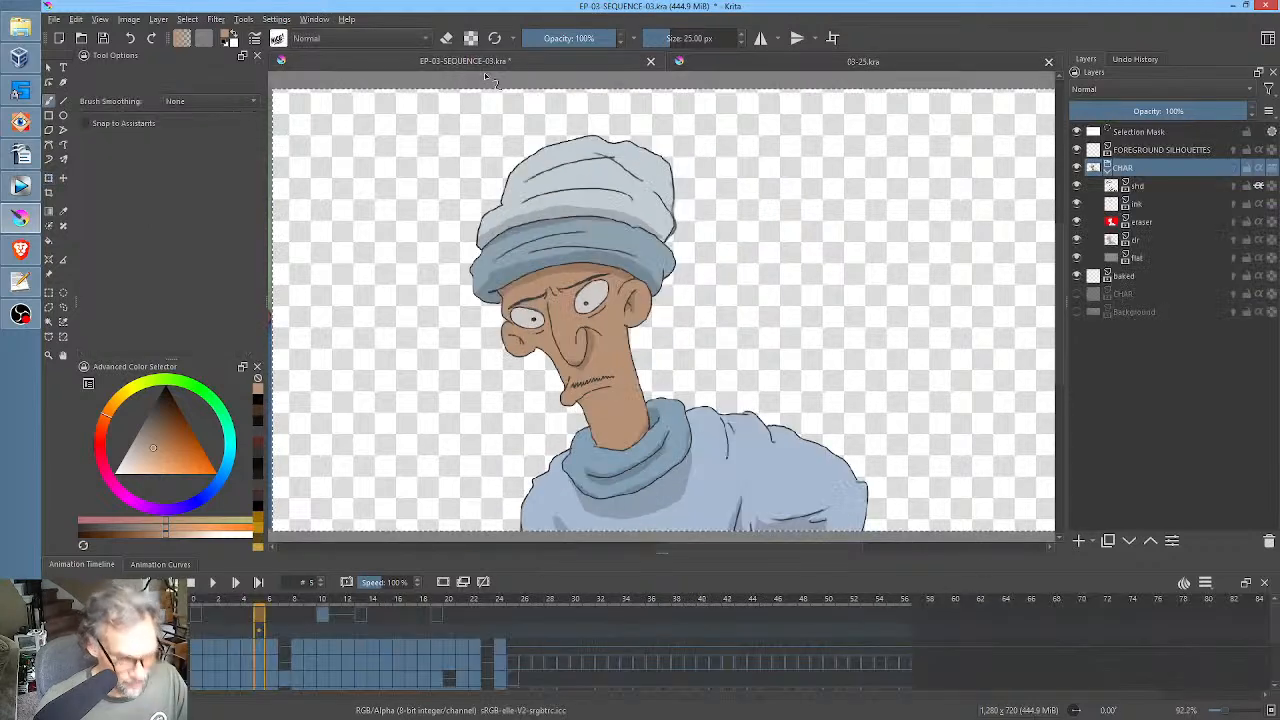
pyautogui.click(768, 61)
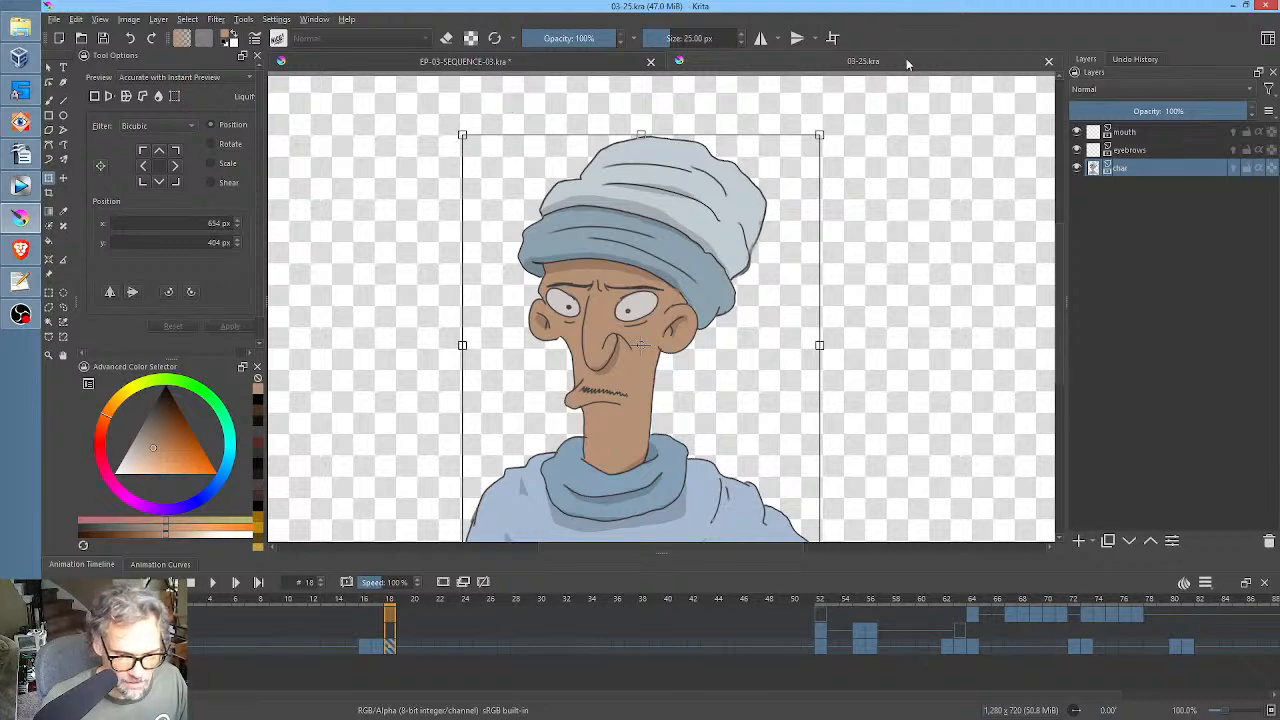
pyautogui.click(103, 40)
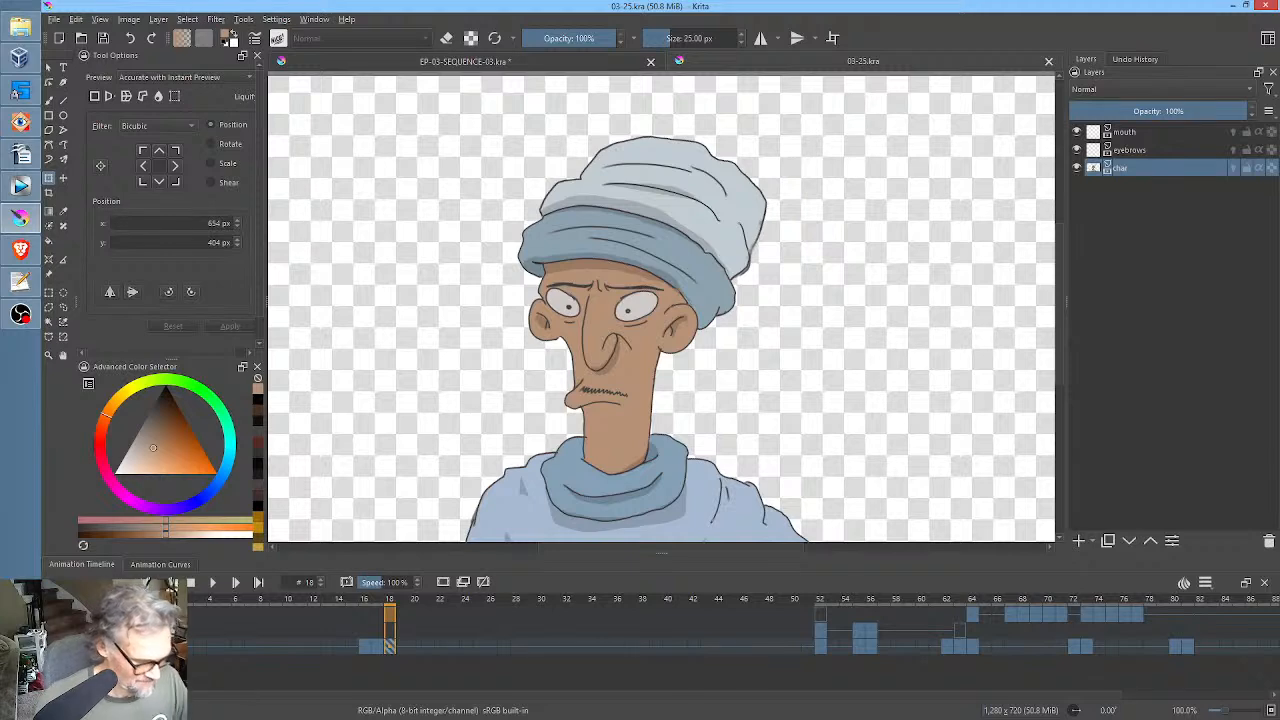
# Play the shot from frame 0 past the turn, then go to frame 15 on the char layer.
pyautogui.click(159, 647)
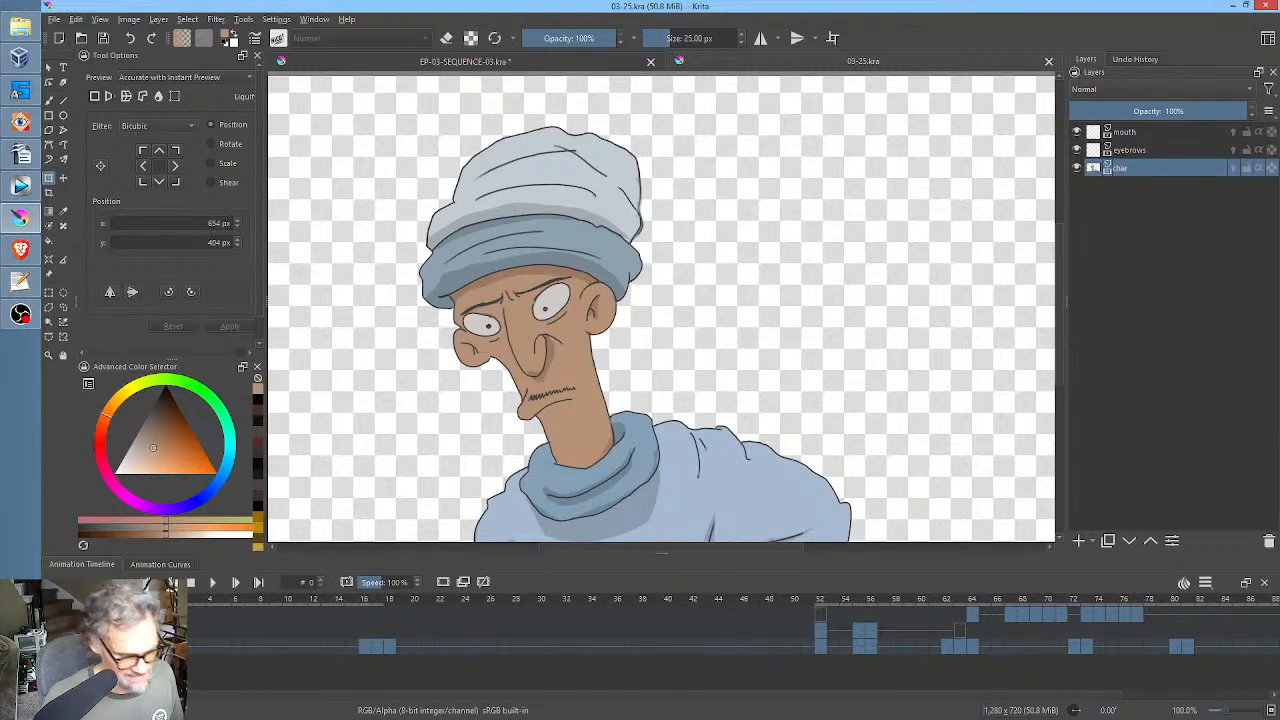
pyautogui.press('space')
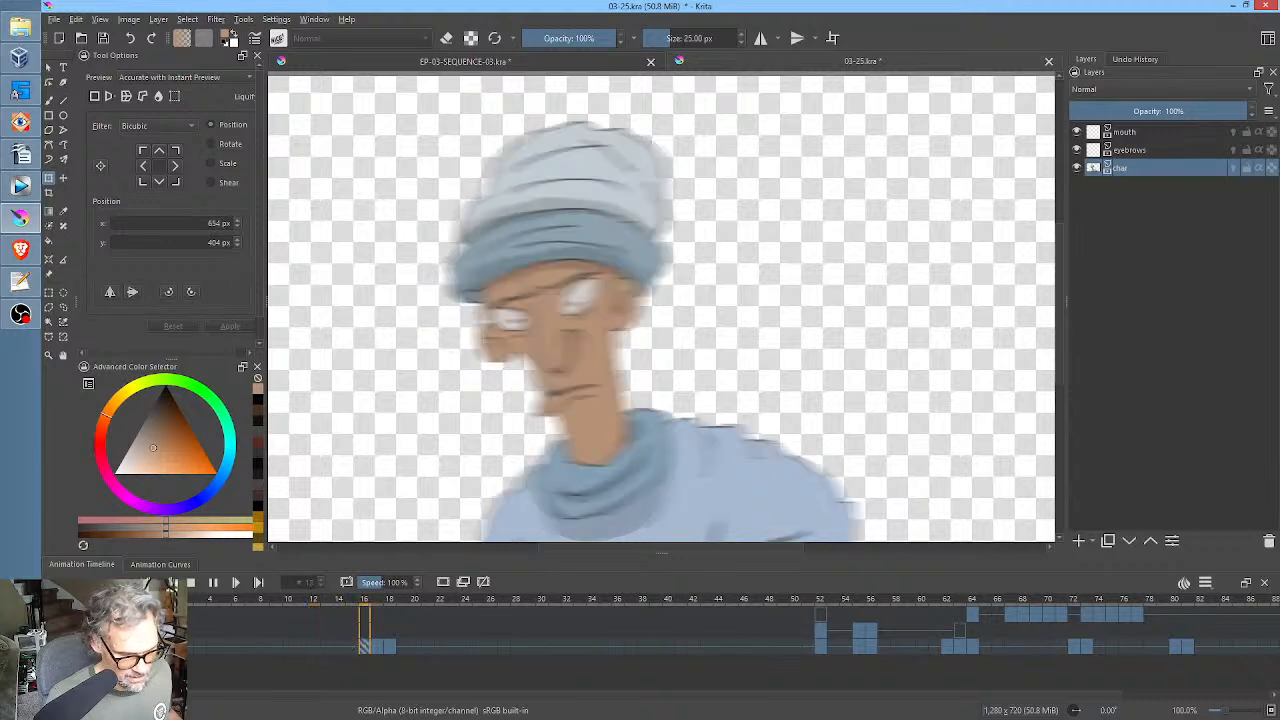
pyautogui.press('space')
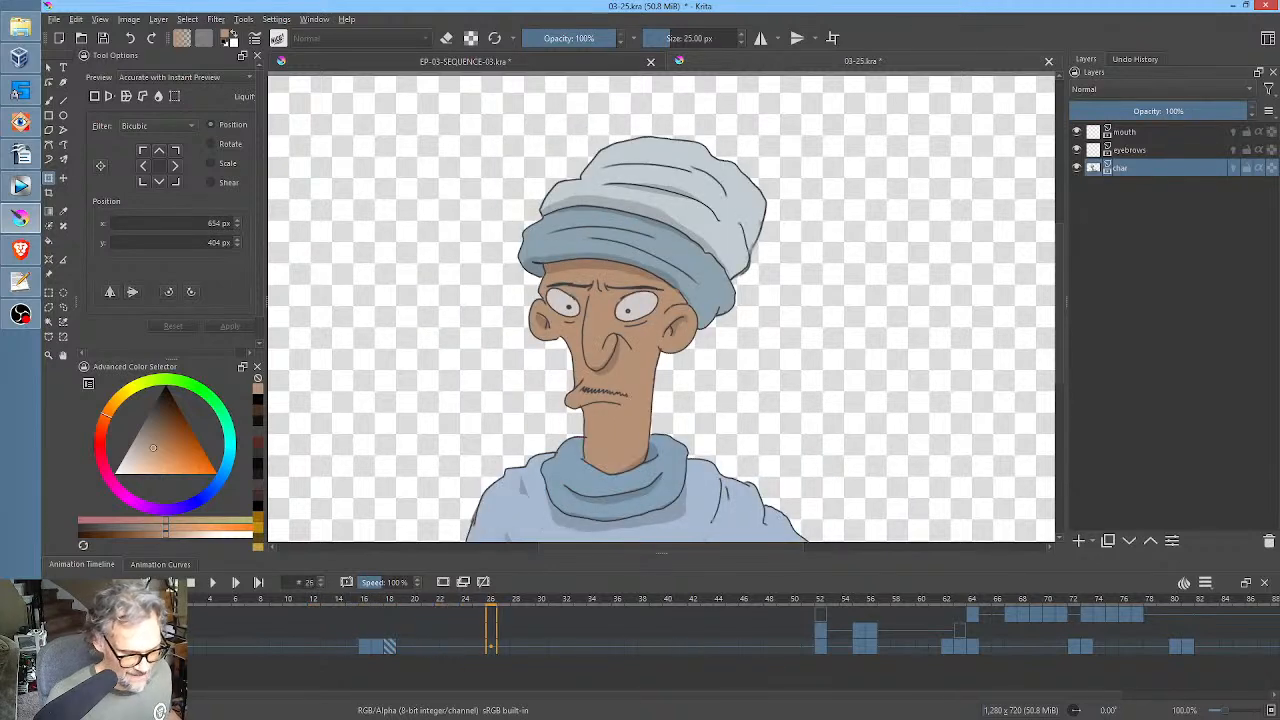
pyautogui.click(354, 648)
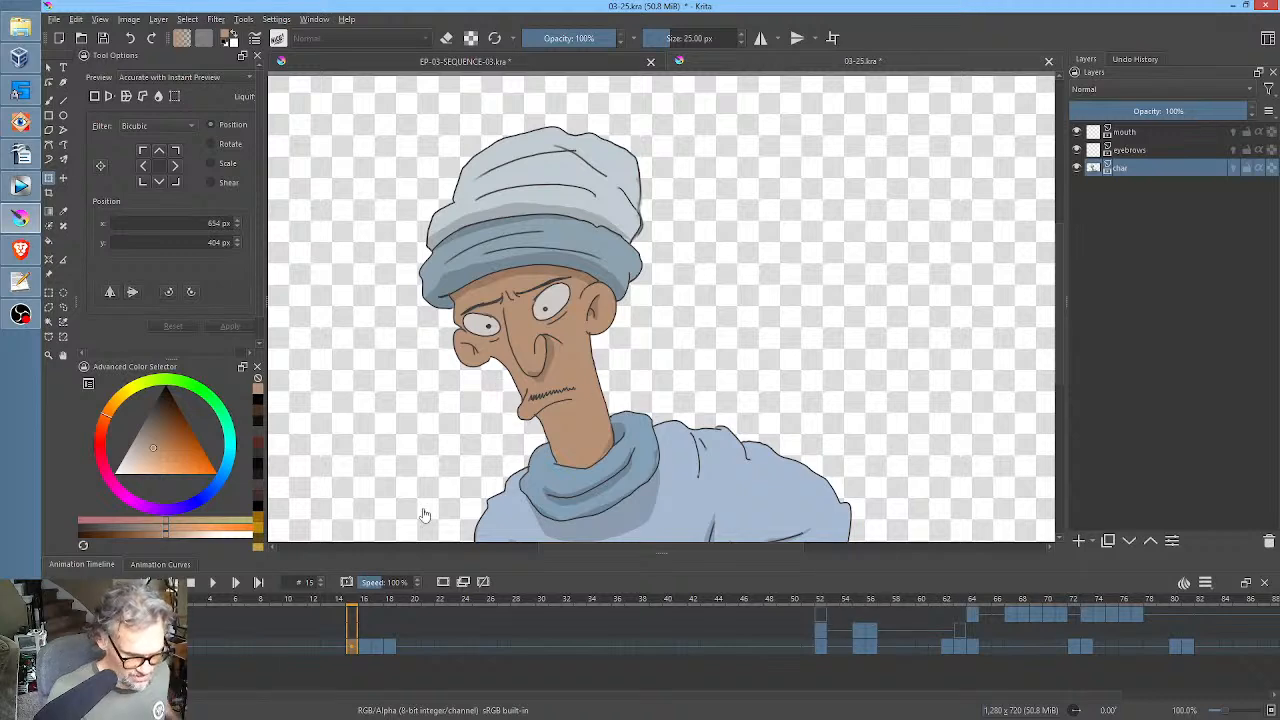
# At frame 15 of the char layer, paint over both open eyes with the brown skin colour.
pyautogui.moveTo(504, 410); pyautogui.dragTo(746, 321)
pyautogui.press('b')
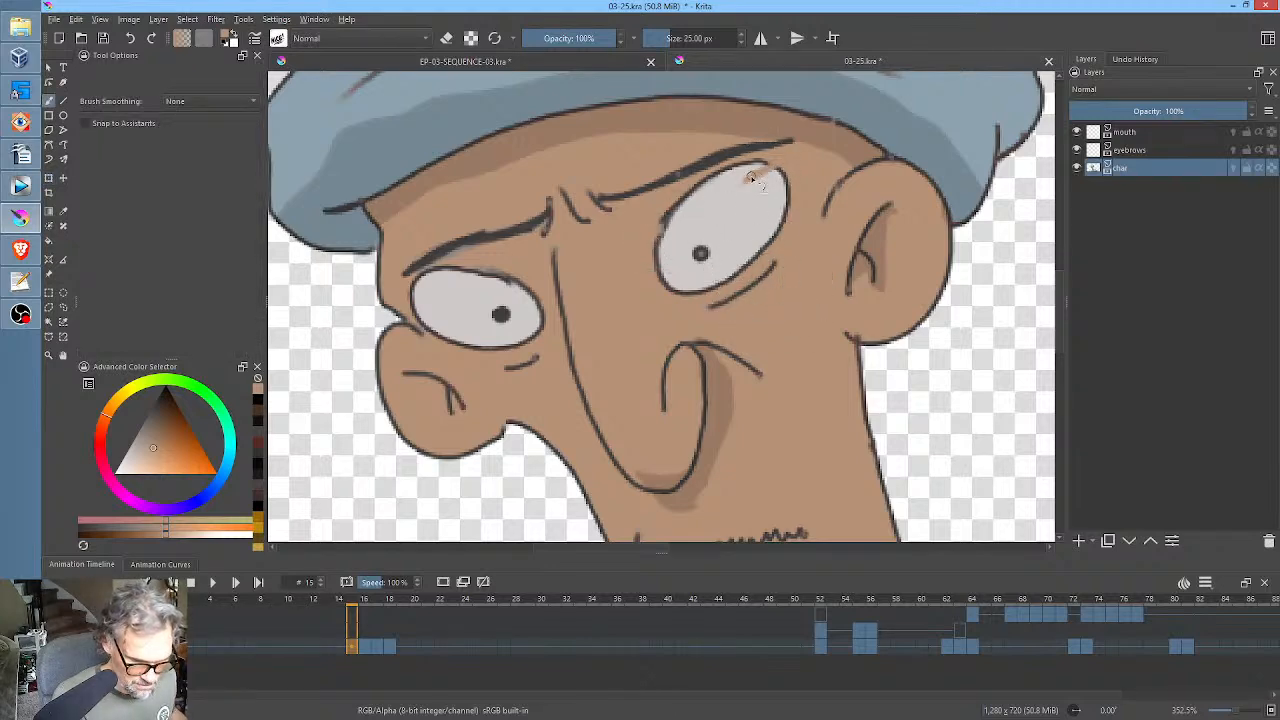
pyautogui.moveTo(755, 171)
pyautogui.mouseDown()
pyautogui.moveTo(675, 213)
pyautogui.moveTo(658, 270)
pyautogui.moveTo(688, 285)
pyautogui.moveTo(771, 230)
pyautogui.moveTo(778, 190)
pyautogui.moveTo(755, 183)
pyautogui.moveTo(778, 182)
pyautogui.moveTo(700, 251)
pyautogui.mouseUp()
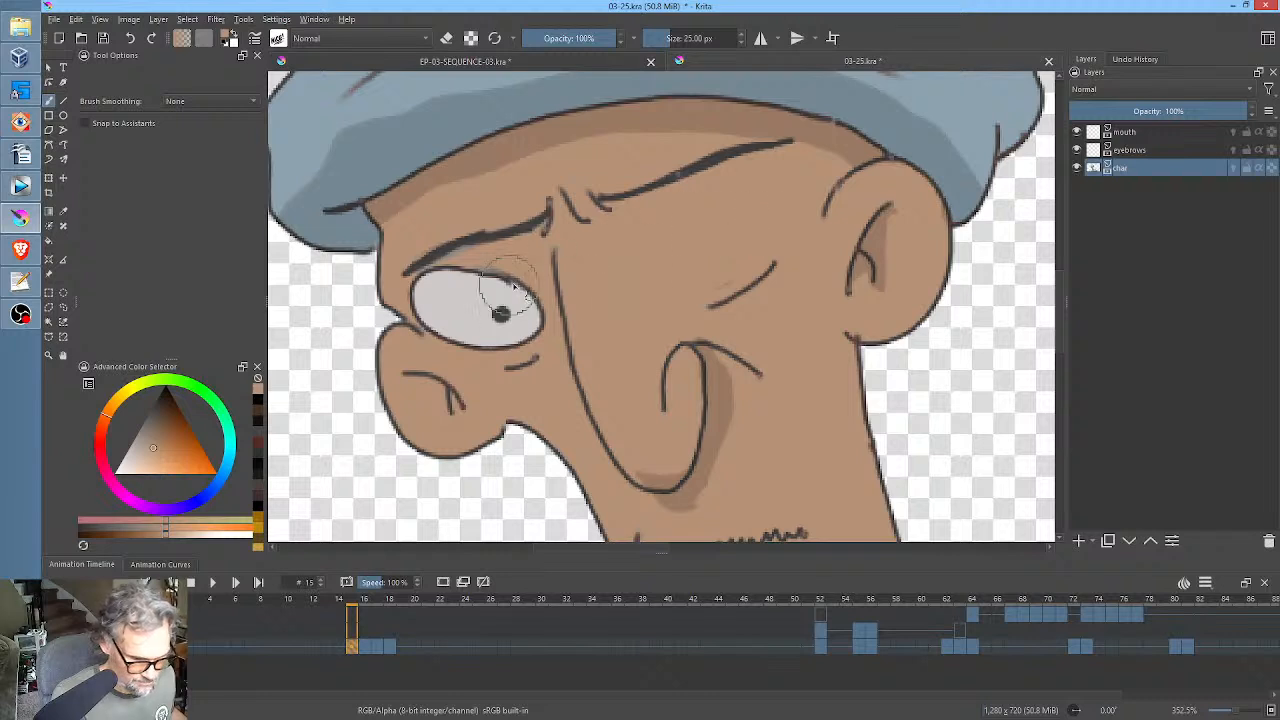
pyautogui.moveTo(423, 290)
pyautogui.mouseDown()
pyautogui.moveTo(489, 342)
pyautogui.moveTo(517, 338)
pyautogui.moveTo(532, 316)
pyautogui.moveTo(517, 285)
pyautogui.moveTo(454, 302)
pyautogui.moveTo(472, 330)
pyautogui.mouseUp()
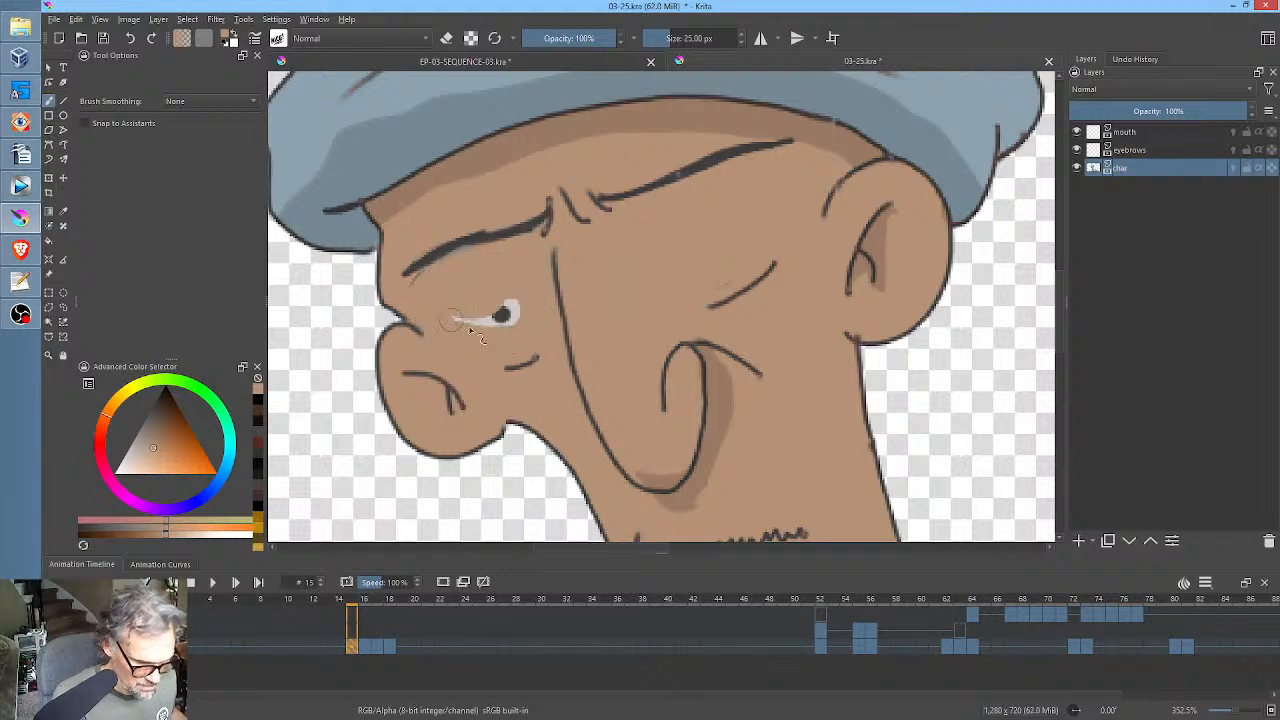
# Sample the dark line colour from the eyebrow and draw a curved closed-eyelid line for each eye at frame 15.
pyautogui.keyDown('ctrl'); pyautogui.click(548, 222); pyautogui.keyUp('ctrl')
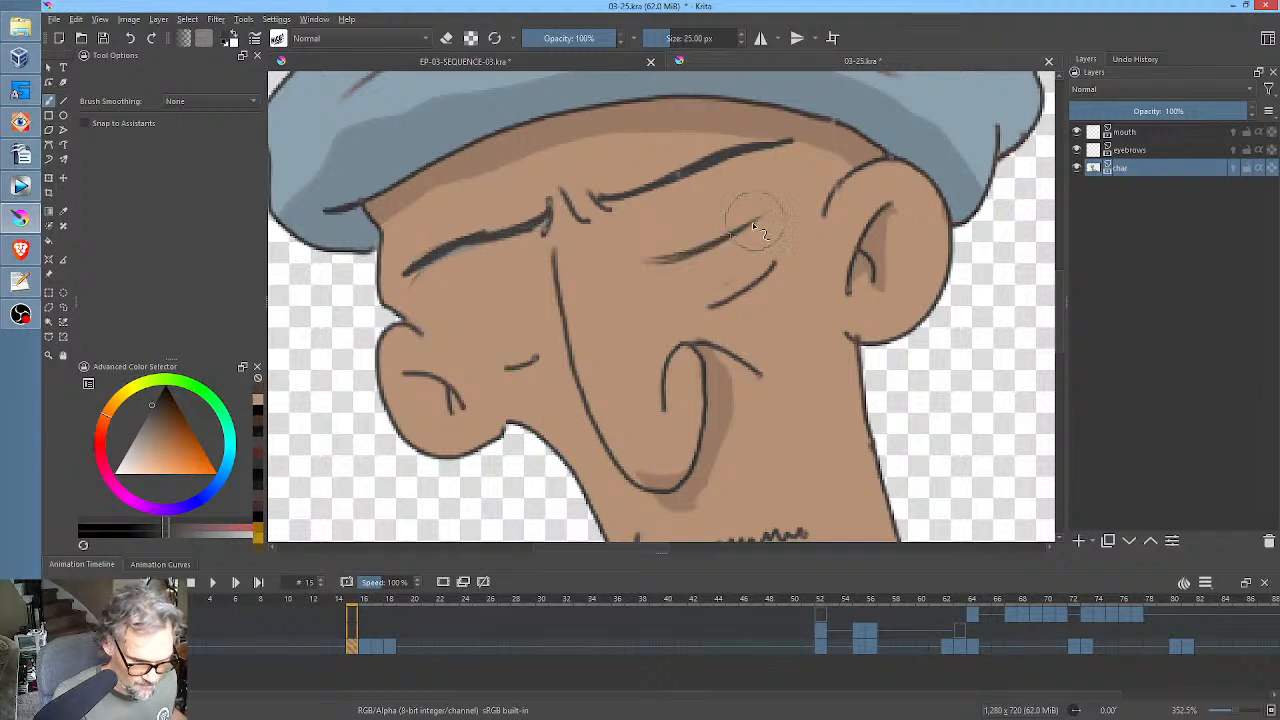
pyautogui.moveTo(690, 248); pyautogui.dragTo(793, 189)
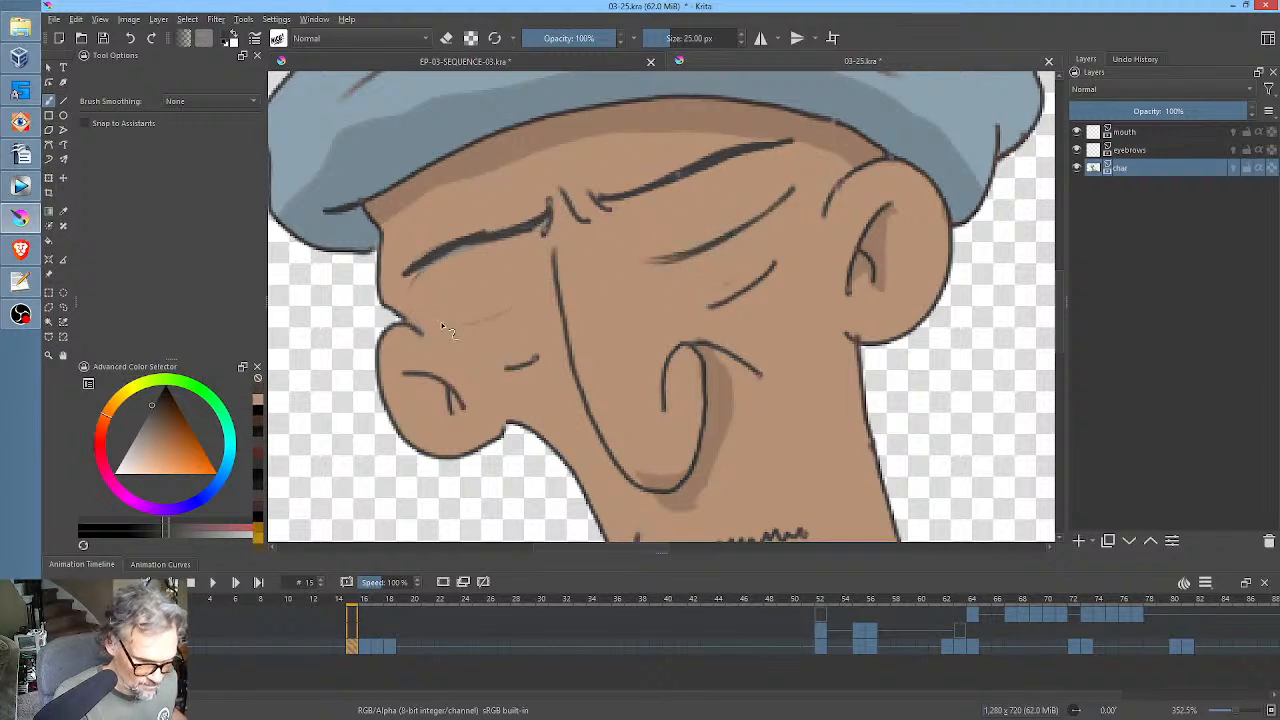
pyautogui.moveTo(444, 326); pyautogui.dragTo(536, 300)
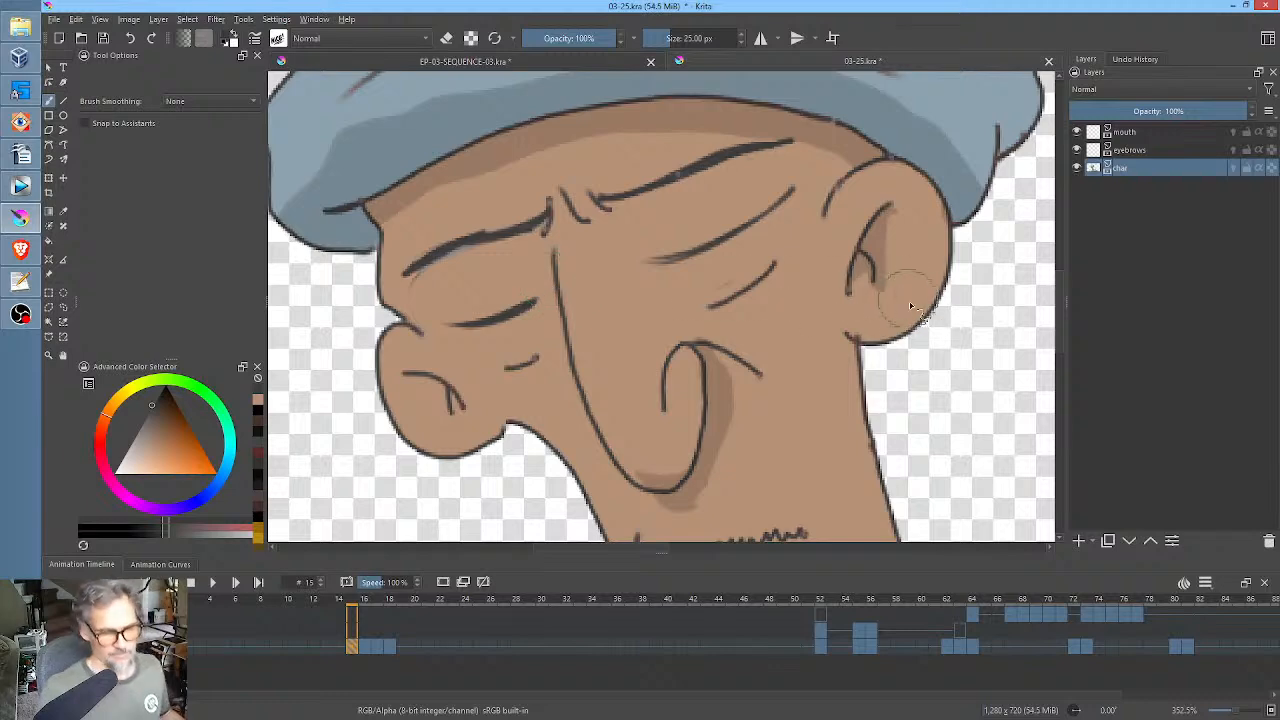
# Play the shot from frame 7 to check the closed-eye drawing before the turn, then return to frame 15.
pyautogui.scroll(-3, 898, 307)
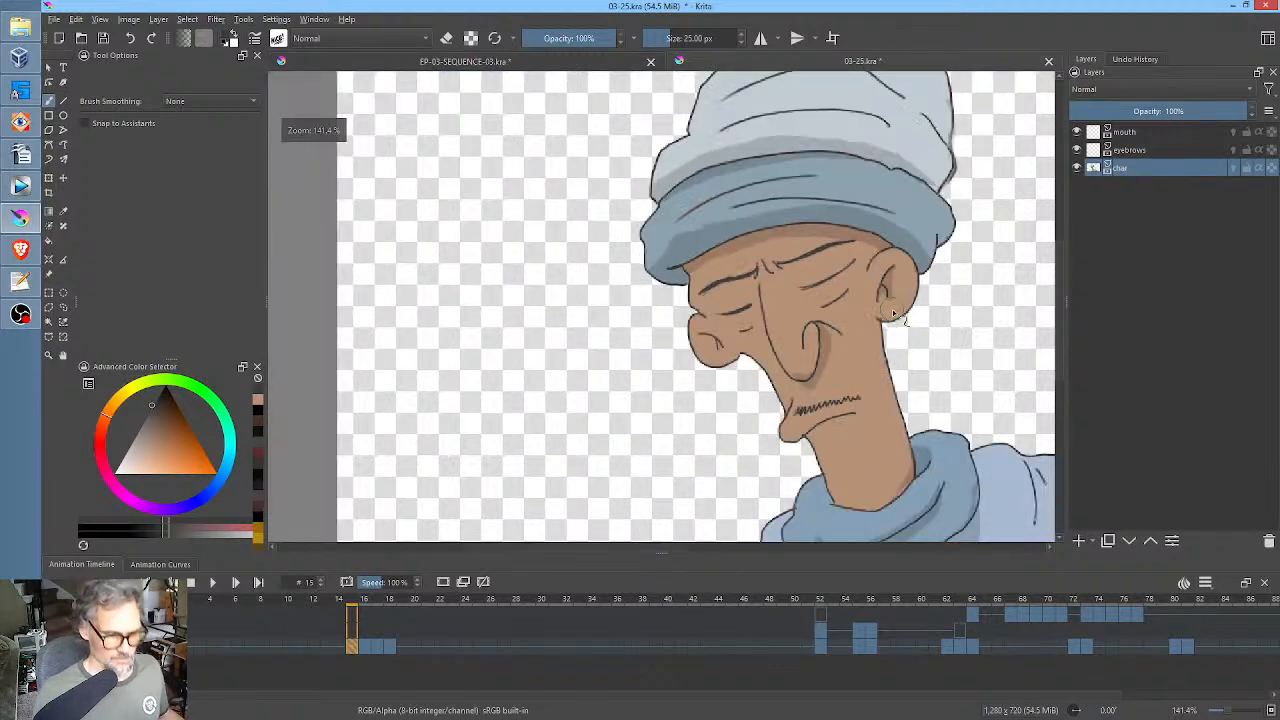
pyautogui.click(256, 645)
pyautogui.press('space')
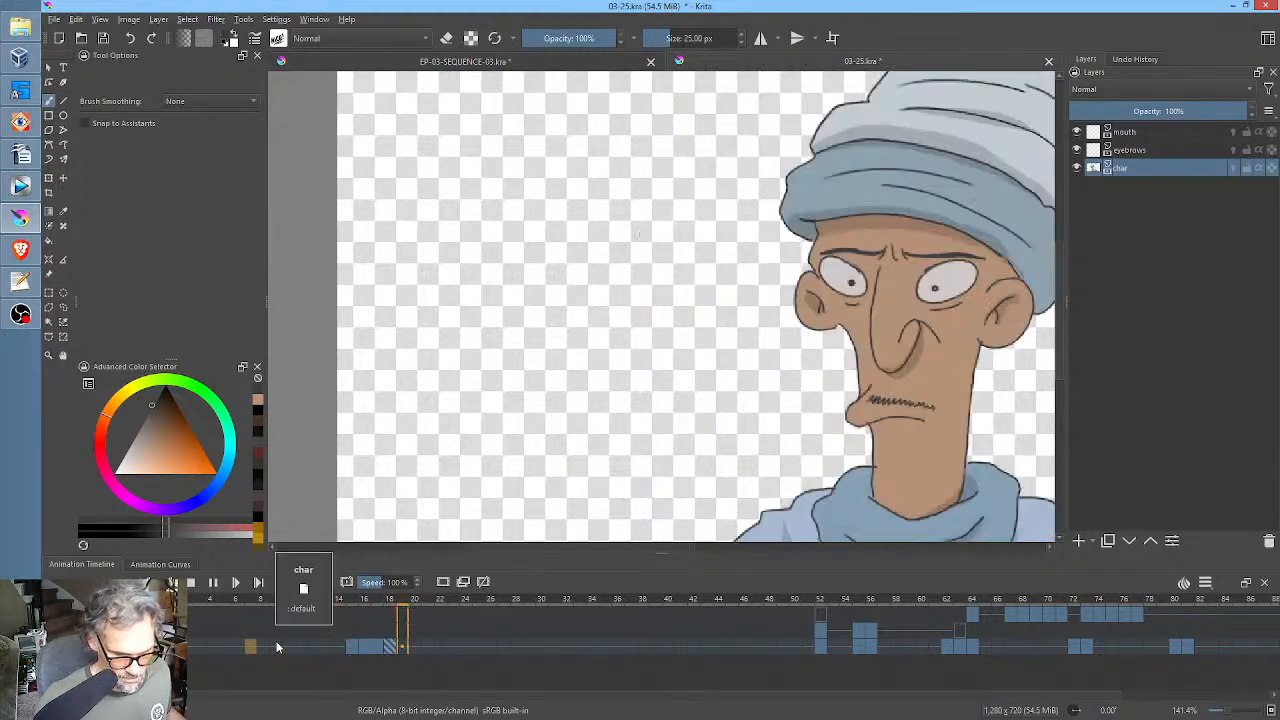
pyautogui.press('space')
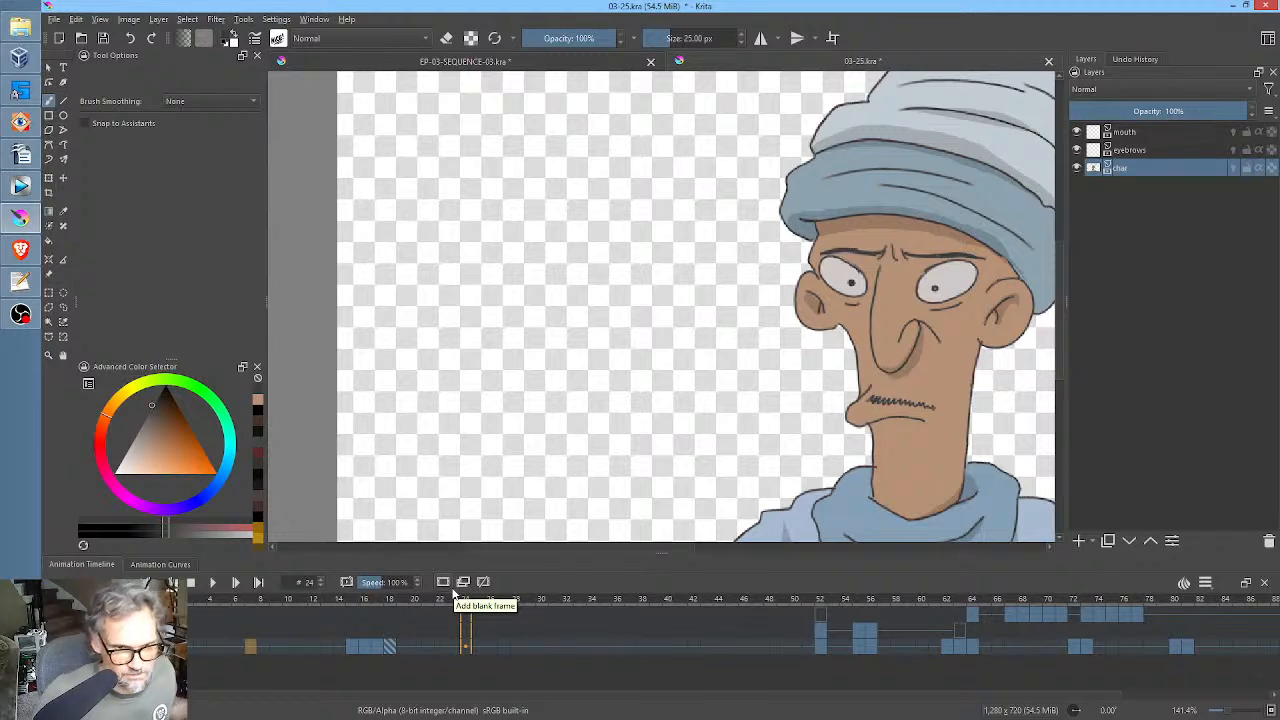
pyautogui.click(347, 647)
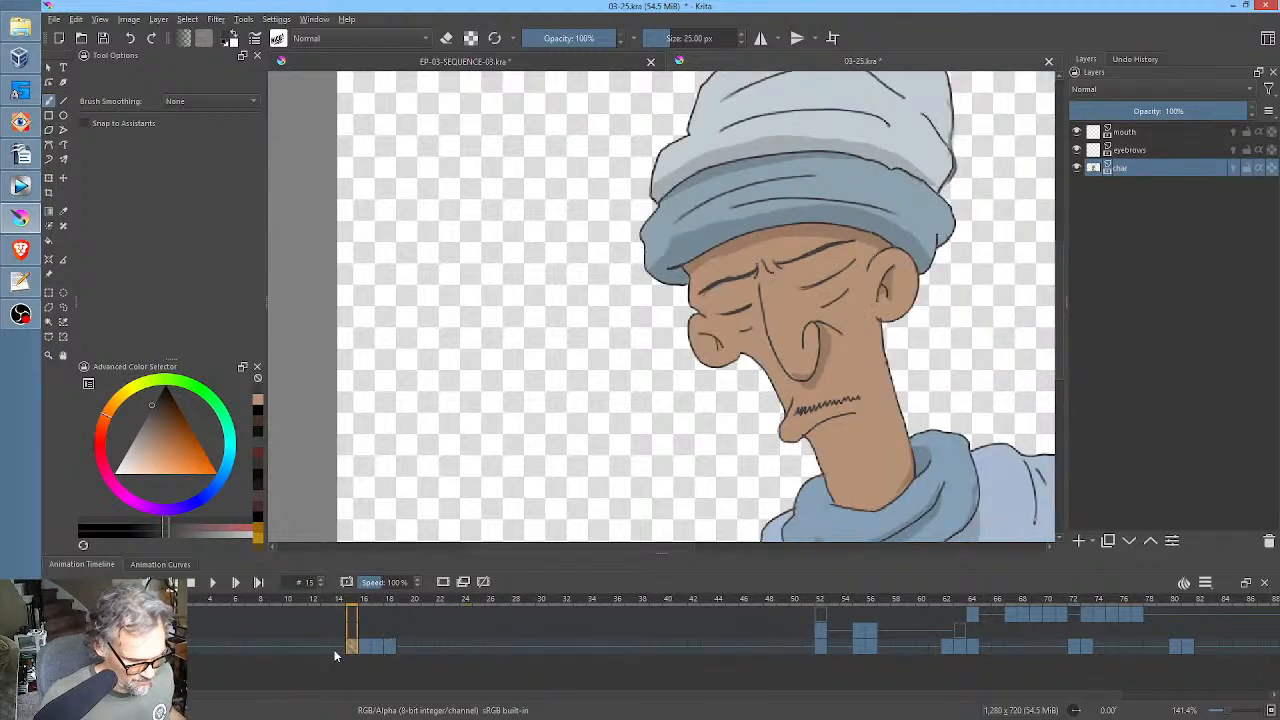
# Copy the closed-eye char keyframe from frame 15 to frames 6 and 8.
pyautogui.moveTo(352, 648); pyautogui.dragTo(233, 648)
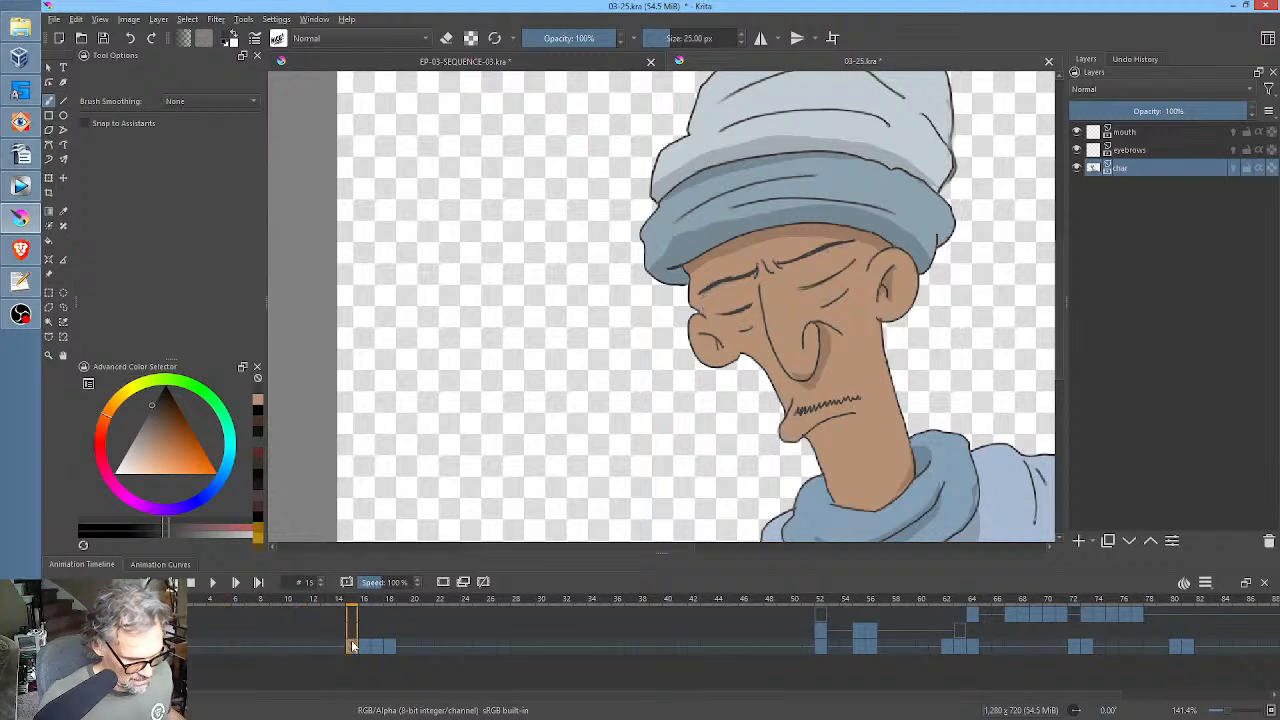
pyautogui.moveTo(352, 648); pyautogui.dragTo(239, 648)
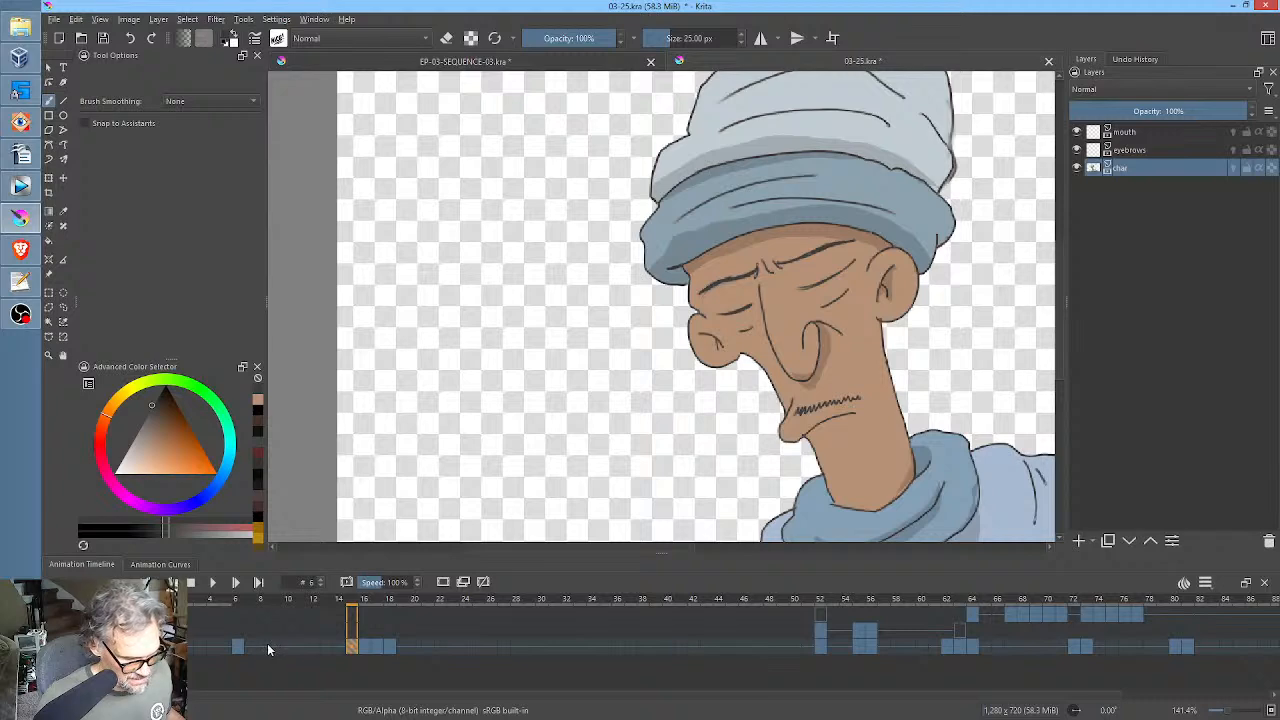
pyautogui.click(242, 646)
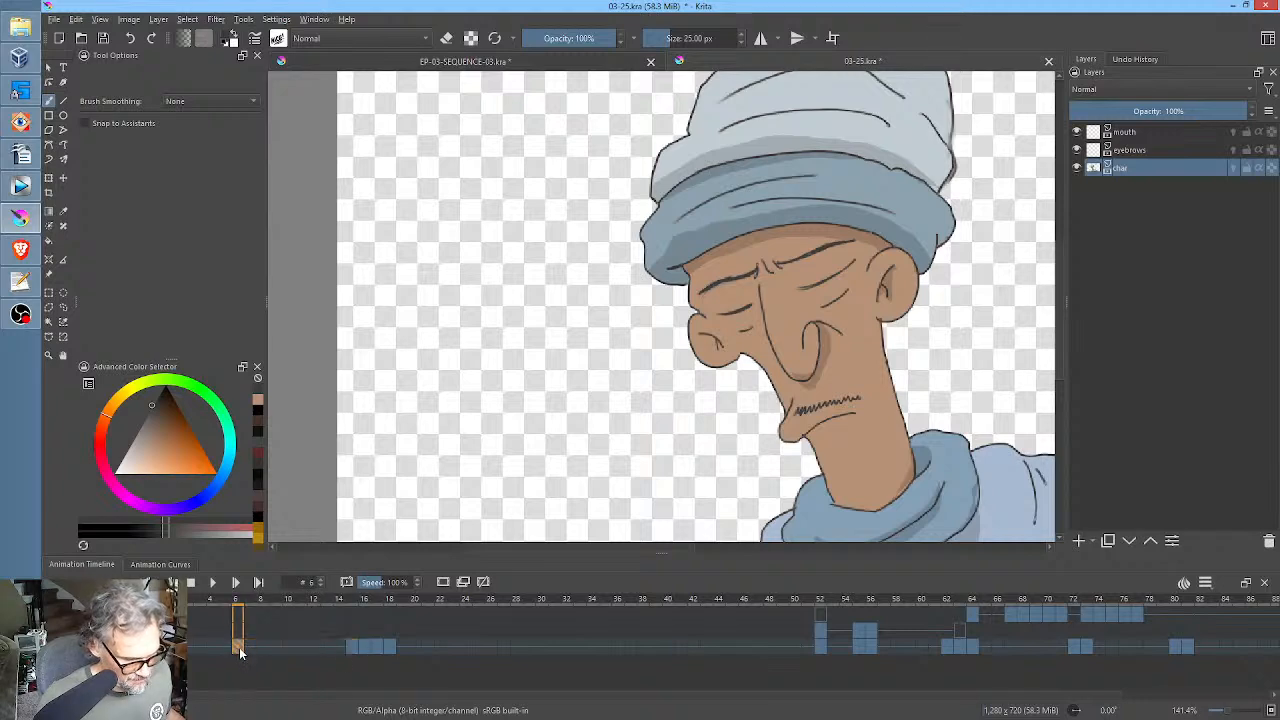
pyautogui.moveTo(256, 659); pyautogui.dragTo(260, 660)
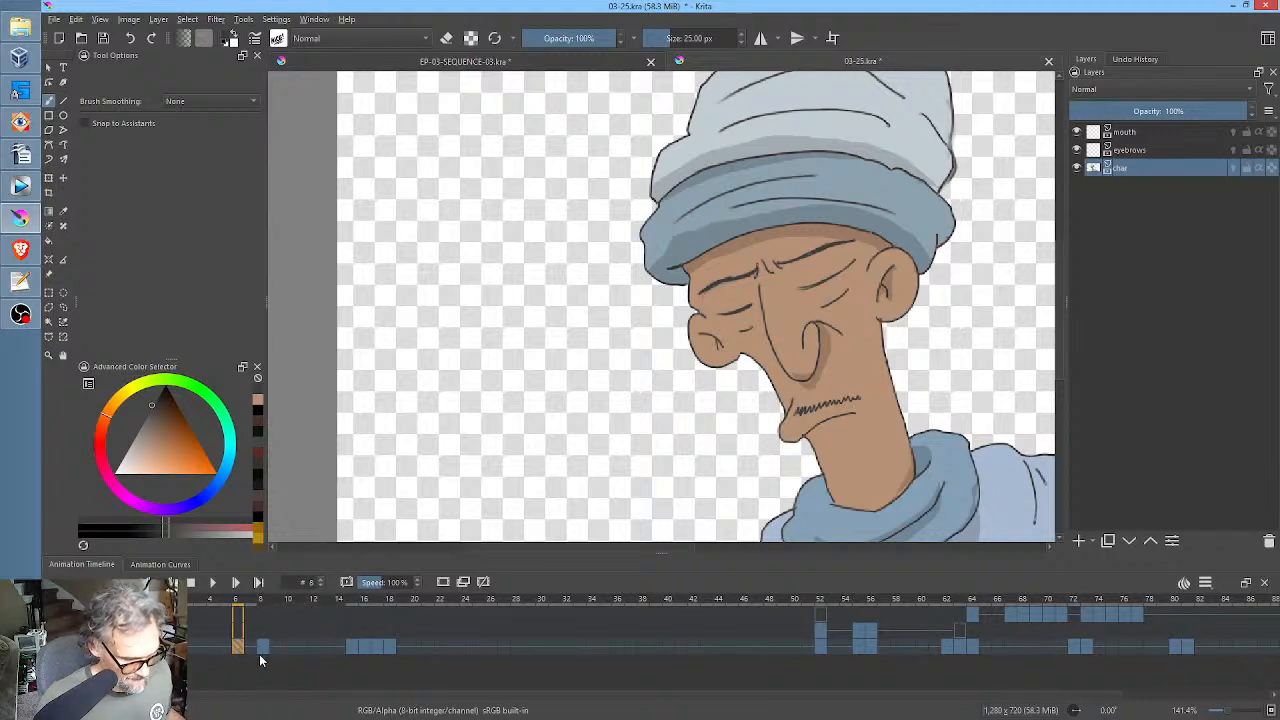
# Copy the open-eyed char keyframe from frame 0 to frames 7 and 9 to complete a double blink.
pyautogui.click(162, 646)
pyautogui.click(162, 646)
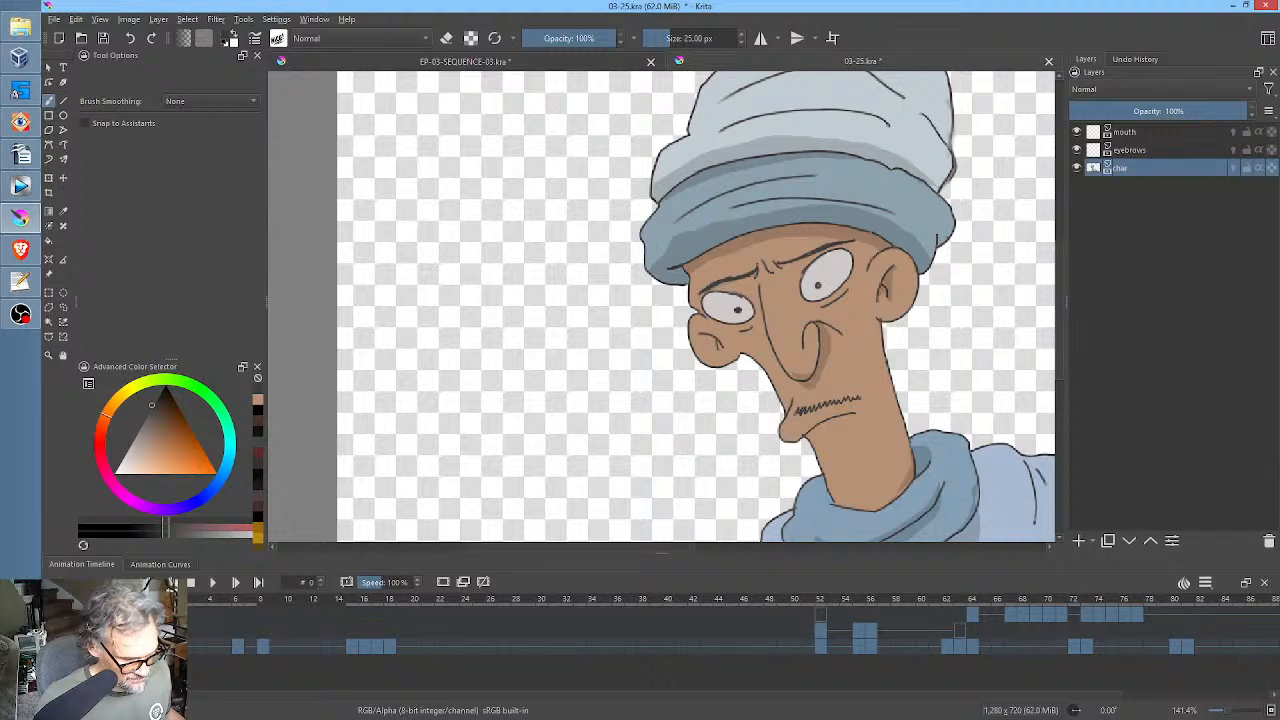
pyautogui.moveTo(239, 669); pyautogui.dragTo(251, 652)
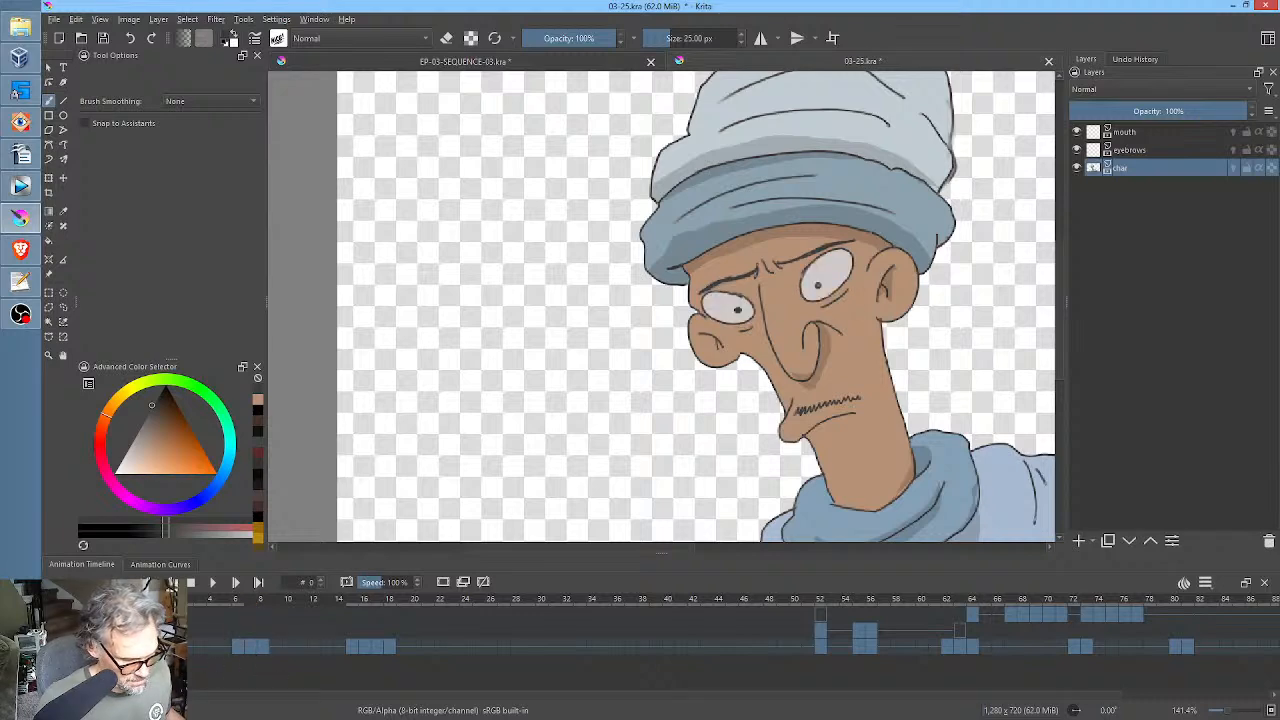
pyautogui.moveTo(234, 667); pyautogui.dragTo(277, 659)
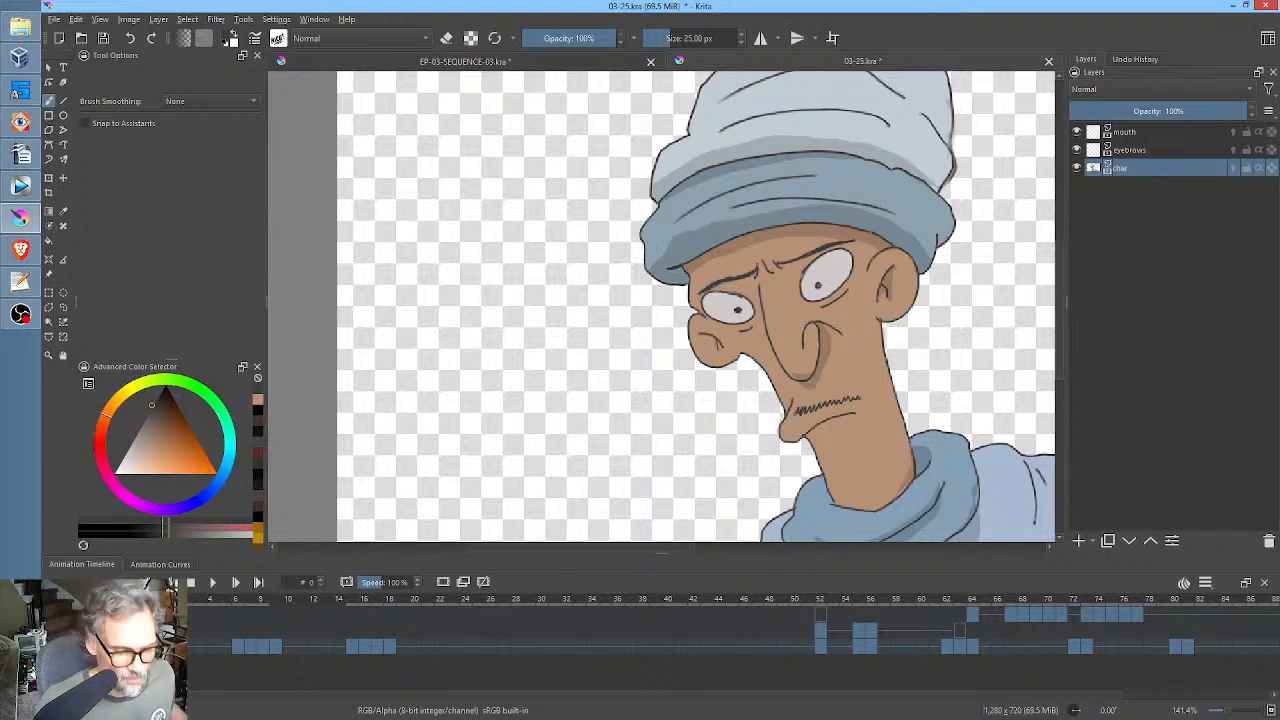
# Review the blinks and the turn in playback from frame 0, and save 03-25.kra.
pyautogui.click(162, 646)
pyautogui.press('space')
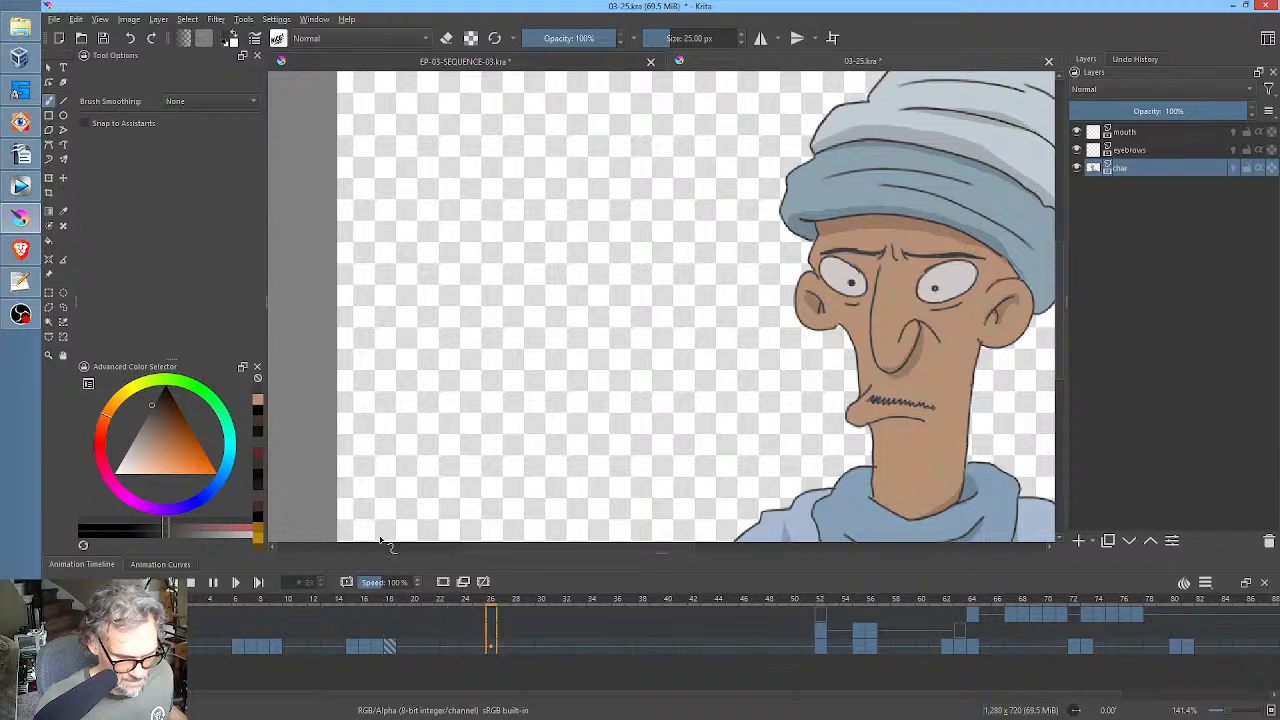
pyautogui.press('space')
pyautogui.scroll(-3, 745, 425)
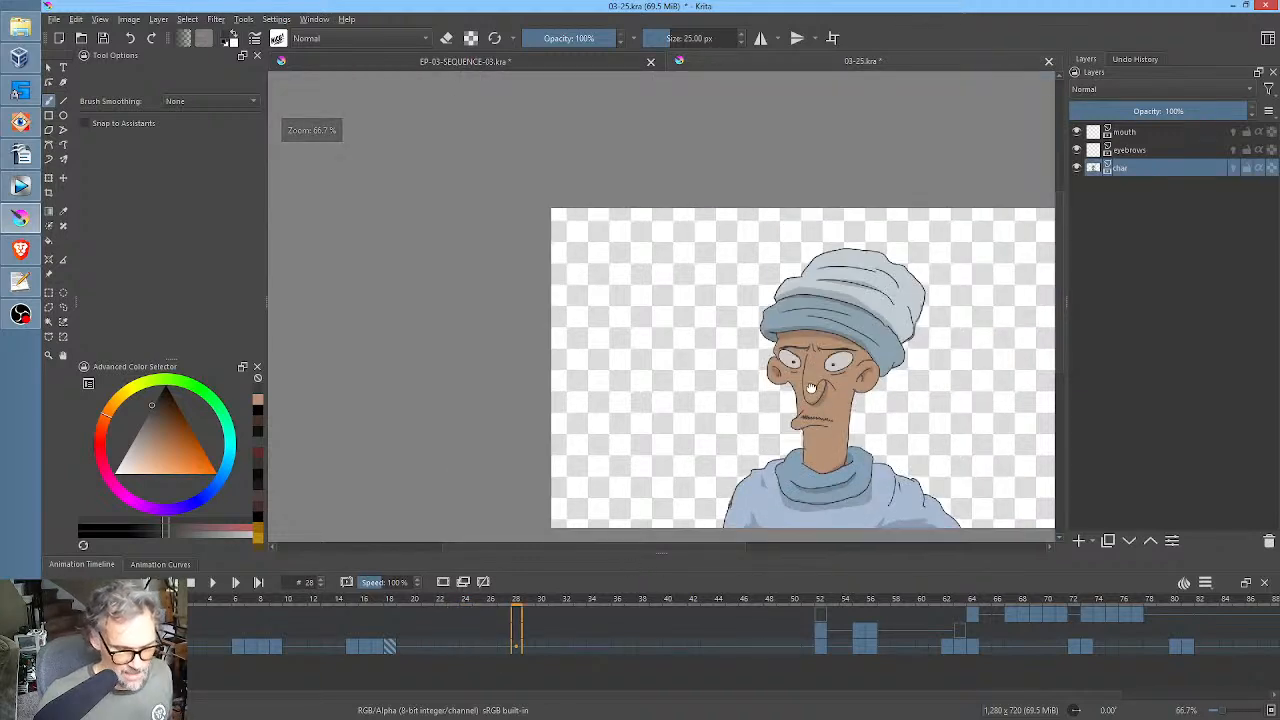
pyautogui.hotkey('ctrl', 's')
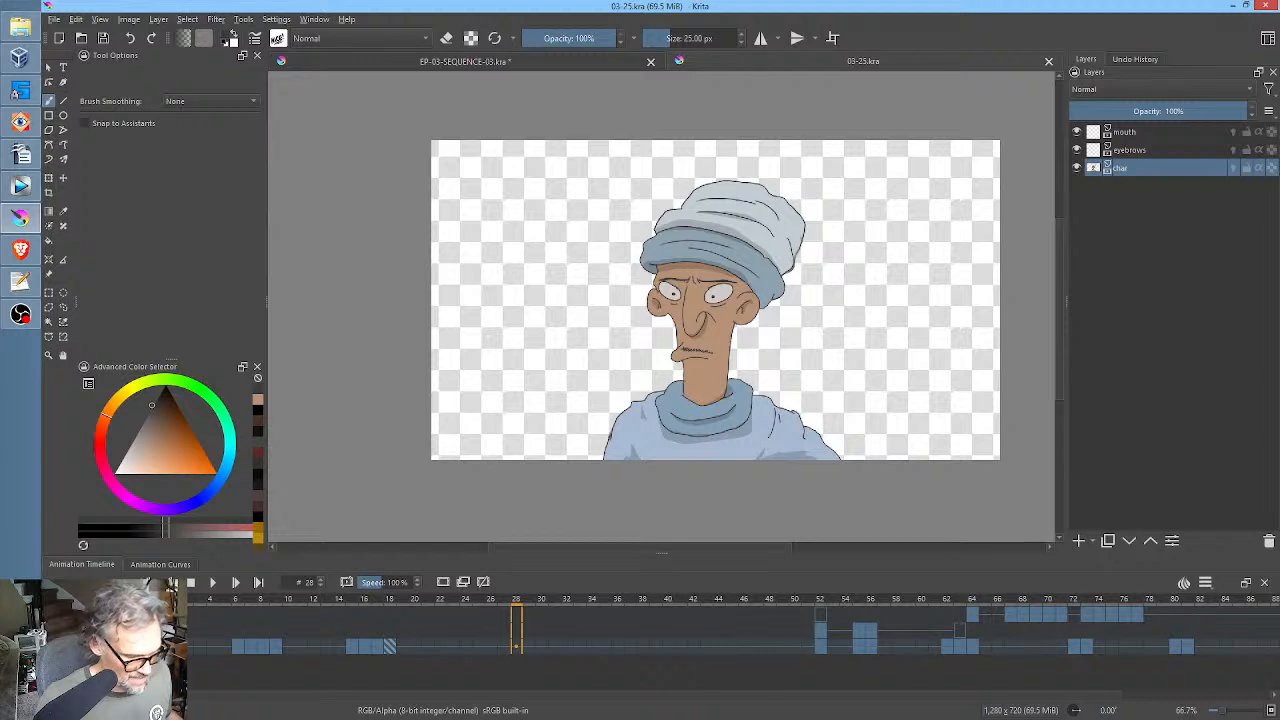
pyautogui.press('space')
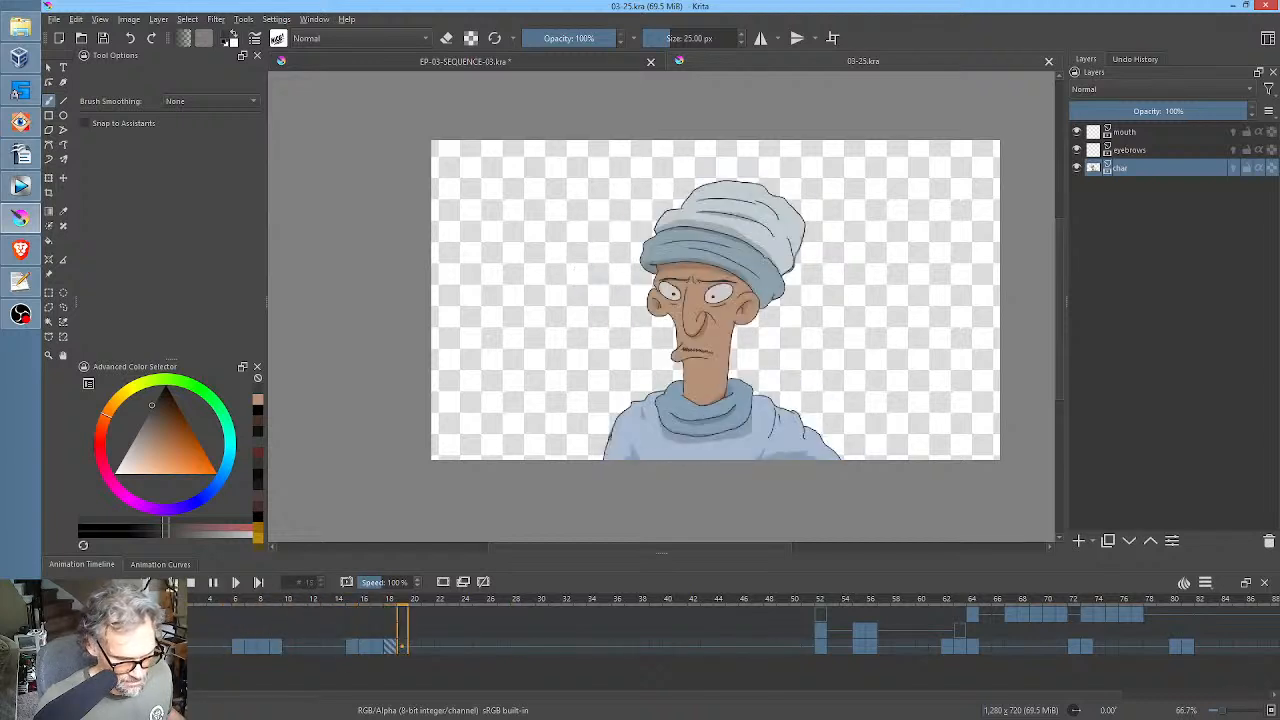
pyautogui.press('space')
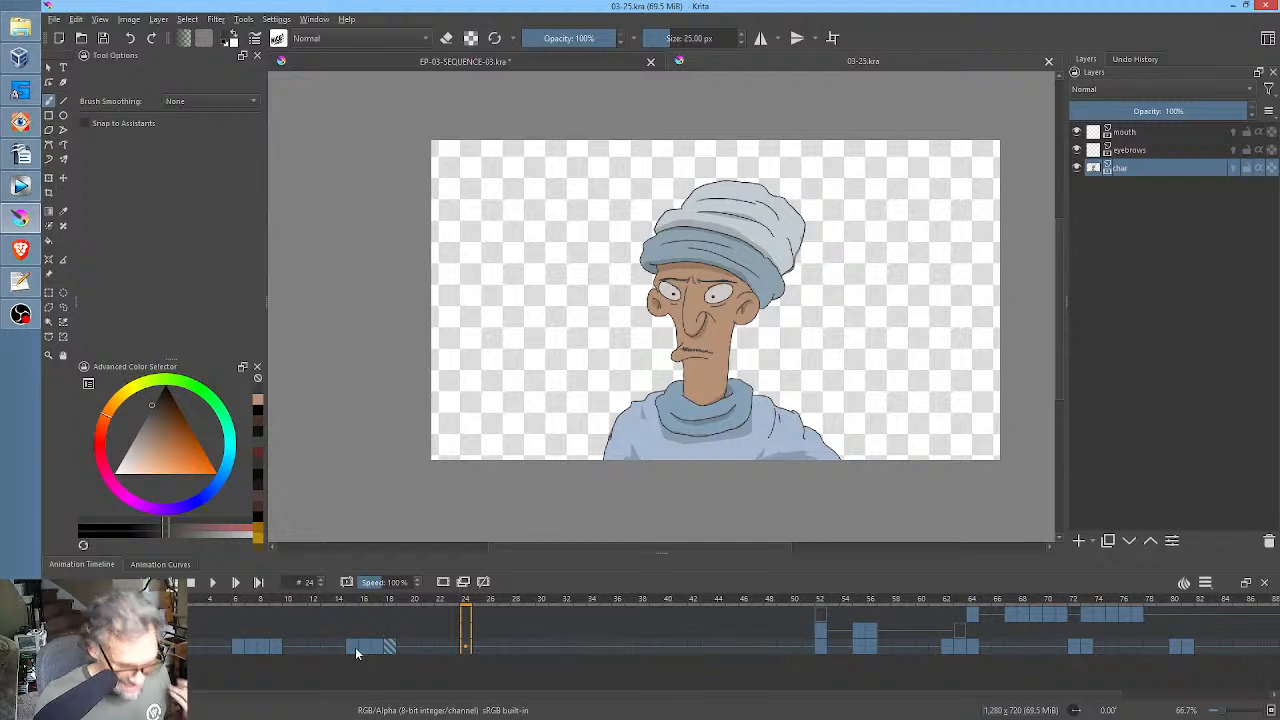
# Use the Liquify transform to push the lower body of the blurred char in-between at frame 16 slightly upward.
pyautogui.click(354, 648)
pyautogui.click(366, 648)
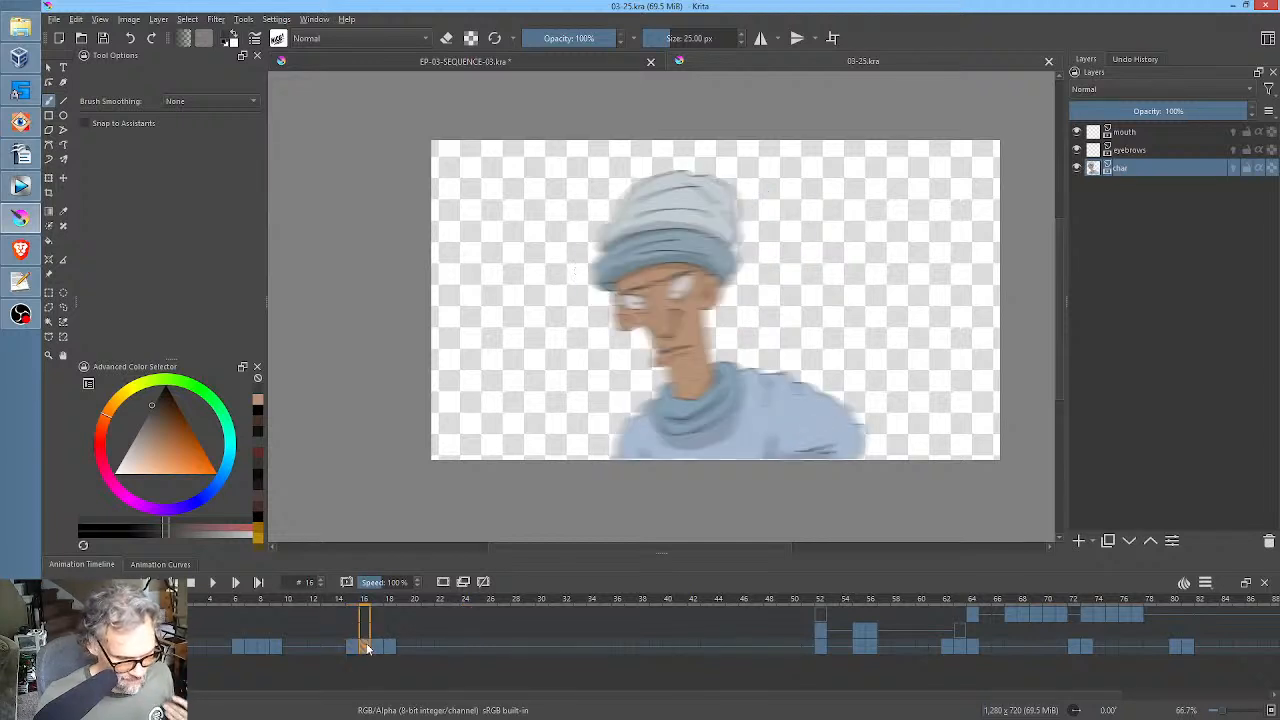
pyautogui.hotkey('ctrl', 't')
pyautogui.rightClick(761, 456)
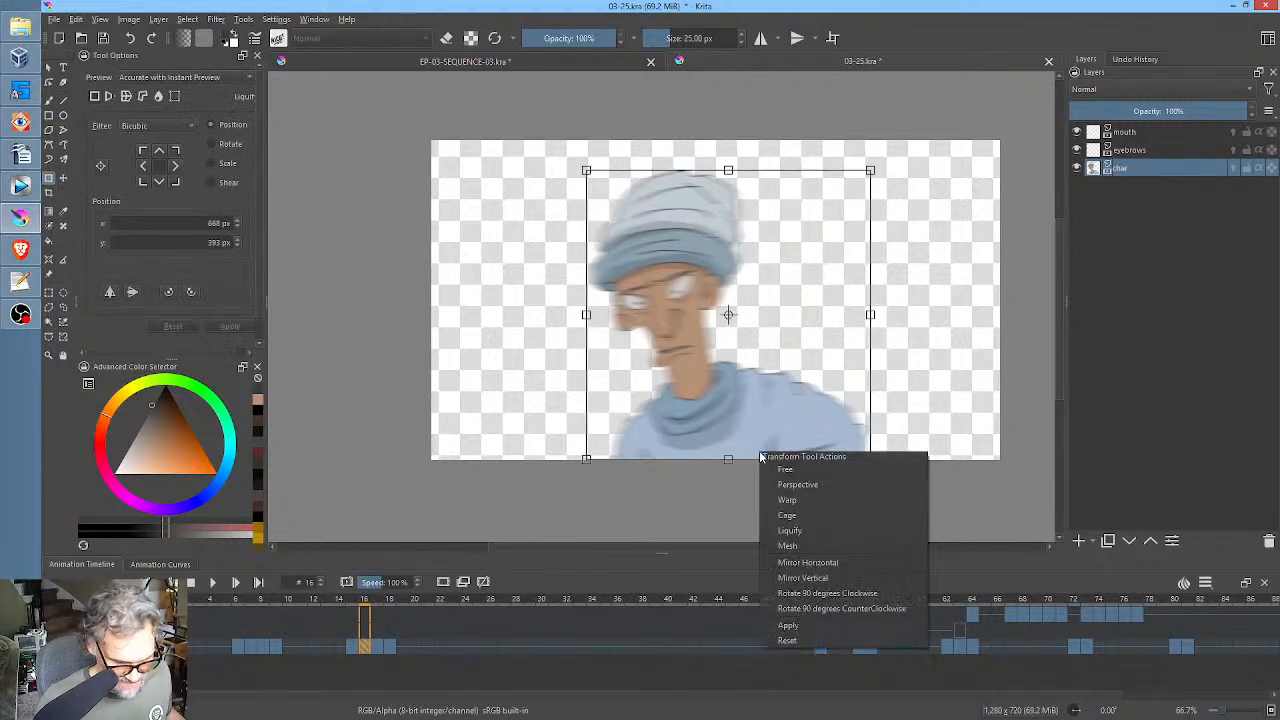
pyautogui.click(789, 530)
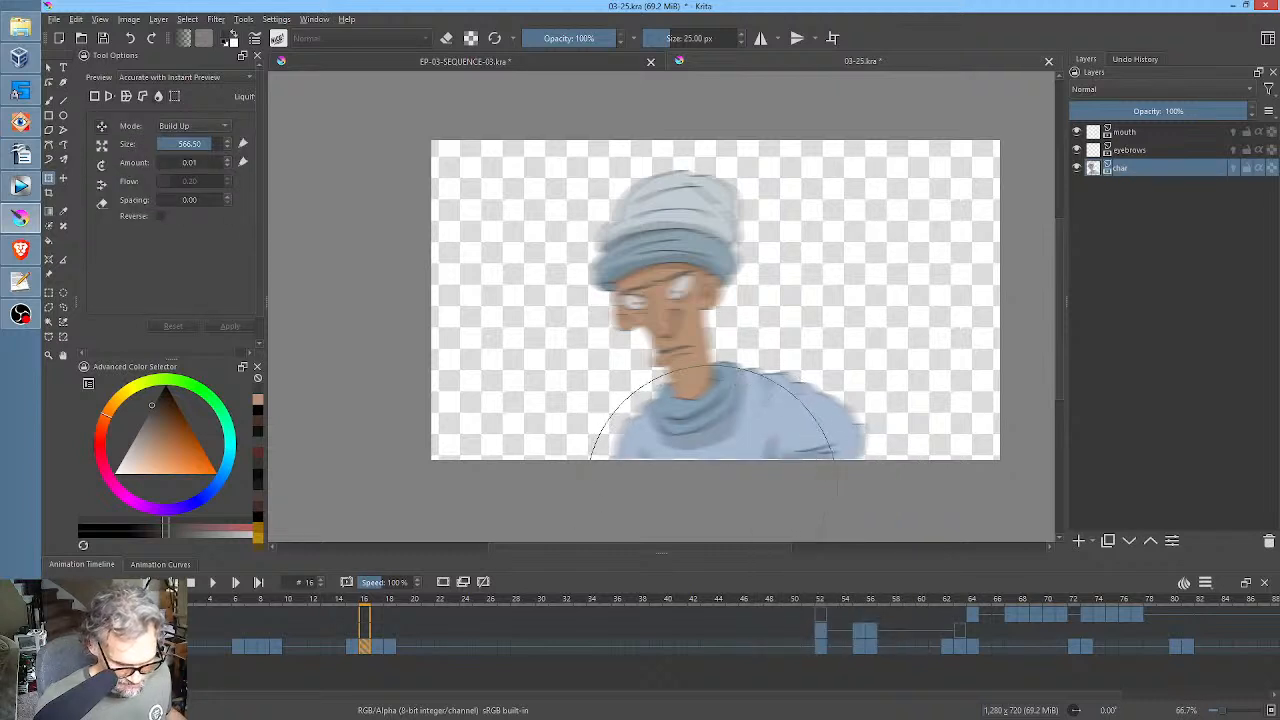
pyautogui.moveTo(711, 457)
pyautogui.mouseDown()
pyautogui.moveTo(687, 359)
pyautogui.moveTo(708, 420)
pyautogui.mouseUp()
pyautogui.moveTo(645, 393)
pyautogui.mouseDown()
pyautogui.moveTo(660, 426)
pyautogui.moveTo(658, 411)
pyautogui.mouseUp()
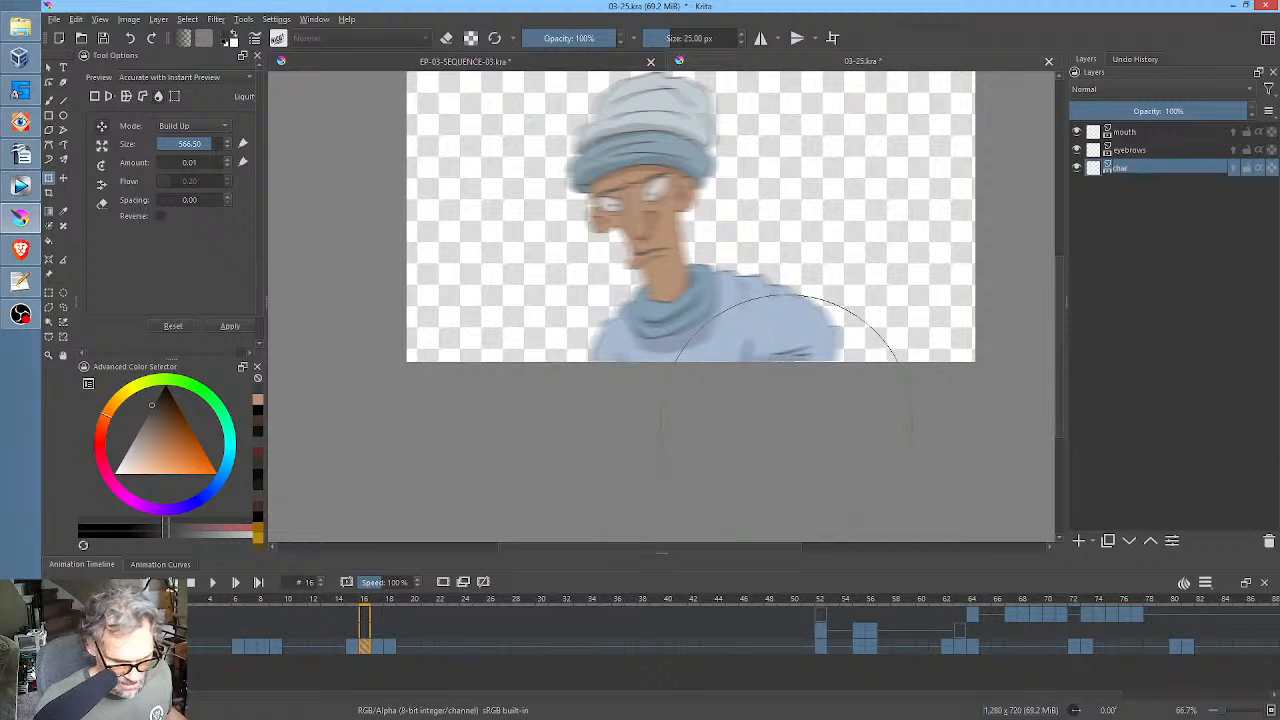
# Step through char frames 17 and 18, then play the shot from frame 0 to check the adjusted turn.
pyautogui.click(378, 646)
pyautogui.click(391, 646)
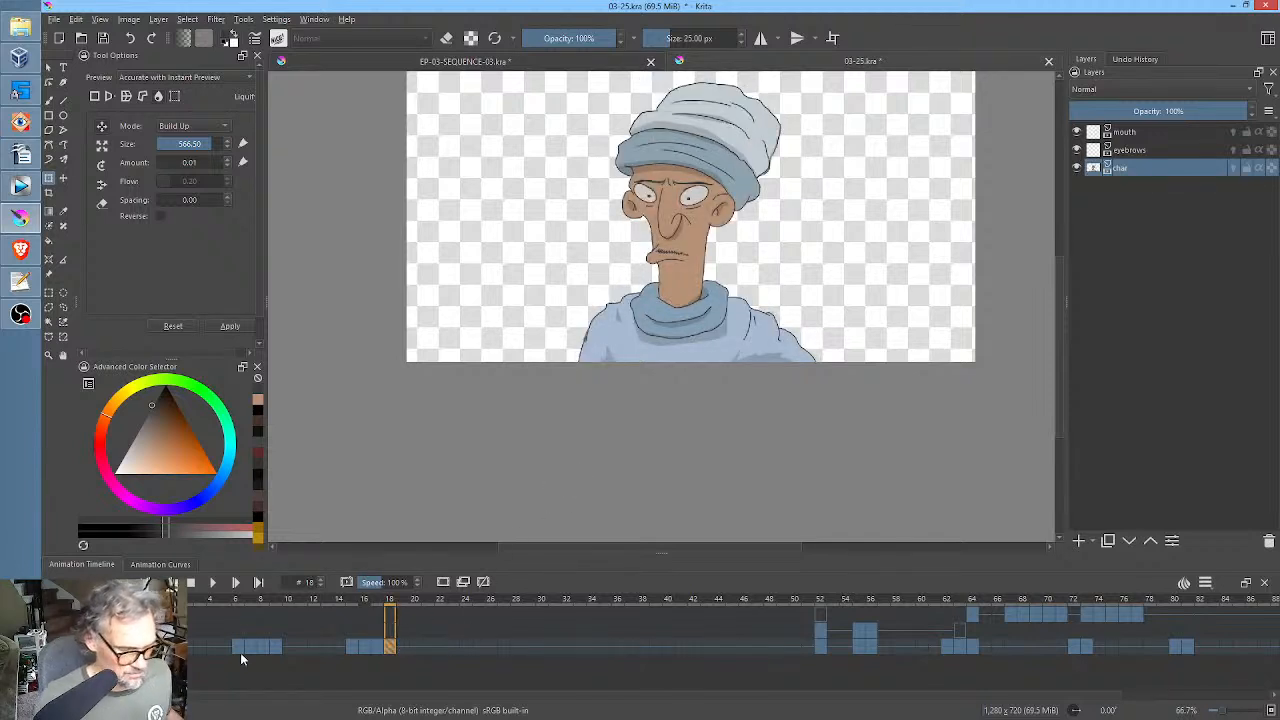
pyautogui.click(162, 648)
pyautogui.press('space')
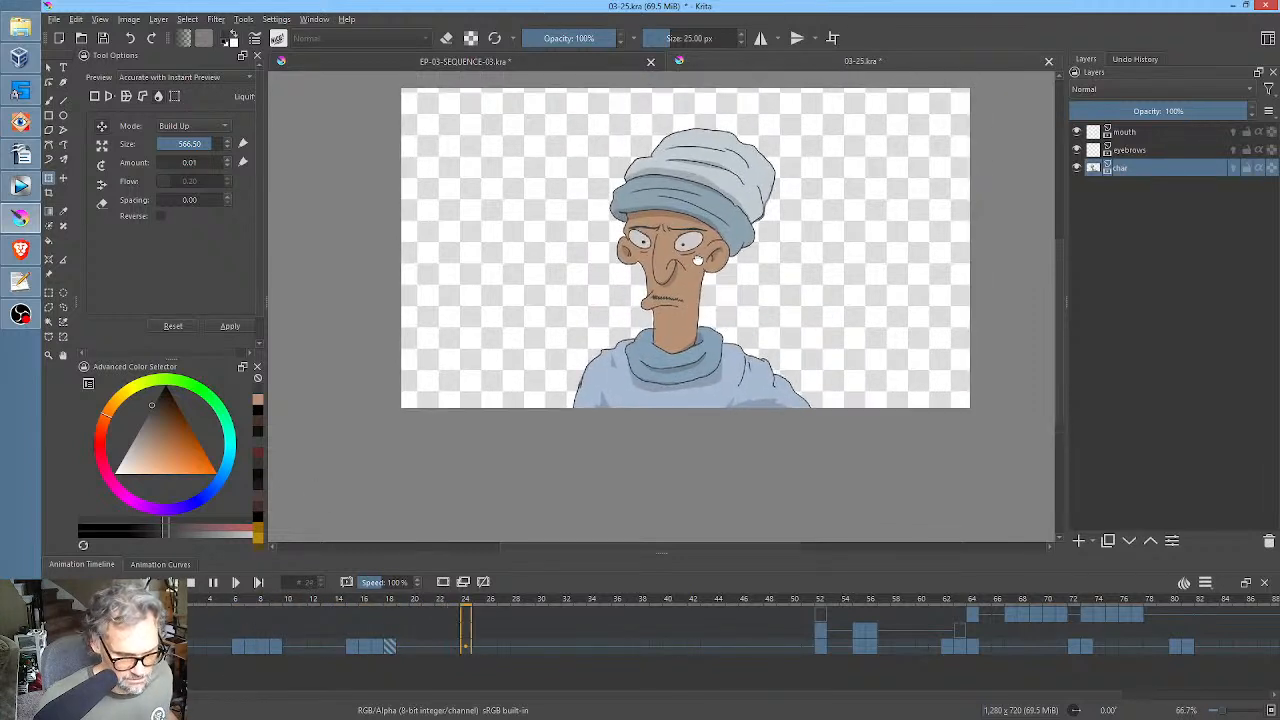
# Play the shot from frame 14 at 100% zoom to review the turn and the held pose after it.
pyautogui.press('1')
pyautogui.press('space')
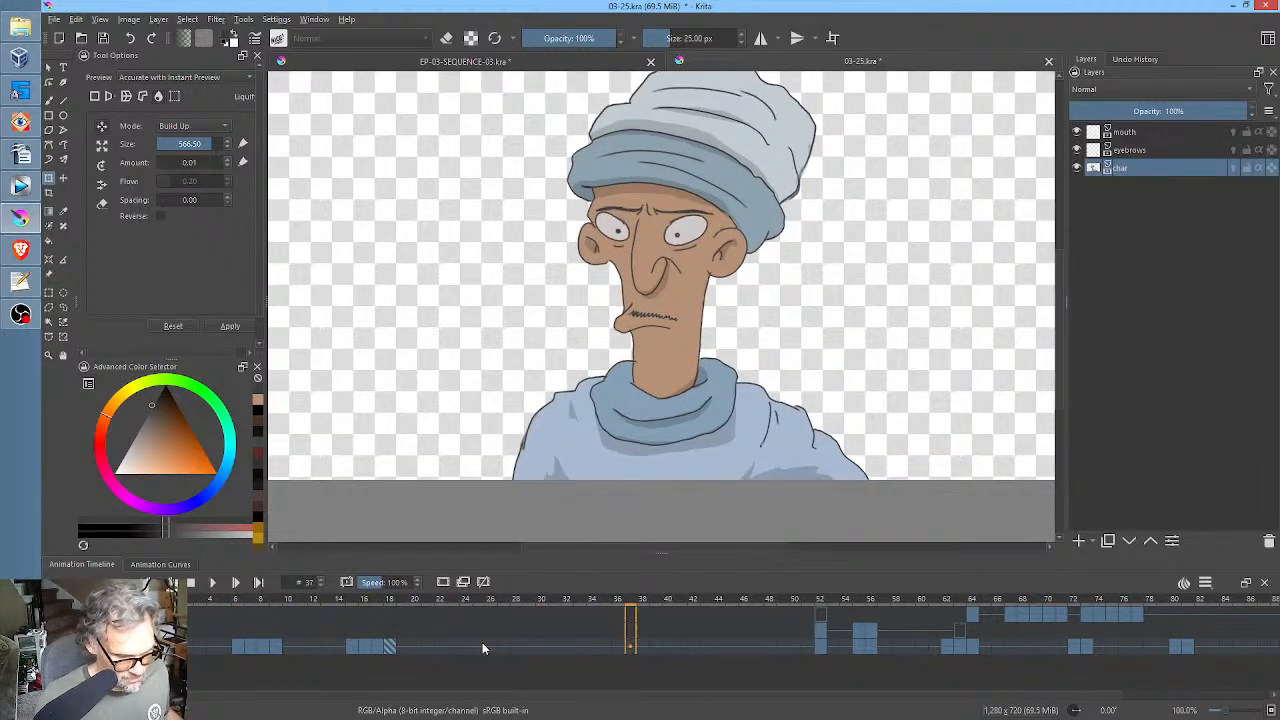
pyautogui.click(504, 646)
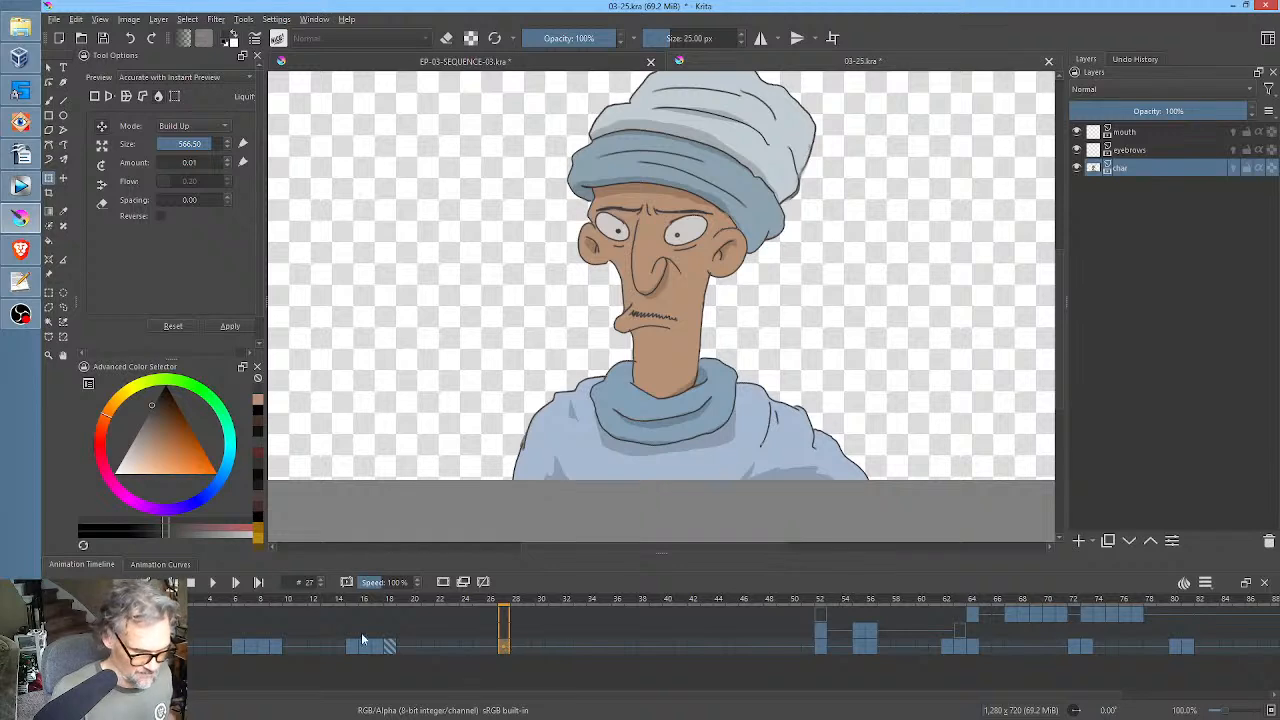
pyautogui.click(338, 647)
pyautogui.press('space')
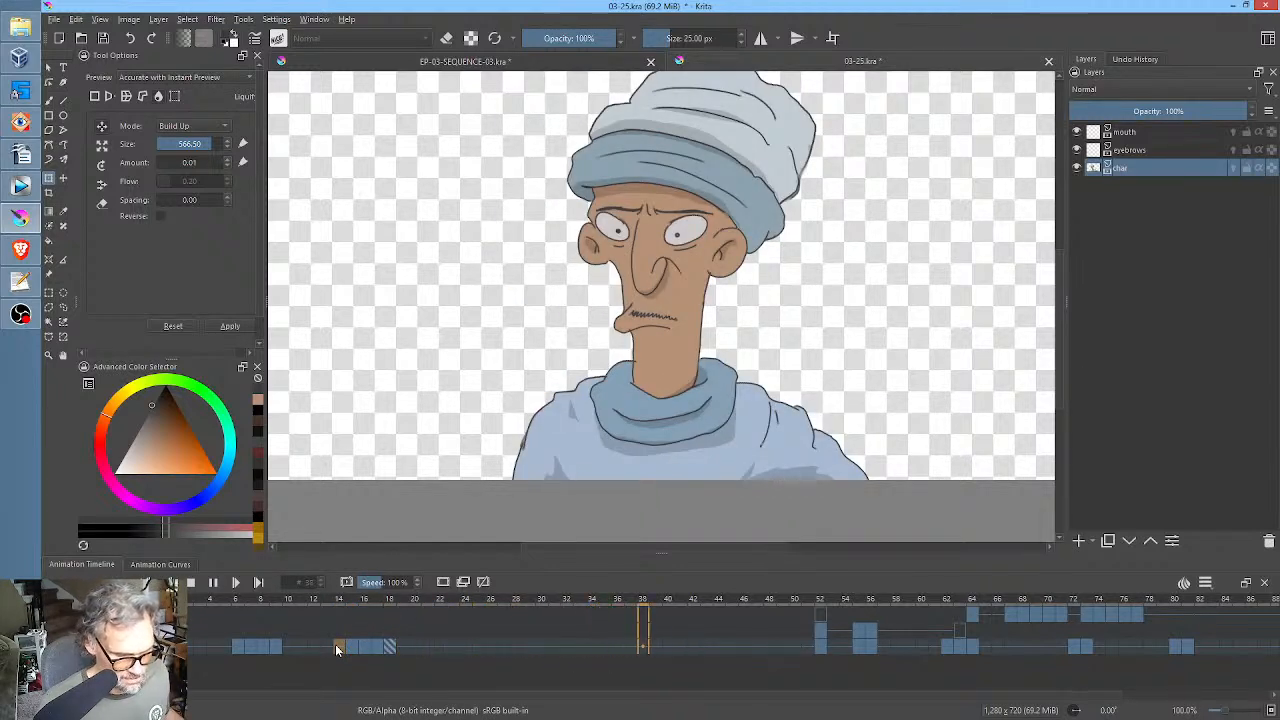
pyautogui.press('space')
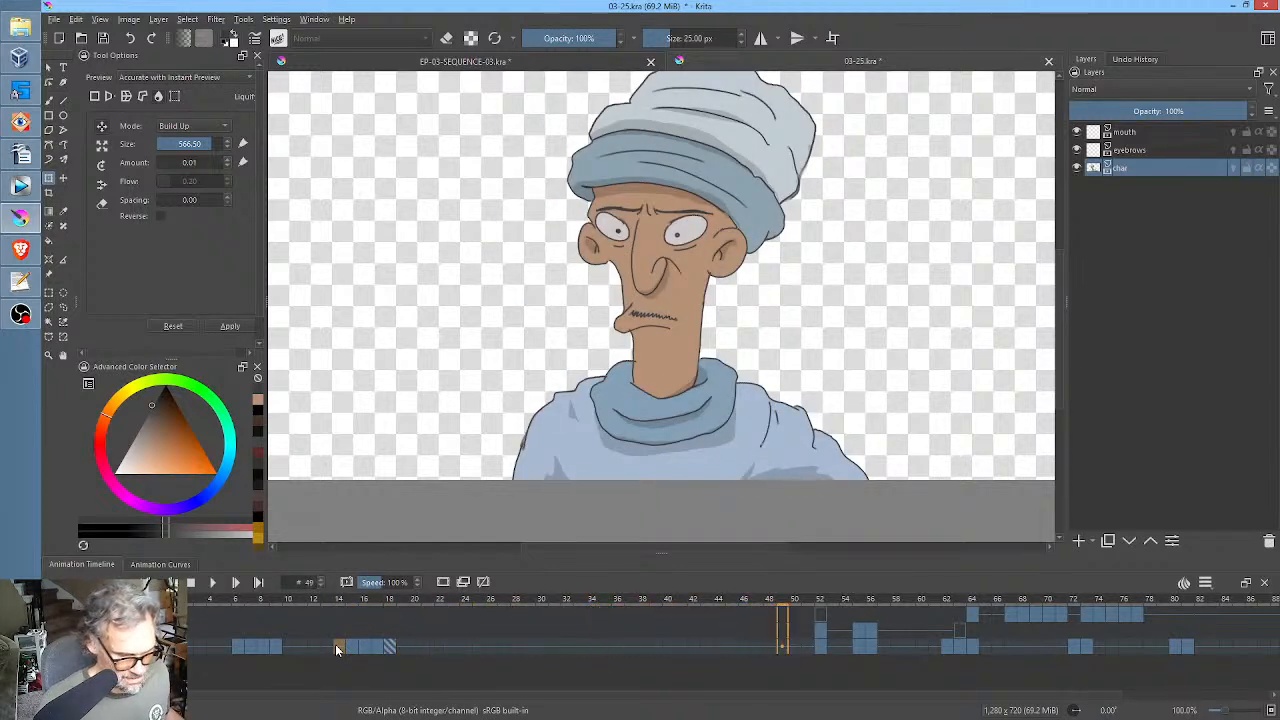
# Duplicate the held char drawing into a keyframe at frame 24 and try a slight Liquify adjustment on the face.
pyautogui.click(466, 645)
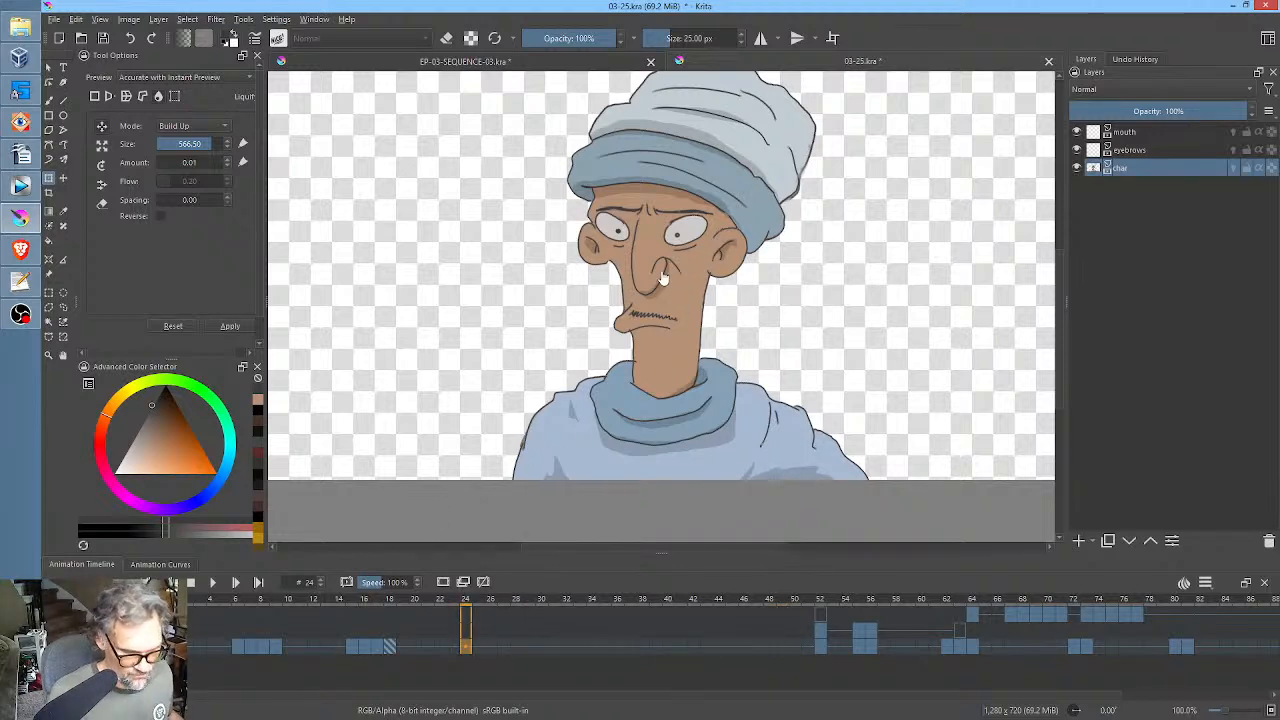
pyautogui.moveTo(663, 278); pyautogui.dragTo(755, 175)
pyautogui.moveTo(722, 251); pyautogui.dragTo(746, 362)
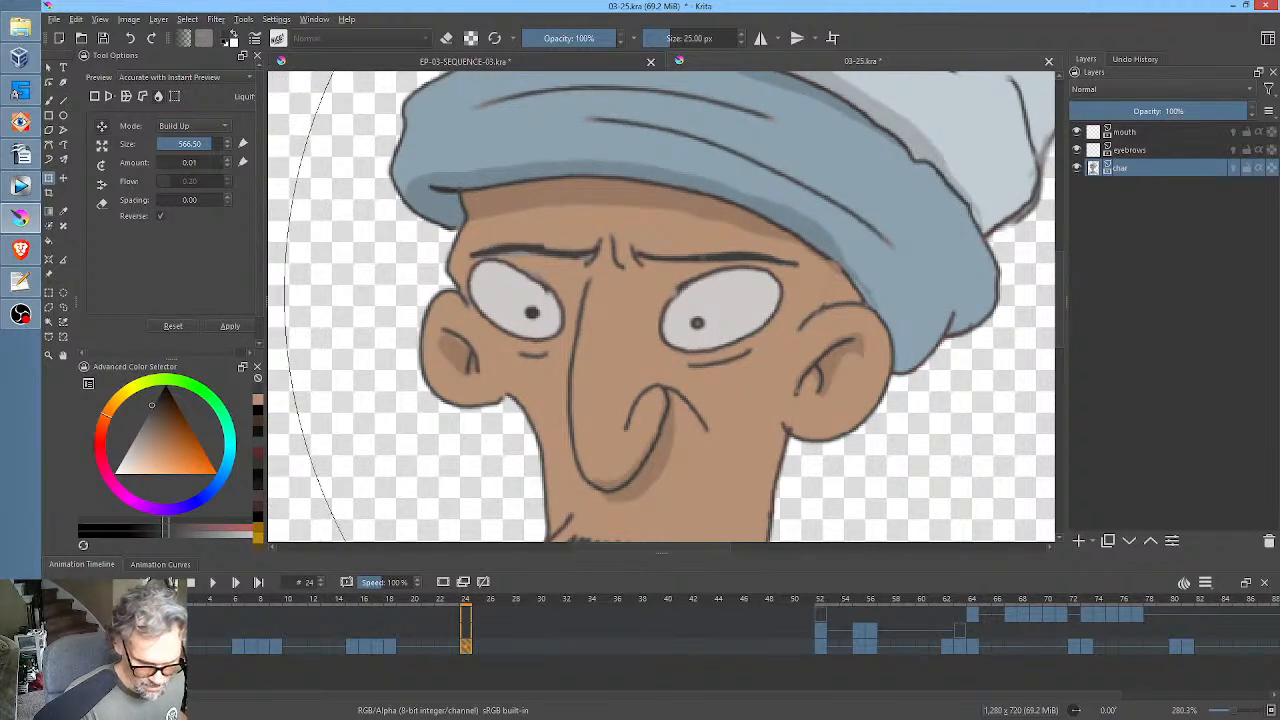
pyautogui.keyDown('ctrl'); pyautogui.click(752, 391); pyautogui.keyUp('ctrl')
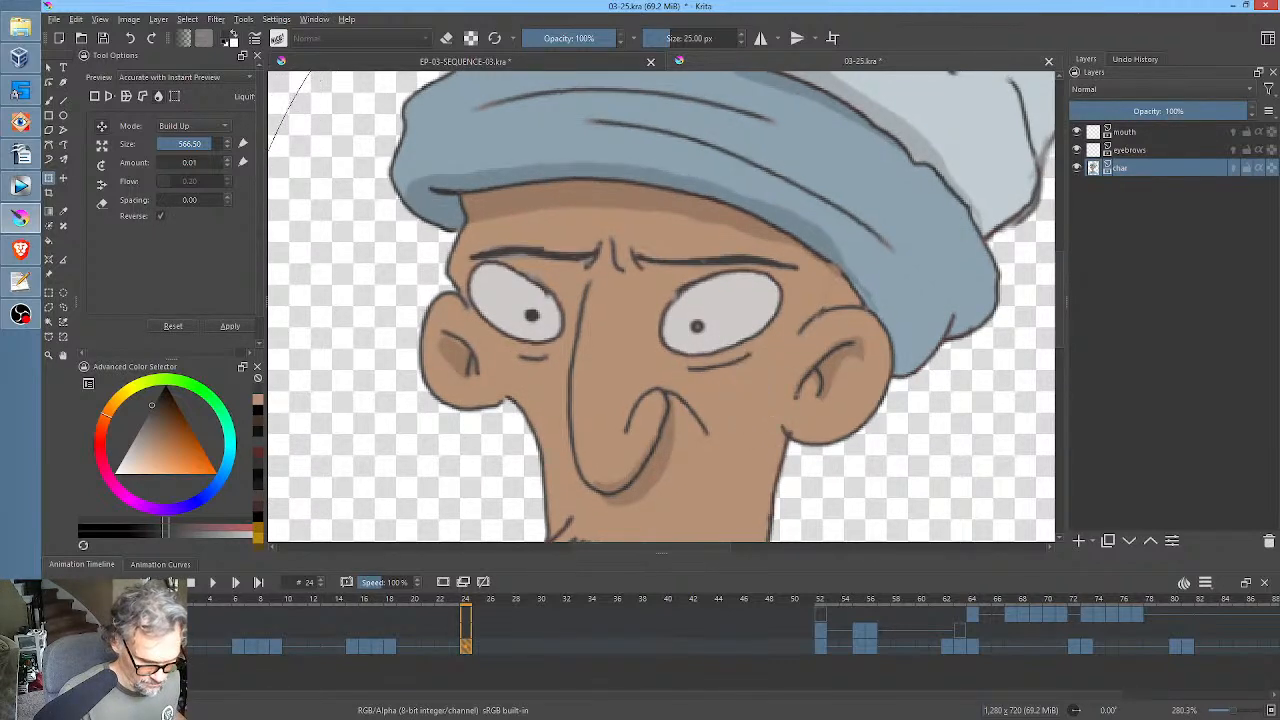
pyautogui.moveTo(753, 310); pyautogui.dragTo(751, 313)
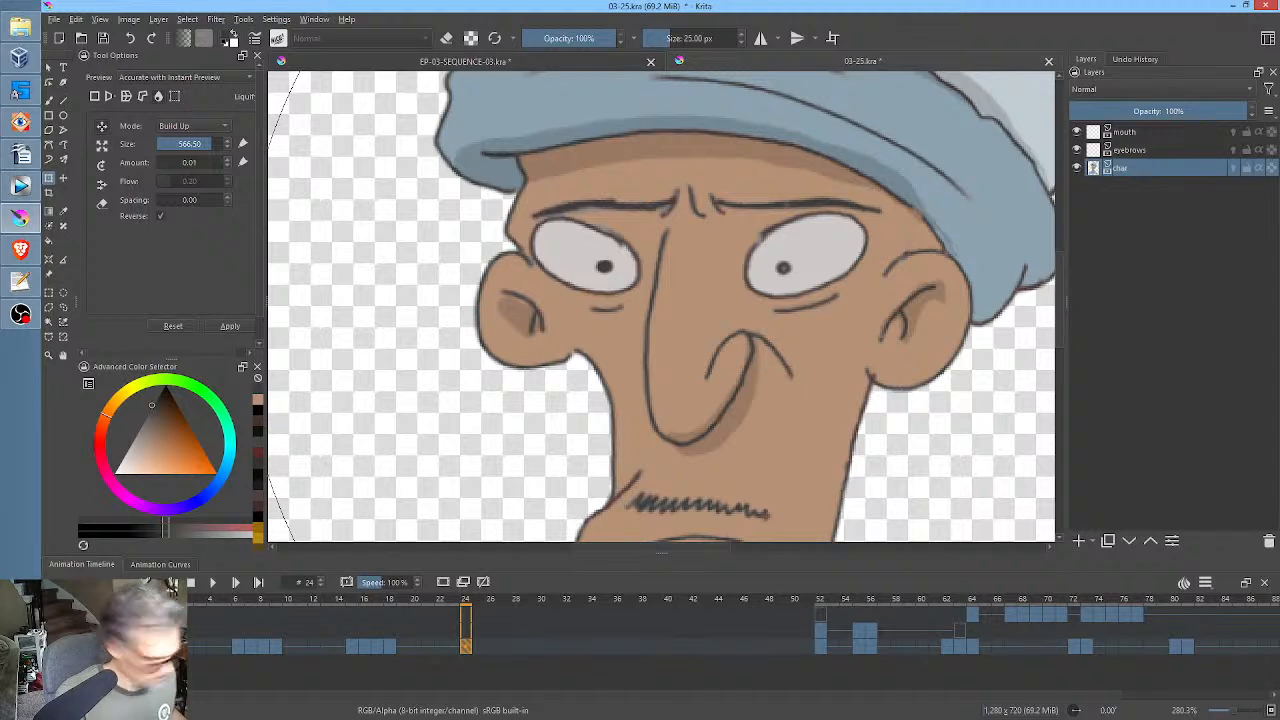
pyautogui.hotkey('ctrl', 'z')
pyautogui.press('b')
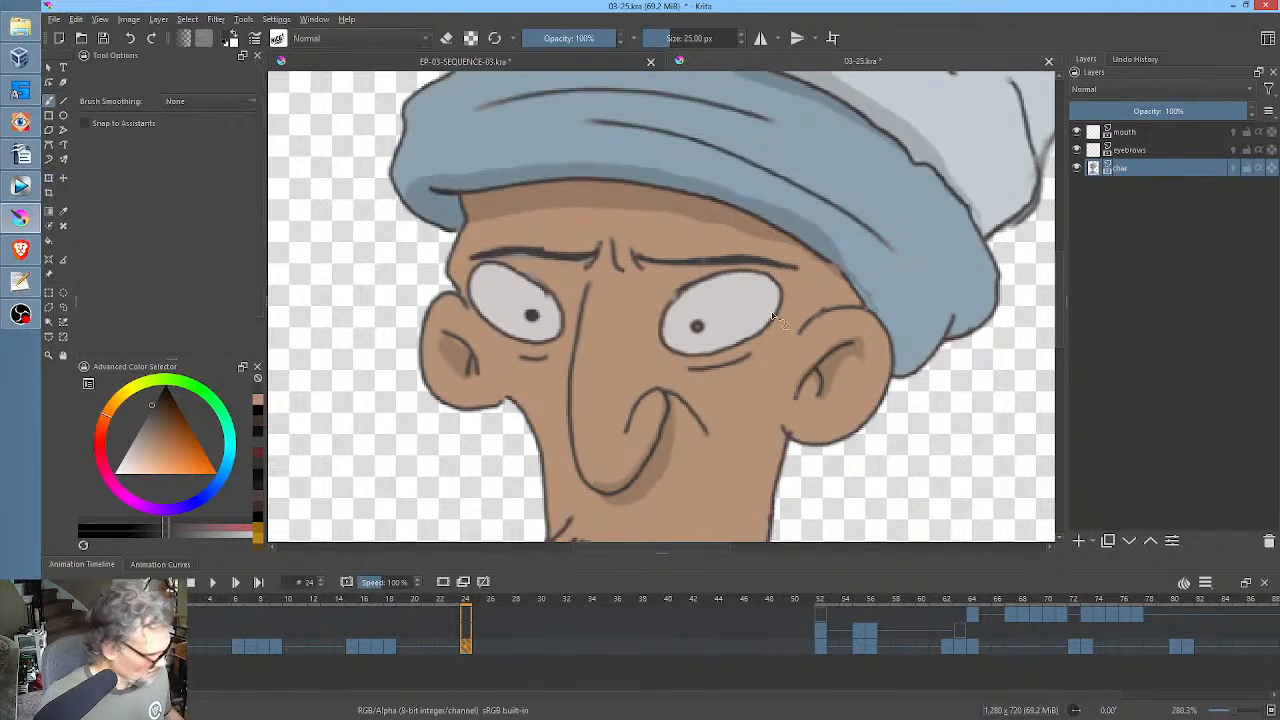
# Paint out both open eyes on char frame 24 with the skin colour and draw dark closed lids for a blink.
pyautogui.moveTo(684, 354)
pyautogui.mouseDown()
pyautogui.moveTo(768, 331)
pyautogui.moveTo(688, 351)
pyautogui.moveTo(736, 346)
pyautogui.mouseUp()
pyautogui.keyDown('ctrl'); pyautogui.click(763, 386); pyautogui.keyUp('ctrl')
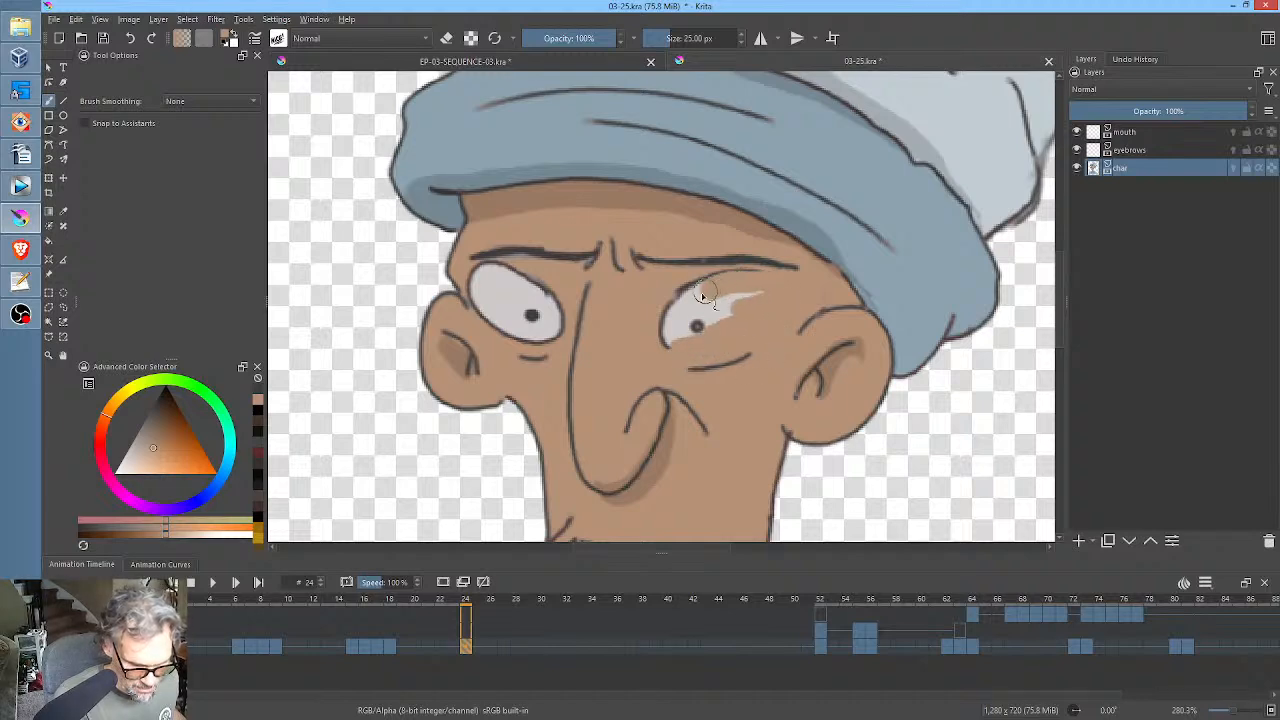
pyautogui.moveTo(691, 305); pyautogui.dragTo(663, 327)
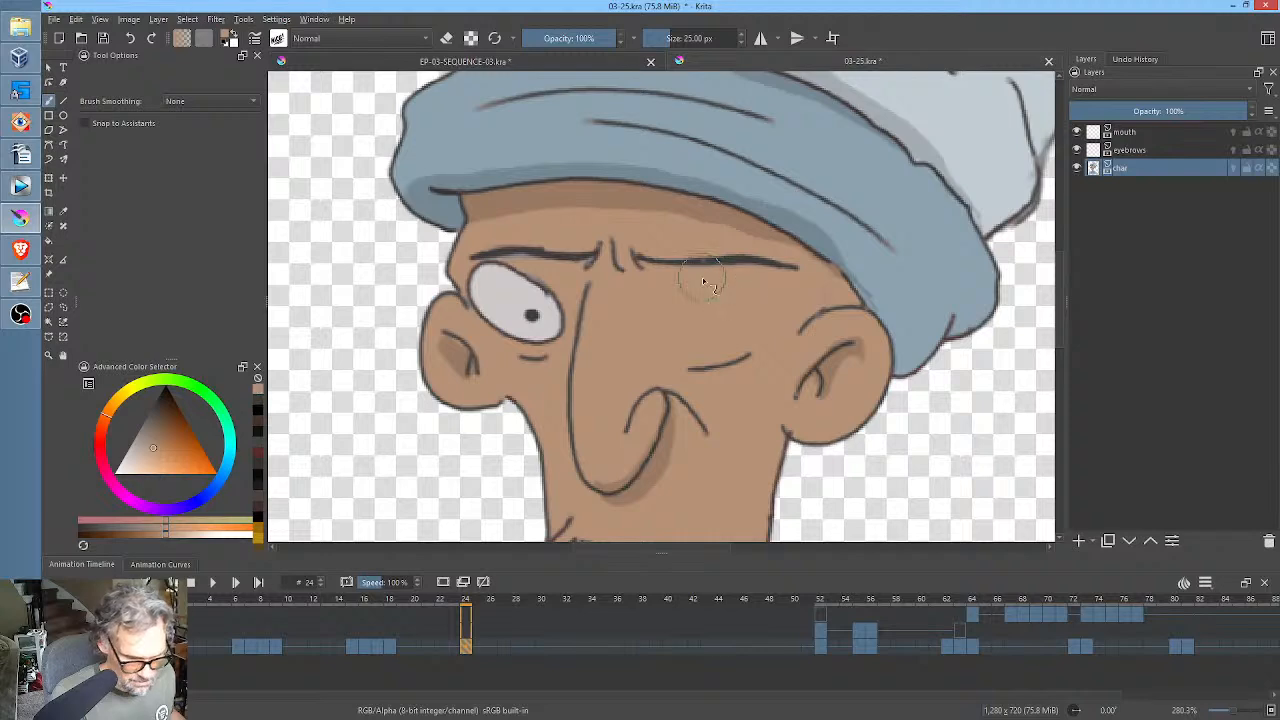
pyautogui.moveTo(565, 314); pyautogui.dragTo(531, 284)
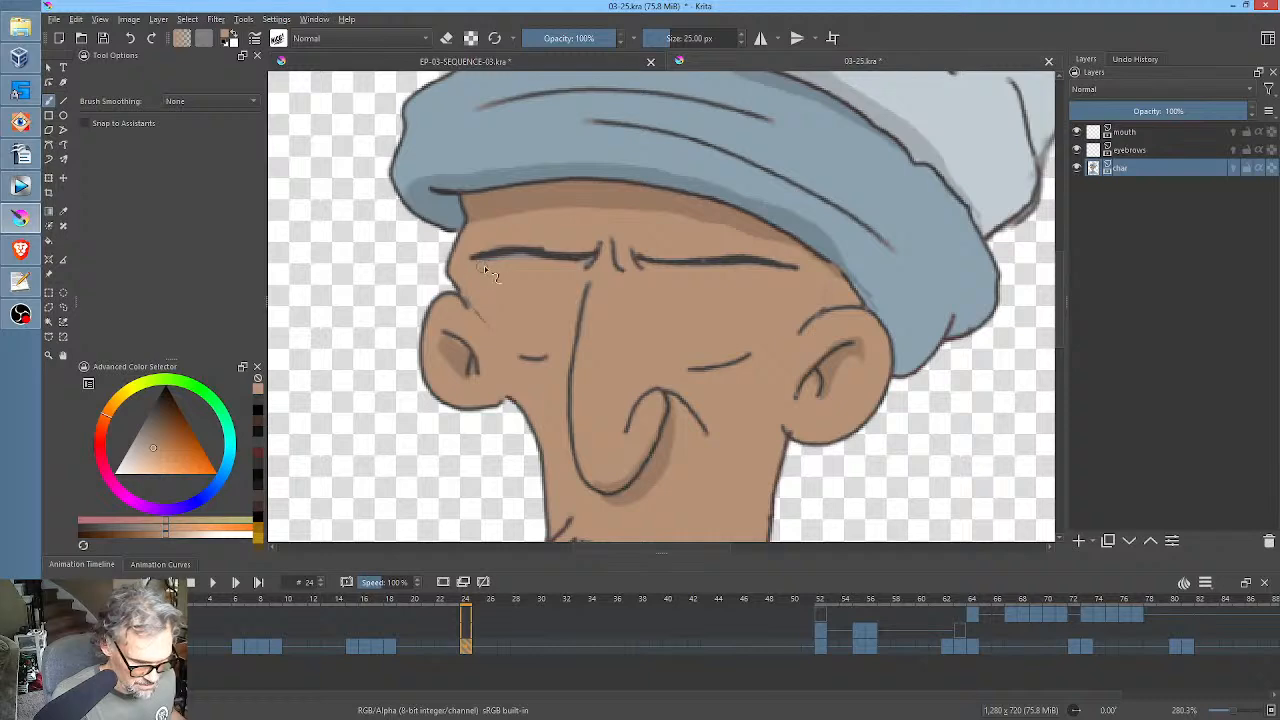
pyautogui.keyDown('ctrl'); pyautogui.click(522, 250); pyautogui.keyUp('ctrl')
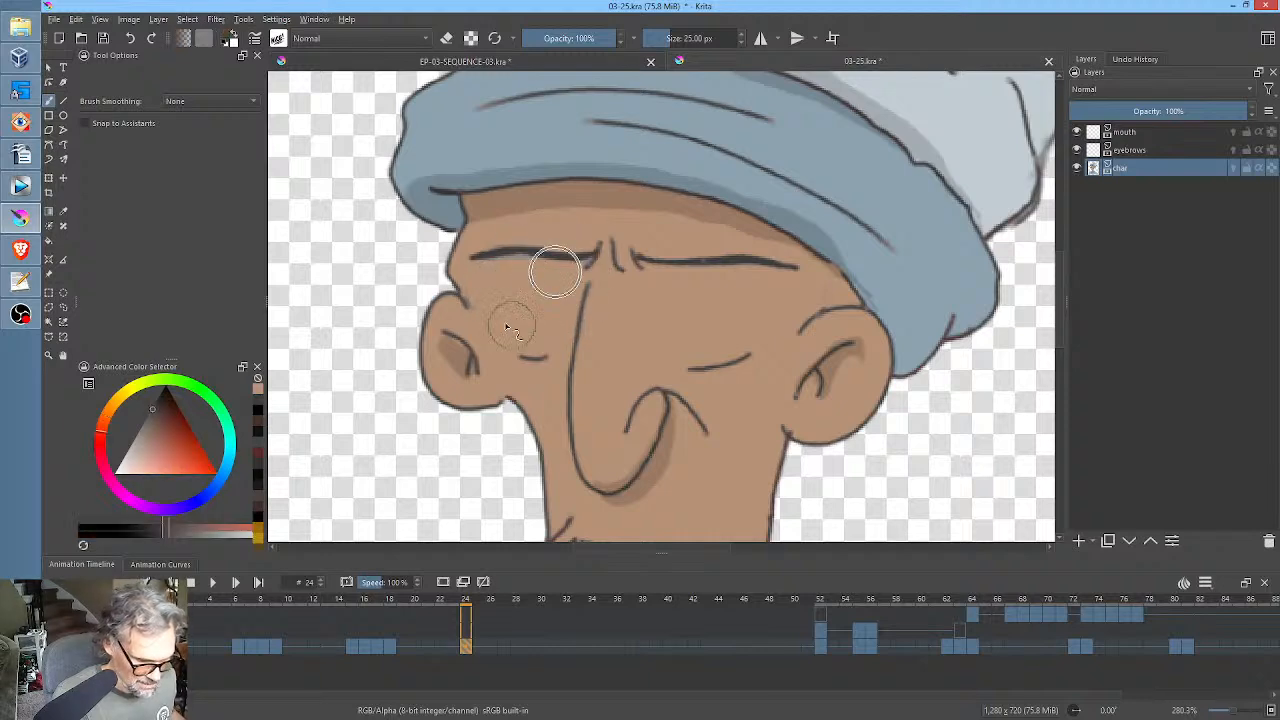
pyautogui.moveTo(487, 305)
pyautogui.mouseDown()
pyautogui.moveTo(575, 307)
pyautogui.moveTo(699, 329)
pyautogui.moveTo(805, 298)
pyautogui.mouseUp()
# Copy the open-eyed char keyframe from frame 18 to frame 25 to end the blink.
pyautogui.click(395, 651)
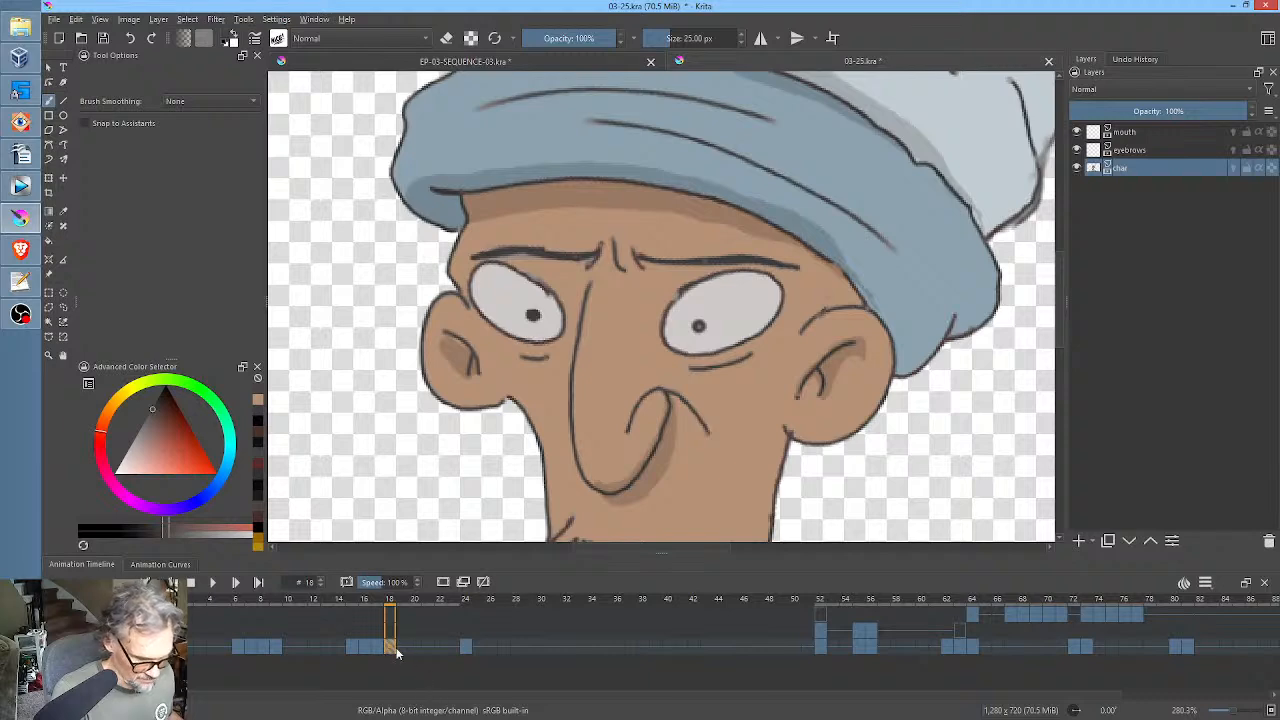
pyautogui.moveTo(393, 651); pyautogui.dragTo(486, 668)
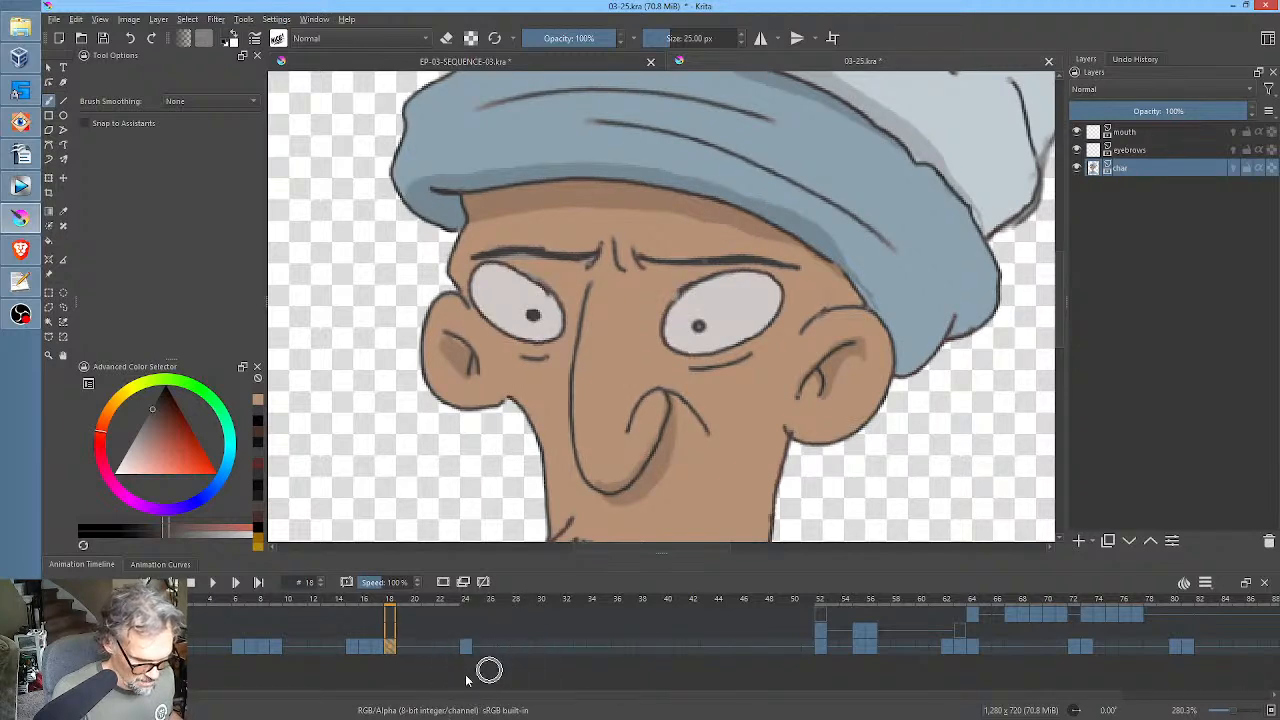
pyautogui.moveTo(394, 658); pyautogui.dragTo(484, 653)
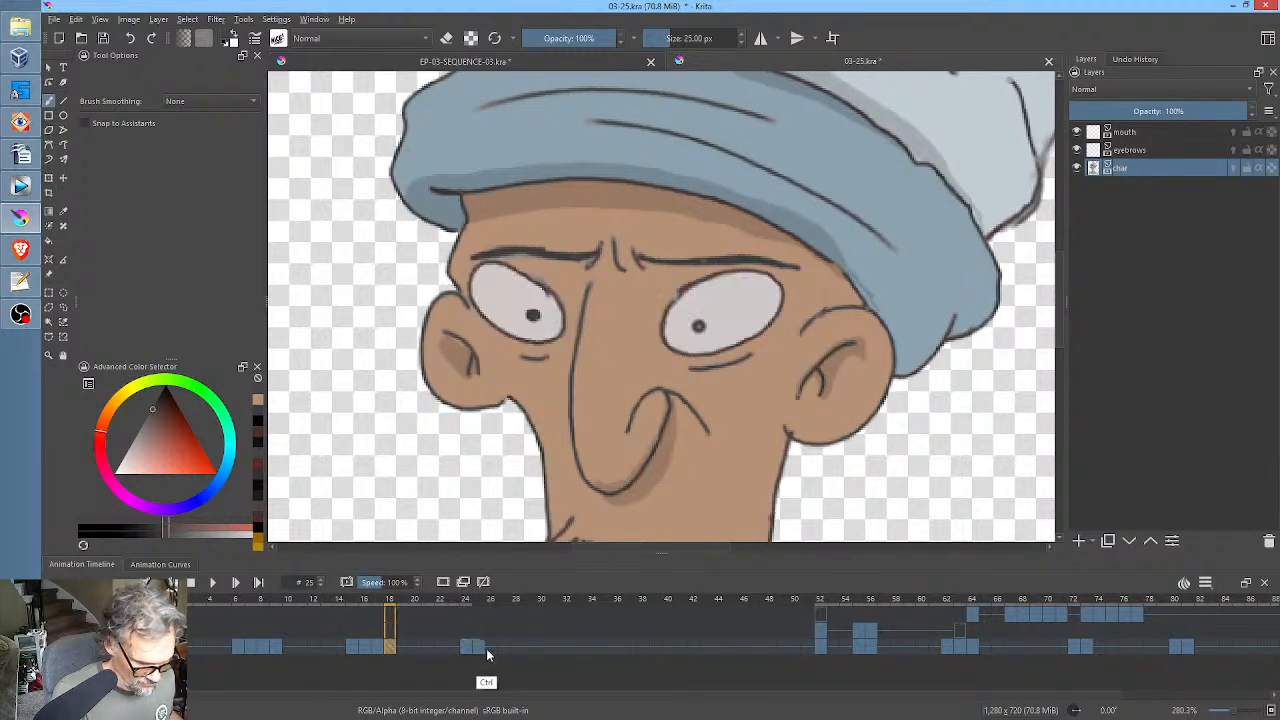
# Play the shot from frame 13 to check the timing of the blink after the turn.
pyautogui.keyDown('shift'); pyautogui.click(313, 650); pyautogui.keyUp('shift')
pyautogui.press('space')
pyautogui.scroll(-2, 926, 388)
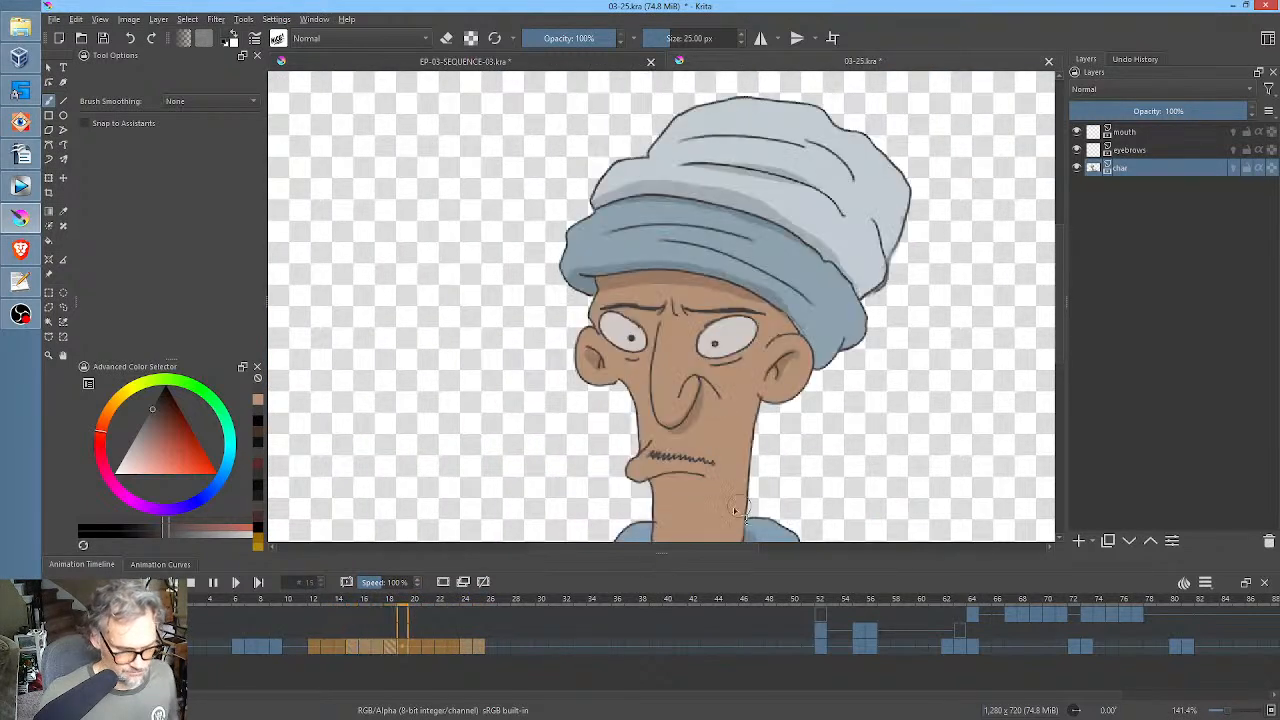
pyautogui.press('space')
pyautogui.moveTo(575, 646); pyautogui.dragTo(334, 648)
pyautogui.press('space')
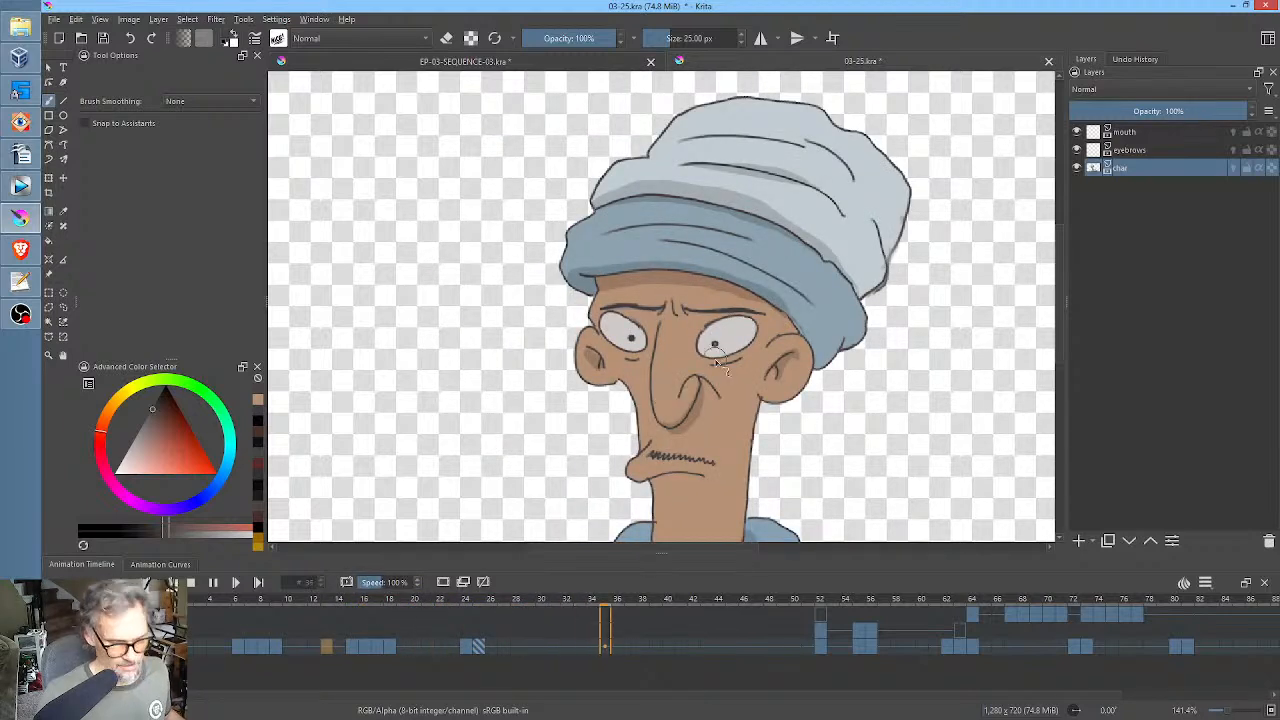
pyautogui.press('space')
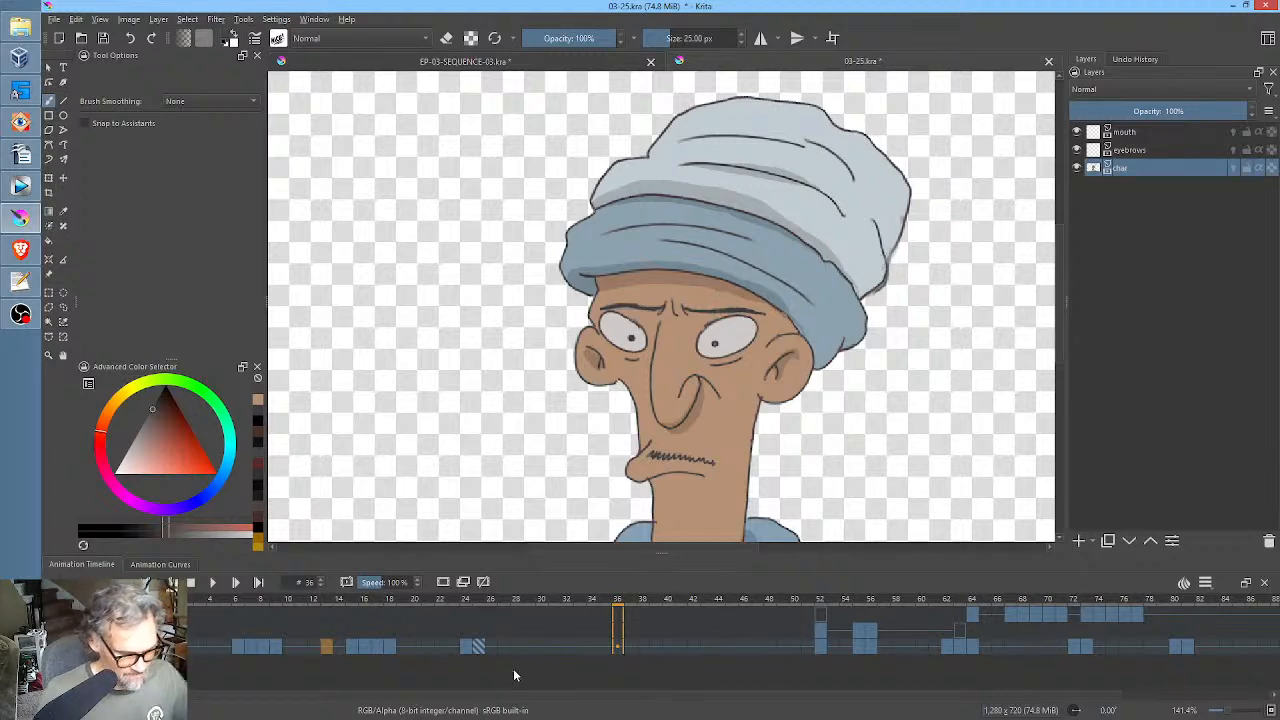
# On the mouth layer, examine the existing open-mouth drawing at frame 69 as a reference and go to frame 29.
pyautogui.click(1158, 133)
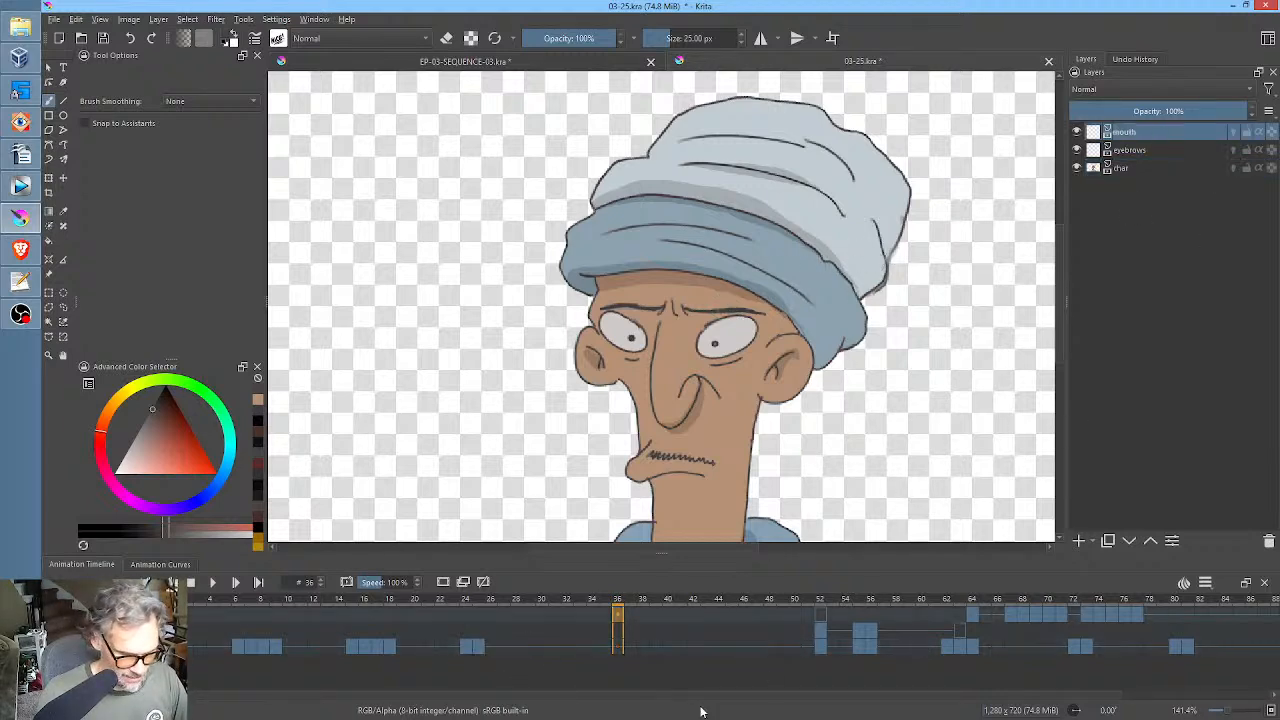
pyautogui.click(496, 613)
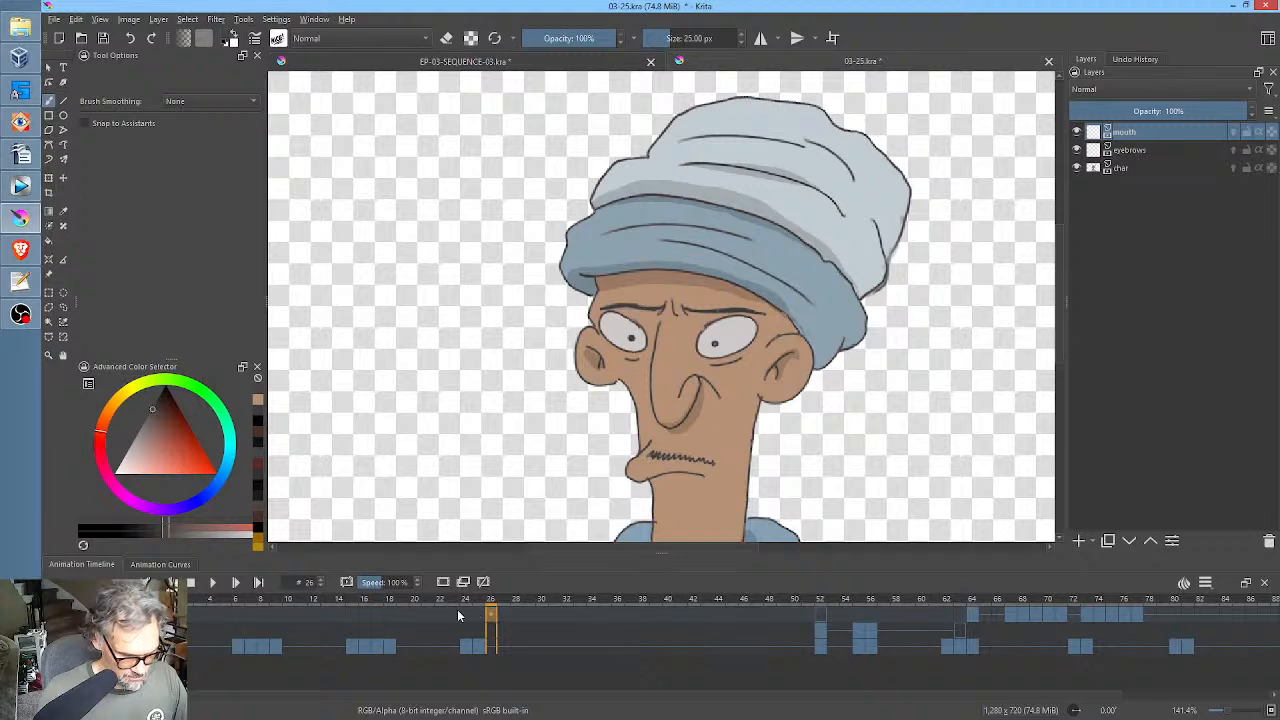
pyautogui.moveTo(457, 613); pyautogui.dragTo(543, 615)
pyautogui.click(553, 613)
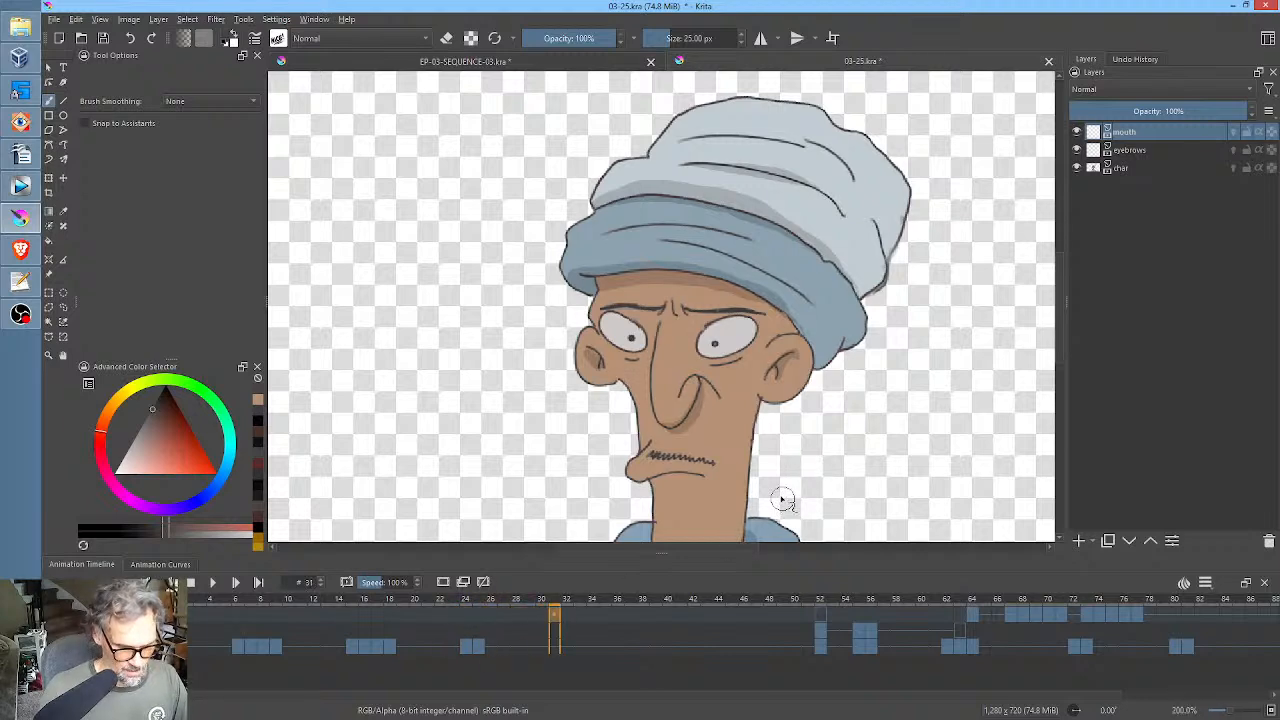
pyautogui.scroll(1, 783, 500)
pyautogui.moveTo(789, 486); pyautogui.dragTo(846, 360)
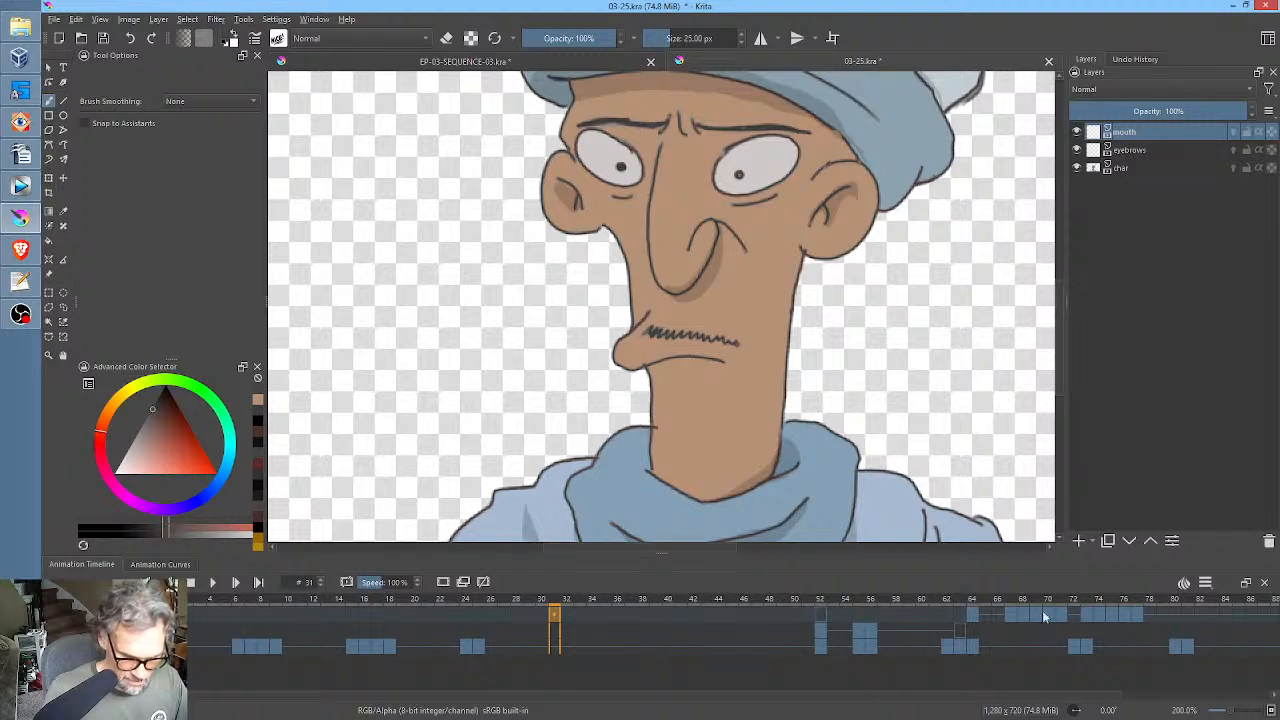
pyautogui.click(1037, 620)
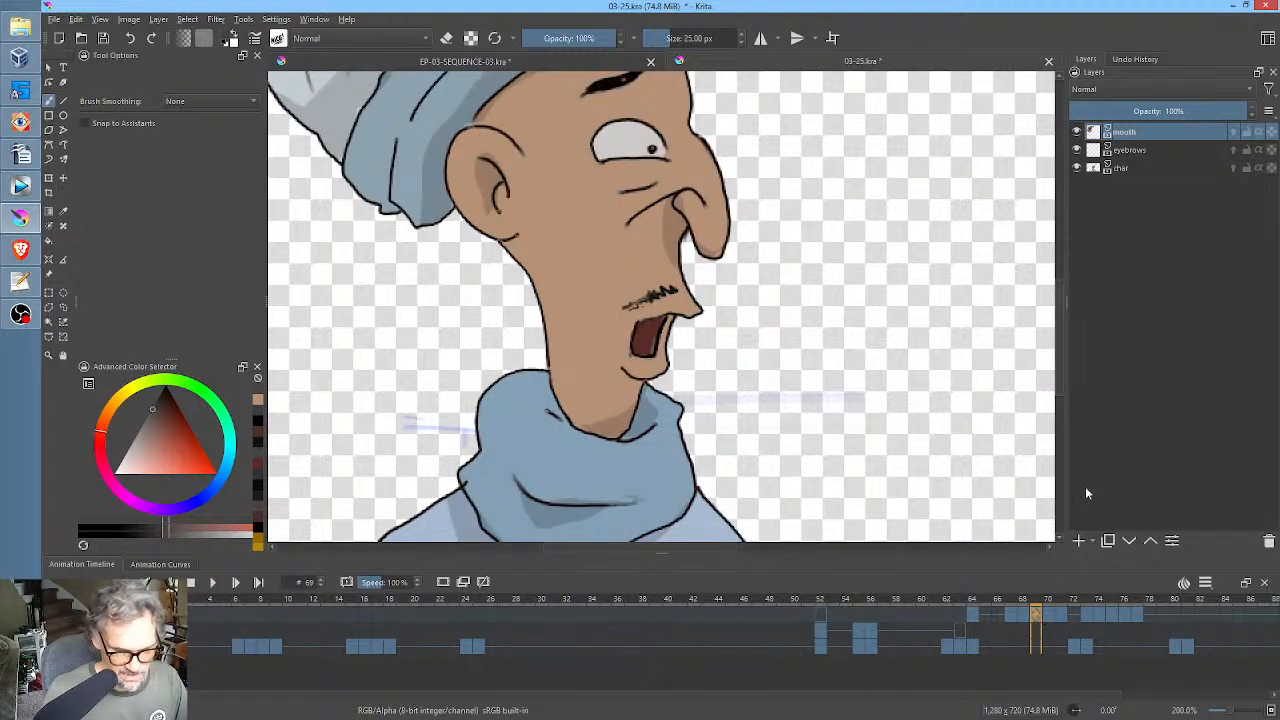
pyautogui.click(528, 613)
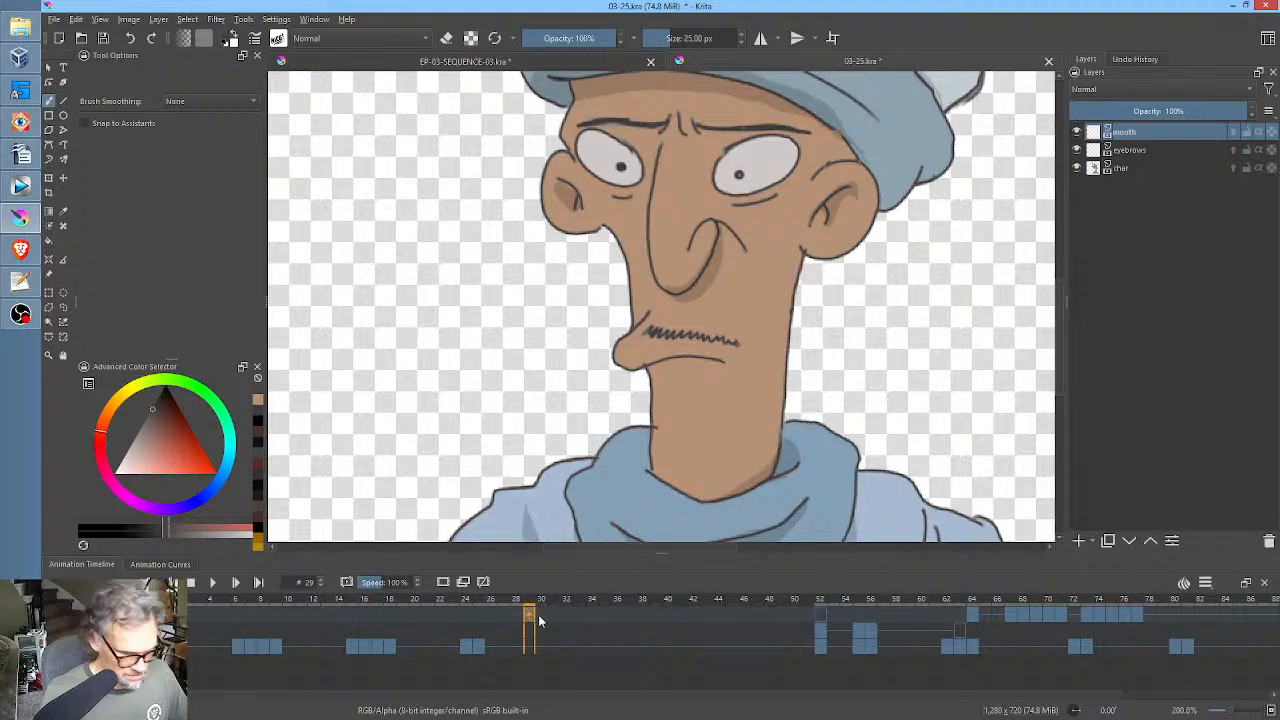
# Sample the dark nose outline colour and paint a small, filled open mouth below the moustache on mouth frame 29.
pyautogui.moveTo(162, 398); pyautogui.dragTo(161, 405)
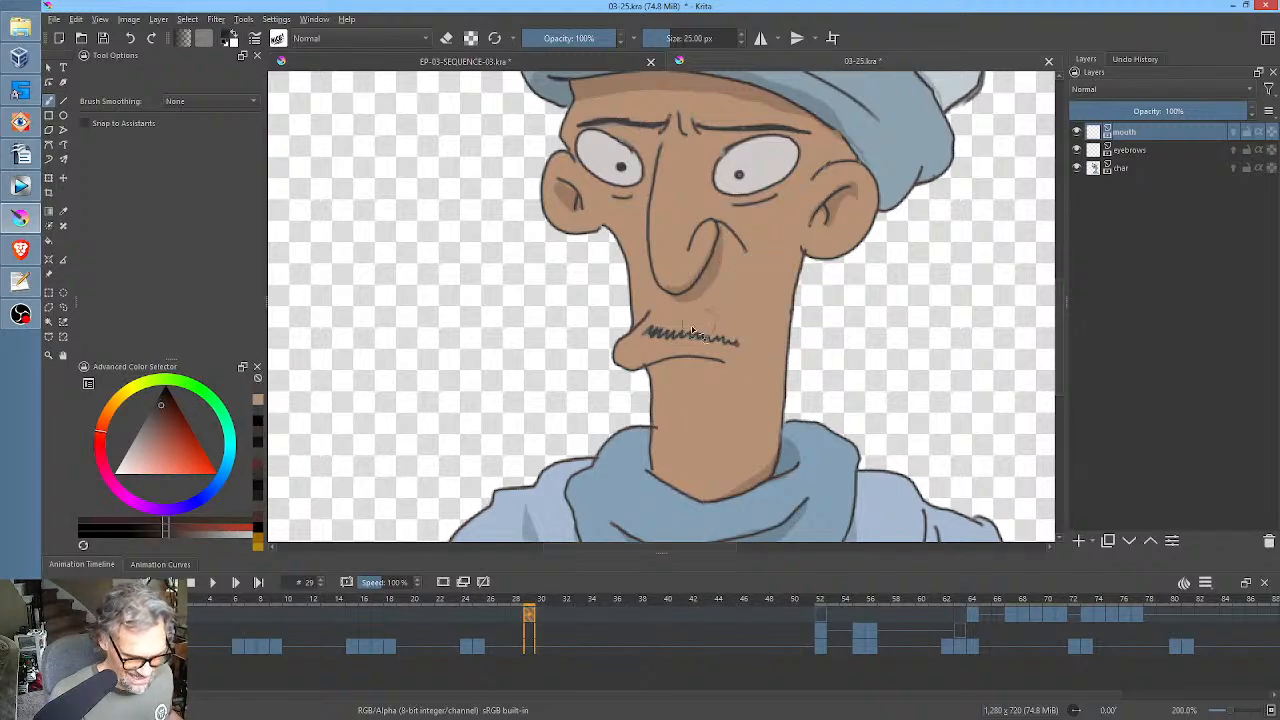
pyautogui.moveTo(739, 279); pyautogui.dragTo(978, 110)
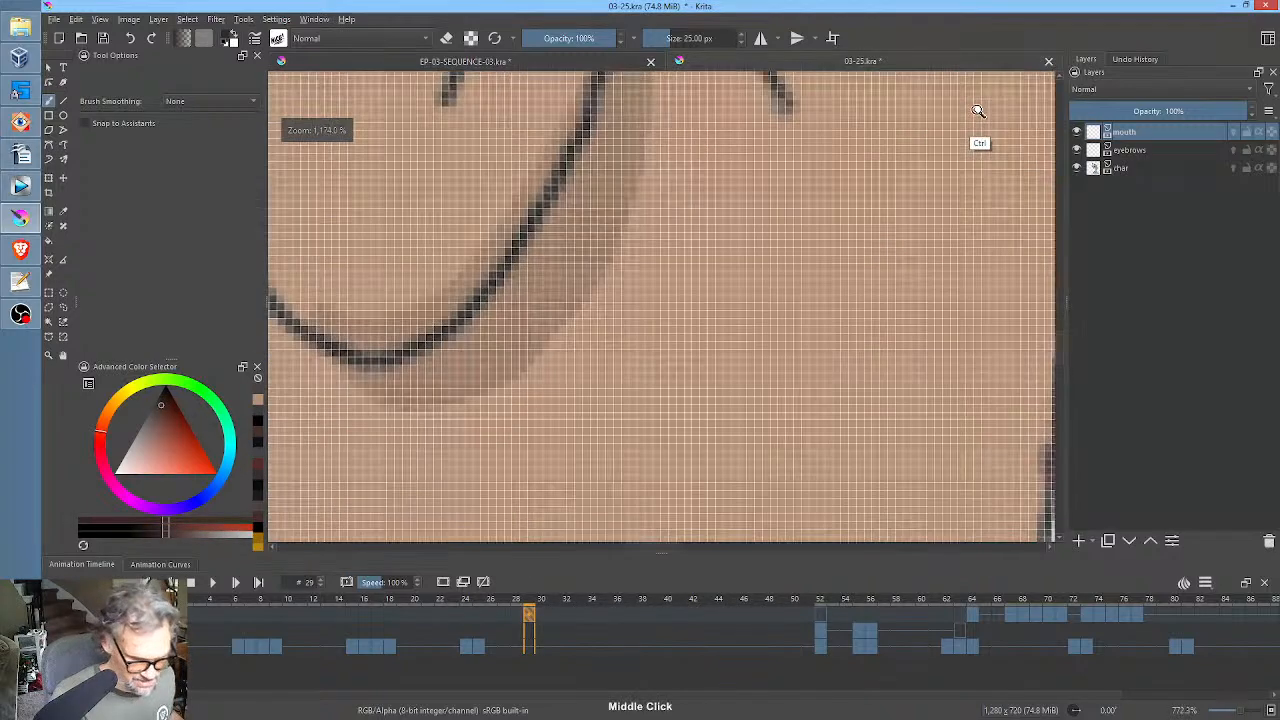
pyautogui.keyDown('ctrl'); pyautogui.click(560, 170); pyautogui.keyUp('ctrl')
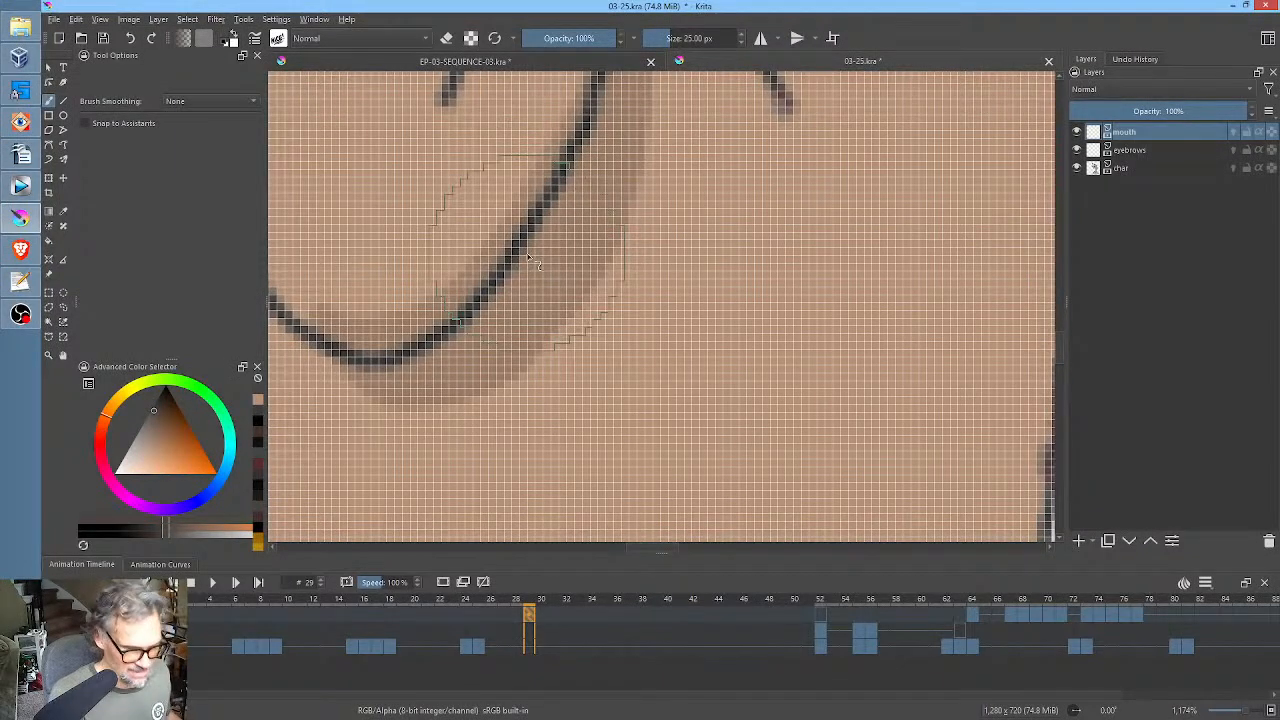
pyautogui.keyDown('ctrl'); pyautogui.click(579, 136); pyautogui.keyUp('ctrl')
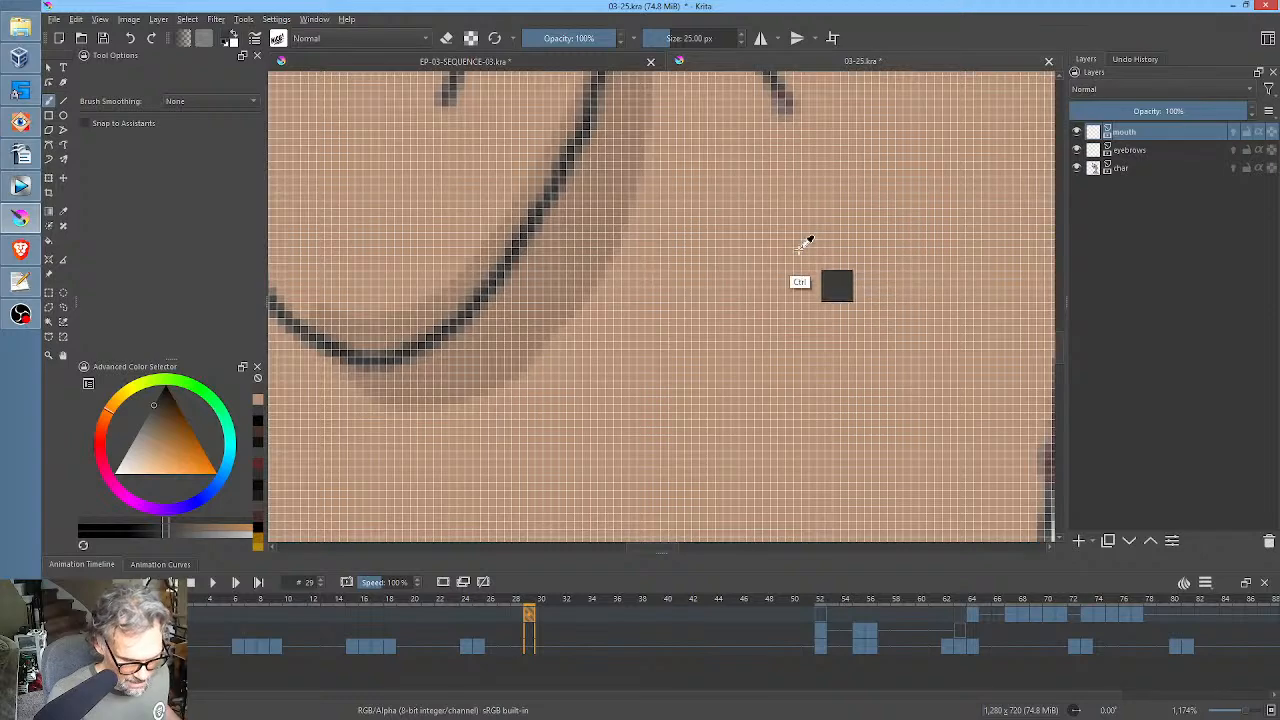
pyautogui.scroll(-6, 757, 318)
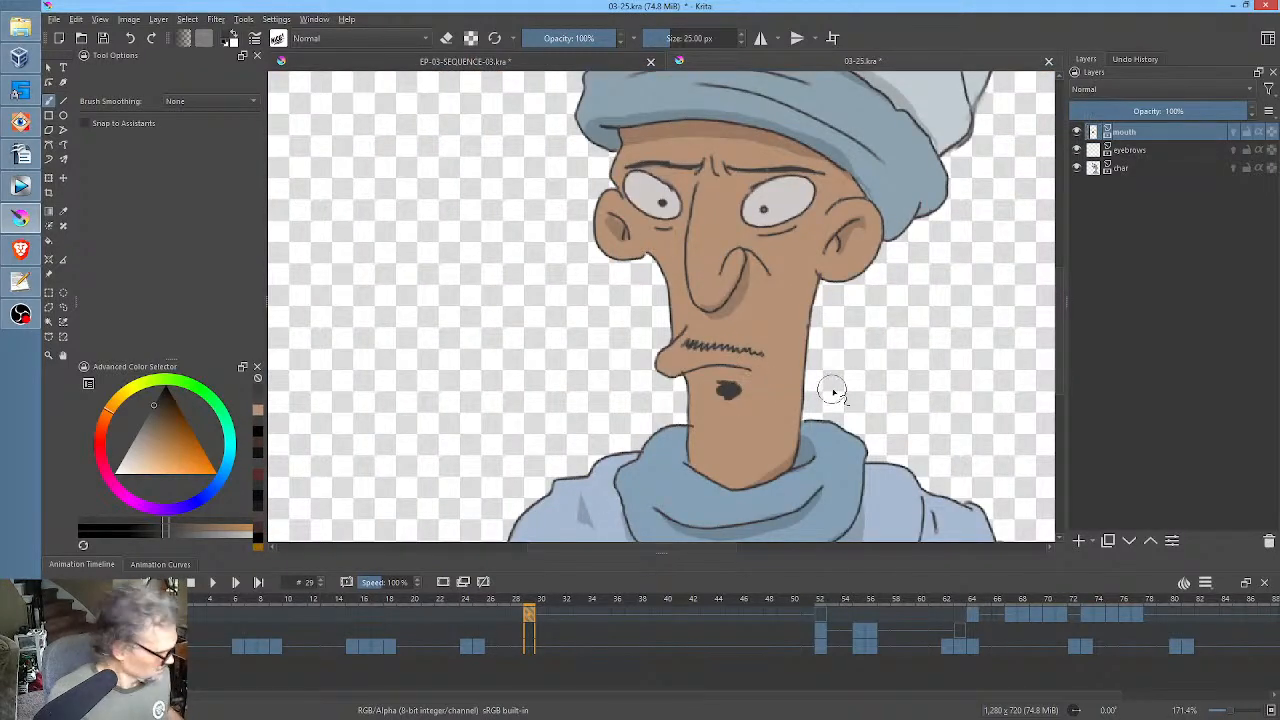
pyautogui.scroll(3, 762, 404)
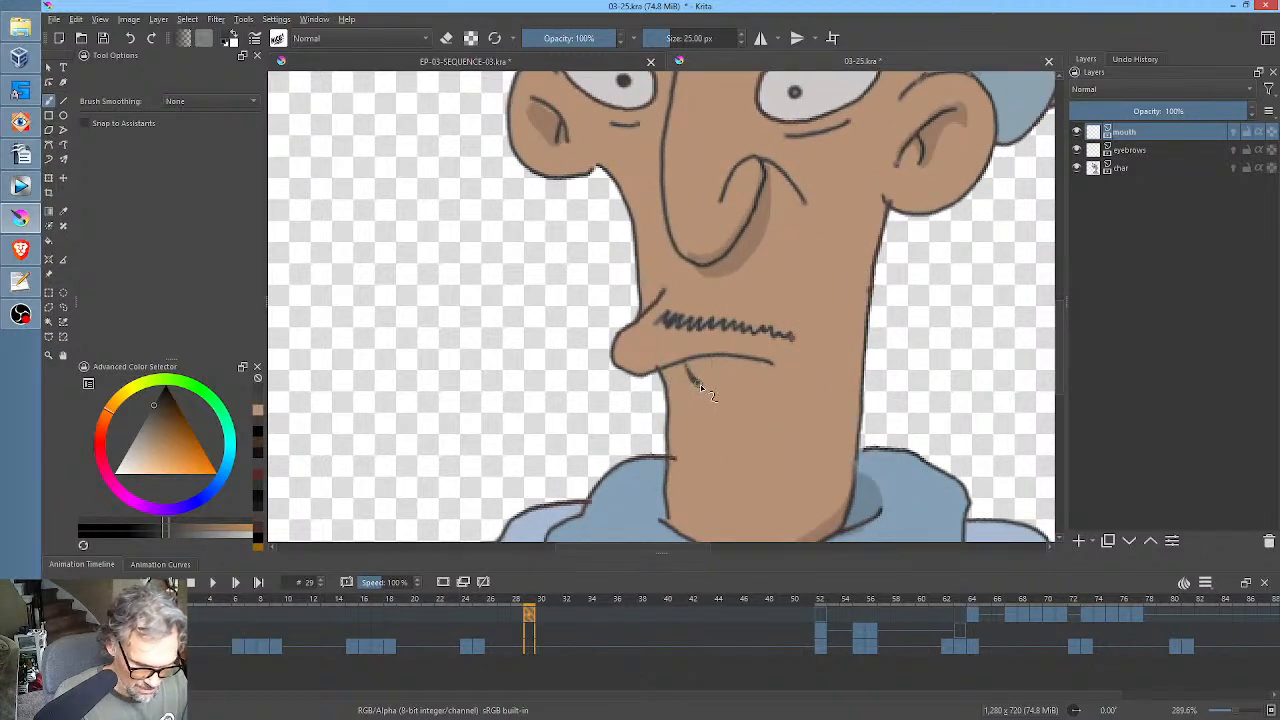
pyautogui.moveTo(760, 368)
pyautogui.mouseDown()
pyautogui.moveTo(692, 371)
pyautogui.moveTo(735, 386)
pyautogui.moveTo(758, 373)
pyautogui.moveTo(728, 376)
pyautogui.mouseUp()
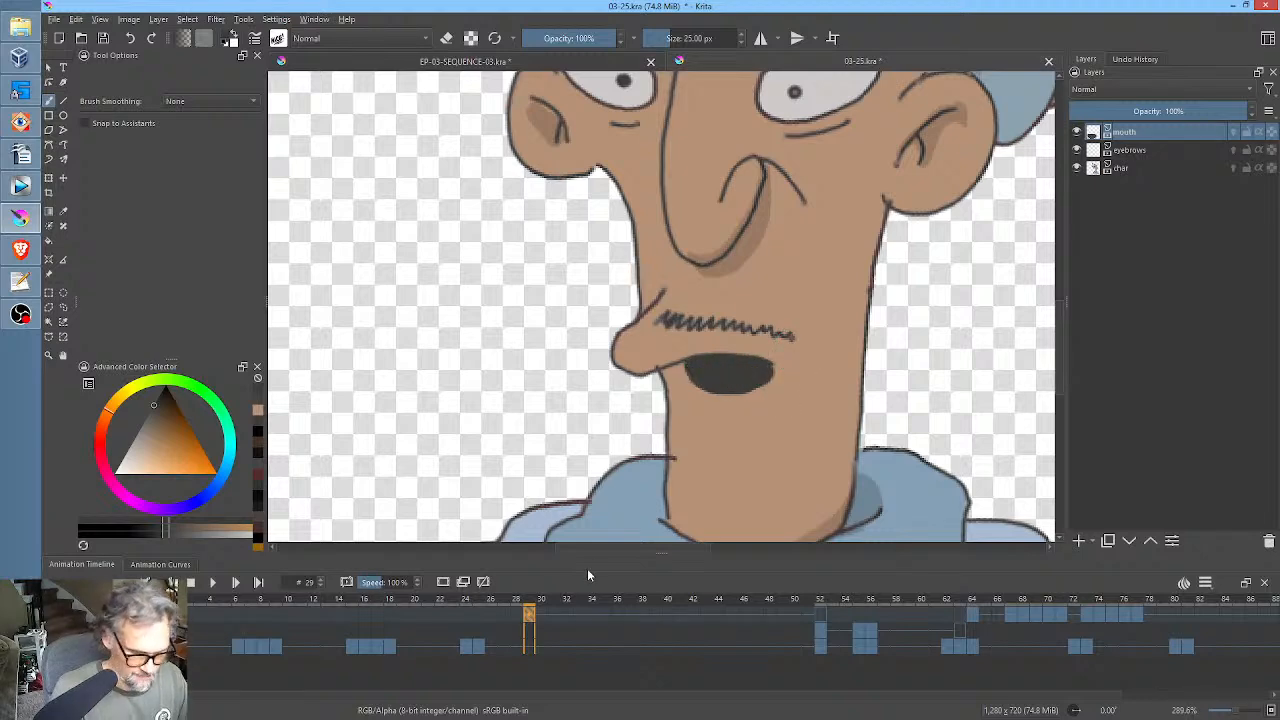
# Paint a taller open mouth on mouth frame 30, copy keyframes 29 and 30 to frames 31 and 32, and go to frame 33.
pyautogui.click(543, 612)
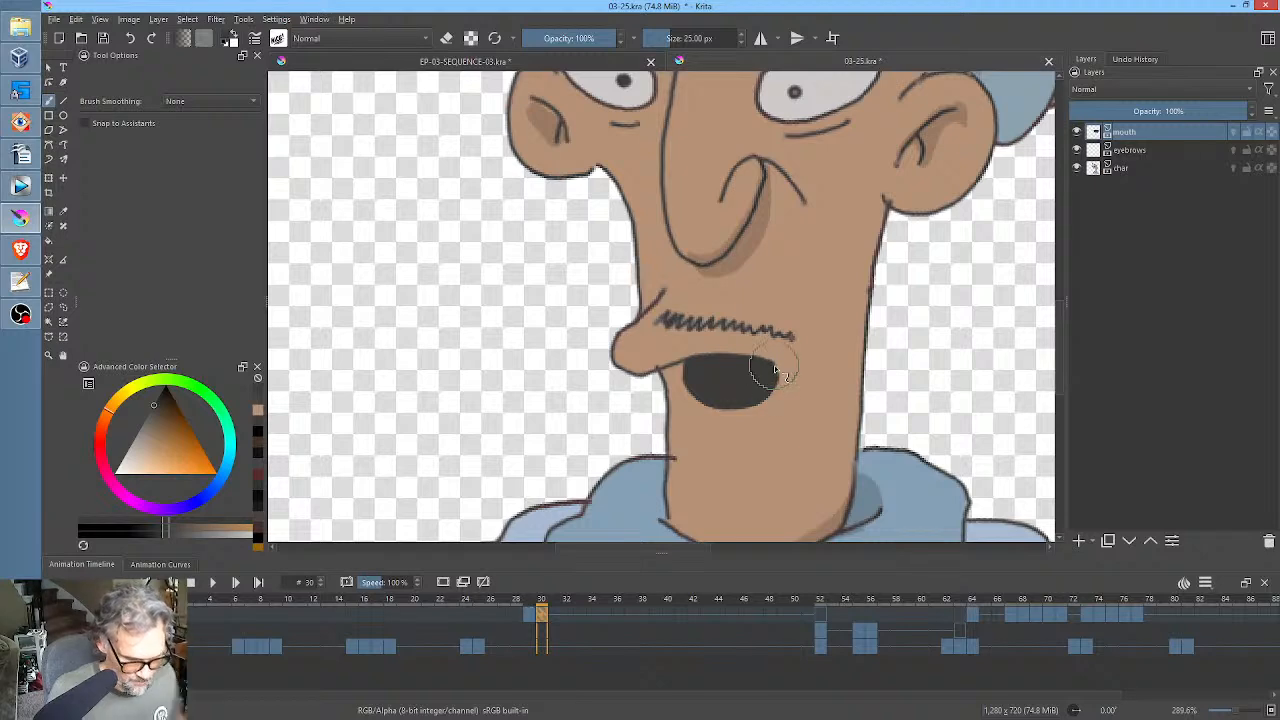
pyautogui.click(530, 613)
pyautogui.keyDown('shift'); pyautogui.click(543, 614); pyautogui.keyUp('shift')
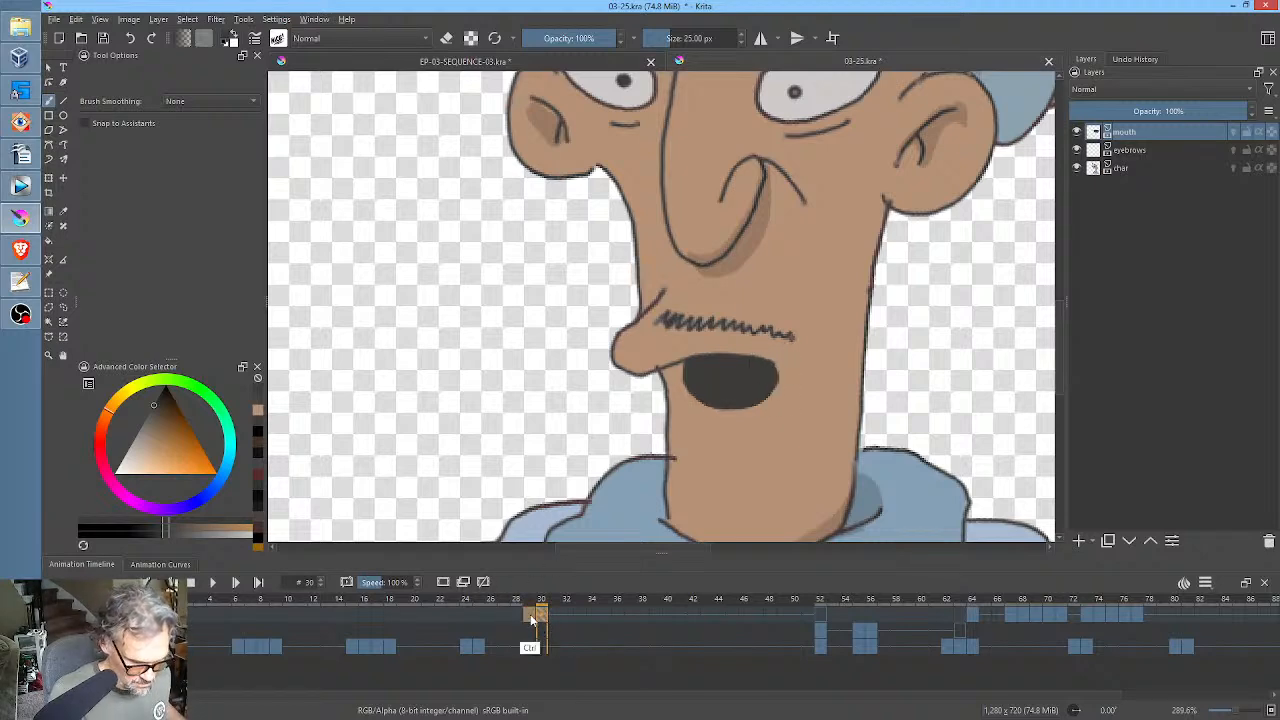
pyautogui.moveTo(531, 617); pyautogui.dragTo(555, 617)
pyautogui.click(580, 613)
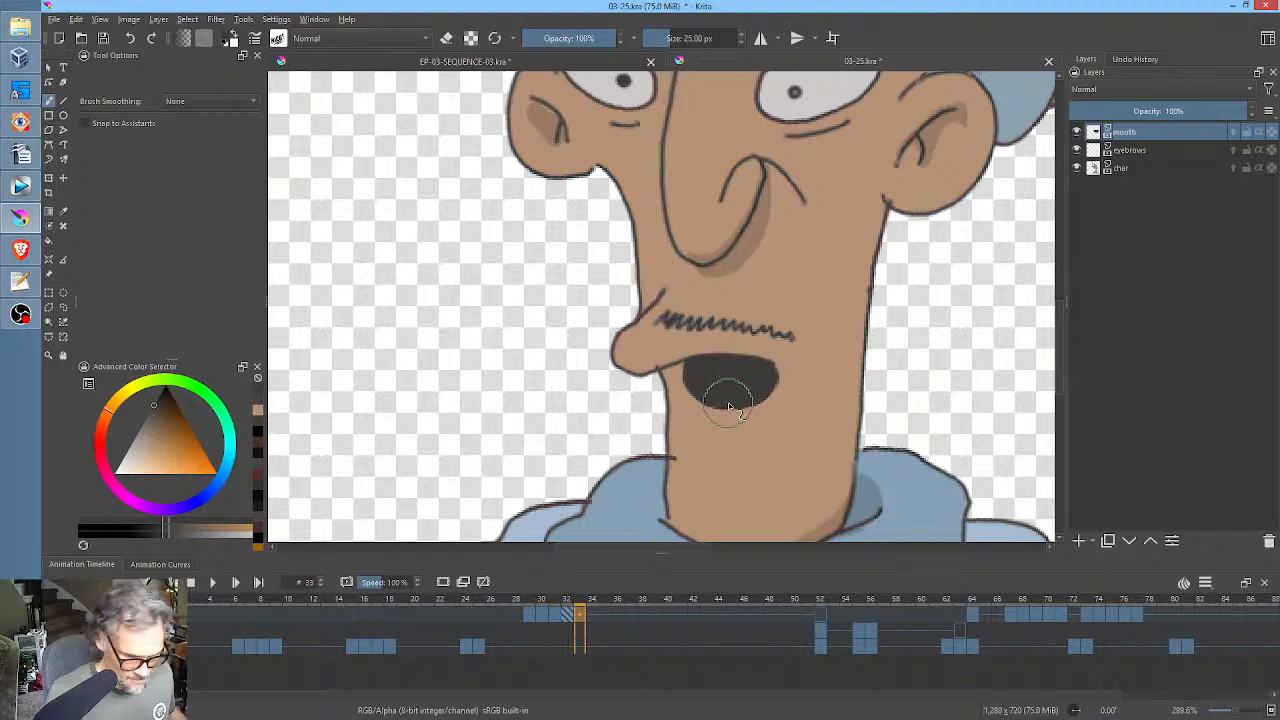
# Erase the lower part of the mouth on frame 33, and copy mouth keyframes 29–33 to frames 34–38 and 39–43.
pyautogui.press('e')
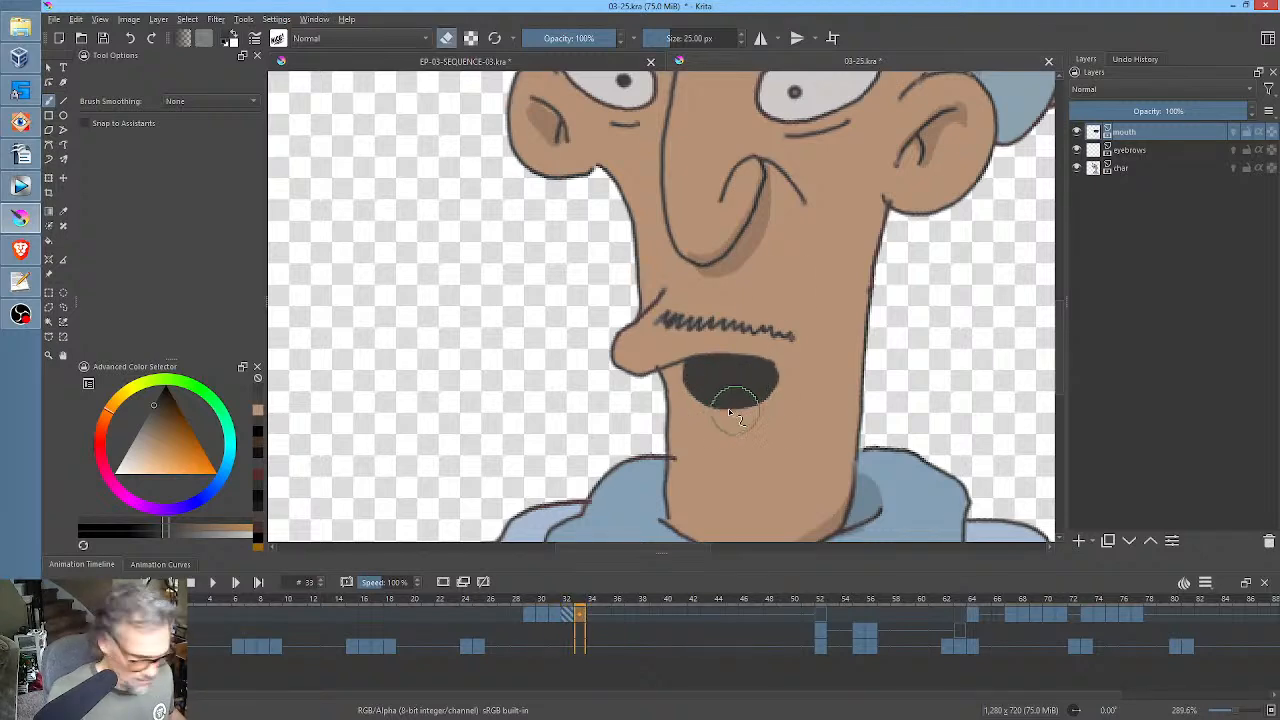
pyautogui.moveTo(690, 398); pyautogui.dragTo(693, 408)
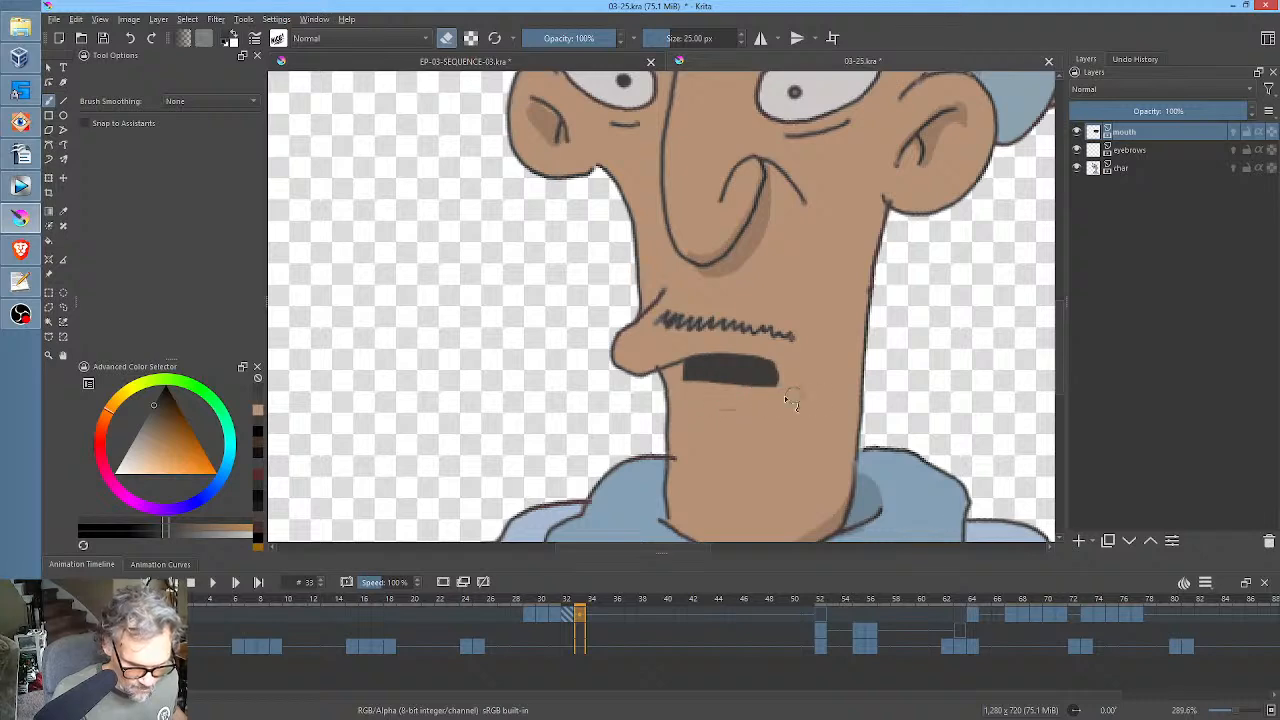
pyautogui.click(529, 615)
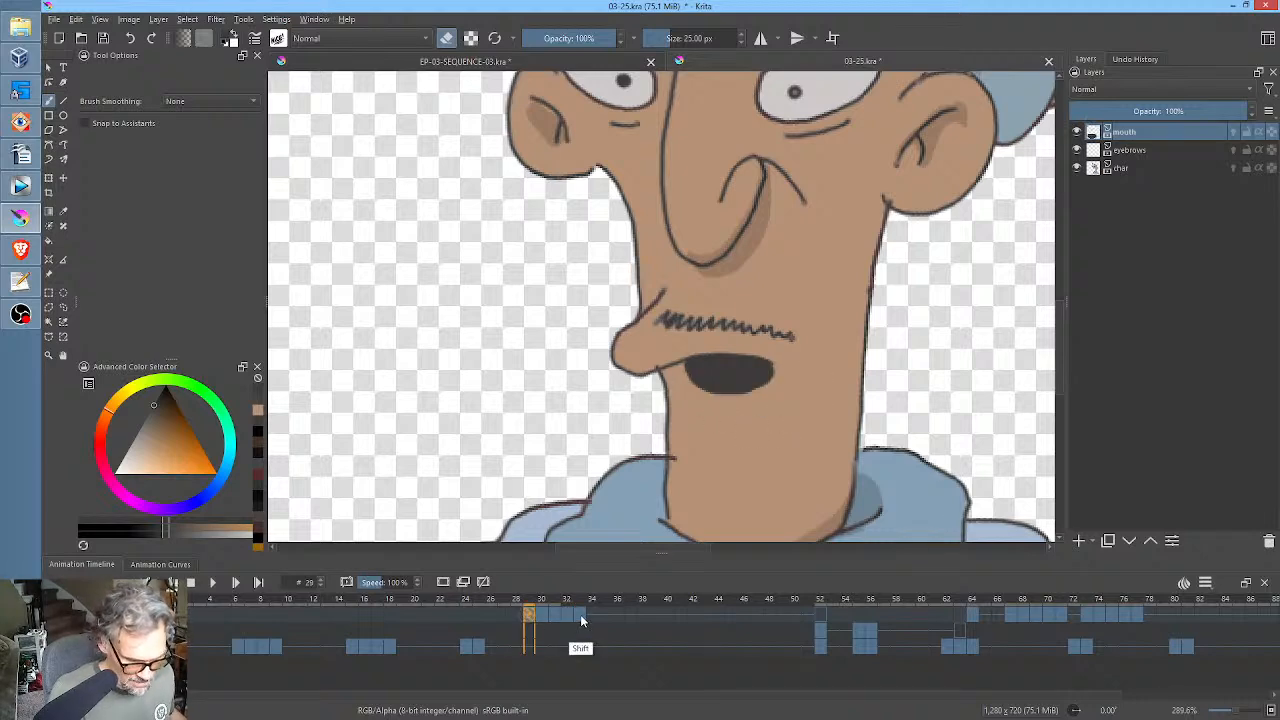
pyautogui.click(581, 616)
pyautogui.click(531, 618)
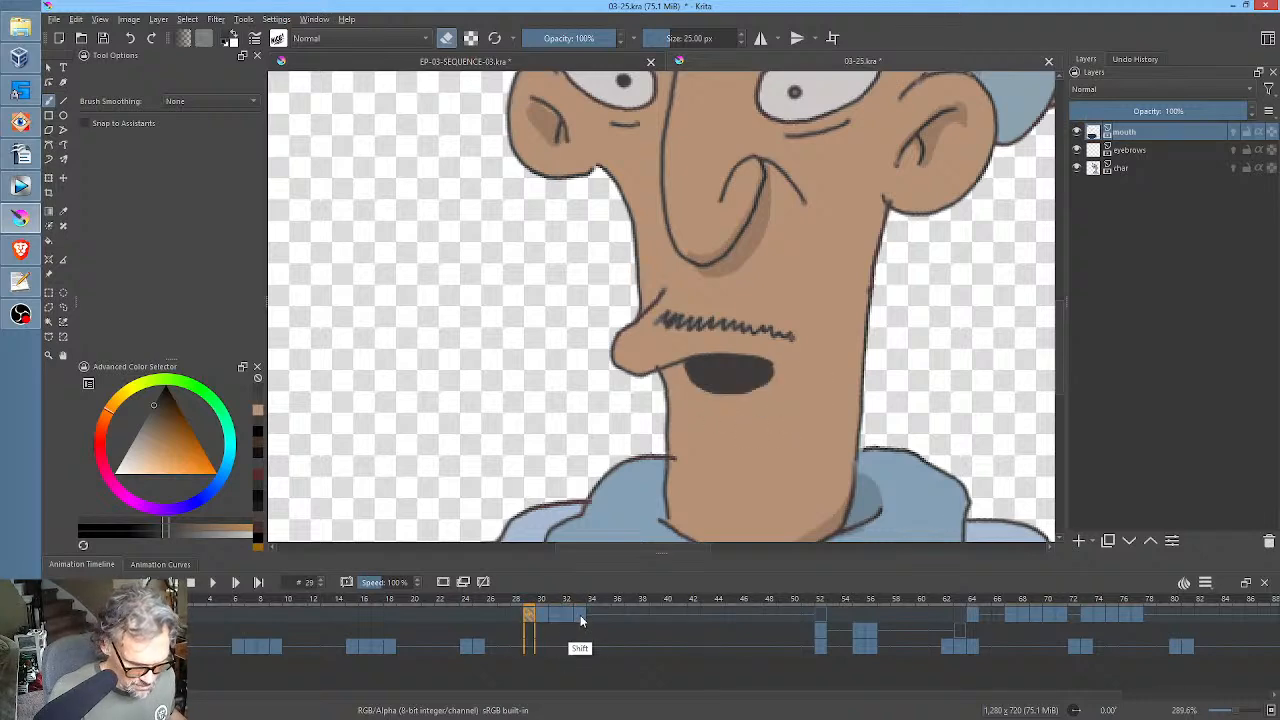
pyautogui.keyDown('shift'); pyautogui.click(581, 616); pyautogui.keyUp('shift')
pyautogui.moveTo(529, 616); pyautogui.dragTo(597, 617)
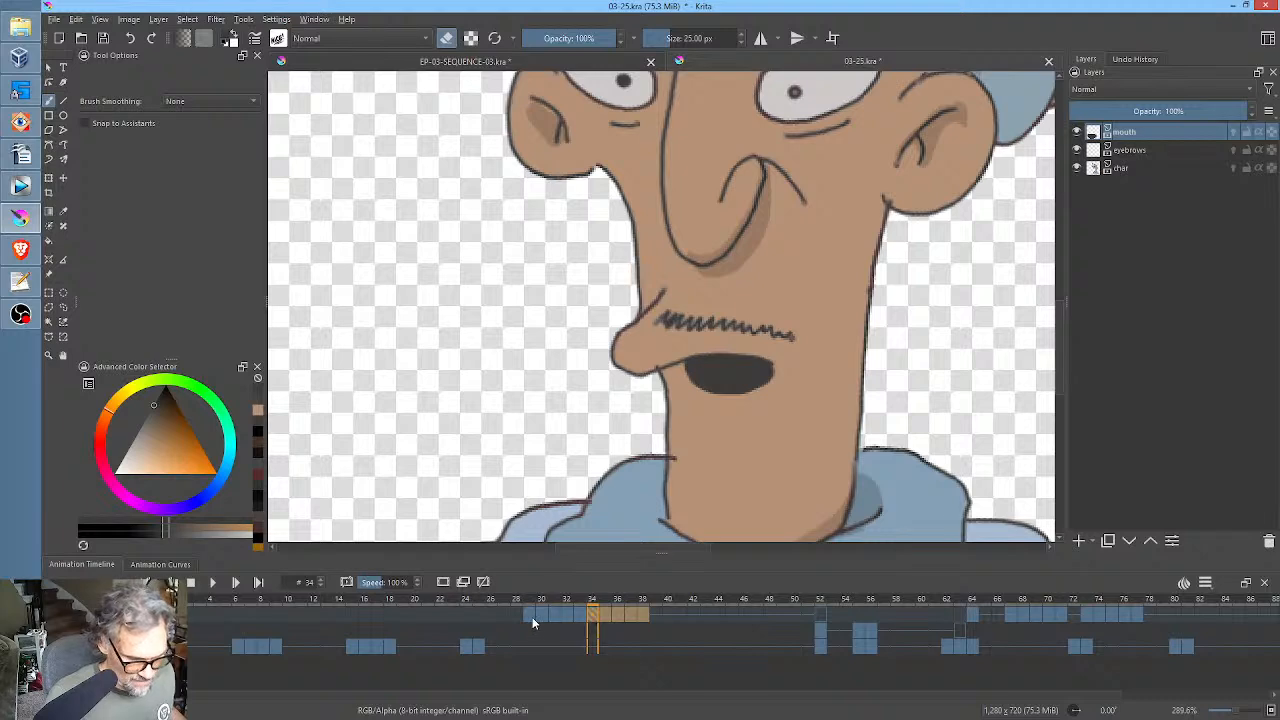
pyautogui.moveTo(595, 623); pyautogui.dragTo(662, 620)
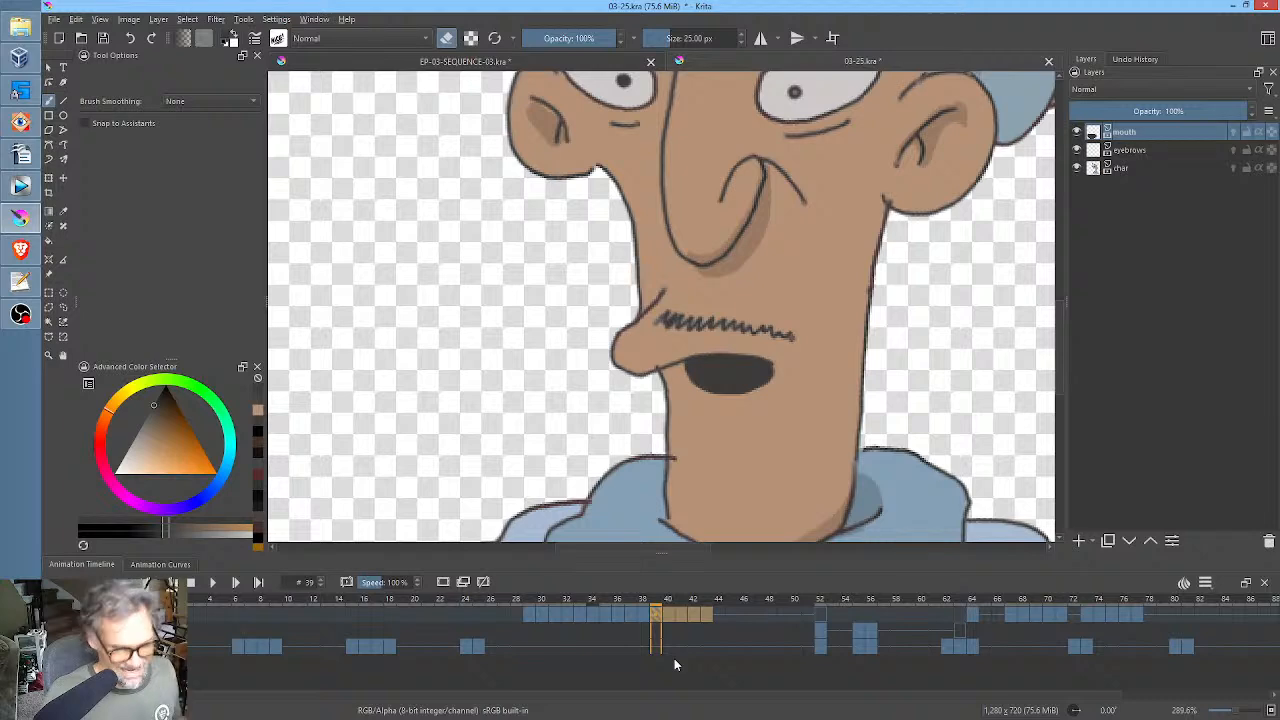
# Play the shot from frame 22 to check the repeated mouth movement.
pyautogui.click(437, 616)
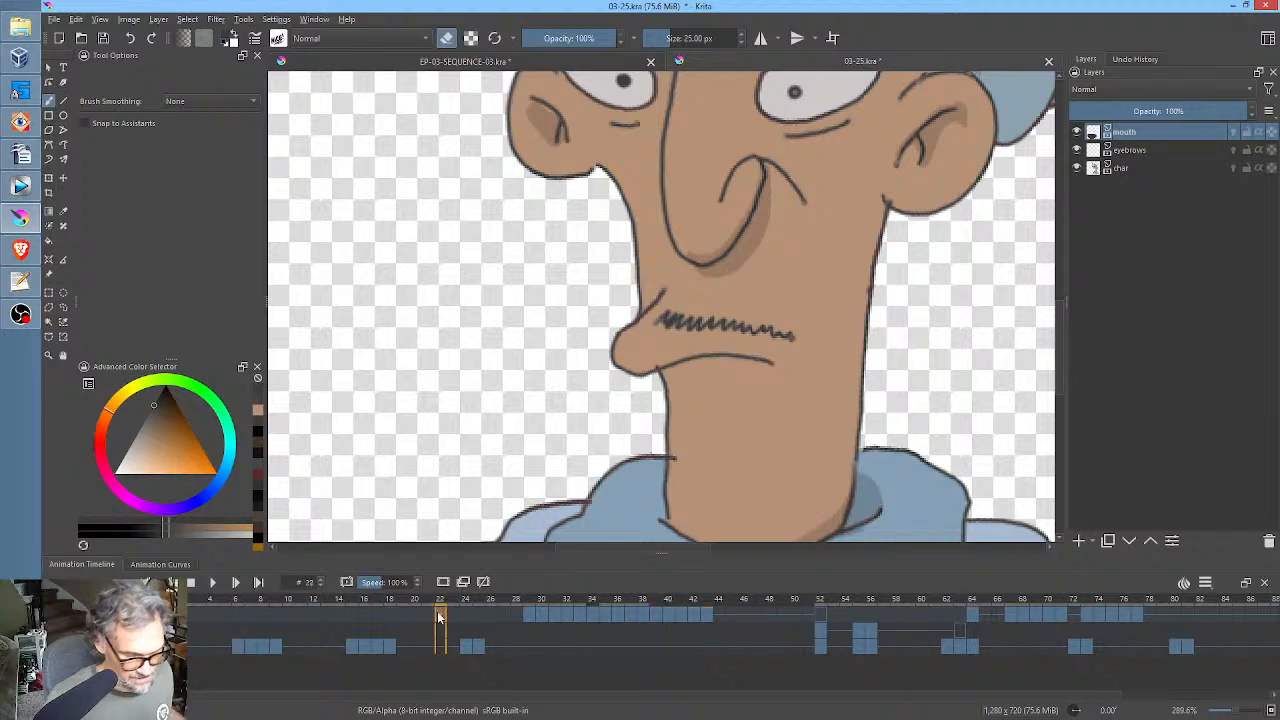
pyautogui.scroll(-2, 688, 322)
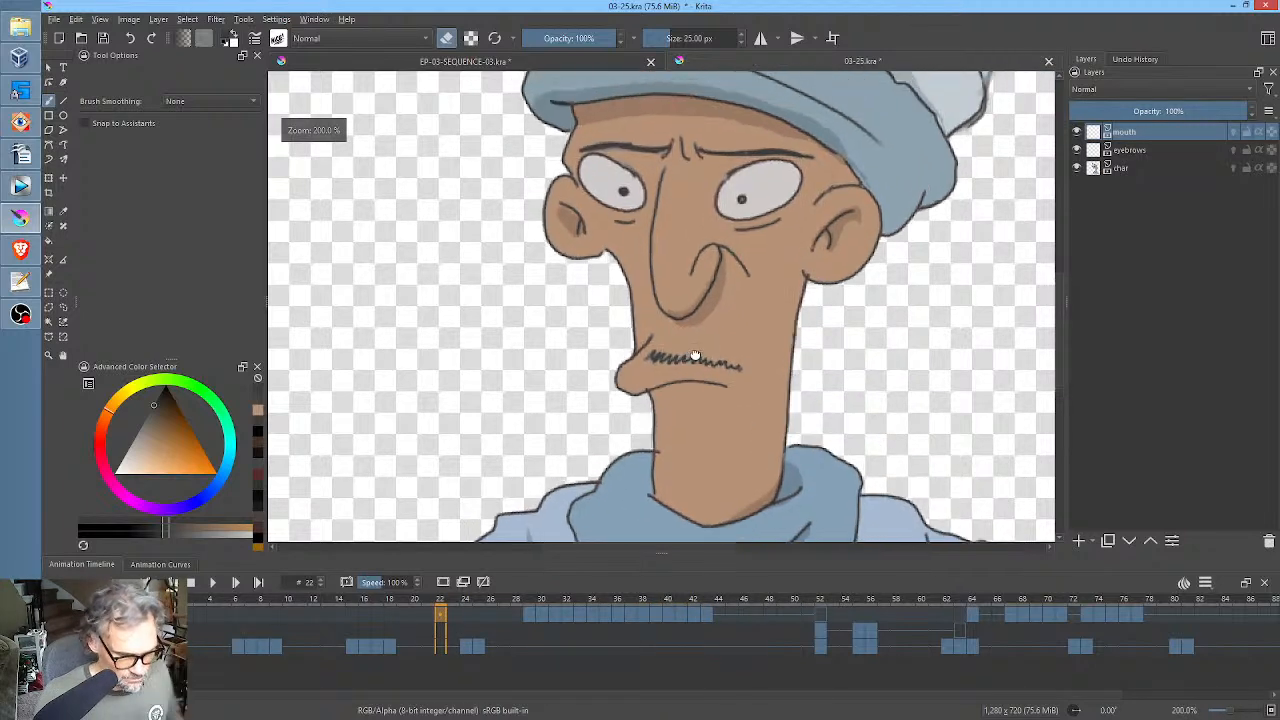
pyautogui.press('space')
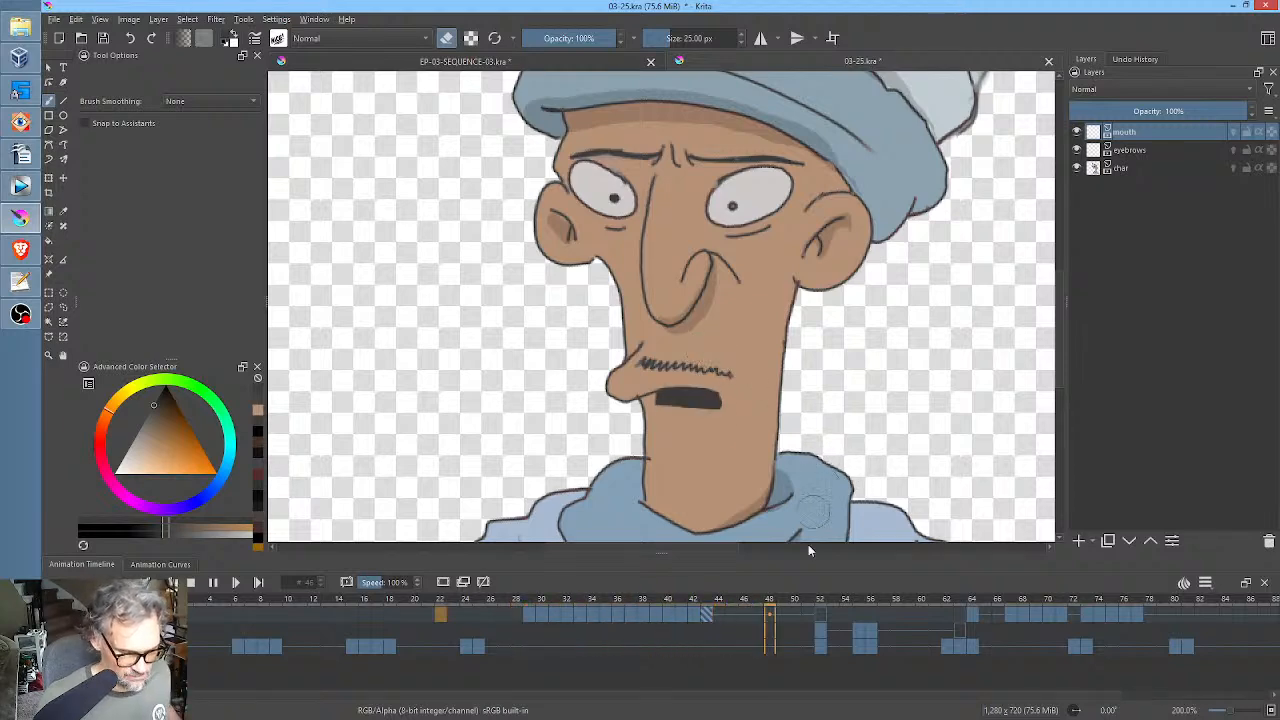
pyautogui.press('space')
# Copy mouth keyframes 39–43 to frames 44–48 and play the shot from frame 0 with the whole canvas in view.
pyautogui.click(659, 617)
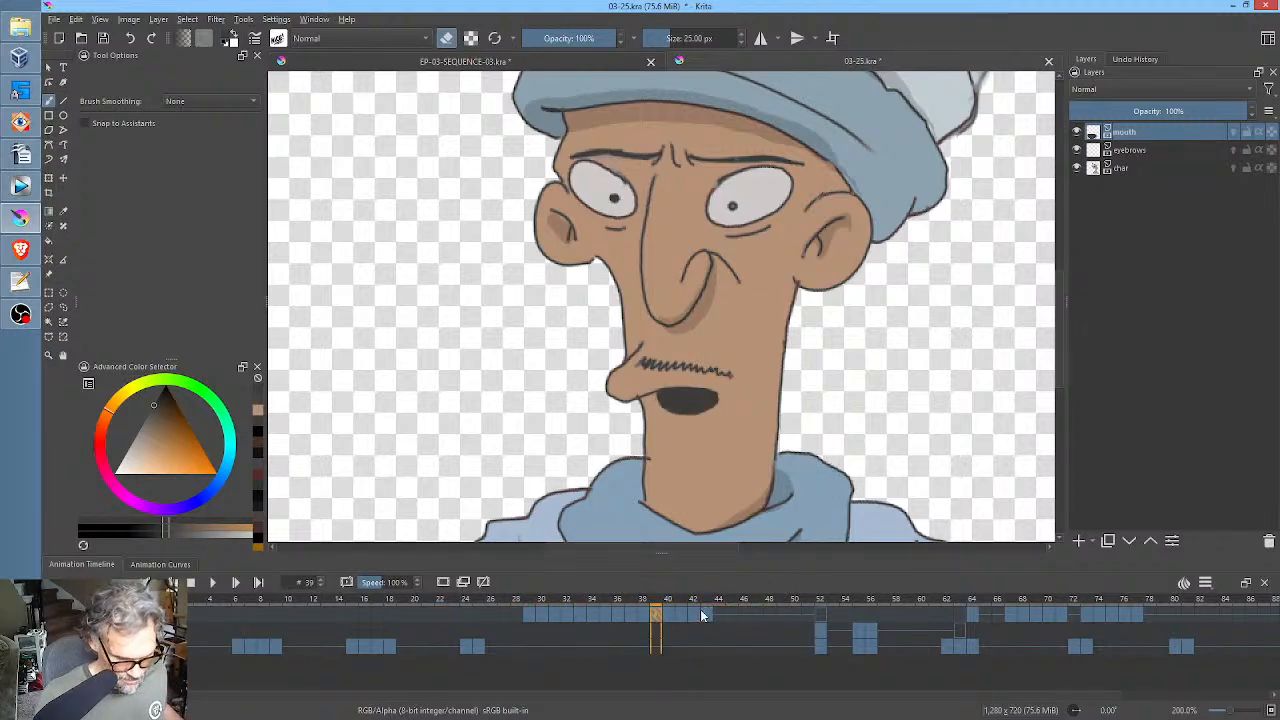
pyautogui.moveTo(659, 615)
pyautogui.mouseDown()
pyautogui.moveTo(704, 613)
pyautogui.moveTo(677, 628)
pyautogui.moveTo(720, 615)
pyautogui.mouseUp()
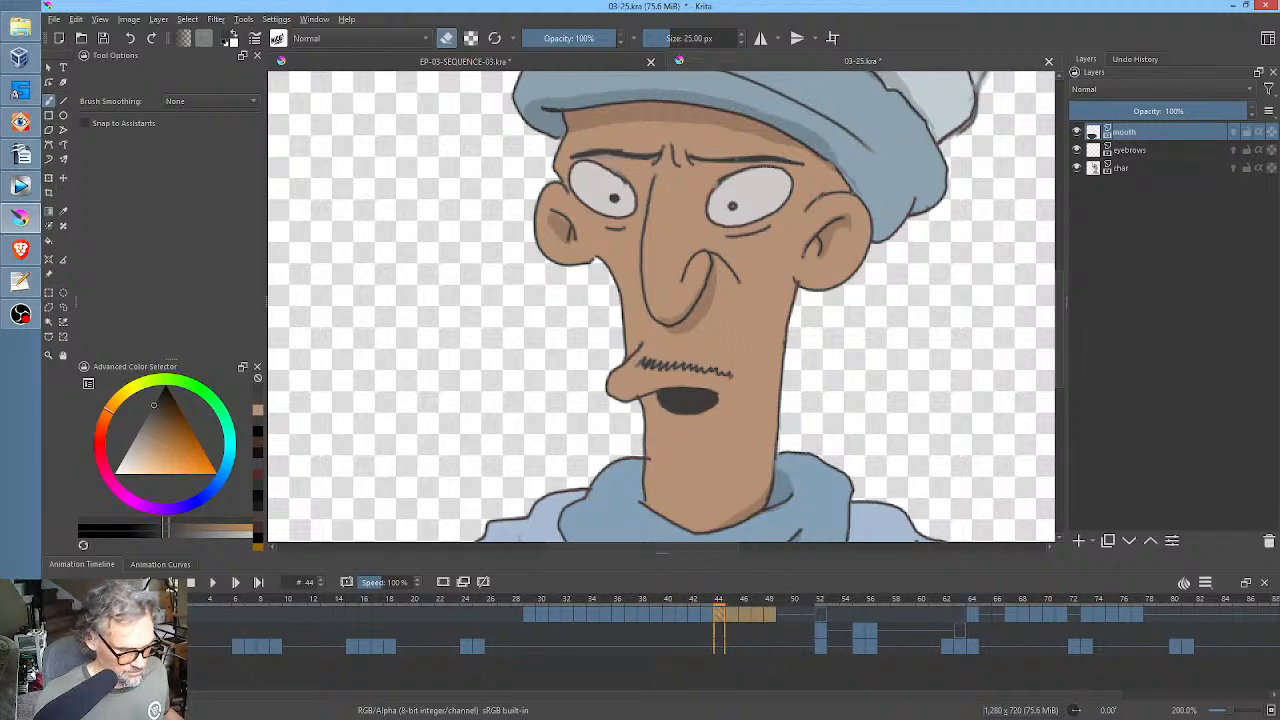
pyautogui.click(160, 614)
pyautogui.scroll(-1, 653, 351)
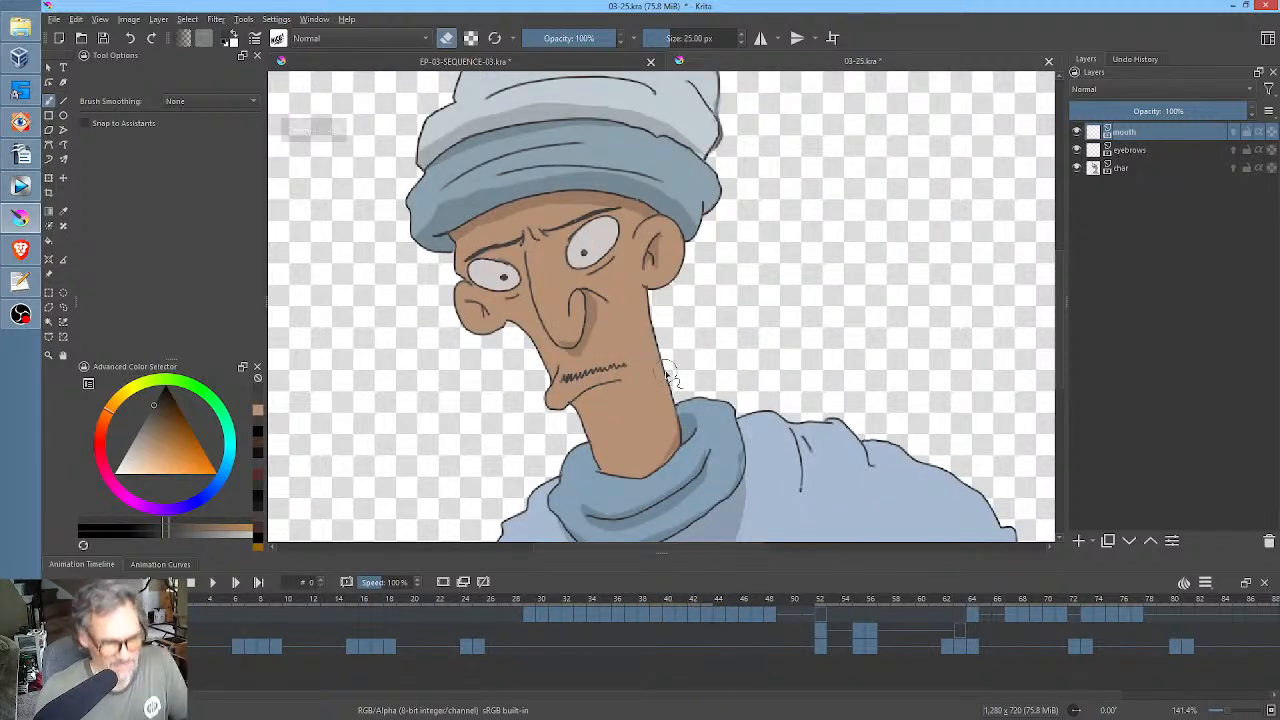
pyautogui.scroll(-2, 697, 366)
pyautogui.moveTo(699, 384); pyautogui.dragTo(704, 353)
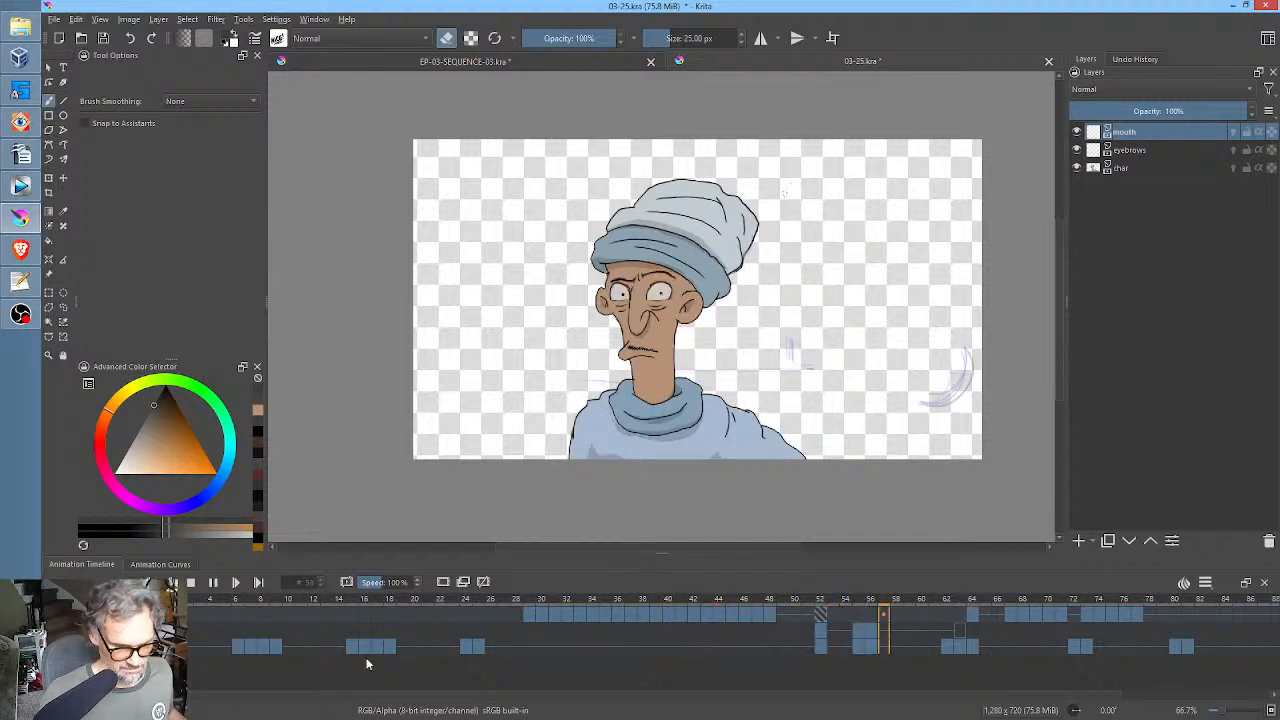
pyautogui.press('space')
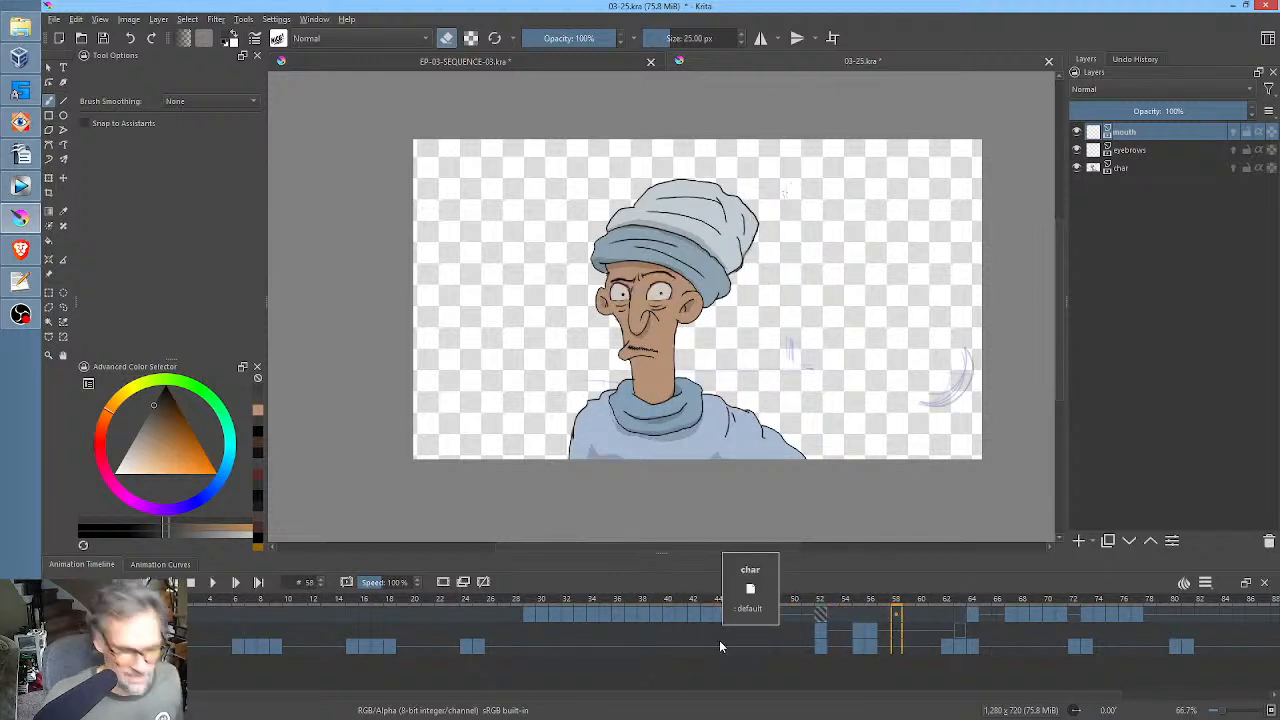
# Add a blank mouth keyframe at frame 49 to close the mouth, and save the file.
pyautogui.click(770, 619)
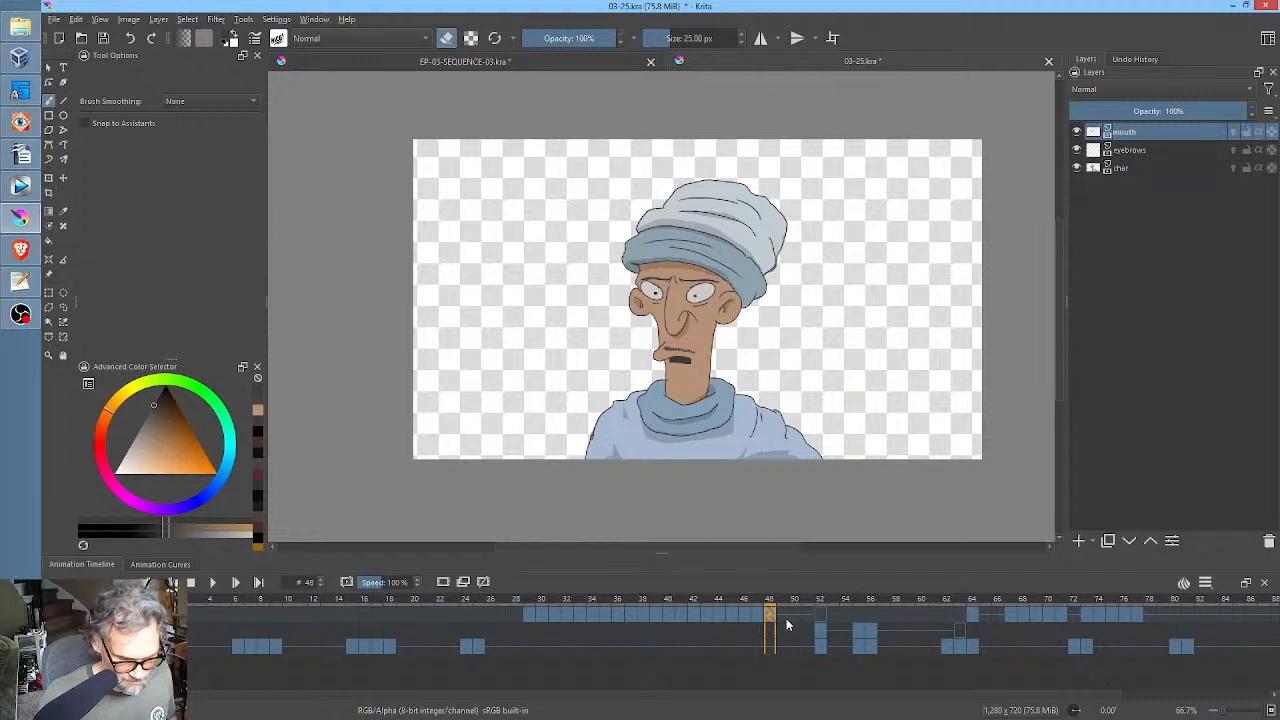
pyautogui.click(784, 617)
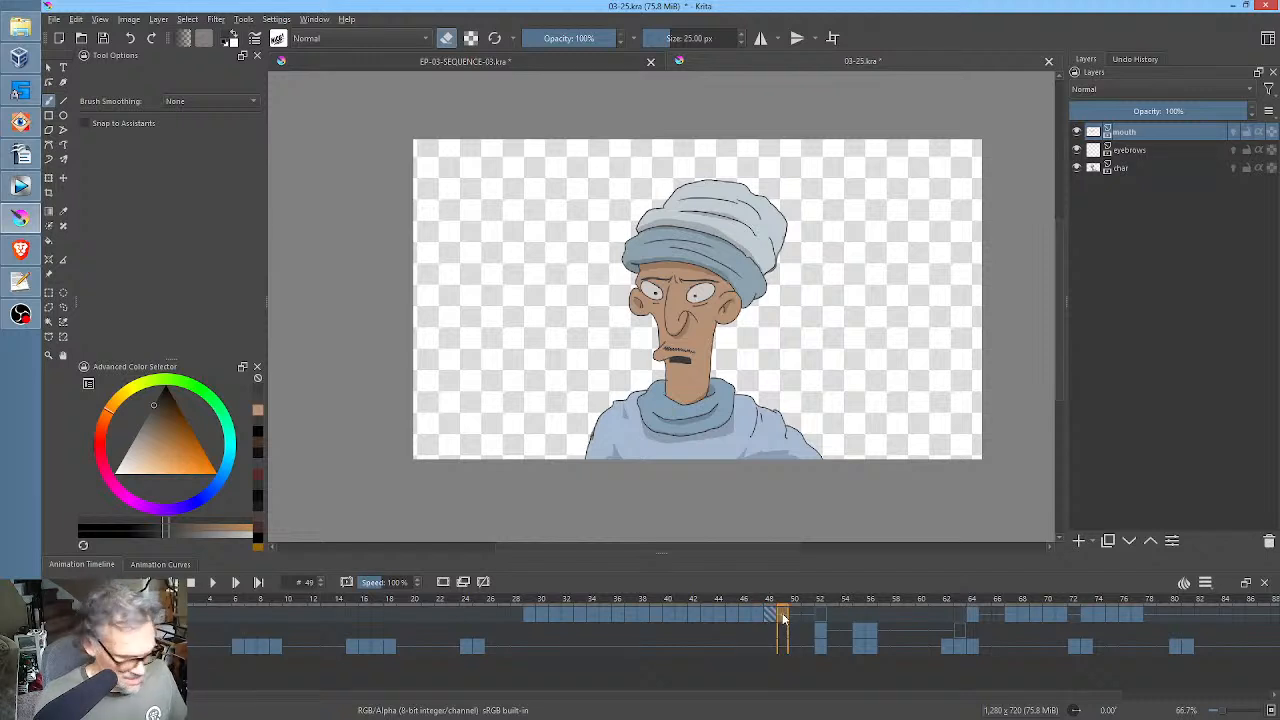
pyautogui.press('Delete')
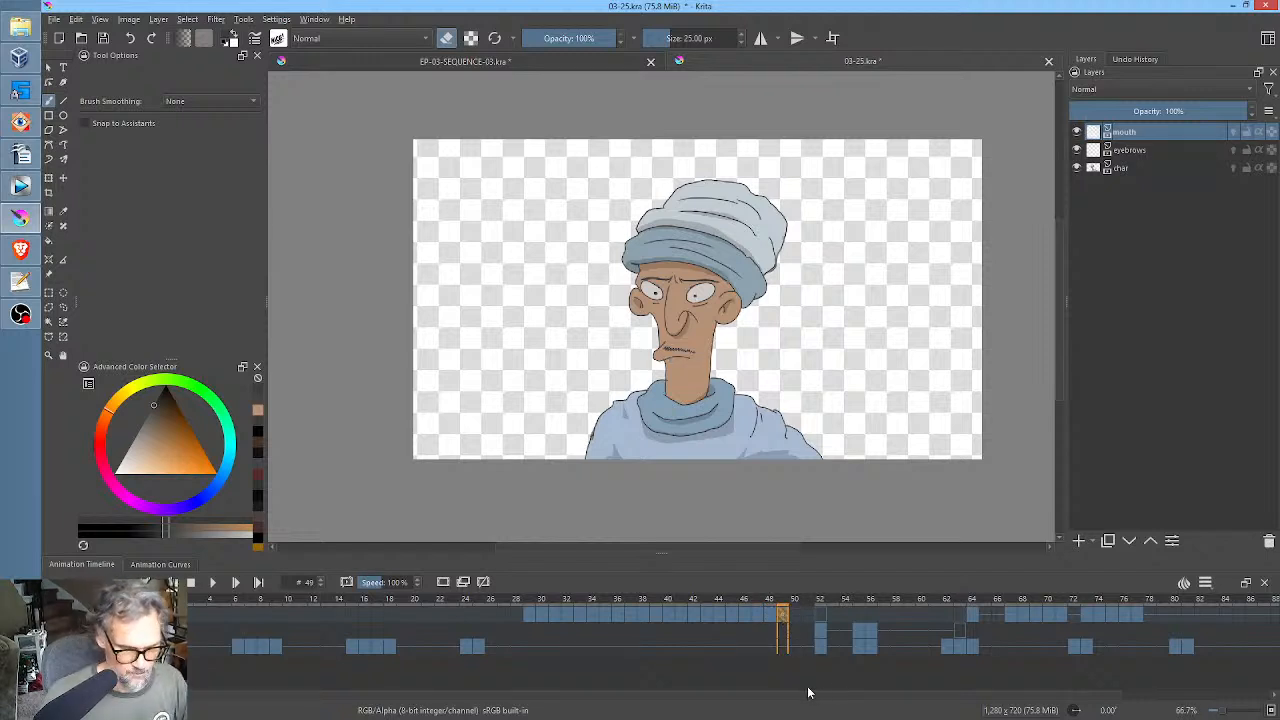
pyautogui.click(103, 40)
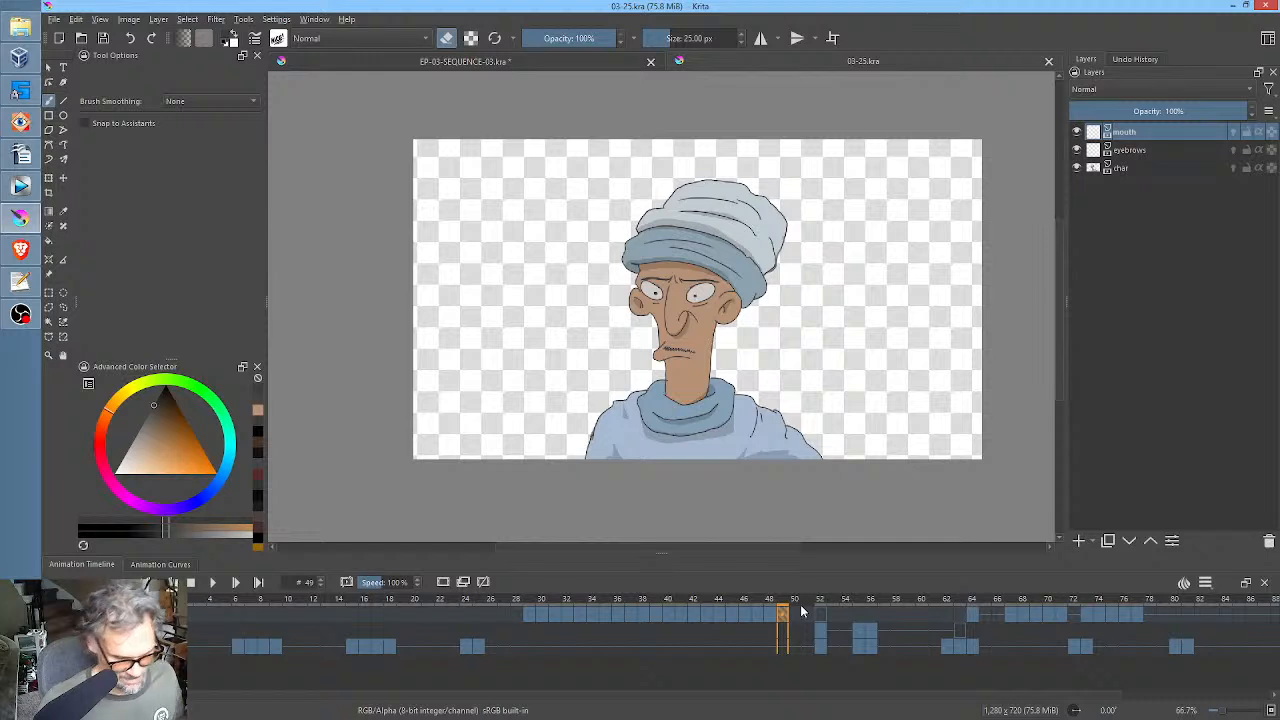
# Play the shot to review the mouth animation, stop, go to frame 52, and save the file.
pyautogui.press('space')
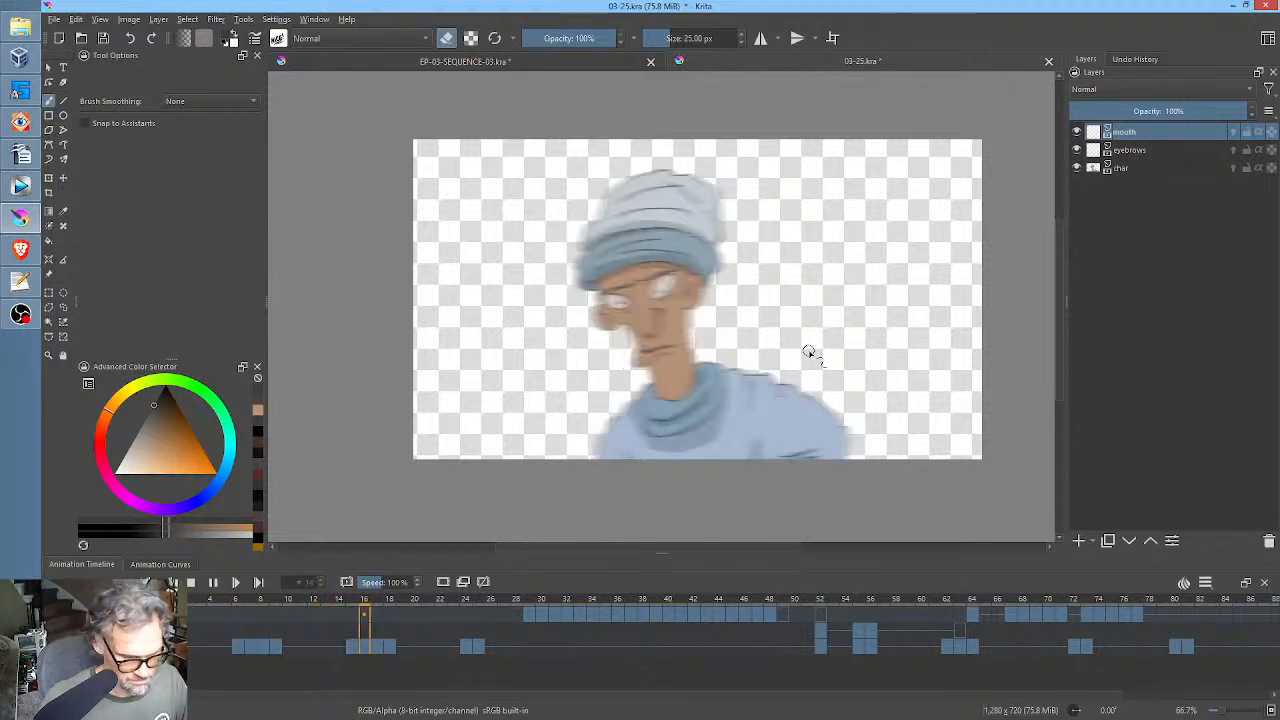
pyautogui.scroll(1, 808, 352)
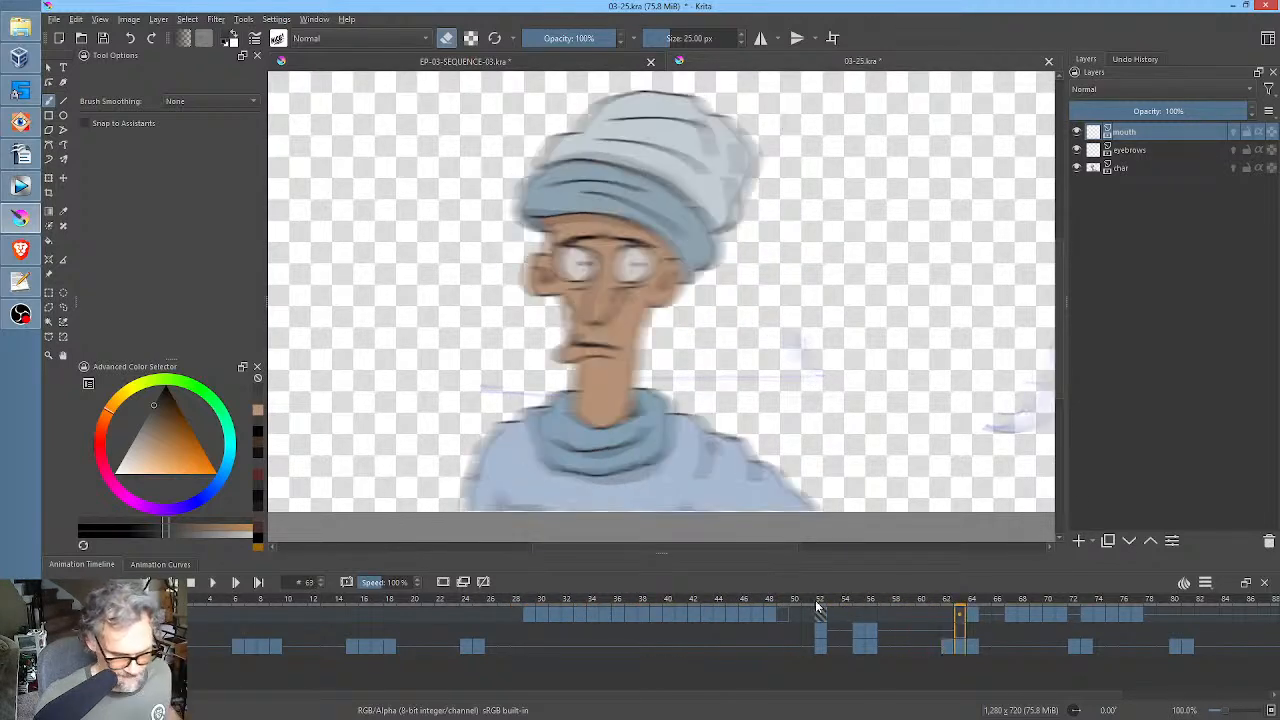
pyautogui.click(824, 613)
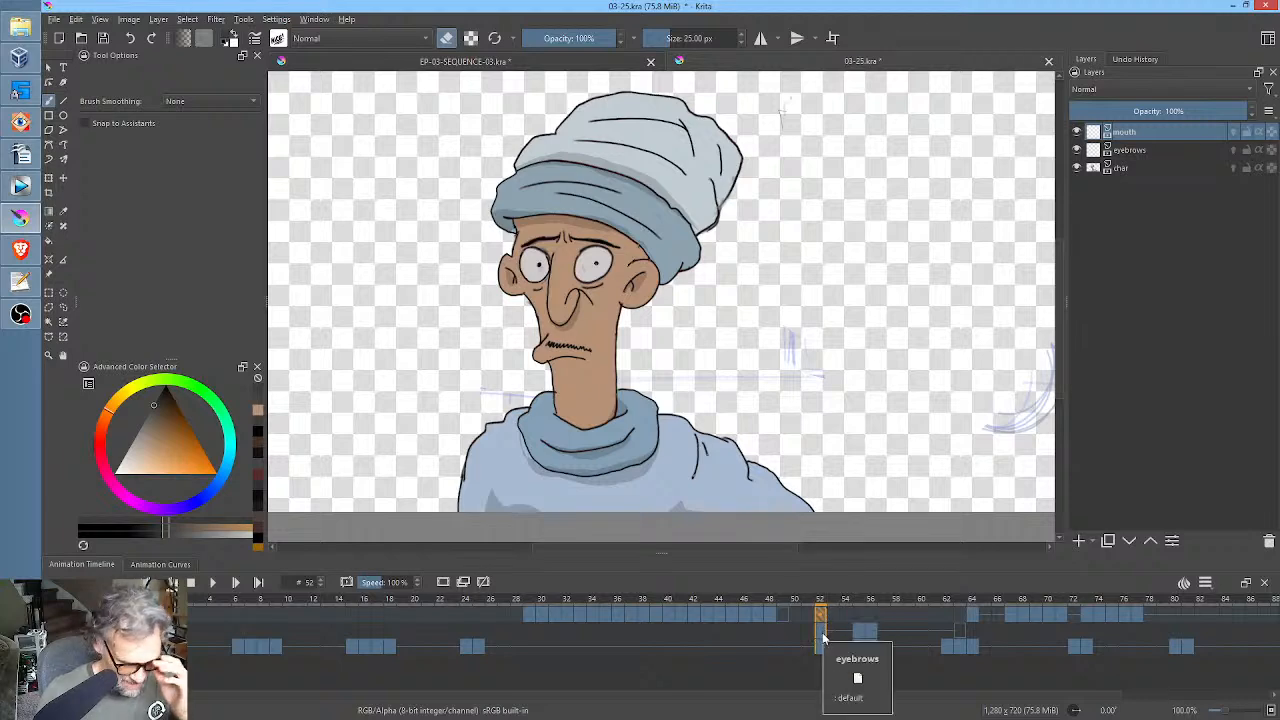
pyautogui.click(105, 39)
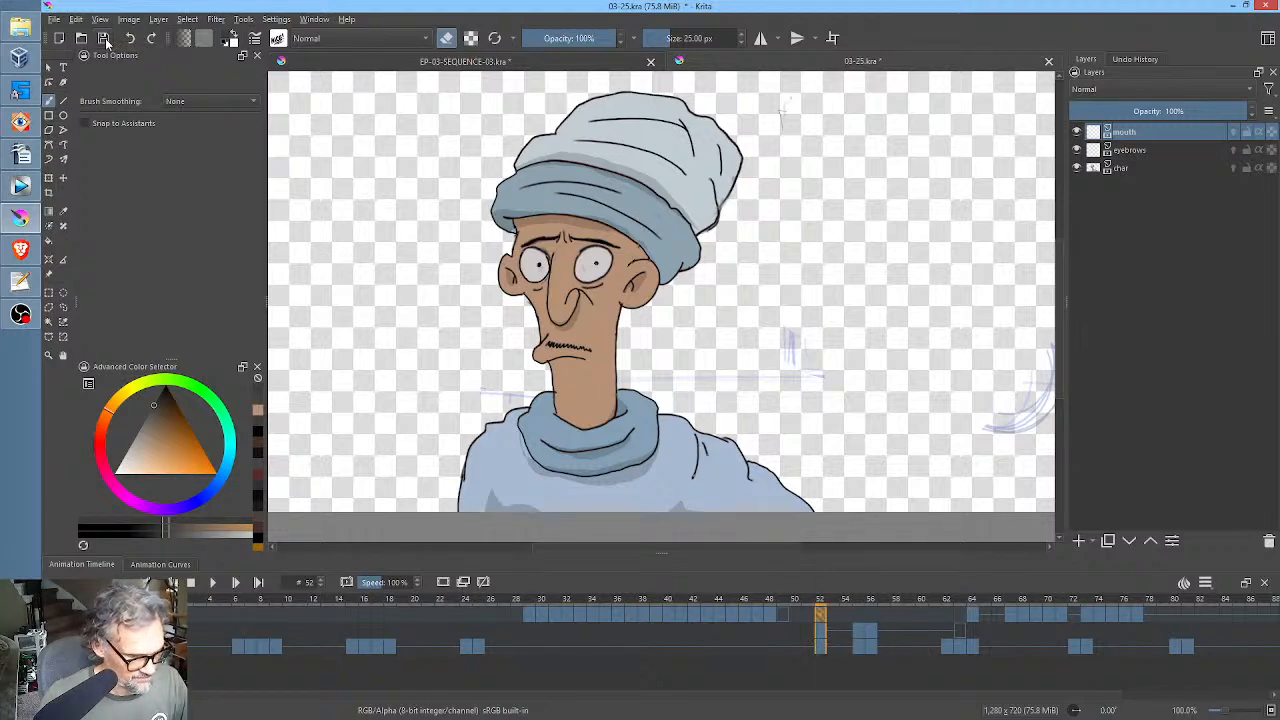
# Select the entire canvas on the char layer at frame 52 and clear the character drawing there.
pyautogui.click(820, 647)
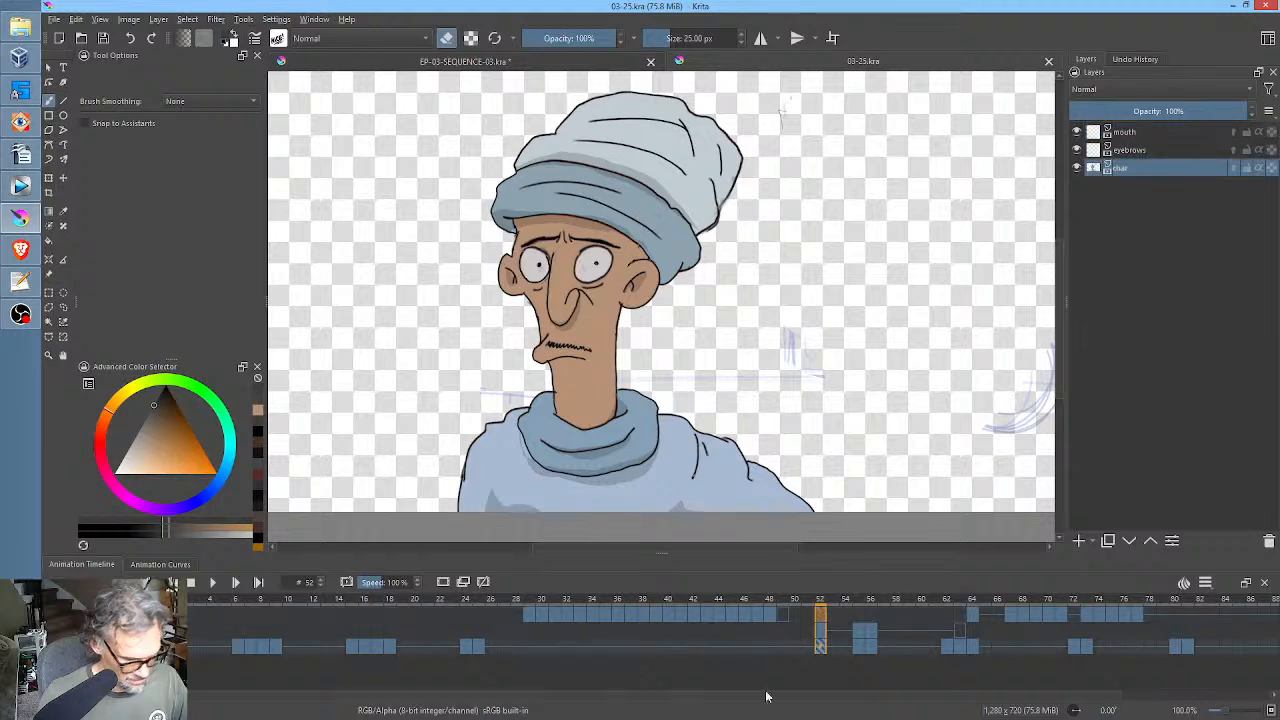
pyautogui.scroll(-2, 810, 330)
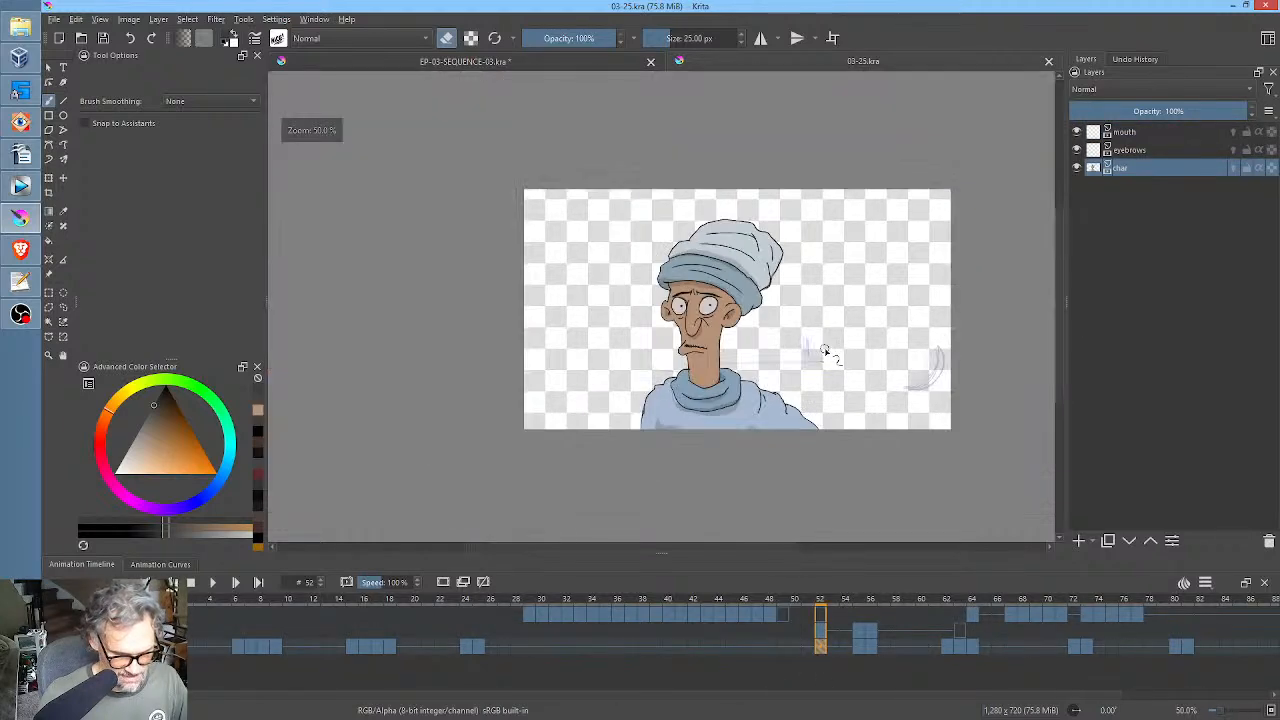
pyautogui.hotkey('ctrl', 'a')
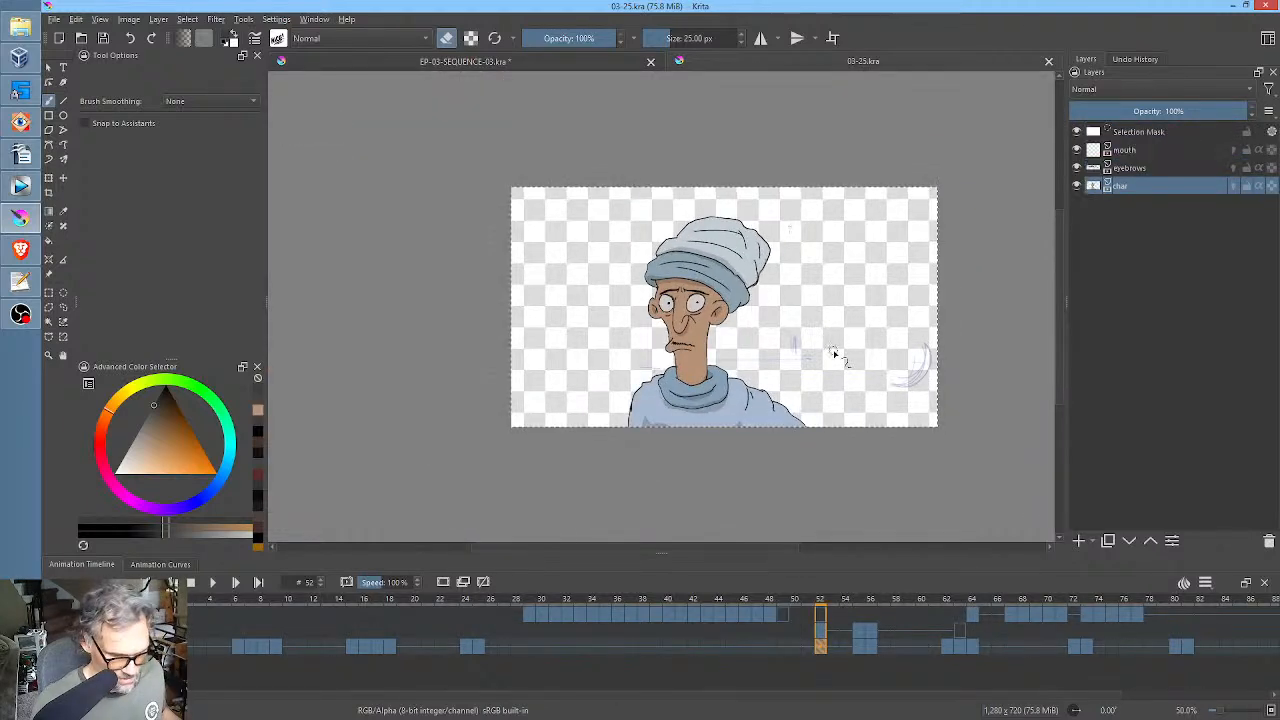
pyautogui.press('Delete')
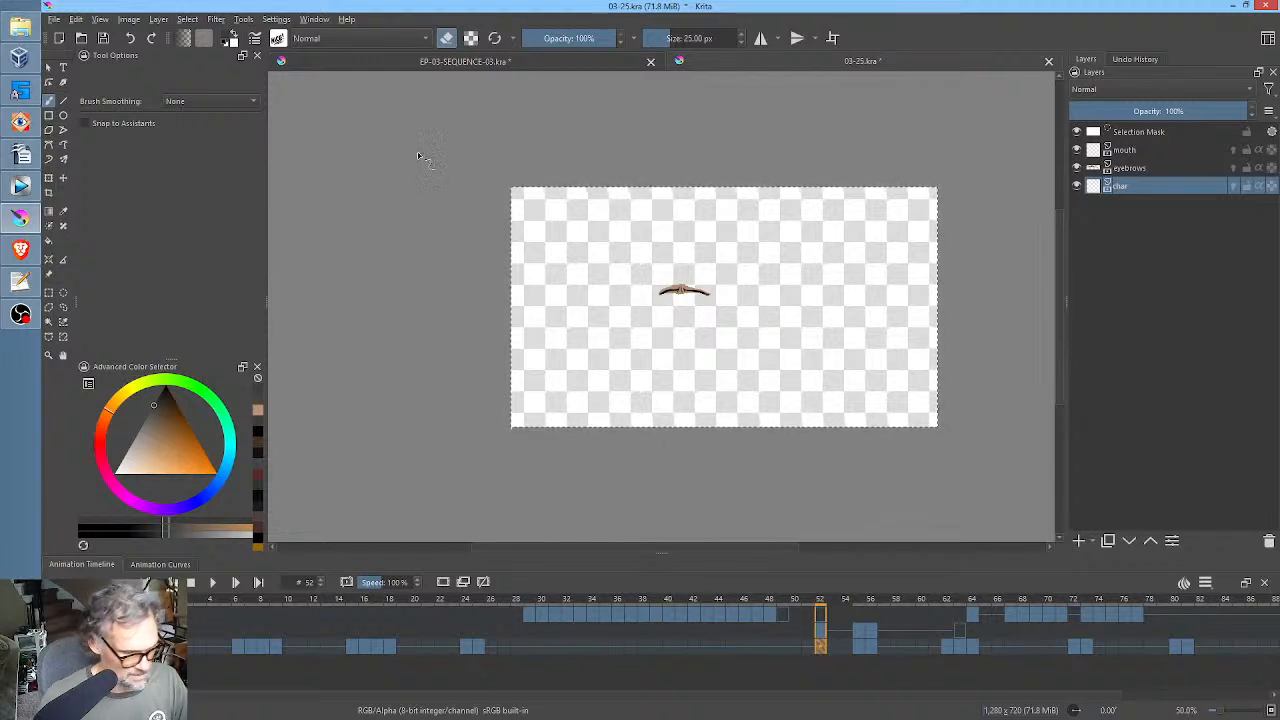
# Switch to the EP-03-SEQUENCE-03.kra document, save it, and go to frame 8 to inspect the front-facing character.
pyautogui.click(540, 58)
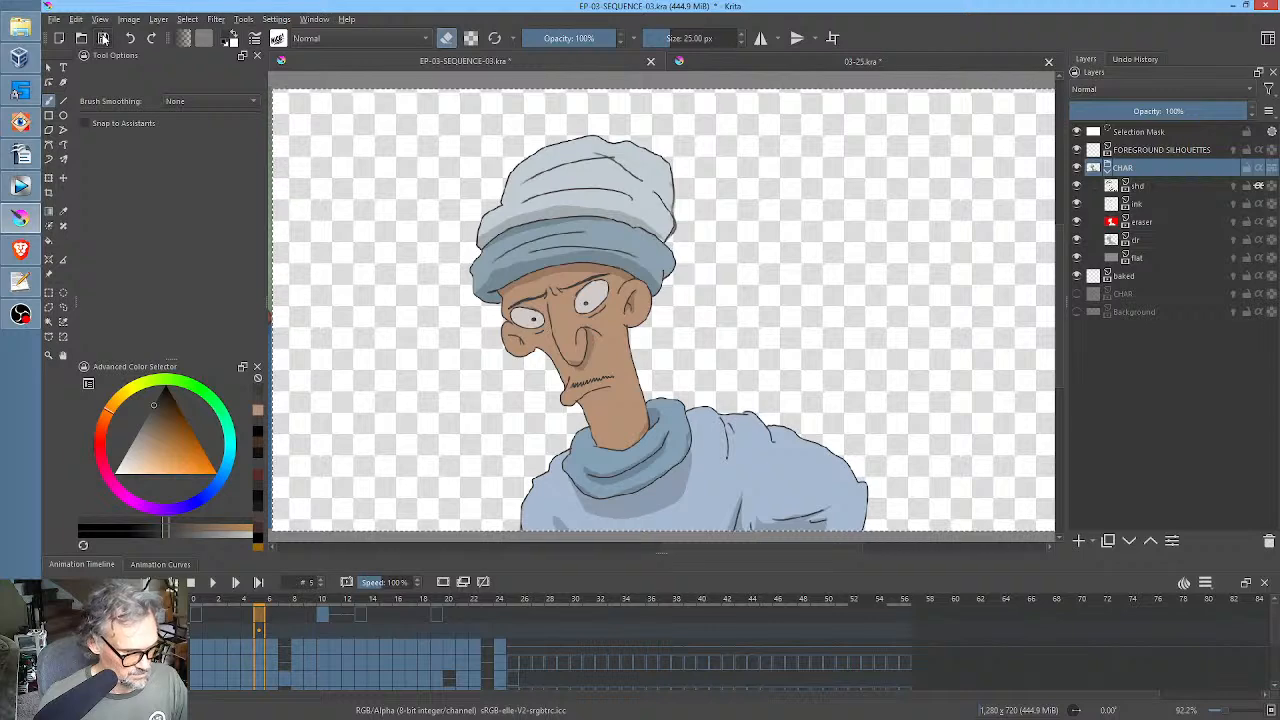
pyautogui.click(283, 605)
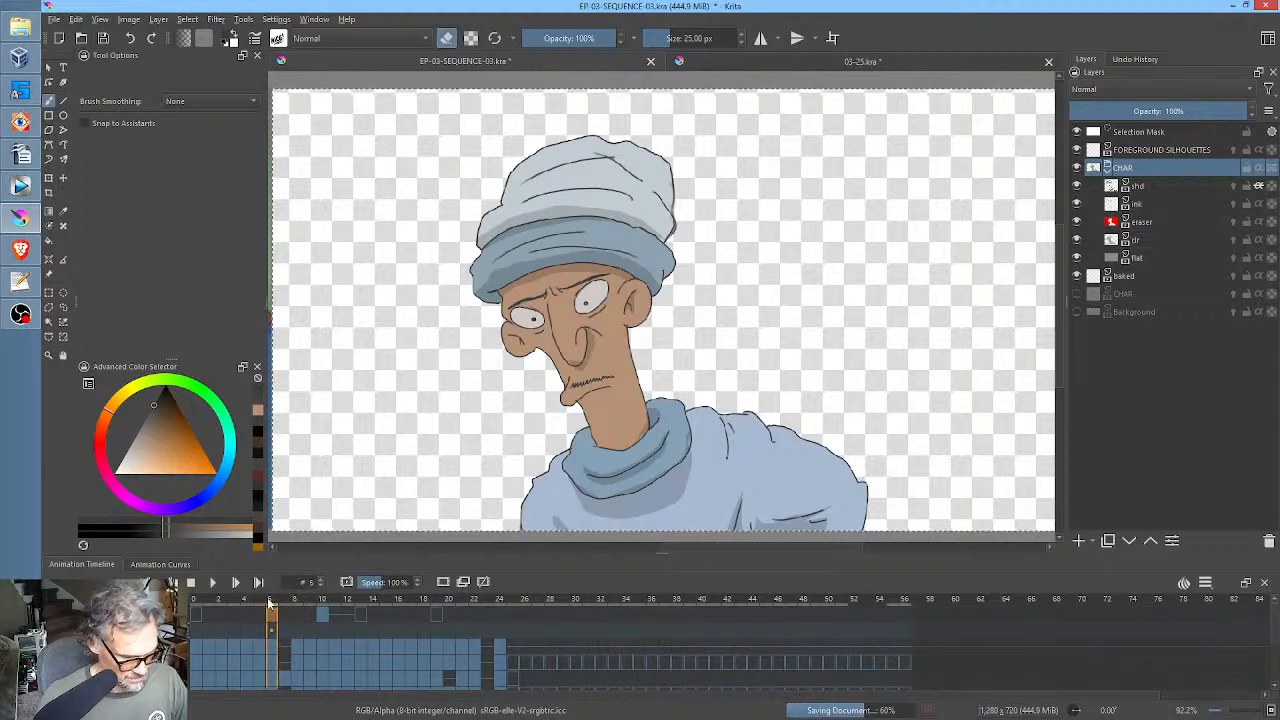
pyautogui.click(296, 605)
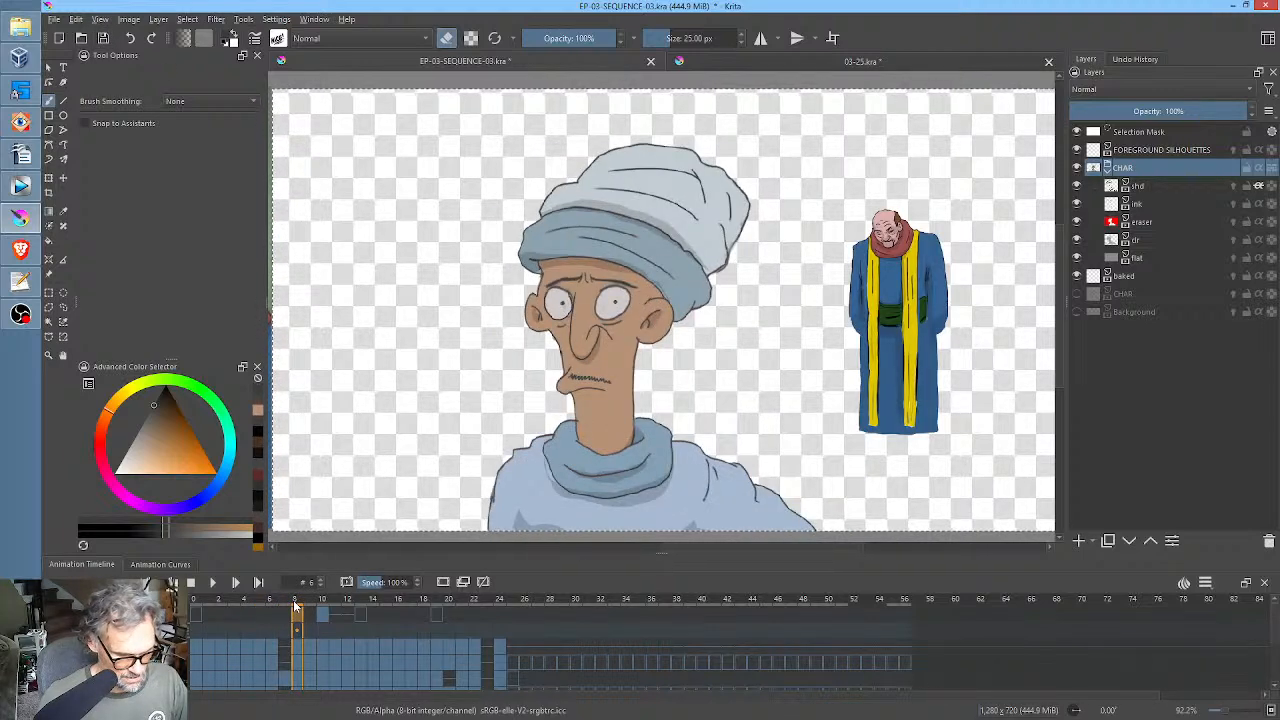
pyautogui.scroll(4, 617, 297)
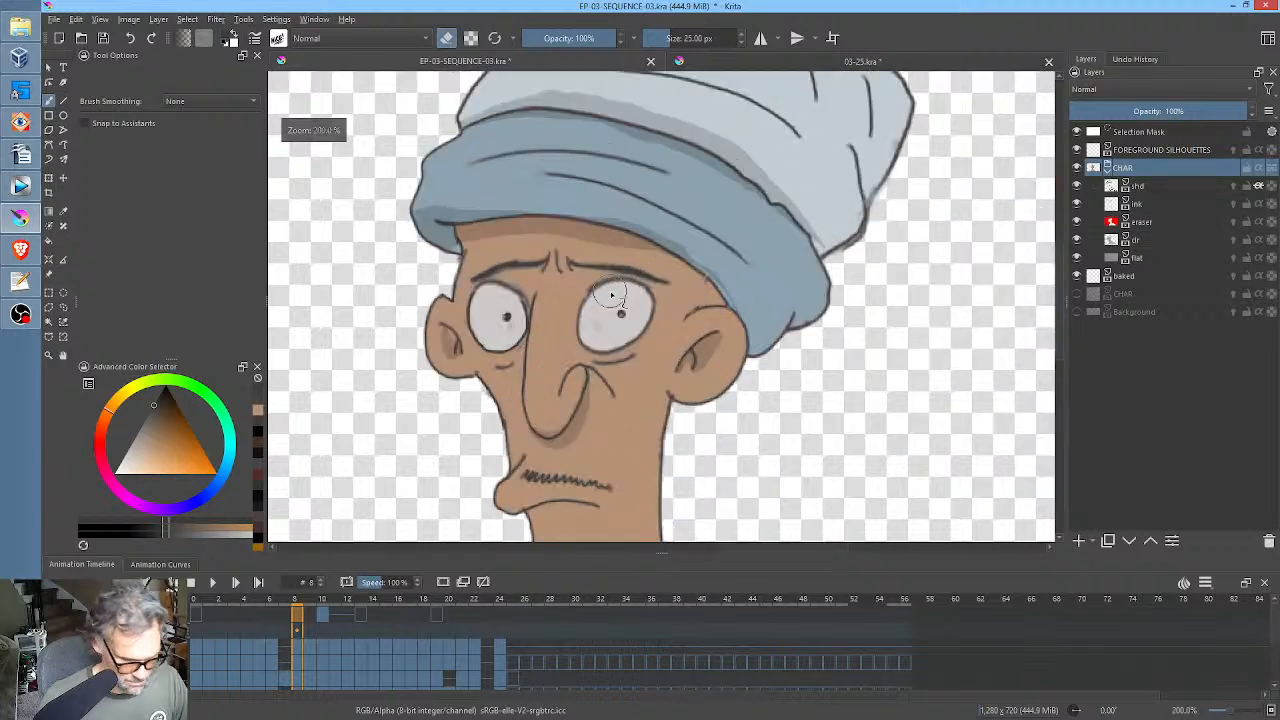
pyautogui.scroll(-2, 615, 300)
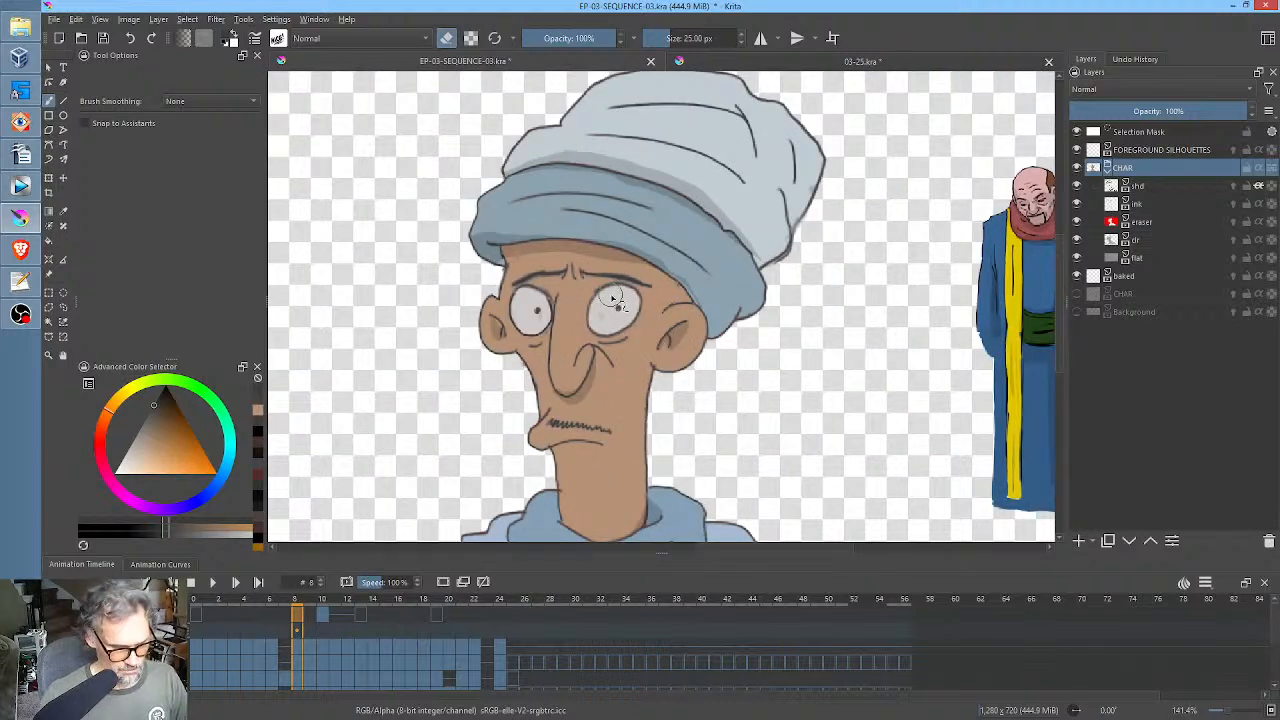
pyautogui.scroll(-3, 613, 298)
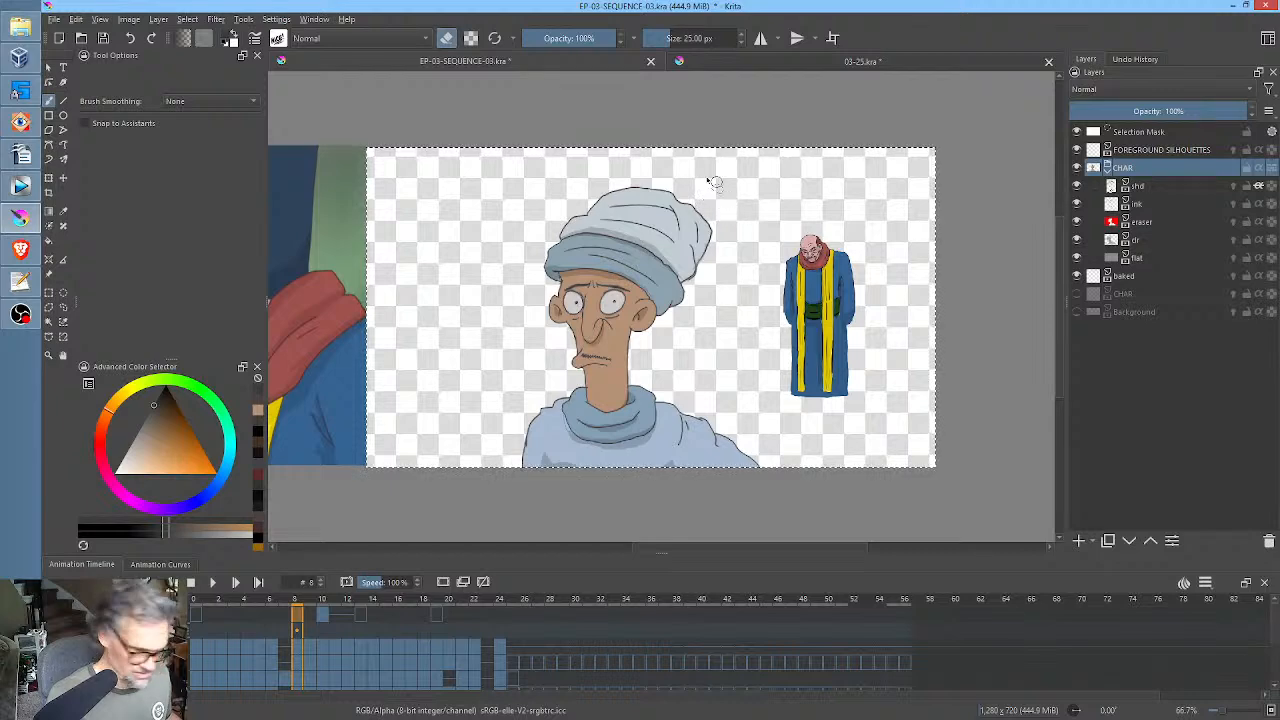
# Make a freehand selection around the turbaned character at frame 8, excluding the small robed figure beside it.
pyautogui.press('l')
pyautogui.moveTo(662, 148); pyautogui.dragTo(450, 457)
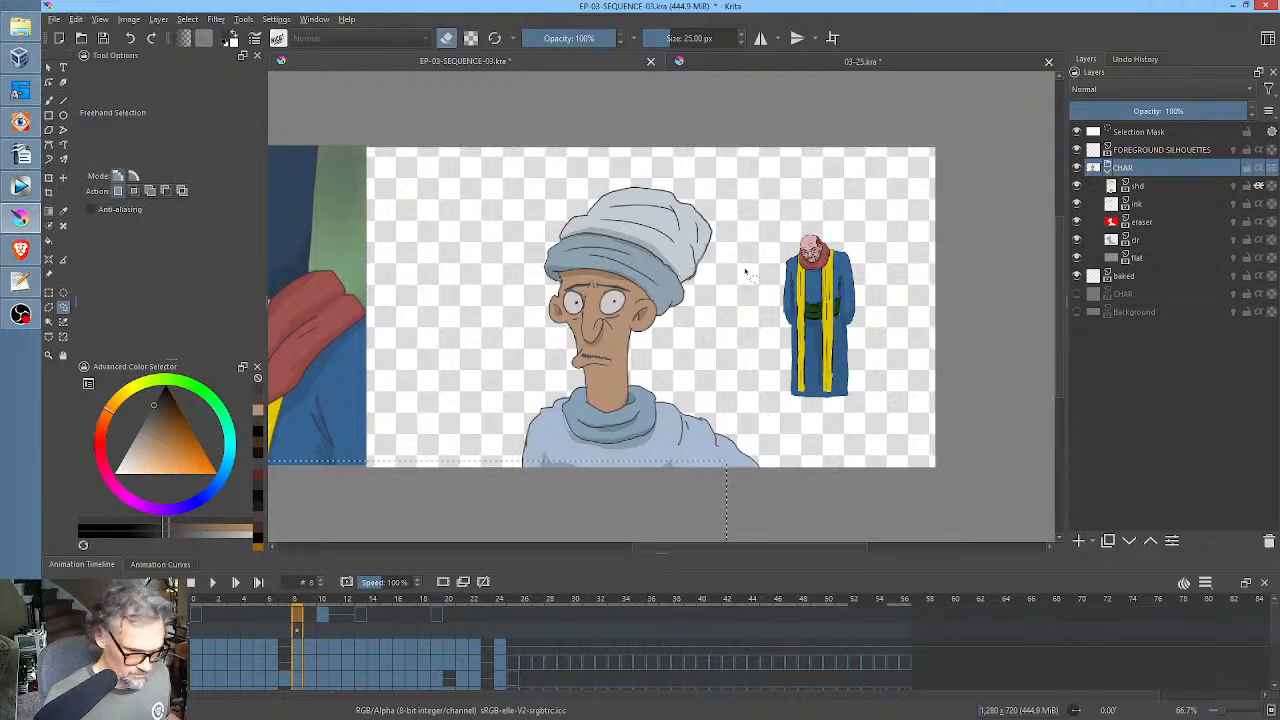
pyautogui.moveTo(590, 148)
pyautogui.mouseDown()
pyautogui.moveTo(466, 410)
pyautogui.moveTo(679, 545)
pyautogui.mouseUp()
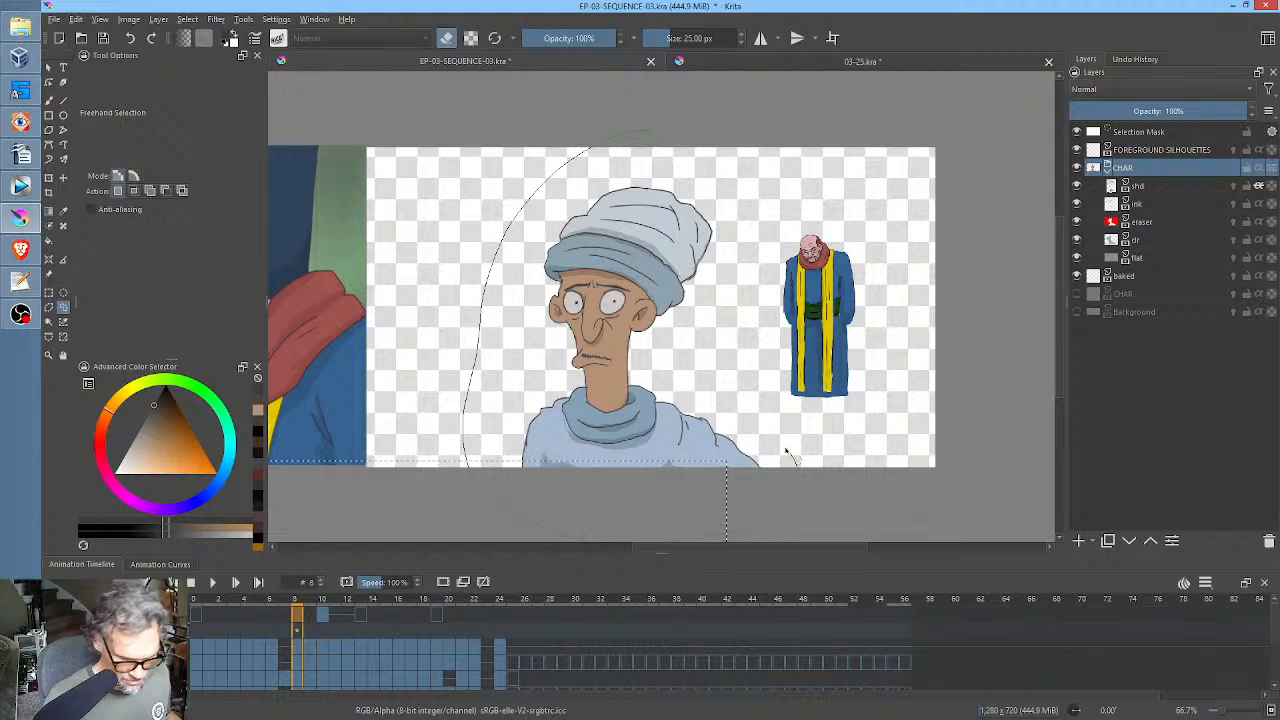
pyautogui.moveTo(742, 332); pyautogui.dragTo(679, 160)
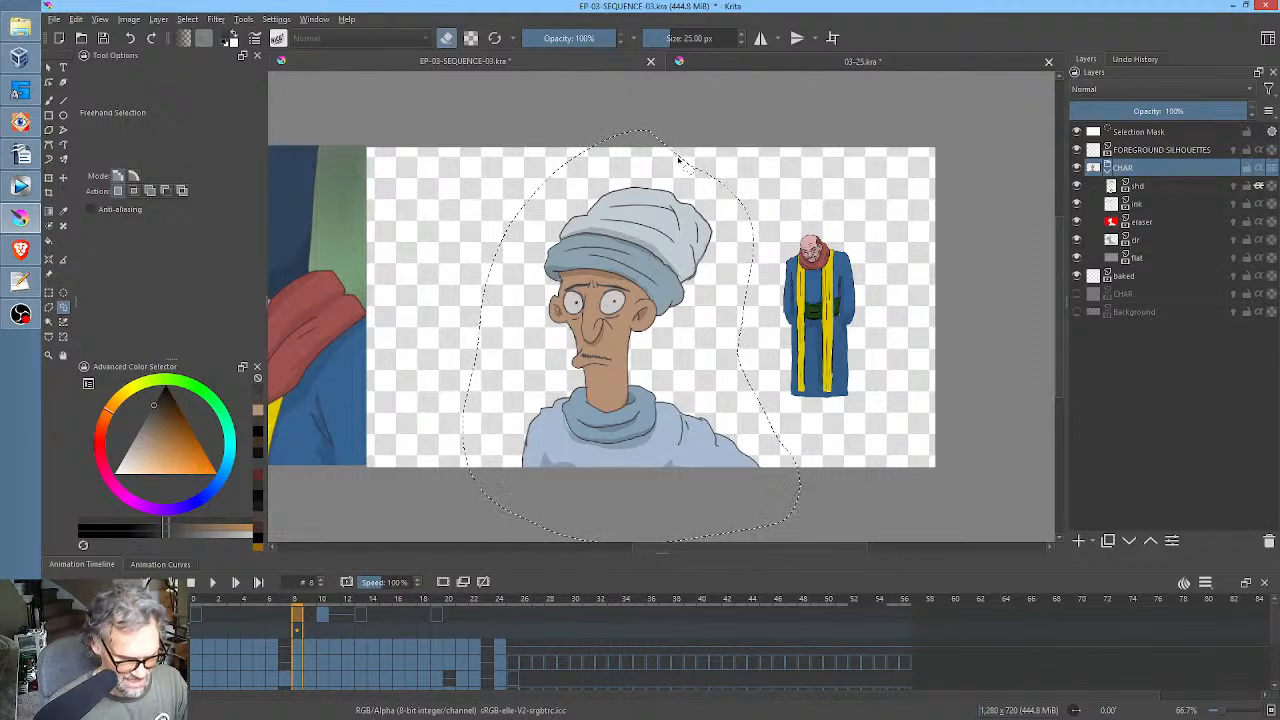
# Compare the character at frame 55 of 03-25.kra with the frame 8 drawing in EP-03-SEQUENCE-03.kra, and return to frame 52 on the char layer.
pyautogui.click(742, 56)
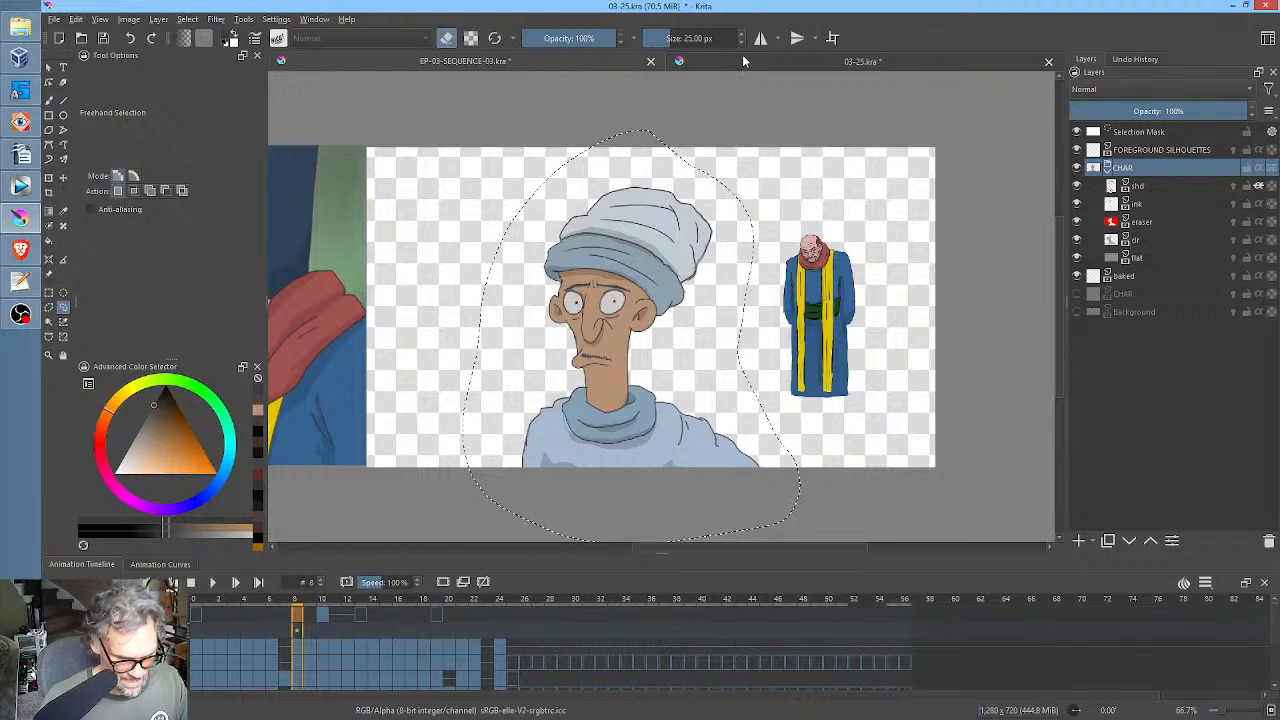
pyautogui.click(857, 645)
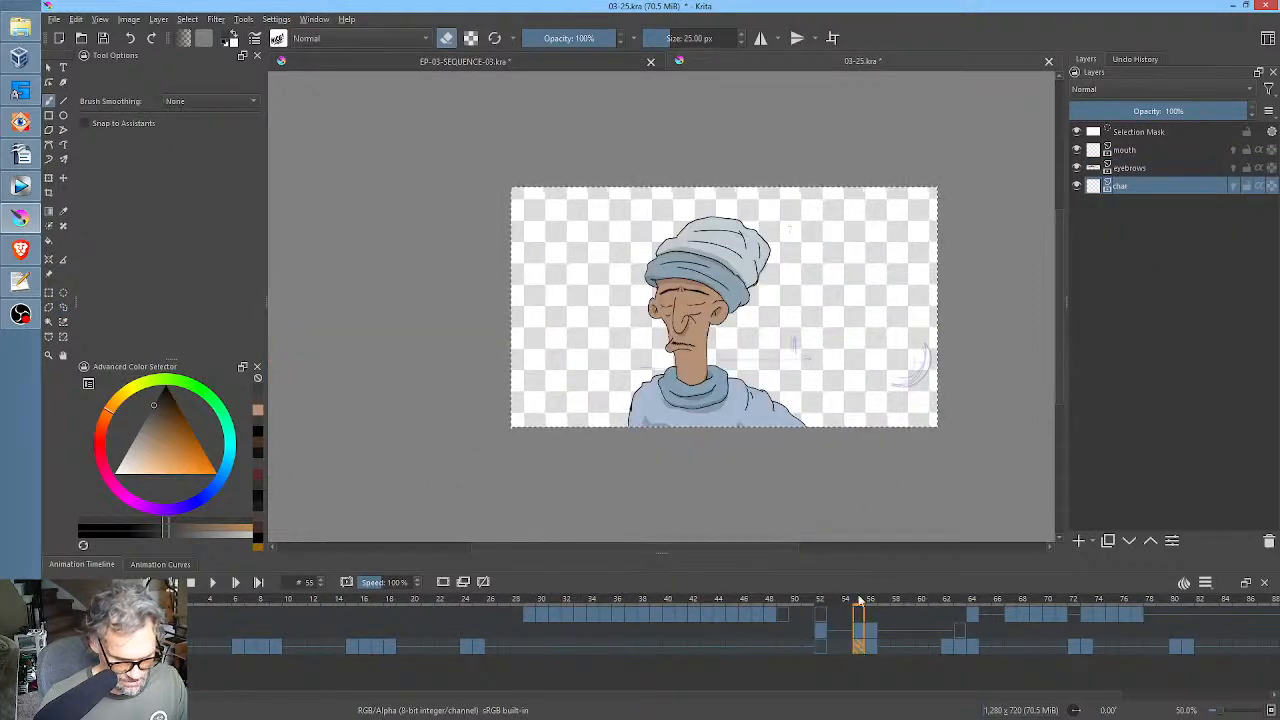
pyautogui.scroll(1, 738, 279)
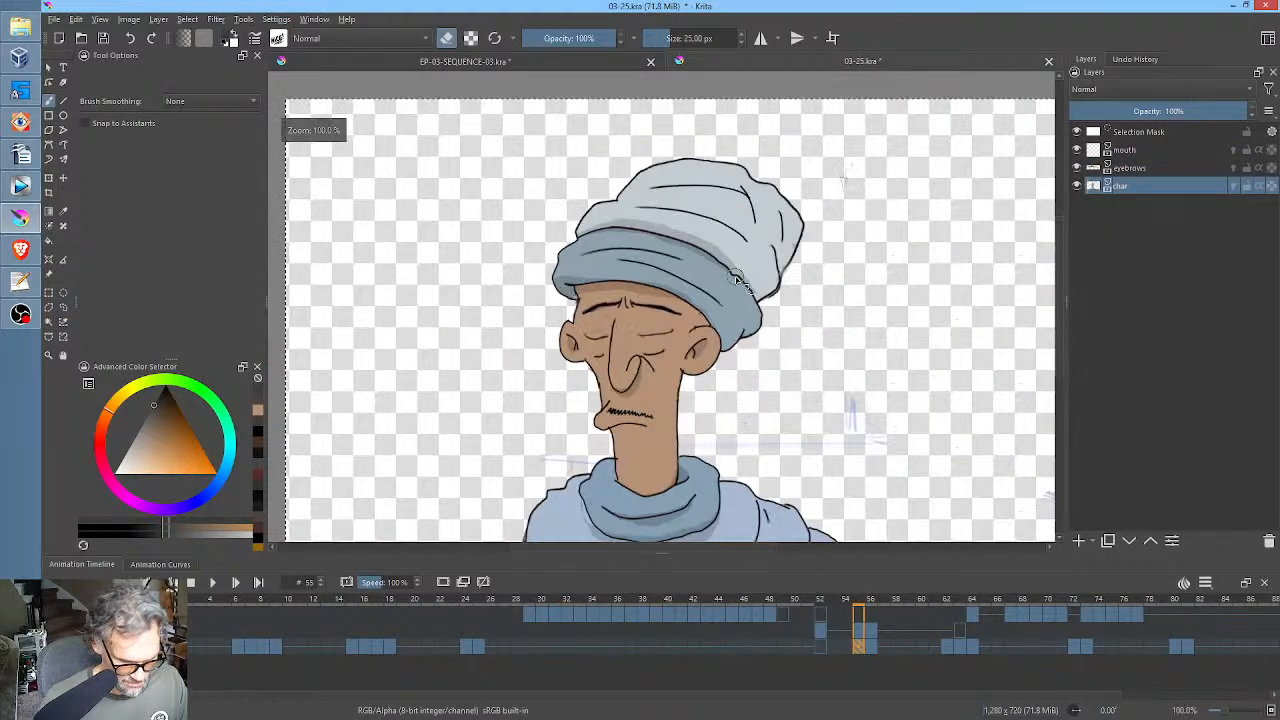
pyautogui.click(619, 62)
pyautogui.scroll(5, 624, 290)
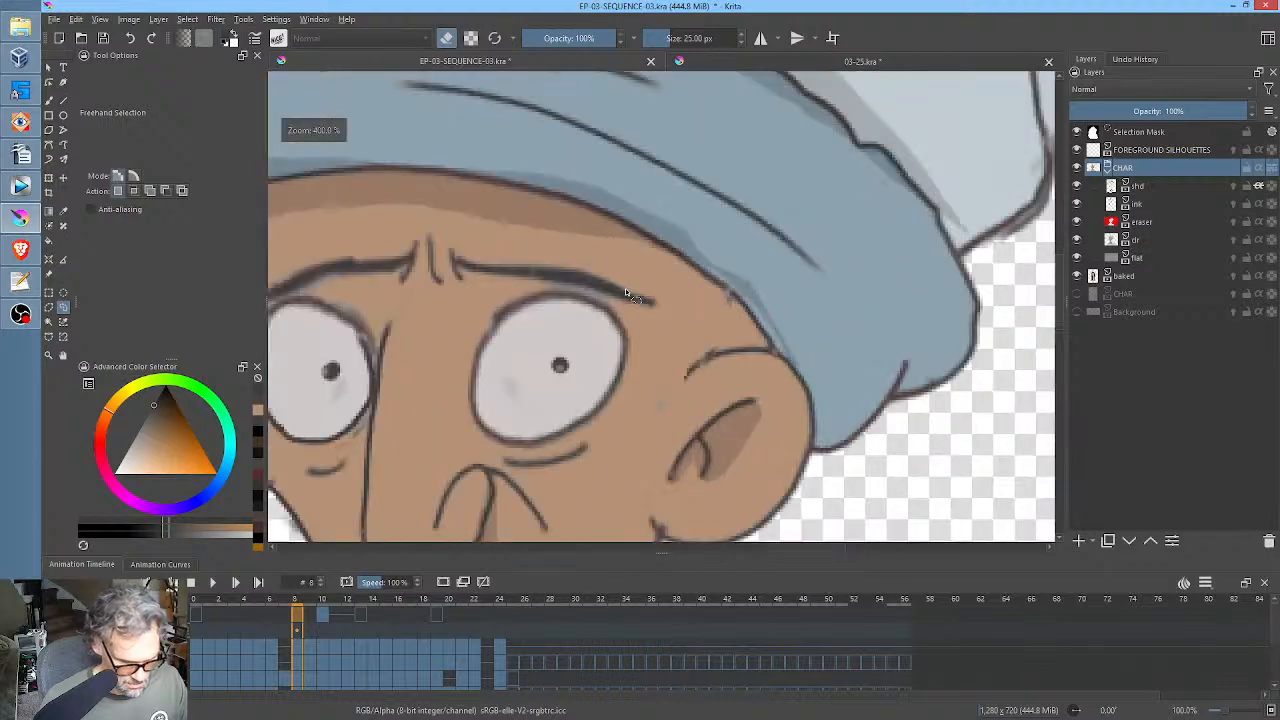
pyautogui.scroll(-5, 626, 288)
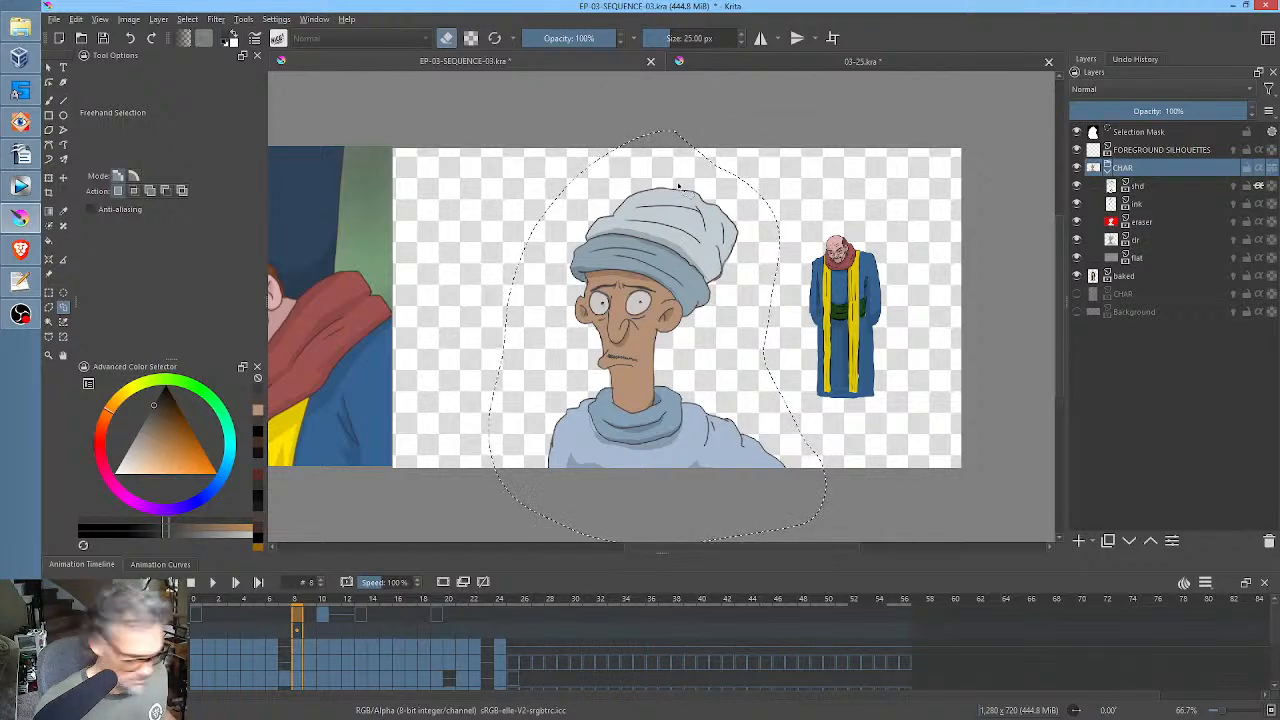
pyautogui.click(878, 62)
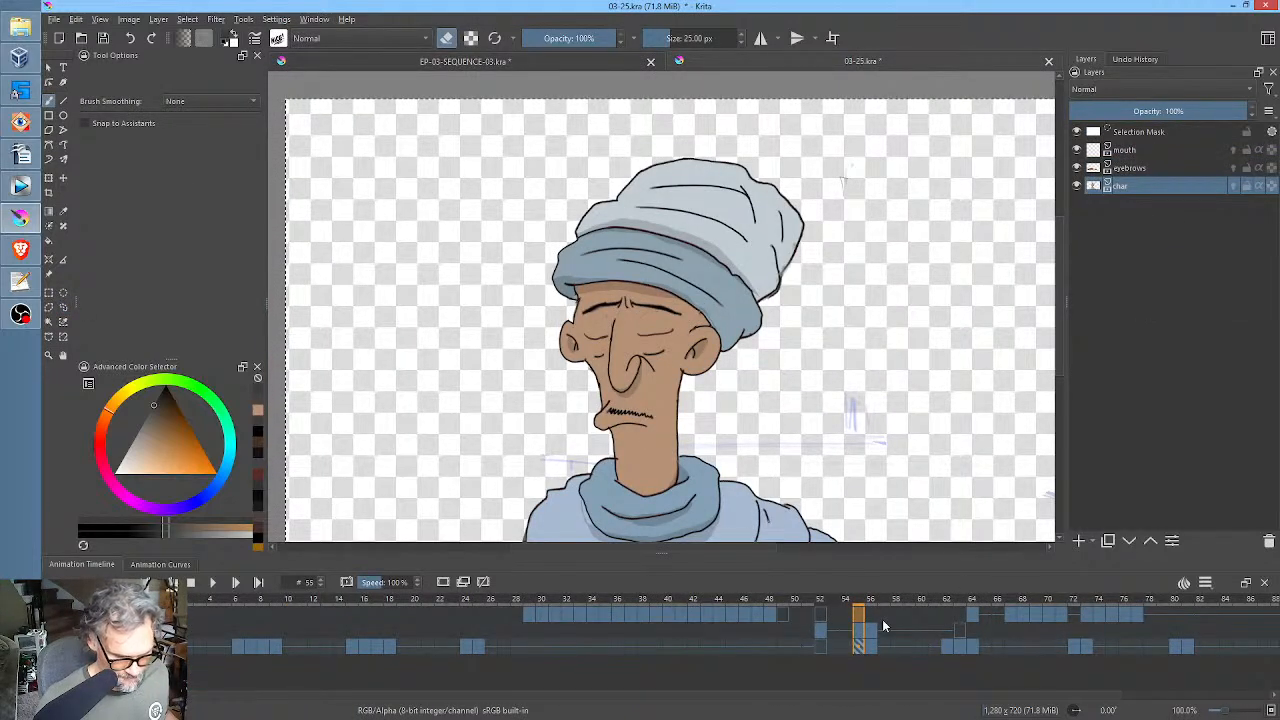
pyautogui.click(821, 647)
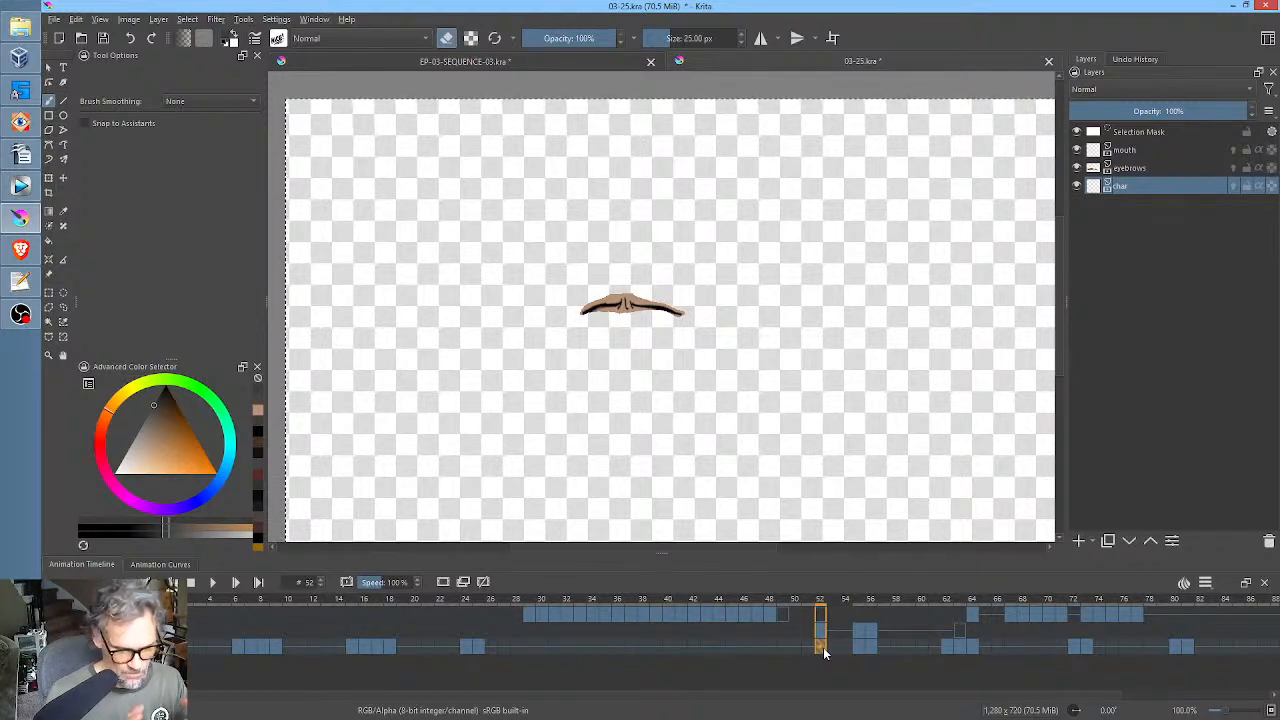
# Freehand-select the small robed figure in EP-03-SEQUENCE-03.kra and try to bring it into the char layer at frame 52 of 03-25.kra.
pyautogui.click(589, 59)
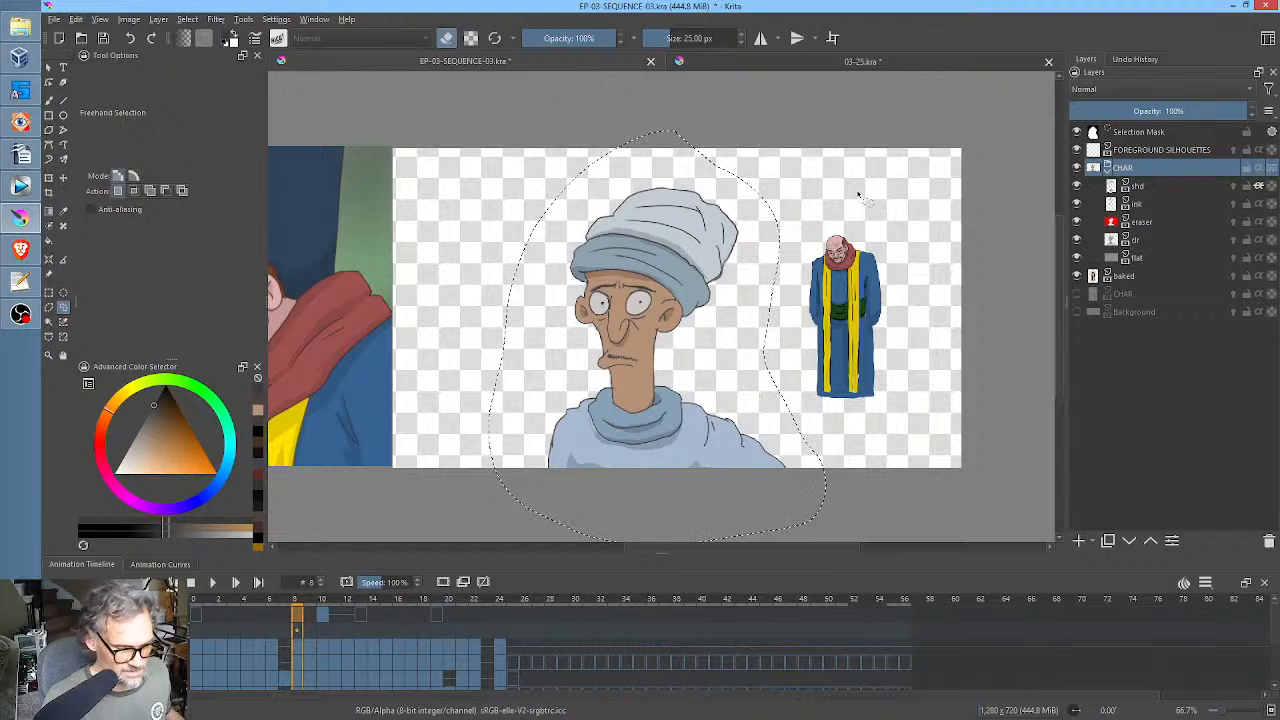
pyautogui.moveTo(876, 203)
pyautogui.mouseDown()
pyautogui.moveTo(830, 198)
pyautogui.moveTo(790, 290)
pyautogui.moveTo(908, 330)
pyautogui.moveTo(888, 185)
pyautogui.mouseUp()
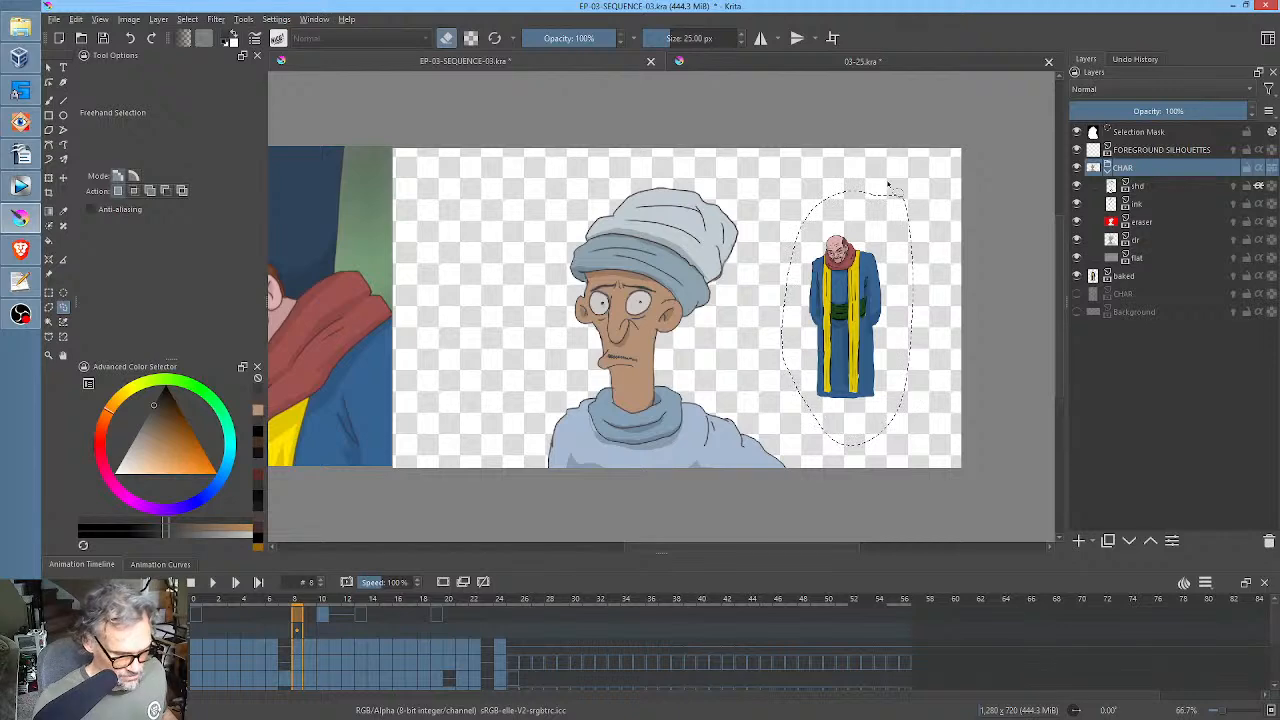
pyautogui.click(710, 61)
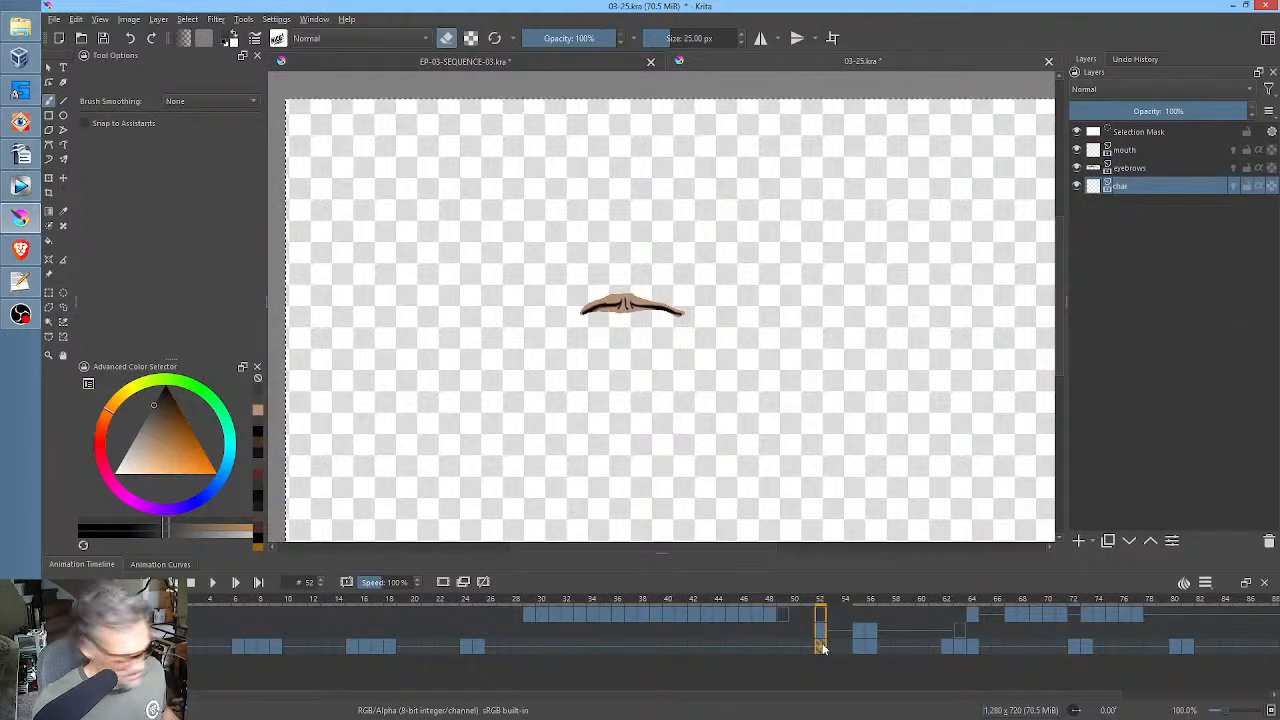
pyautogui.hotkey('ctrl', 't')
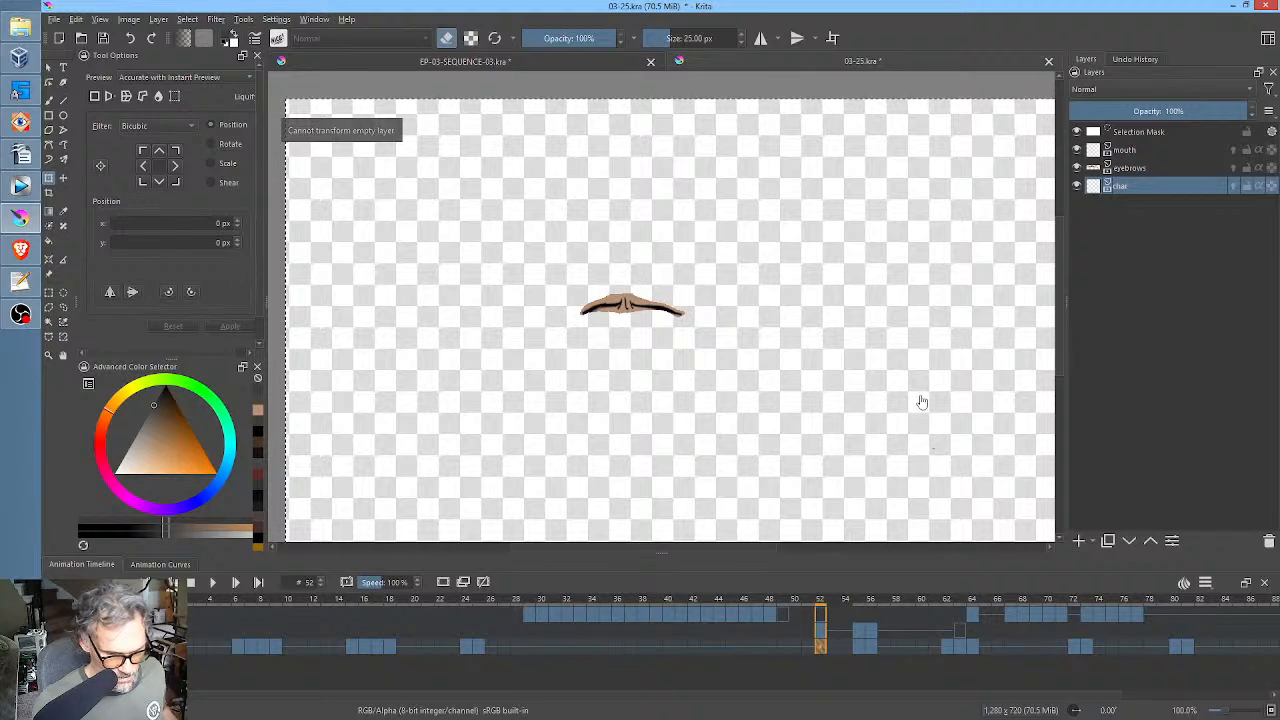
pyautogui.scroll(-1, 800, 265)
pyautogui.scroll(-1, 785, 267)
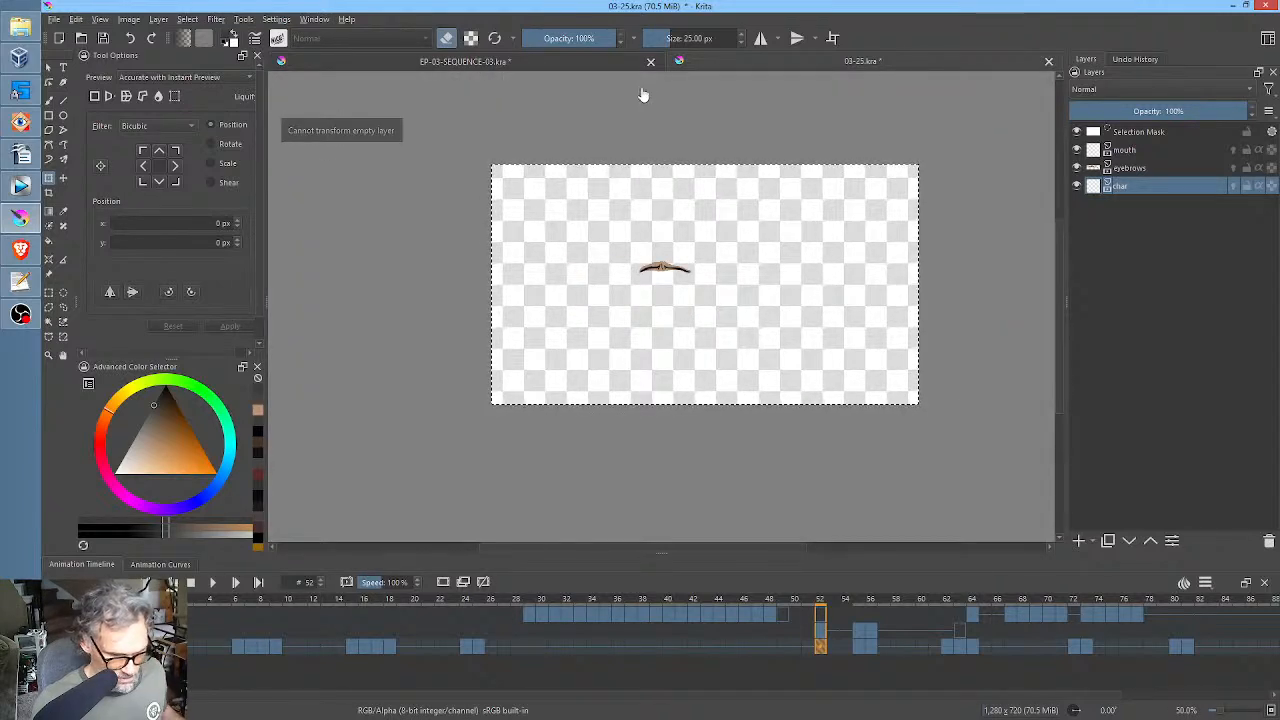
# Try again to copy the robed figure into 03-25.kra at frame 52, paste it as a new layer, and delete that layer.
pyautogui.click(623, 62)
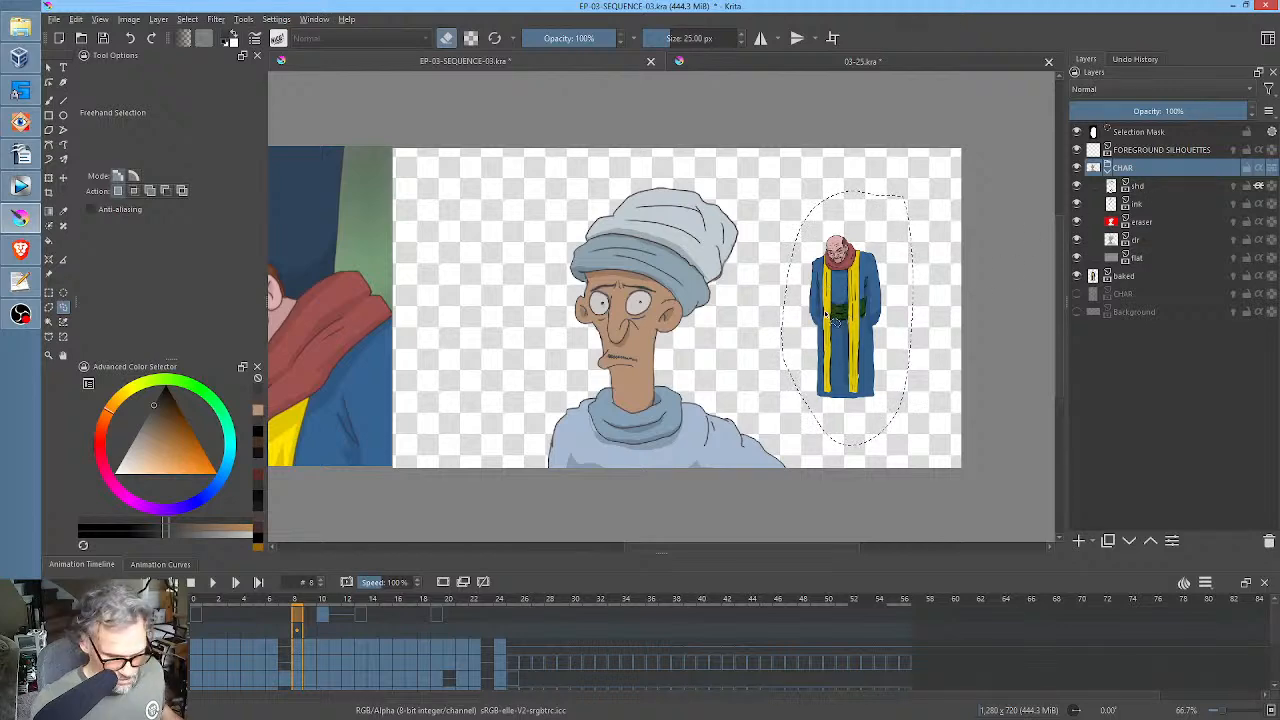
pyautogui.click(719, 62)
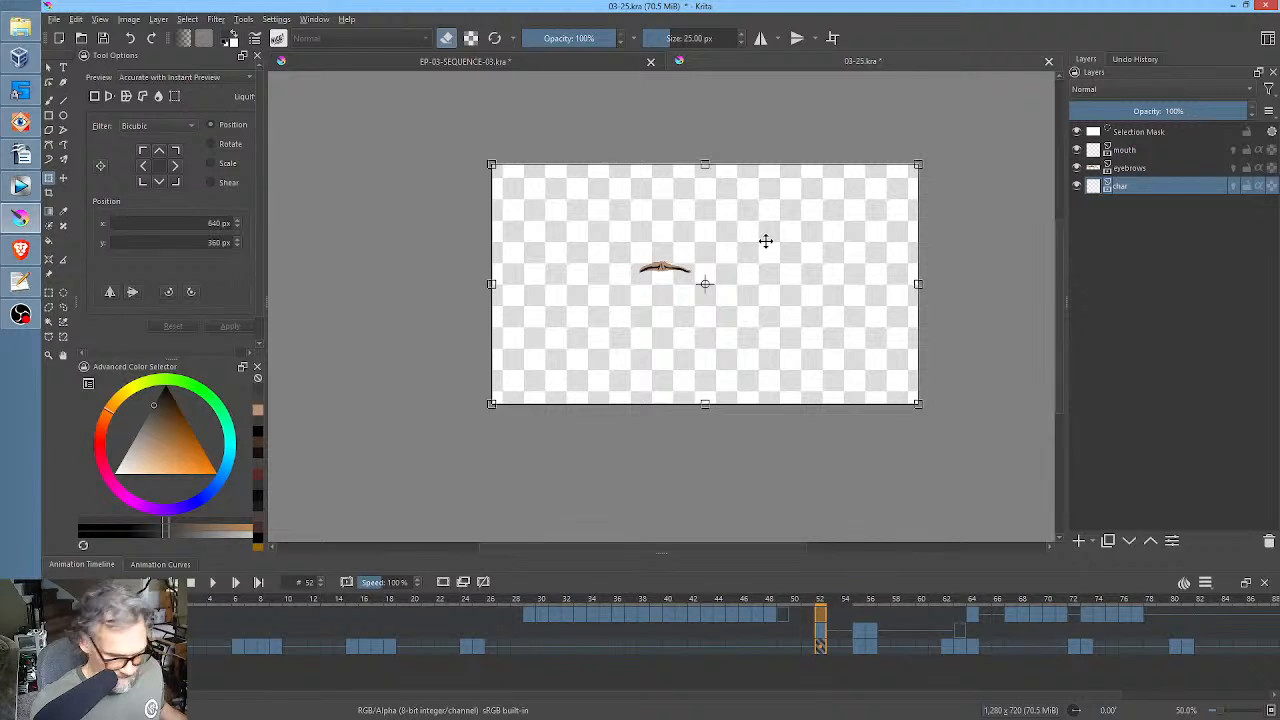
pyautogui.press('Escape')
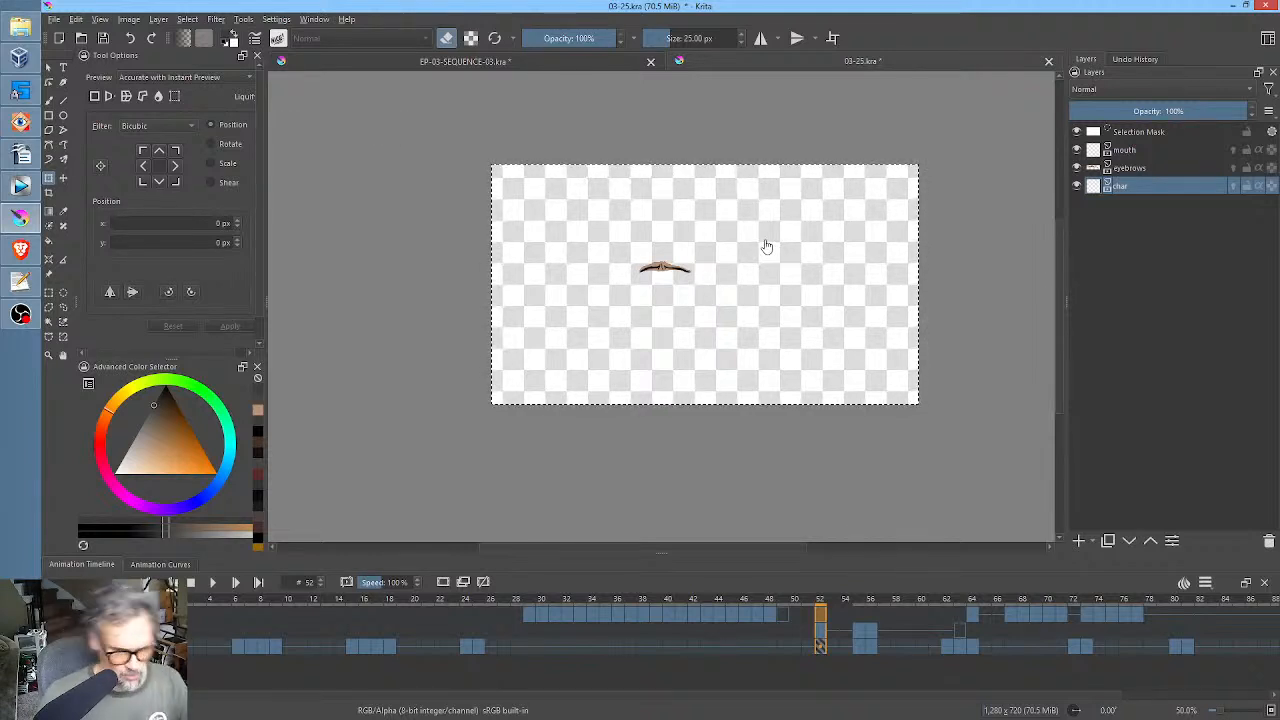
pyautogui.click(645, 220)
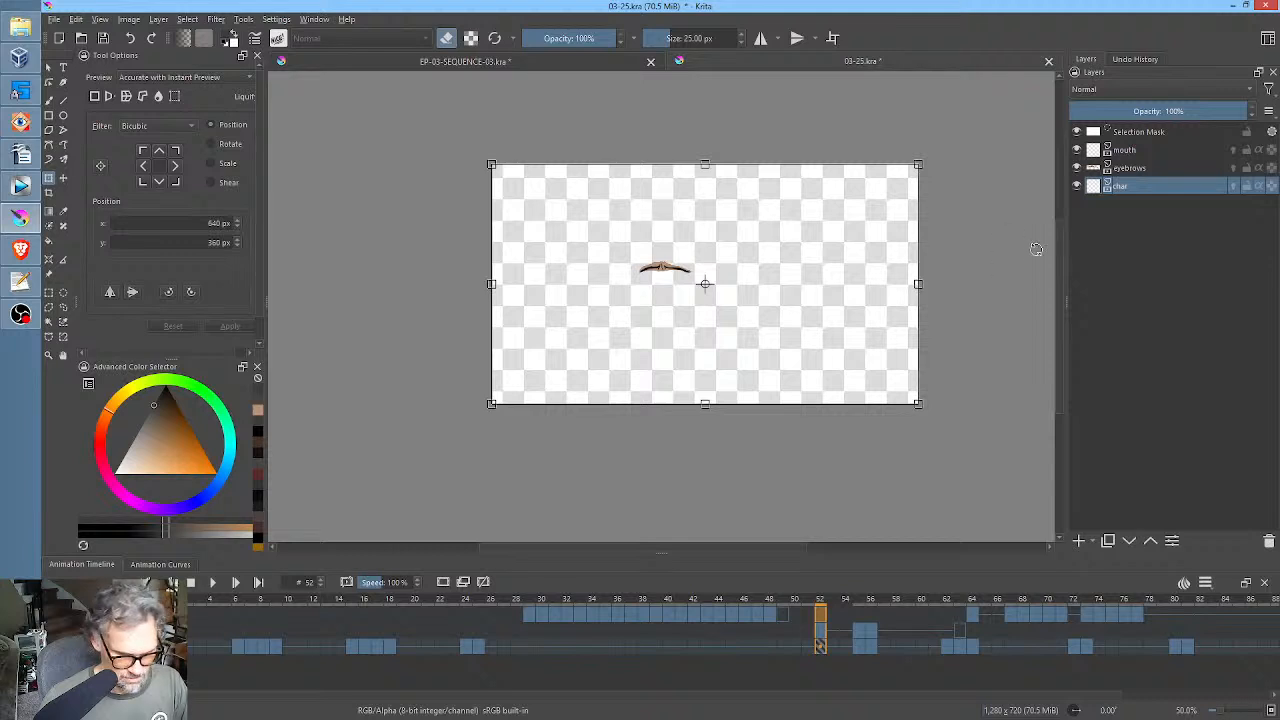
pyautogui.click(1152, 168)
pyautogui.click(1150, 182)
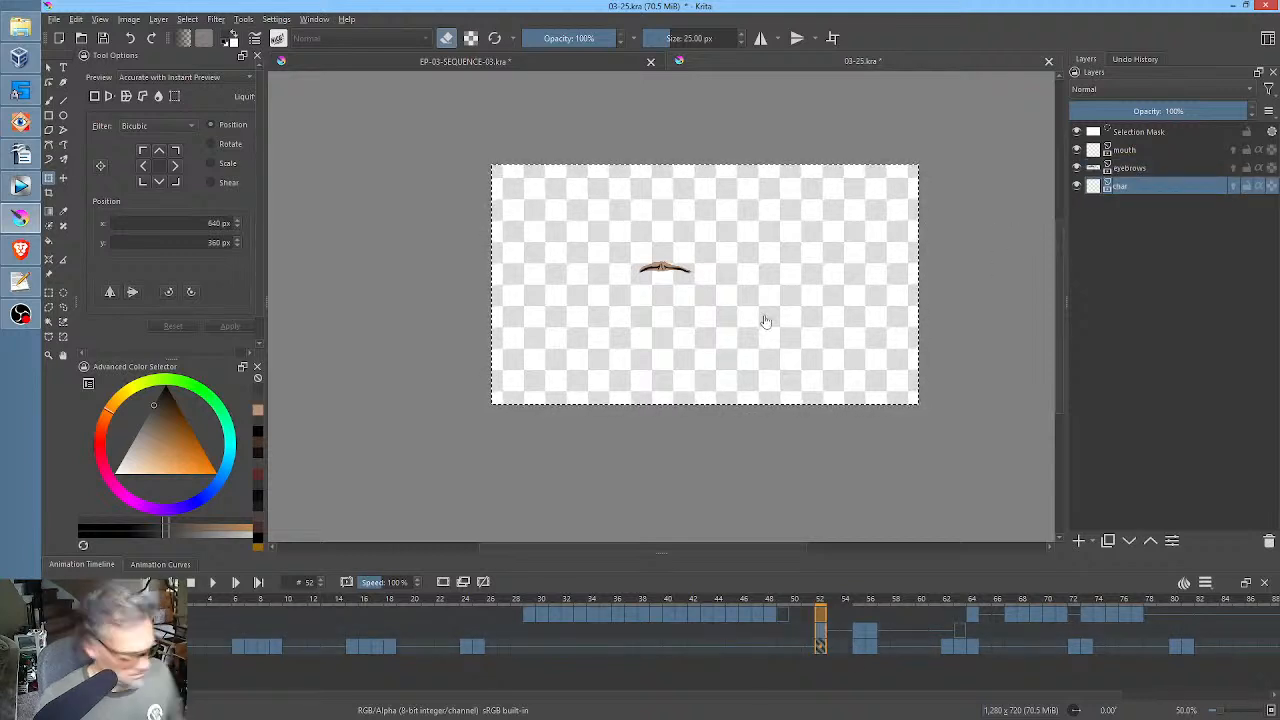
pyautogui.hotkey('ctrl', 'v')
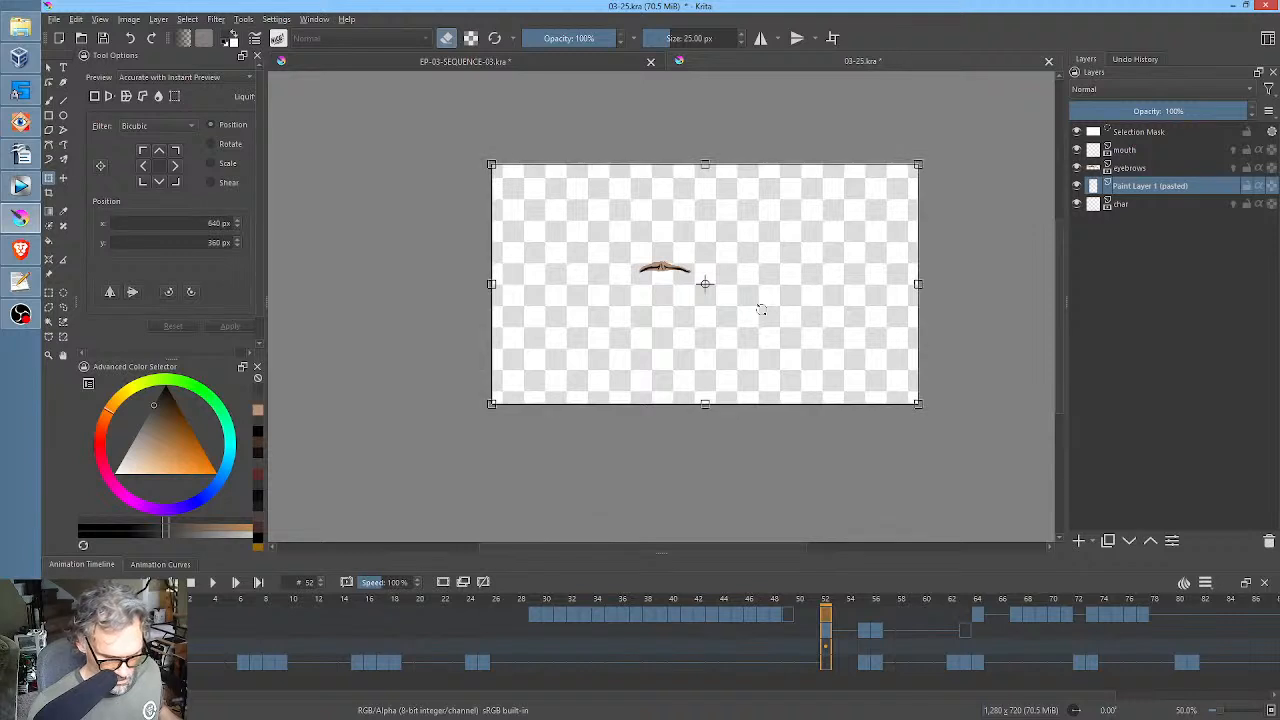
pyautogui.click(1269, 542)
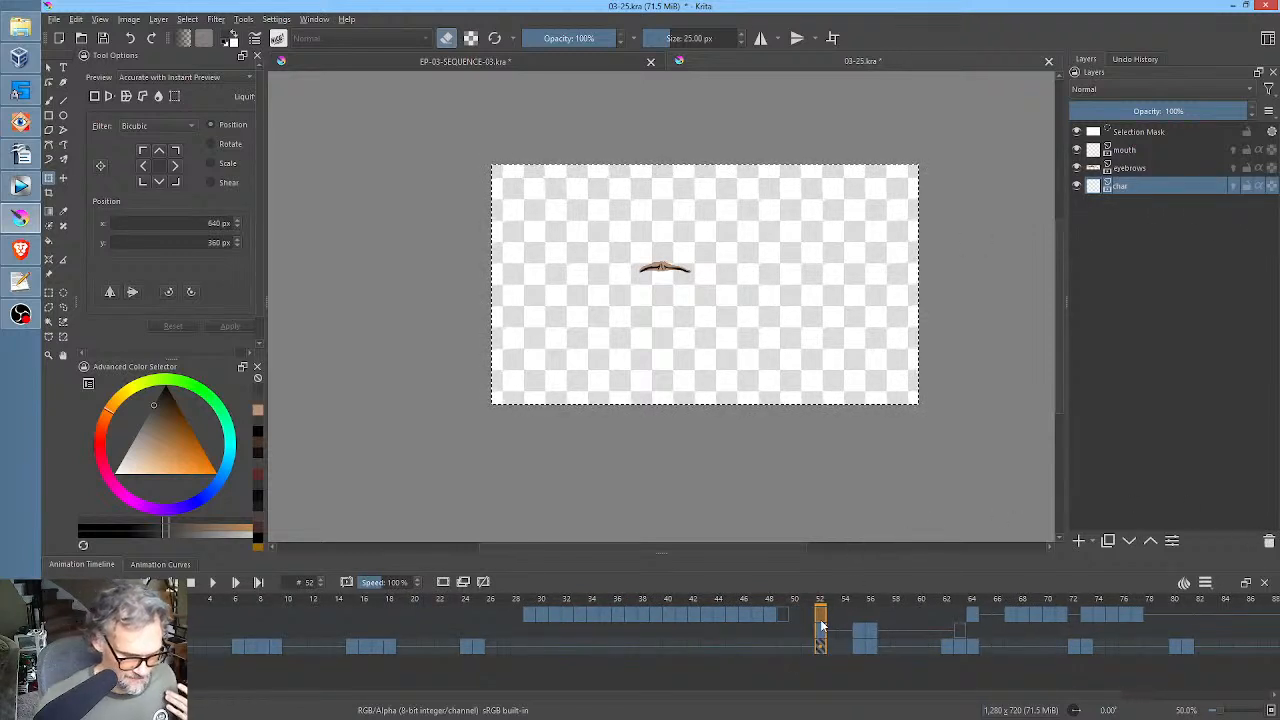
# Copy the robed figure from the baked layer of EP-03-SEQUENCE-03.kra and paste it into the char layer at frame 52 of 03-25.kra.
pyautogui.click(603, 60)
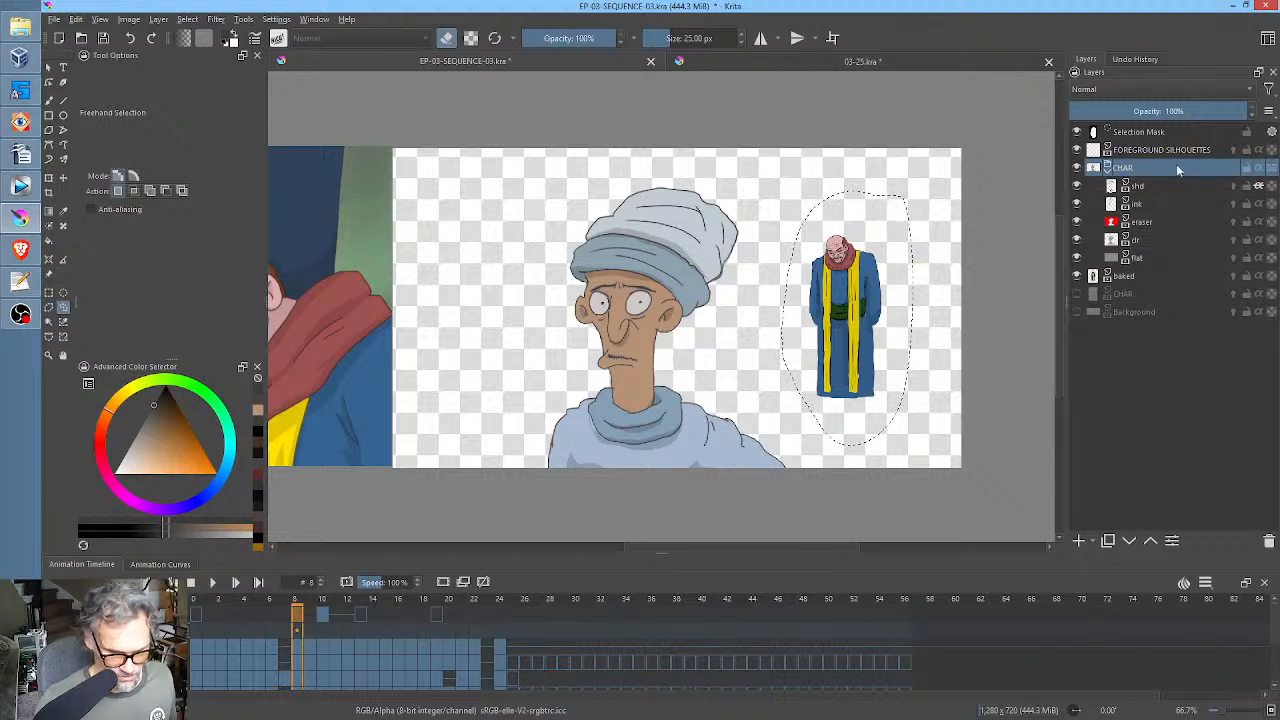
pyautogui.click(1077, 168)
pyautogui.click(1077, 168)
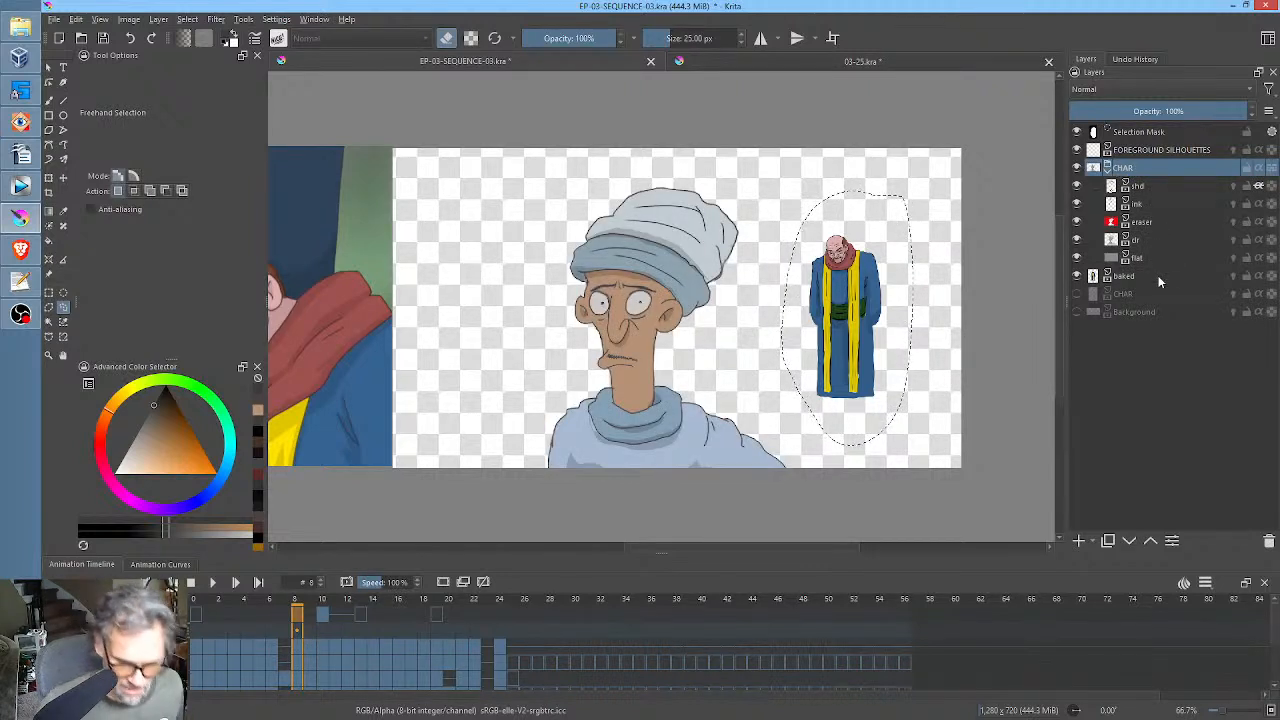
pyautogui.click(1077, 276)
pyautogui.click(1077, 276)
pyautogui.click(1110, 276)
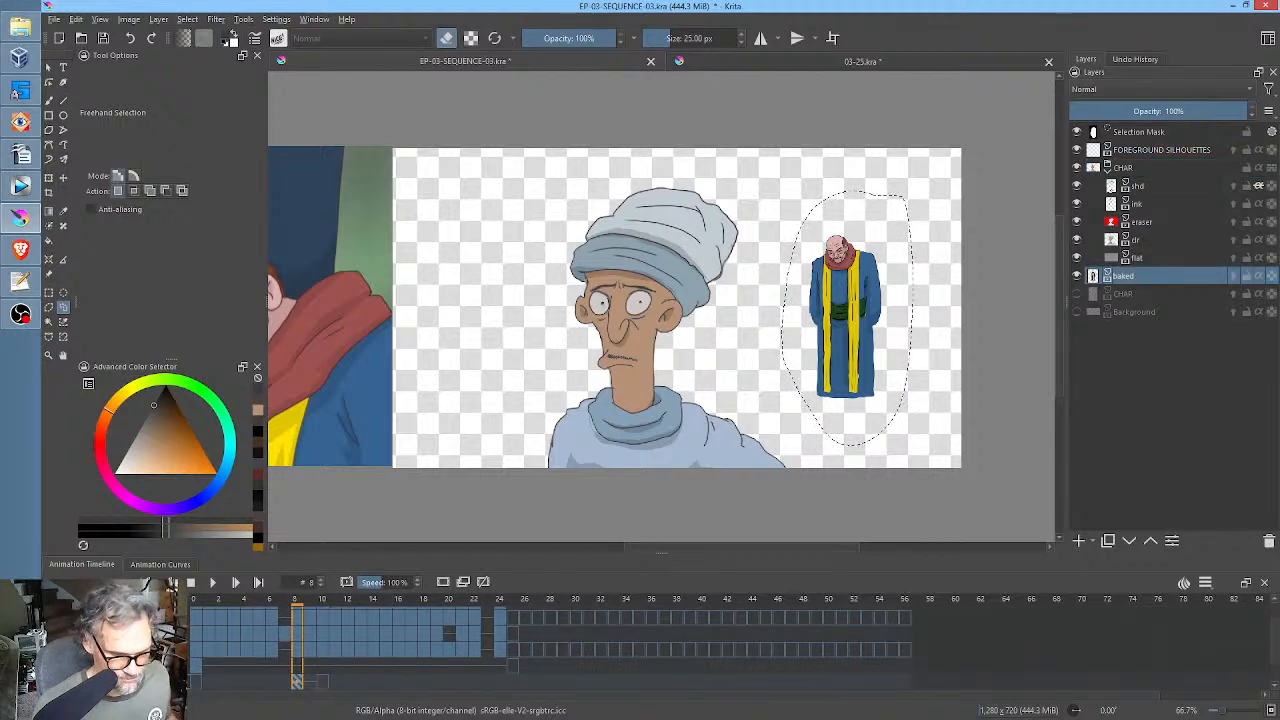
pyautogui.click(905, 62)
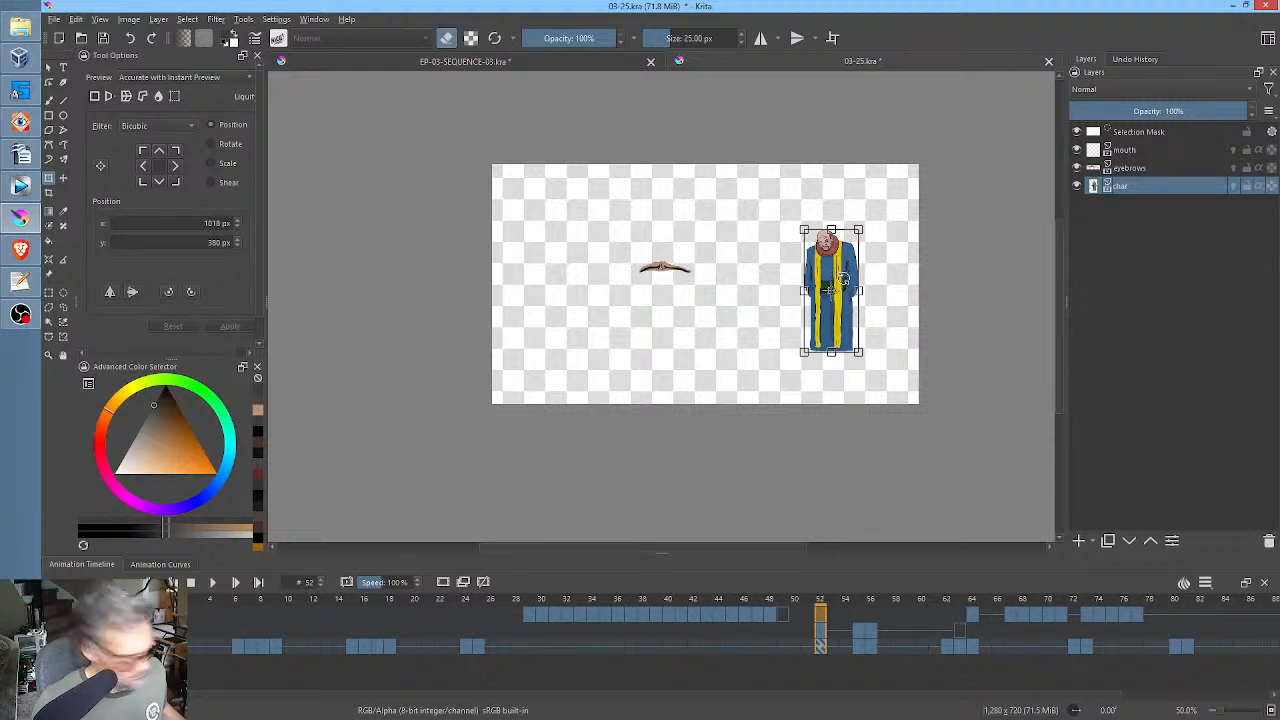
# Cut the robed figure from the char layer, paste it as a separate layer, and place that layer beneath char.
pyautogui.press('Return')
pyautogui.hotkey('ctrl', 'x')
pyautogui.hotkey('ctrl', 'v')
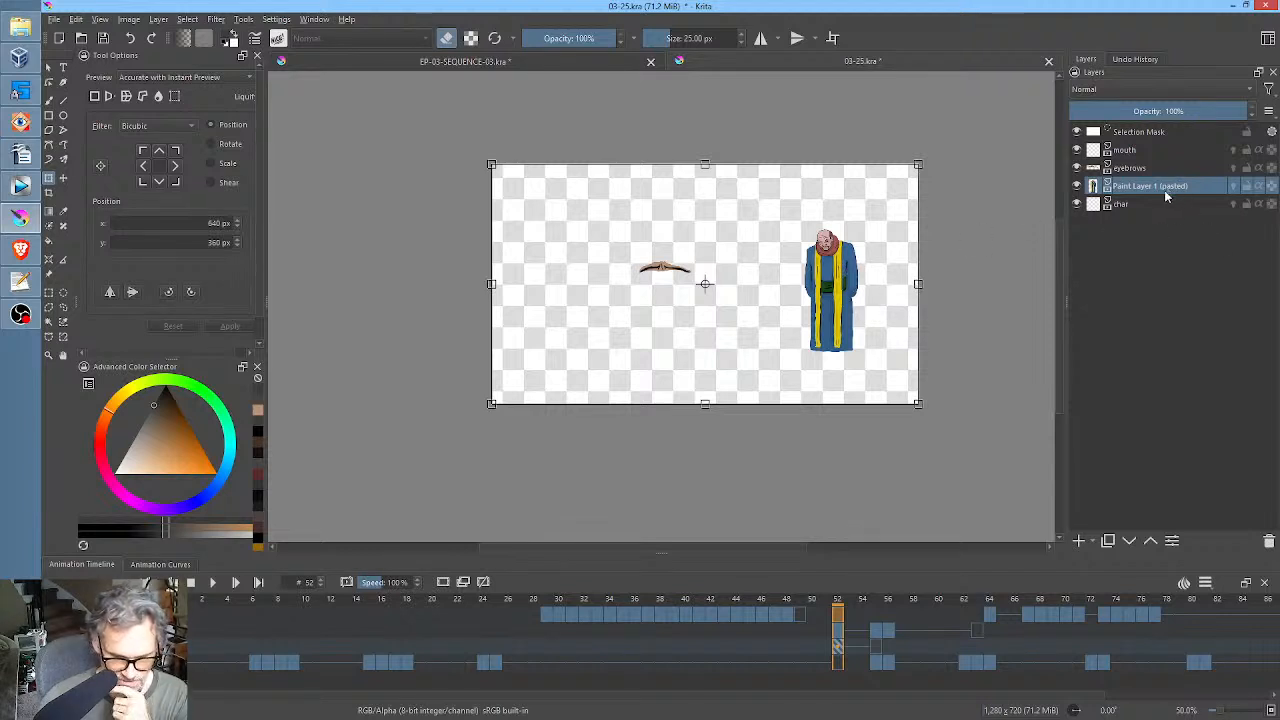
pyautogui.moveTo(1164, 190); pyautogui.dragTo(1158, 211)
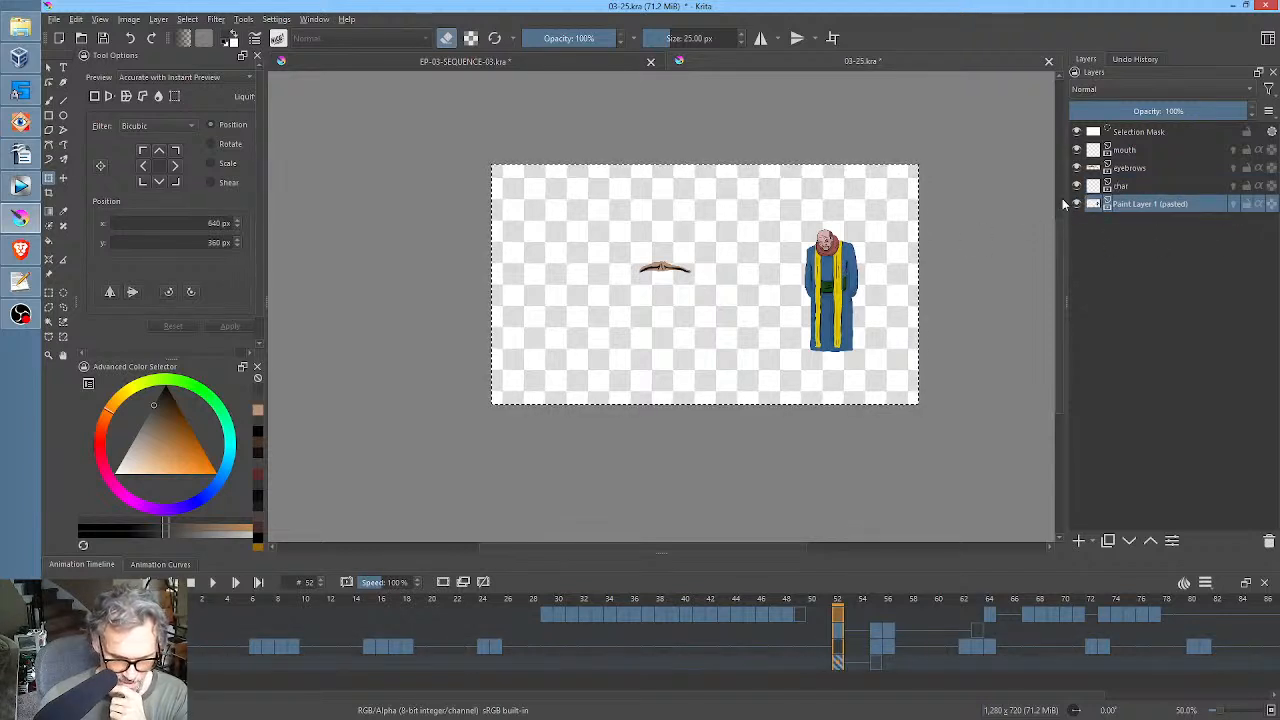
# Hide the pasted robed-figure layer beneath char and rename it.
pyautogui.click(1077, 203)
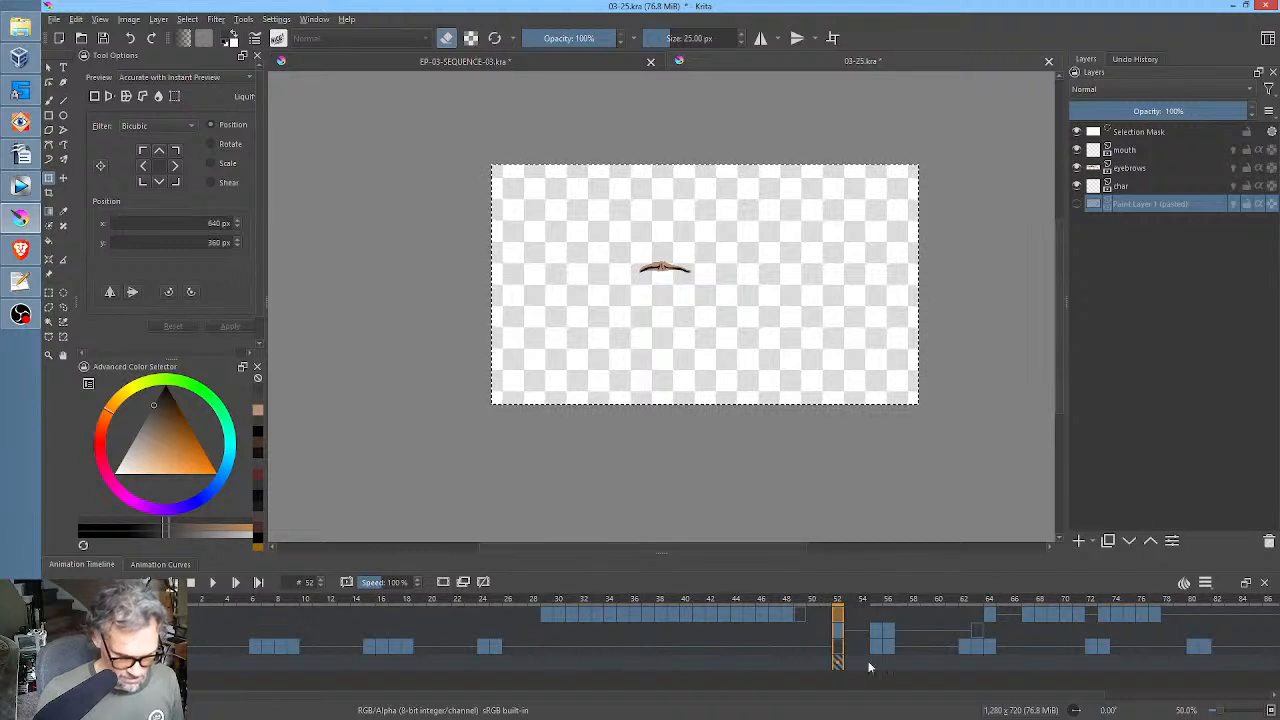
pyautogui.click(1135, 186)
pyautogui.click(1127, 205)
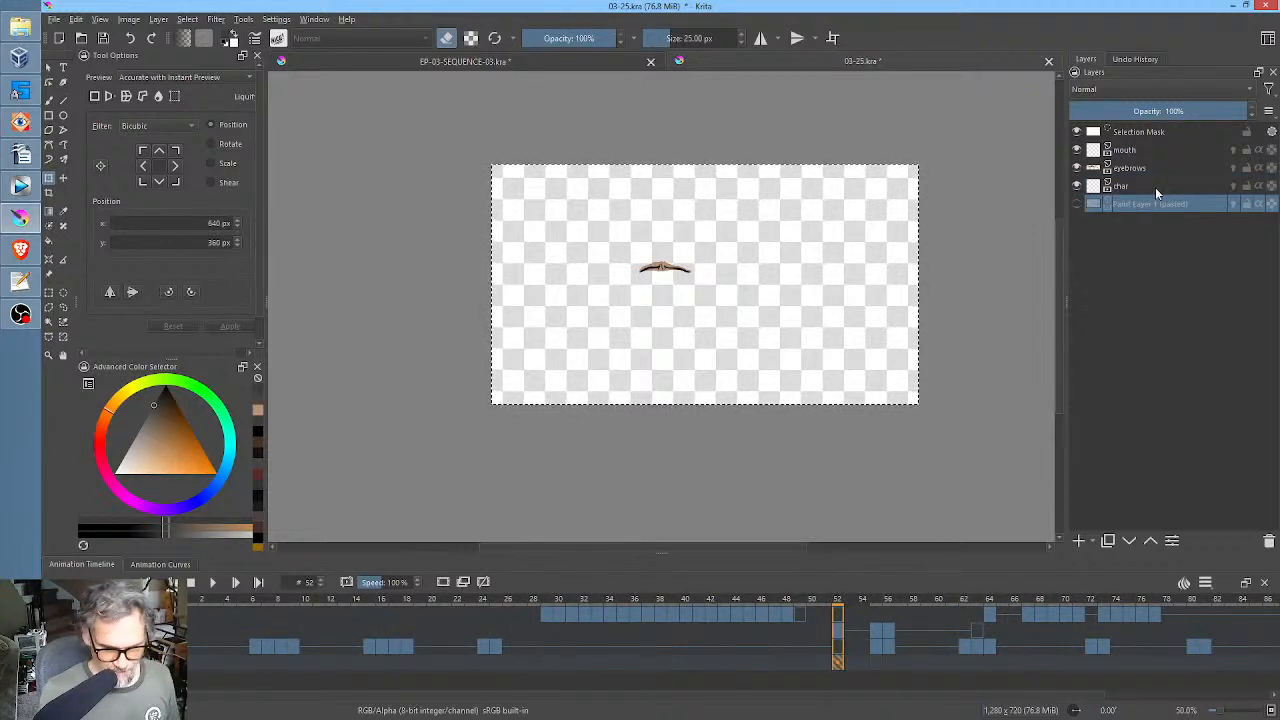
pyautogui.click(1138, 187)
pyautogui.click(1140, 199)
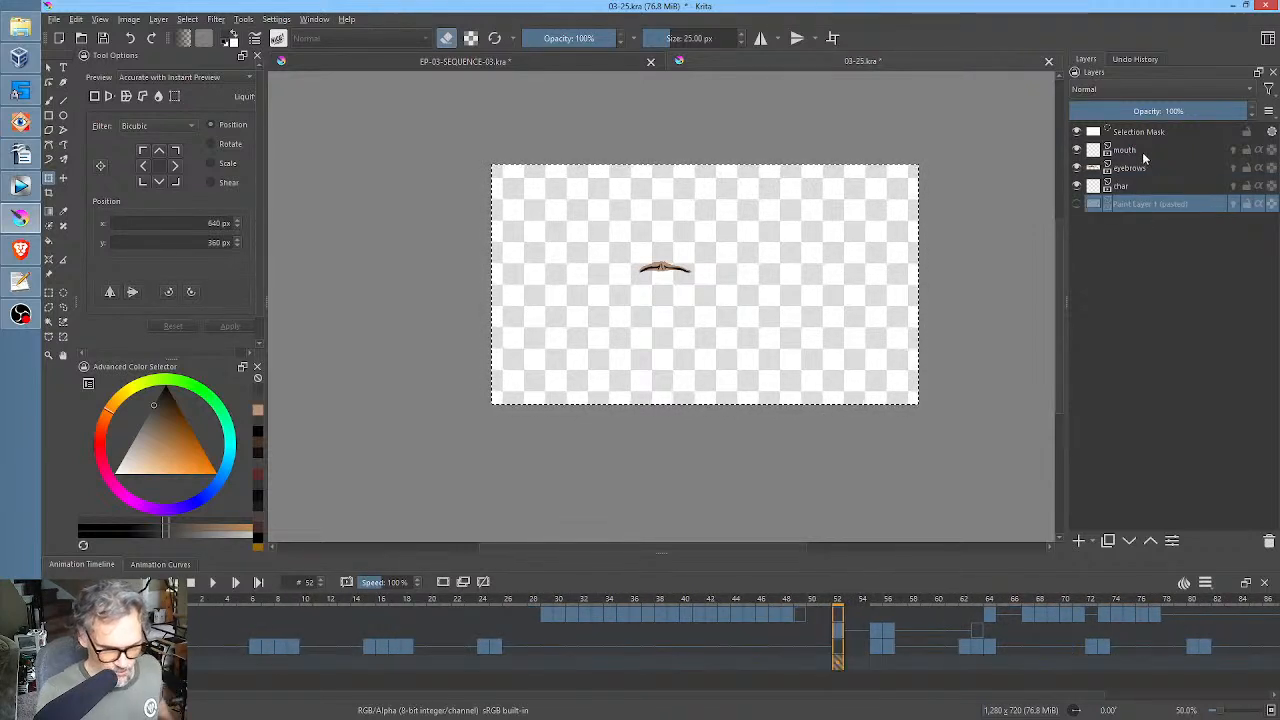
pyautogui.doubleClick(1134, 203)
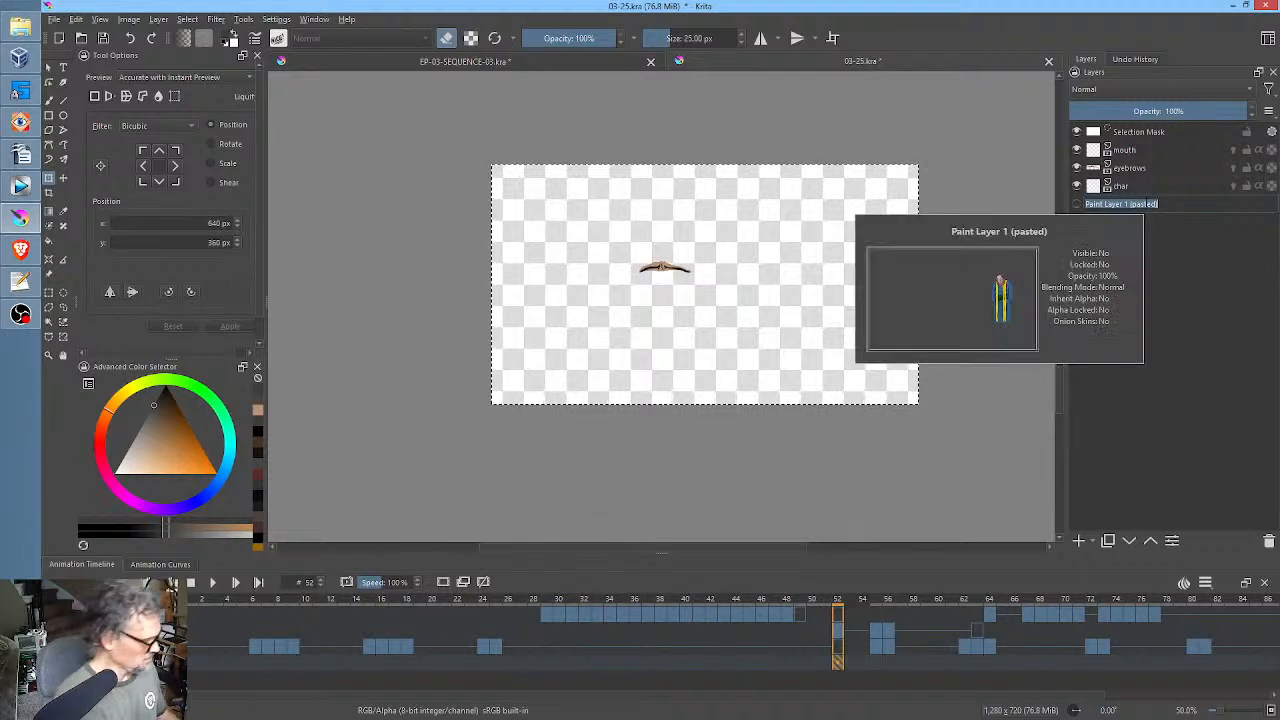
pyautogui.write('glitch')
pyautogui.press('Return')
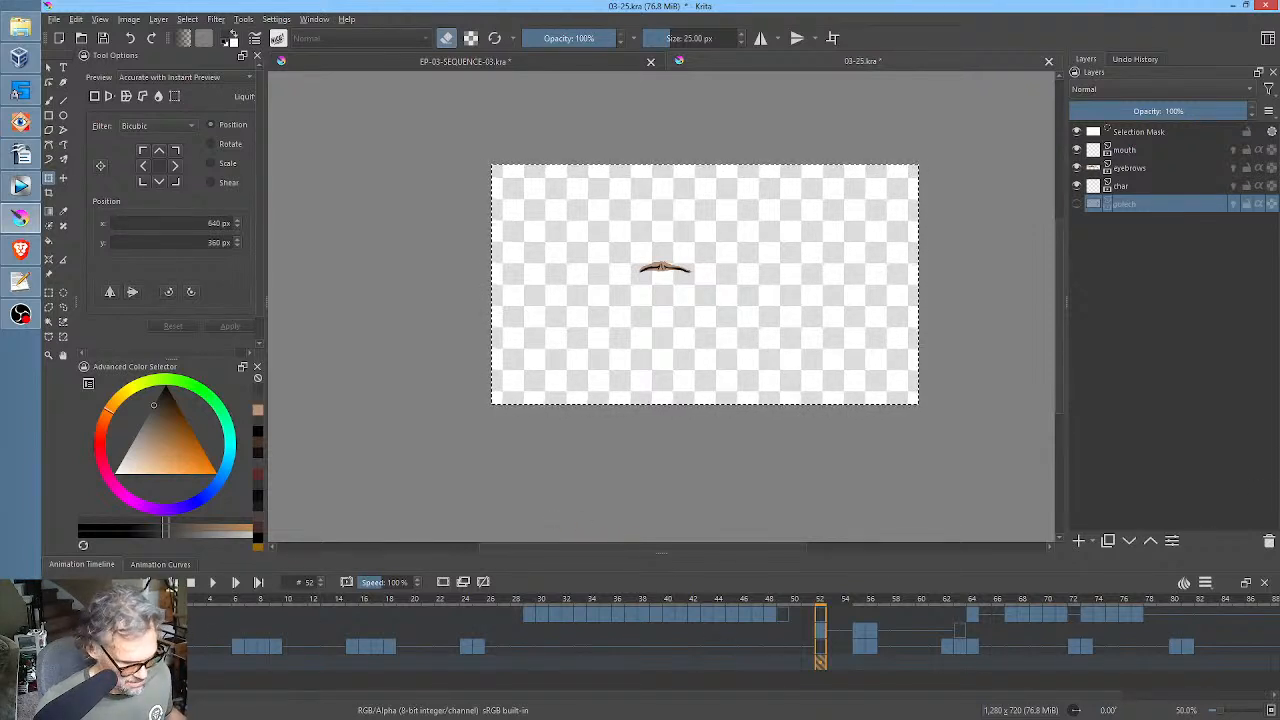
# Copy the turbaned character from the CHAR group of EP-03-SEQUENCE-03.kra and paste it into the char layer at frame 52 of 03-25.kra.
pyautogui.click(820, 647)
pyautogui.click(1146, 205)
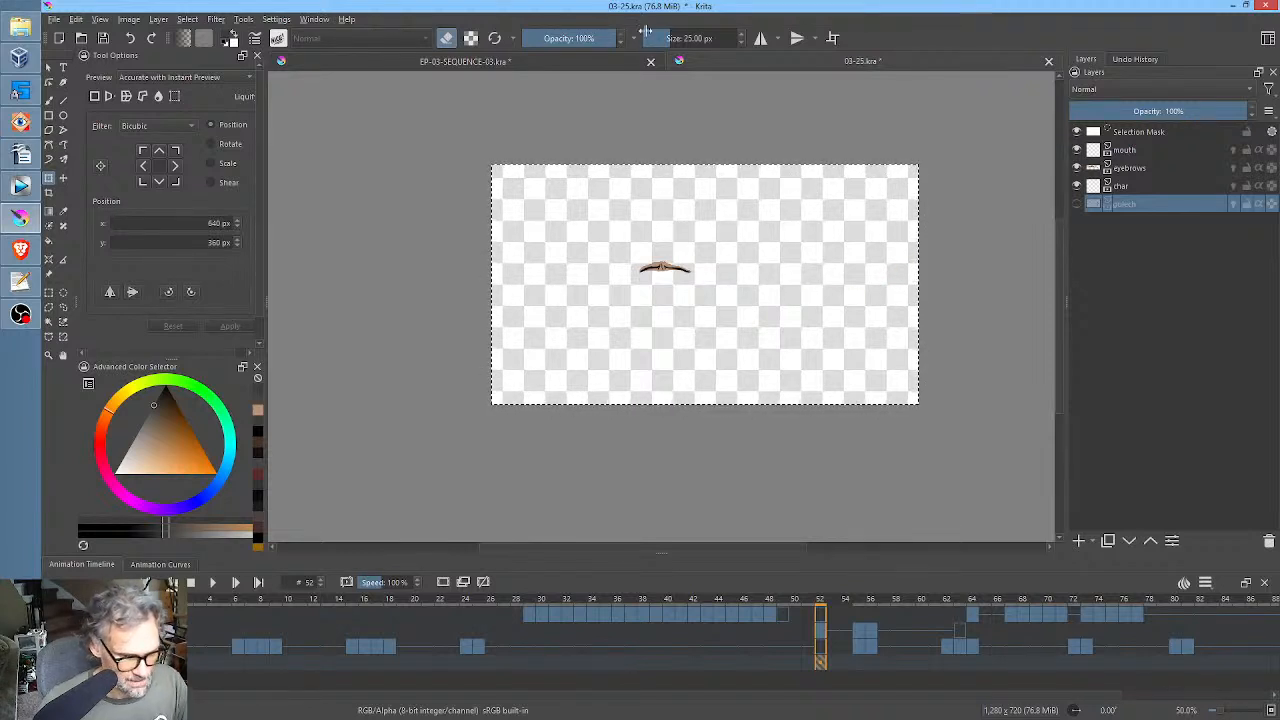
pyautogui.click(569, 61)
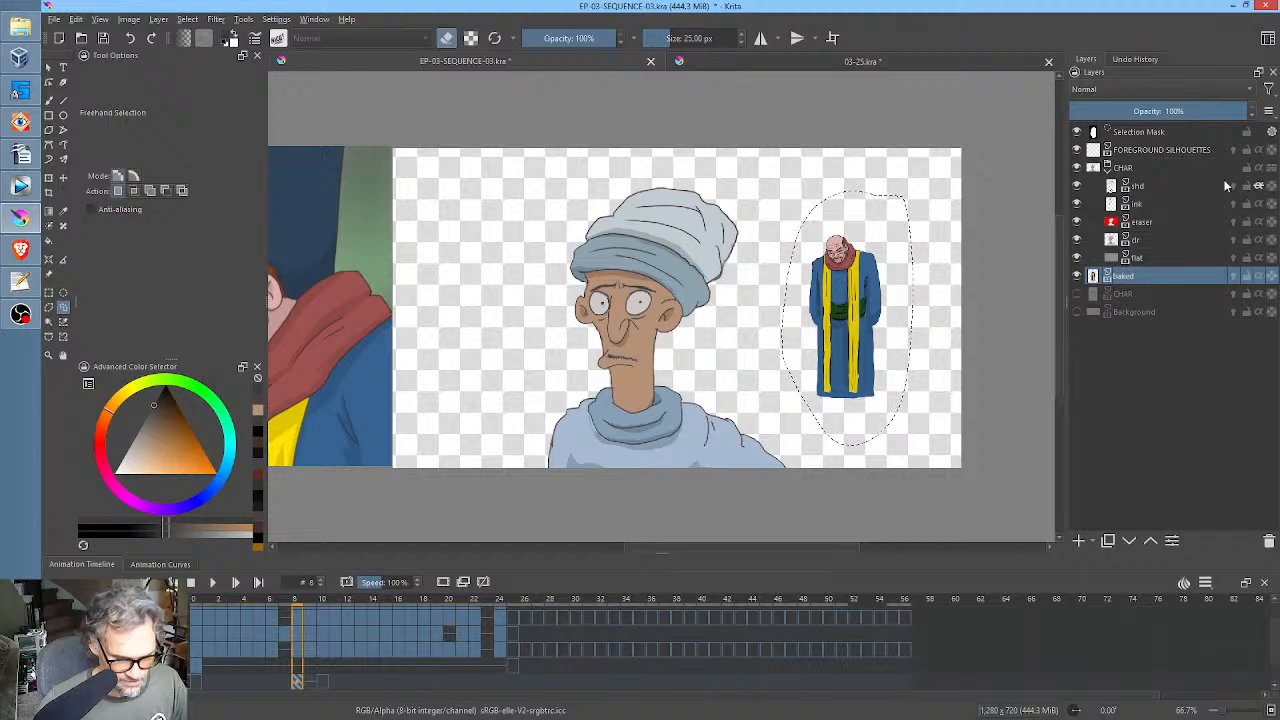
pyautogui.click(1138, 168)
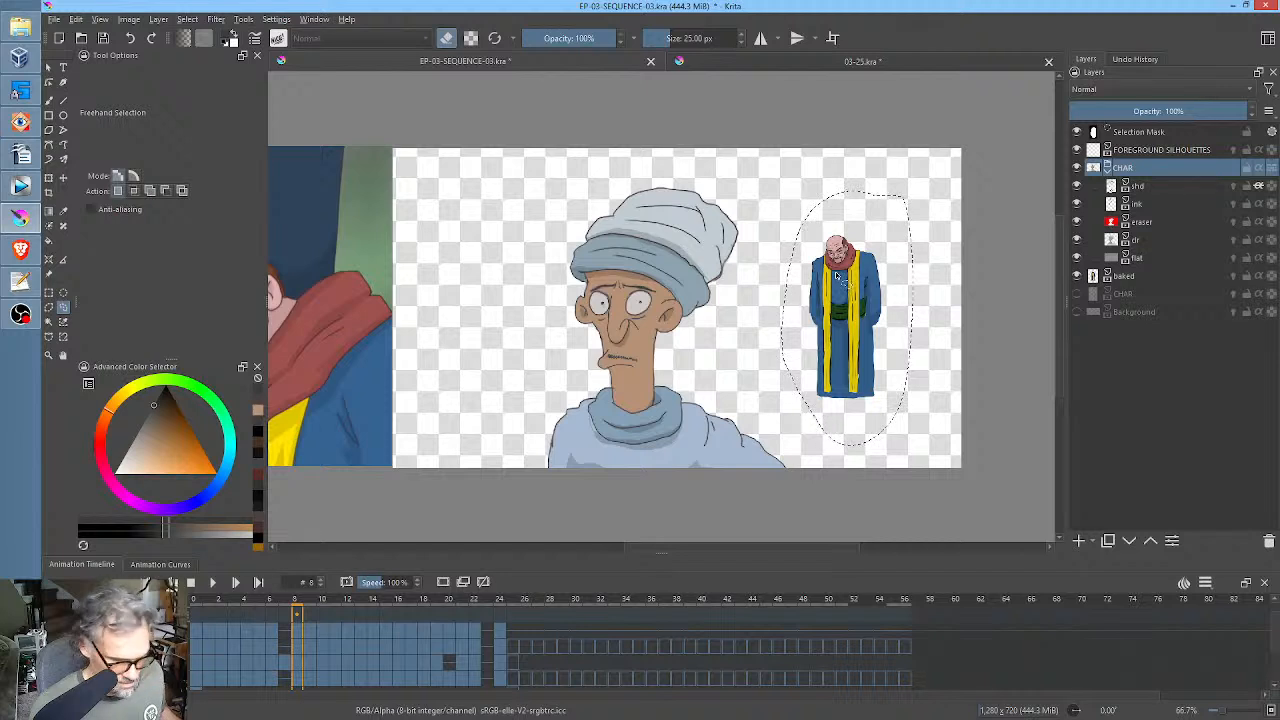
pyautogui.hotkey('ctrl', 'a')
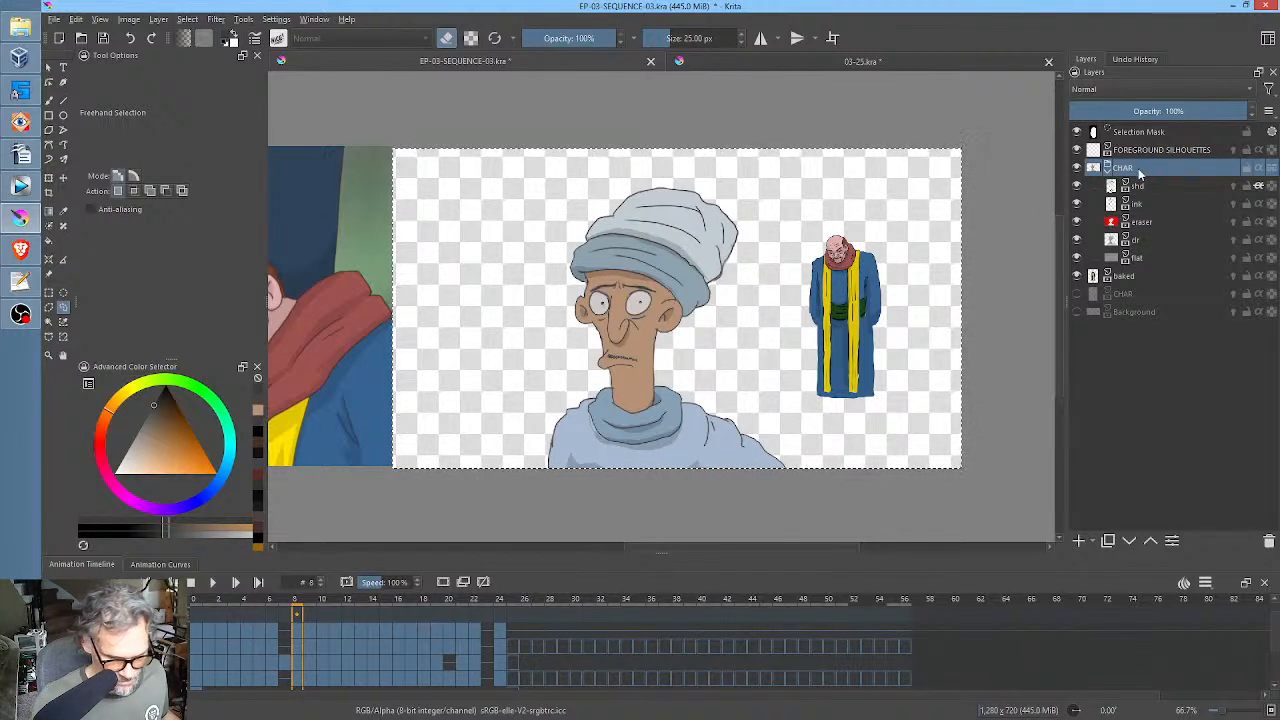
pyautogui.click(724, 64)
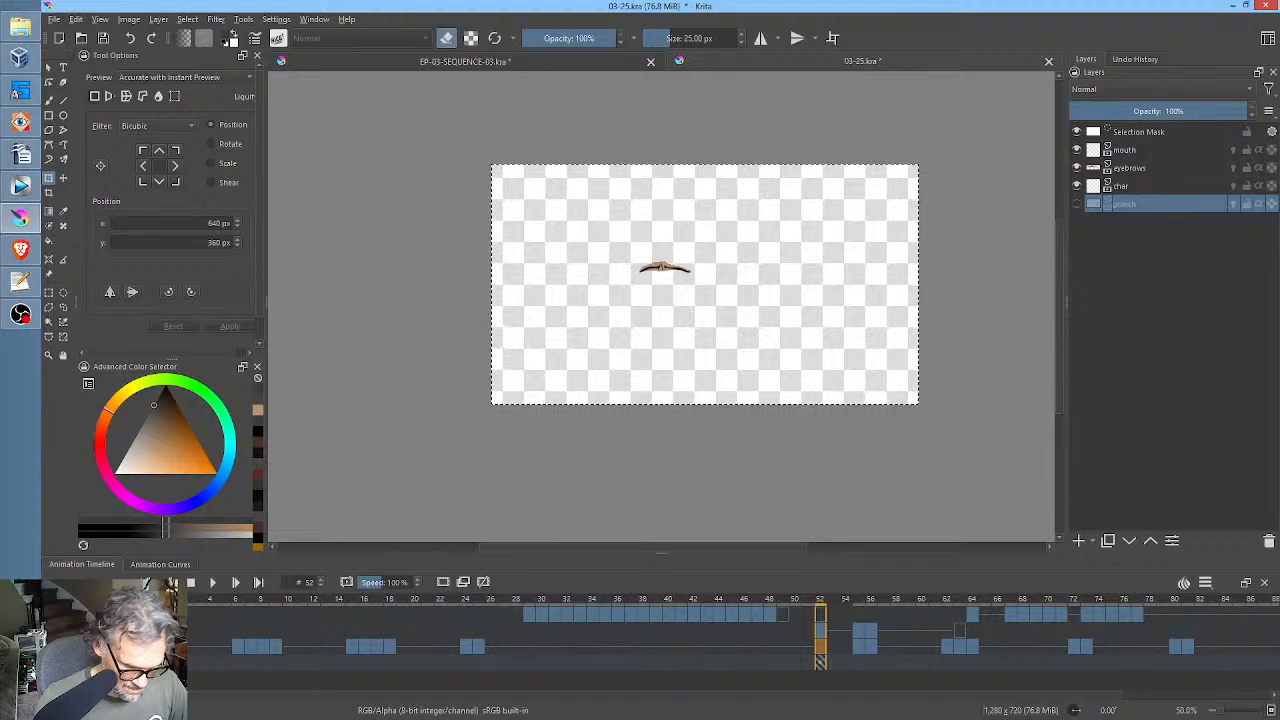
pyautogui.click(1150, 186)
pyautogui.click(1150, 204)
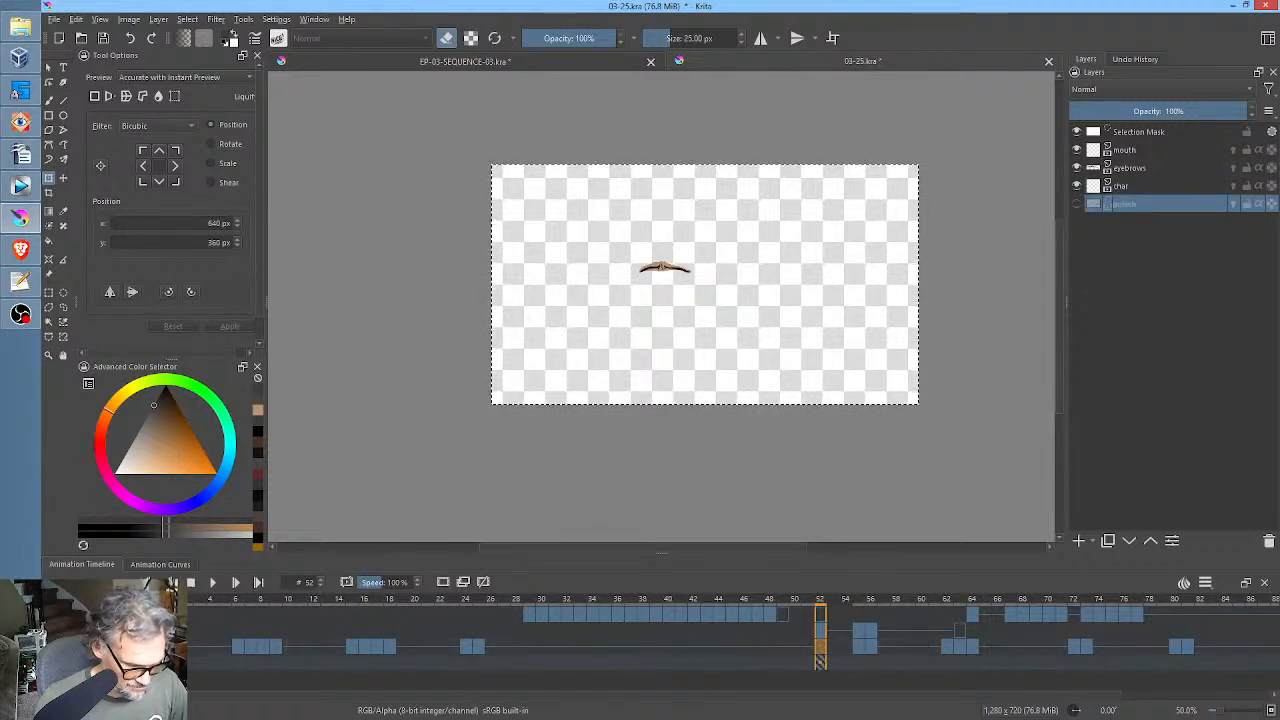
pyautogui.press('pageup')
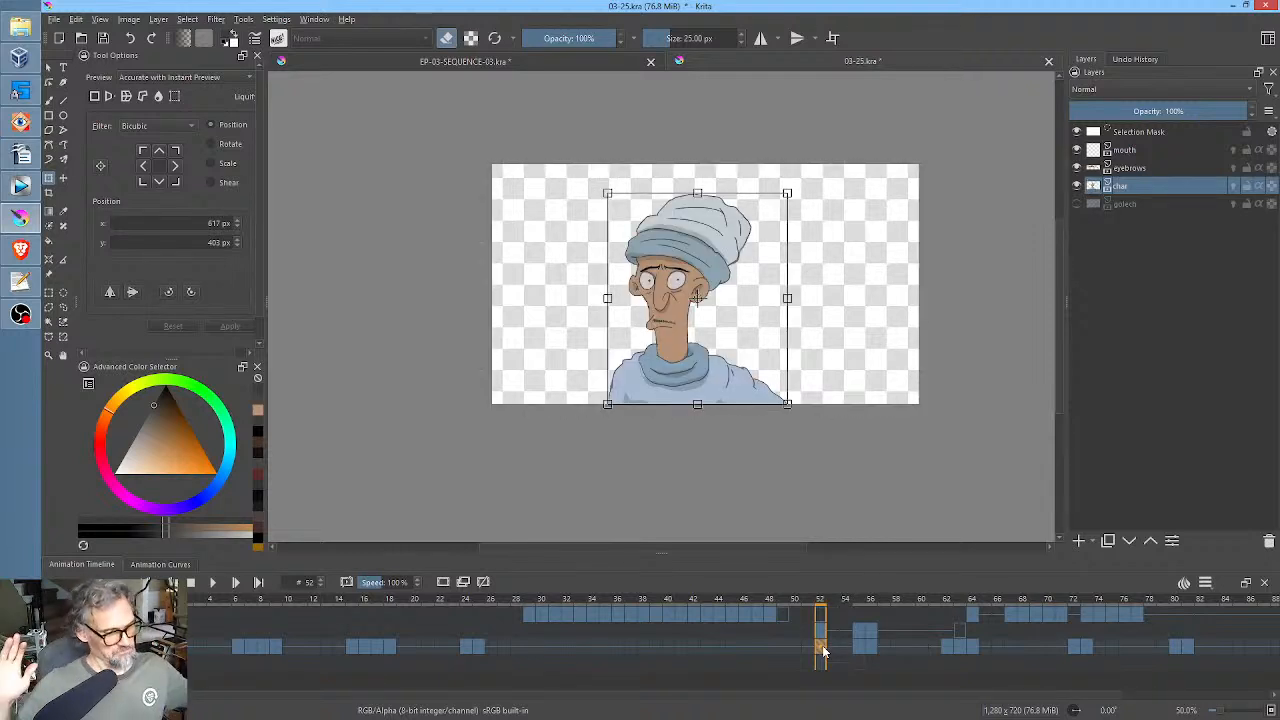
pyautogui.scroll(3, 751, 300)
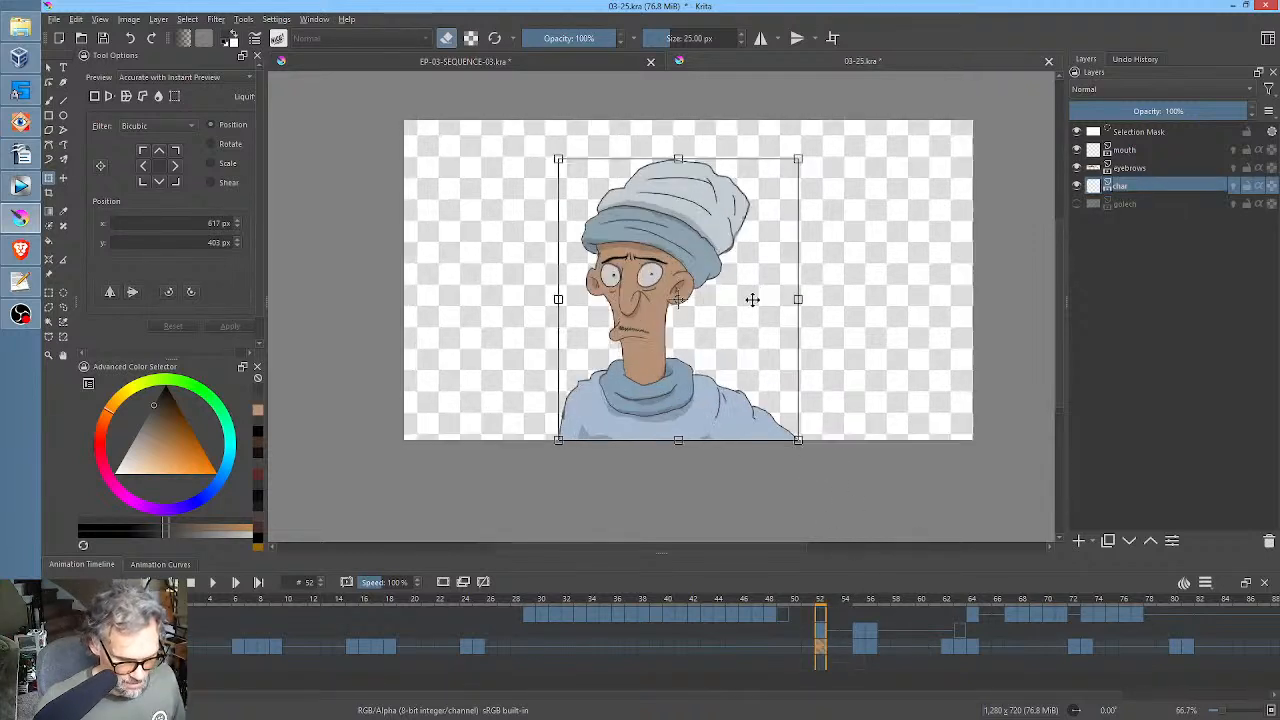
pyautogui.press('Return')
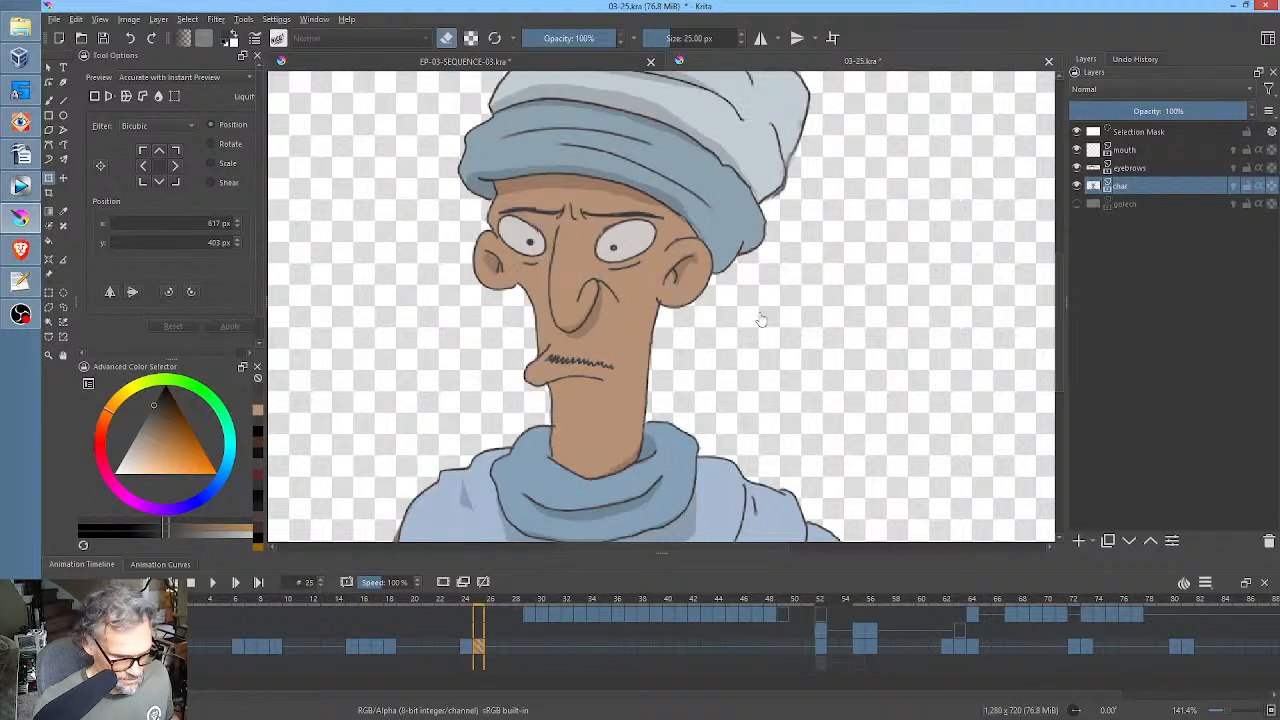
# Compare frame 52 with the neighbouring char keyframes and copy its drawing over the char keyframe at frame 55.
pyautogui.press('Down')
pyautogui.press('Up')
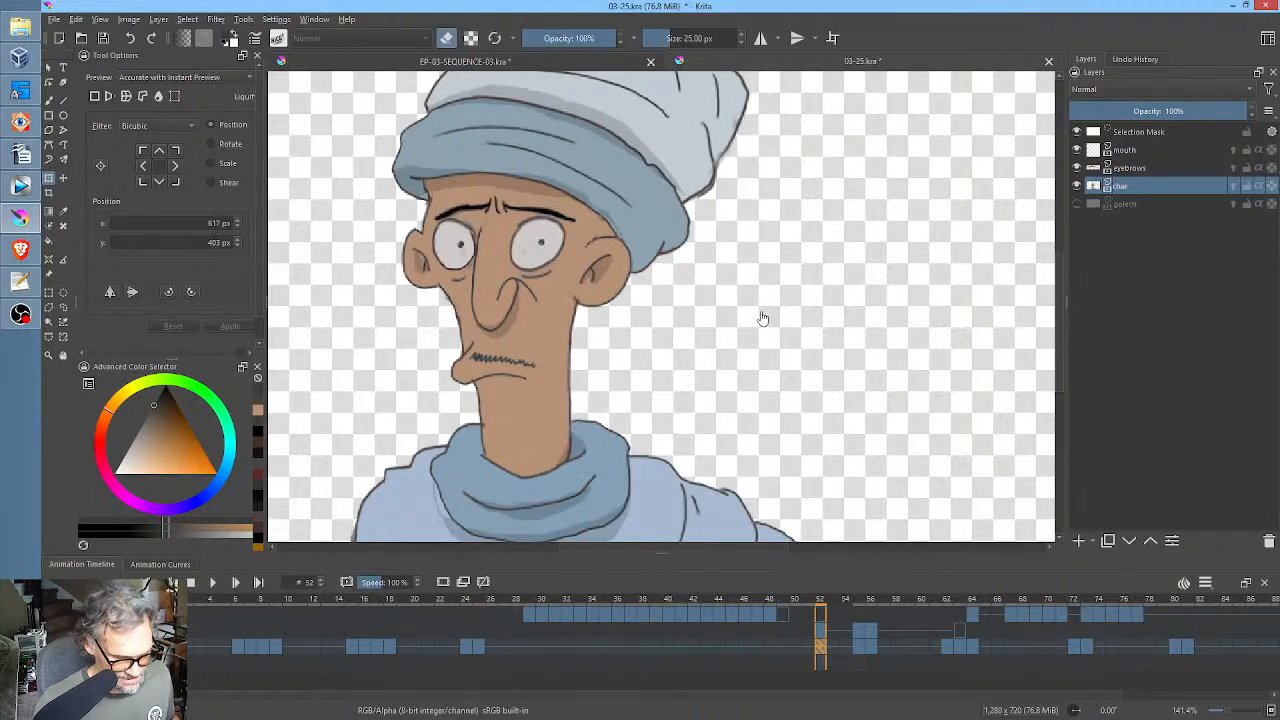
pyautogui.press('Down')
pyautogui.press('Up')
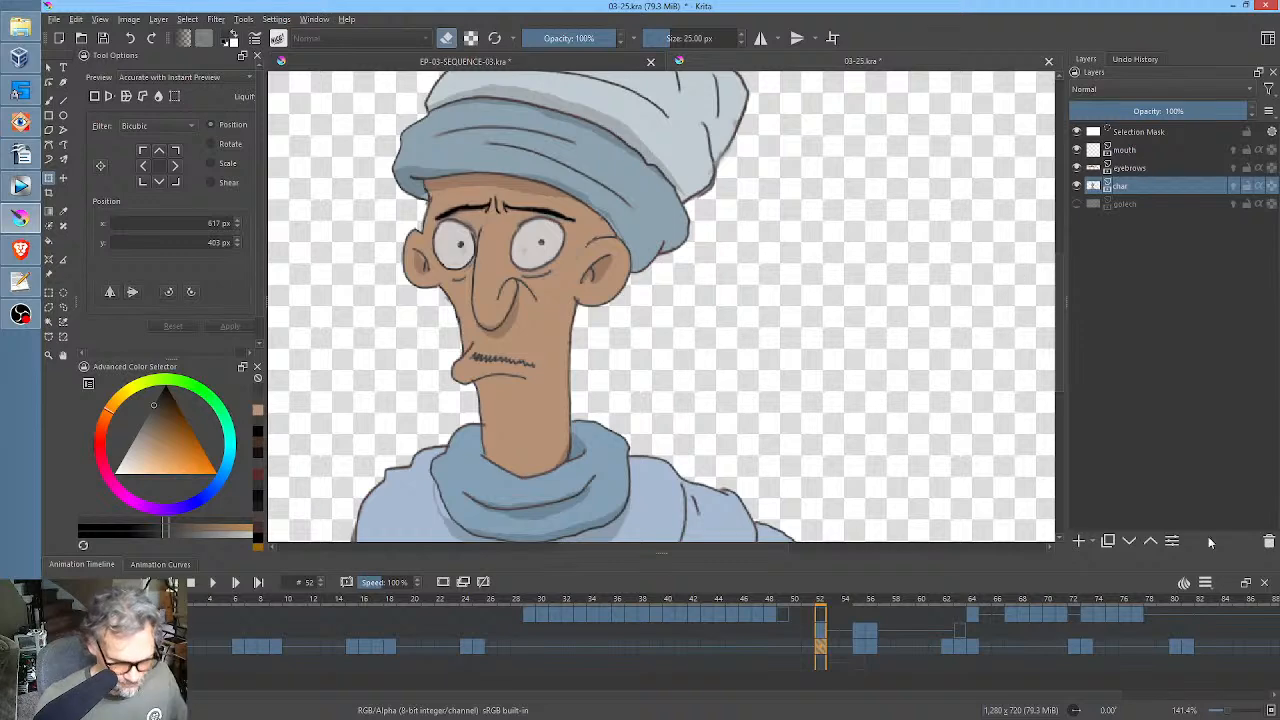
pyautogui.click(860, 649)
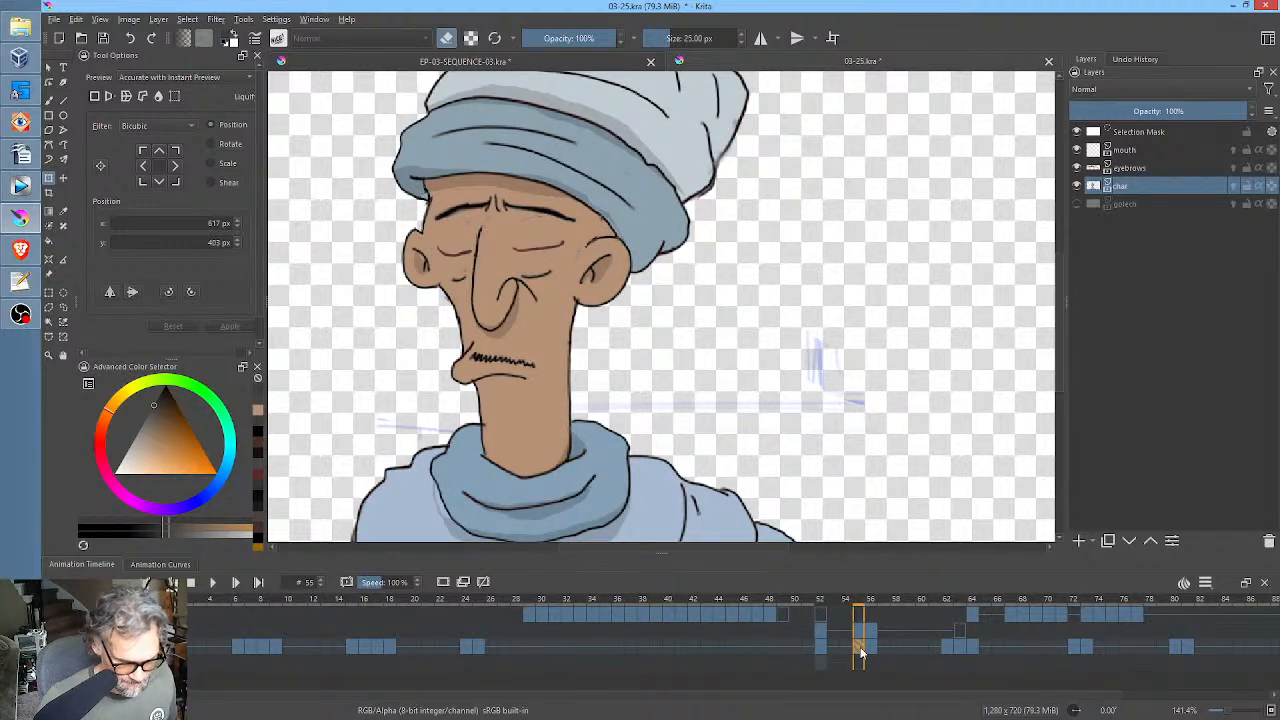
pyautogui.click(821, 647)
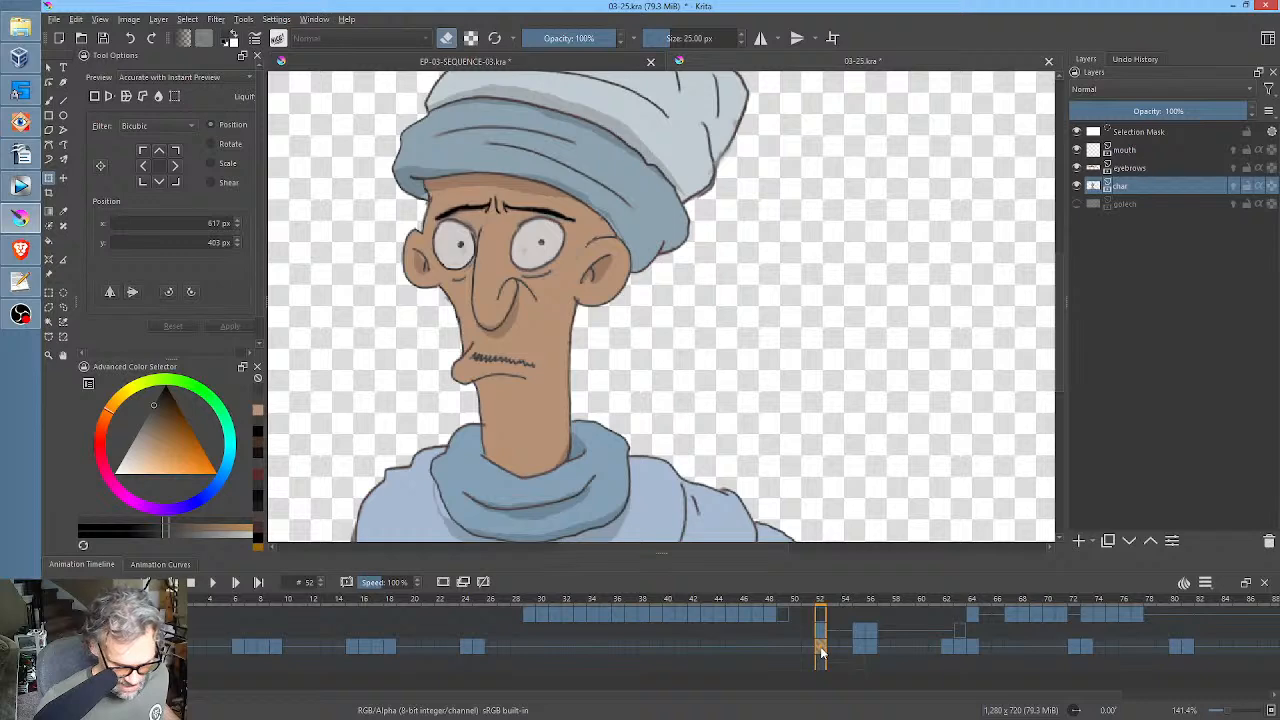
pyautogui.moveTo(821, 648); pyautogui.dragTo(859, 647)
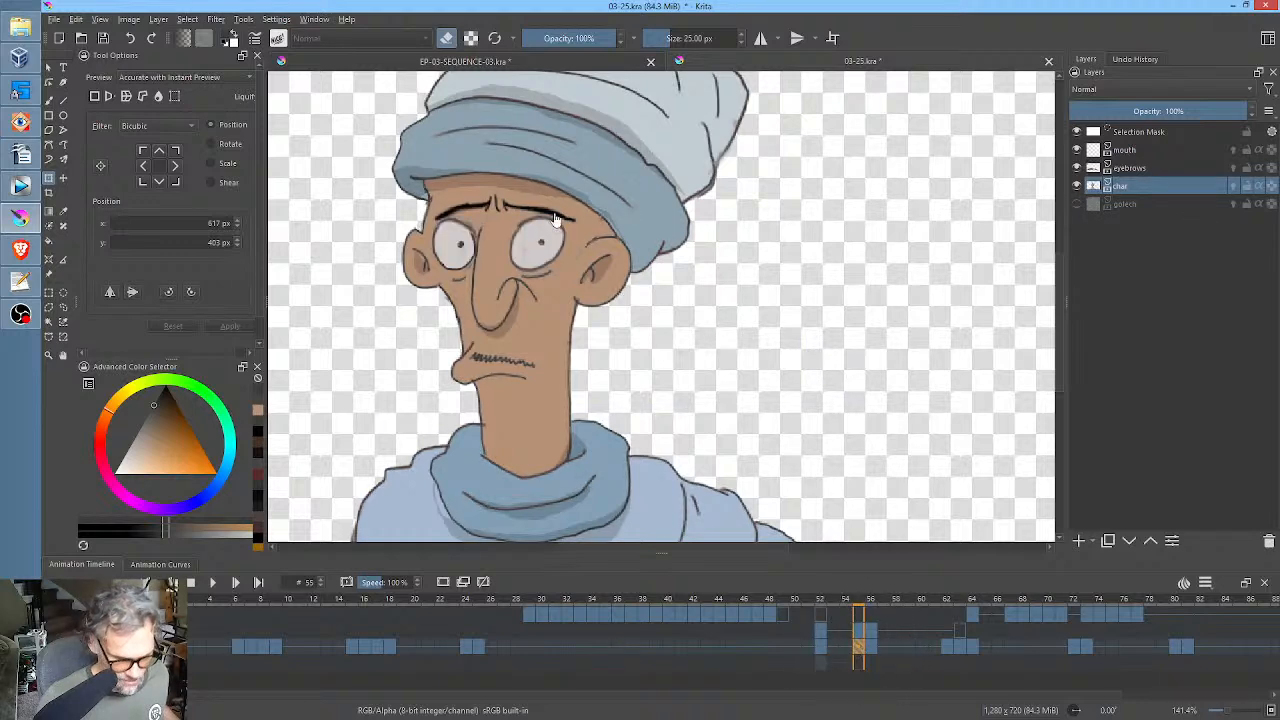
# Paint out the stray smudges inside both eyes and on the surrounding skin at frame 52 of the char layer with sampled colours.
pyautogui.moveTo(547, 238); pyautogui.dragTo(724, 276)
pyautogui.scroll(3, 736, 271)
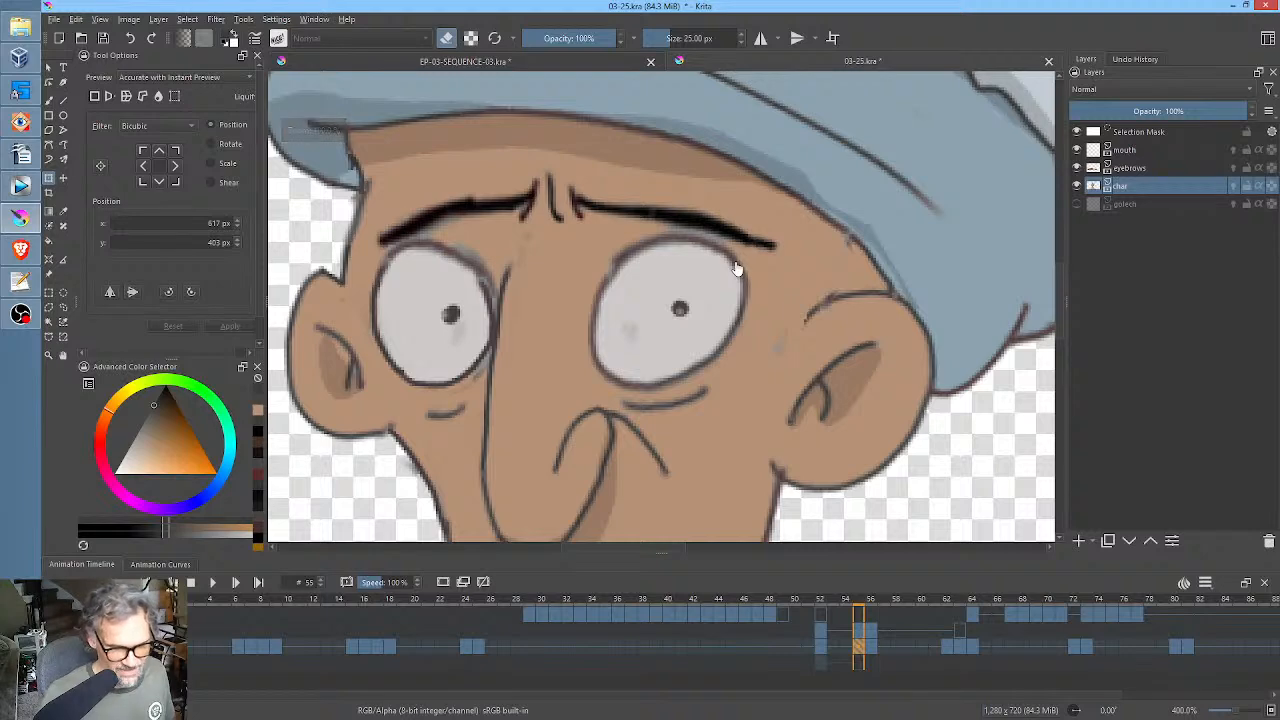
pyautogui.press('b')
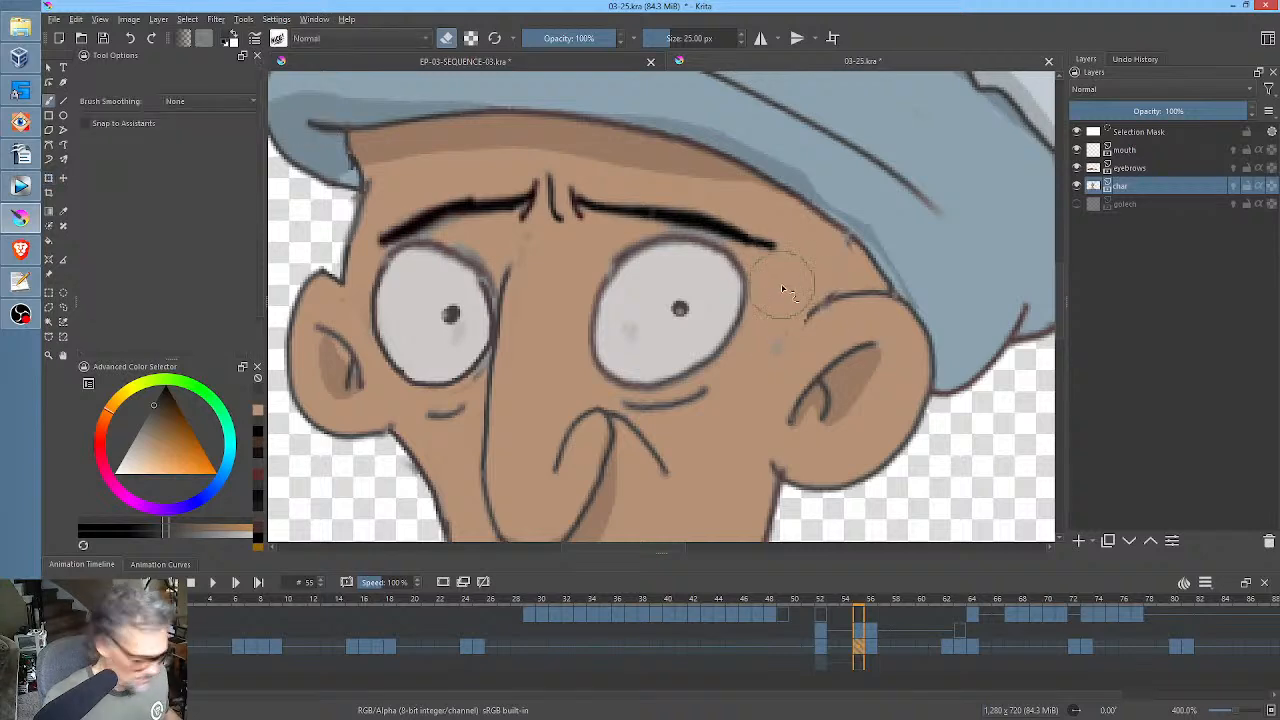
pyautogui.press('e')
pyautogui.keyDown('ctrl'); pyautogui.click(789, 314); pyautogui.keyUp('ctrl')
pyautogui.click(822, 649)
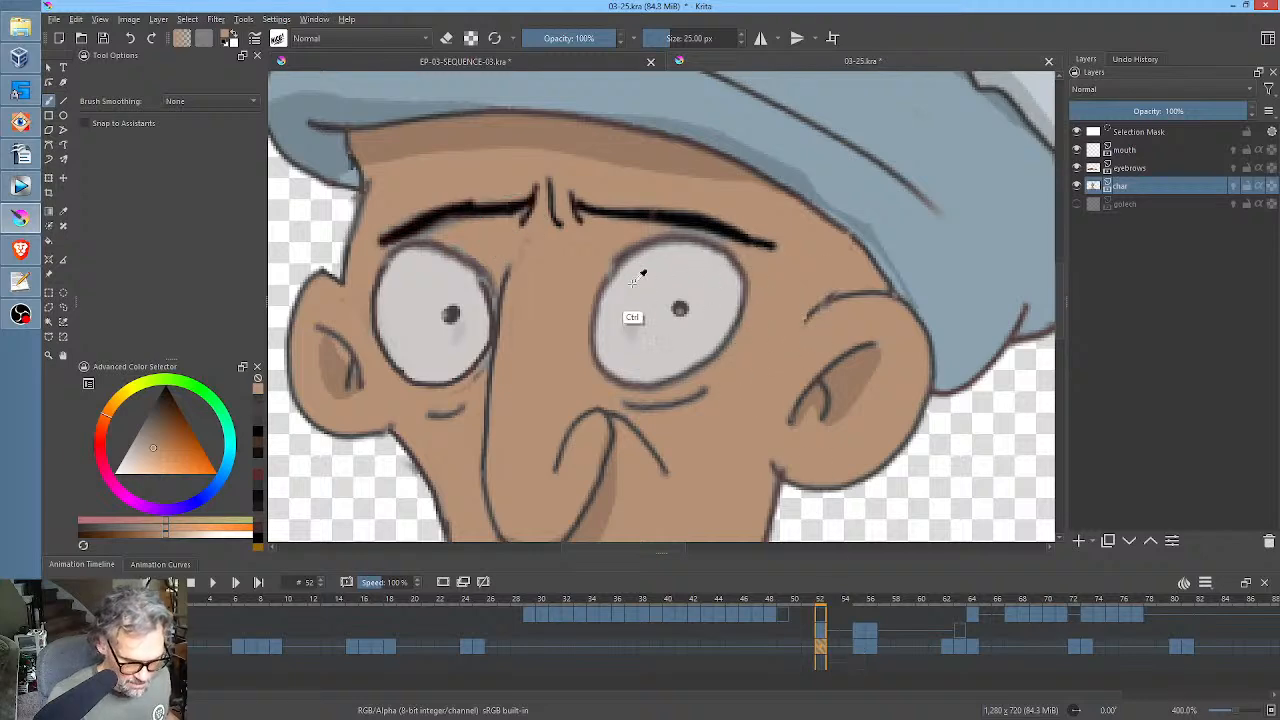
pyautogui.keyDown('ctrl'); pyautogui.click(655, 312); pyautogui.keyUp('ctrl')
pyautogui.moveTo(643, 322); pyautogui.dragTo(632, 342)
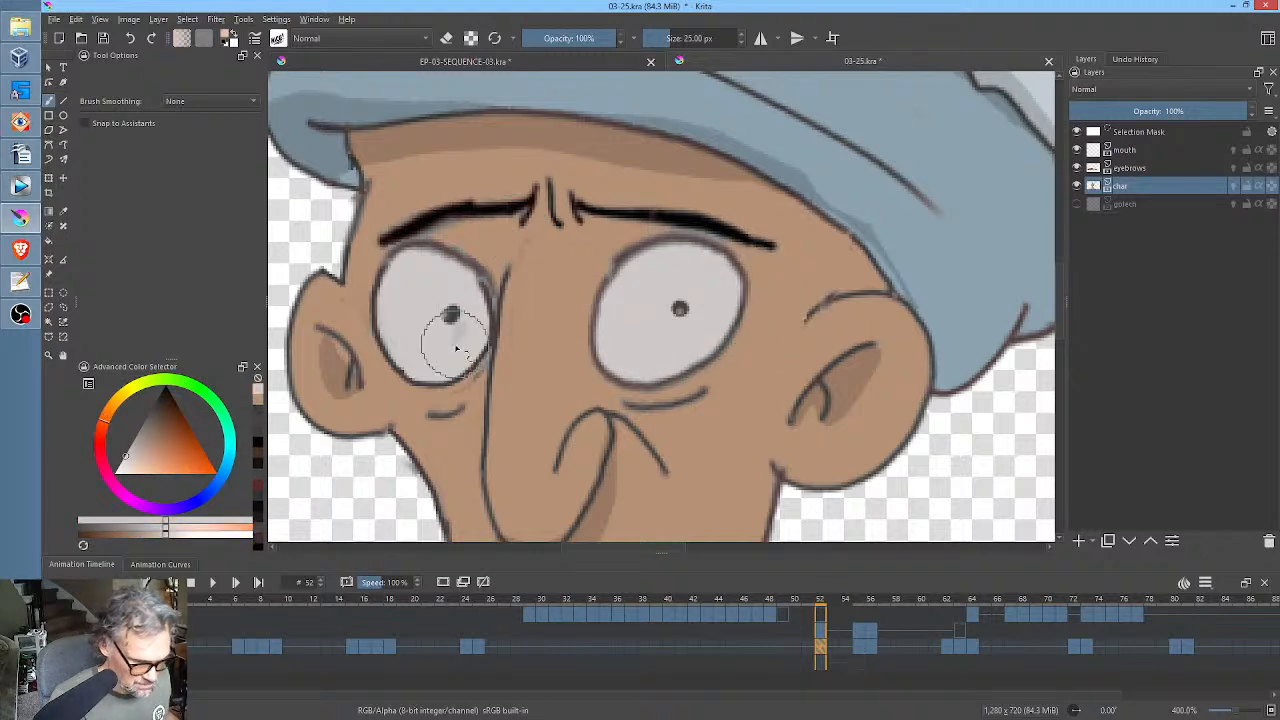
pyautogui.moveTo(453, 343); pyautogui.dragTo(474, 322)
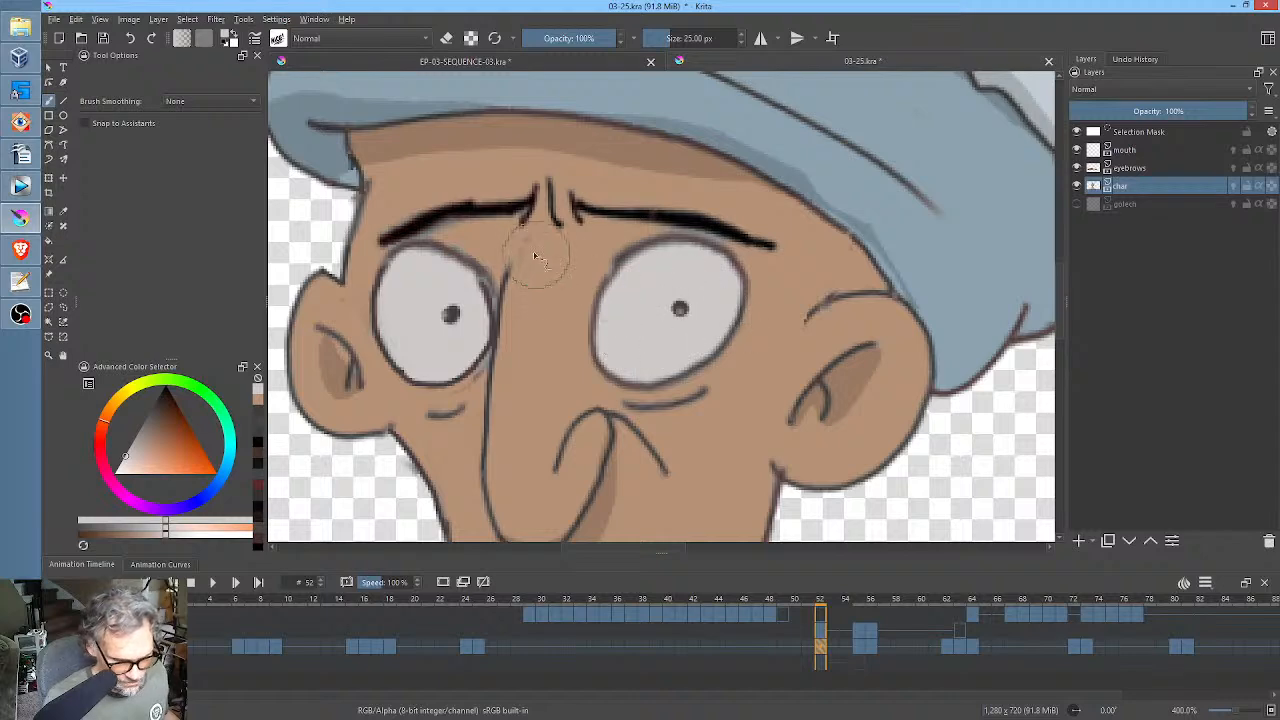
pyautogui.keyDown('ctrl'); pyautogui.click(557, 290); pyautogui.keyUp('ctrl')
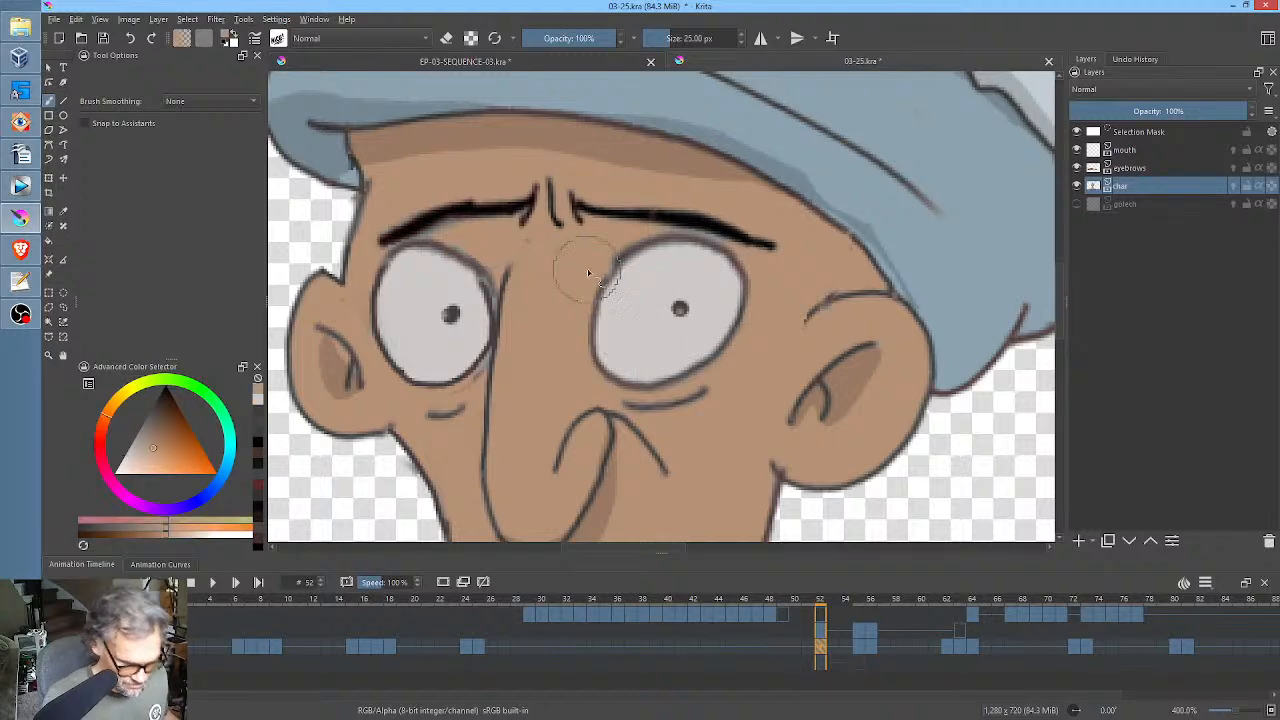
# Copy the cleaned char drawing from frame 52 to frame 55 and draw a dark closed-lid line across each eye.
pyautogui.moveTo(822, 647); pyautogui.dragTo(860, 646)
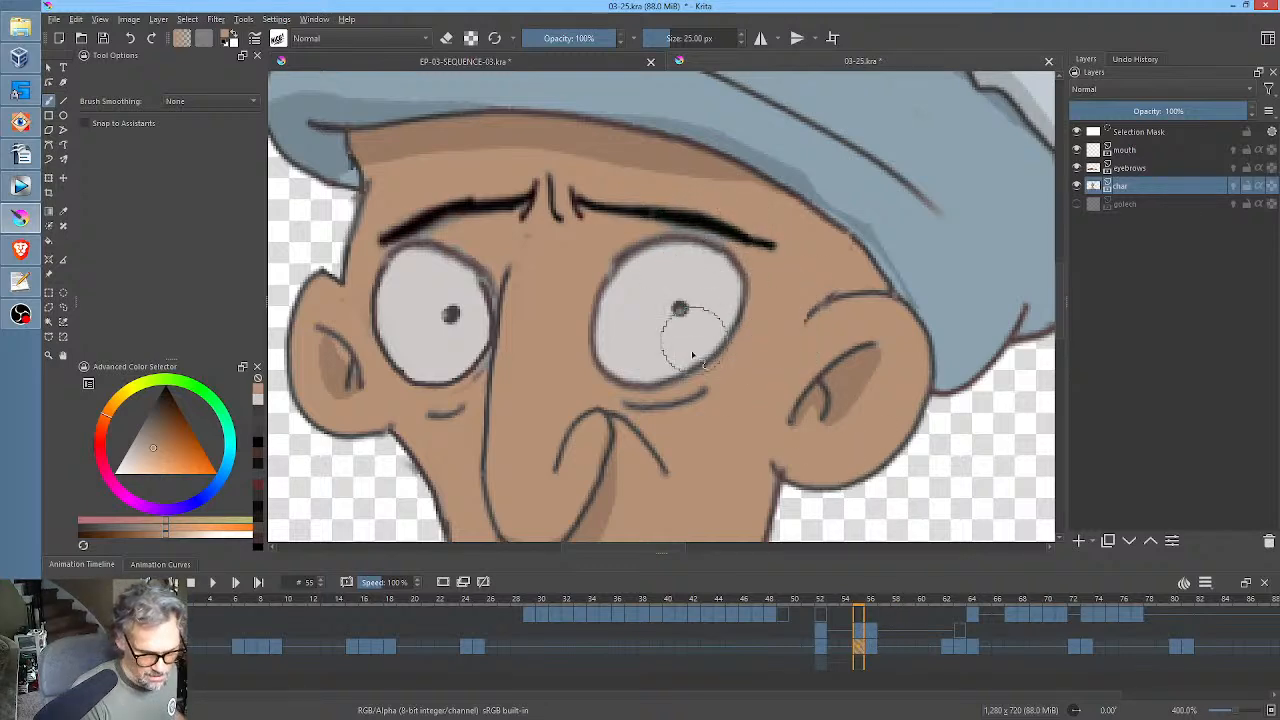
pyautogui.keyDown('ctrl'); pyautogui.click(668, 215); pyautogui.keyUp('ctrl')
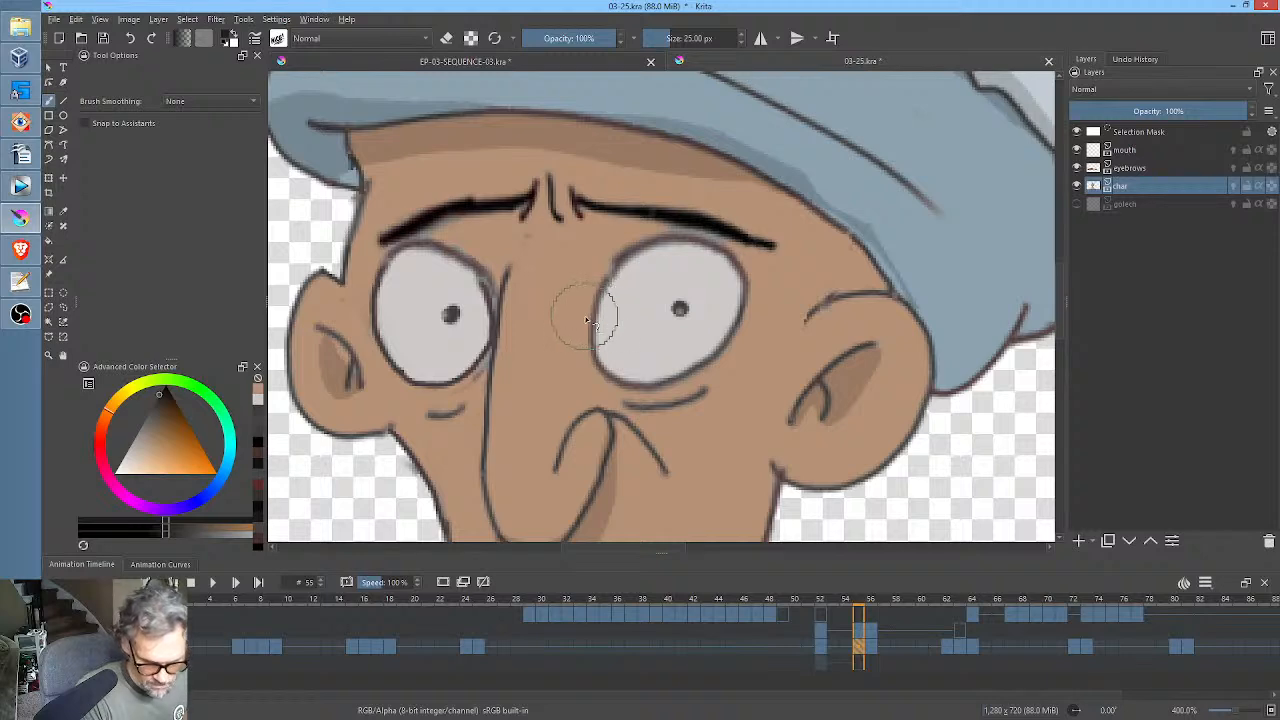
pyautogui.moveTo(588, 321); pyautogui.dragTo(728, 301)
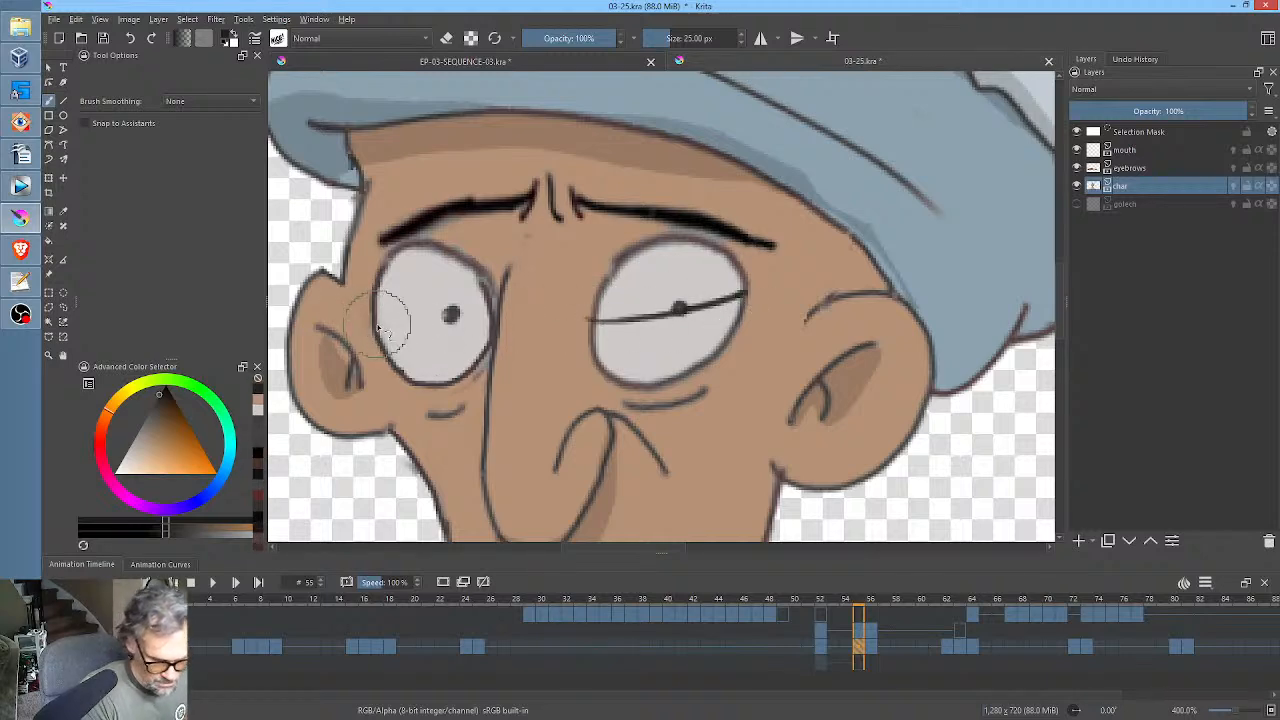
pyautogui.moveTo(372, 333); pyautogui.dragTo(494, 316)
# Paint the parts of both eyes below the lid lines with the sampled skin colour at frame 55.
pyautogui.keyDown('ctrl'); pyautogui.click(774, 326); pyautogui.keyUp('ctrl')
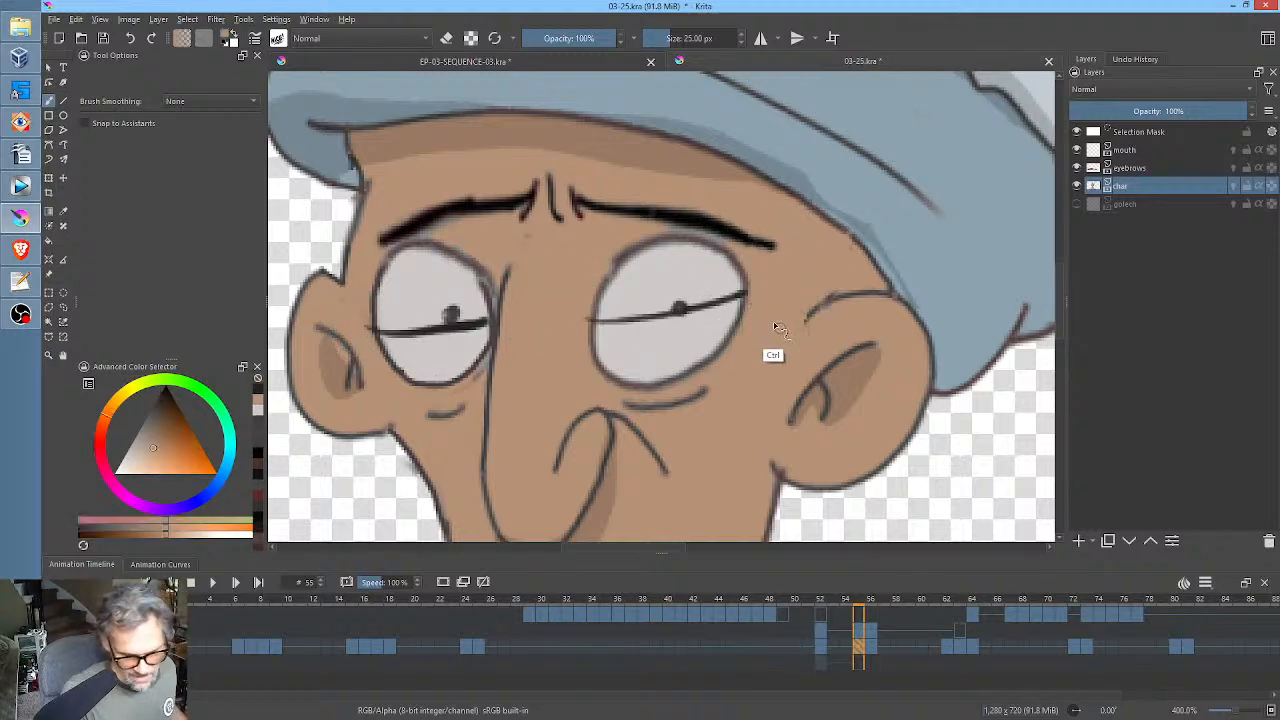
pyautogui.moveTo(614, 382)
pyautogui.mouseDown()
pyautogui.moveTo(708, 369)
pyautogui.moveTo(602, 377)
pyautogui.moveTo(760, 325)
pyautogui.moveTo(755, 312)
pyautogui.moveTo(643, 344)
pyautogui.moveTo(587, 338)
pyautogui.moveTo(775, 298)
pyautogui.mouseUp()
pyautogui.moveTo(620, 347); pyautogui.dragTo(617, 351)
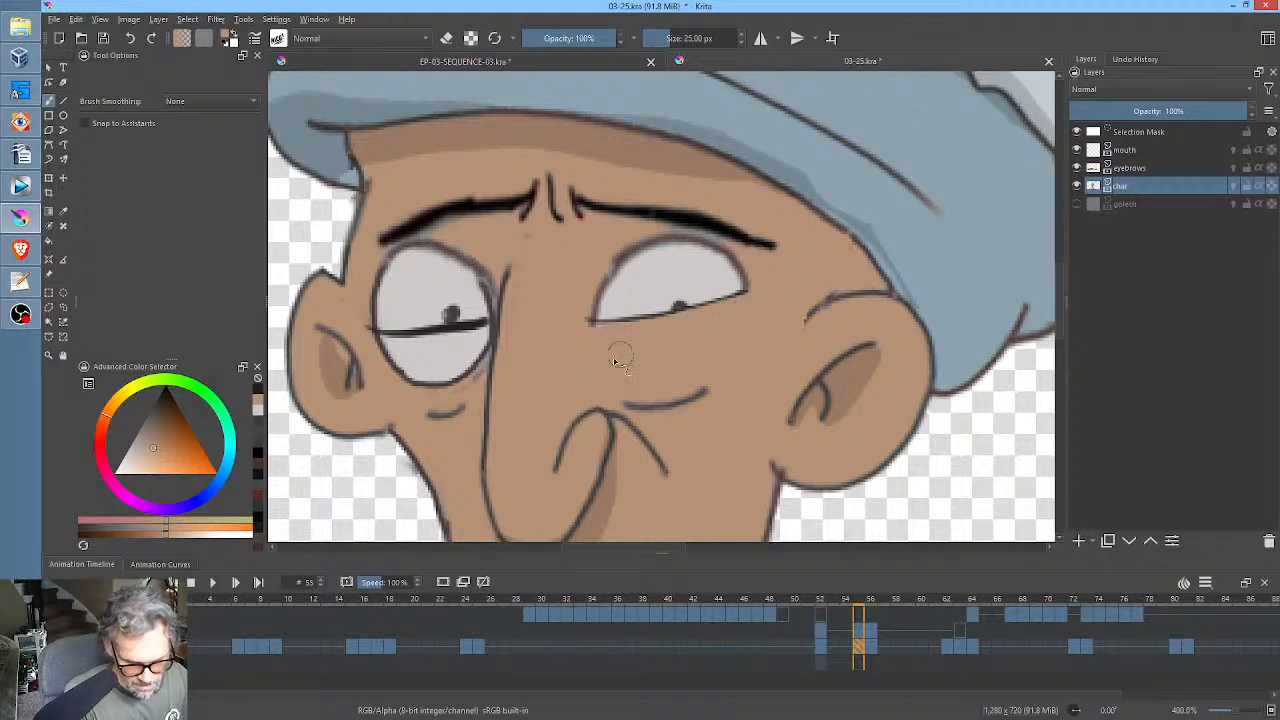
pyautogui.moveTo(380, 347)
pyautogui.mouseDown()
pyautogui.moveTo(428, 382)
pyautogui.moveTo(411, 385)
pyautogui.moveTo(467, 368)
pyautogui.moveTo(463, 381)
pyautogui.moveTo(486, 343)
pyautogui.mouseUp()
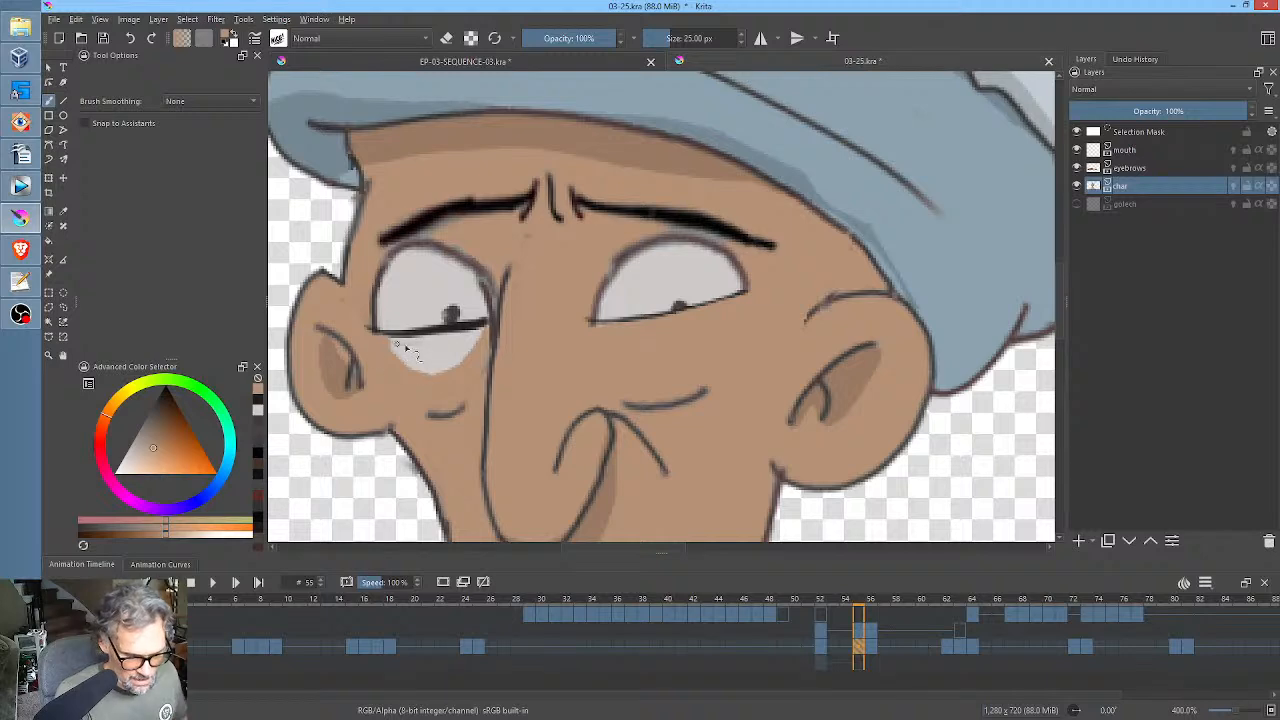
pyautogui.moveTo(402, 341); pyautogui.dragTo(474, 333)
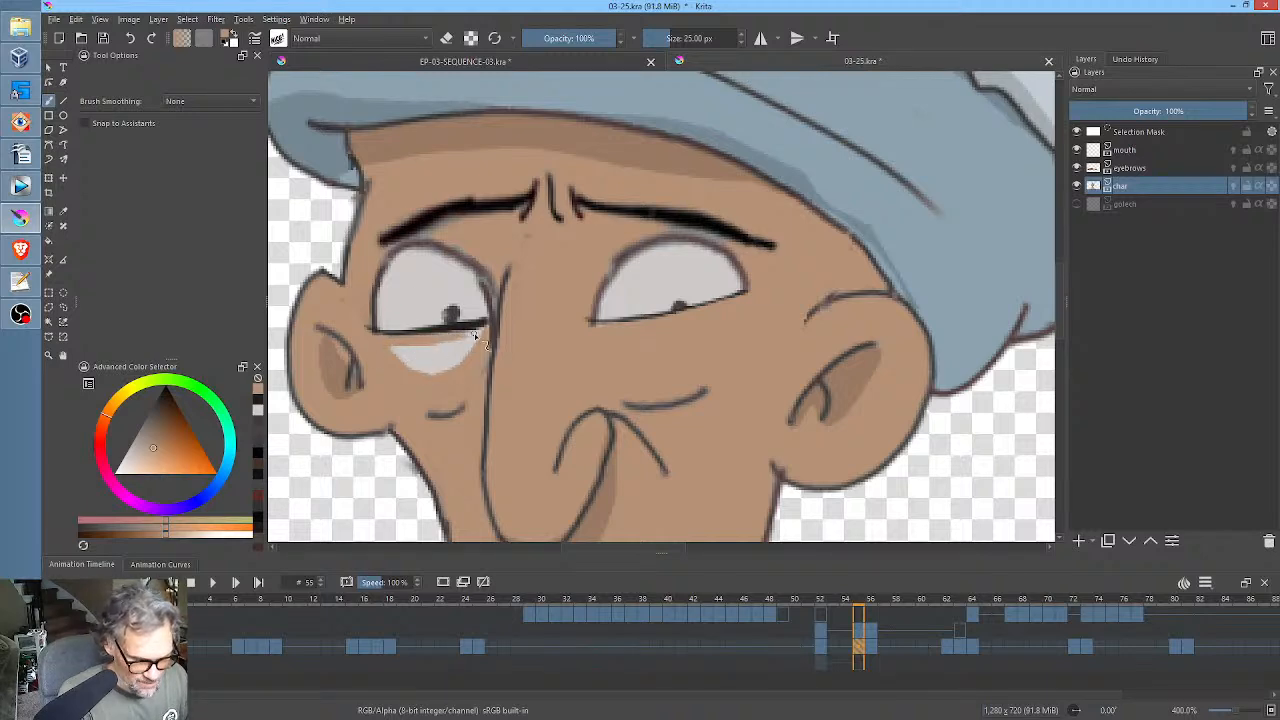
pyautogui.moveTo(404, 355)
pyautogui.mouseDown()
pyautogui.moveTo(417, 363)
pyautogui.moveTo(397, 347)
pyautogui.mouseUp()
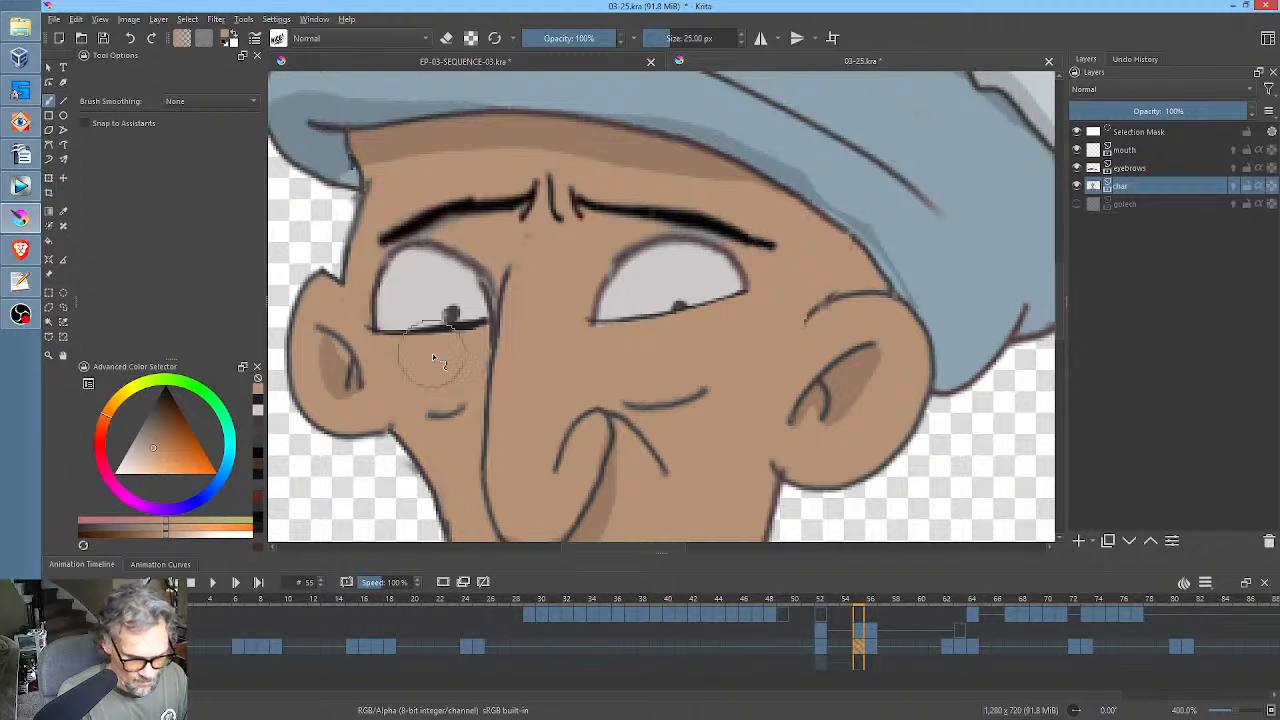
# Cover the remaining eye whites, pupils and outlines above the lid lines with skin colour at frame 55.
pyautogui.moveTo(590, 316)
pyautogui.mouseDown()
pyautogui.moveTo(722, 290)
pyautogui.moveTo(600, 316)
pyautogui.moveTo(712, 298)
pyautogui.moveTo(703, 283)
pyautogui.moveTo(740, 270)
pyautogui.moveTo(689, 253)
pyautogui.moveTo(730, 262)
pyautogui.moveTo(698, 246)
pyautogui.moveTo(622, 260)
pyautogui.moveTo(652, 244)
pyautogui.moveTo(691, 247)
pyautogui.moveTo(666, 263)
pyautogui.moveTo(692, 279)
pyautogui.moveTo(680, 290)
pyautogui.moveTo(631, 266)
pyautogui.mouseUp()
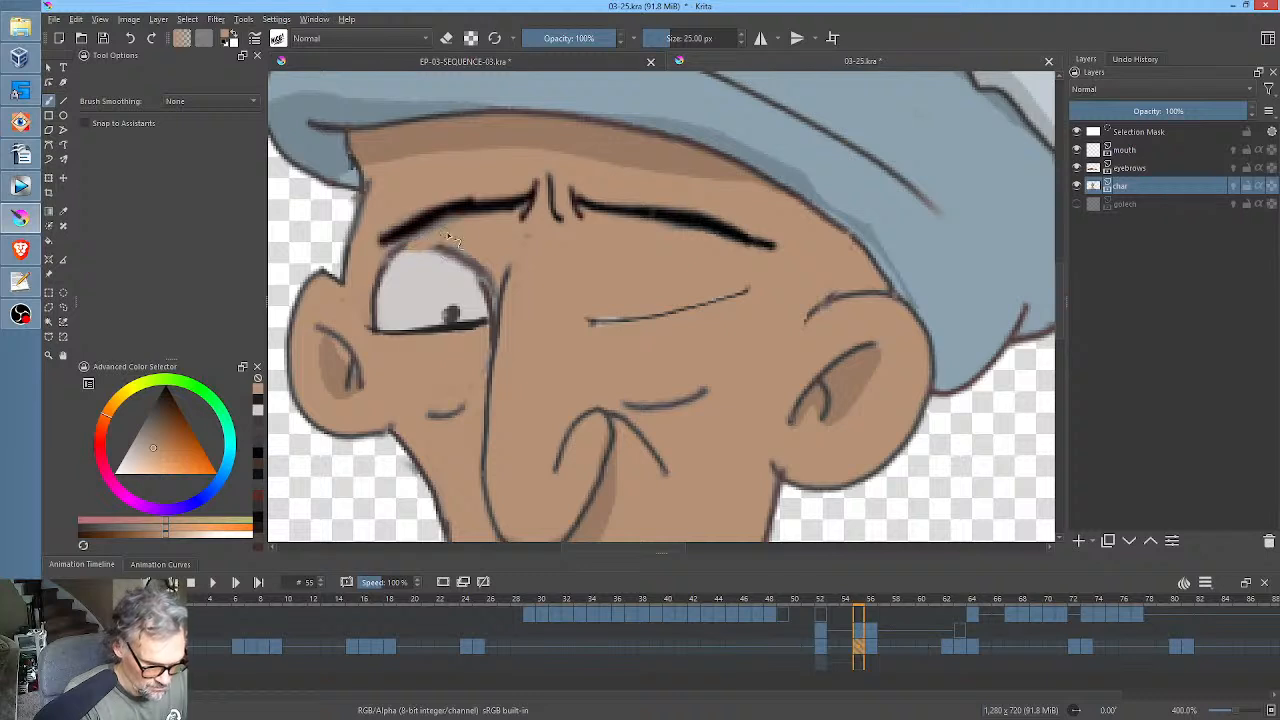
pyautogui.moveTo(440, 236)
pyautogui.mouseDown()
pyautogui.moveTo(378, 270)
pyautogui.moveTo(488, 284)
pyautogui.moveTo(492, 264)
pyautogui.moveTo(537, 246)
pyautogui.moveTo(519, 265)
pyautogui.moveTo(529, 238)
pyautogui.moveTo(482, 276)
pyautogui.mouseUp()
pyautogui.moveTo(383, 284)
pyautogui.mouseDown()
pyautogui.moveTo(384, 314)
pyautogui.moveTo(415, 328)
pyautogui.moveTo(474, 318)
pyautogui.moveTo(478, 297)
pyautogui.moveTo(420, 304)
pyautogui.moveTo(458, 290)
pyautogui.mouseUp()
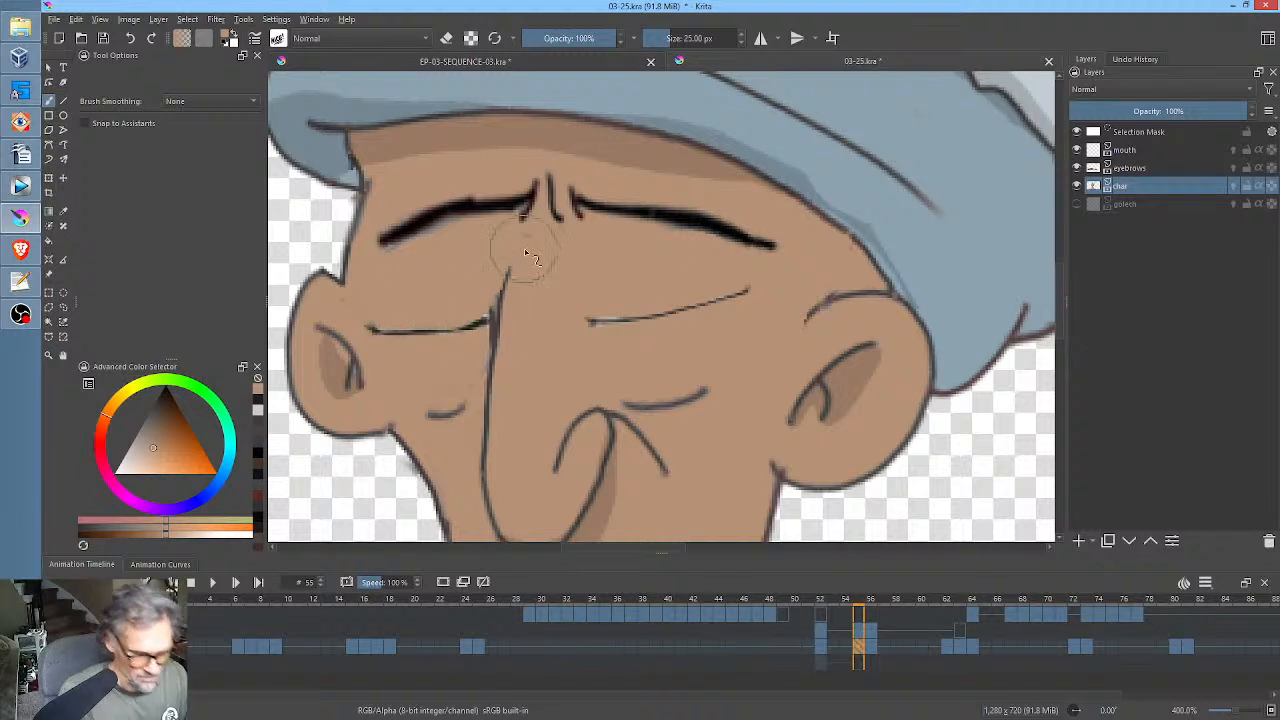
# Redraw the closed-lid lines of both eyes thicker with the dark colour sampled from the eyebrow.
pyautogui.keyDown('ctrl'); pyautogui.click(695, 213); pyautogui.keyUp('ctrl')
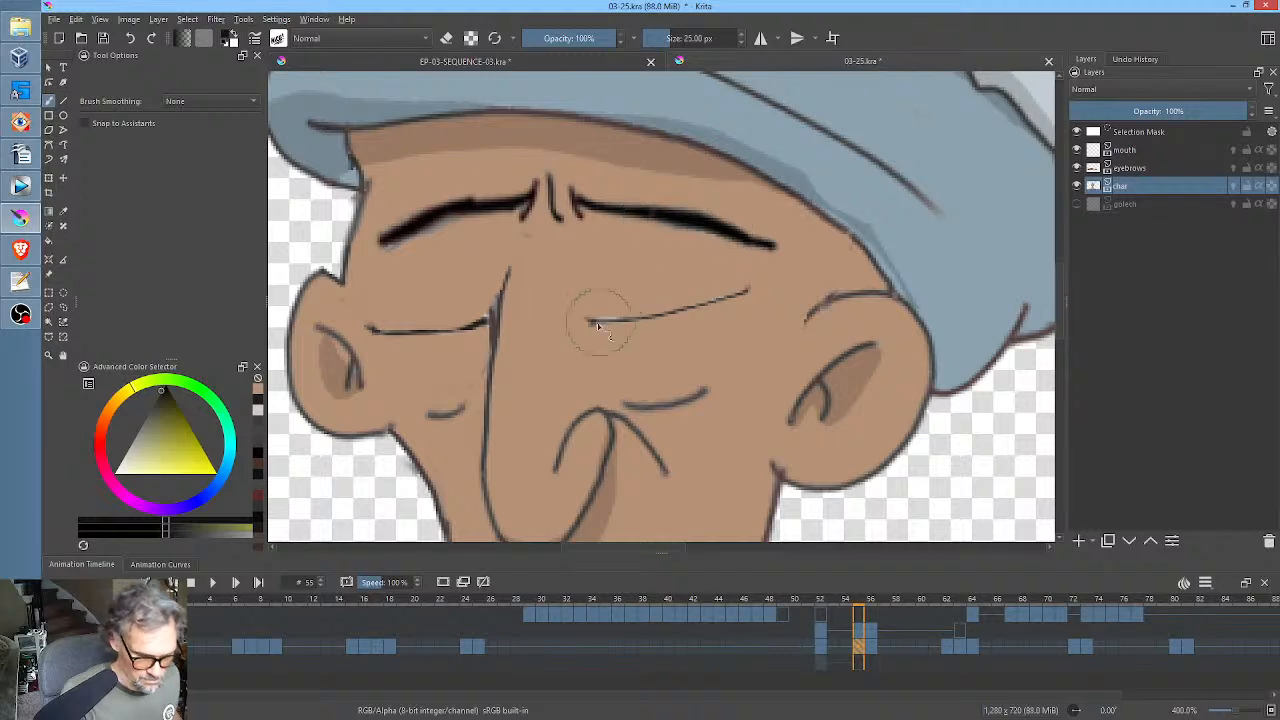
pyautogui.moveTo(588, 323); pyautogui.dragTo(748, 290)
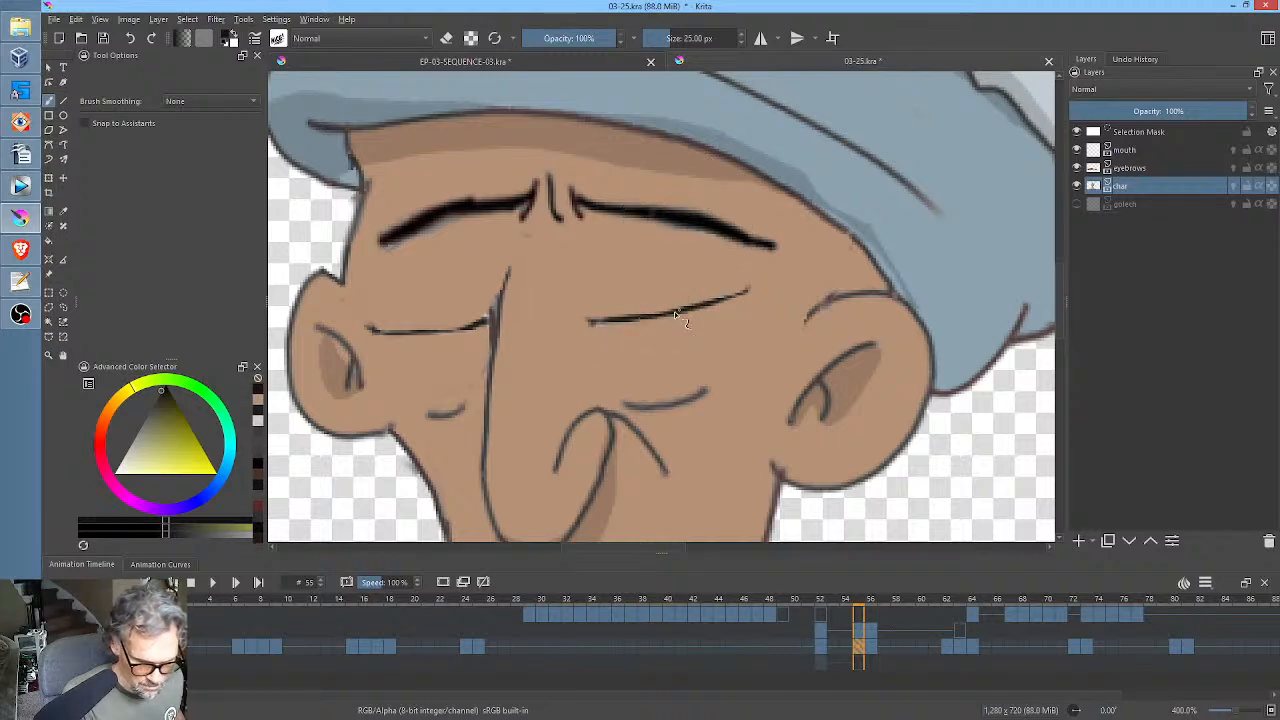
pyautogui.moveTo(674, 311); pyautogui.dragTo(753, 288)
pyautogui.moveTo(384, 332); pyautogui.dragTo(490, 319)
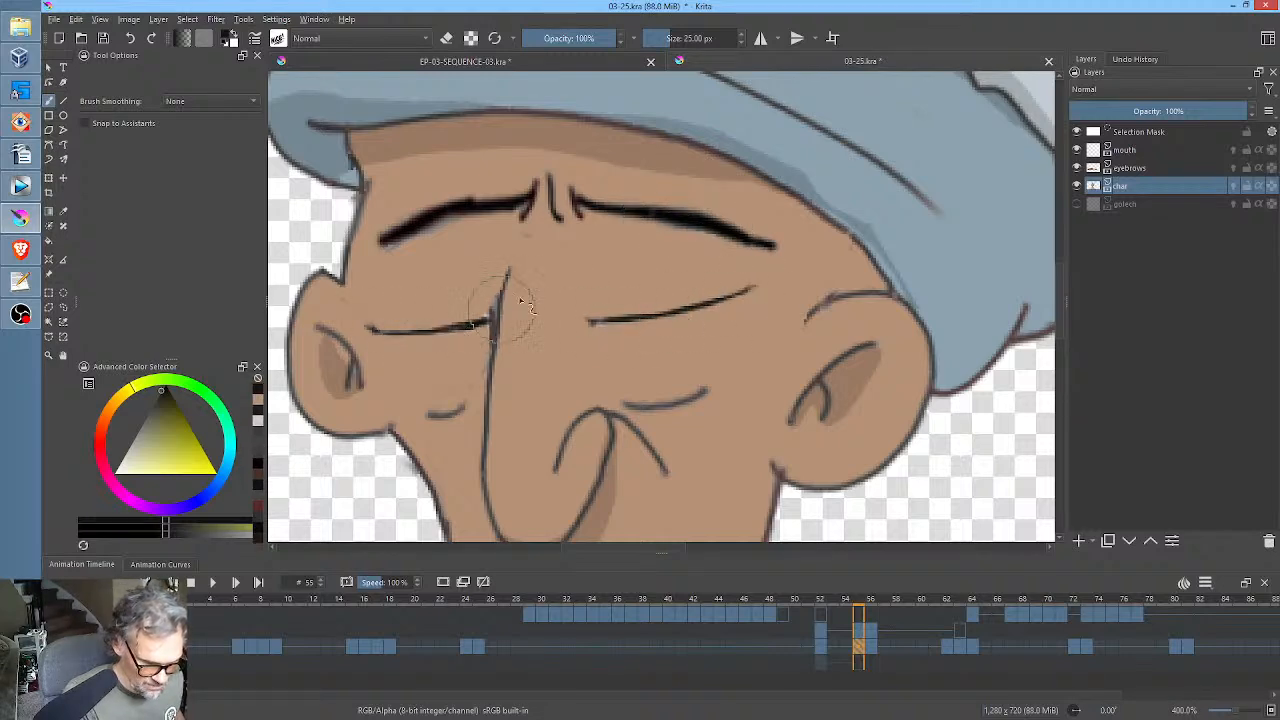
# Copy the char drawing from frame 52 to frame 56 and paint the lower part of both eyes with the sampled skin colour.
pyautogui.click(874, 653)
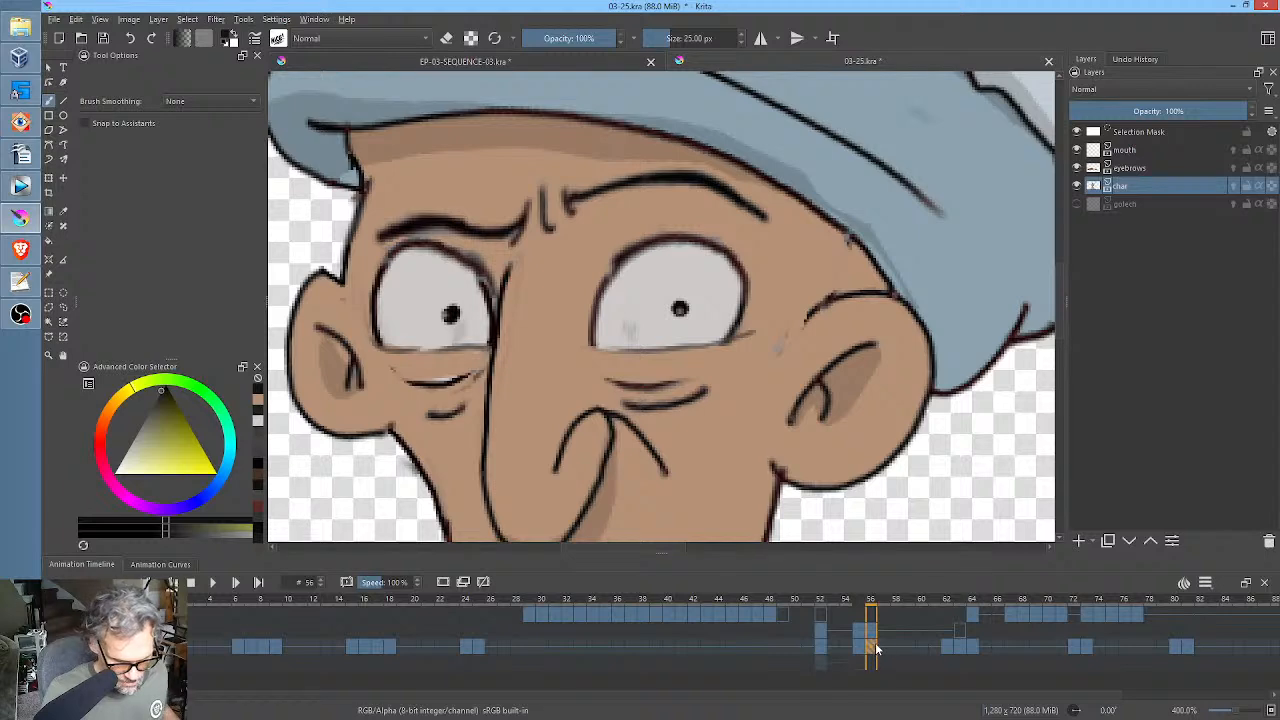
pyautogui.click(821, 660)
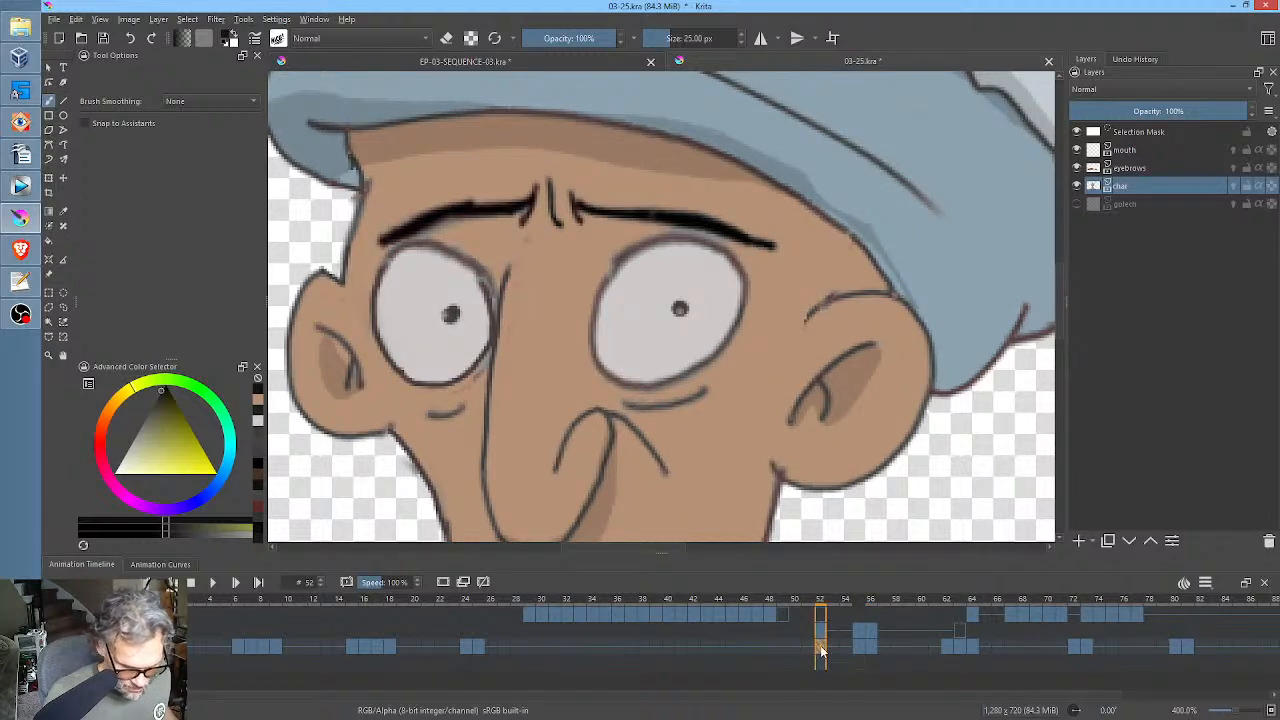
pyautogui.moveTo(820, 651)
pyautogui.mouseDown()
pyautogui.moveTo(857, 674)
pyautogui.moveTo(874, 655)
pyautogui.mouseUp()
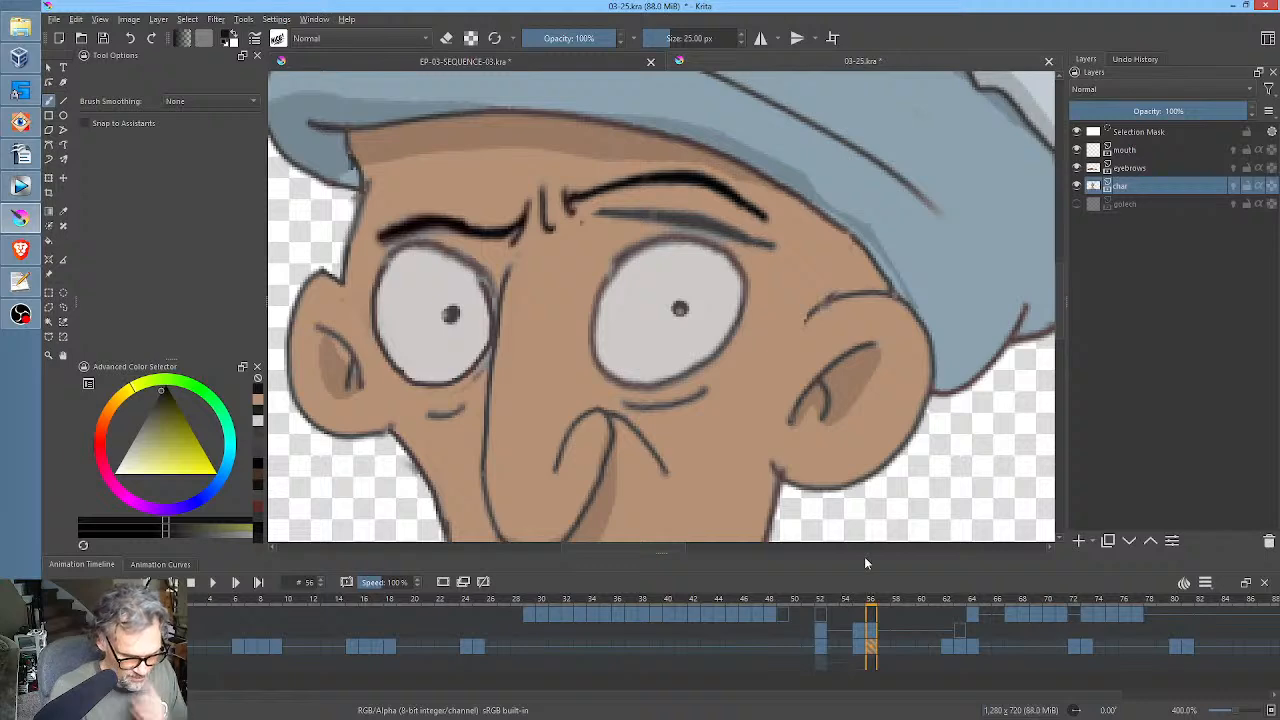
pyautogui.keyDown('ctrl'); pyautogui.click(760, 345); pyautogui.keyUp('ctrl')
pyautogui.moveTo(593, 373)
pyautogui.mouseDown()
pyautogui.moveTo(761, 347)
pyautogui.moveTo(623, 383)
pyautogui.moveTo(690, 375)
pyautogui.moveTo(743, 347)
pyautogui.mouseUp()
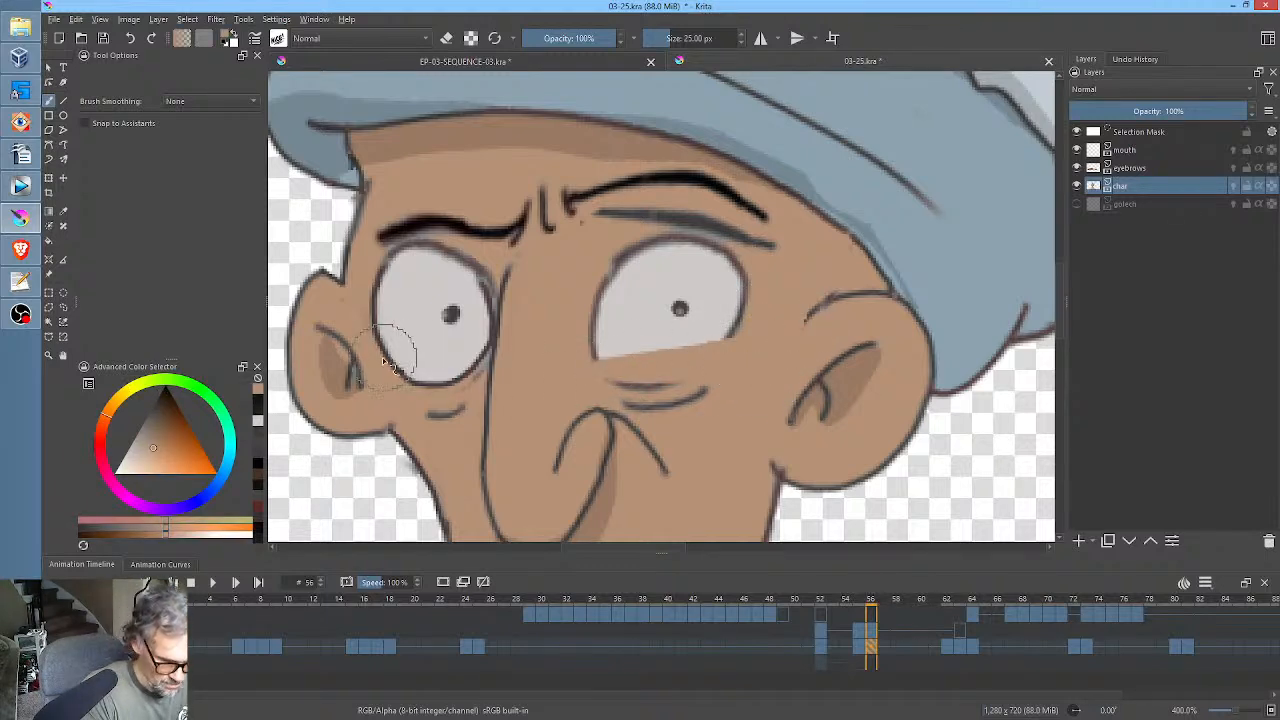
pyautogui.moveTo(400, 343)
pyautogui.mouseDown()
pyautogui.moveTo(483, 348)
pyautogui.moveTo(399, 368)
pyautogui.moveTo(455, 373)
pyautogui.moveTo(424, 383)
pyautogui.moveTo(457, 375)
pyautogui.moveTo(402, 375)
pyautogui.moveTo(480, 351)
pyautogui.moveTo(400, 378)
pyautogui.moveTo(484, 352)
pyautogui.mouseUp()
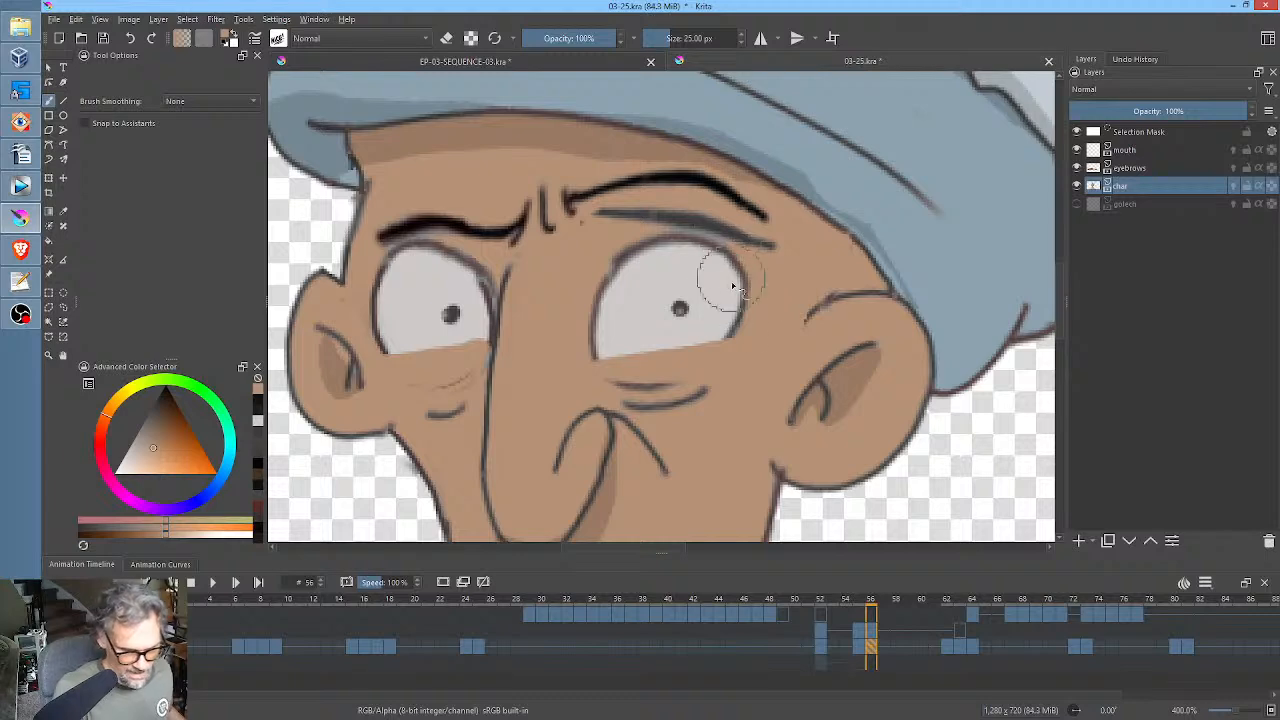
pyautogui.moveTo(584, 358); pyautogui.dragTo(643, 363)
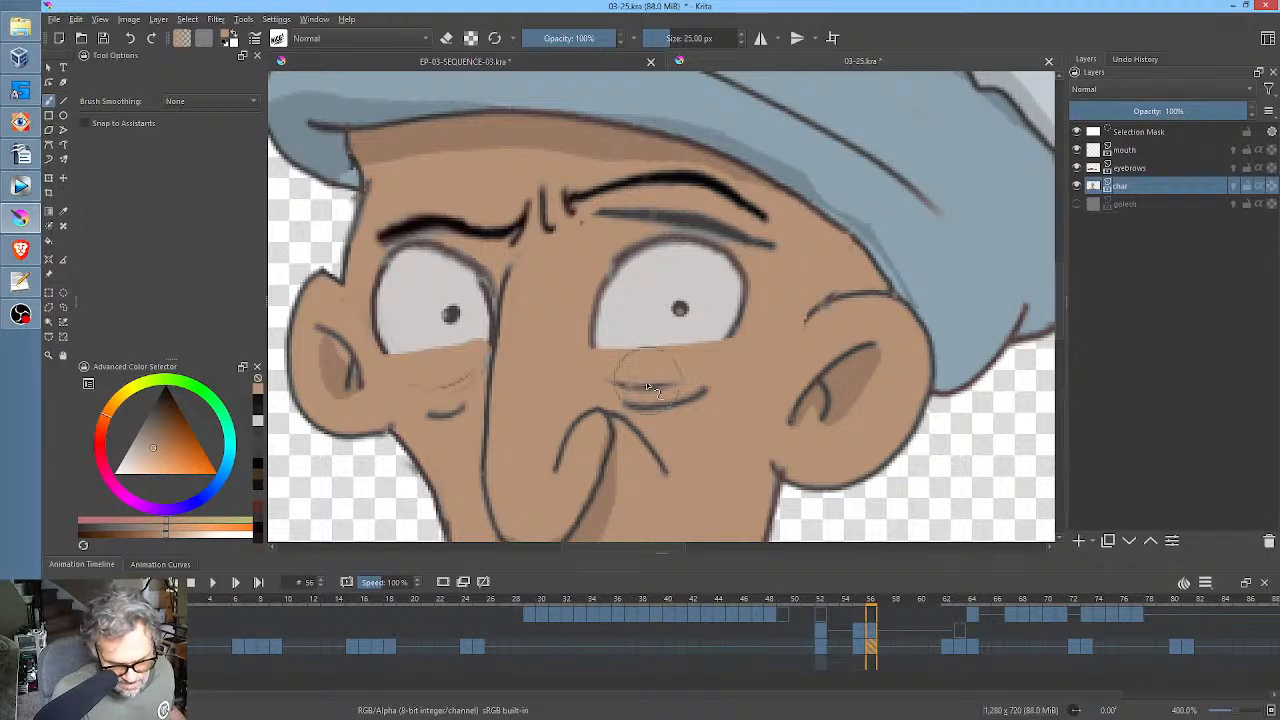
# Draw dark lower lid lines on both eyes at frame 56 and paint out the duplicate eyebrow above the wider eye with skin colour.
pyautogui.keyDown('ctrl'); pyautogui.click(689, 218); pyautogui.keyUp('ctrl')
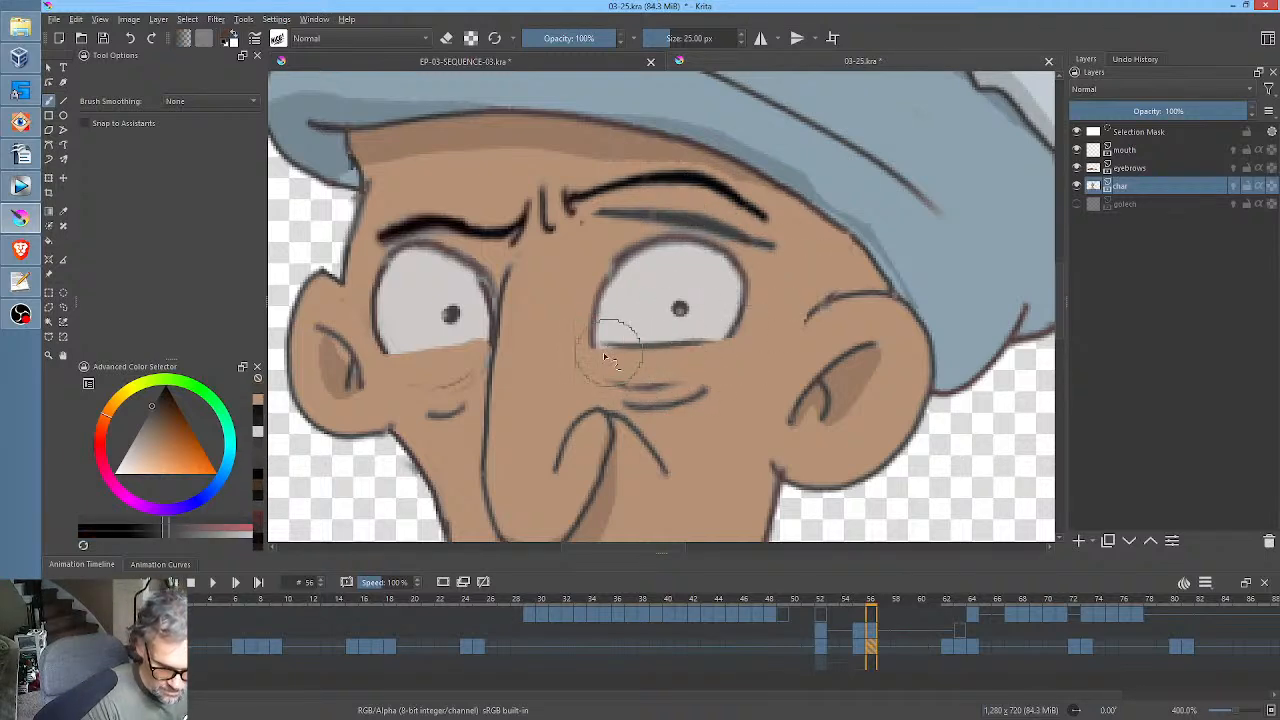
pyautogui.moveTo(604, 347); pyautogui.dragTo(770, 329)
pyautogui.moveTo(384, 351); pyautogui.dragTo(492, 340)
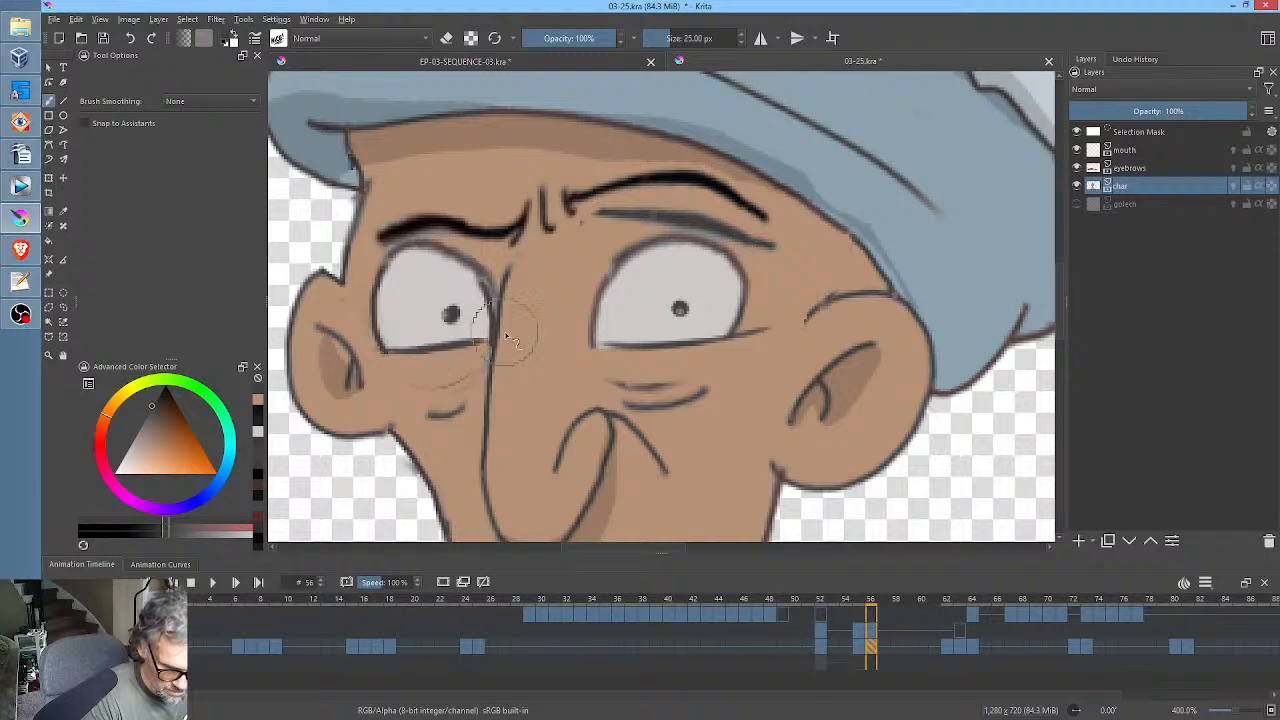
pyautogui.keyDown('ctrl'); pyautogui.click(794, 255); pyautogui.keyUp('ctrl')
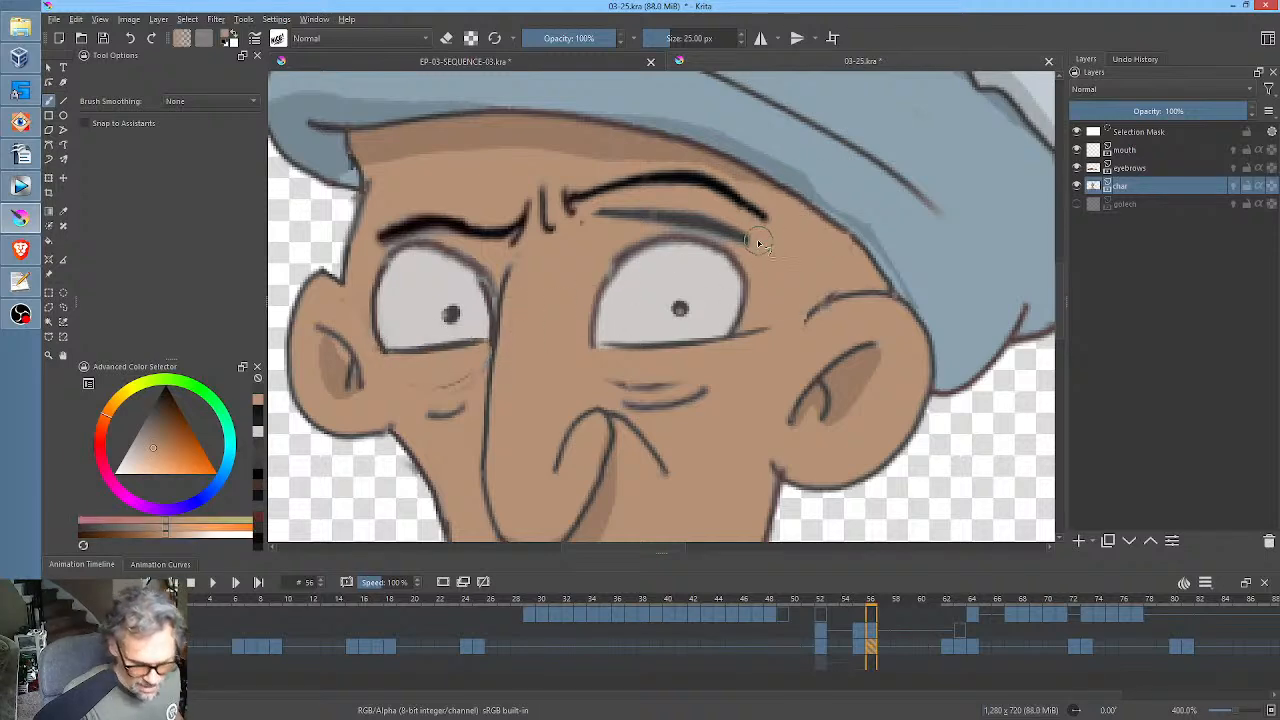
pyautogui.moveTo(760, 244)
pyautogui.mouseDown()
pyautogui.moveTo(680, 216)
pyautogui.moveTo(603, 231)
pyautogui.mouseUp()
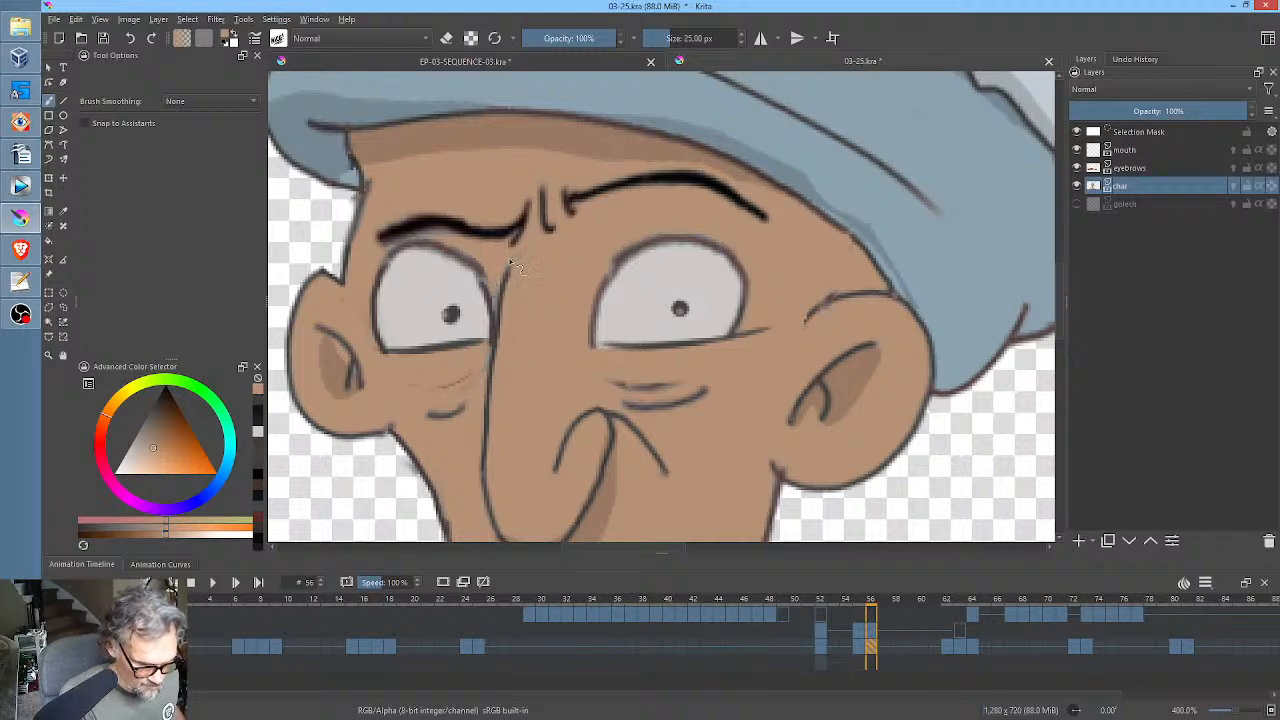
# Move the eyebrows and char keyframes from frame 52 to frame 54.
pyautogui.click(819, 599)
pyautogui.scroll(-5, 860, 430)
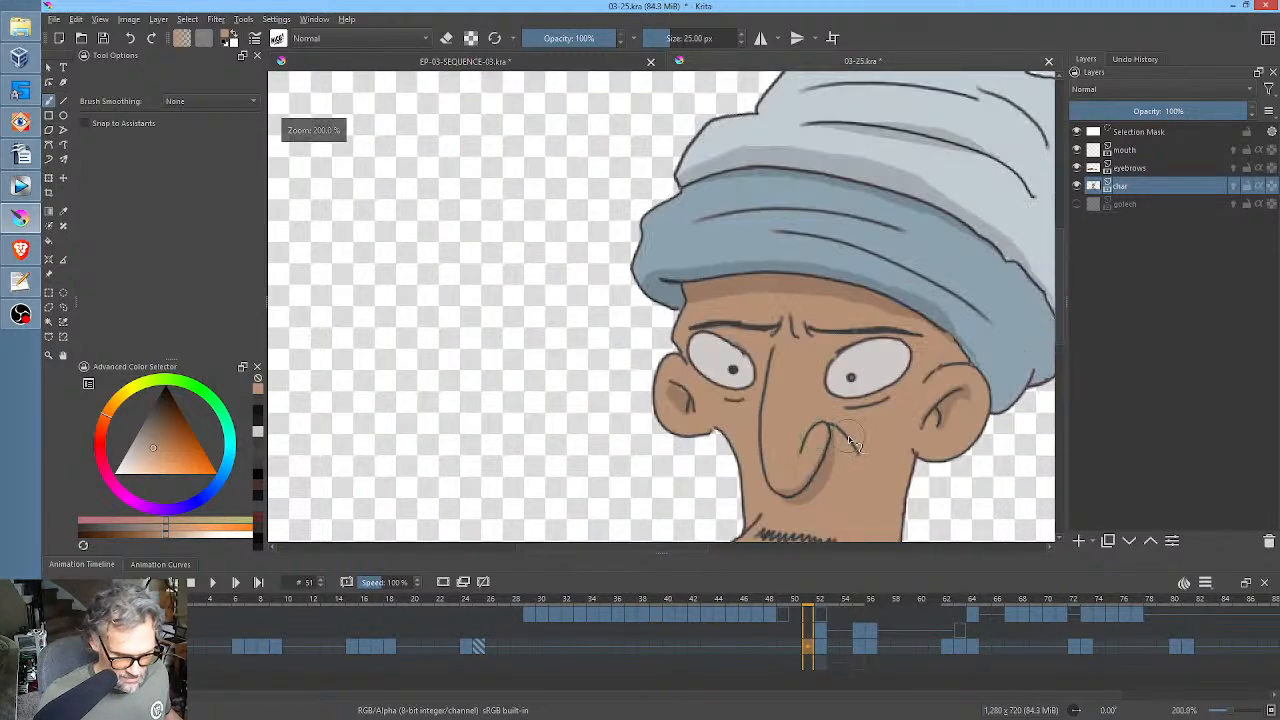
pyautogui.click(821, 650)
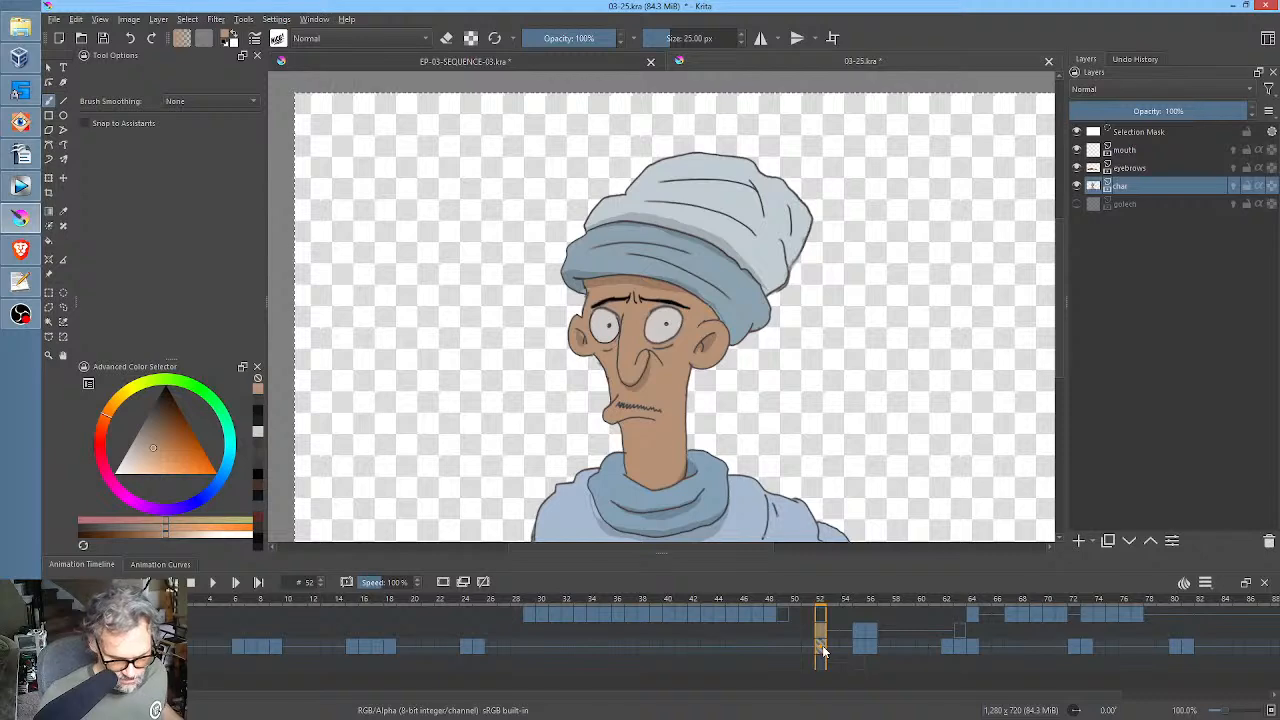
pyautogui.click(845, 634)
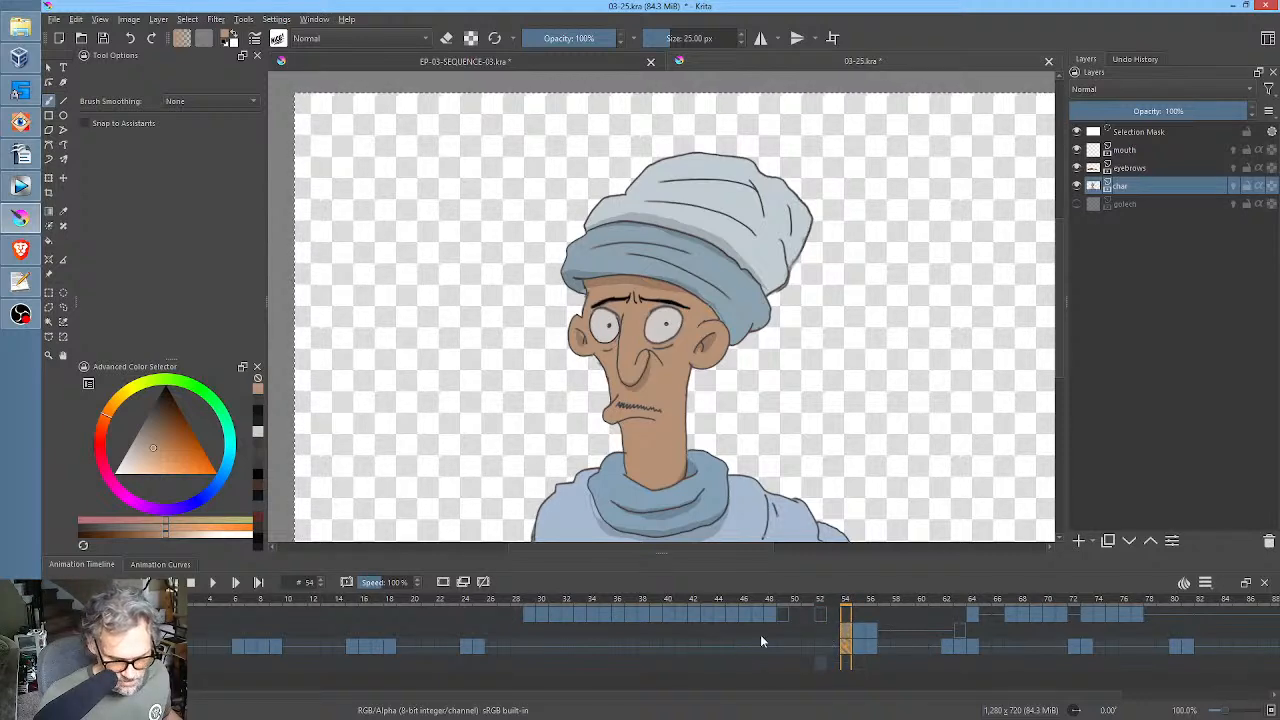
# Play the animation from around frames 43 to 45 to review the timing of the blink and head turn.
pyautogui.moveTo(783, 605); pyautogui.dragTo(745, 606)
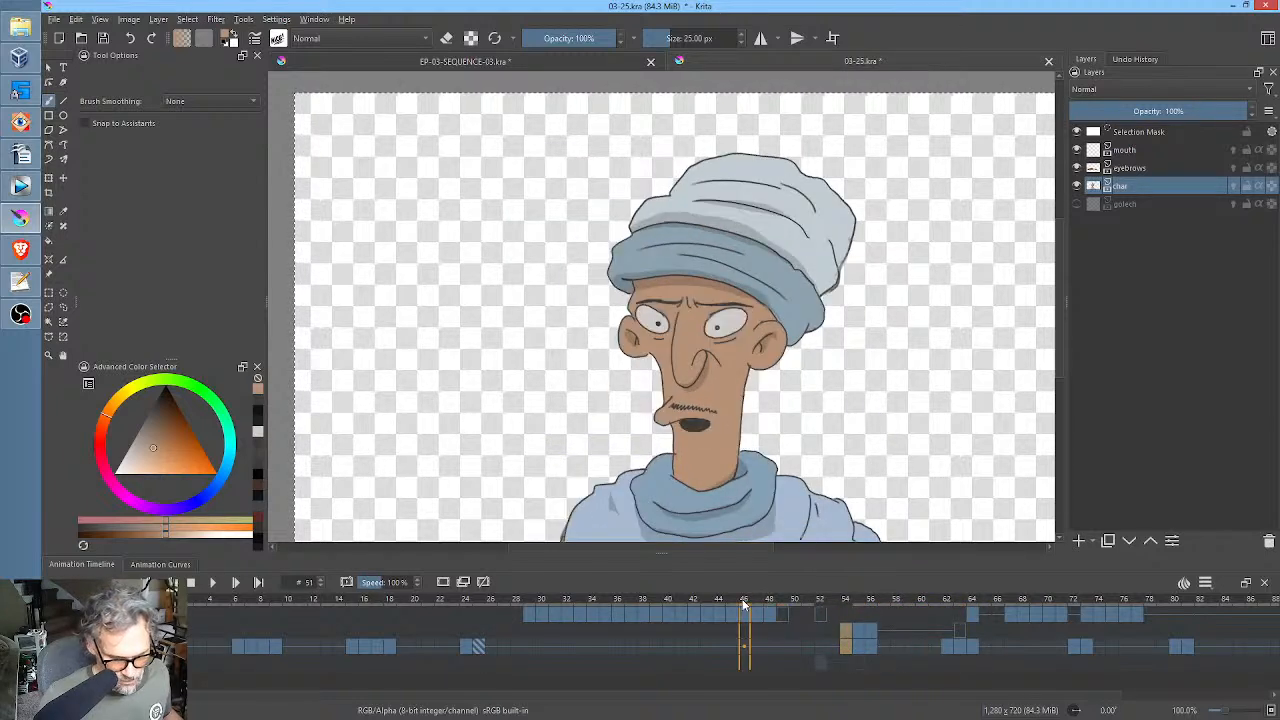
pyautogui.click(735, 647)
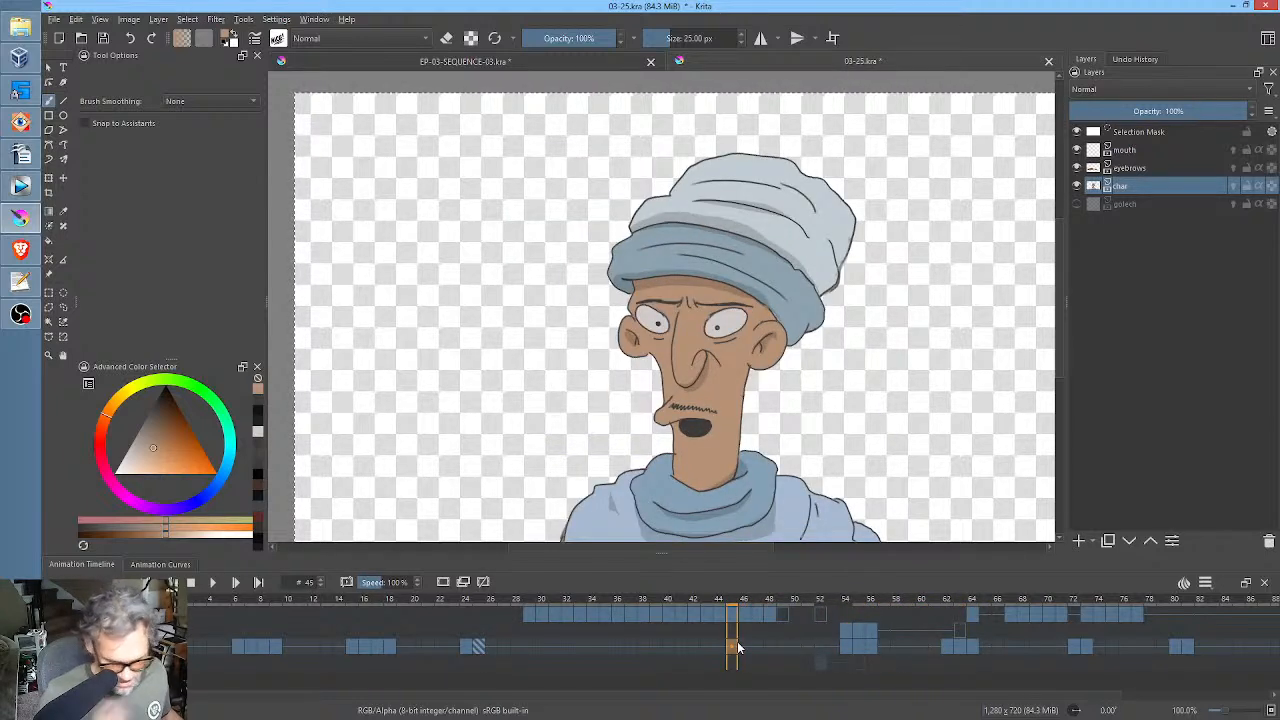
pyautogui.press('space')
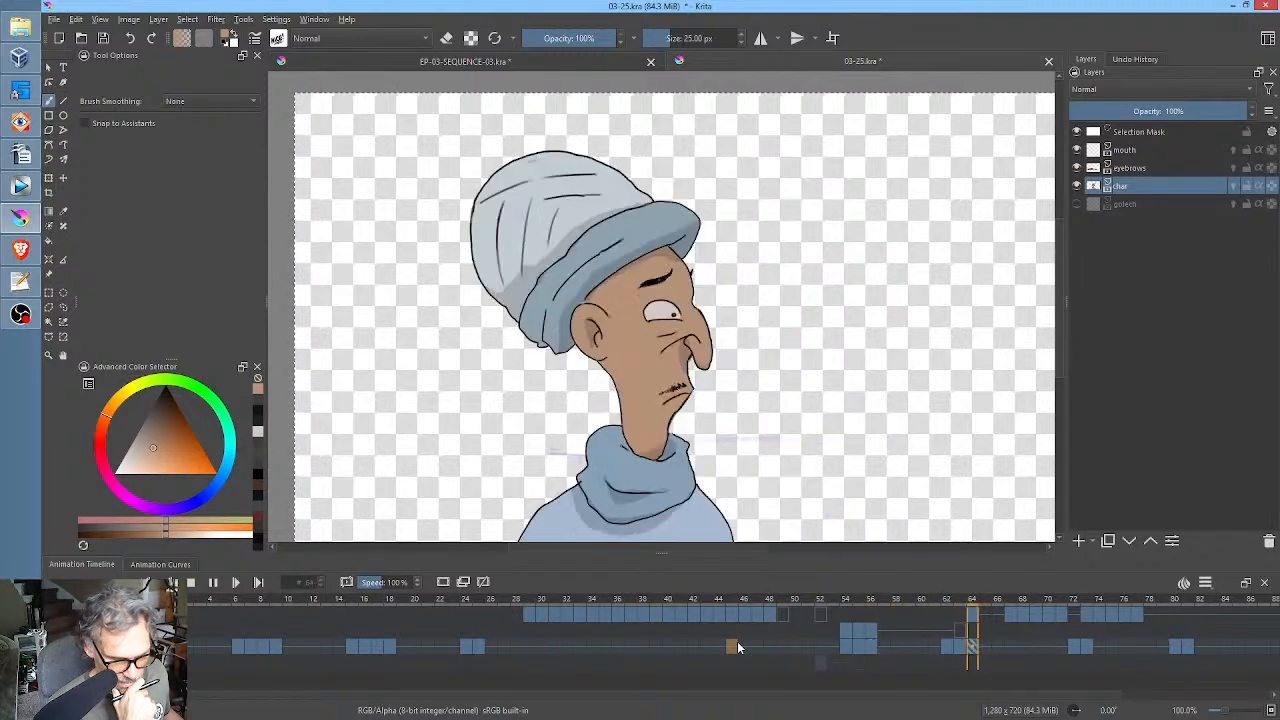
pyautogui.press('space')
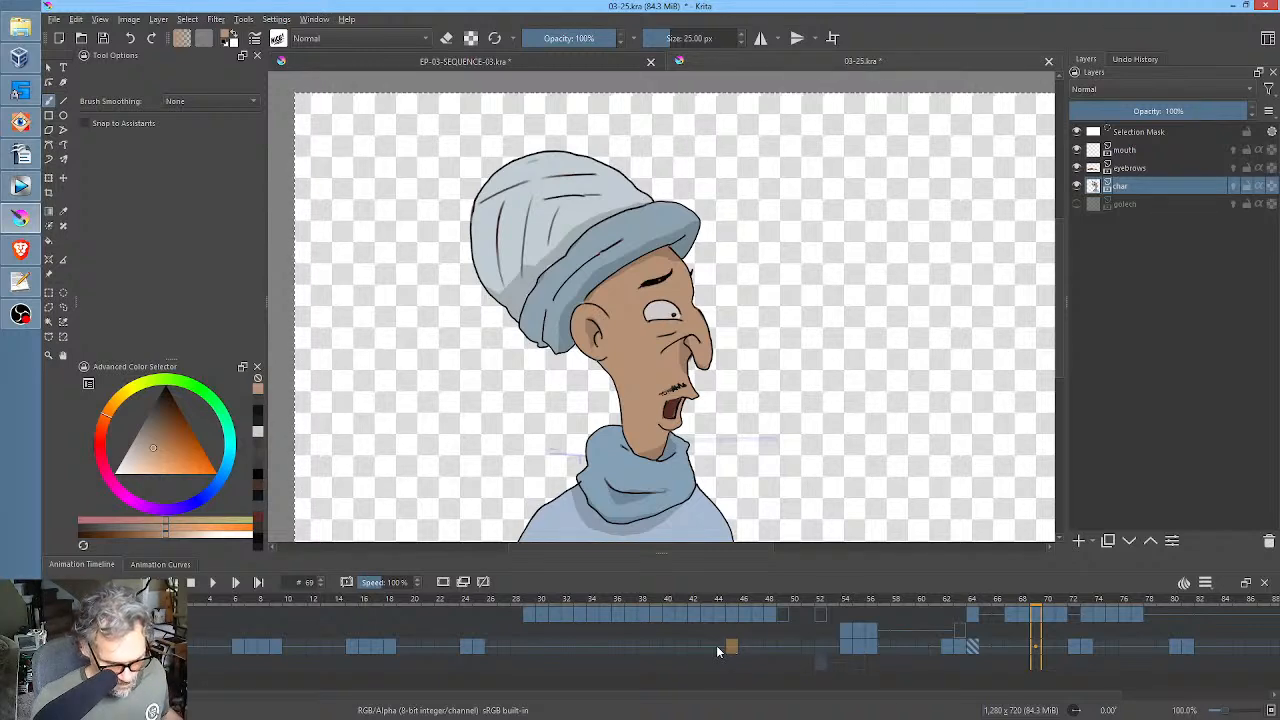
pyautogui.click(717, 645)
pyautogui.press('space')
pyautogui.click(843, 647)
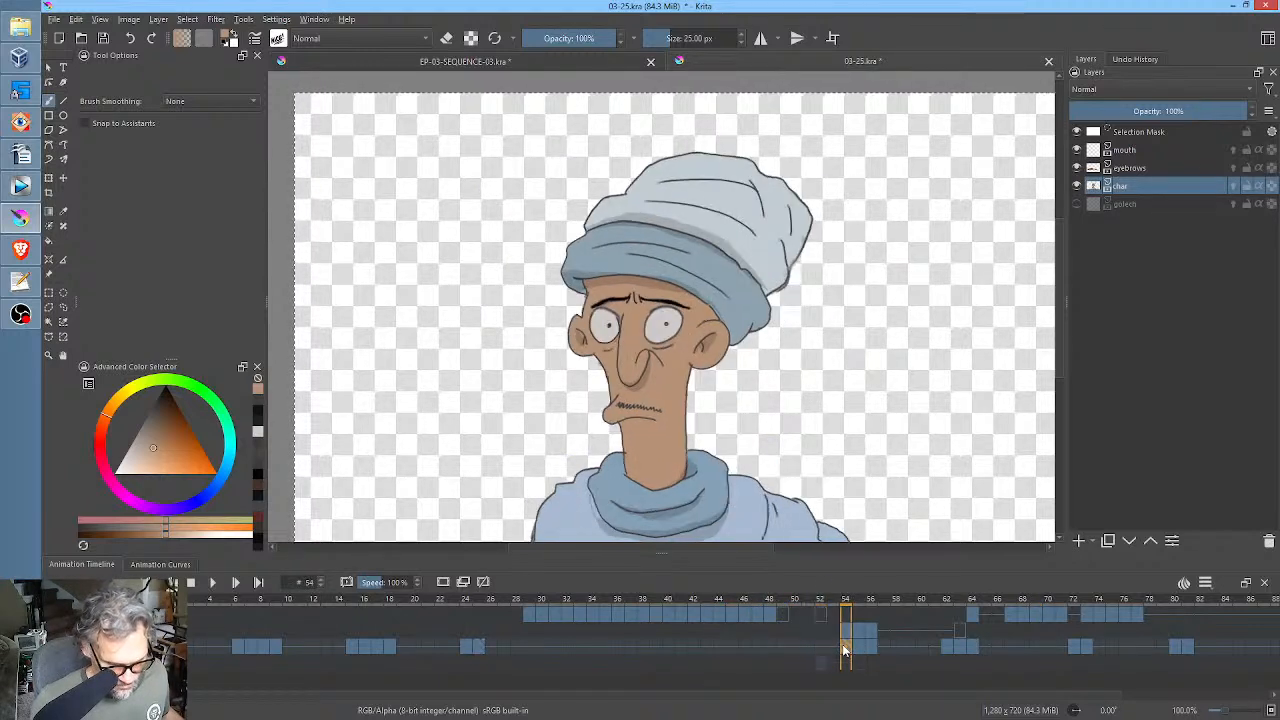
pyautogui.click(711, 647)
pyautogui.press('space')
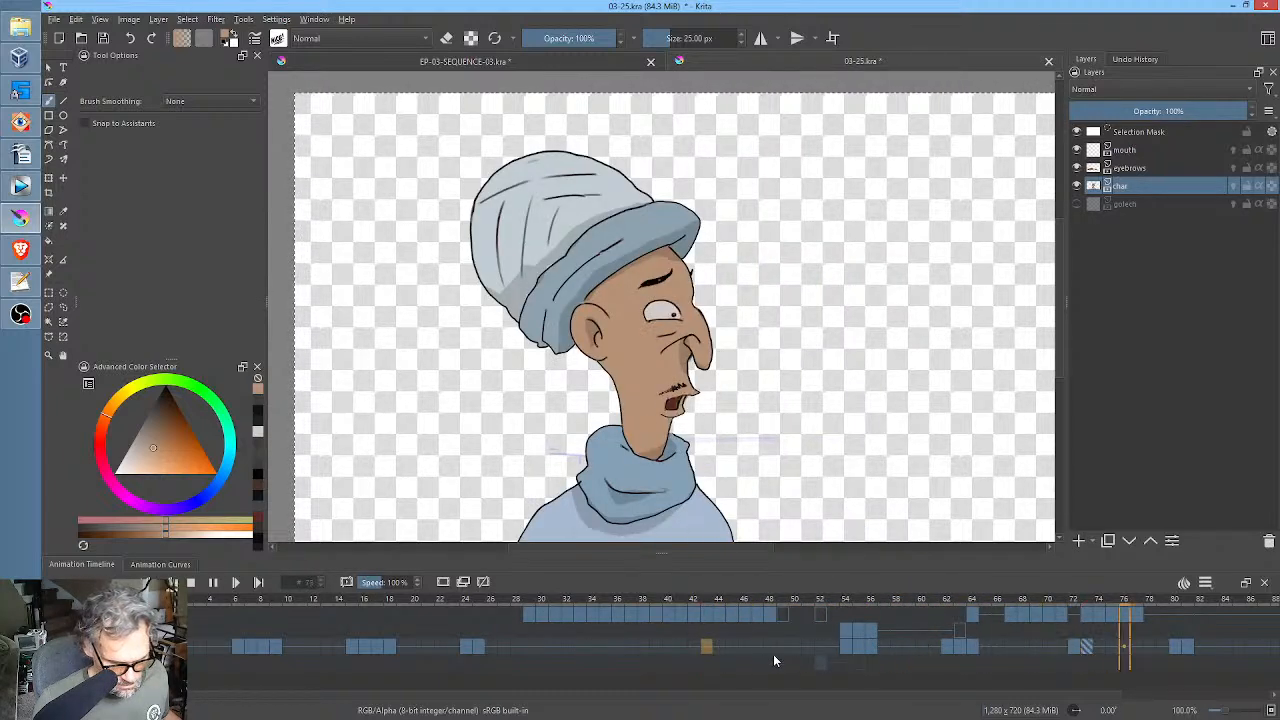
pyautogui.press('space')
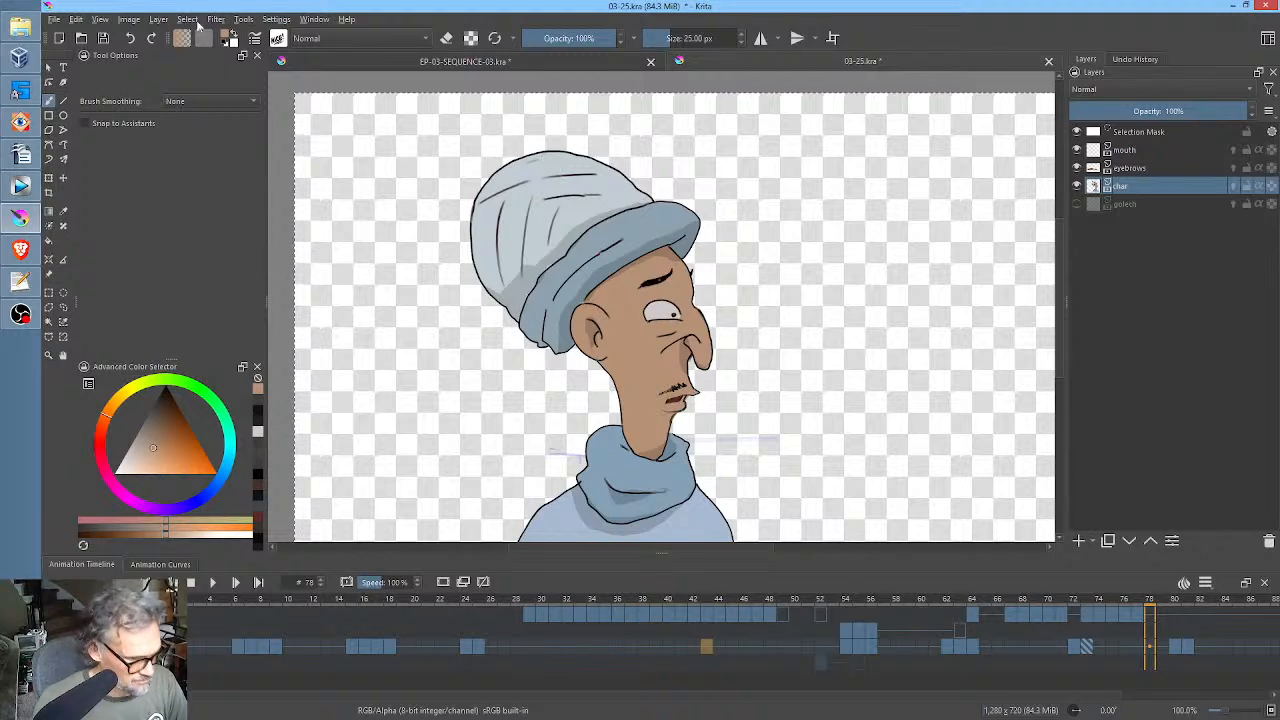
# Save the file and check the char drawings at frames 54, 55 and 56.
pyautogui.hotkey('ctrl', 's')
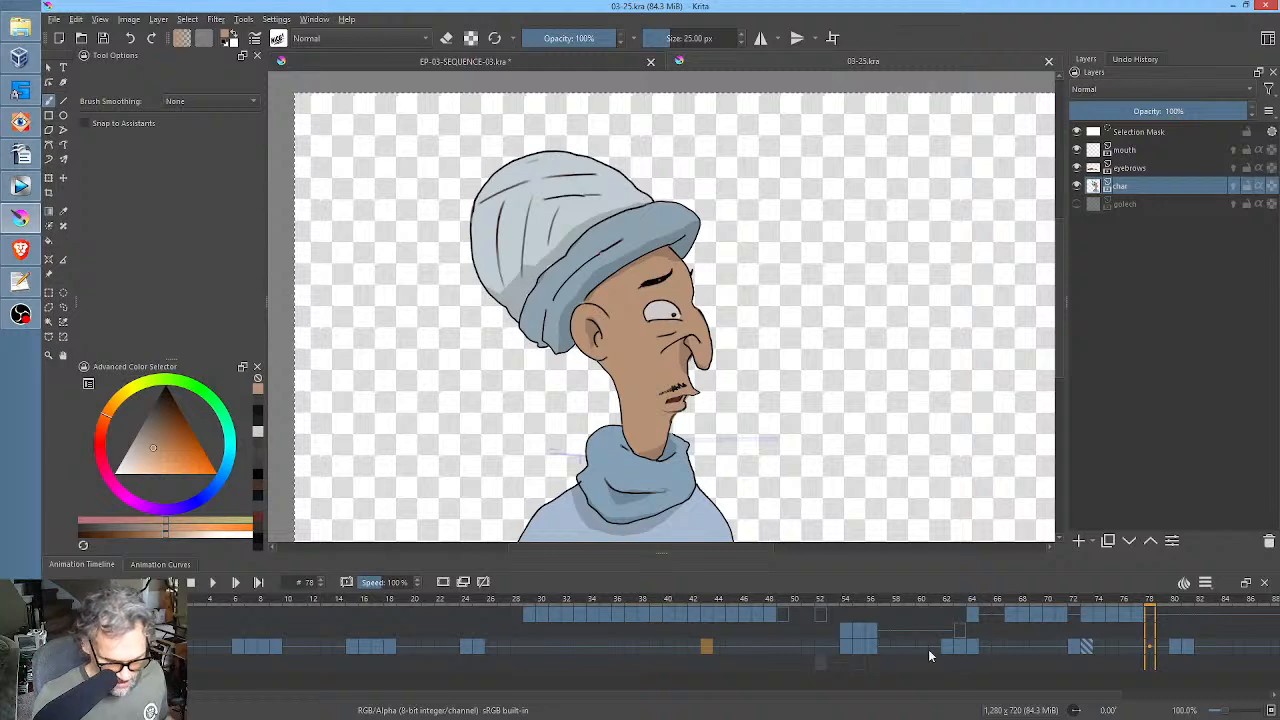
pyautogui.click(844, 649)
pyautogui.click(856, 646)
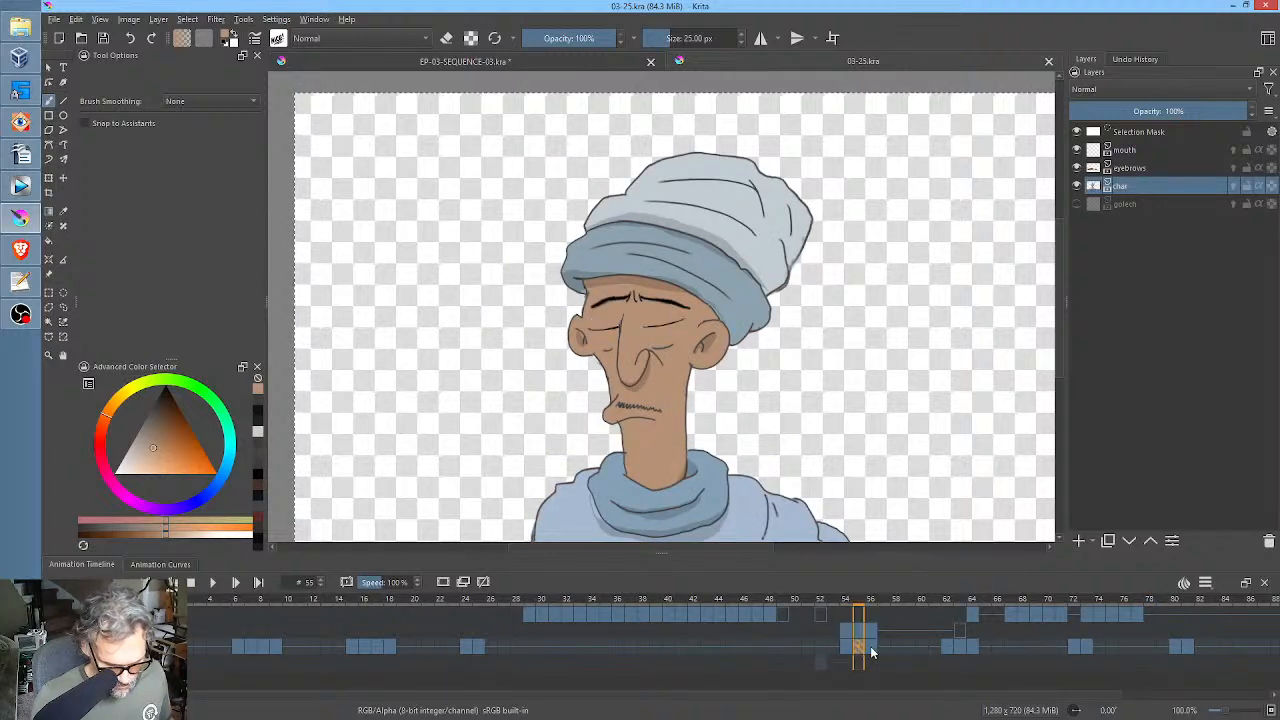
pyautogui.click(870, 646)
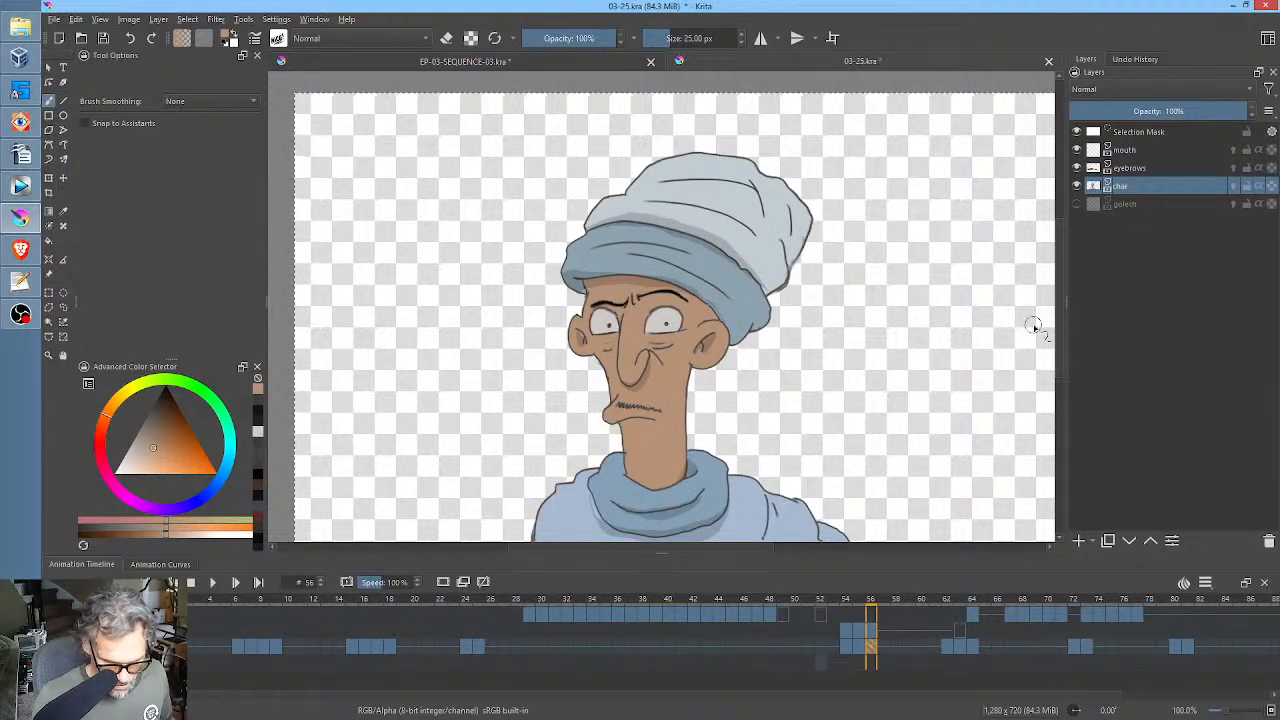
# Inspect the eyebrows layer in isolation at frame 56 and hide the layer to expose the char drawing beneath it.
pyautogui.click(1147, 169)
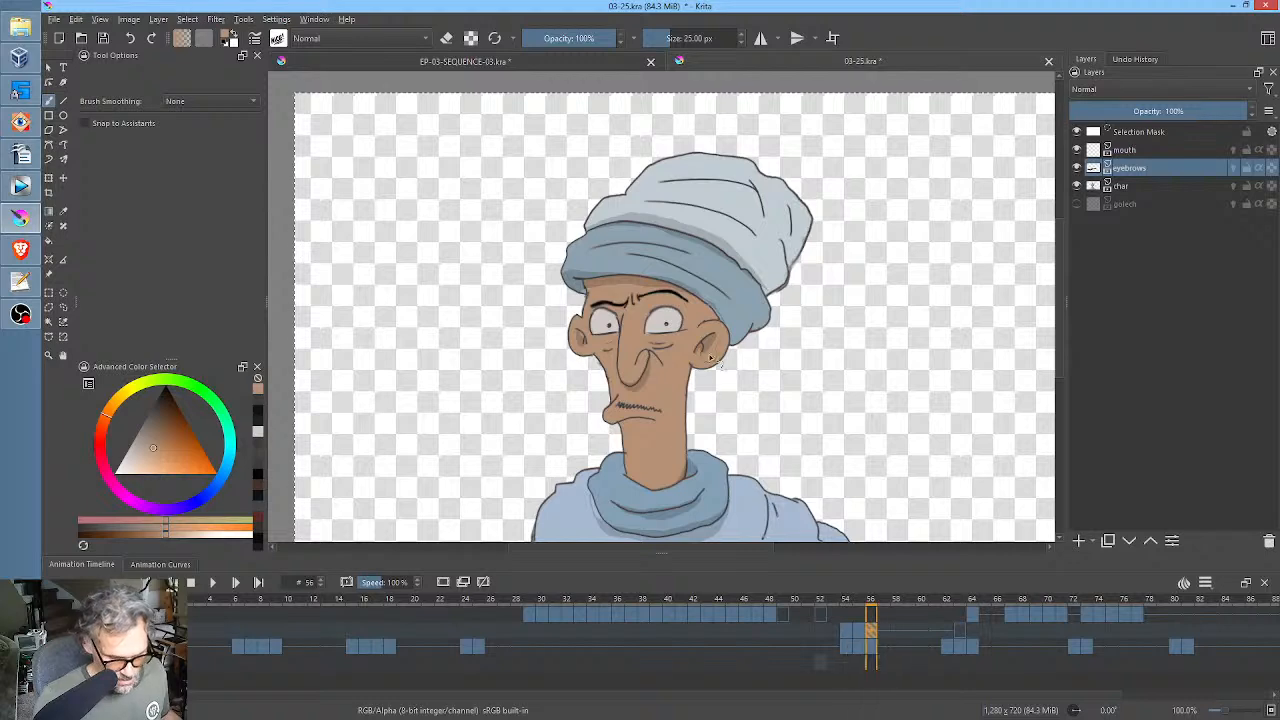
pyautogui.press('+')
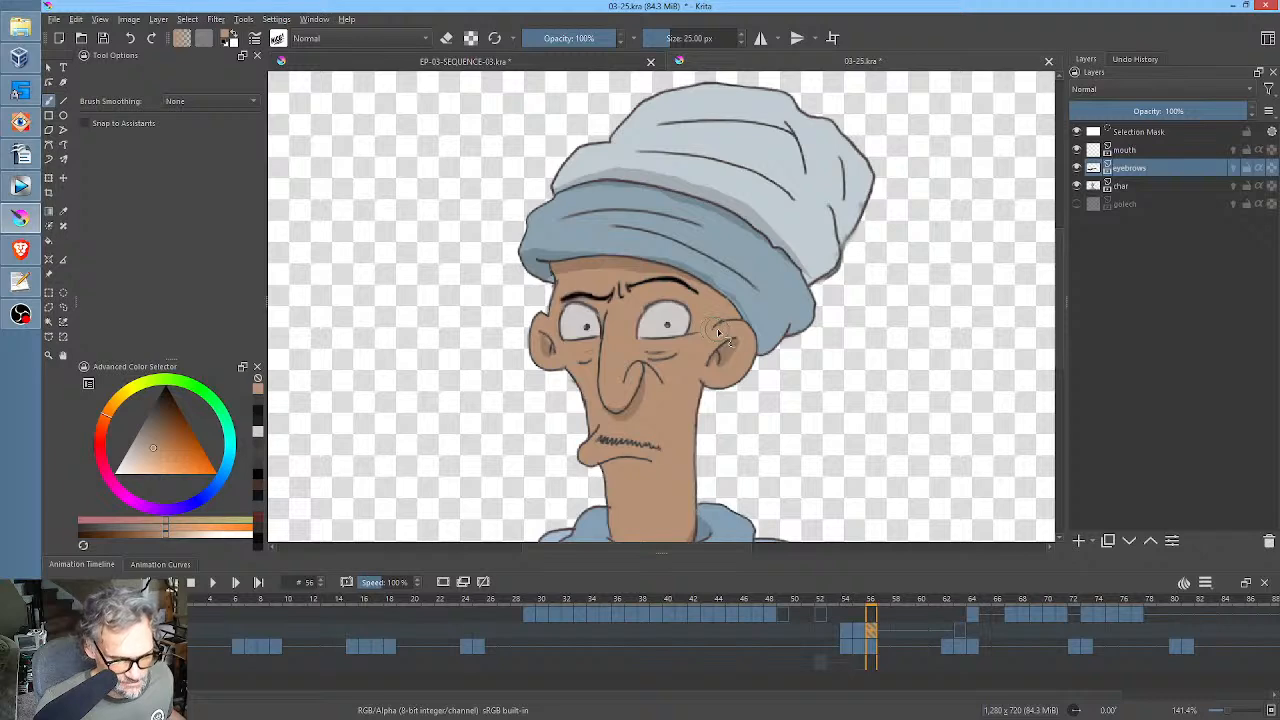
pyautogui.hotkey('alt', 'i')
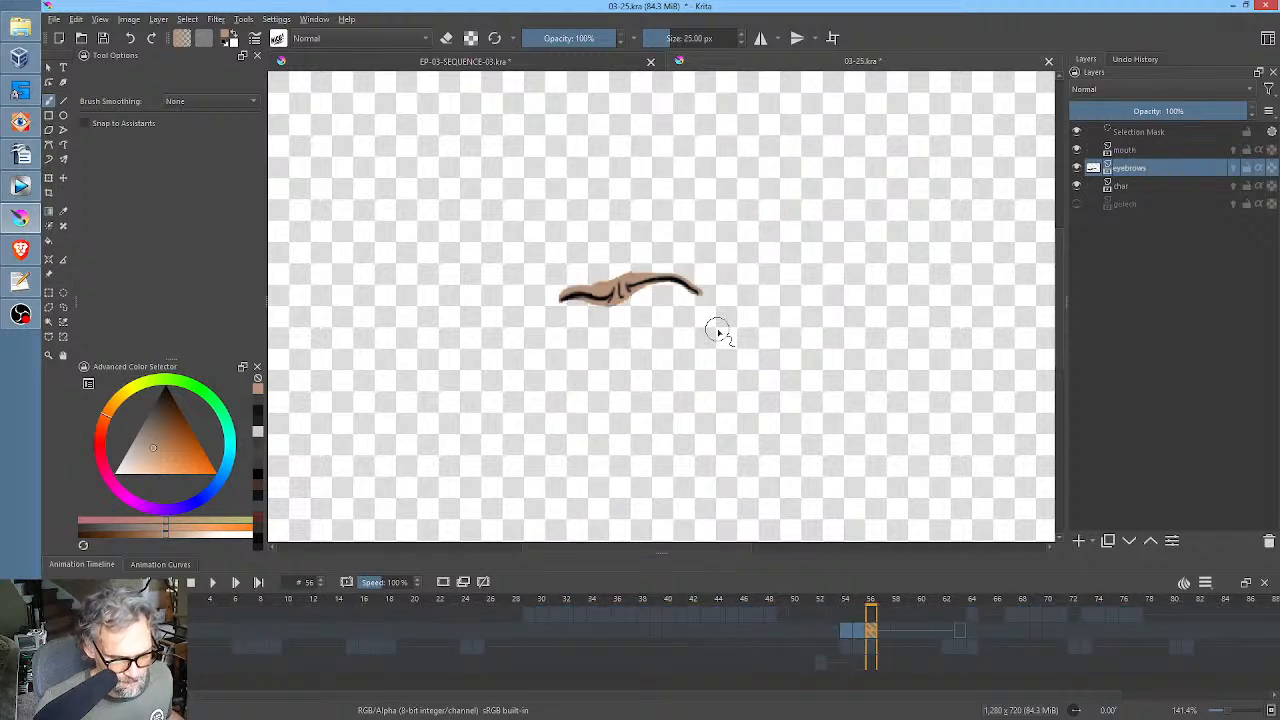
pyautogui.hotkey('alt', 'i')
pyautogui.hotkey('alt', 'i')
pyautogui.hotkey('alt', 'i')
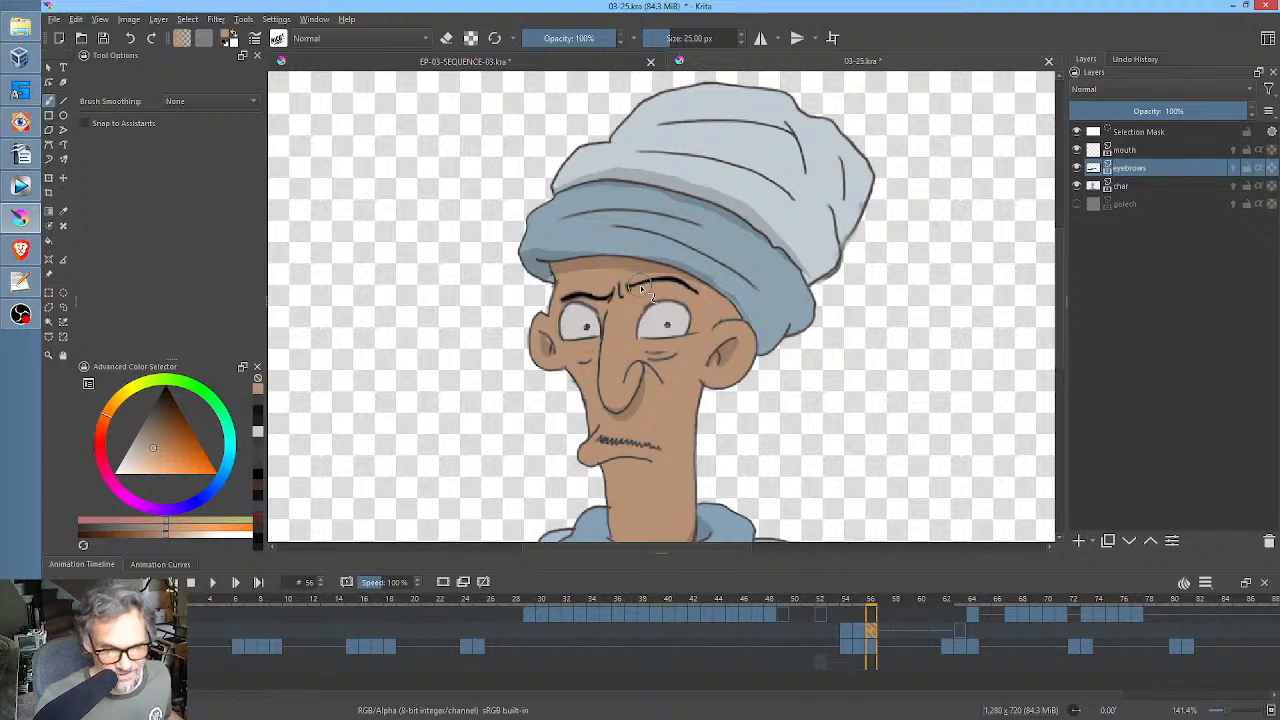
pyautogui.click(1077, 168)
pyautogui.click(1077, 168)
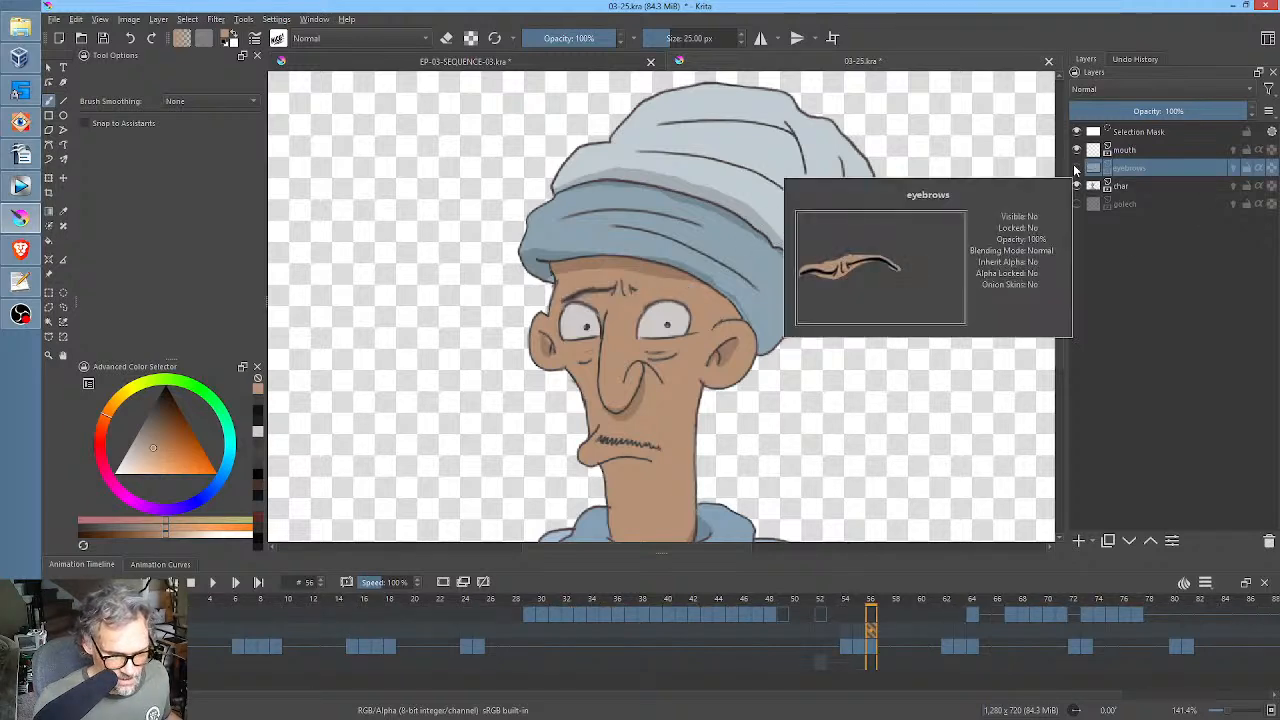
pyautogui.click(1077, 168)
# Paint out the eyebrows and frown lines on the char layer at frame 54 with skin colour.
pyautogui.click(1124, 188)
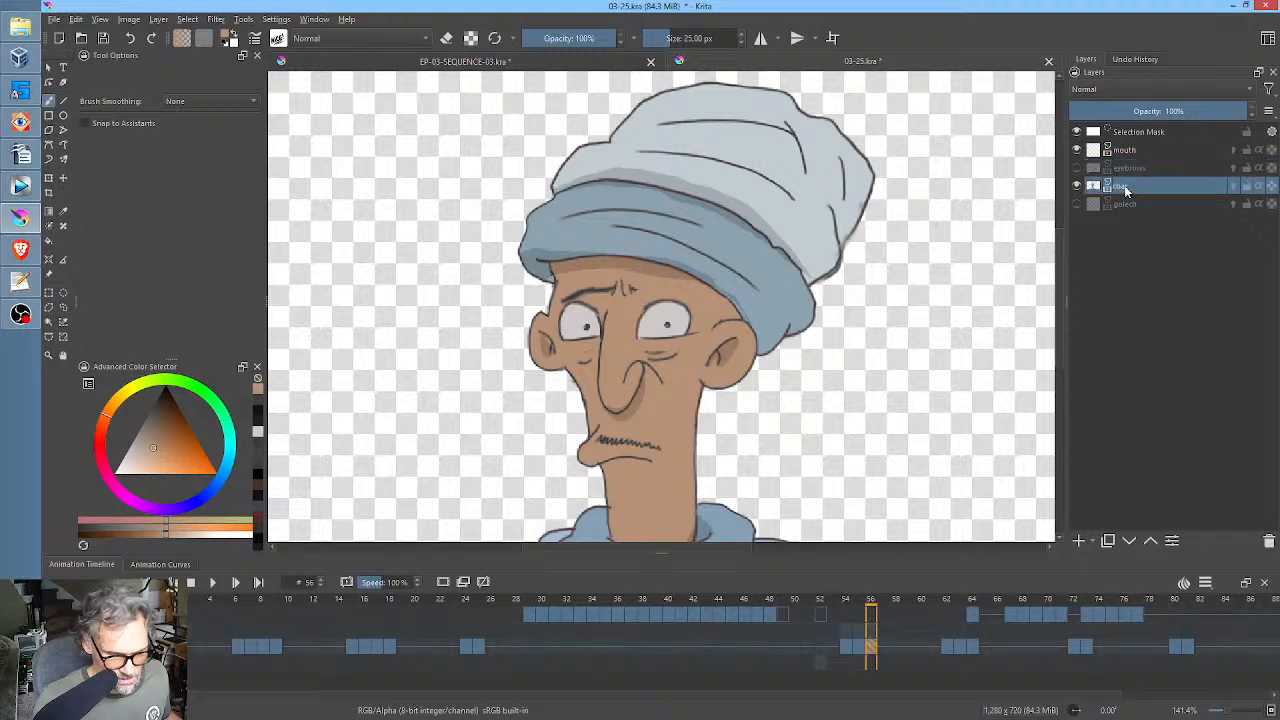
pyautogui.click(845, 645)
pyautogui.scroll(3, 628, 380)
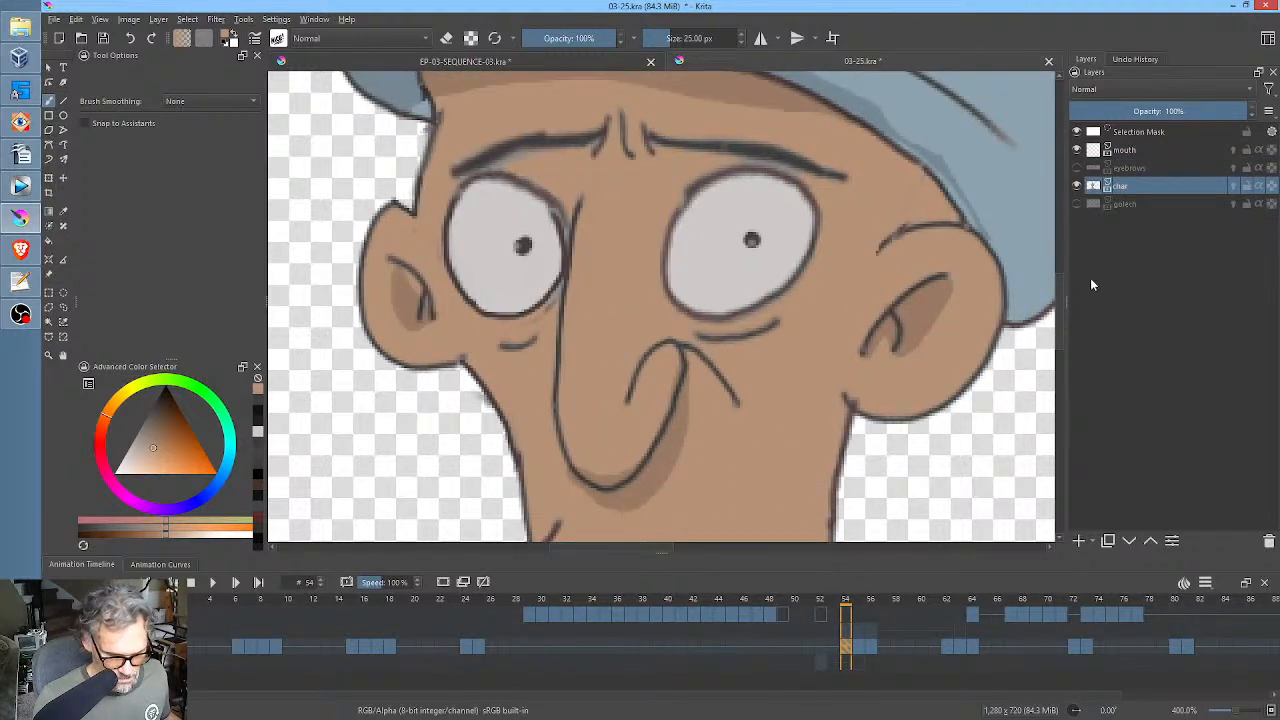
pyautogui.click(1077, 168)
pyautogui.click(1077, 168)
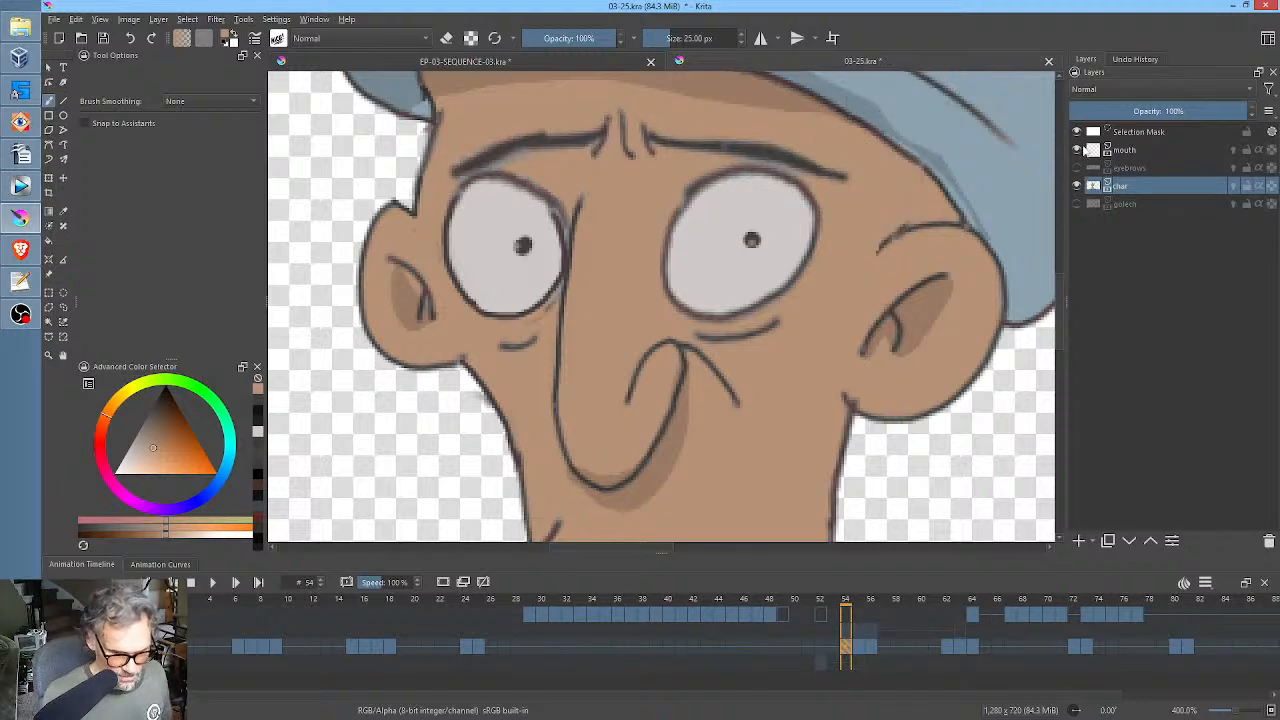
pyautogui.moveTo(800, 158)
pyautogui.mouseDown()
pyautogui.moveTo(772, 146)
pyautogui.moveTo(805, 165)
pyautogui.moveTo(762, 150)
pyautogui.moveTo(645, 152)
pyautogui.mouseUp()
pyautogui.moveTo(557, 148)
pyautogui.mouseDown()
pyautogui.moveTo(460, 167)
pyautogui.moveTo(475, 156)
pyautogui.moveTo(459, 180)
pyautogui.moveTo(537, 163)
pyautogui.moveTo(483, 154)
pyautogui.moveTo(586, 134)
pyautogui.mouseUp()
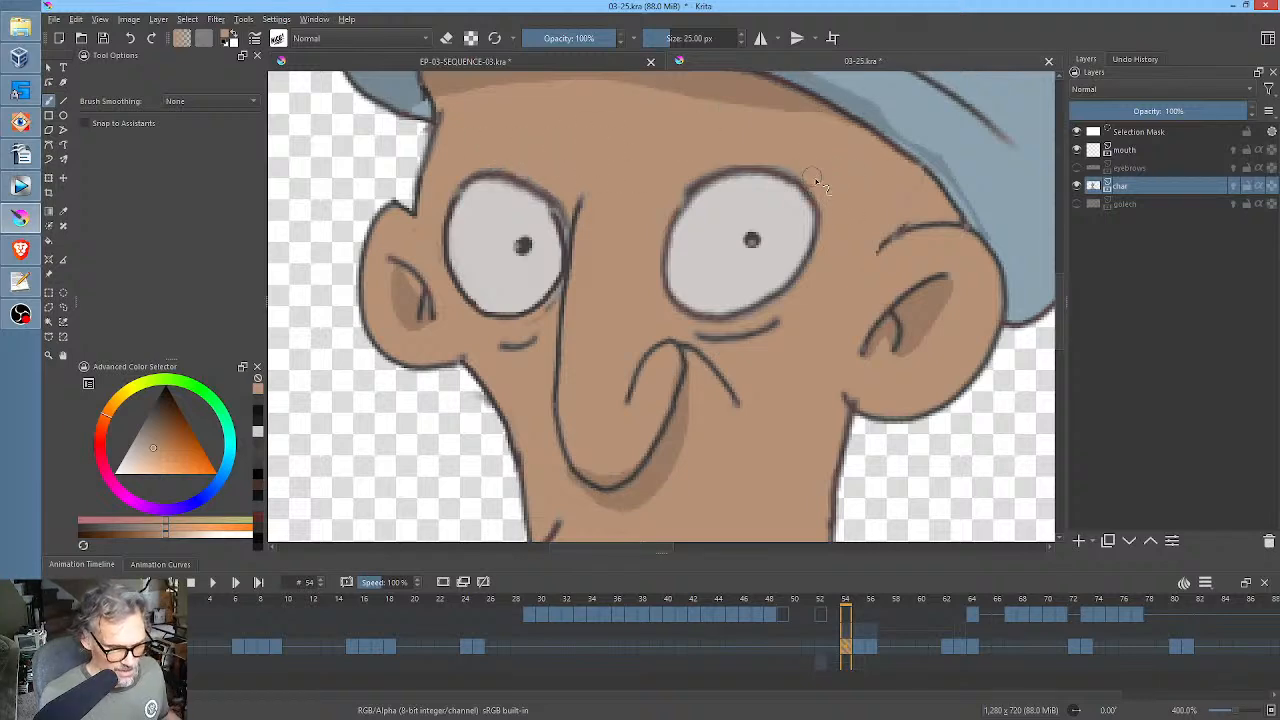
# Copy a freehand-selected patch of clean forehead from the char drawing at frame 54 over the eyebrows at frames 55 and 56, and deselect.
pyautogui.press('l')
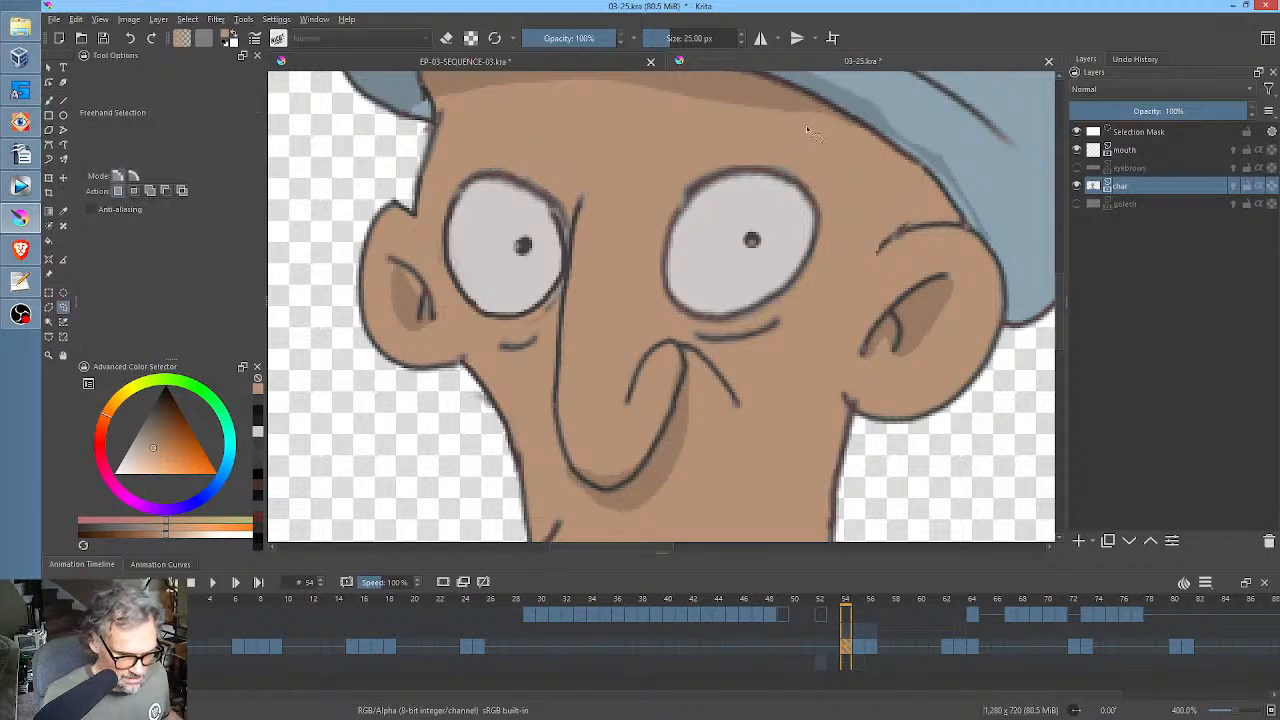
pyautogui.moveTo(806, 125)
pyautogui.mouseDown()
pyautogui.moveTo(547, 100)
pyautogui.moveTo(474, 123)
pyautogui.moveTo(444, 167)
pyautogui.moveTo(520, 169)
pyautogui.moveTo(585, 197)
pyautogui.mouseUp()
pyautogui.moveTo(675, 195)
pyautogui.mouseDown()
pyautogui.moveTo(741, 162)
pyautogui.moveTo(776, 163)
pyautogui.moveTo(848, 205)
pyautogui.moveTo(868, 166)
pyautogui.moveTo(812, 126)
pyautogui.mouseUp()
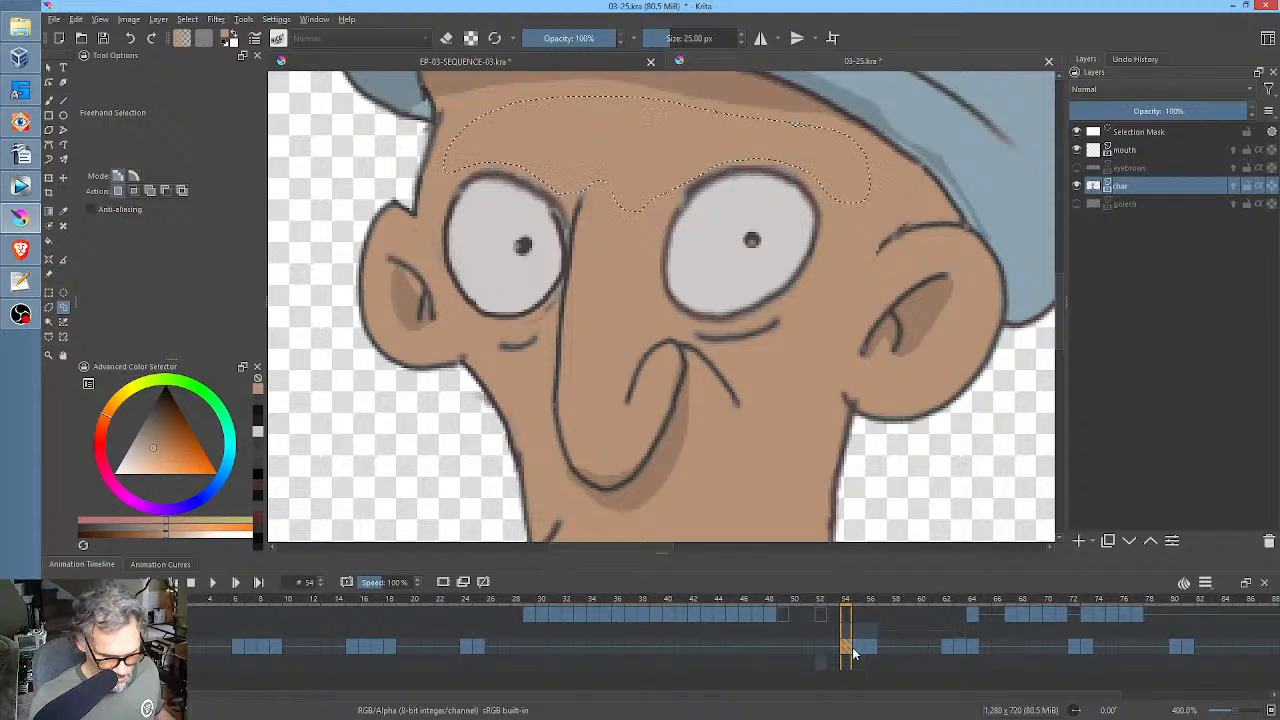
pyautogui.press('Right')
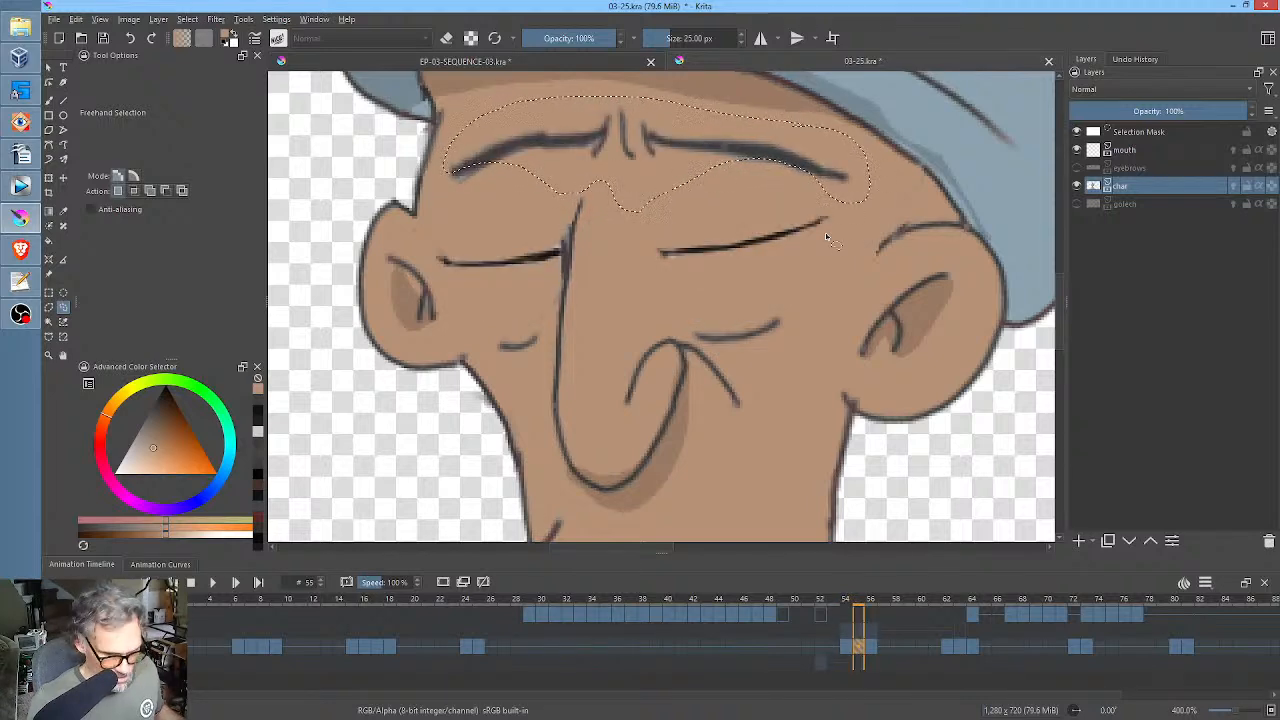
pyautogui.hotkey('ctrl', 't')
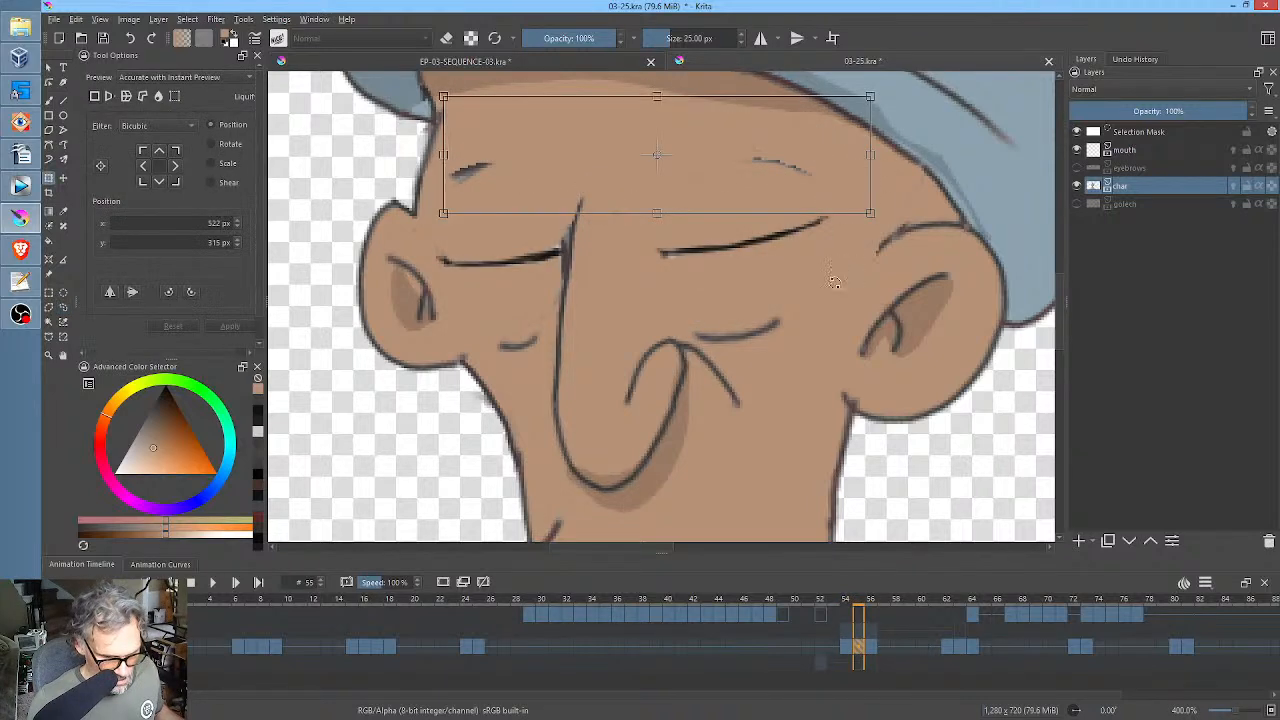
pyautogui.click(876, 646)
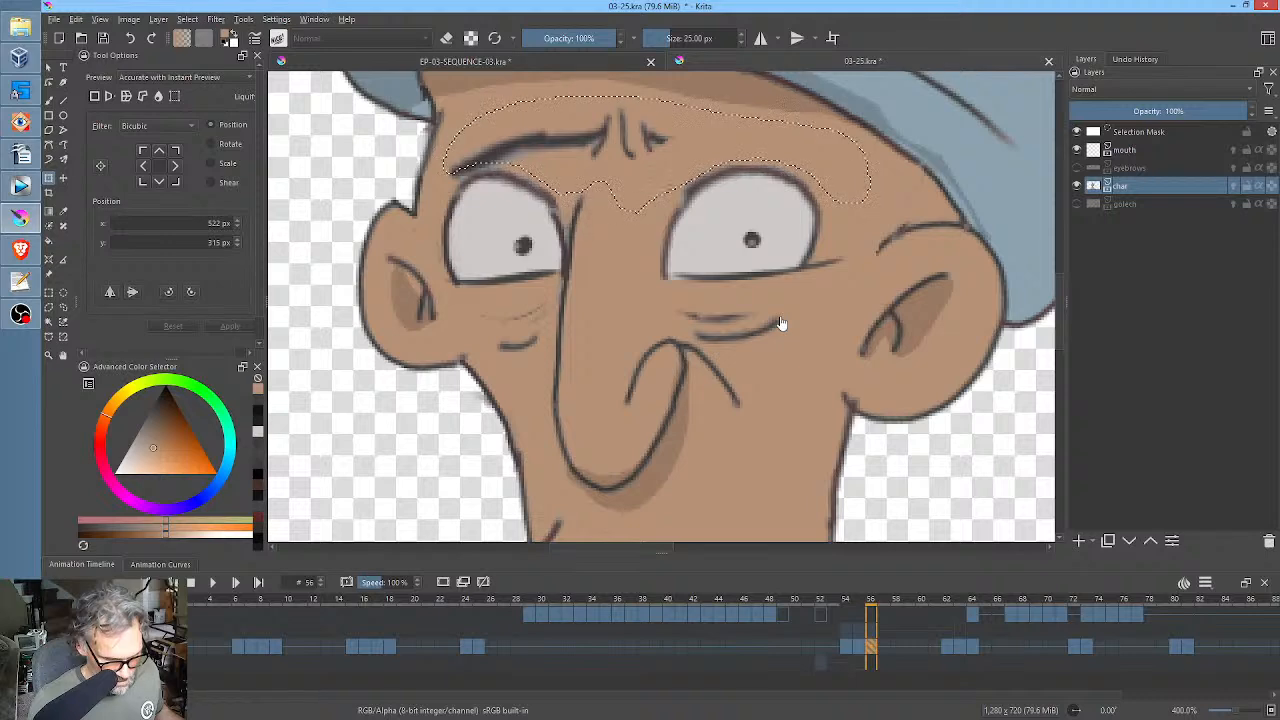
pyautogui.hotkey('ctrl', 't')
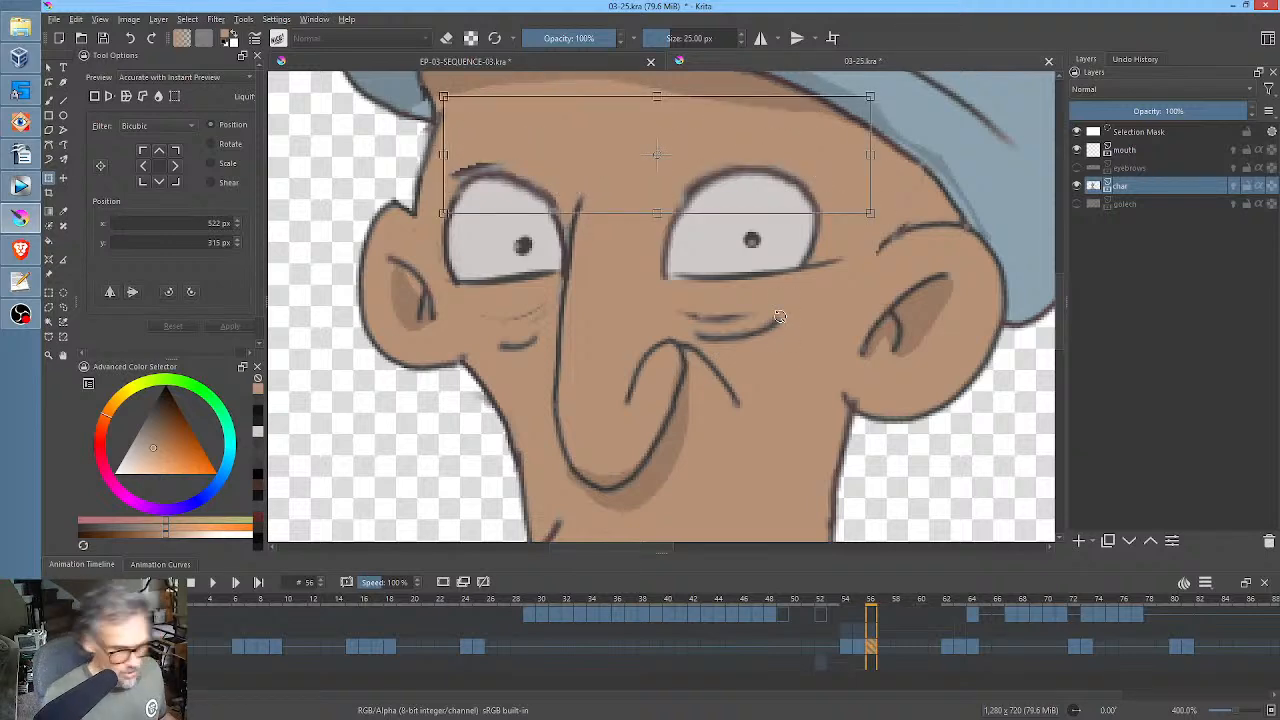
pyautogui.hotkey('ctrl', 'shift', 'a')
# Paint out the leftover eyebrow marks on the char layer at frames 56 and 55 with skin colour, and check frames 54 to 56.
pyautogui.press('b')
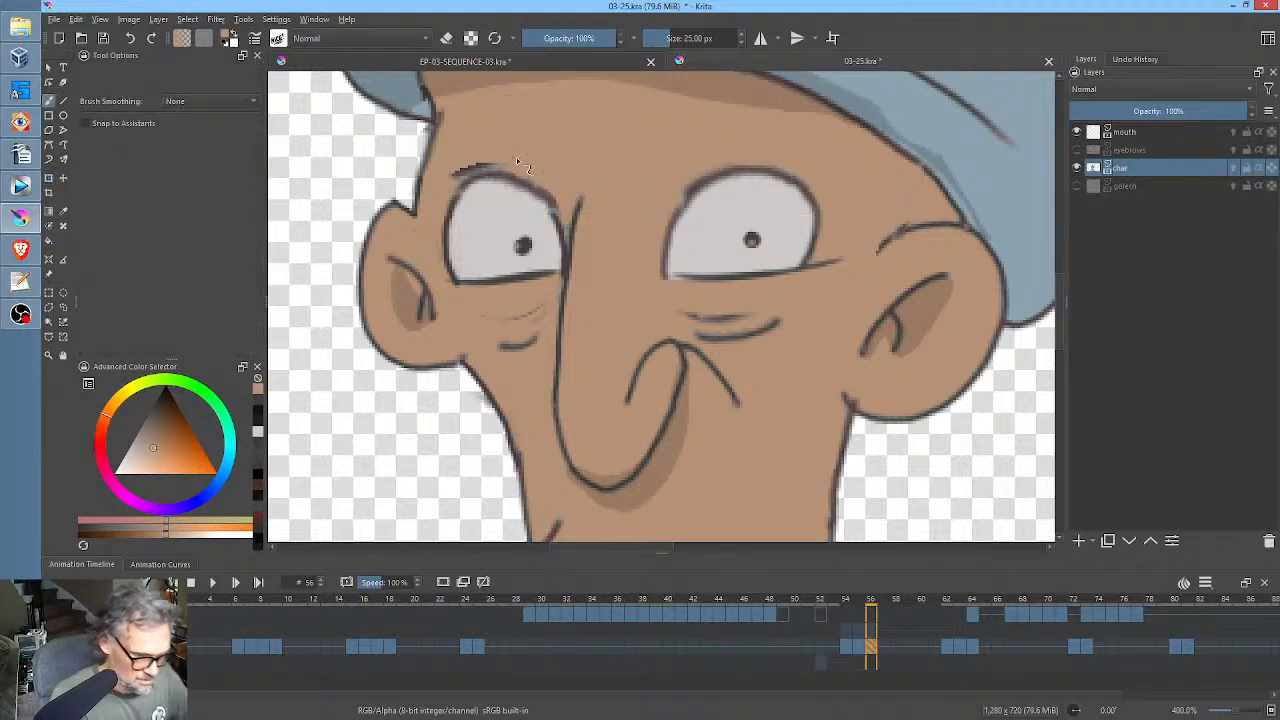
pyautogui.moveTo(516, 160)
pyautogui.mouseDown()
pyautogui.moveTo(456, 175)
pyautogui.moveTo(490, 172)
pyautogui.moveTo(472, 173)
pyautogui.mouseUp()
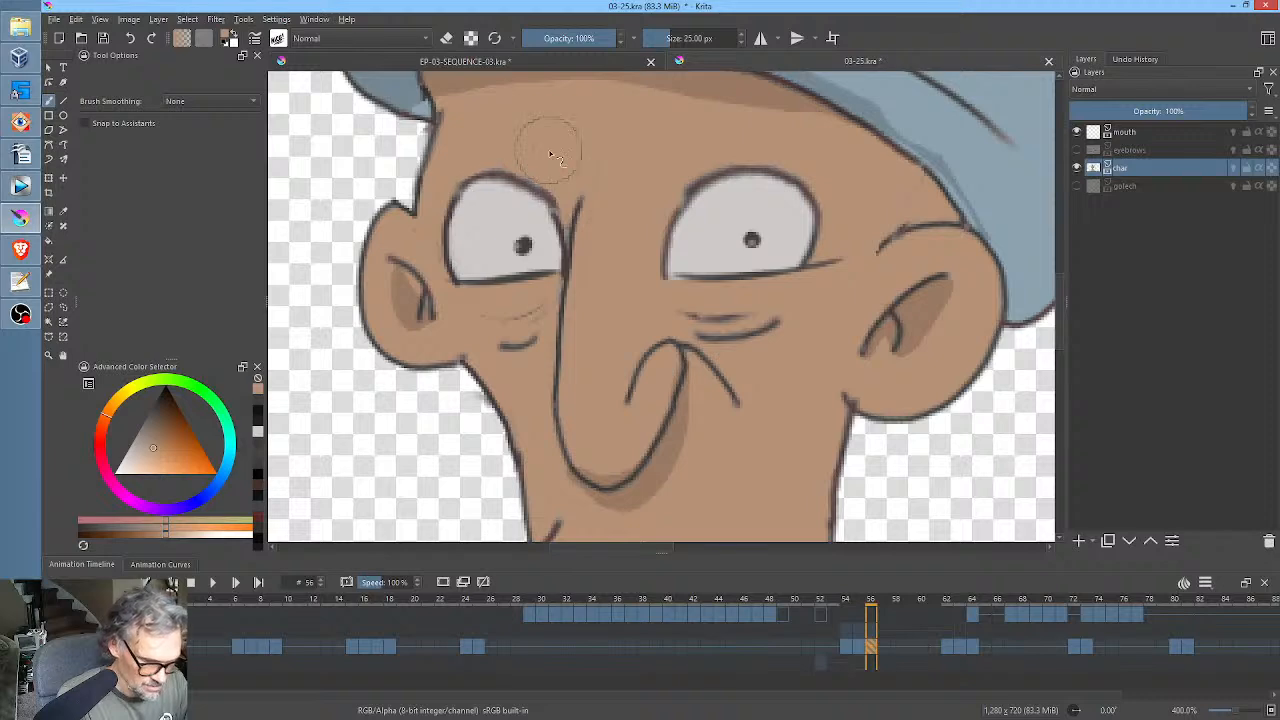
pyautogui.press('Left')
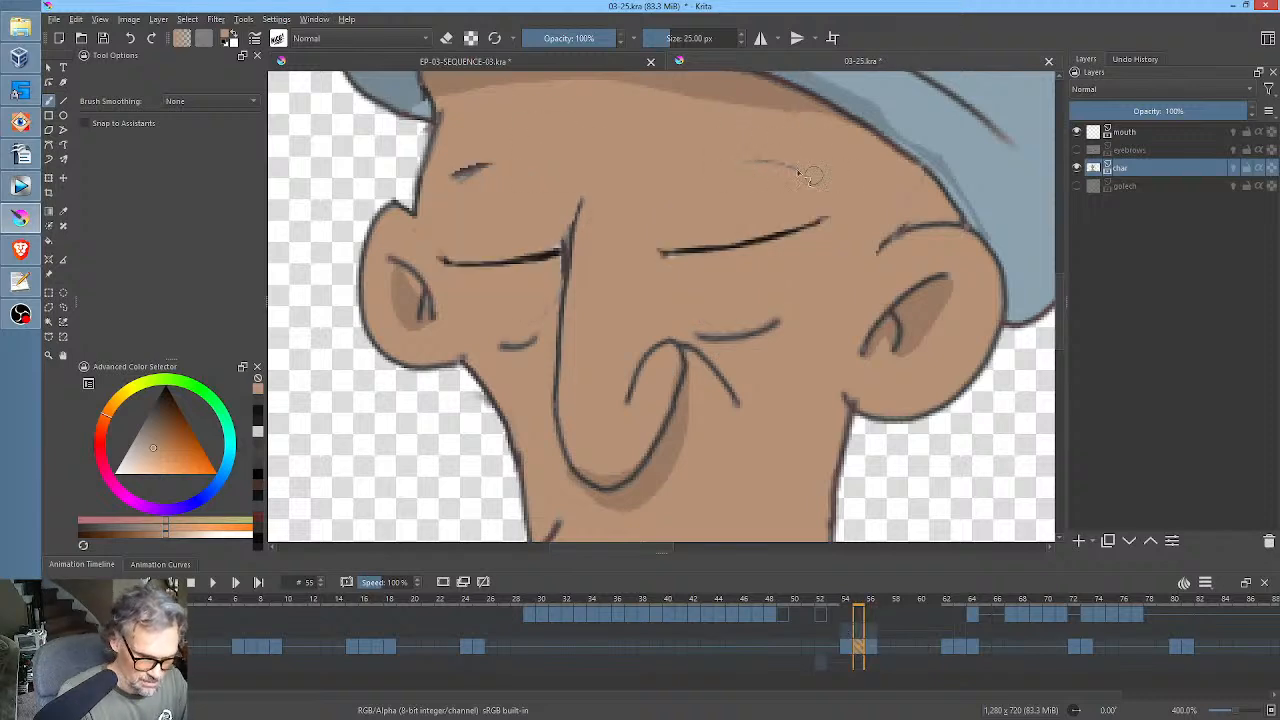
pyautogui.moveTo(488, 167)
pyautogui.mouseDown()
pyautogui.moveTo(500, 150)
pyautogui.moveTo(456, 173)
pyautogui.mouseUp()
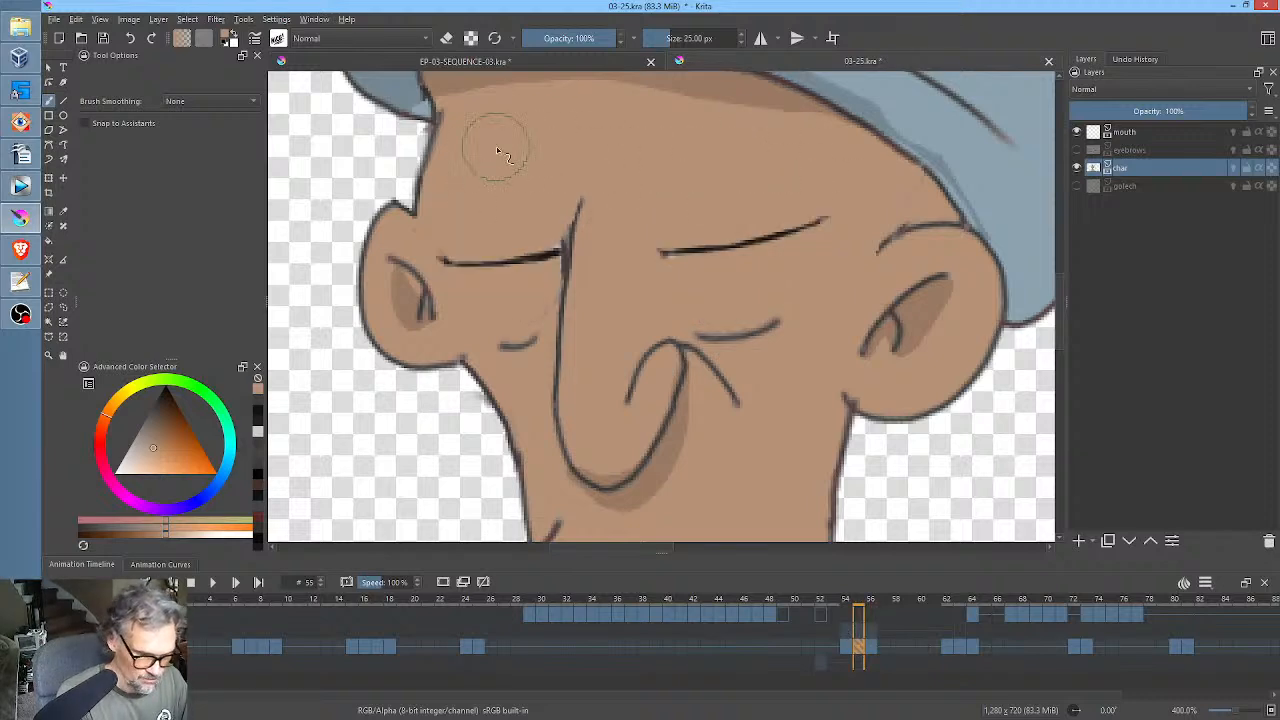
pyautogui.click(845, 653)
pyautogui.click(859, 647)
pyautogui.click(872, 647)
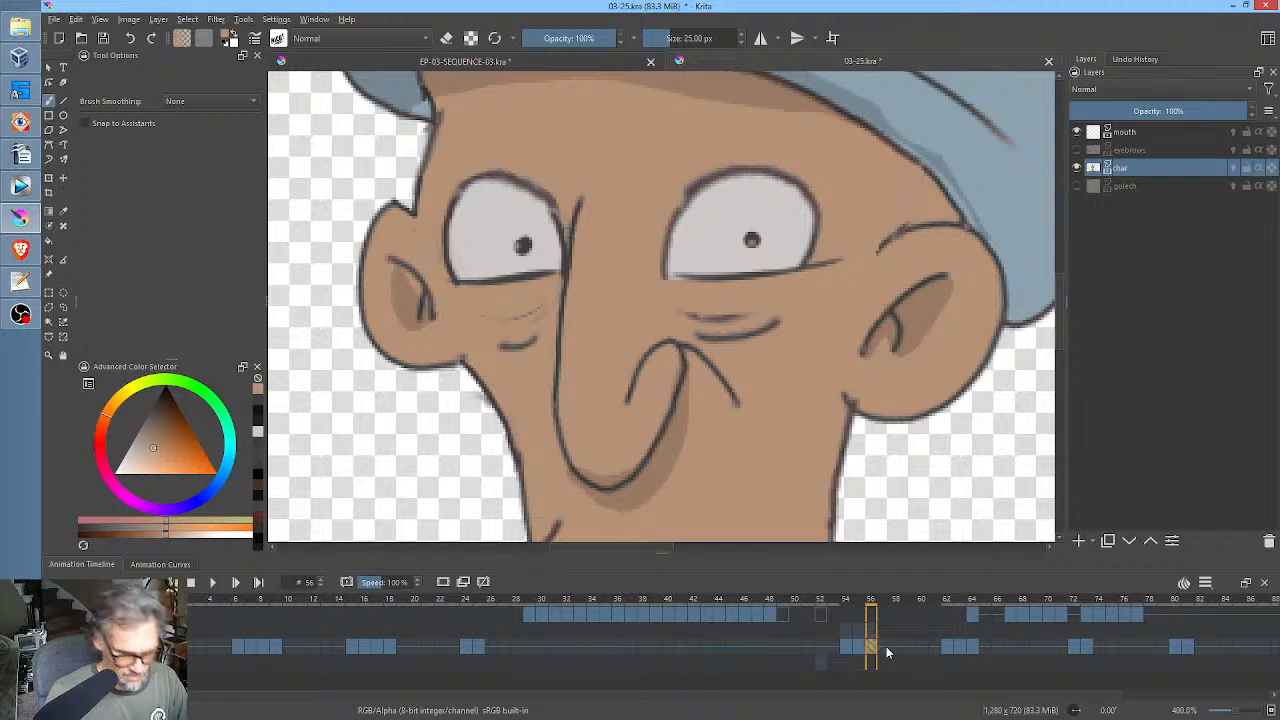
# Show the eyebrows layer again and lower its opacity to 75%.
pyautogui.click(1076, 150)
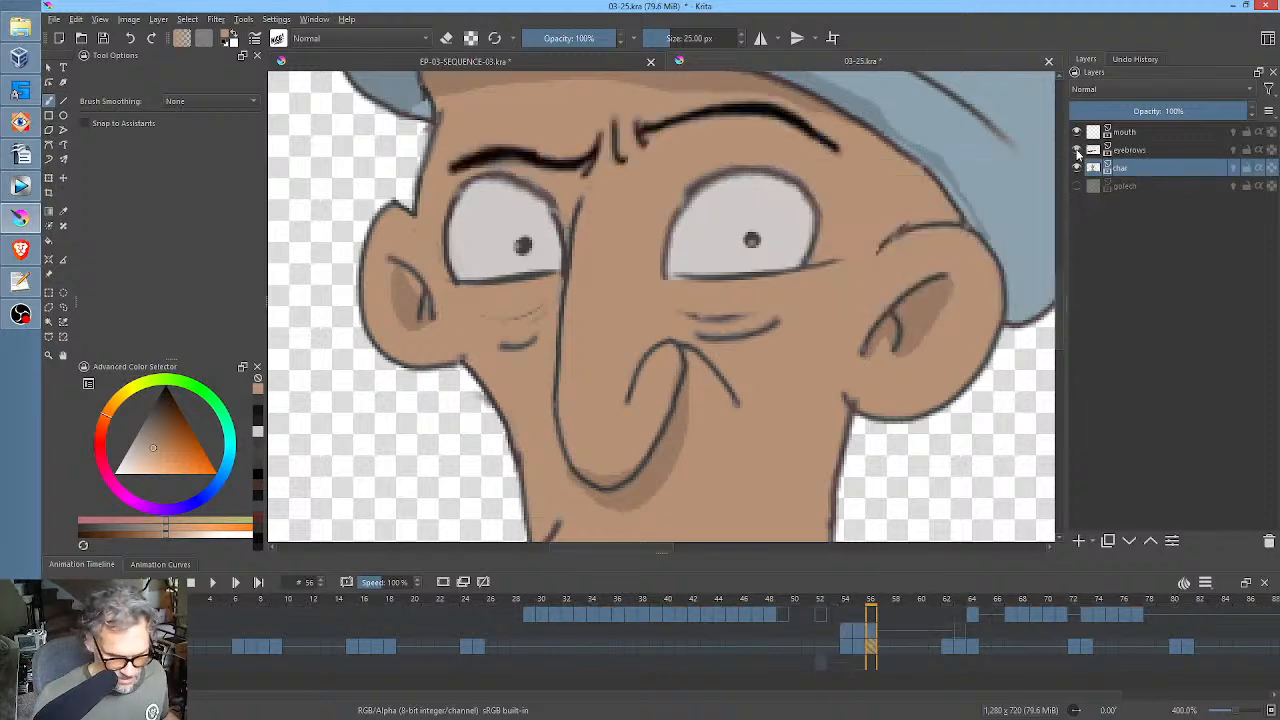
pyautogui.moveTo(1239, 111)
pyautogui.mouseDown()
pyautogui.moveTo(1178, 110)
pyautogui.moveTo(1256, 111)
pyautogui.mouseUp()
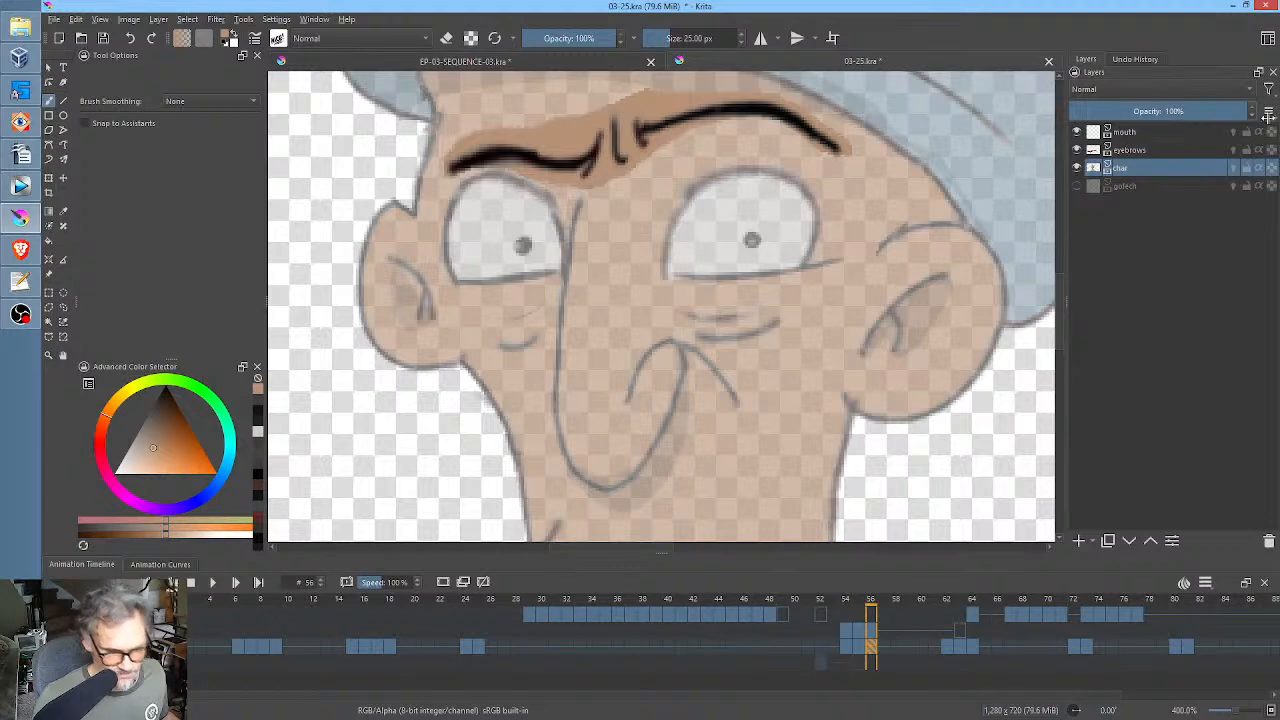
pyautogui.click(1152, 152)
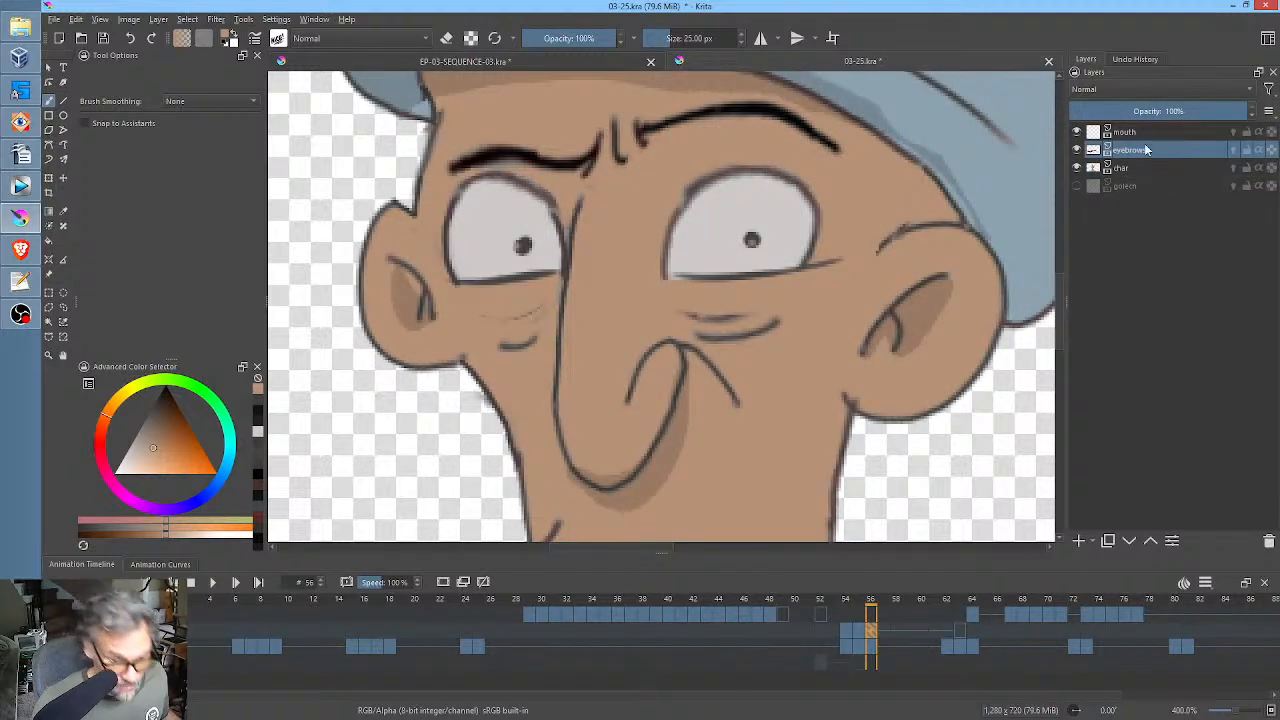
pyautogui.moveTo(1233, 110); pyautogui.dragTo(1203, 113)
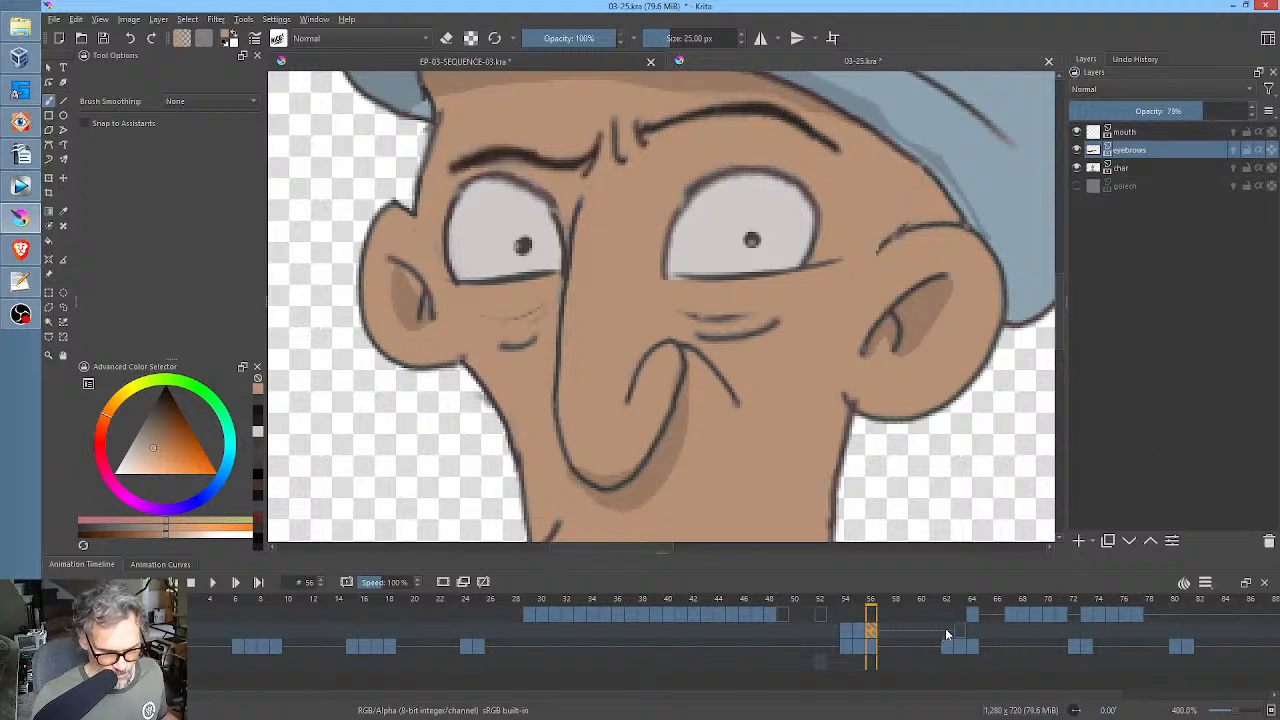
# Move the empty eyebrows keyframe from frame 63 to frame 62 and inspect the whole character at frame 60.
pyautogui.click(946, 634)
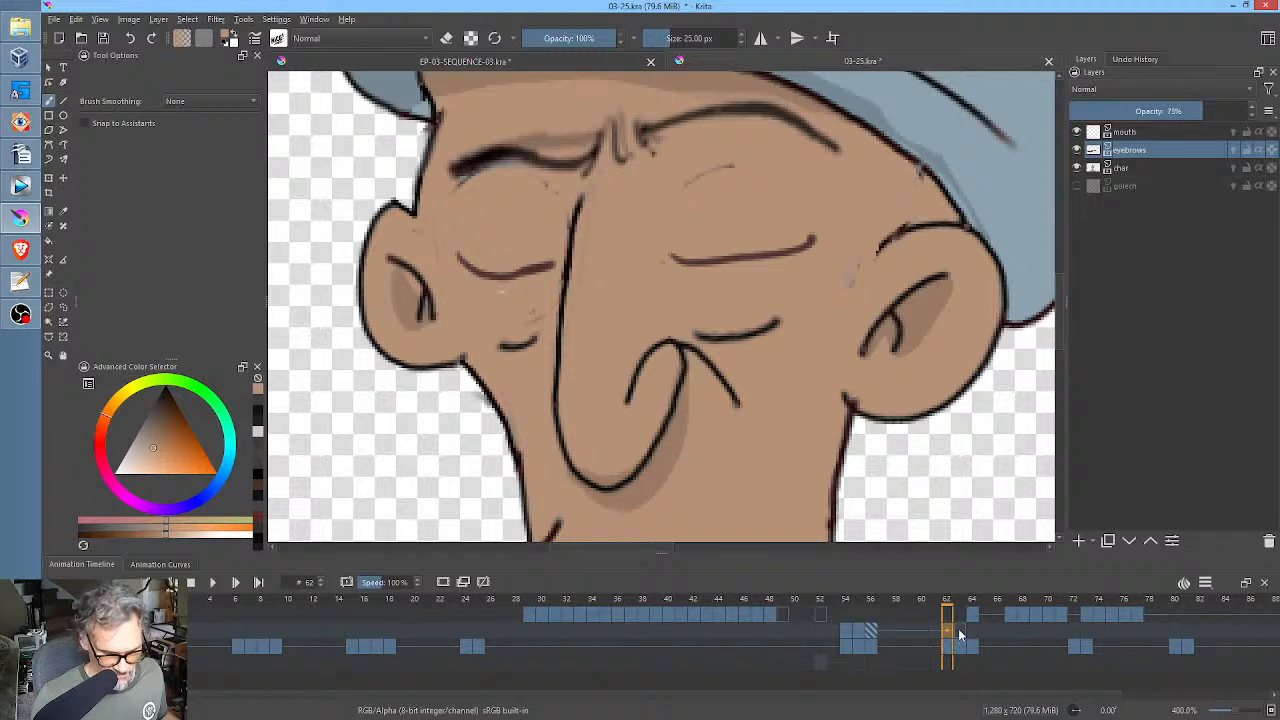
pyautogui.click(959, 634)
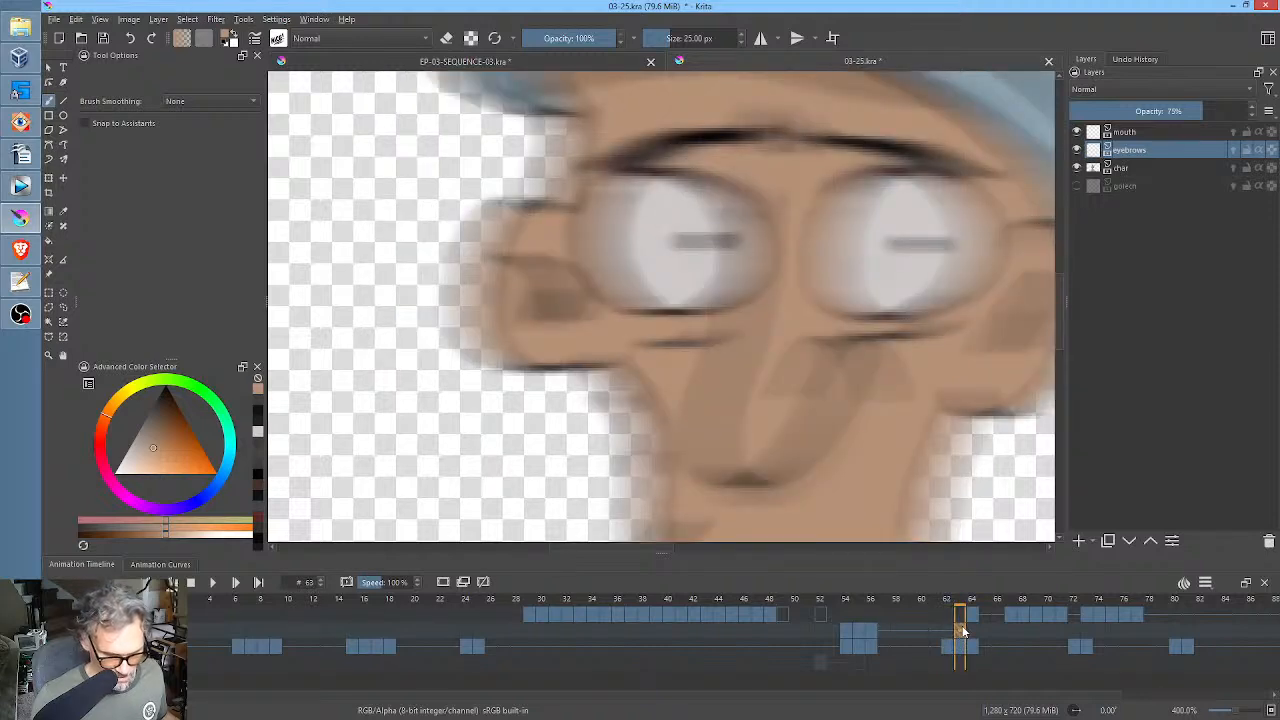
pyautogui.click(949, 634)
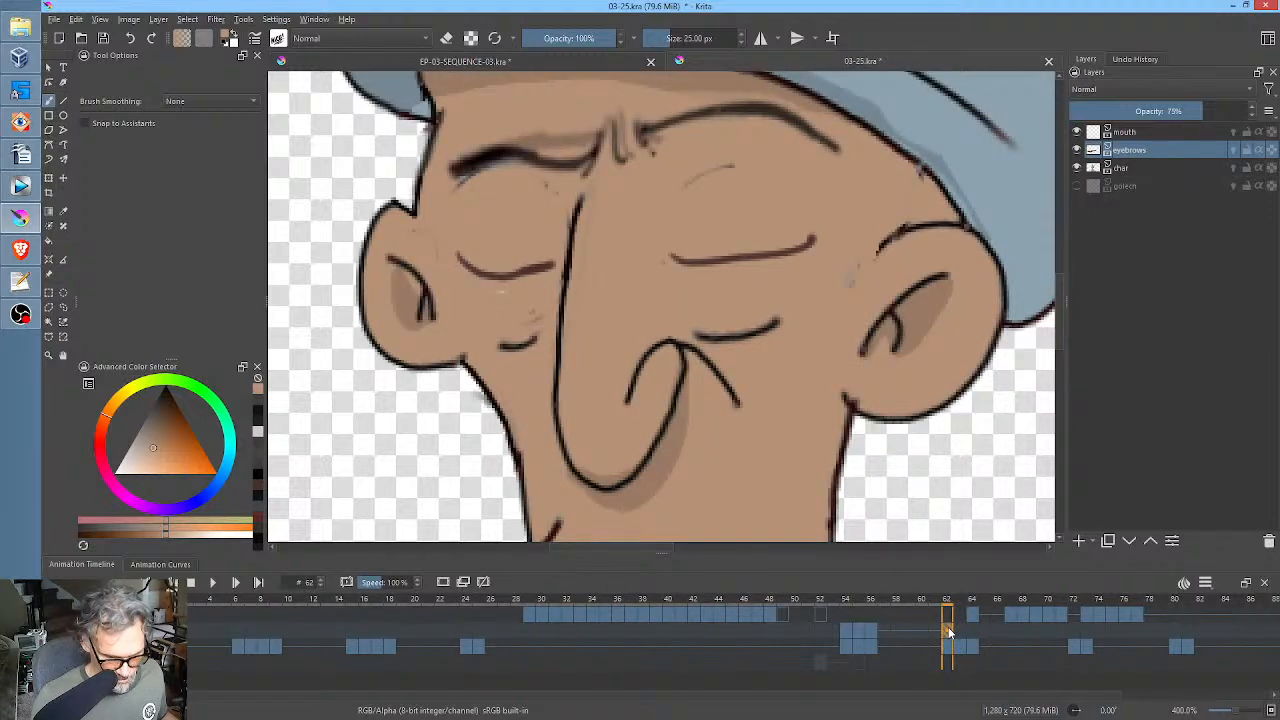
pyautogui.moveTo(873, 598)
pyautogui.mouseDown()
pyautogui.moveTo(966, 600)
pyautogui.moveTo(871, 600)
pyautogui.moveTo(960, 600)
pyautogui.moveTo(898, 596)
pyautogui.moveTo(948, 598)
pyautogui.moveTo(928, 598)
pyautogui.mouseUp()
pyautogui.scroll(-4, 803, 360)
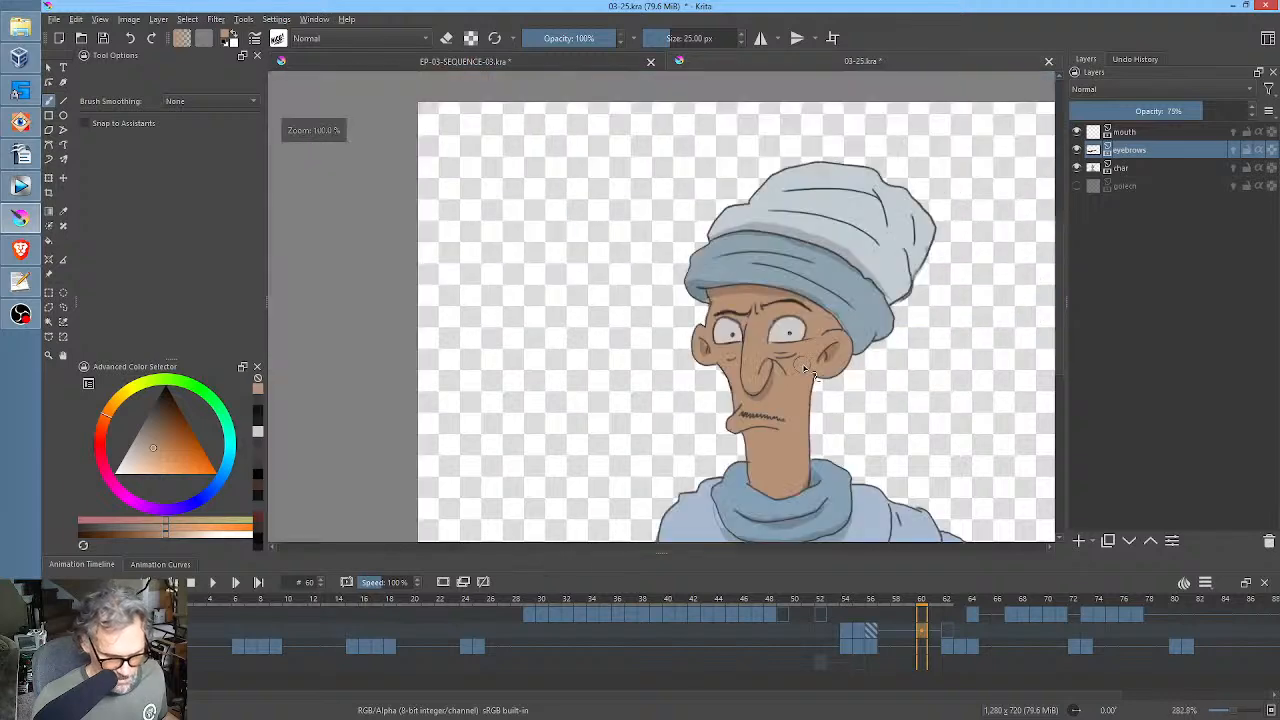
pyautogui.moveTo(988, 539); pyautogui.dragTo(944, 460)
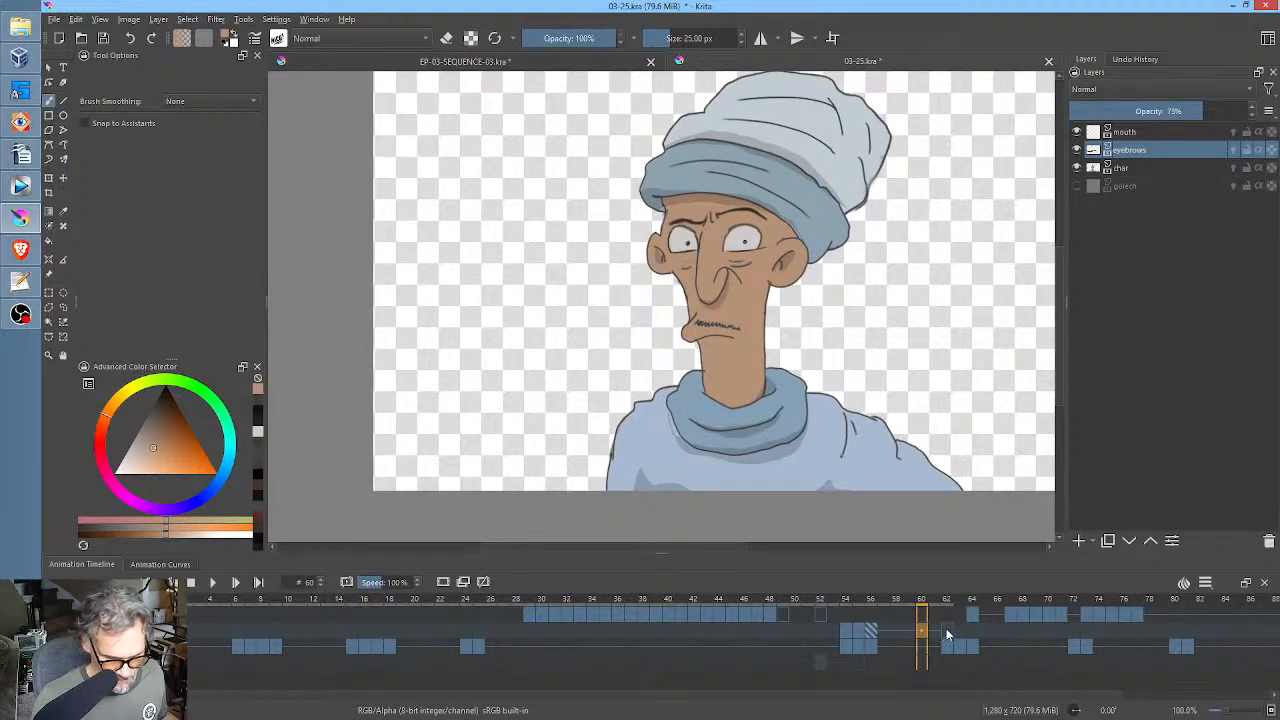
# Check the drawings at frames 62, 63 and 65, hide the mouth layer, and scrub through to frame 61.
pyautogui.click(948, 632)
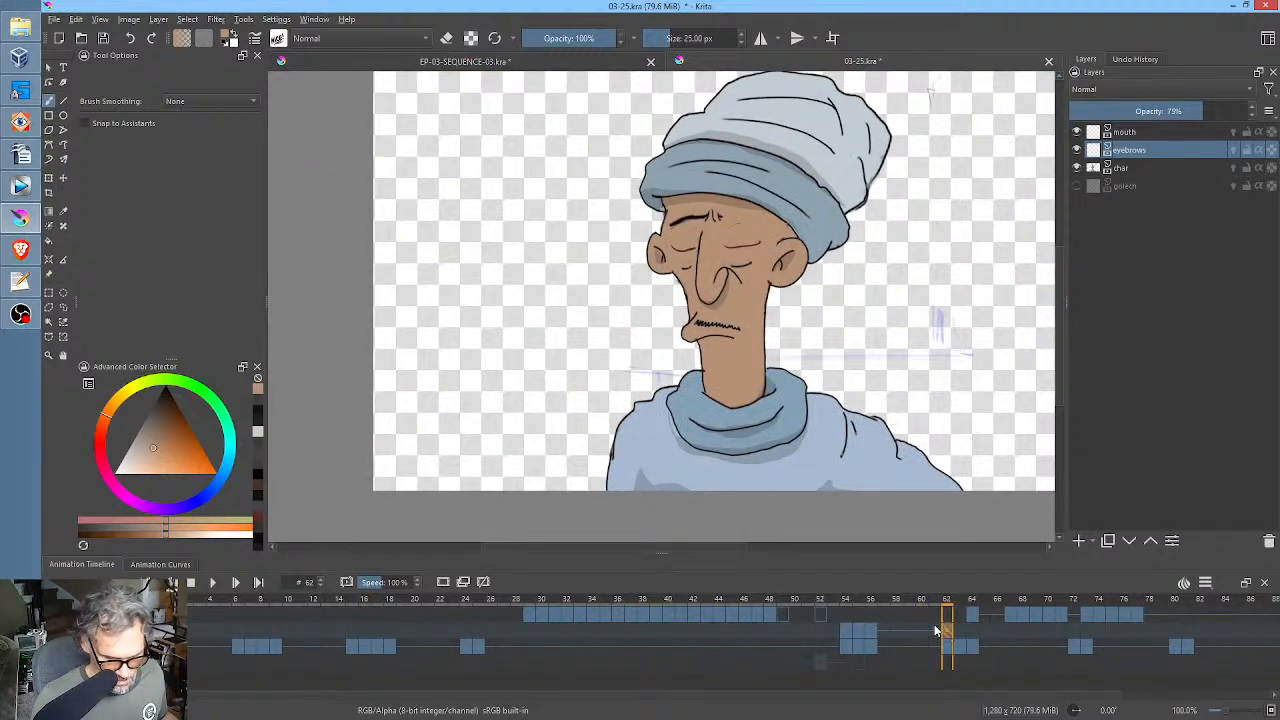
pyautogui.click(962, 629)
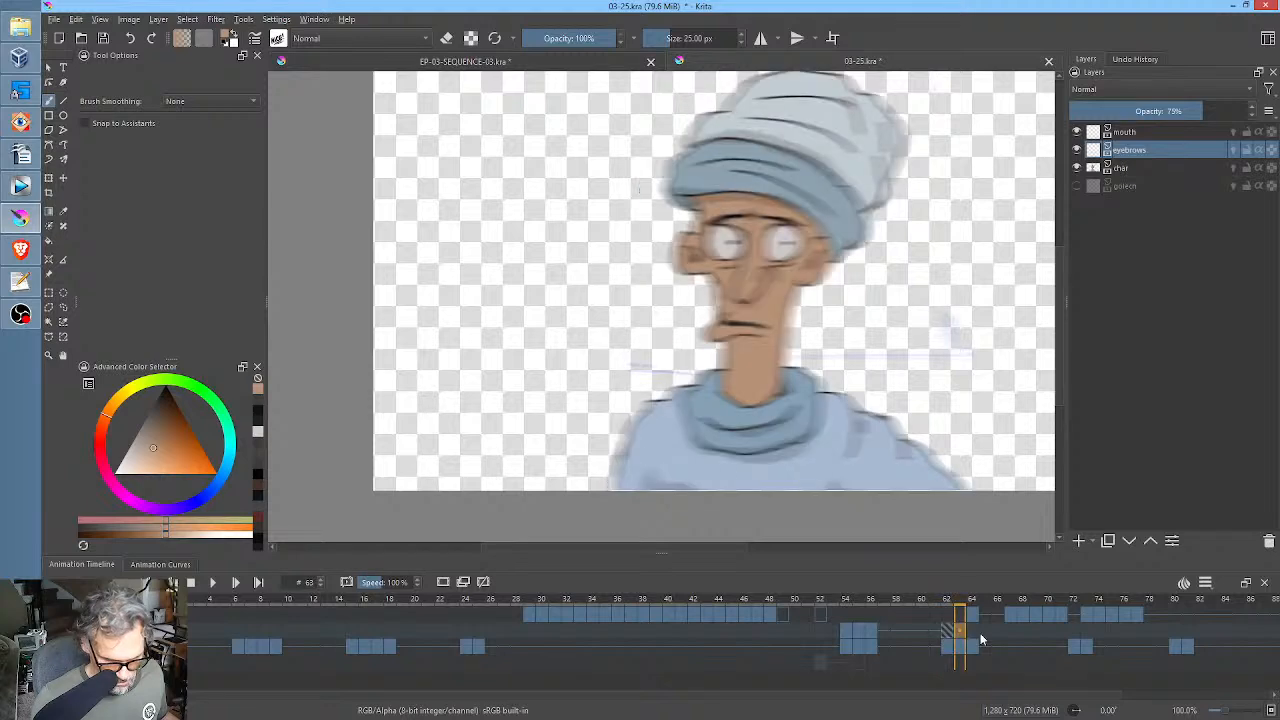
pyautogui.click(984, 633)
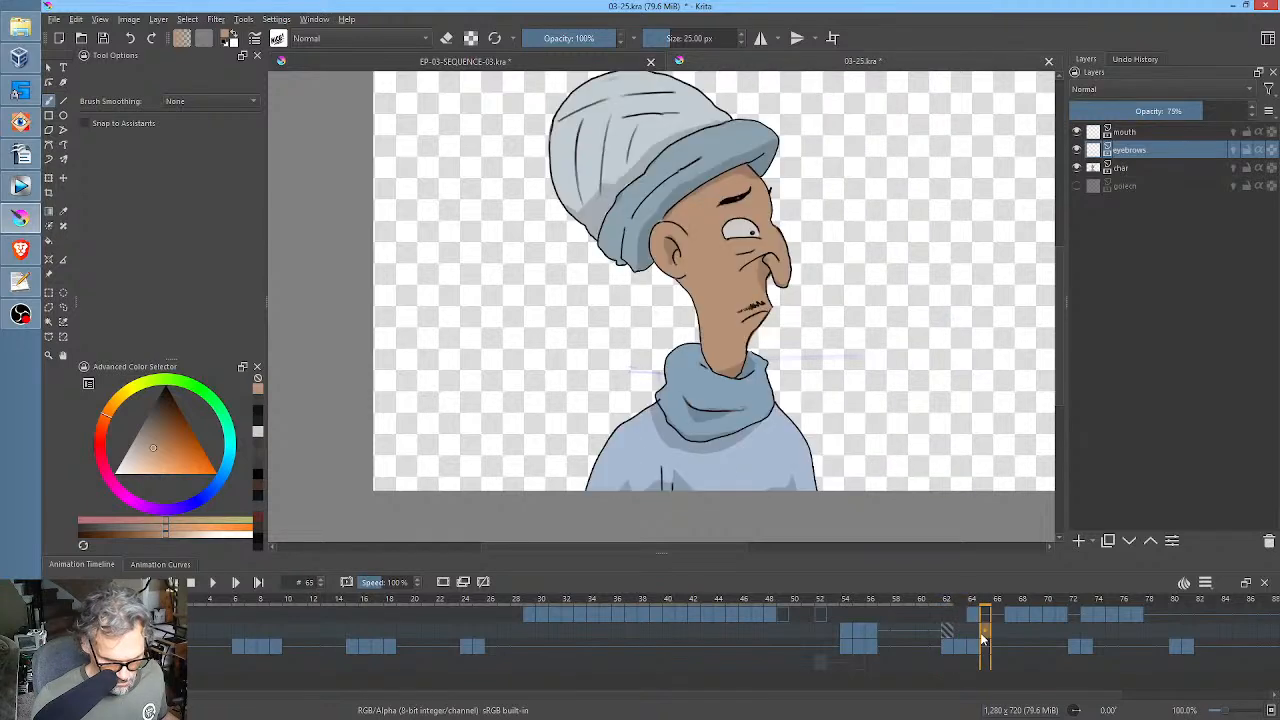
pyautogui.click(1077, 132)
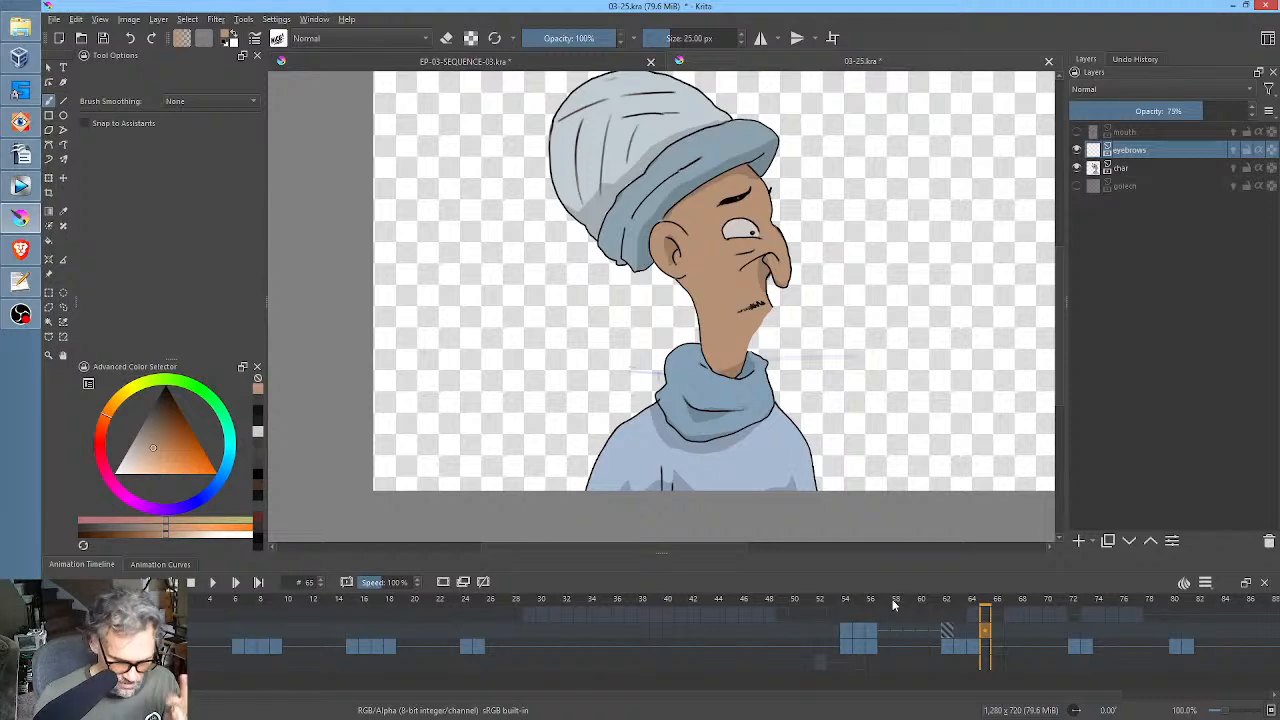
pyautogui.moveTo(892, 599); pyautogui.dragTo(938, 607)
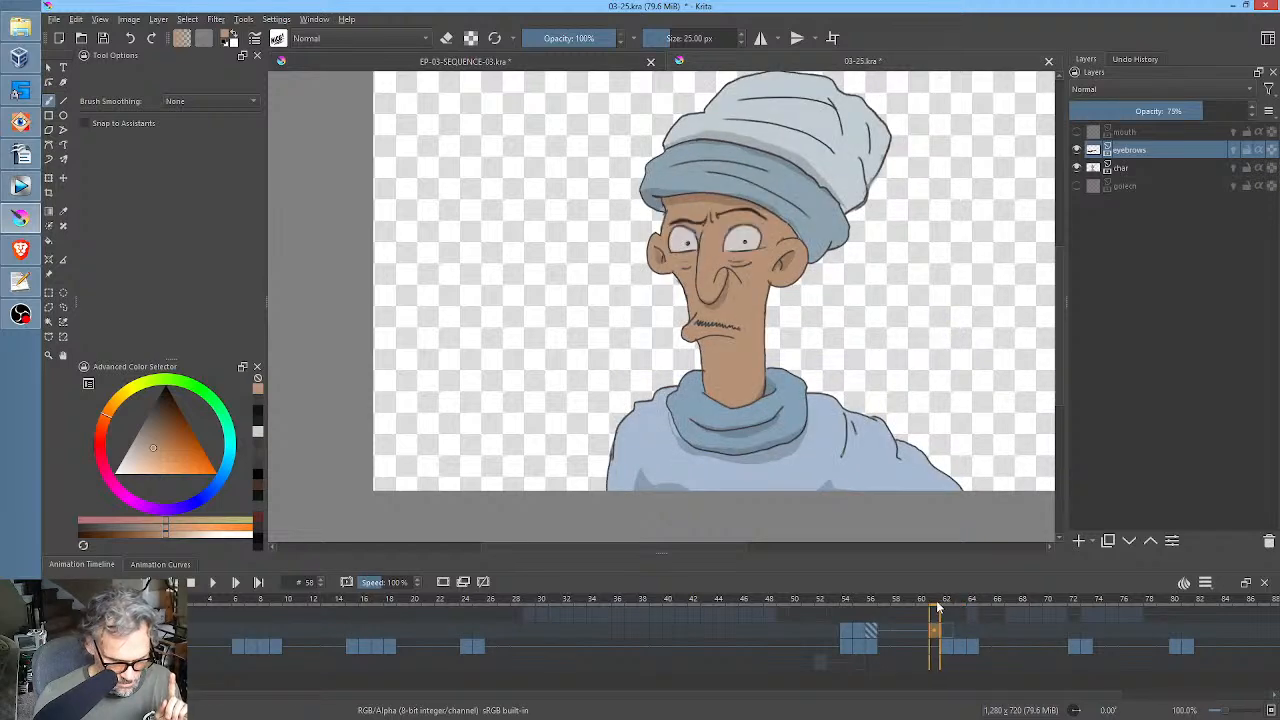
# Copy the char keyframe from frame 56 to frame 62 and move the empty eyebrows keyframe from frame 62 to frame 63.
pyautogui.click(875, 646)
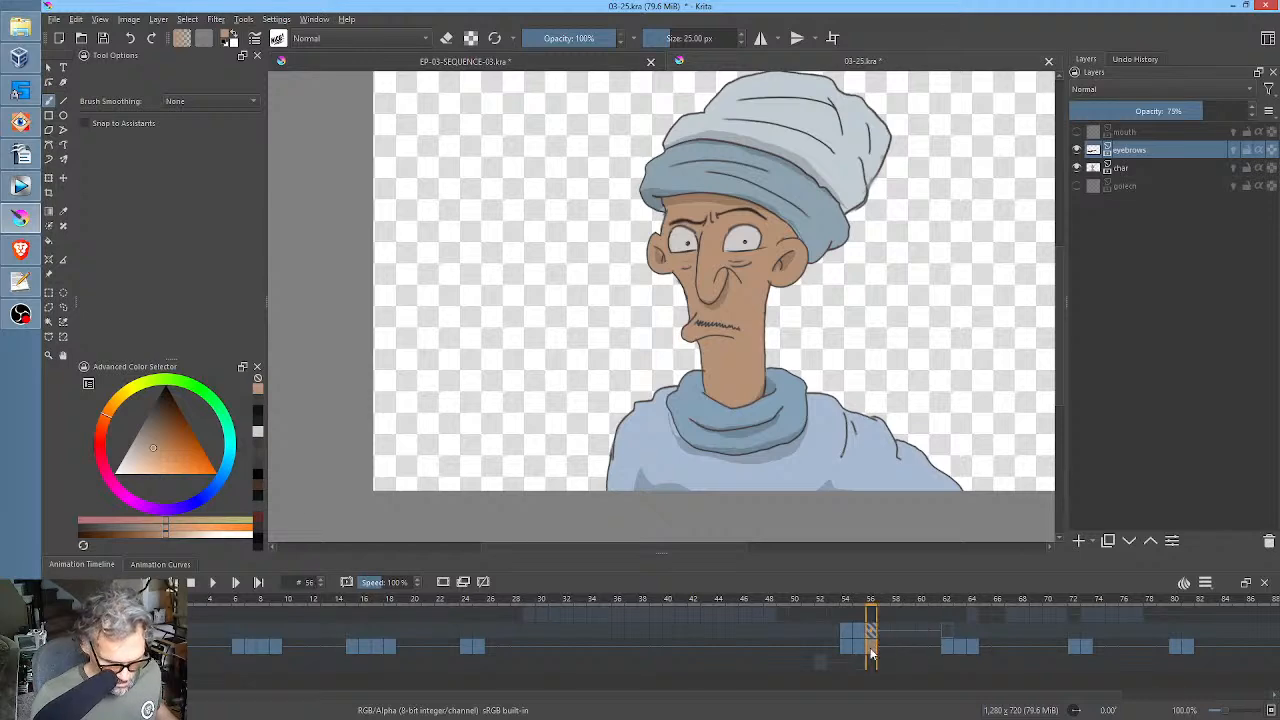
pyautogui.moveTo(875, 652); pyautogui.dragTo(947, 652)
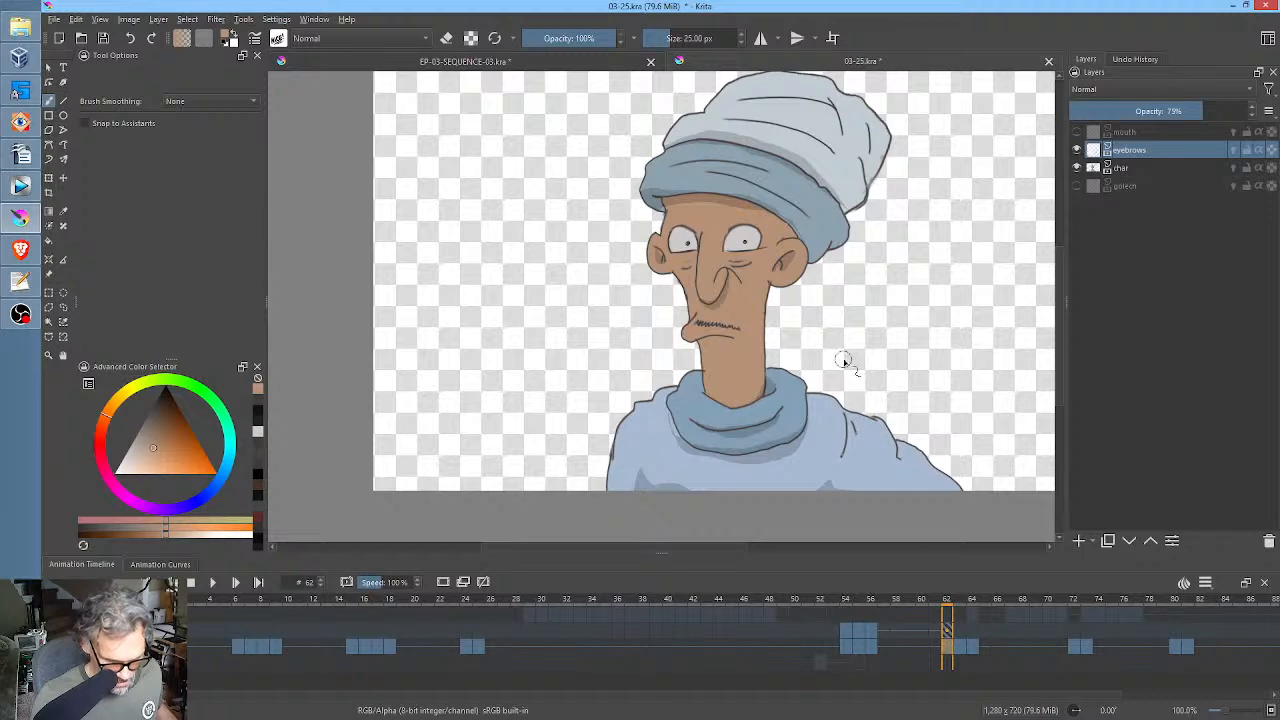
pyautogui.click(949, 632)
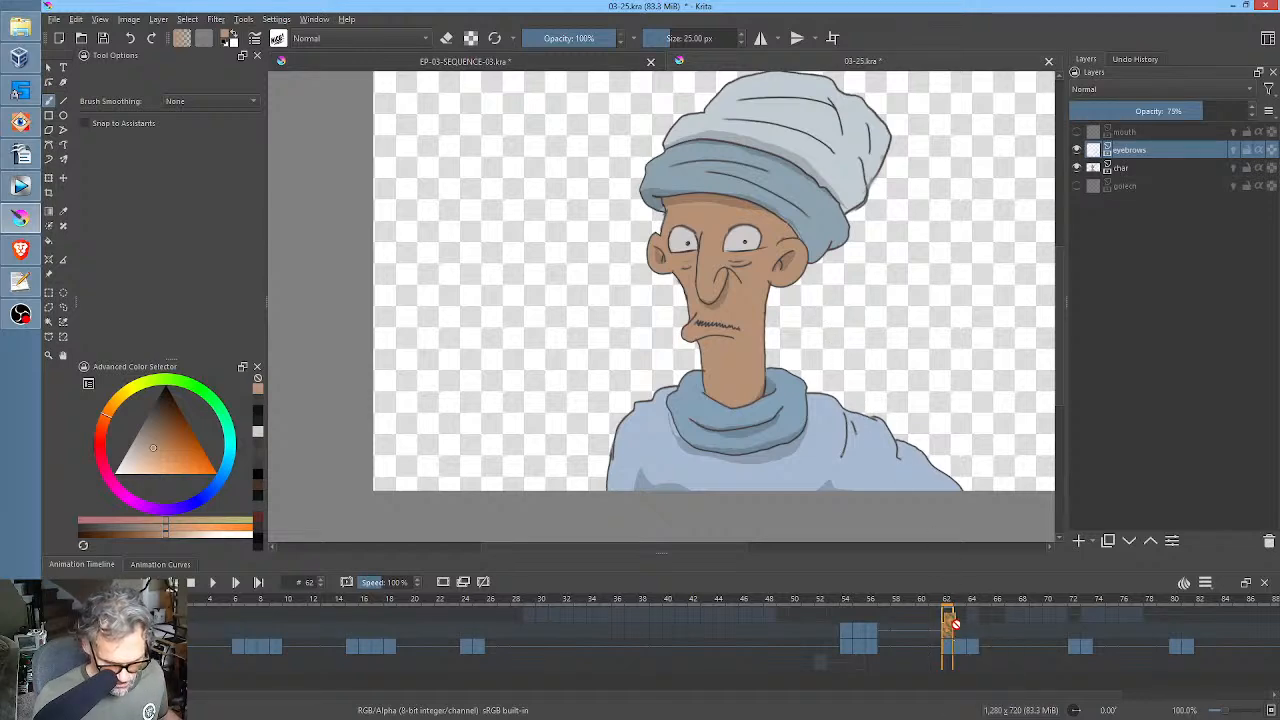
pyautogui.click(960, 632)
pyautogui.click(949, 632)
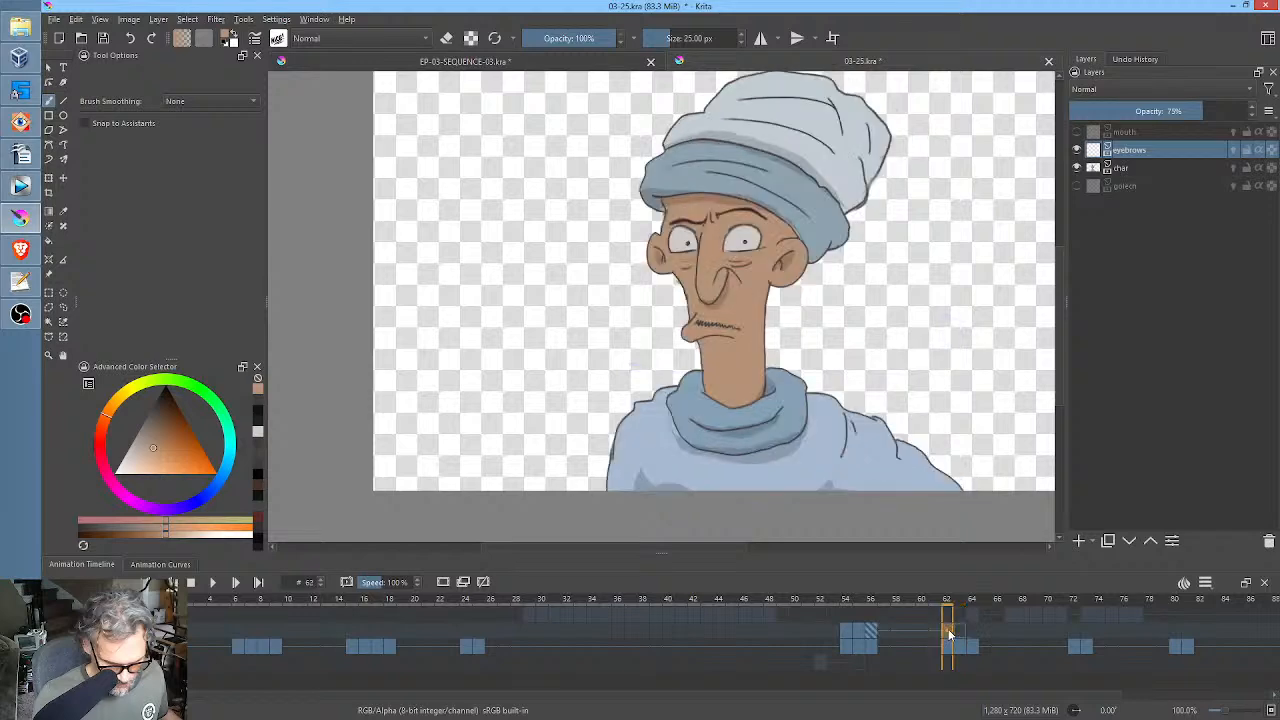
# Paint over both open eyes on the char layer at frame 62 with skin colour, keeping the lower lid lines, and sample the dark eyebrow colour.
pyautogui.scroll(3, 828, 418)
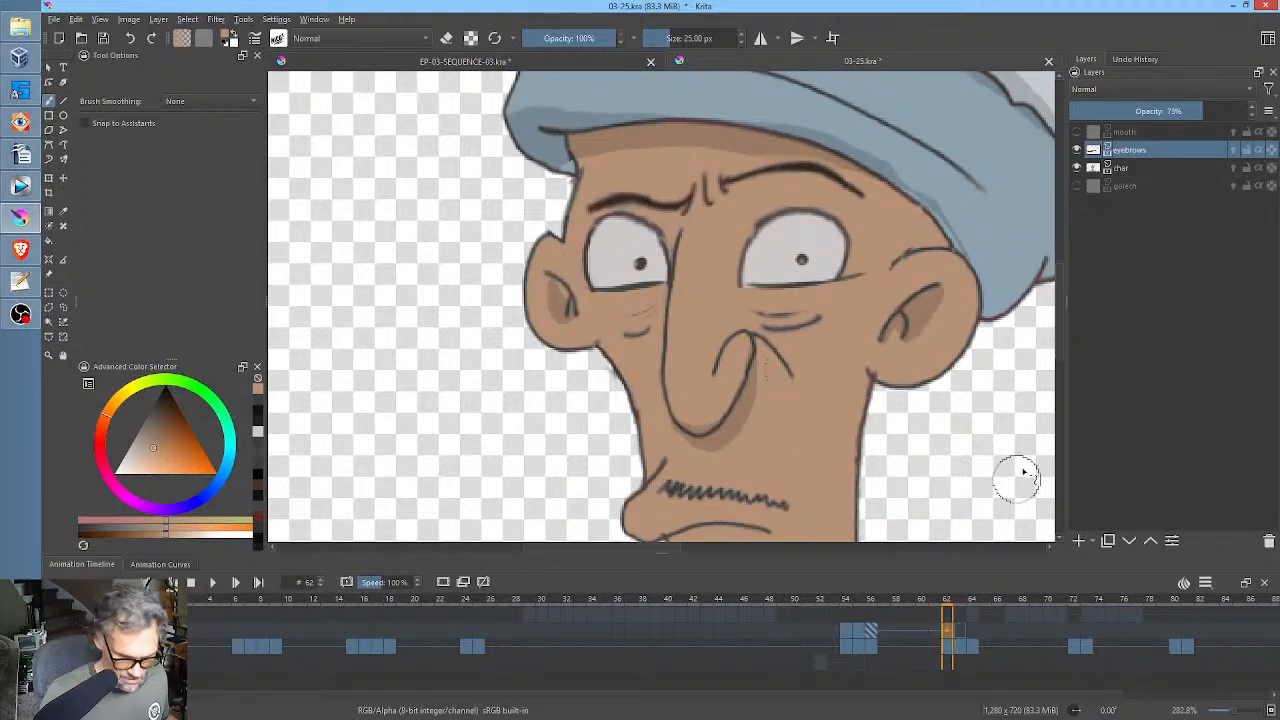
pyautogui.click(1125, 168)
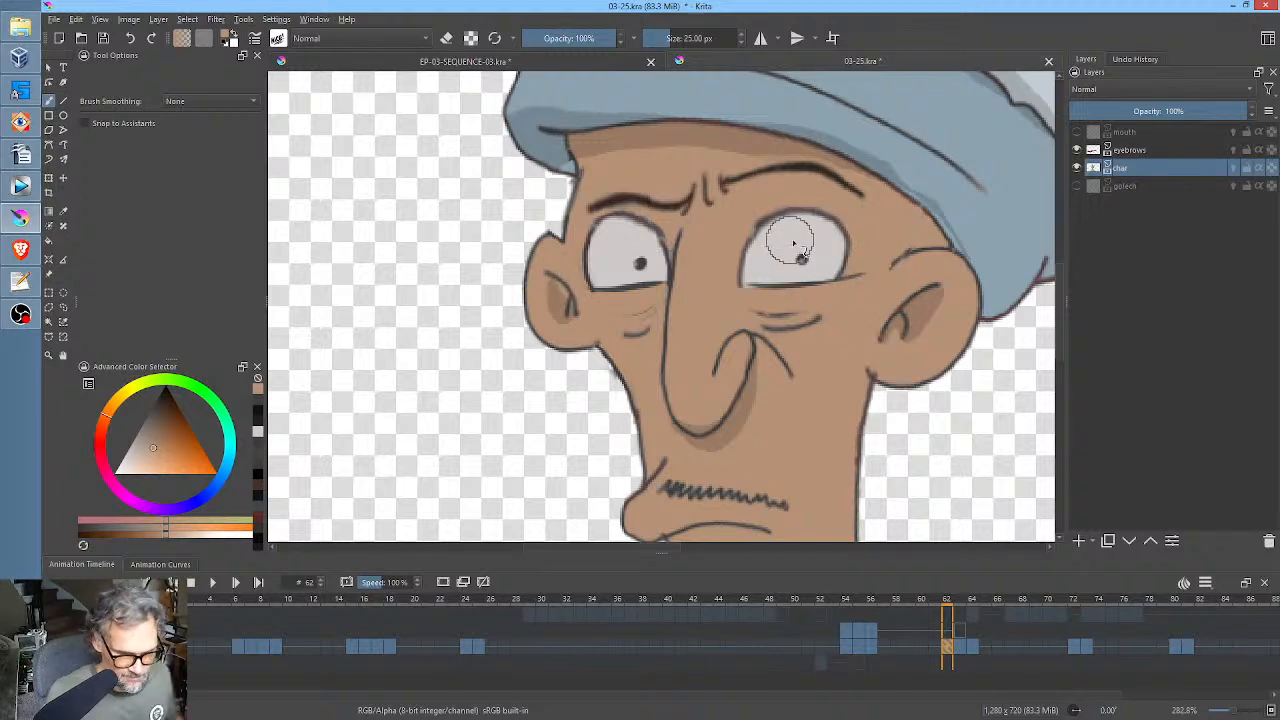
pyautogui.moveTo(822, 214)
pyautogui.mouseDown()
pyautogui.moveTo(767, 236)
pyautogui.moveTo(774, 223)
pyautogui.moveTo(836, 226)
pyautogui.moveTo(836, 238)
pyautogui.moveTo(750, 248)
pyautogui.moveTo(840, 258)
pyautogui.mouseUp()
pyautogui.moveTo(748, 252)
pyautogui.mouseDown()
pyautogui.moveTo(804, 256)
pyautogui.moveTo(750, 266)
pyautogui.moveTo(791, 259)
pyautogui.moveTo(768, 282)
pyautogui.moveTo(835, 272)
pyautogui.moveTo(808, 272)
pyautogui.mouseUp()
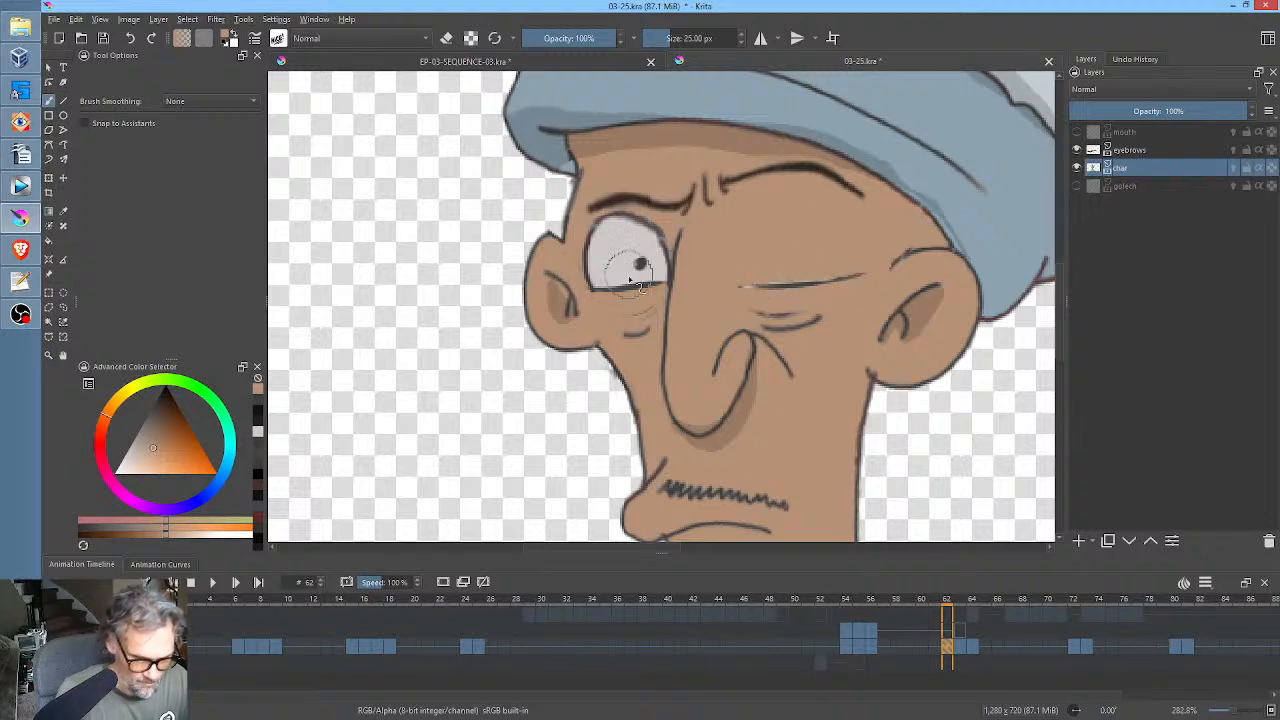
pyautogui.moveTo(590, 281); pyautogui.dragTo(656, 273)
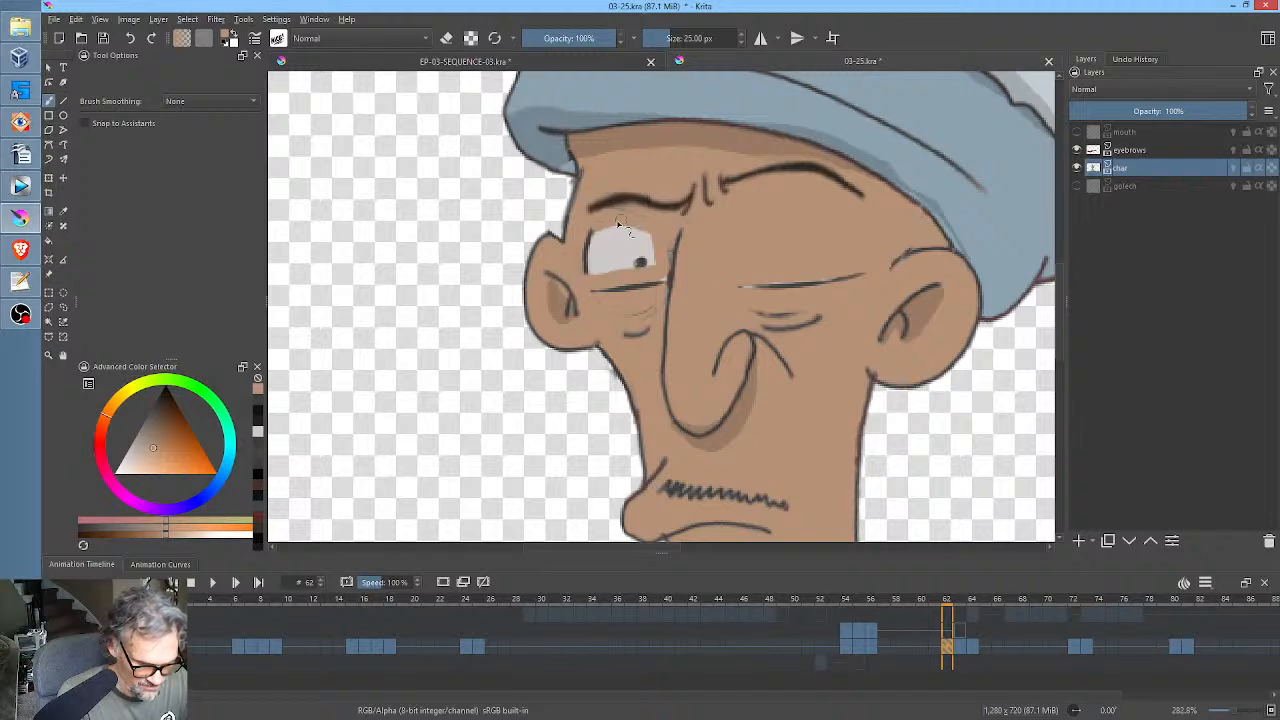
pyautogui.moveTo(615, 221)
pyautogui.mouseDown()
pyautogui.moveTo(590, 245)
pyautogui.moveTo(590, 275)
pyautogui.moveTo(644, 268)
pyautogui.moveTo(647, 240)
pyautogui.moveTo(610, 236)
pyautogui.mouseUp()
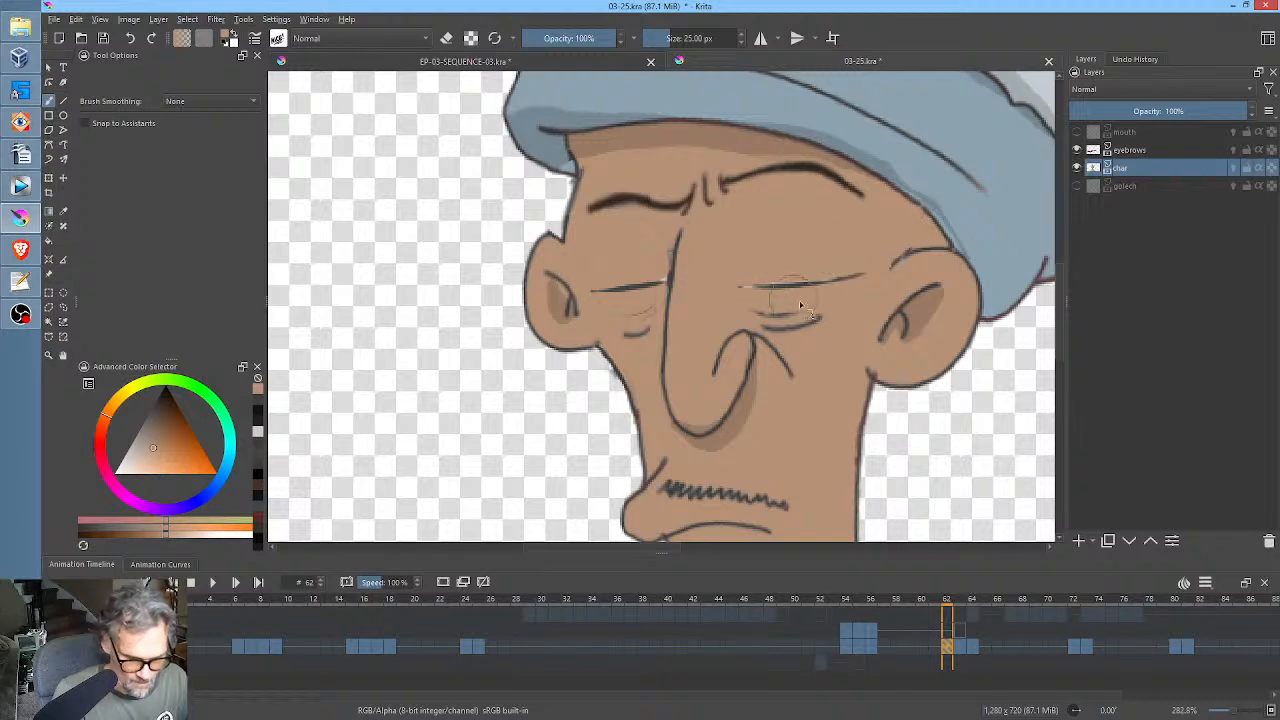
pyautogui.keyDown('ctrl'); pyautogui.click(774, 163); pyautogui.keyUp('ctrl')
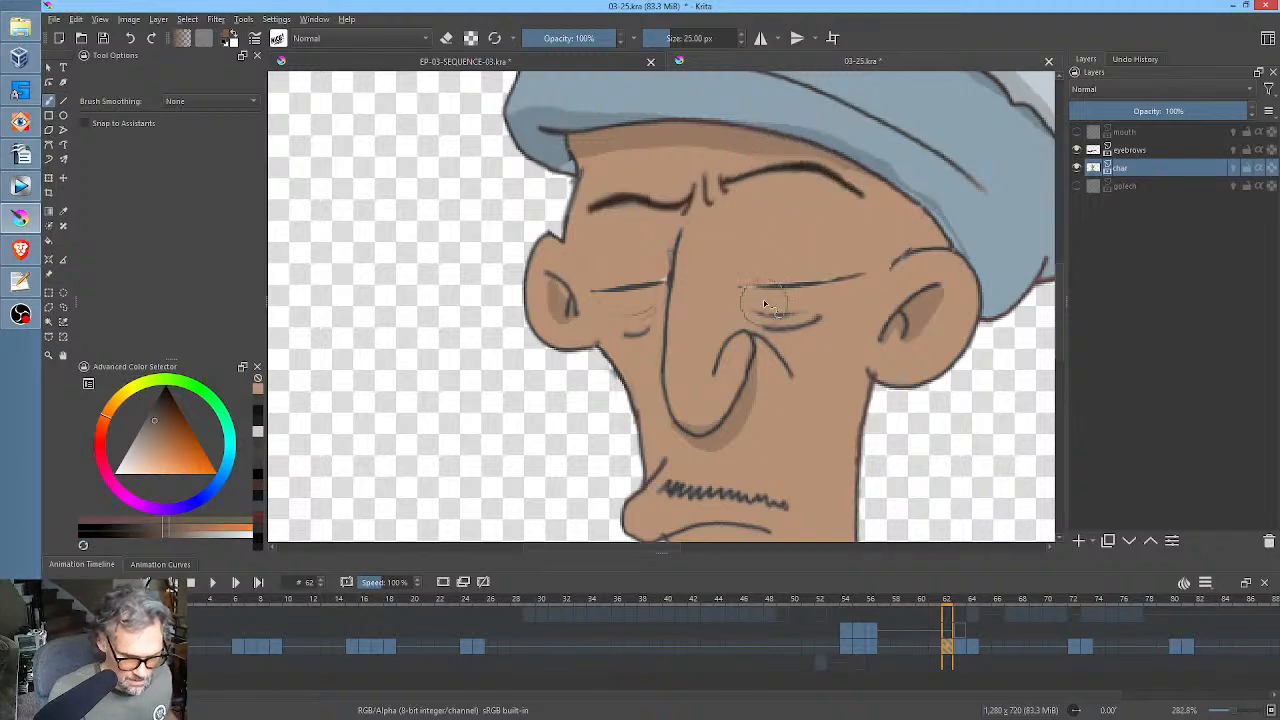
# Touch up the dark closed-eyelid lines of both eyes on the char layer at frame 62 and compare with the neighbouring frames.
pyautogui.moveTo(757, 287); pyautogui.dragTo(860, 275)
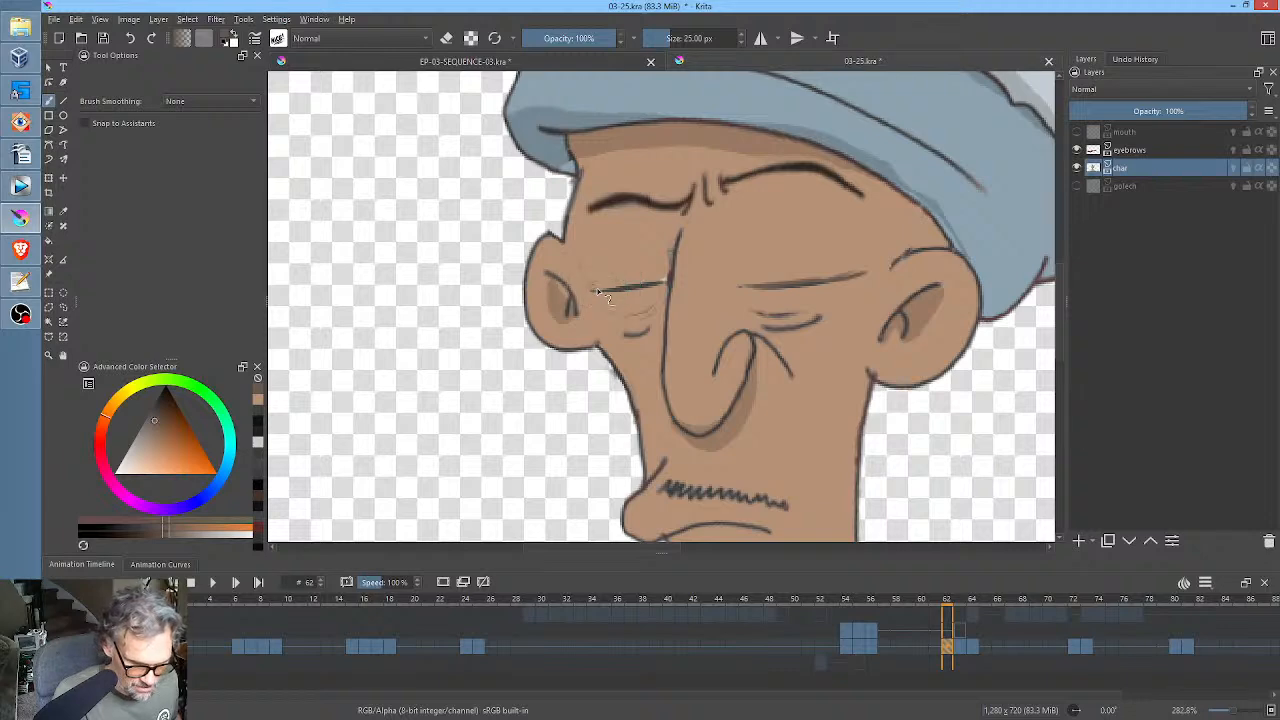
pyautogui.moveTo(600, 293); pyautogui.dragTo(655, 287)
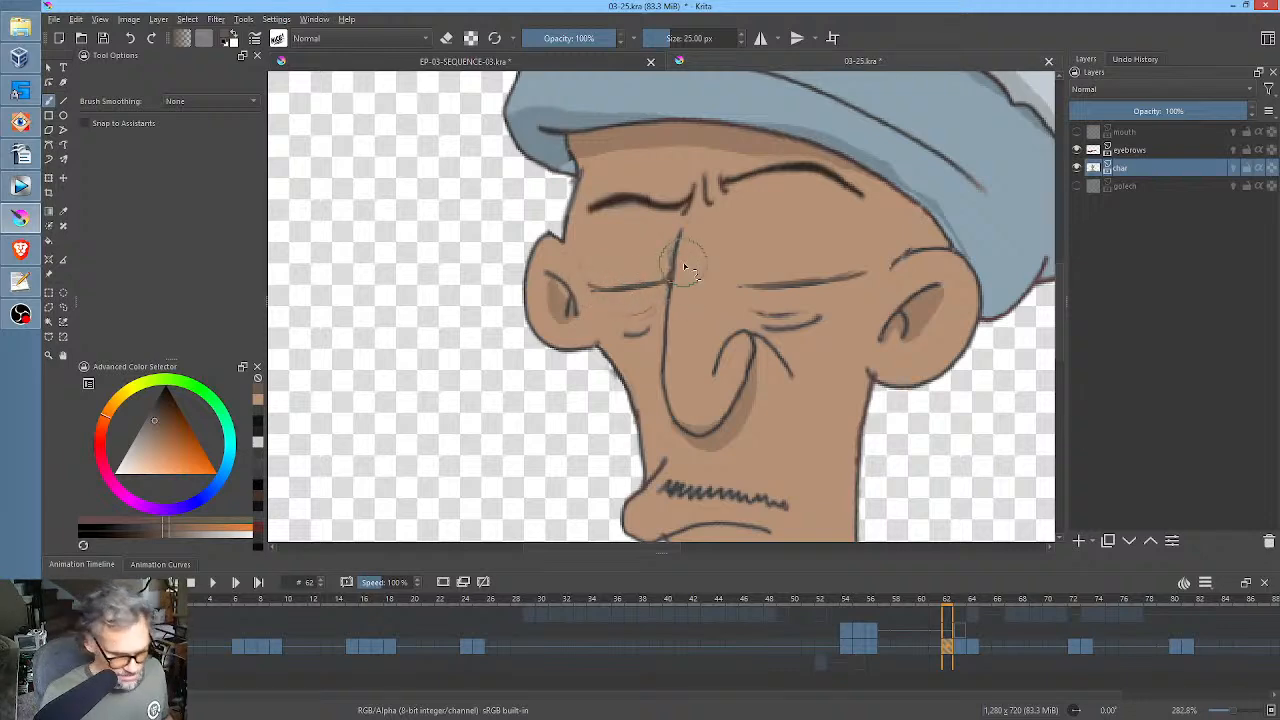
pyautogui.press('Left')
pyautogui.press('Right')
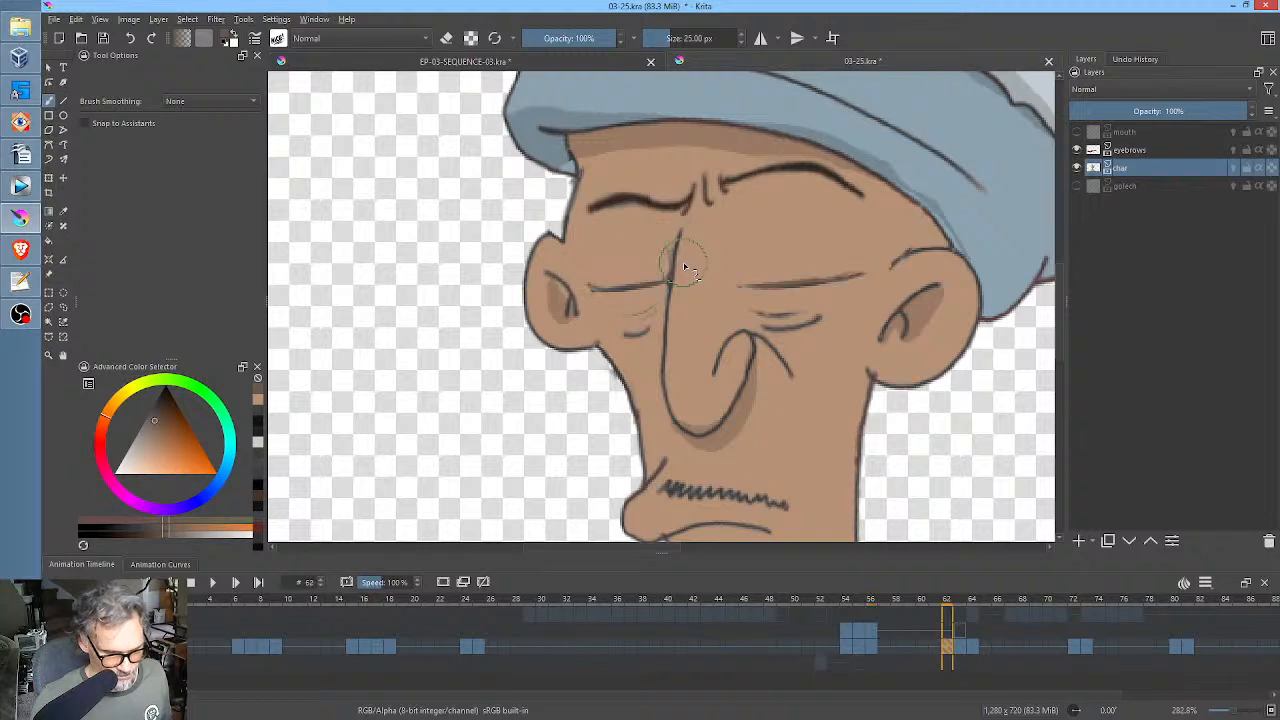
pyautogui.press('Right')
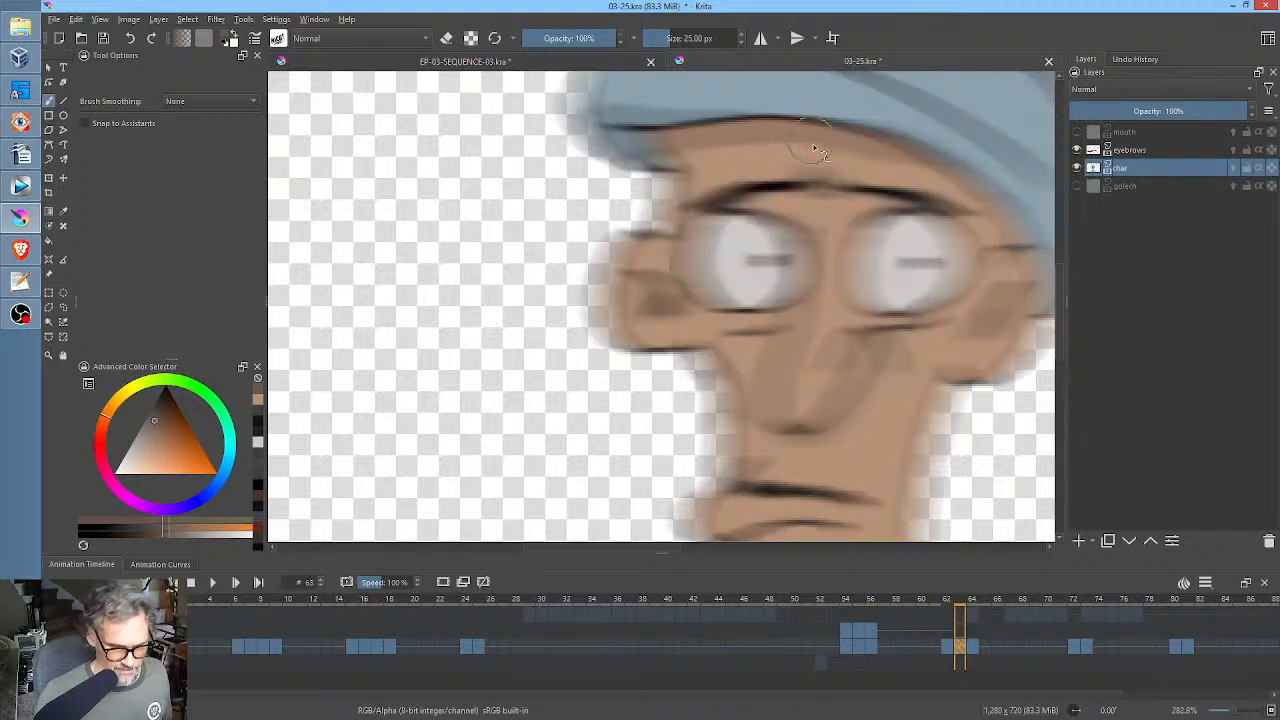
# Compare the whole character at frames 62 to 64 and clear the old profile drawing from the char layer at frame 64.
pyautogui.scroll(-3, 822, 195)
pyautogui.moveTo(905, 252); pyautogui.dragTo(834, 287)
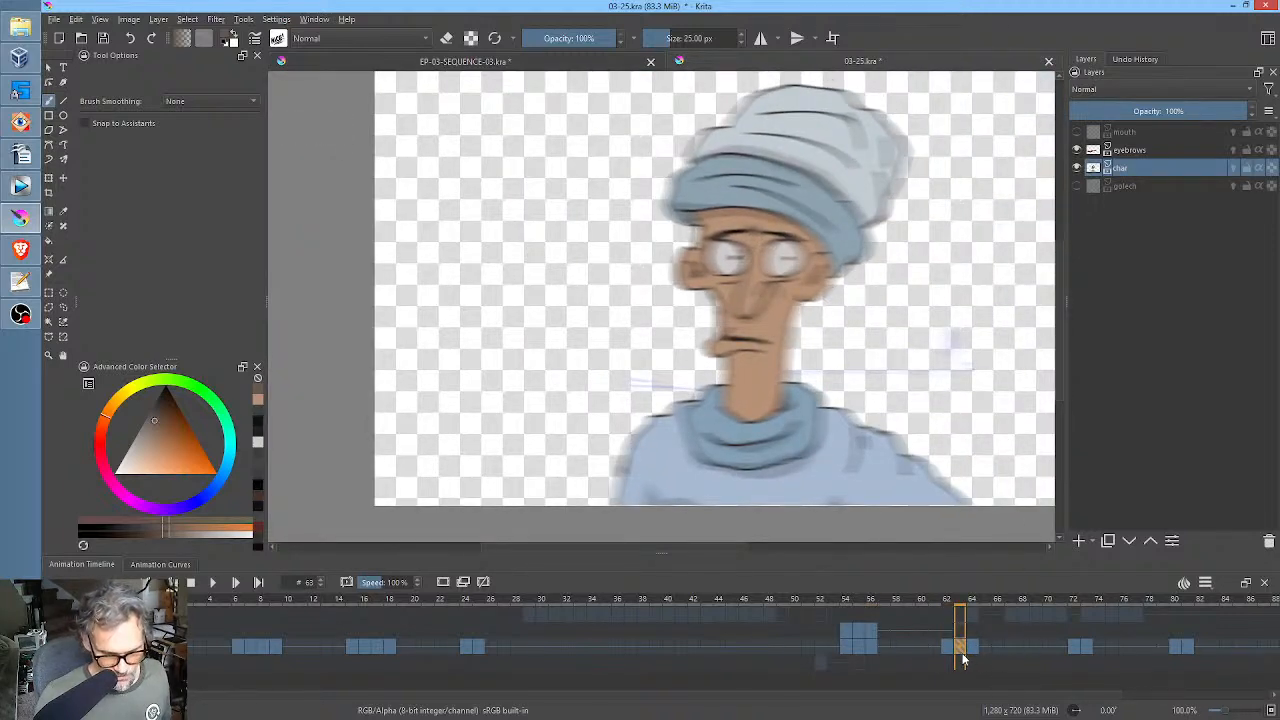
pyautogui.click(947, 650)
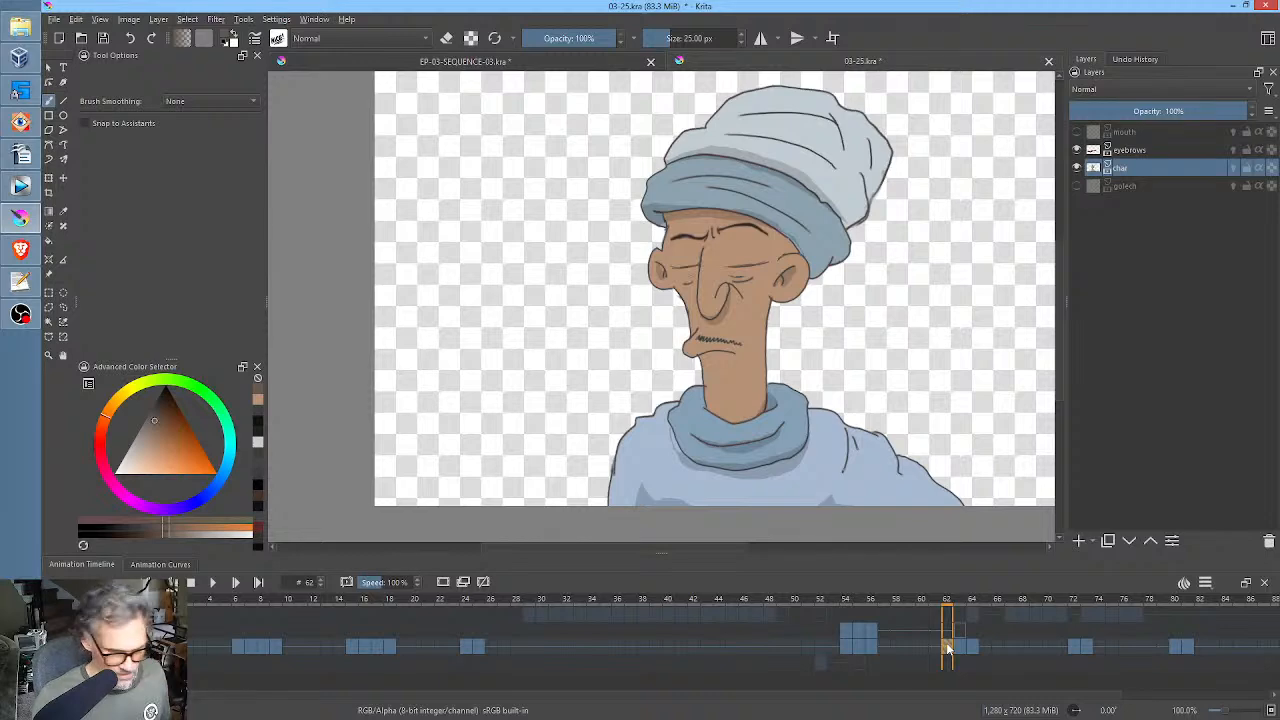
pyautogui.press('Right')
pyautogui.press('Right')
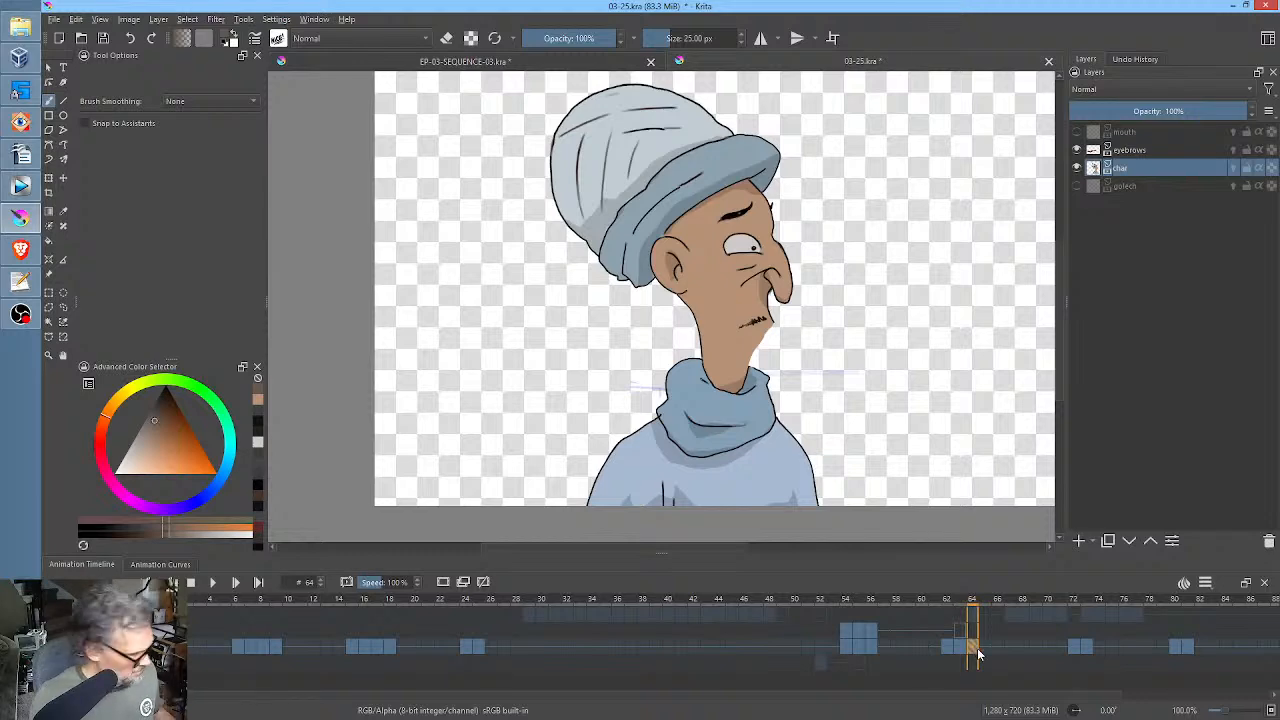
pyautogui.click(957, 646)
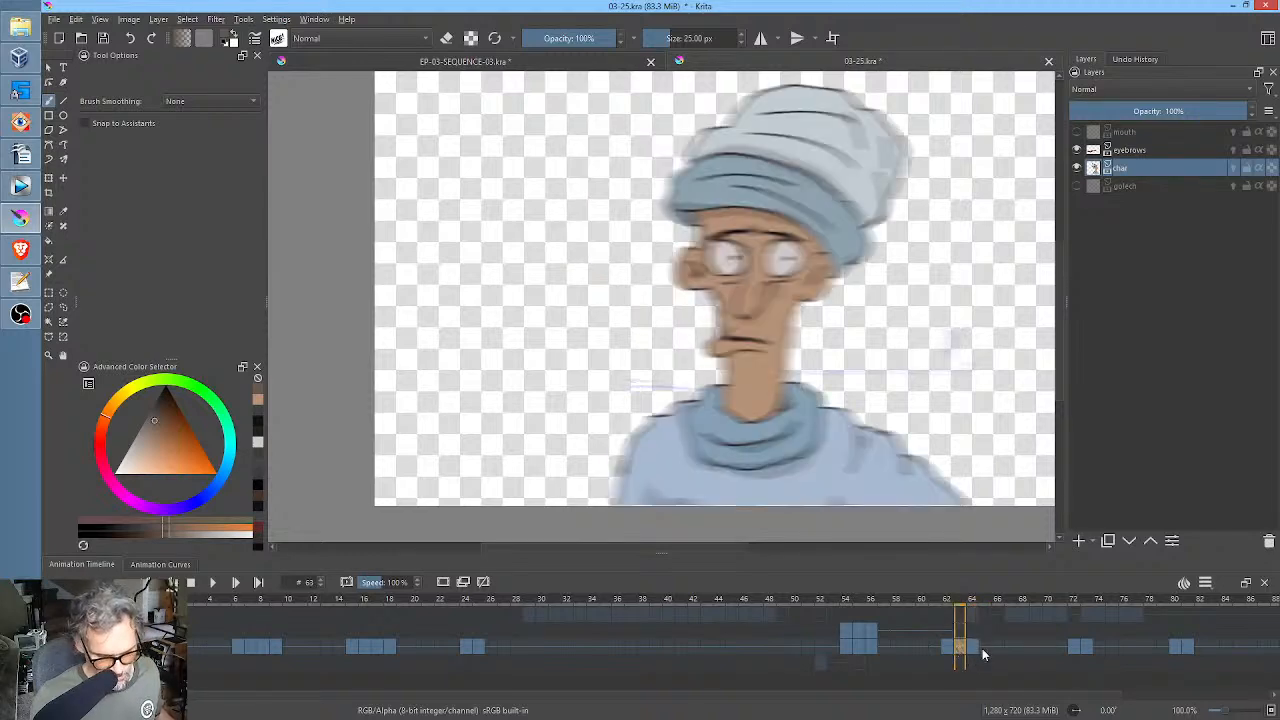
pyautogui.click(976, 647)
pyautogui.scroll(-3, 857, 329)
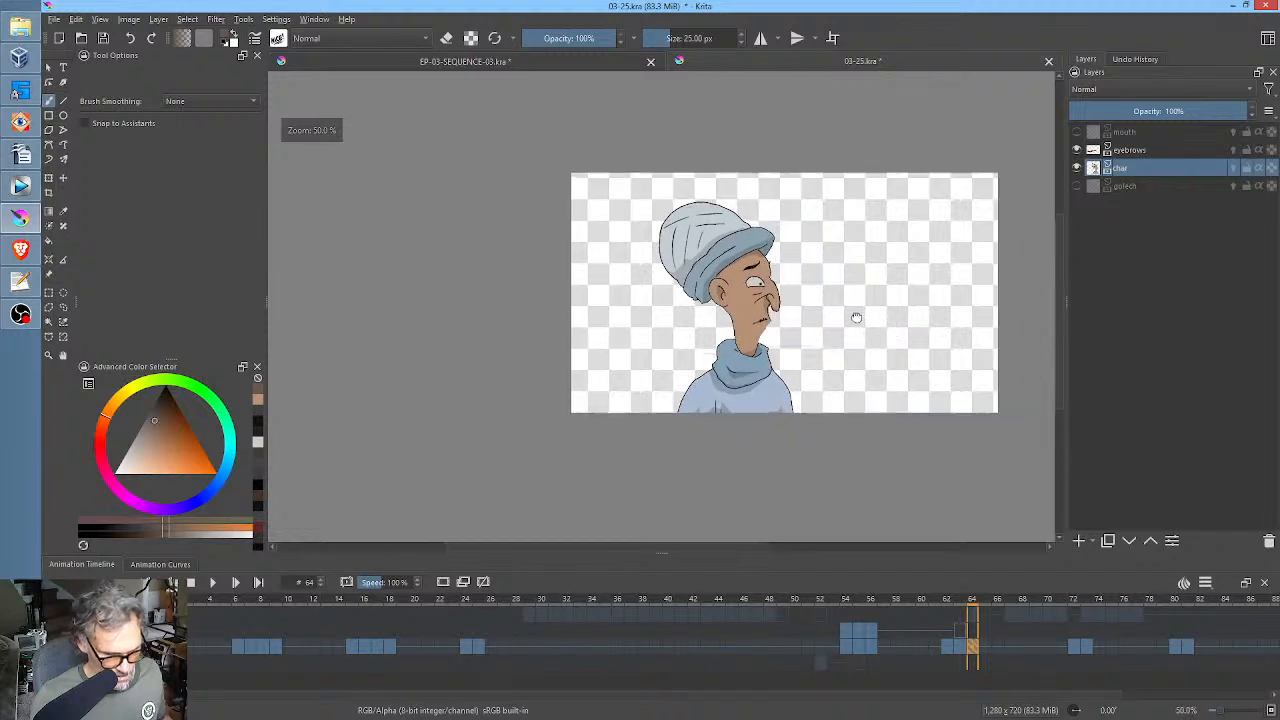
pyautogui.press('Delete')
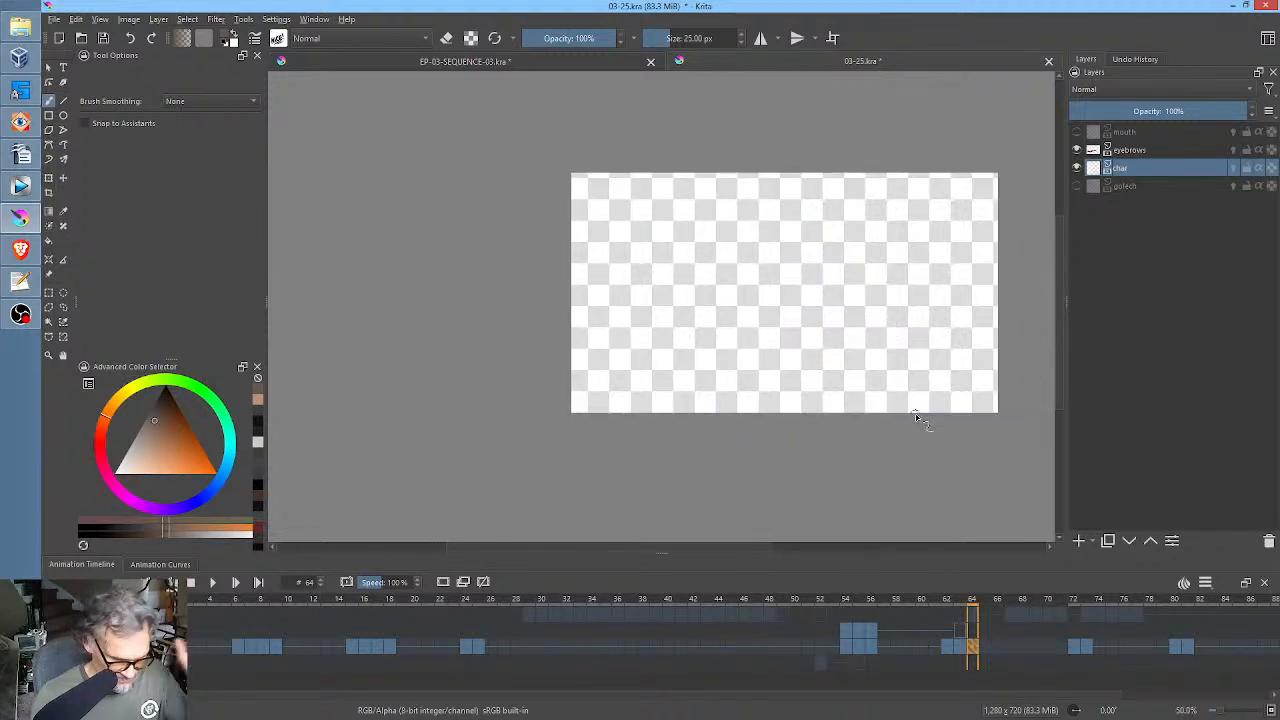
# In EP-03-SEQUENCE-03.kra, select the profile character with a freehand selection around it at frame 9 and copy it from the CHAR group.
pyautogui.click(560, 61)
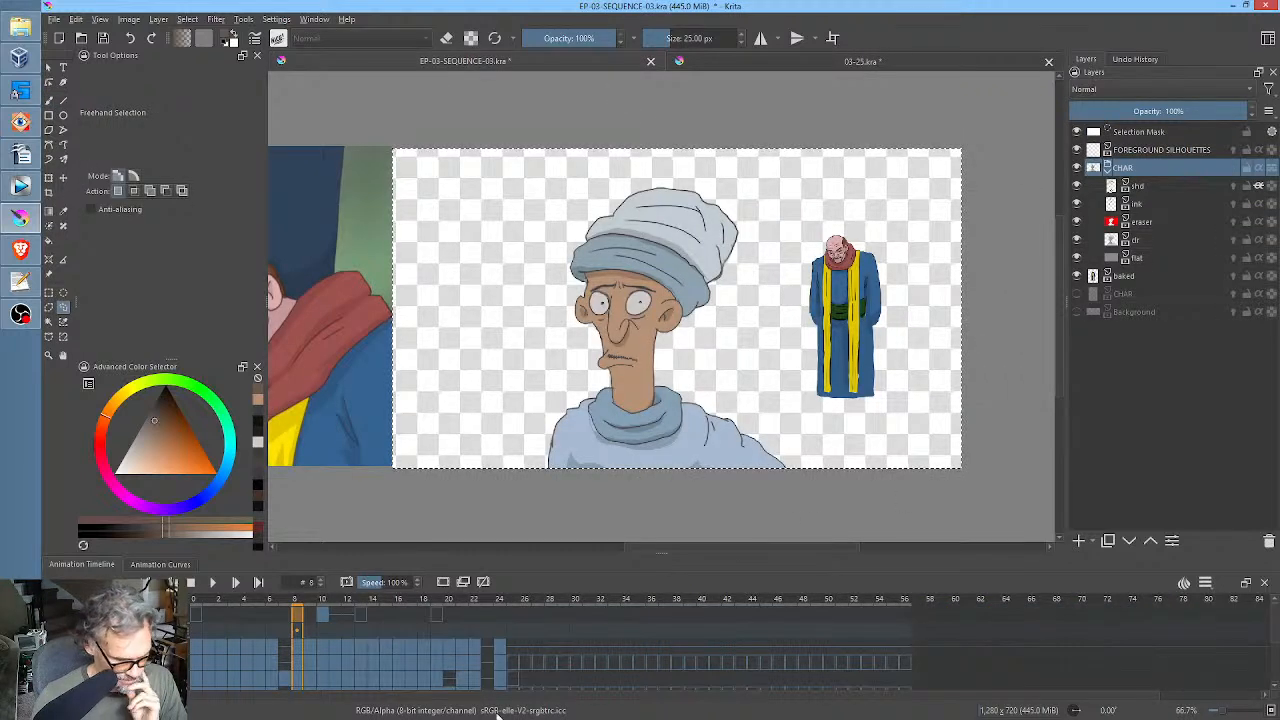
pyautogui.click(309, 604)
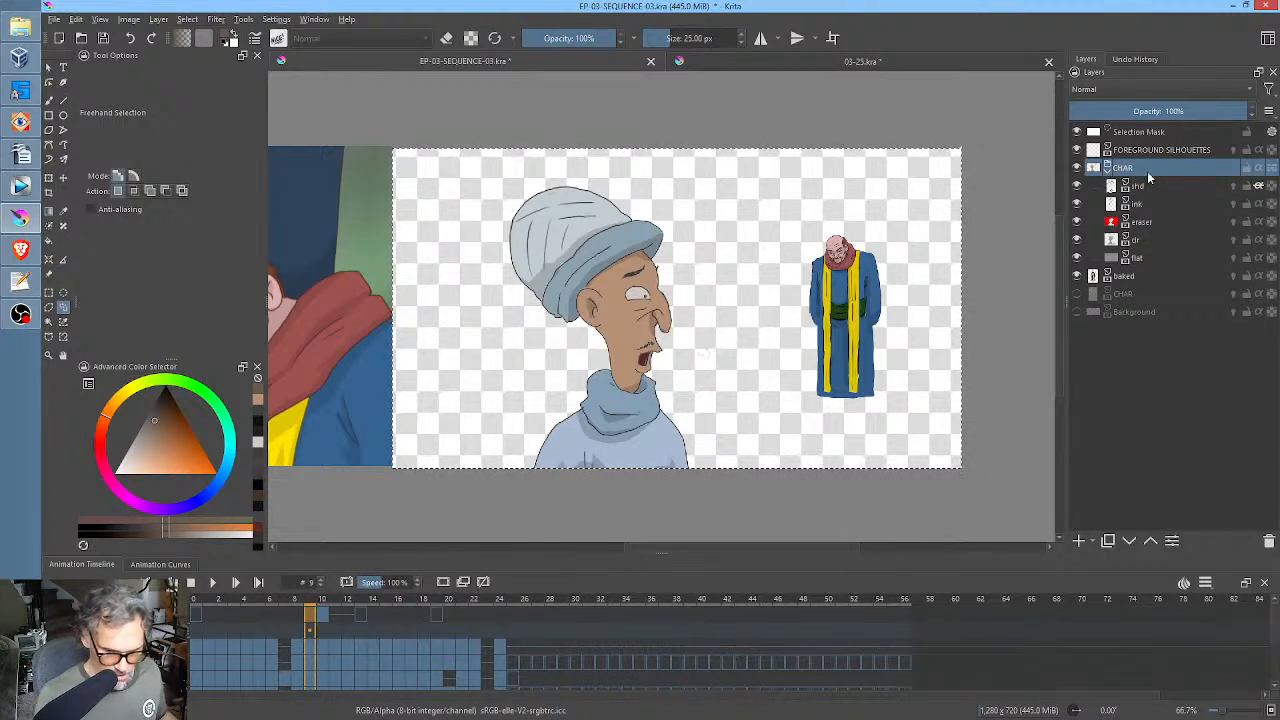
pyautogui.moveTo(694, 170)
pyautogui.mouseDown()
pyautogui.moveTo(428, 371)
pyautogui.moveTo(742, 410)
pyautogui.moveTo(705, 230)
pyautogui.mouseUp()
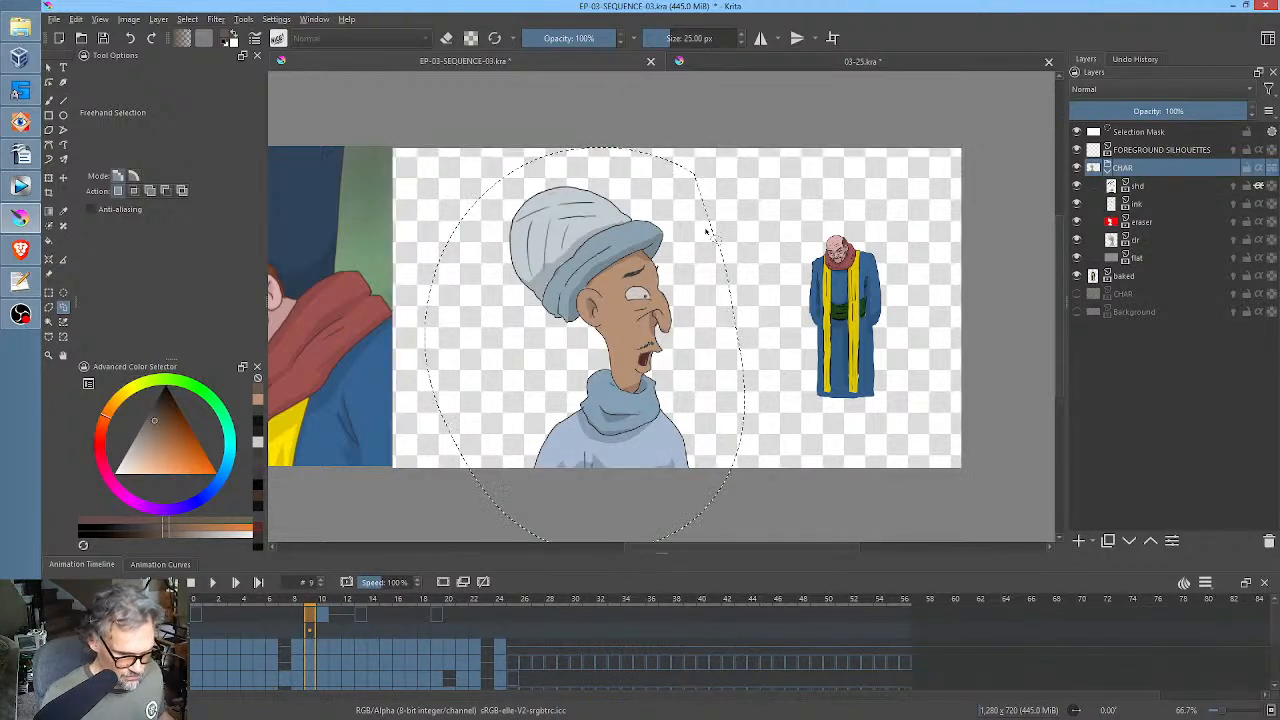
# Back in 03-25.kra, paste the copied profile character into the char layer's keyframe at frame 64 and accept its placement.
pyautogui.click(786, 58)
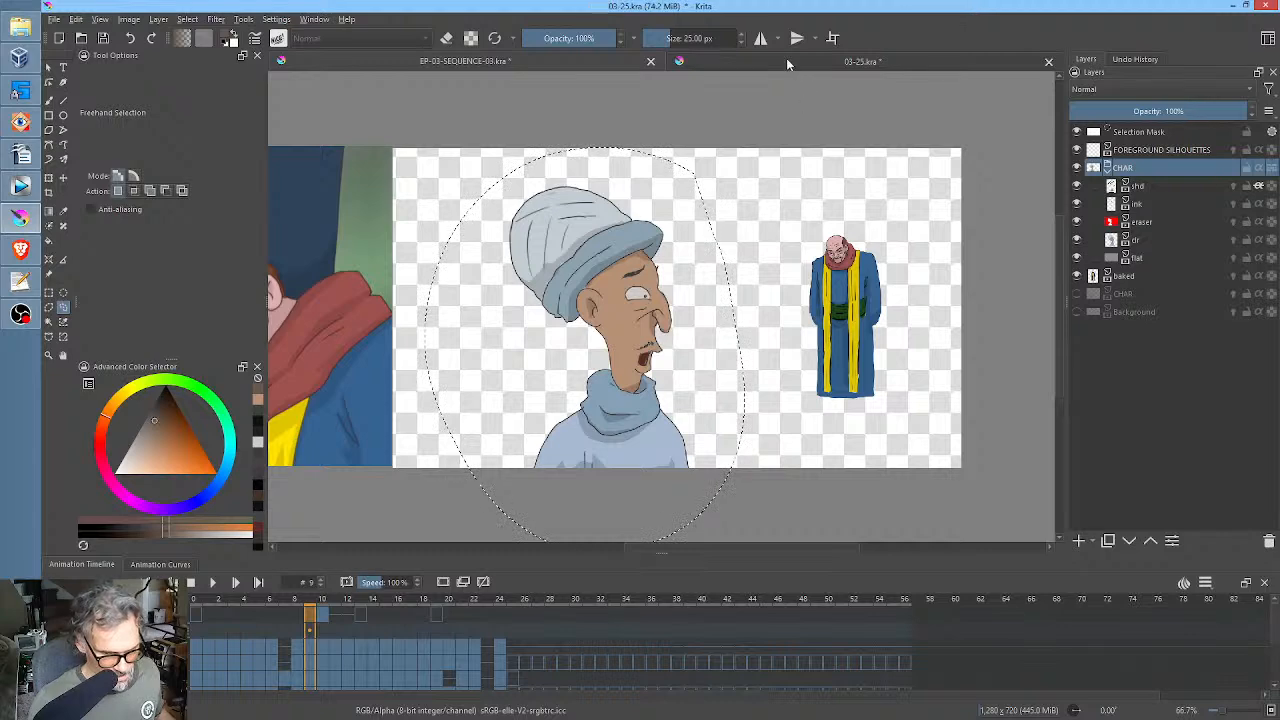
pyautogui.click(977, 647)
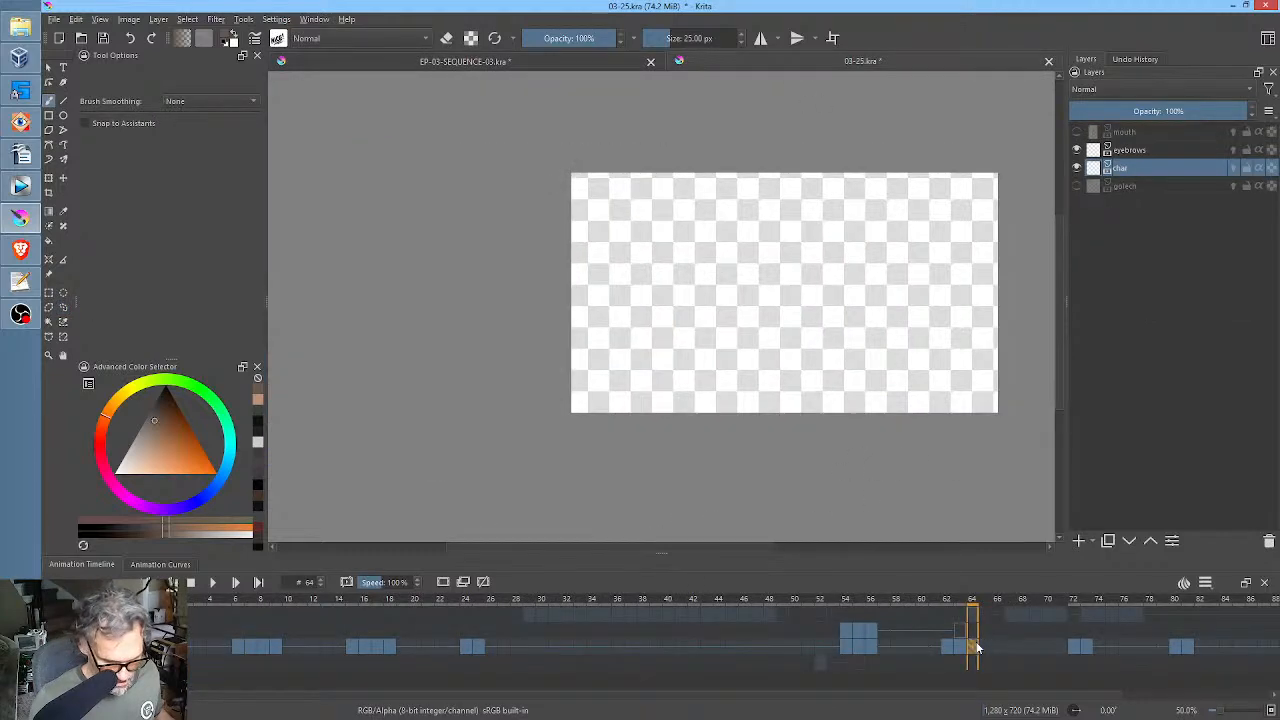
pyautogui.hotkey('ctrl', 'alt', 'v')
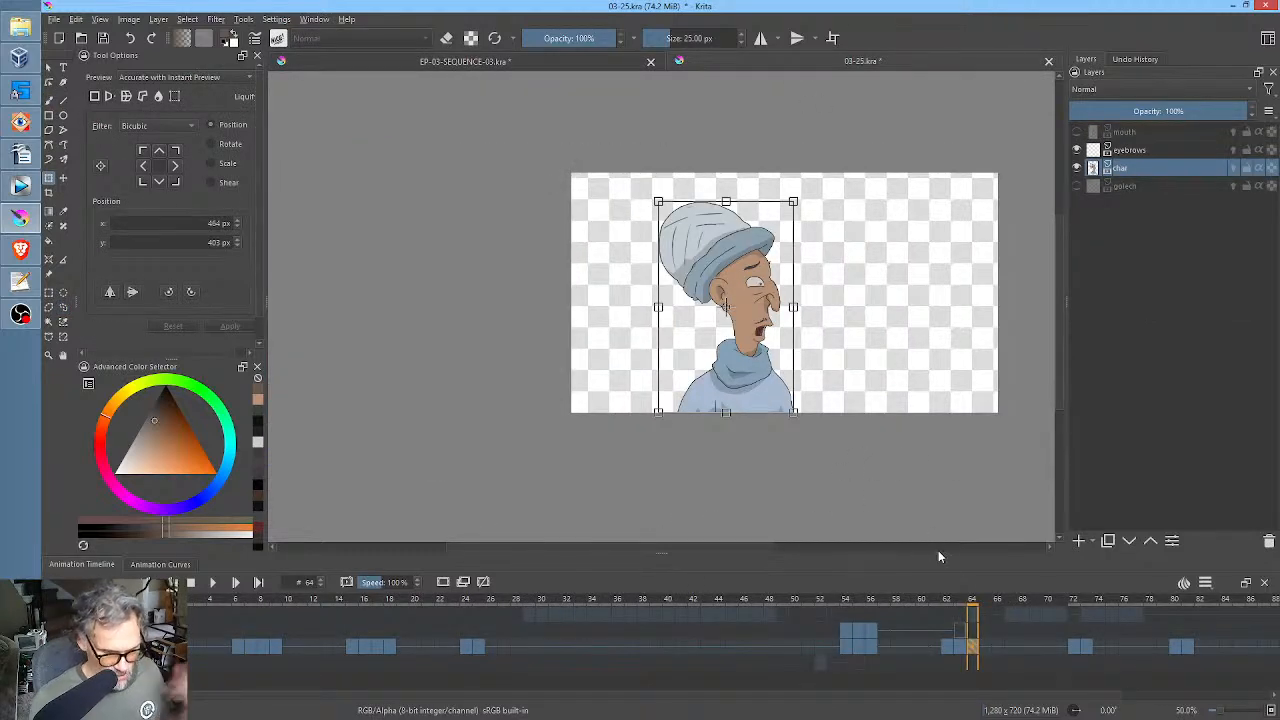
pyautogui.click(961, 649)
pyautogui.click(974, 648)
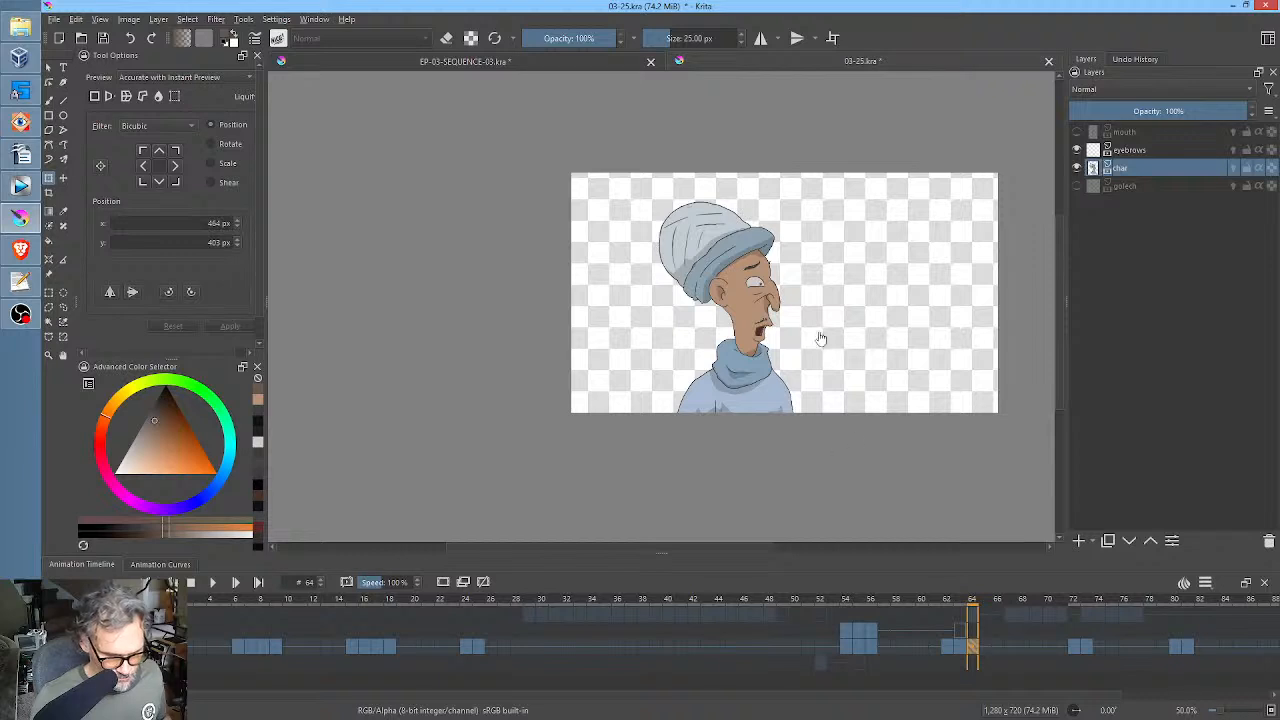
# Erase the protruding lips and chin from the profile face on the char layer at frame 64.
pyautogui.scroll(3, 807, 330)
pyautogui.moveTo(807, 330); pyautogui.dragTo(843, 300)
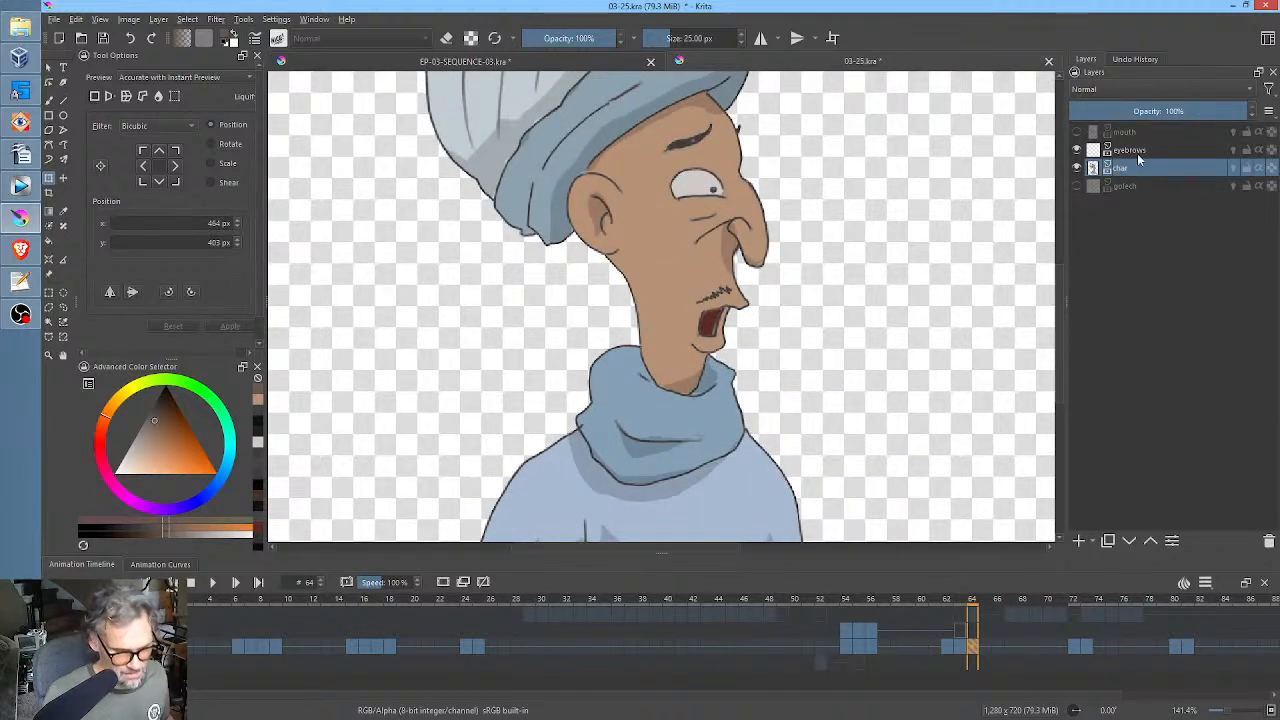
pyautogui.click(962, 649)
pyautogui.click(975, 647)
pyautogui.press('b')
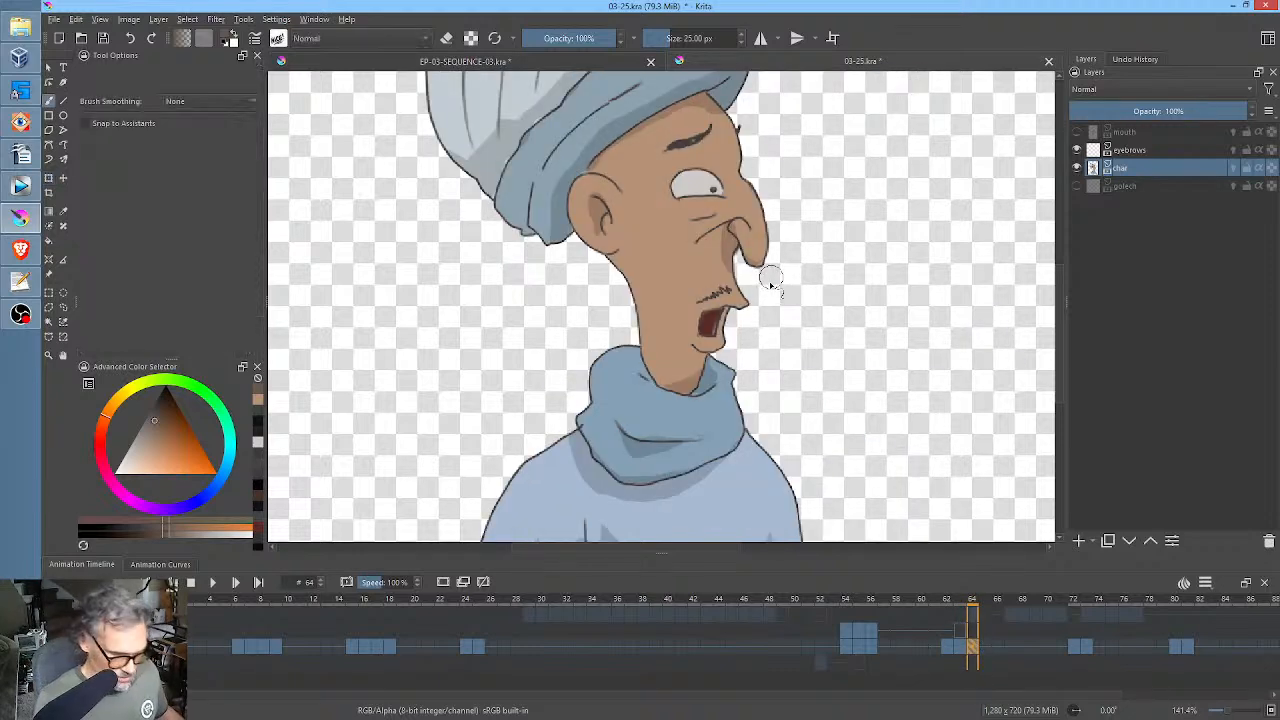
pyautogui.press('e')
pyautogui.moveTo(757, 297); pyautogui.dragTo(743, 280)
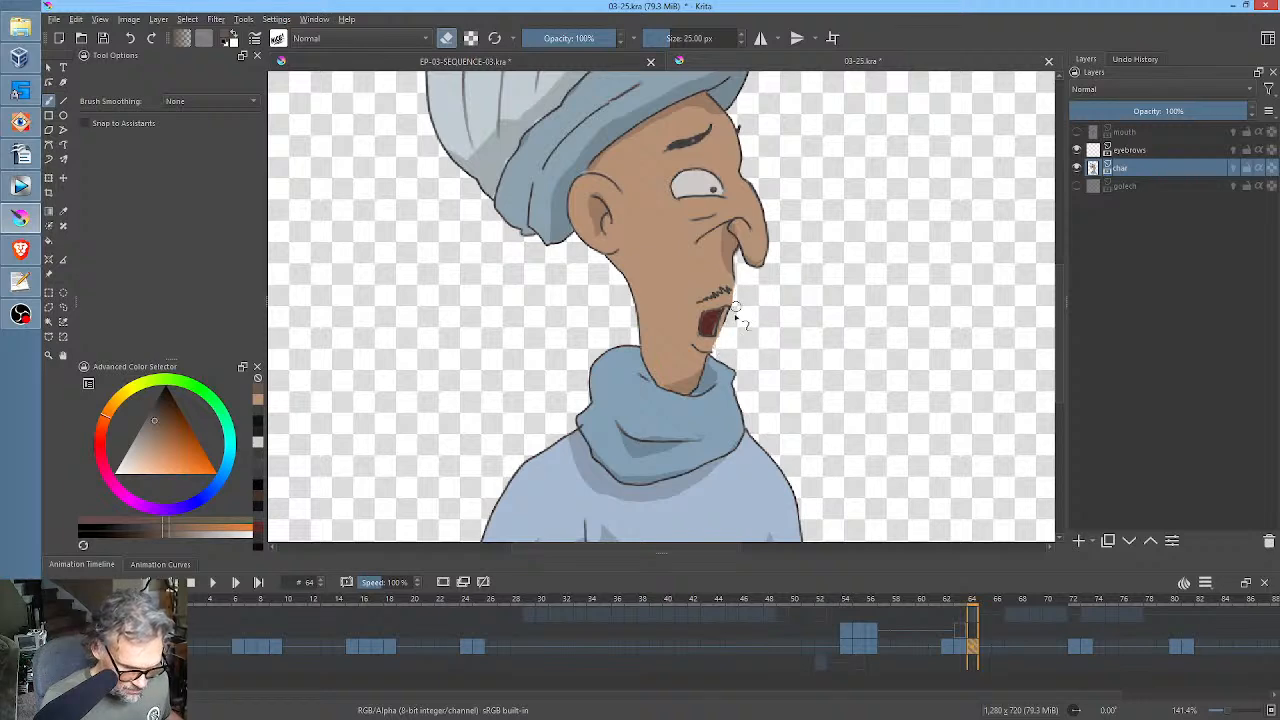
# Paint over the open mouth at frame 64 with the sampled skin colour, keeping the moustache.
pyautogui.press('e')
pyautogui.moveTo(680, 334)
pyautogui.mouseDown()
pyautogui.moveTo(700, 360)
pyautogui.moveTo(716, 356)
pyautogui.mouseUp()
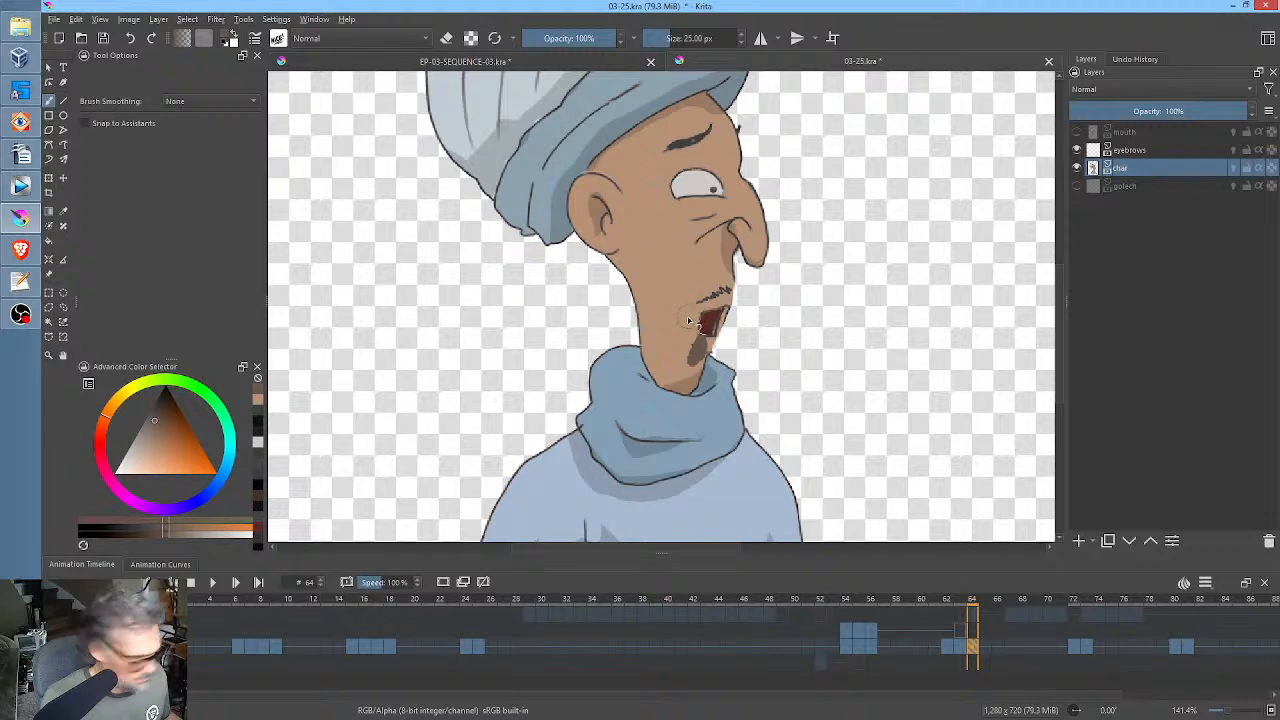
pyautogui.keyDown('ctrl'); pyautogui.click(684, 317); pyautogui.keyUp('ctrl')
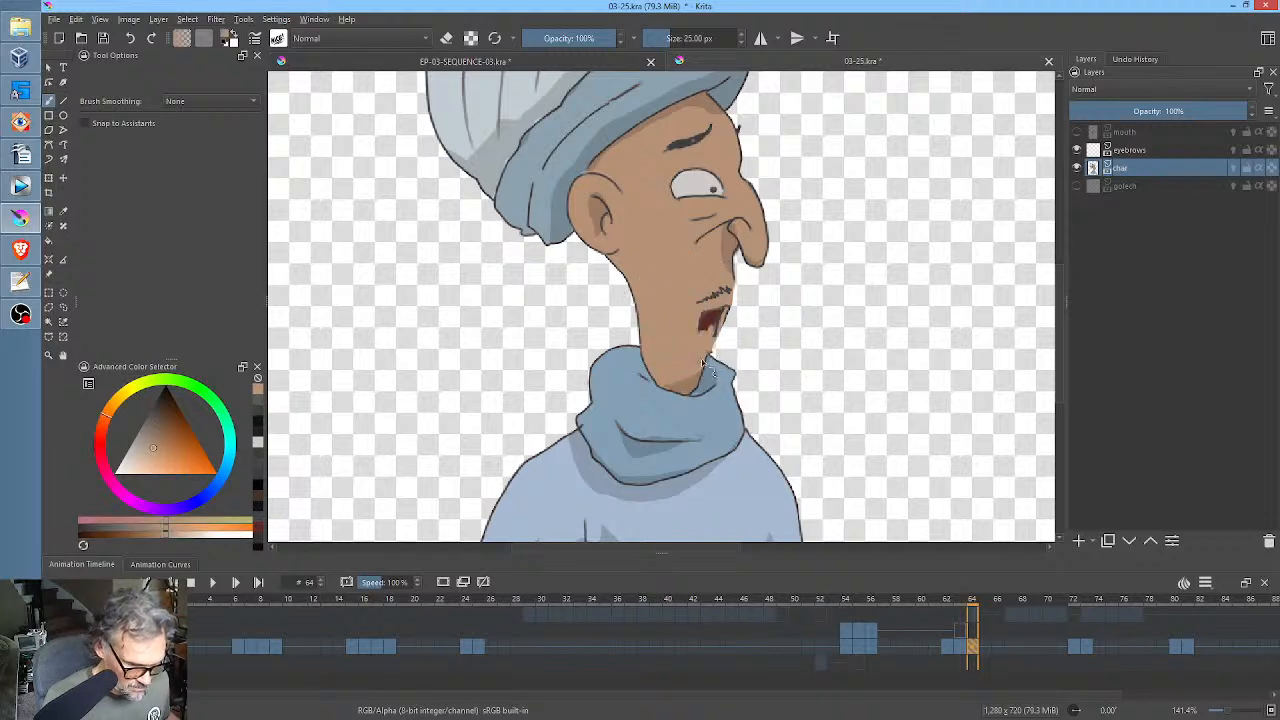
pyautogui.moveTo(716, 316)
pyautogui.mouseDown()
pyautogui.moveTo(760, 297)
pyautogui.moveTo(768, 168)
pyautogui.mouseUp()
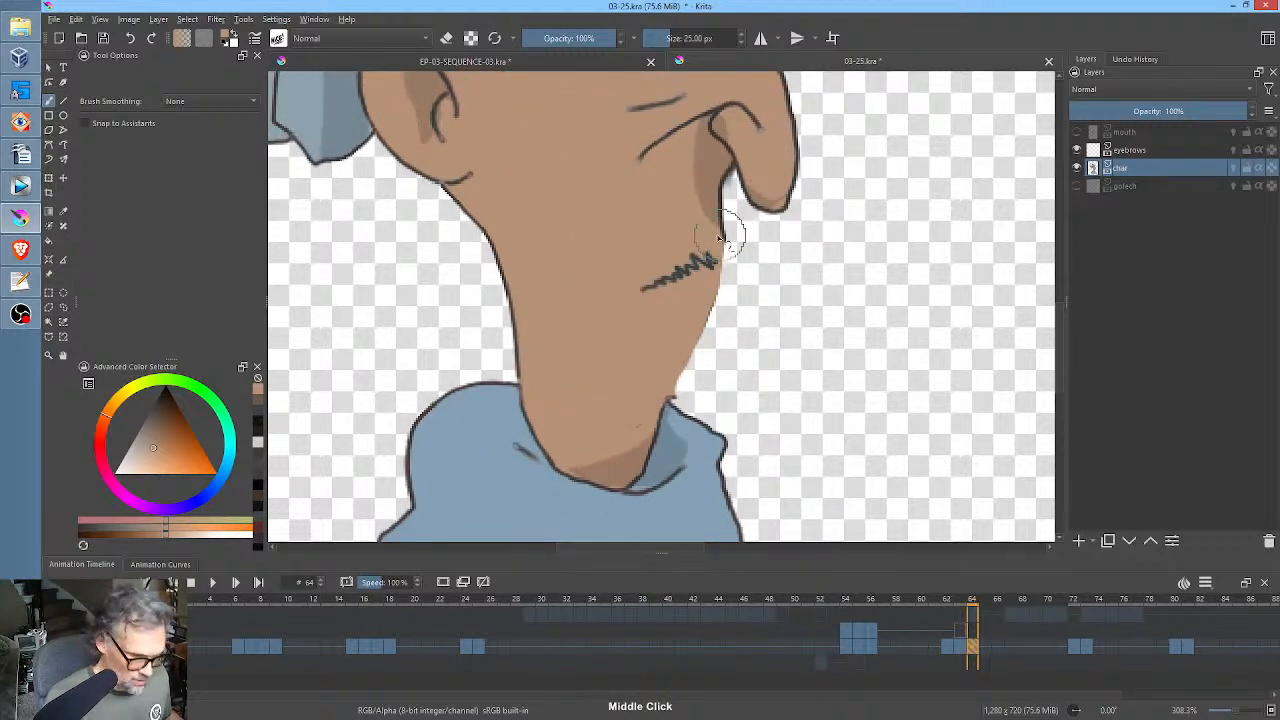
# Ink a dark outline beneath the nose and along the face edge from the moustache to the scarf at frame 64.
pyautogui.click(158, 407)
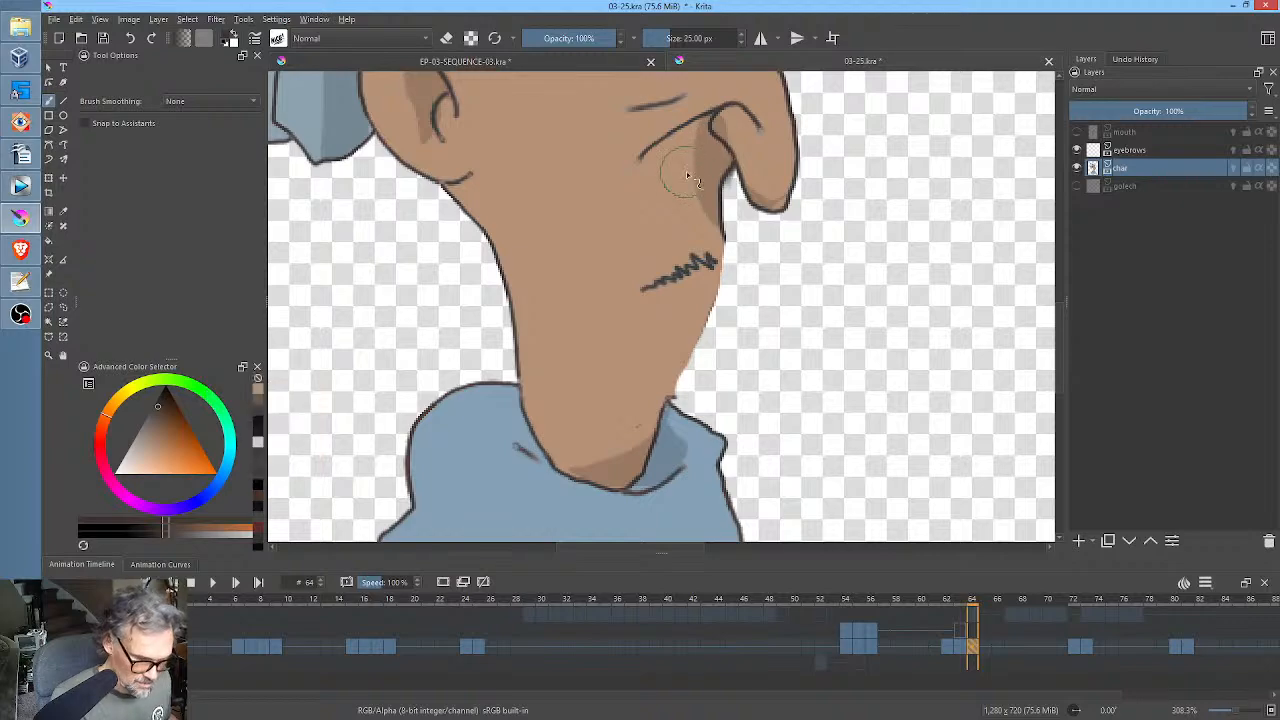
pyautogui.moveTo(680, 172); pyautogui.dragTo(729, 157)
pyautogui.keyDown('ctrl'); pyautogui.click(702, 113); pyautogui.keyUp('ctrl')
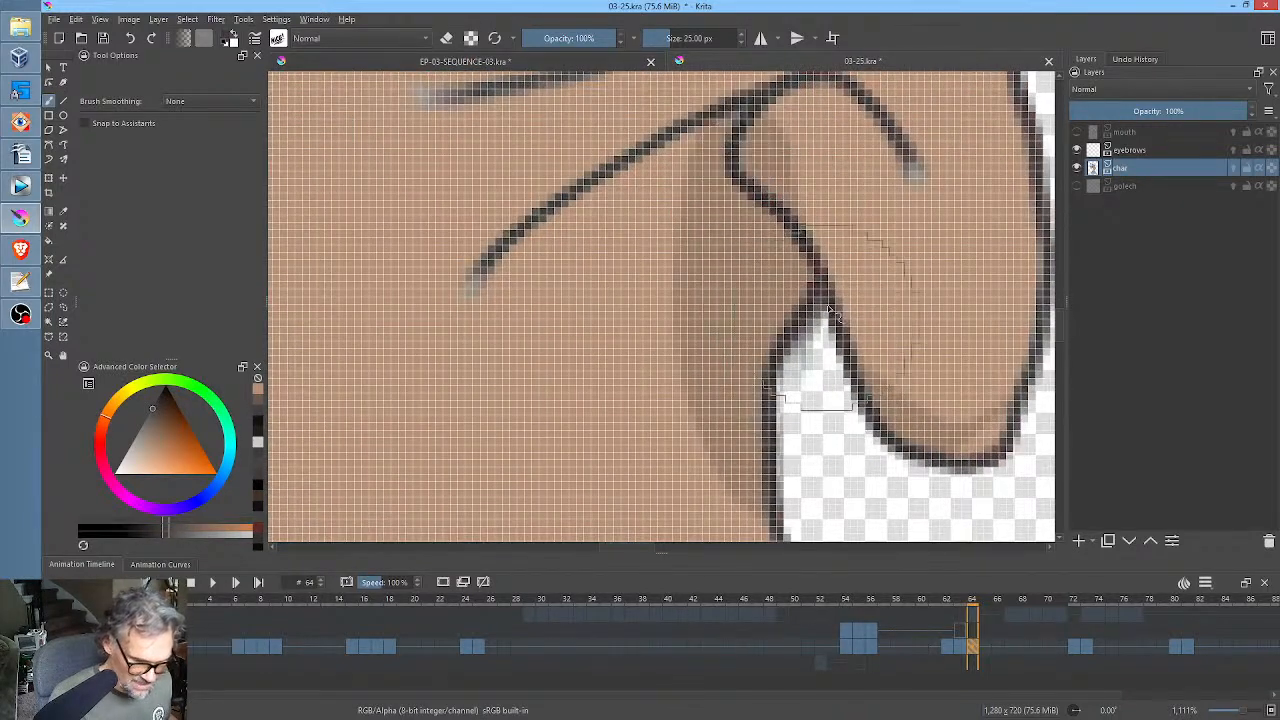
pyautogui.moveTo(834, 274); pyautogui.dragTo(780, 370)
pyautogui.moveTo(838, 297); pyautogui.dragTo(840, 230)
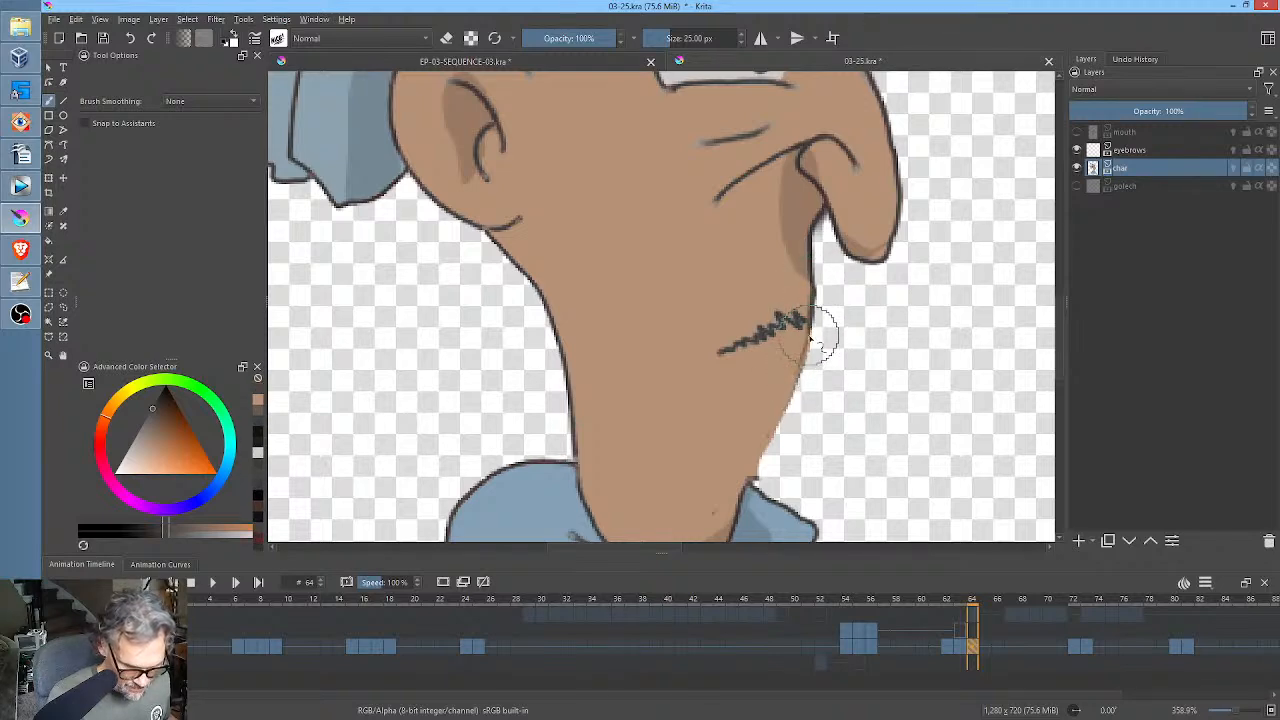
pyautogui.moveTo(765, 442)
pyautogui.mouseDown()
pyautogui.moveTo(755, 483)
pyautogui.moveTo(774, 446)
pyautogui.mouseUp()
pyautogui.press('e')
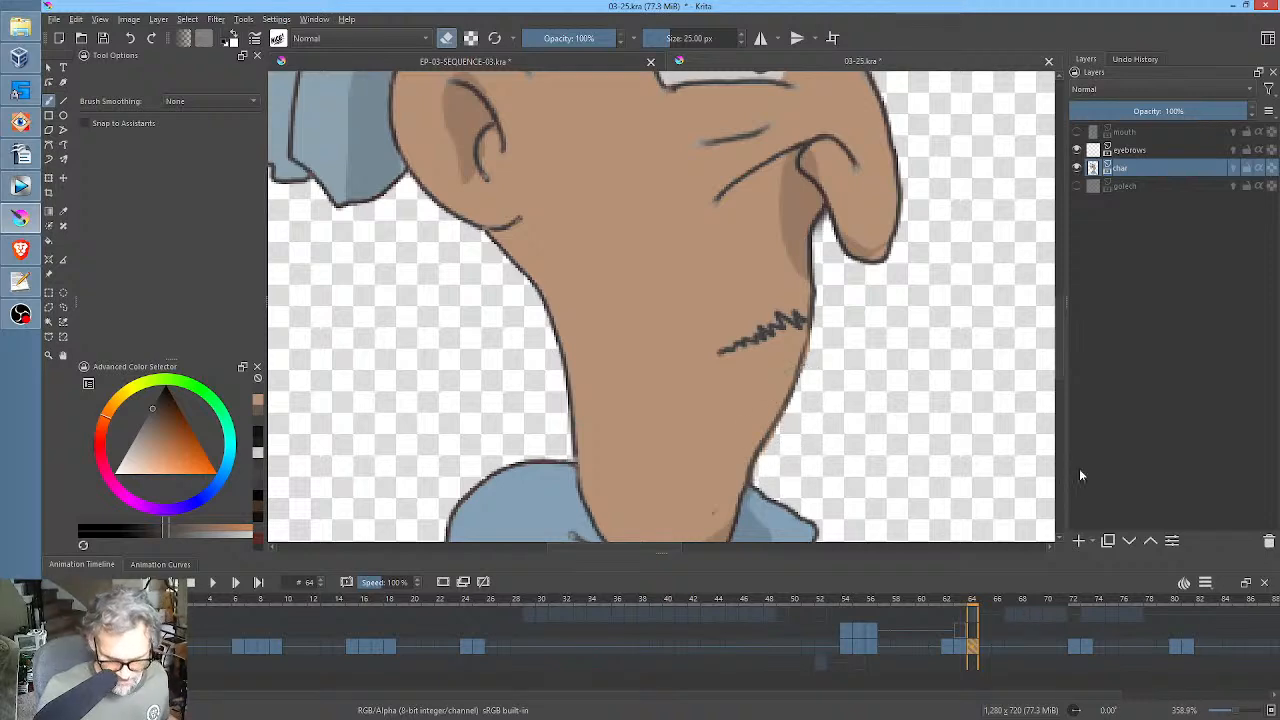
# Show the mouth layer and check how its drawings at frames 64 and 67 fit the cleaned profile face.
pyautogui.click(1077, 133)
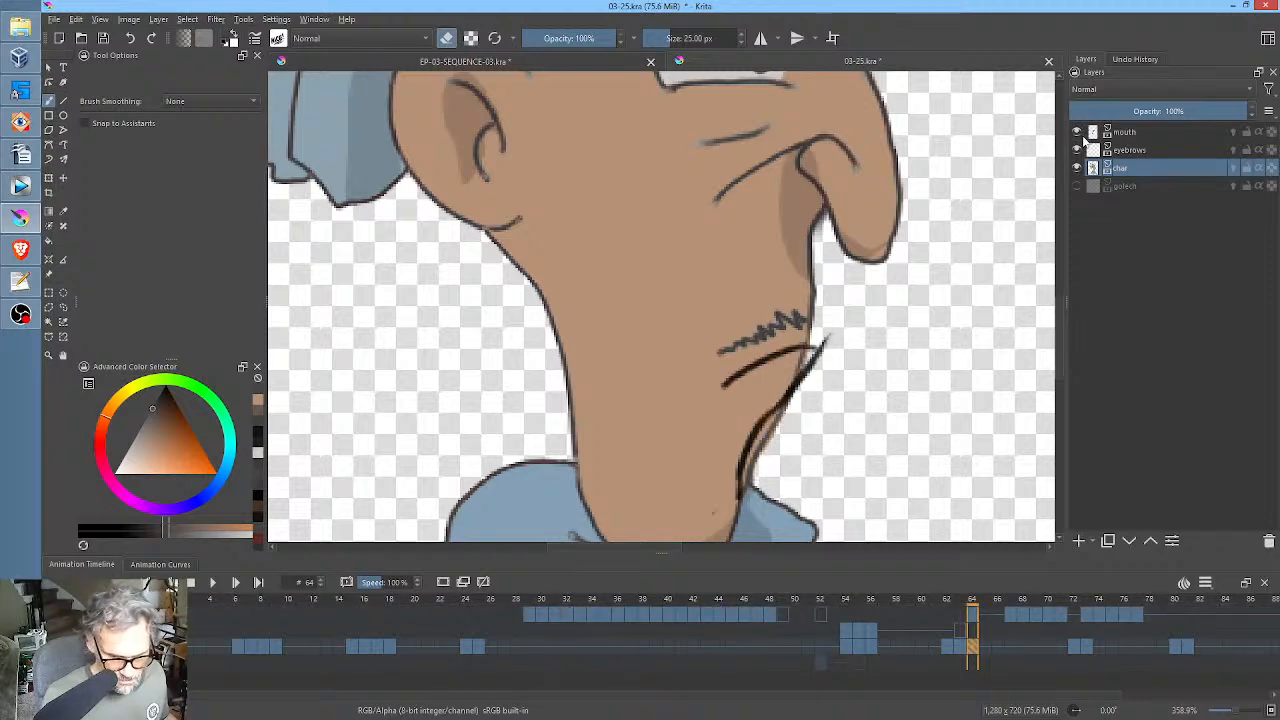
pyautogui.click(963, 619)
pyautogui.click(973, 616)
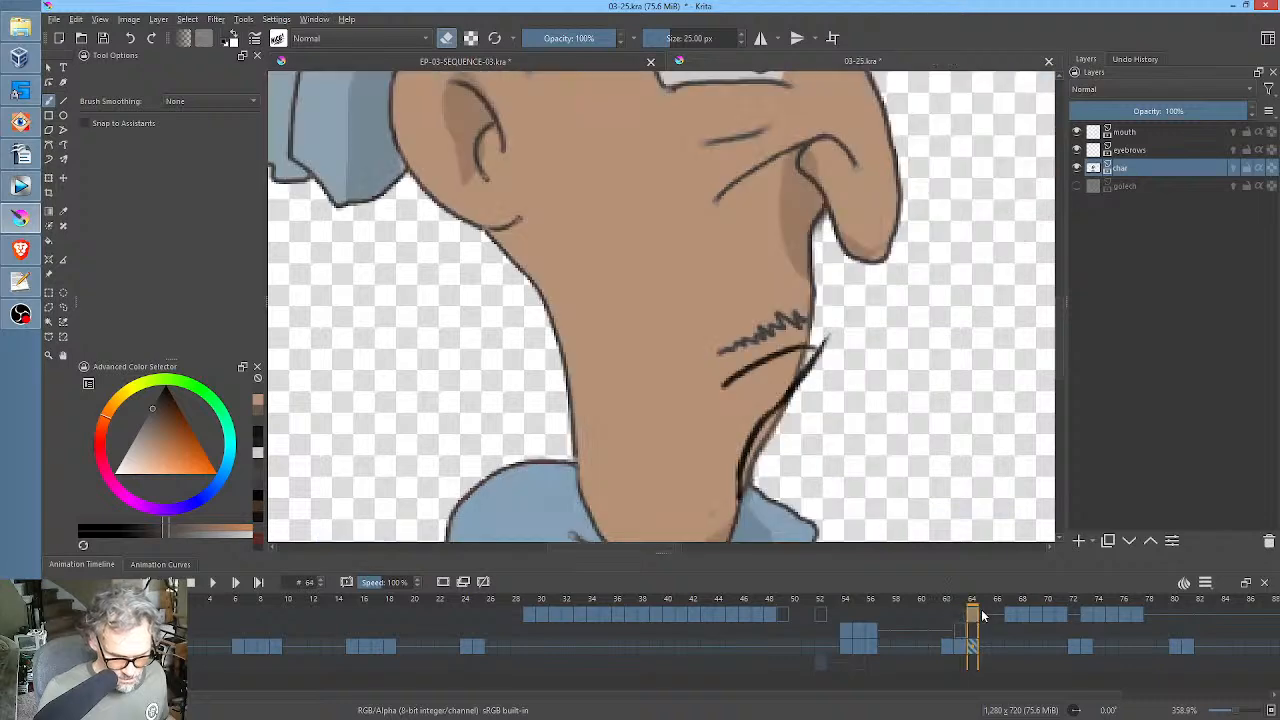
pyautogui.scroll(-4, 883, 312)
pyautogui.middleClick(906, 339)
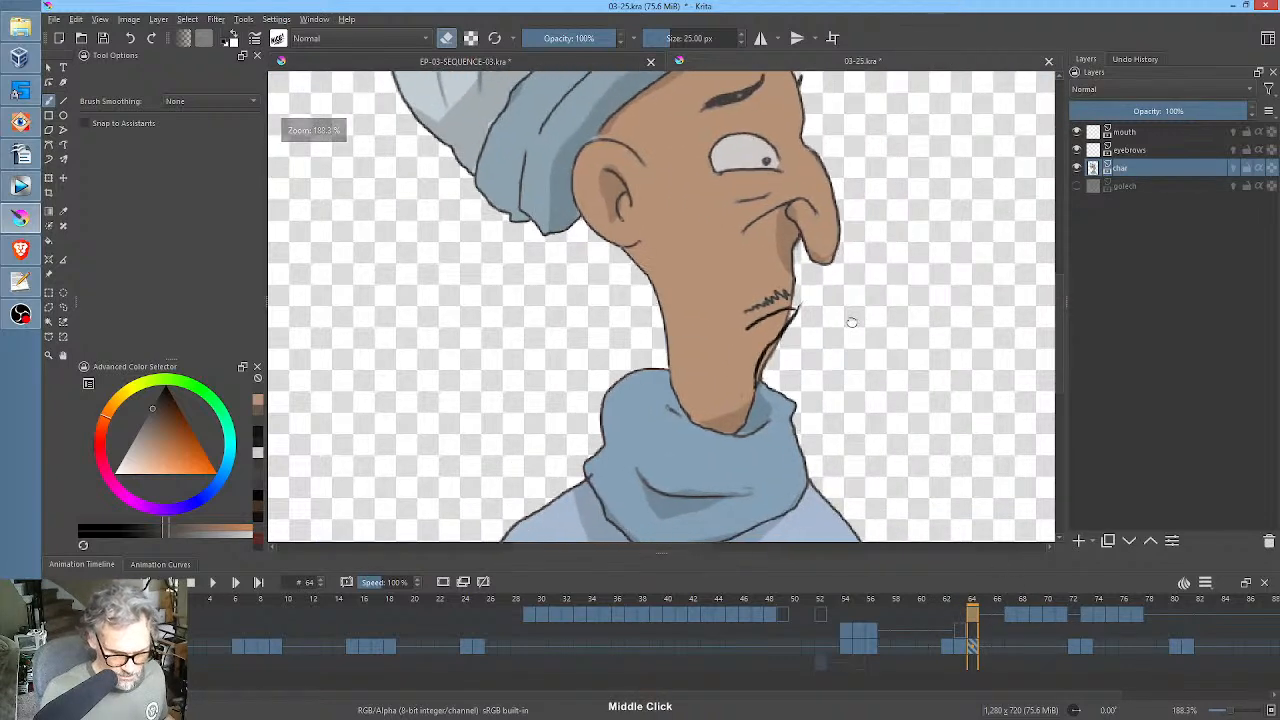
pyautogui.click(1011, 615)
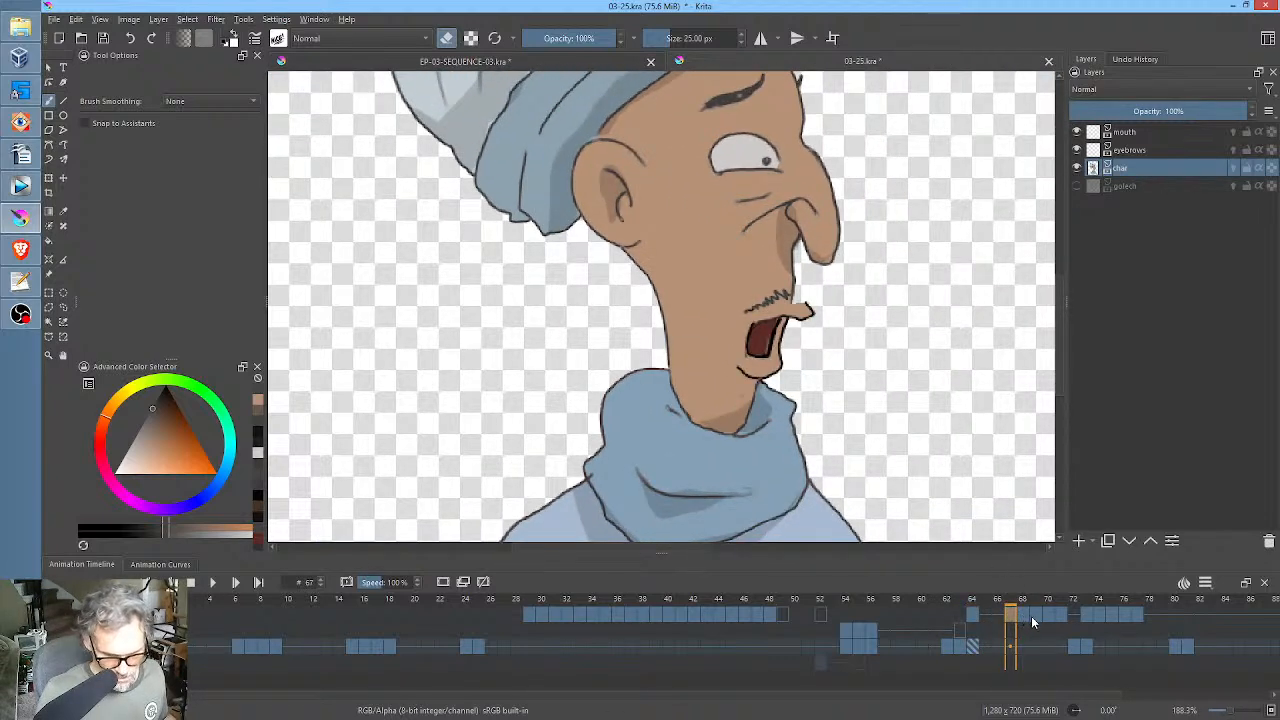
pyautogui.click(976, 646)
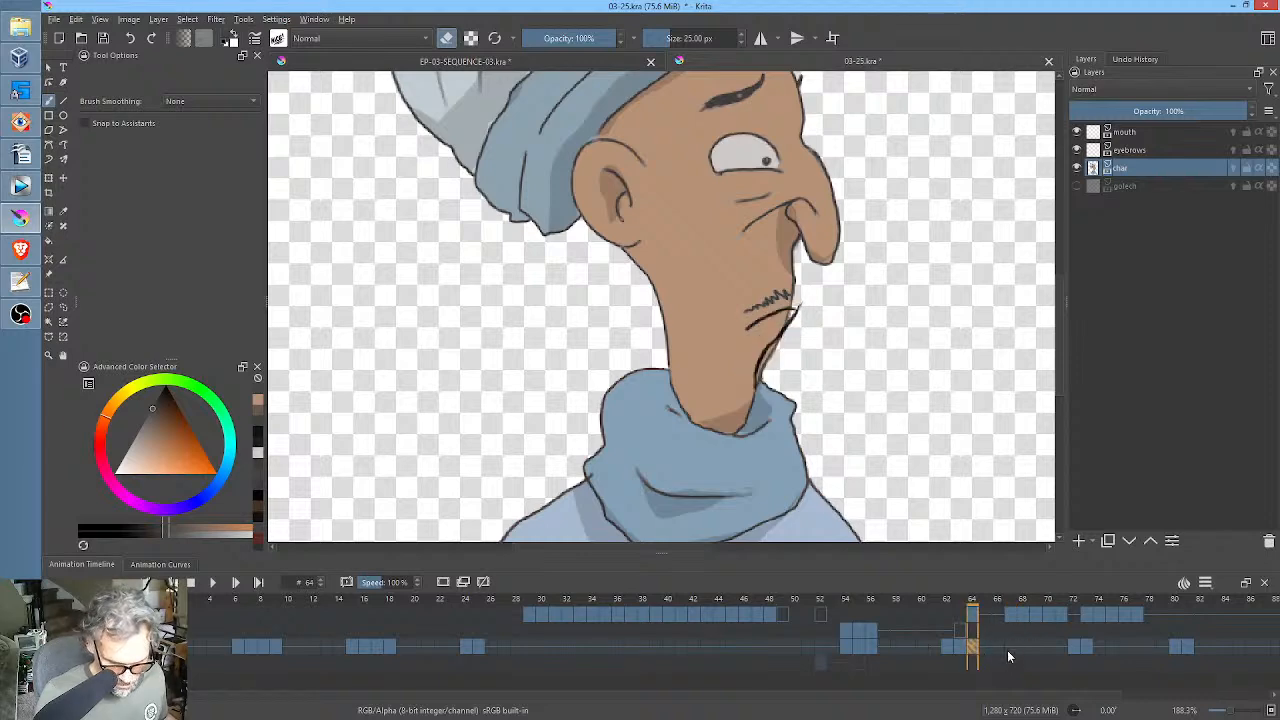
# Fill the gap between the moustache and upper lip with sampled skin colour on the char layer at frame 67.
pyautogui.click(1012, 617)
pyautogui.click(1012, 647)
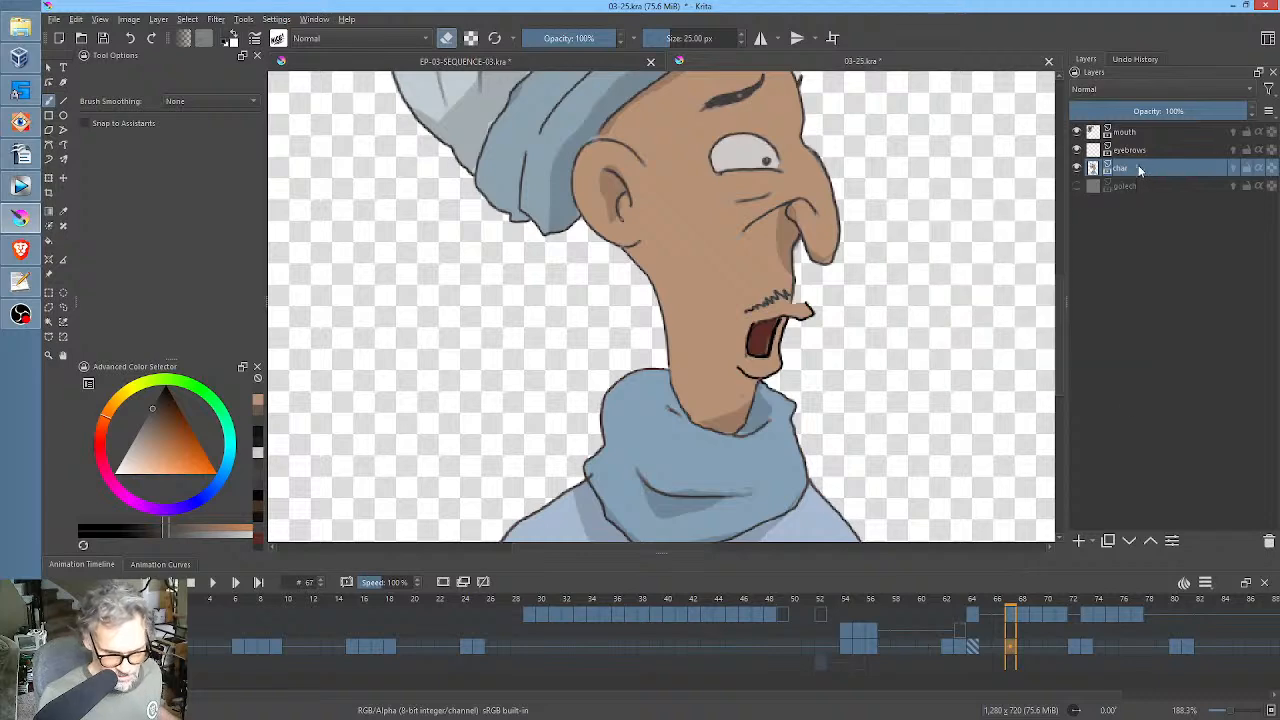
pyautogui.keyDown('ctrl'); pyautogui.click(778, 284); pyautogui.keyUp('ctrl')
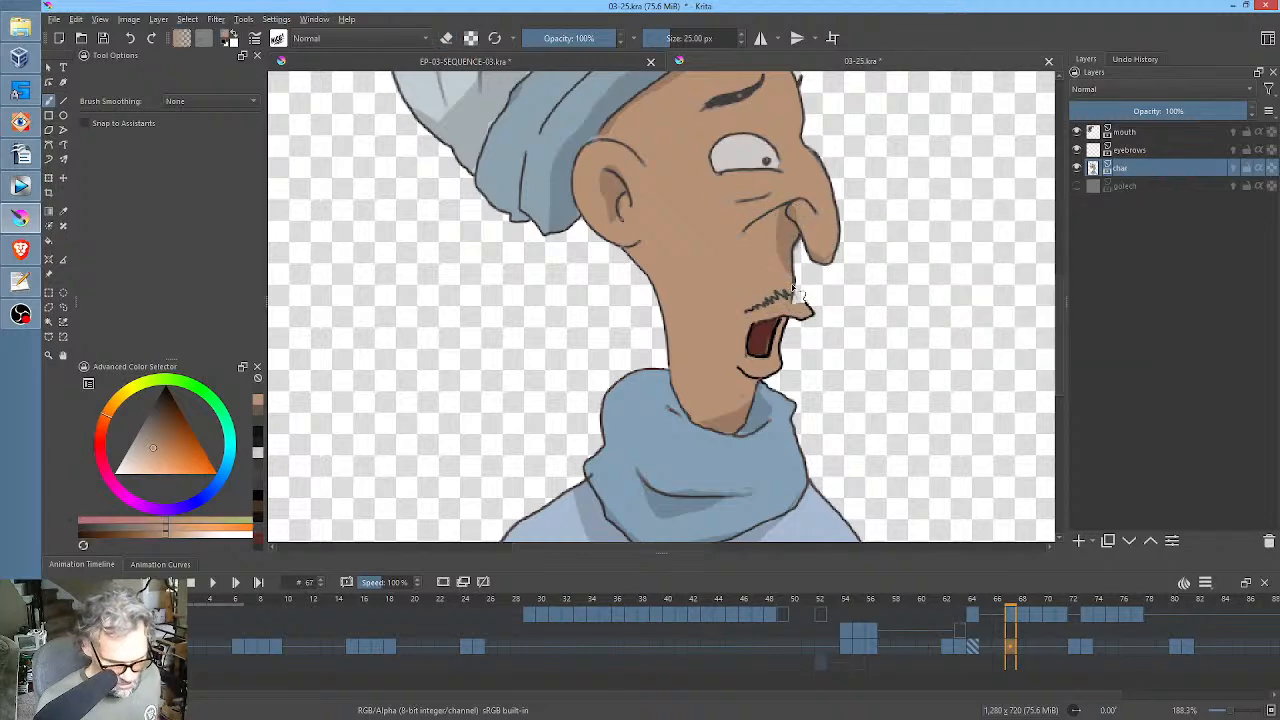
pyautogui.moveTo(806, 312); pyautogui.dragTo(798, 297)
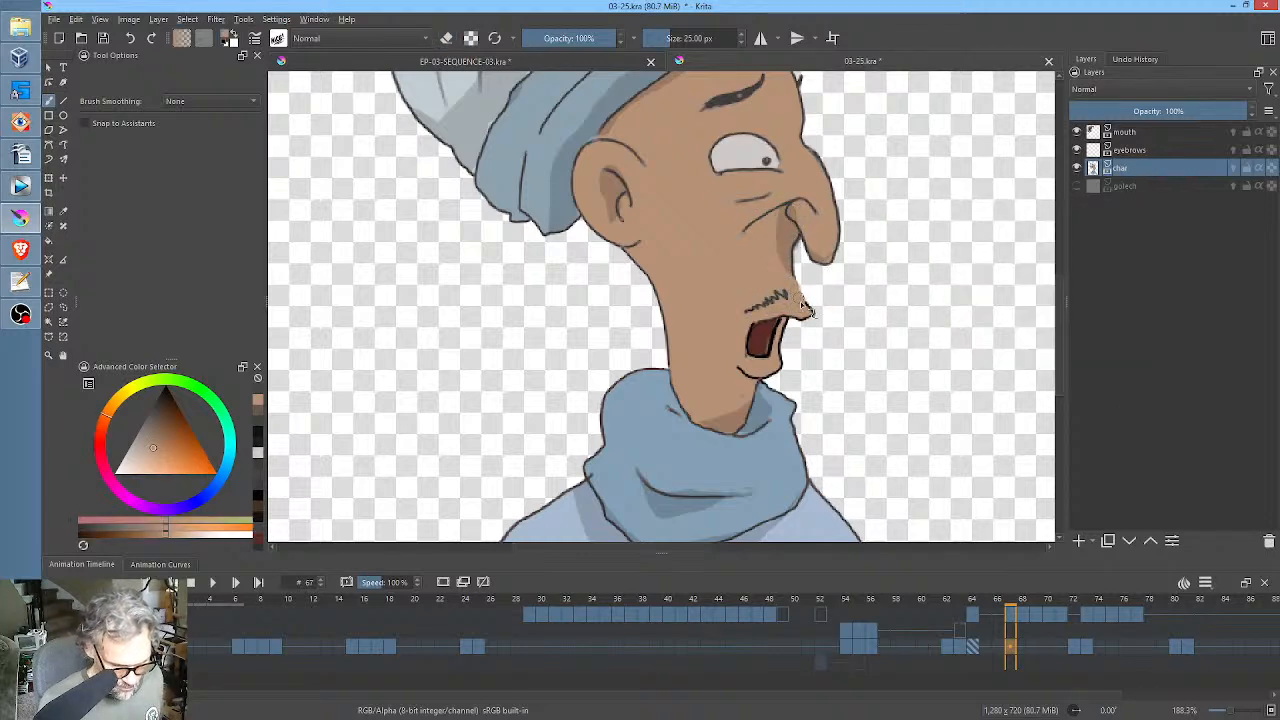
# Ink a dark outline from beneath the nose down to the tip of the upper lip on the char layer at frame 67.
pyautogui.keyDown('ctrl'); pyautogui.click(830, 265); pyautogui.keyUp('ctrl')
pyautogui.scroll(3, 830, 265)
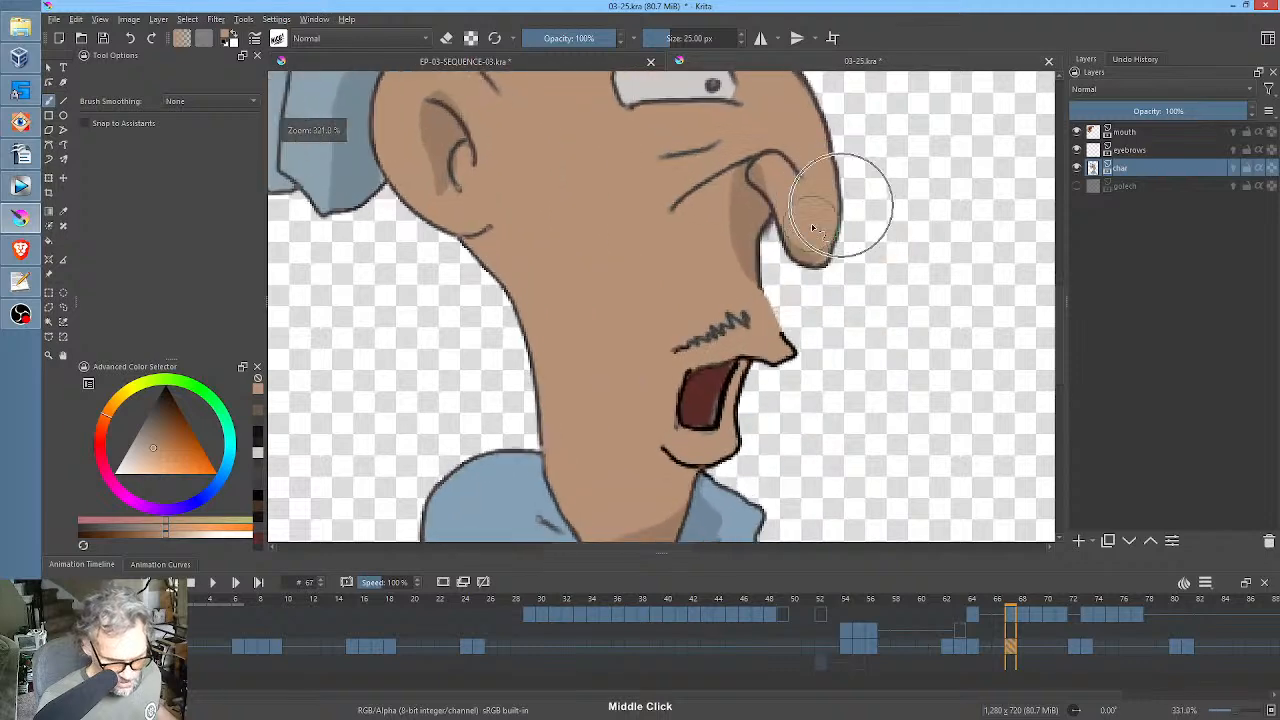
pyautogui.click(166, 401)
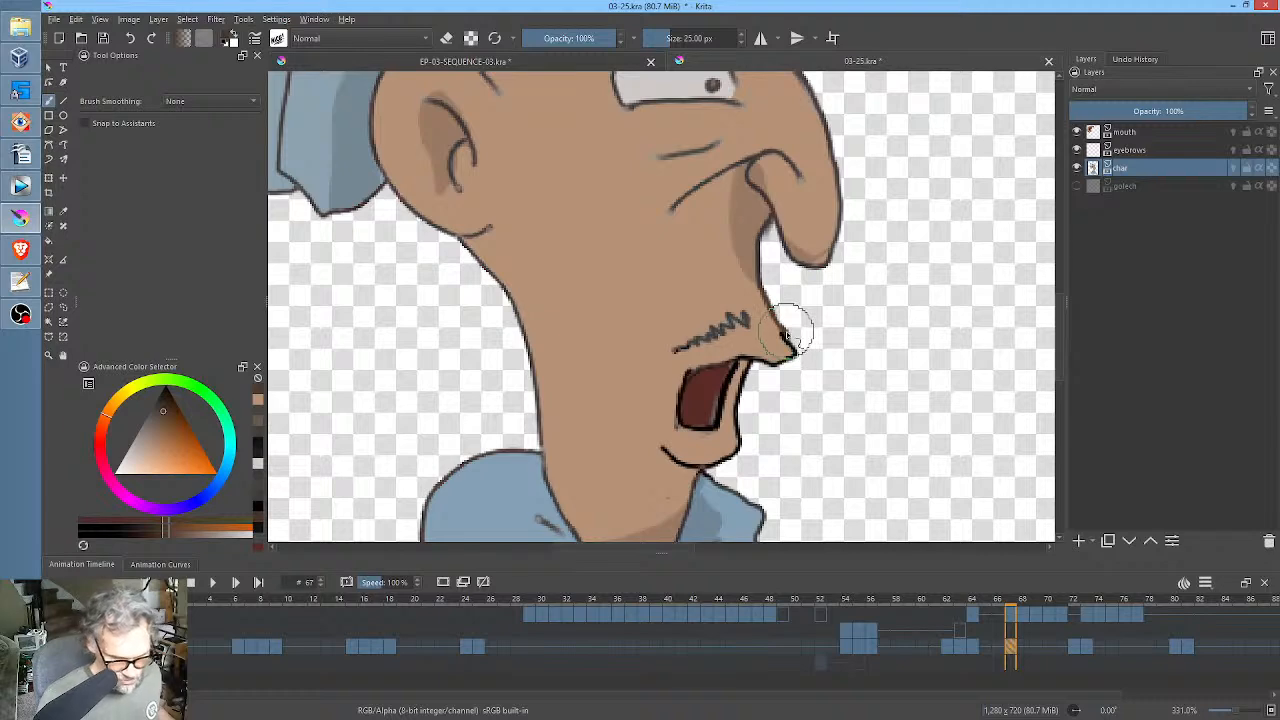
# Check the new lip edge against the mouth at frame 68, and move the char keyframe from frame 67 to frame 64.
pyautogui.click(1025, 622)
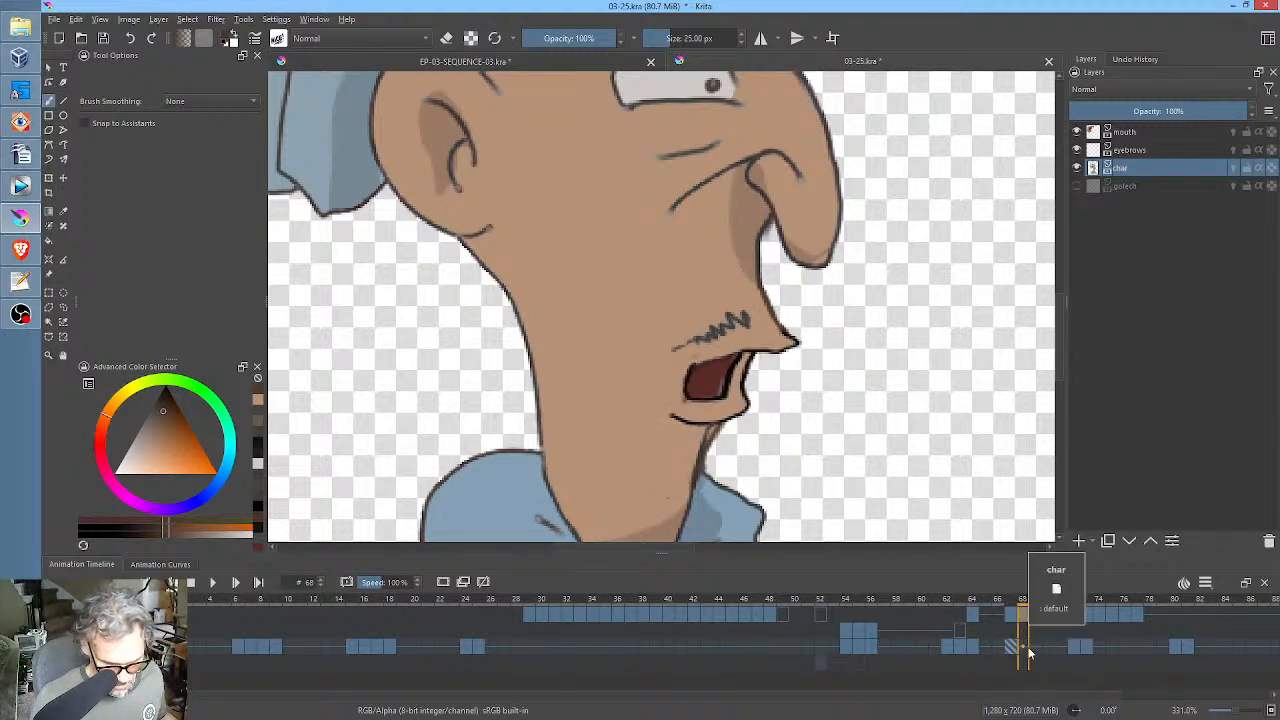
pyautogui.click(1010, 648)
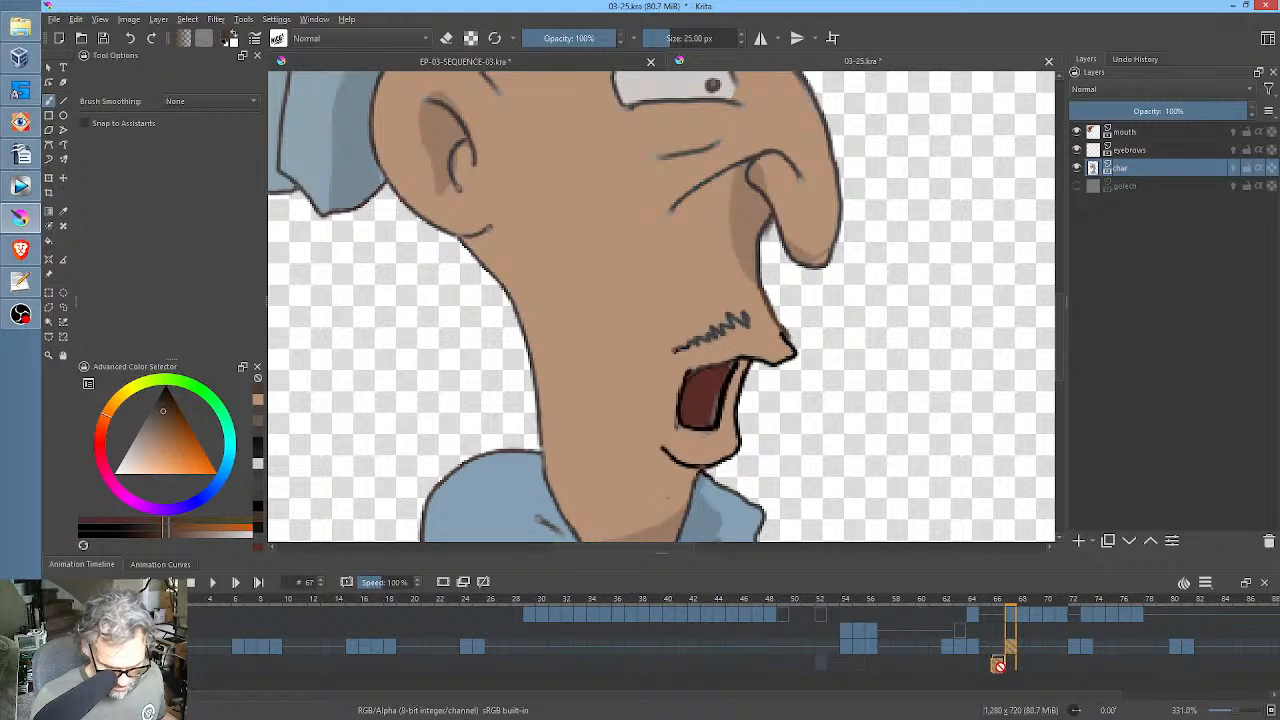
pyautogui.click(973, 648)
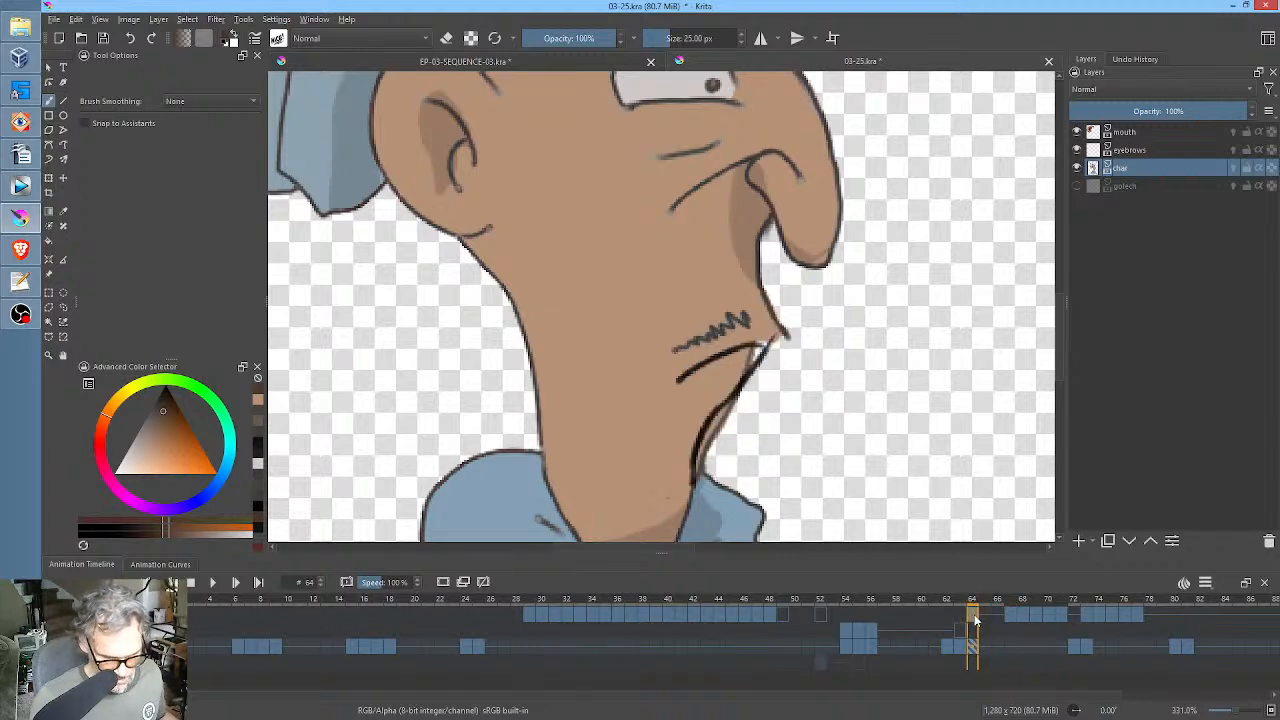
# Erase the closed mouth and chin lines from the mouth layer at frame 64.
pyautogui.click(1144, 132)
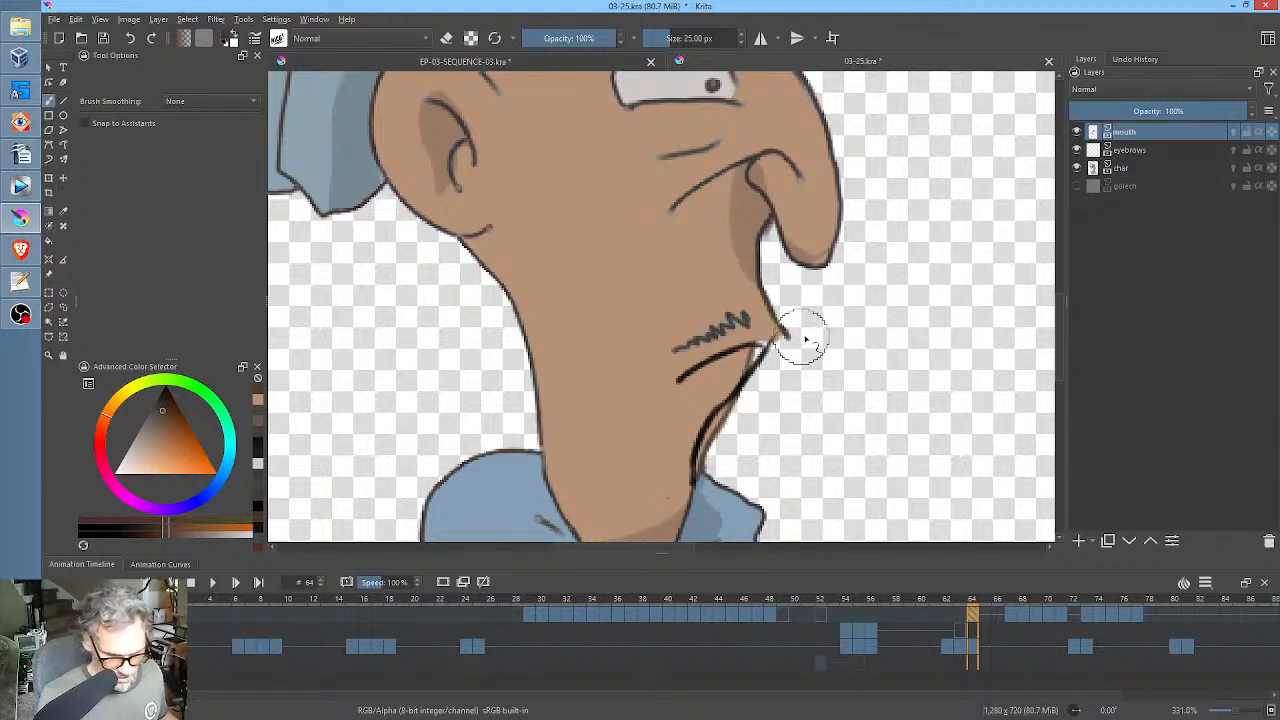
pyautogui.moveTo(806, 336); pyautogui.dragTo(716, 380)
pyautogui.press('e')
pyautogui.moveTo(831, 323)
pyautogui.mouseDown()
pyautogui.moveTo(714, 376)
pyautogui.moveTo(790, 337)
pyautogui.moveTo(729, 376)
pyautogui.moveTo(689, 424)
pyautogui.moveTo(739, 396)
pyautogui.moveTo(728, 423)
pyautogui.moveTo(760, 406)
pyautogui.mouseUp()
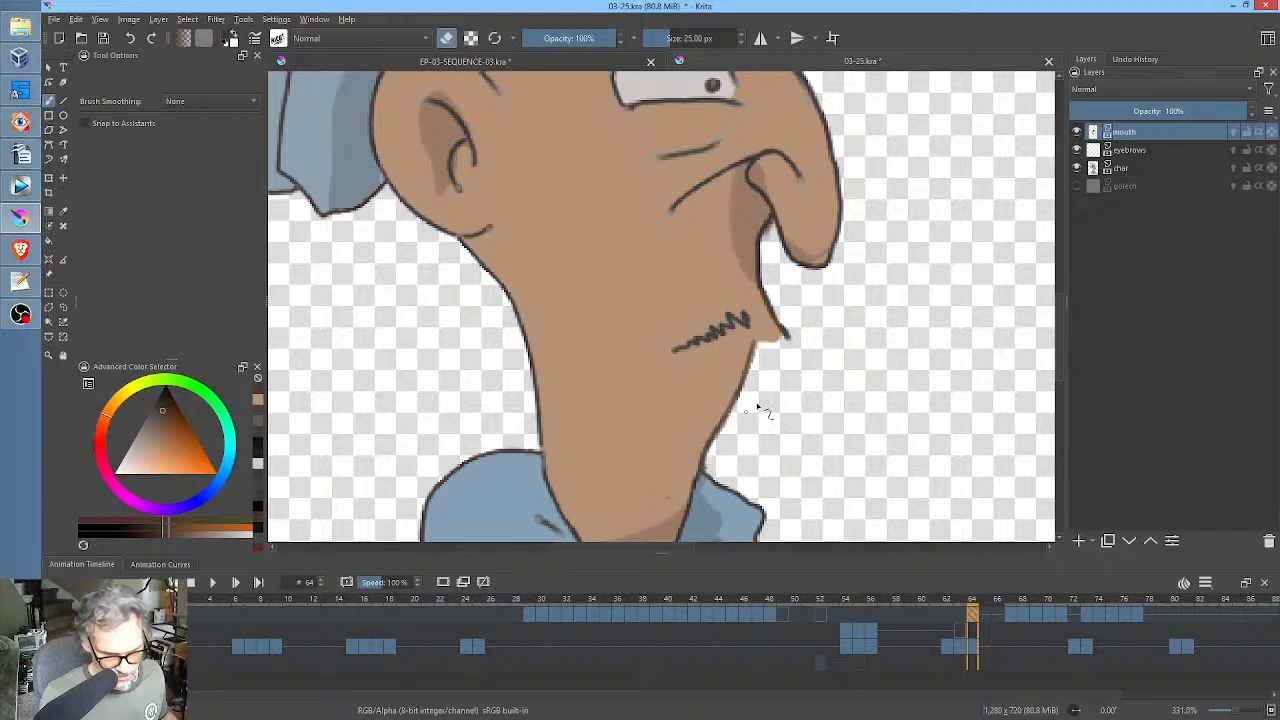
# Compare the mouth layer's keyframe at frame 64 with the open mouth drawing at frame 67.
pyautogui.moveTo(845, 610); pyautogui.dragTo(972, 617)
pyautogui.click(975, 612)
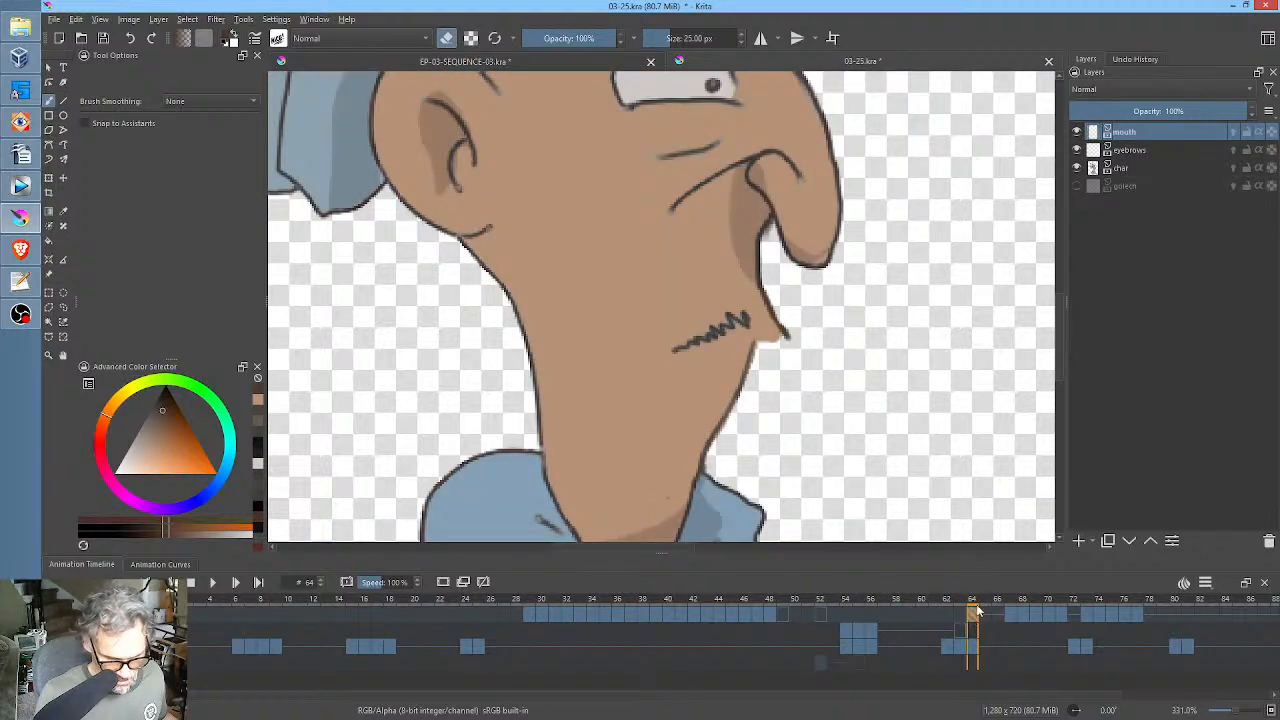
pyautogui.click(964, 619)
pyautogui.click(972, 615)
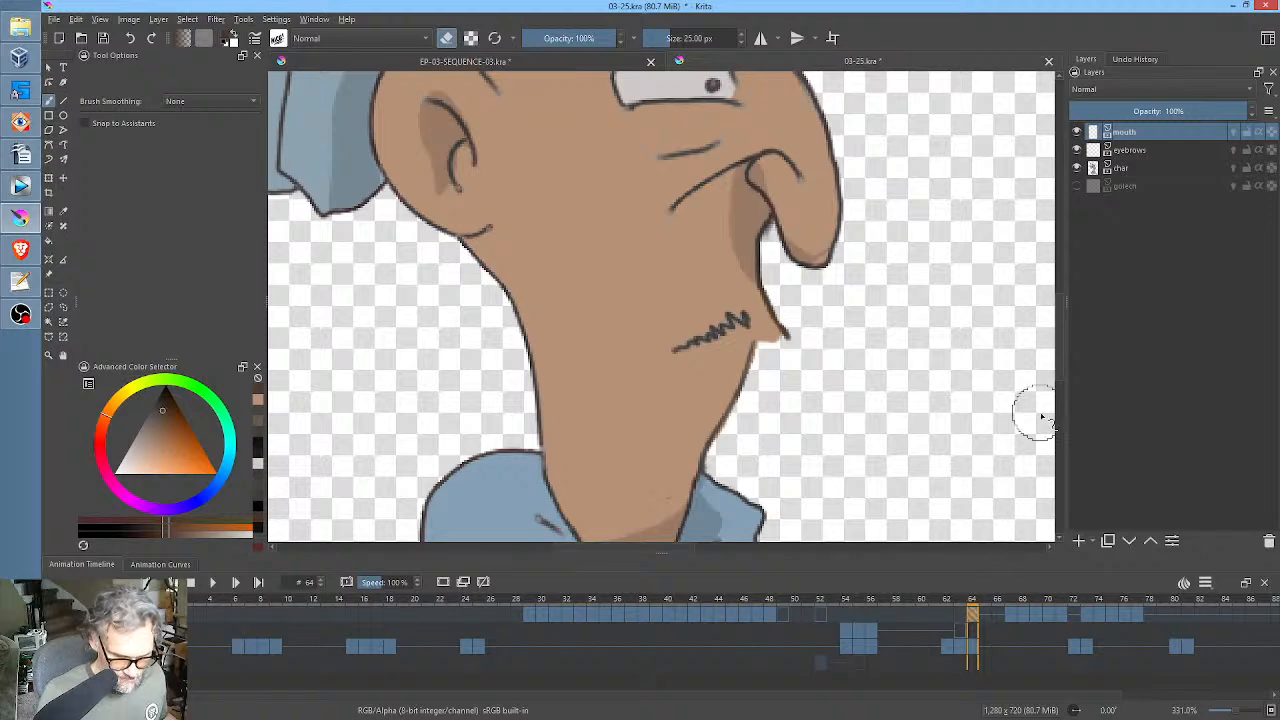
pyautogui.moveTo(1010, 615)
pyautogui.mouseDown()
pyautogui.moveTo(1058, 608)
pyautogui.moveTo(972, 612)
pyautogui.moveTo(1012, 612)
pyautogui.mouseUp()
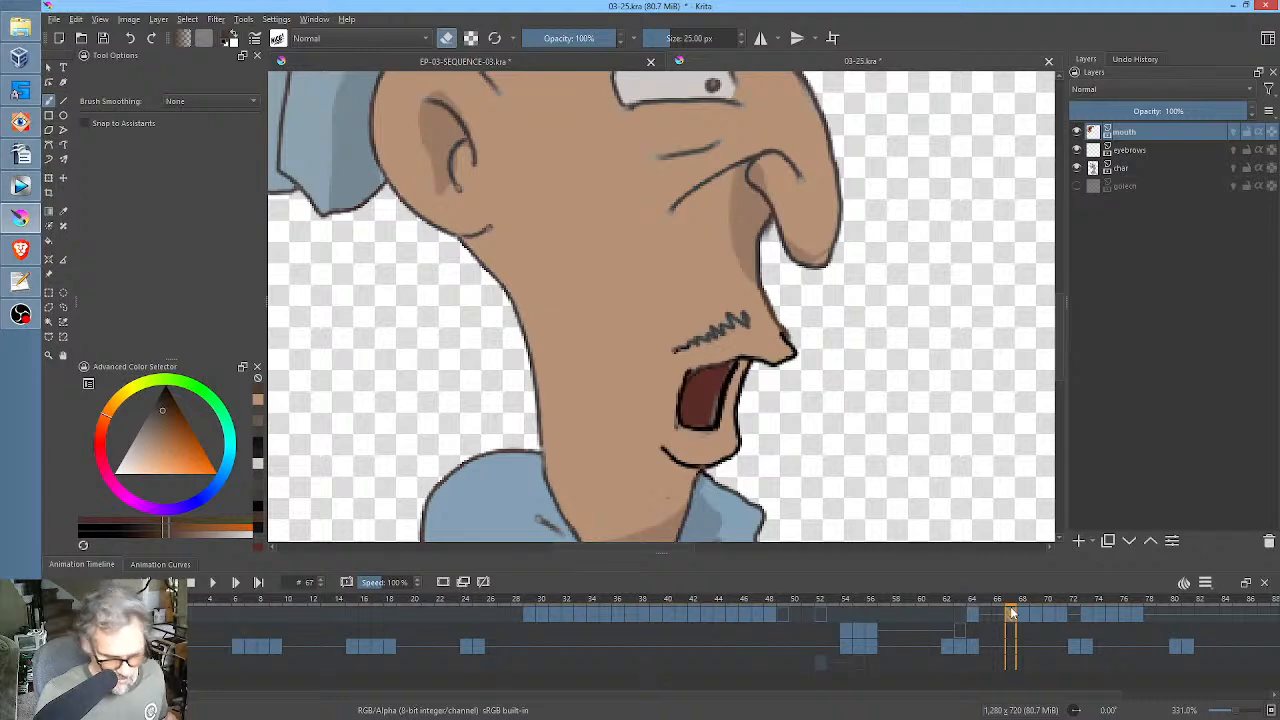
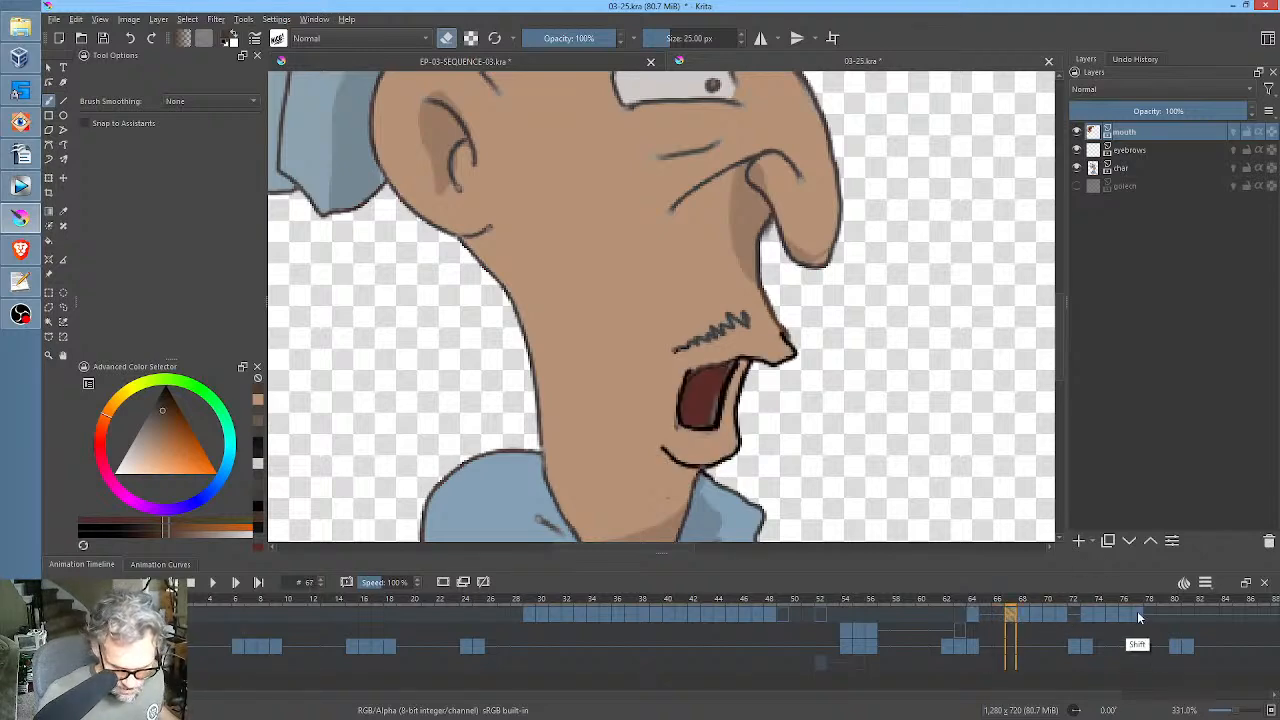
# Delete the mouth layer's keyframes from frame 67 through frame 77 and return to its keyframe at frame 64.
pyautogui.keyDown('shift'); pyautogui.click(1140, 616); pyautogui.keyUp('shift')
pyautogui.press('Delete')
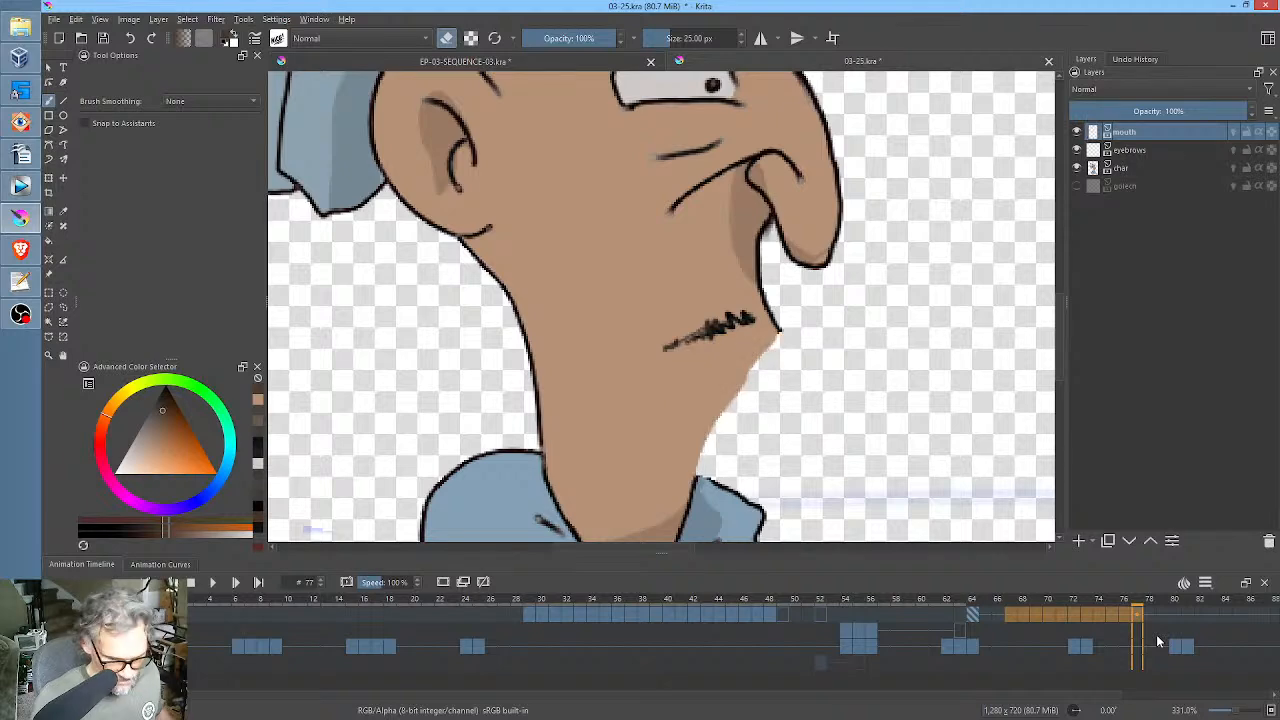
pyautogui.click(972, 616)
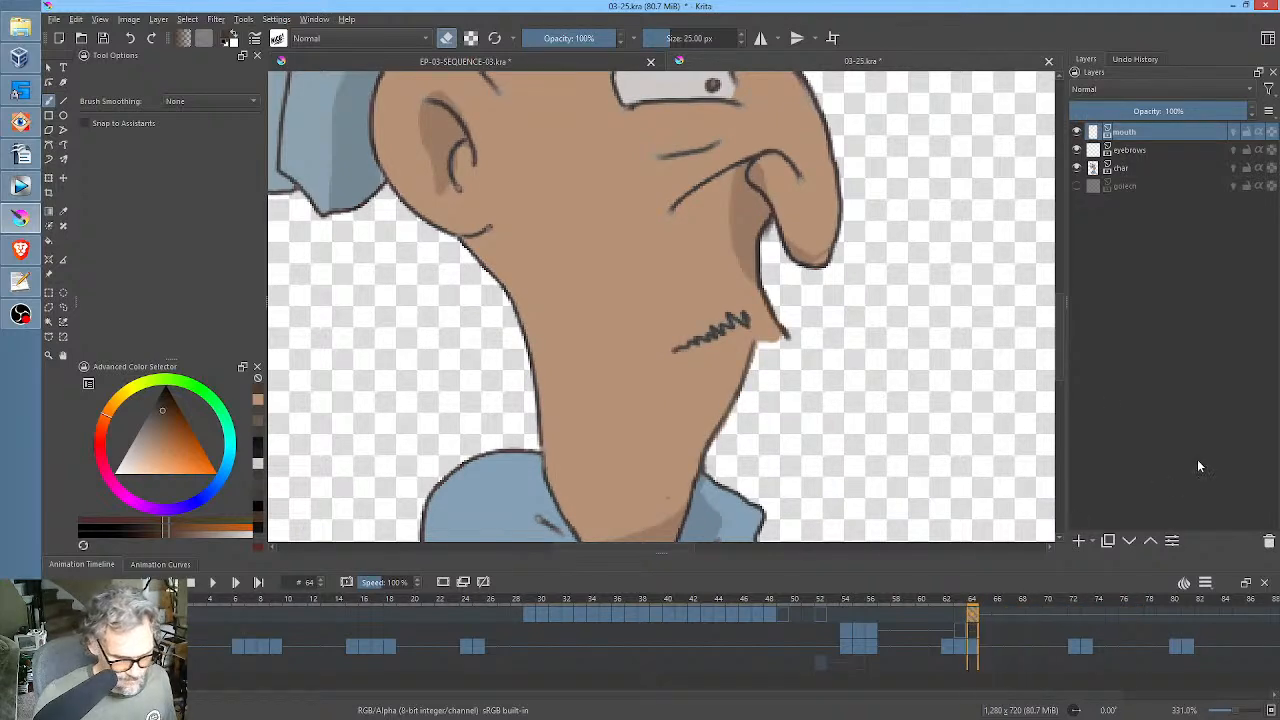
# Switch to EP-03-SEQUENCE-03.kra, copy the selected open-mouthed profile character, and return to 03-25.kra.
pyautogui.click(397, 57)
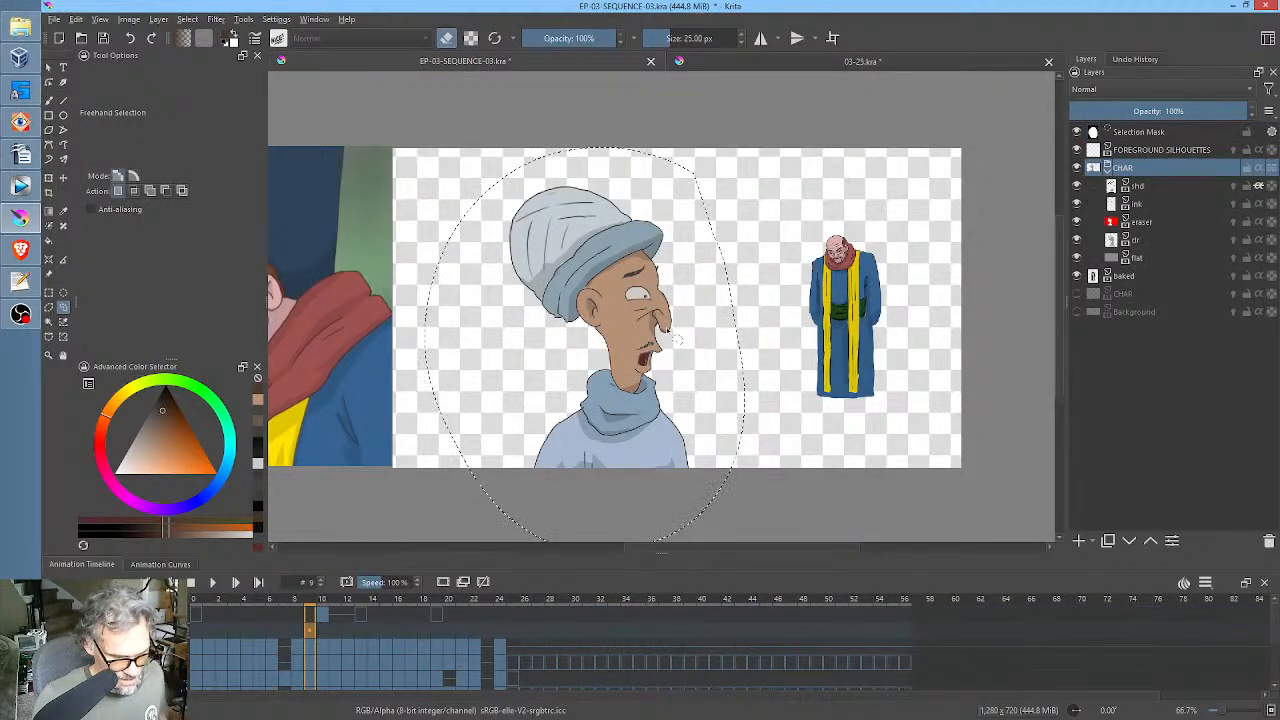
pyautogui.scroll(2, 678, 340)
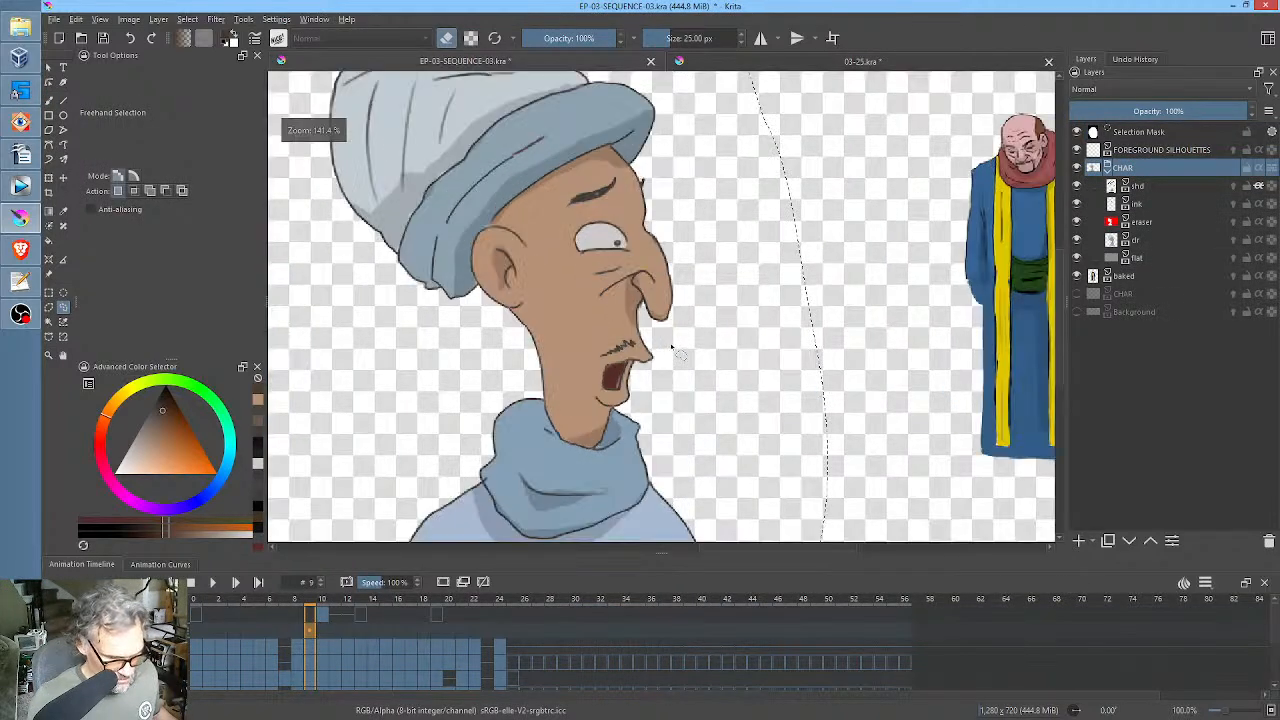
pyautogui.scroll(1, 673, 347)
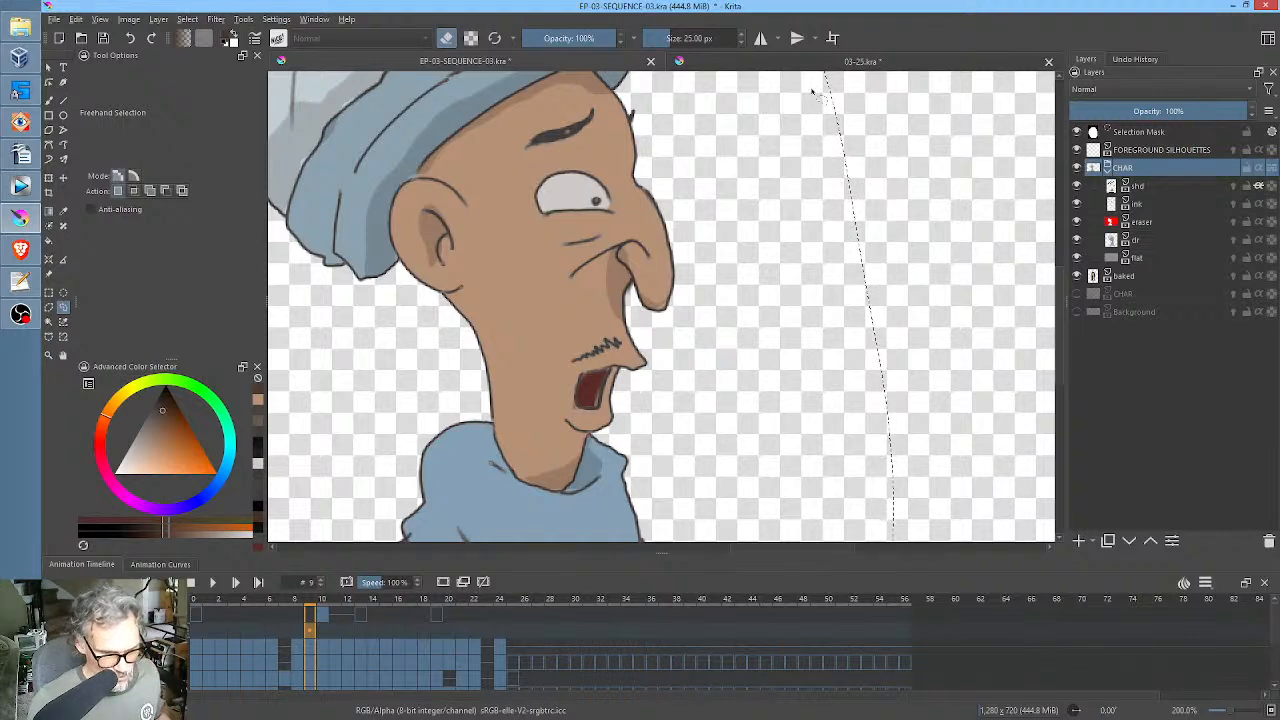
pyautogui.click(822, 60)
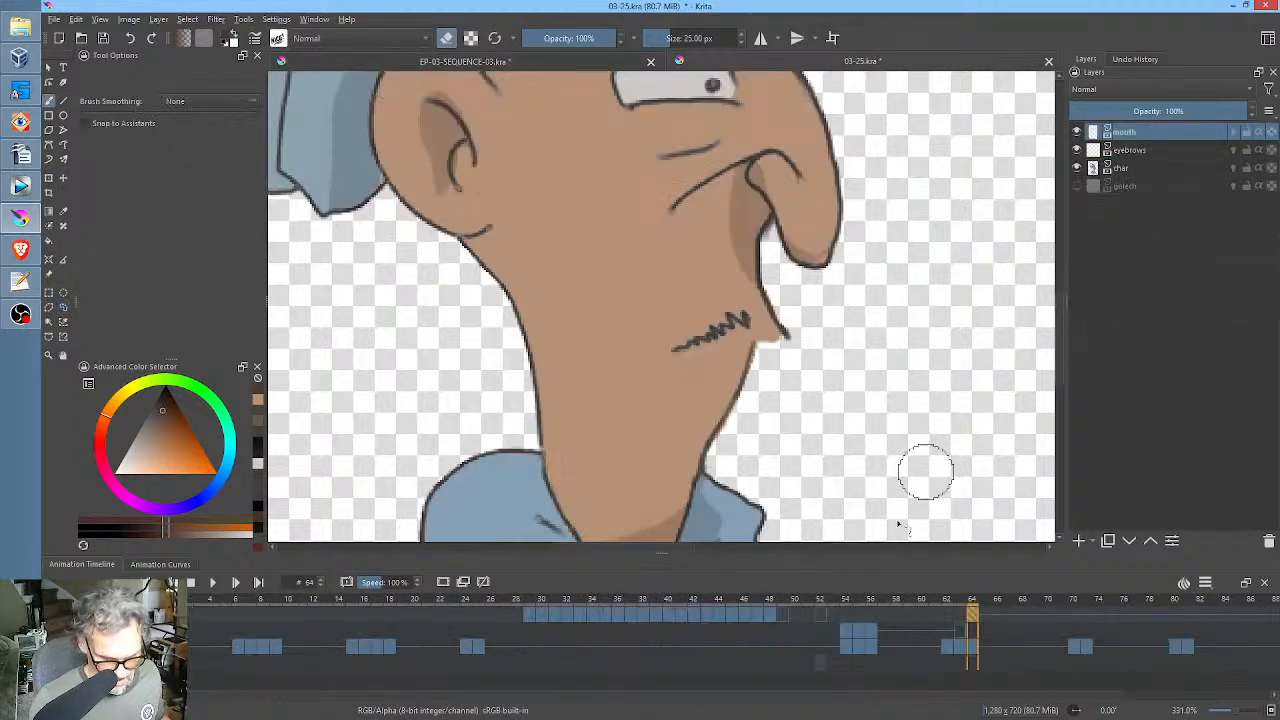
# Hide the mouth layer and paste the copied open-mouthed profile character into the char layer at frame 64.
pyautogui.click(951, 655)
pyautogui.click(963, 651)
pyautogui.click(979, 652)
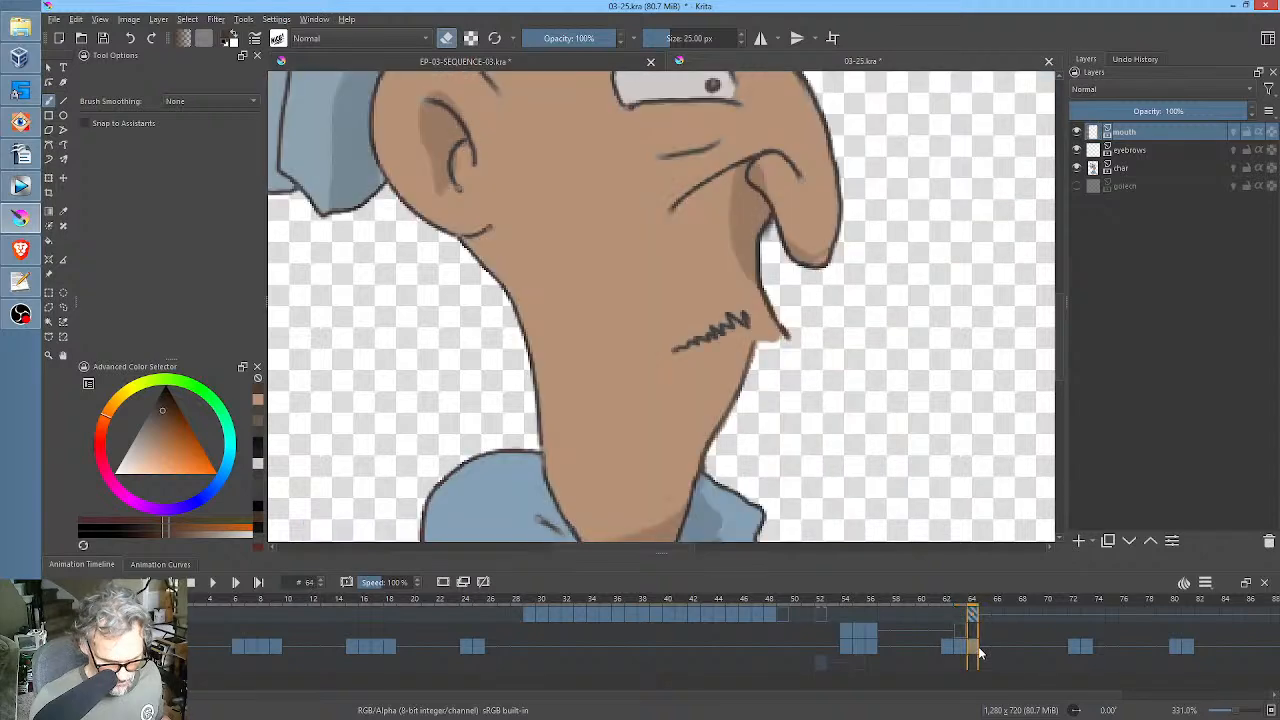
pyautogui.click(1121, 168)
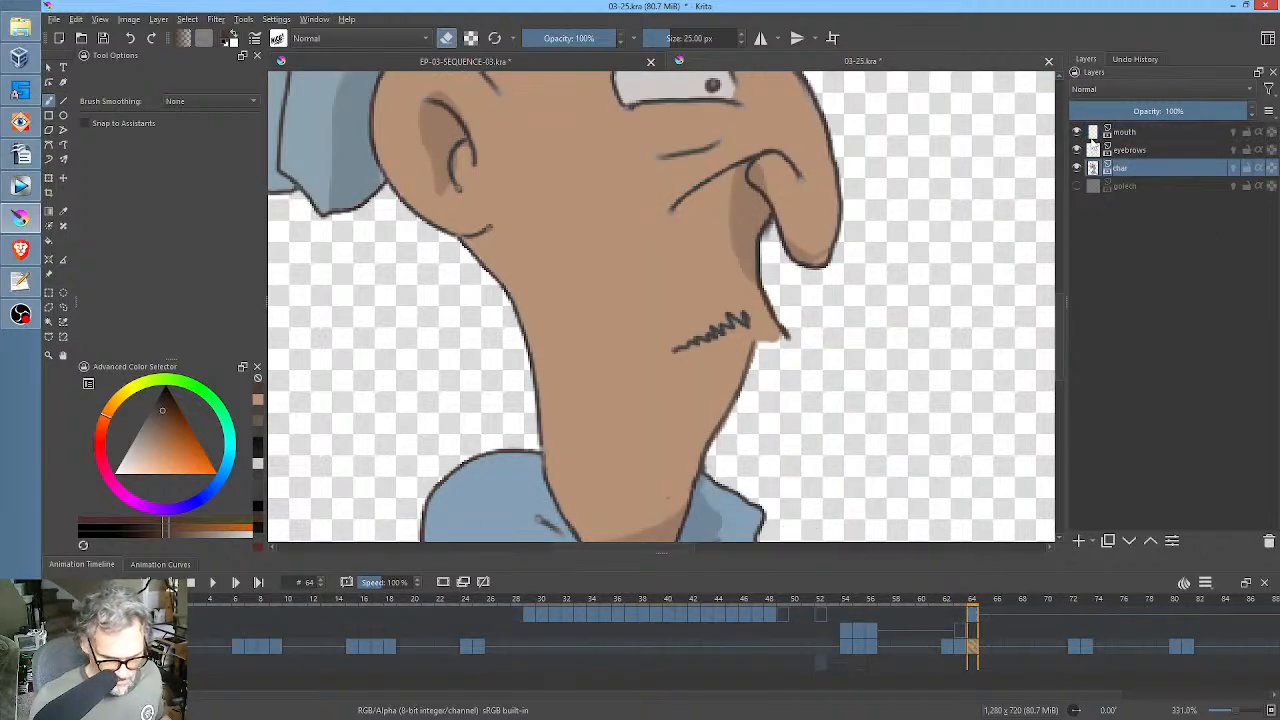
pyautogui.click(1077, 132)
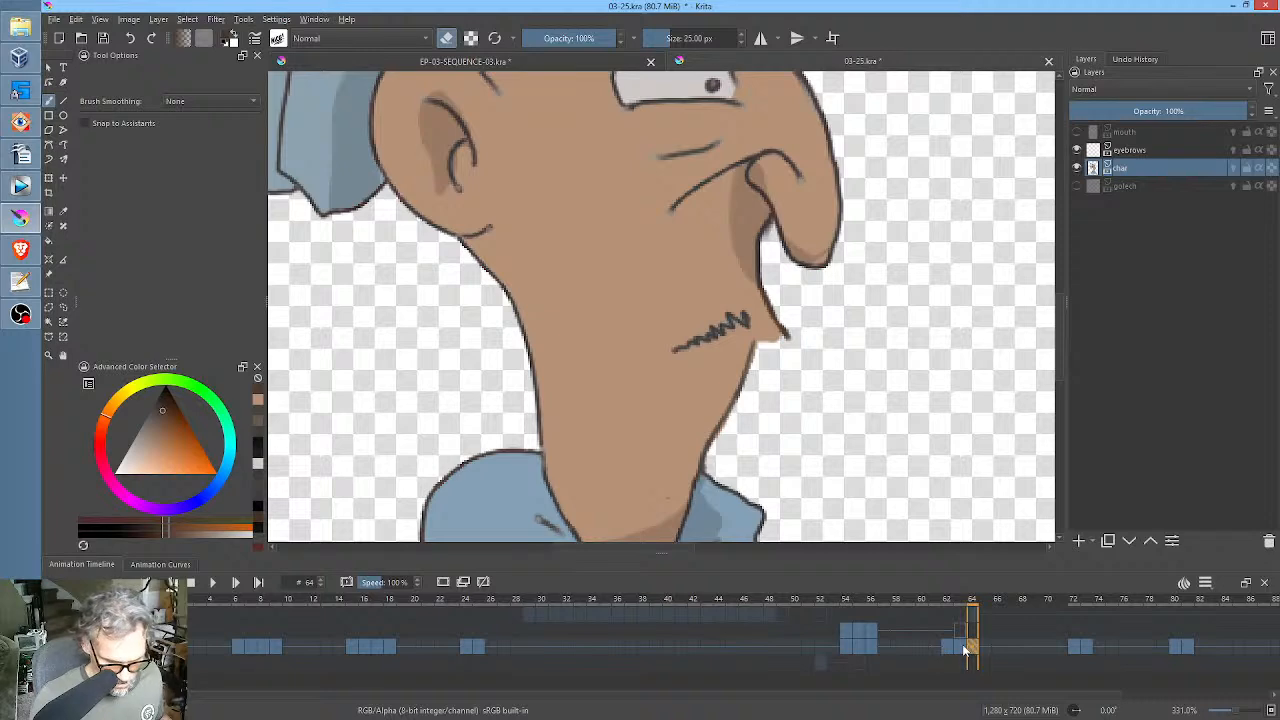
pyautogui.click(960, 650)
pyautogui.click(972, 650)
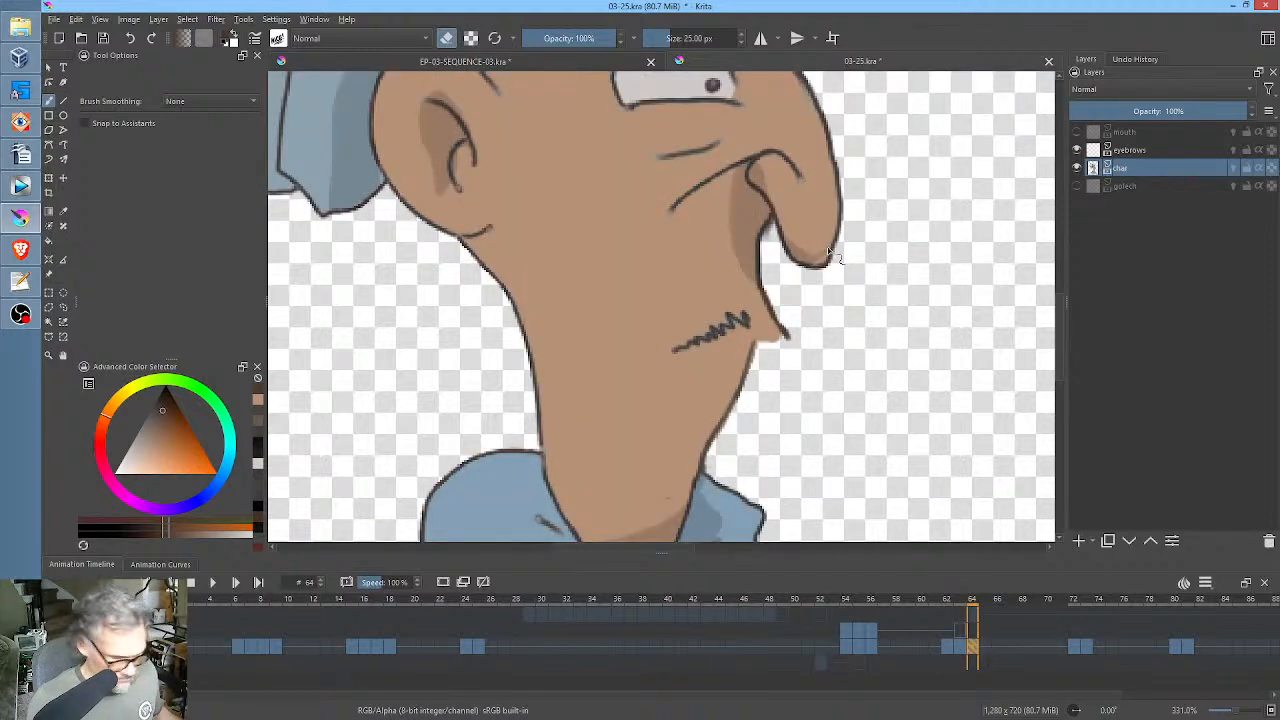
pyautogui.hotkey('ctrl', 't')
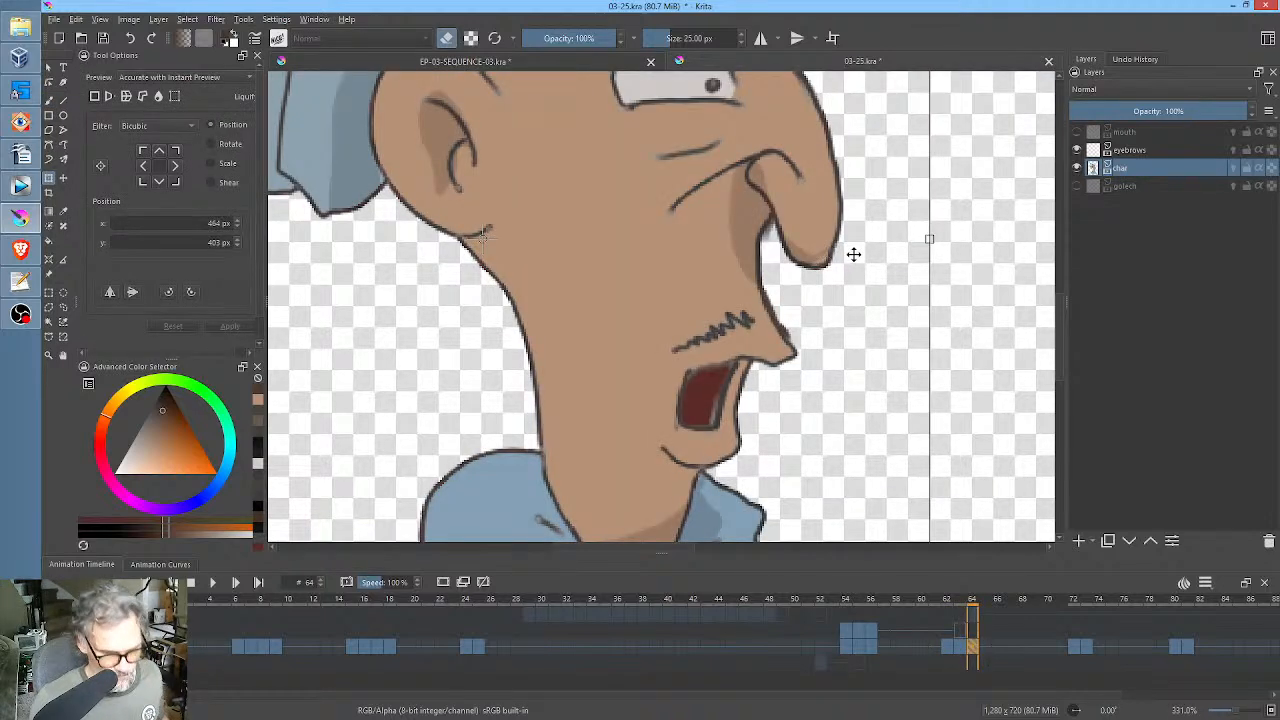
pyautogui.scroll(-4, 853, 254)
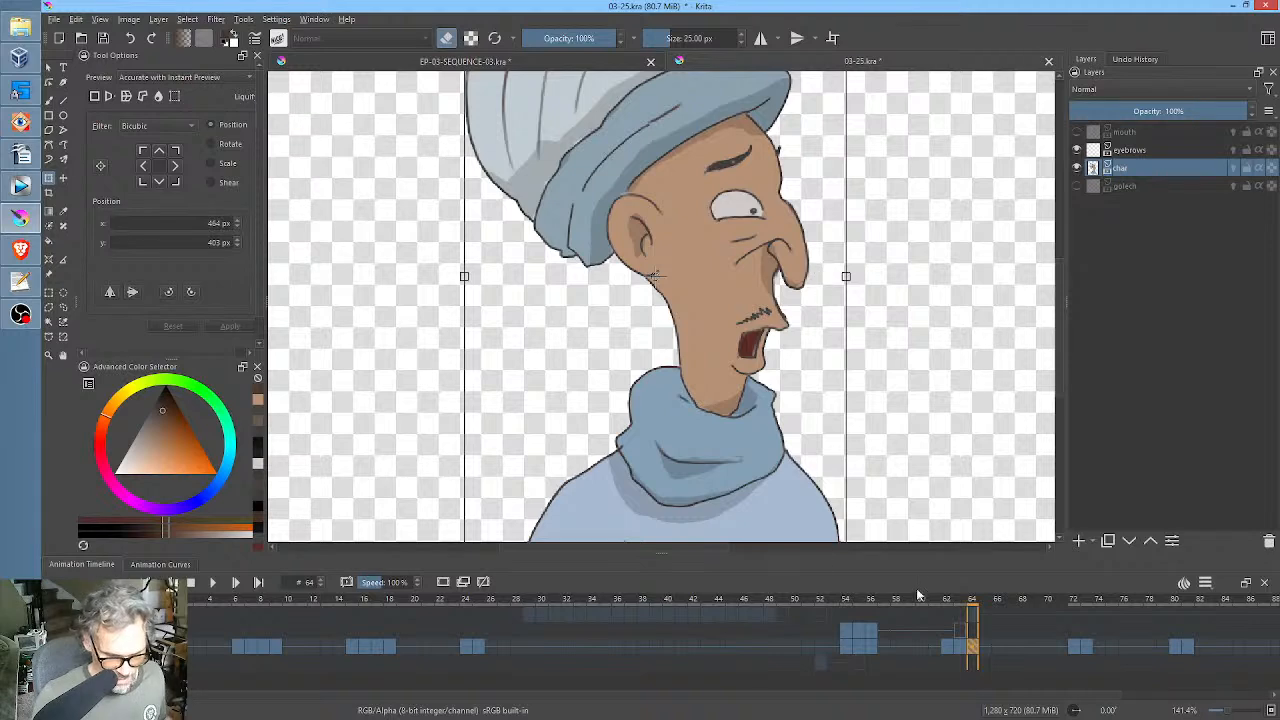
pyautogui.scroll(3, 826, 323)
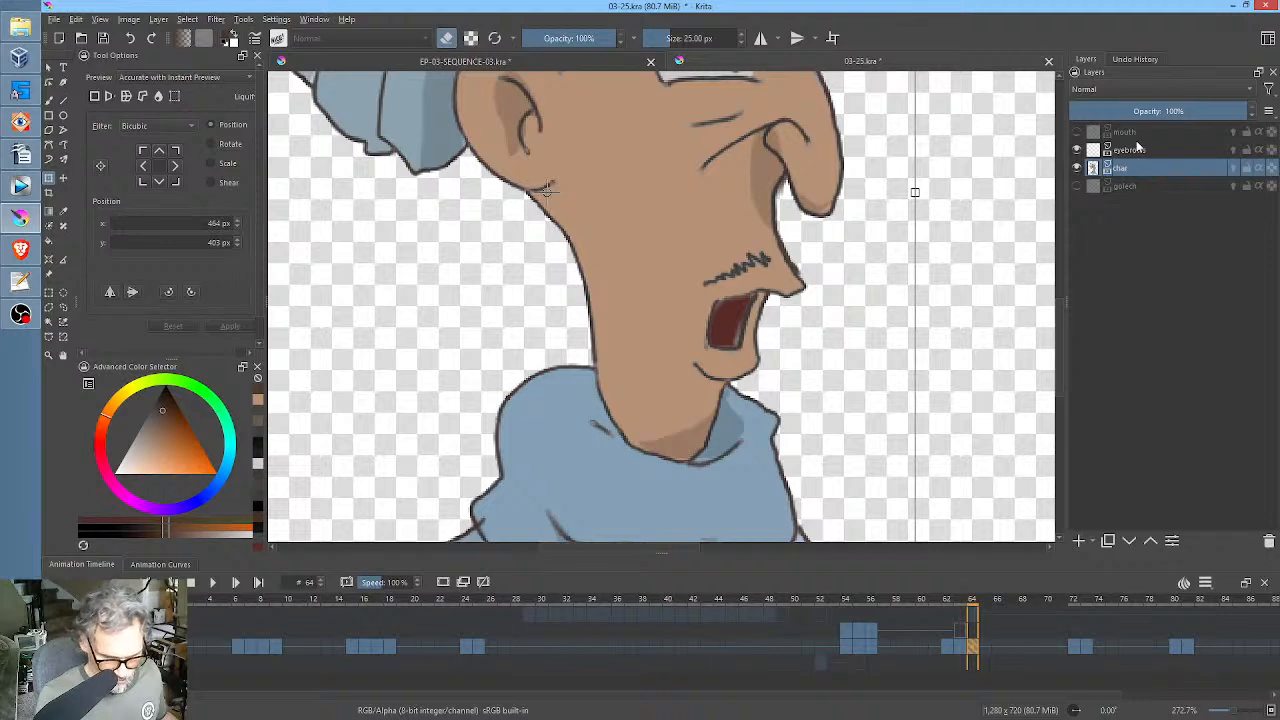
# Show and select the mouth layer, and check frame 64 with the pasted profile face.
pyautogui.click(1078, 132)
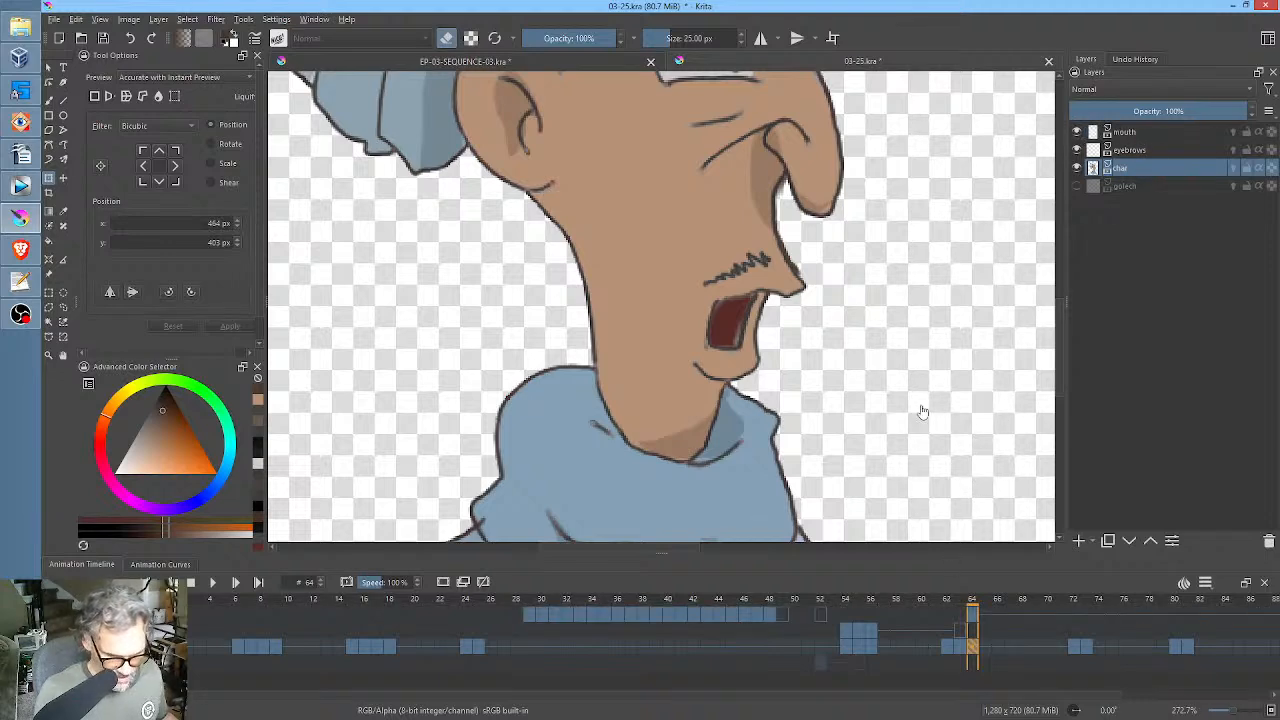
pyautogui.click(1097, 132)
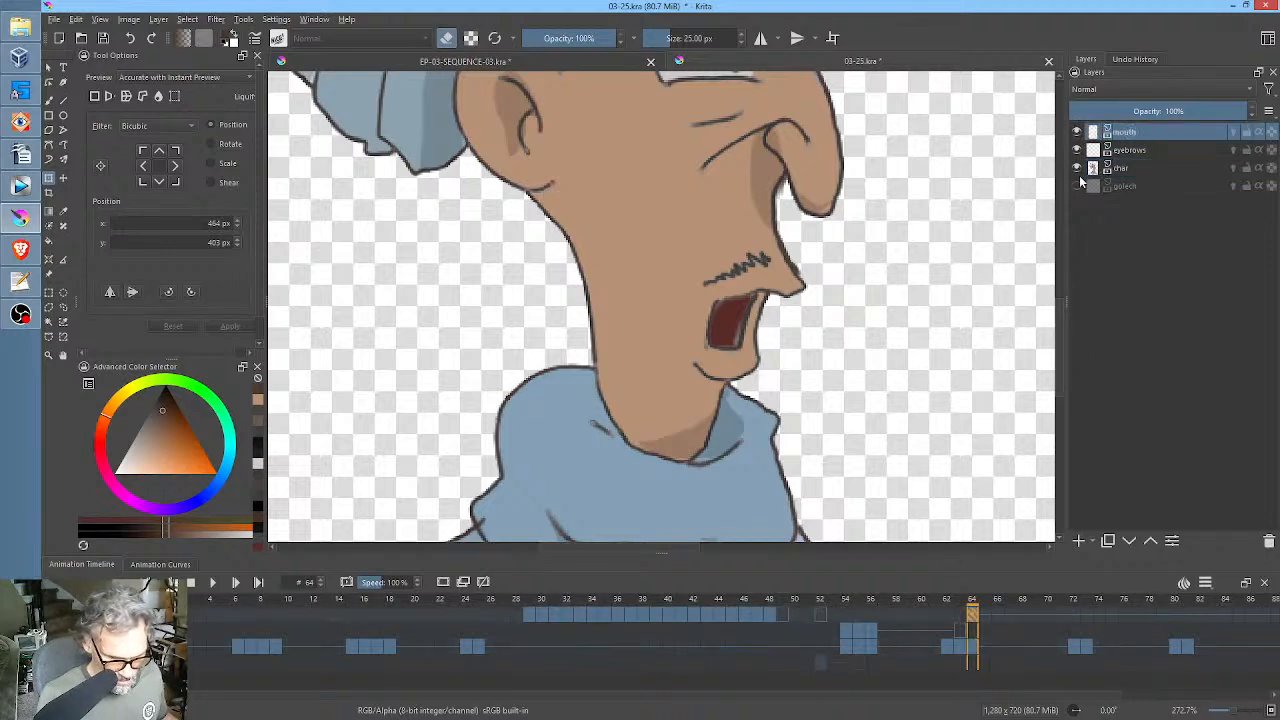
pyautogui.press('i')
pyautogui.press('i')
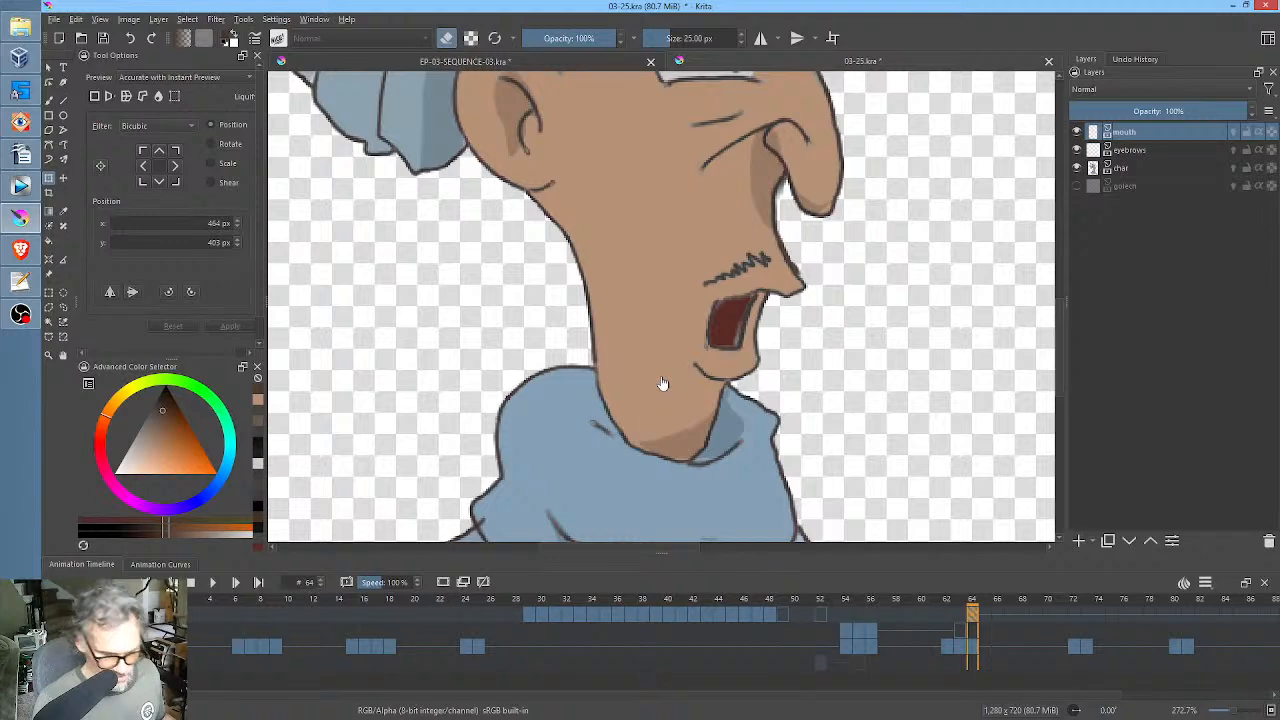
pyautogui.click(973, 647)
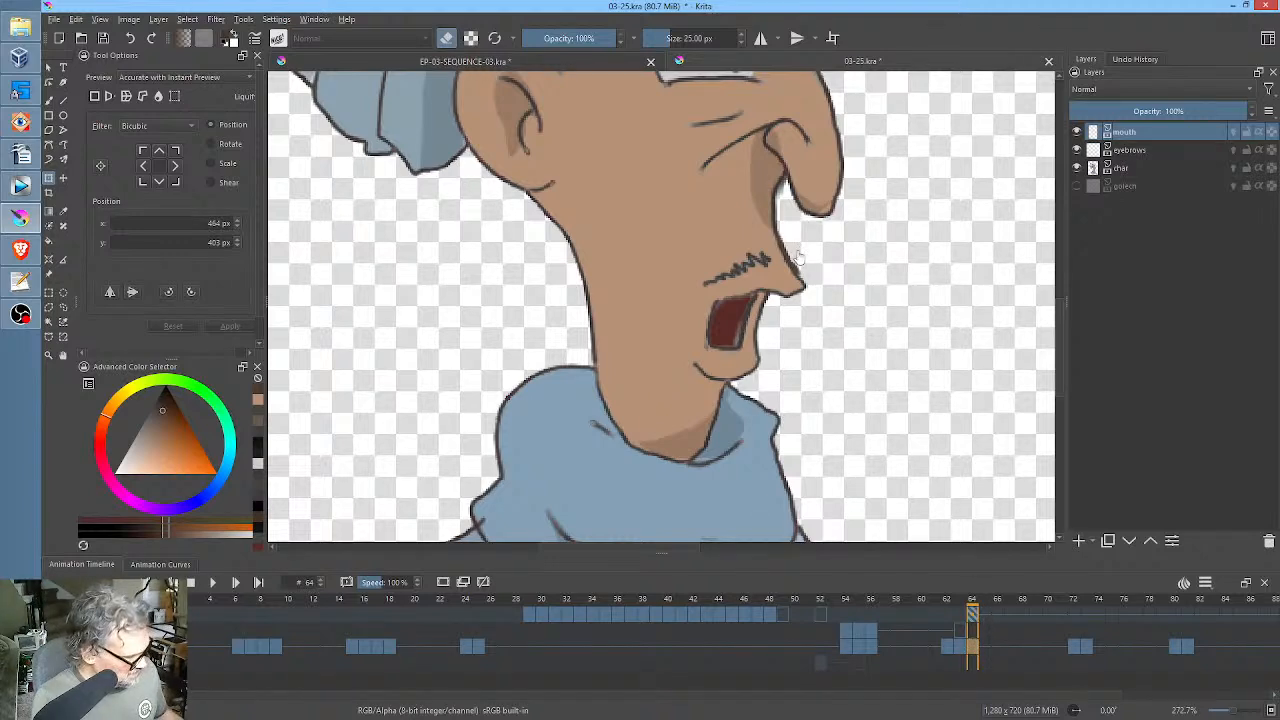
# Lasso the open mouth, lip tip and chin on the char layer at frame 64 and move them onto the mouth layer.
pyautogui.press('l')
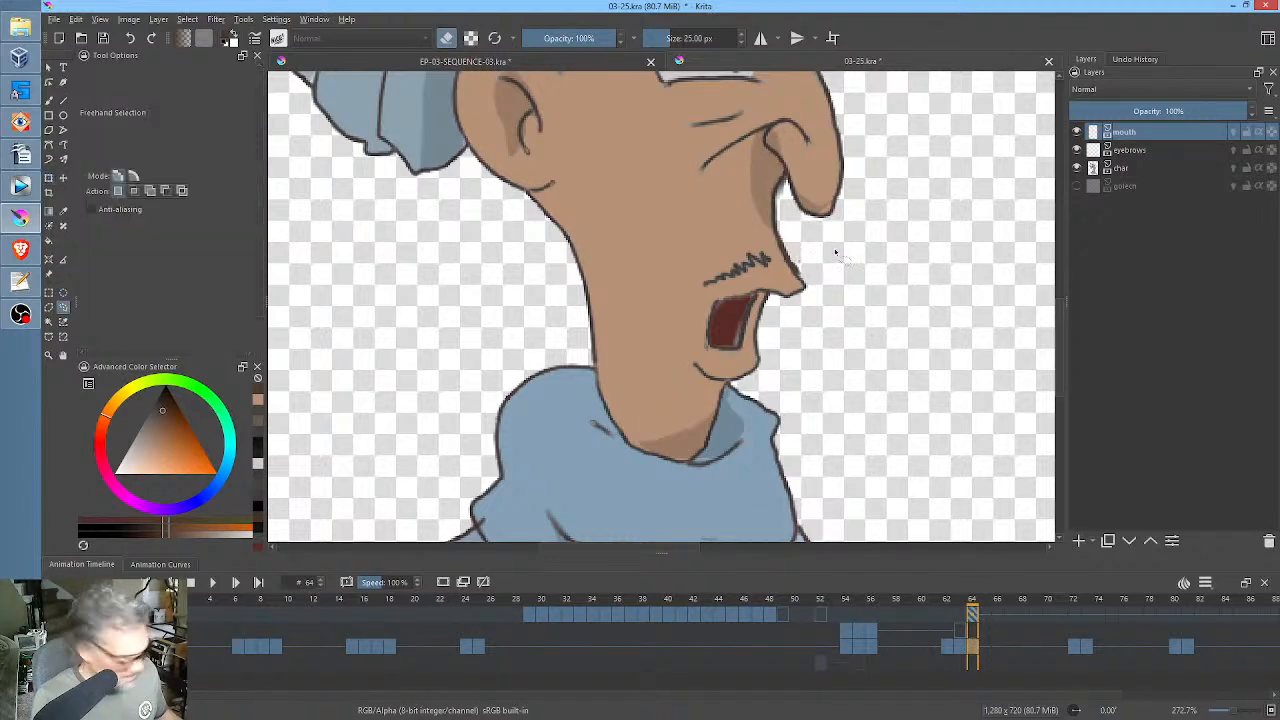
pyautogui.click(1145, 170)
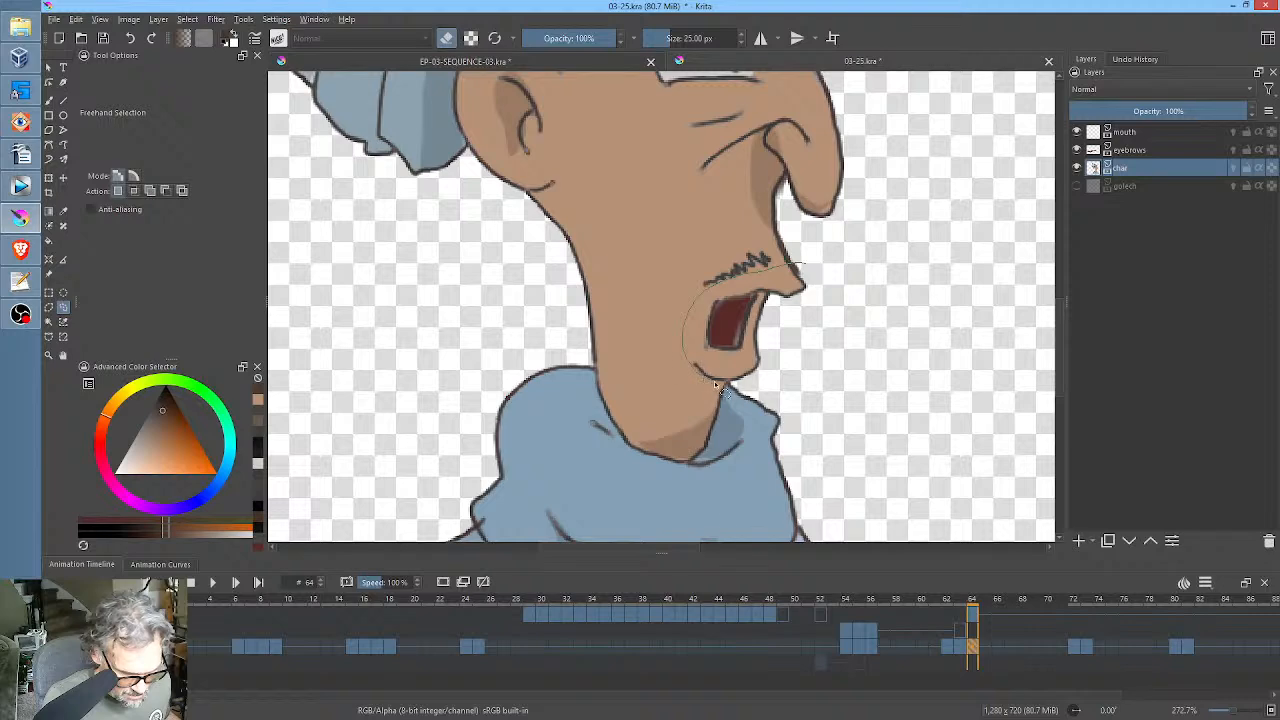
pyautogui.moveTo(795, 352); pyautogui.dragTo(806, 280)
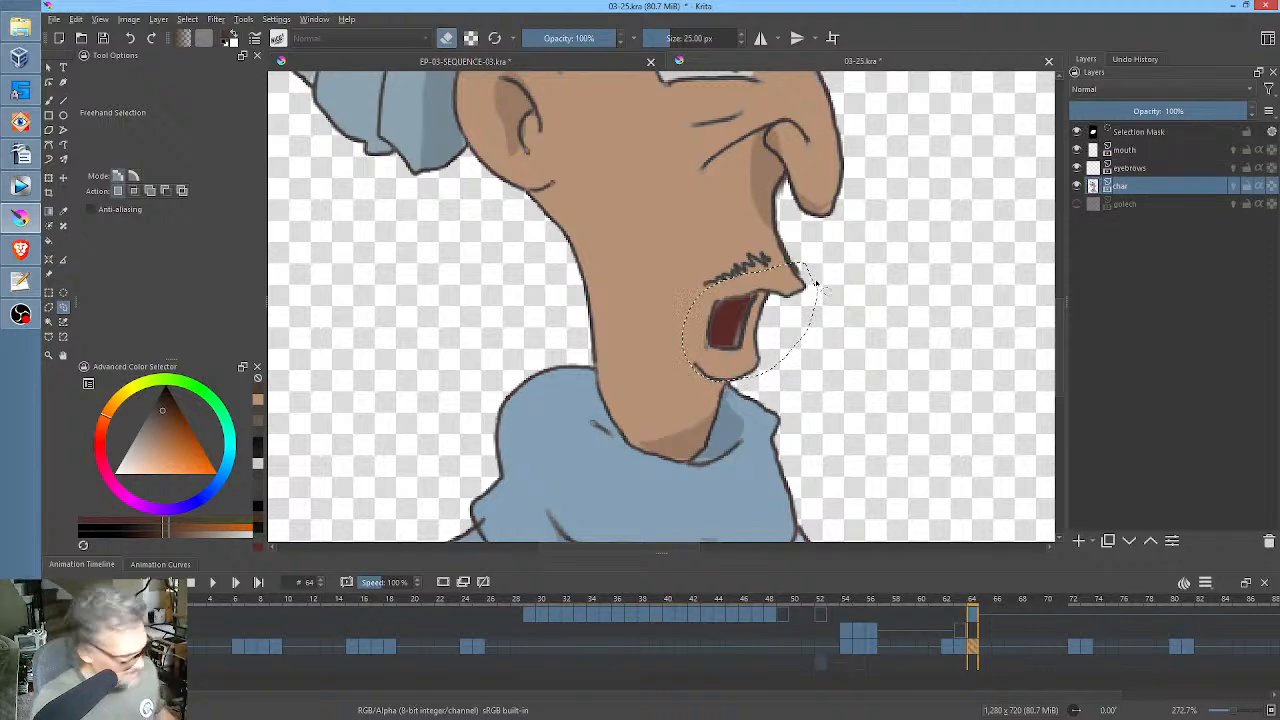
pyautogui.press('BackSpace')
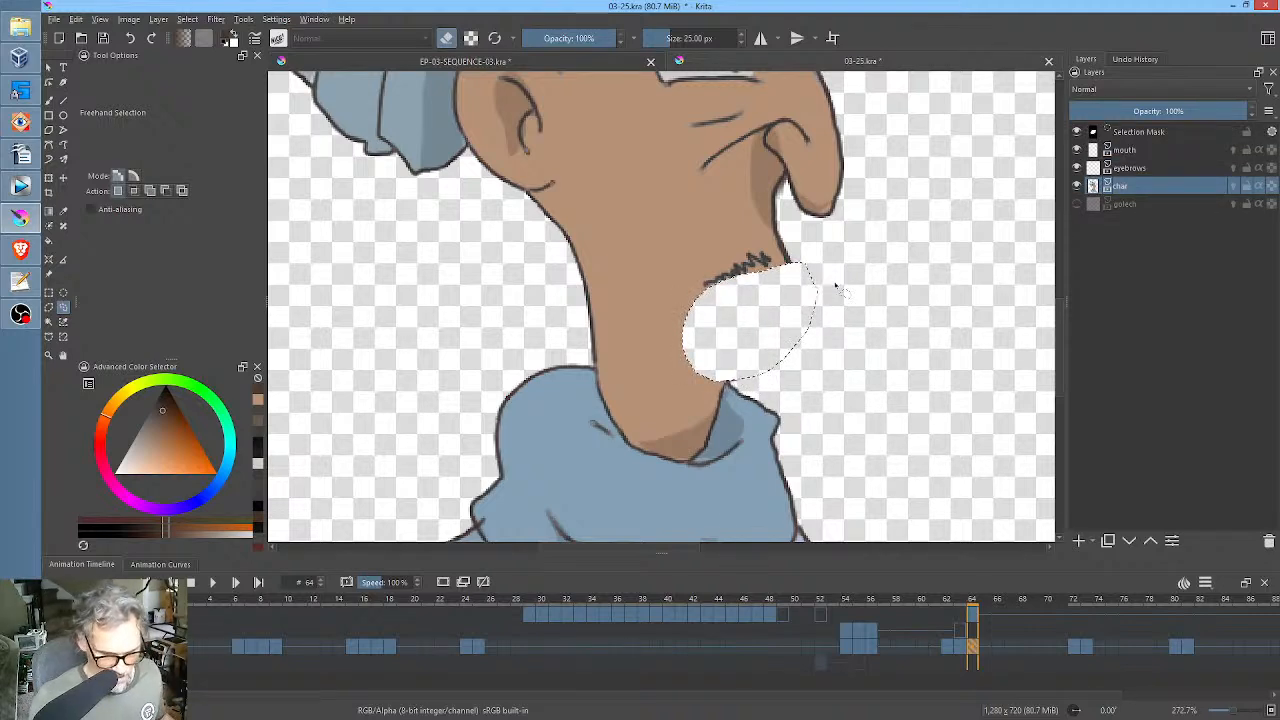
pyautogui.click(1130, 150)
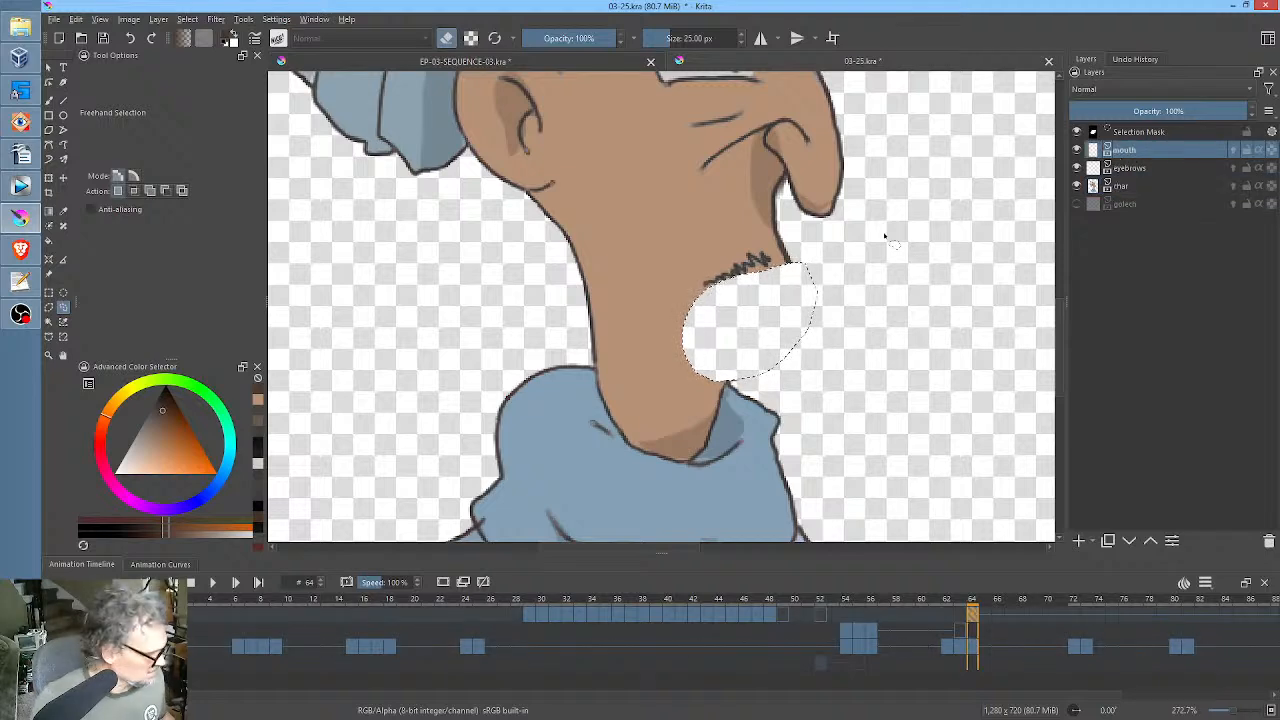
pyautogui.hotkey('ctrl', 't')
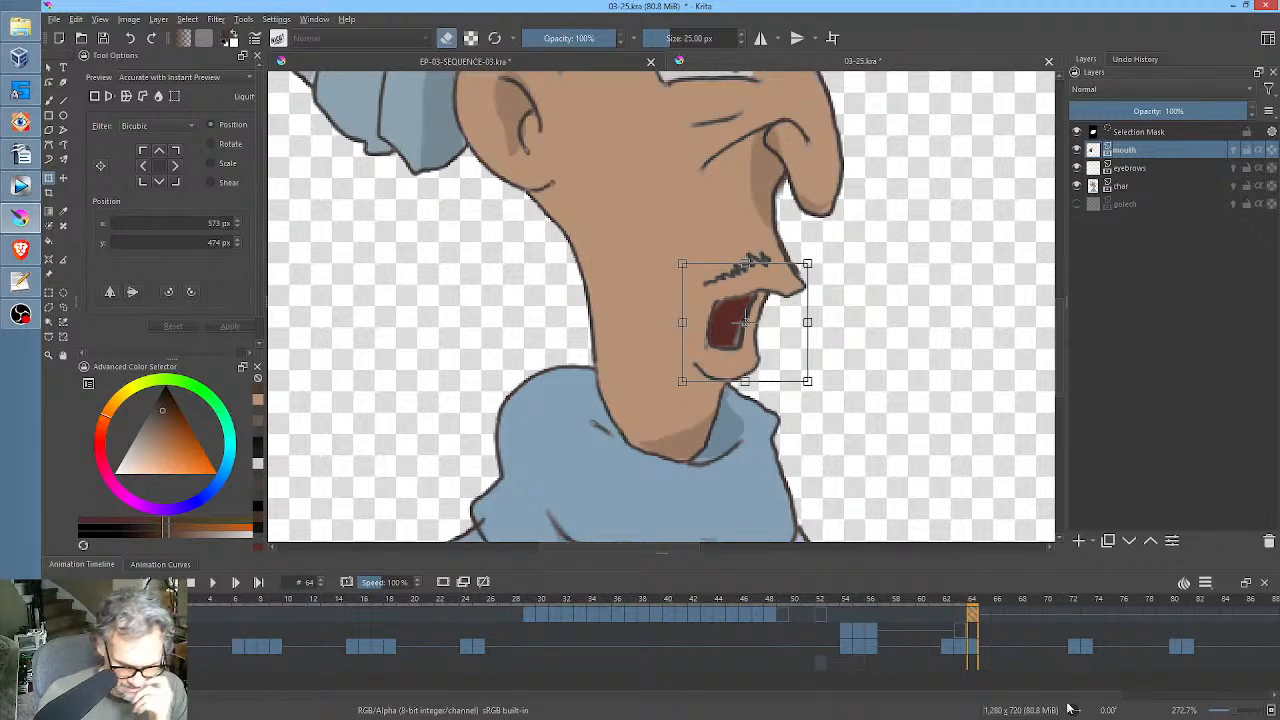
# Compare frames 63 and 64, and move the mouth layer's keyframe from frame 64 to frame 67.
pyautogui.click(962, 645)
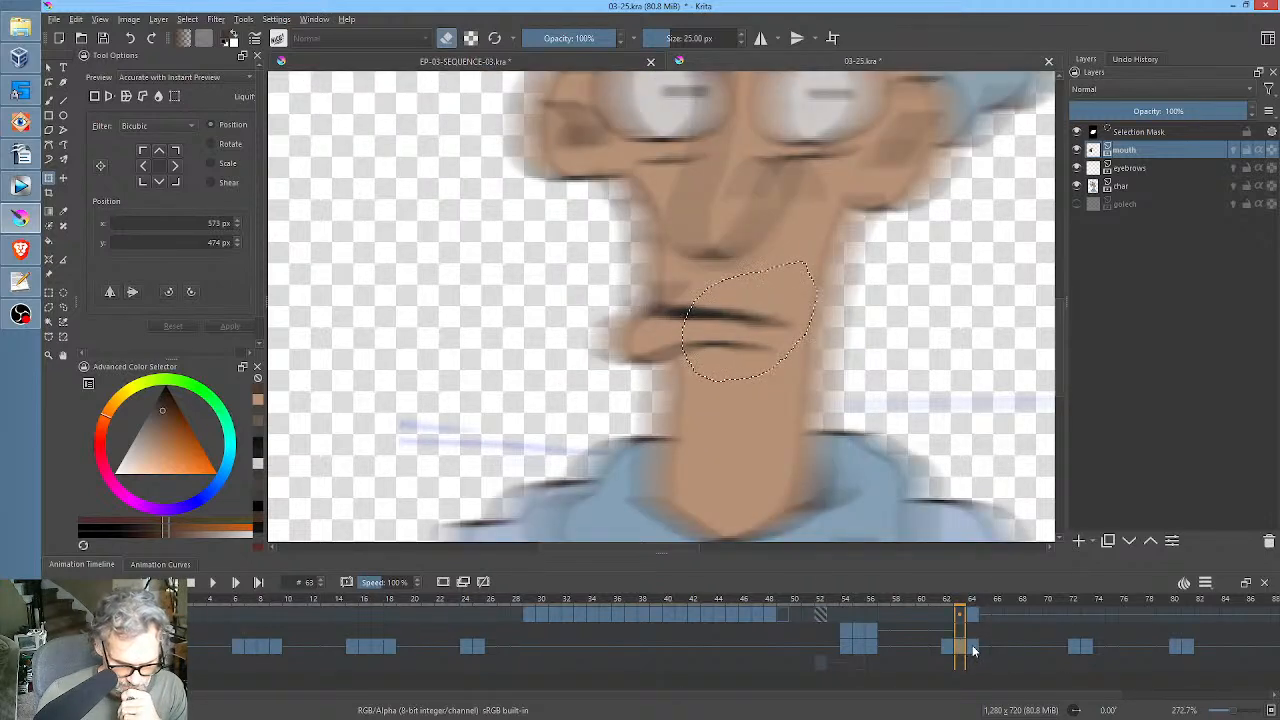
pyautogui.click(973, 648)
pyautogui.moveTo(973, 615); pyautogui.dragTo(991, 620)
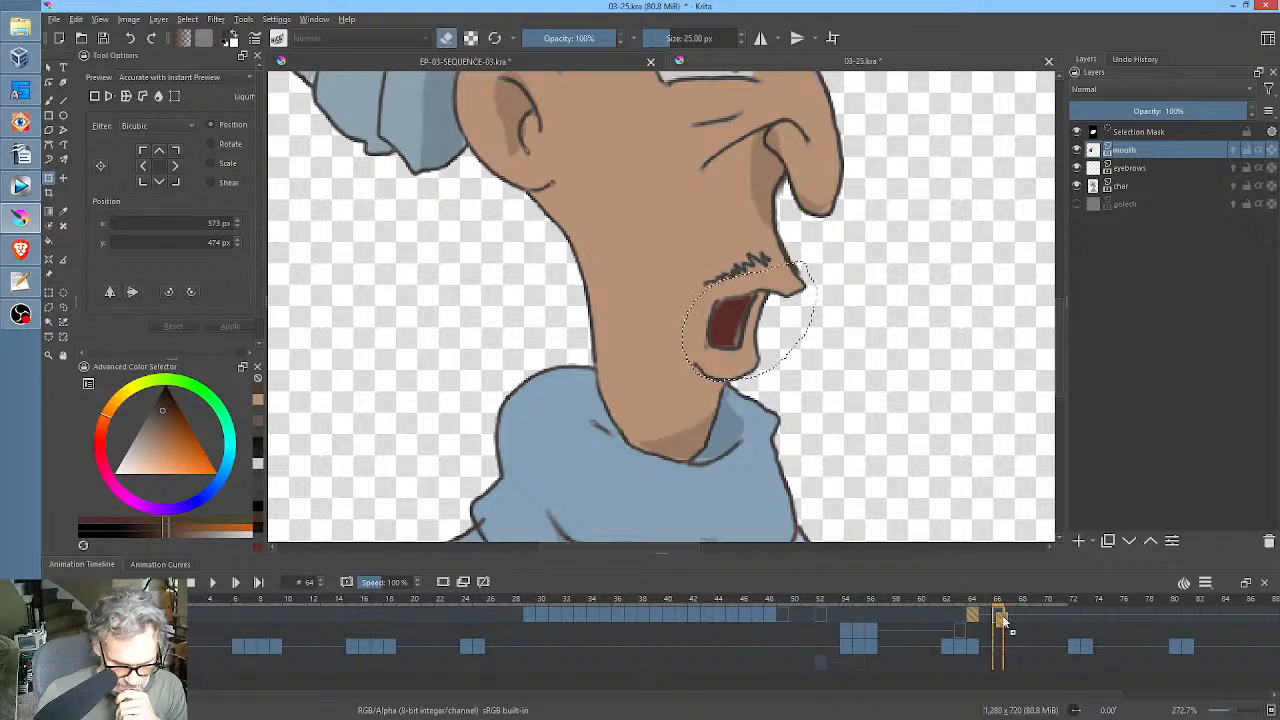
pyautogui.click(1010, 616)
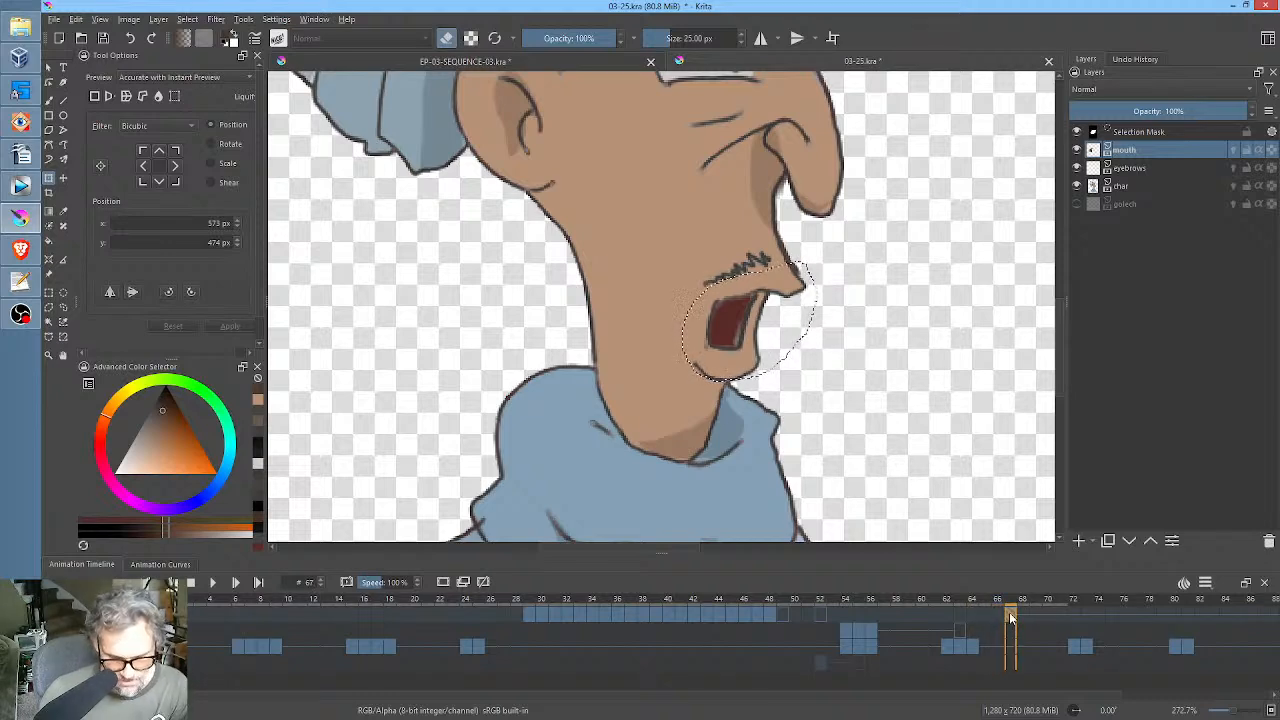
# Check frames 63, 64 and 67, and copy the mouth keyframe from frame 67 to frame 64.
pyautogui.click(963, 646)
pyautogui.click(970, 650)
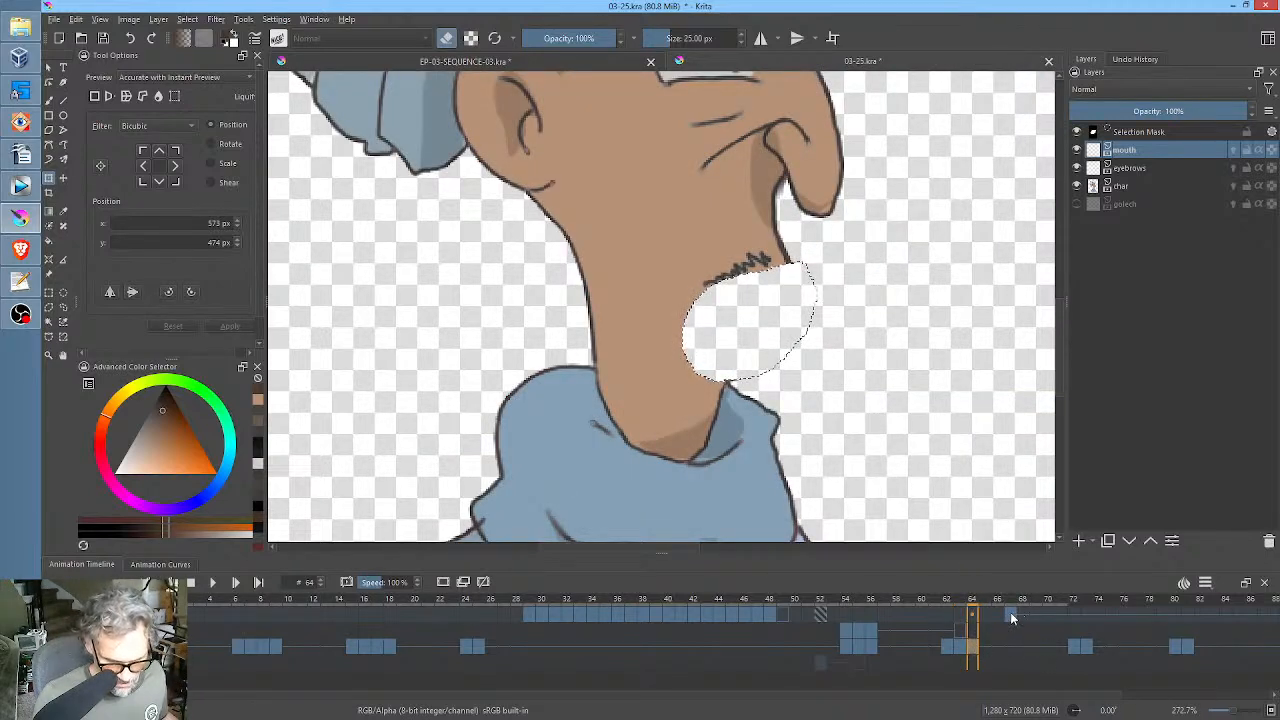
pyautogui.click(1011, 618)
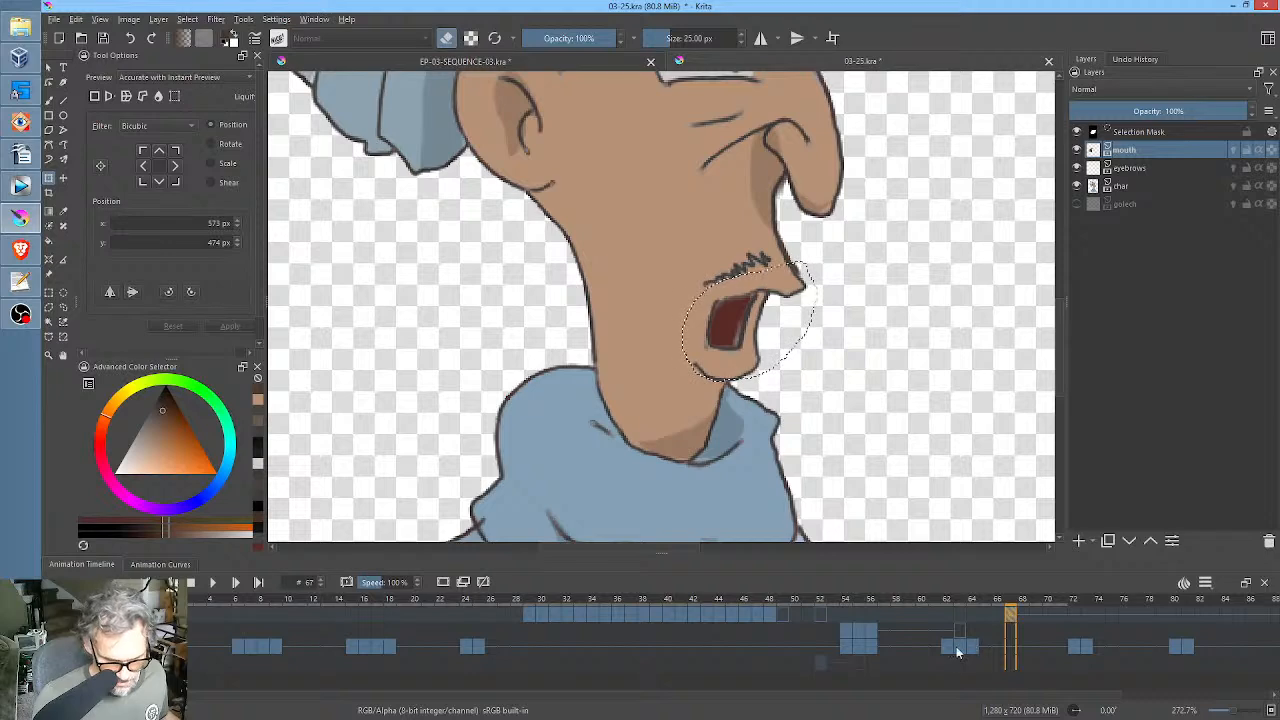
pyautogui.click(958, 651)
pyautogui.click(973, 648)
pyautogui.click(1011, 618)
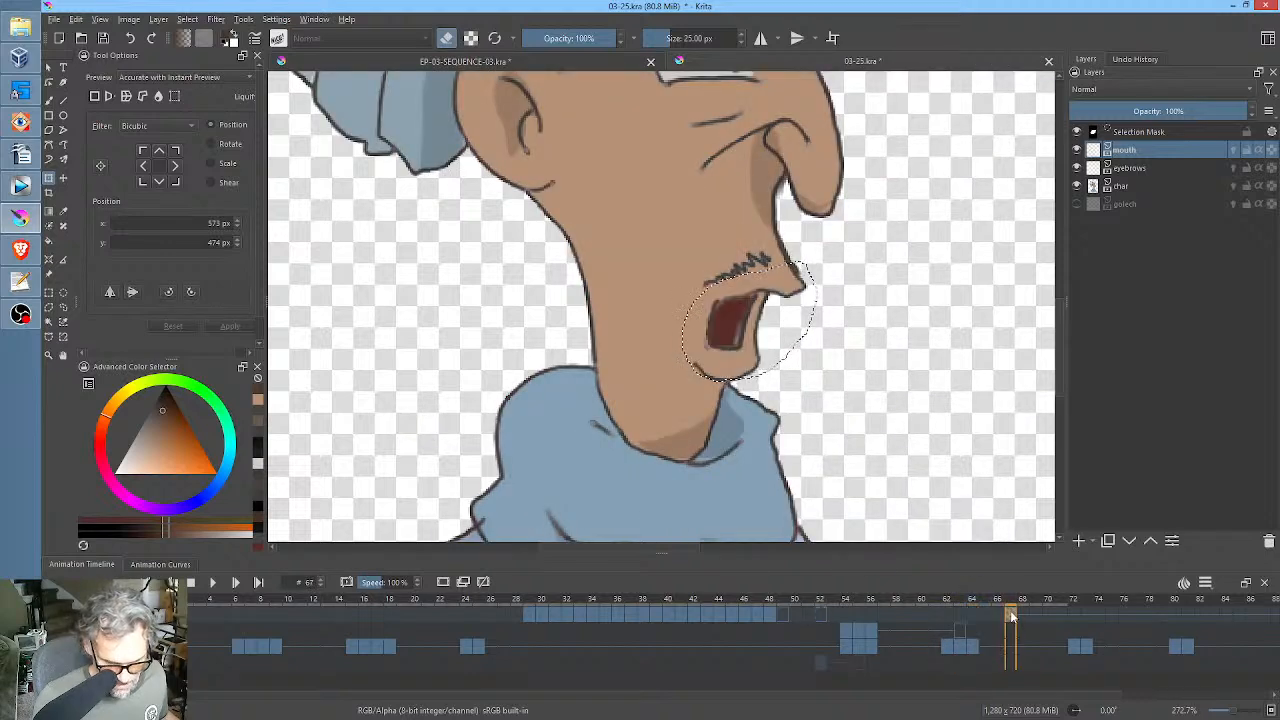
pyautogui.moveTo(1011, 617); pyautogui.dragTo(972, 614)
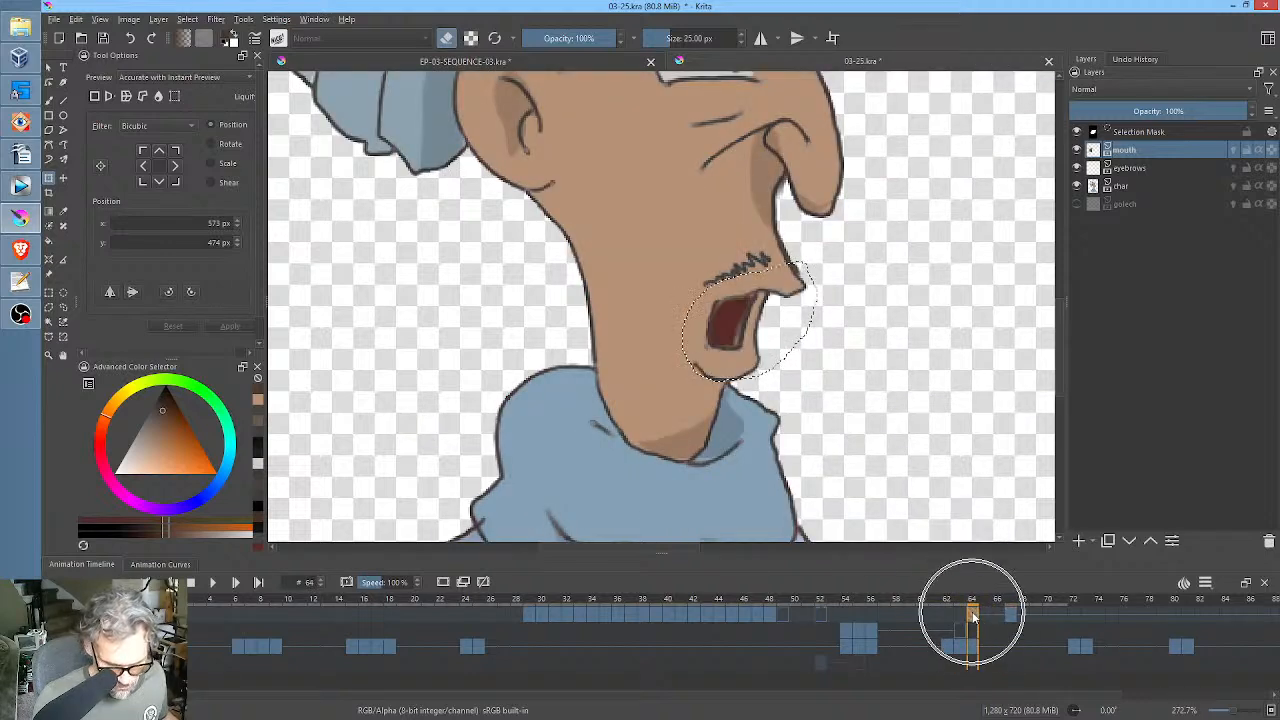
# Hide the mouth layer and compare the char drawings at frames 63 and 64 around the cut-out mouth area.
pyautogui.scroll(2, 868, 396)
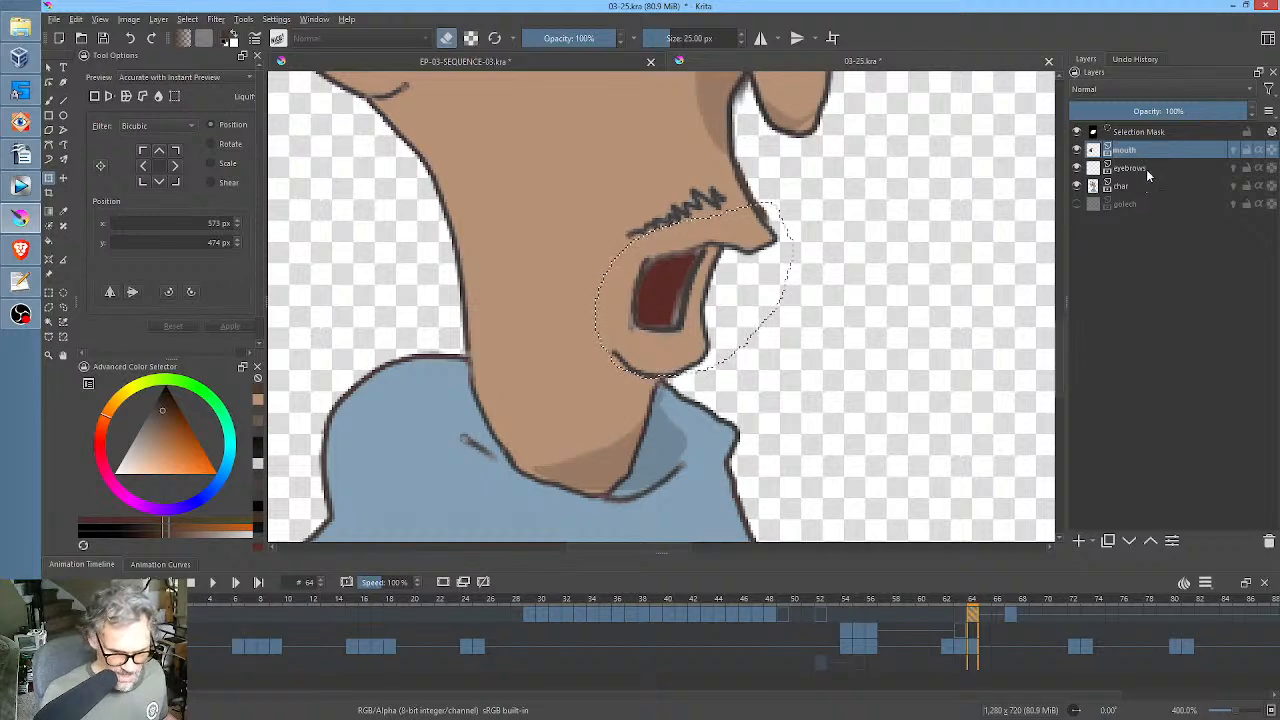
pyautogui.click(1077, 149)
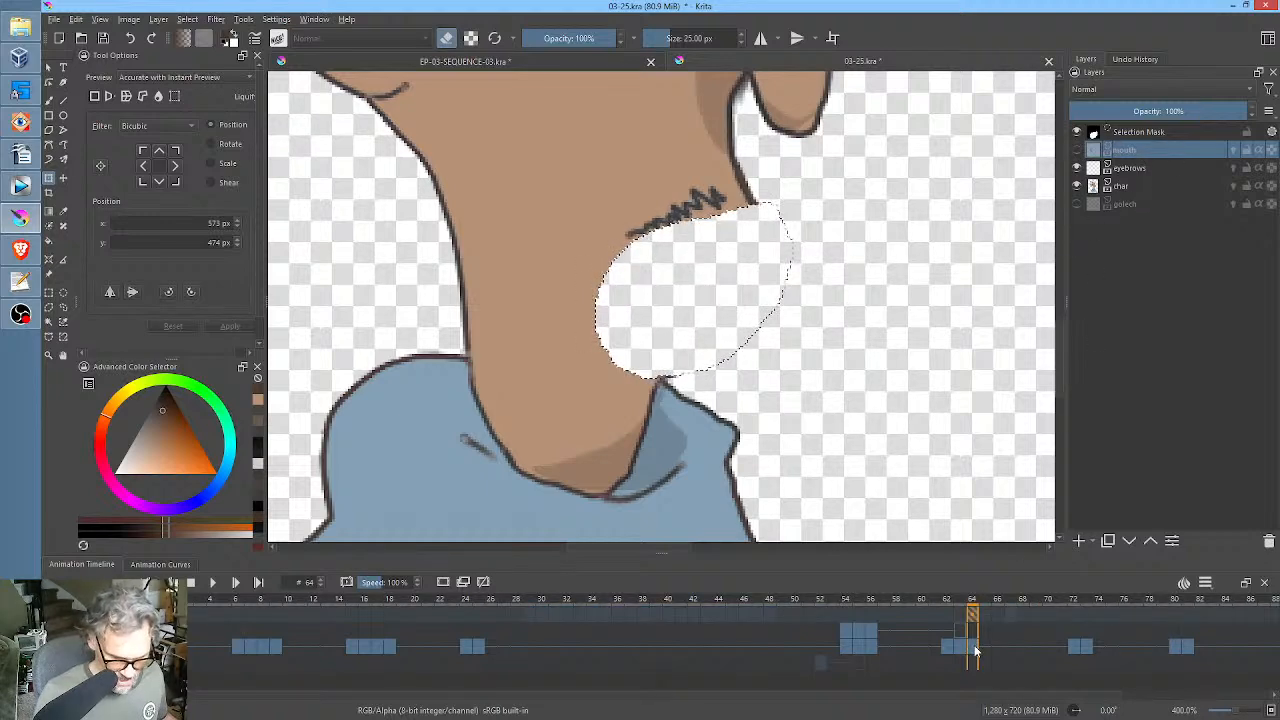
pyautogui.click(976, 650)
pyautogui.click(964, 649)
pyautogui.click(975, 651)
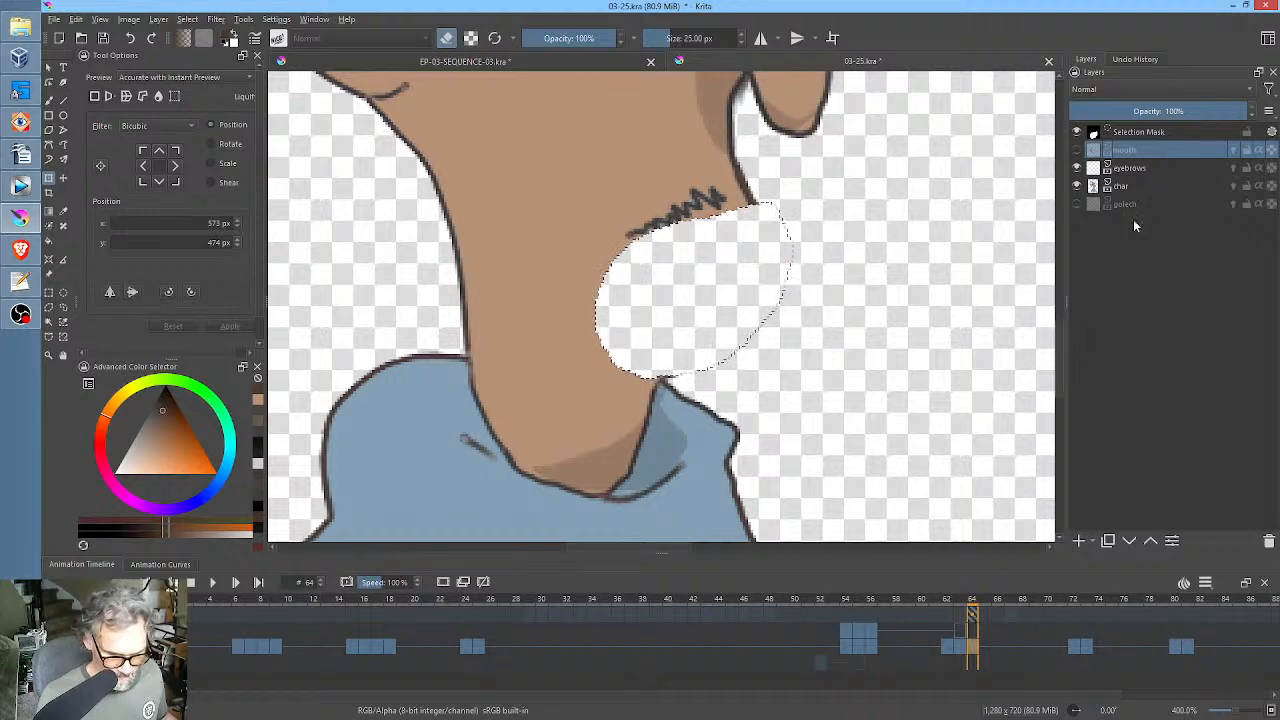
pyautogui.click(965, 649)
pyautogui.click(975, 651)
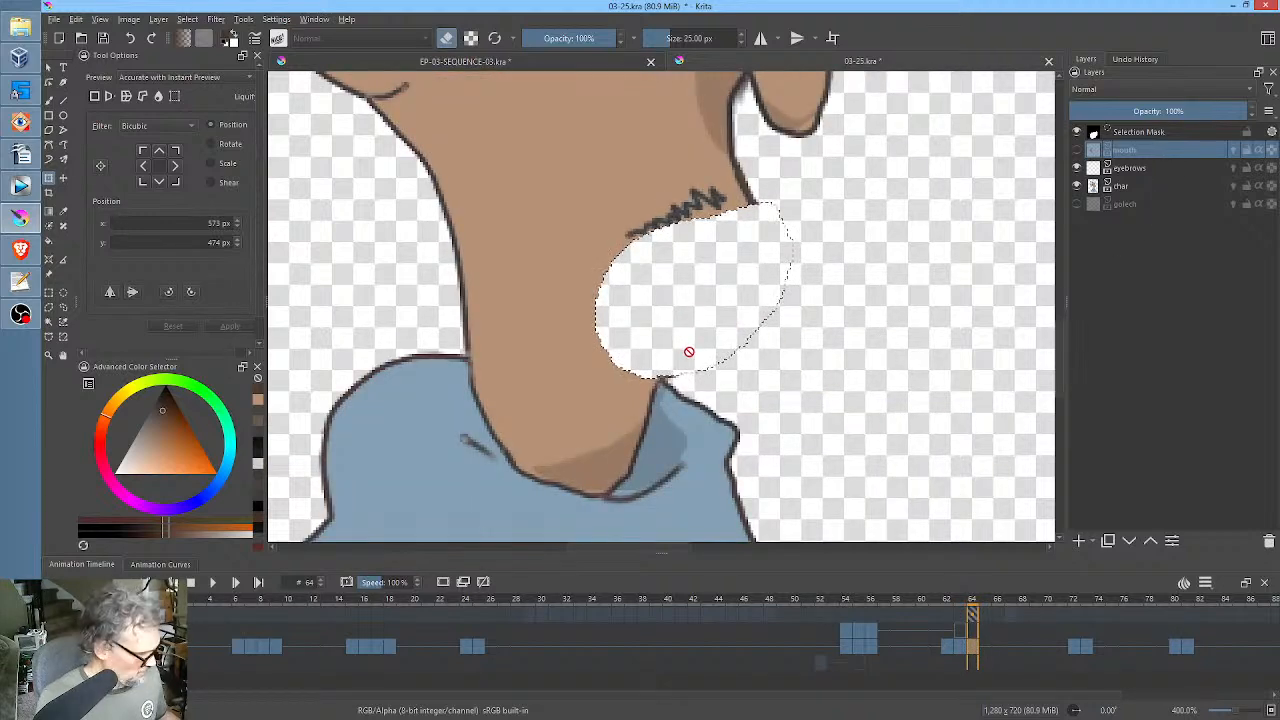
# Fill the cut-out mouth and chin area on the char layer at frame 64 with the sampled skin colour, and clear the selection.
pyautogui.press('b')
pyautogui.keyDown('ctrl'); pyautogui.click(618, 374); pyautogui.keyUp('ctrl')
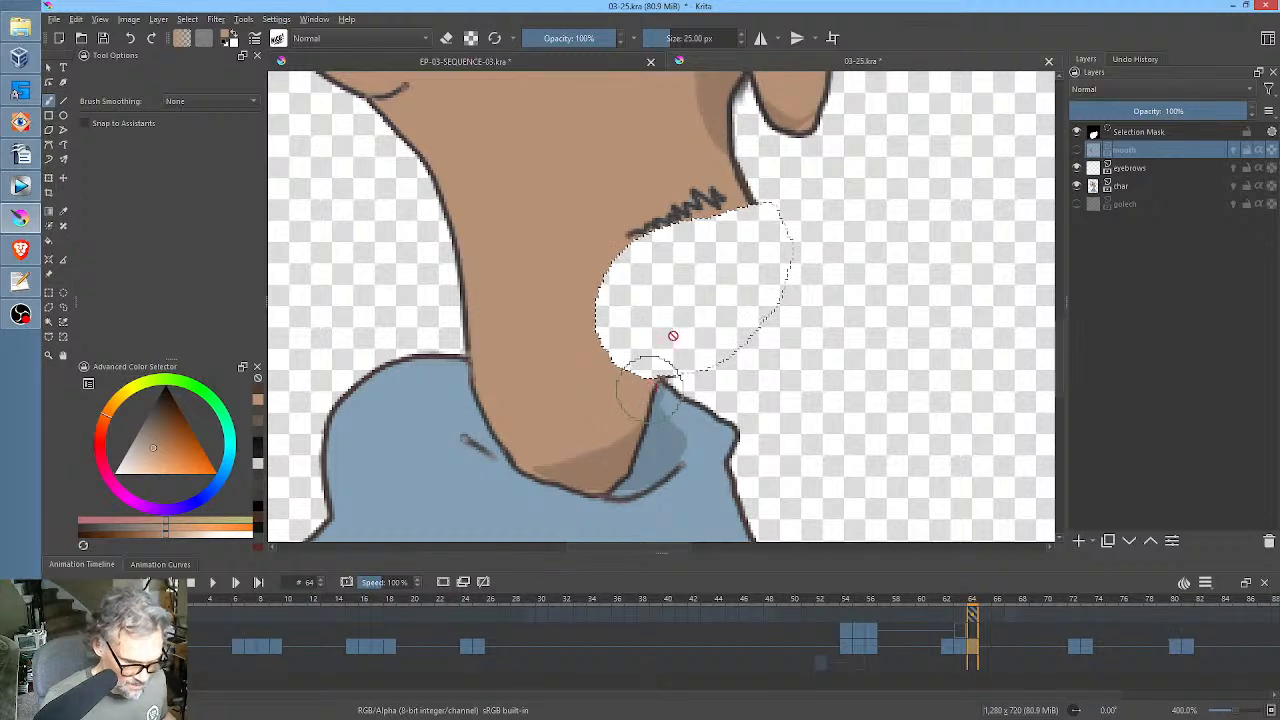
pyautogui.click(672, 334)
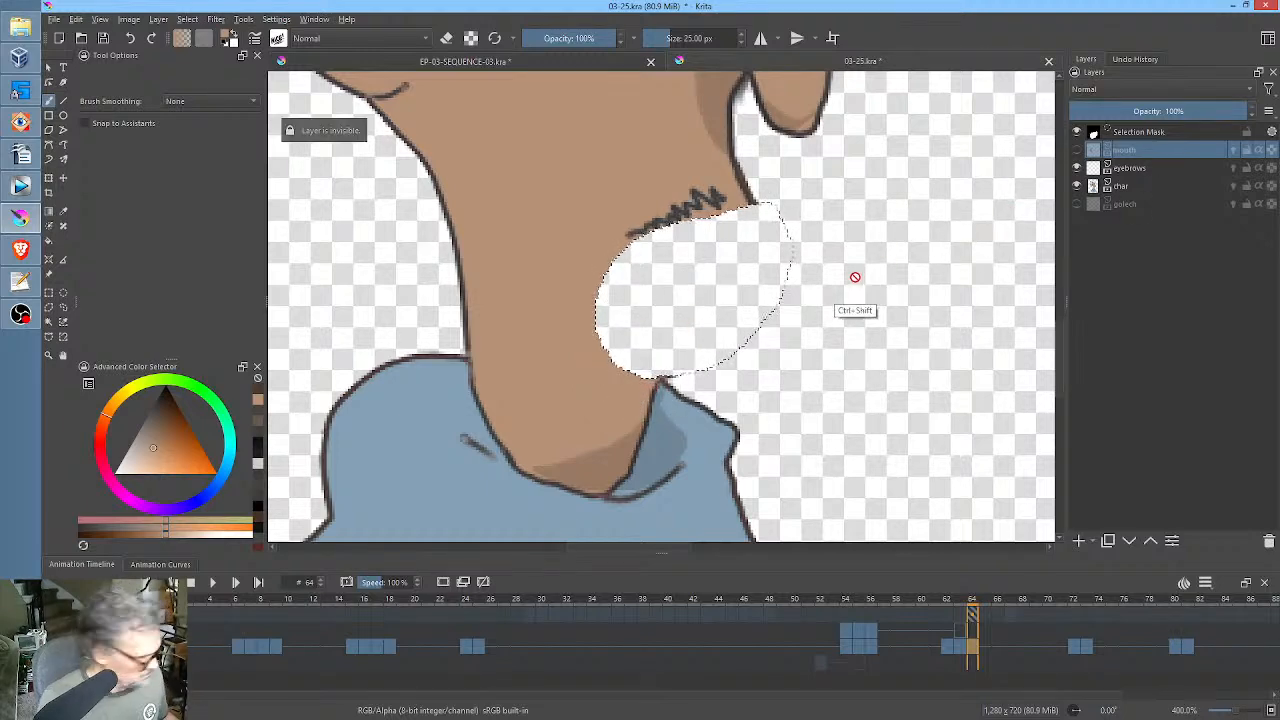
pyautogui.click(1141, 186)
pyautogui.moveTo(670, 347)
pyautogui.mouseDown()
pyautogui.moveTo(653, 388)
pyautogui.moveTo(671, 338)
pyautogui.moveTo(662, 348)
pyautogui.moveTo(696, 322)
pyautogui.moveTo(642, 379)
pyautogui.moveTo(673, 348)
pyautogui.moveTo(745, 208)
pyautogui.moveTo(612, 273)
pyautogui.moveTo(663, 245)
pyautogui.moveTo(648, 269)
pyautogui.moveTo(685, 264)
pyautogui.moveTo(655, 326)
pyautogui.moveTo(653, 292)
pyautogui.moveTo(634, 288)
pyautogui.moveTo(603, 343)
pyautogui.mouseUp()
pyautogui.hotkey('ctrl', 'shift', 'a')
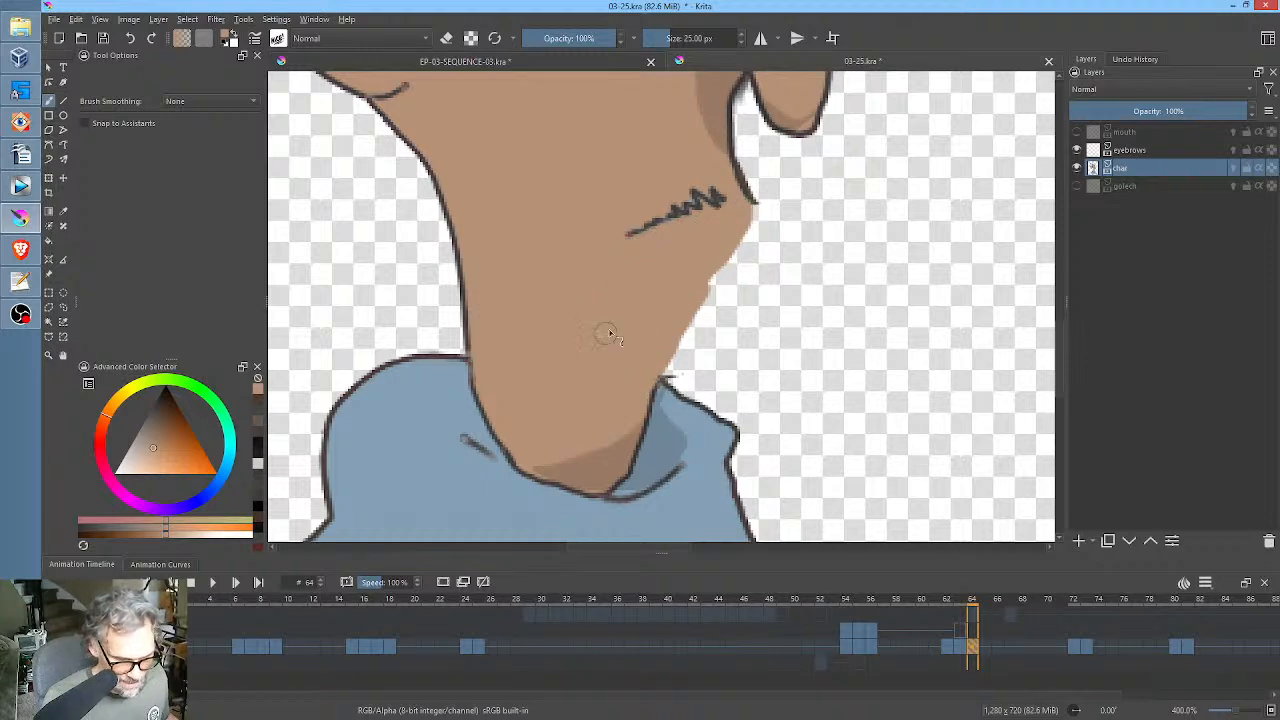
# Draw a thin dark outline along the filled face edge from the lip to the scarf, trimming it and erasing stray marks.
pyautogui.keyDown('ctrl'); pyautogui.click(695, 213); pyautogui.keyUp('ctrl')
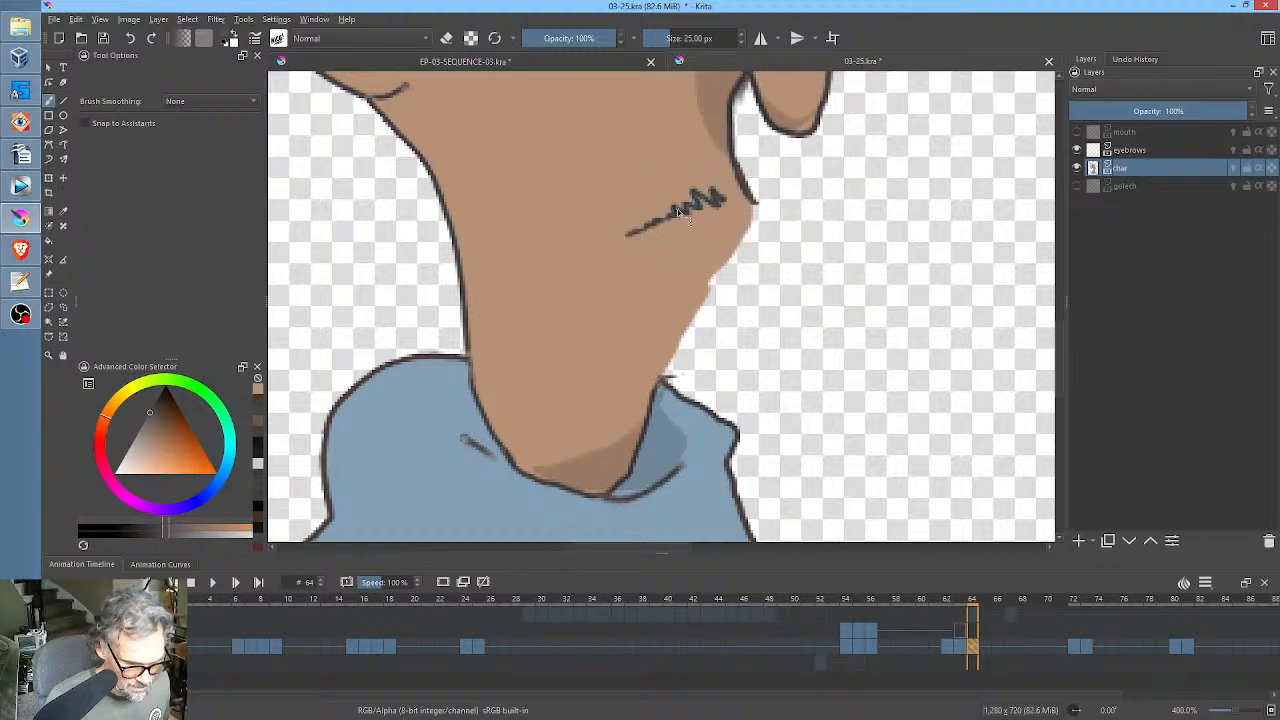
pyautogui.moveTo(664, 221)
pyautogui.mouseDown()
pyautogui.moveTo(636, 232)
pyautogui.moveTo(702, 194)
pyautogui.moveTo(762, 208)
pyautogui.moveTo(663, 381)
pyautogui.mouseUp()
pyautogui.keyDown('ctrl'); pyautogui.click(750, 193); pyautogui.keyUp('ctrl')
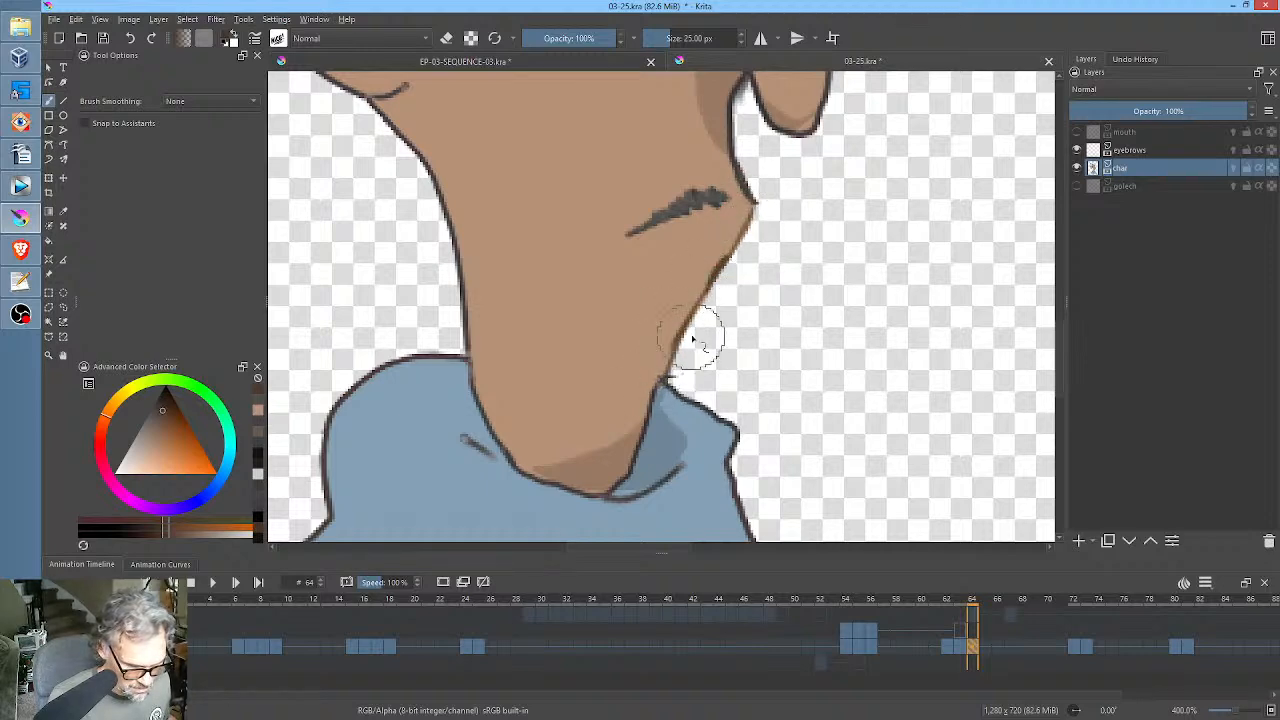
pyautogui.keyDown('ctrl'); pyautogui.click(707, 276); pyautogui.keyUp('ctrl')
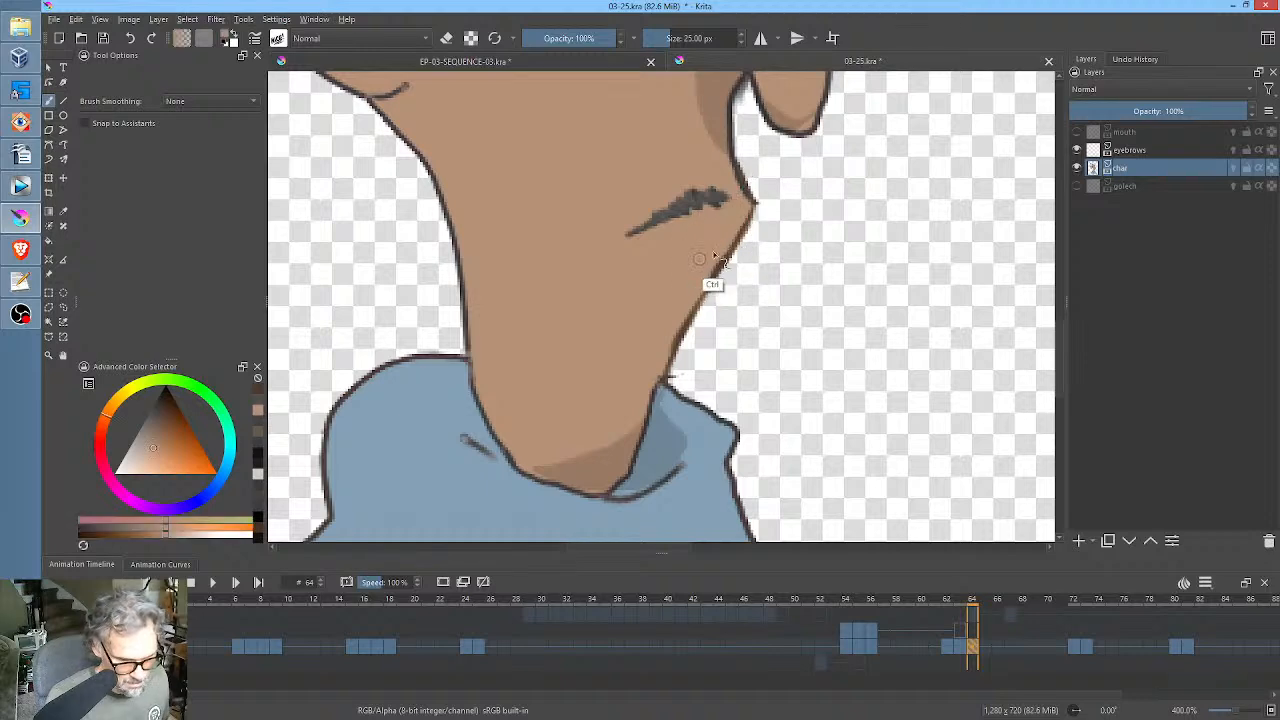
pyautogui.moveTo(724, 250); pyautogui.dragTo(703, 289)
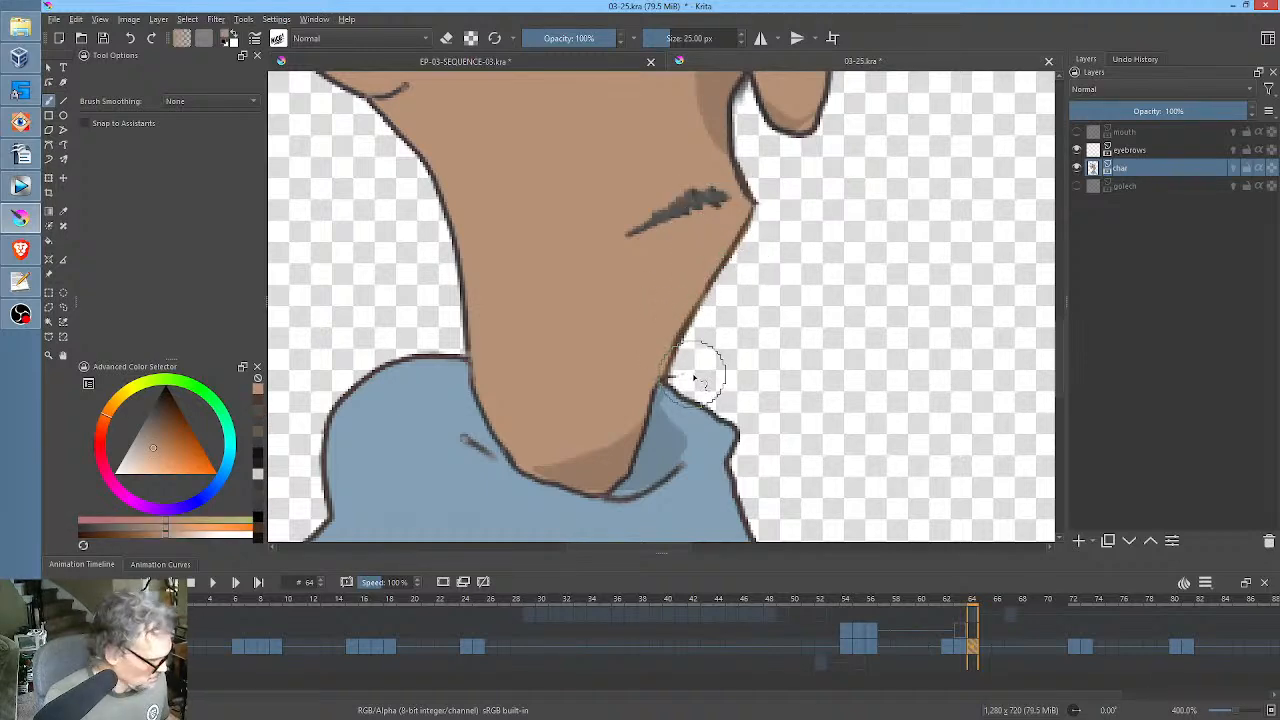
pyautogui.press('e')
pyautogui.moveTo(880, 275); pyautogui.dragTo(816, 368)
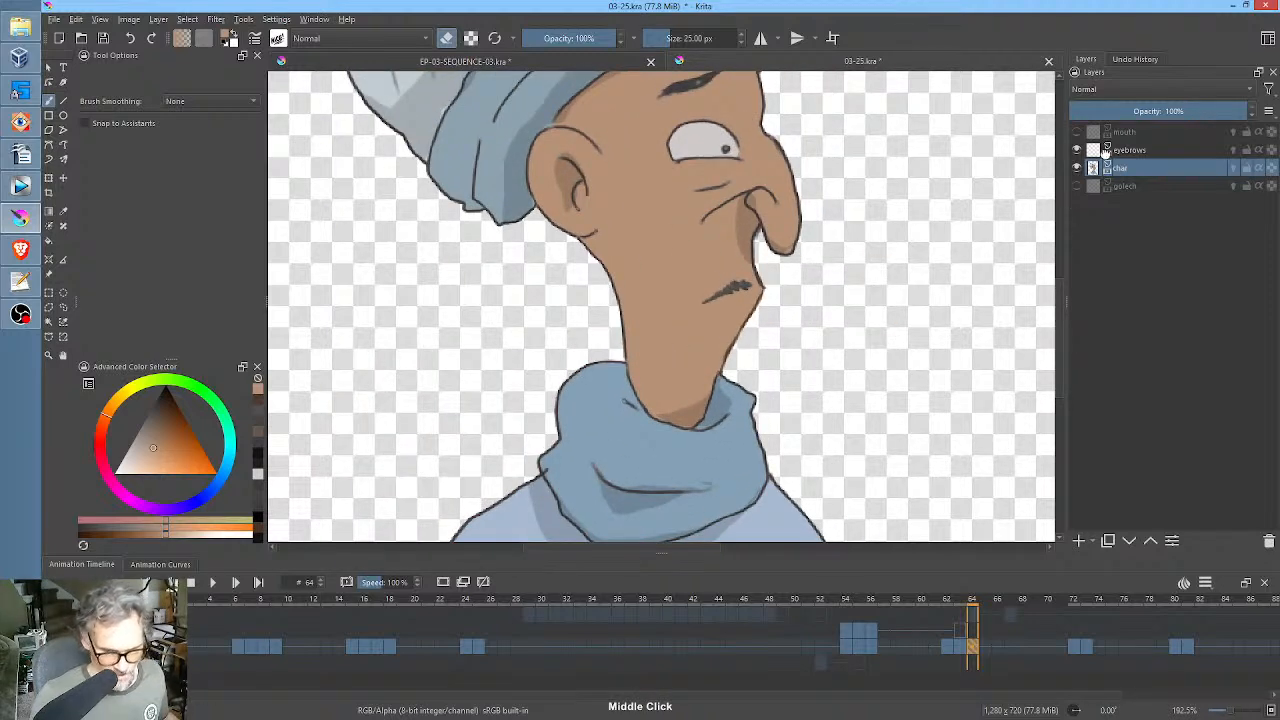
# Show the mouth layer and erase its open mouth and chin at frame 64, keeping the upper lip.
pyautogui.click(1076, 133)
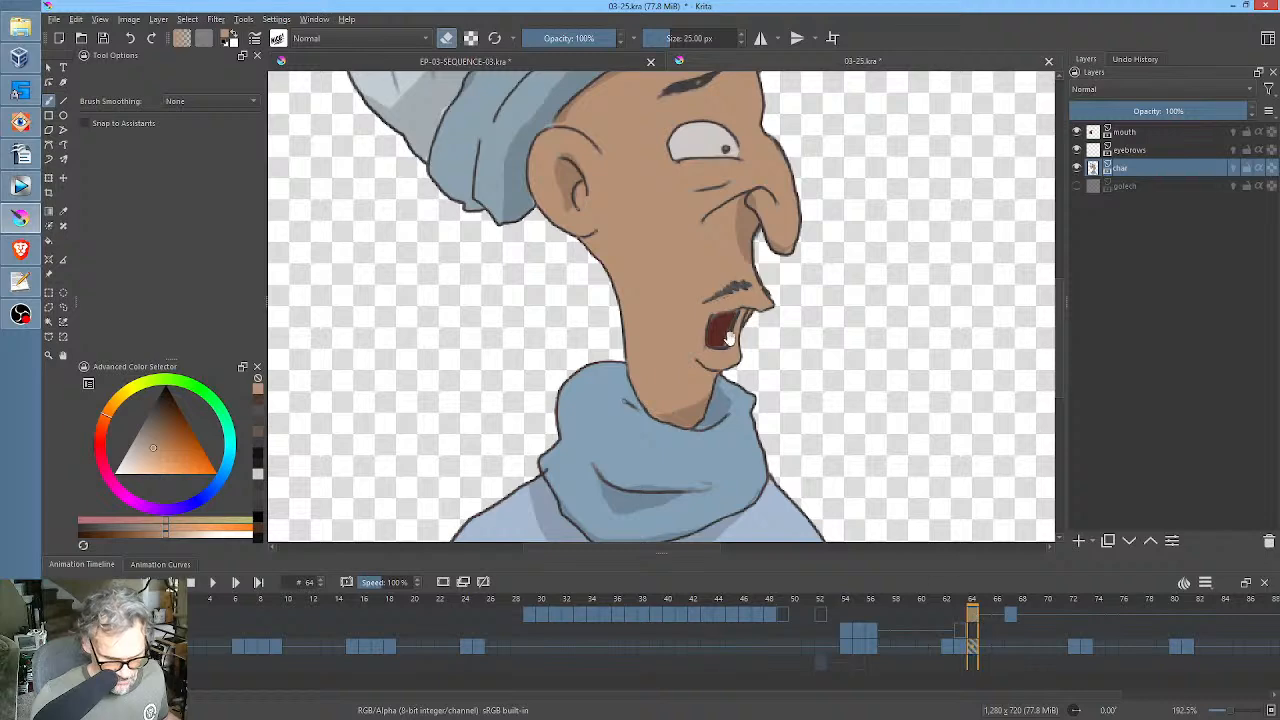
pyautogui.scroll(3, 814, 349)
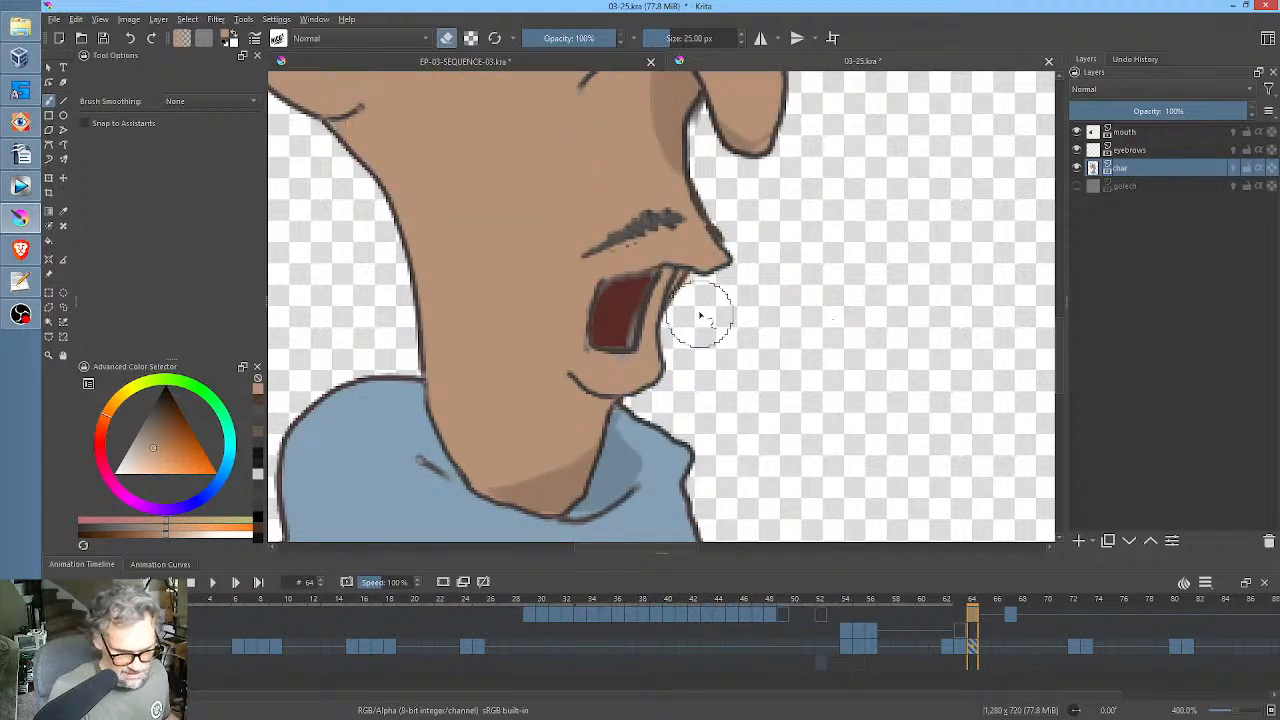
pyautogui.click(1135, 132)
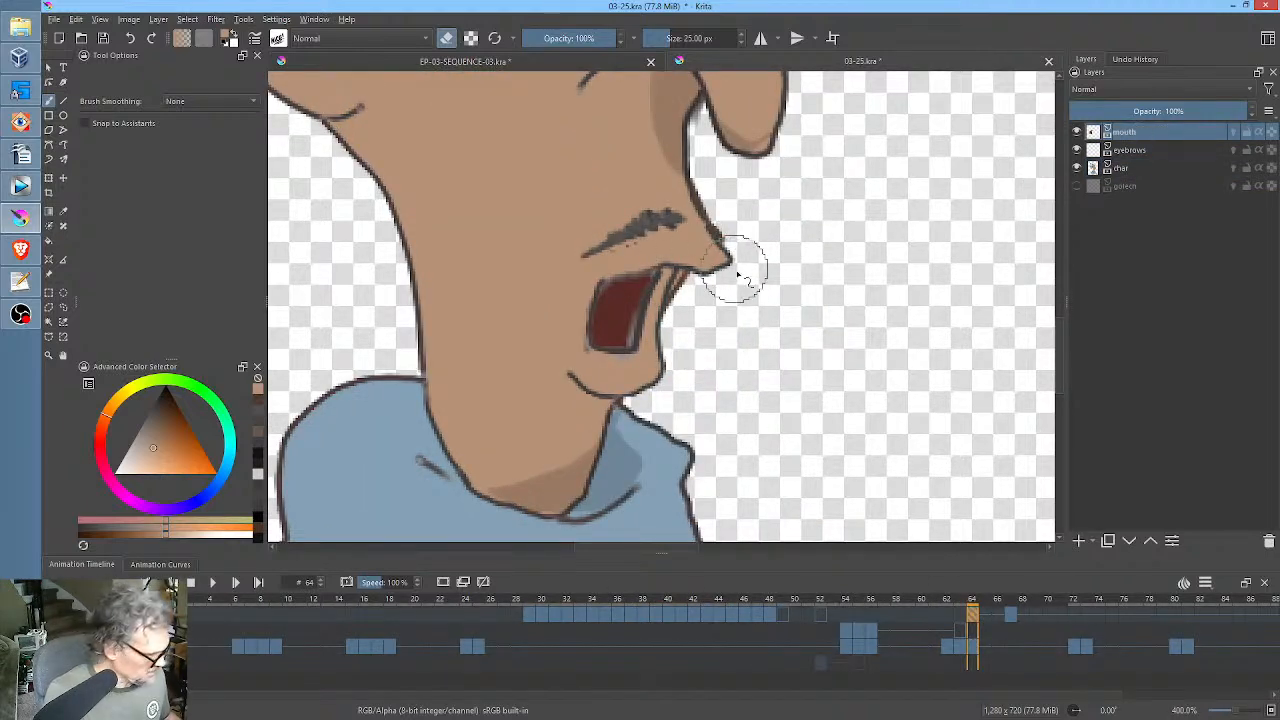
pyautogui.press('e')
pyautogui.moveTo(712, 337); pyautogui.dragTo(604, 389)
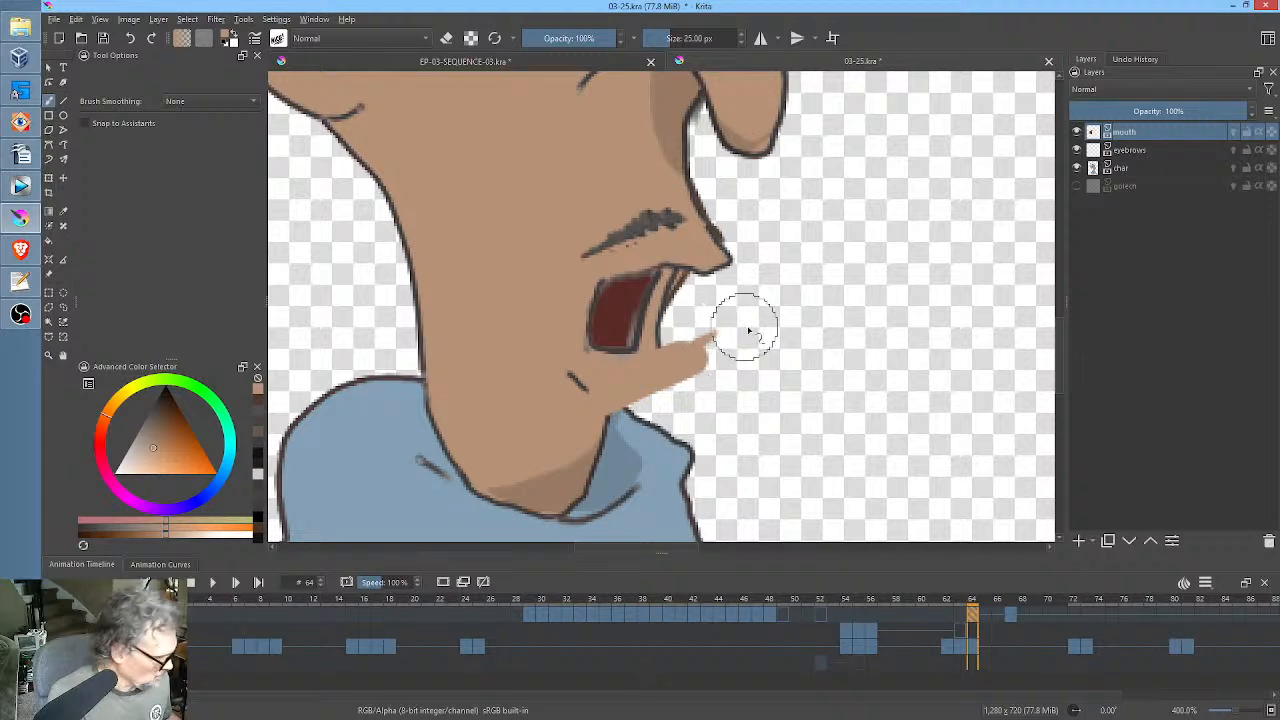
pyautogui.press('e')
pyautogui.moveTo(748, 330)
pyautogui.mouseDown()
pyautogui.moveTo(636, 401)
pyautogui.moveTo(716, 343)
pyautogui.moveTo(561, 370)
pyautogui.moveTo(656, 323)
pyautogui.moveTo(683, 293)
pyautogui.moveTo(643, 291)
pyautogui.moveTo(657, 288)
pyautogui.moveTo(594, 337)
pyautogui.mouseUp()
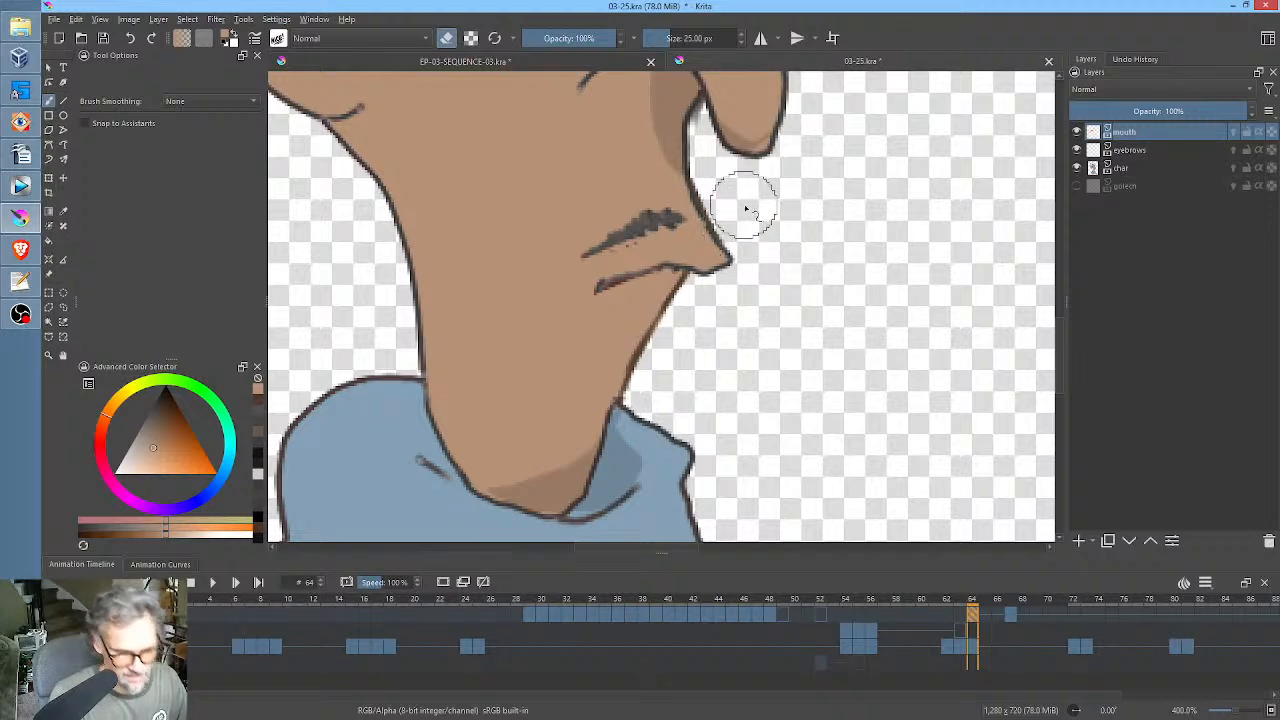
# Extend the upper lip line into a closed mouth with a sampled dark colour, and thin it with the skin colour.
pyautogui.keyDown('ctrl'); pyautogui.click(648, 226); pyautogui.keyUp('ctrl')
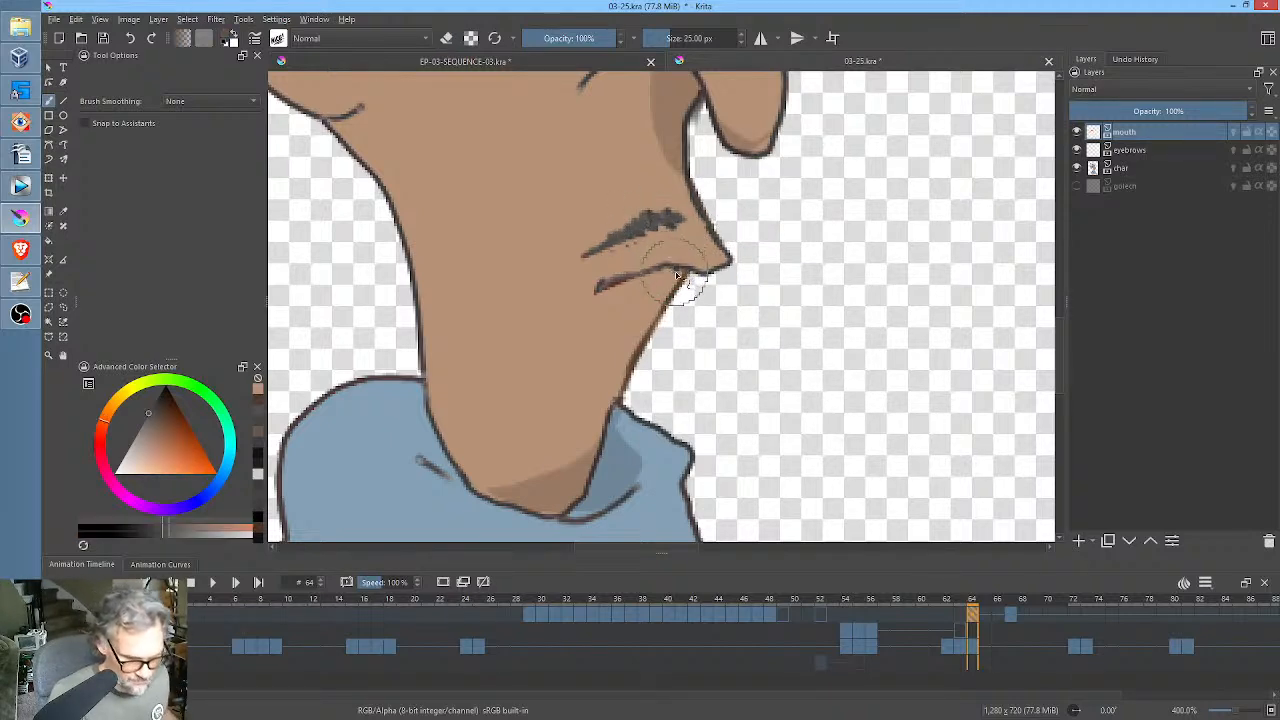
pyautogui.moveTo(688, 271); pyautogui.dragTo(586, 299)
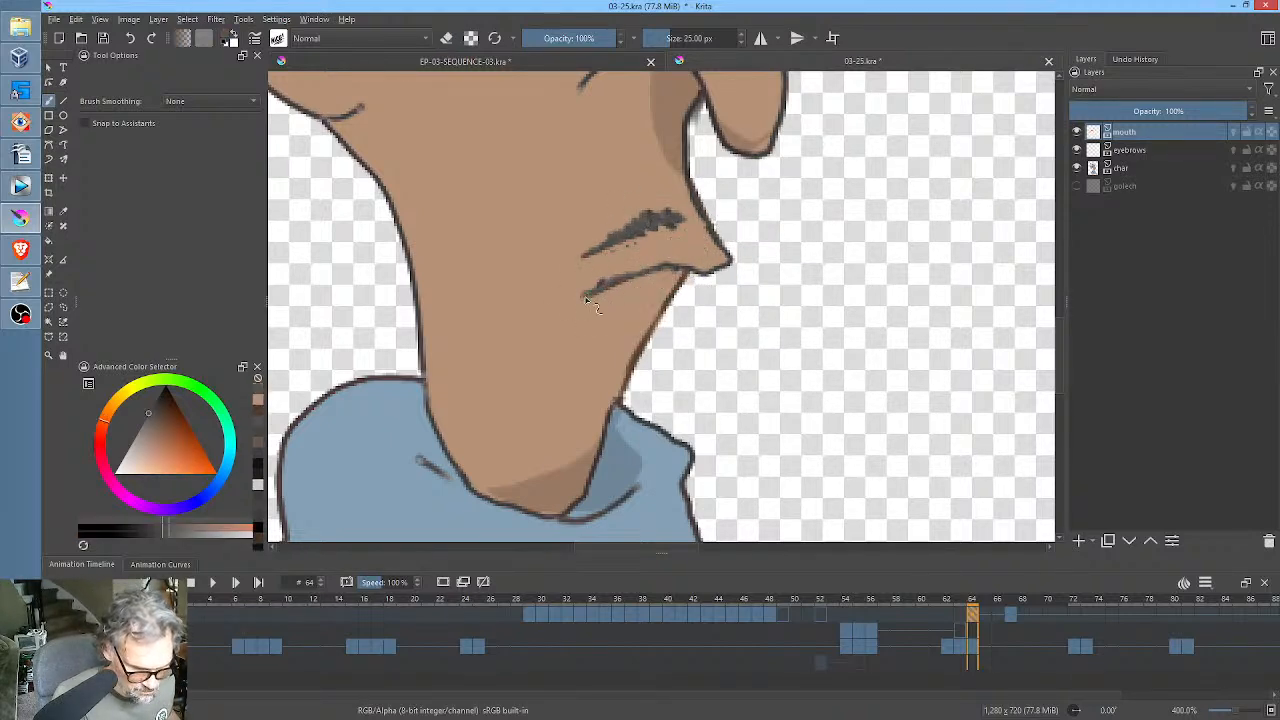
pyautogui.click(157, 408)
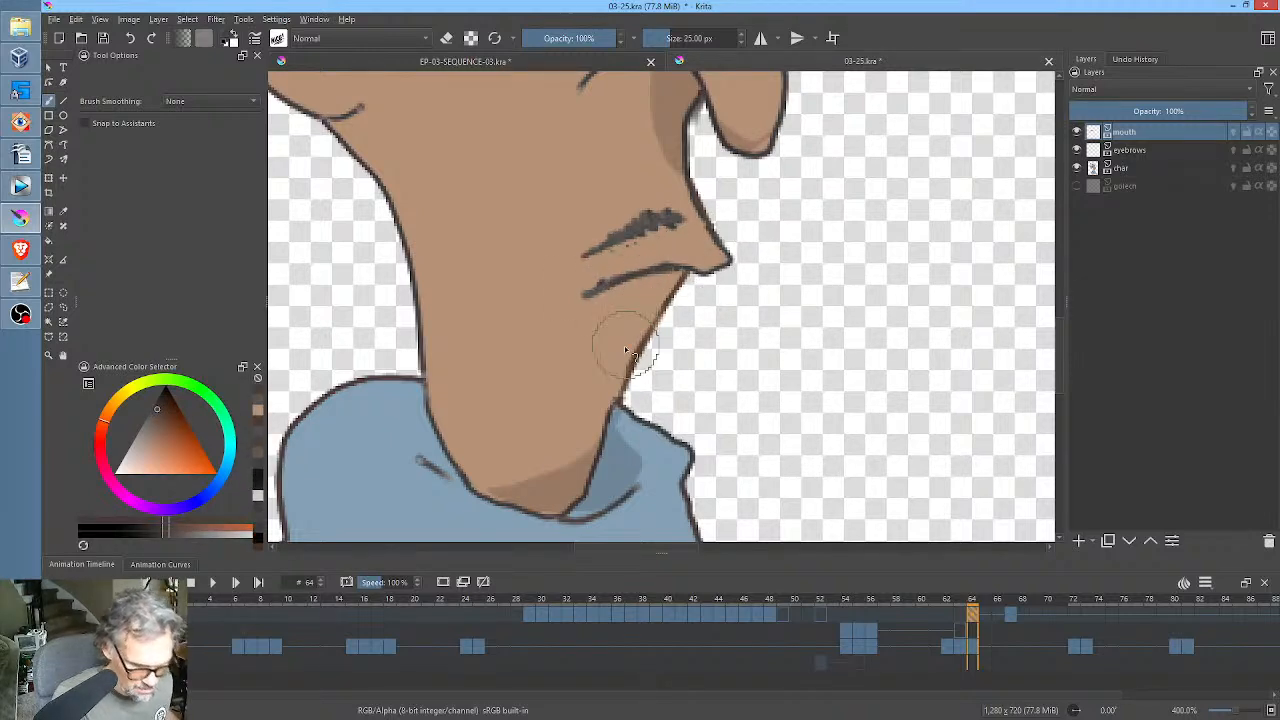
pyautogui.keyDown('ctrl'); pyautogui.click(630, 261); pyautogui.keyUp('ctrl')
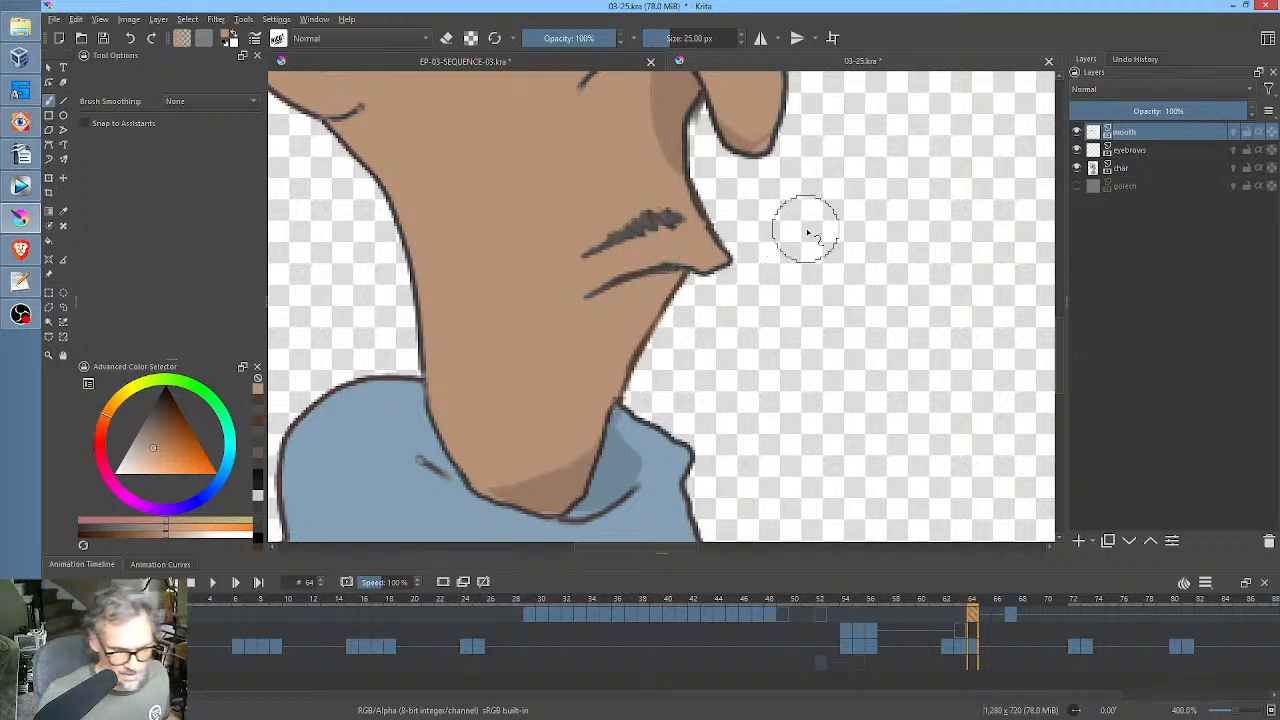
pyautogui.scroll(-5, 806, 226)
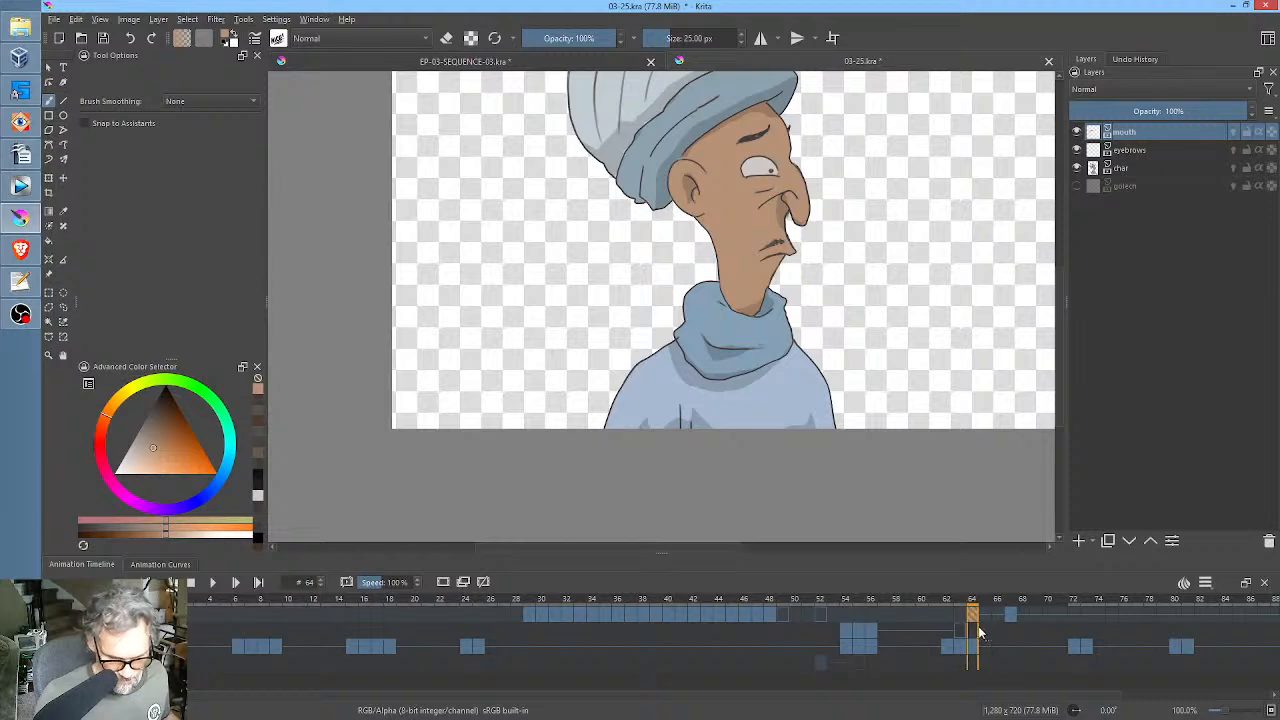
# Reshape the open mouth and lower lip at frame 67 with Liquify, and duplicate the mouth keyframe to frame 68.
pyautogui.click(1011, 614)
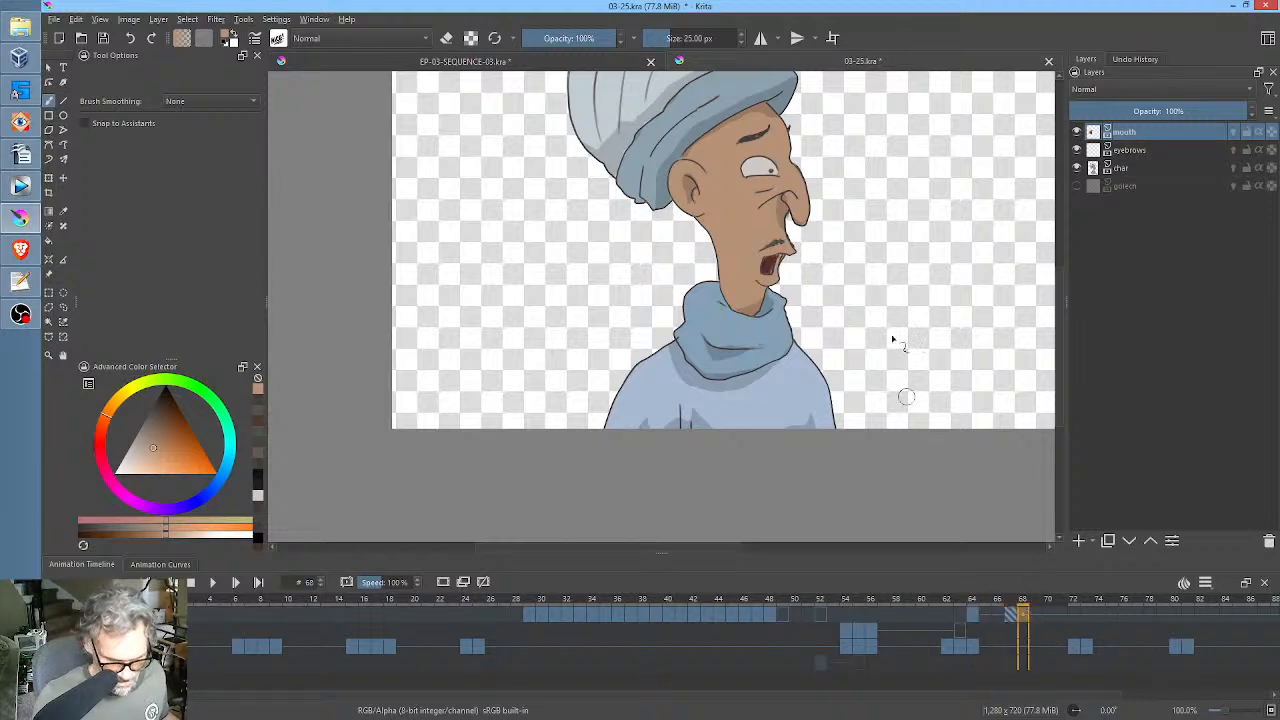
pyautogui.scroll(3, 830, 262)
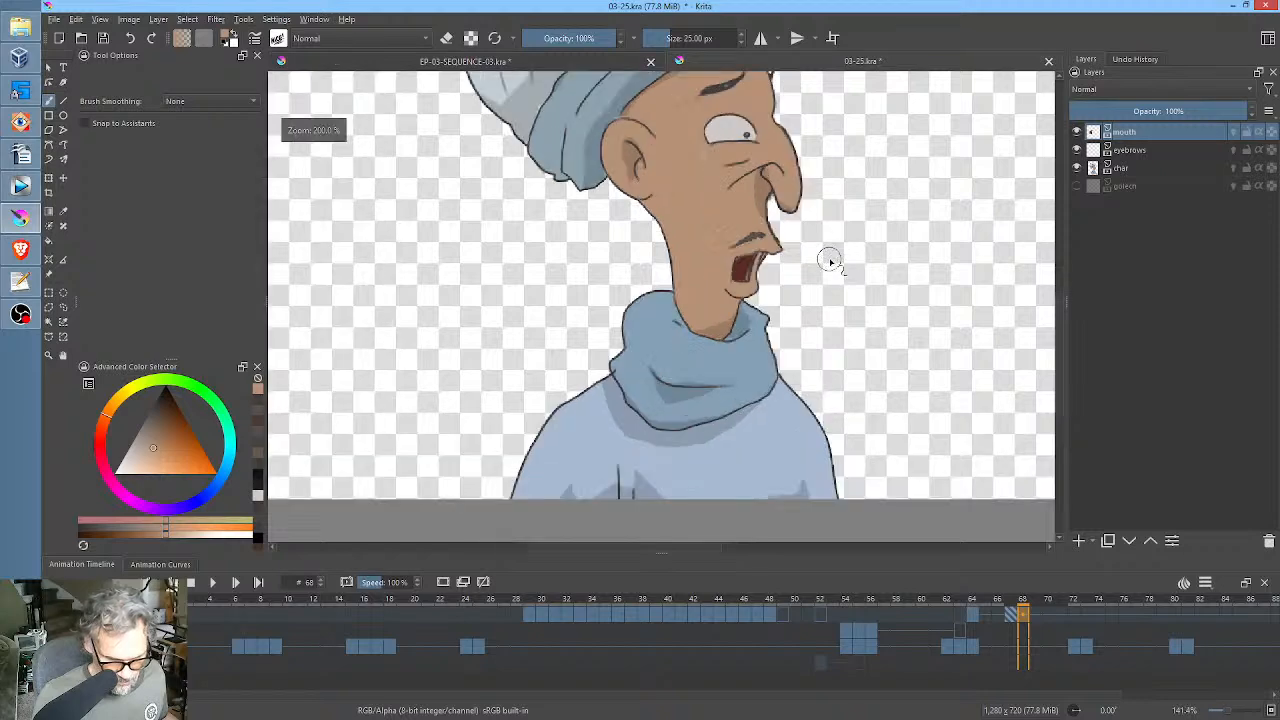
pyautogui.click(1011, 607)
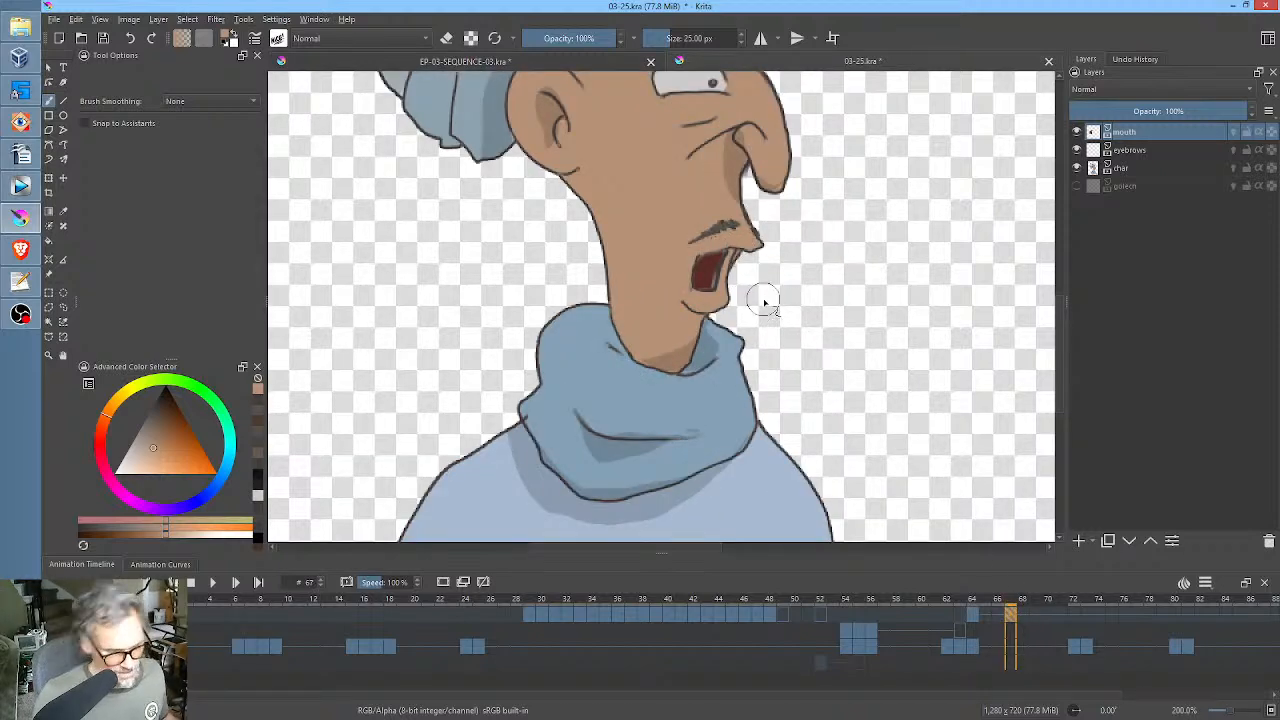
pyautogui.moveTo(706, 302); pyautogui.dragTo(812, 198)
pyautogui.hotkey('ctrl', 't')
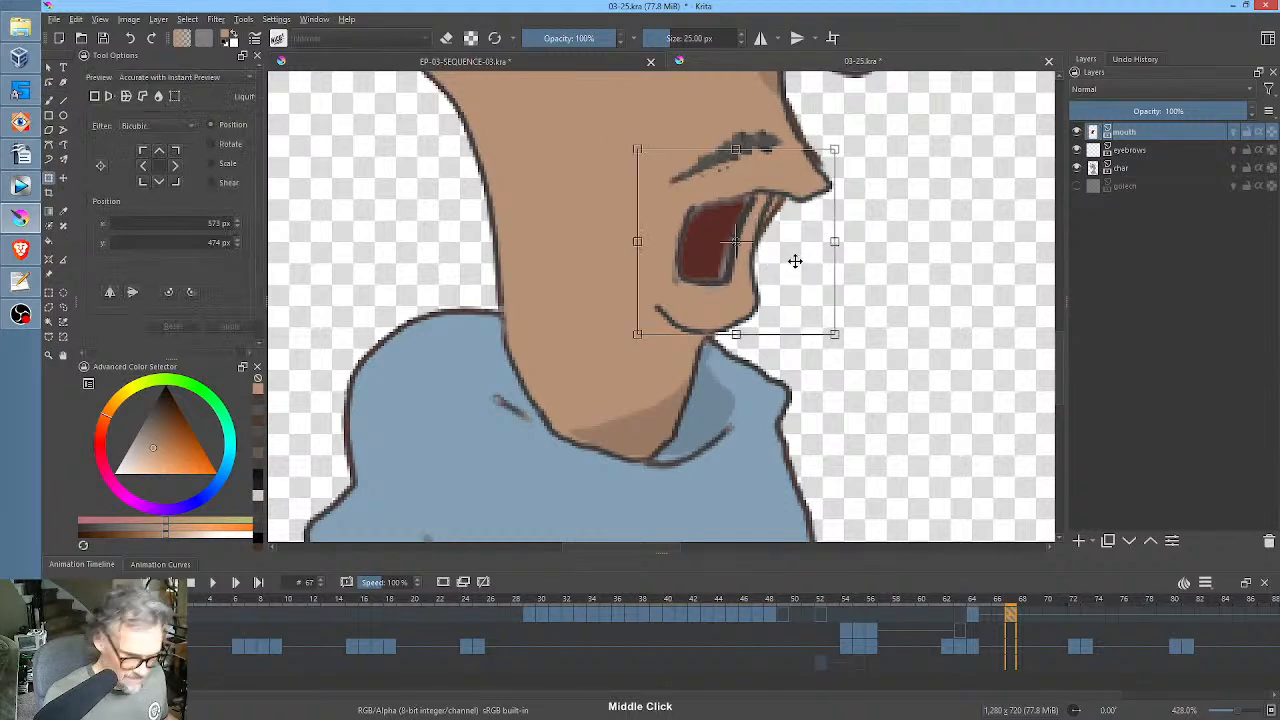
pyautogui.rightClick(795, 261)
pyautogui.click(820, 347)
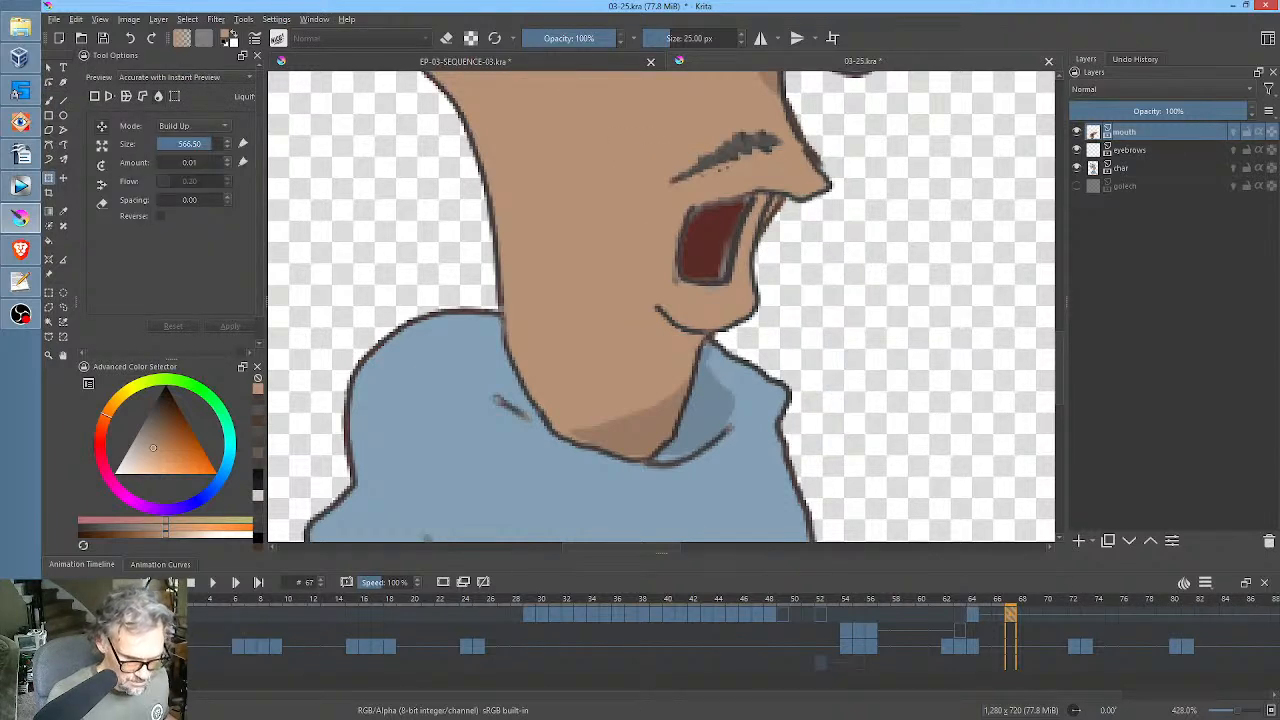
pyautogui.moveTo(881, 272); pyautogui.dragTo(685, 444)
pyautogui.moveTo(894, 229)
pyautogui.mouseDown()
pyautogui.moveTo(474, 437)
pyautogui.moveTo(566, 401)
pyautogui.moveTo(503, 424)
pyautogui.mouseUp()
pyautogui.moveTo(925, 235); pyautogui.dragTo(806, 300)
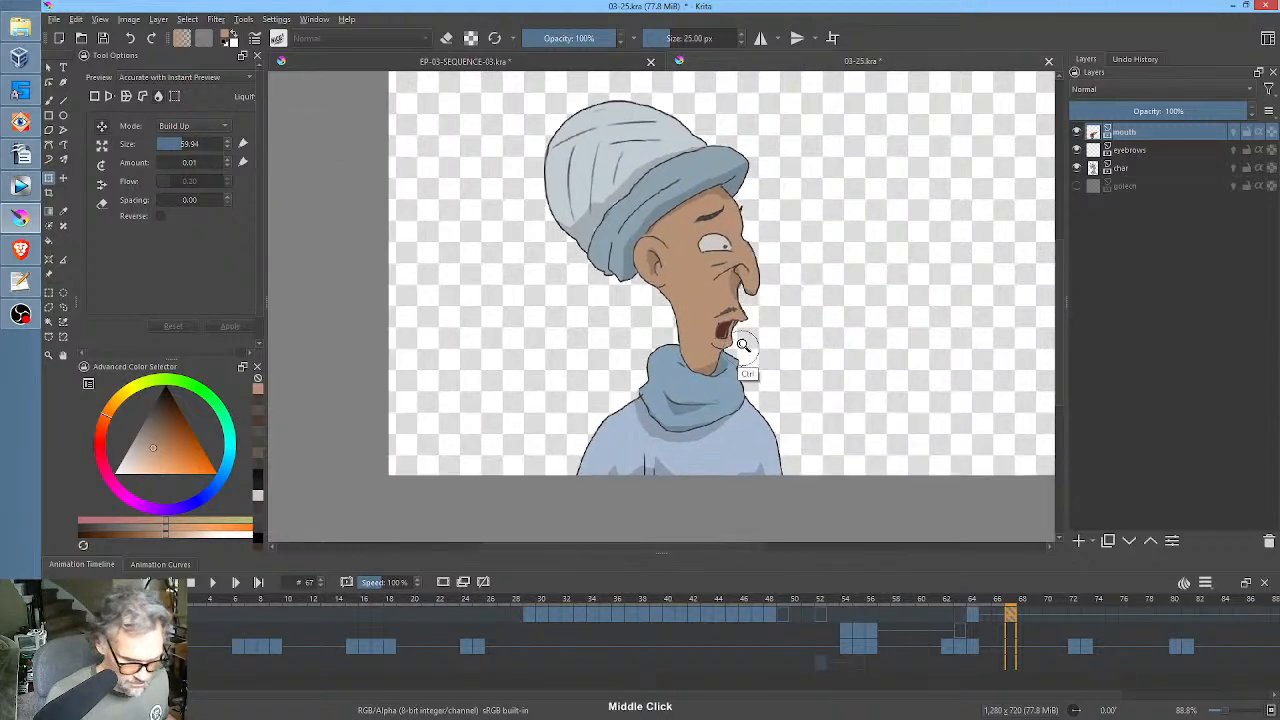
pyautogui.moveTo(742, 345)
pyautogui.mouseDown()
pyautogui.moveTo(957, 200)
pyautogui.moveTo(823, 229)
pyautogui.moveTo(773, 309)
pyautogui.moveTo(707, 270)
pyautogui.moveTo(643, 270)
pyautogui.moveTo(710, 242)
pyautogui.moveTo(689, 256)
pyautogui.mouseUp()
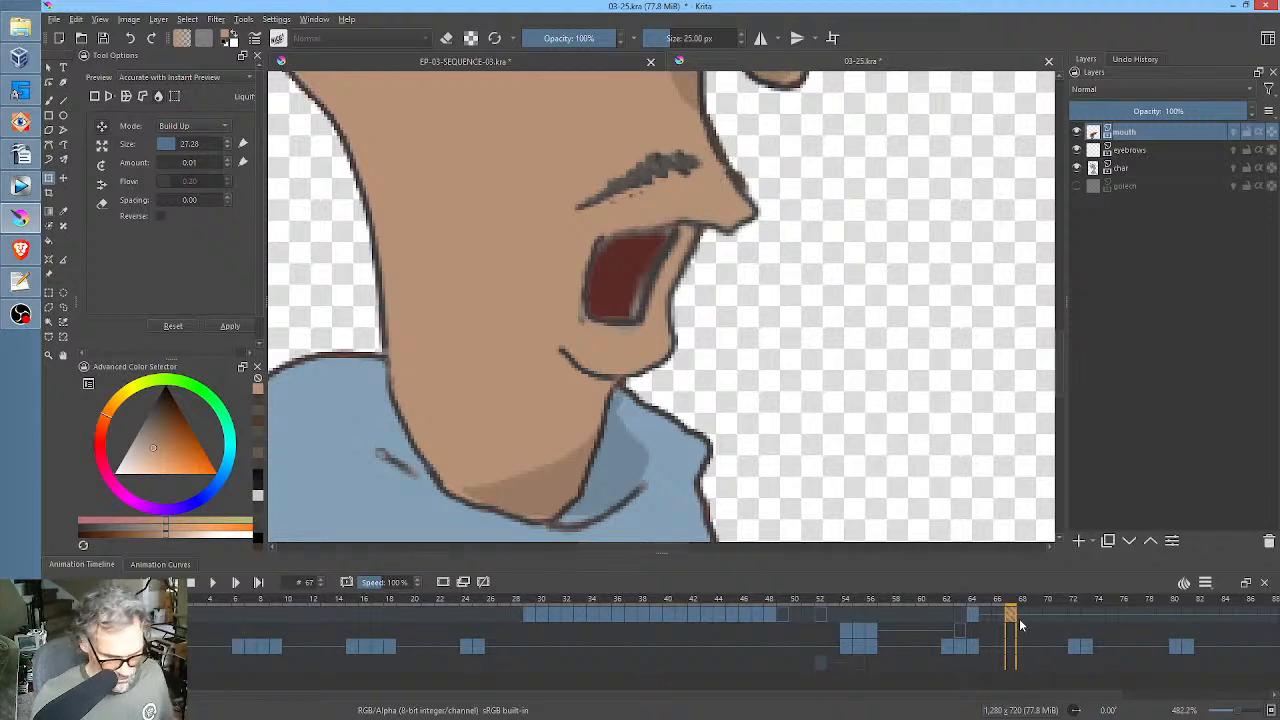
pyautogui.click(638, 337)
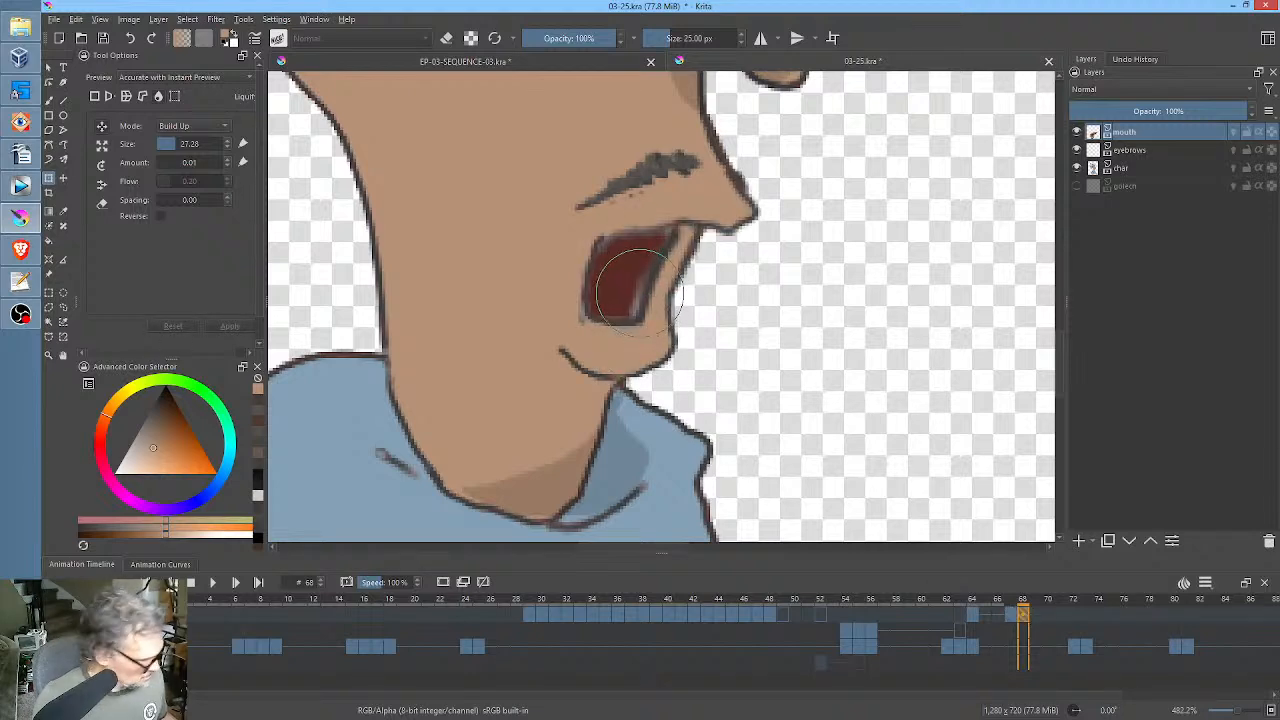
# Try to squash the frame 68 mouth vertically with a free transform, and undo it.
pyautogui.rightClick(738, 270)
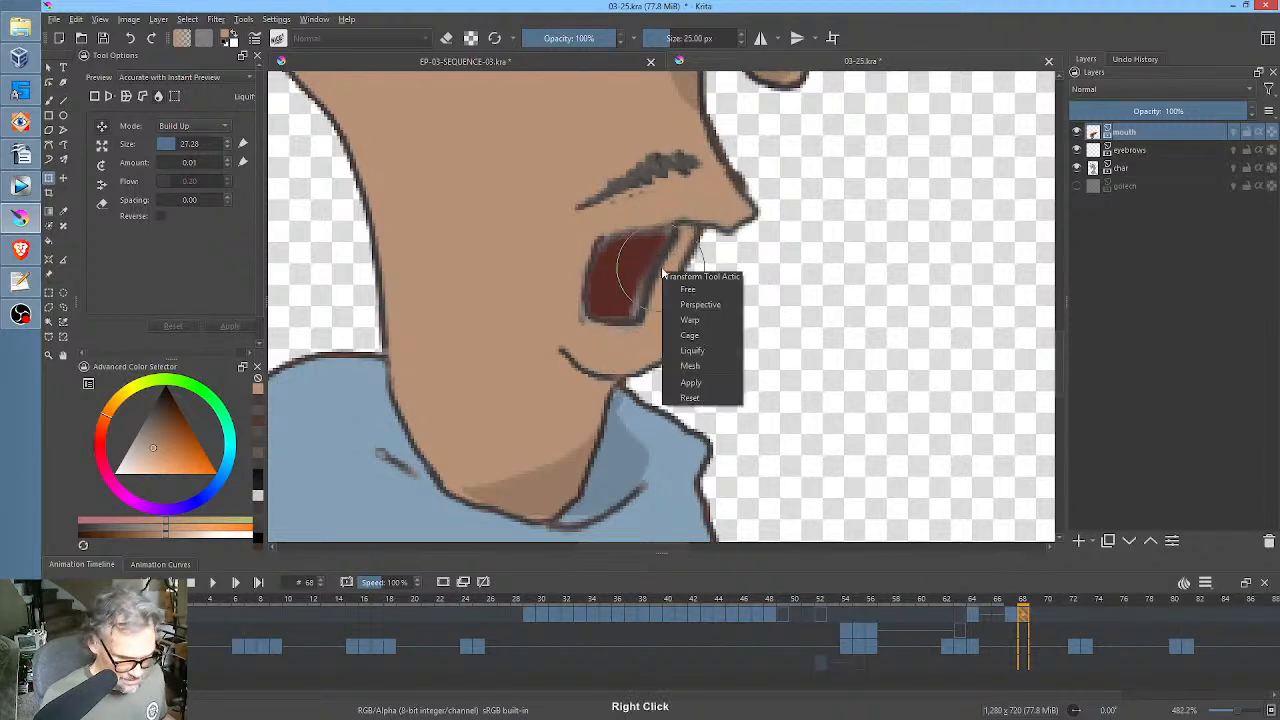
pyautogui.click(716, 290)
pyautogui.moveTo(650, 279); pyautogui.dragTo(692, 178)
pyautogui.press('Return')
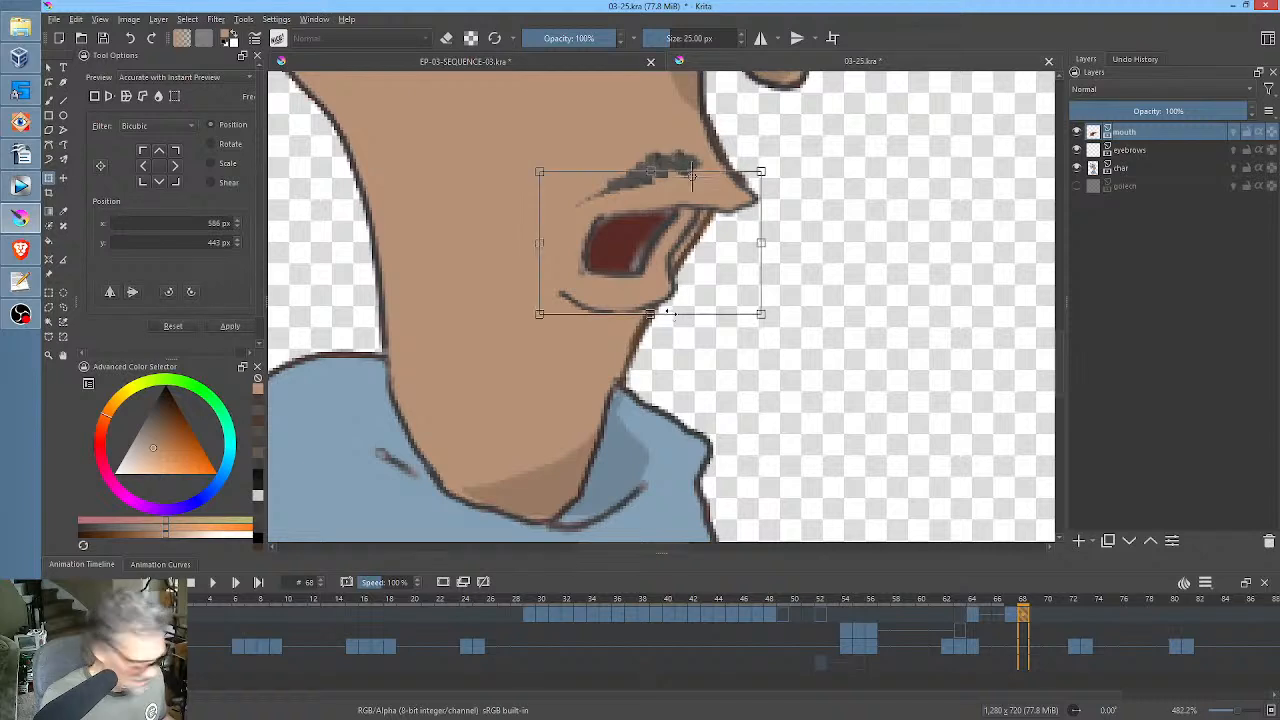
pyautogui.hotkey('ctrl', 'z')
pyautogui.press('Return')
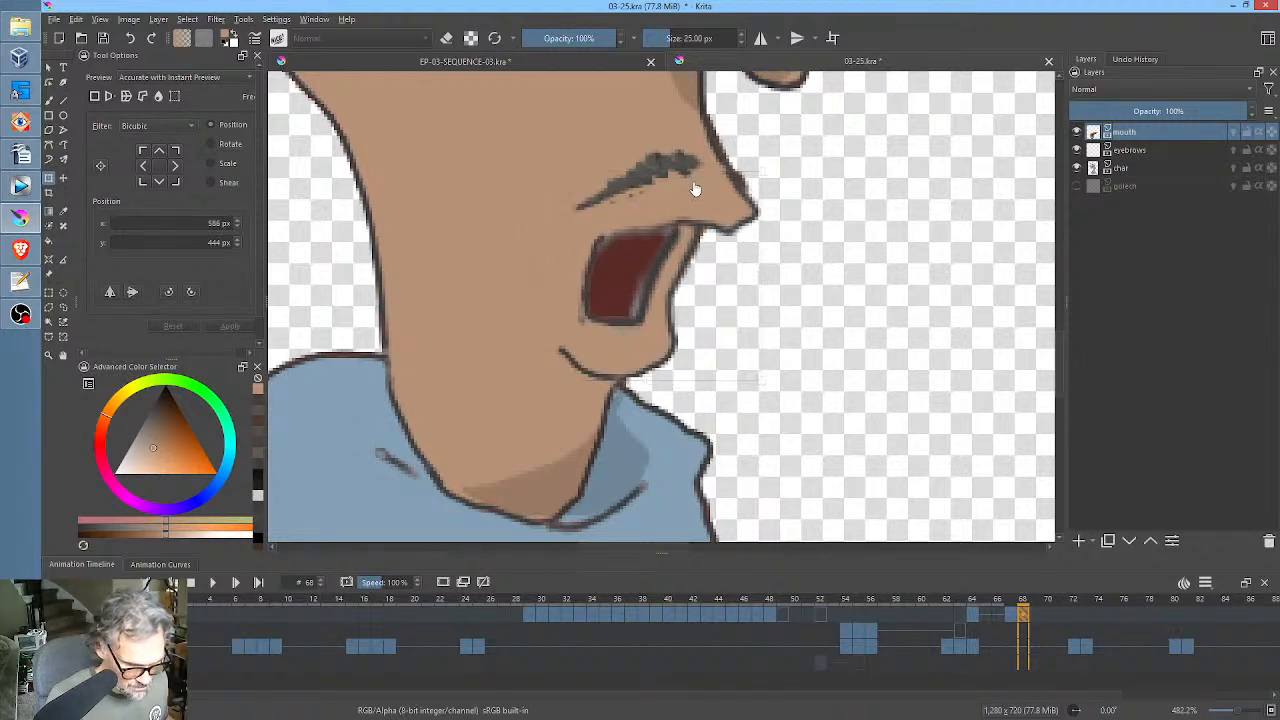
pyautogui.click(697, 149)
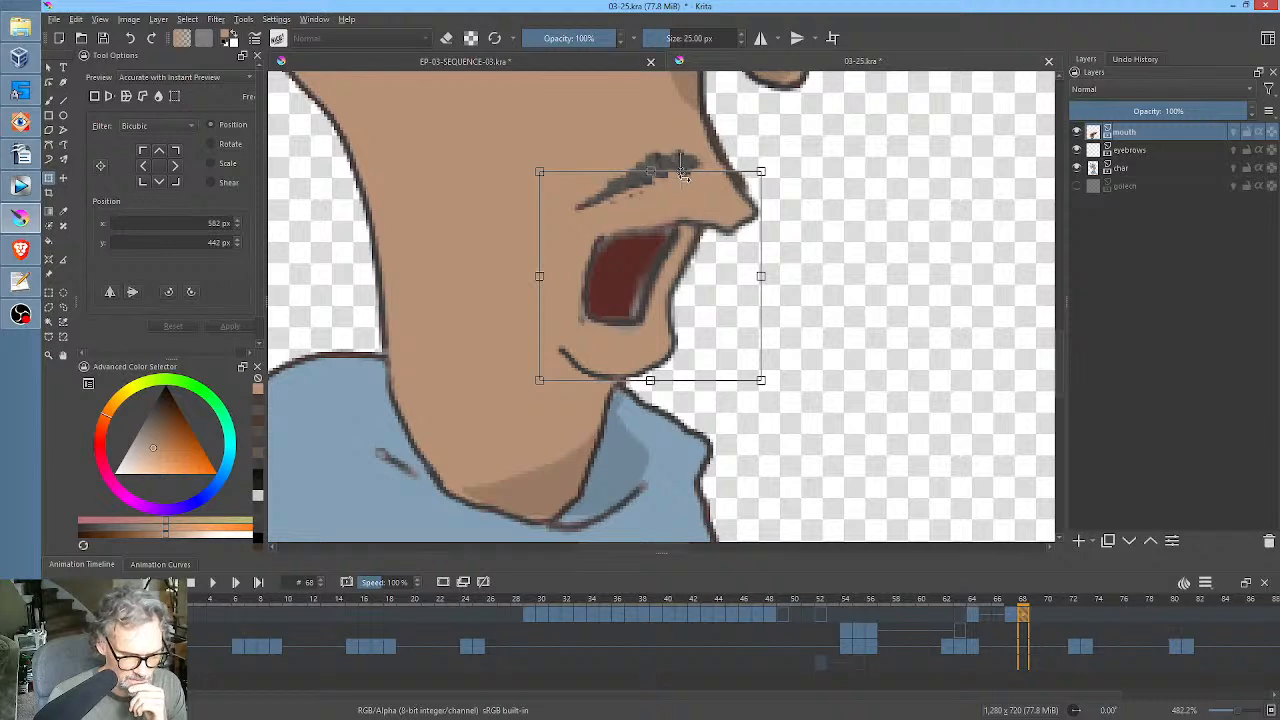
pyautogui.moveTo(682, 175); pyautogui.dragTo(683, 170)
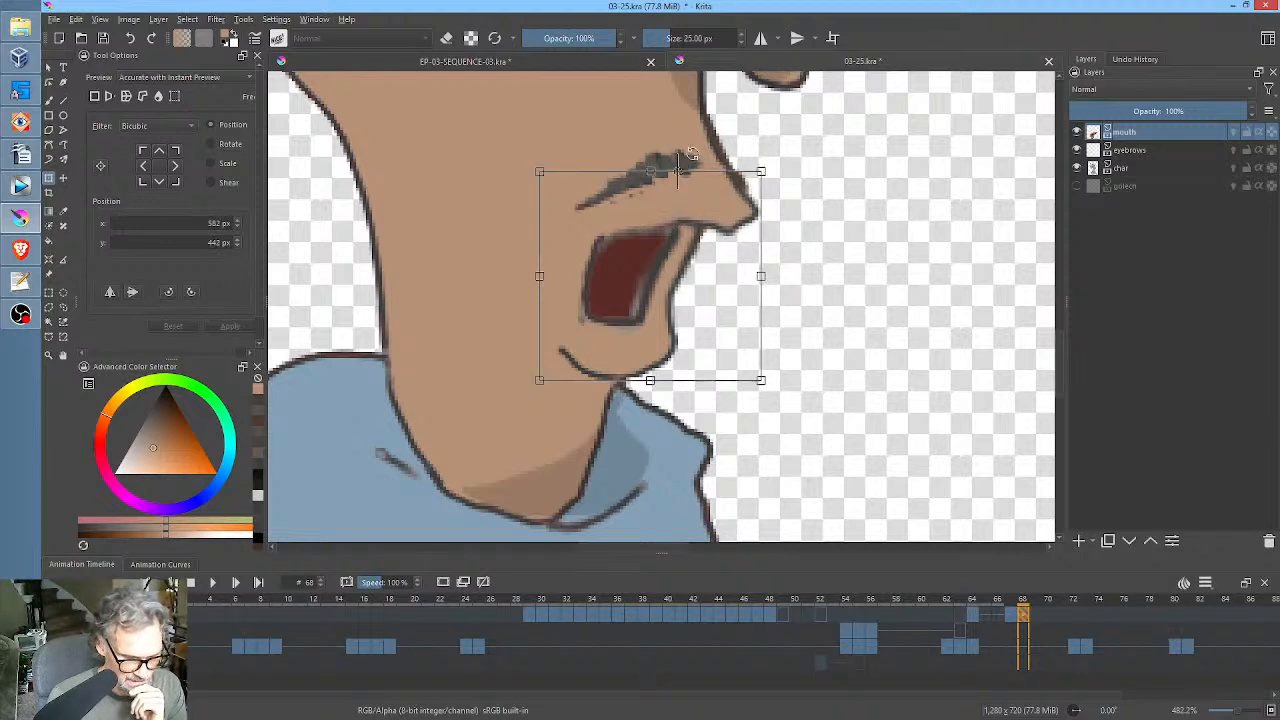
# Use Liquify on the frame 68 mouth to push the chin and lower lip up, making the open mouth shorter.
pyautogui.rightClick(707, 308)
pyautogui.click(766, 392)
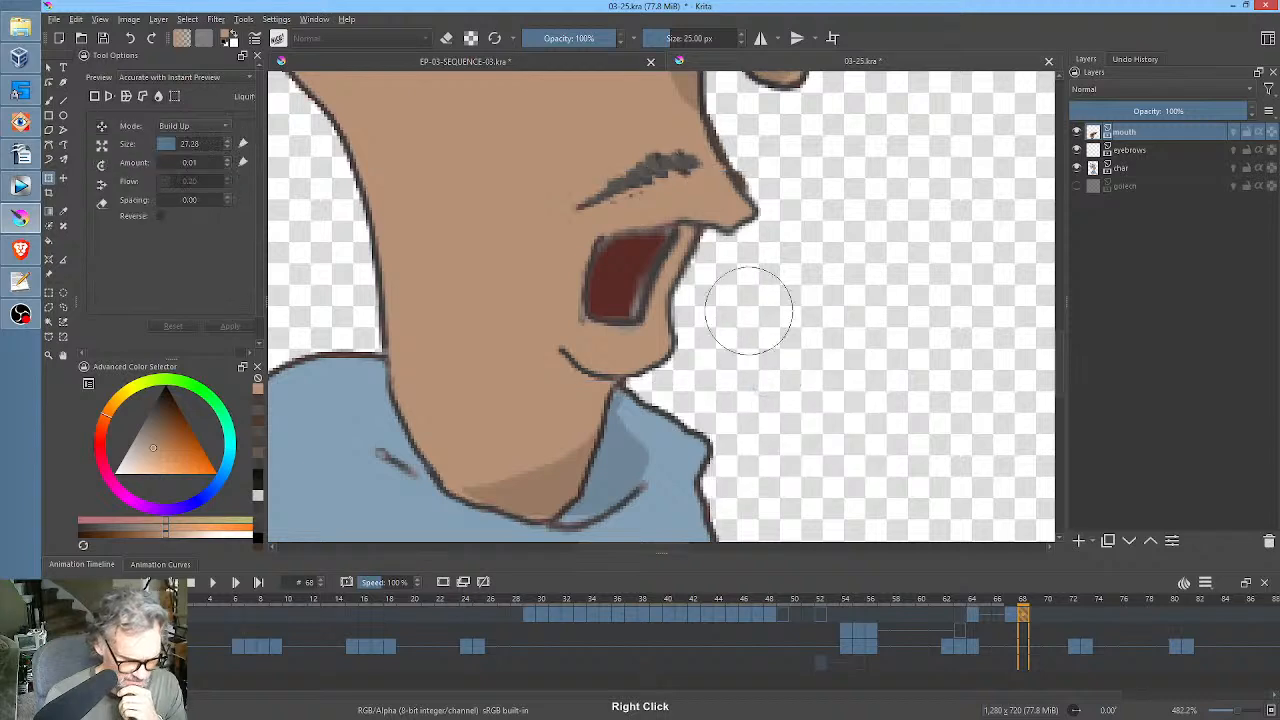
pyautogui.moveTo(646, 415)
pyautogui.mouseDown()
pyautogui.moveTo(849, 369)
pyautogui.moveTo(820, 366)
pyautogui.mouseUp()
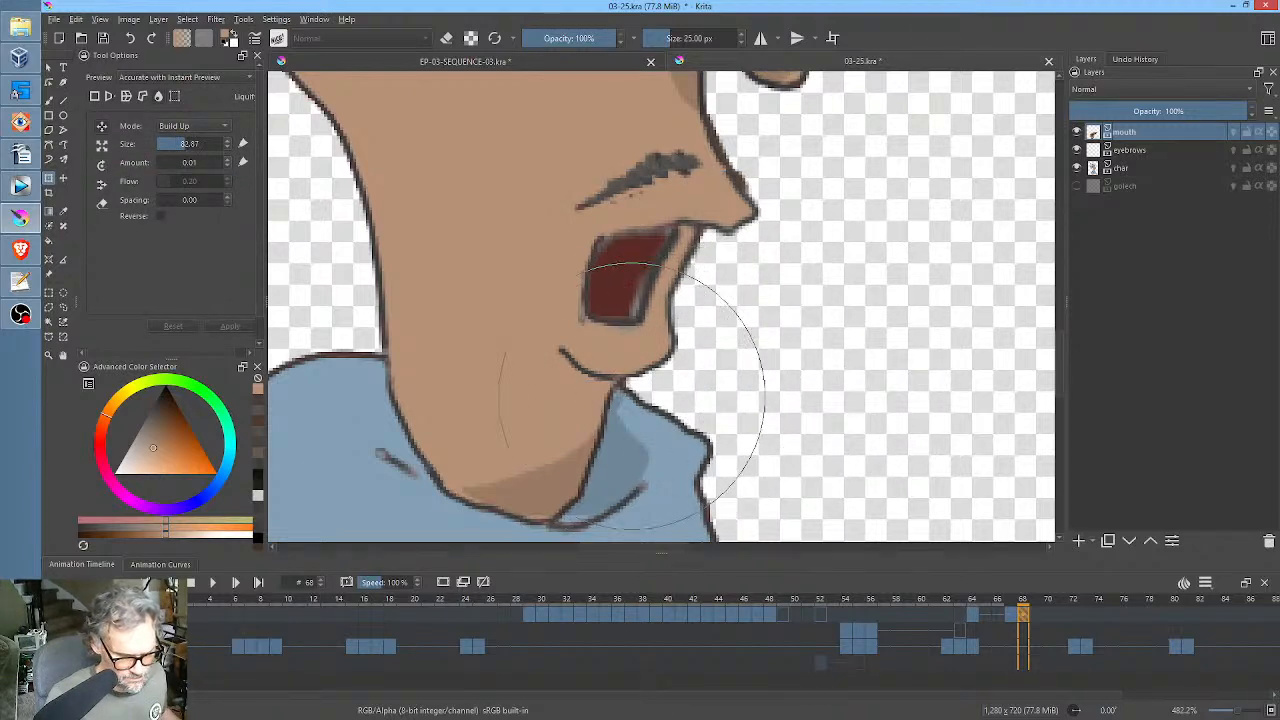
pyautogui.moveTo(619, 411)
pyautogui.mouseDown()
pyautogui.moveTo(639, 373)
pyautogui.moveTo(638, 394)
pyautogui.moveTo(654, 323)
pyautogui.moveTo(558, 380)
pyautogui.mouseUp()
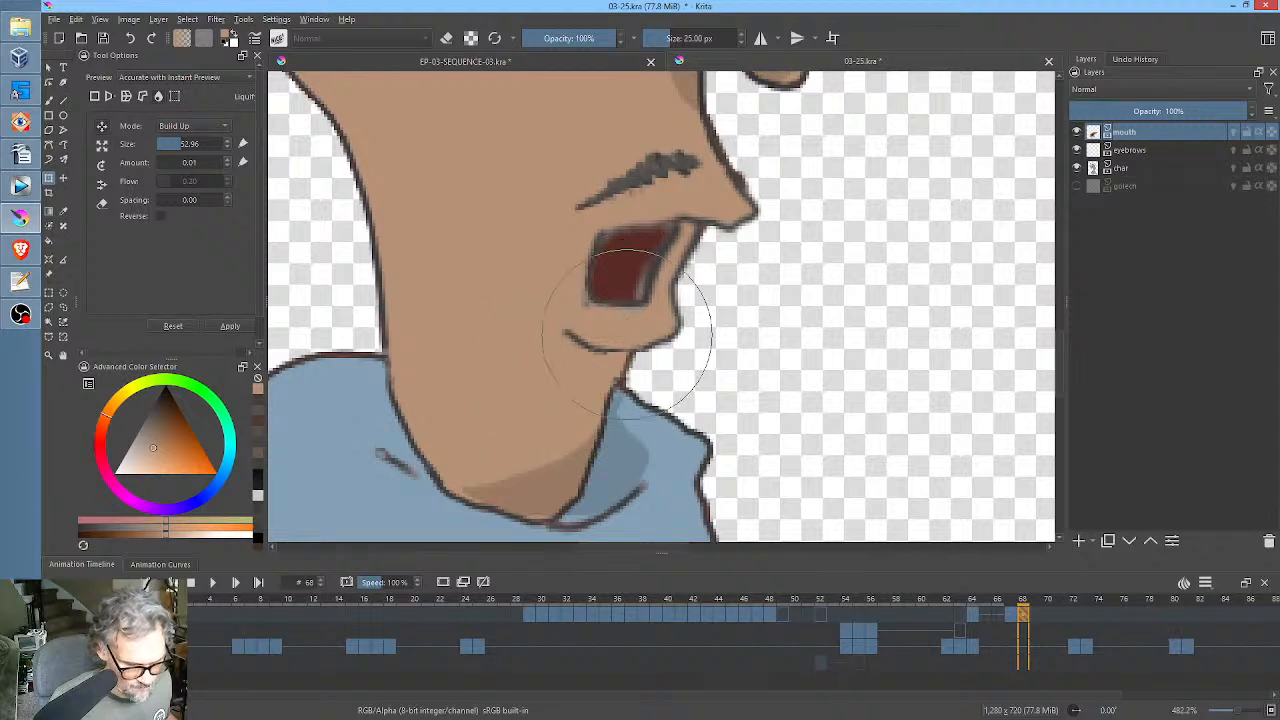
pyautogui.moveTo(634, 331); pyautogui.dragTo(659, 314)
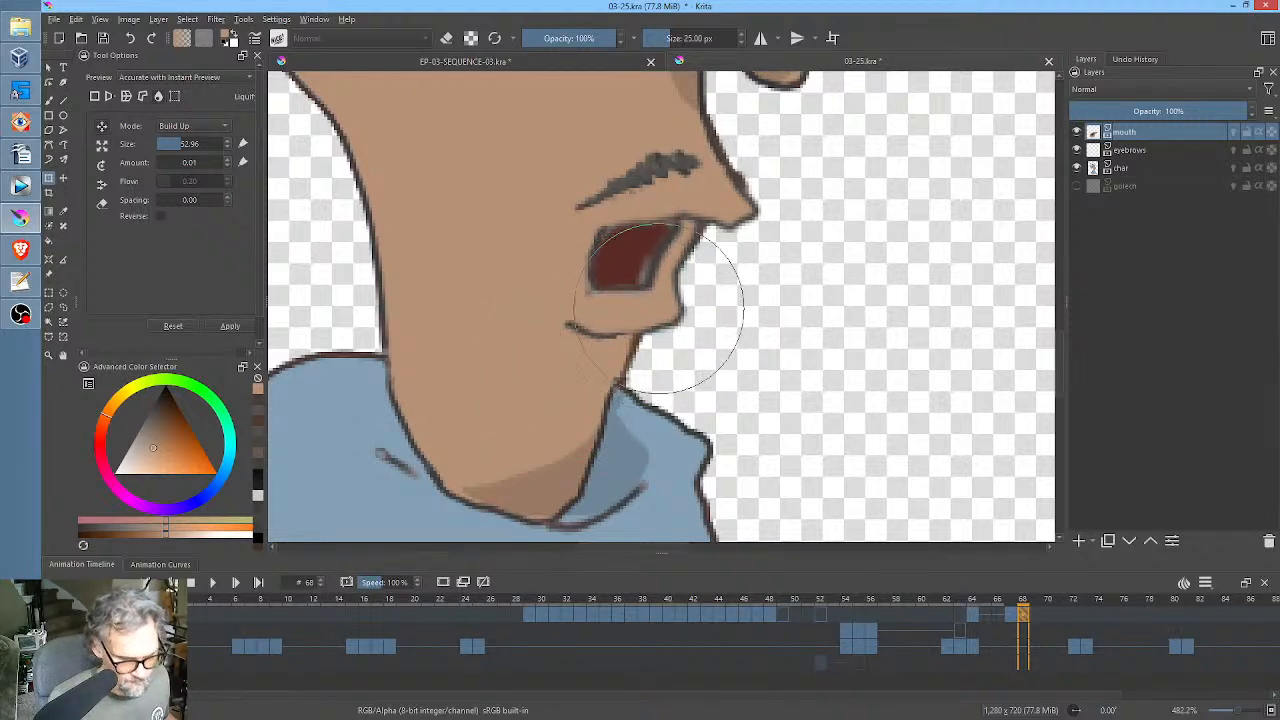
pyautogui.moveTo(652, 237); pyautogui.dragTo(584, 274)
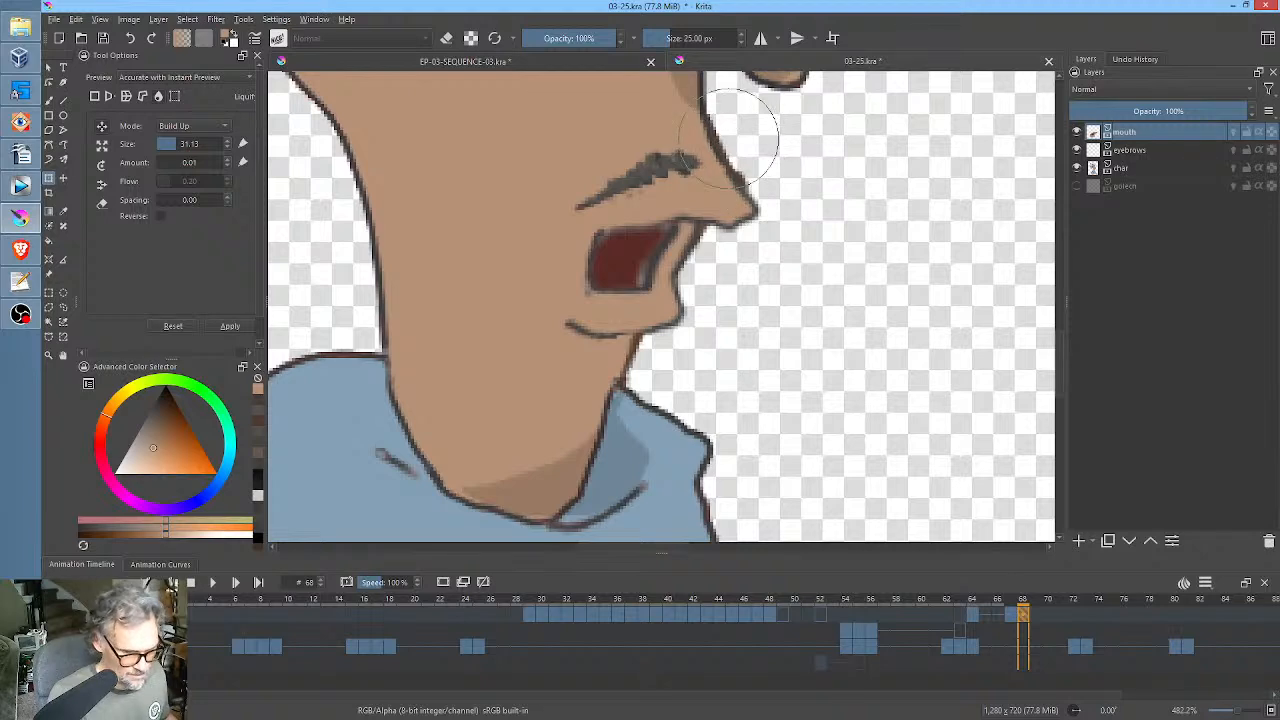
# Redraw the frame 68 mouth outline with a dark brown brush, extending the upper lip line past the back of the mouth.
pyautogui.press('b')
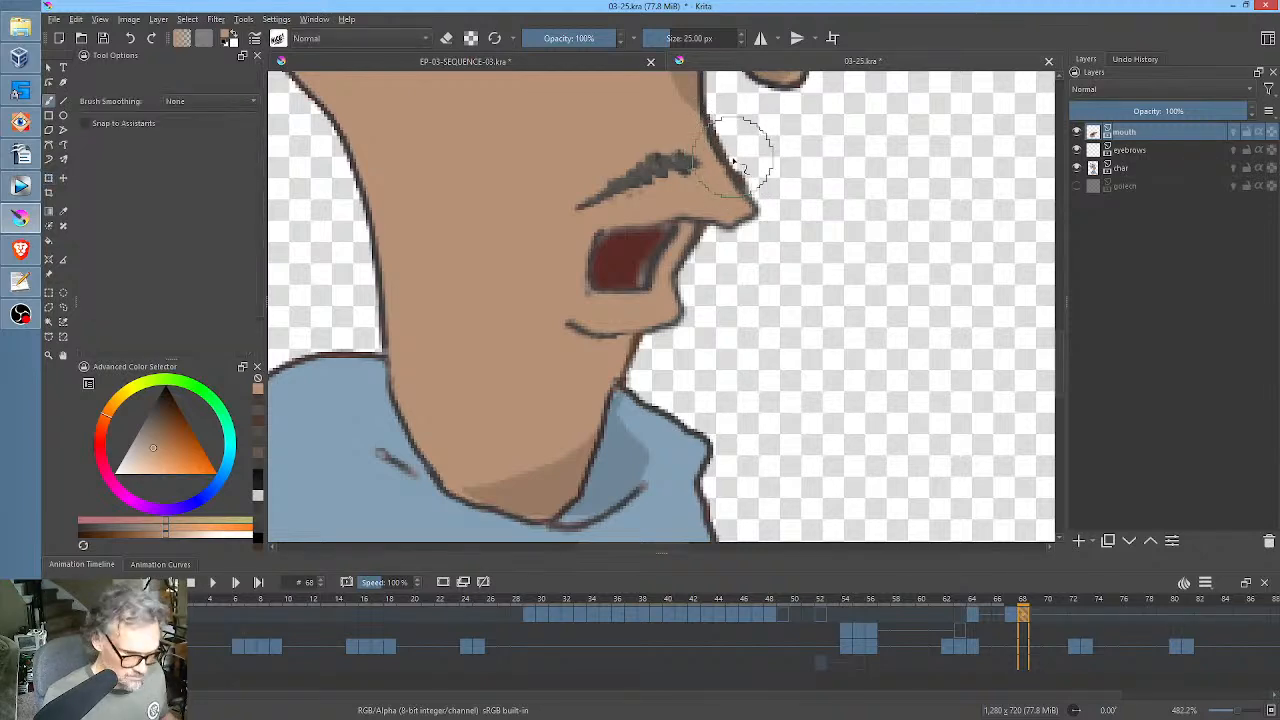
pyautogui.keyDown('ctrl'); pyautogui.click(729, 145); pyautogui.keyUp('ctrl')
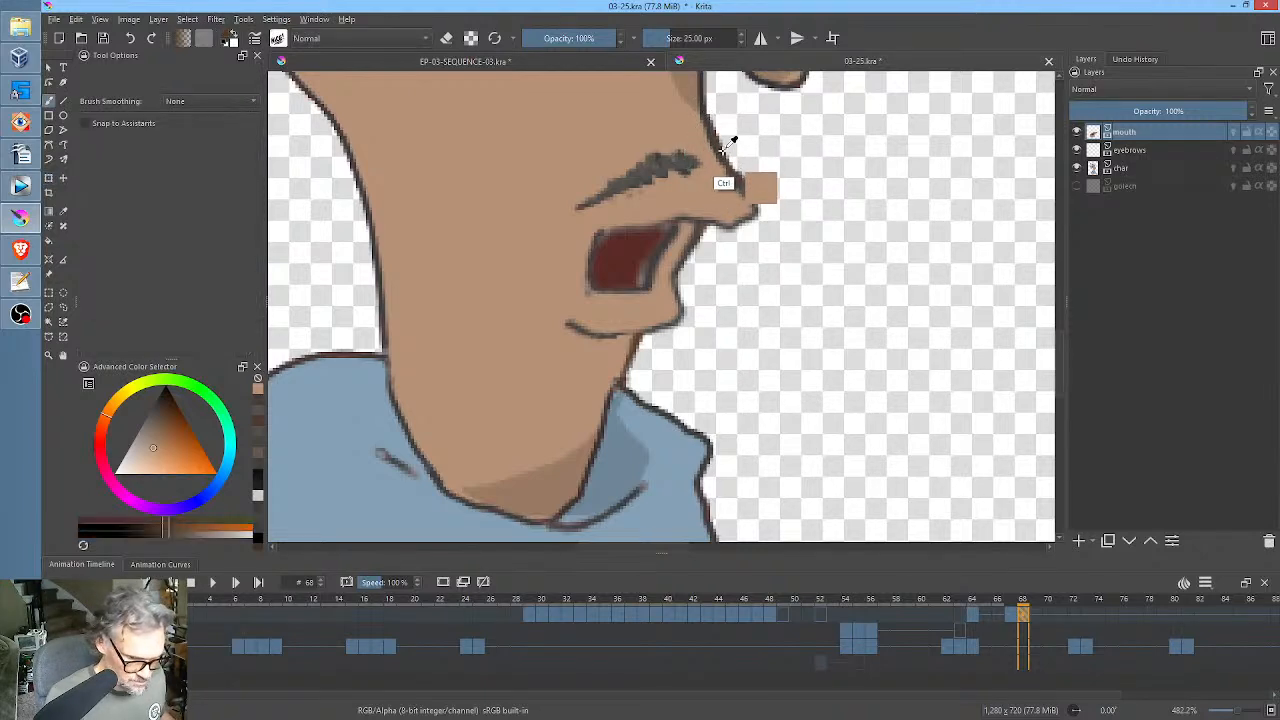
pyautogui.rightClick(650, 240)
pyautogui.click(562, 257)
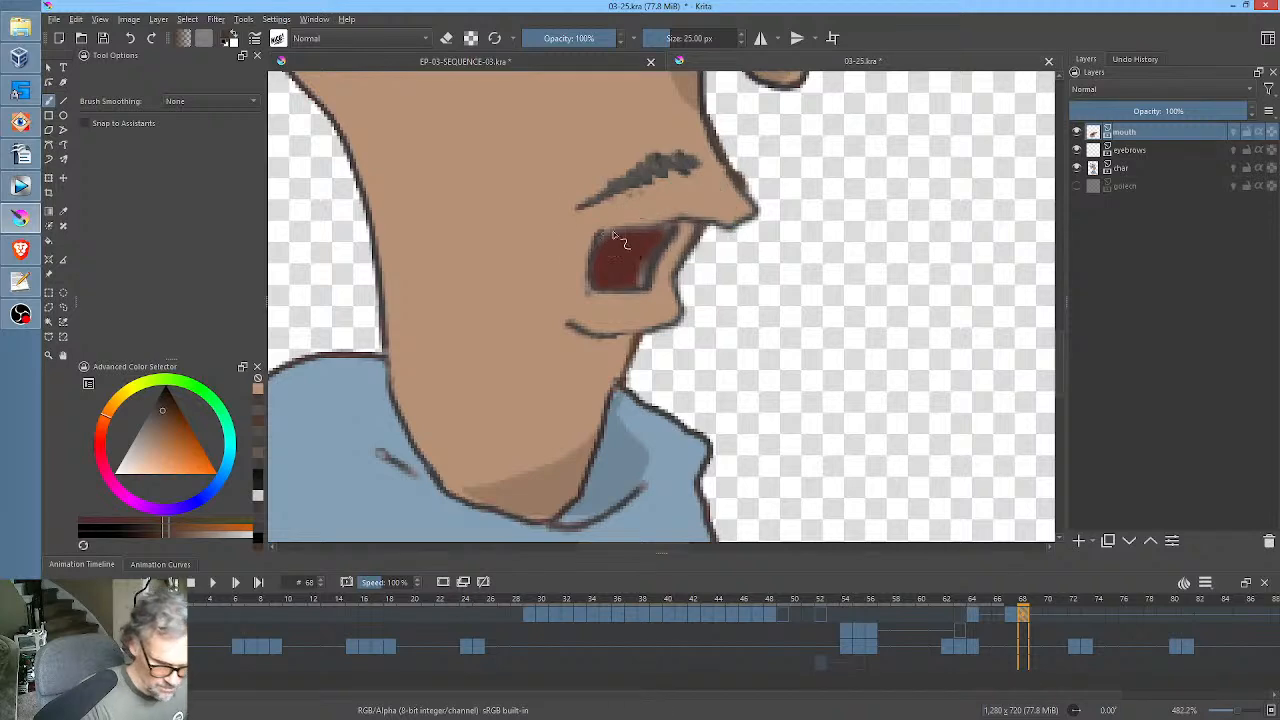
pyautogui.moveTo(617, 232); pyautogui.dragTo(651, 227)
pyautogui.click(162, 405)
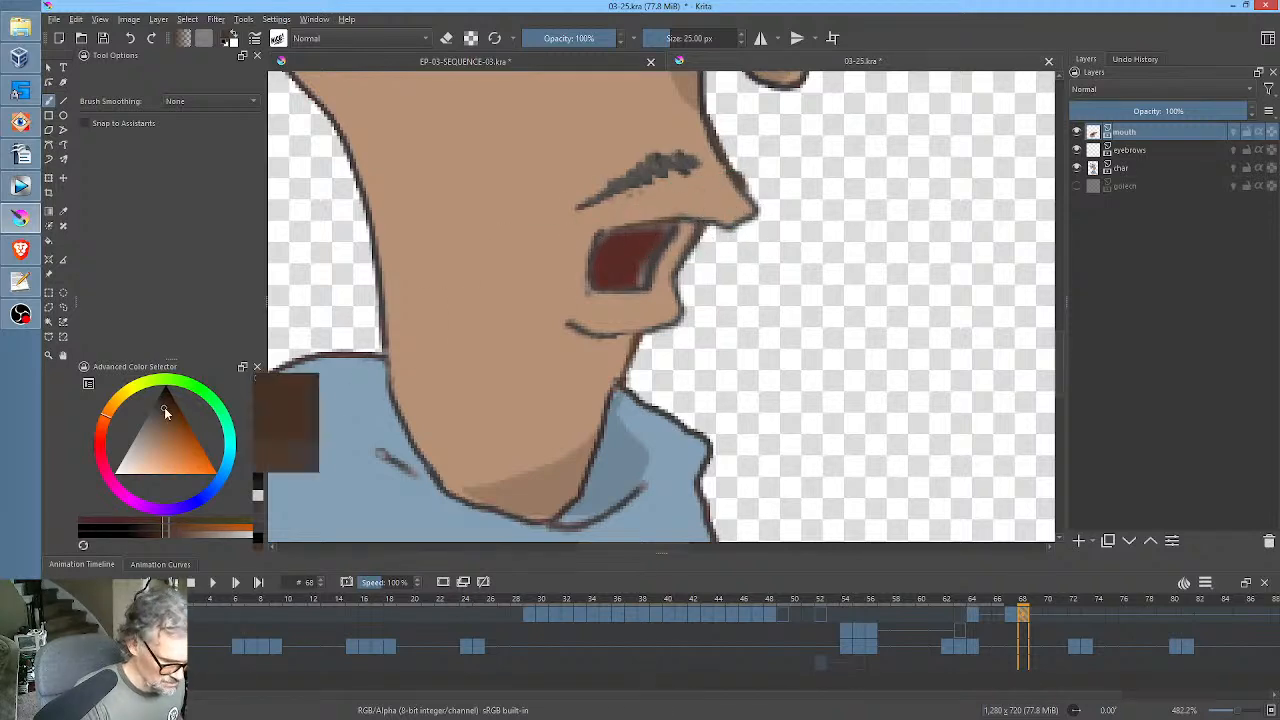
pyautogui.moveTo(690, 220)
pyautogui.mouseDown()
pyautogui.moveTo(579, 239)
pyautogui.moveTo(594, 290)
pyautogui.mouseUp()
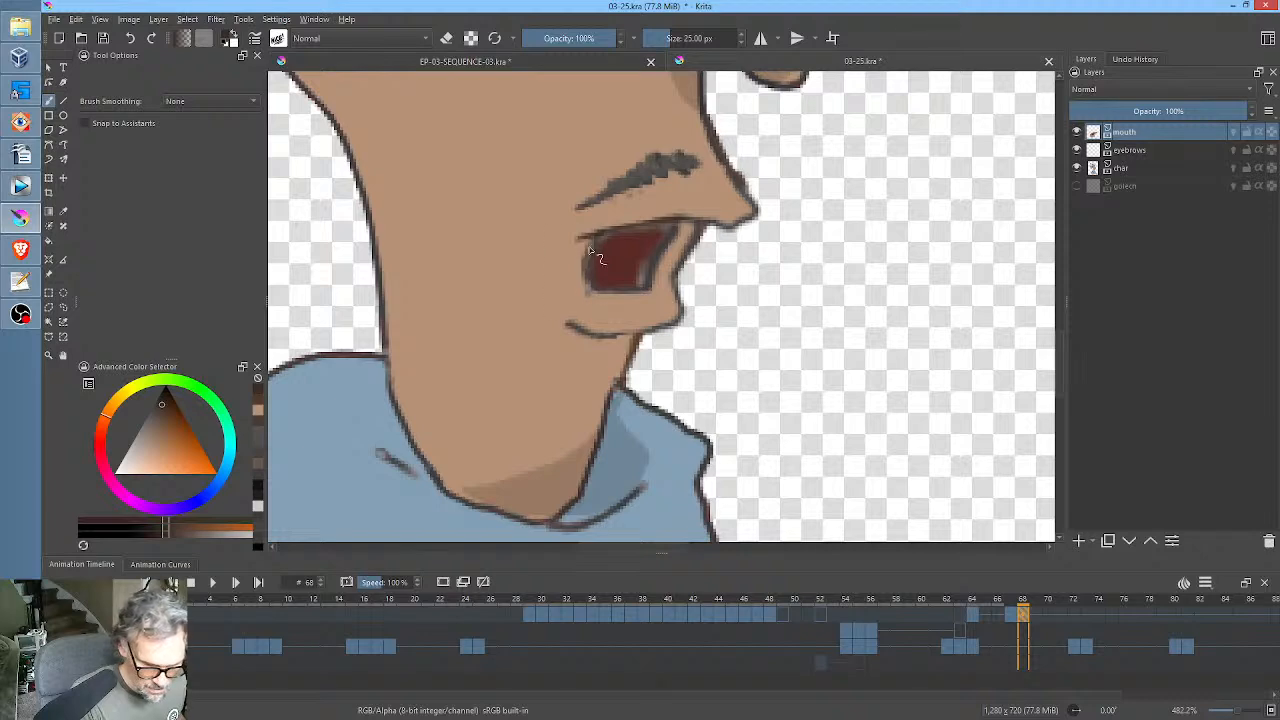
pyautogui.moveTo(675, 226); pyautogui.dragTo(646, 288)
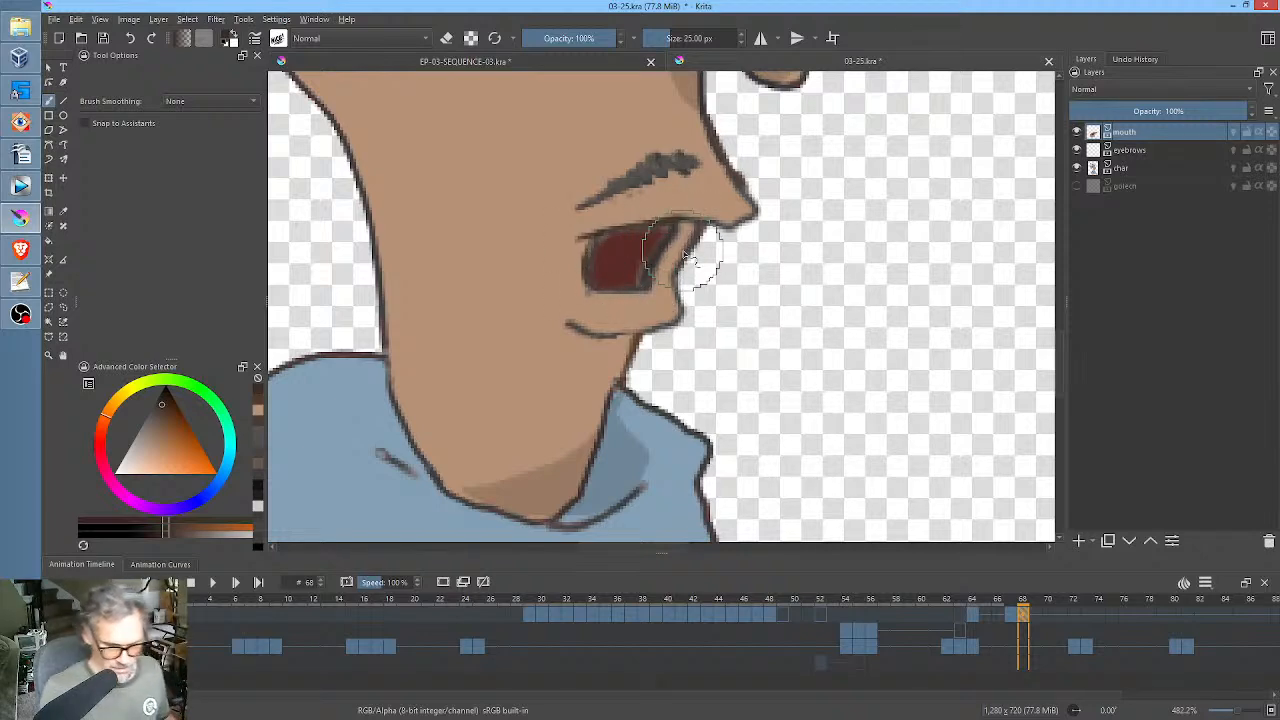
# Redraw the upper lip line at frame 67, and clean up the mouth interior at frames 67 and 68 with the sampled dark red.
pyautogui.press('Left')
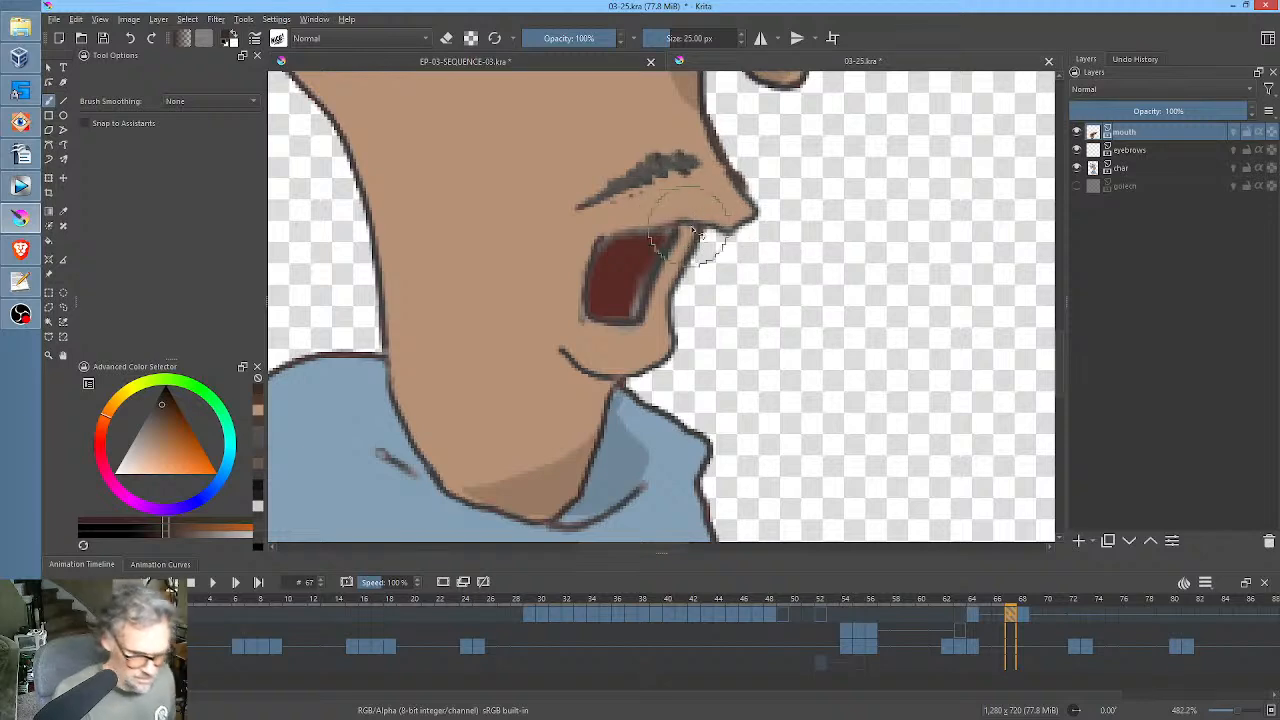
pyautogui.moveTo(641, 232)
pyautogui.mouseDown()
pyautogui.moveTo(601, 242)
pyautogui.moveTo(612, 235)
pyautogui.moveTo(577, 258)
pyautogui.moveTo(613, 278)
pyautogui.moveTo(595, 247)
pyautogui.moveTo(587, 318)
pyautogui.moveTo(584, 302)
pyautogui.moveTo(591, 318)
pyautogui.moveTo(645, 309)
pyautogui.moveTo(654, 283)
pyautogui.moveTo(633, 319)
pyautogui.mouseUp()
pyautogui.keyDown('ctrl'); pyautogui.click(626, 284); pyautogui.keyUp('ctrl')
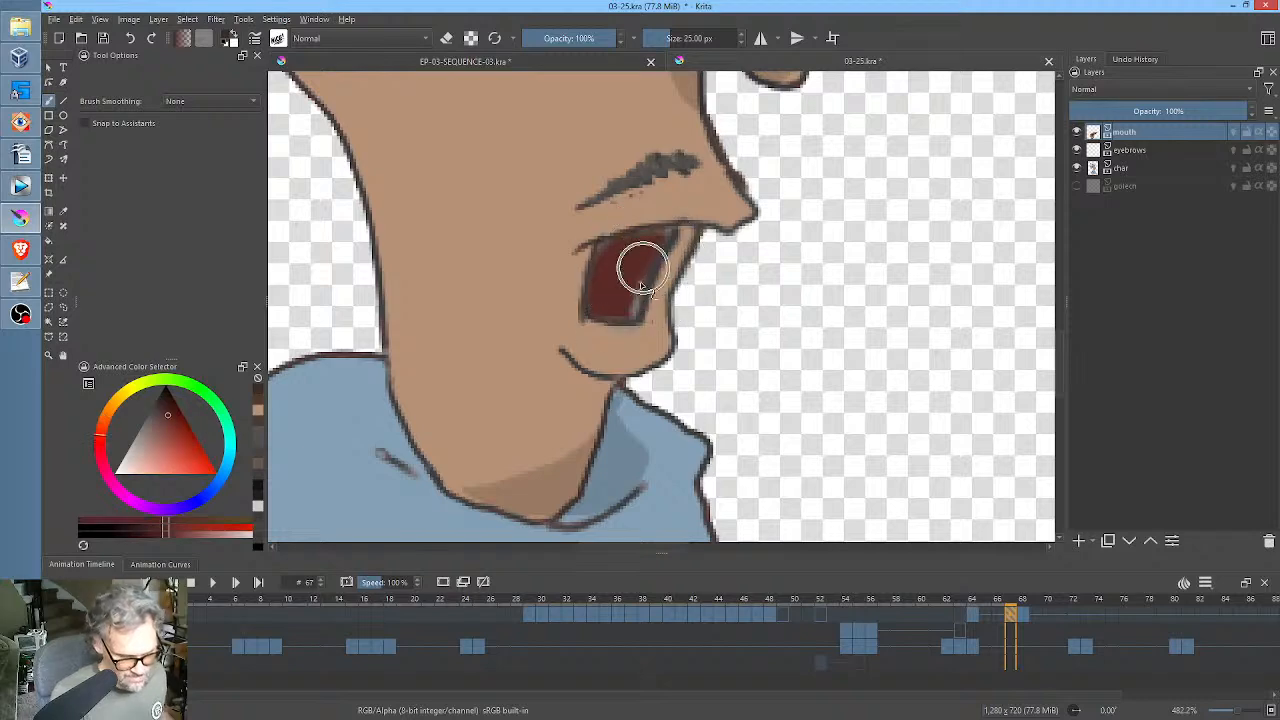
pyautogui.moveTo(645, 270); pyautogui.dragTo(632, 316)
pyautogui.moveTo(671, 233)
pyautogui.mouseDown()
pyautogui.moveTo(632, 239)
pyautogui.moveTo(648, 237)
pyautogui.moveTo(648, 284)
pyautogui.mouseUp()
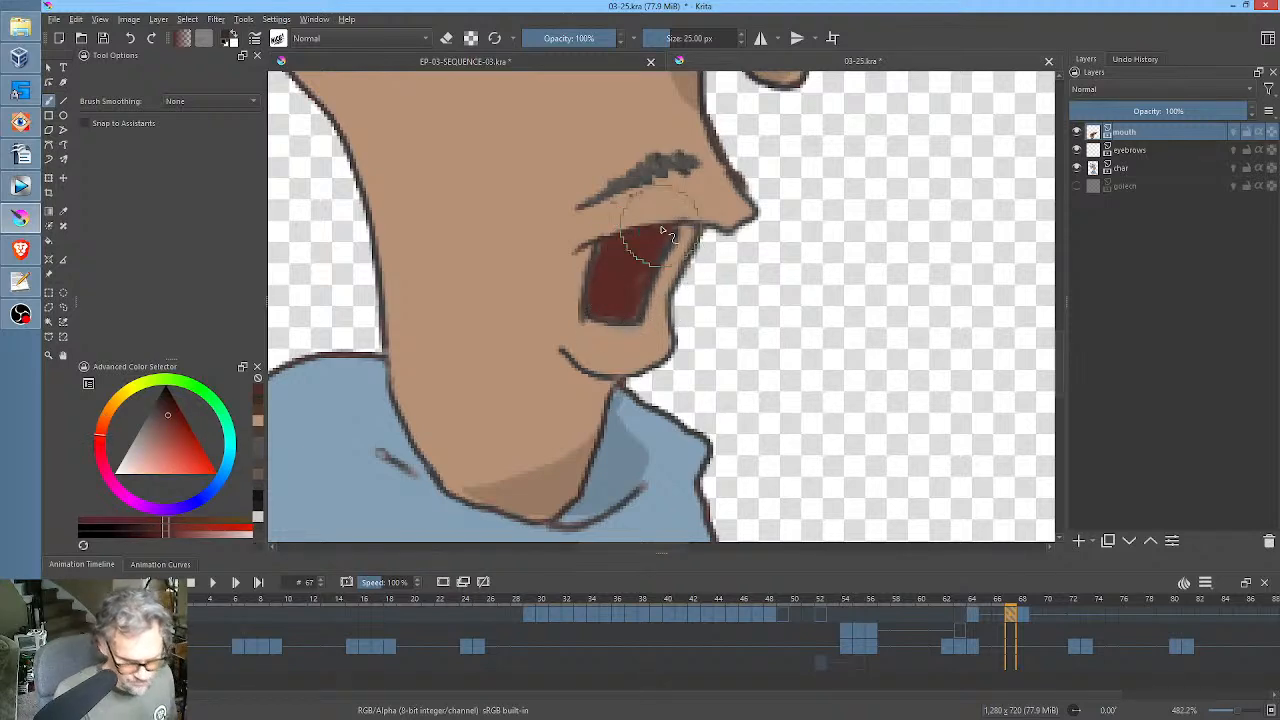
pyautogui.press('Right')
pyautogui.moveTo(643, 284); pyautogui.dragTo(662, 226)
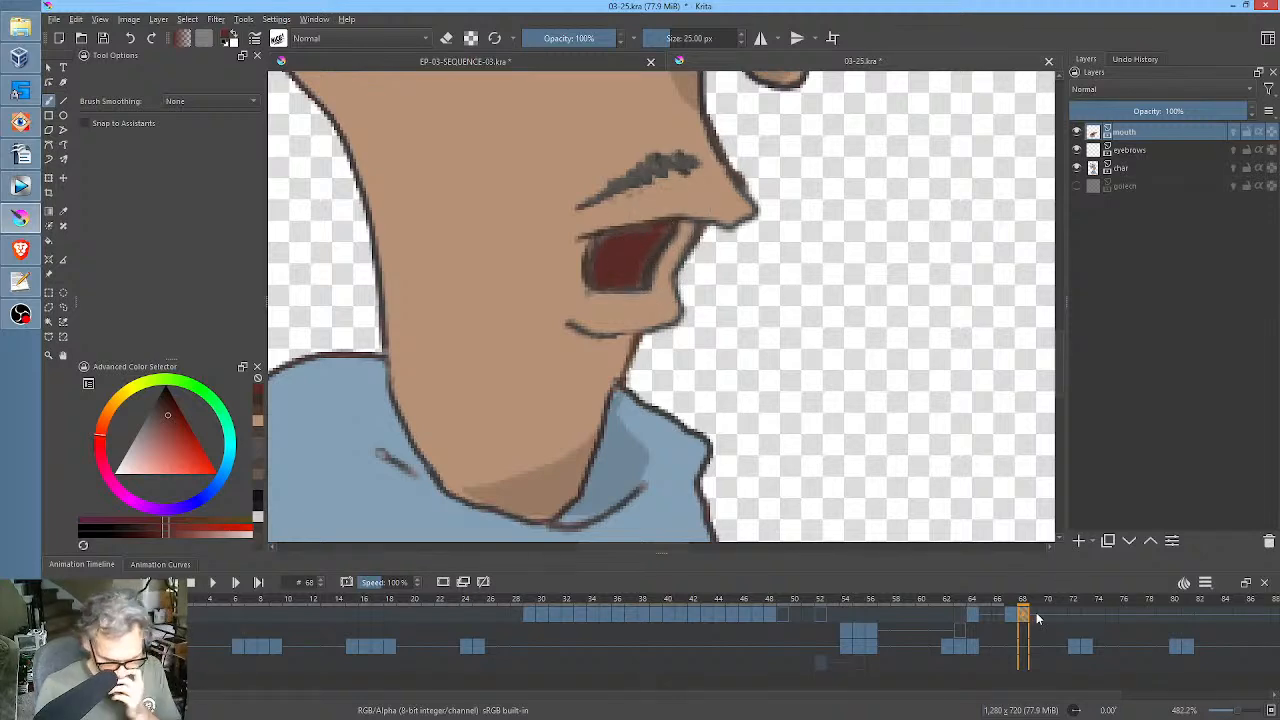
# Clone the mouth keyframe from frame 67 to frame 69.
pyautogui.click(1011, 615)
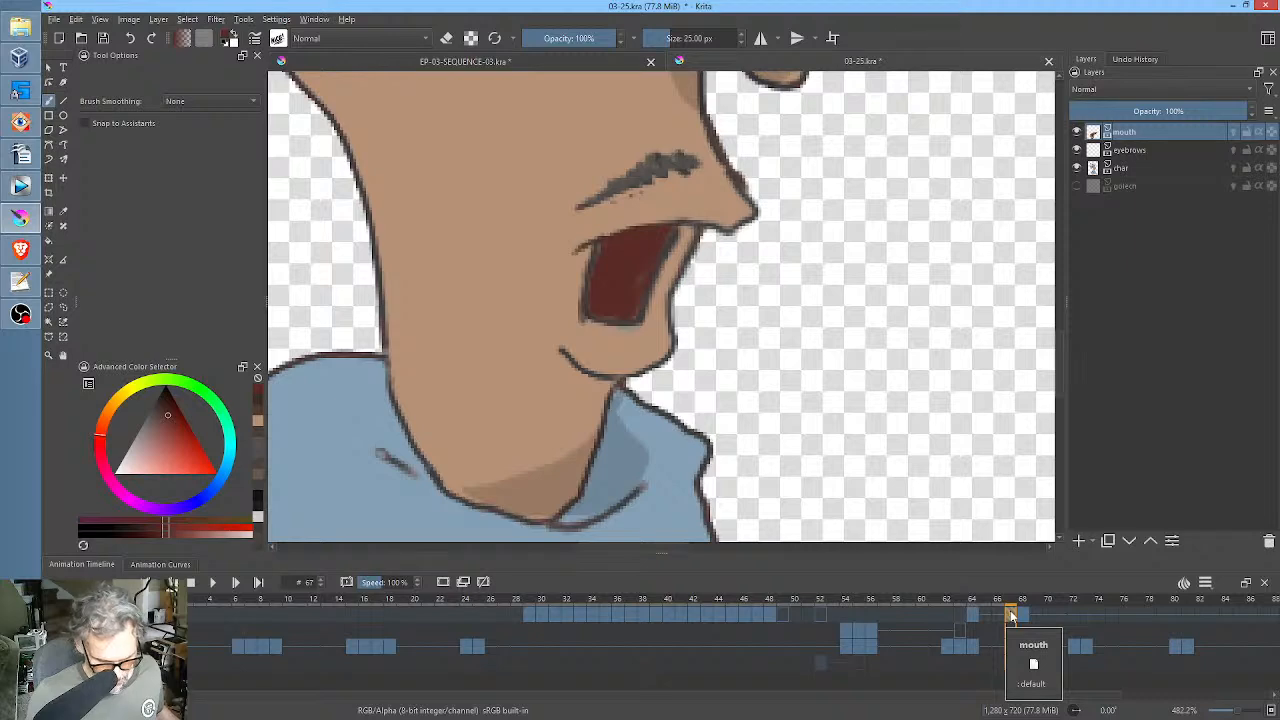
pyautogui.rightClick(1011, 615)
pyautogui.click(1076, 505)
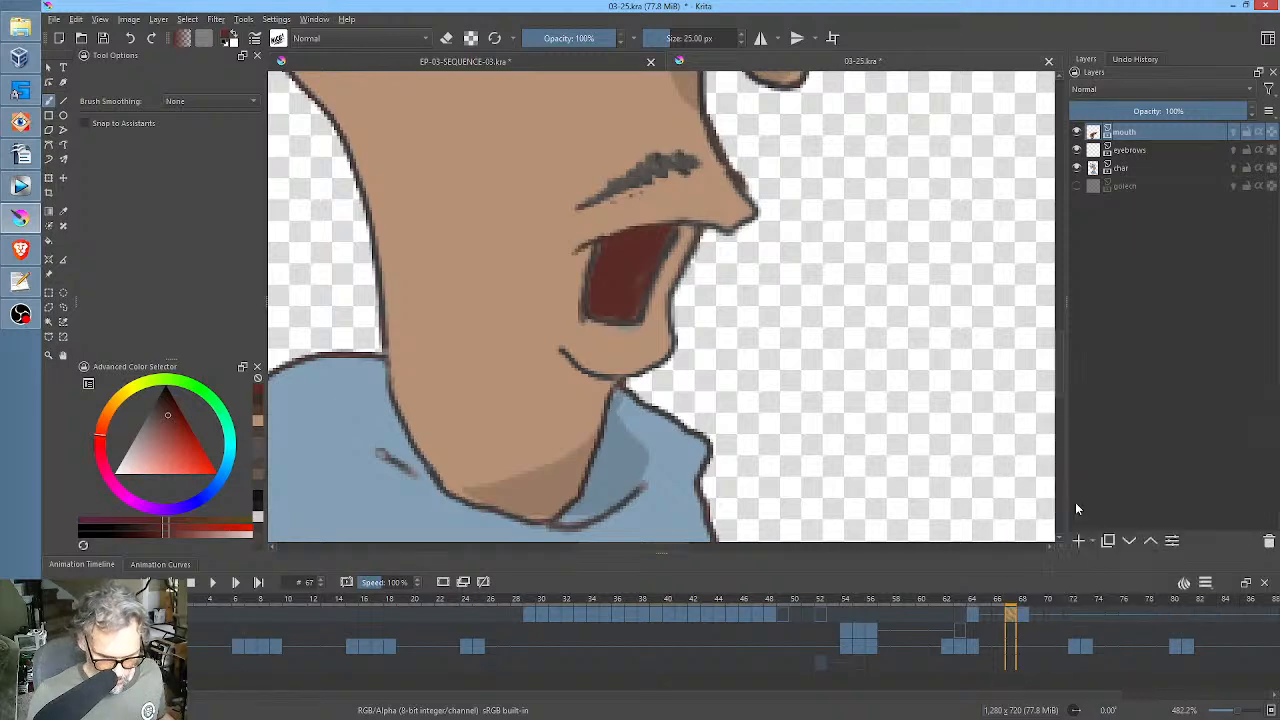
pyautogui.click(1037, 618)
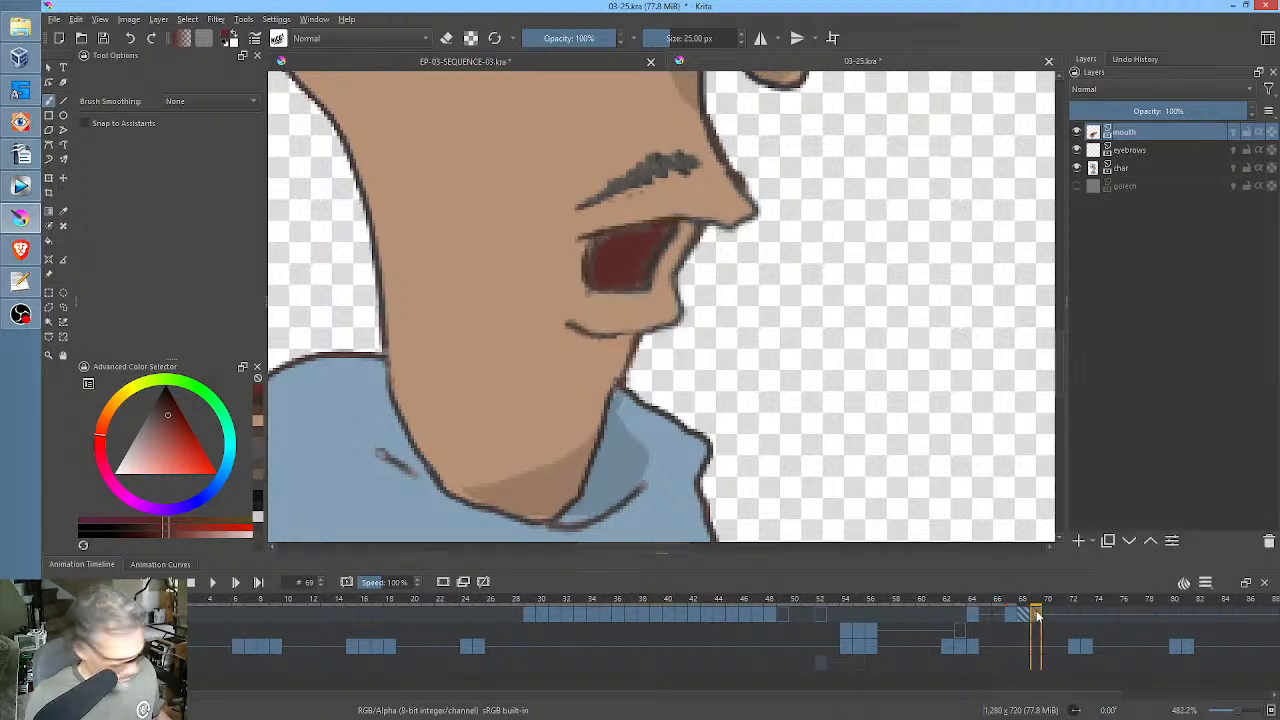
pyautogui.rightClick(1036, 614)
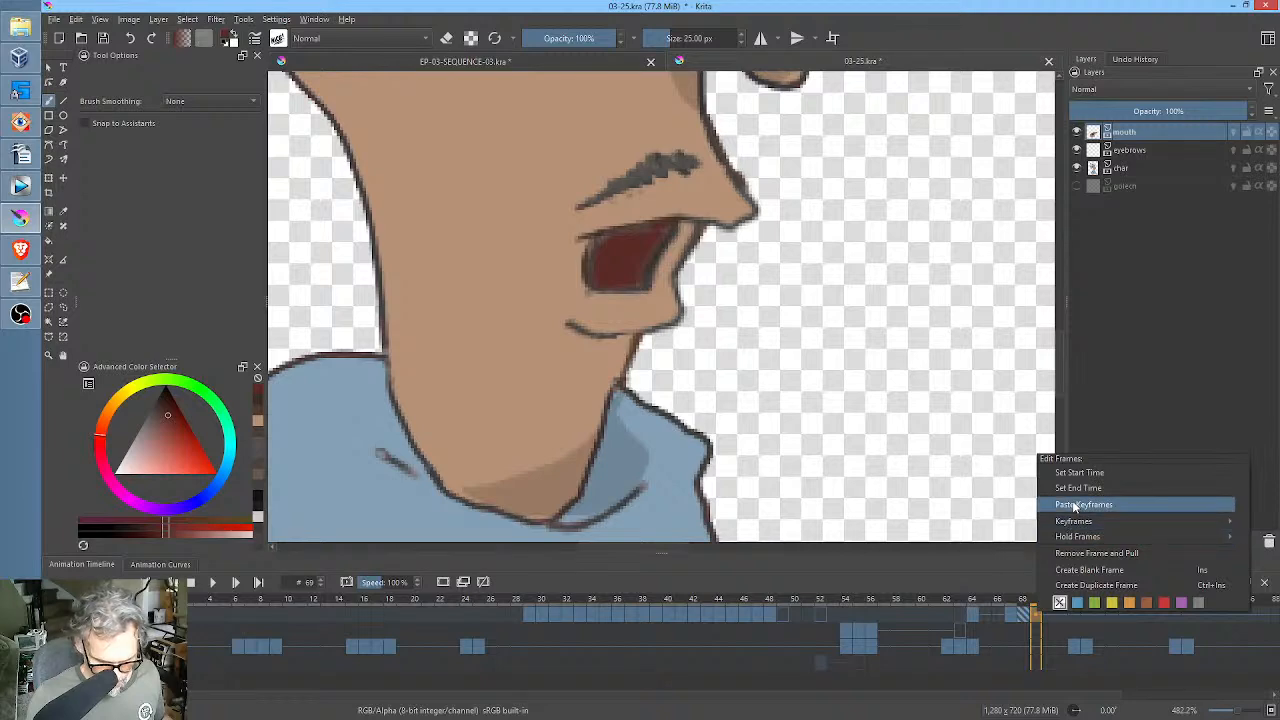
pyautogui.click(1074, 506)
# Clone the mouth keyframe from frame 68 to frame 70.
pyautogui.click(1022, 615)
pyautogui.rightClick(1022, 615)
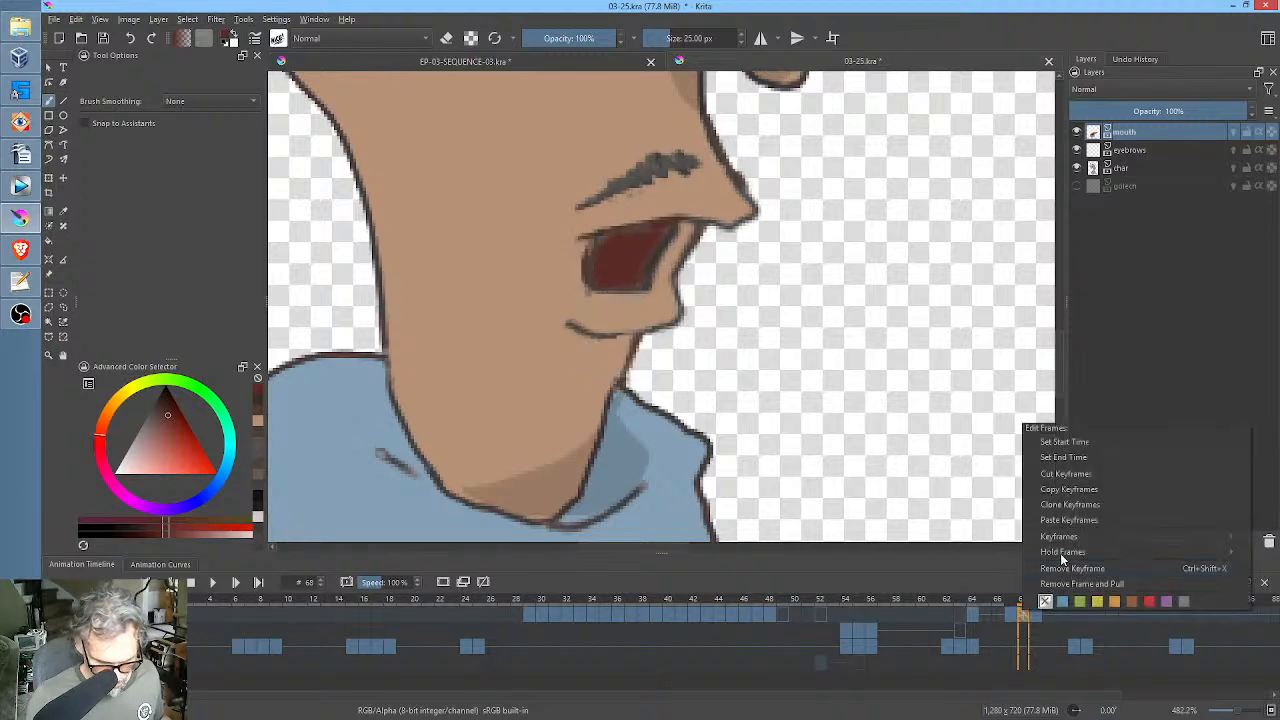
pyautogui.click(1072, 506)
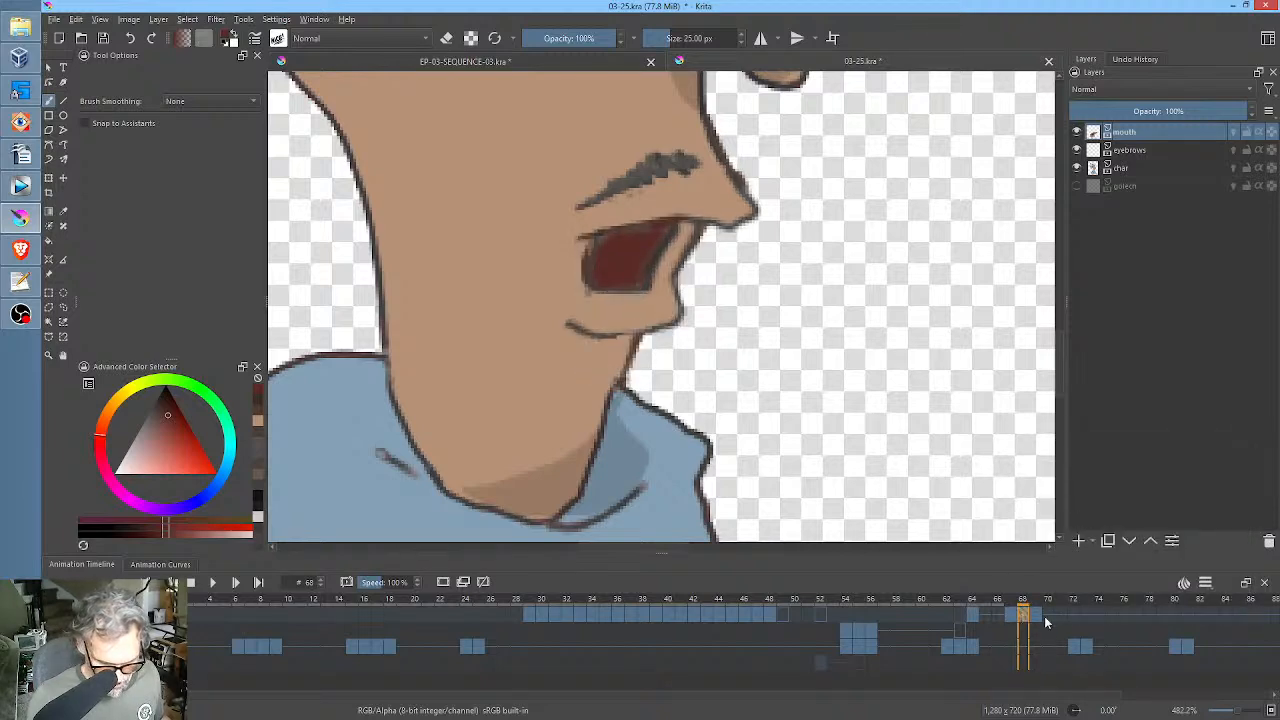
pyautogui.click(1046, 616)
pyautogui.rightClick(1047, 616)
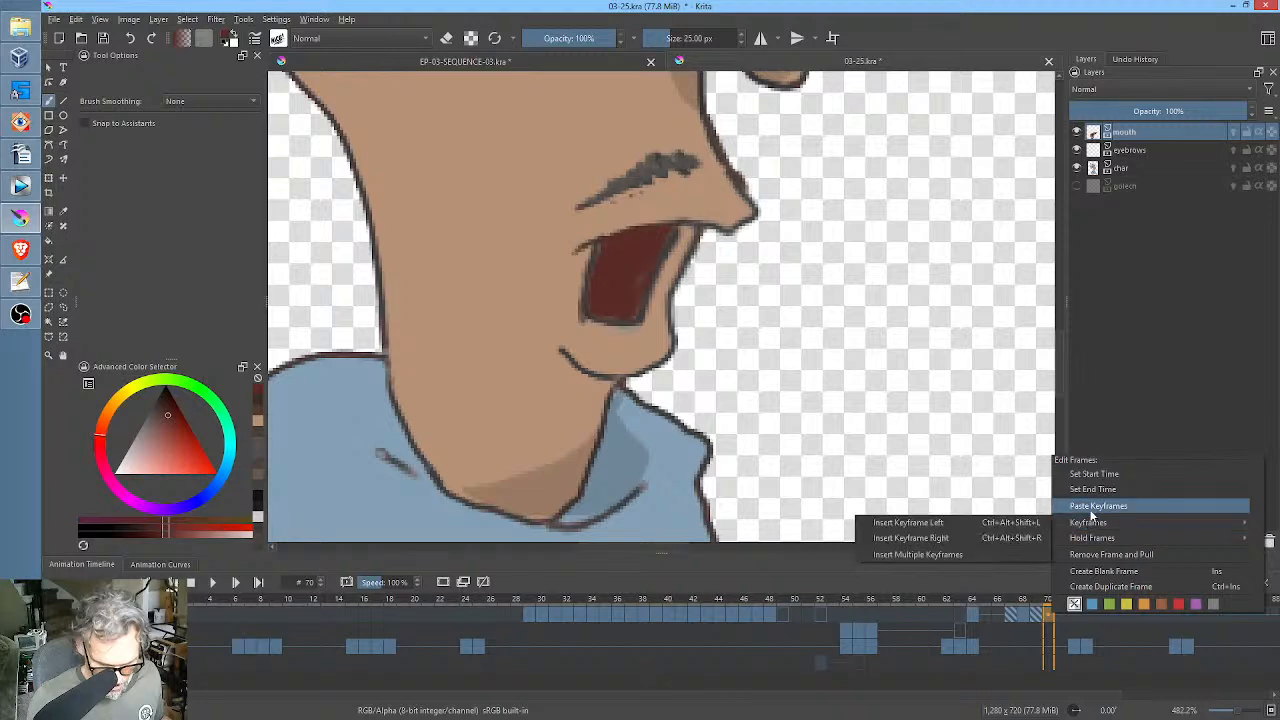
pyautogui.click(1092, 508)
pyautogui.click(1010, 617)
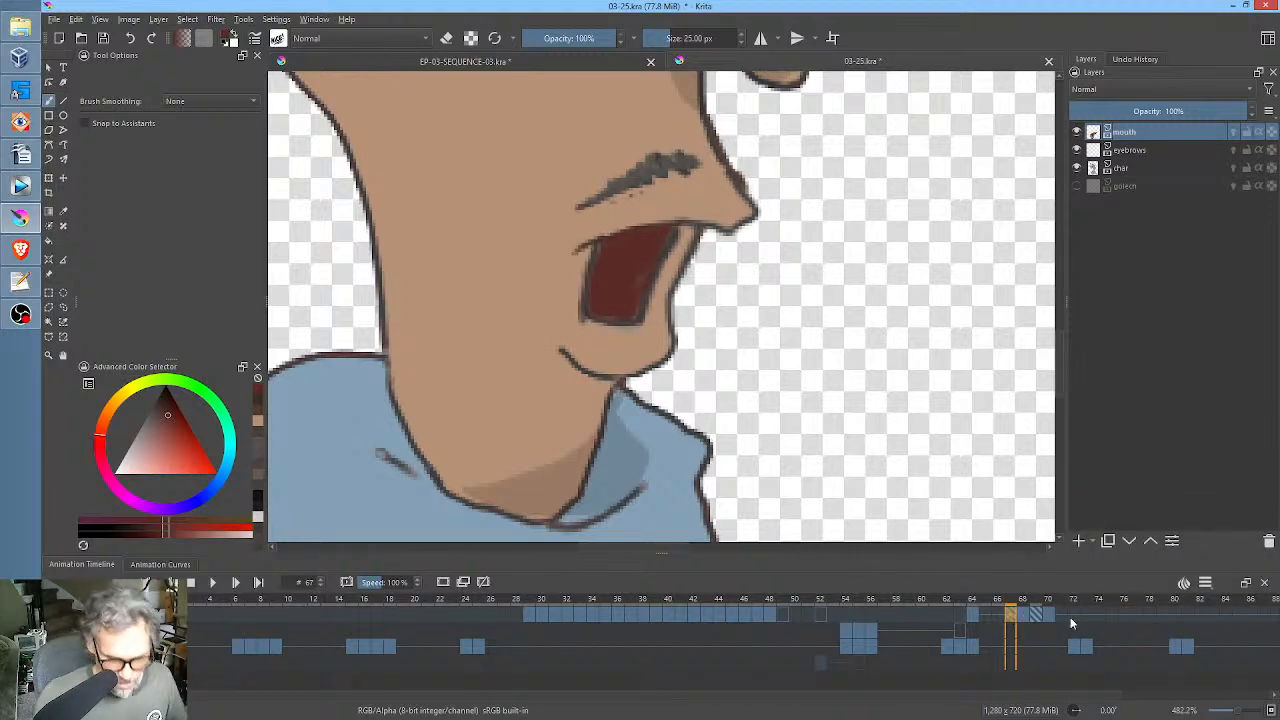
# Flatten the open mouth and raise the lower lip and chin at frame 71 with a large Liquify brush.
pyautogui.click(1062, 616)
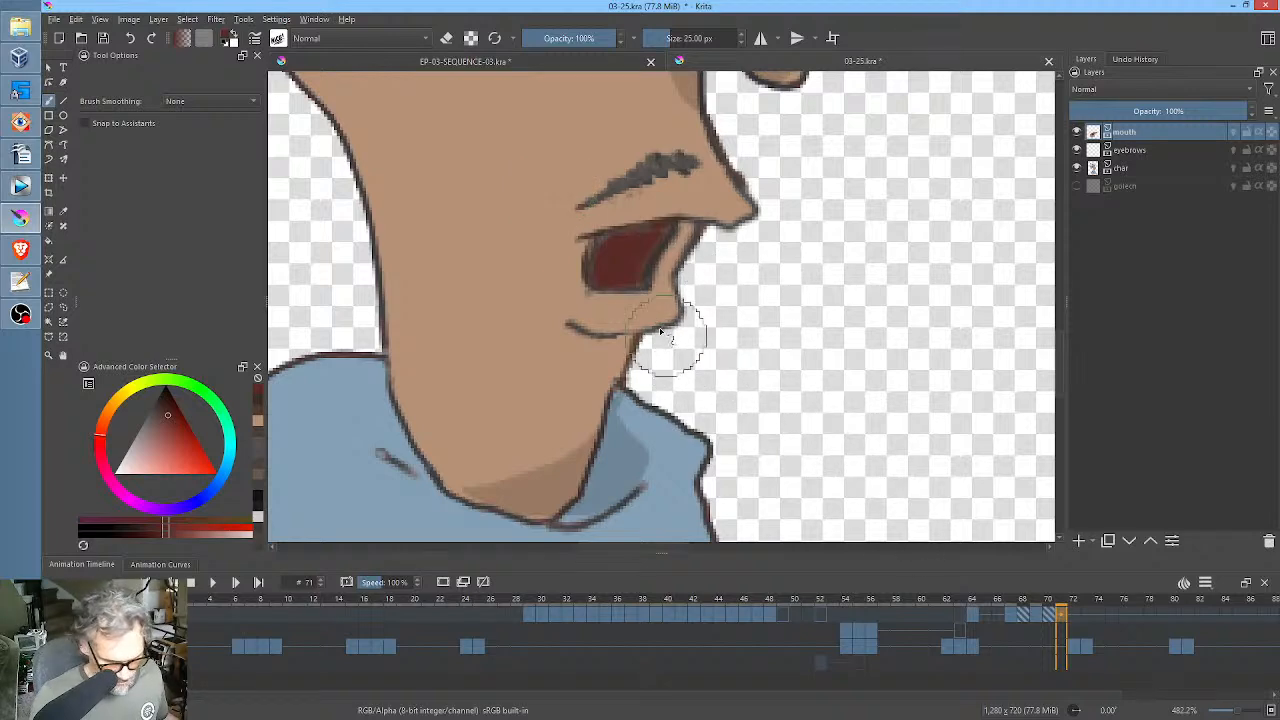
pyautogui.hotkey('ctrl', 't')
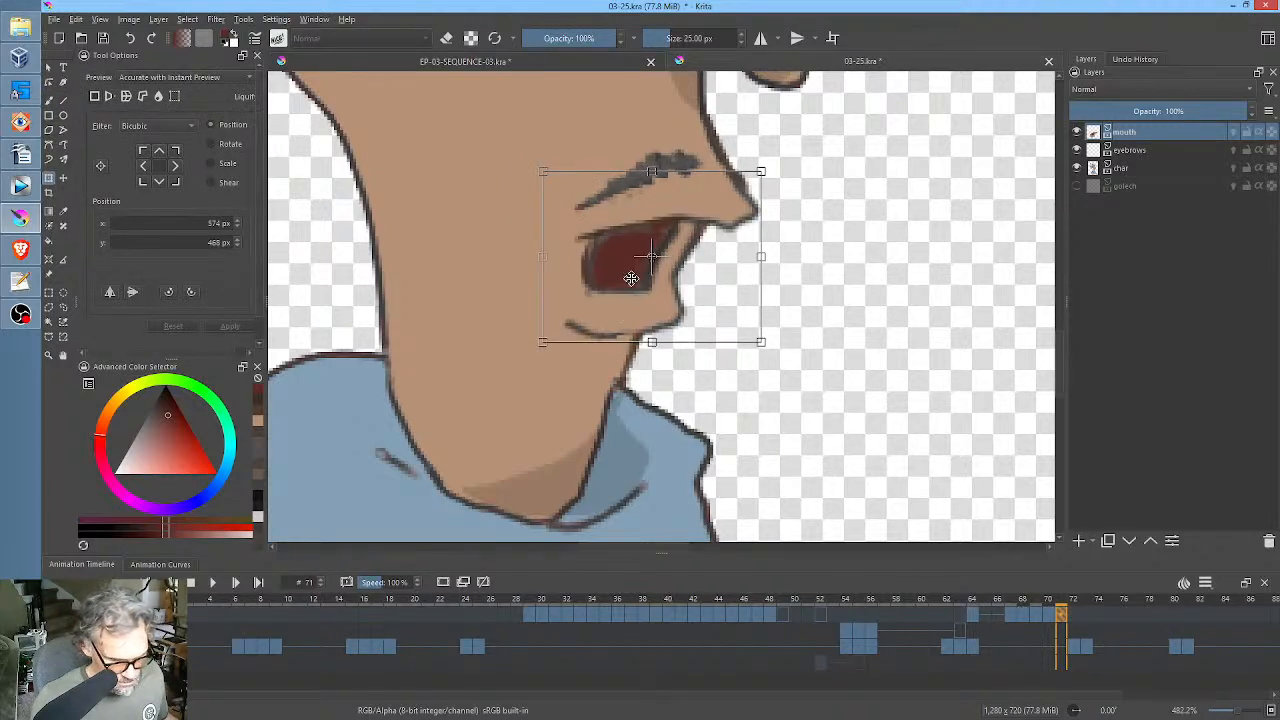
pyautogui.rightClick(631, 278)
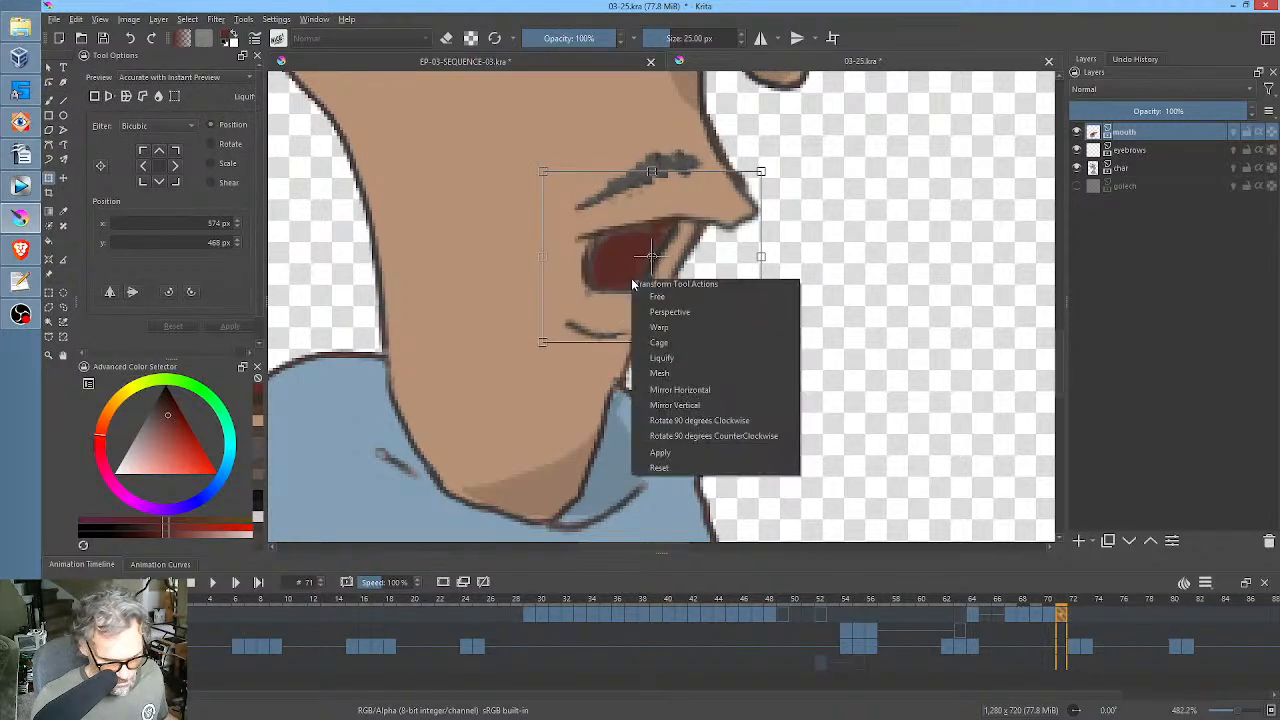
pyautogui.click(648, 366)
pyautogui.moveTo(588, 376); pyautogui.dragTo(915, 376)
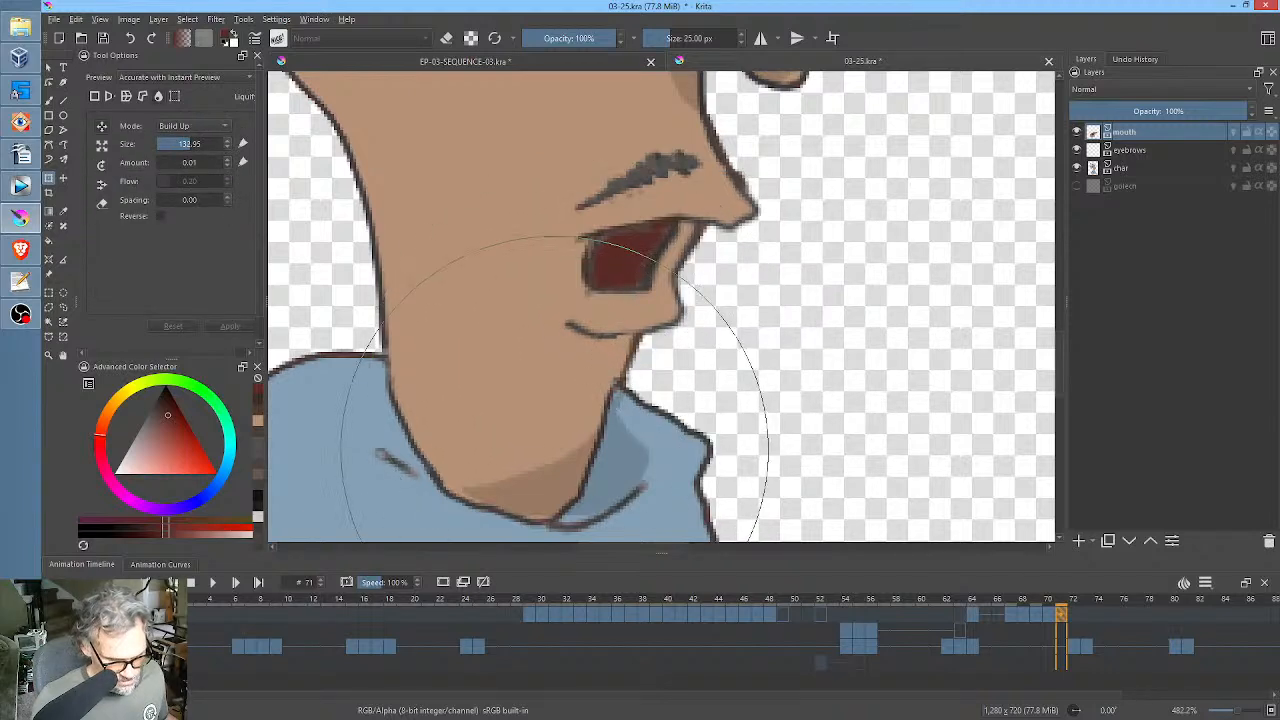
pyautogui.moveTo(571, 471); pyautogui.dragTo(575, 456)
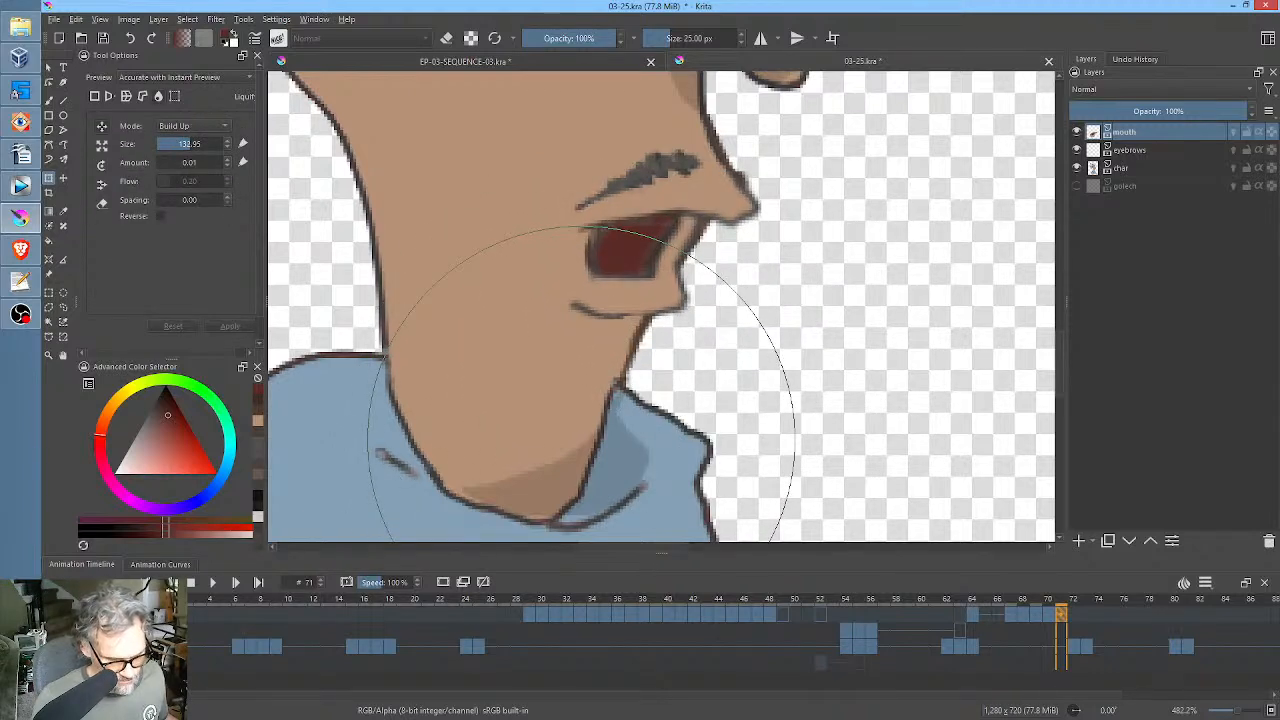
pyautogui.hotkey('ctrl', 'z')
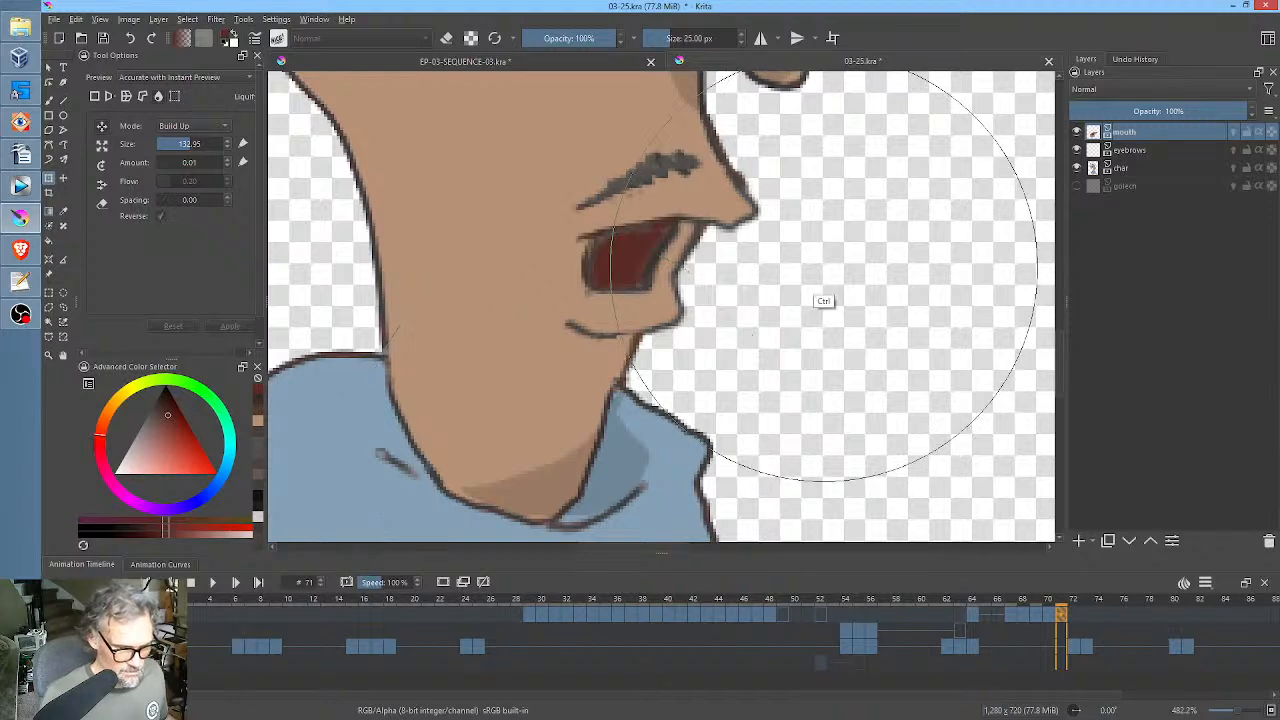
pyautogui.moveTo(819, 272)
pyautogui.mouseDown()
pyautogui.moveTo(753, 374)
pyautogui.moveTo(746, 350)
pyautogui.mouseUp()
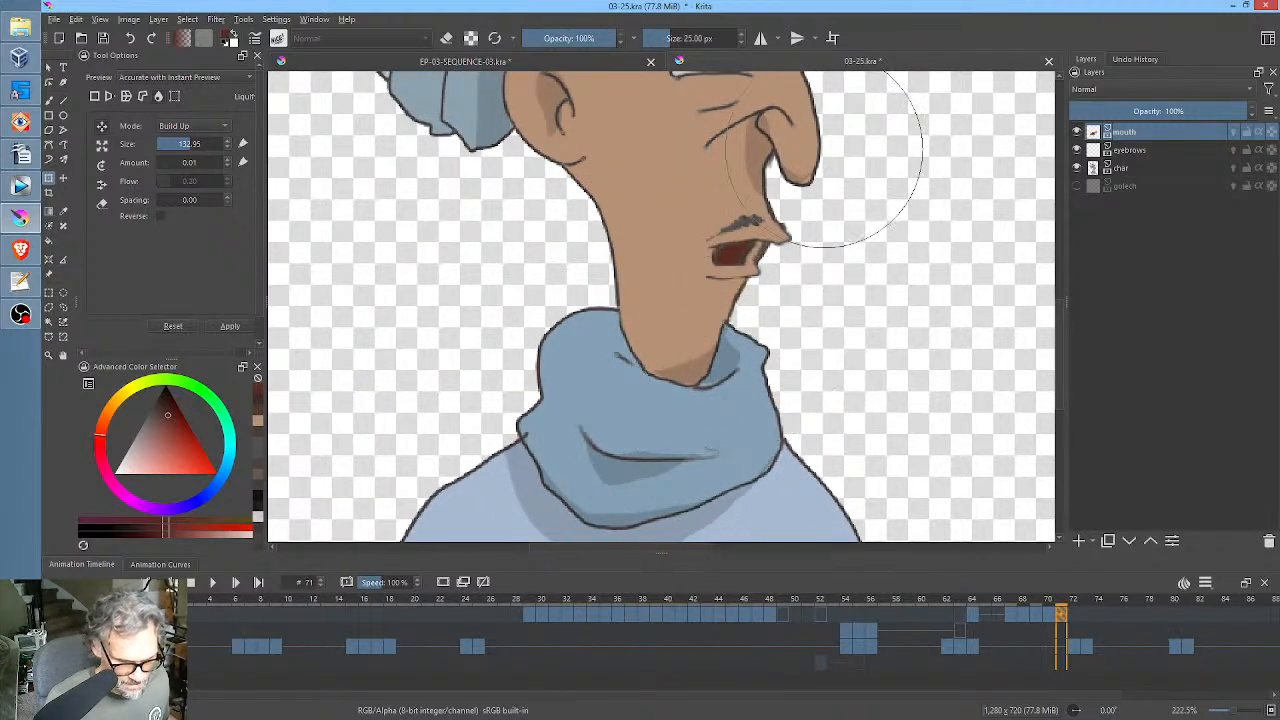
pyautogui.moveTo(840, 127); pyautogui.dragTo(818, 189)
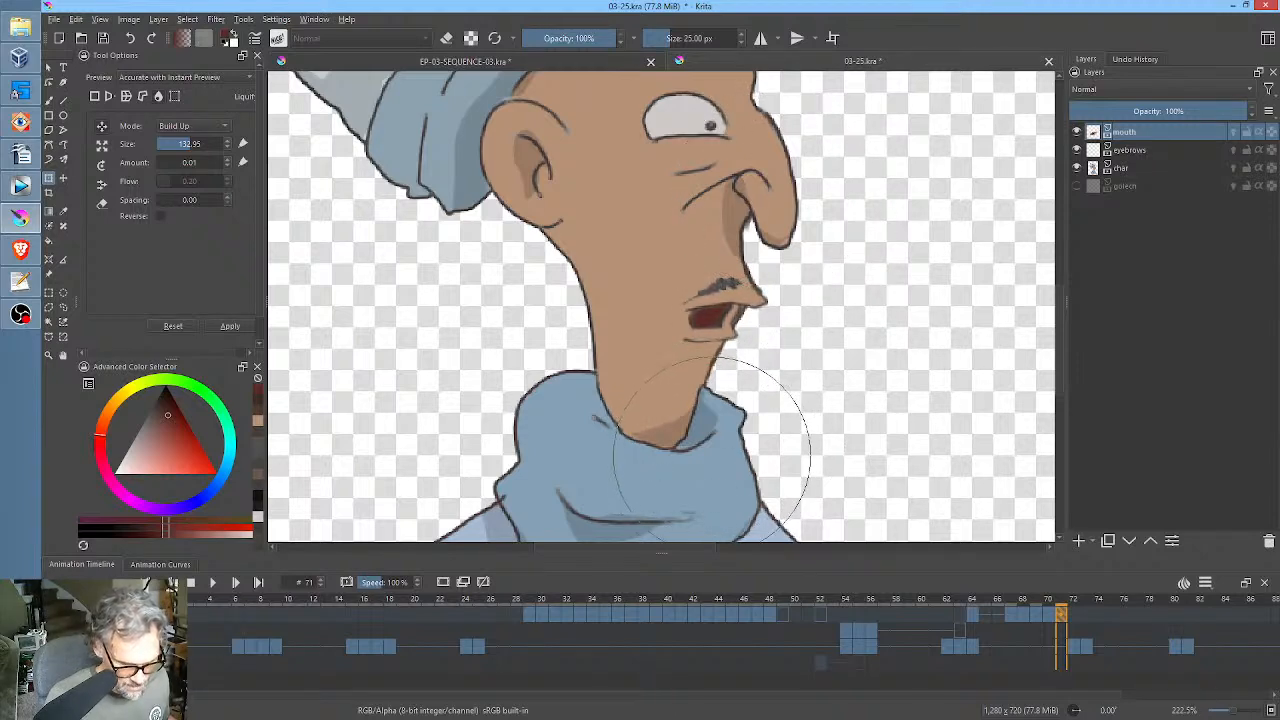
pyautogui.moveTo(717, 450)
pyautogui.mouseDown()
pyautogui.moveTo(780, 408)
pyautogui.moveTo(634, 517)
pyautogui.moveTo(689, 457)
pyautogui.moveTo(654, 480)
pyautogui.moveTo(709, 455)
pyautogui.moveTo(738, 394)
pyautogui.mouseUp()
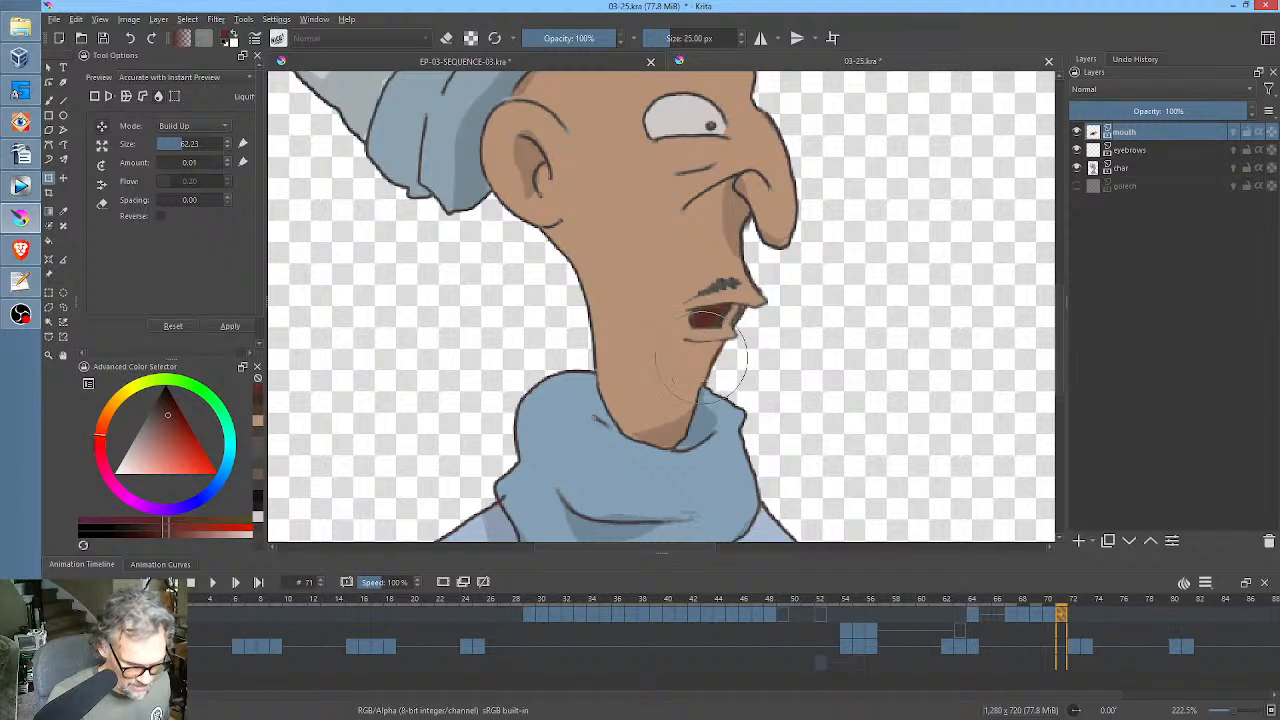
pyautogui.moveTo(703, 354)
pyautogui.mouseDown()
pyautogui.moveTo(713, 372)
pyautogui.moveTo(730, 330)
pyautogui.moveTo(709, 316)
pyautogui.mouseUp()
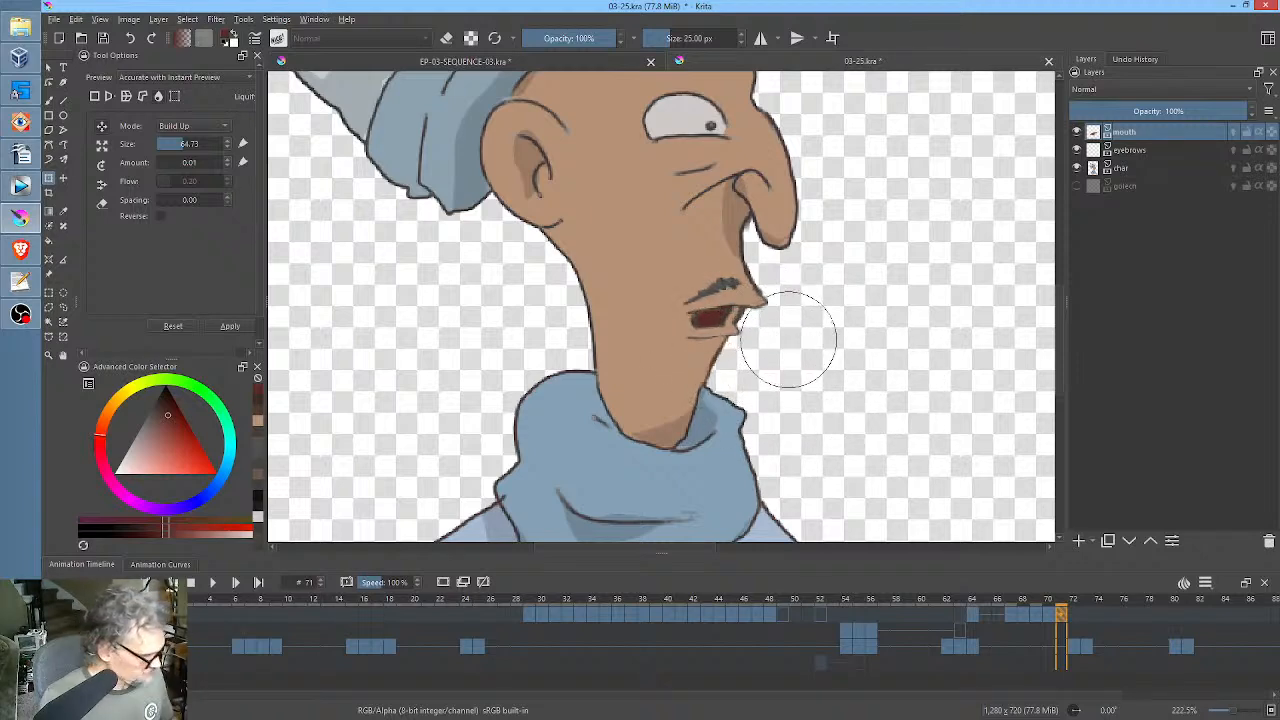
# Redraw the chin line below the mouth at frame 71 with a dark reddish-brown brush.
pyautogui.press('b')
pyautogui.moveTo(757, 366)
pyautogui.mouseDown()
pyautogui.moveTo(754, 351)
pyautogui.moveTo(814, 278)
pyautogui.mouseUp()
pyautogui.click(161, 408)
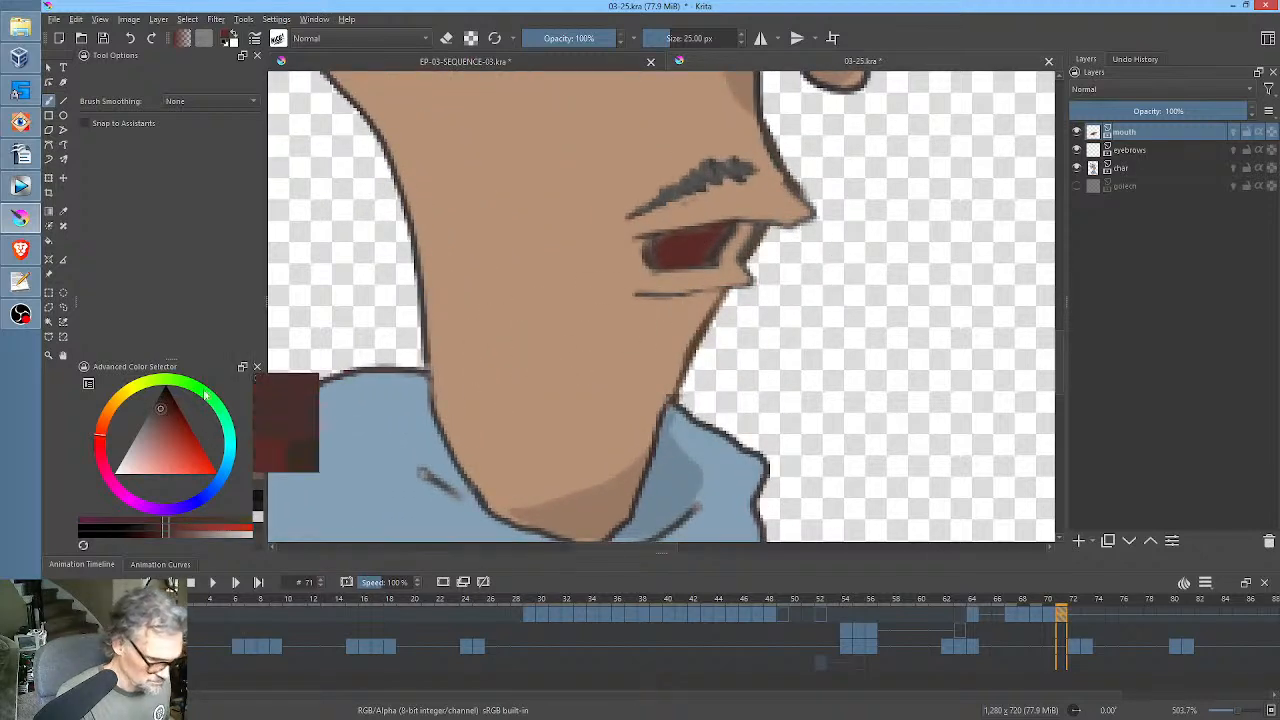
pyautogui.moveTo(682, 298); pyautogui.dragTo(722, 289)
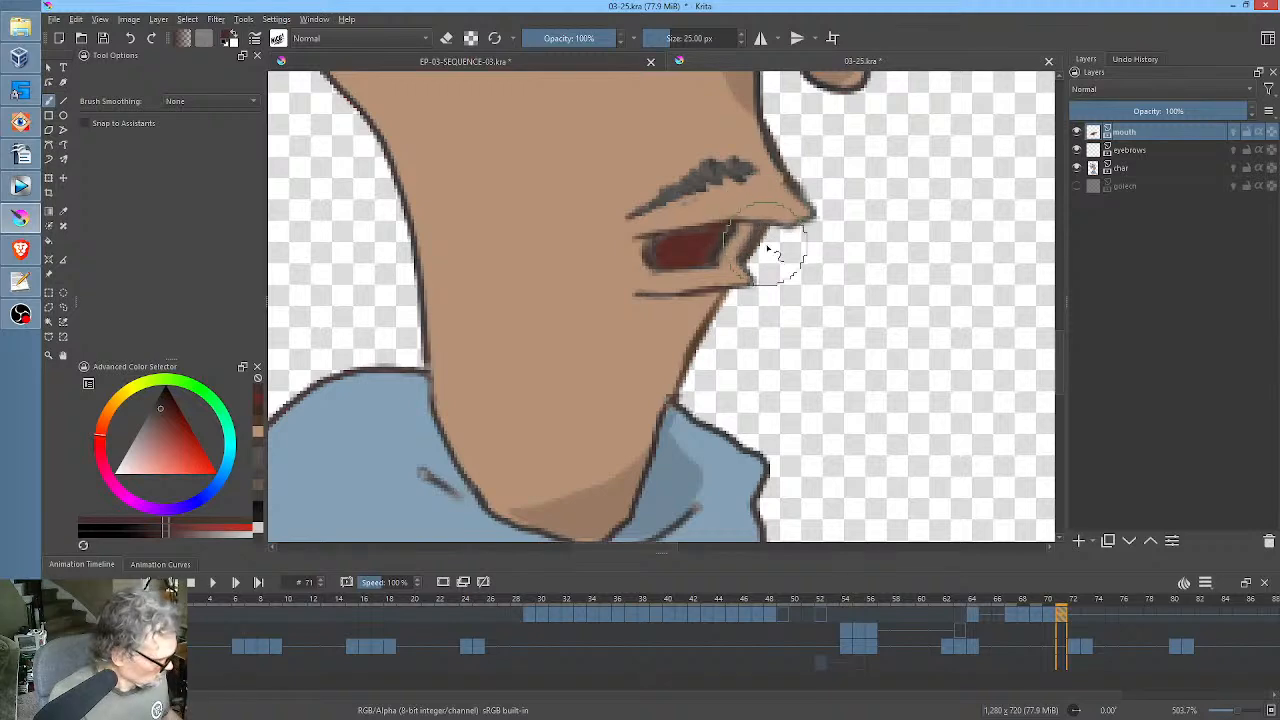
# Clean up the lip area in front of the mouth opening at frame 71 with the eraser and a skin-tone brush.
pyautogui.press('e')
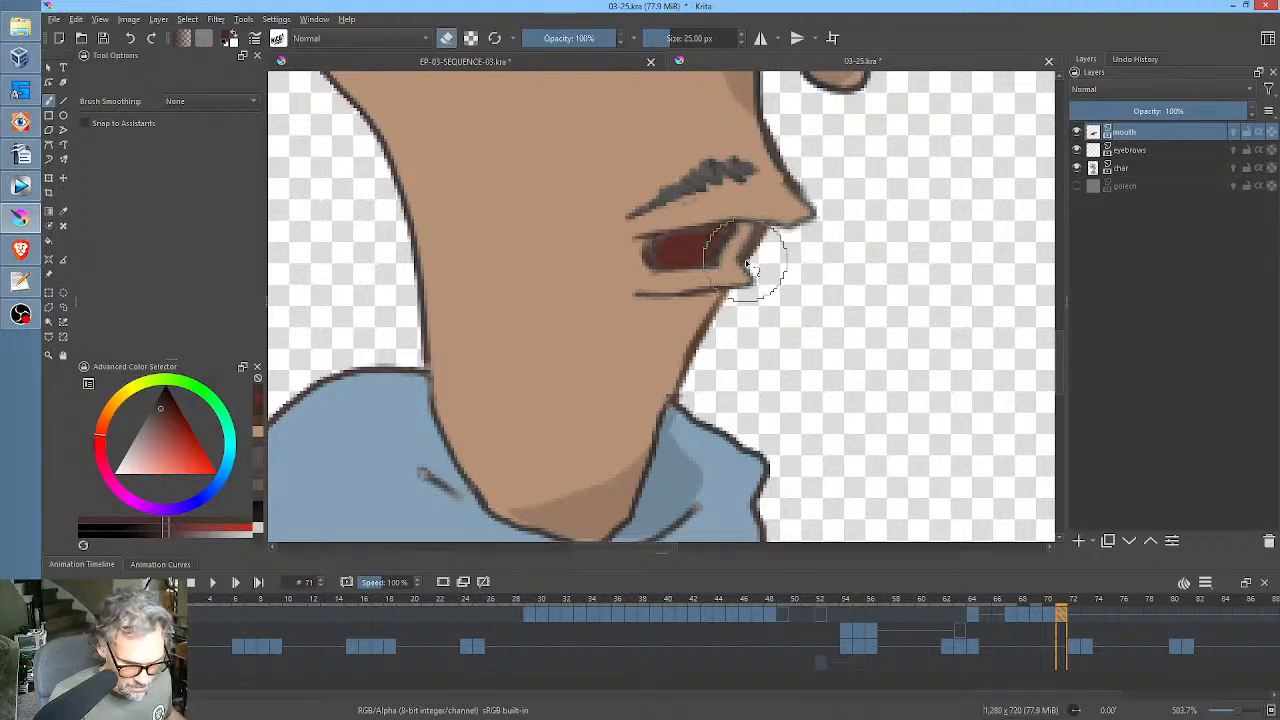
pyautogui.keyDown('ctrl'); pyautogui.click(748, 262); pyautogui.keyUp('ctrl')
pyautogui.press('e')
pyautogui.moveTo(737, 262); pyautogui.dragTo(755, 228)
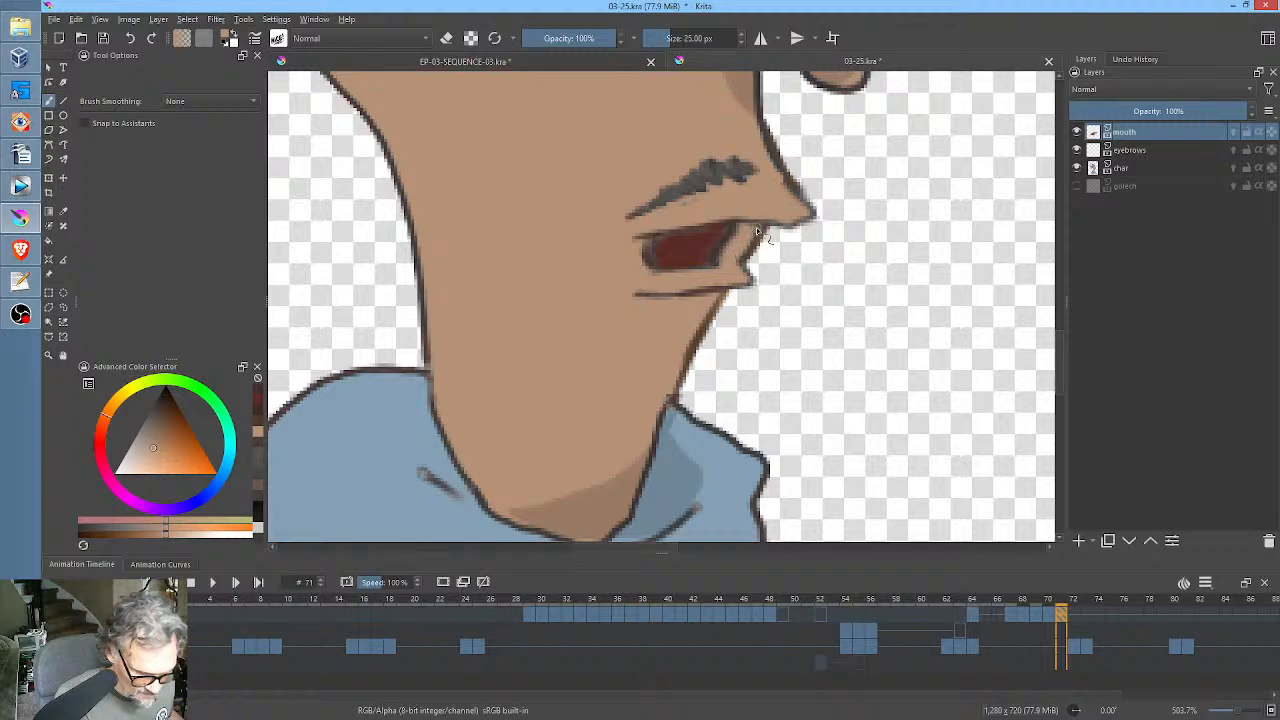
# Redraw the upper lip line above the mouth opening at frame 71 with a dark brown brush.
pyautogui.keyDown('ctrl'); pyautogui.click(693, 178); pyautogui.keyUp('ctrl')
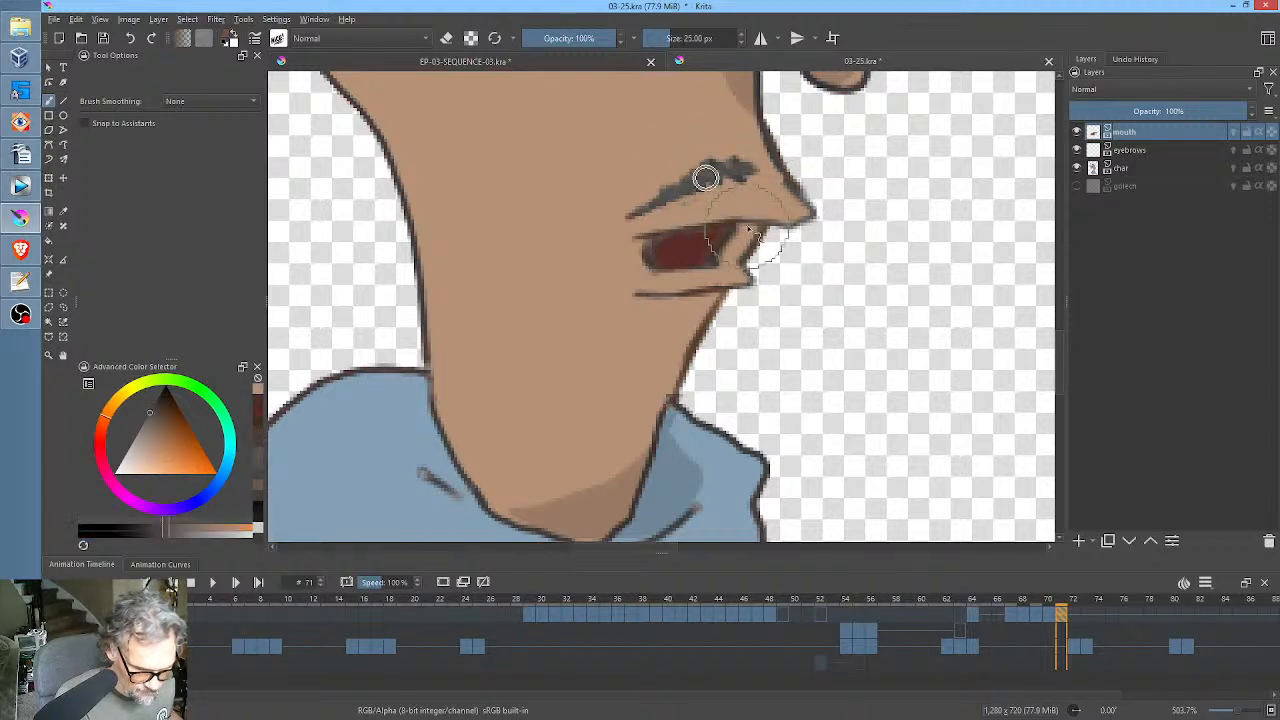
pyautogui.click(166, 412)
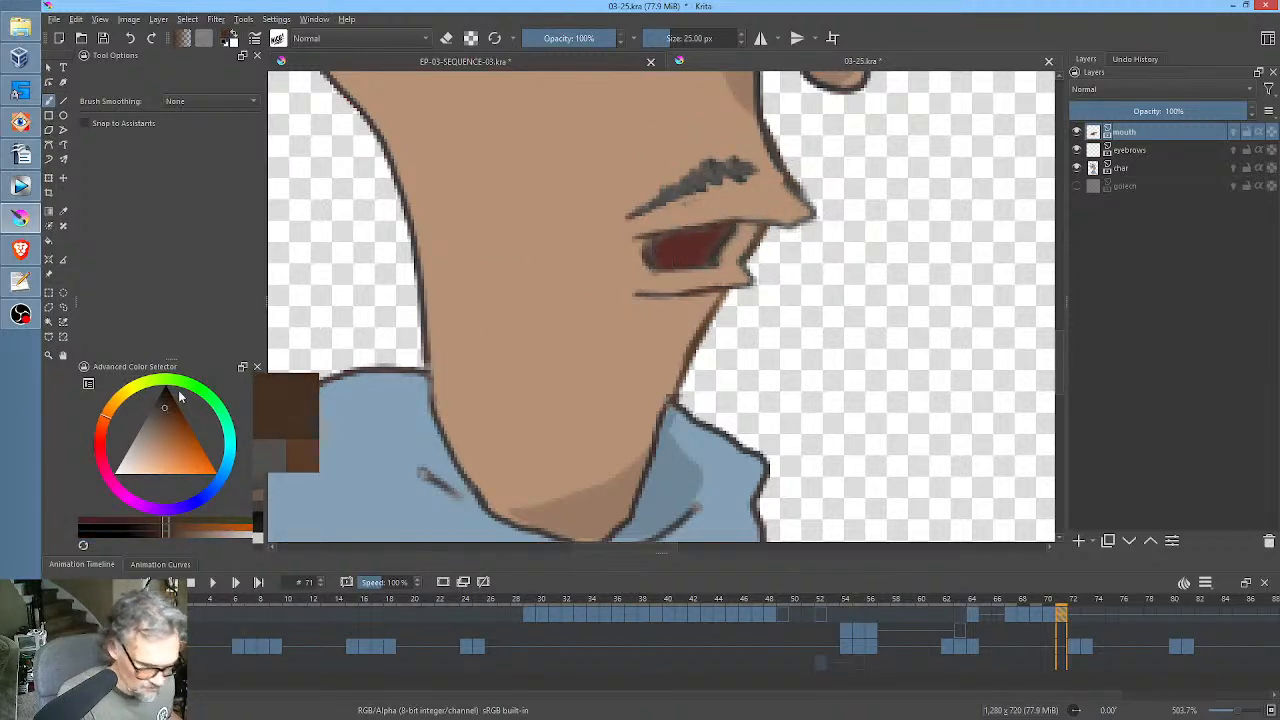
pyautogui.moveTo(700, 228); pyautogui.dragTo(755, 224)
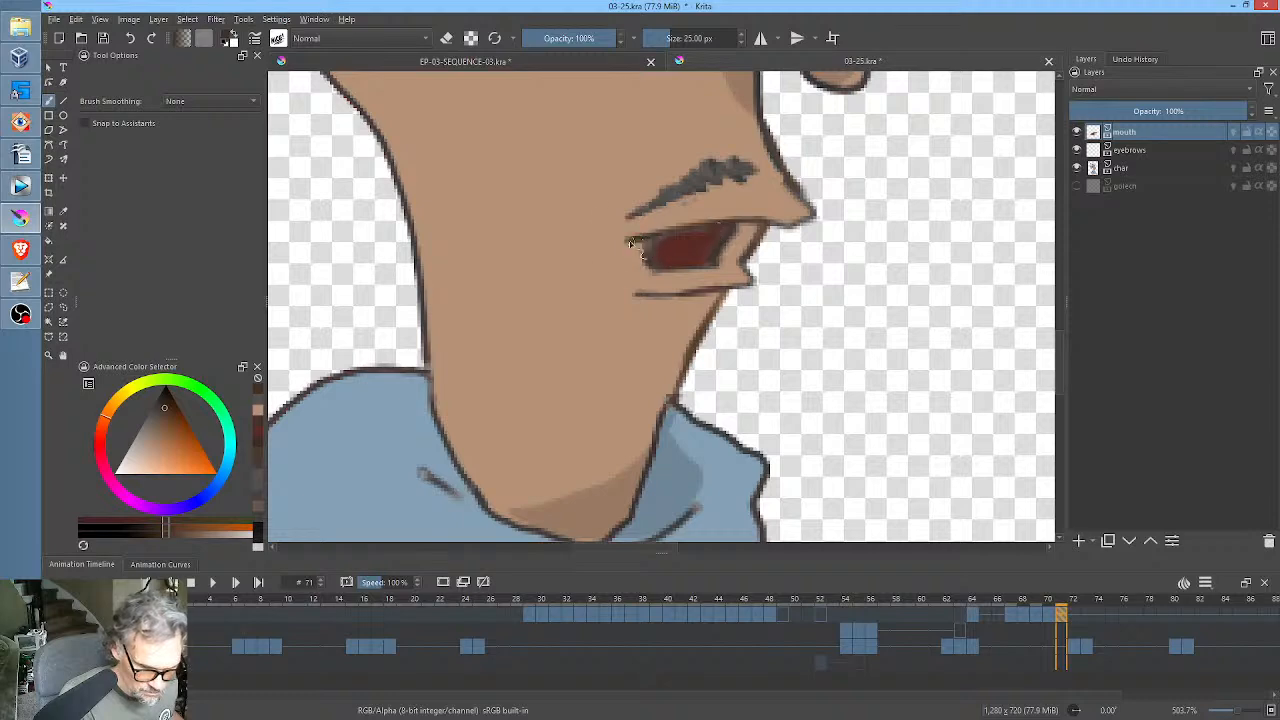
# Copy the five mouth keyframes from frames 67–71 to frames 72–76.
pyautogui.scroll(-6, 672, 245)
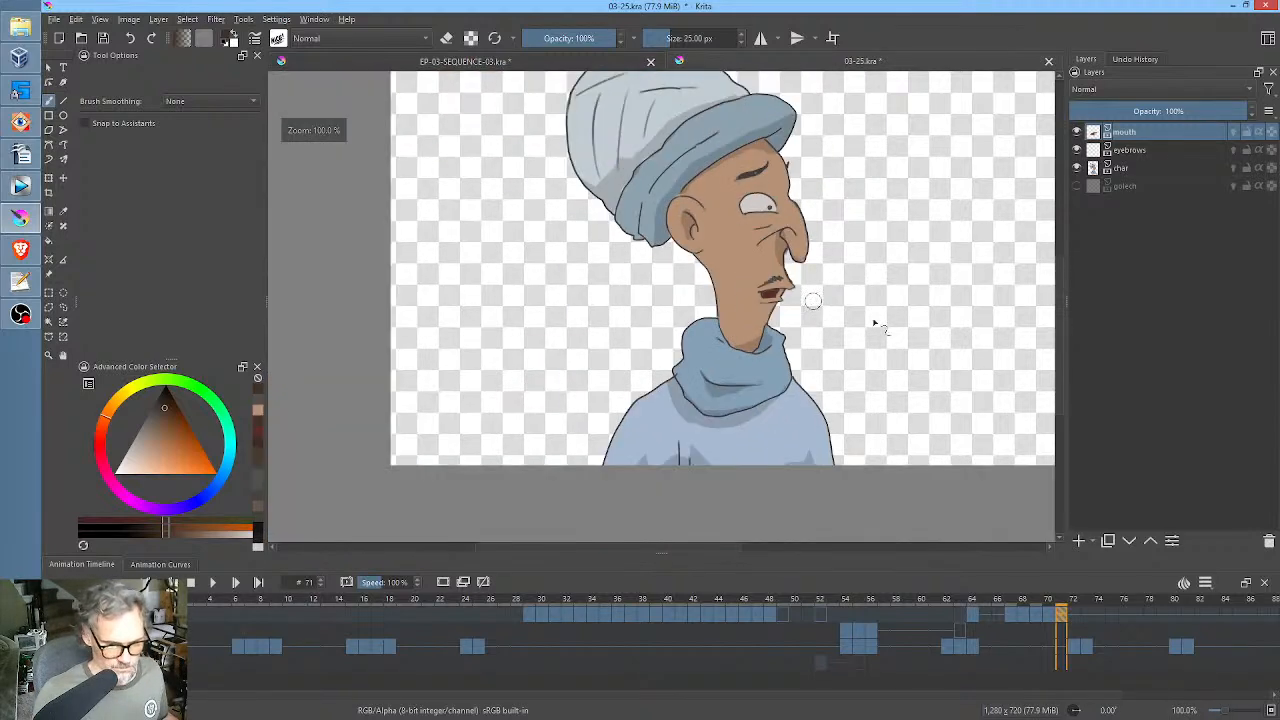
pyautogui.click(1010, 613)
pyautogui.click(1073, 645)
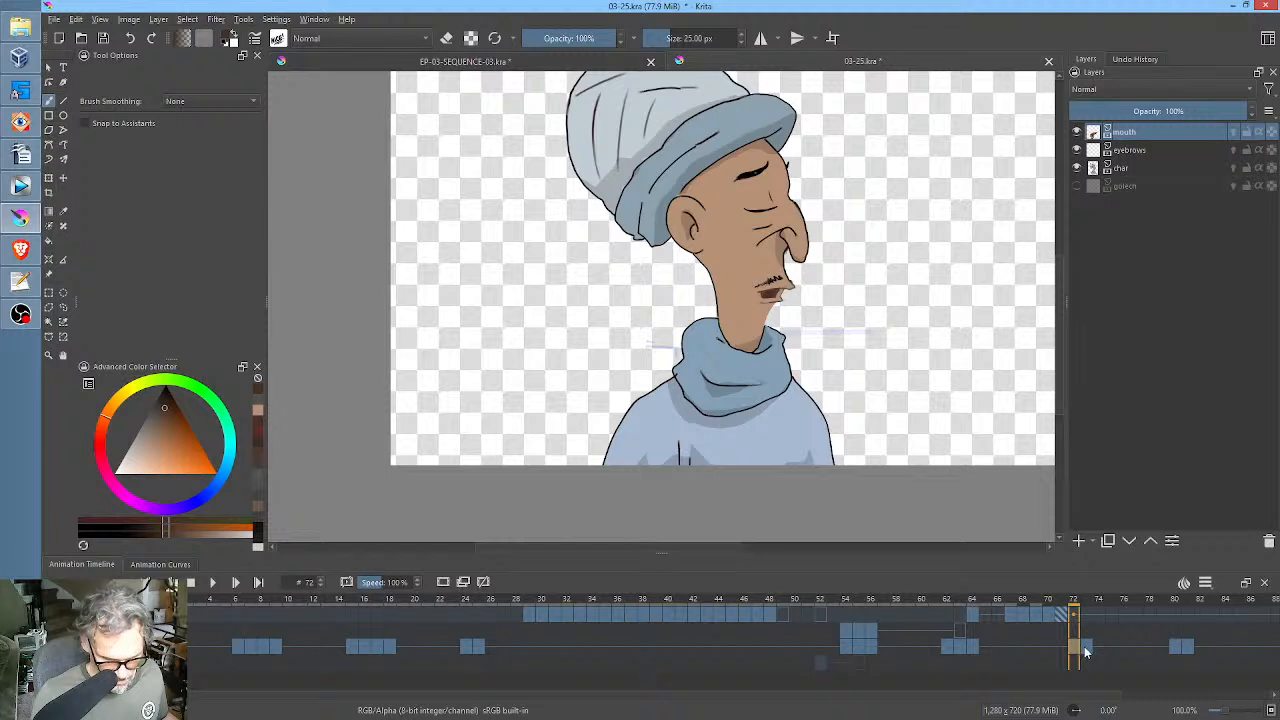
pyautogui.click(1090, 650)
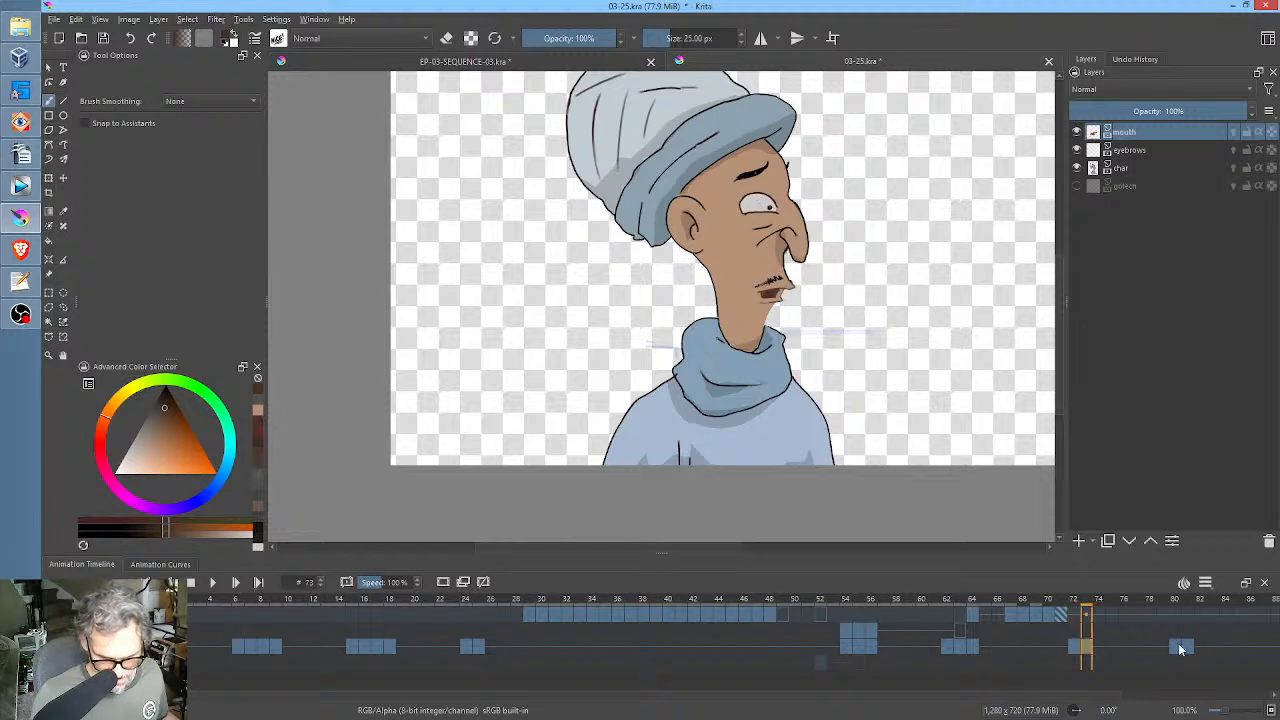
pyautogui.click(1179, 646)
pyautogui.click(1198, 649)
pyautogui.click(1010, 614)
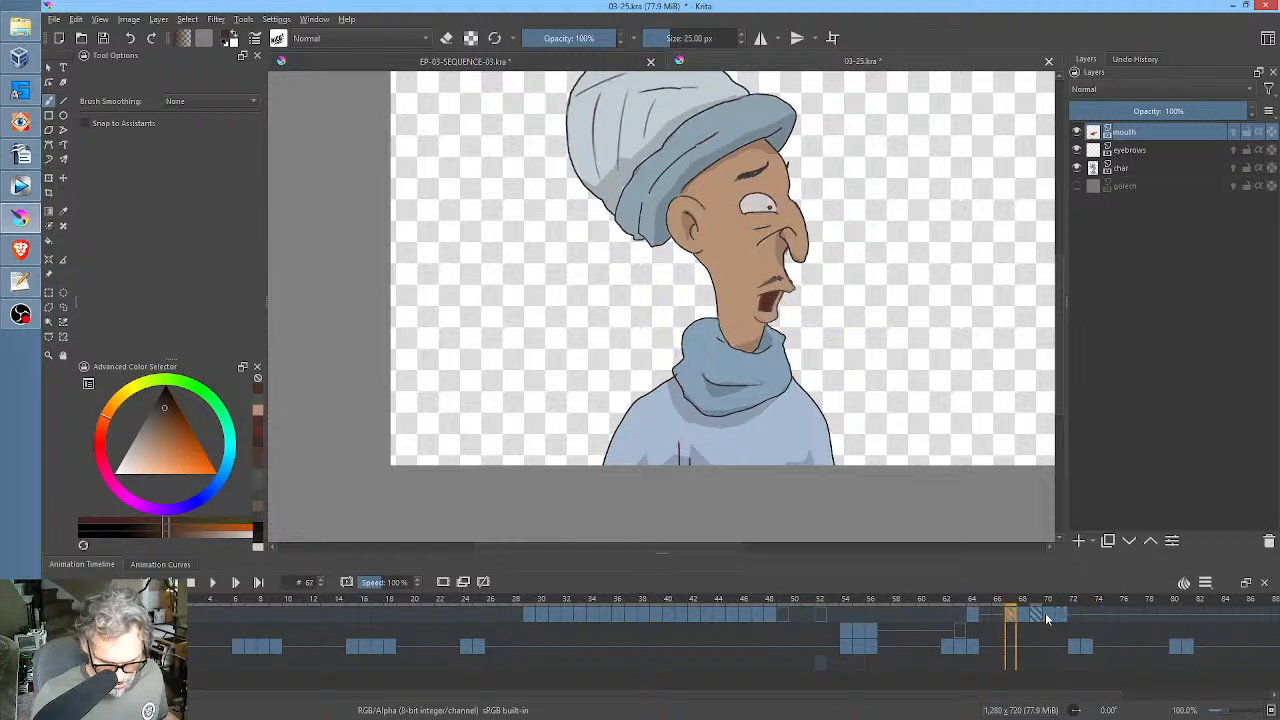
pyautogui.keyDown('shift'); pyautogui.click(1062, 612); pyautogui.keyUp('shift')
pyautogui.moveTo(1011, 612); pyautogui.dragTo(1079, 615)
pyautogui.click(1079, 615)
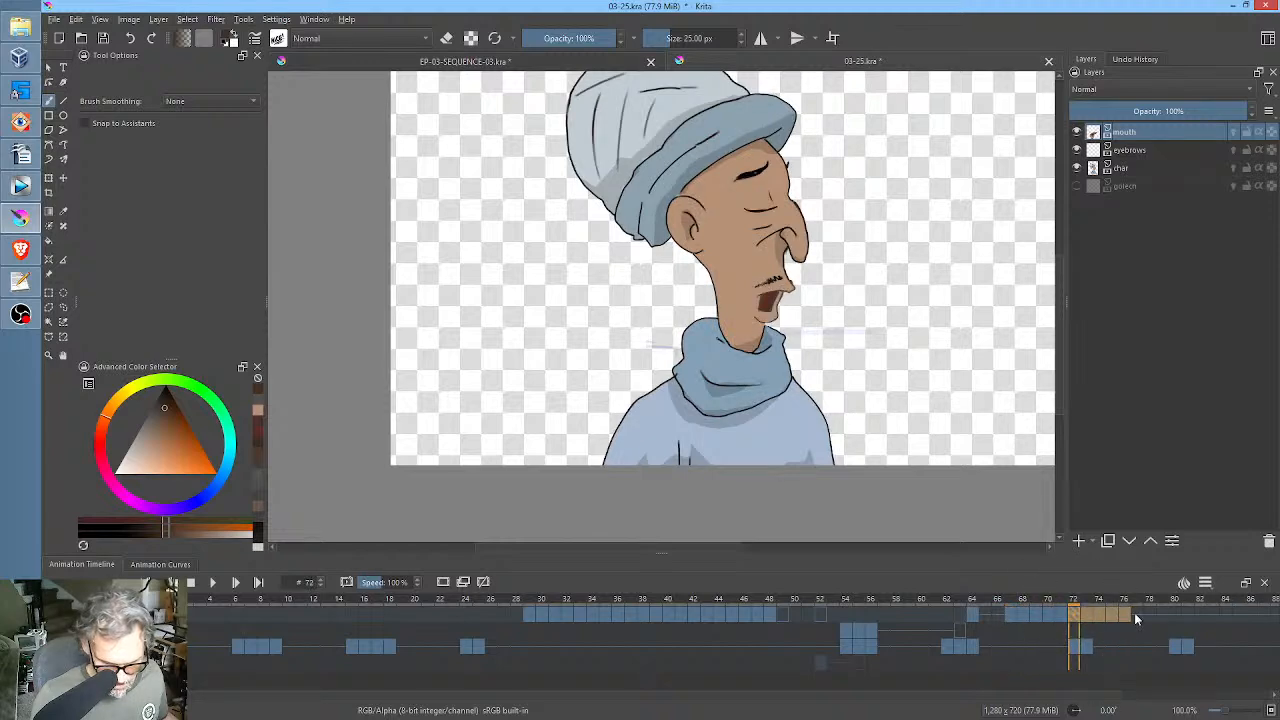
# Copy the closed-mouth keyframe from frame 64 to frame 77 and compare the two frames.
pyautogui.click(1136, 617)
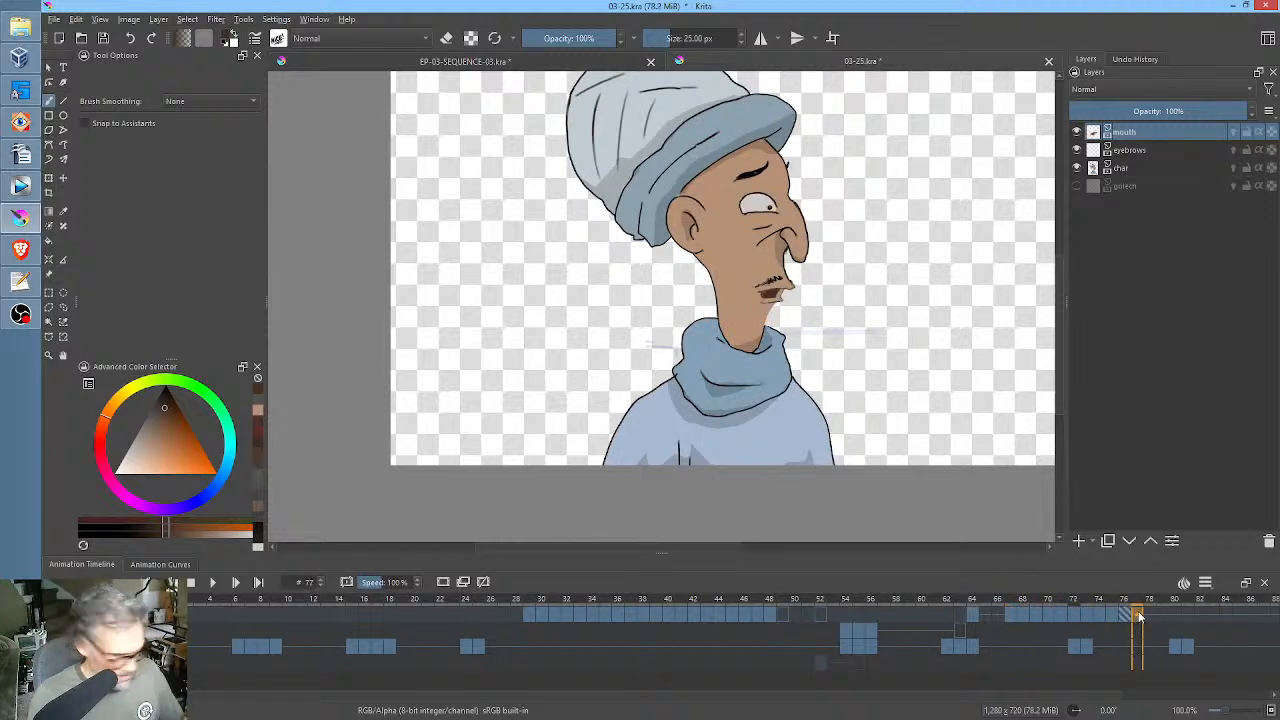
pyautogui.press('Delete')
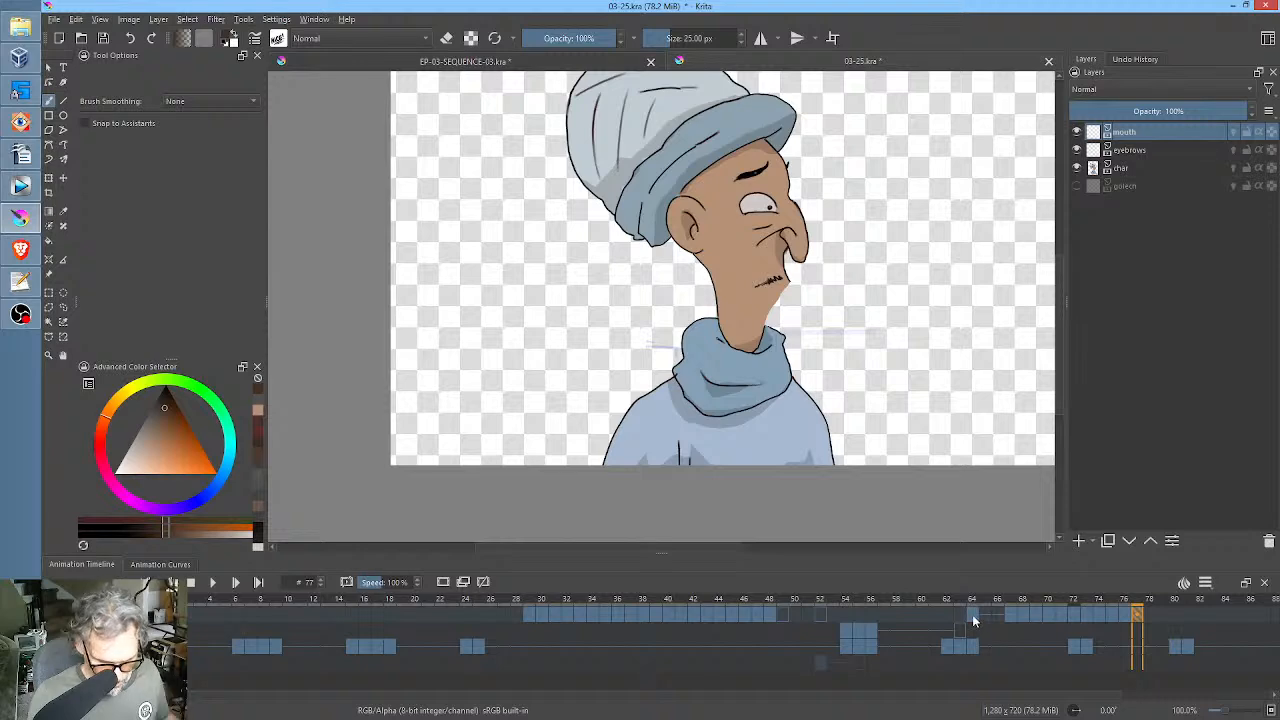
pyautogui.click(973, 612)
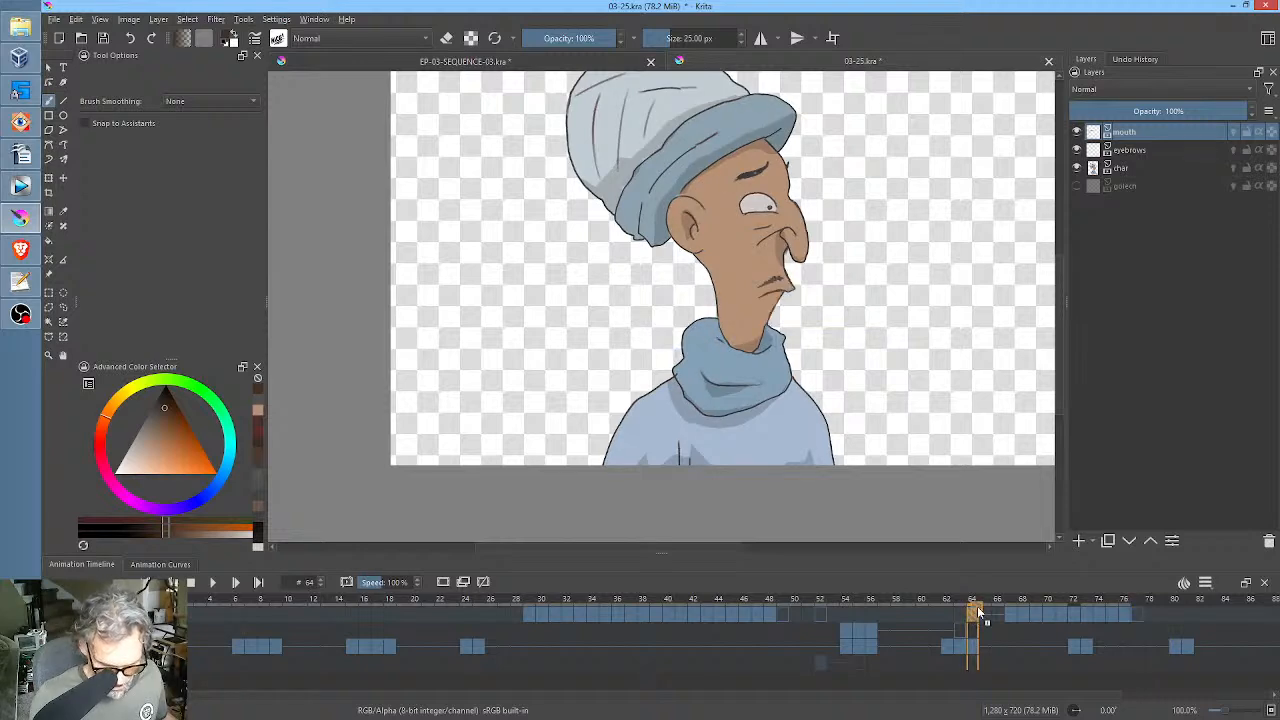
pyautogui.moveTo(979, 612); pyautogui.dragTo(1139, 618)
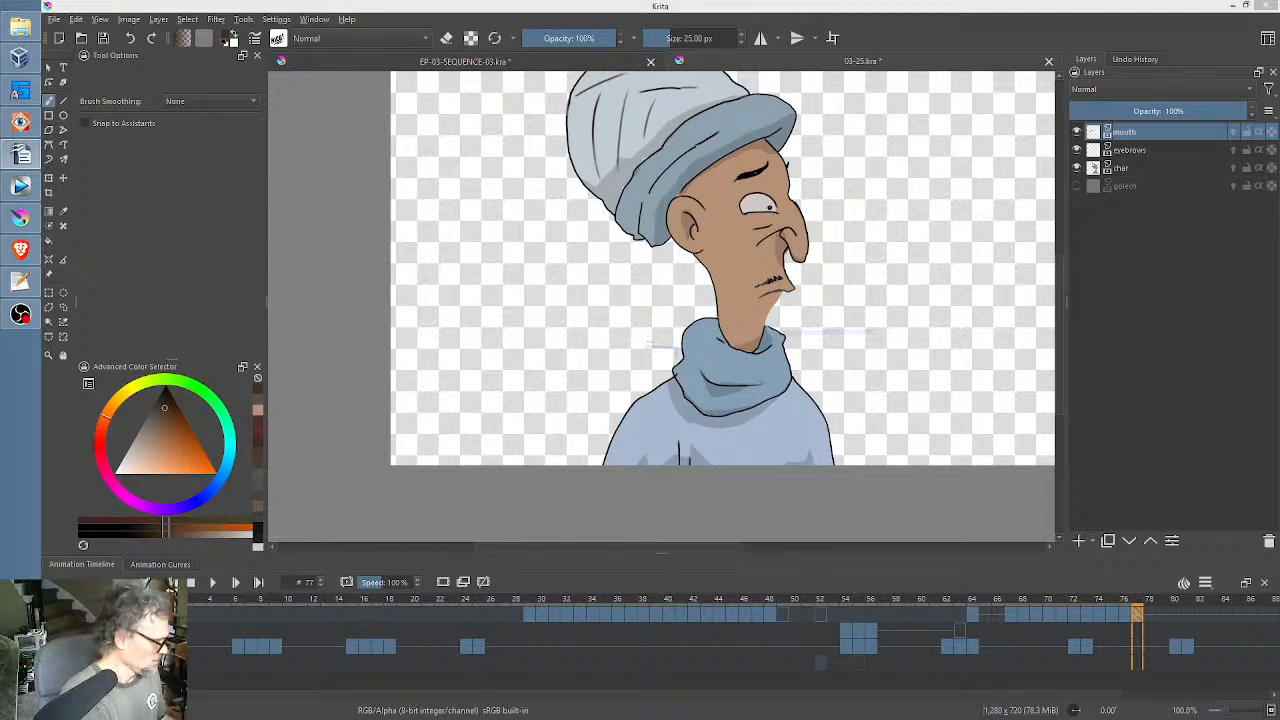
pyautogui.click(977, 620)
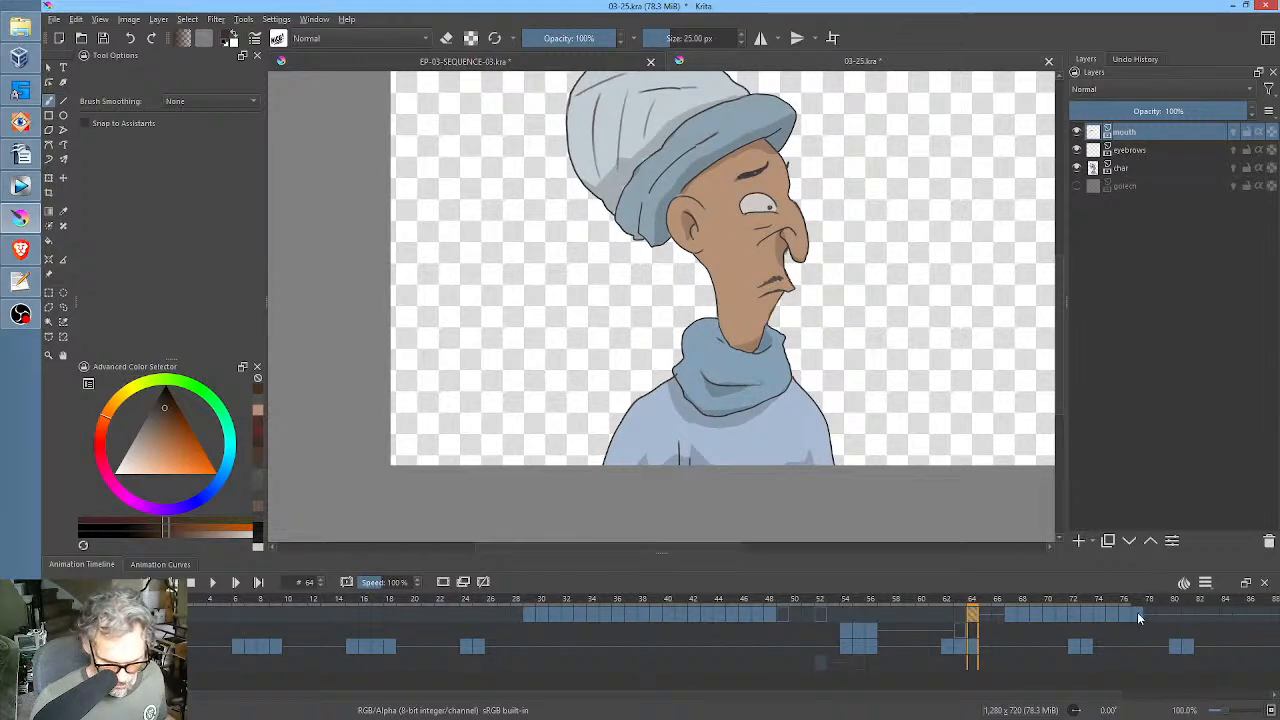
pyautogui.click(1138, 616)
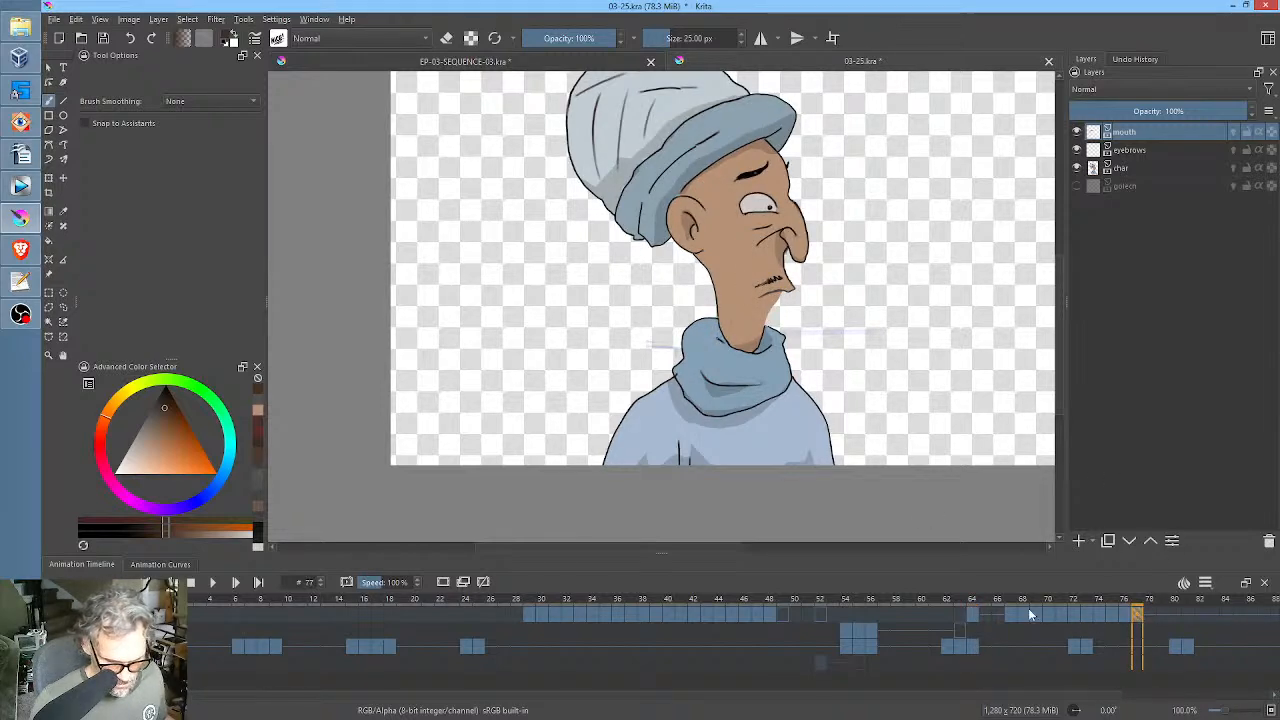
pyautogui.click(973, 612)
pyautogui.click(1141, 612)
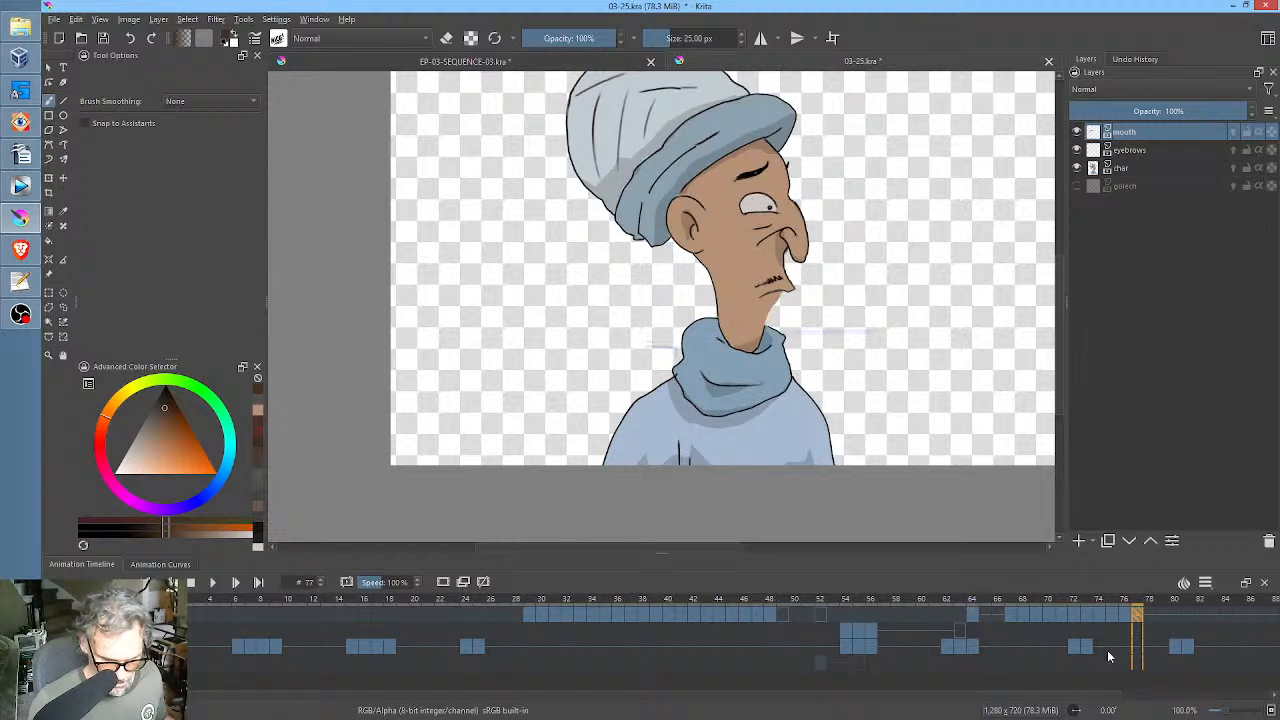
# Replace the char layer's keyframes at frames 72, 73, 80 and 81 with copies of its keyframe at frame 64.
pyautogui.click(1086, 648)
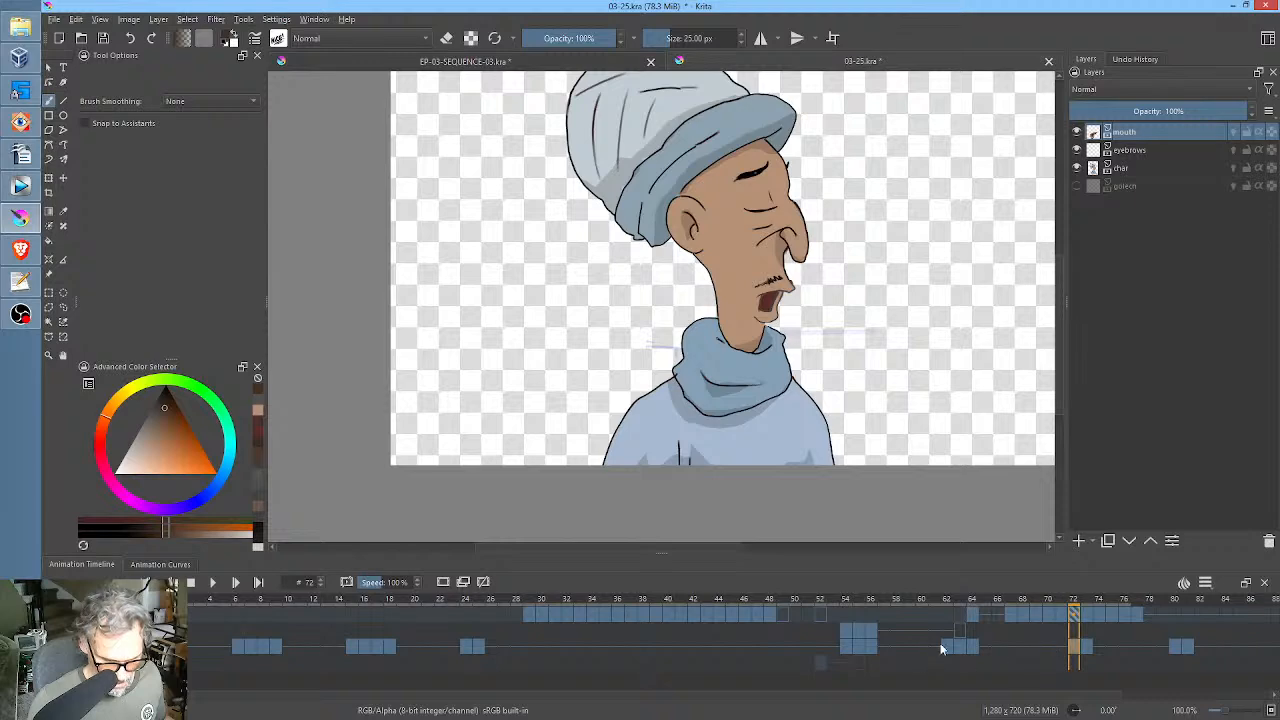
pyautogui.click(947, 646)
pyautogui.click(973, 646)
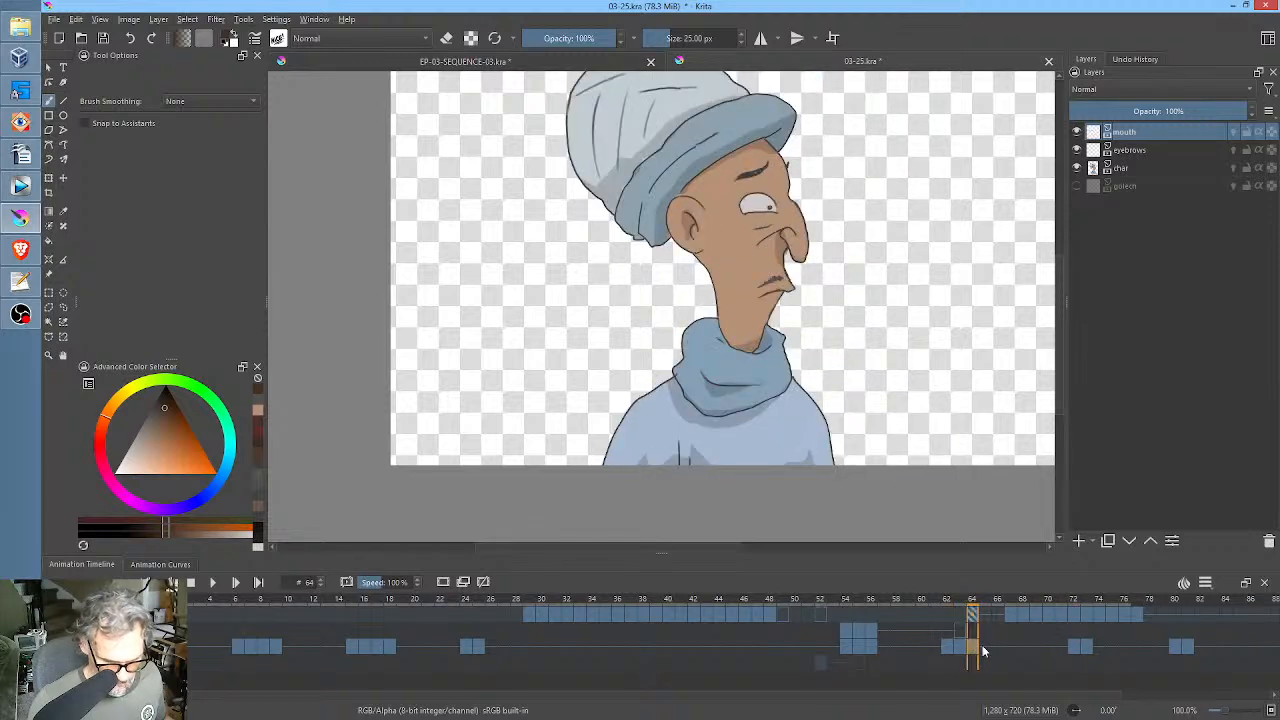
pyautogui.click(1074, 648)
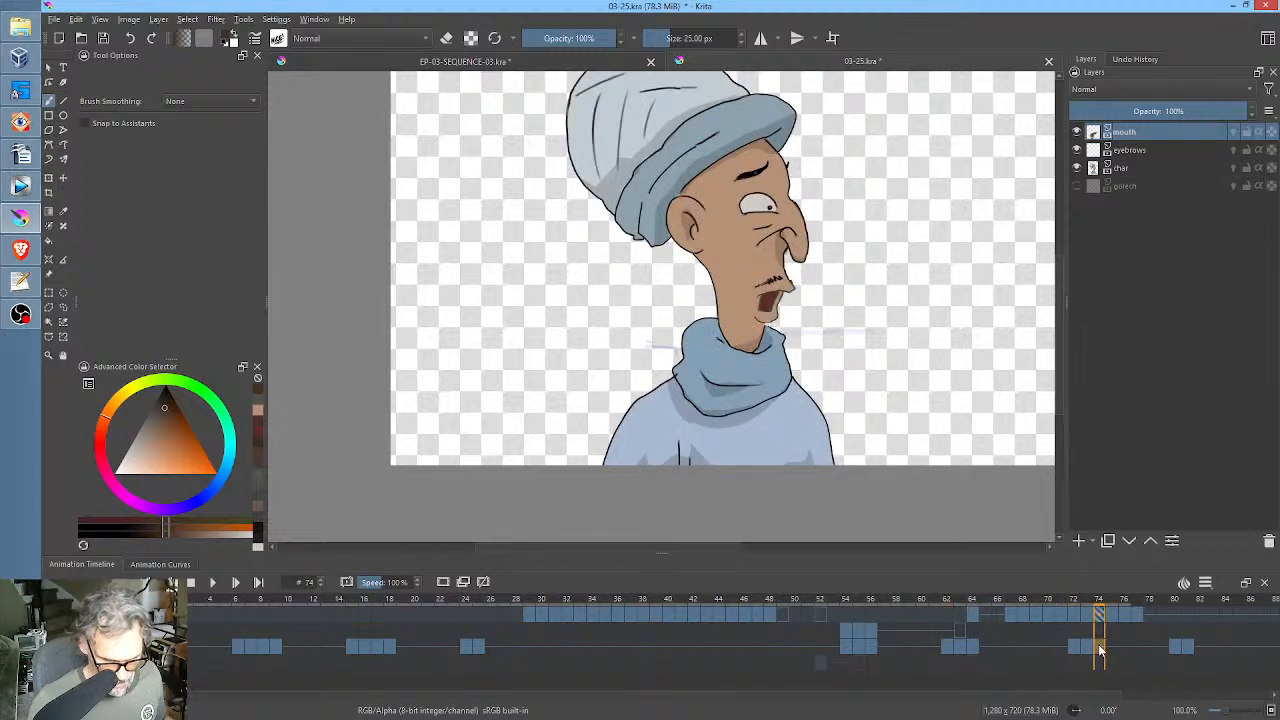
pyautogui.click(973, 645)
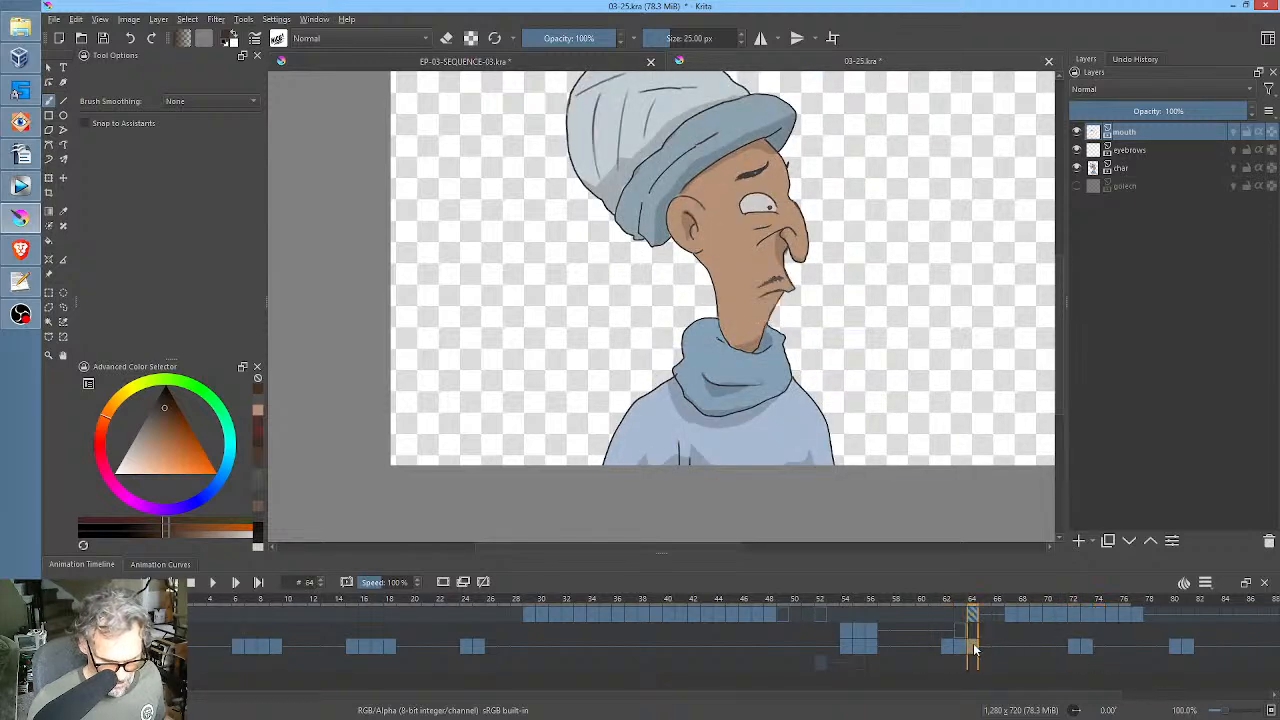
pyautogui.click(1087, 647)
pyautogui.click(1188, 652)
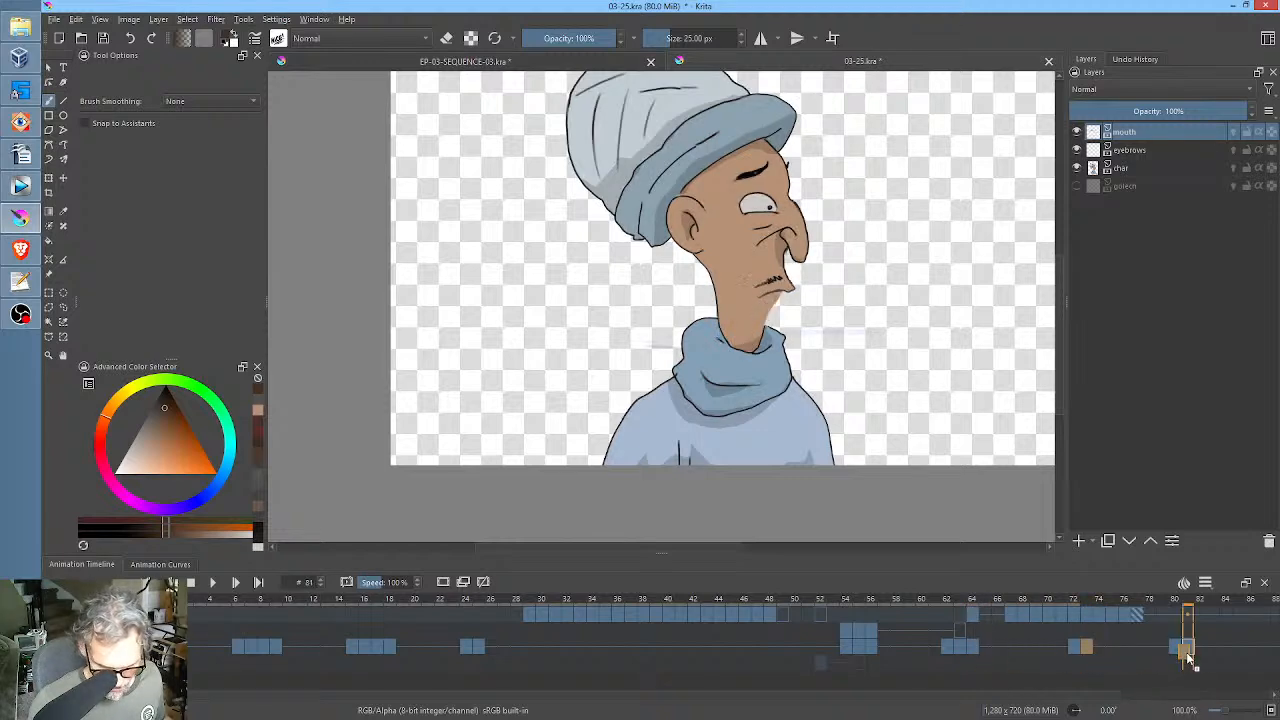
pyautogui.click(1178, 655)
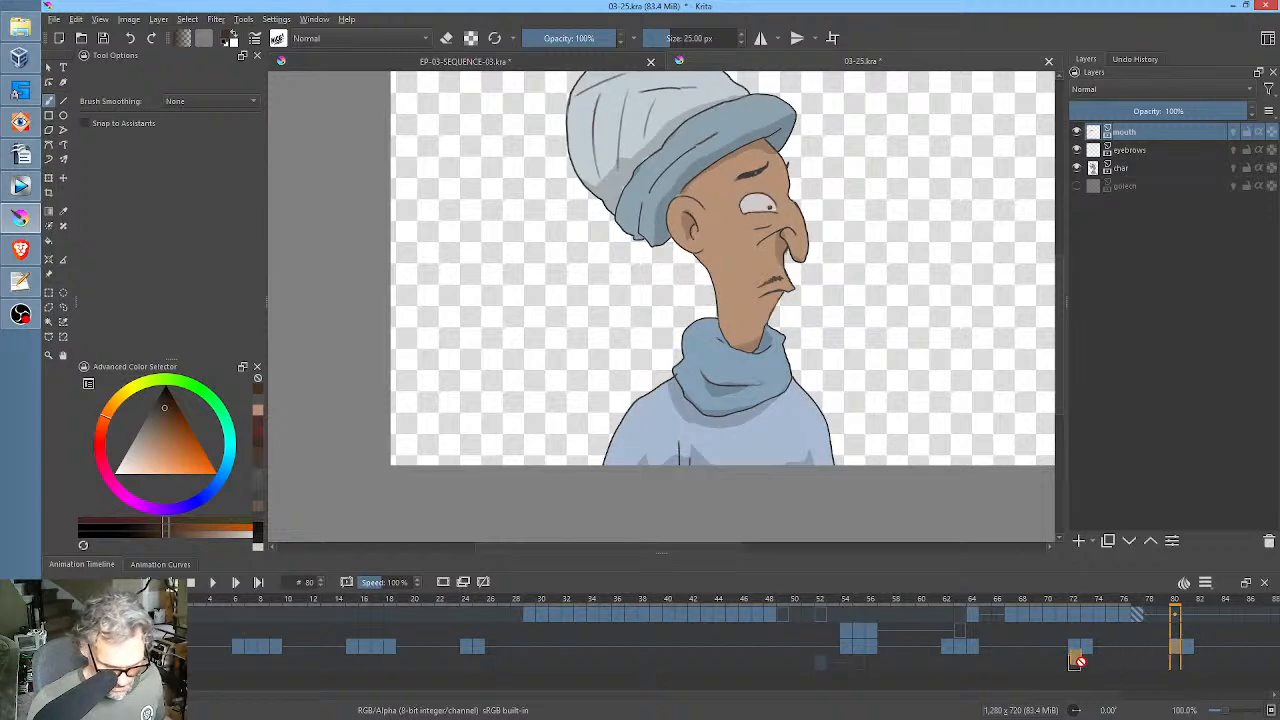
pyautogui.click(1077, 655)
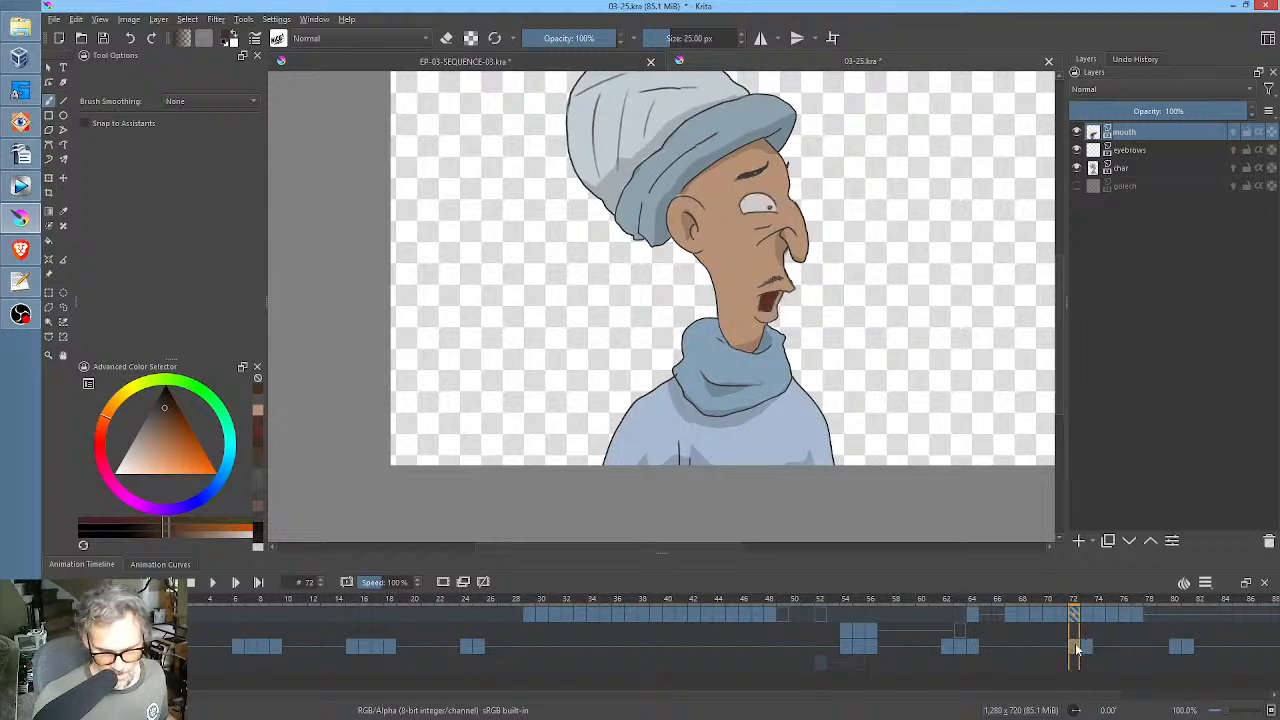
# Paint the eye closed on the char layer at frame 72, covering it with skin tone and drawing a dark eyelid line.
pyautogui.scroll(2, 738, 122)
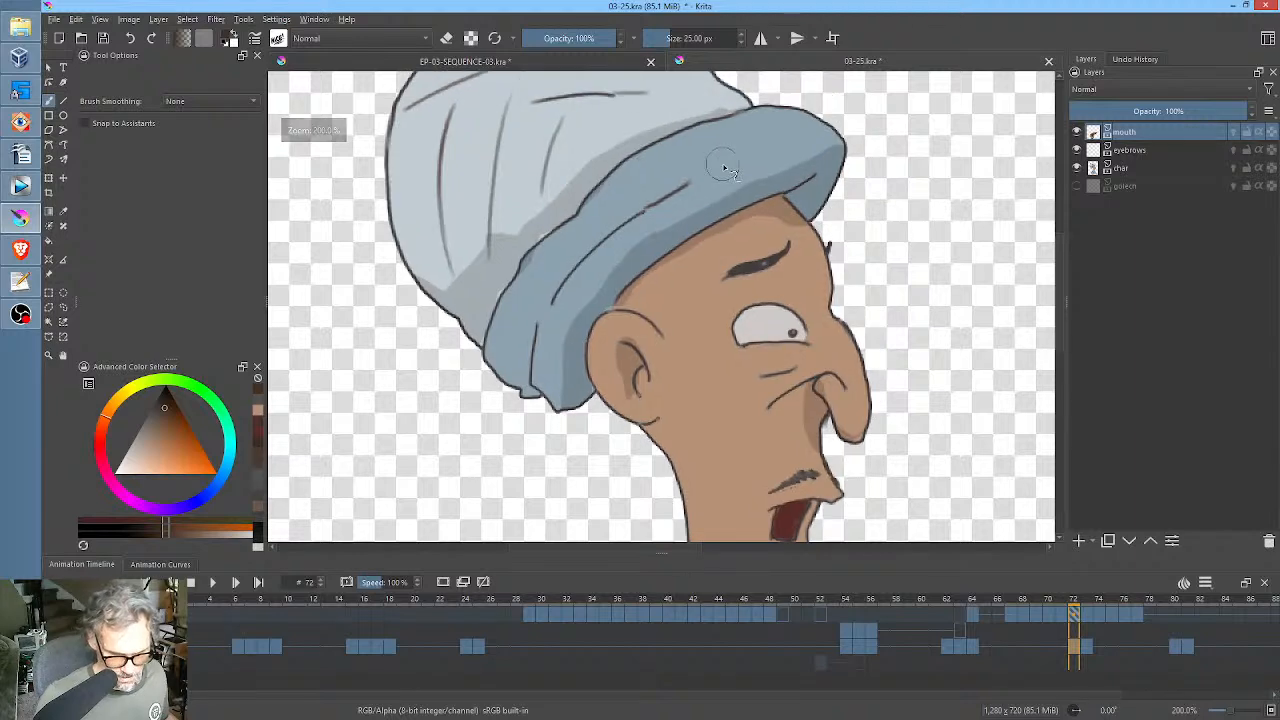
pyautogui.click(1150, 168)
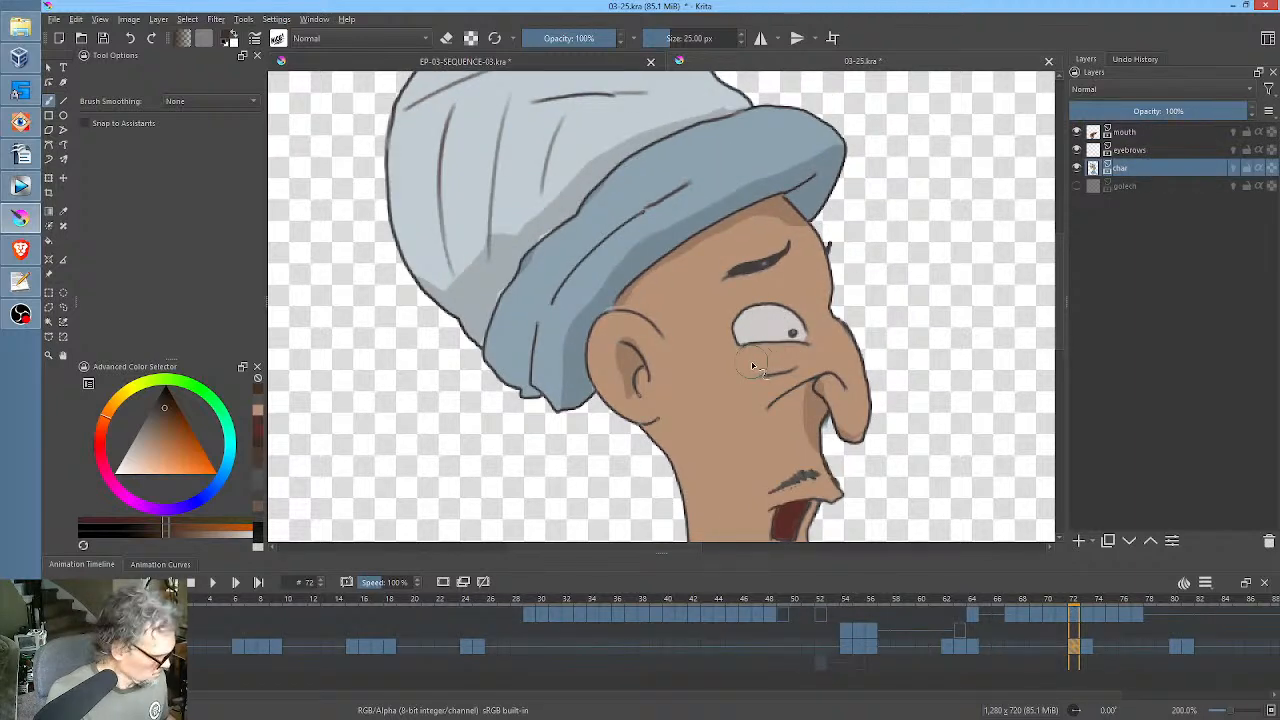
pyautogui.keyDown('ctrl'); pyautogui.click(747, 396); pyautogui.keyUp('ctrl')
pyautogui.moveTo(740, 339)
pyautogui.mouseDown()
pyautogui.moveTo(804, 336)
pyautogui.moveTo(745, 340)
pyautogui.moveTo(780, 323)
pyautogui.moveTo(750, 306)
pyautogui.mouseUp()
pyautogui.keyDown('ctrl'); pyautogui.click(758, 265); pyautogui.keyUp('ctrl')
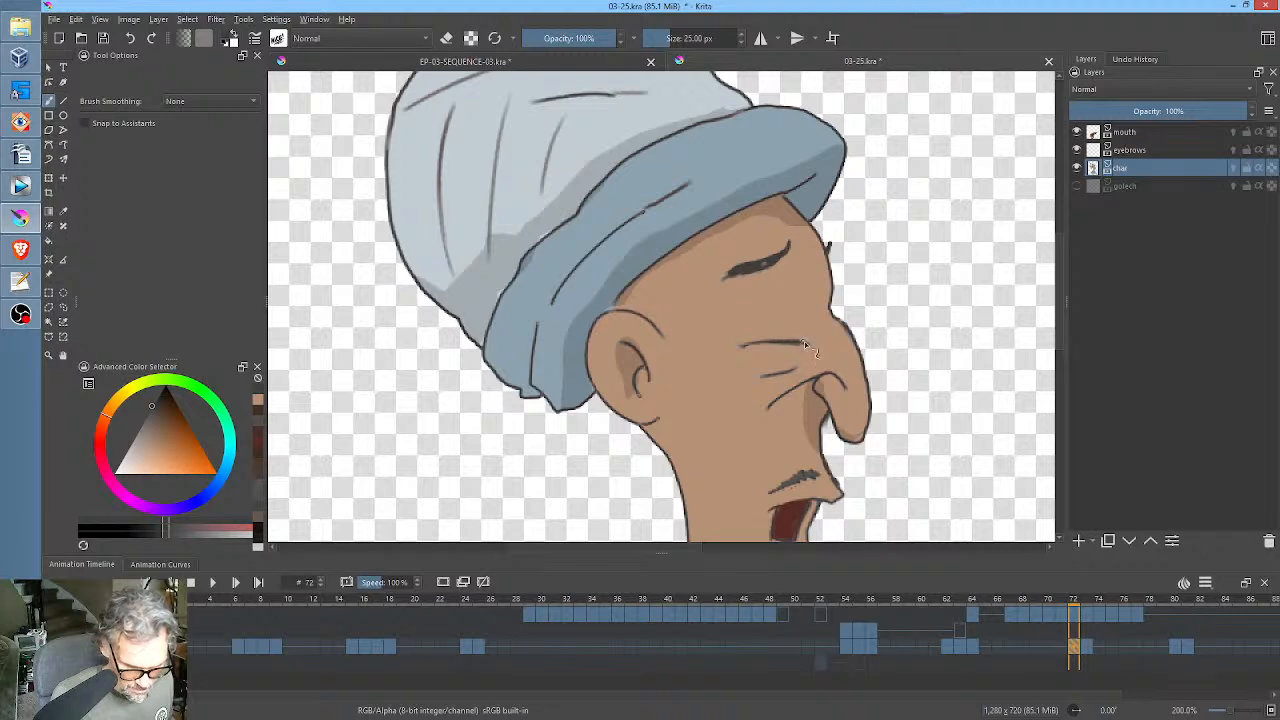
# Copy the closed-eye char keyframe from frame 72 to frame 80.
pyautogui.click(972, 644)
pyautogui.click(1076, 648)
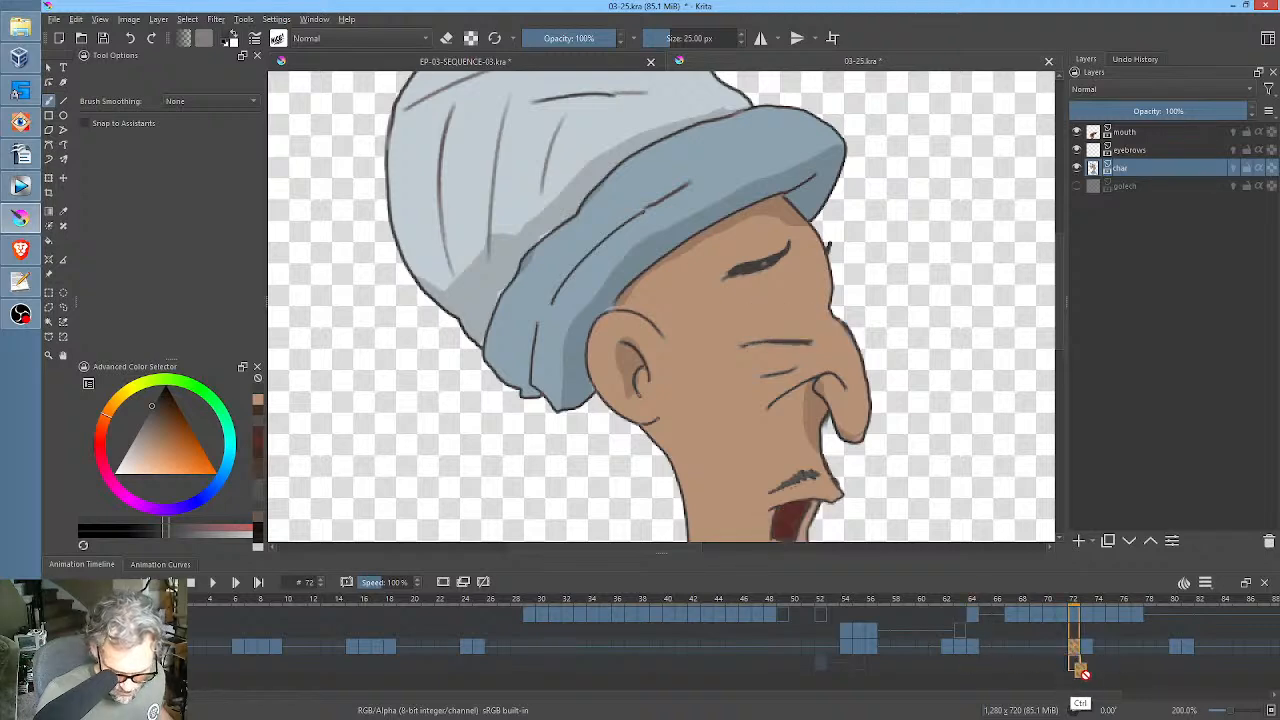
pyautogui.click(1175, 650)
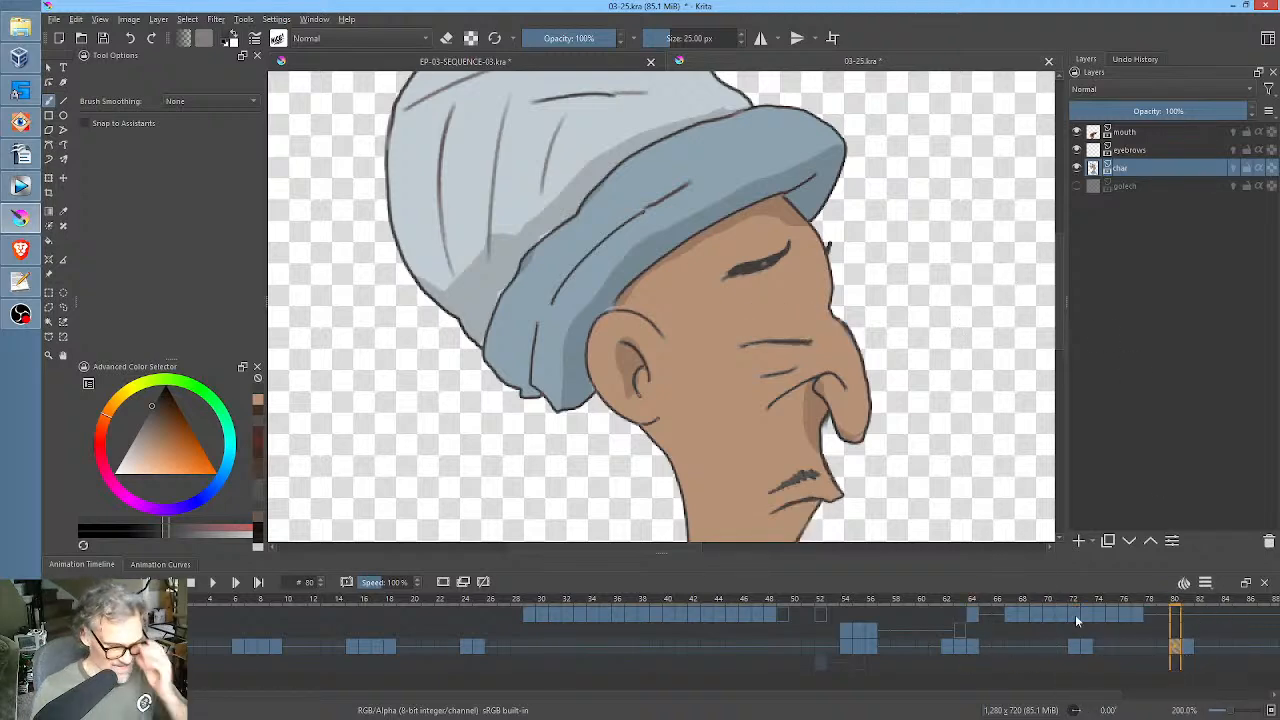
# Fit the whole canvas in view and save 03-25.kra.
pyautogui.scroll(-2, 780, 353)
pyautogui.moveTo(890, 331); pyautogui.dragTo(720, 291)
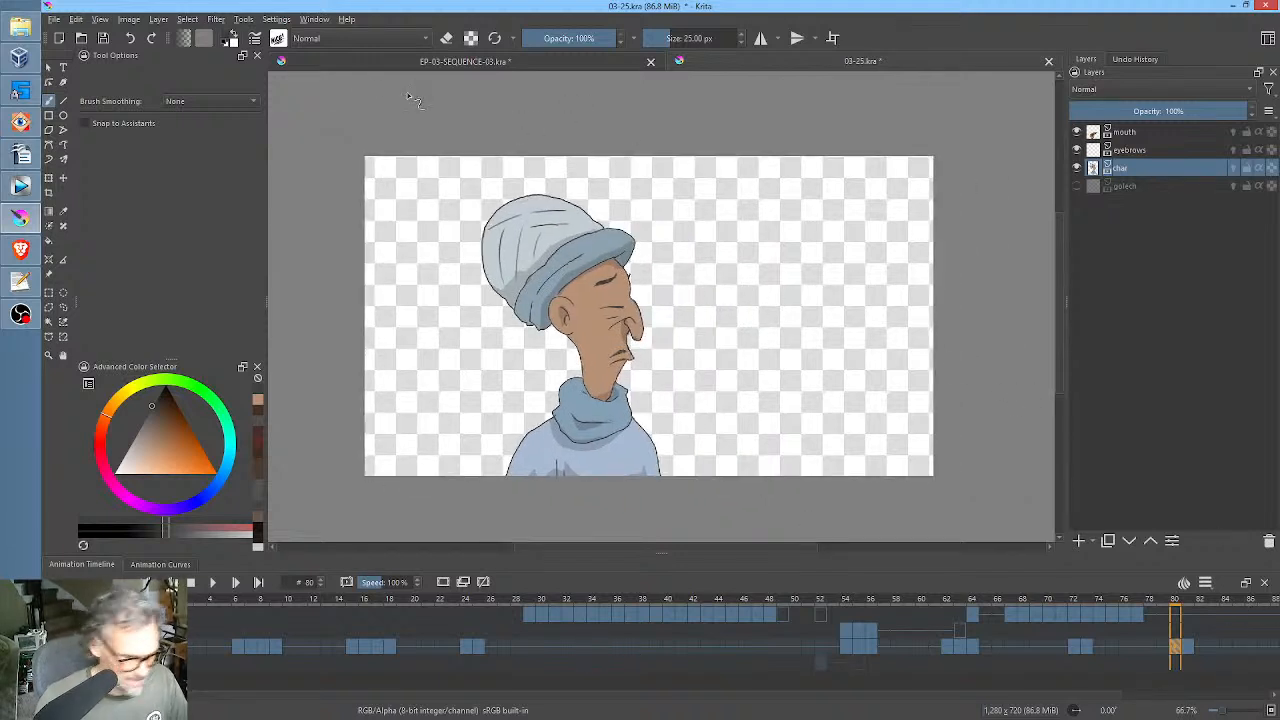
pyautogui.click(104, 40)
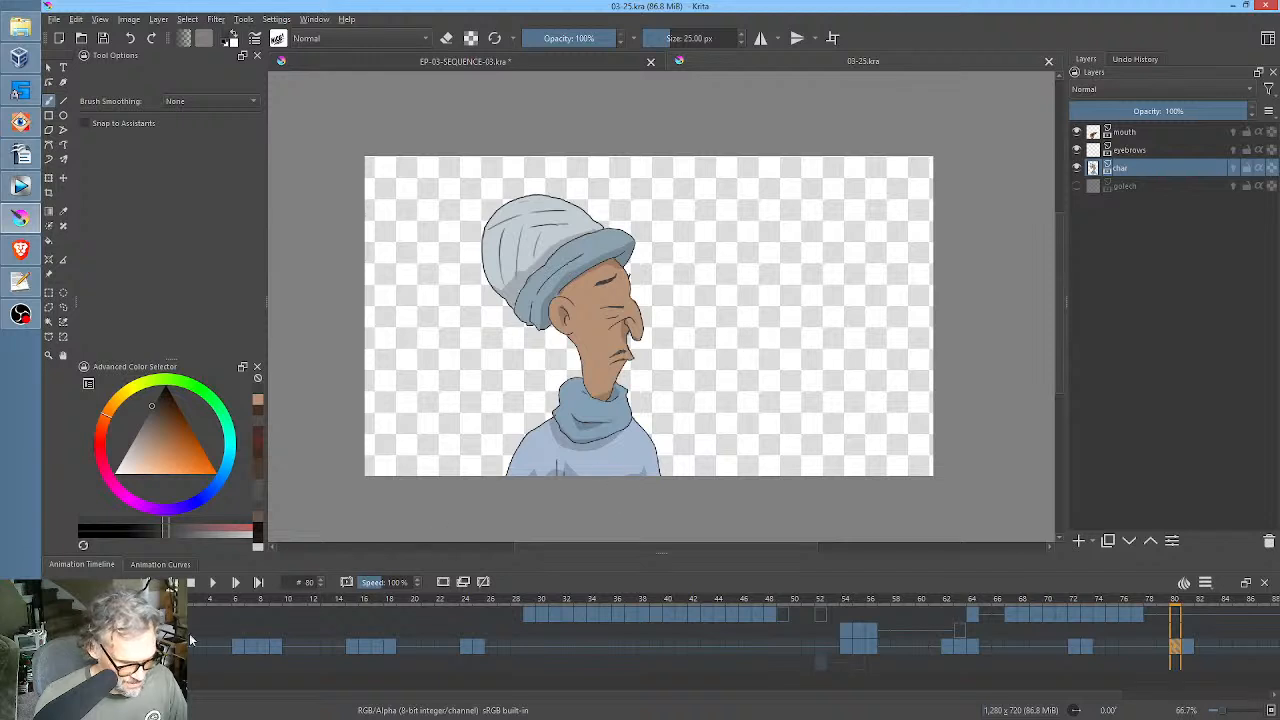
# Play the animation from frame 0, and replay the talking section from frame 63 to check the mouth and blinks.
pyautogui.click(159, 600)
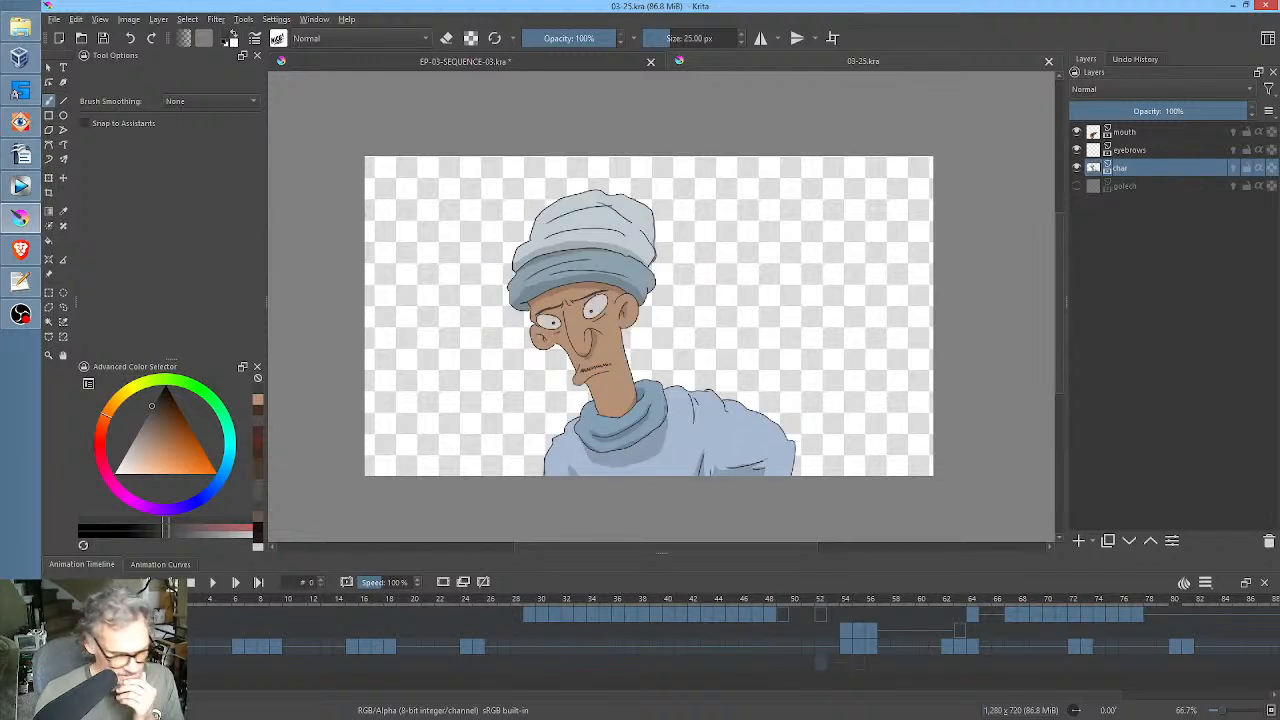
pyautogui.click(212, 582)
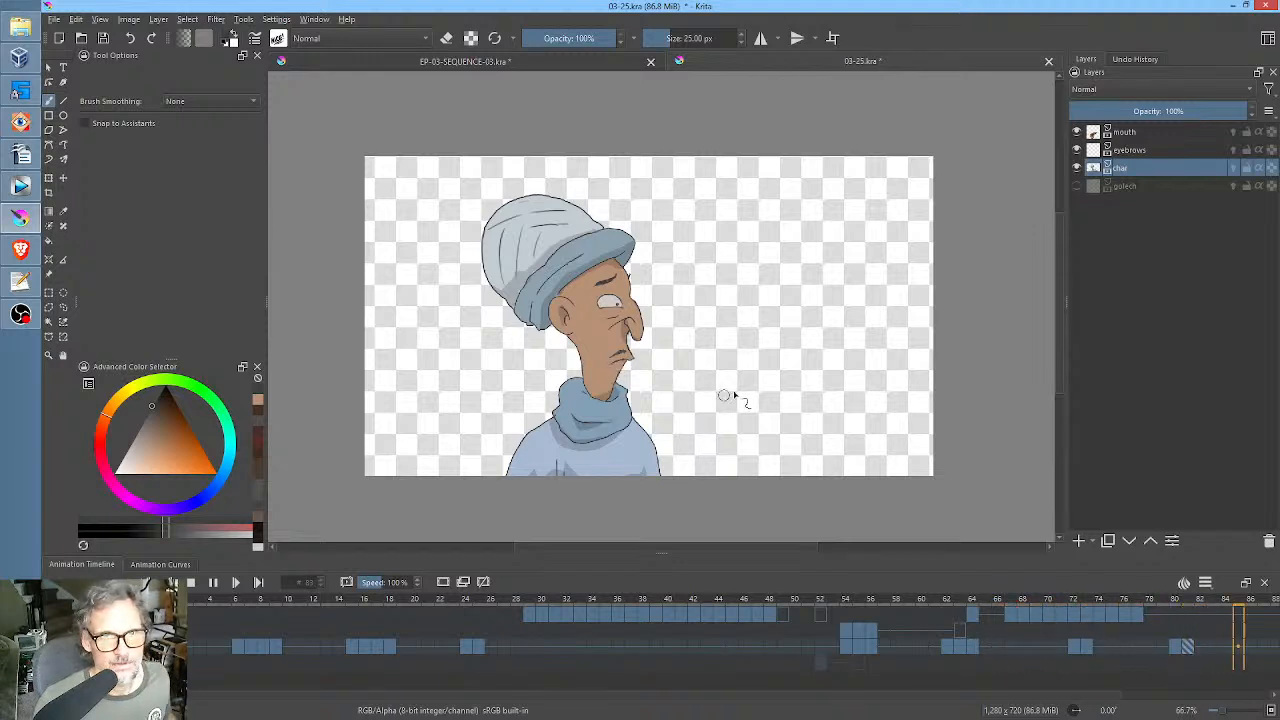
pyautogui.press('space')
pyautogui.click(1021, 614)
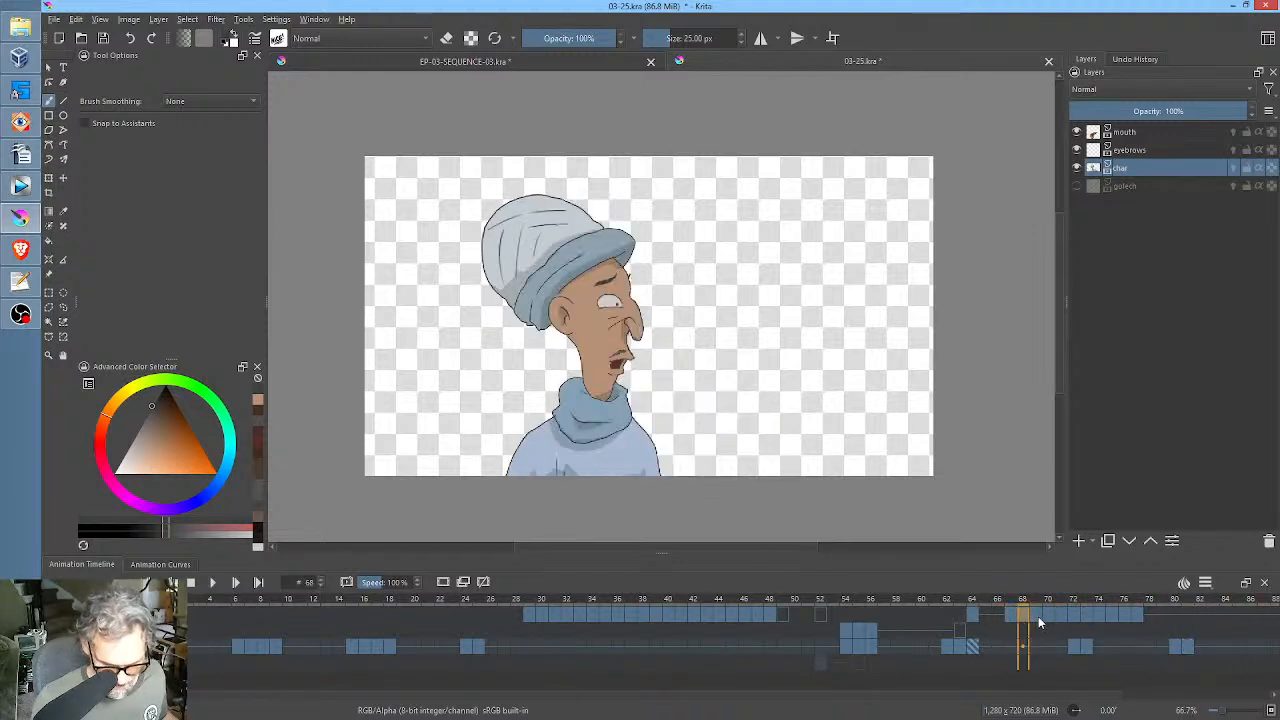
pyautogui.click(965, 614)
pyautogui.press('space')
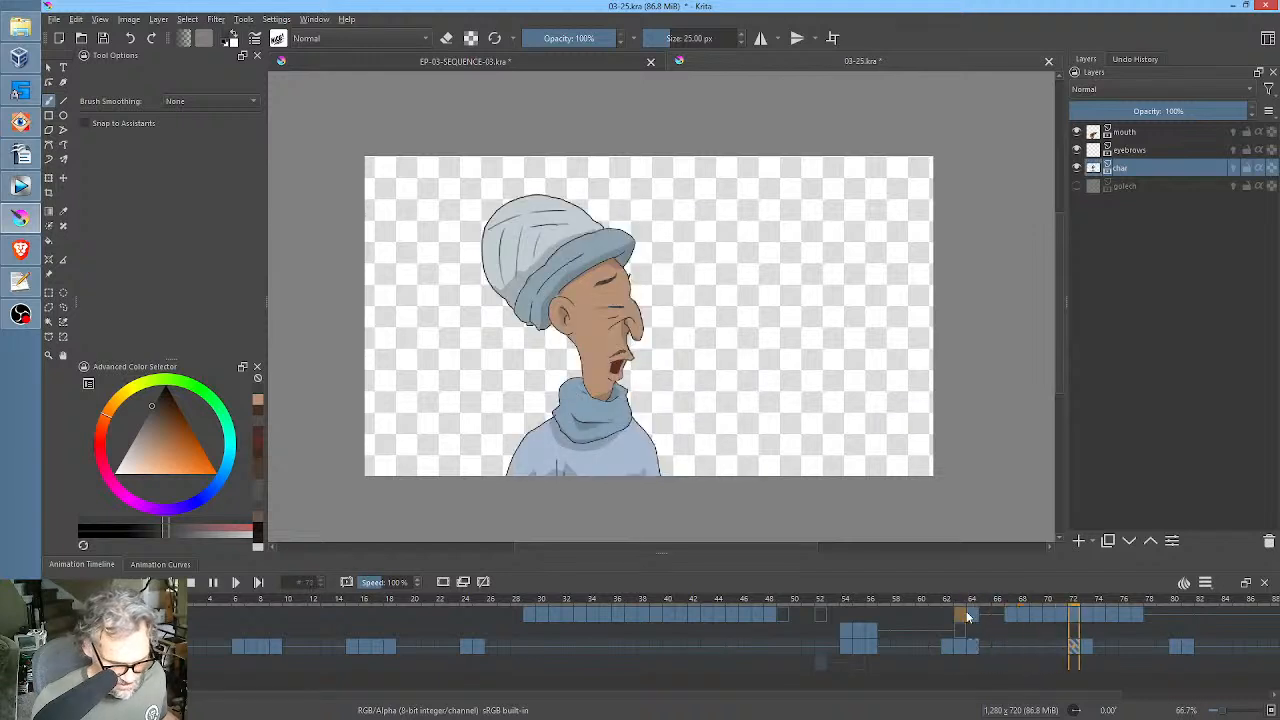
# Check the mouth keyframes one by one from frame 67 to 72, and shift the frame 72–77 keyframes two frames later, to 74–79.
pyautogui.press('space')
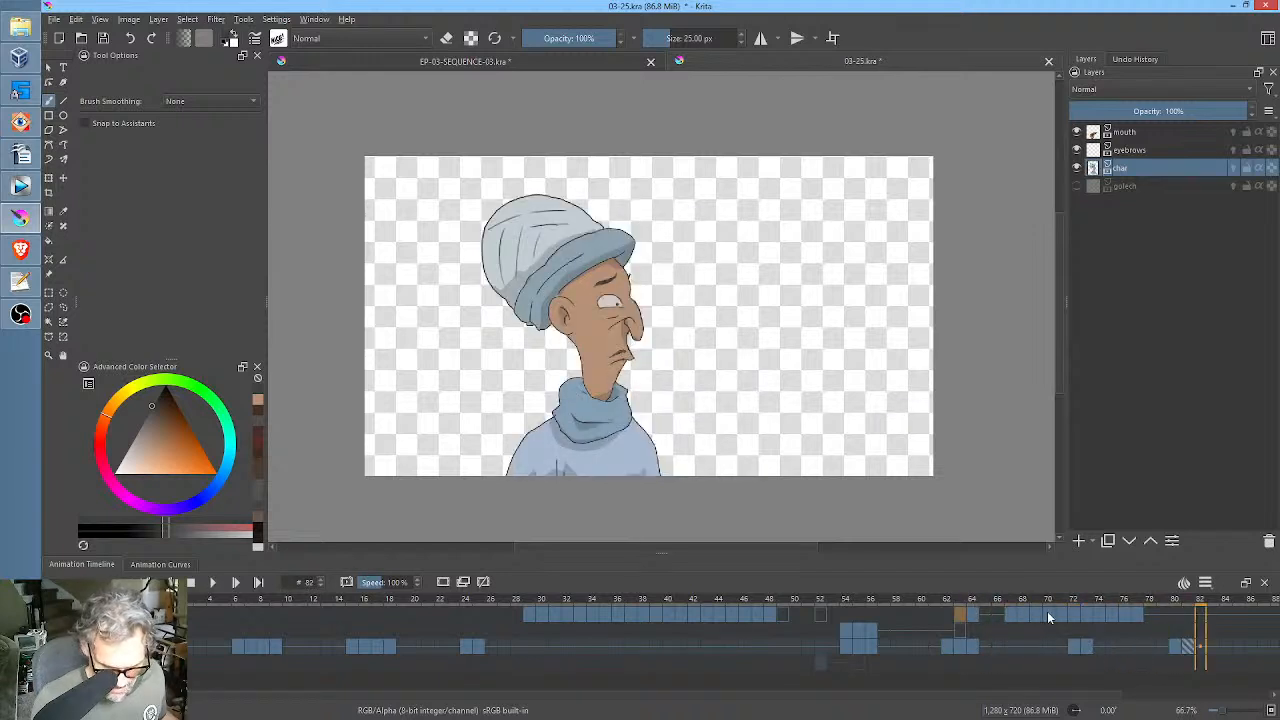
pyautogui.click(1049, 616)
pyautogui.click(1064, 616)
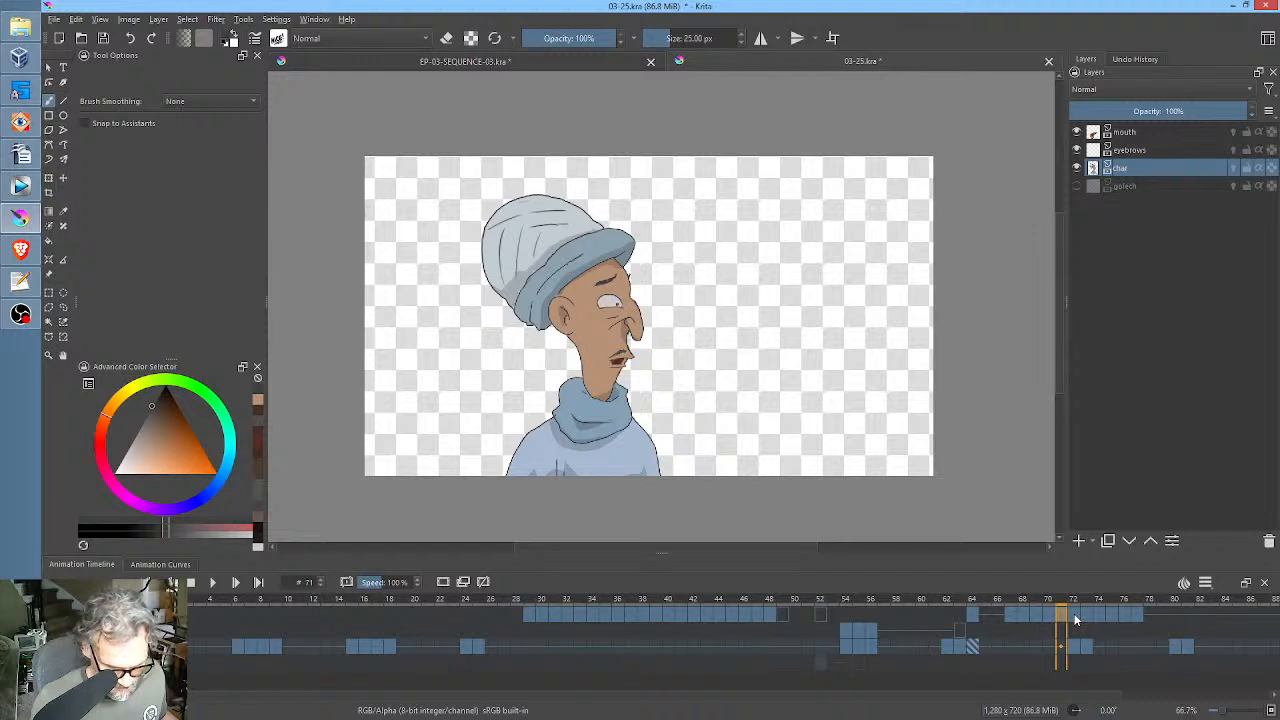
pyautogui.click(1076, 616)
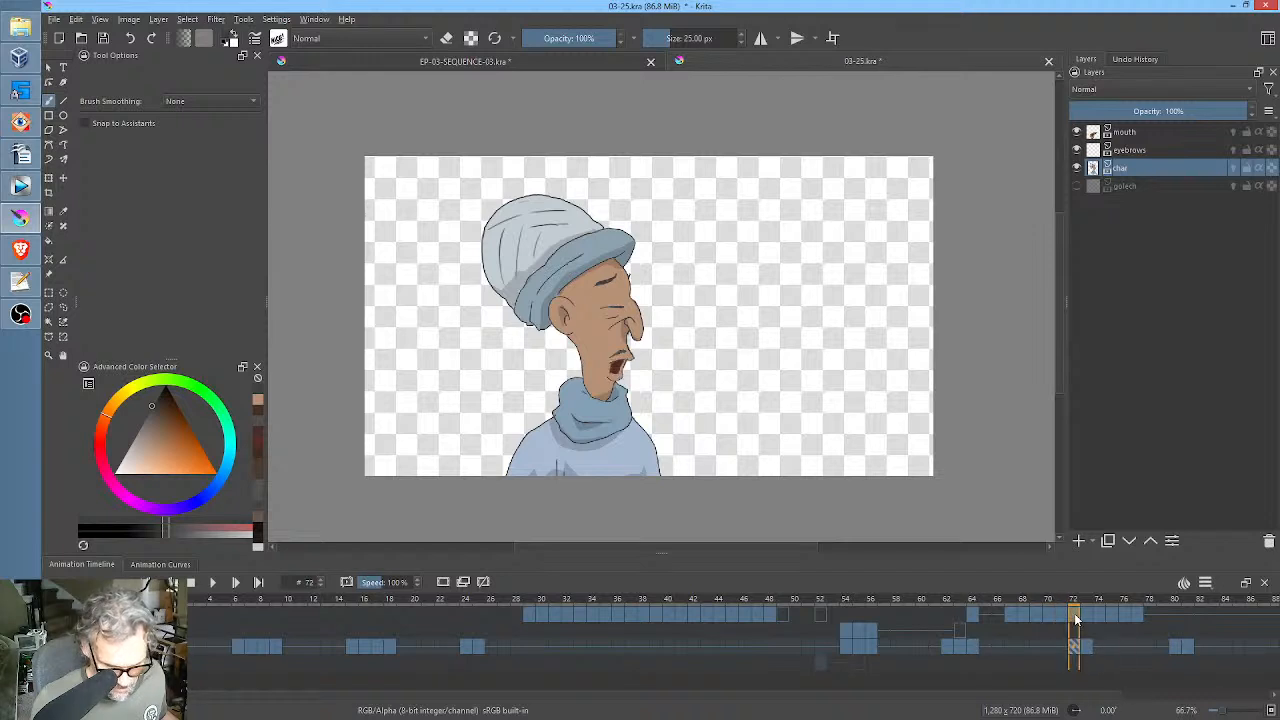
pyautogui.click(1013, 616)
pyautogui.click(1025, 616)
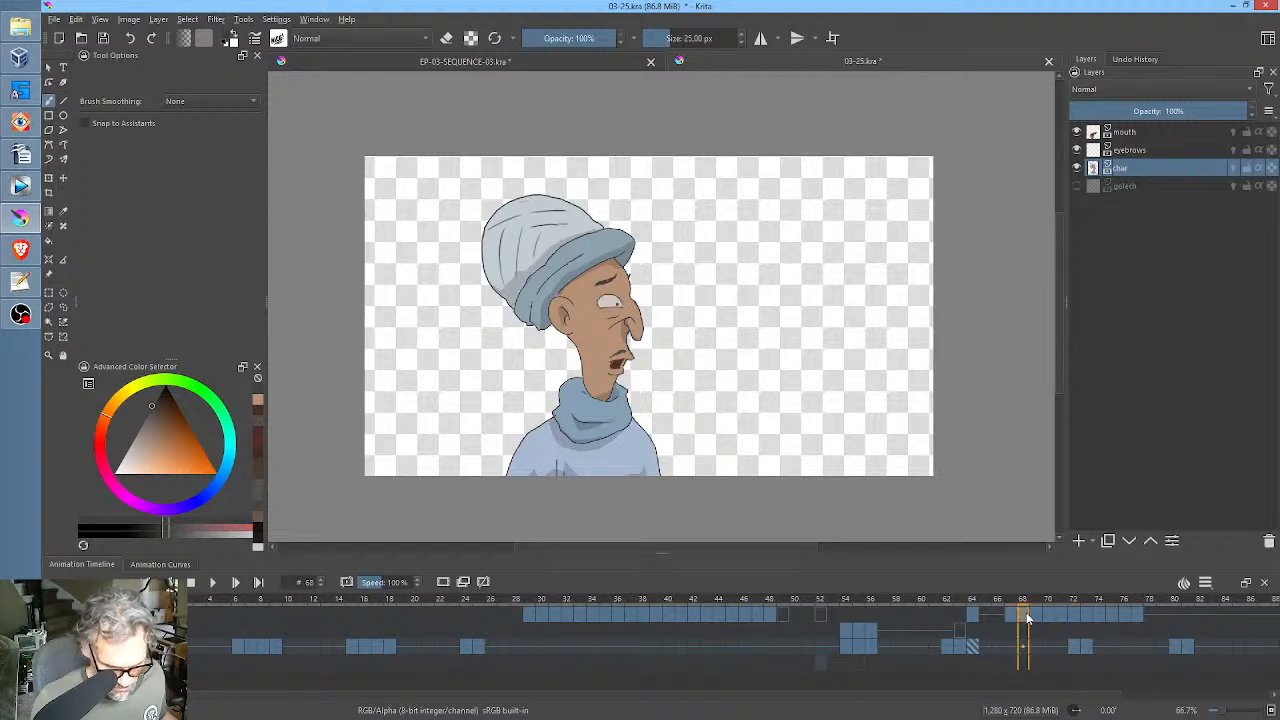
pyautogui.click(1038, 616)
pyautogui.click(1050, 616)
pyautogui.click(1062, 616)
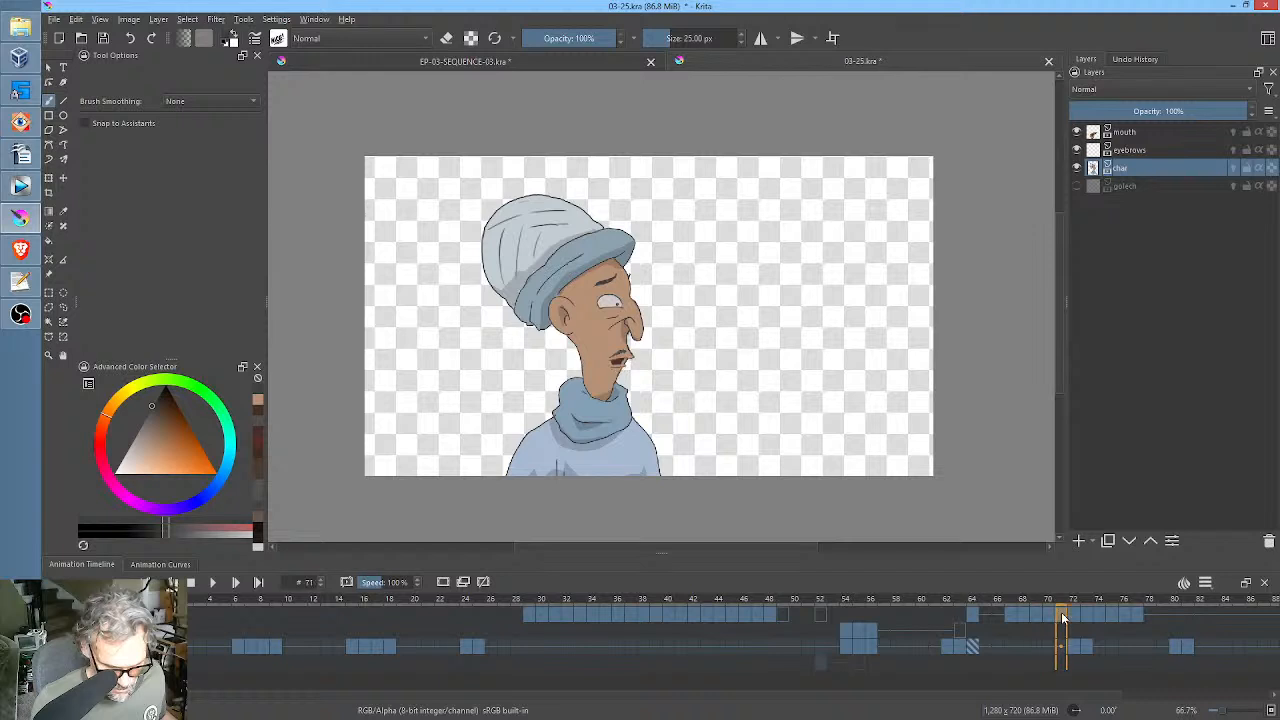
pyautogui.click(1076, 616)
pyautogui.keyDown('shift'); pyautogui.click(1139, 616); pyautogui.keyUp('shift')
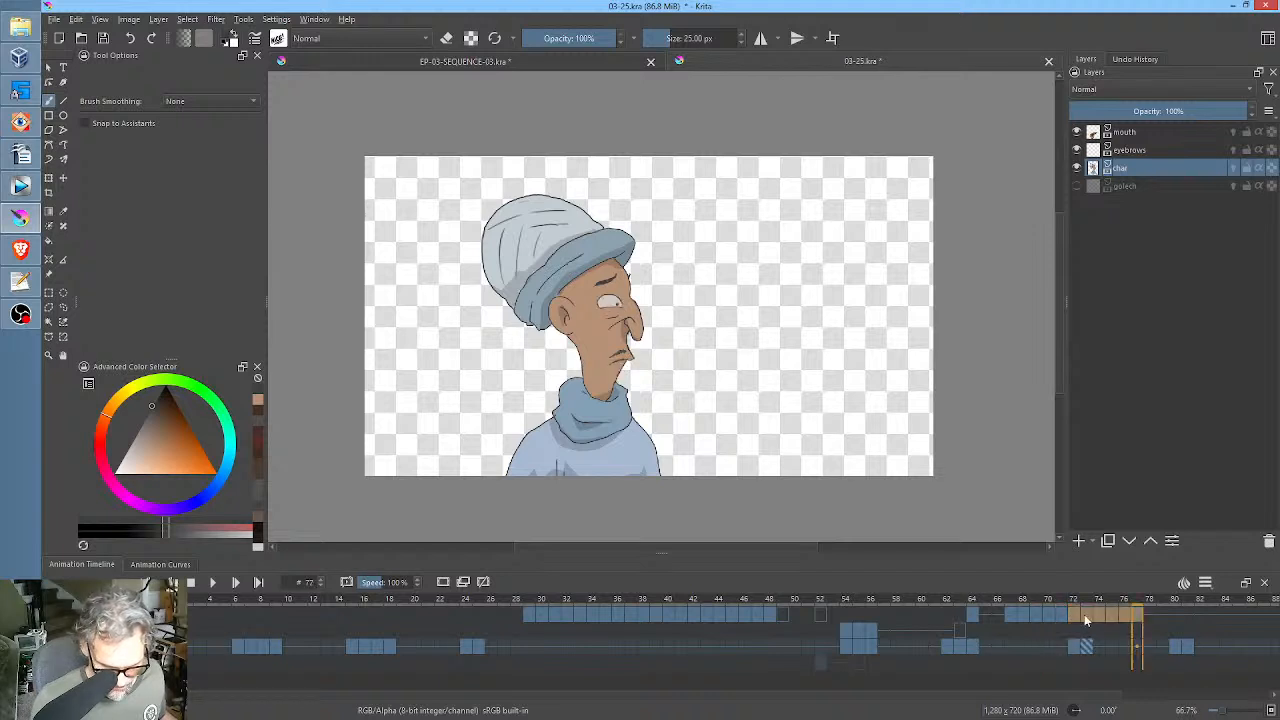
pyautogui.moveTo(1070, 614); pyautogui.dragTo(1098, 614)
# Play the animation from frame 60 to check the retimed mouth movement.
pyautogui.click(922, 614)
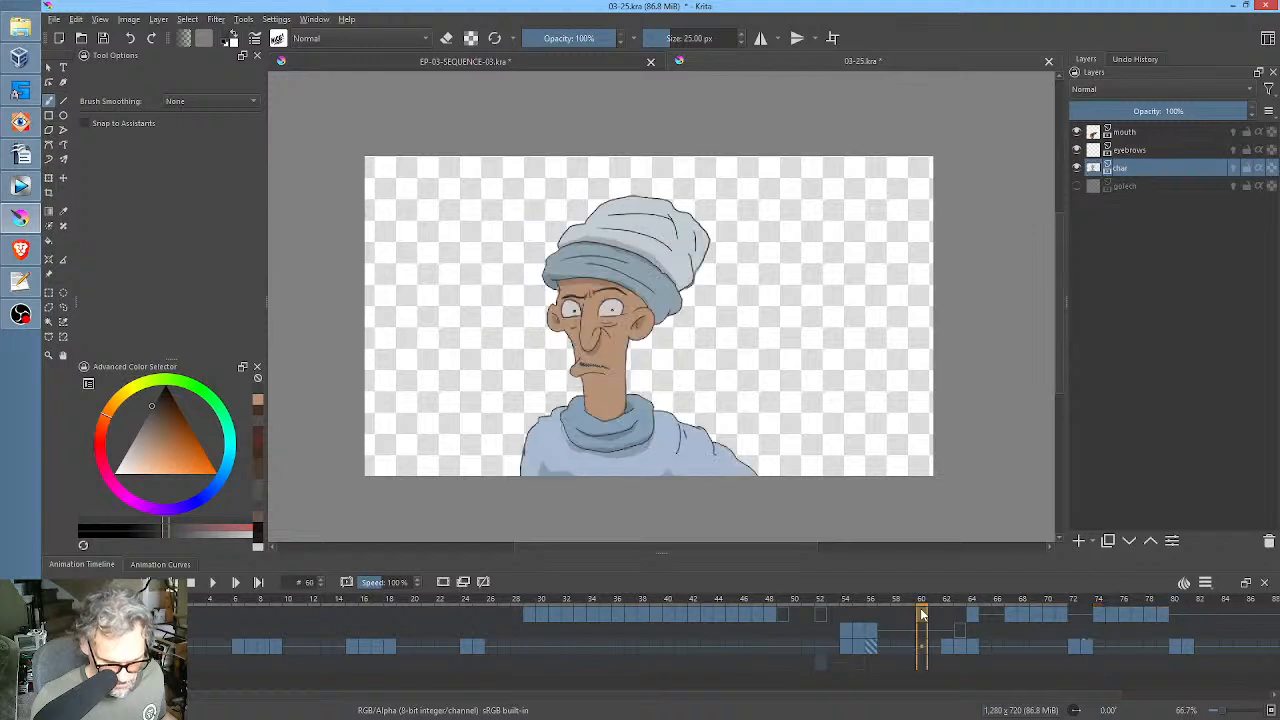
pyautogui.press('space')
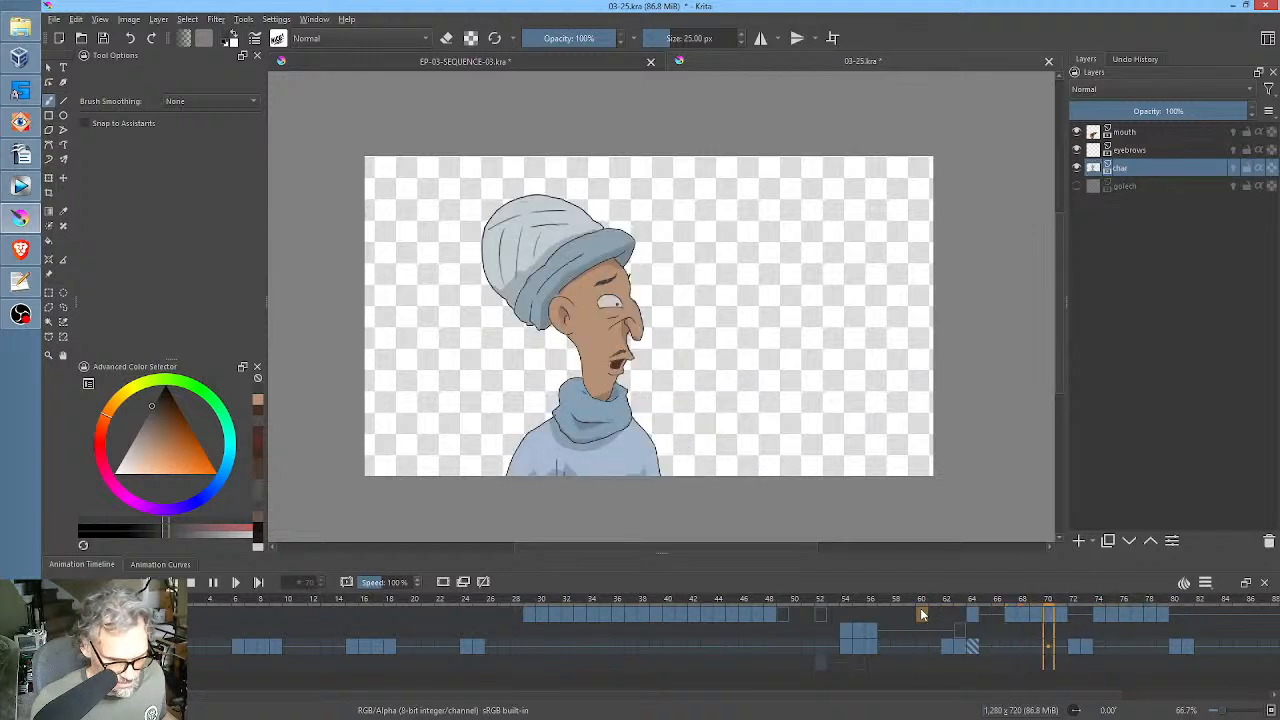
pyautogui.press('space')
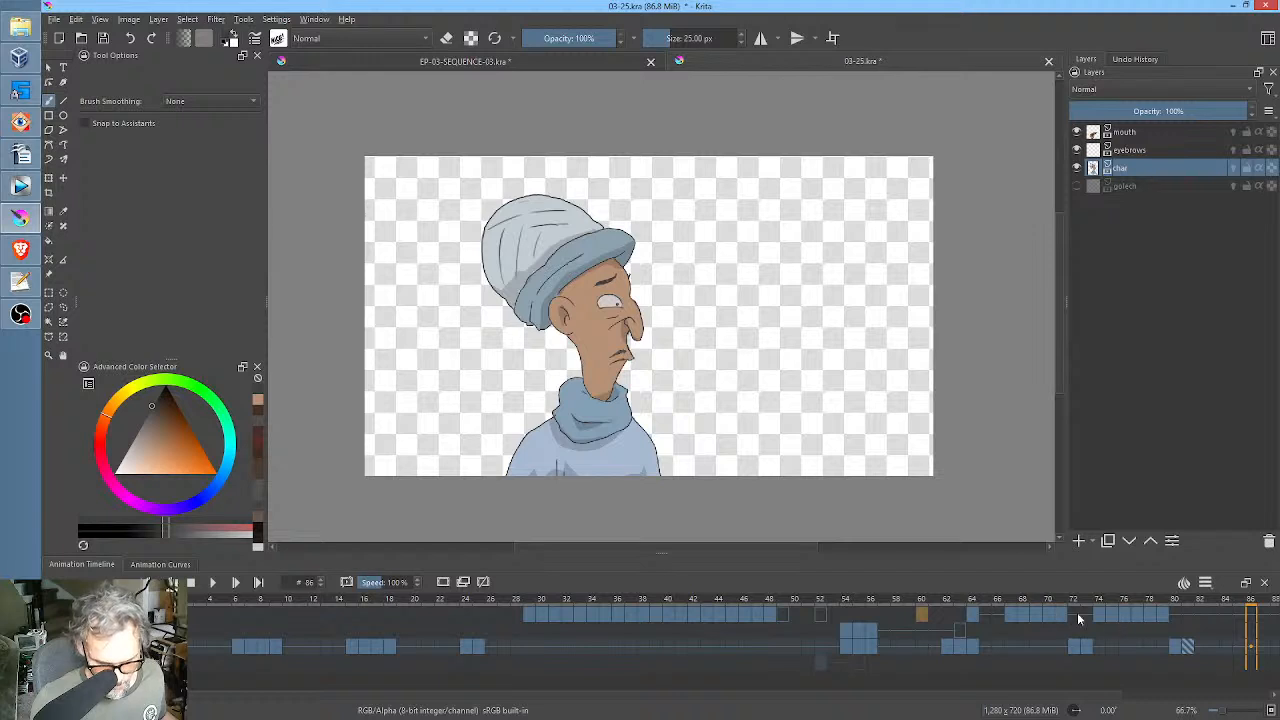
# Move the last mouth keyframe from frame 79 to 80 and replay the talking section from frame 64.
pyautogui.click(1160, 615)
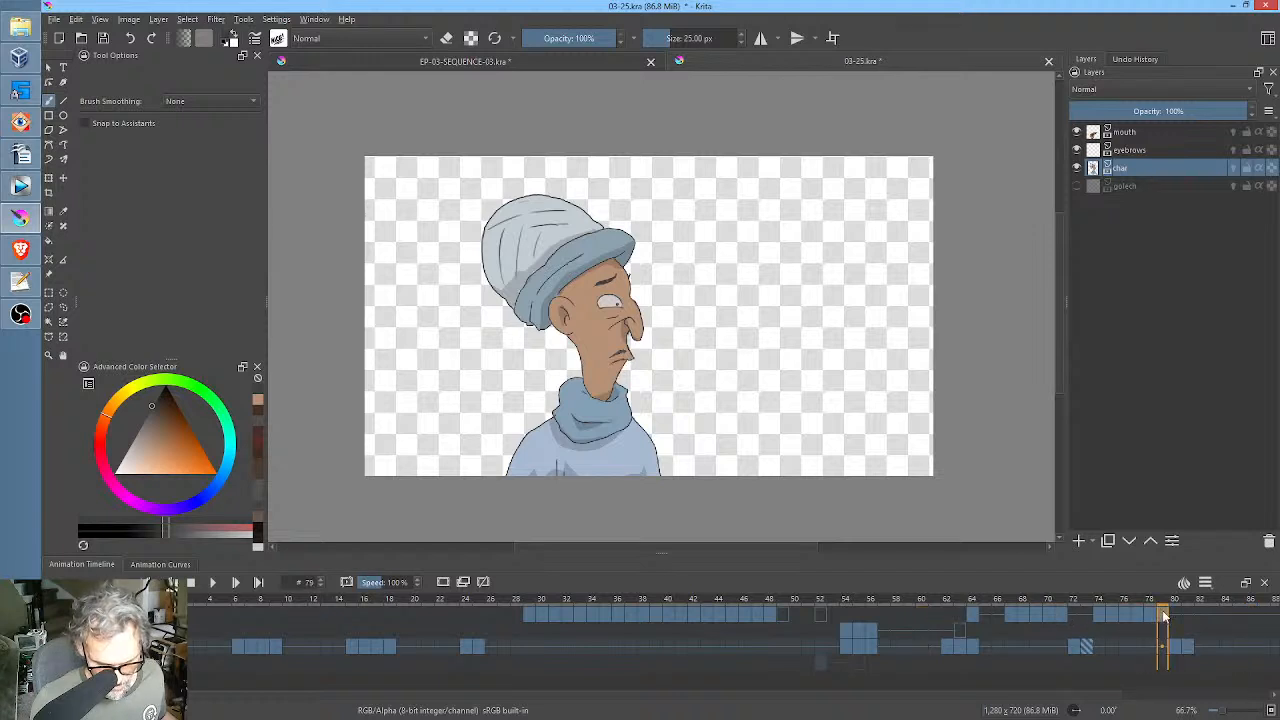
pyautogui.click(1174, 614)
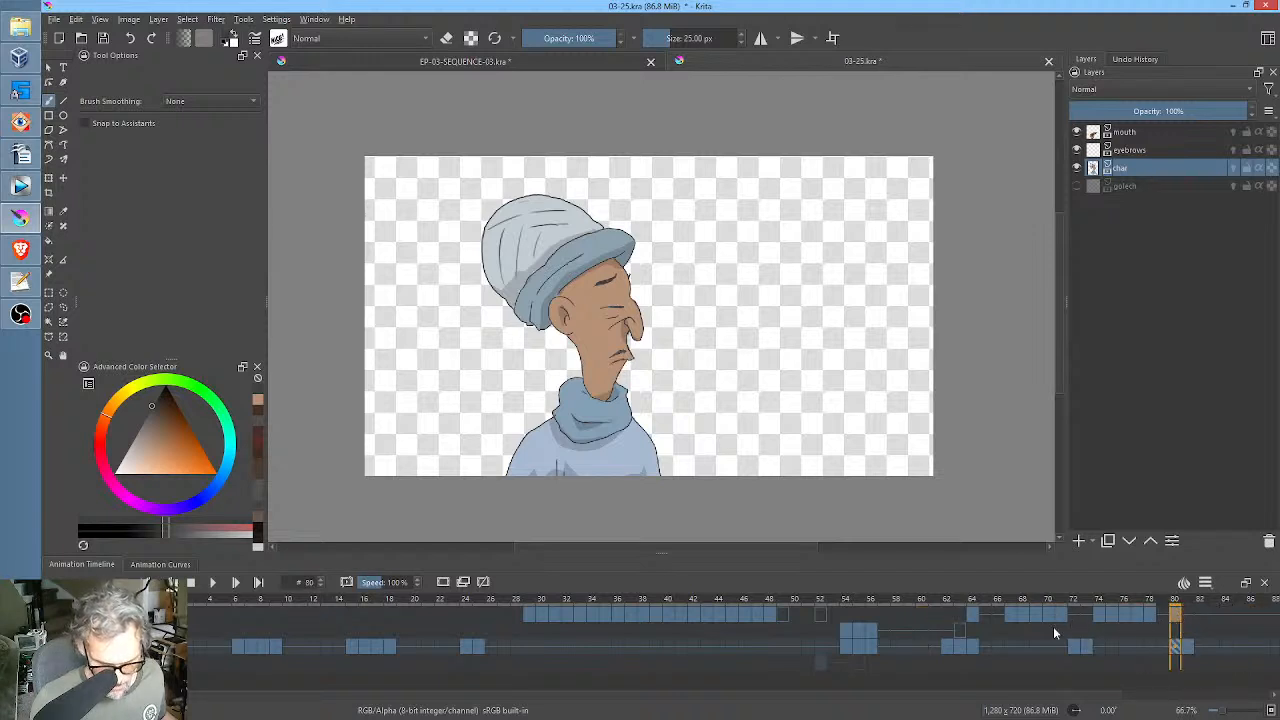
pyautogui.click(974, 616)
pyautogui.press('space')
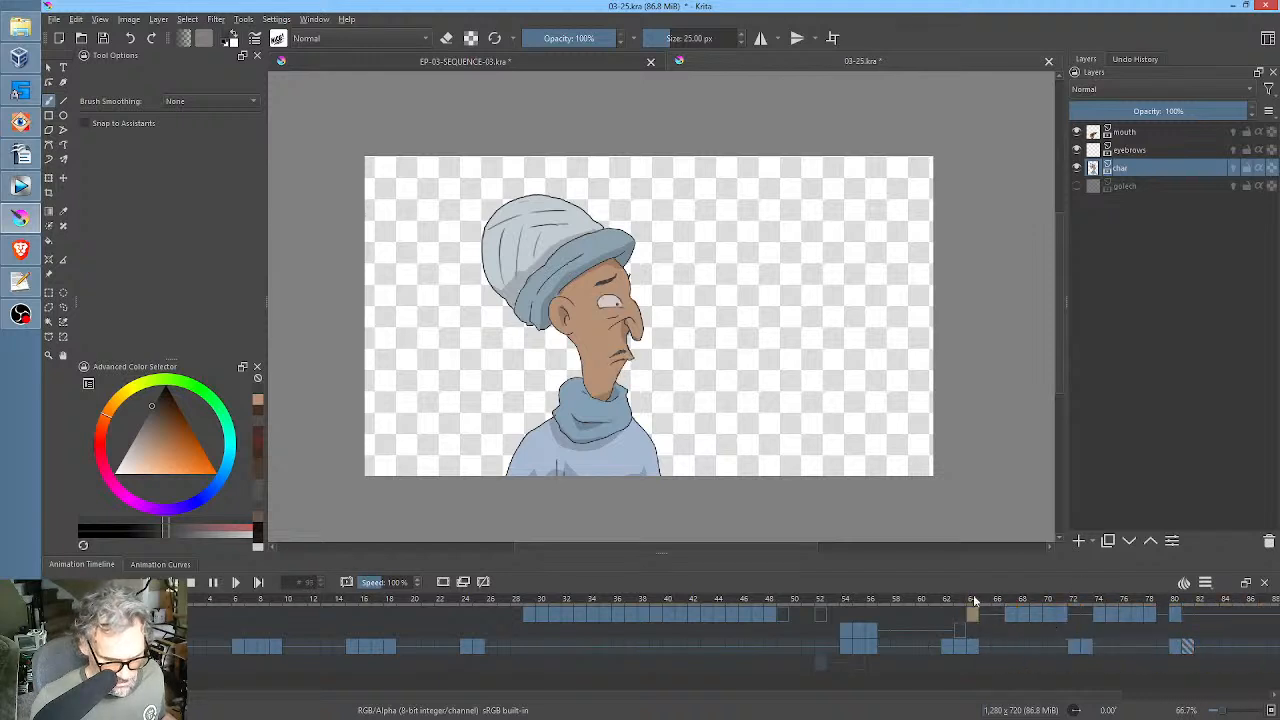
pyautogui.press('space')
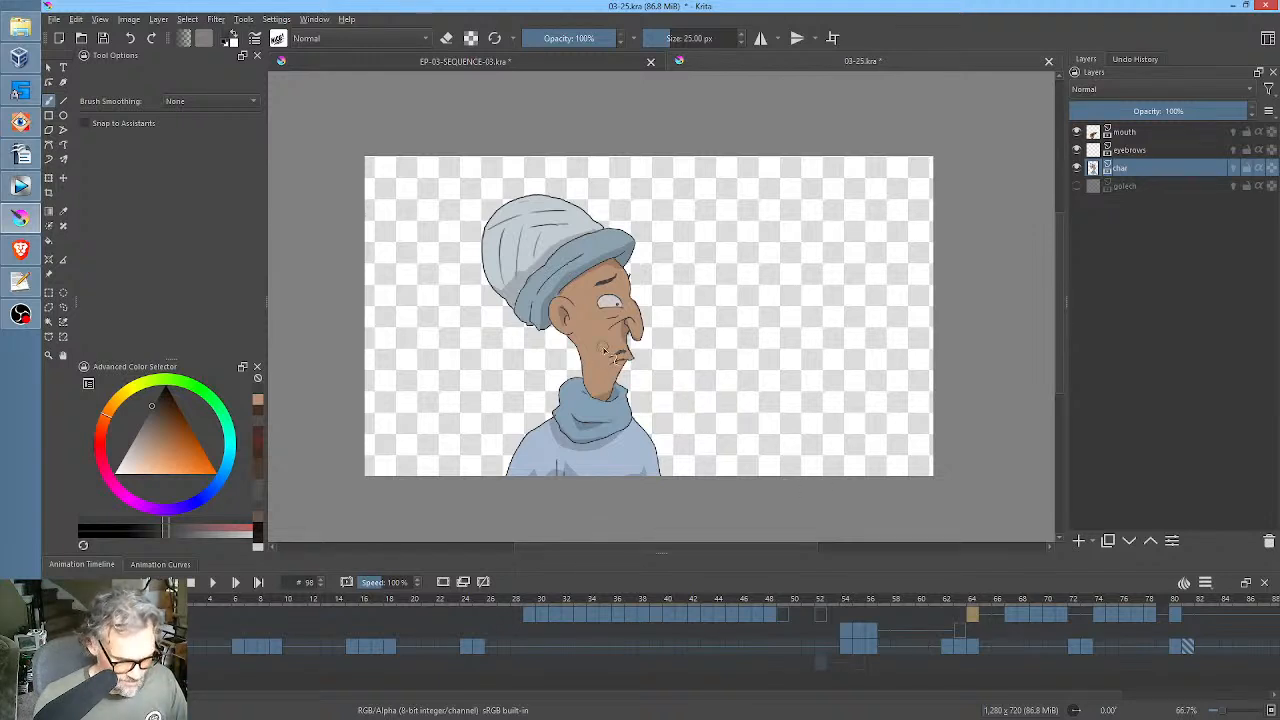
# View the canvas at 100% and save 03-25.kra.
pyautogui.scroll(-3, 604, 350)
pyautogui.press('1')
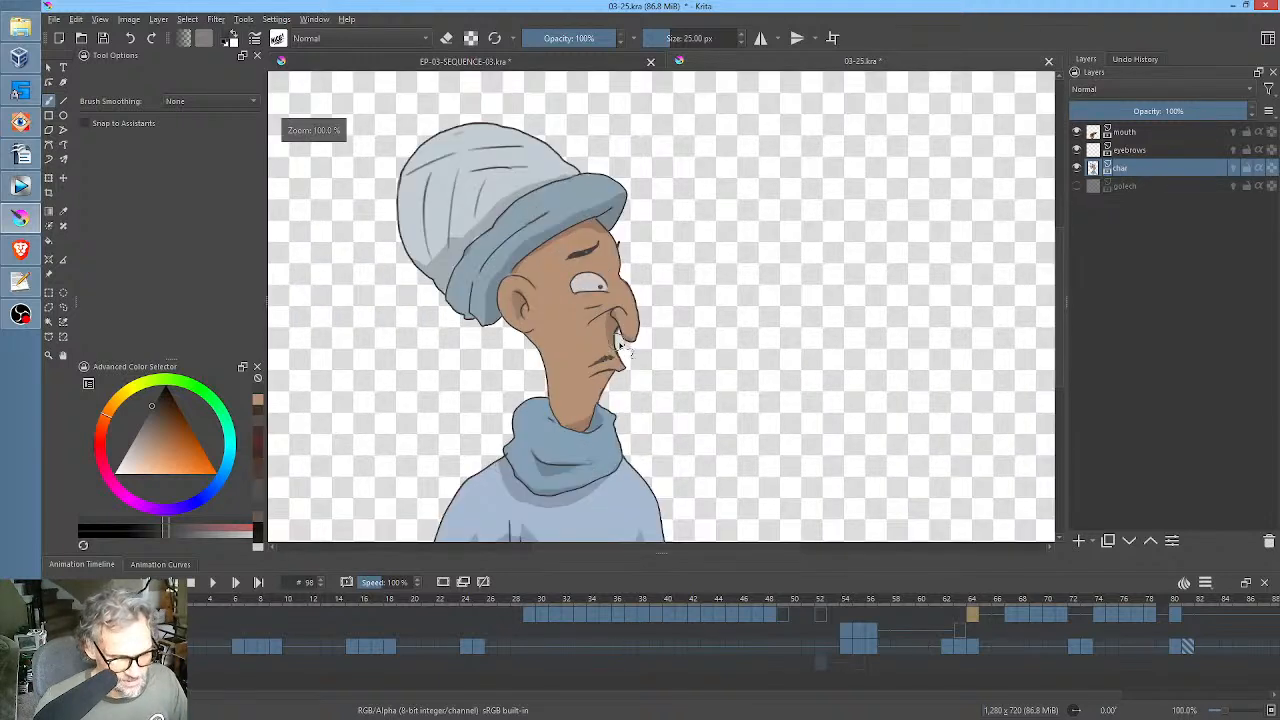
pyautogui.click(105, 40)
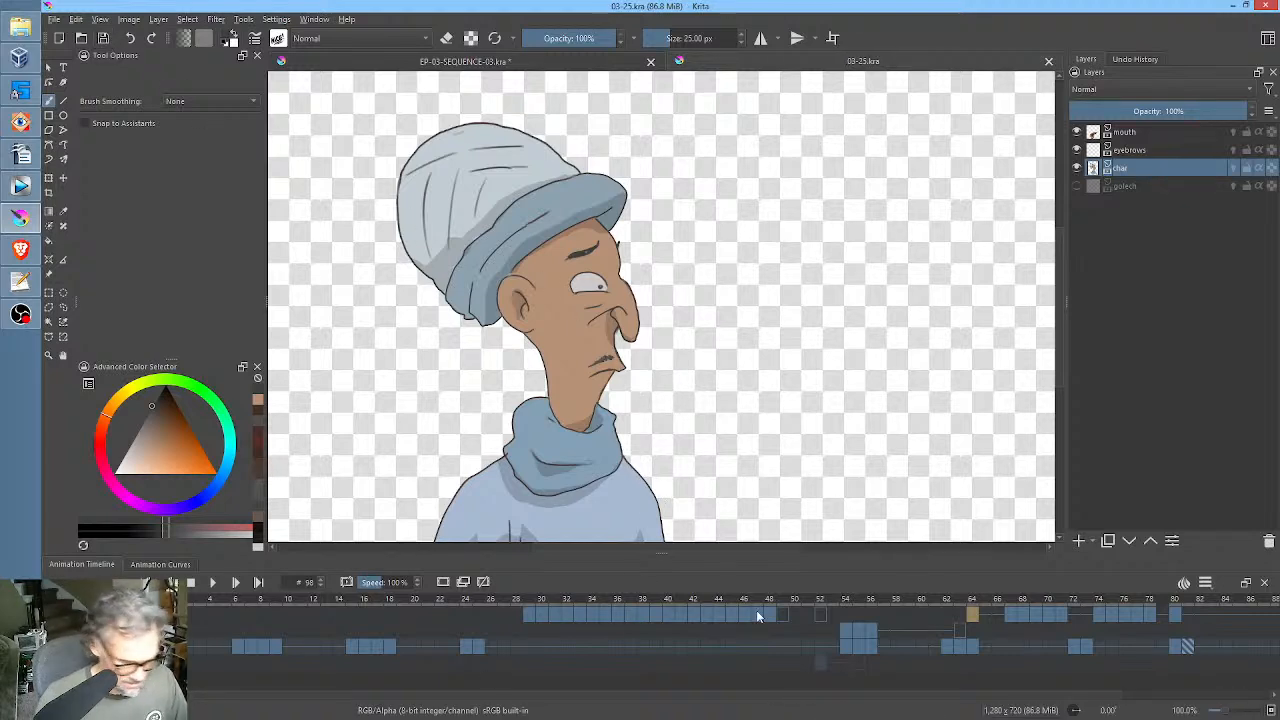
# Bring the whole canvas into view and play the full animation from frame 0 to review it.
pyautogui.click(159, 602)
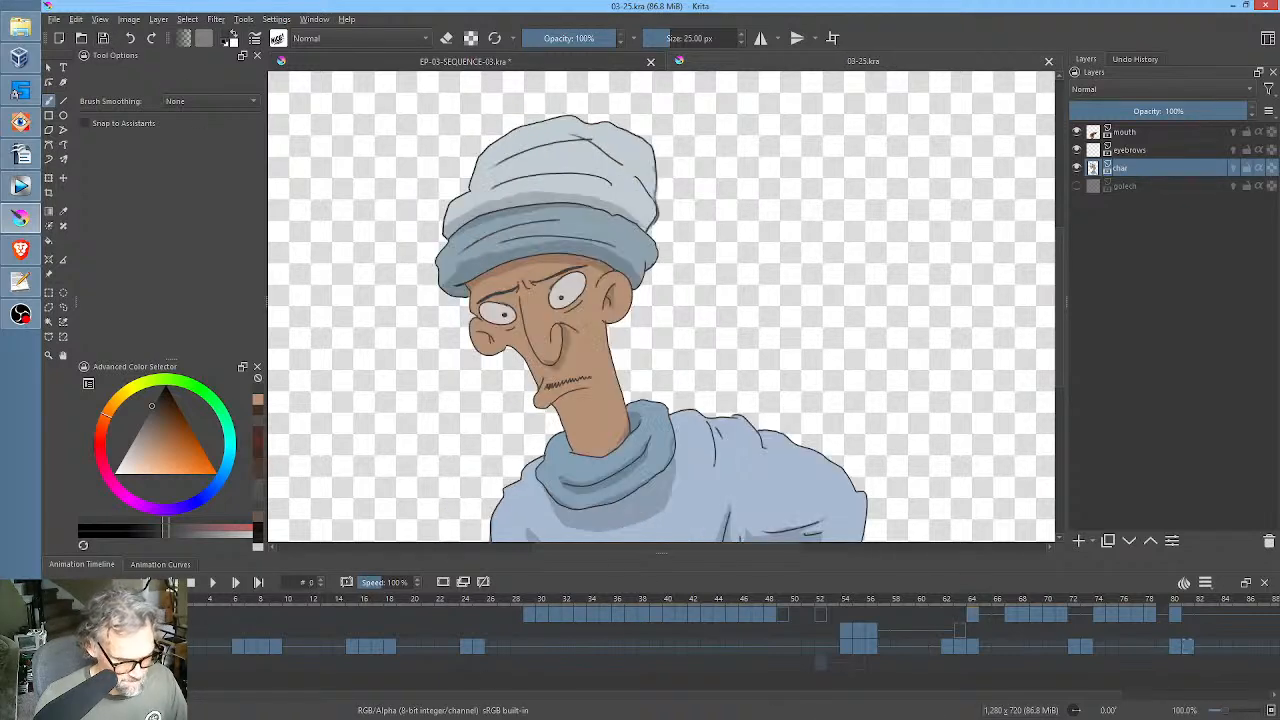
pyautogui.scroll(-1, 503, 357)
pyautogui.moveTo(500, 355); pyautogui.dragTo(568, 346)
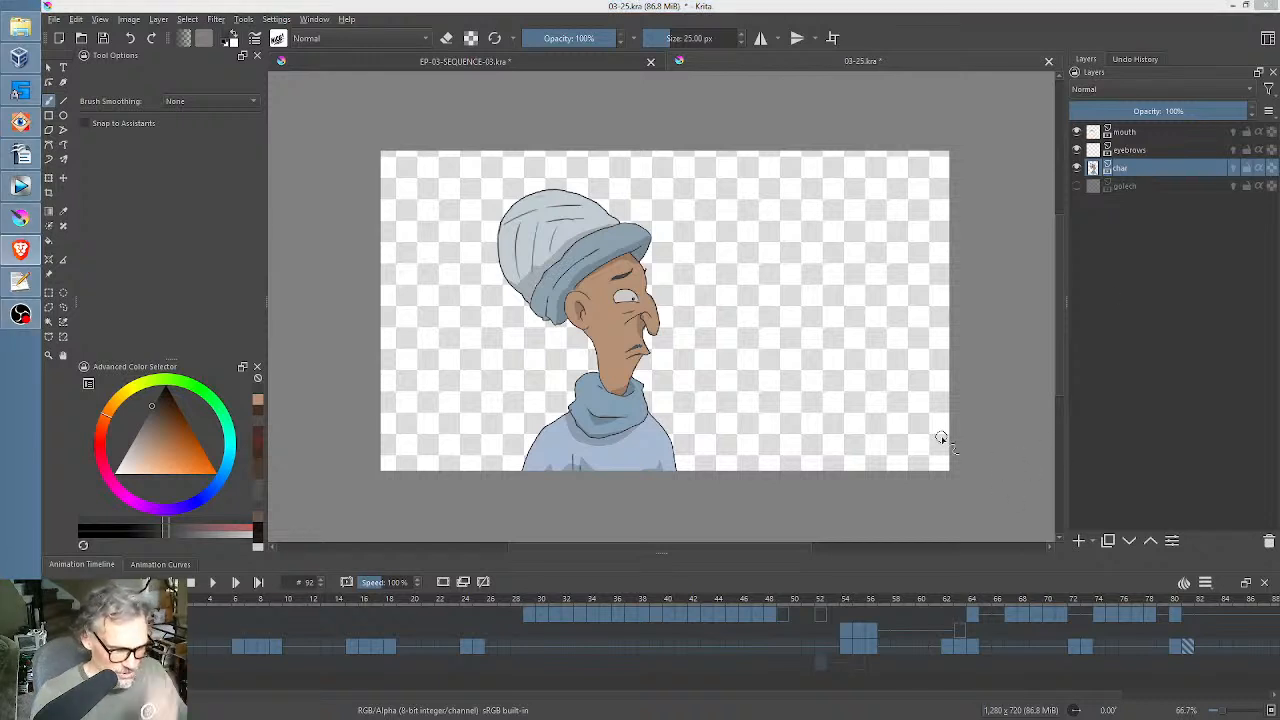
pyautogui.click(160, 600)
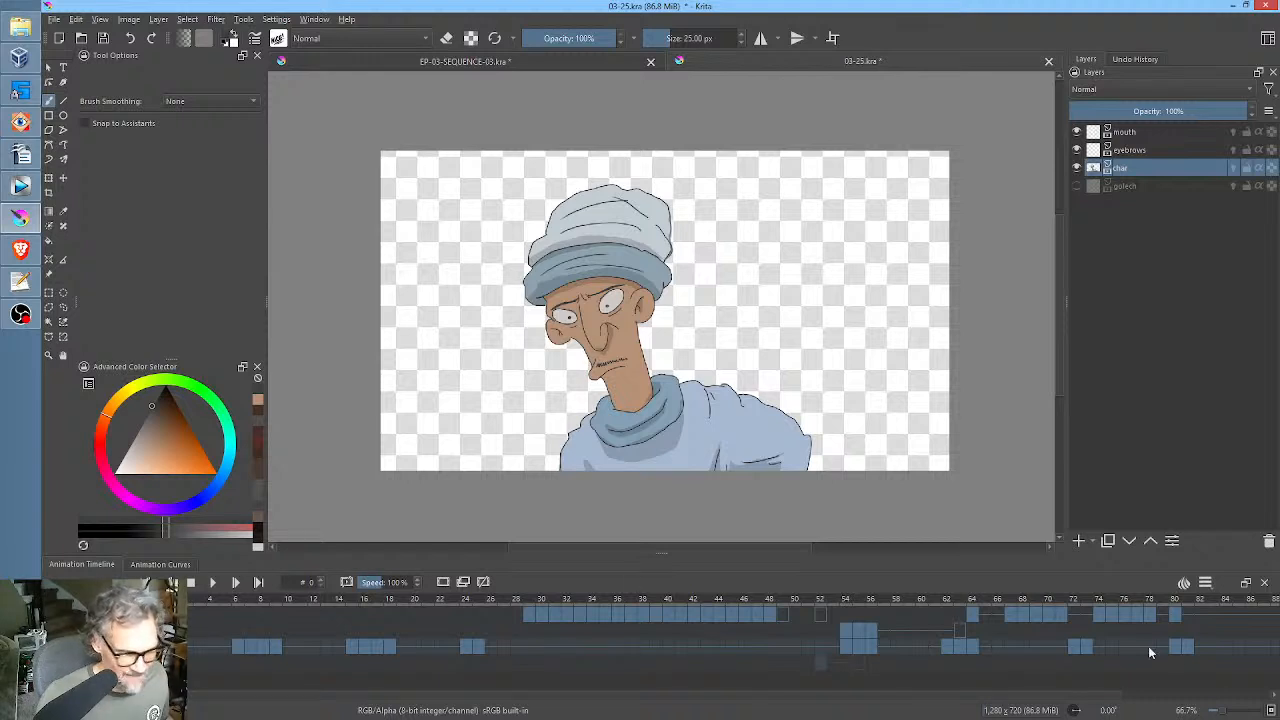
pyautogui.moveTo(1206, 618)
pyautogui.mouseDown()
pyautogui.moveTo(1056, 622)
pyautogui.moveTo(1185, 623)
pyautogui.mouseUp()
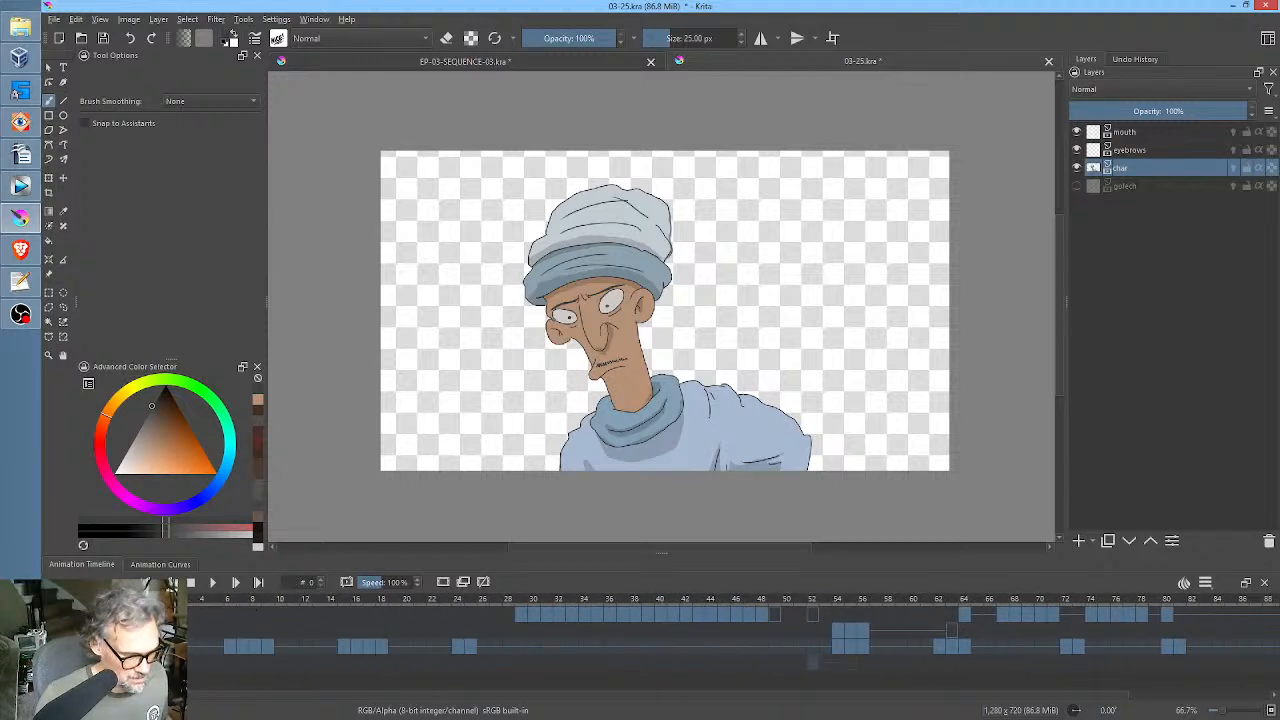
pyautogui.moveTo(226, 618); pyautogui.dragTo(240, 621)
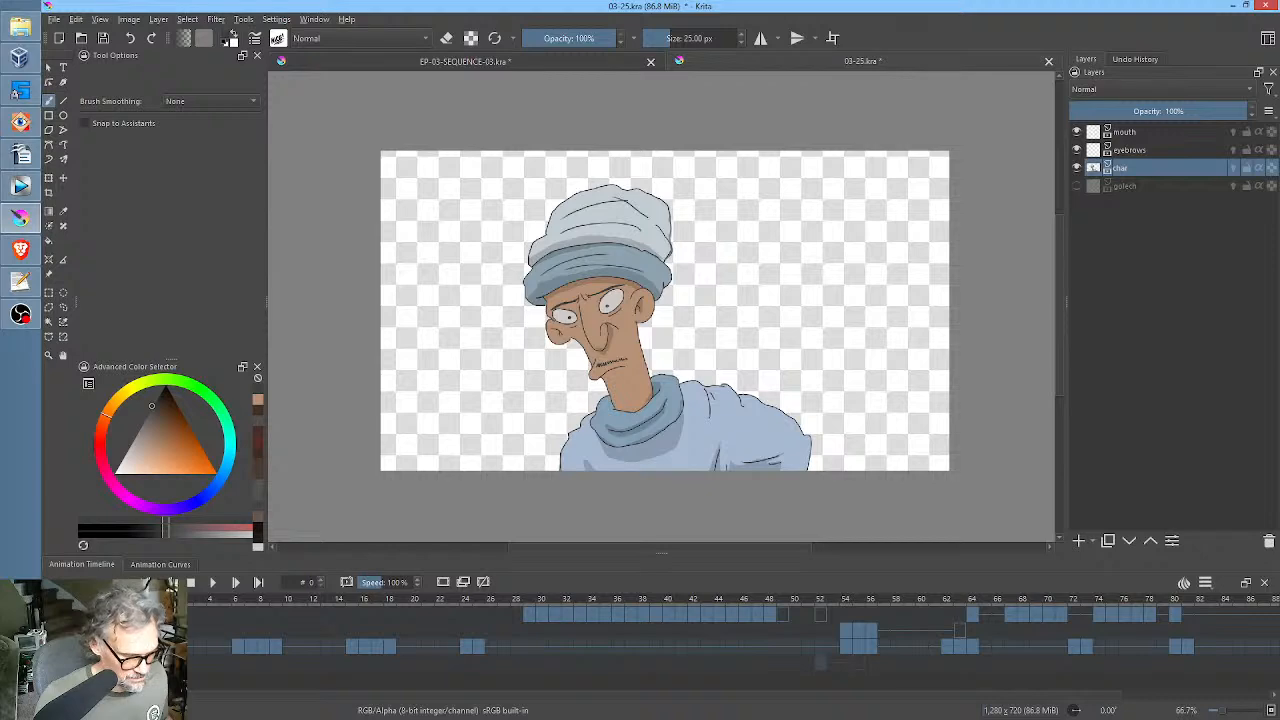
pyautogui.press('space')
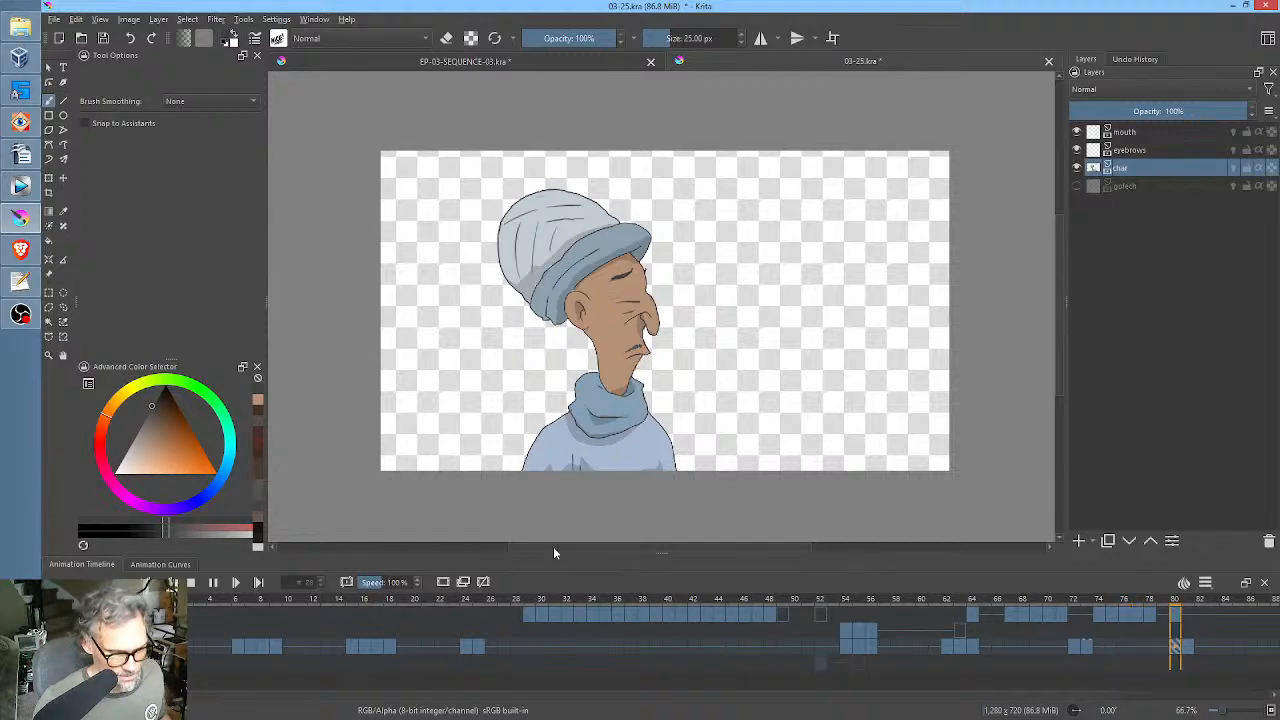
pyautogui.press('space')
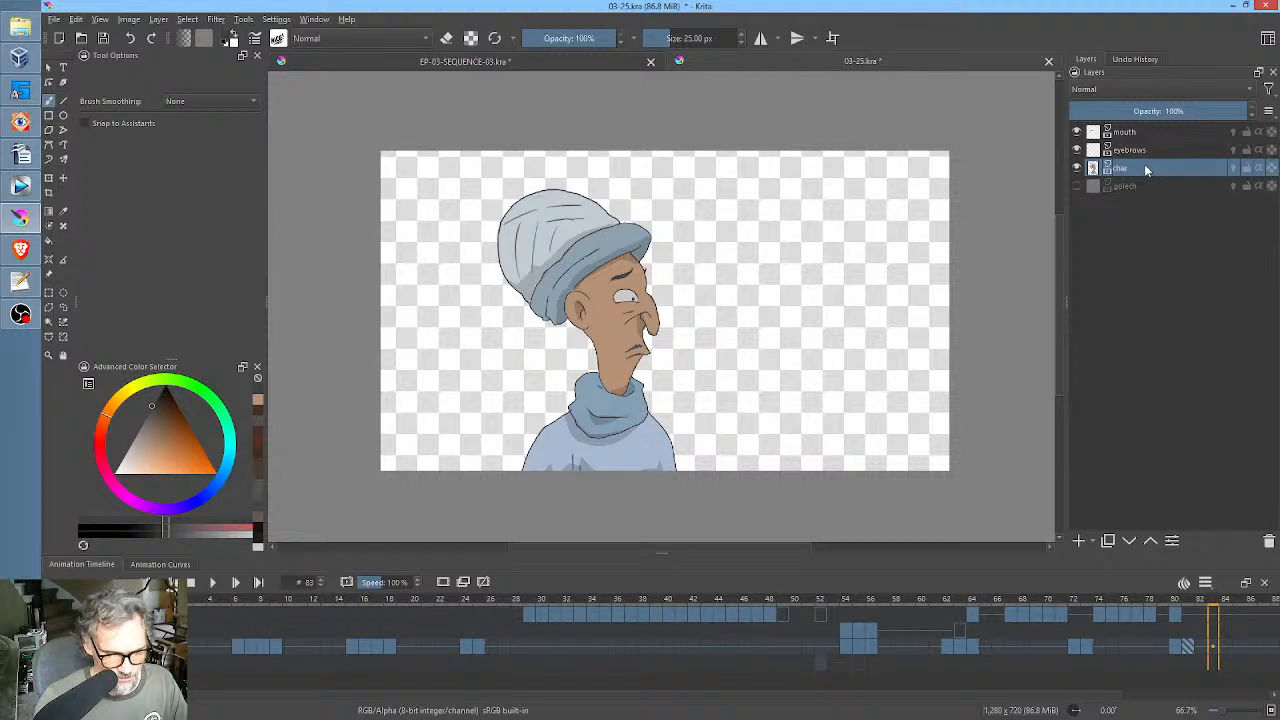
# Return to frame 0, add a new paint layer above the mouth layer and name it "beams".
pyautogui.click(158, 646)
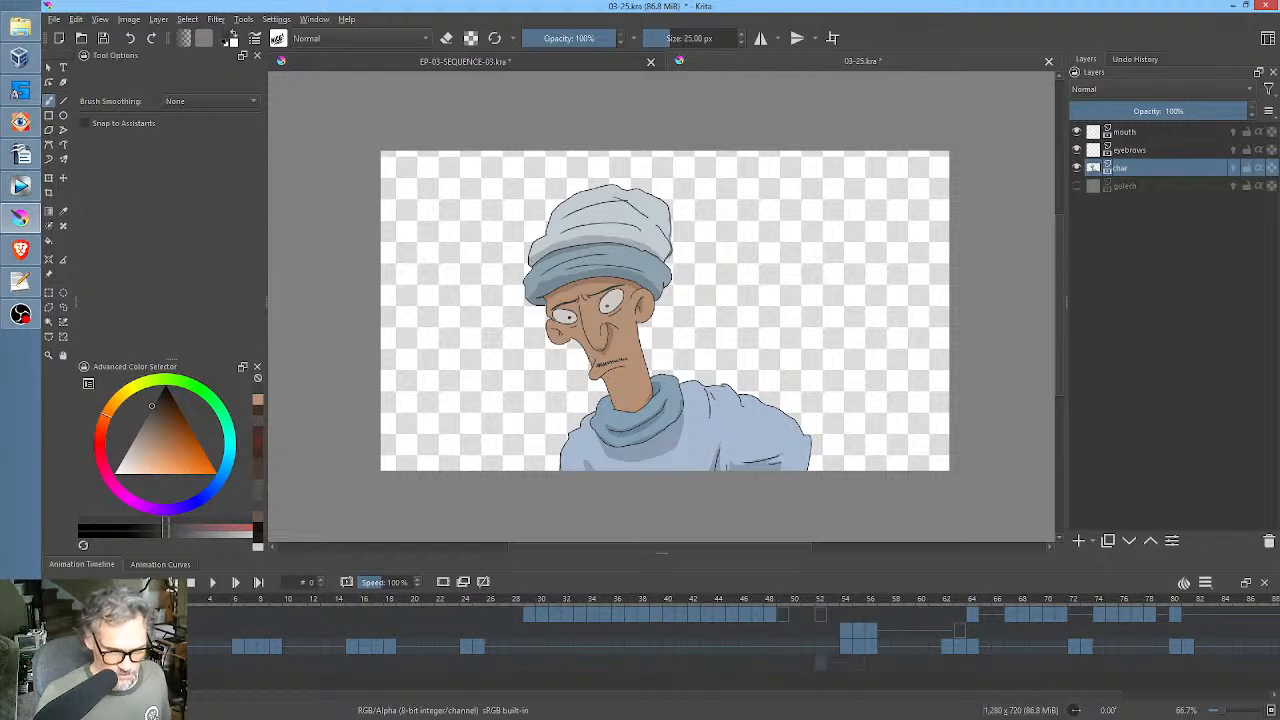
pyautogui.click(1140, 132)
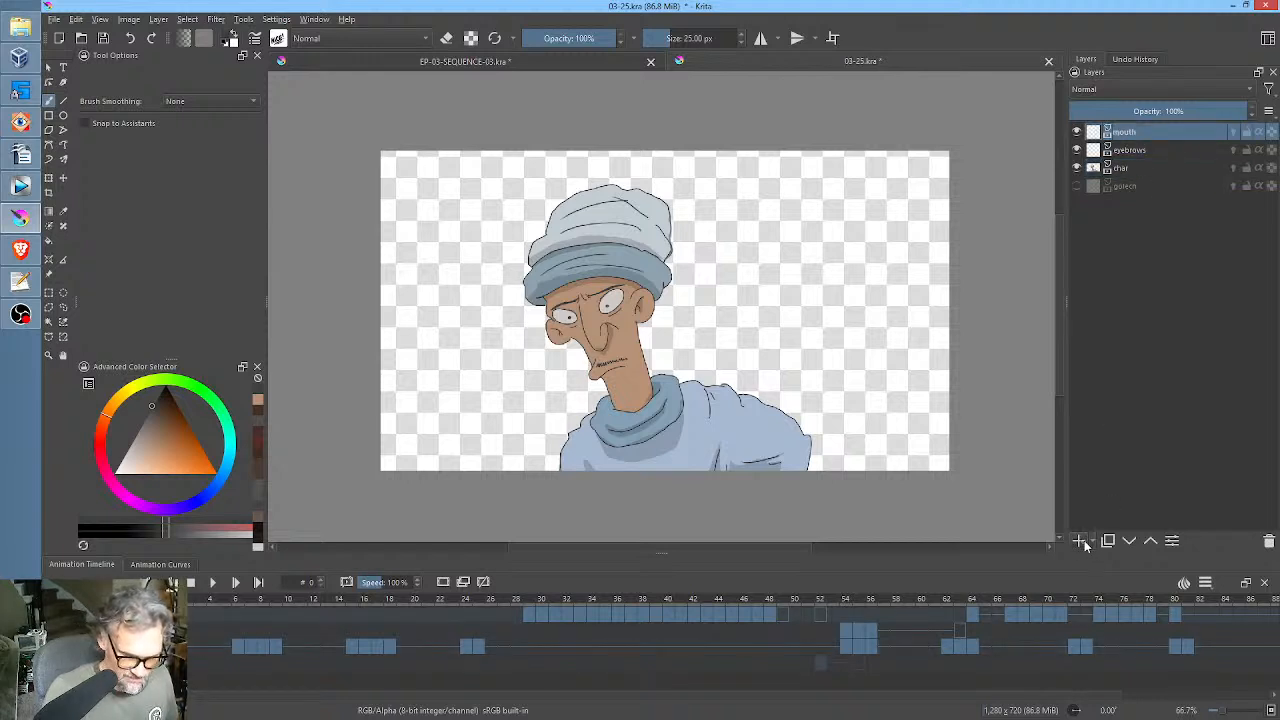
pyautogui.click(1080, 541)
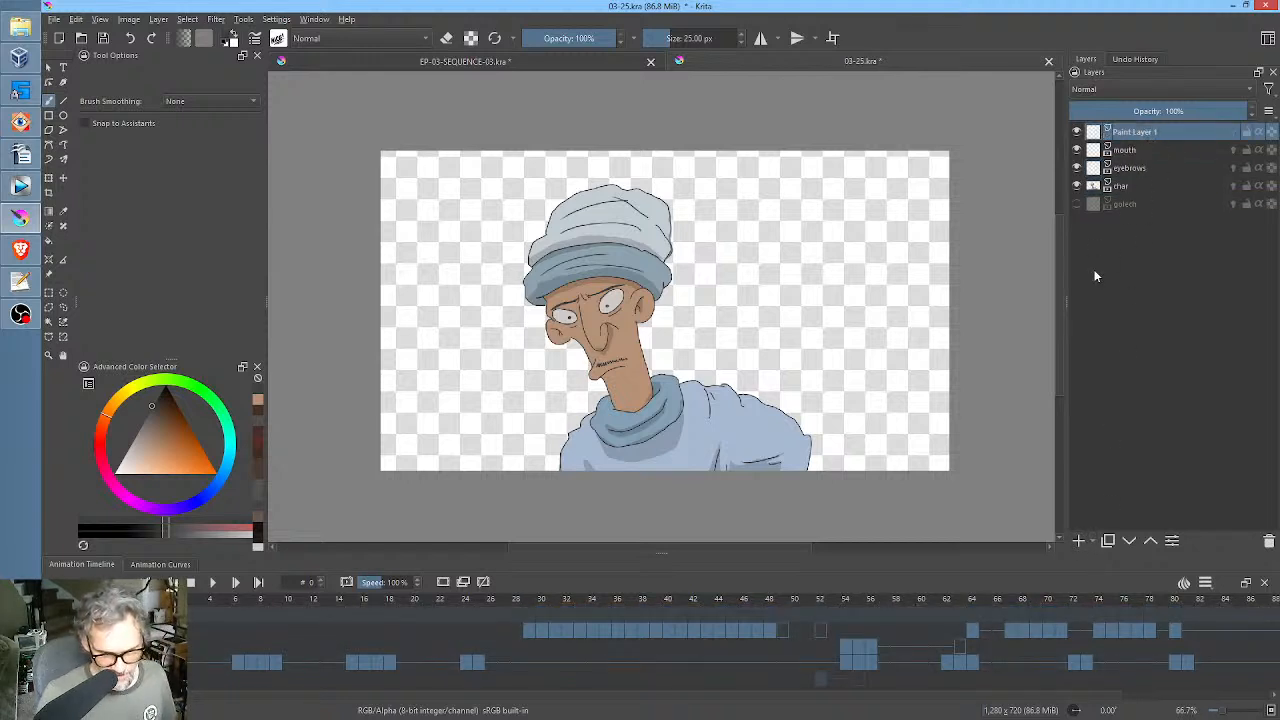
pyautogui.doubleClick(1147, 132)
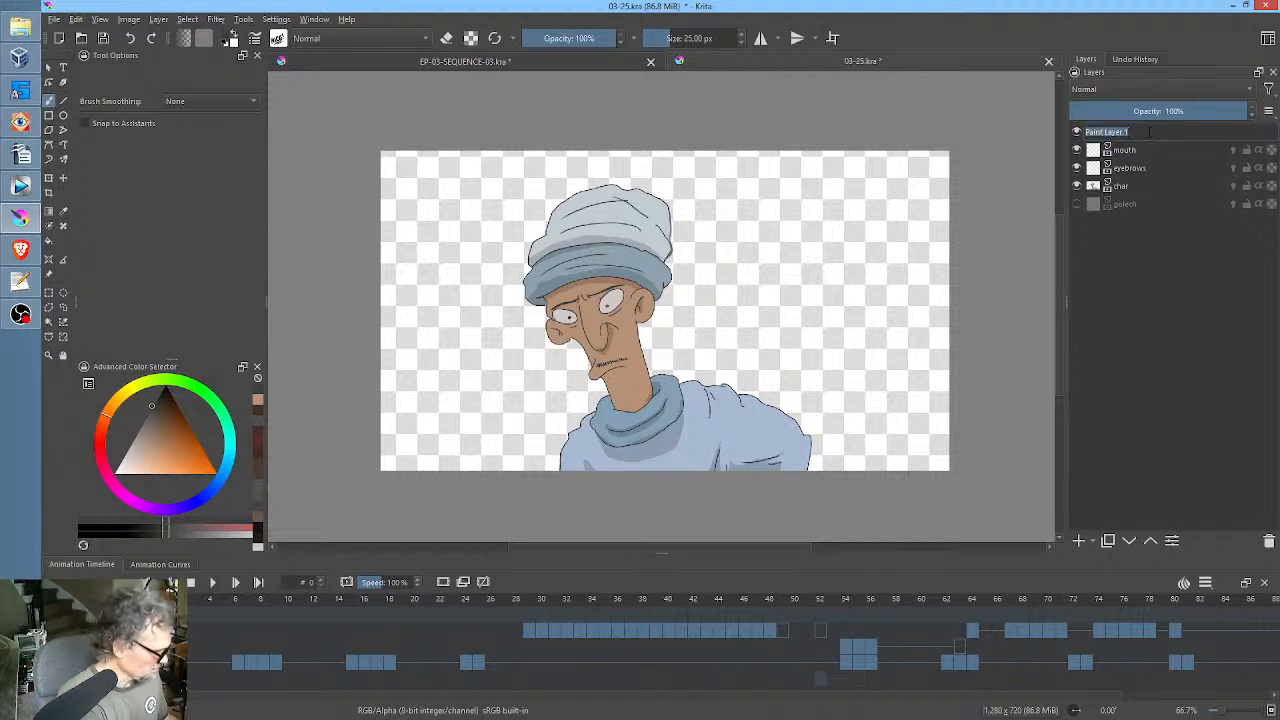
pyautogui.write('beams')
pyautogui.press('Return')
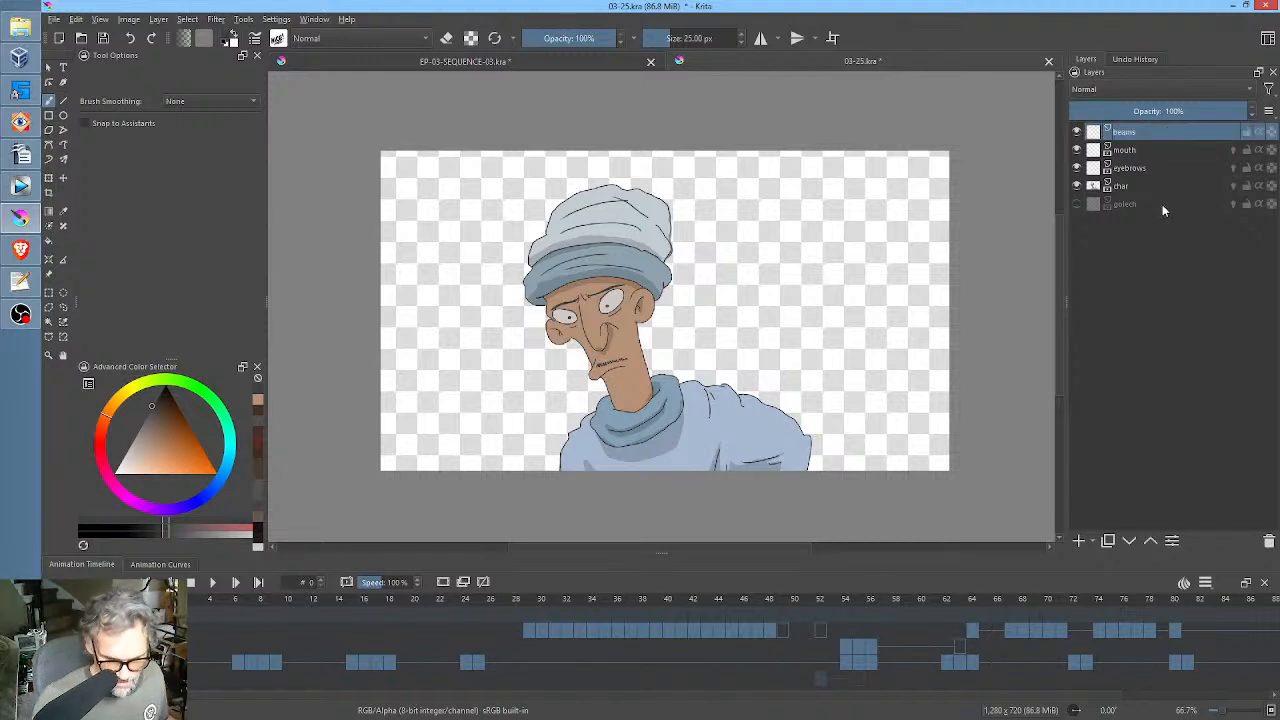
# Make the golech layer visible and scrub the timeline to frame 53 to view its character.
pyautogui.click(1126, 204)
pyautogui.click(1077, 205)
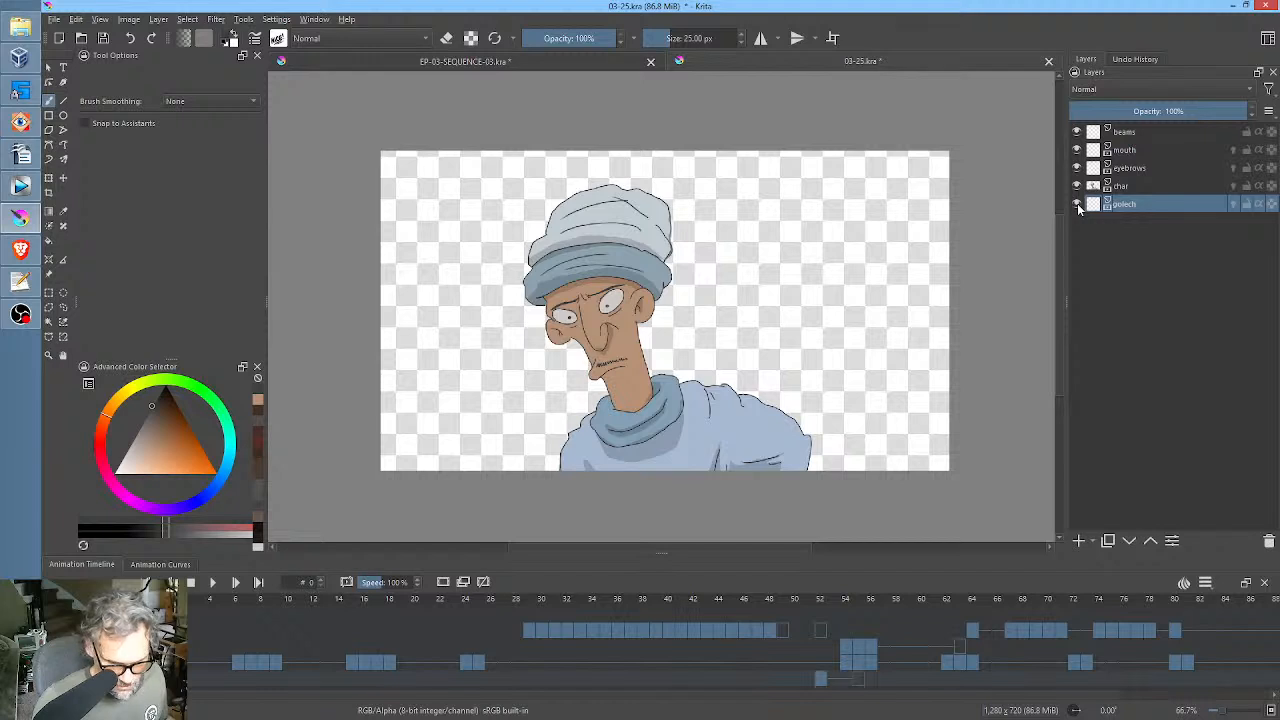
pyautogui.moveTo(505, 600); pyautogui.dragTo(836, 594)
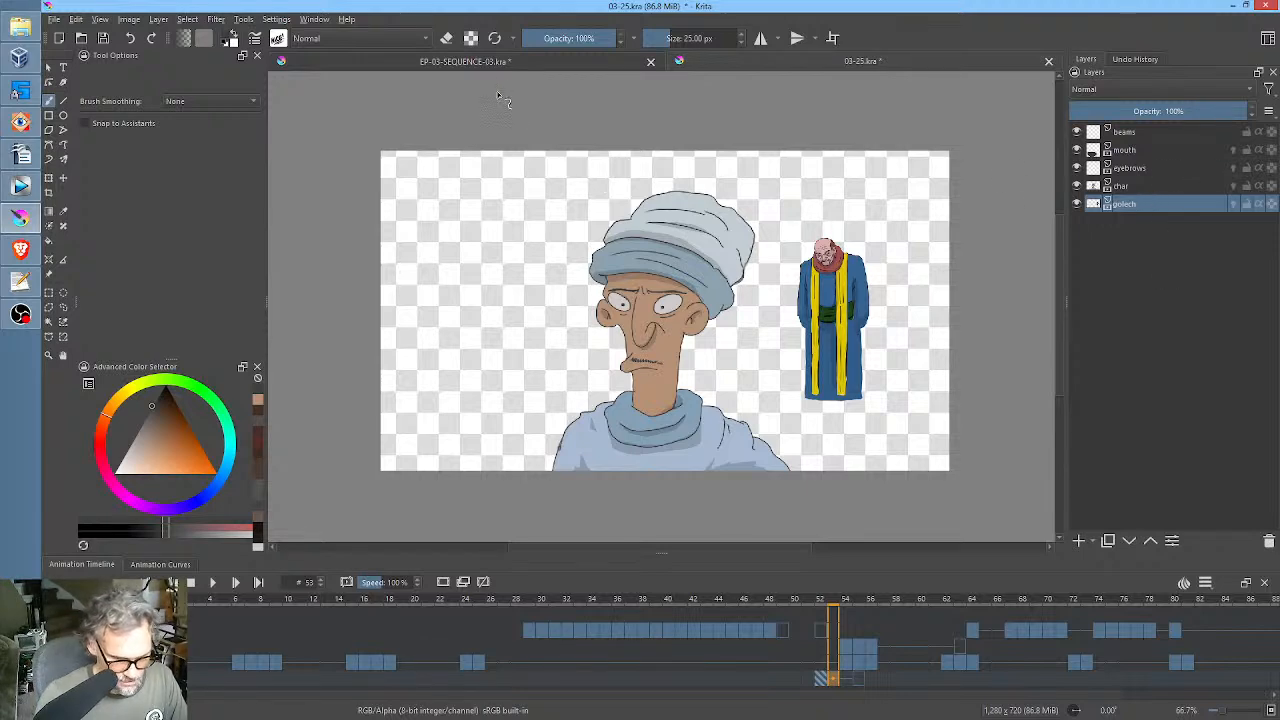
# Look at frame 4 of the EP-03-SEQUENCE-03.kra document and return to 03-25.kra.
pyautogui.click(497, 62)
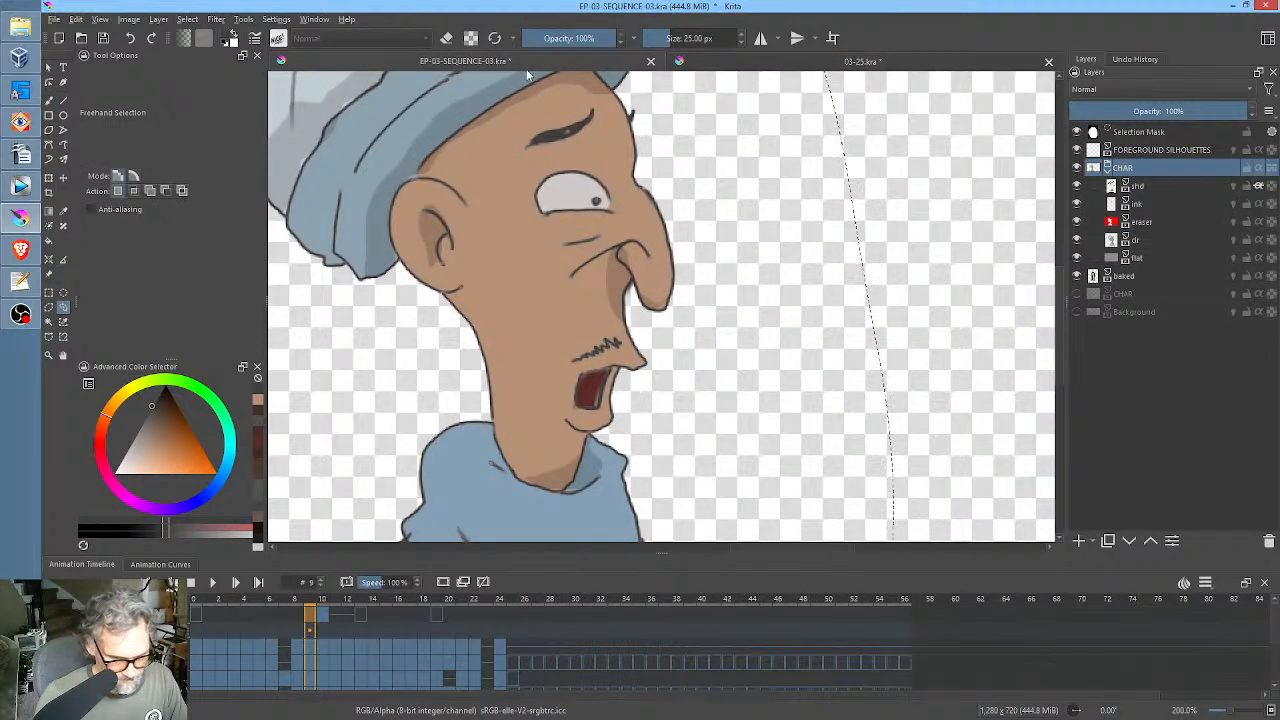
pyautogui.click(246, 604)
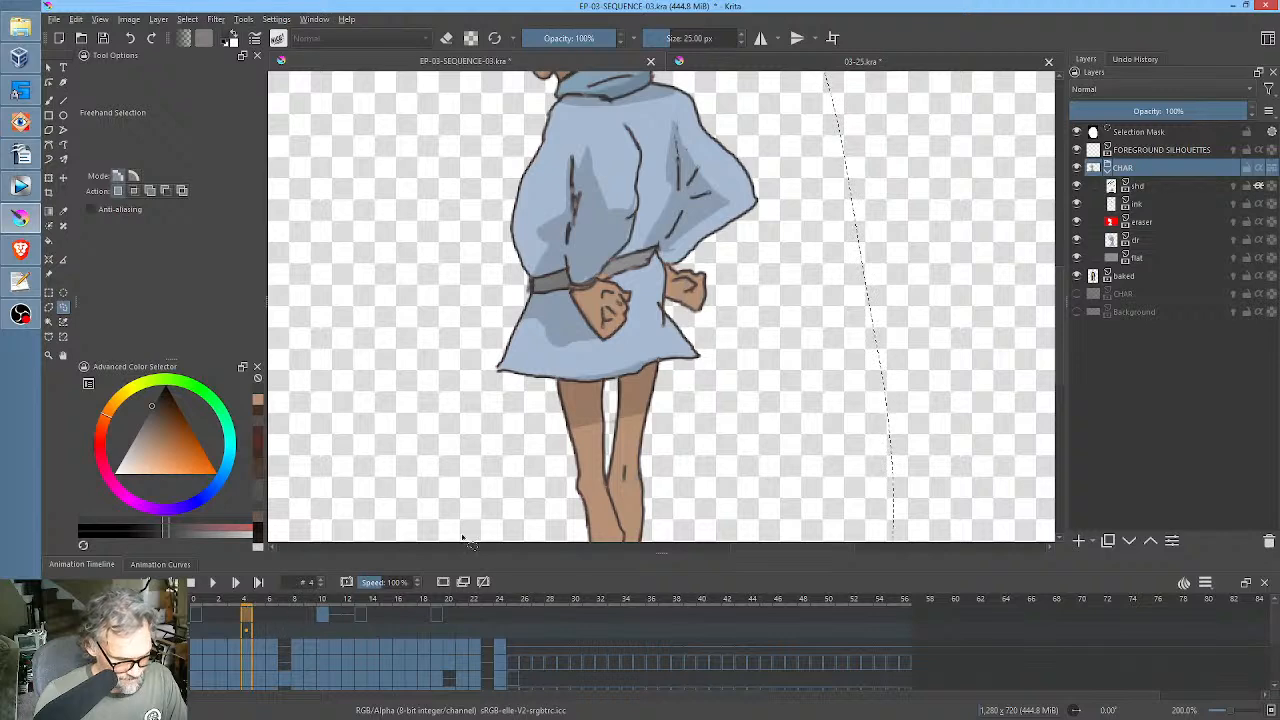
pyautogui.click(808, 62)
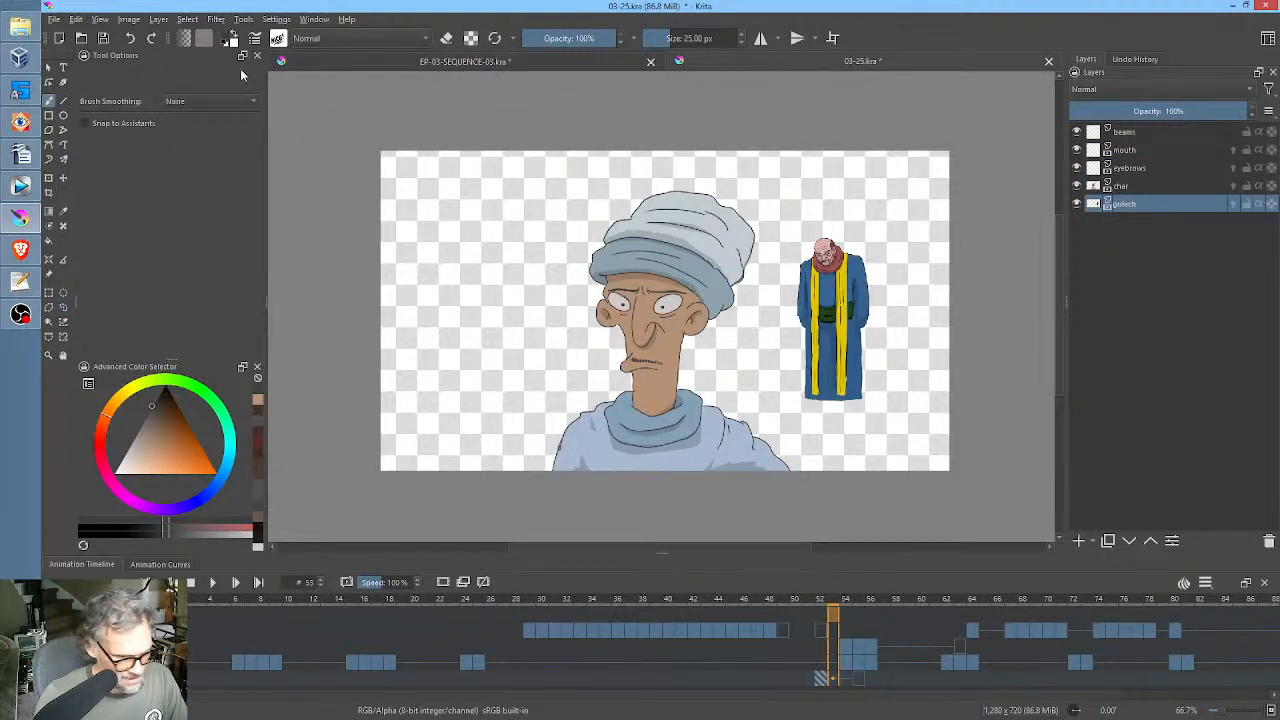
# Save 03-25.kra and open the recent file 03-24.kra.
pyautogui.click(102, 40)
pyautogui.click(54, 19)
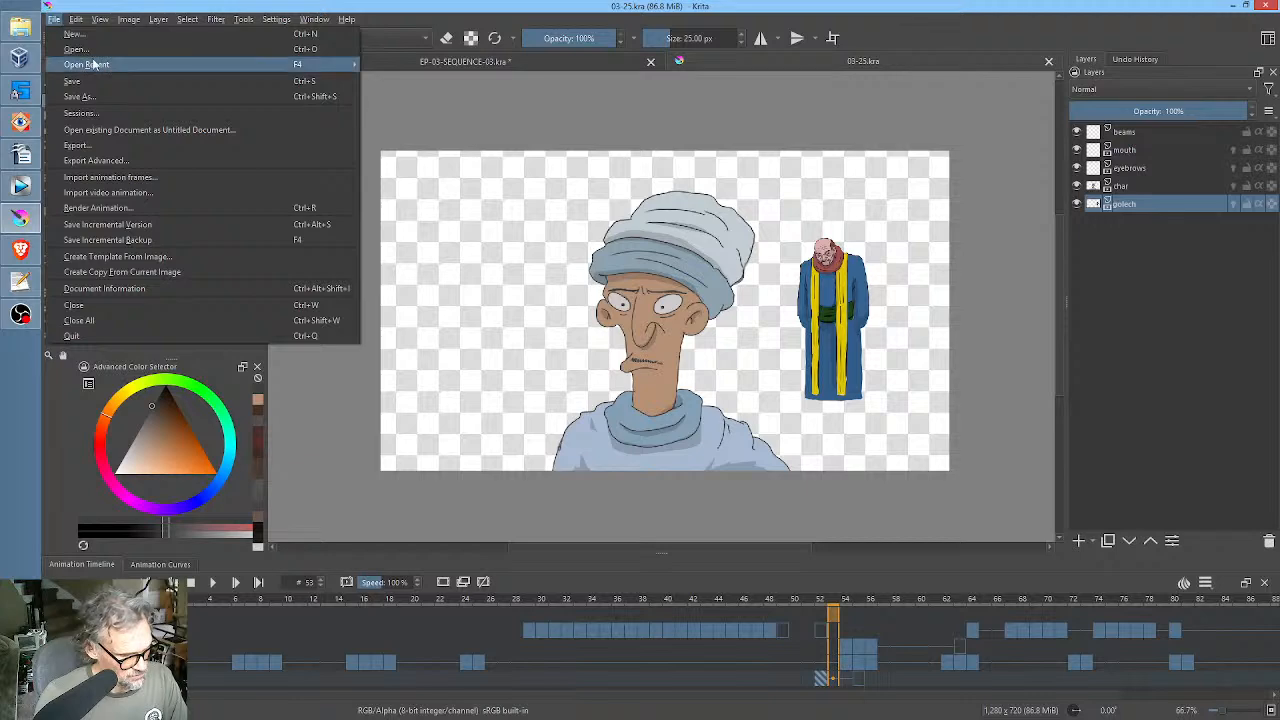
pyautogui.moveTo(93, 64)
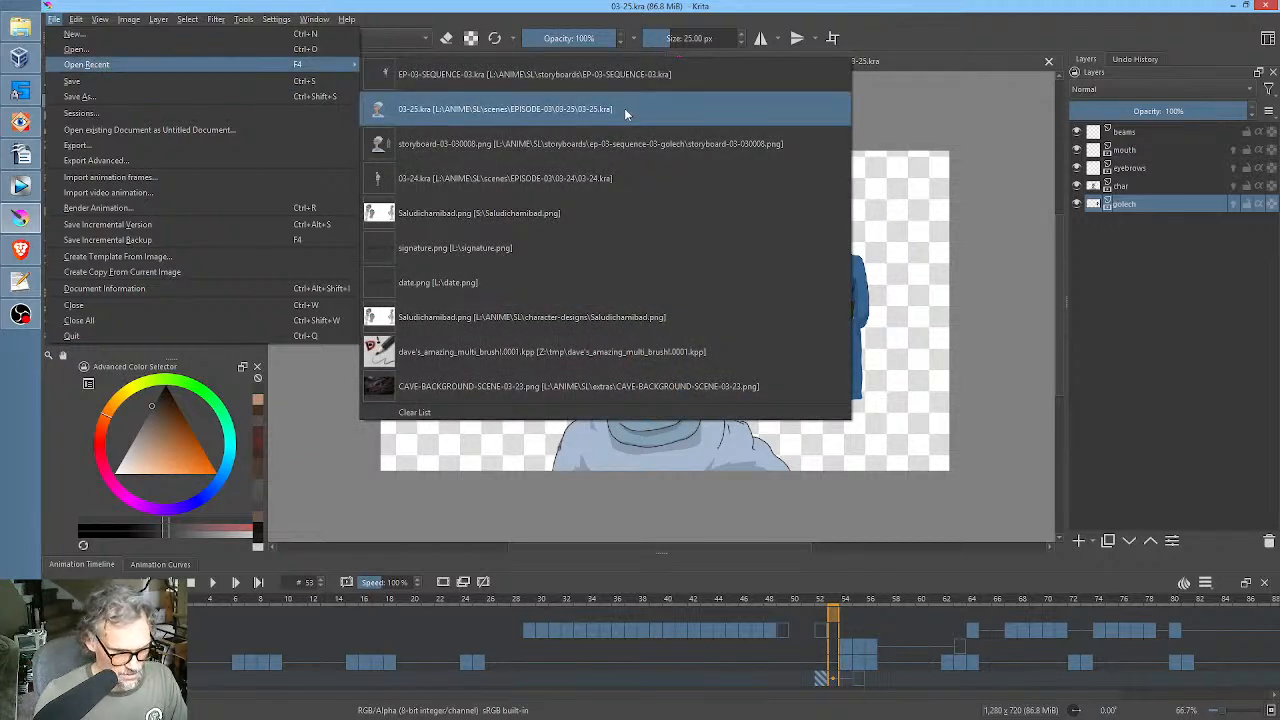
pyautogui.click(608, 178)
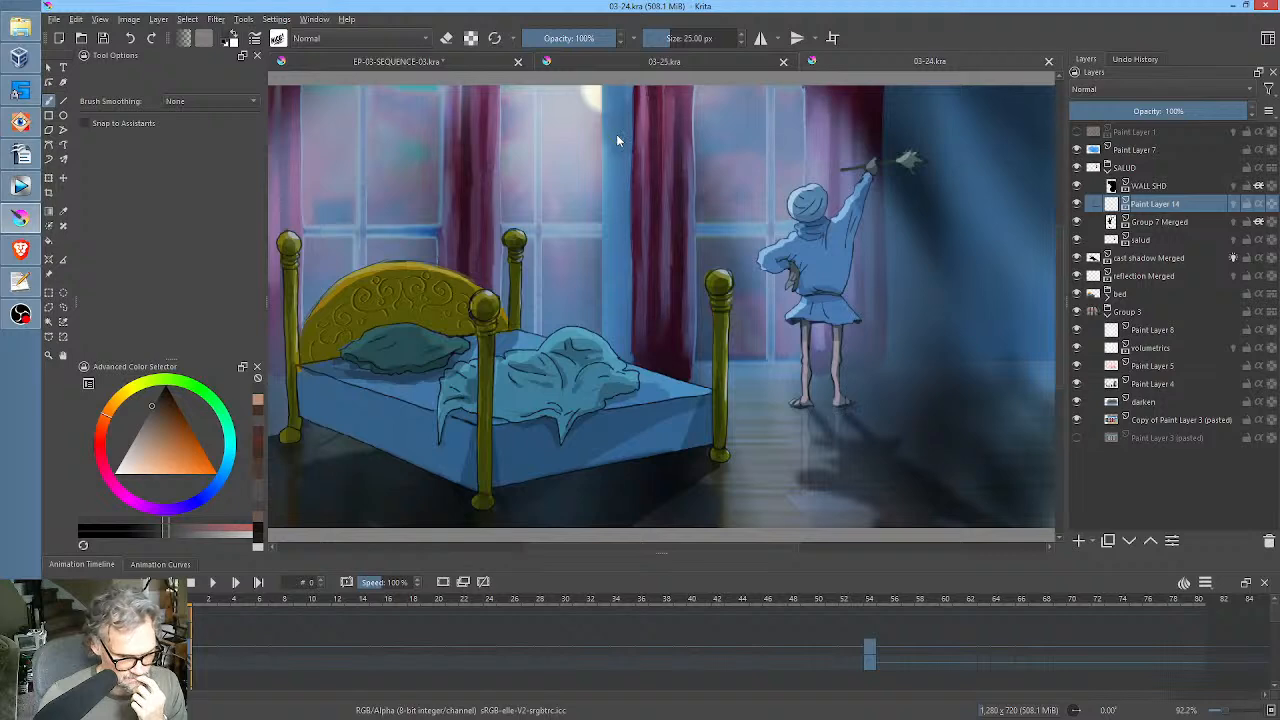
# Hide the bed, SALUD, cast shadow Merged and reflection Merged layers in 03-24.kra, leaving Group 3 selected.
pyautogui.scroll(-1, 843, 318)
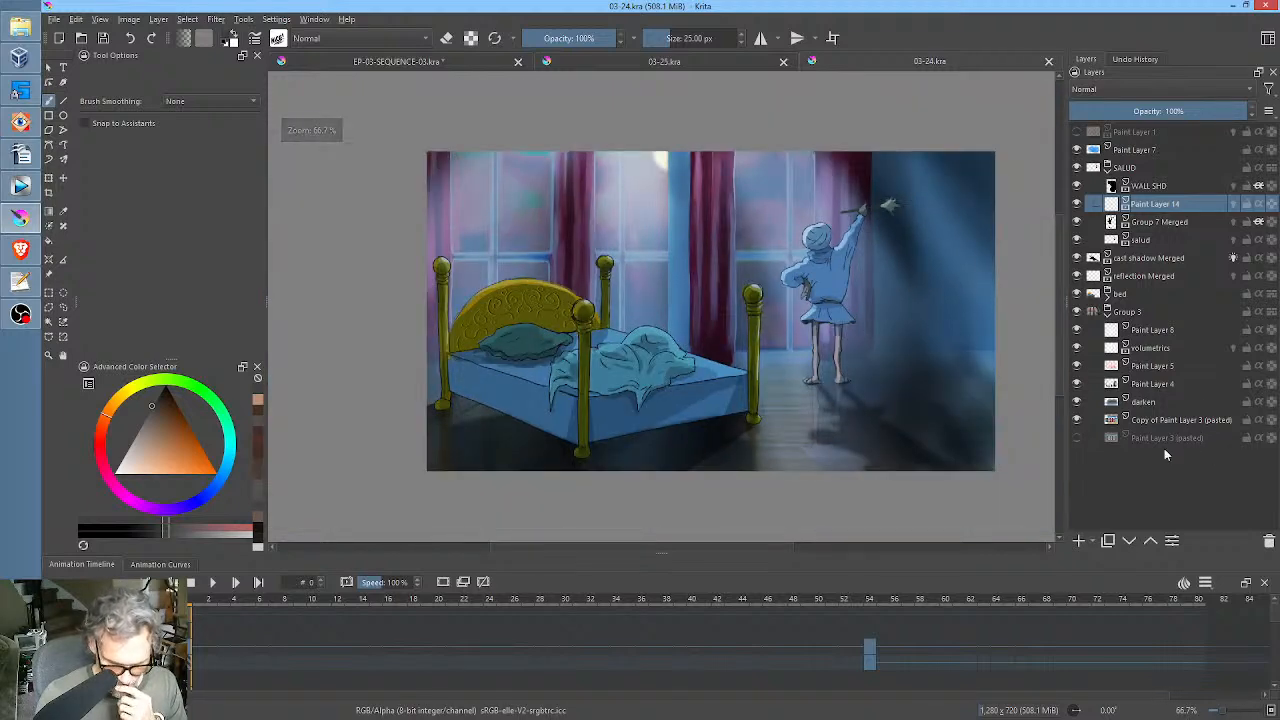
pyautogui.click(1077, 420)
pyautogui.click(1077, 420)
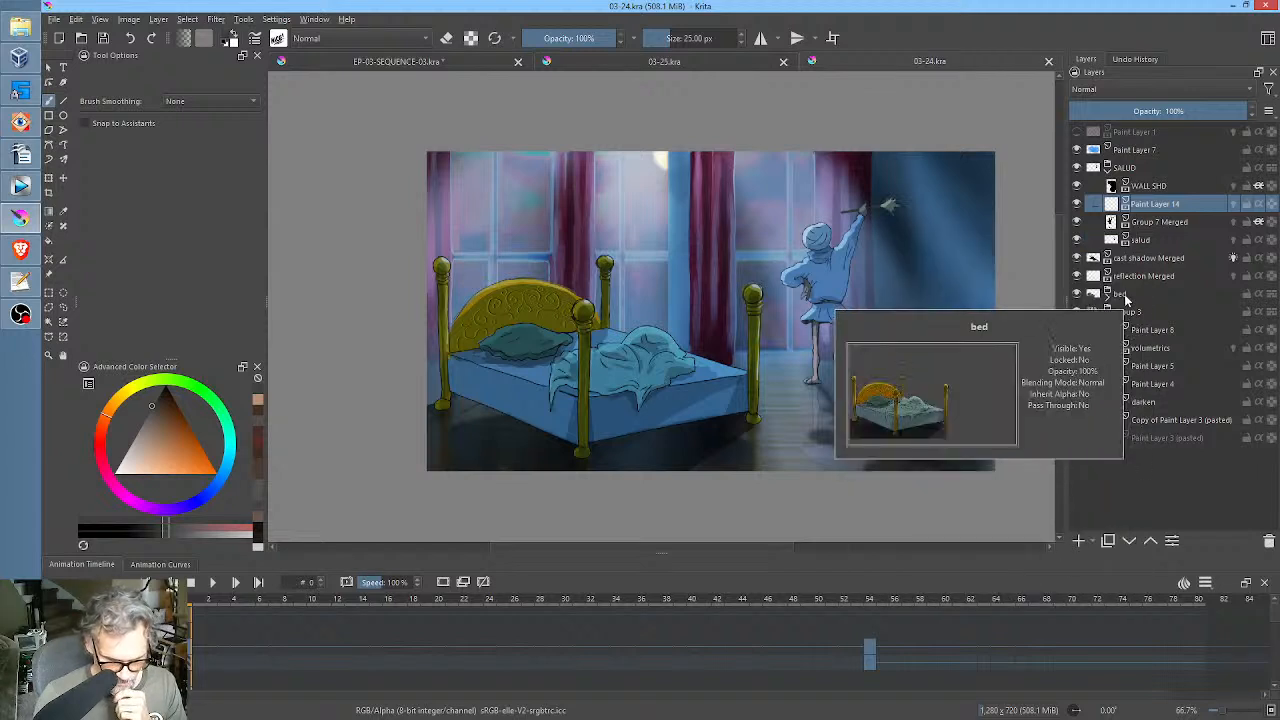
pyautogui.click(1082, 295)
pyautogui.click(1077, 294)
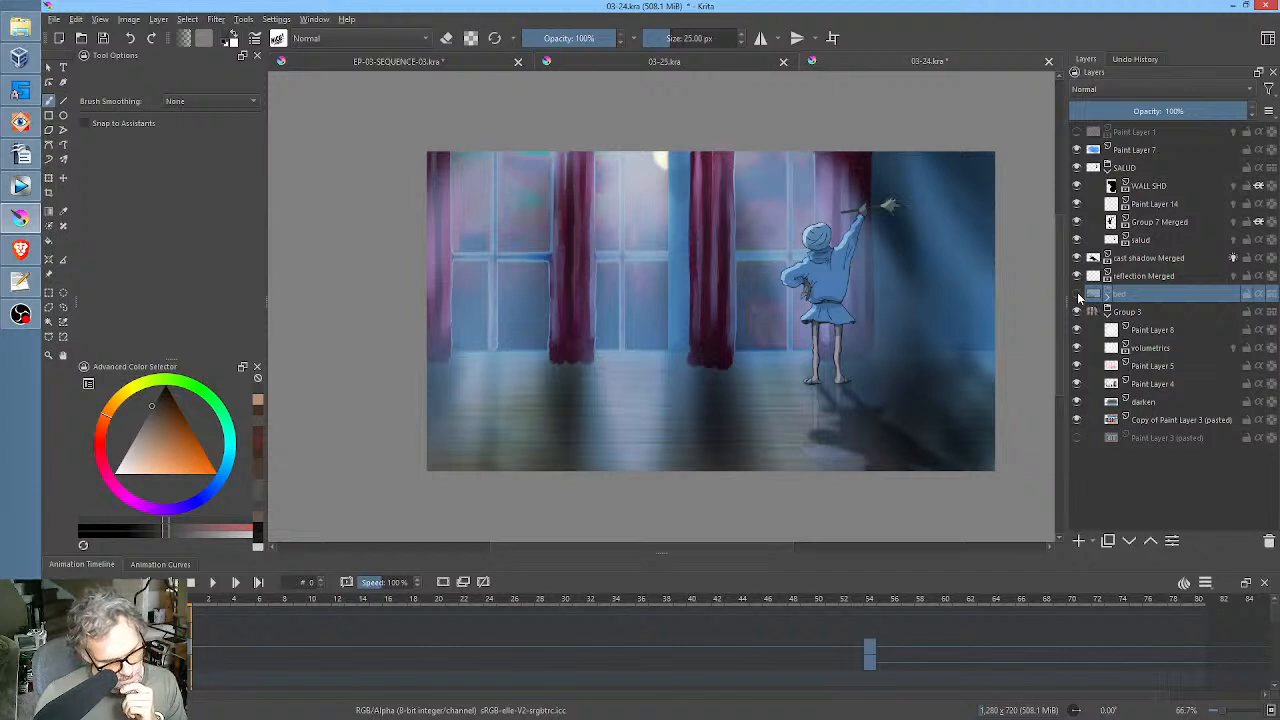
pyautogui.click(1077, 168)
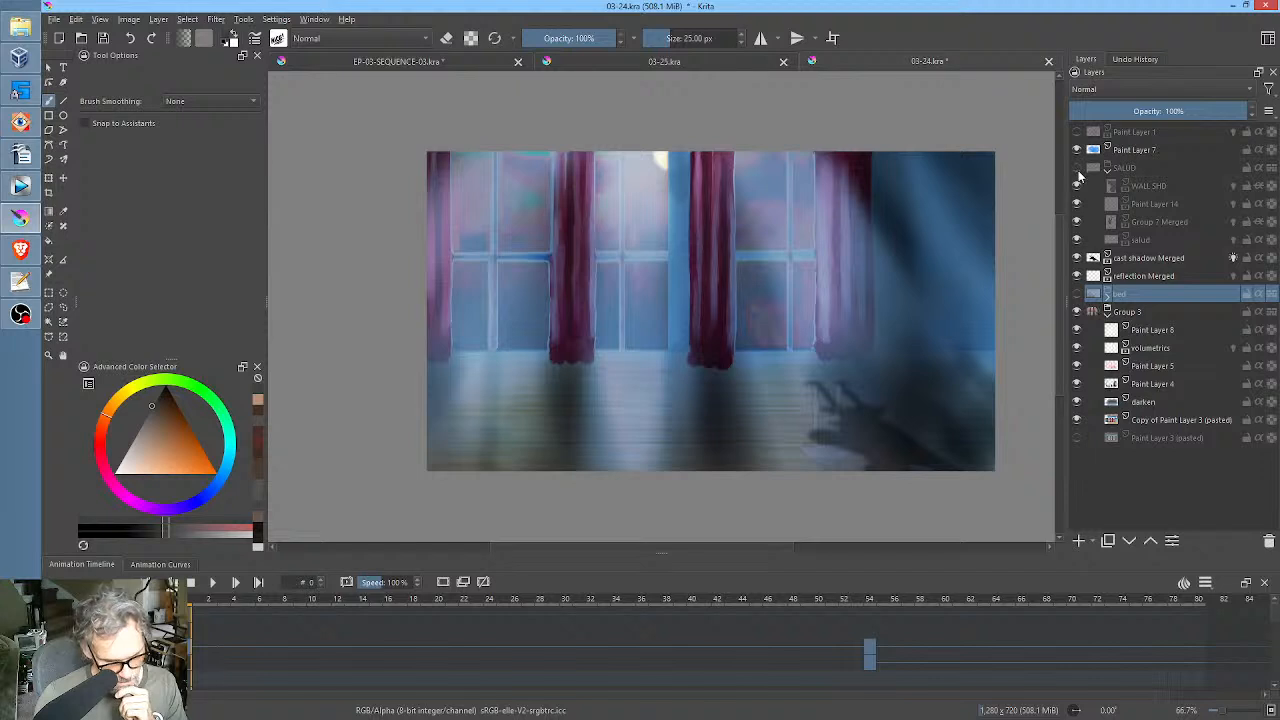
pyautogui.click(1077, 259)
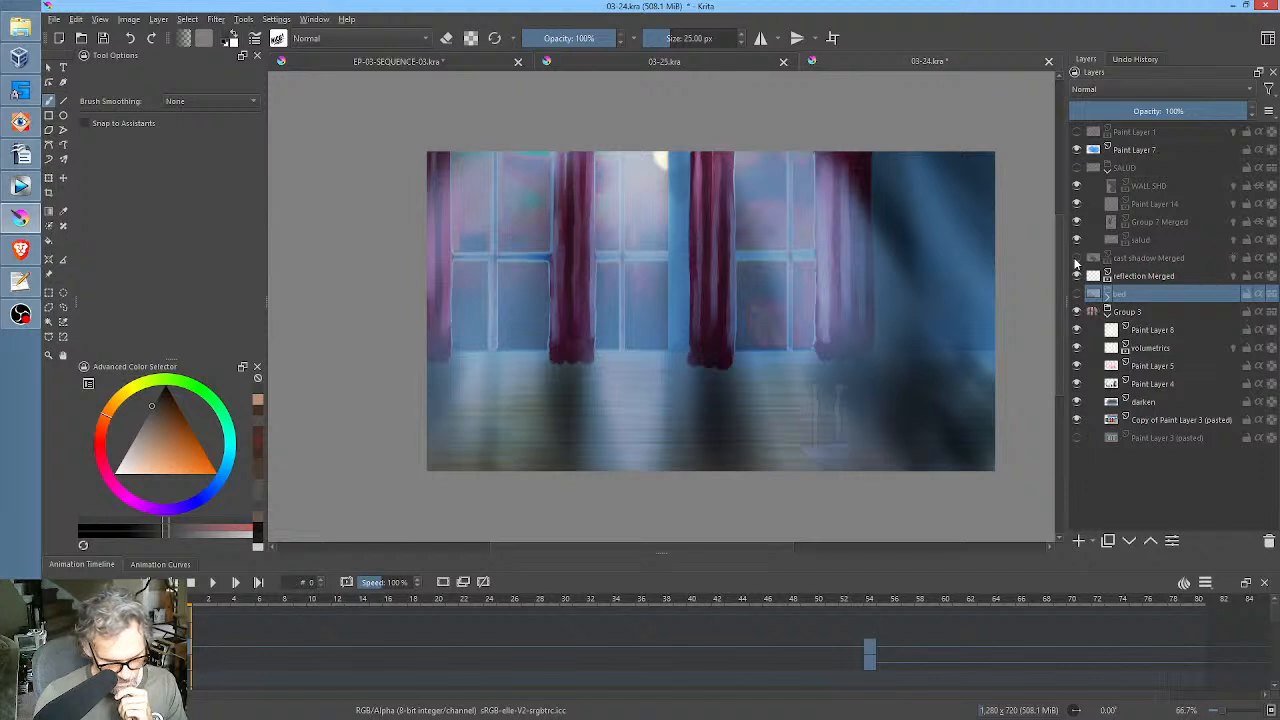
pyautogui.click(1077, 277)
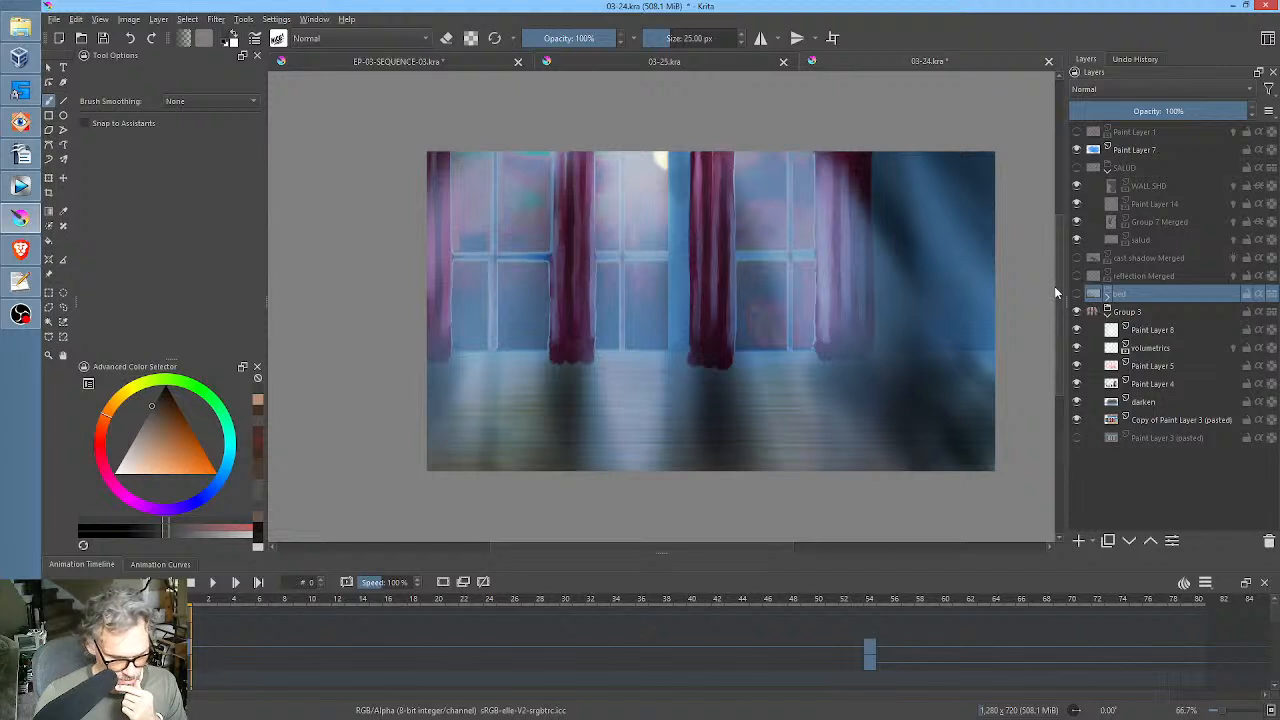
pyautogui.keyDown('shift'); pyautogui.click(1077, 420); pyautogui.keyUp('shift')
pyautogui.keyDown('shift'); pyautogui.click(1077, 420); pyautogui.keyUp('shift')
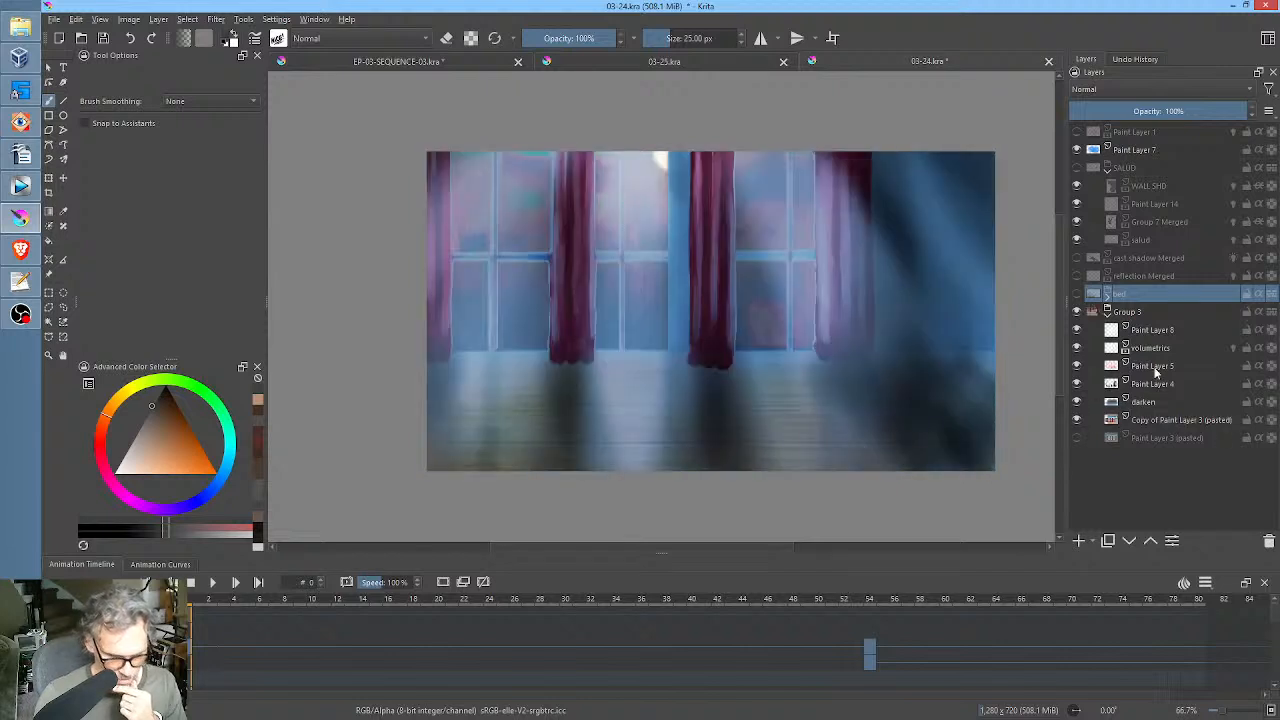
pyautogui.click(1138, 312)
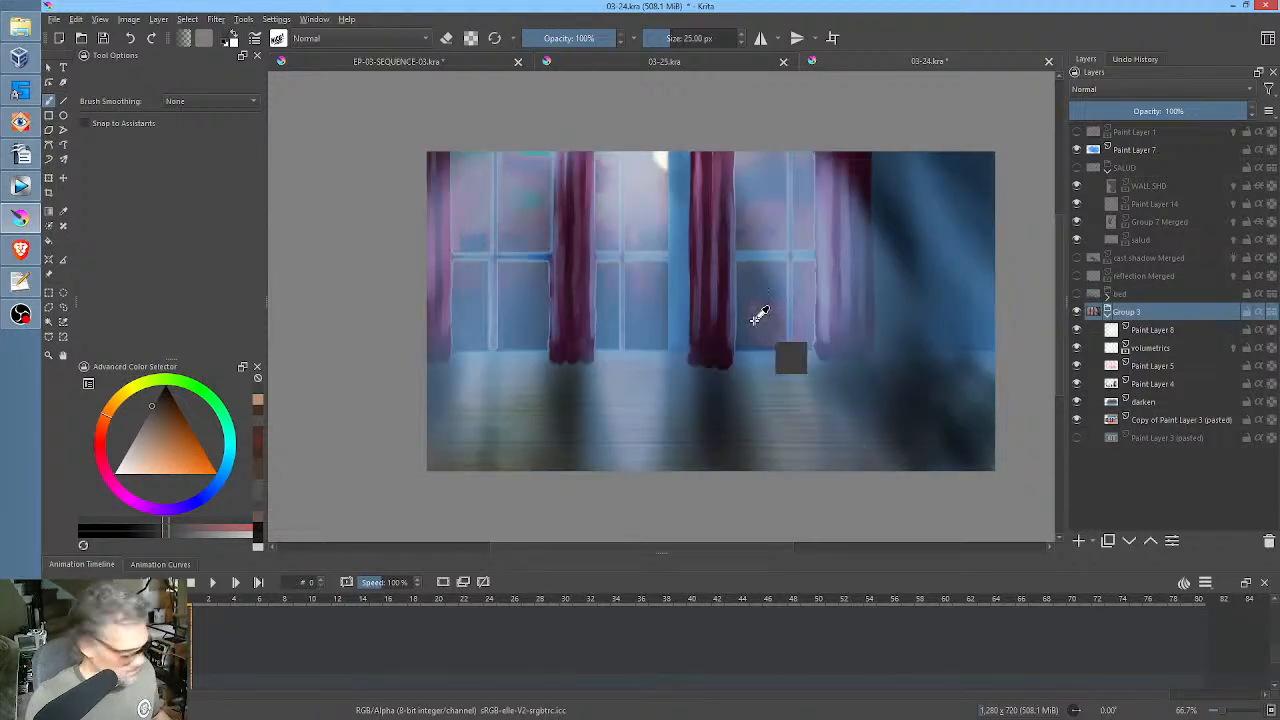
# Switch to 03-25.kra, merge its Group 3 background into one layer and delete that layer.
pyautogui.click(698, 61)
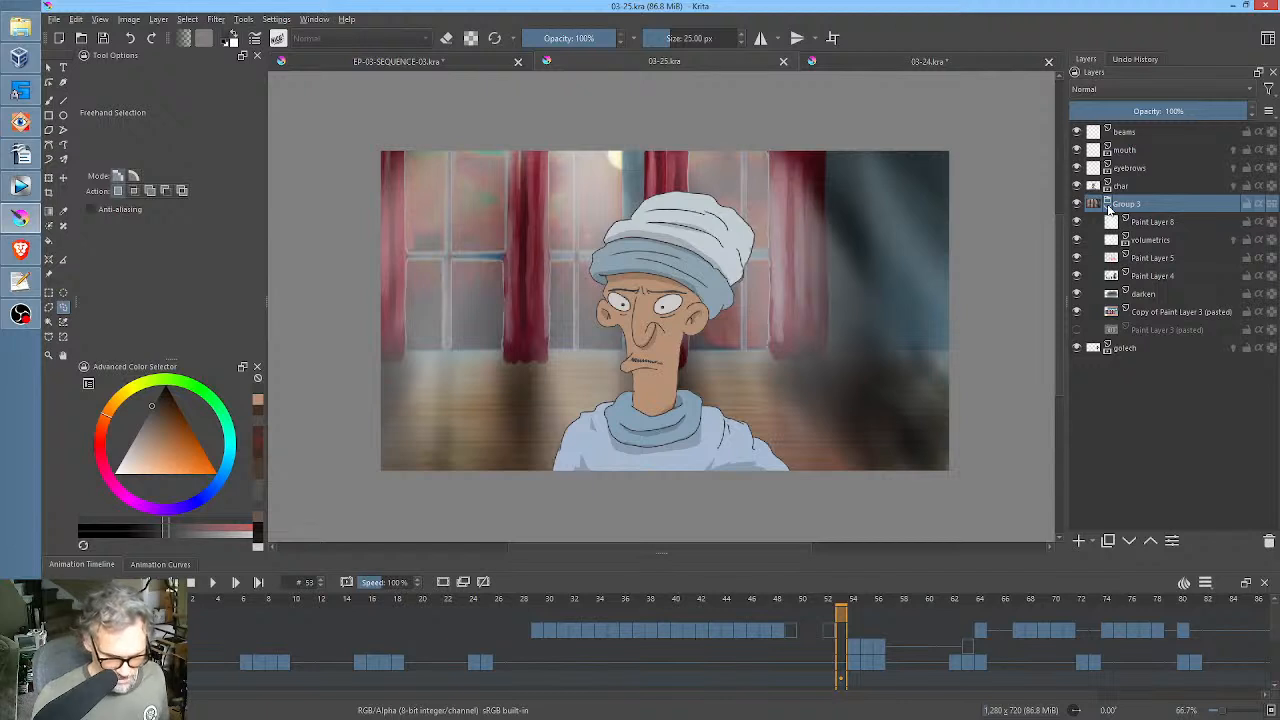
pyautogui.click(1107, 204)
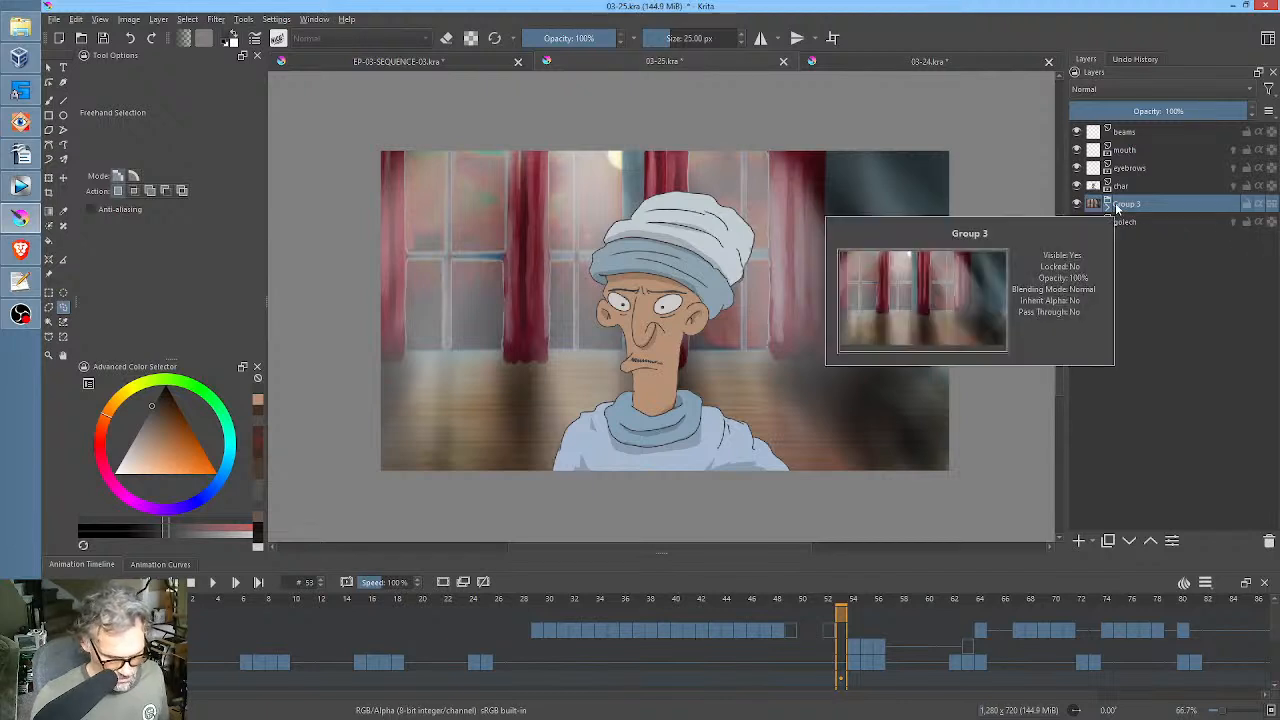
pyautogui.rightClick(1120, 206)
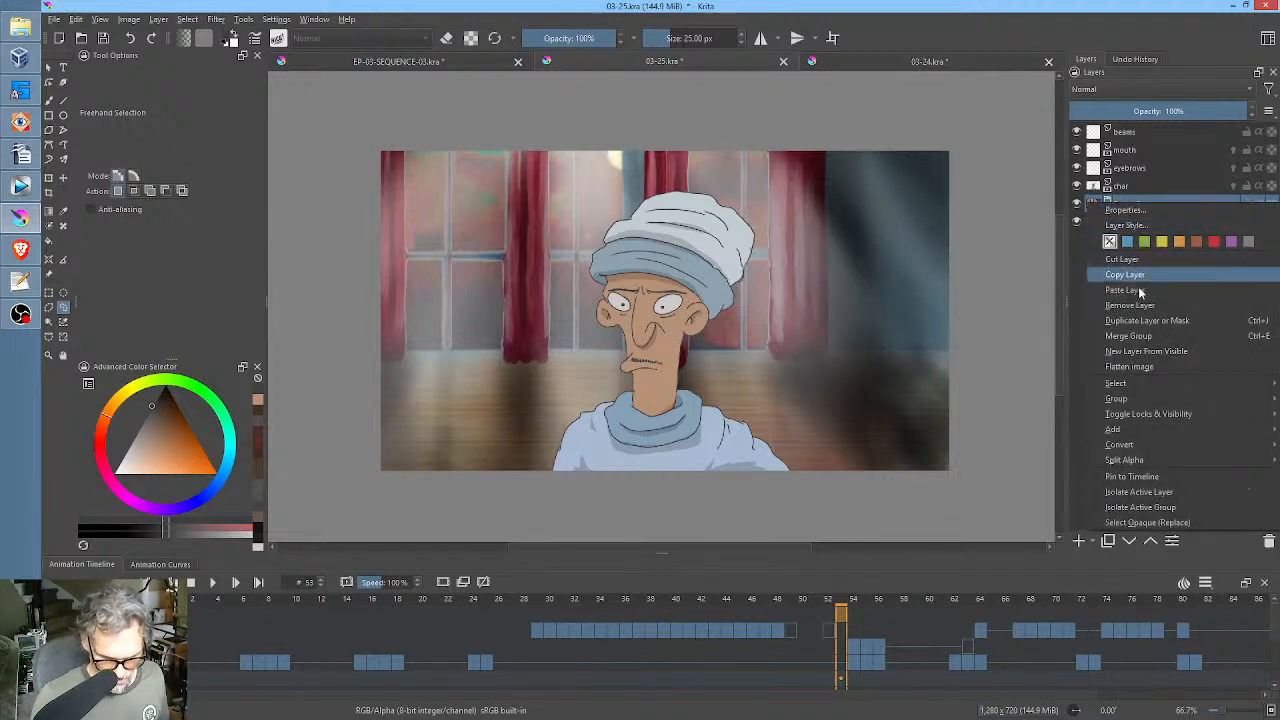
pyautogui.click(1146, 336)
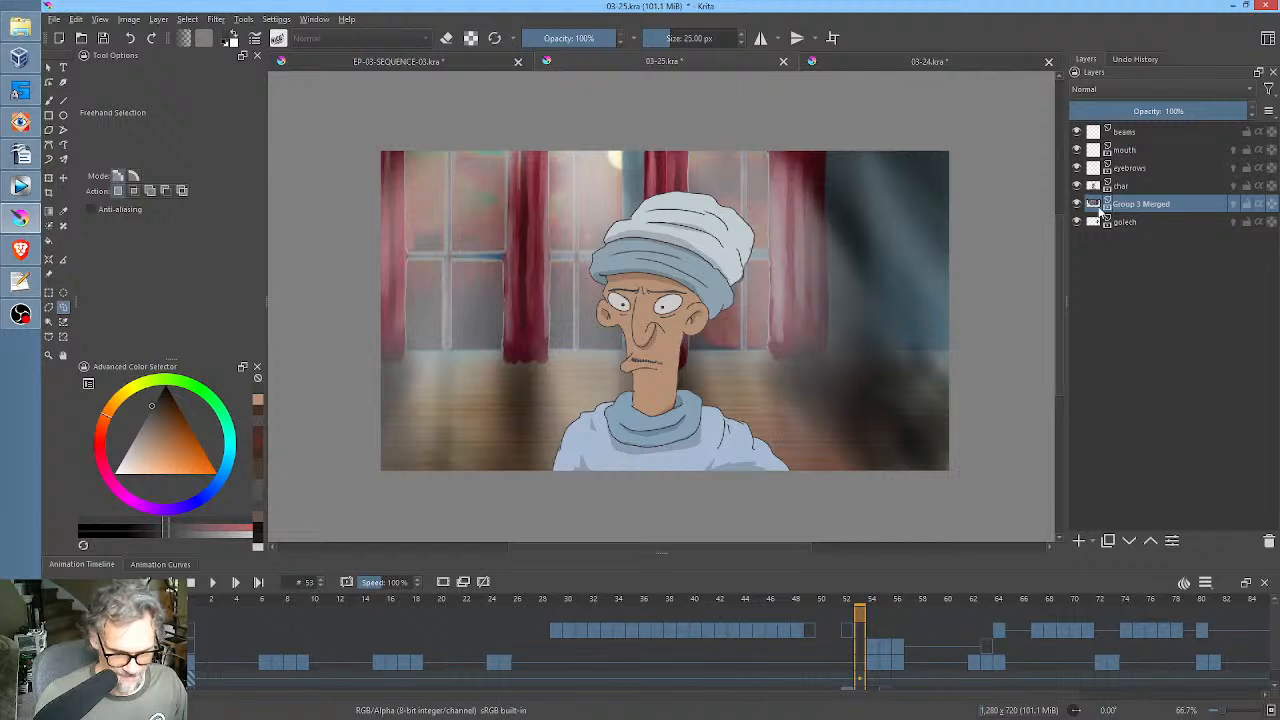
pyautogui.moveTo(1100, 208)
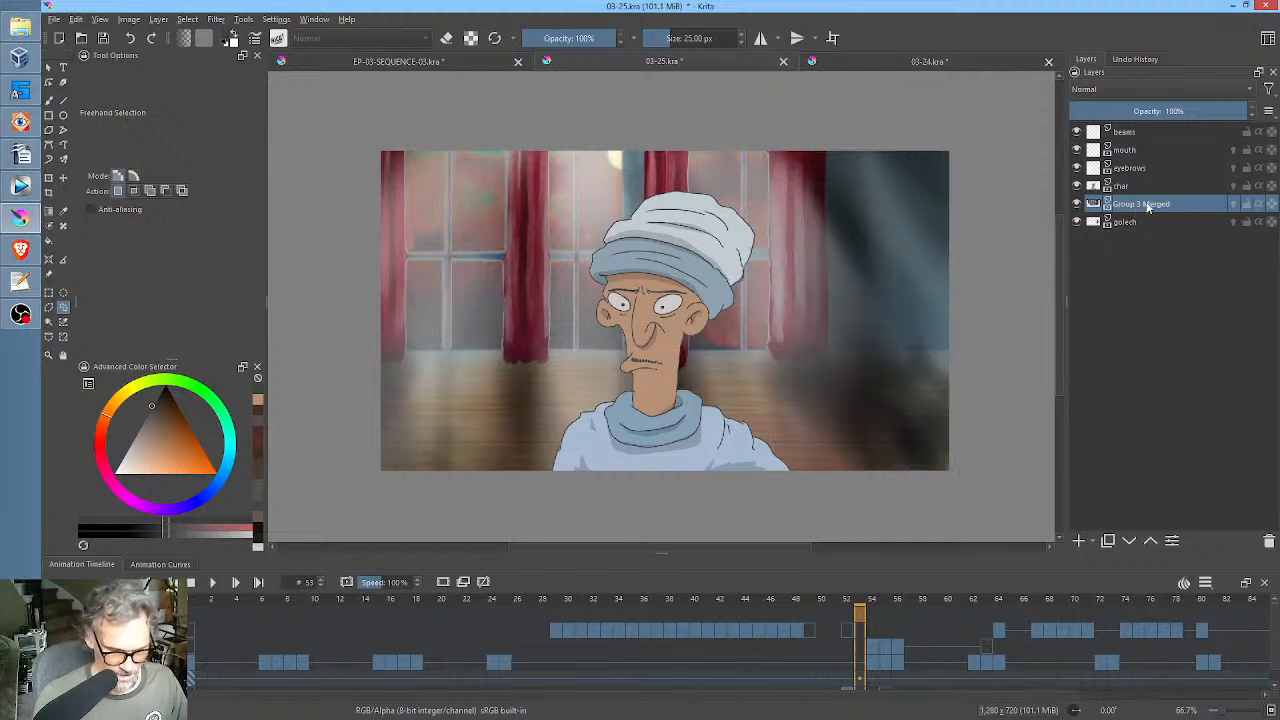
pyautogui.click(1268, 540)
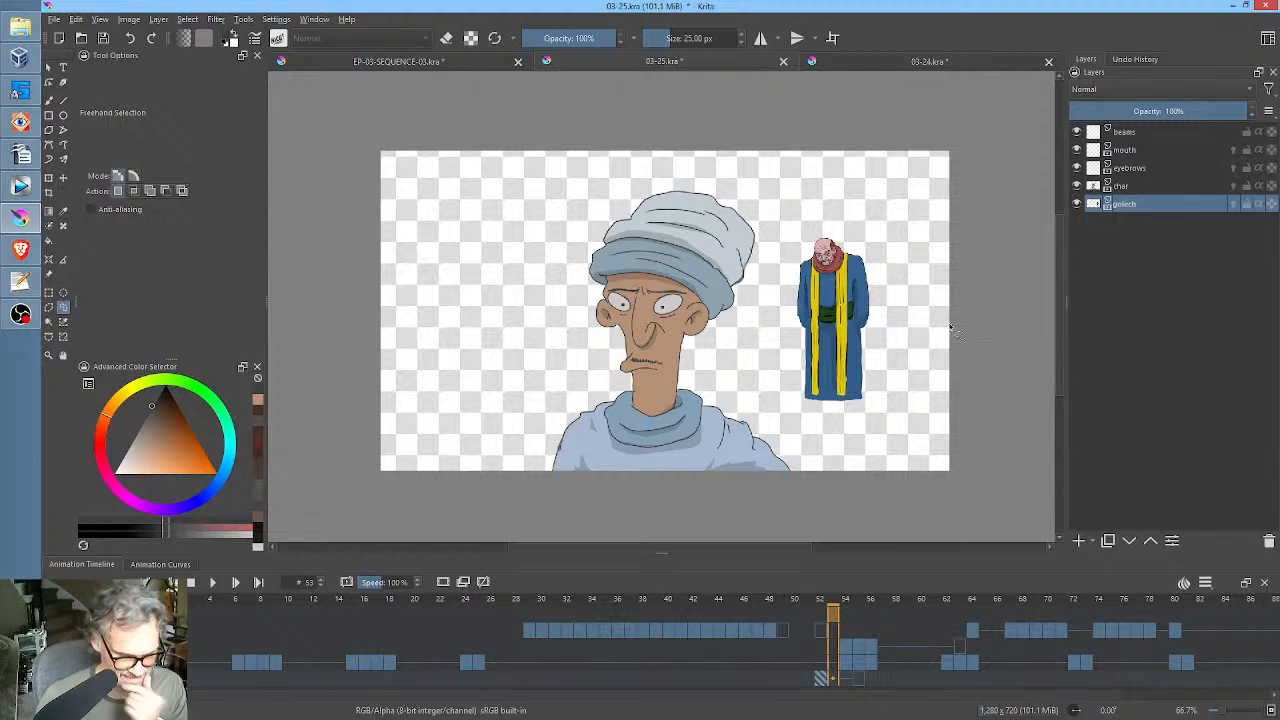
# In 03-24.kra, hide Paint Layer 8 inside Group 3 and toggle volumetrics and Paint Layer 5 to check their effect.
pyautogui.click(901, 60)
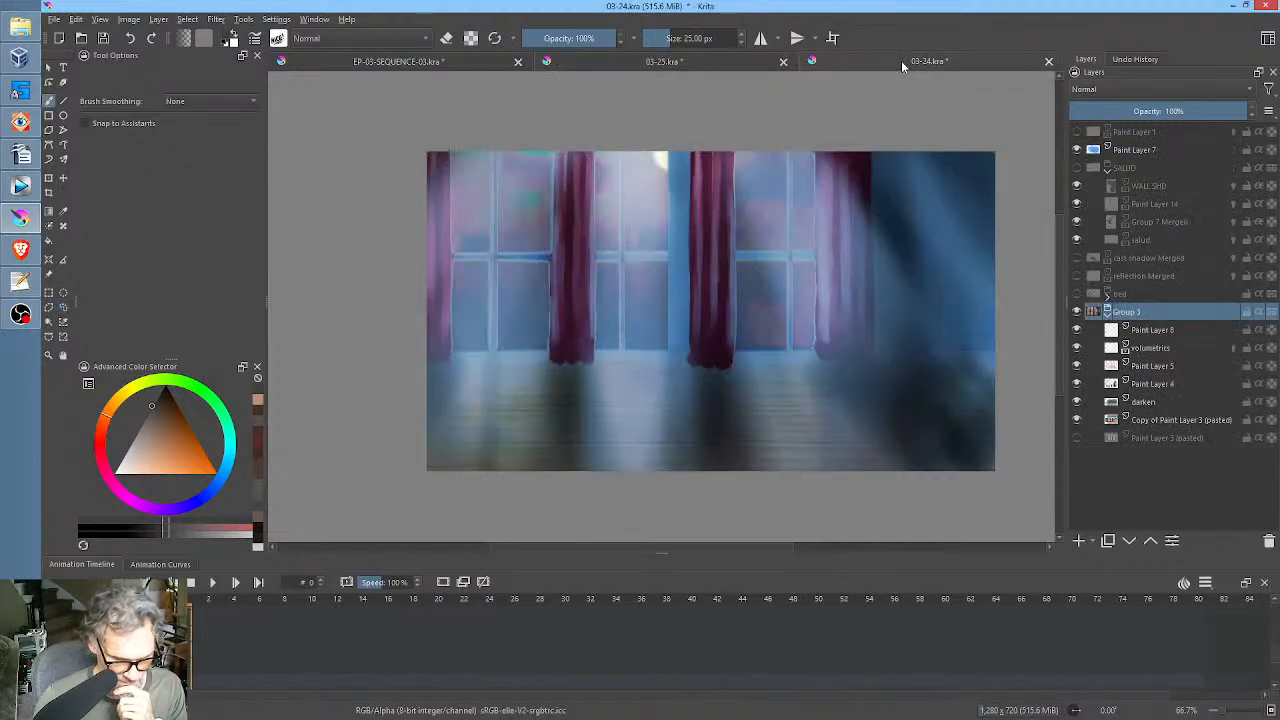
pyautogui.click(1077, 329)
pyautogui.click(1077, 330)
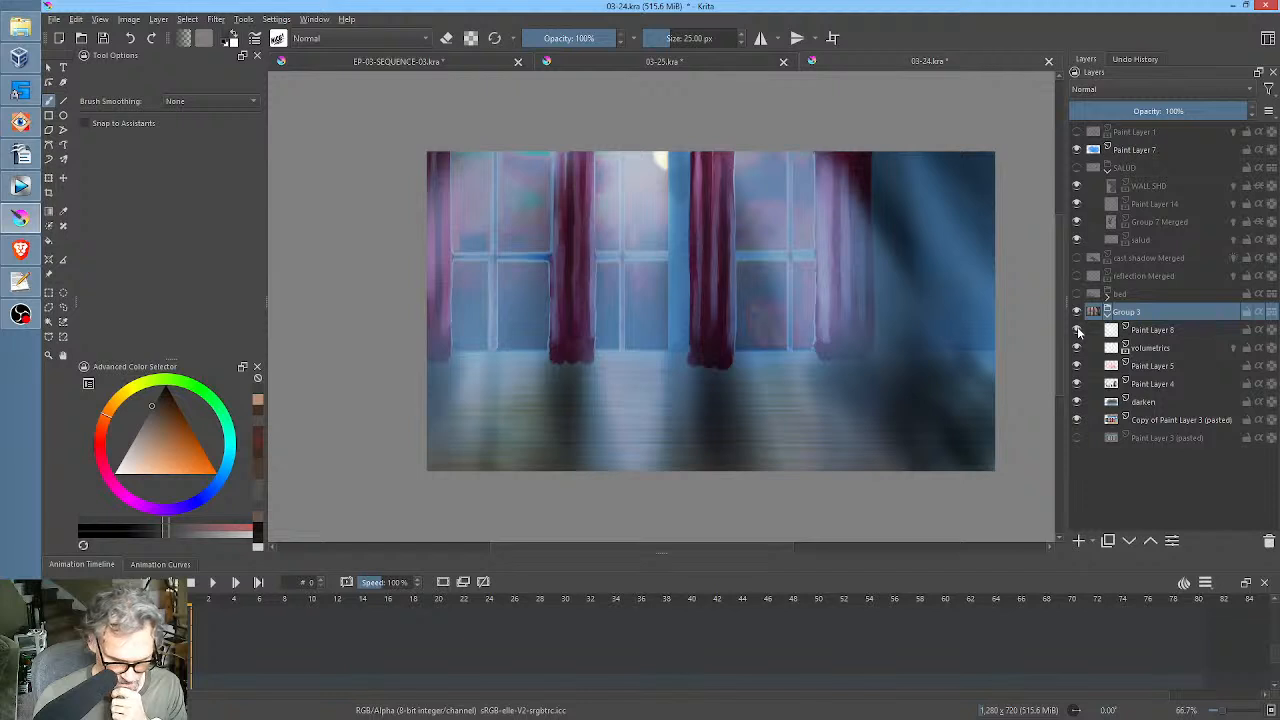
pyautogui.click(1077, 330)
pyautogui.click(1077, 347)
pyautogui.click(1077, 347)
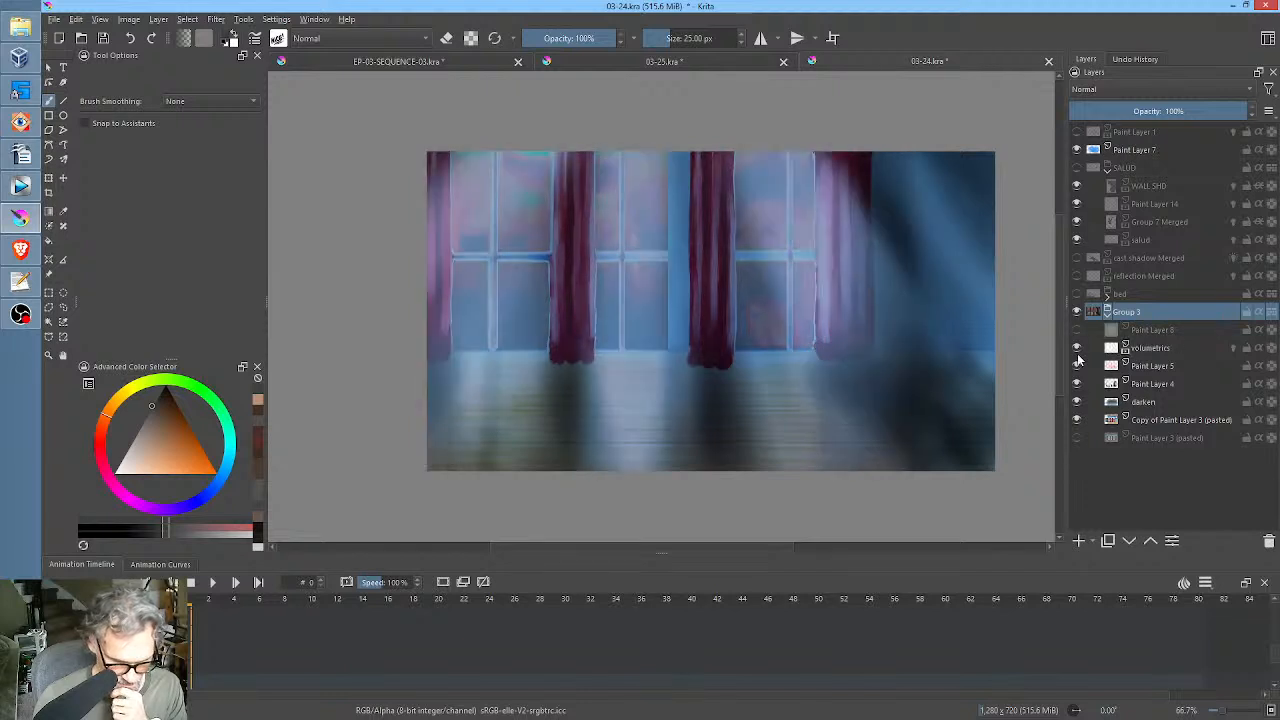
pyautogui.click(1078, 367)
pyautogui.click(1078, 367)
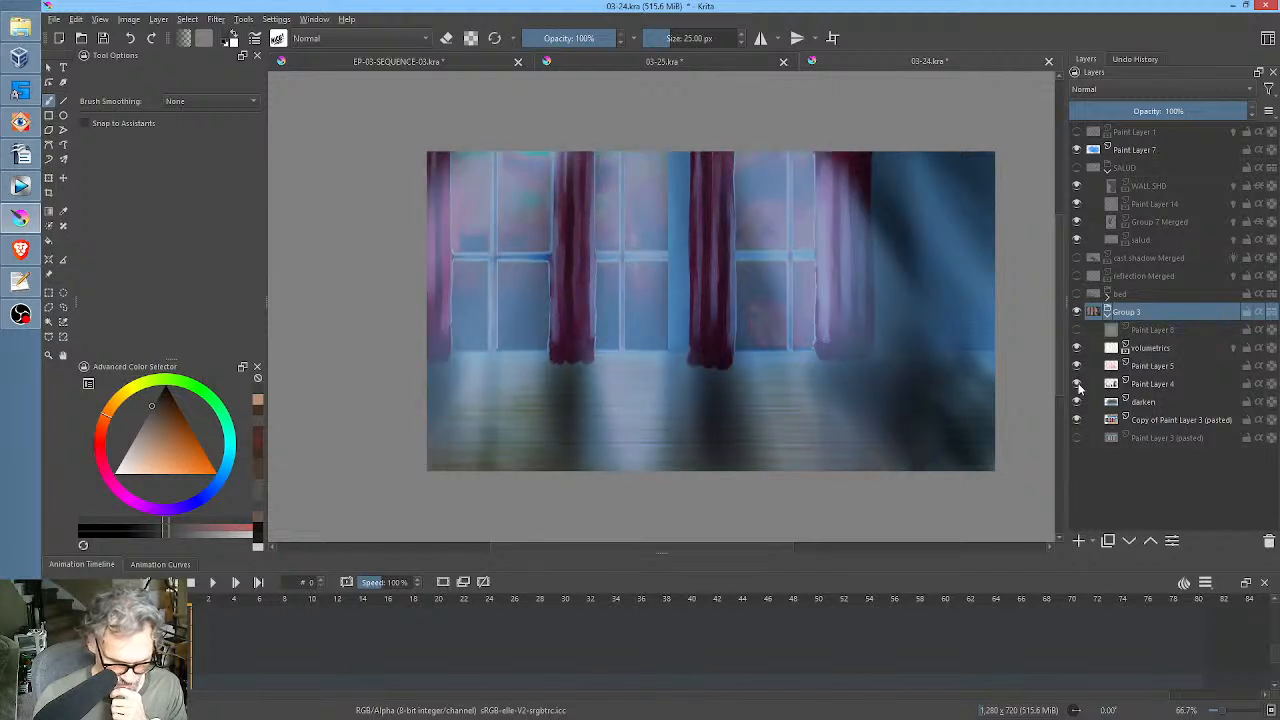
# Hide Paint Layer 4, darken, volumetrics and Paint Layer 5, and select Copy of Paint Layer 3 (pasted).
pyautogui.click(1077, 385)
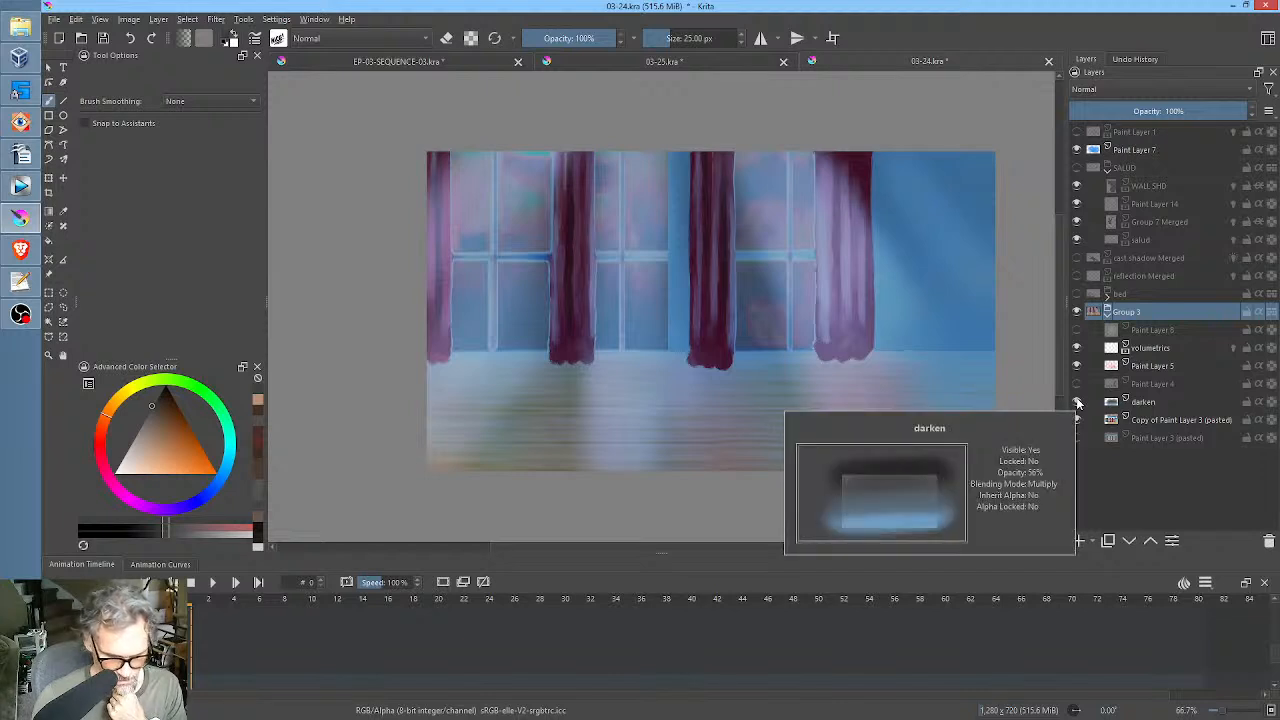
pyautogui.click(1078, 403)
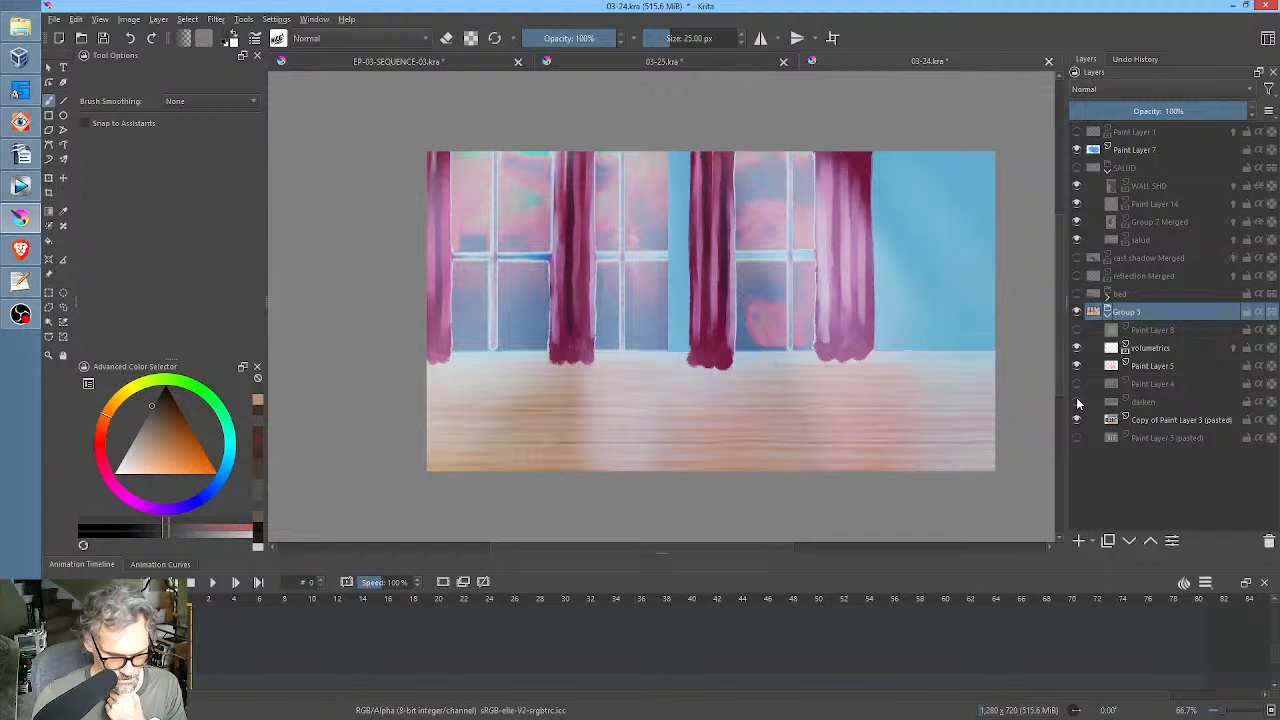
pyautogui.click(1154, 419)
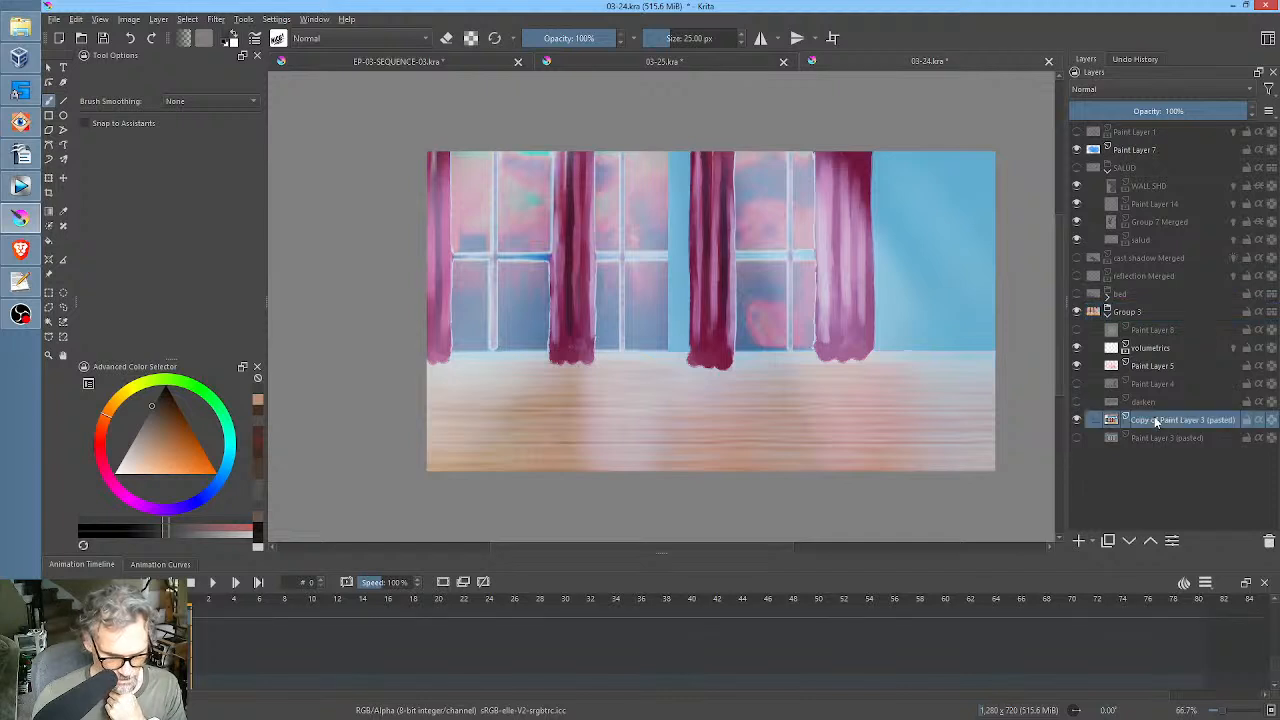
pyautogui.click(1078, 349)
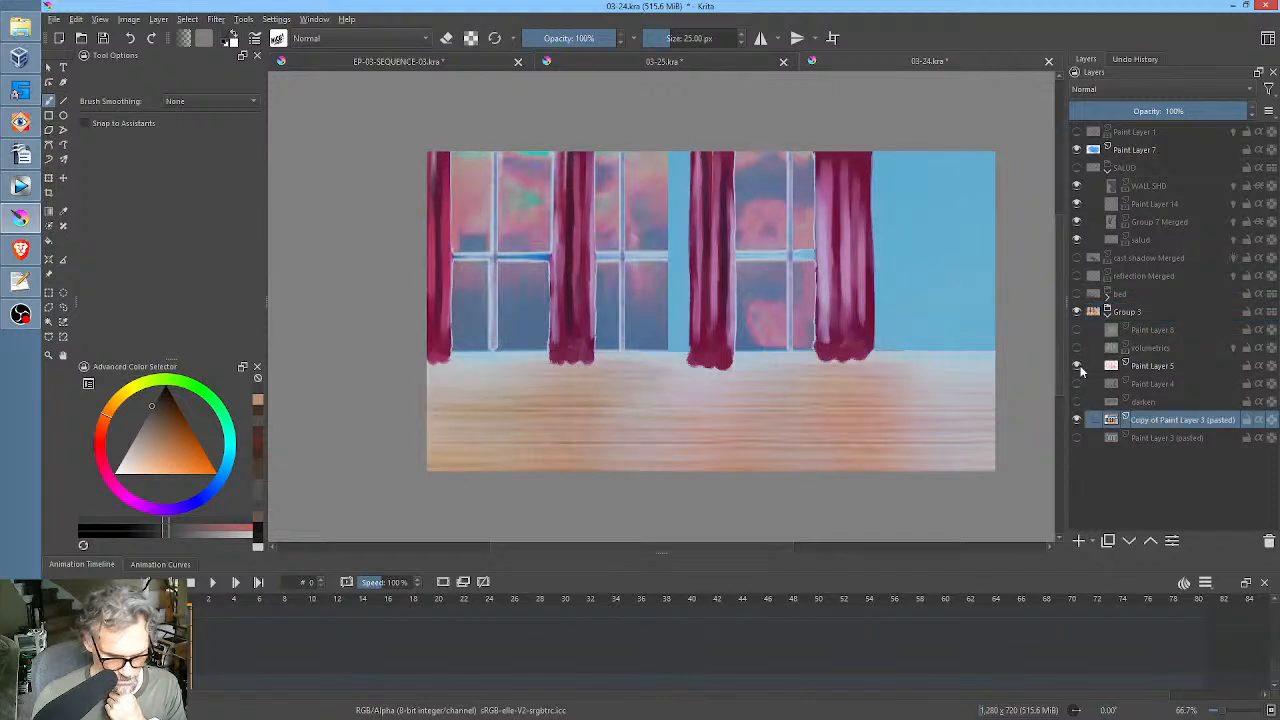
pyautogui.click(1080, 368)
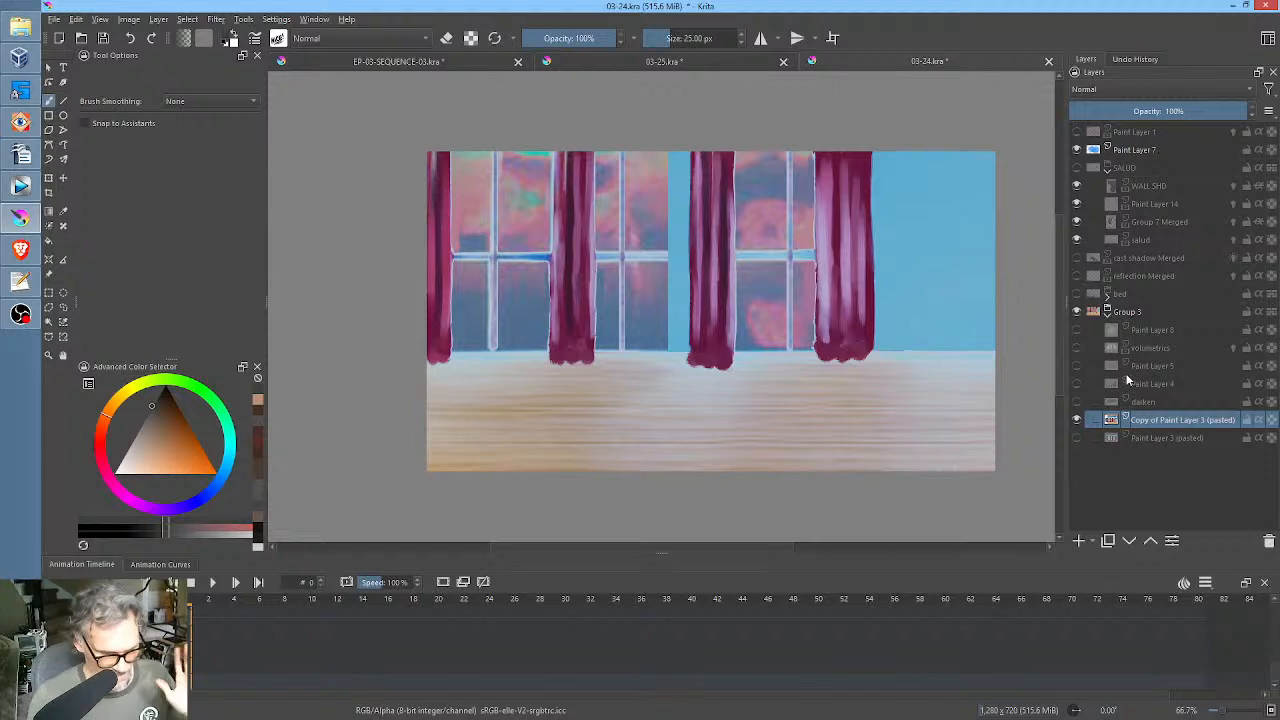
# Copy the full canvas of the plain room background layer, paste it into 03-25.kra and move it below the golech layer.
pyautogui.moveTo(1125, 424)
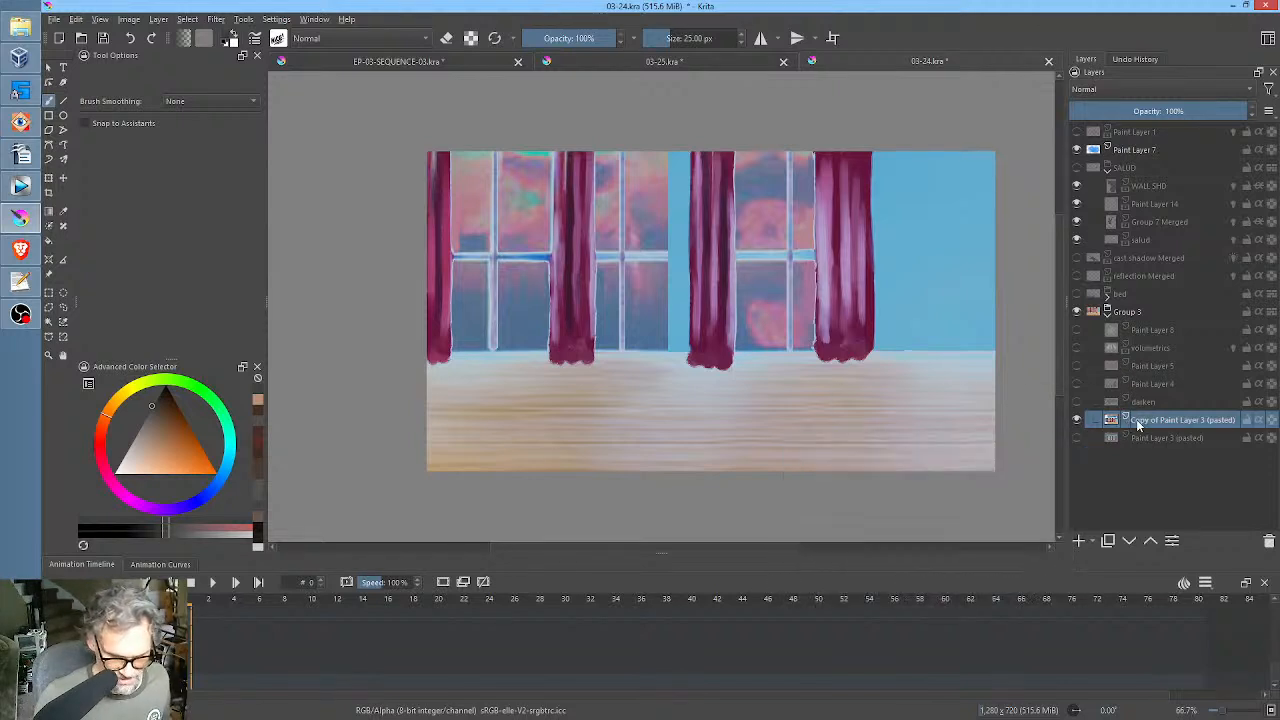
pyautogui.hotkey('ctrl', 'a')
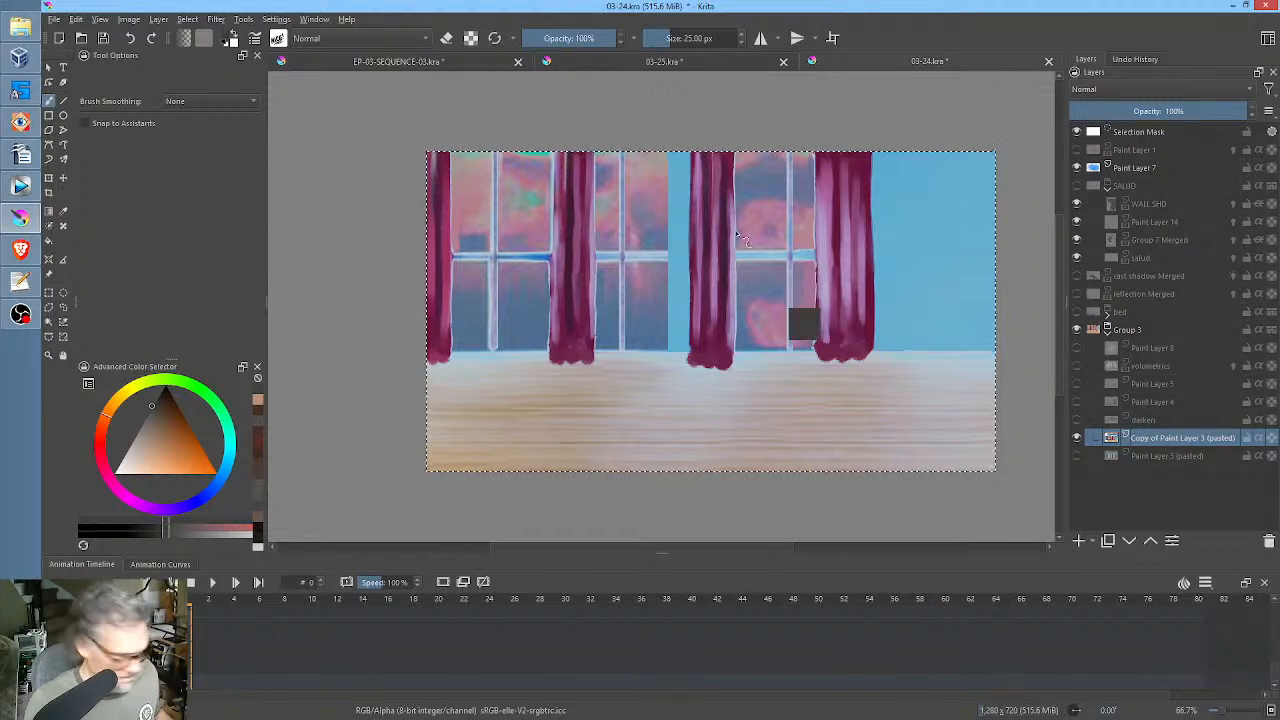
pyautogui.click(740, 64)
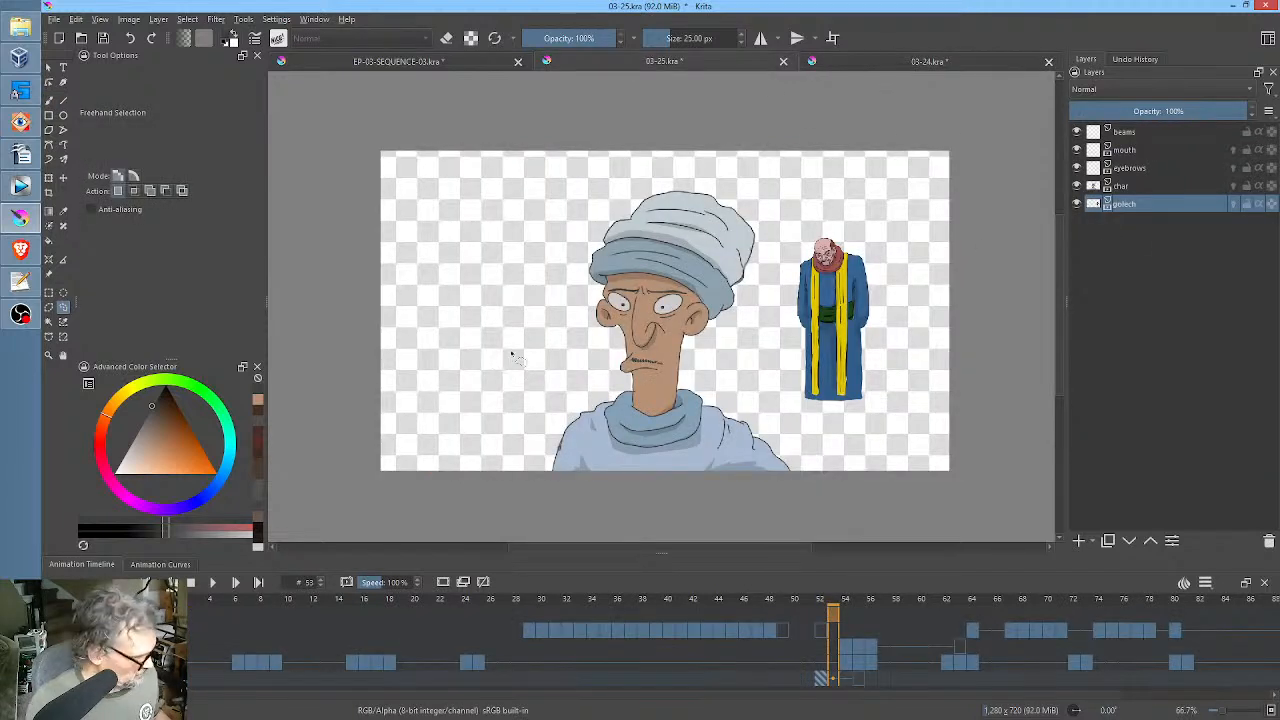
pyautogui.hotkey('ctrl', 'v')
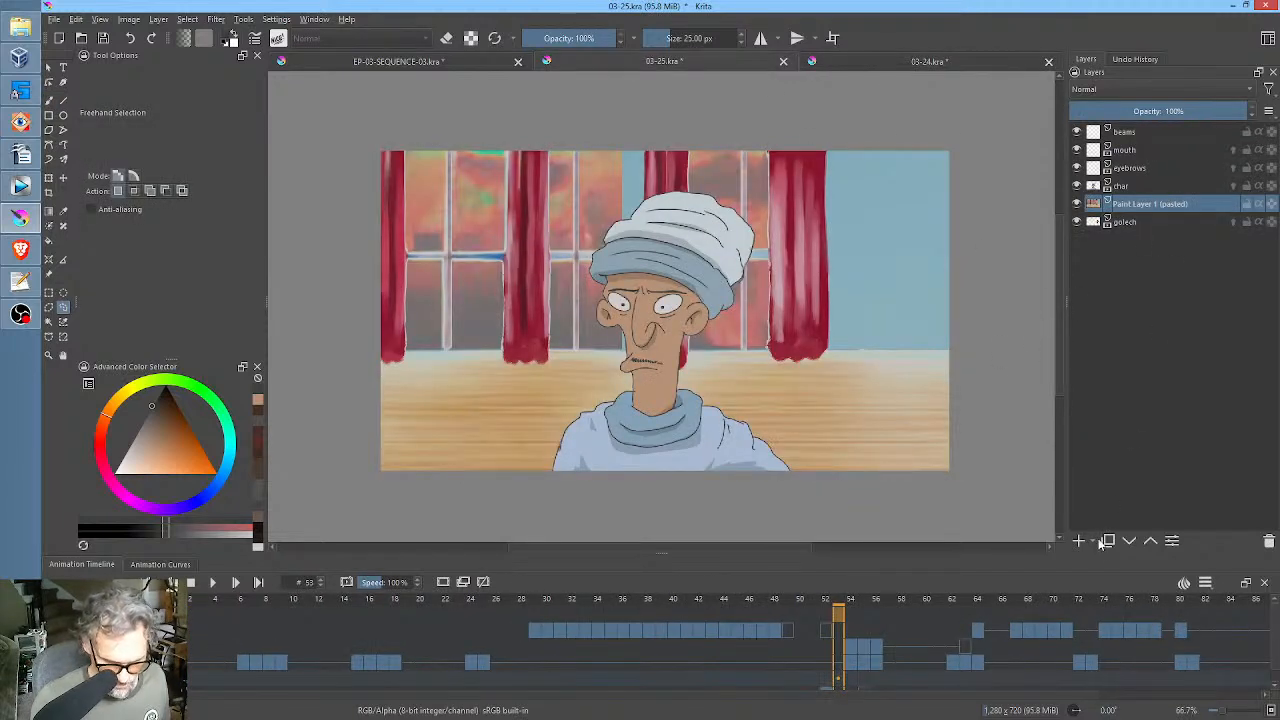
pyautogui.click(1129, 541)
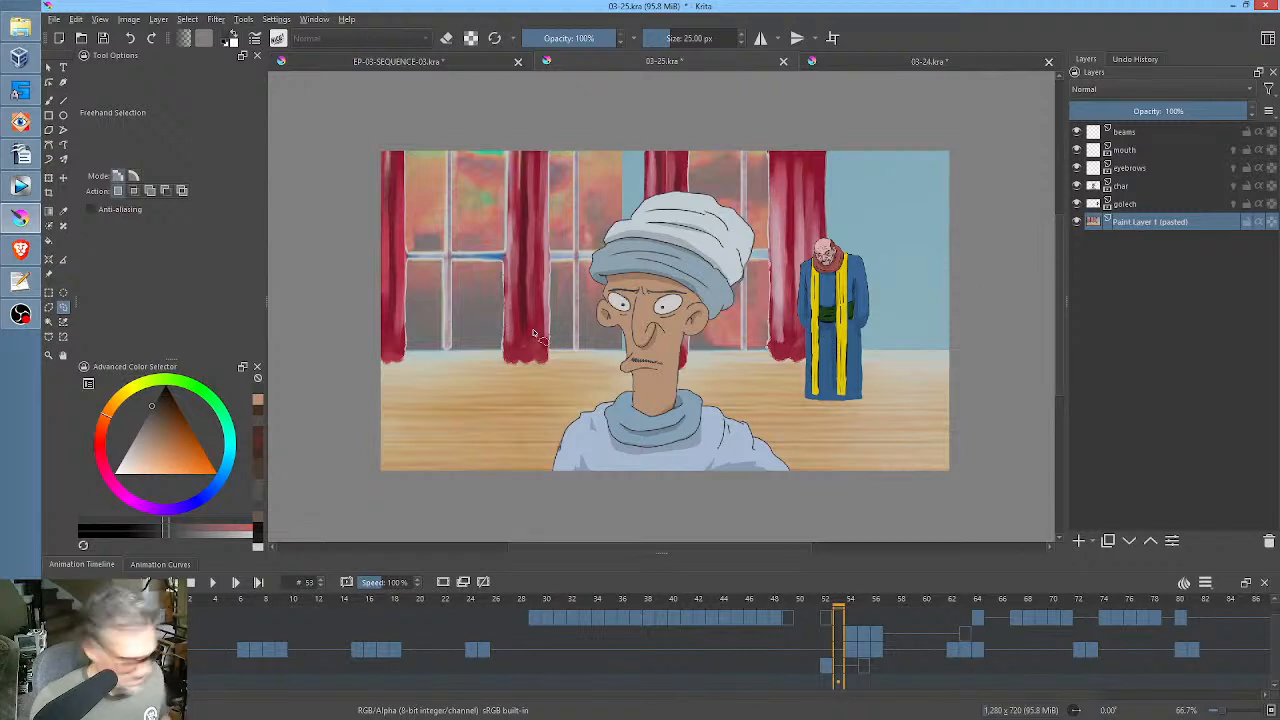
# Set the pasted background's transform pivot on its lower edge, squash it vertically from above, and place the layer in a new group.
pyautogui.hotkey('ctrl', 't')
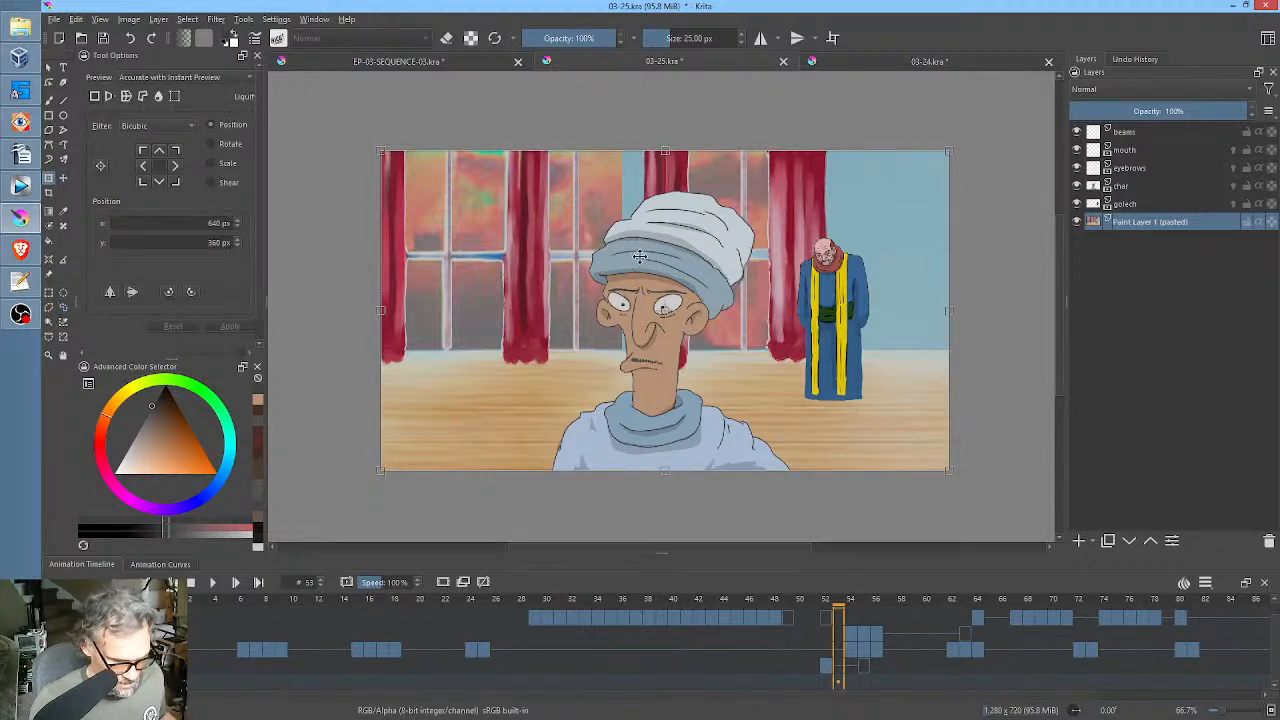
pyautogui.moveTo(665, 312); pyautogui.dragTo(643, 521)
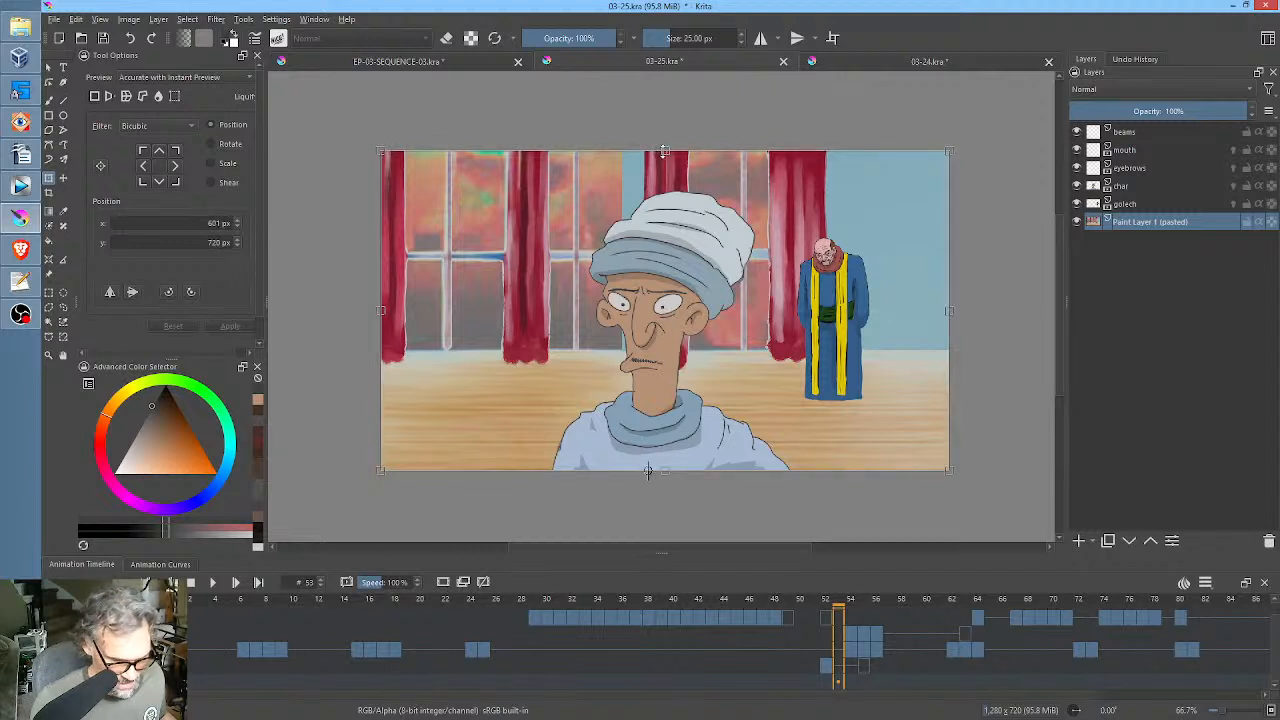
pyautogui.moveTo(664, 151); pyautogui.dragTo(669, 207)
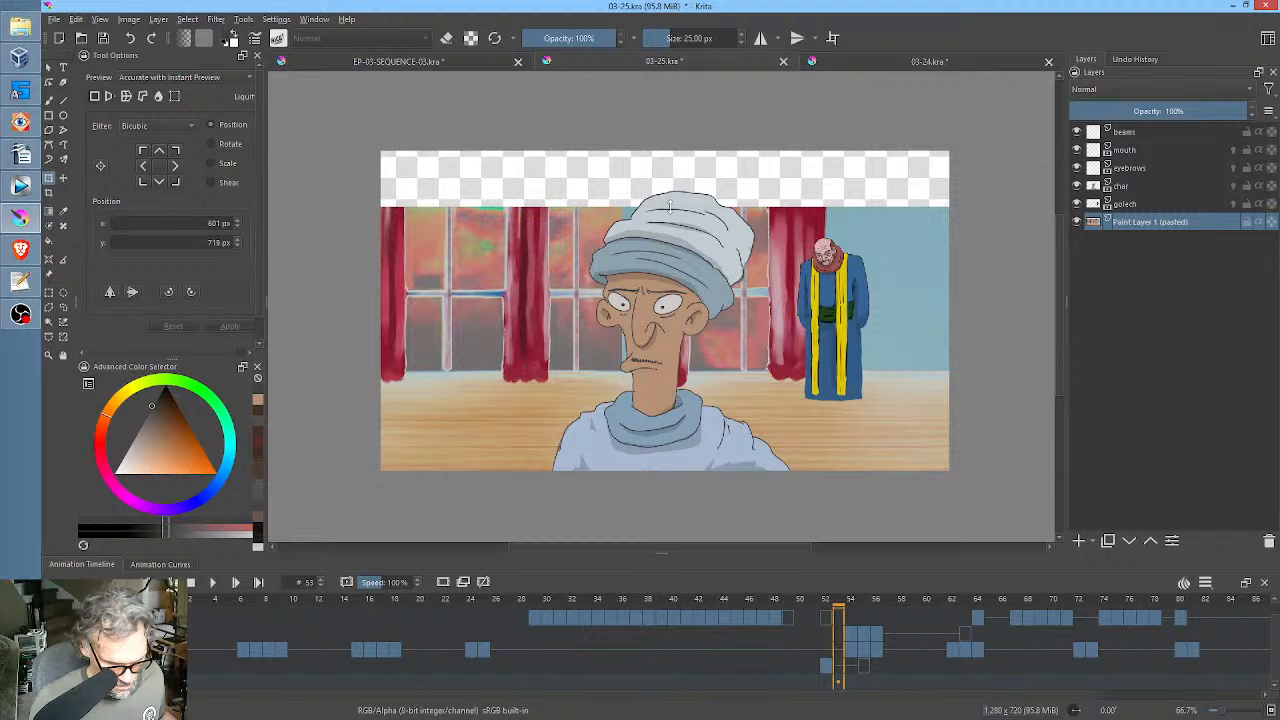
pyautogui.moveTo(670, 207); pyautogui.dragTo(670, 208)
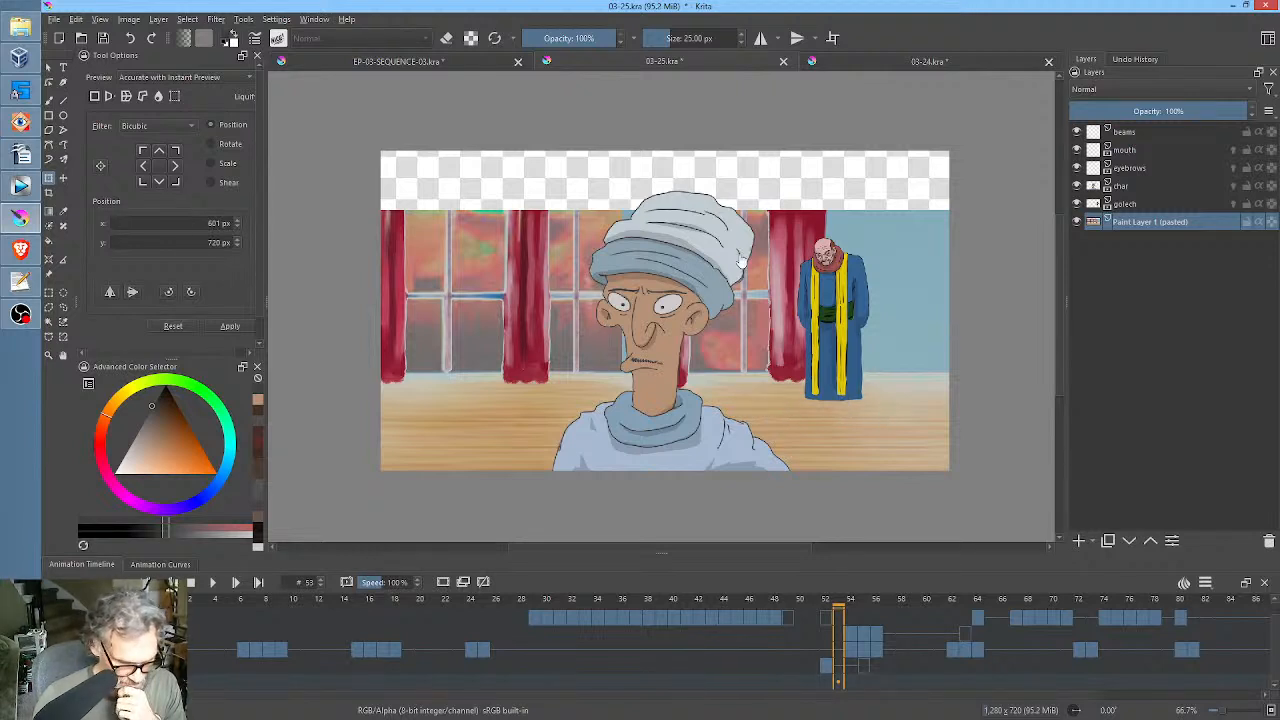
pyautogui.moveTo(665, 211); pyautogui.dragTo(665, 191)
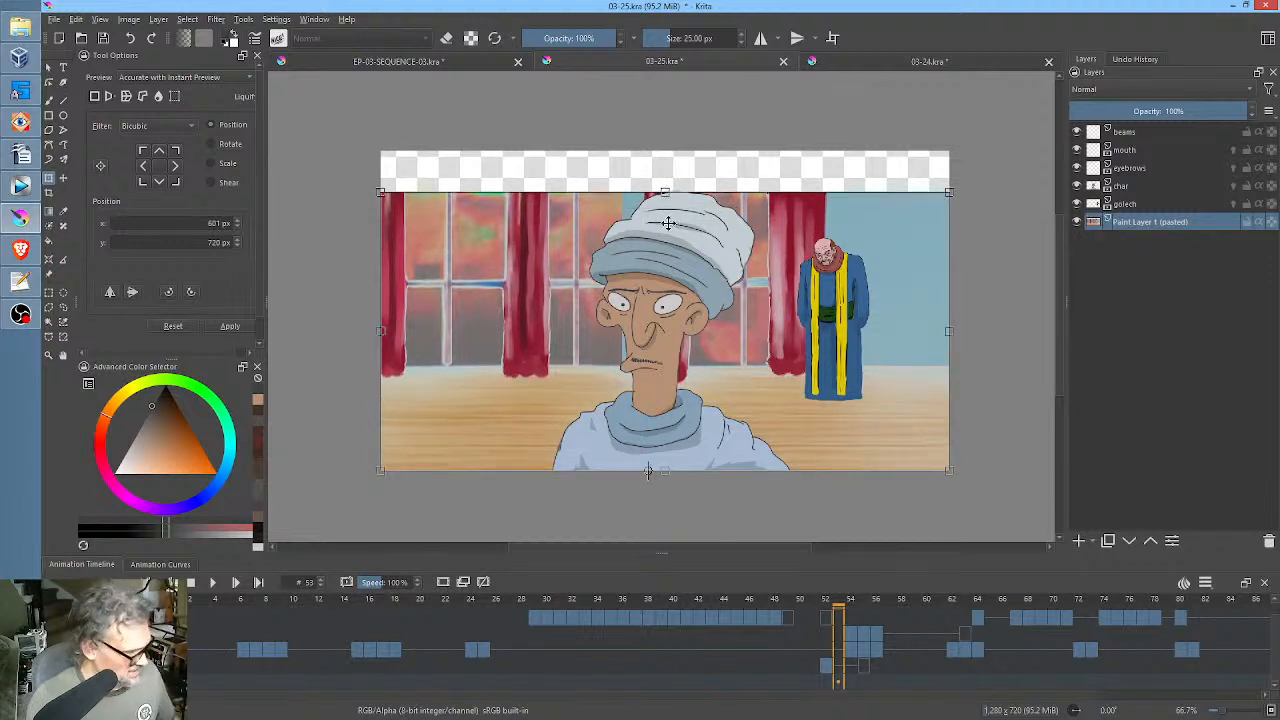
pyautogui.press('Return')
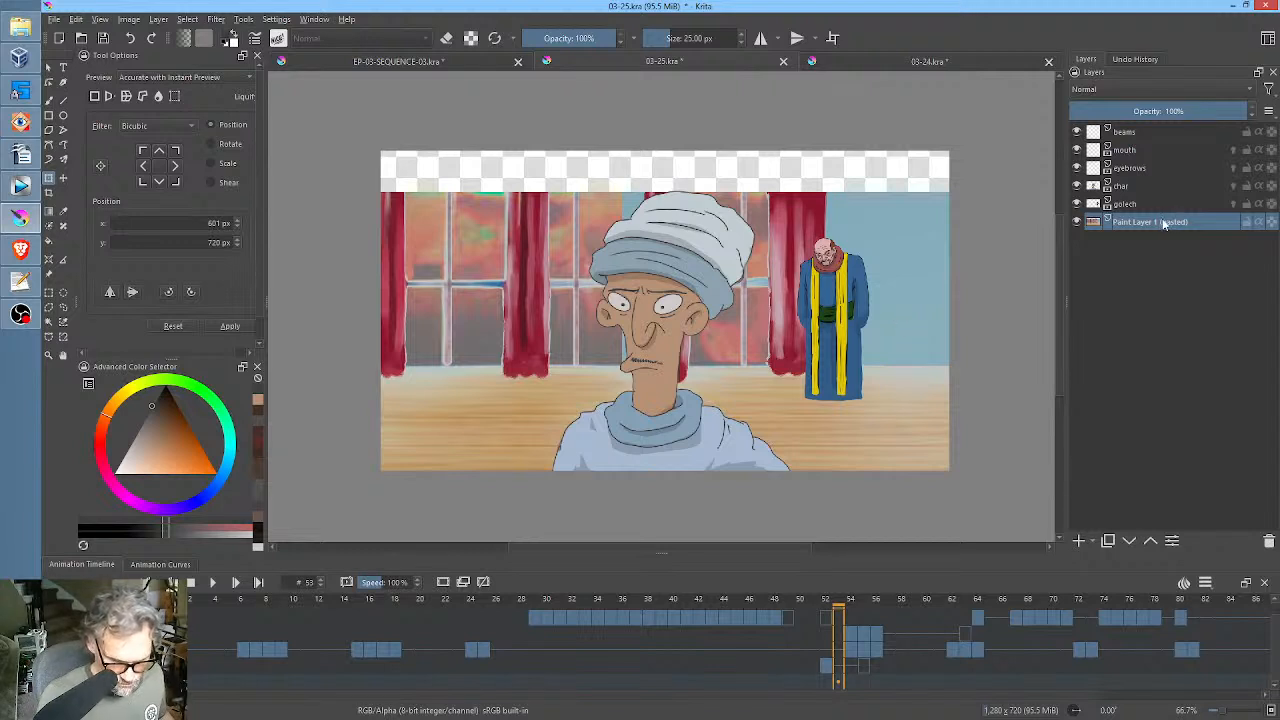
pyautogui.hotkey('ctrl', 'g')
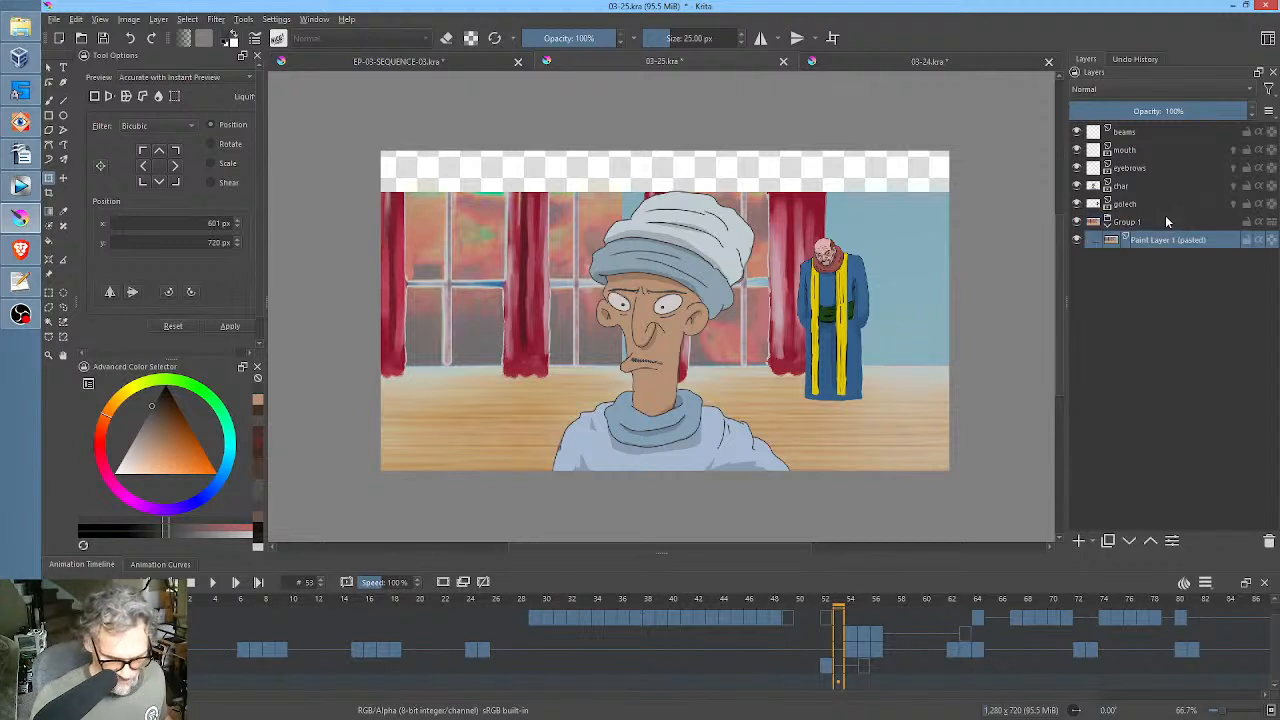
# Sample the wall blue and cover the windows and curtains on the pasted background with a filled rectangle of about 1359 × 539 px.
pyautogui.moveTo(1170, 241)
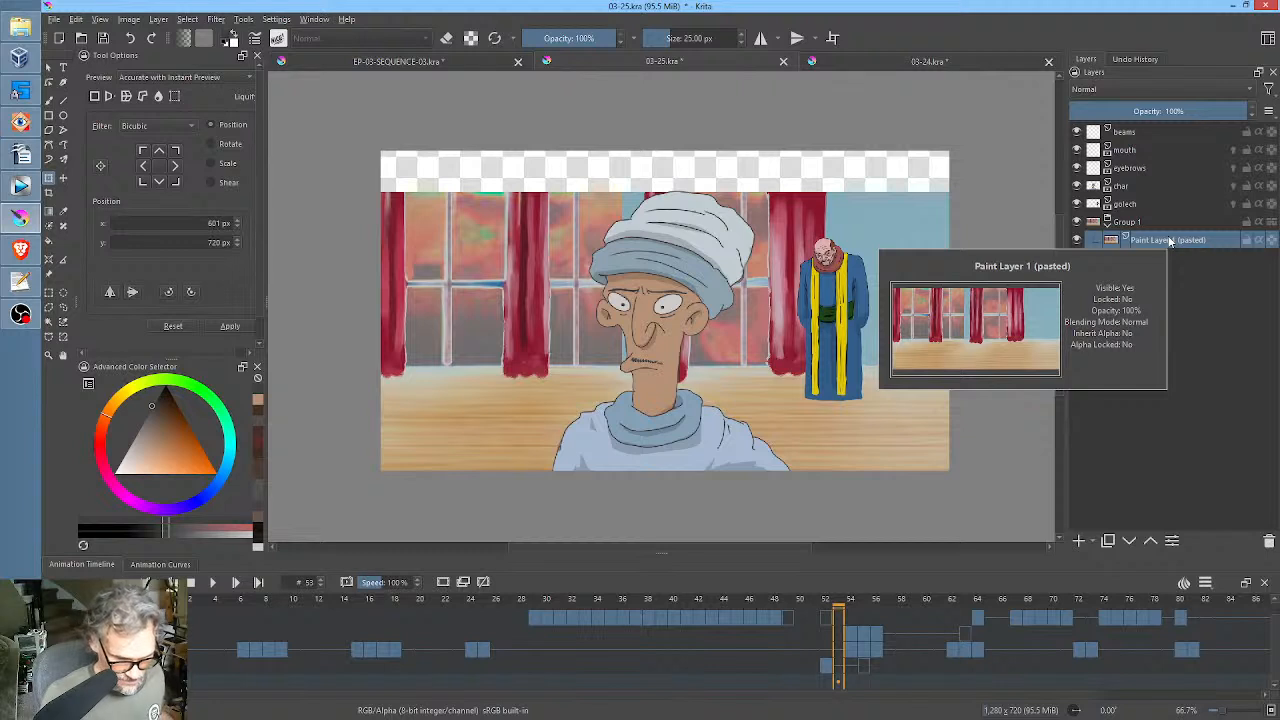
pyautogui.press('b')
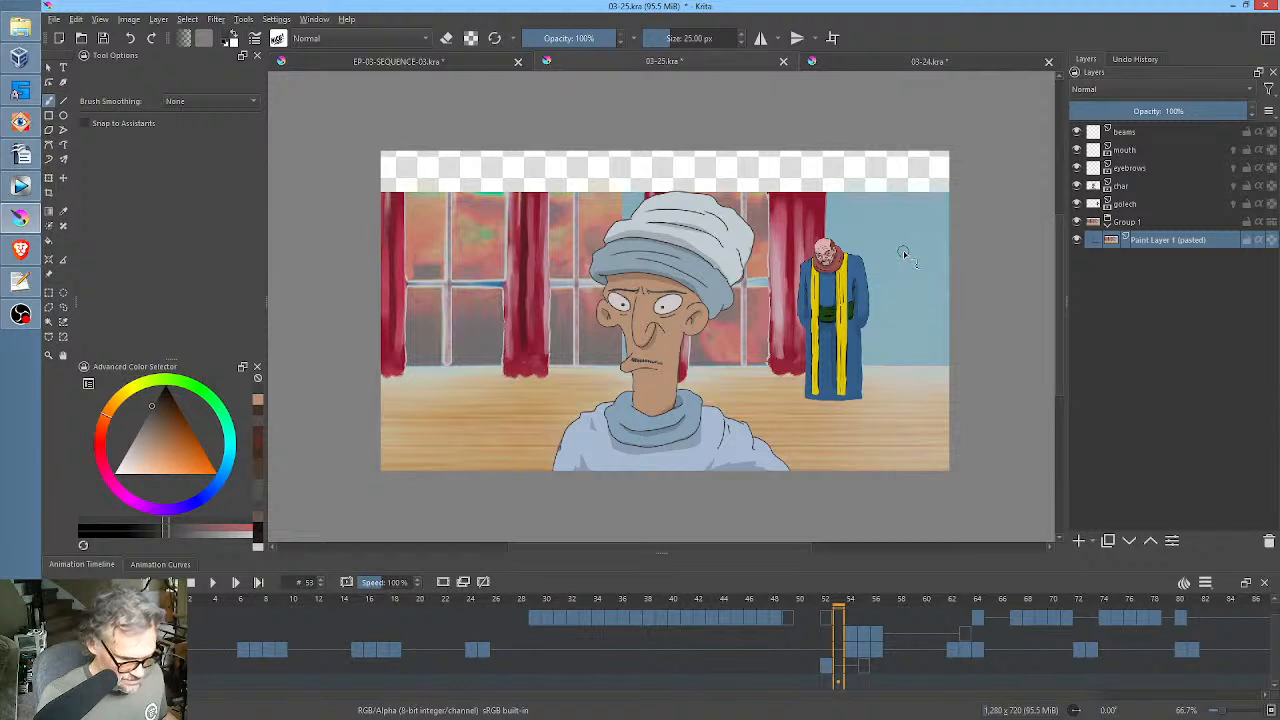
pyautogui.keyDown('ctrl'); pyautogui.click(905, 262); pyautogui.keyUp('ctrl')
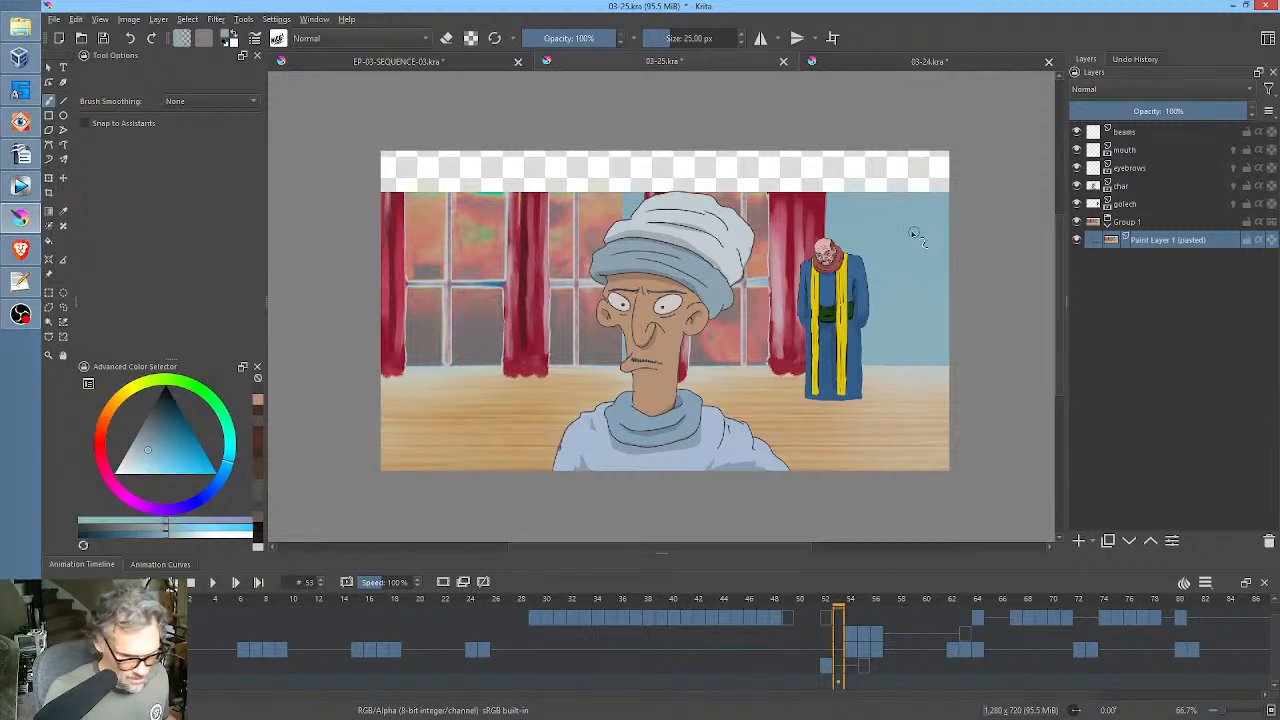
pyautogui.click(48, 115)
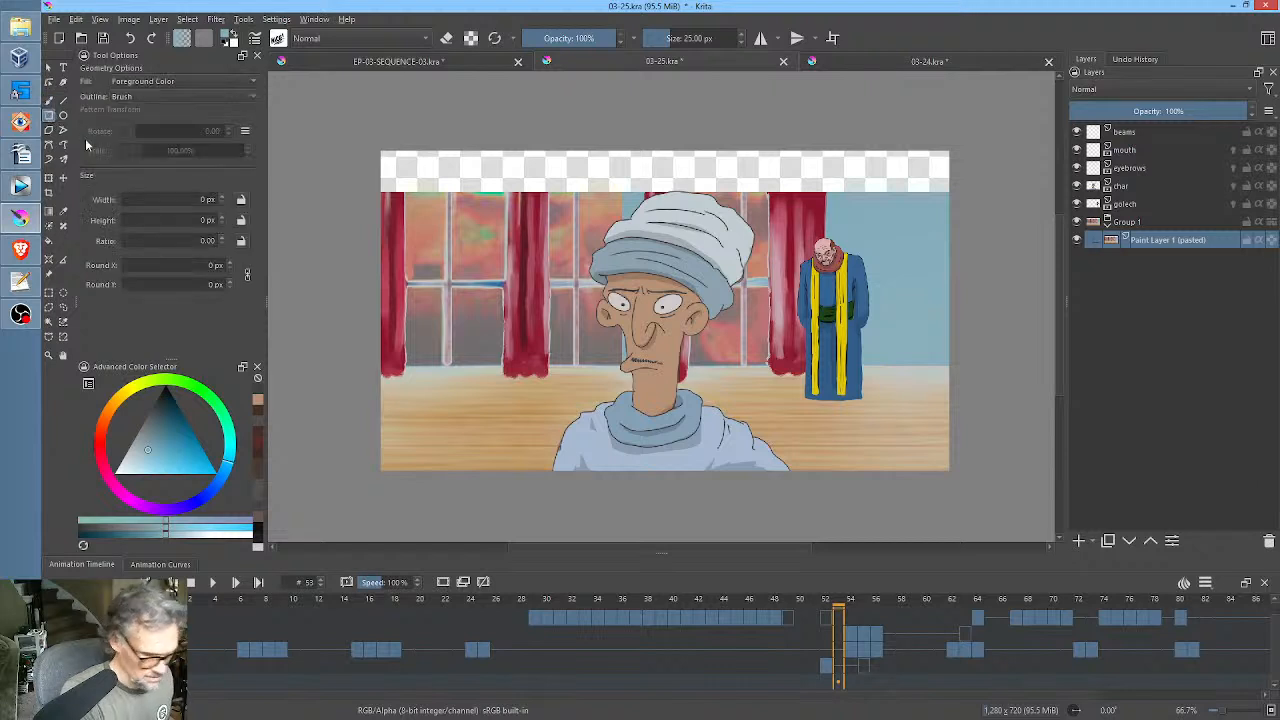
pyautogui.moveTo(357, 131); pyautogui.dragTo(961, 367)
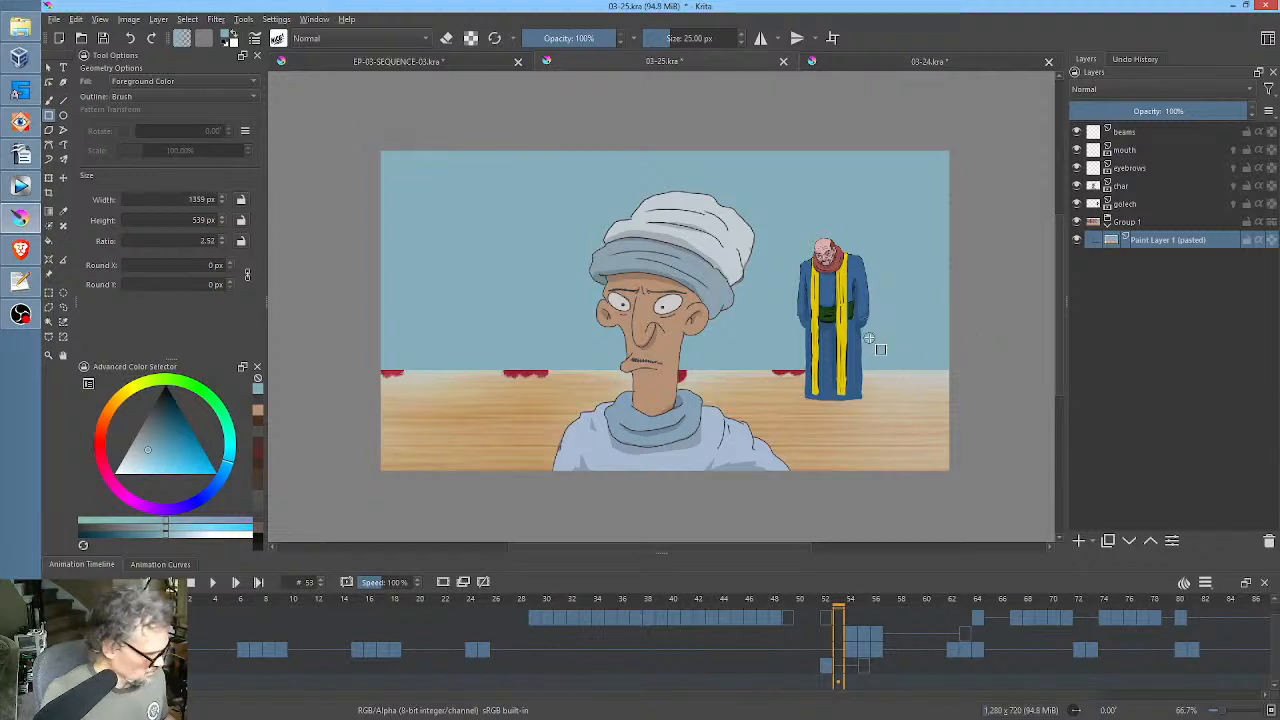
# Isolate the pasted background layer and sample the pale wood colour beside the leftover curtain hems.
pyautogui.press('i')
pyautogui.moveTo(793, 372); pyautogui.dragTo(836, 182)
pyautogui.rightClick(814, 368)
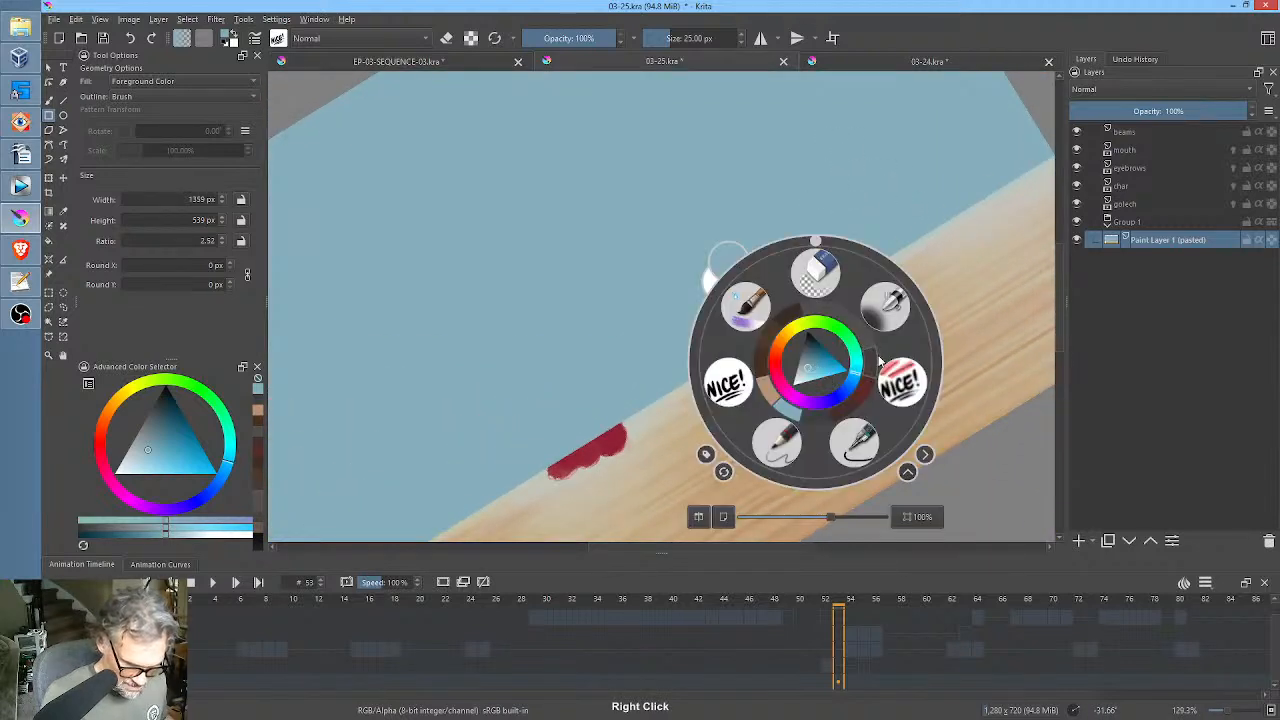
pyautogui.rightClick(903, 259)
pyautogui.keyDown('ctrl'); pyautogui.click(890, 300); pyautogui.keyUp('ctrl')
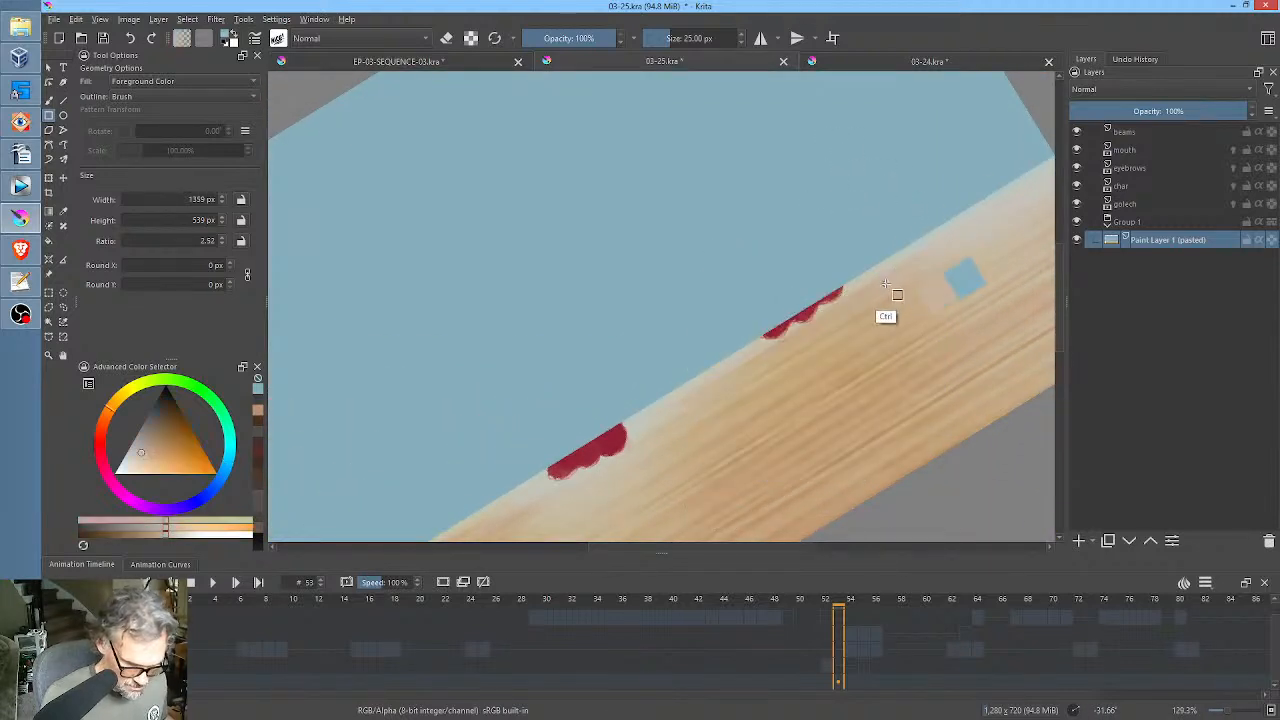
pyautogui.moveTo(765, 352); pyautogui.dragTo(860, 306)
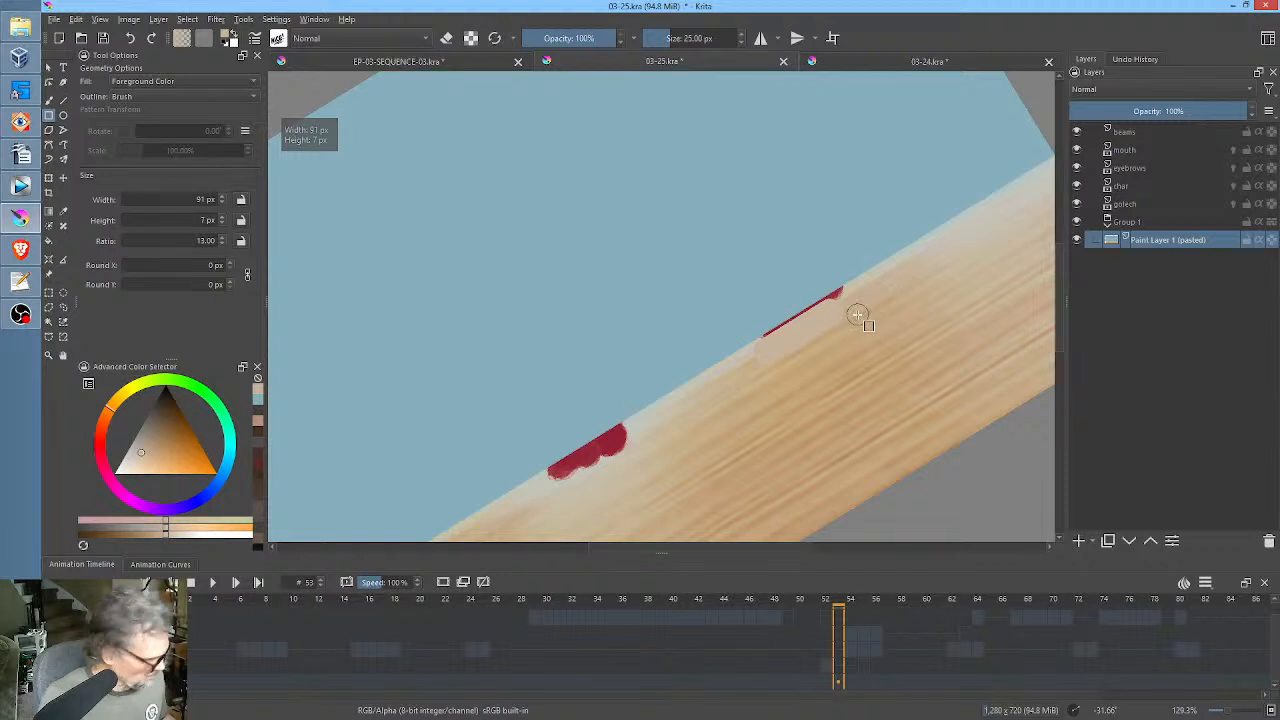
pyautogui.hotkey('ctrl', 'z')
pyautogui.hotkey('ctrl', 'z')
pyautogui.hotkey('ctrl', 'z')
# Paint over the curtain hem remnant nearest the floor's right end with the Brush, resampling nearby wood colours.
pyautogui.press('b')
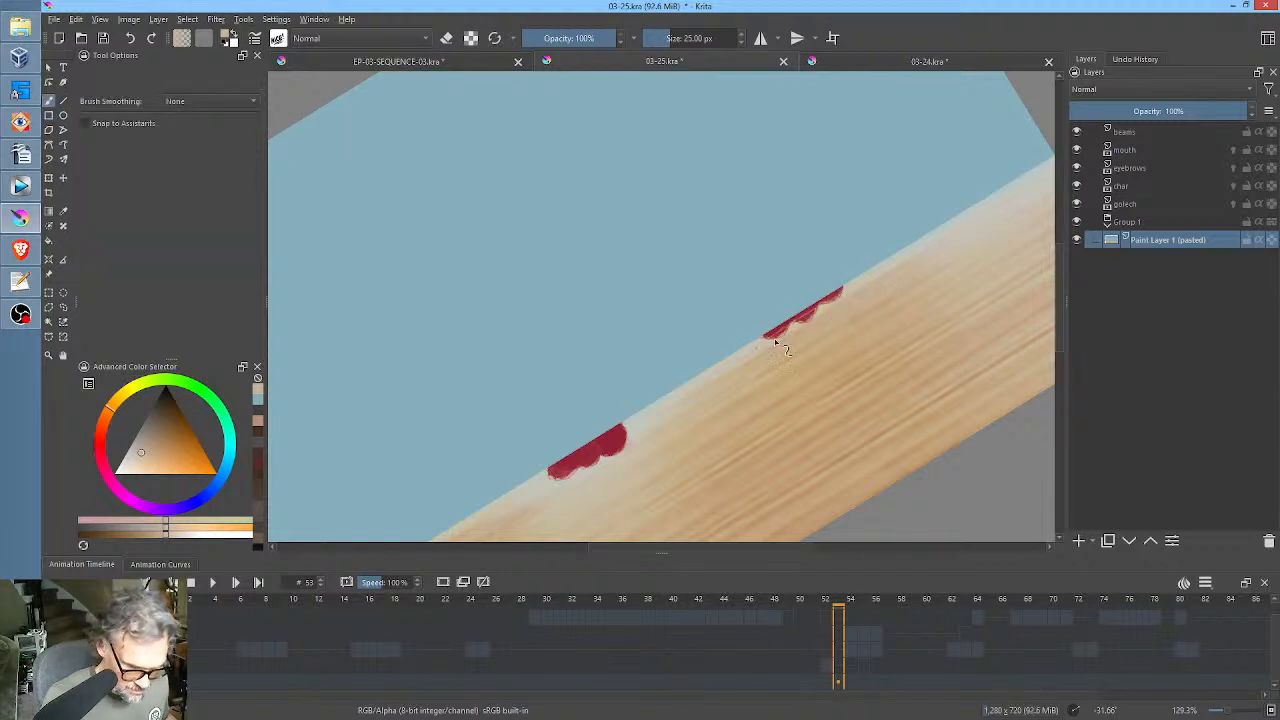
pyautogui.moveTo(774, 338)
pyautogui.mouseDown()
pyautogui.moveTo(862, 288)
pyautogui.moveTo(754, 348)
pyautogui.moveTo(858, 285)
pyautogui.moveTo(759, 352)
pyautogui.moveTo(862, 292)
pyautogui.moveTo(797, 333)
pyautogui.moveTo(842, 300)
pyautogui.mouseUp()
pyautogui.keyDown('ctrl'); pyautogui.click(917, 240); pyautogui.keyUp('ctrl')
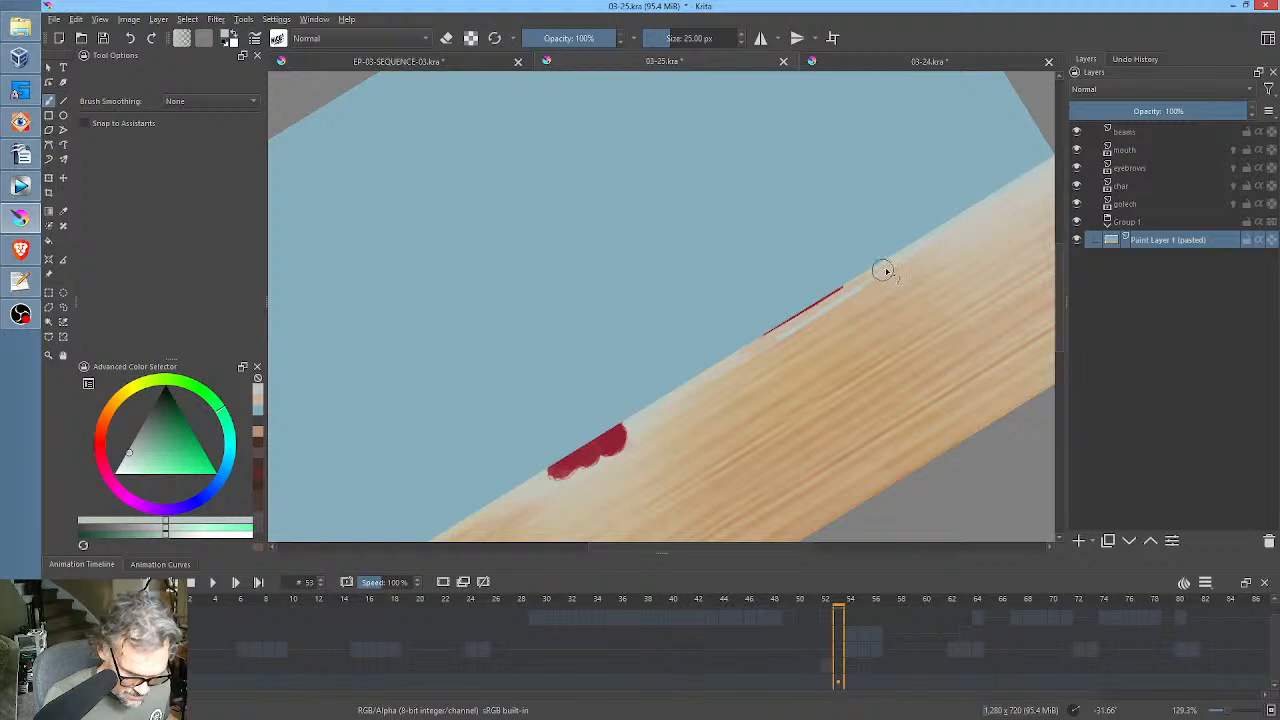
pyautogui.keyDown('ctrl'); pyautogui.click(917, 262); pyautogui.keyUp('ctrl')
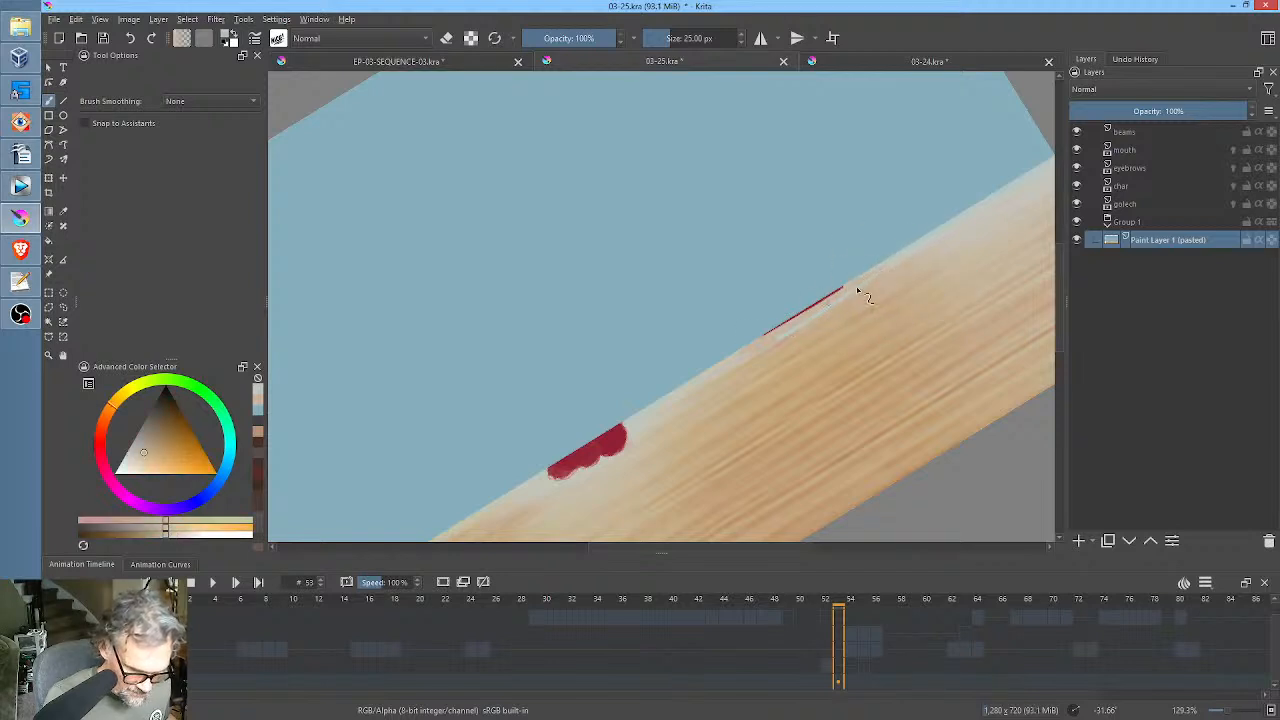
pyautogui.moveTo(772, 337); pyautogui.dragTo(843, 296)
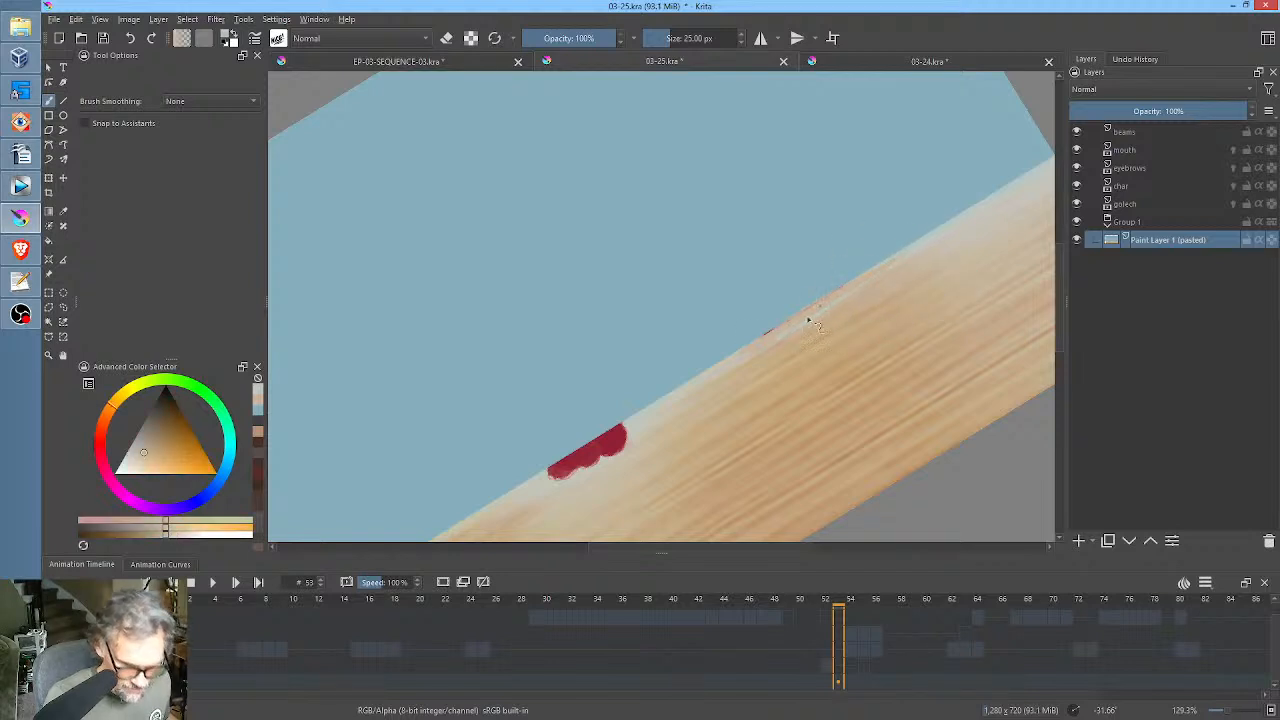
# Paint over the middle curtain hem remnant with sampled wood colours and touch up the wall edge with the wall blue.
pyautogui.moveTo(748, 357)
pyautogui.mouseDown()
pyautogui.moveTo(894, 301)
pyautogui.moveTo(940, 226)
pyautogui.mouseUp()
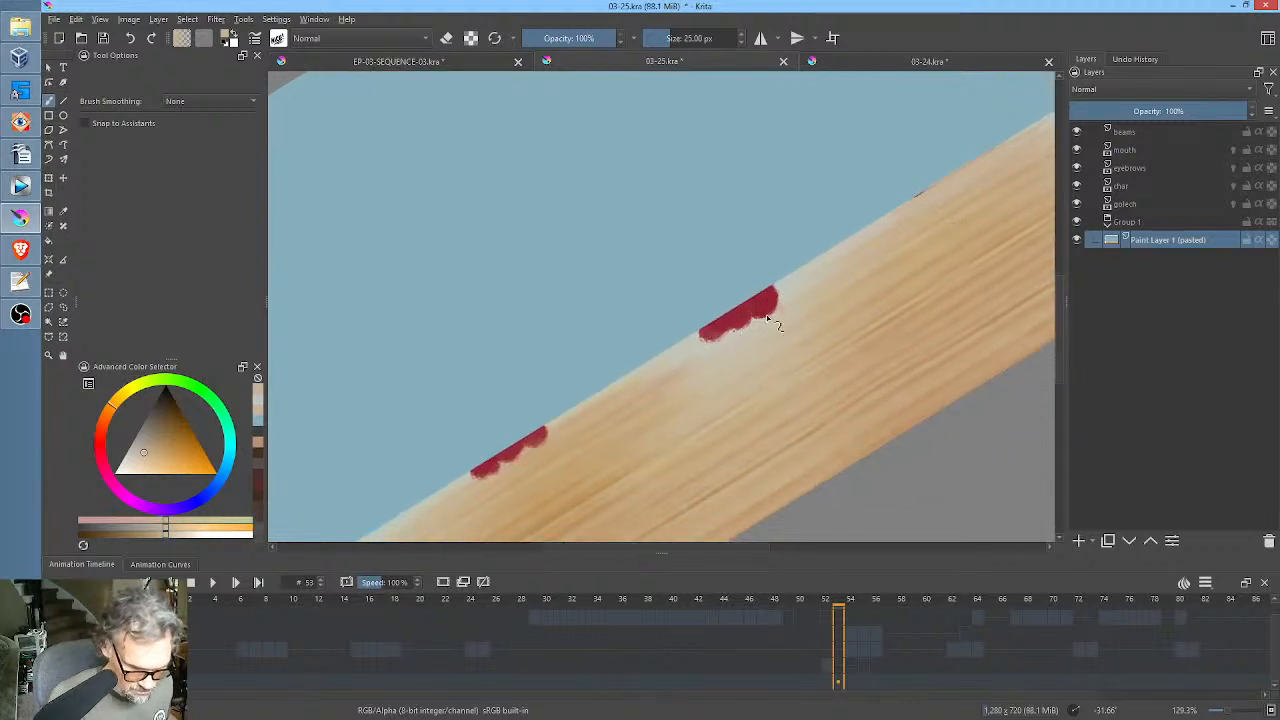
pyautogui.moveTo(798, 291)
pyautogui.mouseDown()
pyautogui.moveTo(697, 345)
pyautogui.moveTo(824, 268)
pyautogui.moveTo(716, 334)
pyautogui.moveTo(782, 290)
pyautogui.mouseUp()
pyautogui.keyDown('ctrl'); pyautogui.click(811, 269); pyautogui.keyUp('ctrl')
pyautogui.moveTo(716, 335); pyautogui.dragTo(772, 320)
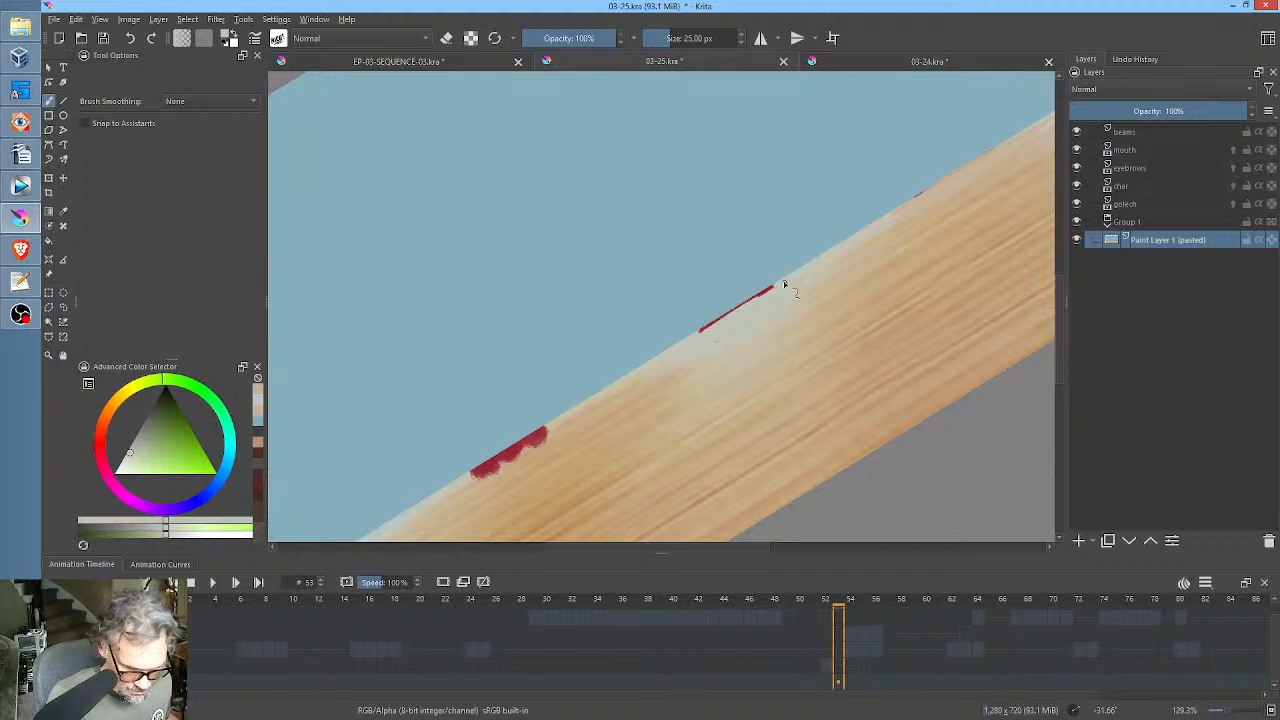
pyautogui.keyDown('ctrl'); pyautogui.click(826, 291); pyautogui.keyUp('ctrl')
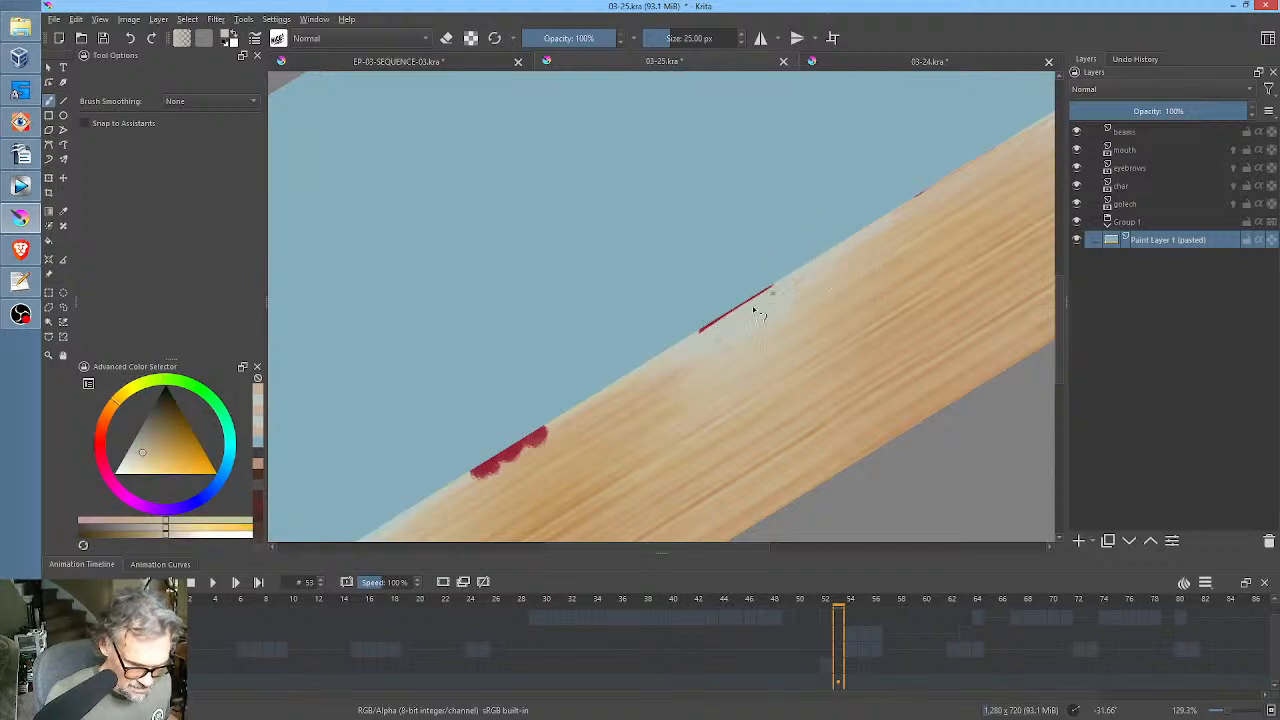
pyautogui.keyDown('ctrl'); pyautogui.click(766, 263); pyautogui.keyUp('ctrl')
pyautogui.moveTo(772, 288)
pyautogui.mouseDown()
pyautogui.moveTo(728, 328)
pyautogui.moveTo(704, 330)
pyautogui.mouseUp()
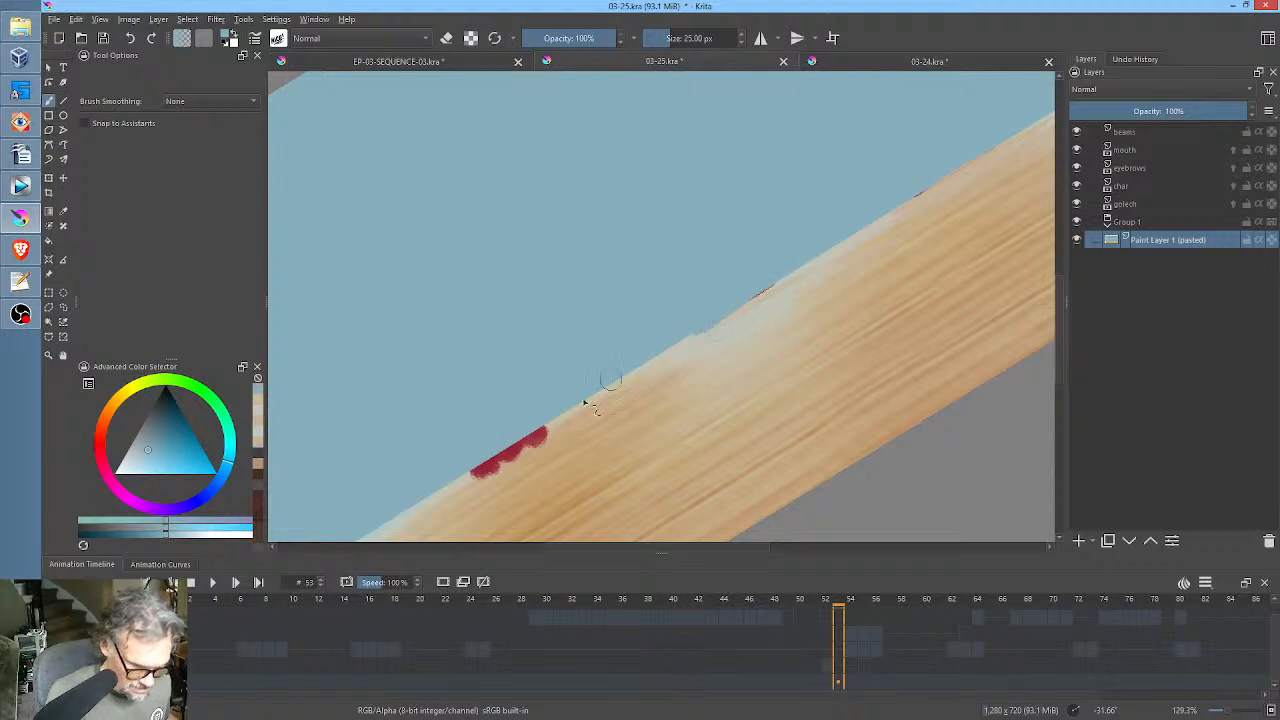
# Cover the third curtain hem remnant along the wall-floor edge with wood tones sampled beside it.
pyautogui.keyDown('ctrl'); pyautogui.click(551, 447); pyautogui.keyUp('ctrl')
pyautogui.moveTo(546, 446)
pyautogui.mouseDown()
pyautogui.moveTo(478, 482)
pyautogui.moveTo(555, 428)
pyautogui.mouseUp()
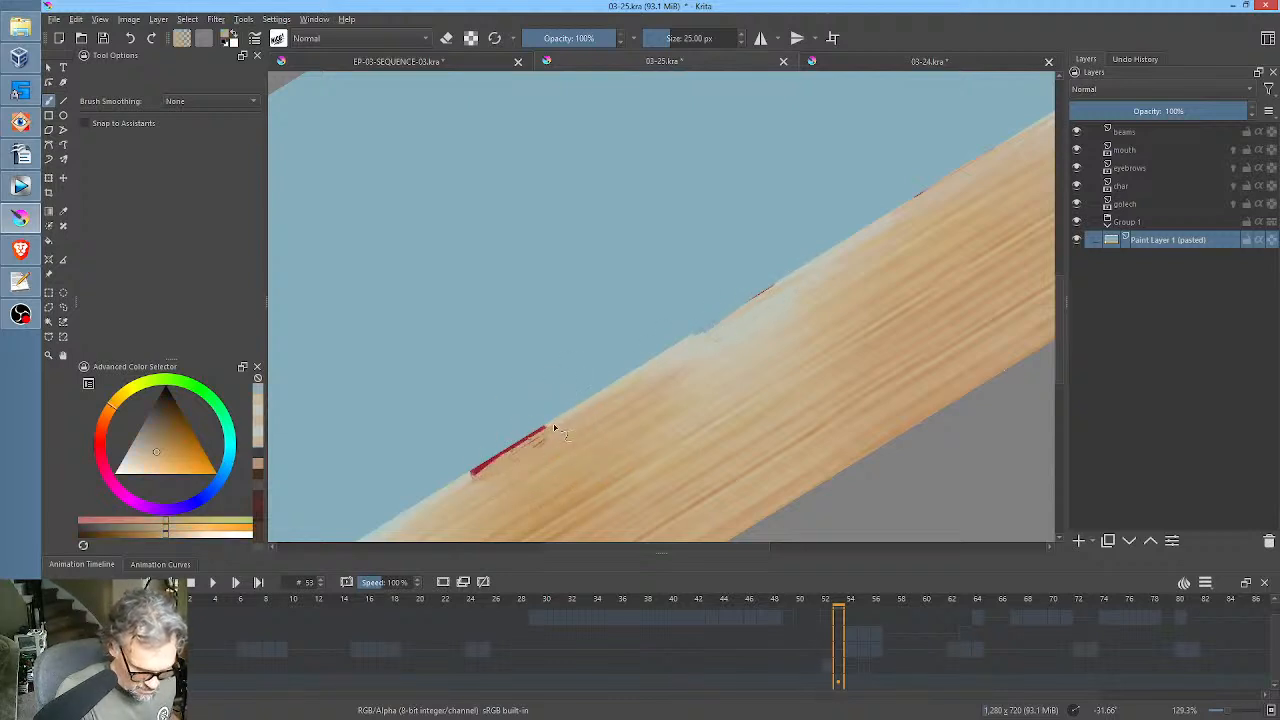
pyautogui.keyDown('ctrl'); pyautogui.click(686, 349); pyautogui.keyUp('ctrl')
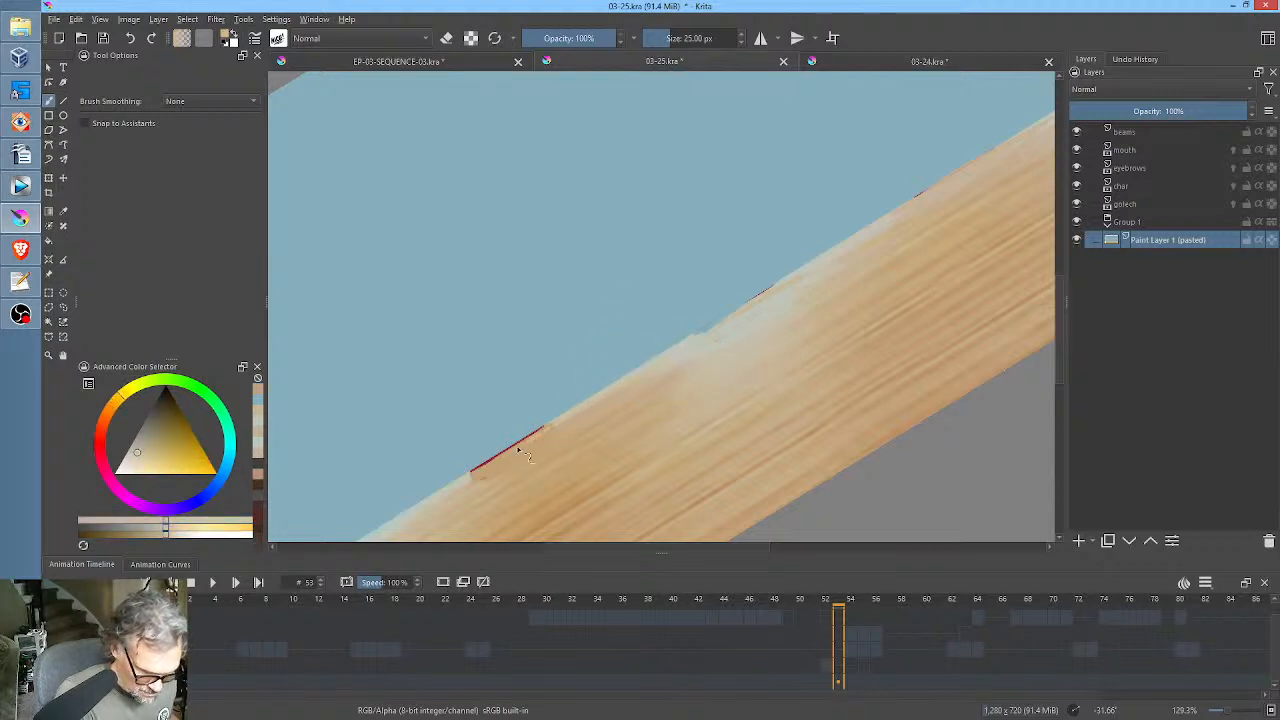
pyautogui.moveTo(520, 452)
pyautogui.mouseDown()
pyautogui.moveTo(546, 428)
pyautogui.moveTo(468, 481)
pyautogui.moveTo(480, 457)
pyautogui.moveTo(465, 485)
pyautogui.moveTo(634, 384)
pyautogui.moveTo(527, 449)
pyautogui.mouseUp()
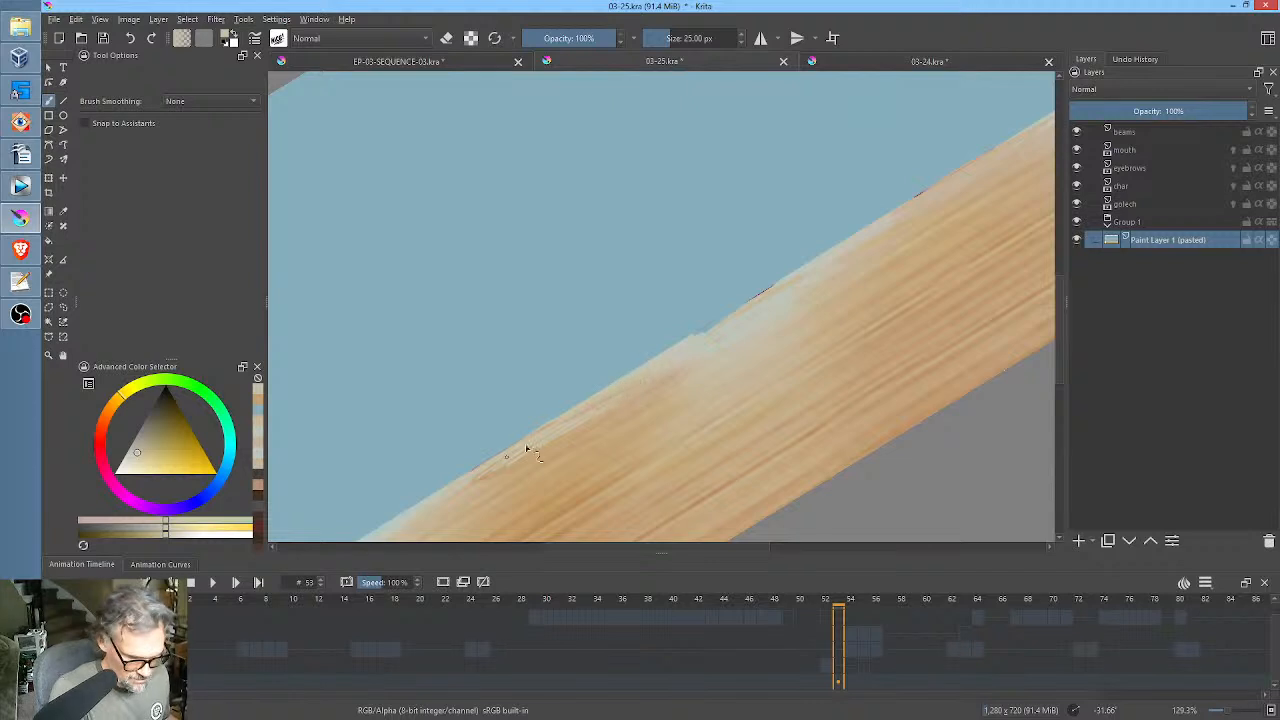
# Choose a textured brush preset at about 29.55 px and blend the repainted patches along the wall-floor edge.
pyautogui.rightClick(757, 414)
pyautogui.click(688, 307)
pyautogui.moveTo(791, 314); pyautogui.dragTo(743, 353)
pyautogui.moveTo(799, 279)
pyautogui.mouseDown()
pyautogui.moveTo(708, 348)
pyautogui.moveTo(753, 312)
pyautogui.moveTo(509, 460)
pyautogui.mouseUp()
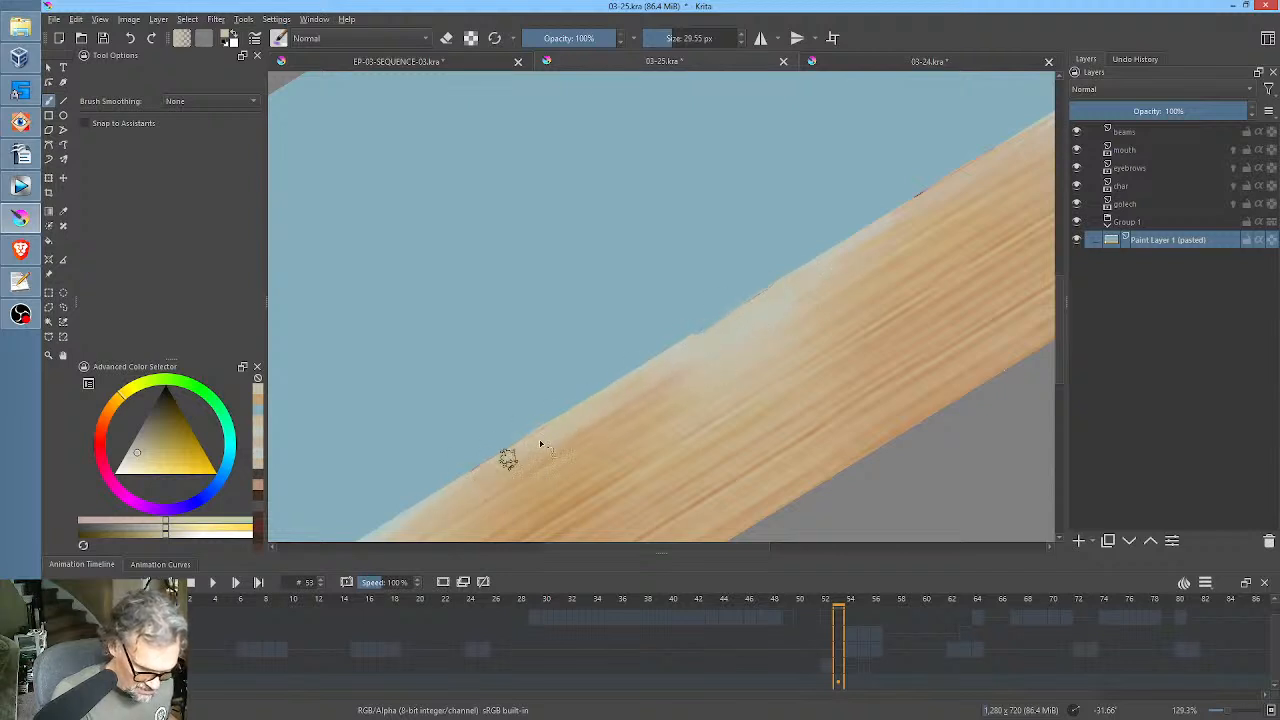
pyautogui.moveTo(866, 306); pyautogui.dragTo(714, 395)
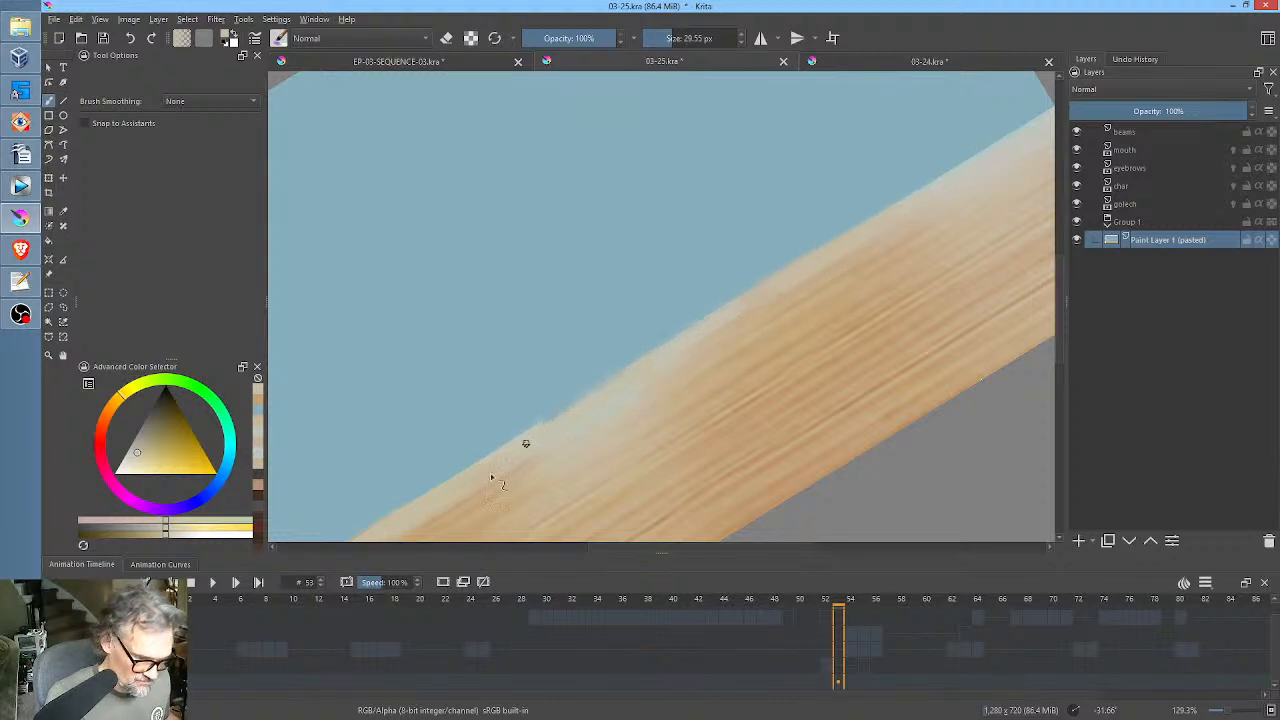
# Paint out the last curtain remnant at the floor's left end and even out the floor with sampled wood tones.
pyautogui.moveTo(856, 280); pyautogui.dragTo(863, 345)
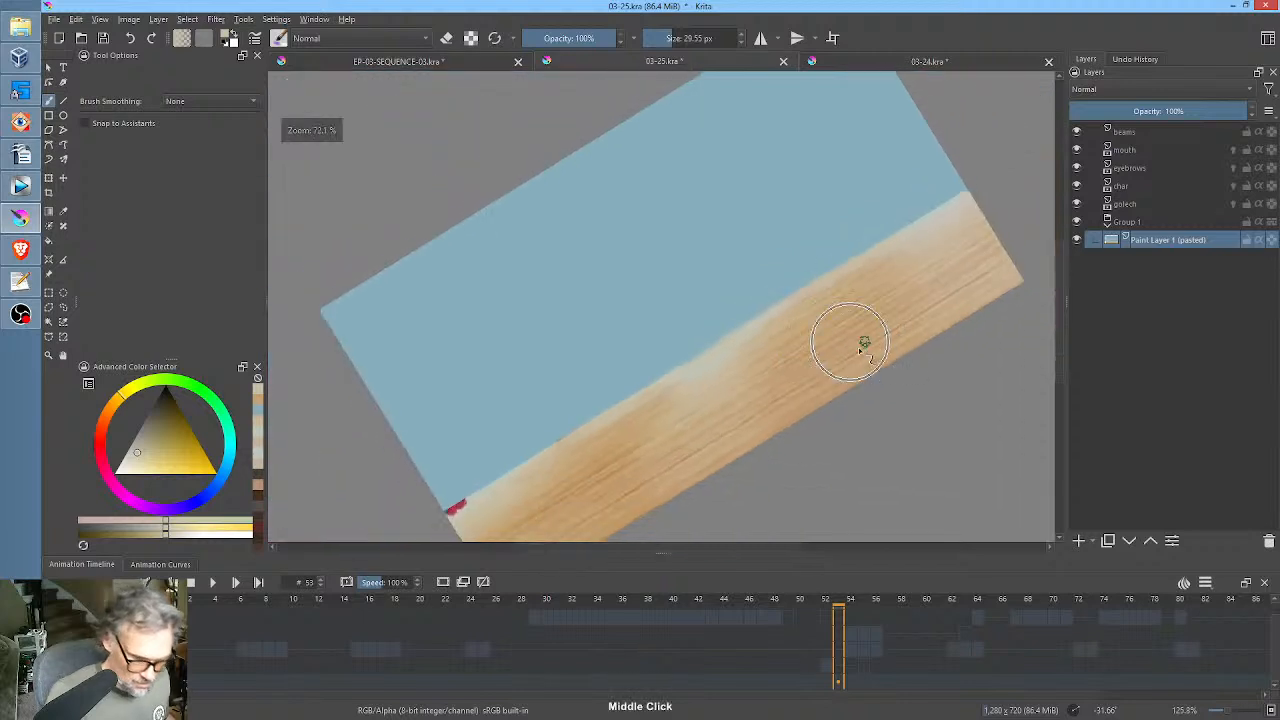
pyautogui.moveTo(455, 513)
pyautogui.mouseDown()
pyautogui.moveTo(473, 505)
pyautogui.moveTo(443, 529)
pyautogui.mouseUp()
pyautogui.keyDown('ctrl'); pyautogui.click(490, 503); pyautogui.keyUp('ctrl')
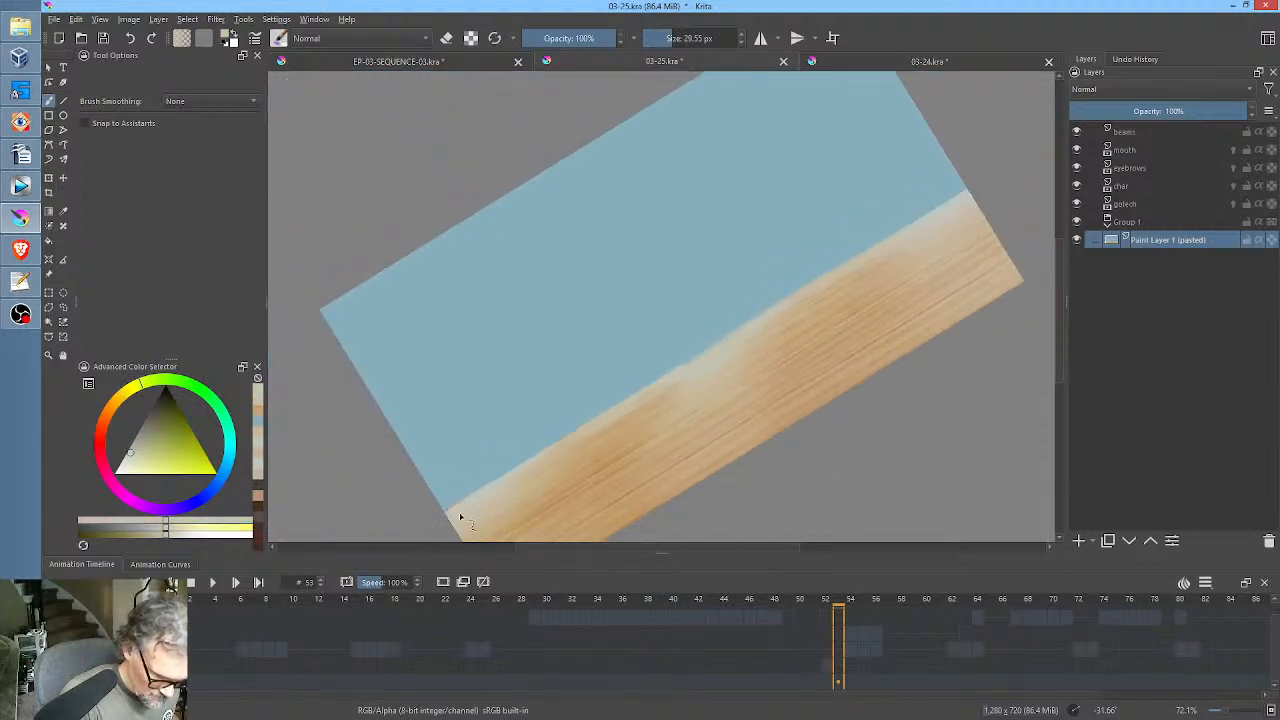
pyautogui.keyDown('ctrl'); pyautogui.click(562, 460); pyautogui.keyUp('ctrl')
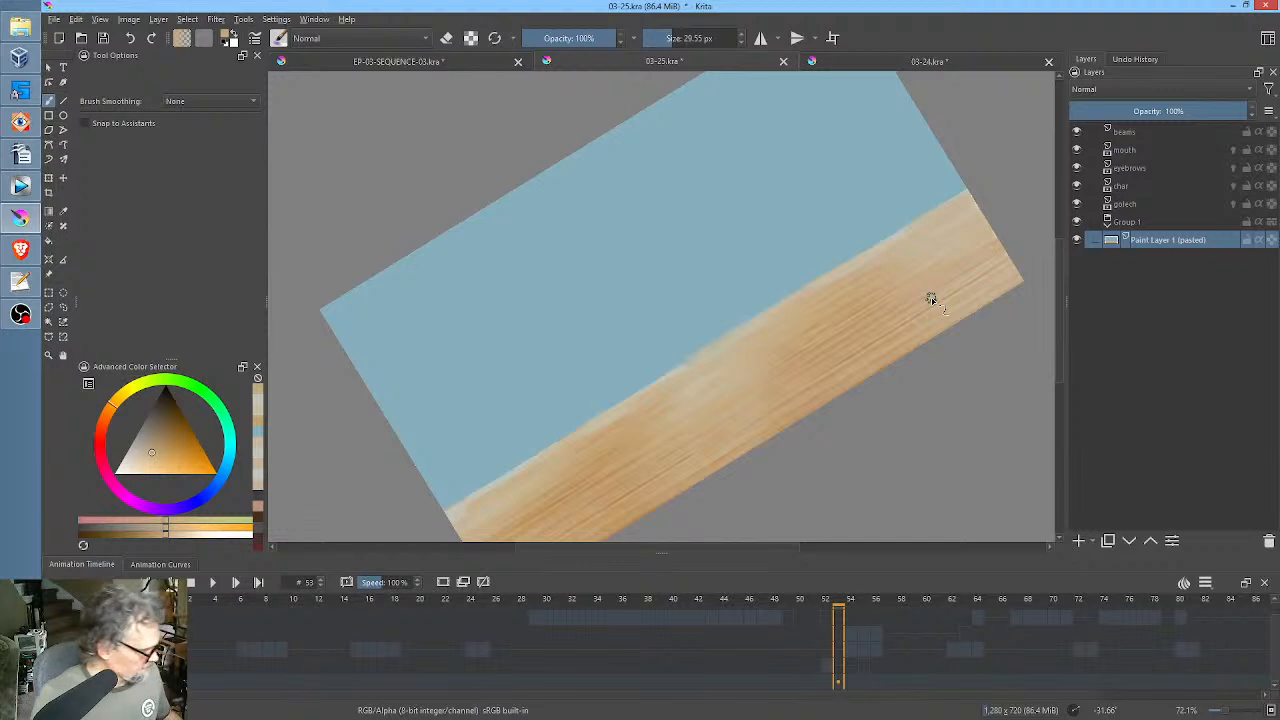
pyautogui.press('5')
pyautogui.press('1')
pyautogui.scroll(-2, 797, 288)
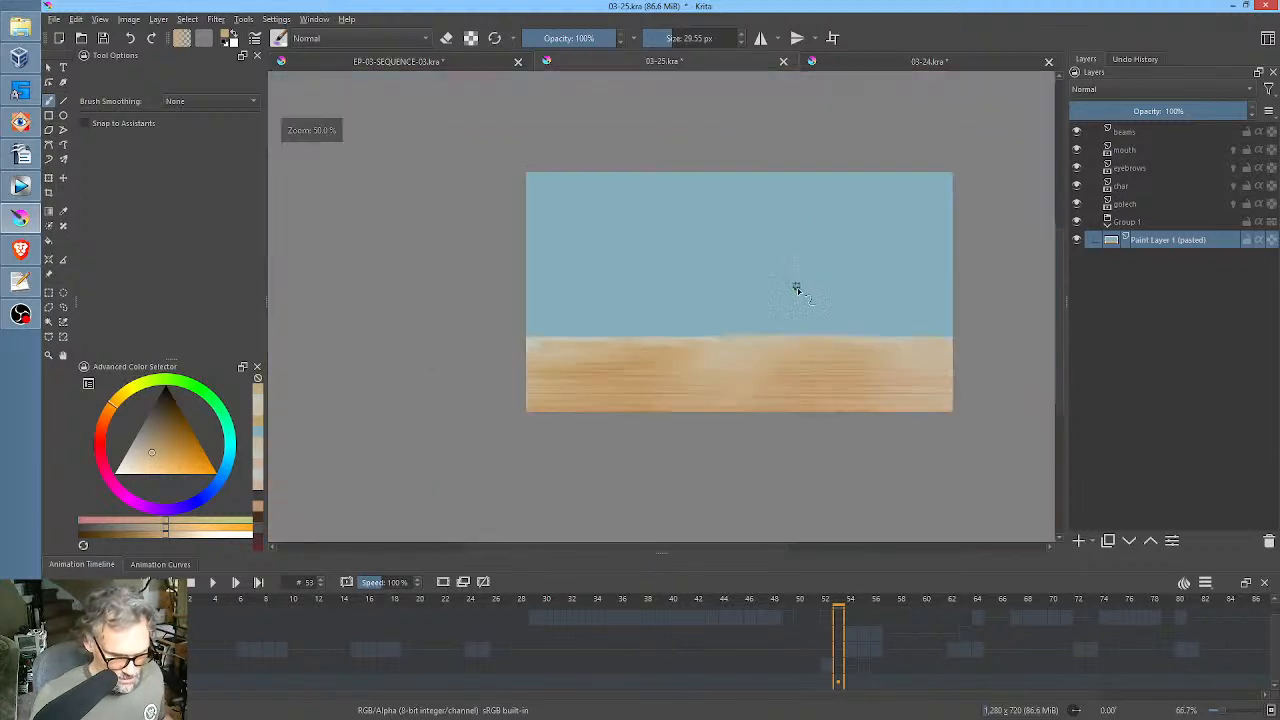
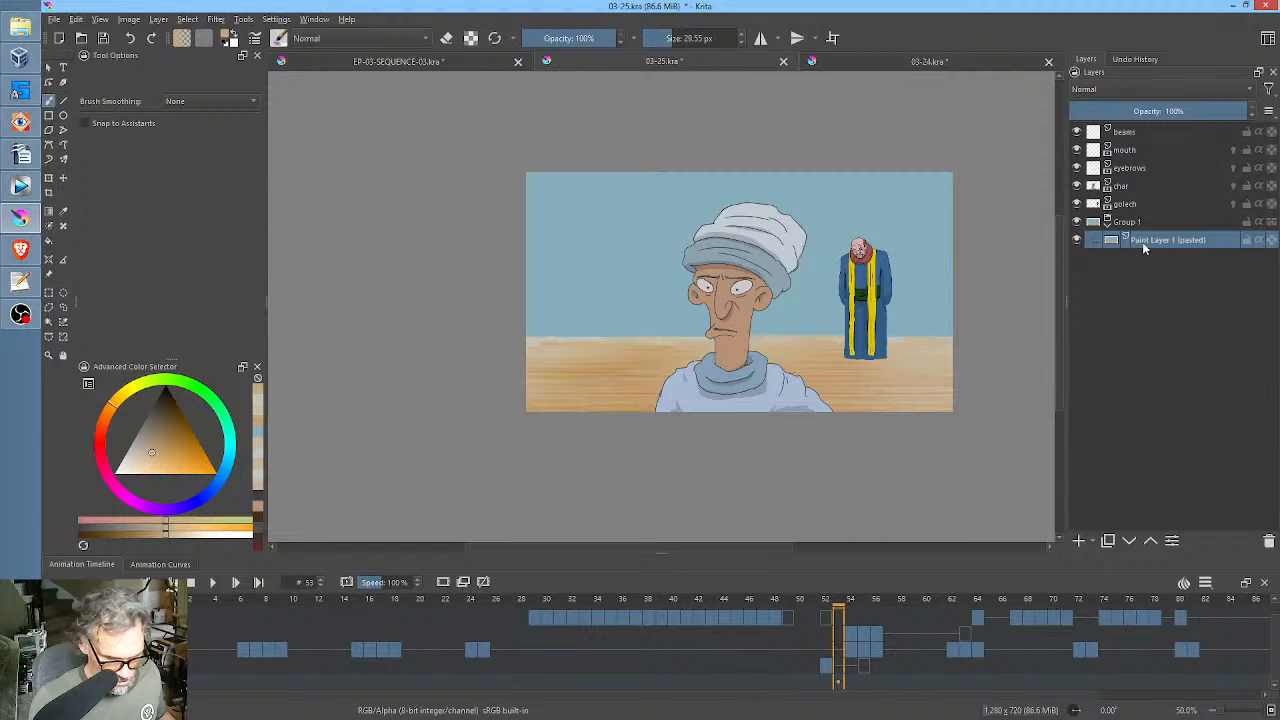
# Add a paint layer in Group 1 and draw a filled rectangle about 220 by 588 px in the sampled wall blue beside golech.
pyautogui.click(1078, 540)
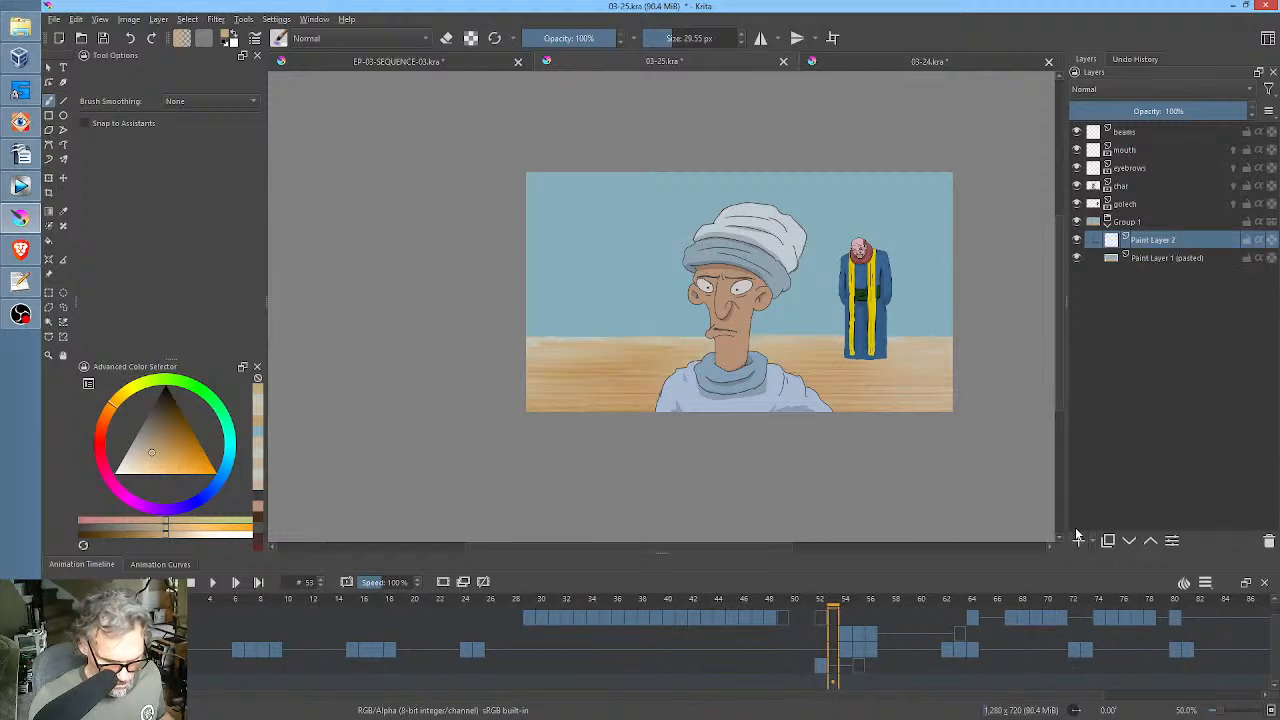
pyautogui.keyDown('ctrl'); pyautogui.click(915, 232); pyautogui.keyUp('ctrl')
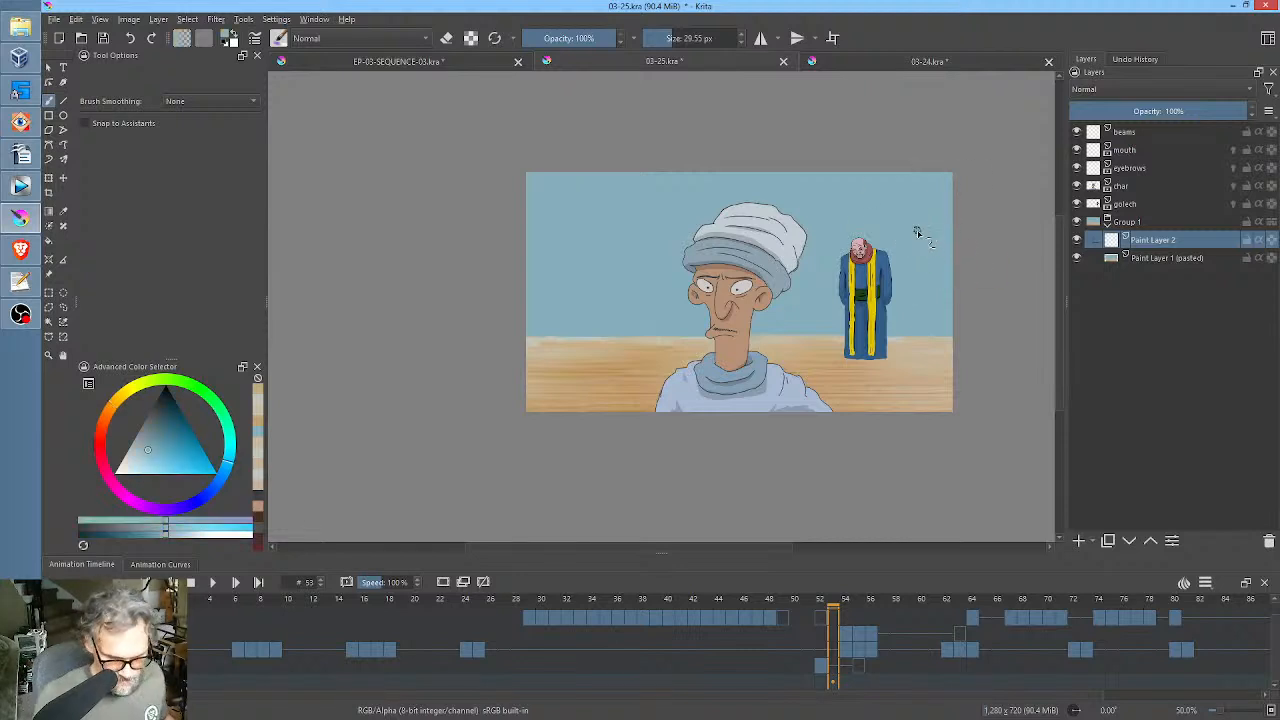
pyautogui.click(48, 115)
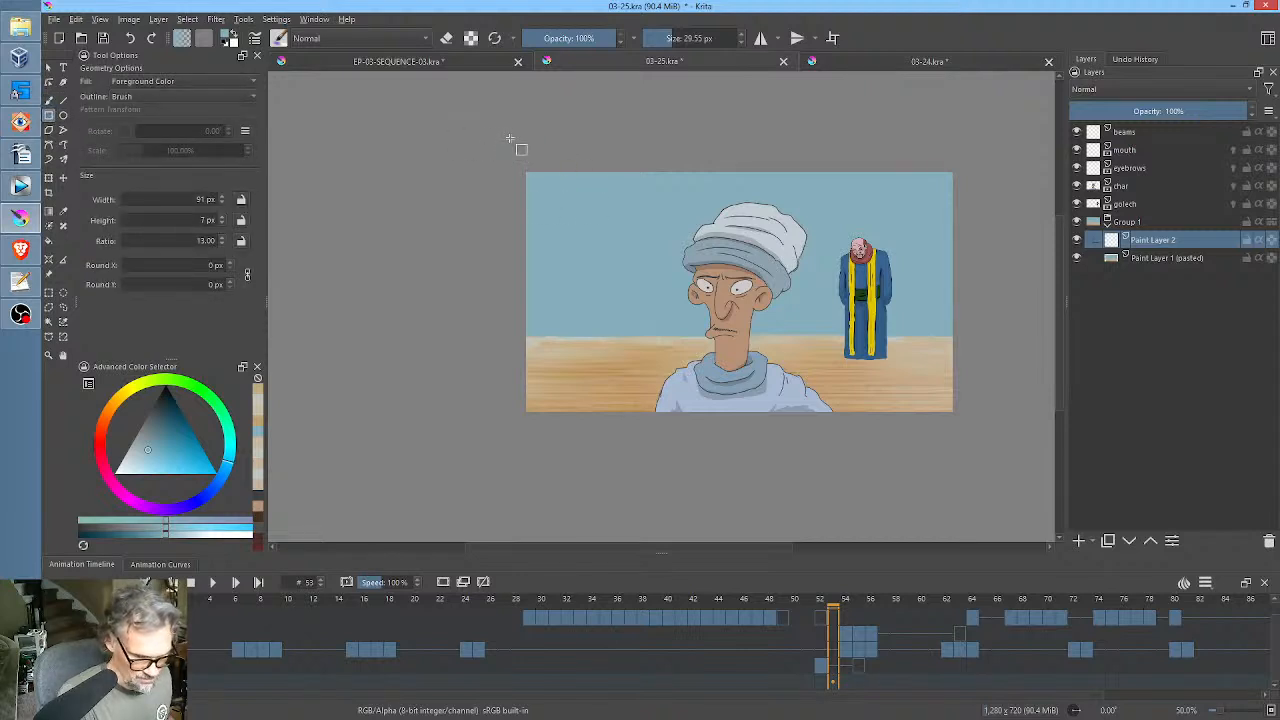
pyautogui.click(891, 168)
pyautogui.moveTo(891, 168); pyautogui.dragTo(962, 364)
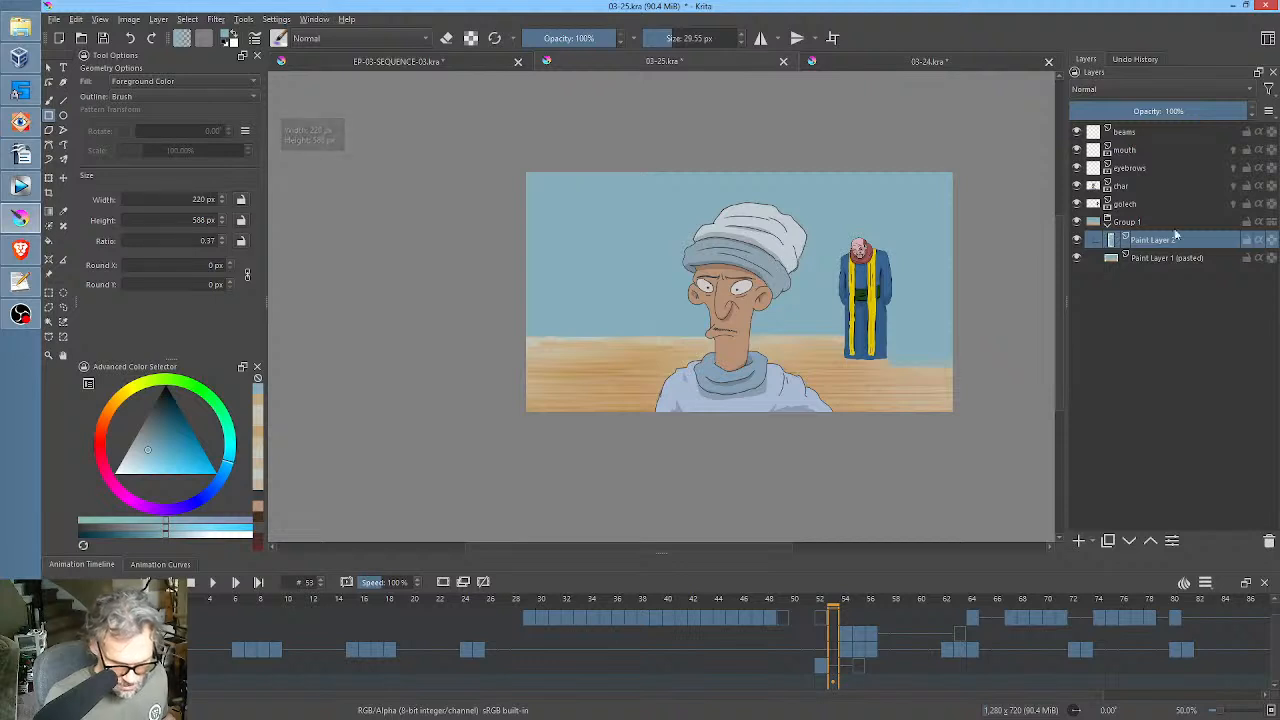
# Lighten the blue rectangle with a Color Adjustment curve, moving the white point to input 240 and output 255.
pyautogui.hotkey('ctrl', 'm')
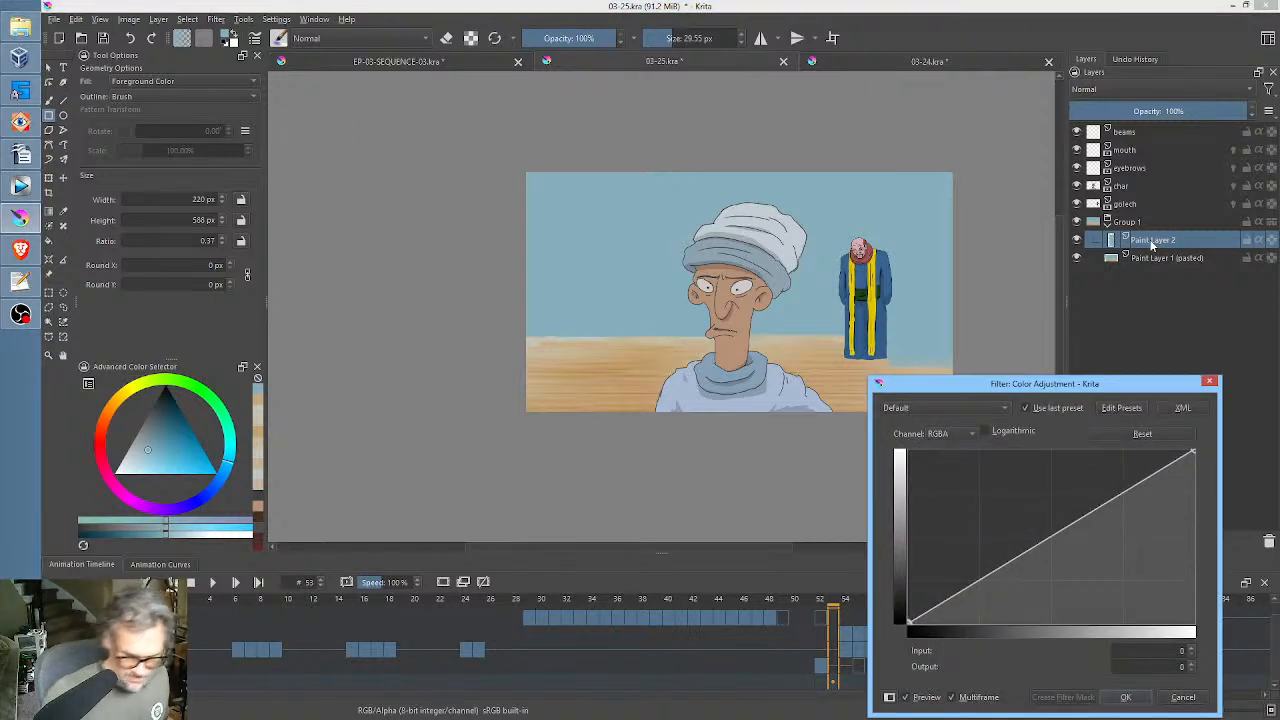
pyautogui.moveTo(1193, 453)
pyautogui.mouseDown()
pyautogui.moveTo(1197, 480)
pyautogui.moveTo(1206, 450)
pyautogui.moveTo(1177, 437)
pyautogui.mouseUp()
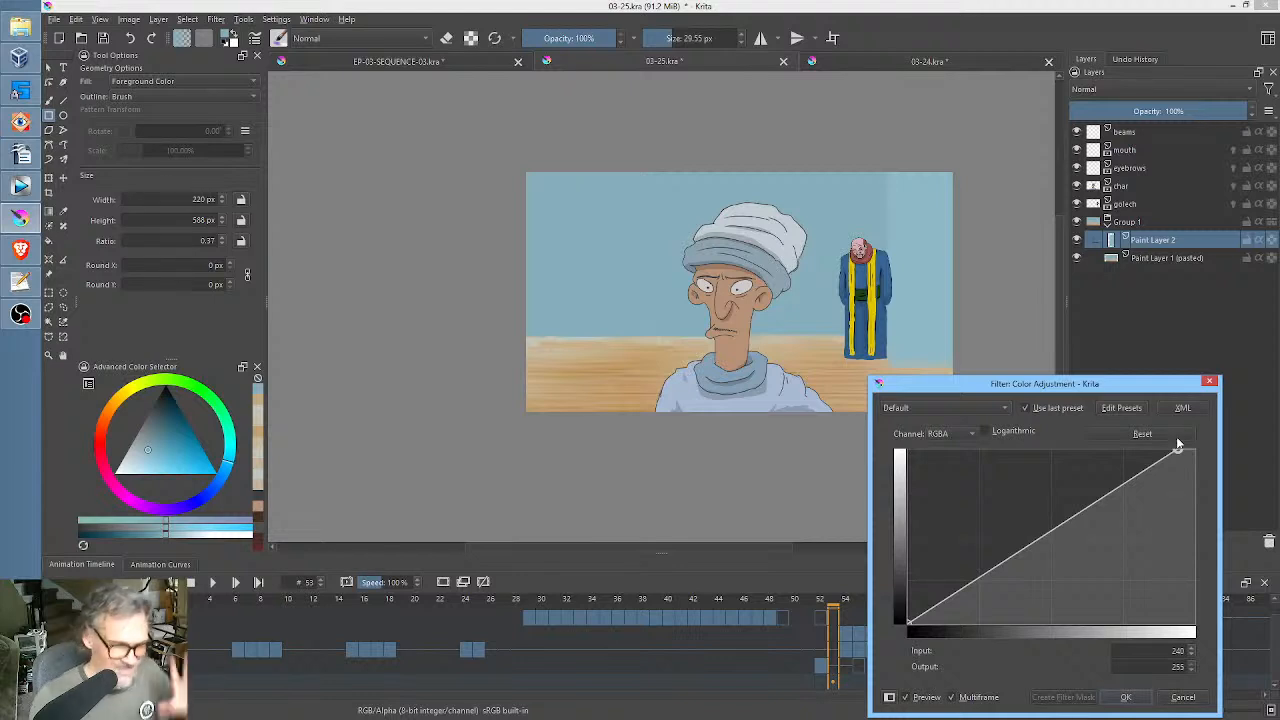
pyautogui.click(1136, 697)
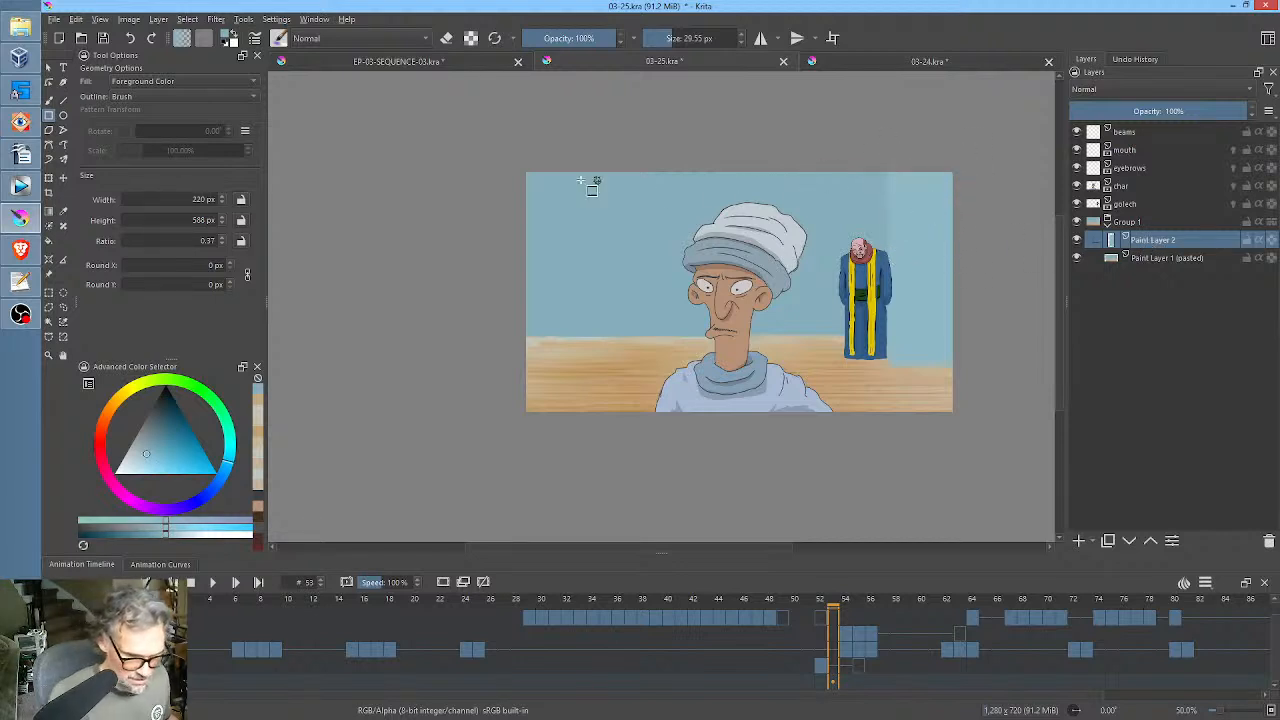
# Cover the upper wall and the wall behind the turbaned character with filled rectangles in the lightened blue, about 1550 by 222 px and 974 px wide.
pyautogui.moveTo(476, 152); pyautogui.dragTo(993, 231)
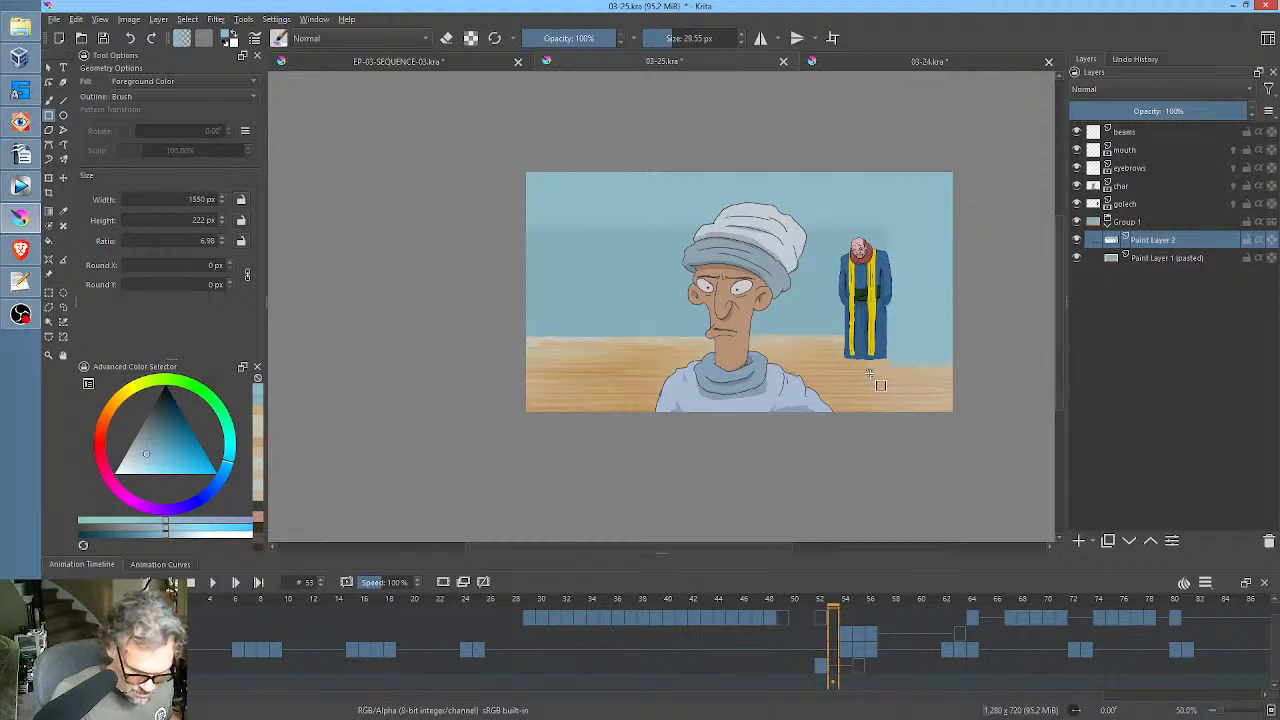
pyautogui.moveTo(505, 148)
pyautogui.mouseDown()
pyautogui.moveTo(503, 286)
pyautogui.moveTo(689, 374)
pyautogui.moveTo(888, 374)
pyautogui.moveTo(830, 365)
pyautogui.mouseUp()
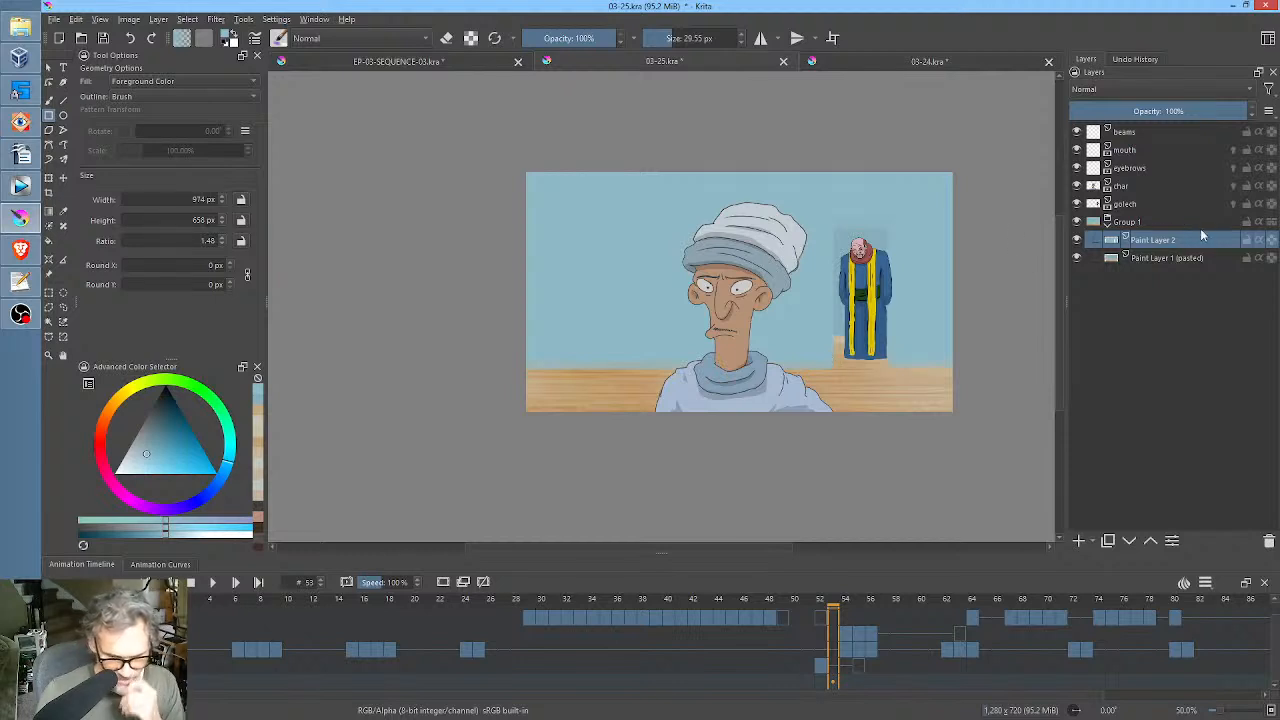
pyautogui.moveTo(1167, 240)
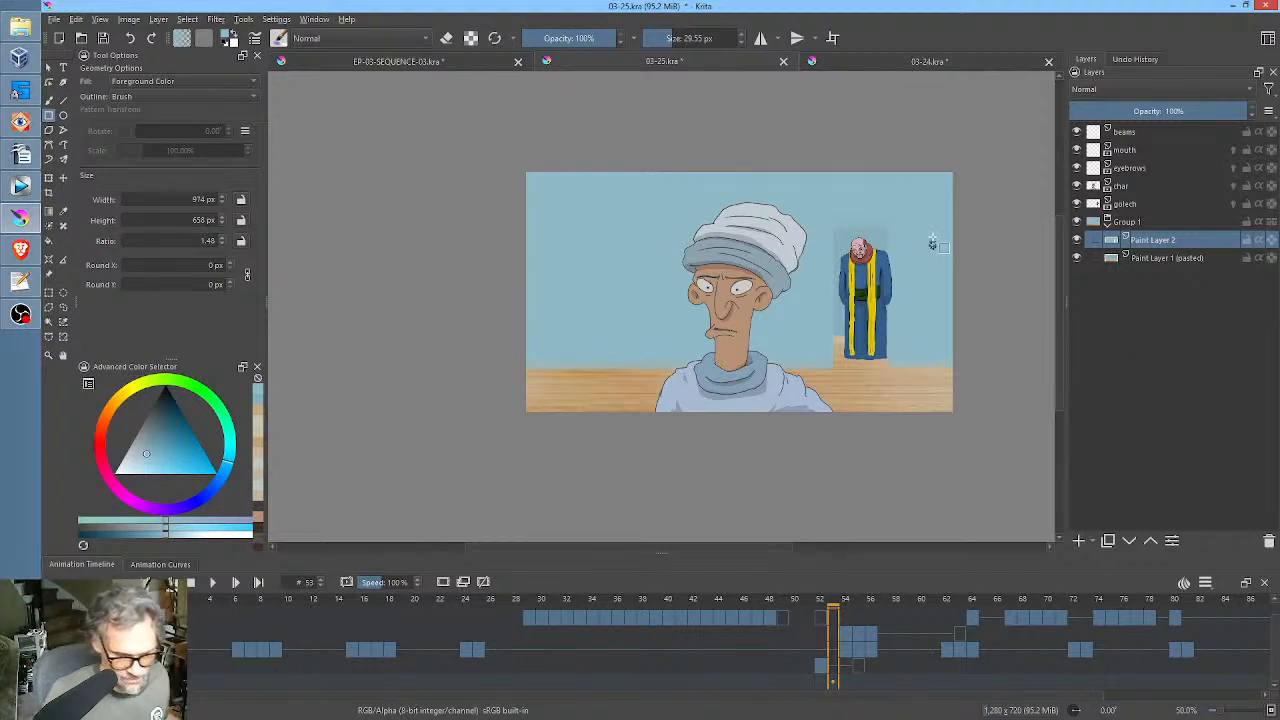
# Use the rectangle tool in eraser mode to trim the blue fill along the wall-floor edge with a strip about 1481 by 101 px.
pyautogui.moveTo(934, 240); pyautogui.dragTo(836, 205)
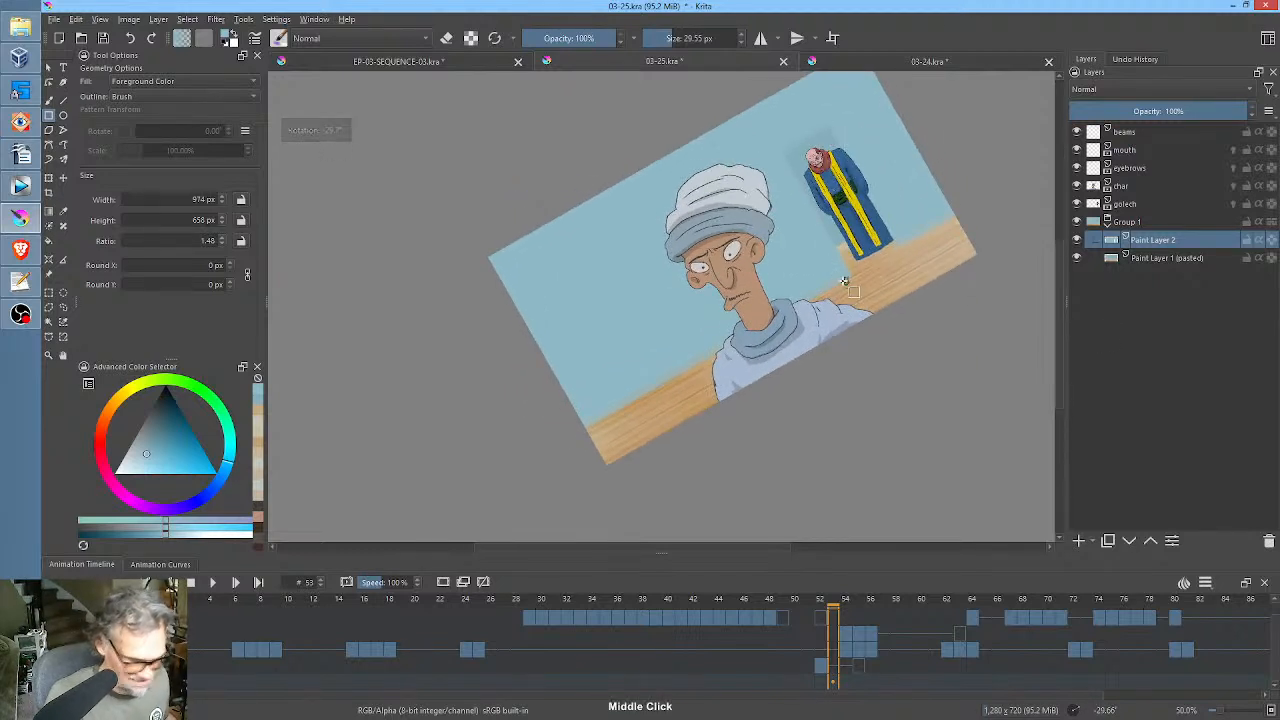
pyautogui.press('e')
pyautogui.moveTo(876, 277)
pyautogui.mouseDown()
pyautogui.moveTo(830, 288)
pyautogui.moveTo(862, 318)
pyautogui.moveTo(870, 300)
pyautogui.moveTo(848, 302)
pyautogui.moveTo(867, 318)
pyautogui.moveTo(835, 316)
pyautogui.mouseUp()
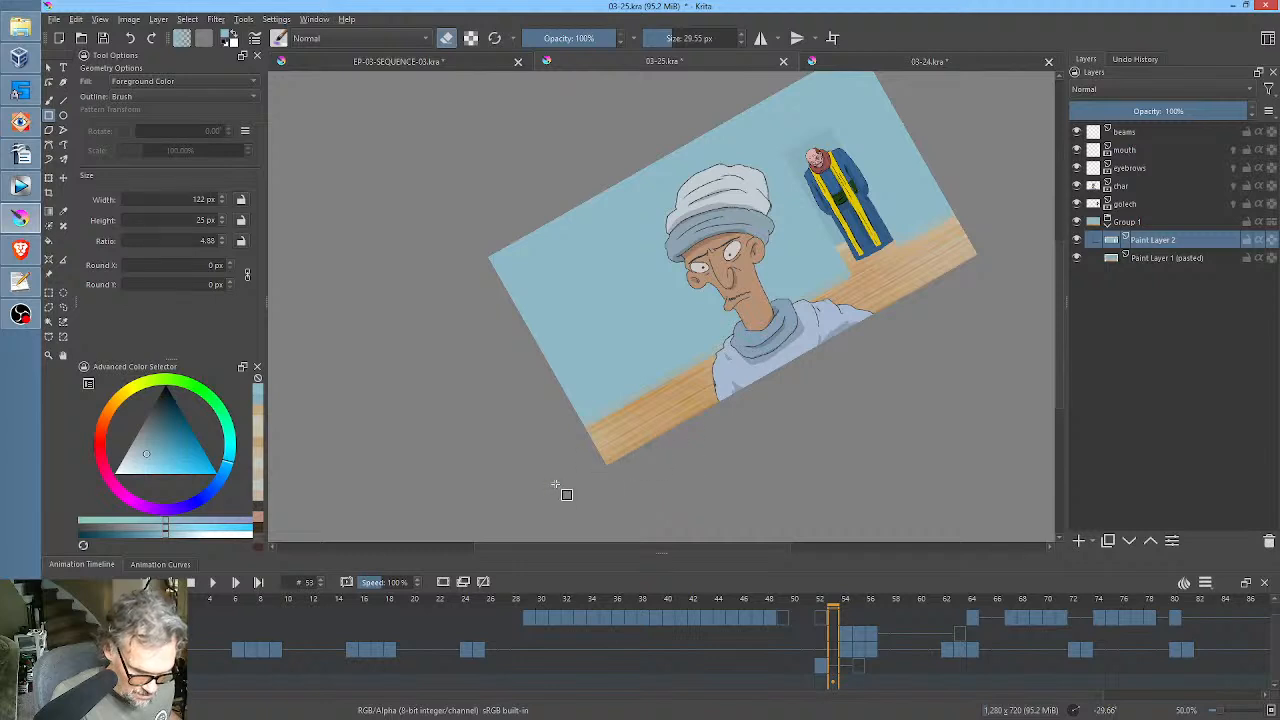
pyautogui.moveTo(557, 486)
pyautogui.mouseDown()
pyautogui.moveTo(709, 415)
pyautogui.moveTo(840, 295)
pyautogui.moveTo(967, 207)
pyautogui.mouseUp()
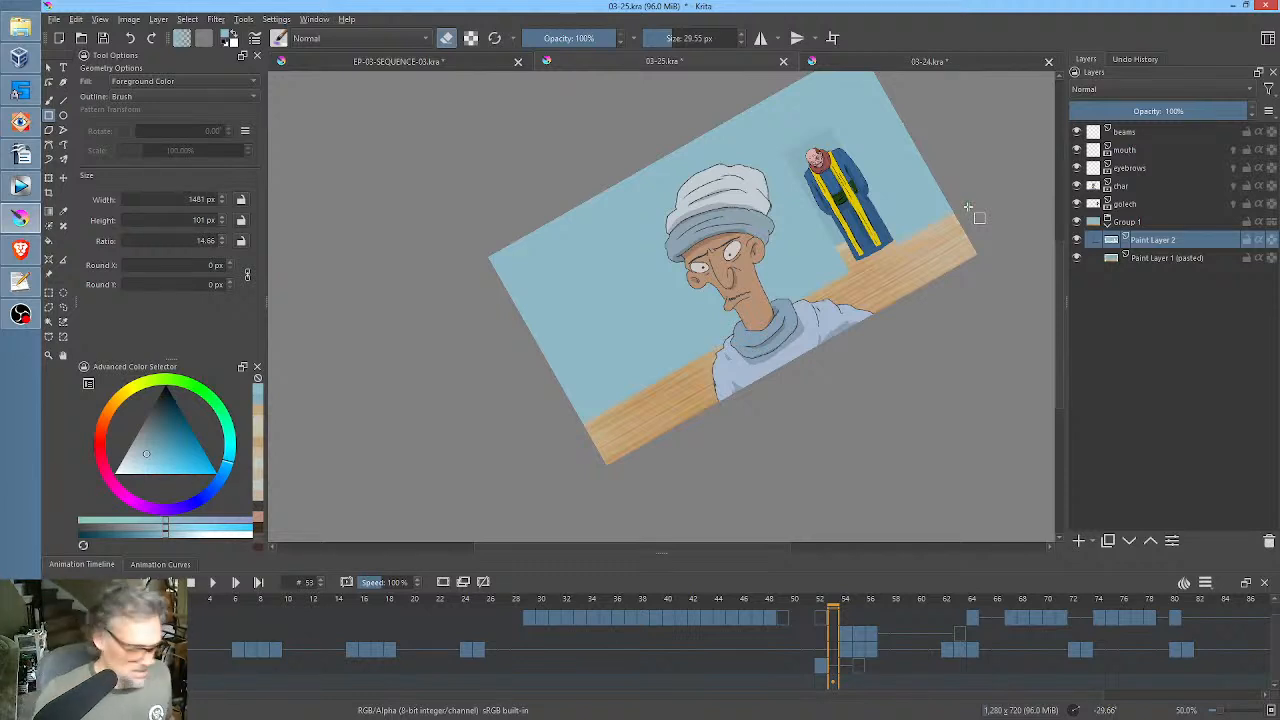
pyautogui.press('5')
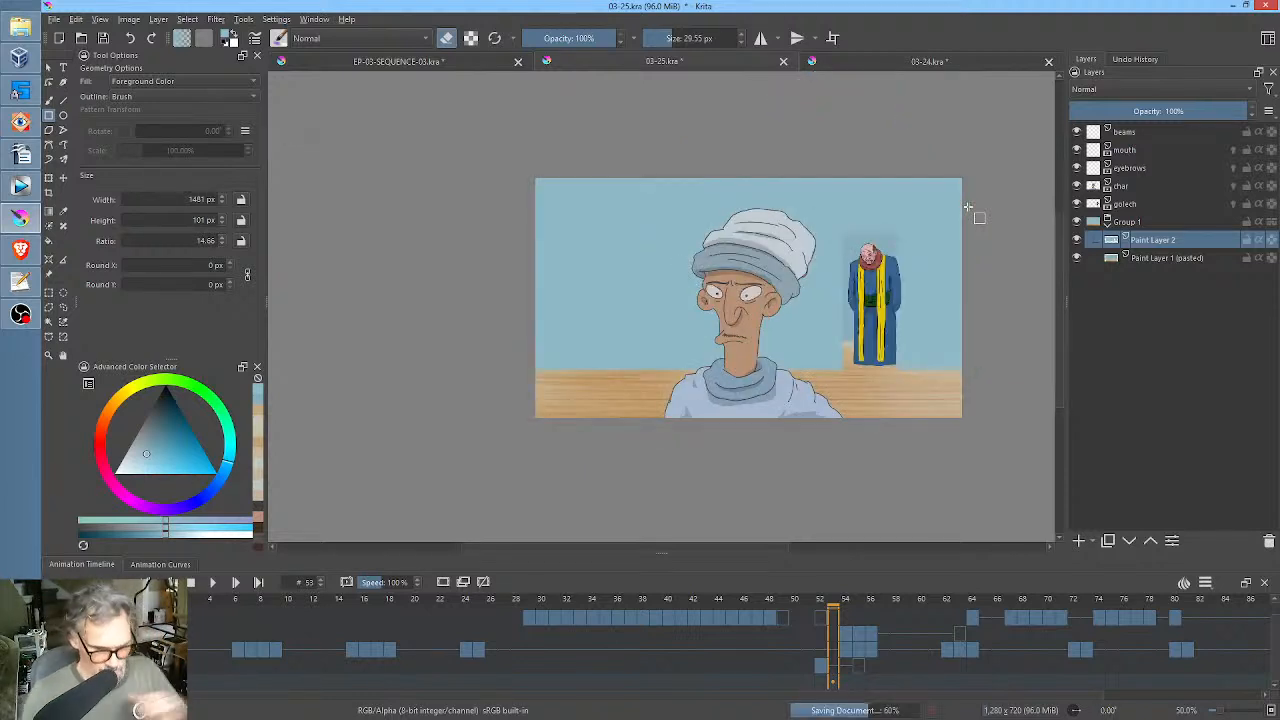
# Rename the new blue layer as wall, move it out of Group 1 directly above the golech layer, and save the file.
pyautogui.doubleClick(1155, 241)
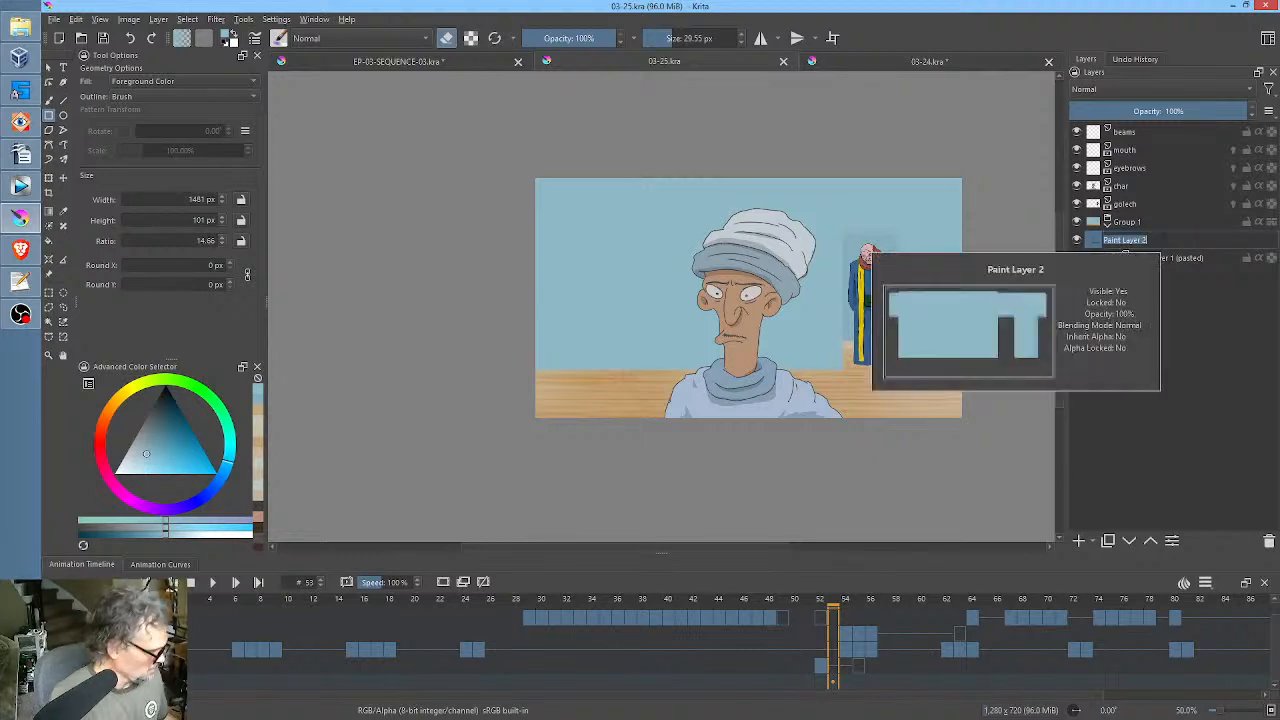
pyautogui.write('wall')
pyautogui.press('Return')
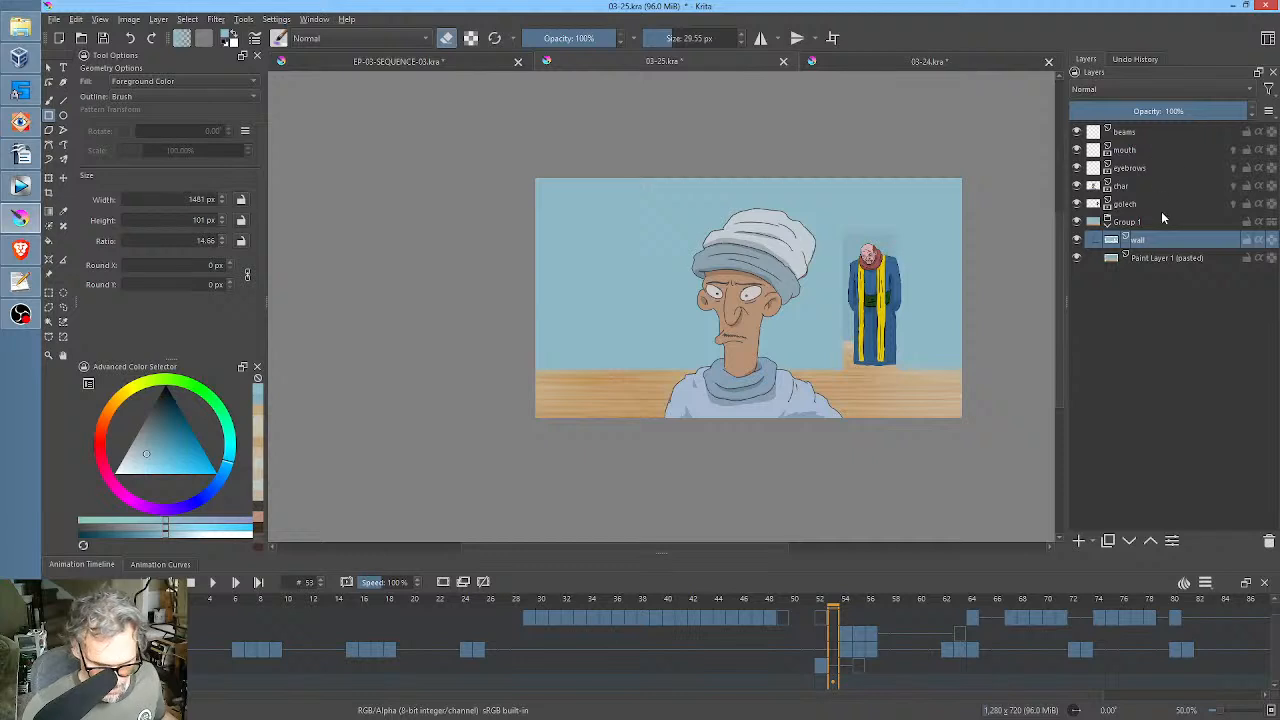
pyautogui.moveTo(1160, 240); pyautogui.dragTo(1172, 206)
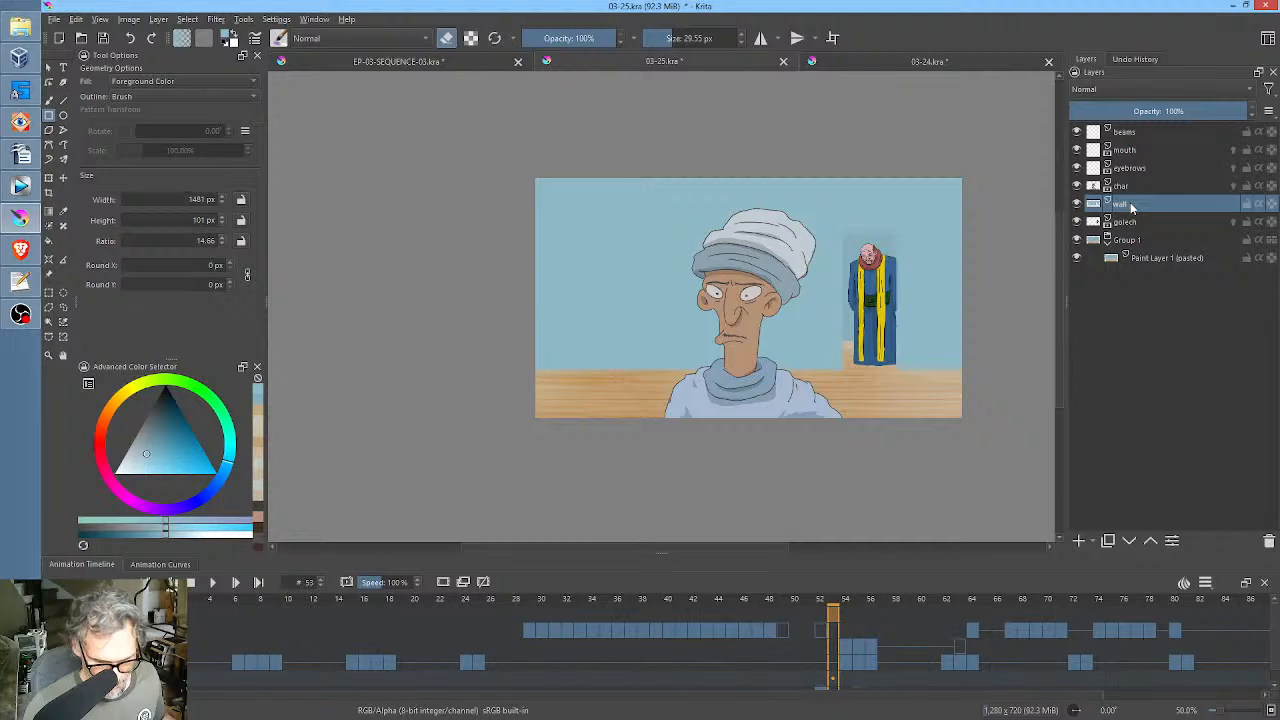
pyautogui.click(1127, 226)
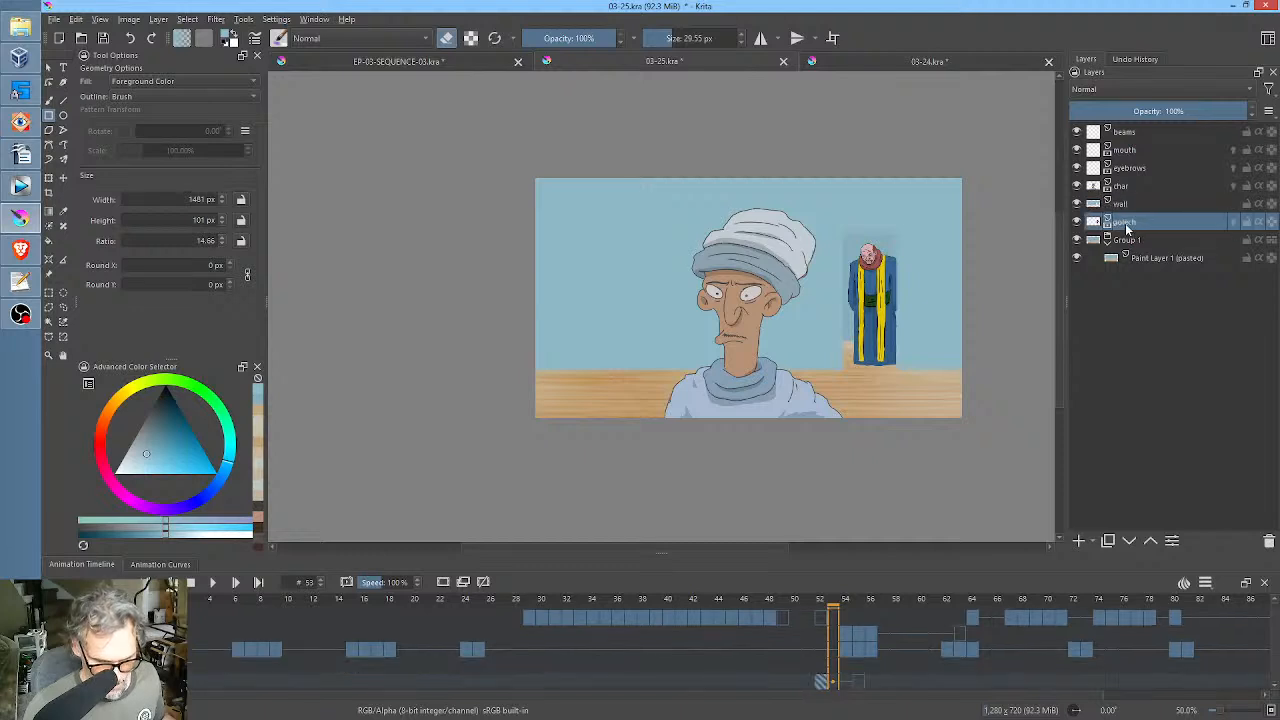
pyautogui.click(105, 38)
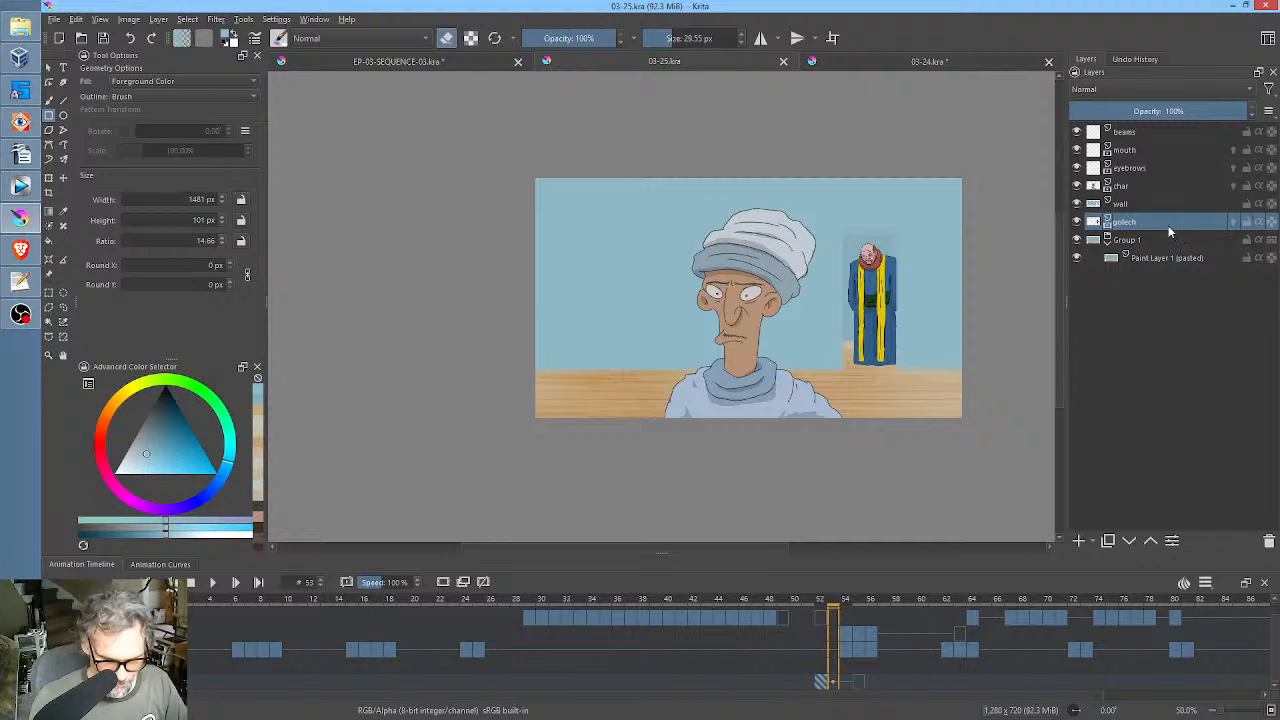
# Hide the beams layer and play the animation from the first frame to check the shot.
pyautogui.click(1137, 134)
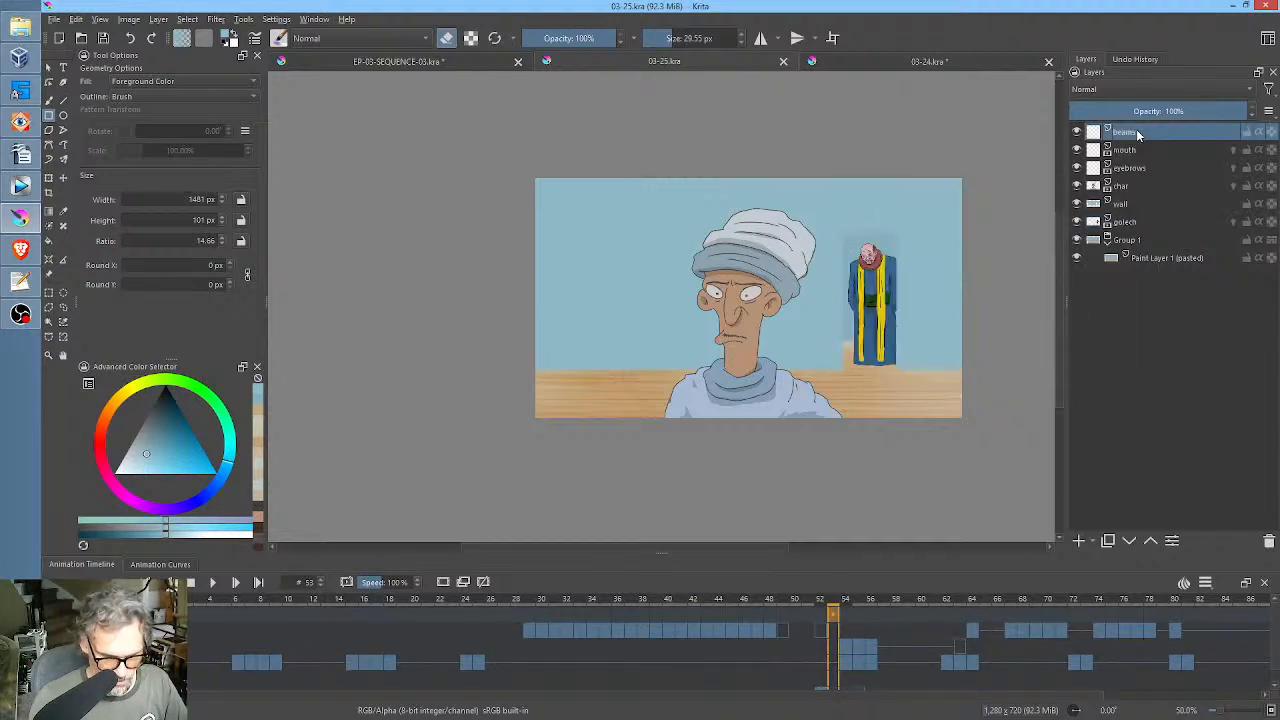
pyautogui.click(1078, 132)
pyautogui.press('Home')
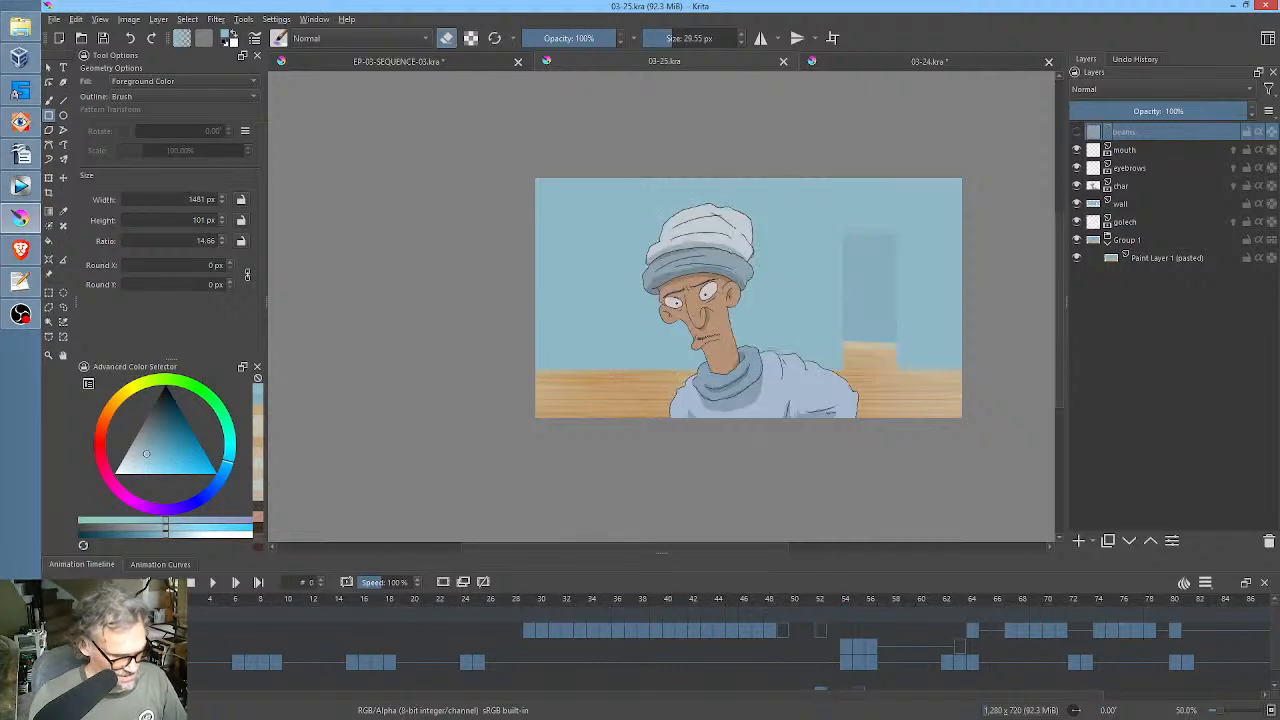
pyautogui.press('space')
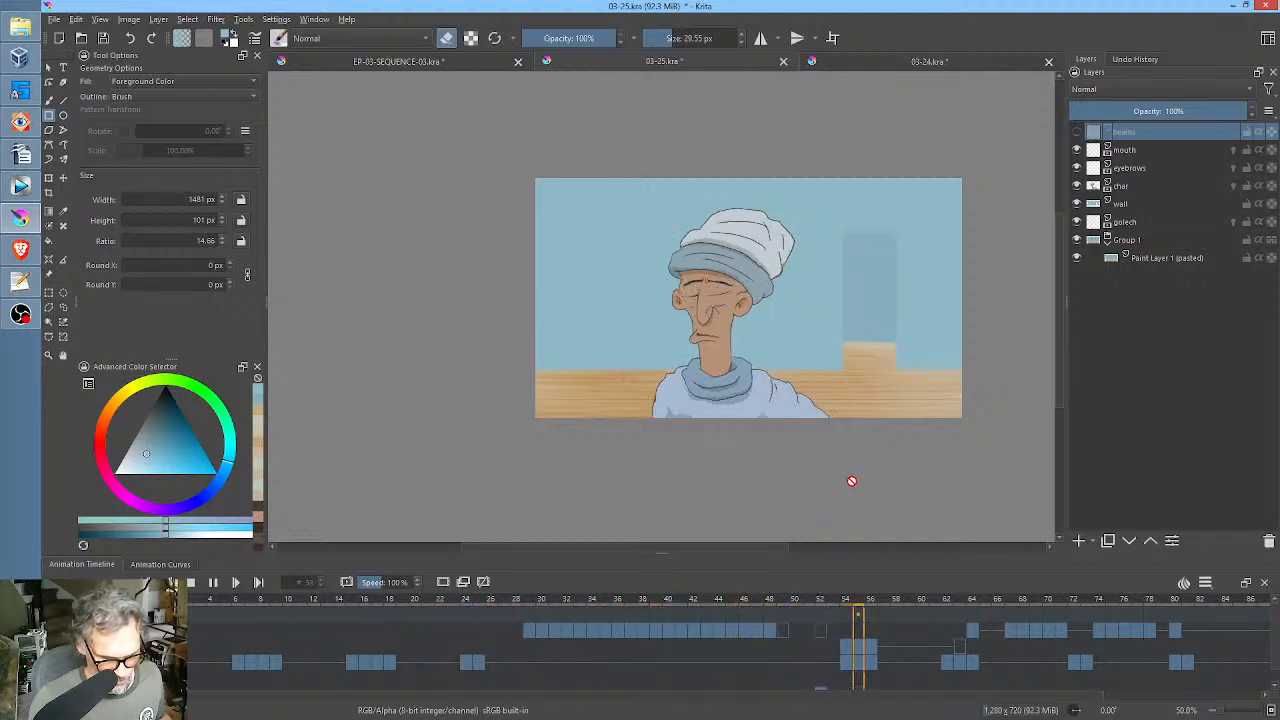
pyautogui.press('space')
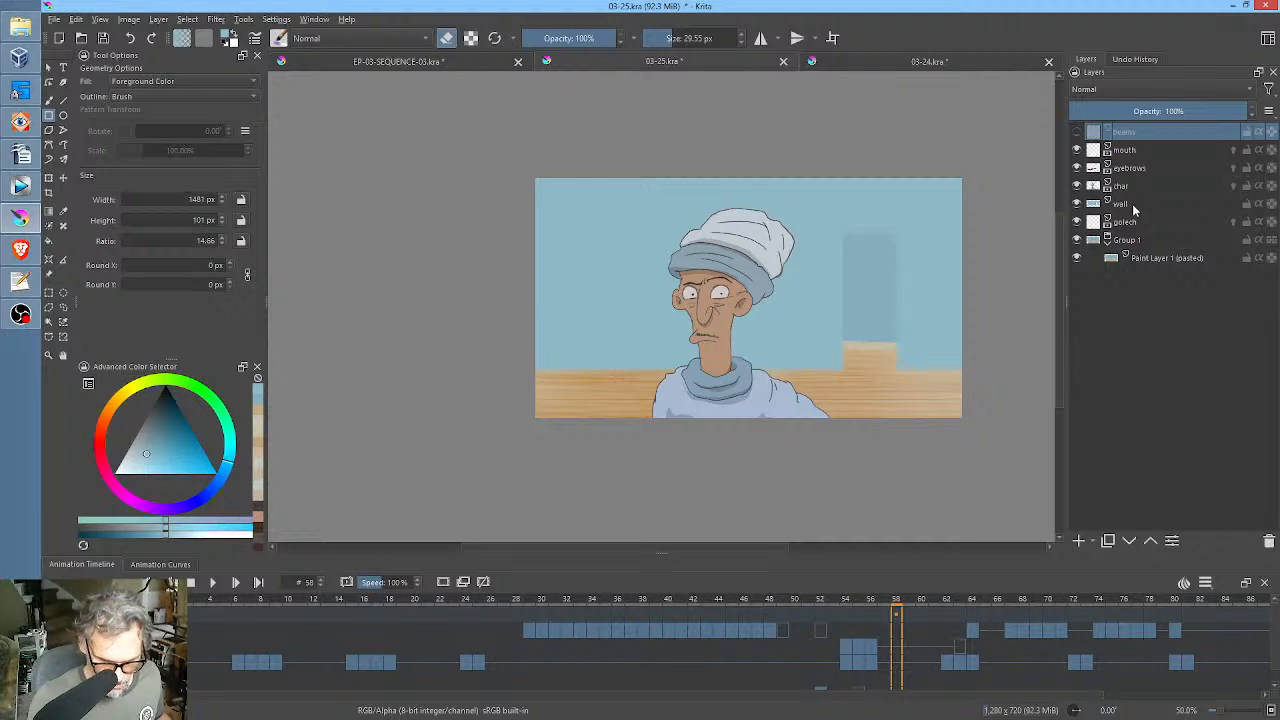
# Go to frame 52 on the golech layer, put that layer in a group and add a paint layer above it inside the group.
pyautogui.click(1132, 224)
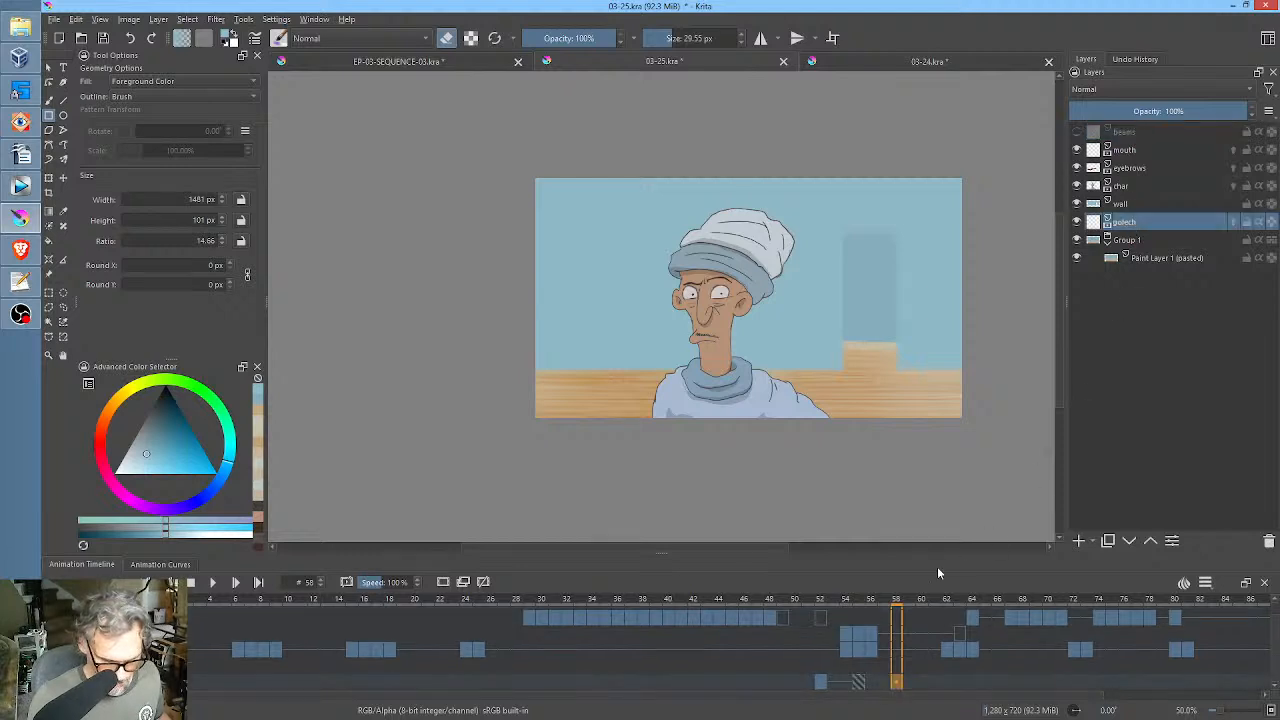
pyautogui.click(822, 684)
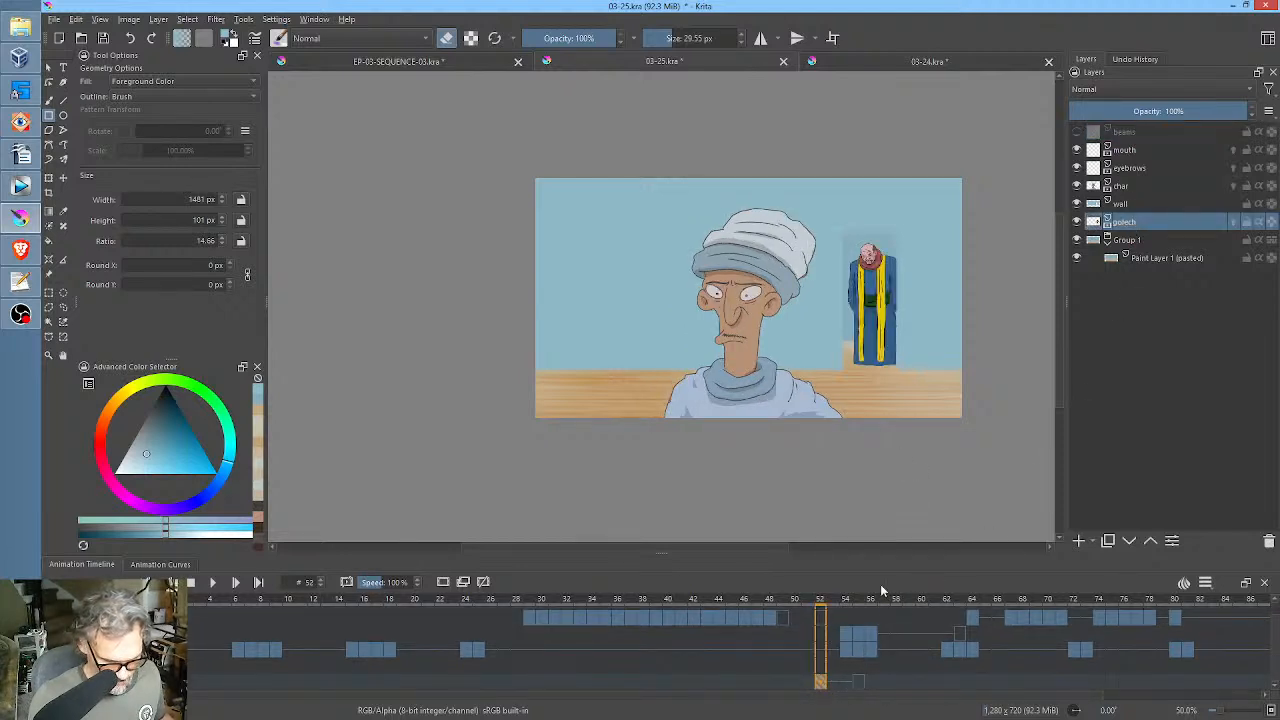
pyautogui.scroll(4, 893, 364)
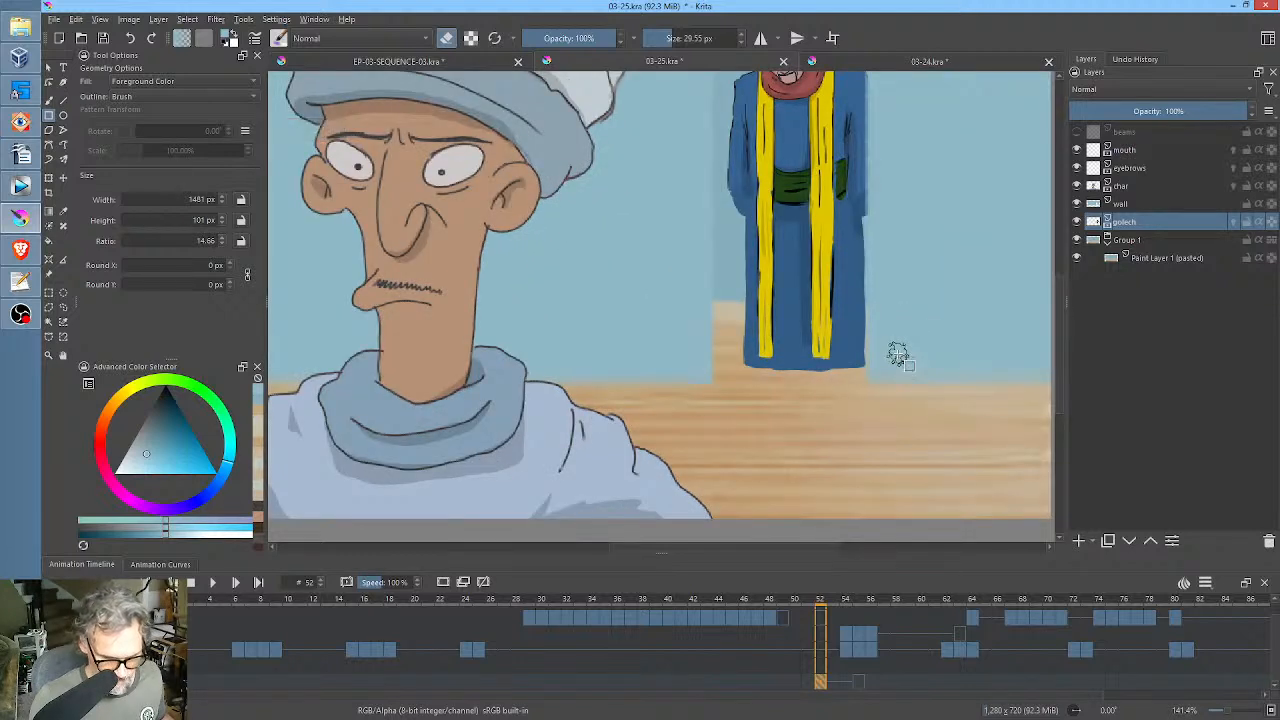
pyautogui.scroll(-1, 897, 355)
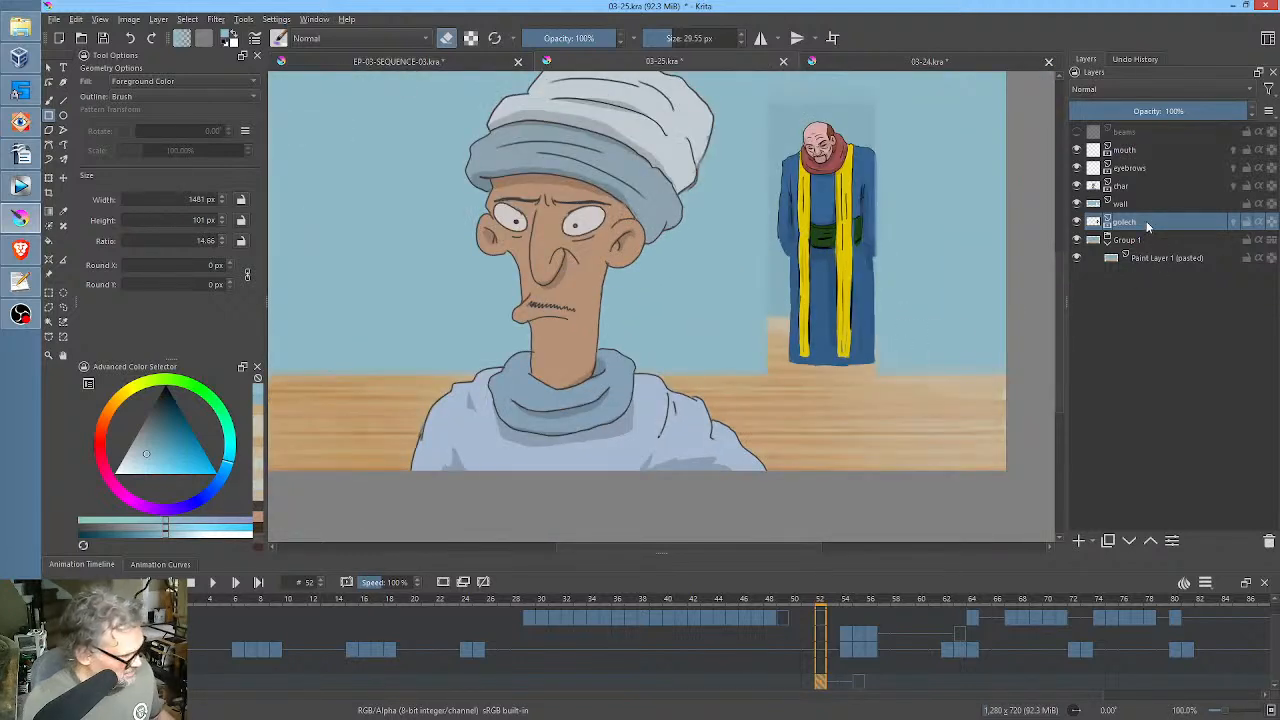
pyautogui.hotkey('ctrl', 'g')
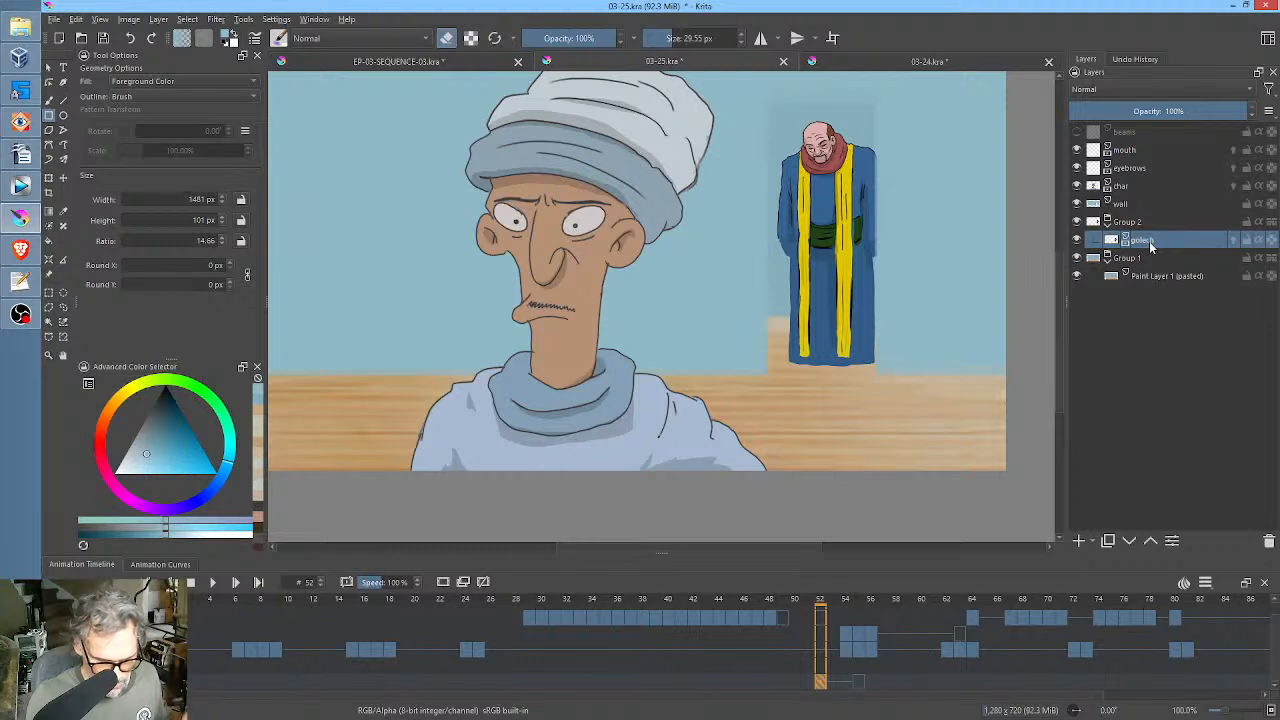
pyautogui.click(1079, 541)
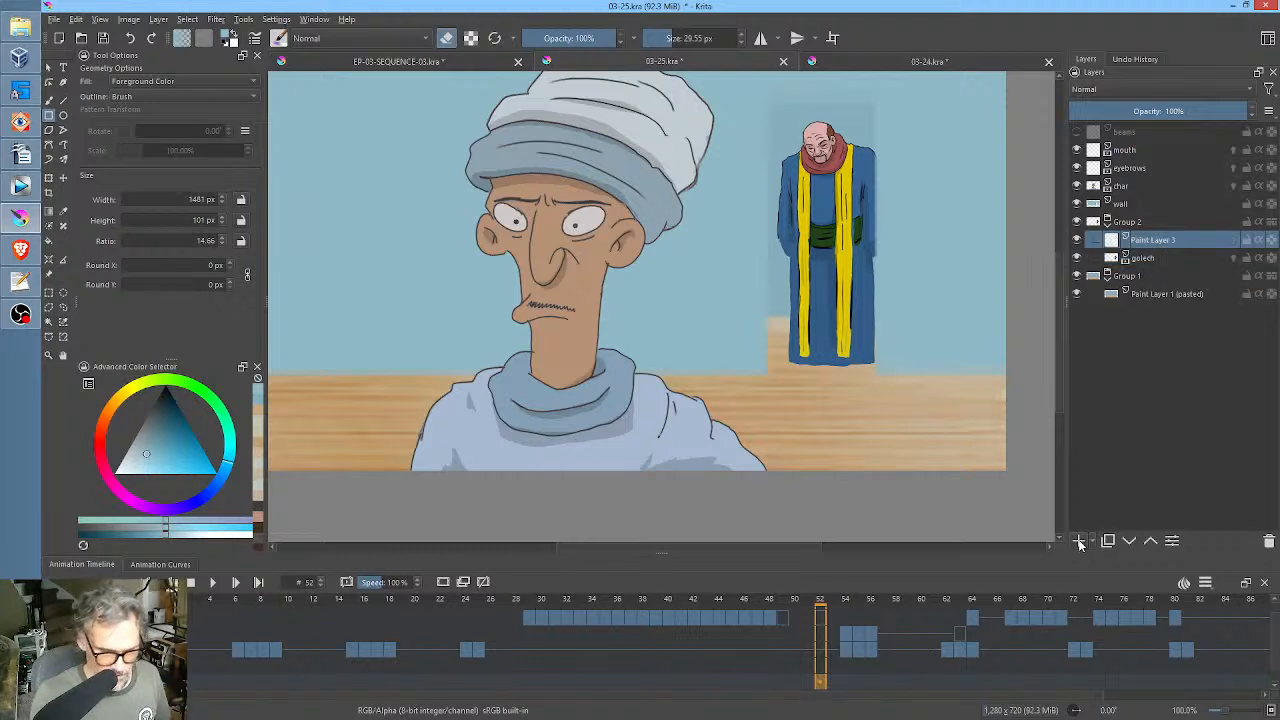
# Reset the painting colours to default and choose a very dark blue as the foreground colour.
pyautogui.press('d')
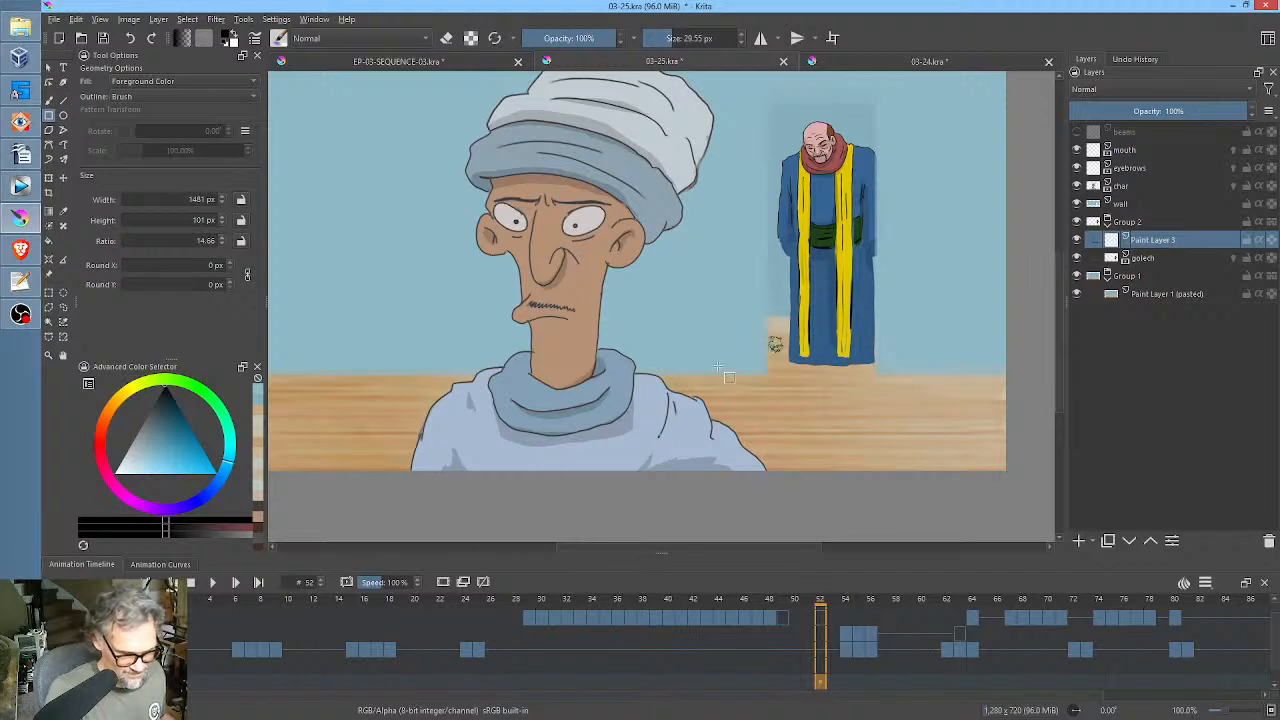
pyautogui.click(163, 402)
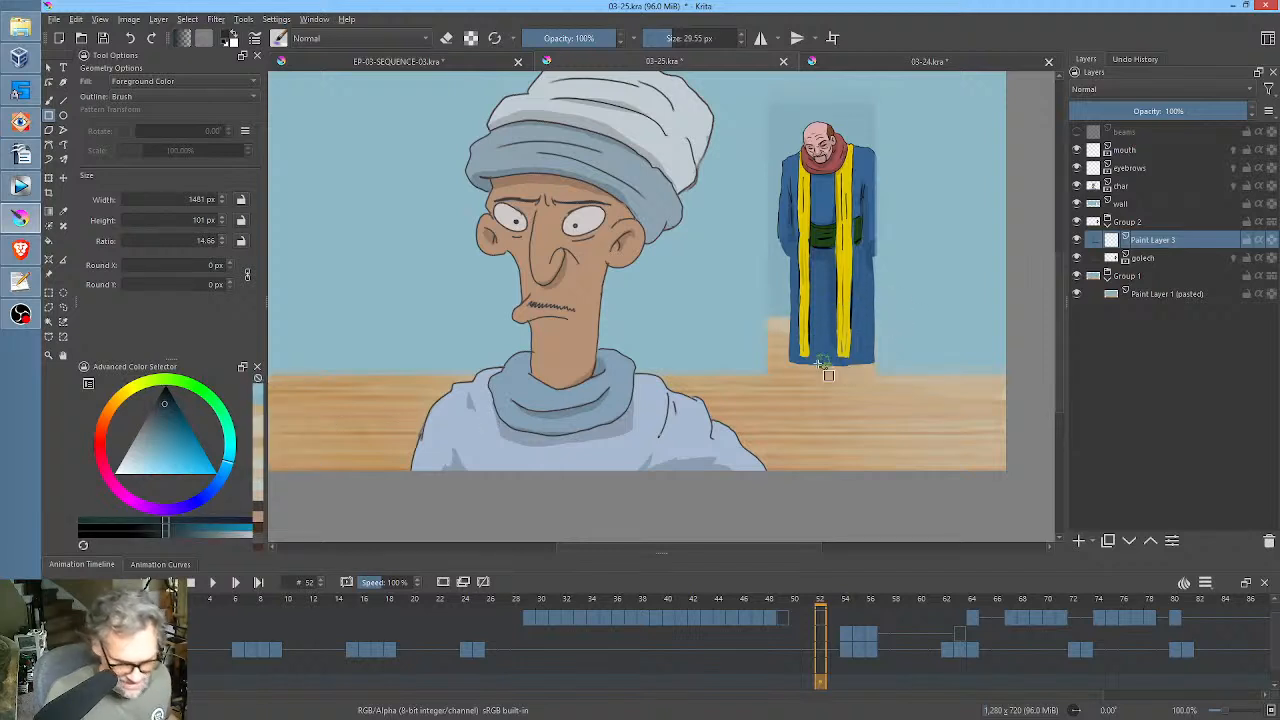
pyautogui.moveTo(819, 372); pyautogui.dragTo(799, 370)
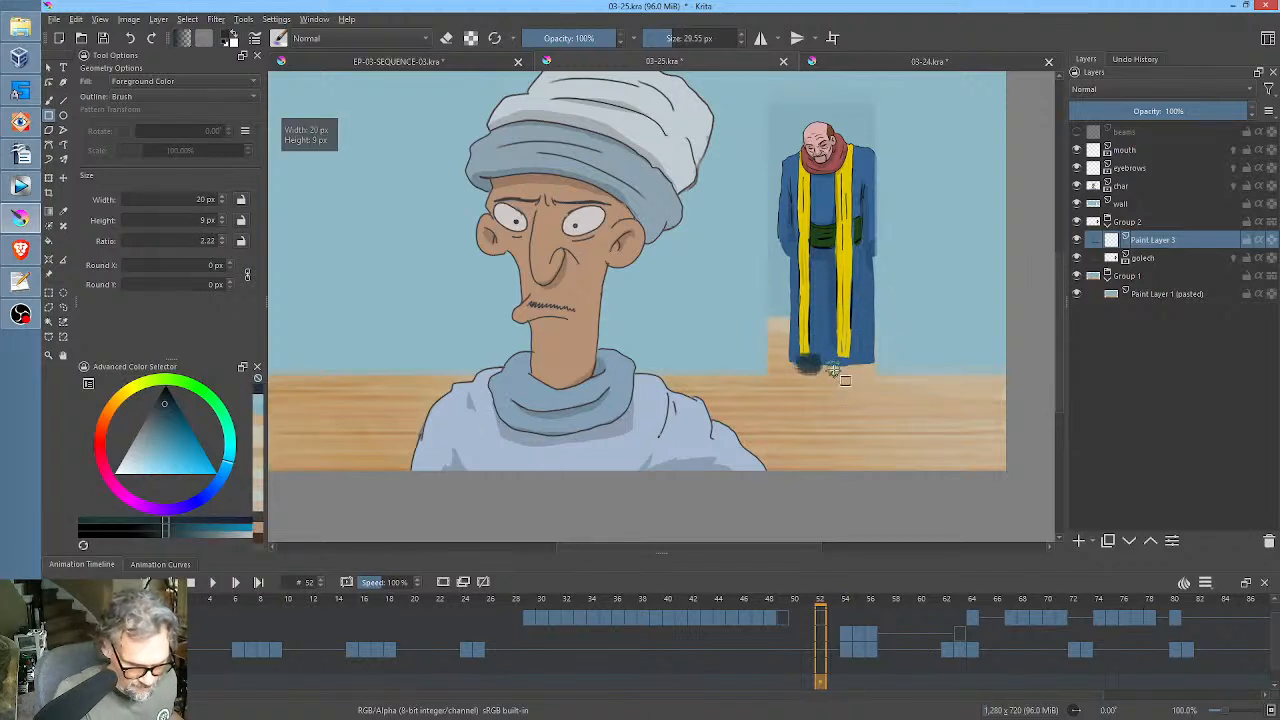
pyautogui.hotkey('ctrl', 'z')
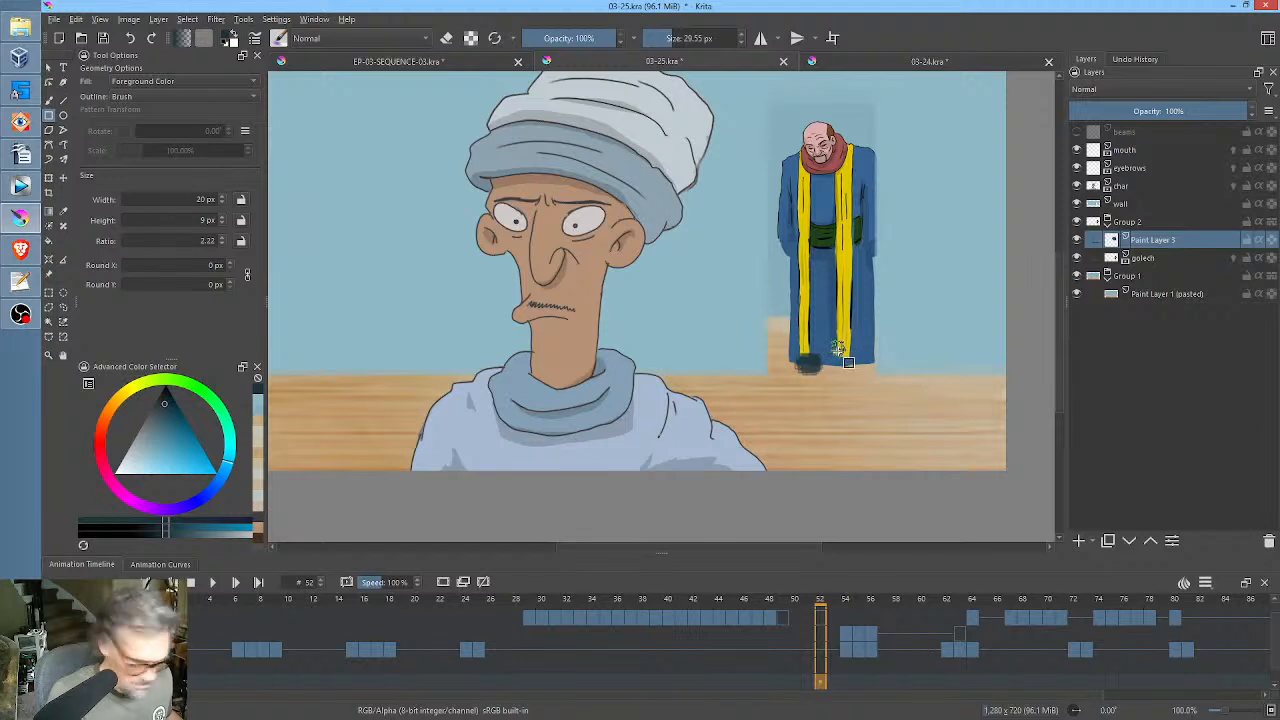
pyautogui.moveTo(812, 362); pyautogui.dragTo(814, 370)
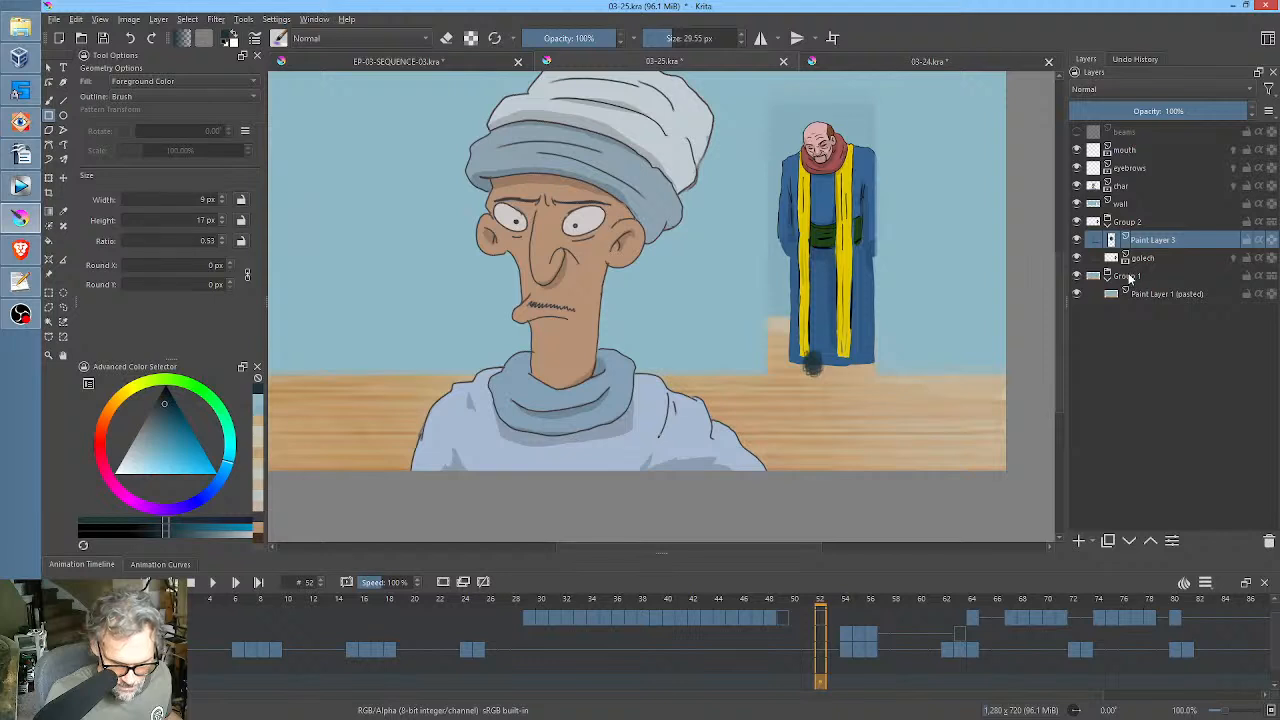
pyautogui.moveTo(920, 263); pyautogui.dragTo(841, 389)
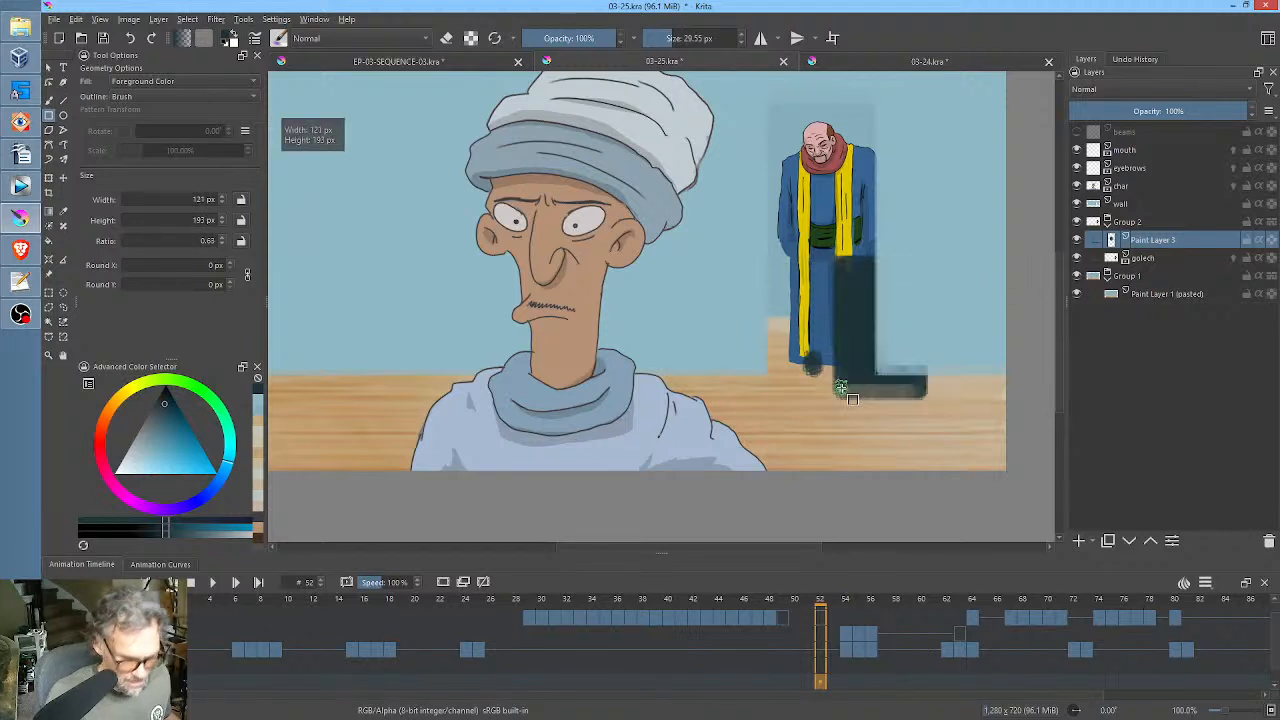
pyautogui.hotkey('ctrl', 'z')
pyautogui.hotkey('ctrl', 'z')
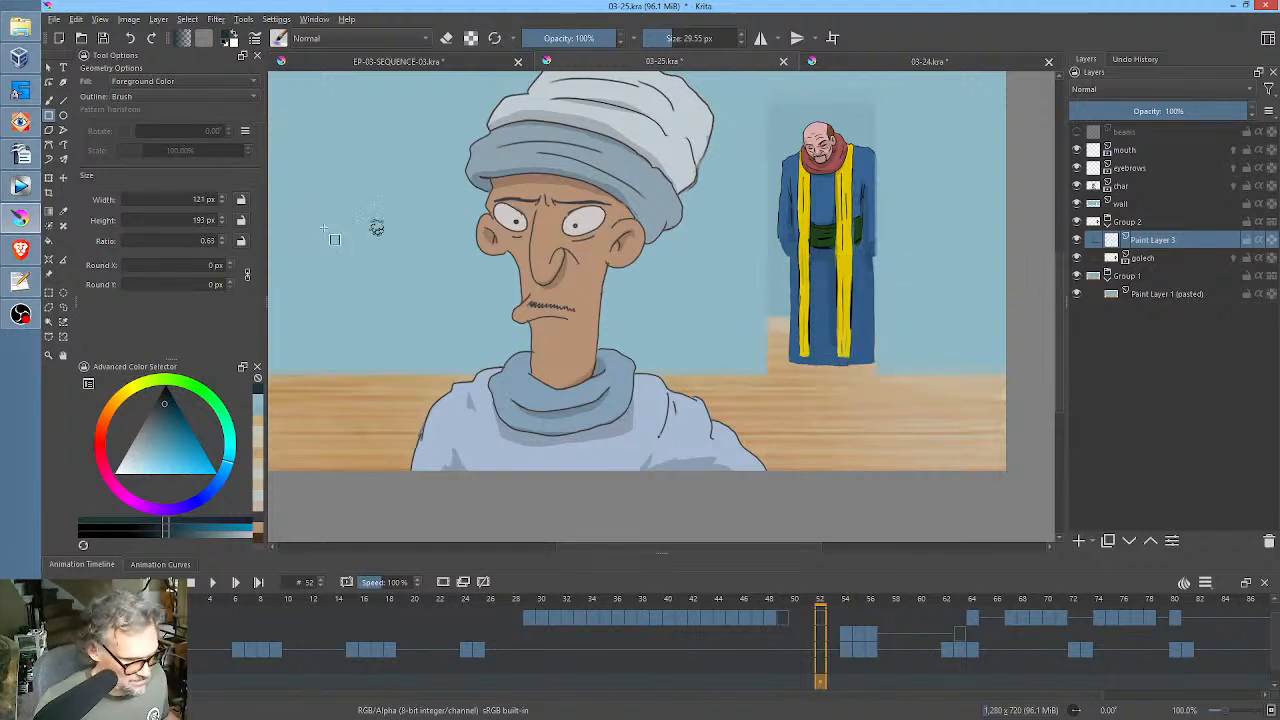
# Paint two dark shoes under the robe with a freehand brush of about 12.72 px and move their layer below golech.
pyautogui.press('b')
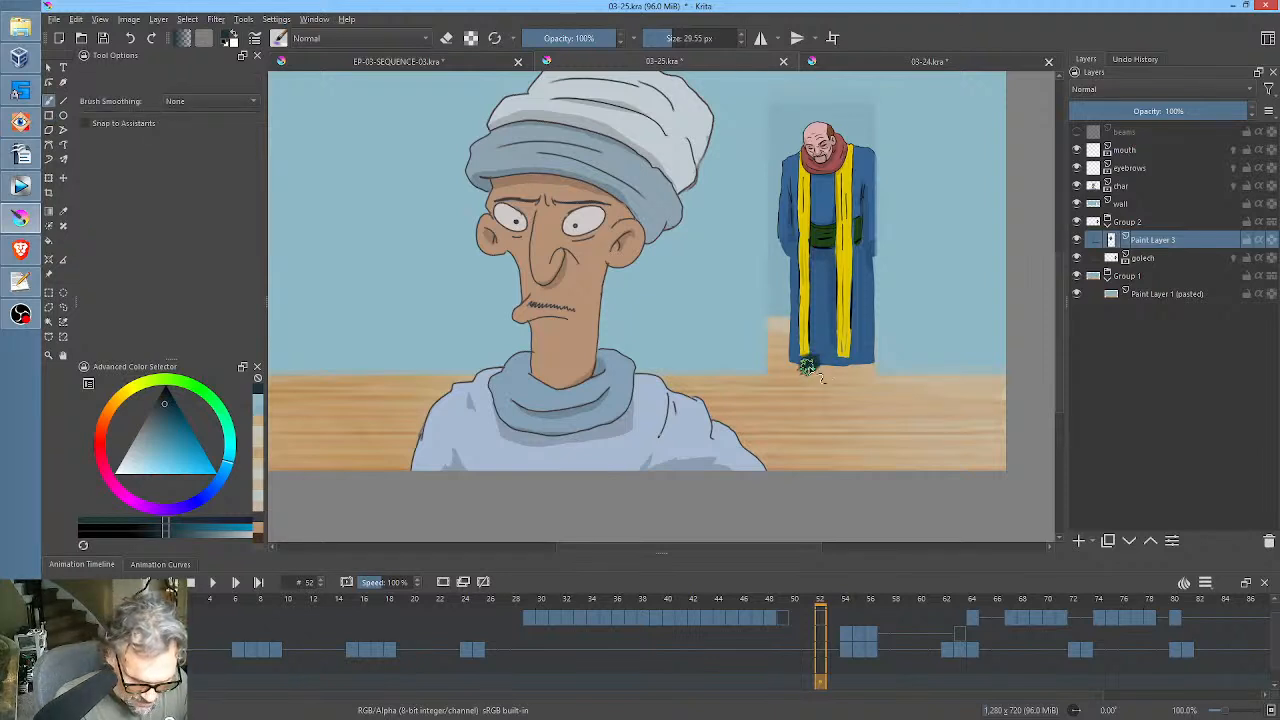
pyautogui.press('shift')
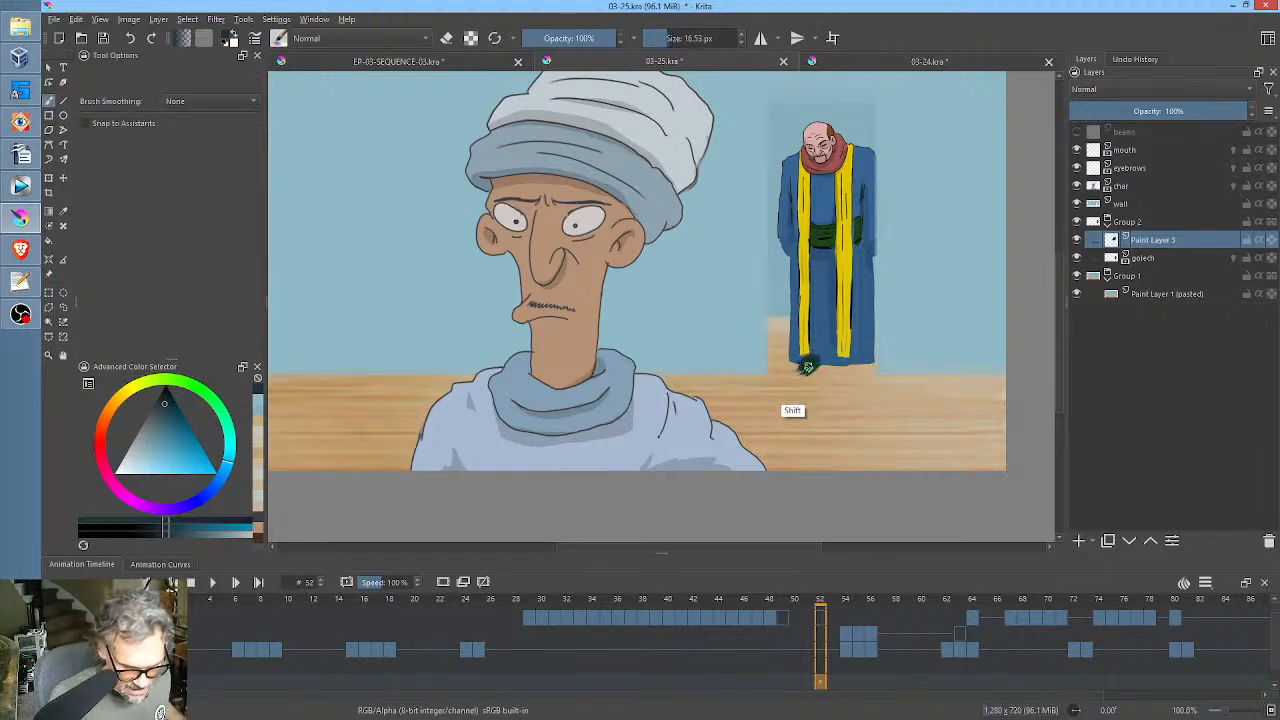
pyautogui.moveTo(806, 368); pyautogui.dragTo(810, 372)
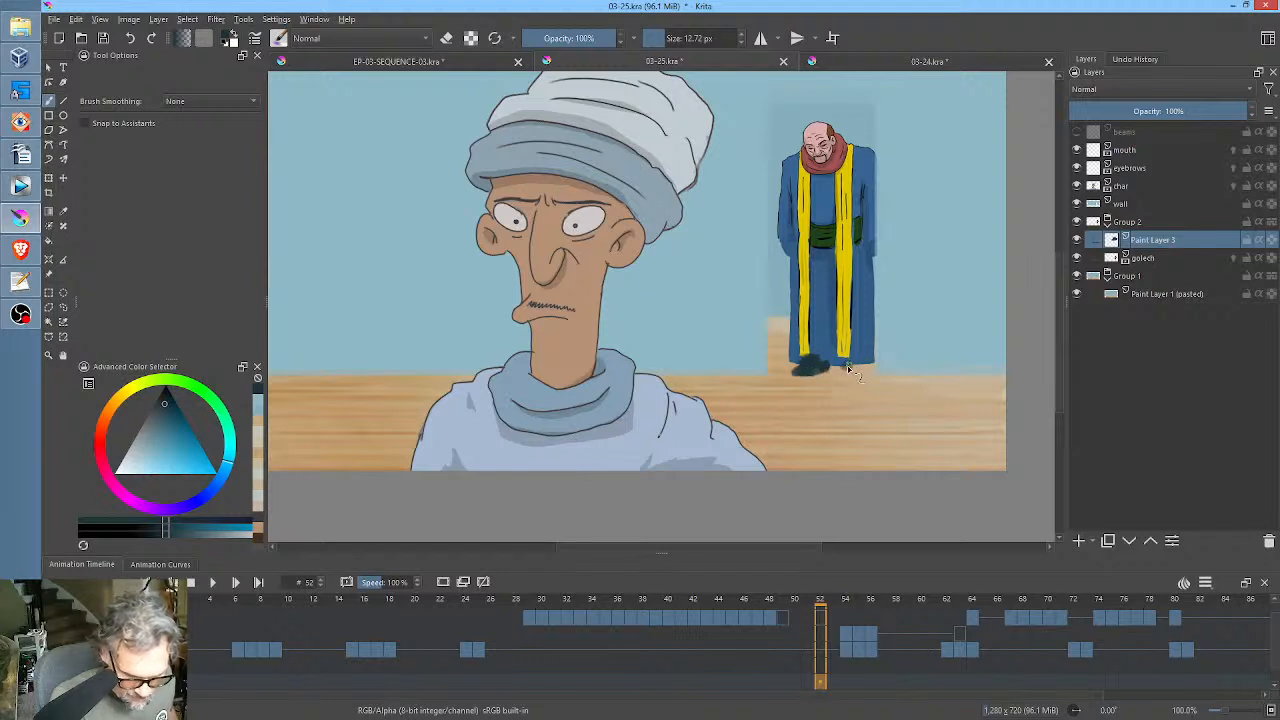
pyautogui.moveTo(861, 371); pyautogui.dragTo(872, 365)
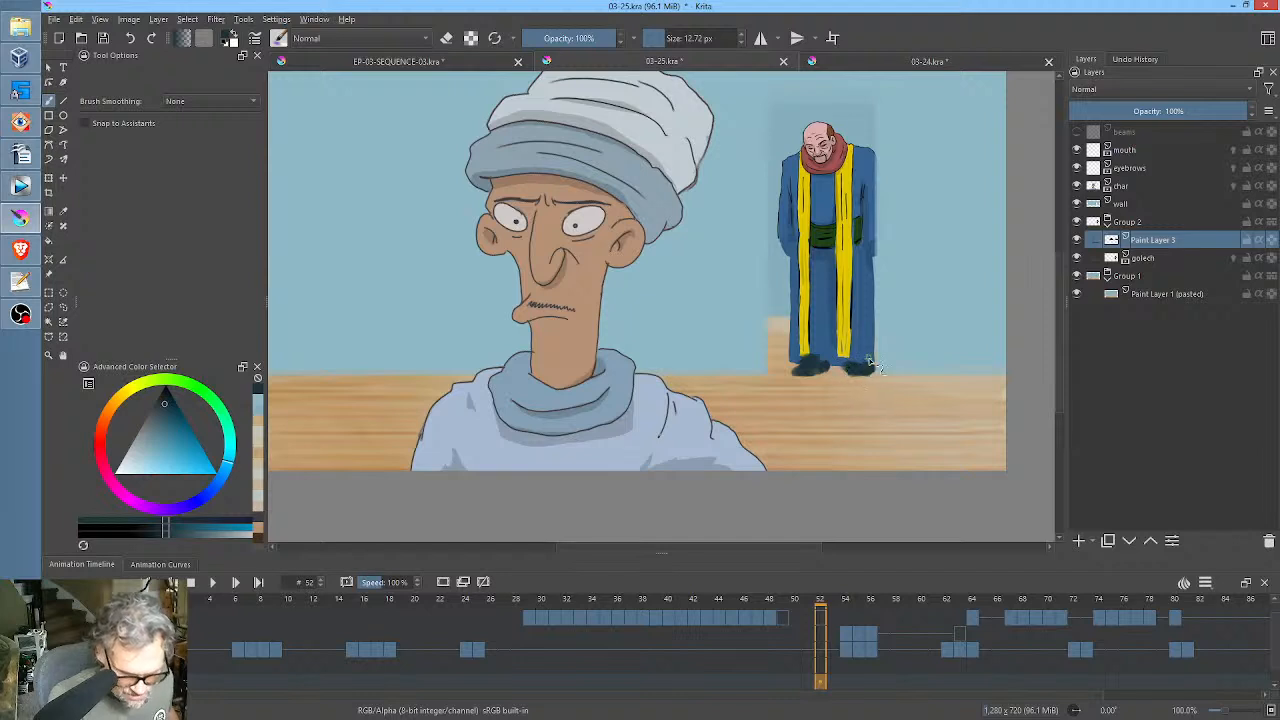
pyautogui.click(1129, 542)
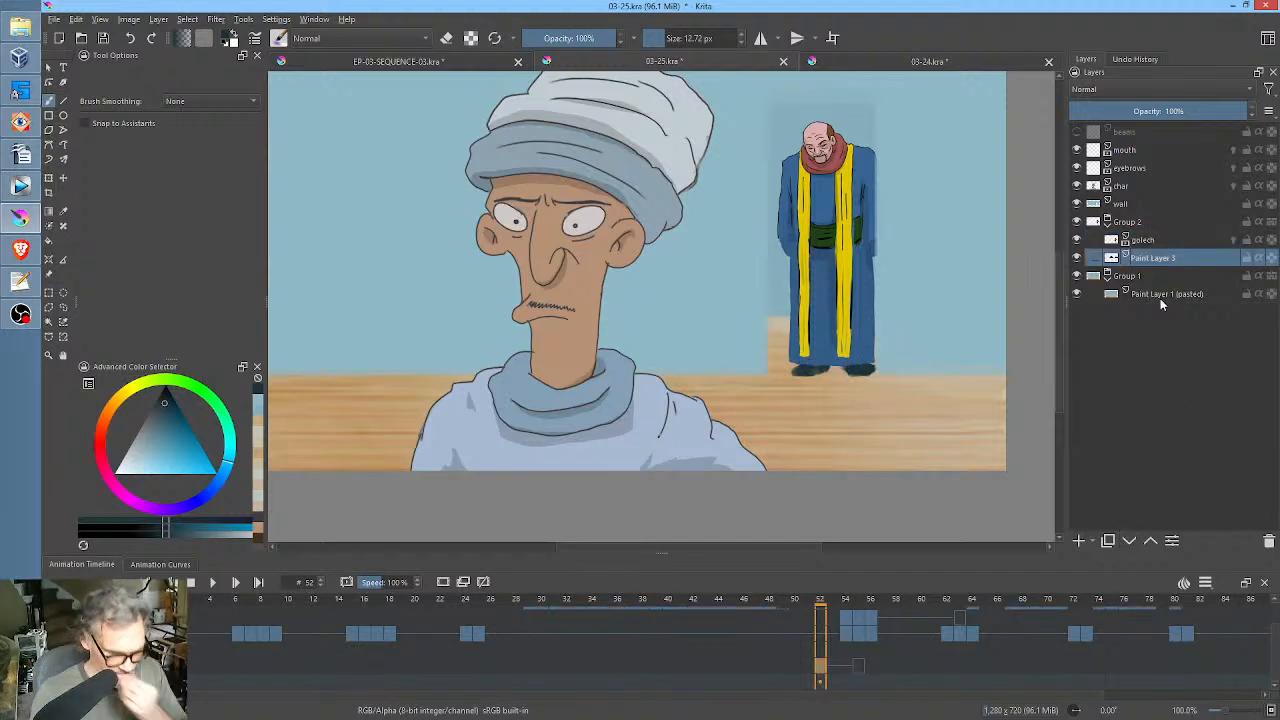
# Add a paint layer beneath the shoes layer and brush a wide dark shadow on the floor around the feet.
pyautogui.click(1082, 540)
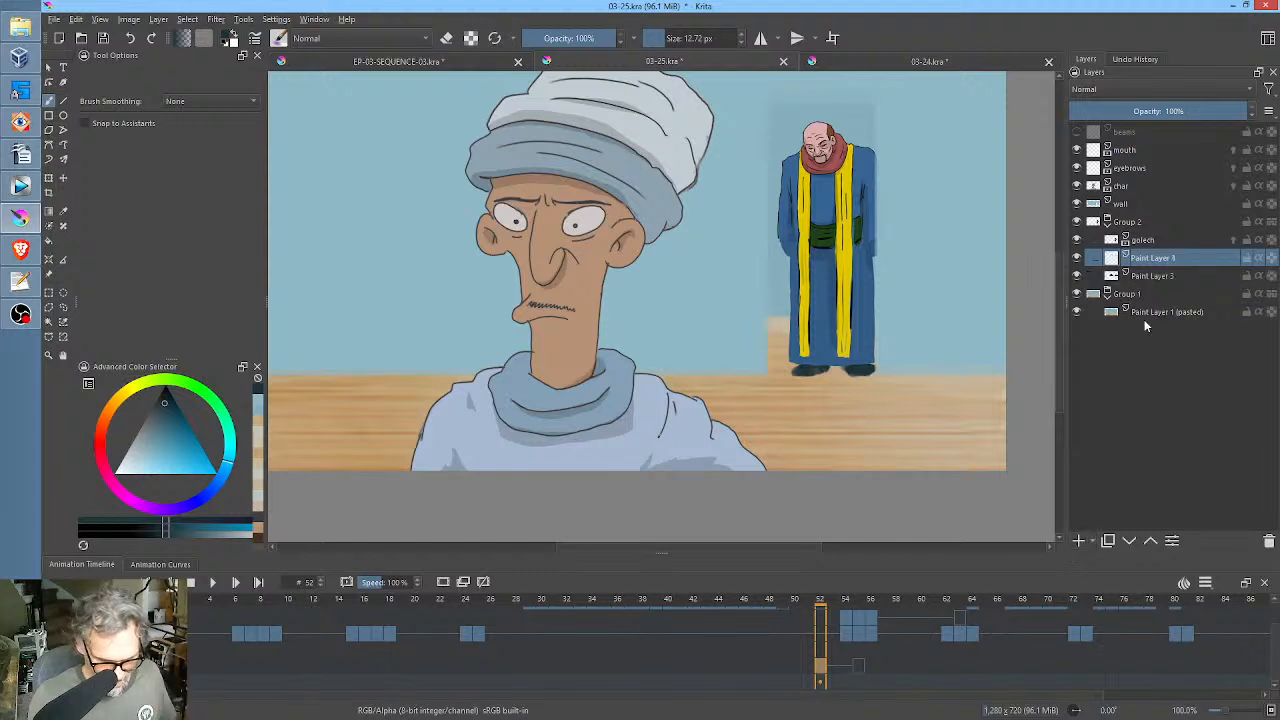
pyautogui.click(1129, 542)
pyautogui.moveTo(847, 381)
pyautogui.mouseDown()
pyautogui.moveTo(809, 376)
pyautogui.moveTo(871, 380)
pyautogui.moveTo(825, 392)
pyautogui.moveTo(879, 392)
pyautogui.moveTo(820, 396)
pyautogui.moveTo(890, 378)
pyautogui.moveTo(762, 380)
pyautogui.moveTo(848, 383)
pyautogui.moveTo(837, 395)
pyautogui.moveTo(863, 384)
pyautogui.moveTo(813, 370)
pyautogui.moveTo(866, 374)
pyautogui.mouseUp()
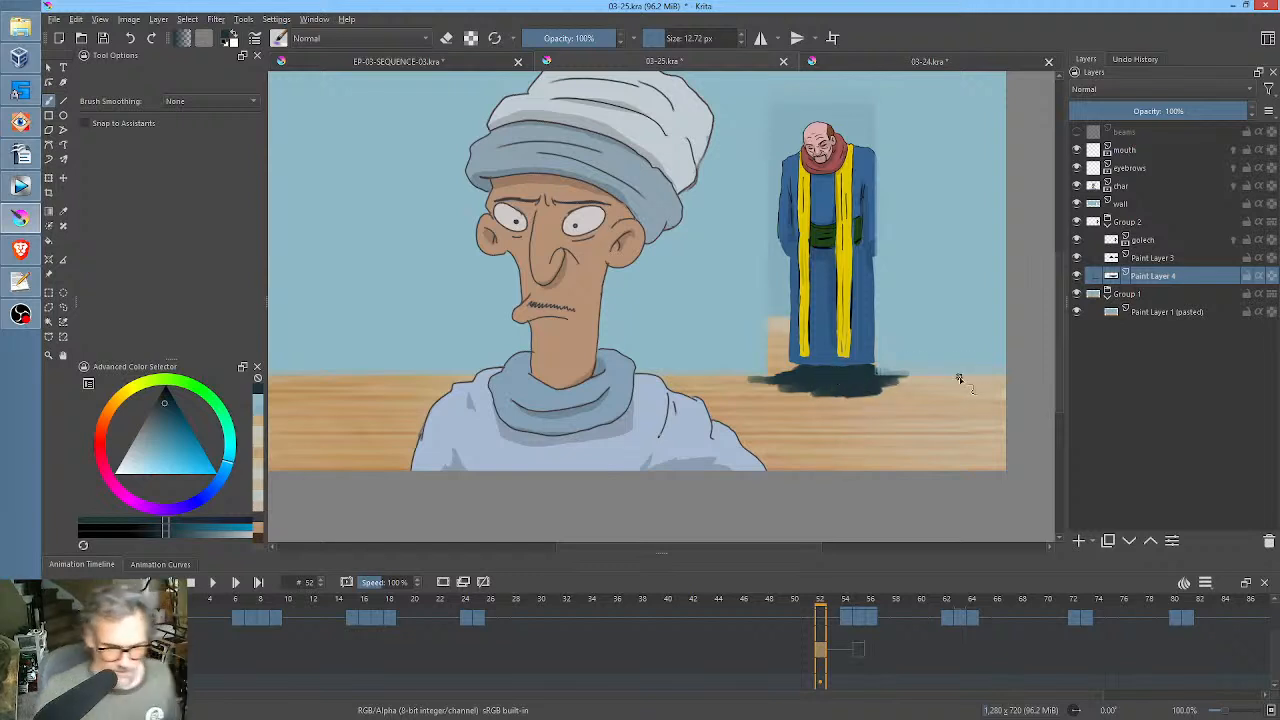
# Soften the floor shadow with a Gaussian Blur using an increased radius and set its layer opacity to 61%.
pyautogui.click(216, 19)
pyautogui.moveTo(229, 96)
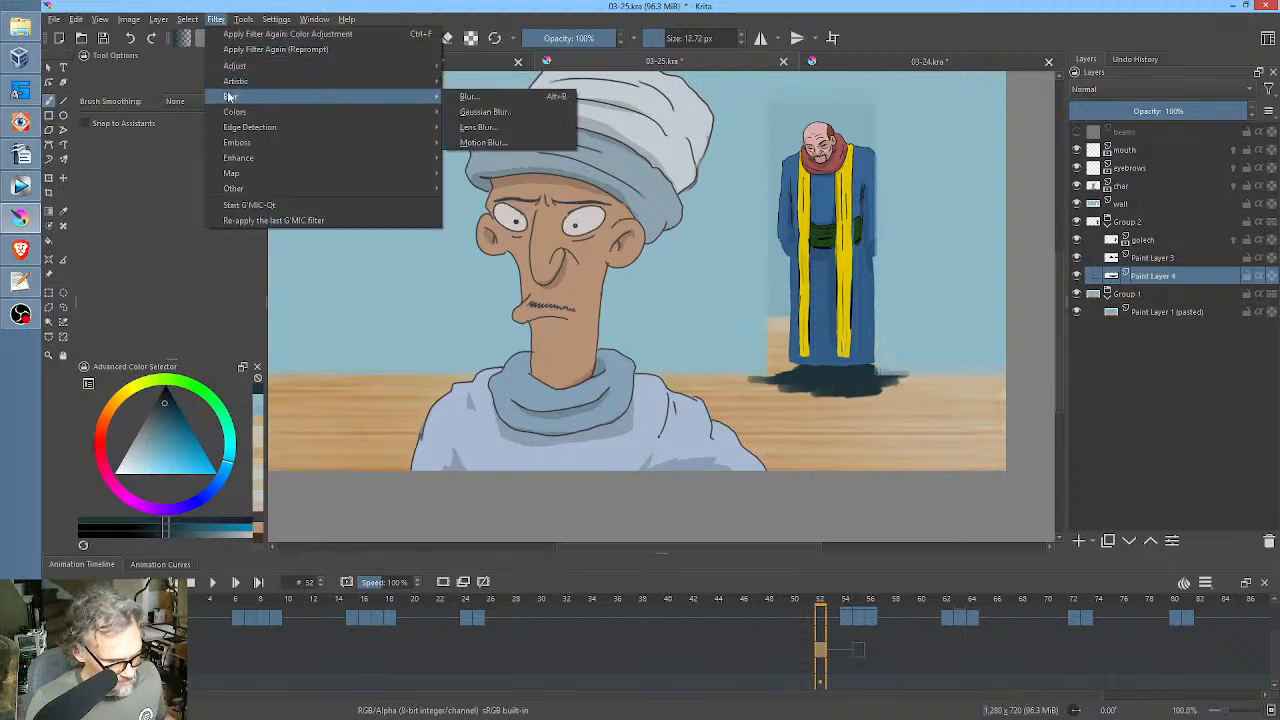
pyautogui.click(492, 112)
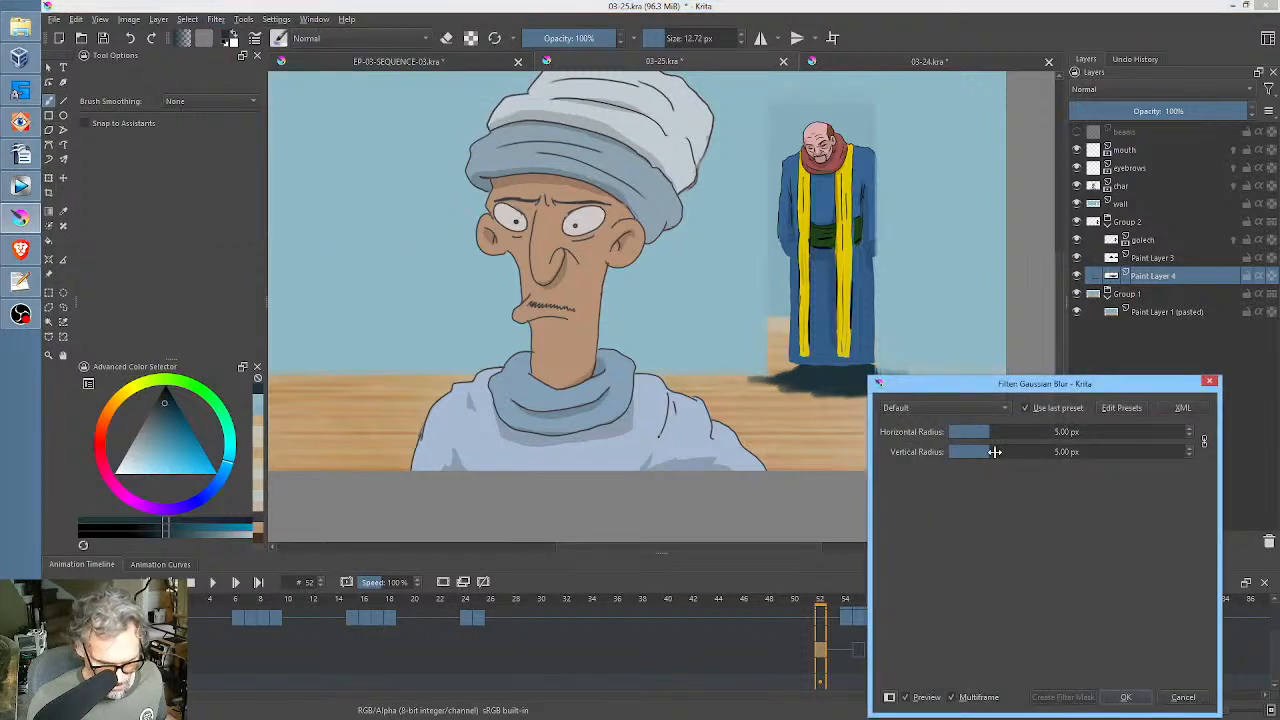
pyautogui.moveTo(994, 451); pyautogui.dragTo(1017, 451)
pyautogui.click(1125, 697)
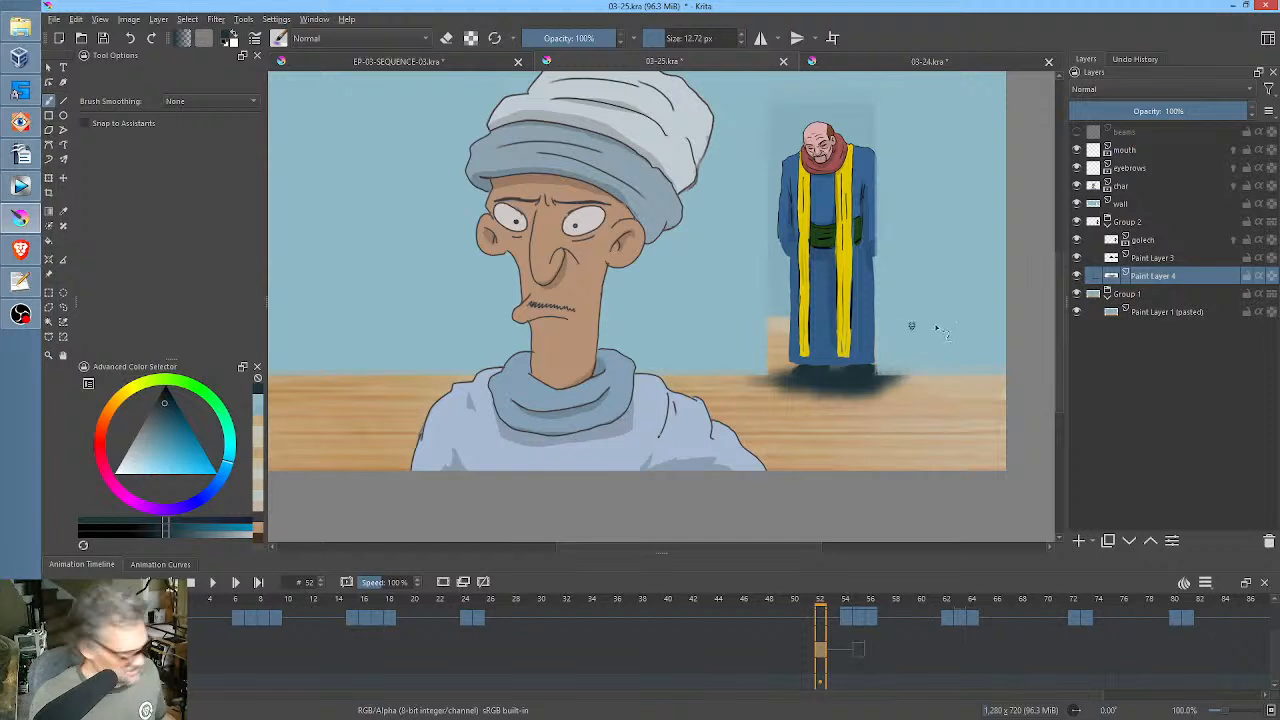
pyautogui.moveTo(1215, 115); pyautogui.dragTo(1180, 117)
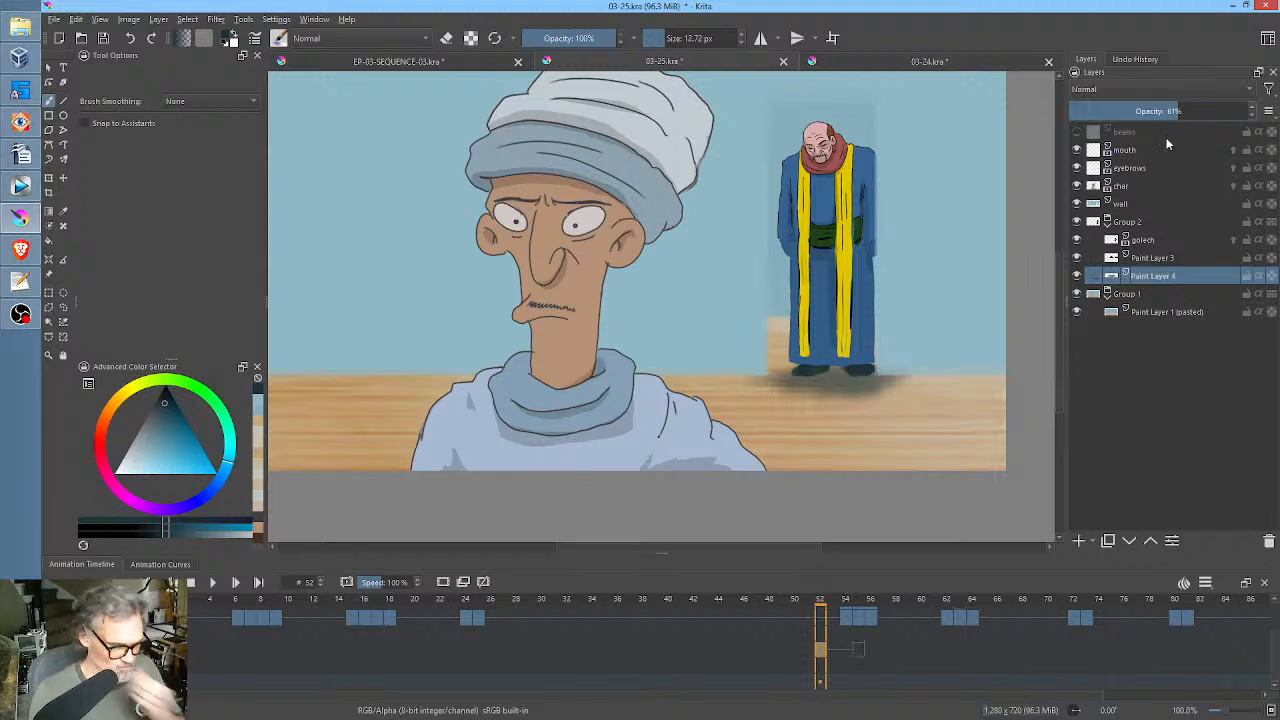
# Add a paint layer above golech and brush black over the face and robe with a brush of about 50.61 px.
pyautogui.click(1160, 241)
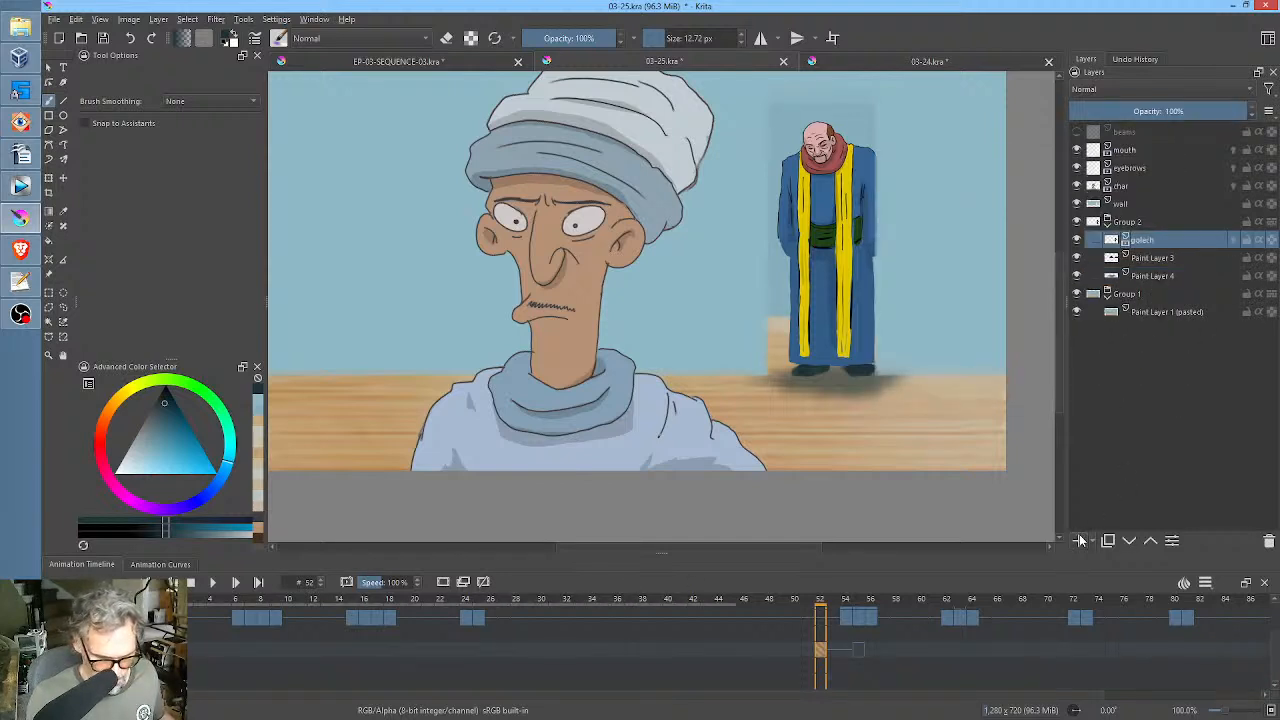
pyautogui.click(1079, 541)
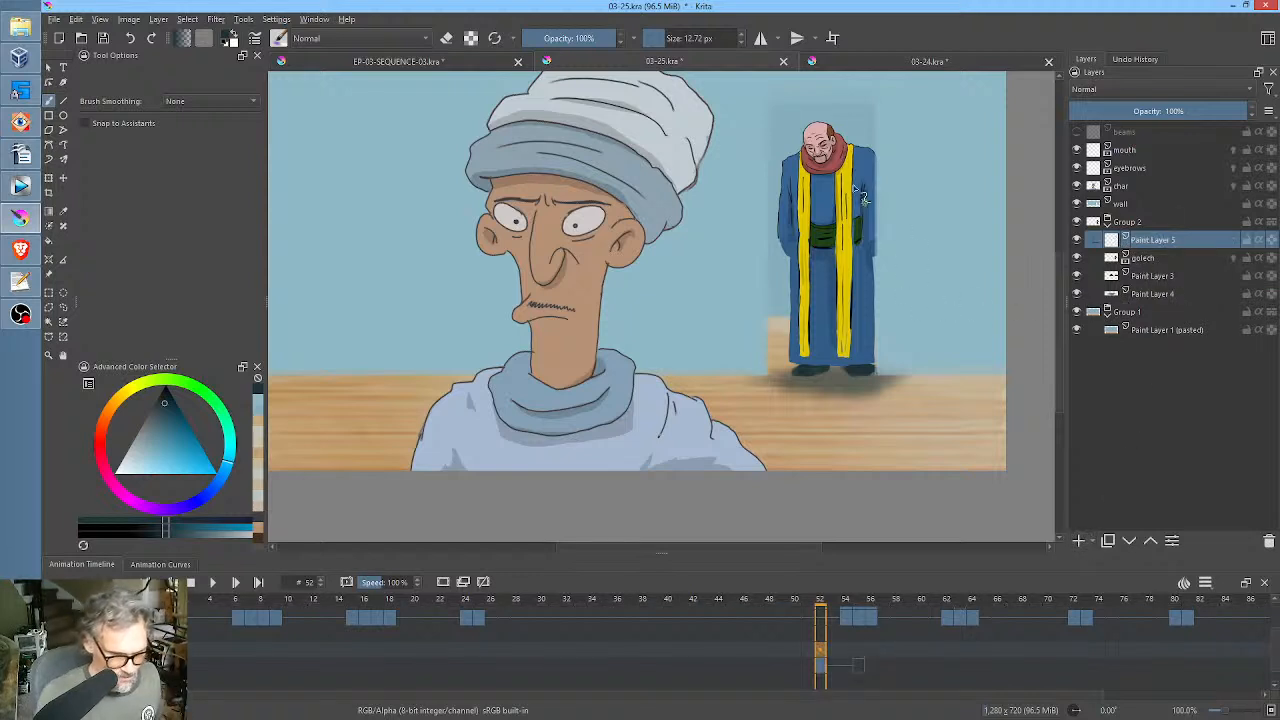
pyautogui.moveTo(166, 397); pyautogui.dragTo(184, 341)
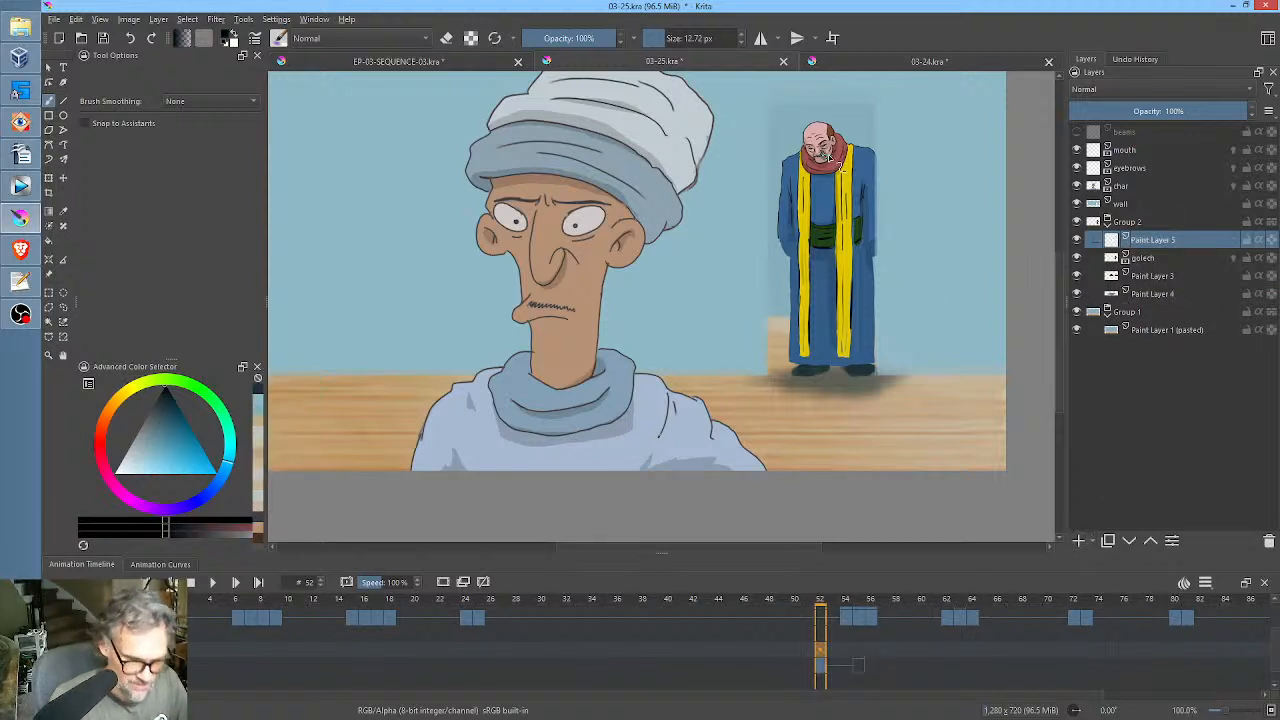
pyautogui.moveTo(825, 158)
pyautogui.mouseDown()
pyautogui.moveTo(824, 216)
pyautogui.moveTo(857, 188)
pyautogui.moveTo(824, 152)
pyautogui.moveTo(821, 186)
pyautogui.moveTo(813, 178)
pyautogui.moveTo(858, 183)
pyautogui.moveTo(849, 228)
pyautogui.moveTo(809, 205)
pyautogui.moveTo(824, 287)
pyautogui.moveTo(839, 240)
pyautogui.moveTo(854, 282)
pyautogui.moveTo(853, 338)
pyautogui.moveTo(836, 330)
pyautogui.moveTo(816, 272)
pyautogui.moveTo(816, 350)
pyautogui.moveTo(851, 344)
pyautogui.moveTo(812, 232)
pyautogui.moveTo(825, 288)
pyautogui.mouseUp()
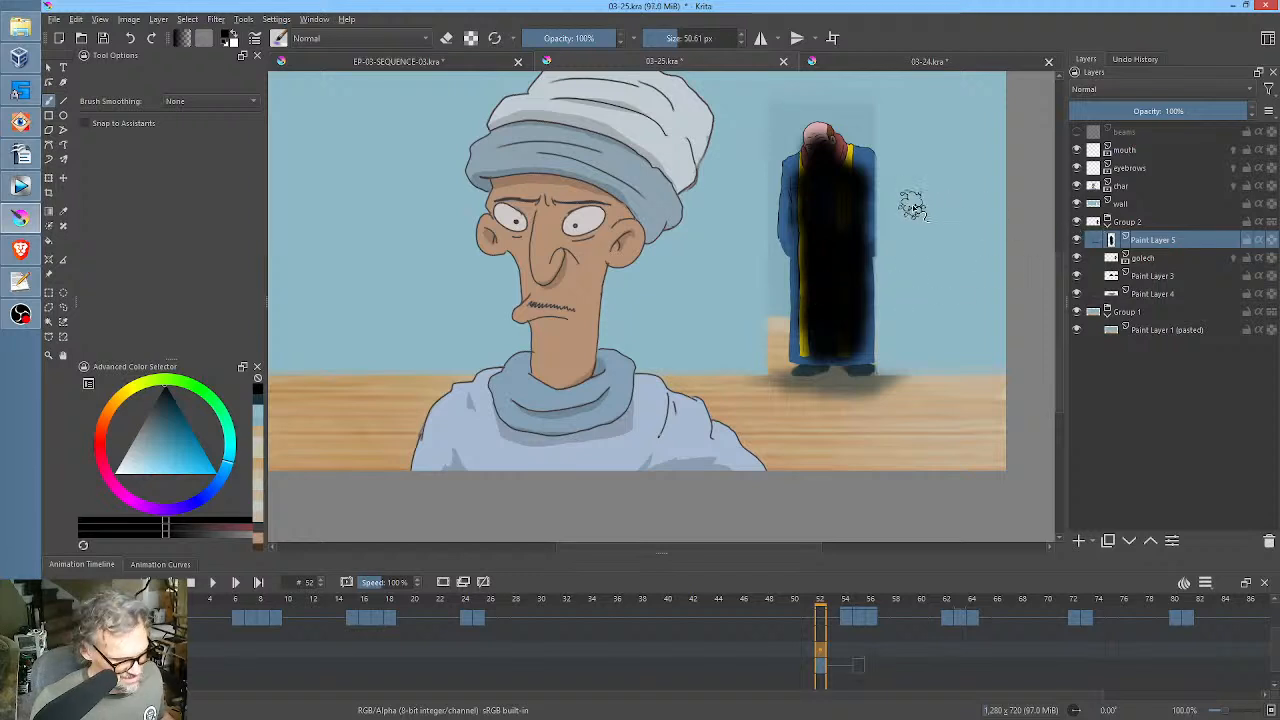
# Steepen the black shading's Alpha curve with Color Adjustment, ending at input 207, output 255, with a midpoint at input 151, output 93.
pyautogui.hotkey('ctrl', 'm')
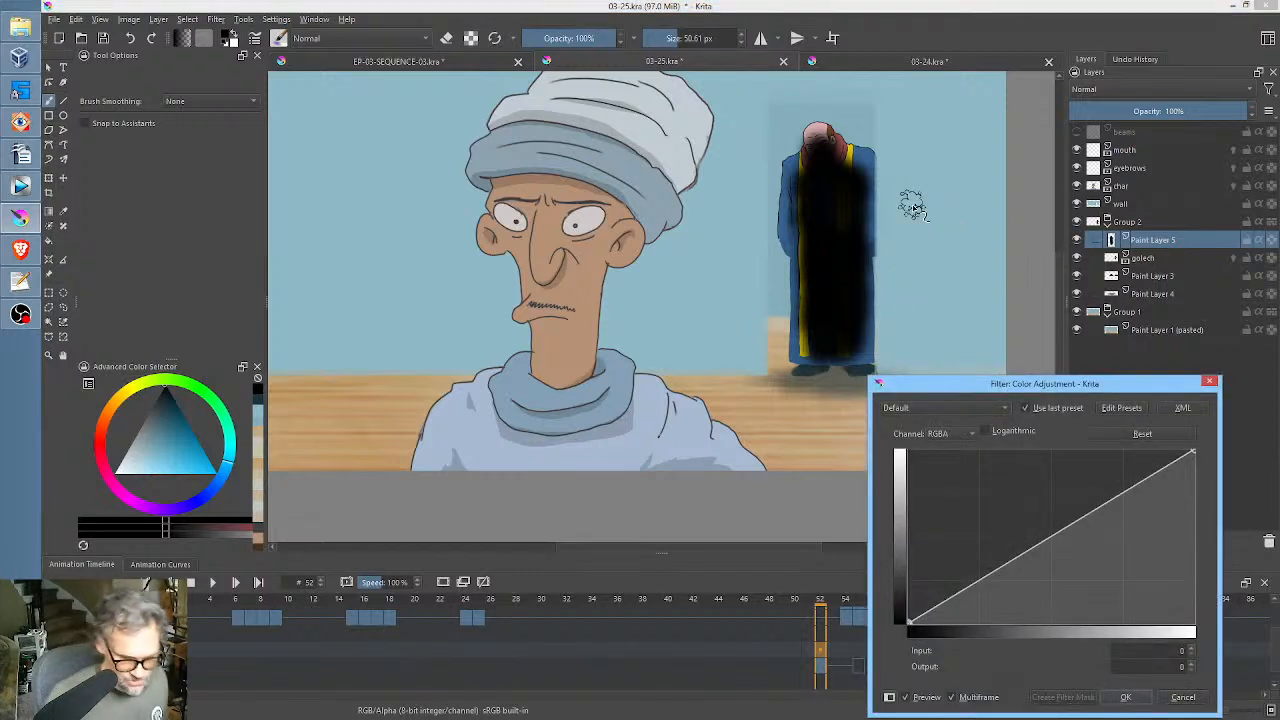
pyautogui.click(966, 435)
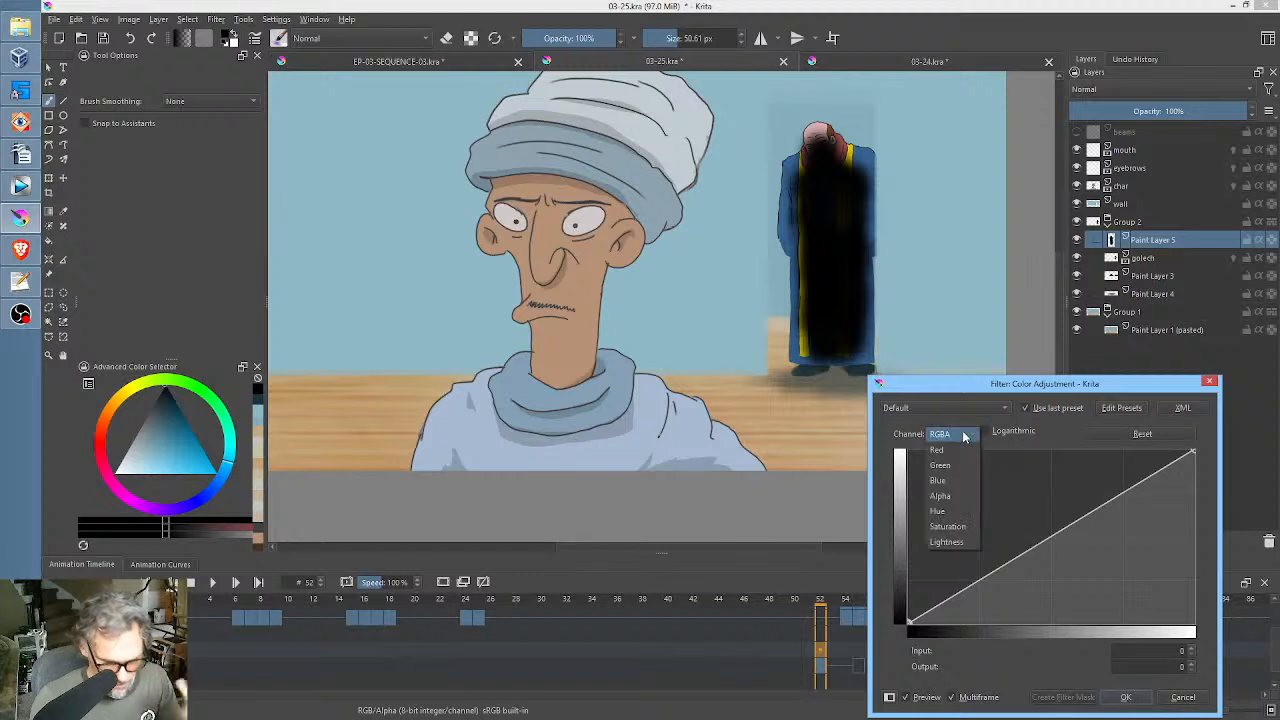
pyautogui.click(962, 496)
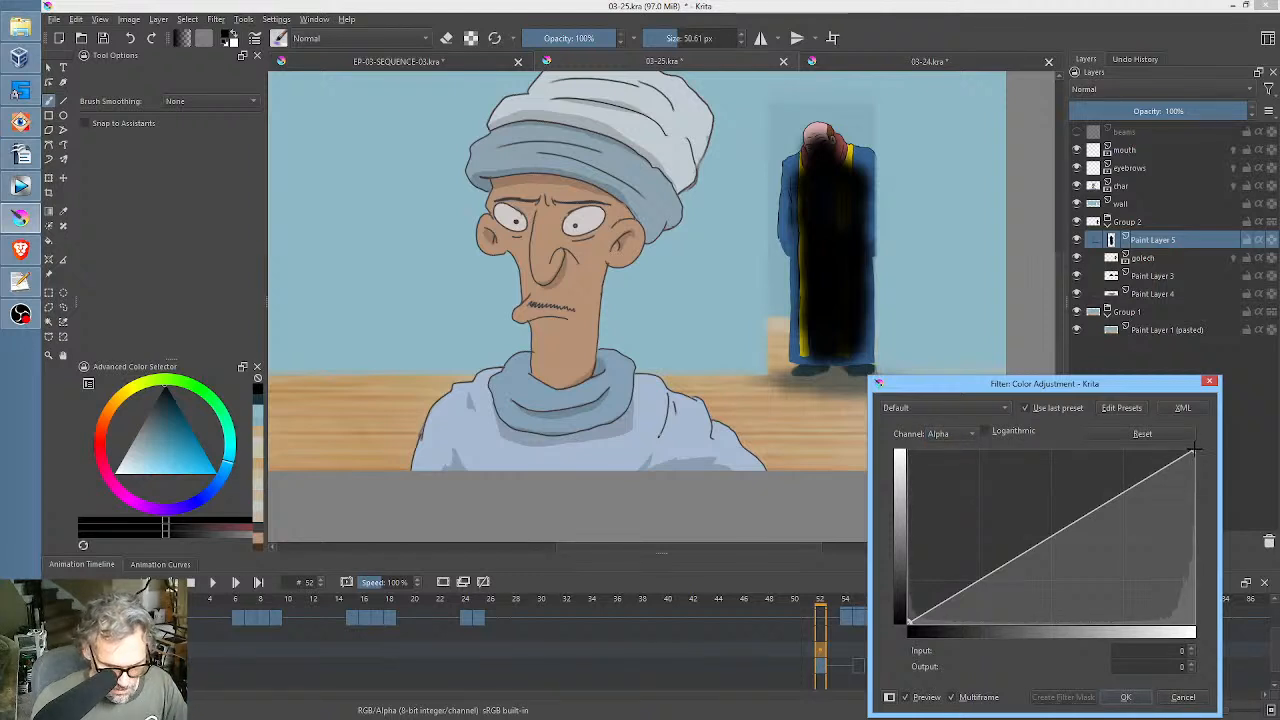
pyautogui.moveTo(1193, 451); pyautogui.dragTo(1119, 379)
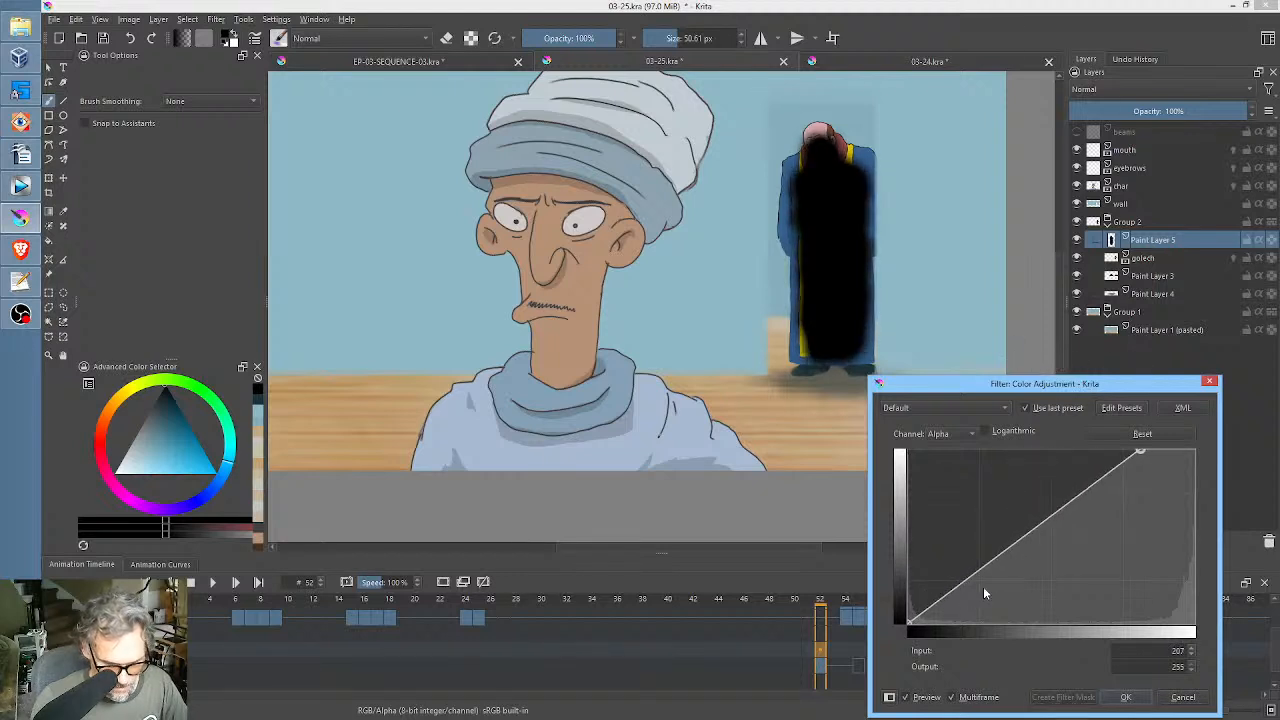
pyautogui.moveTo(1008, 541); pyautogui.dragTo(1036, 567)
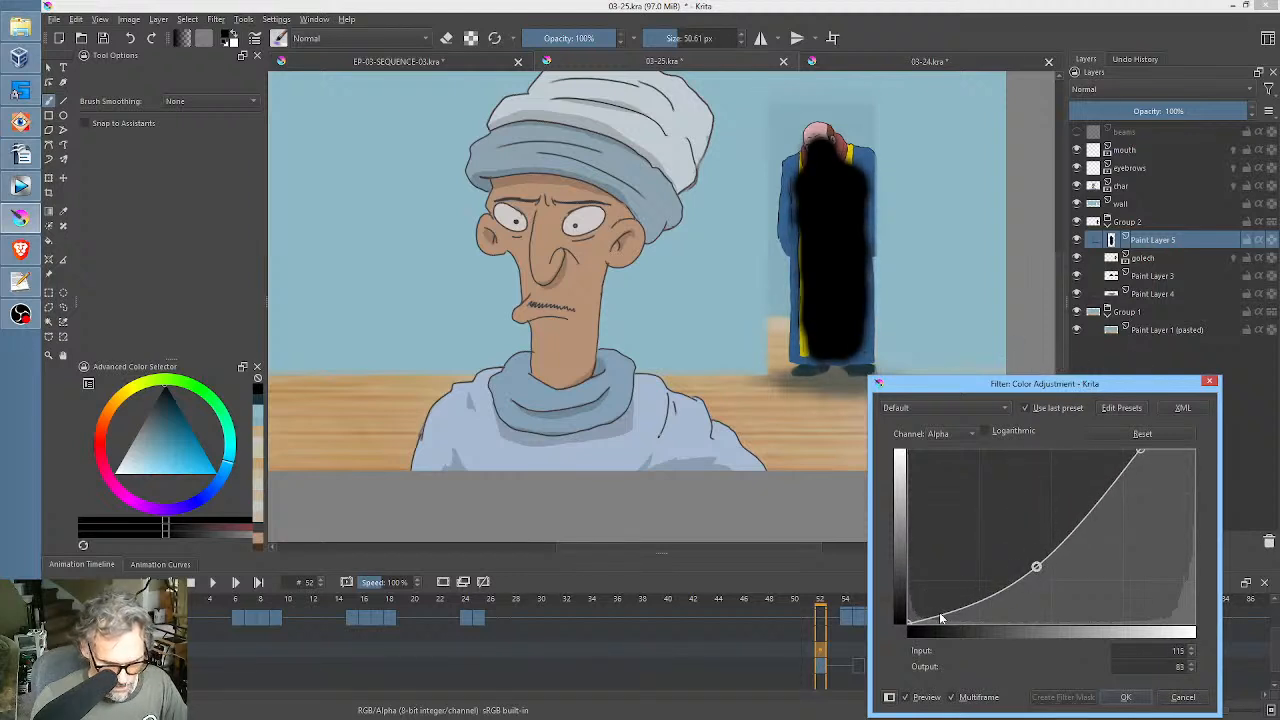
pyautogui.moveTo(909, 620); pyautogui.dragTo(1005, 622)
pyautogui.moveTo(1036, 567); pyautogui.dragTo(1077, 559)
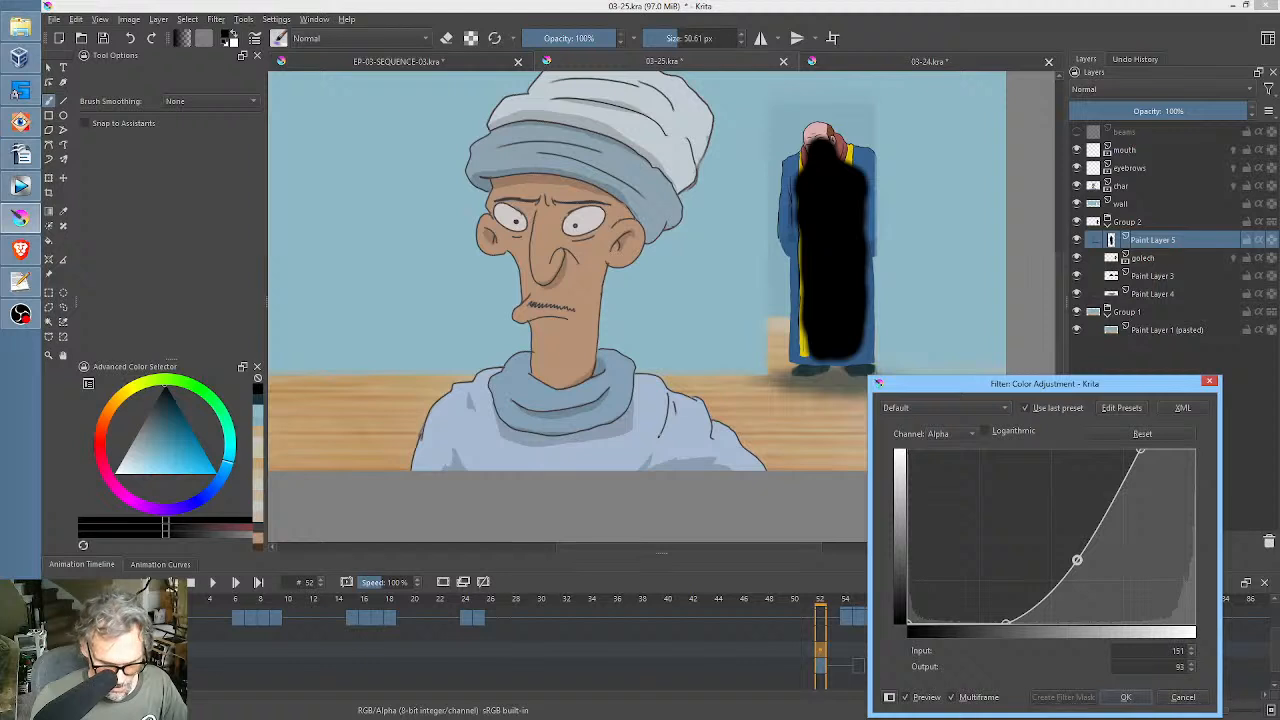
pyautogui.click(1125, 697)
# Set the black shading layer's opacity to 27% and save the file.
pyautogui.moveTo(1229, 111)
pyautogui.mouseDown()
pyautogui.moveTo(1074, 111)
pyautogui.moveTo(1117, 113)
pyautogui.mouseUp()
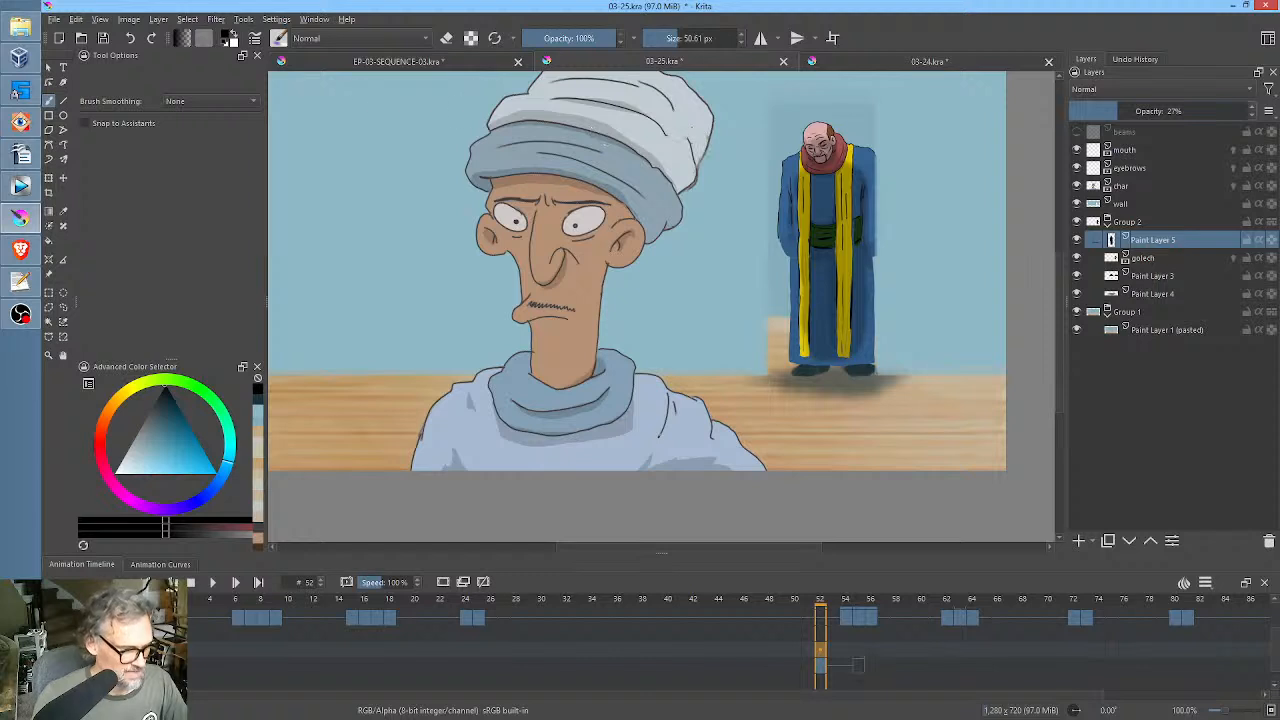
pyautogui.click(102, 42)
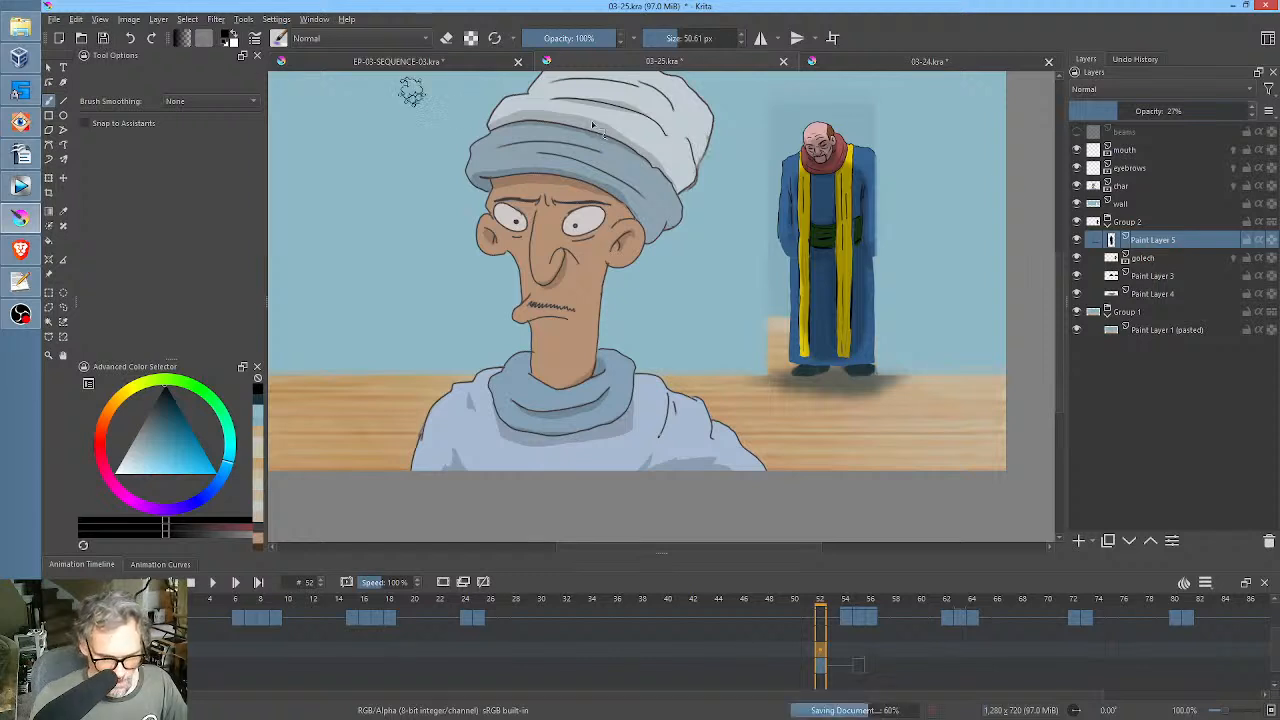
# Darken the golech layer by lowering the bright end of its RGBA Color Adjustment curve to output 207, and select Group 2.
pyautogui.click(1158, 258)
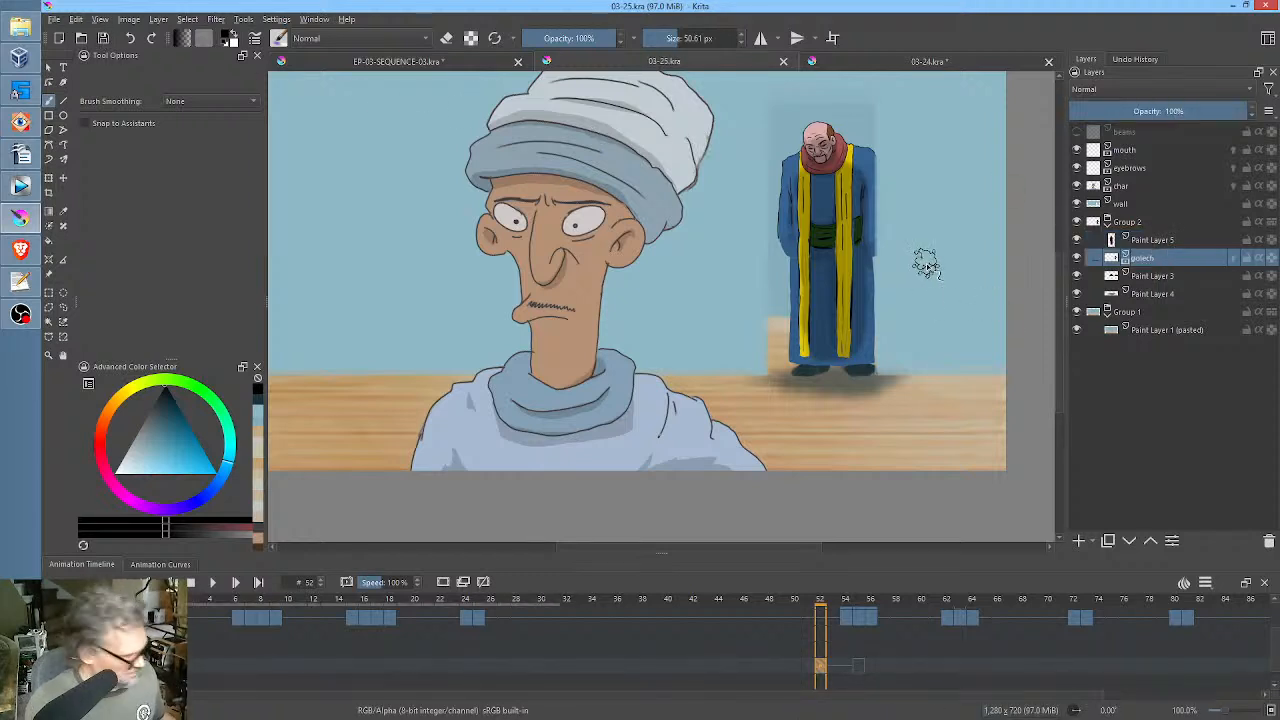
pyautogui.hotkey('ctrl', 'm')
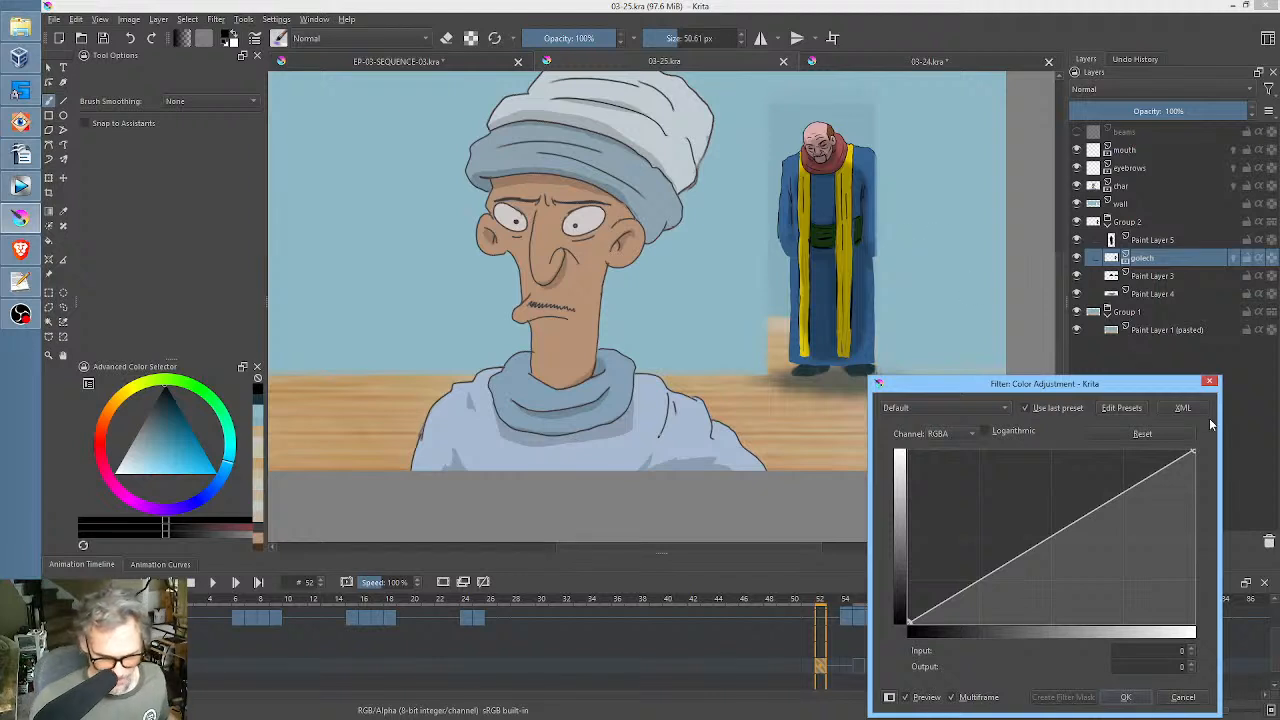
pyautogui.moveTo(1194, 452); pyautogui.dragTo(1192, 484)
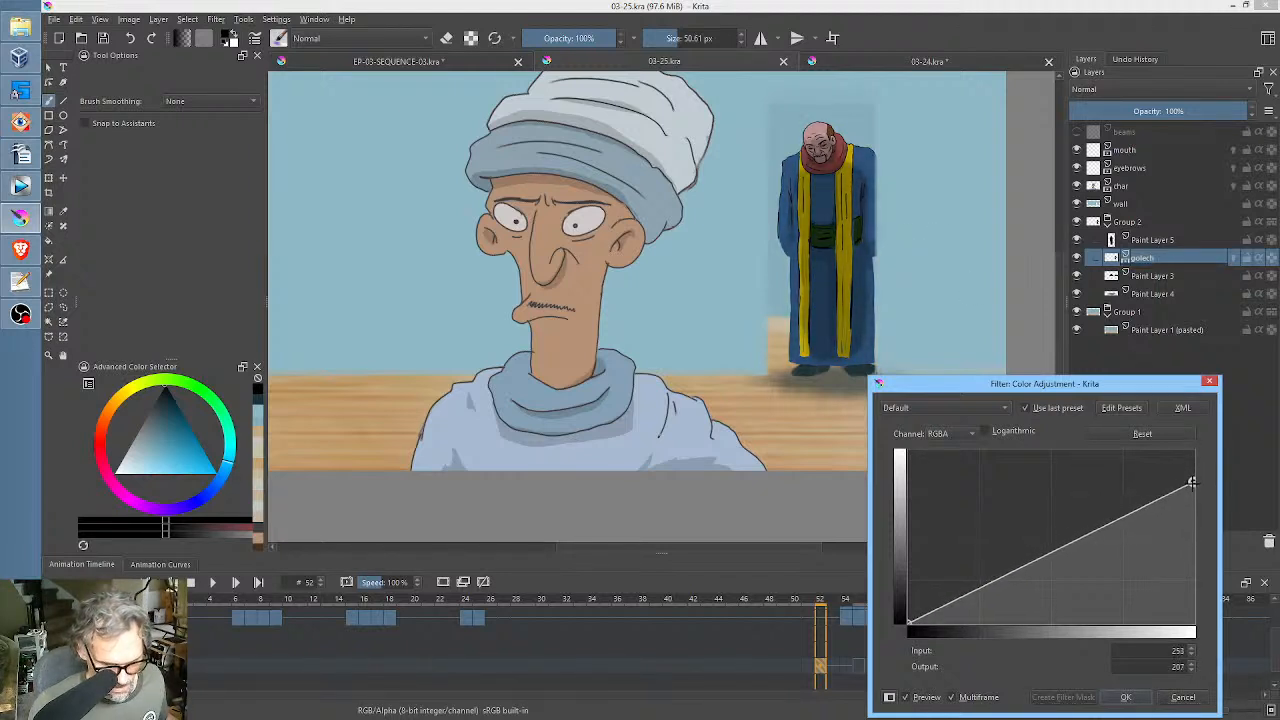
pyautogui.click(1127, 697)
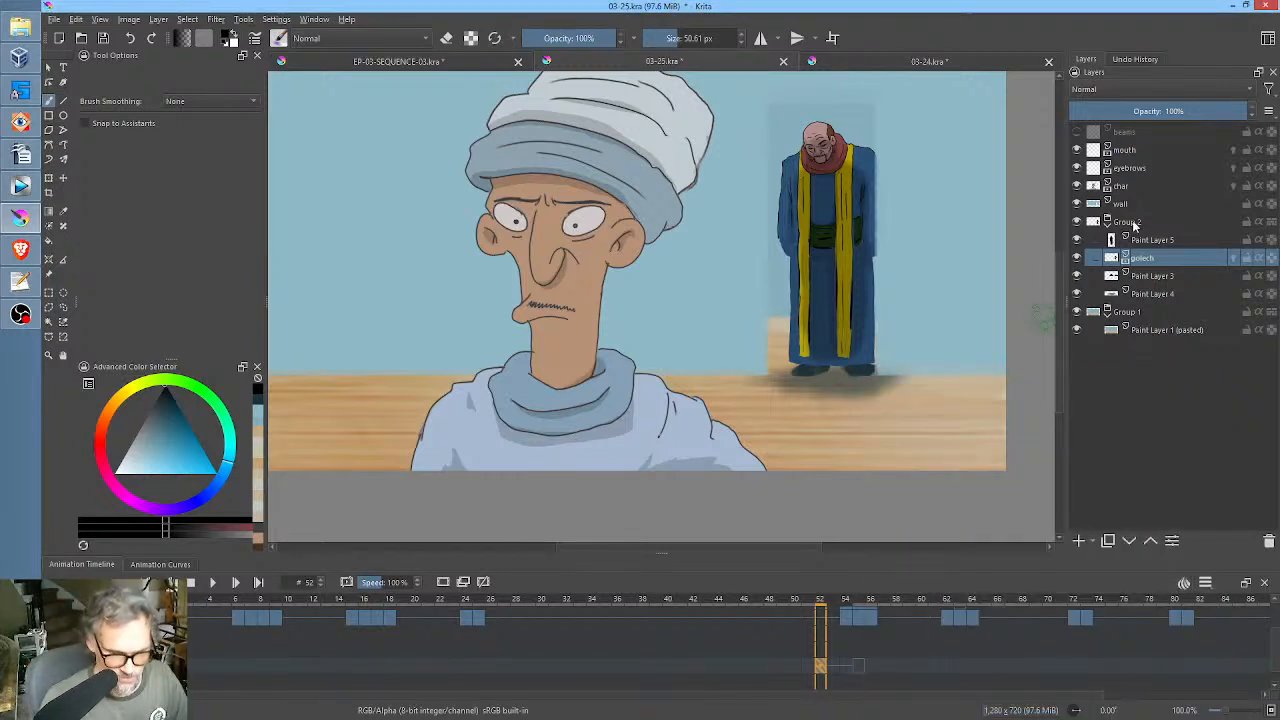
pyautogui.click(1140, 227)
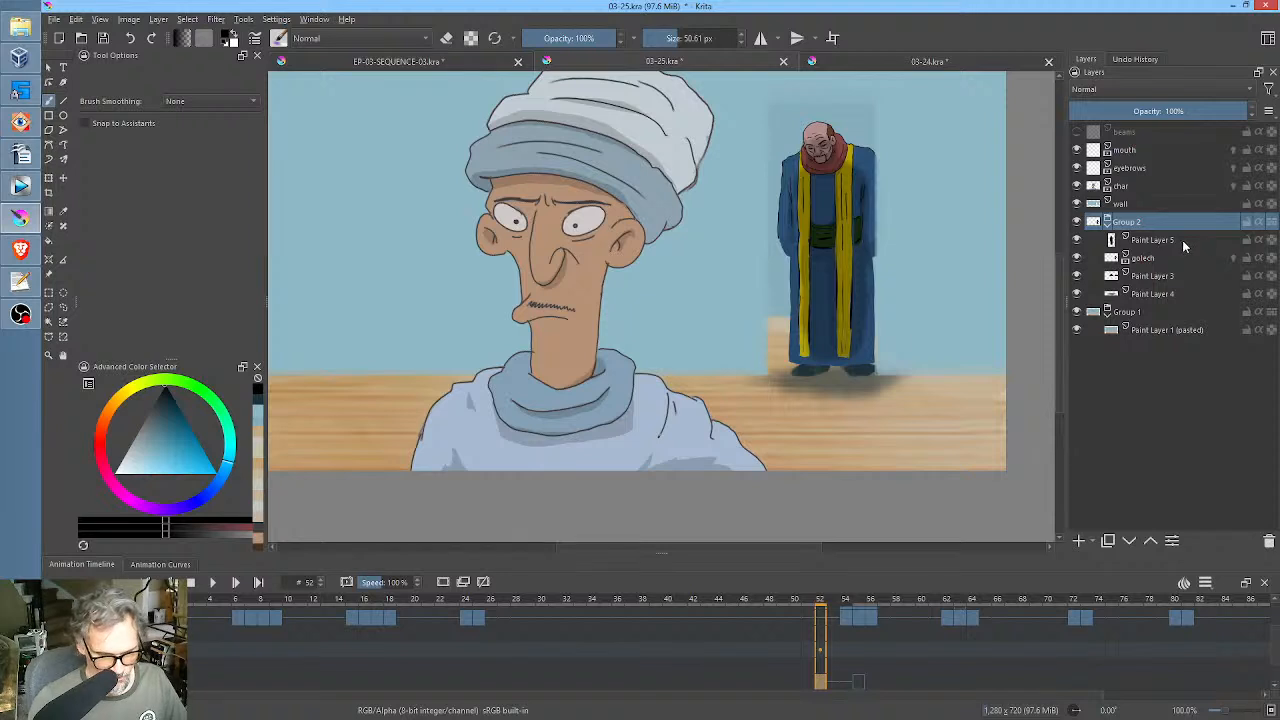
# Toggle the black shading layer above golech off and on to identify it, and rename it shd.
pyautogui.click(1183, 246)
pyautogui.click(1079, 242)
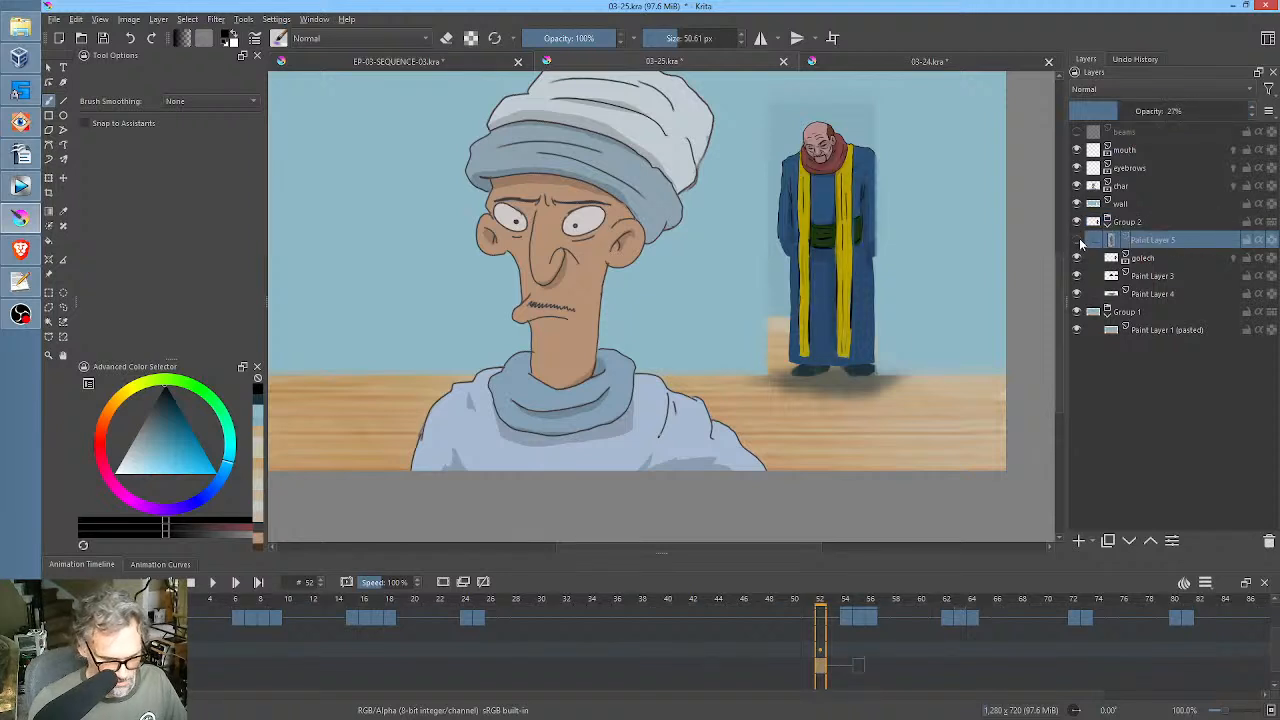
pyautogui.click(1079, 242)
pyautogui.doubleClick(1180, 239)
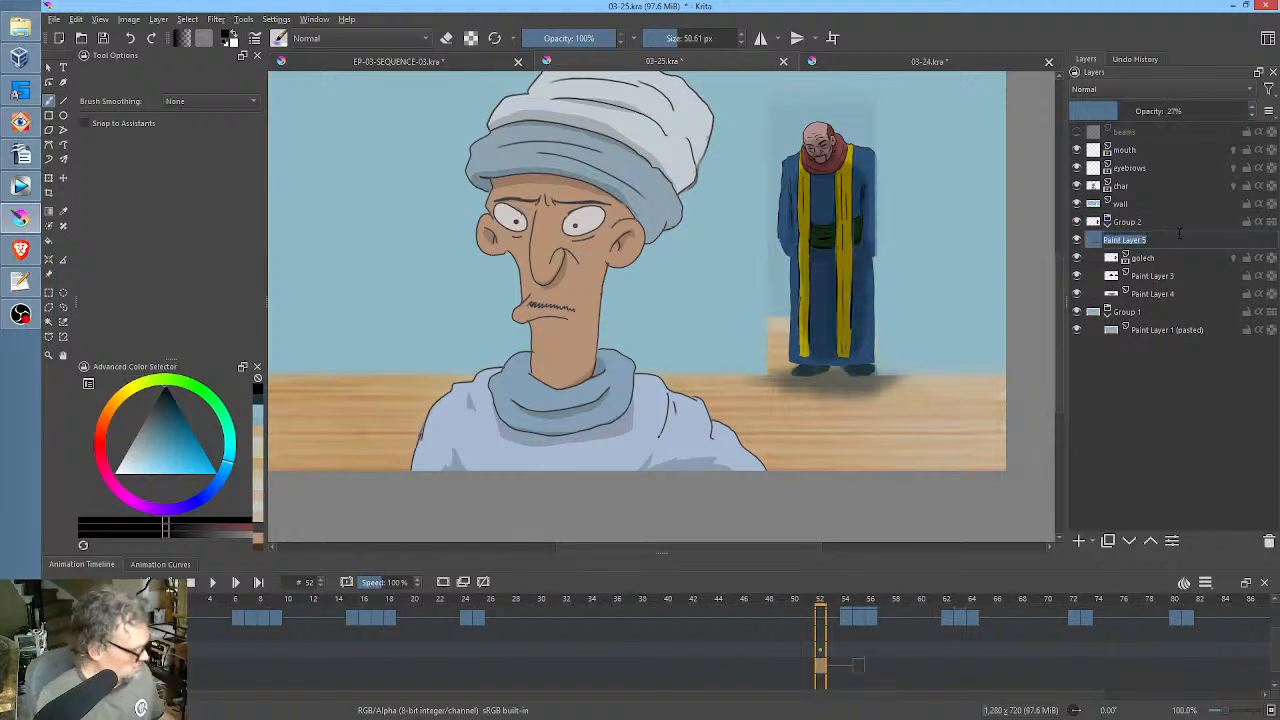
pyautogui.write('shd')
pyautogui.press('Return')
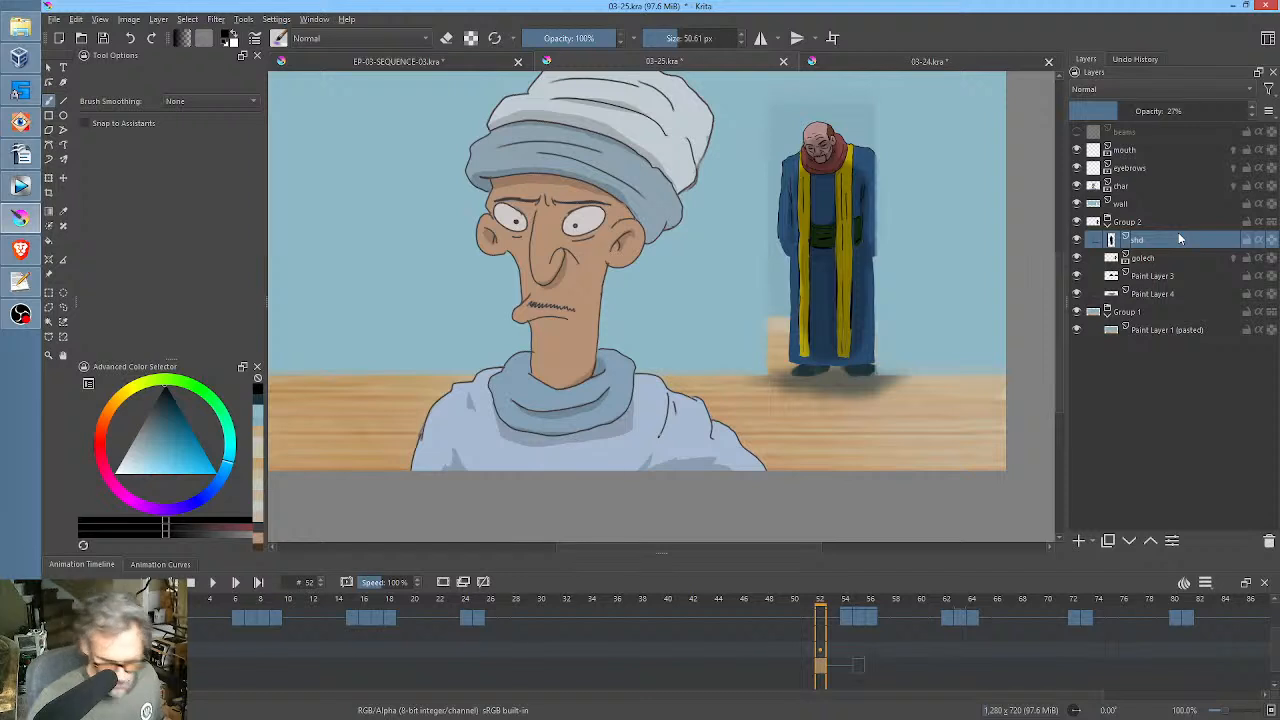
# Rename Paint Layer 3, which holds the shoes below golech, as feet.
pyautogui.click(1166, 277)
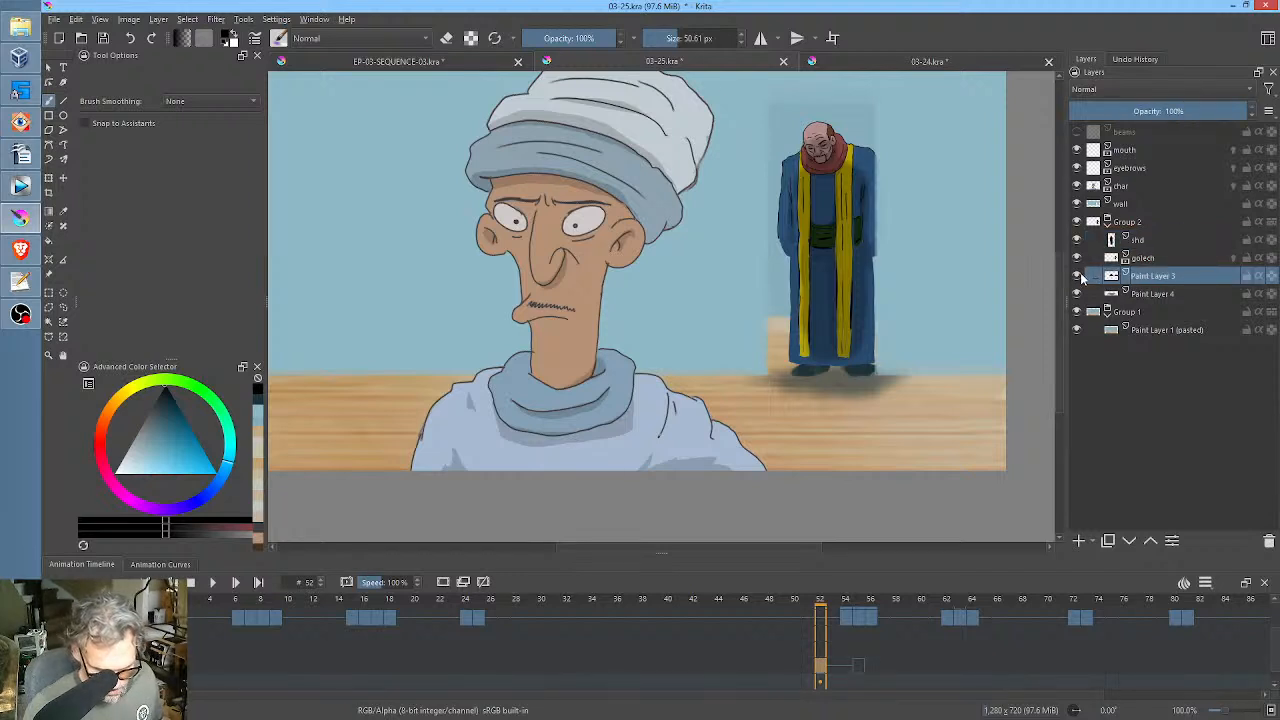
pyautogui.doubleClick(1158, 277)
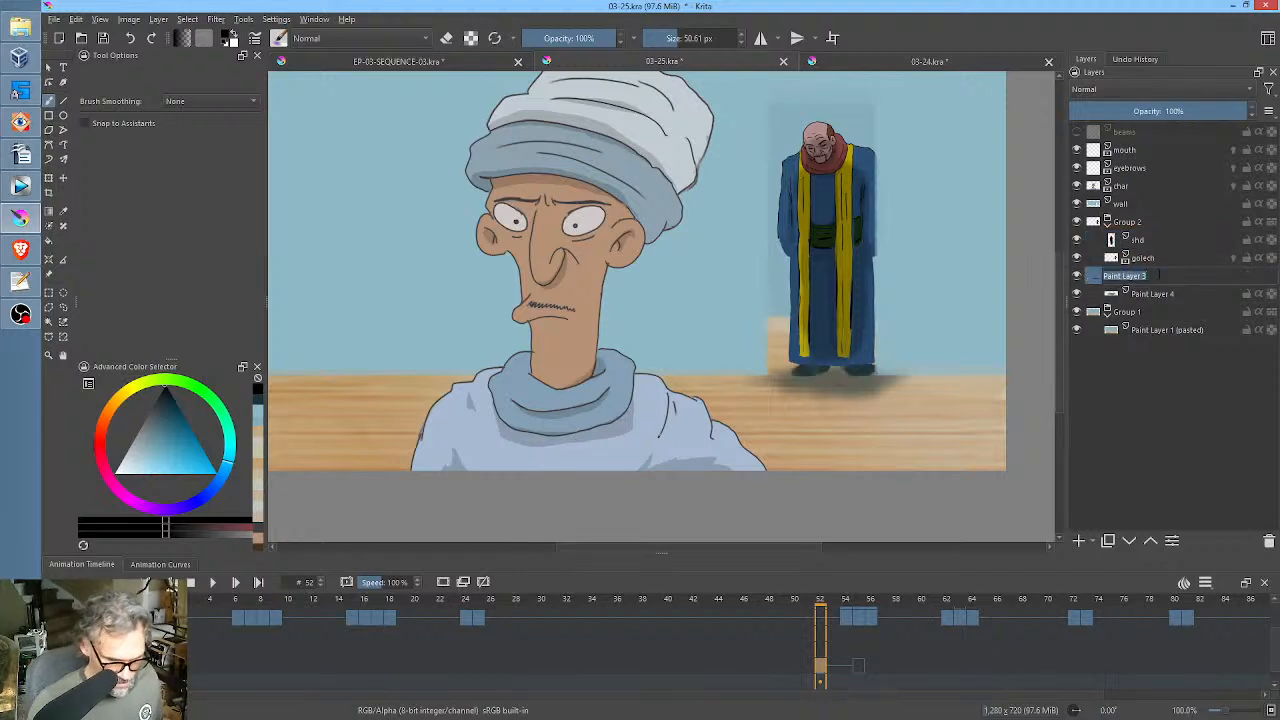
pyautogui.press('Return')
pyautogui.click(1155, 258)
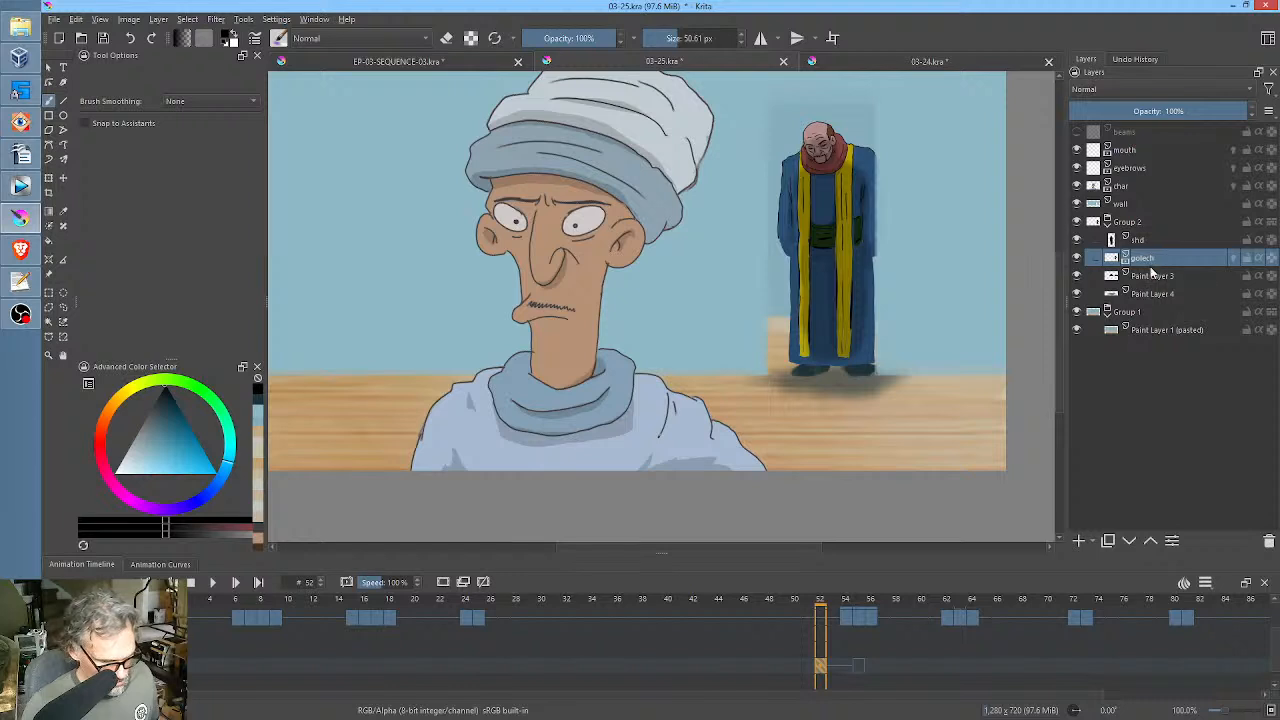
pyautogui.moveTo(1152, 272)
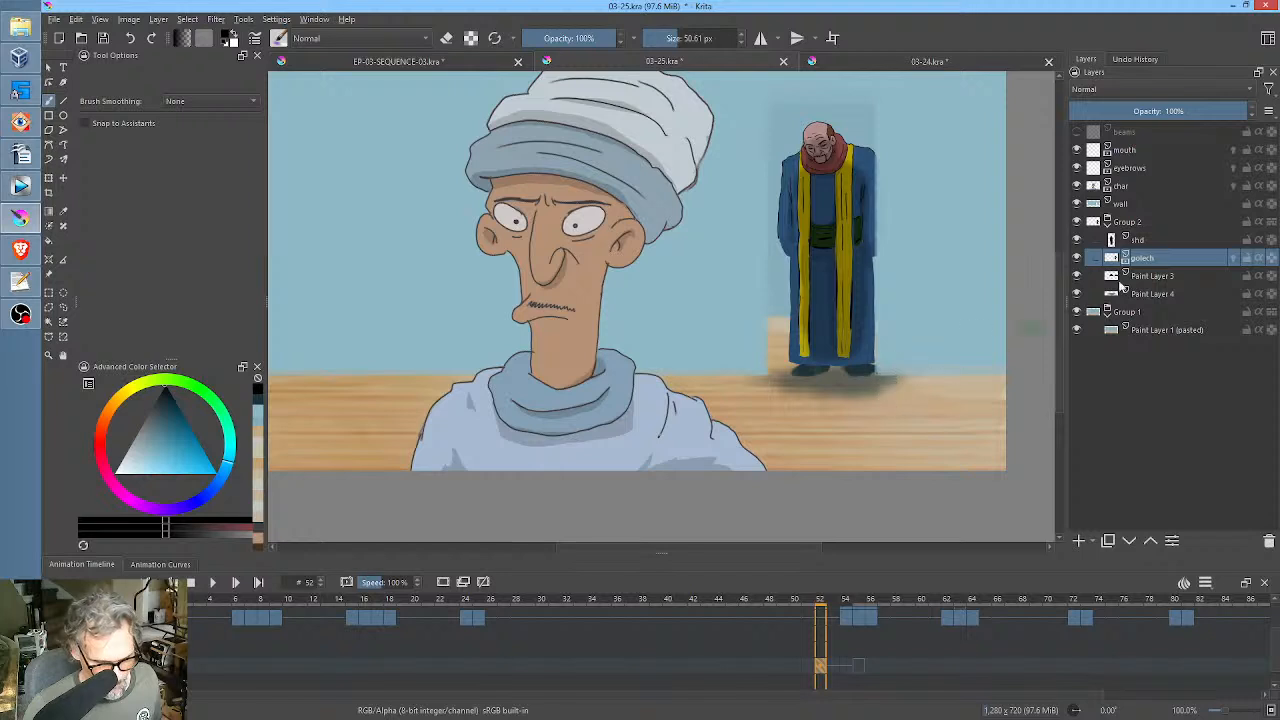
pyautogui.doubleClick(1144, 276)
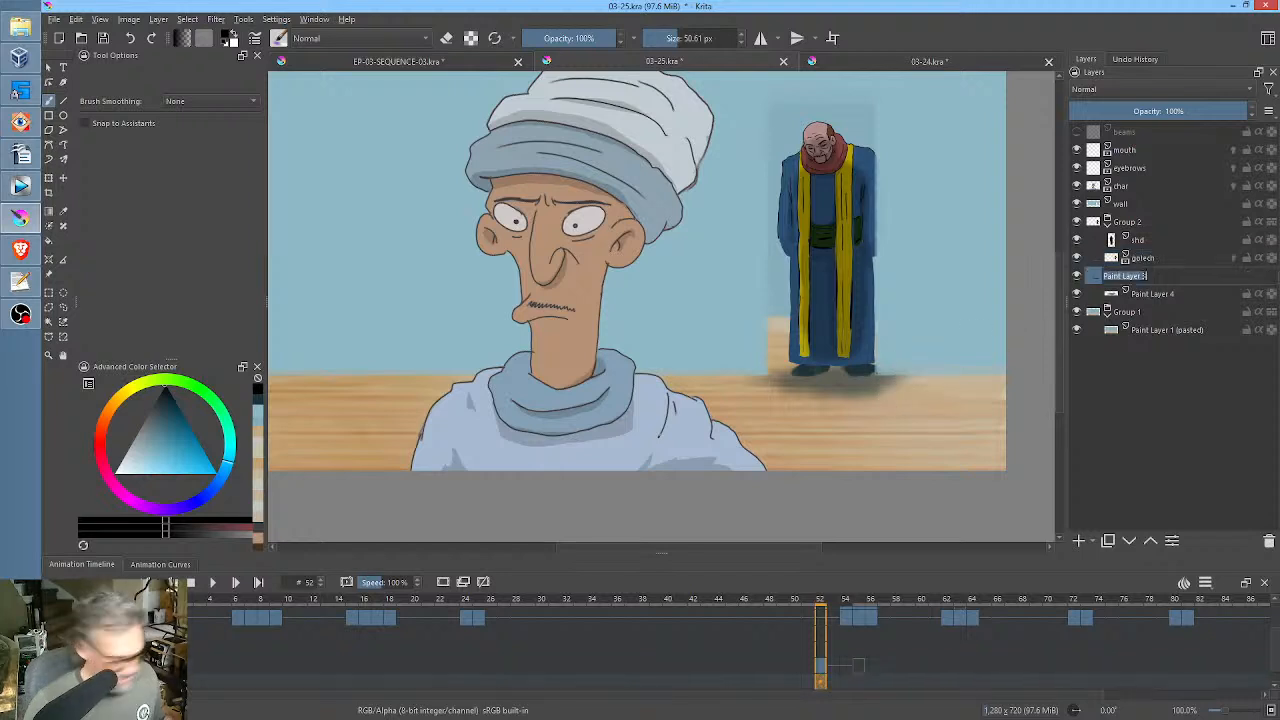
pyautogui.write('fez')
pyautogui.press('Return')
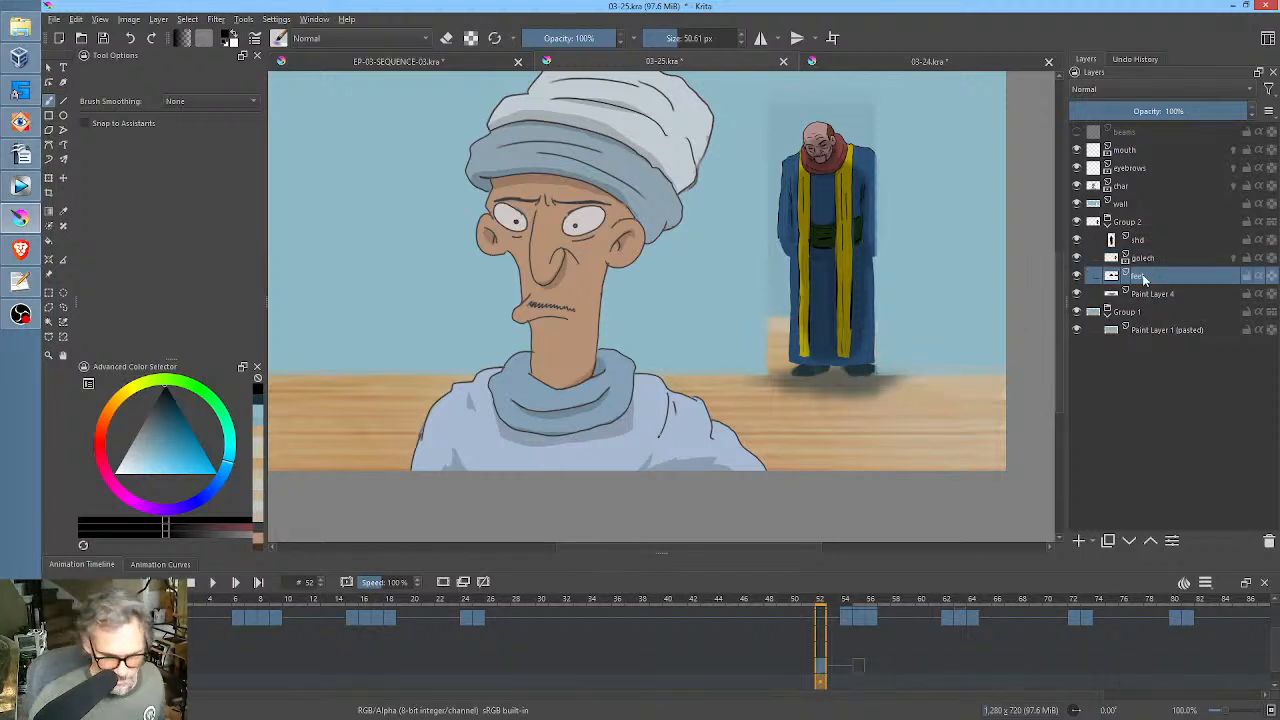
# Rename Paint Layer 4, which holds the floor shadow, as cast shd and save the file.
pyautogui.click(1174, 294)
pyautogui.doubleClick(1170, 295)
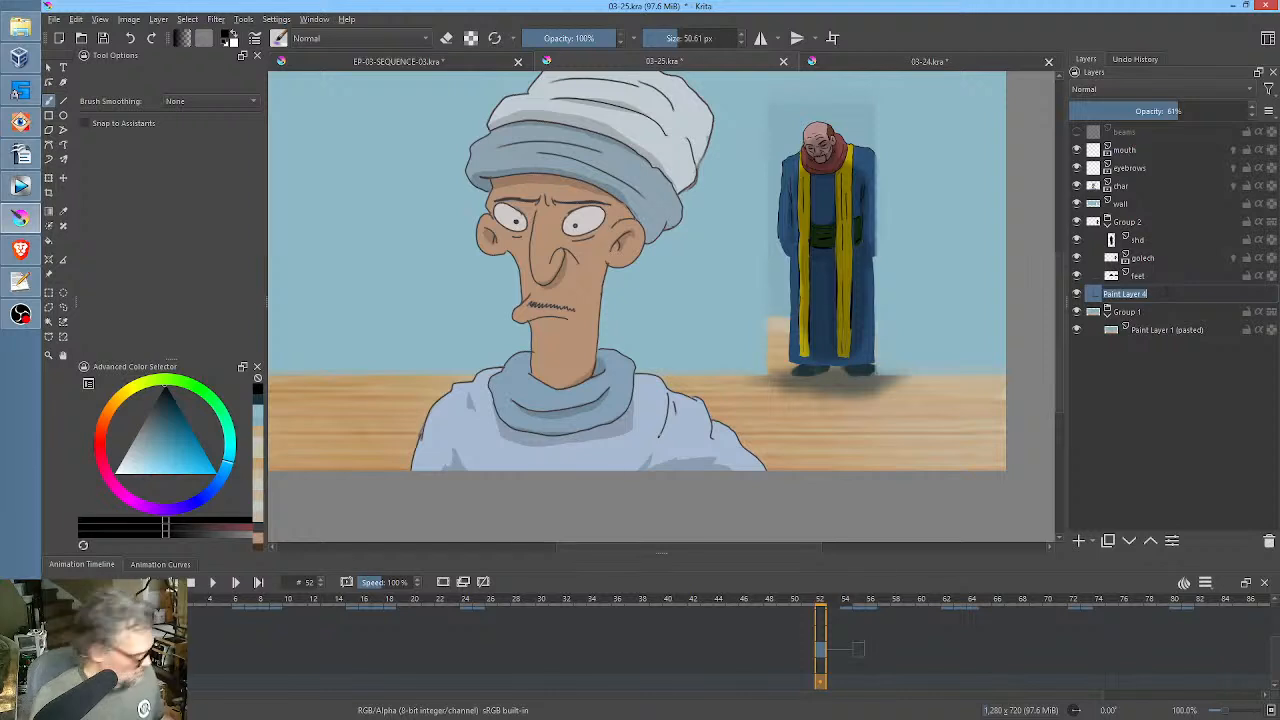
pyautogui.write('cast shd')
pyautogui.press('Return')
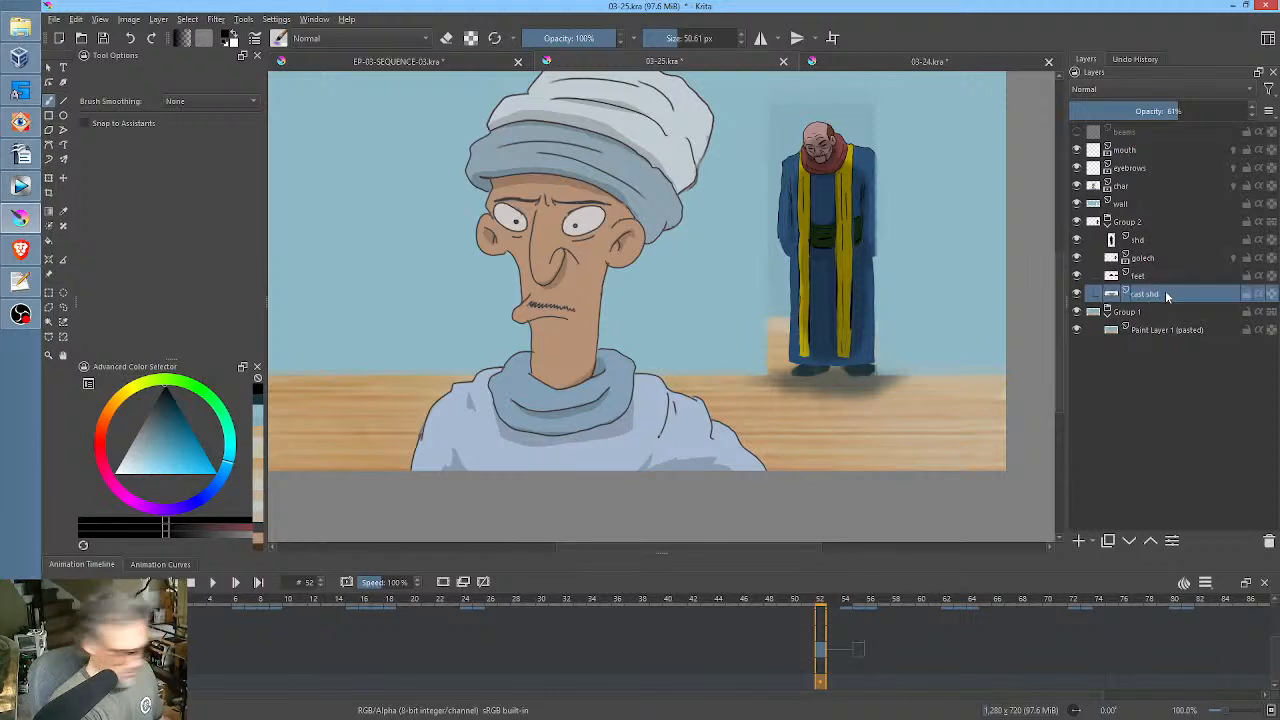
pyautogui.hotkey('ctrl', 's')
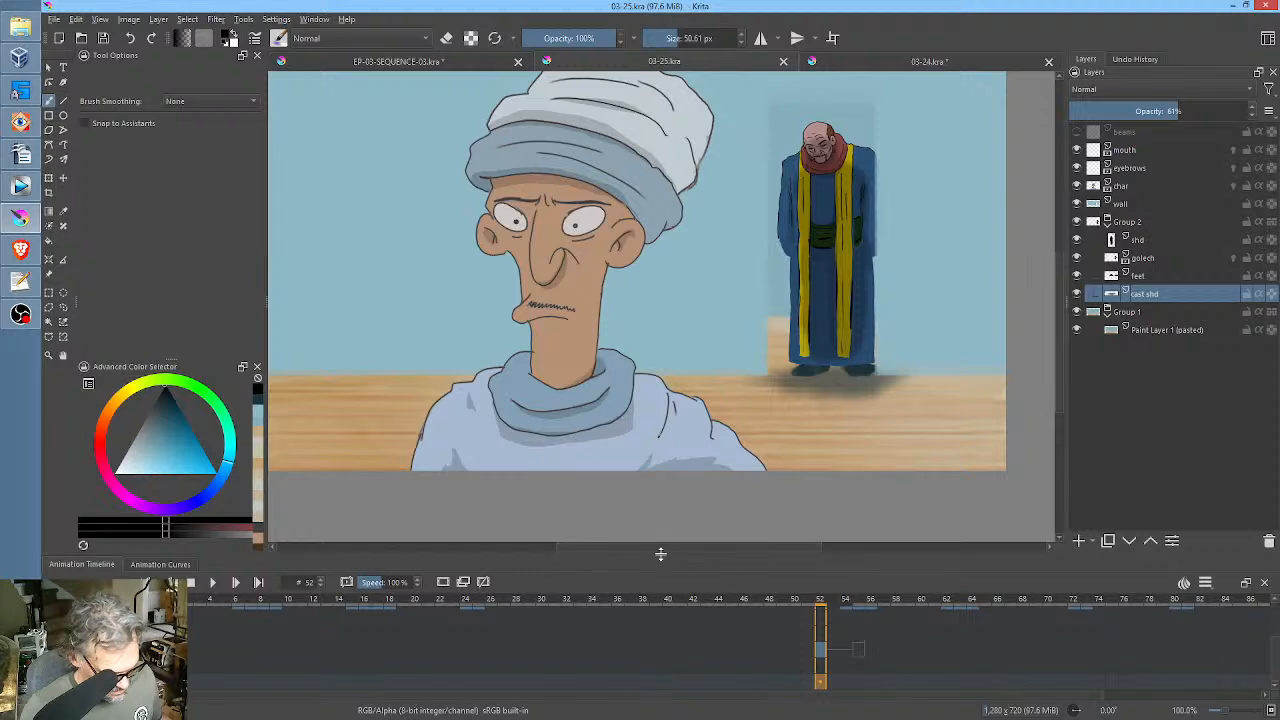
# Keyframe the shd, feet and cast shd layers at frame 52, with frame 0 empty, and check both frames.
pyautogui.moveTo(664, 556); pyautogui.dragTo(677, 470)
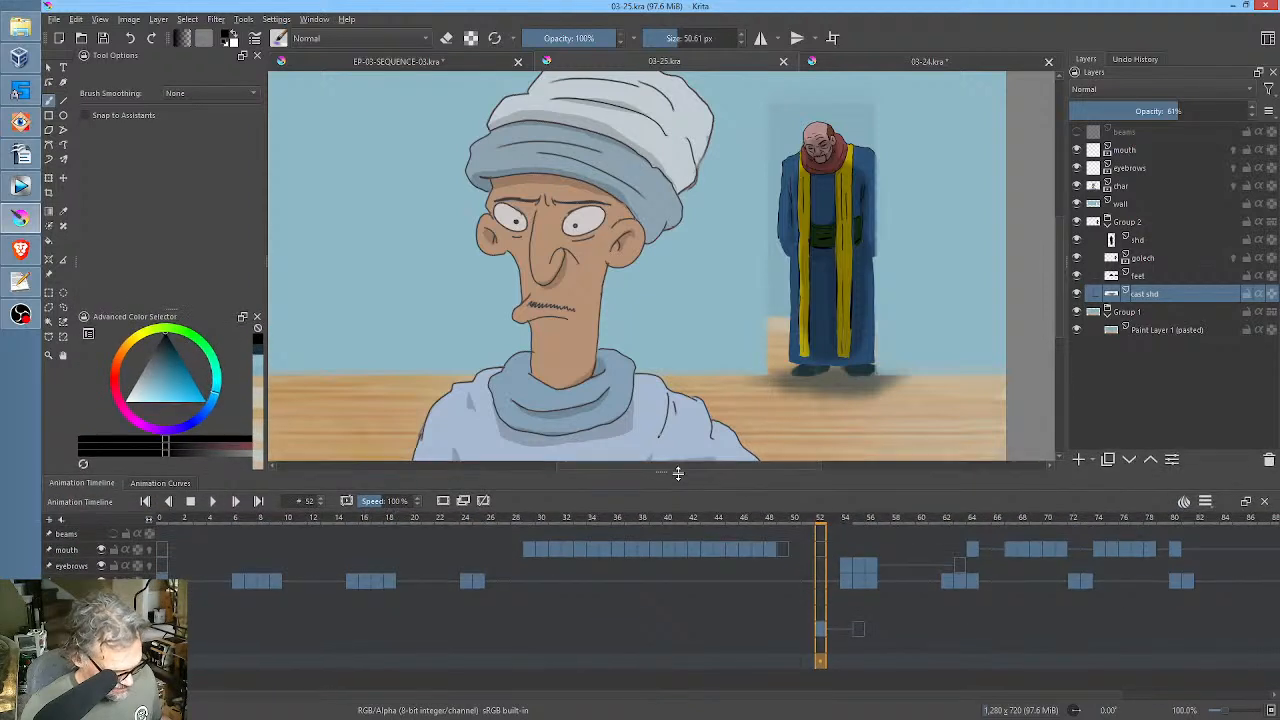
pyautogui.click(162, 660)
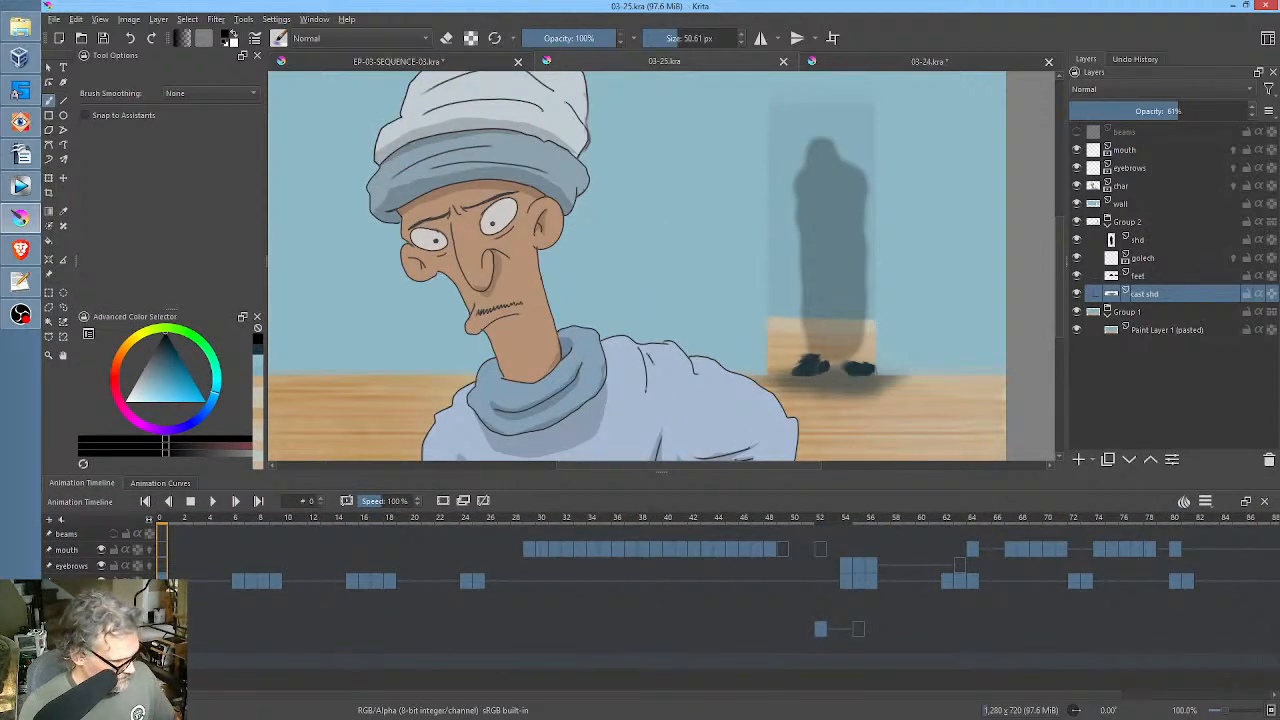
pyautogui.click(820, 660)
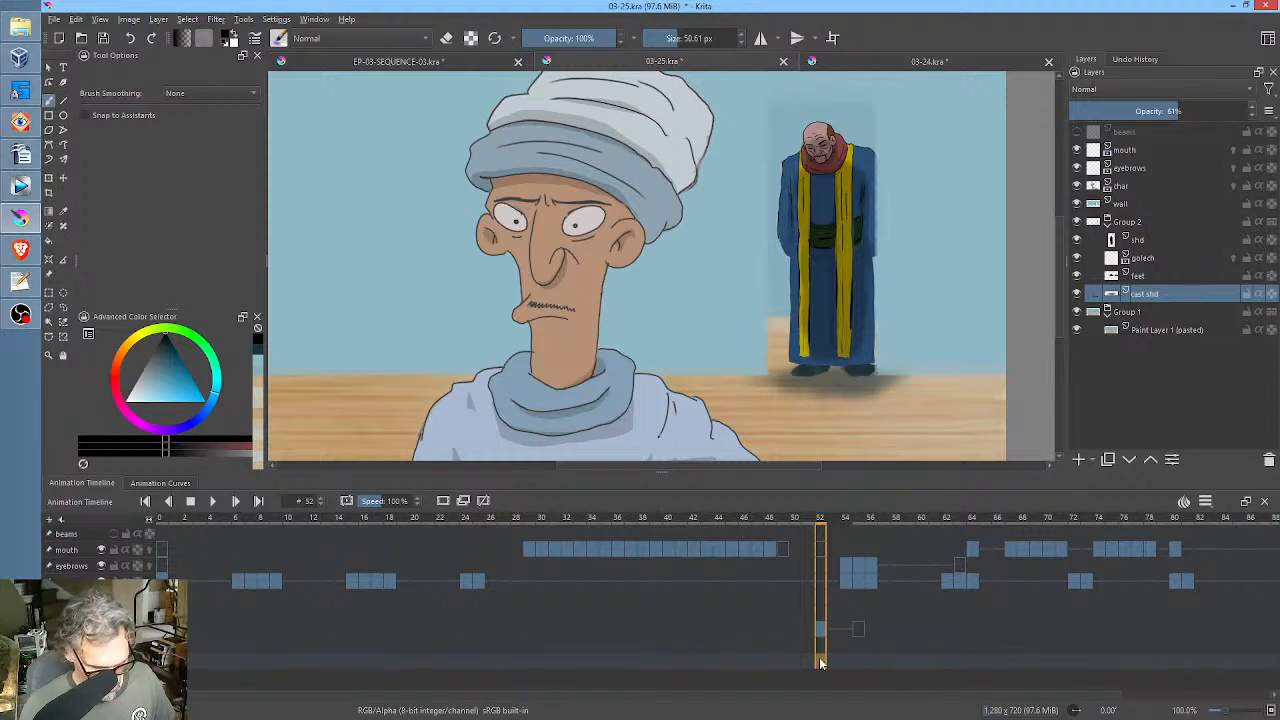
pyautogui.click(820, 660)
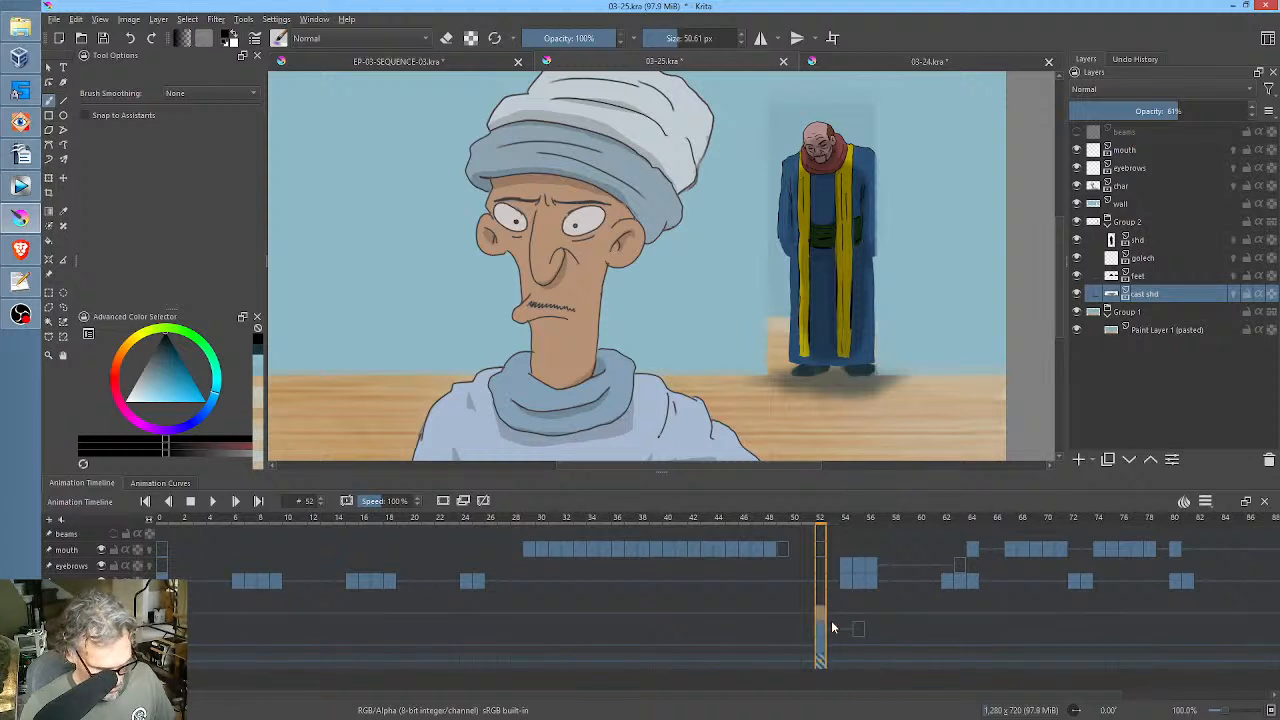
pyautogui.click(162, 660)
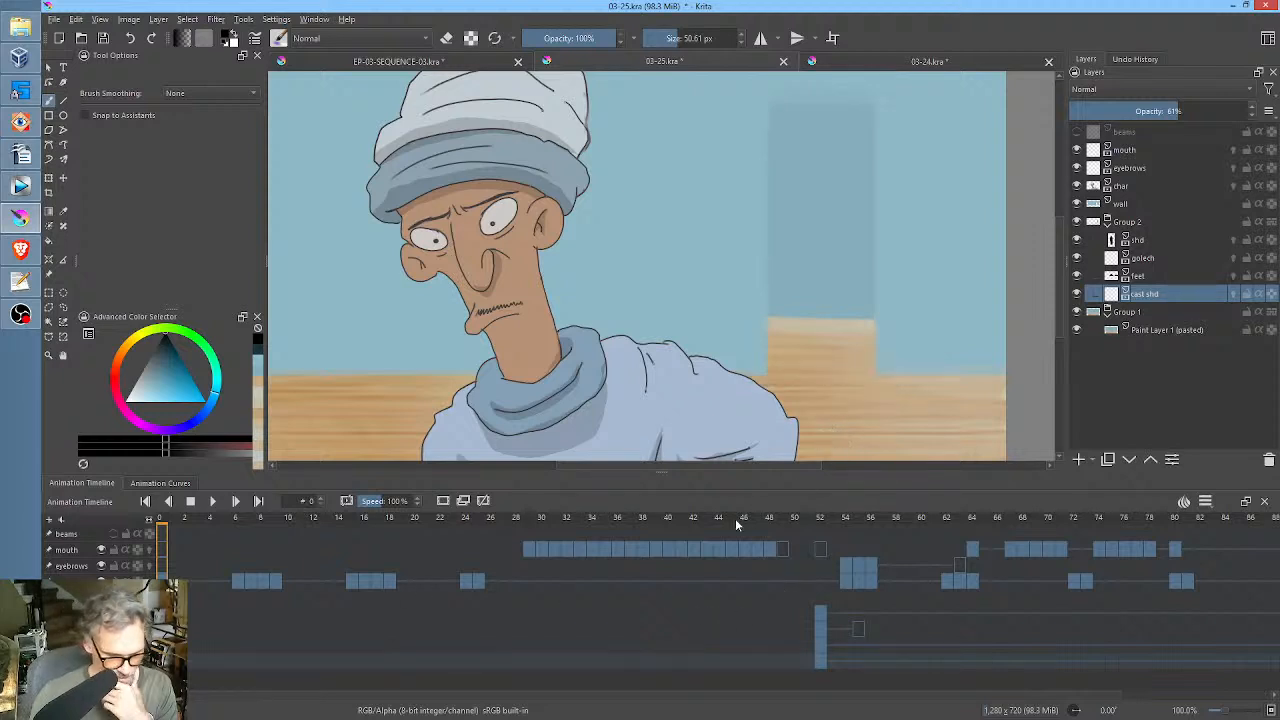
pyautogui.moveTo(729, 519); pyautogui.dragTo(820, 527)
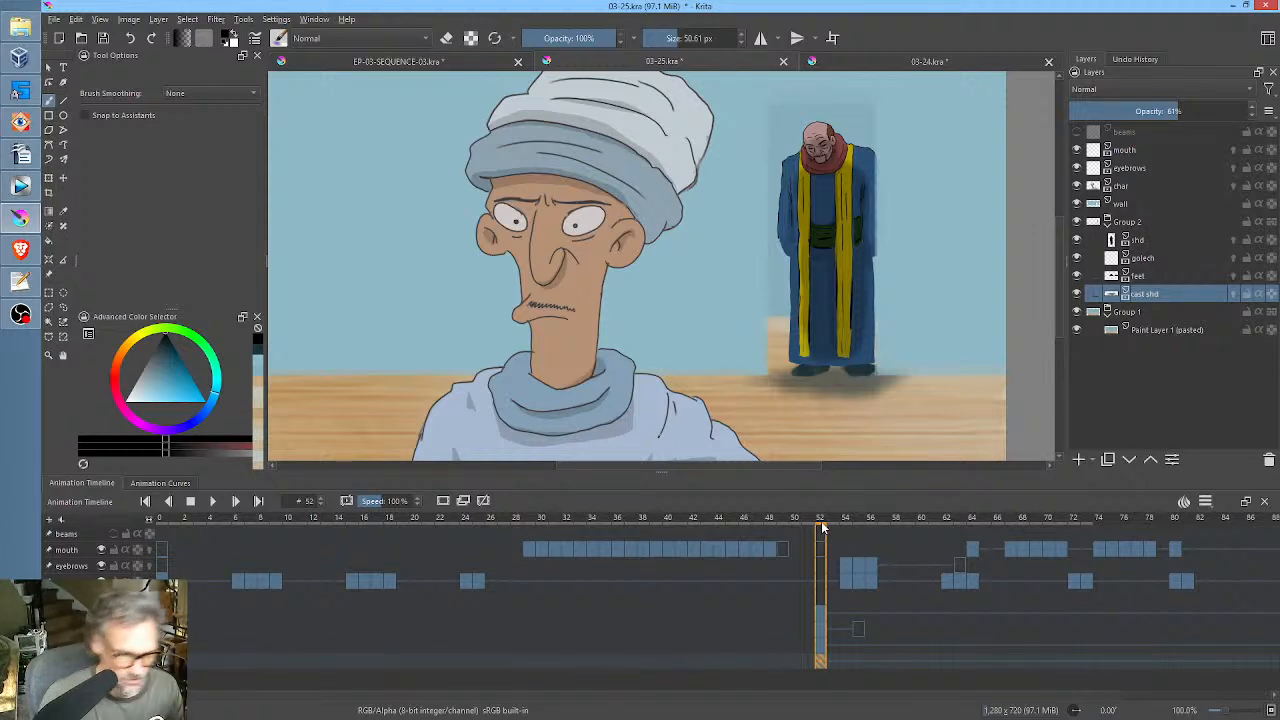
# Group the mouth, eyebrows and char layers, name the group salud, and save the file.
pyautogui.scroll(-2, 743, 290)
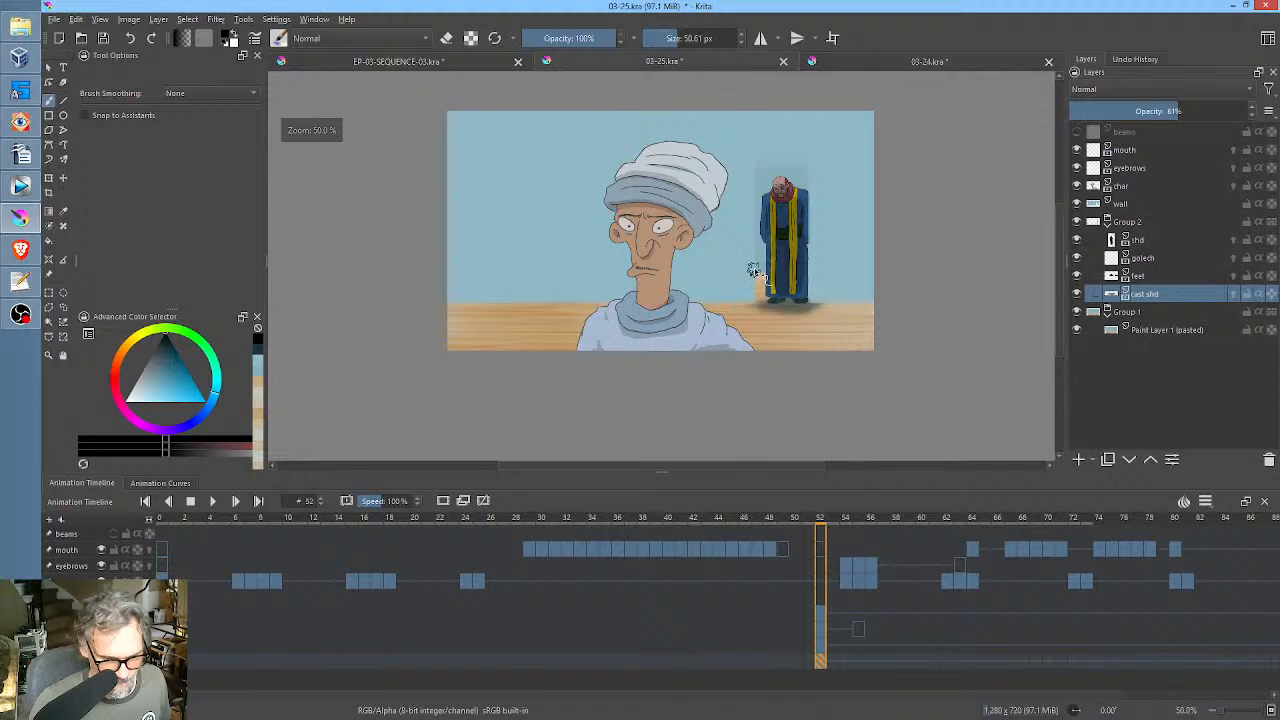
pyautogui.moveTo(754, 269); pyautogui.dragTo(758, 284)
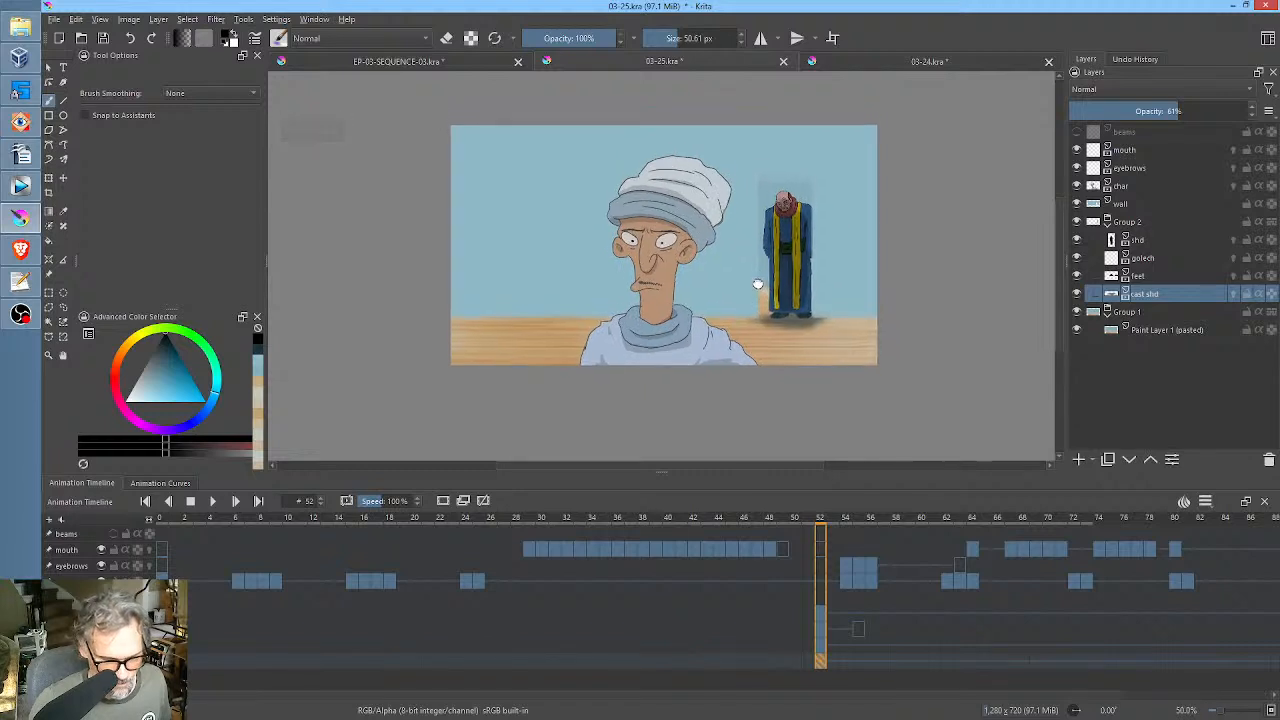
pyautogui.click(1132, 188)
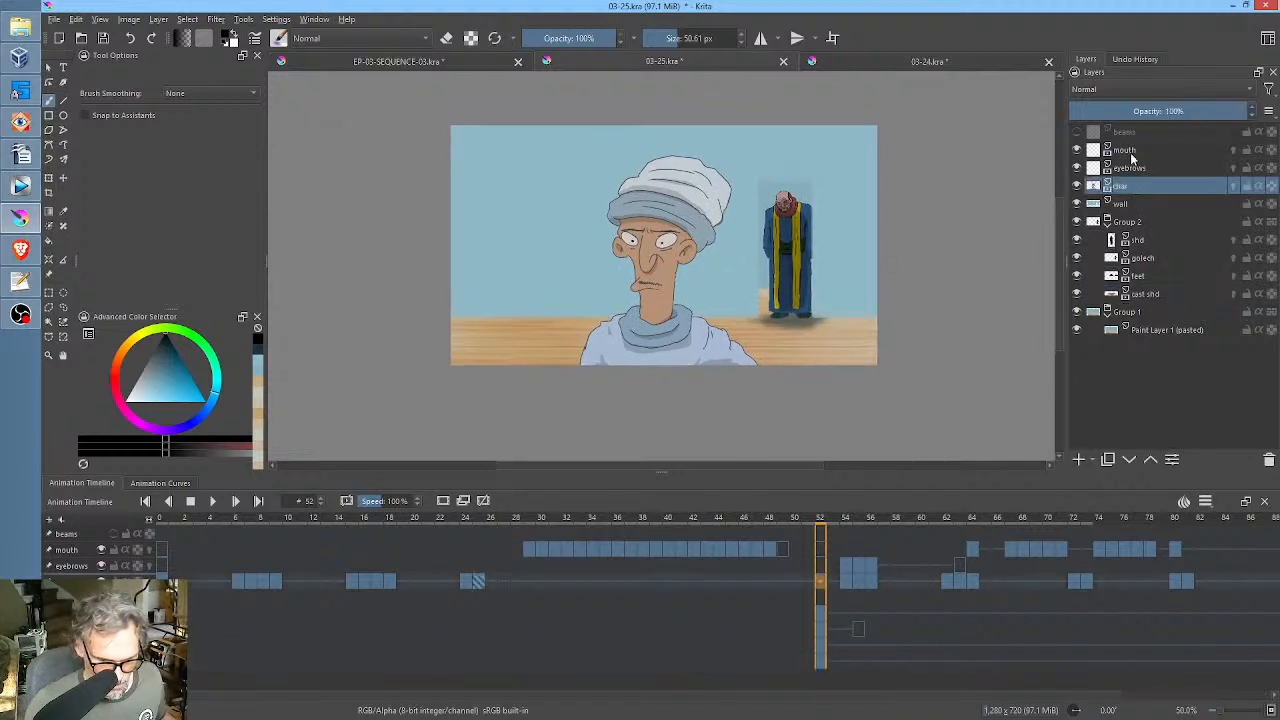
pyautogui.keyDown('shift'); pyautogui.click(1132, 152); pyautogui.keyUp('shift')
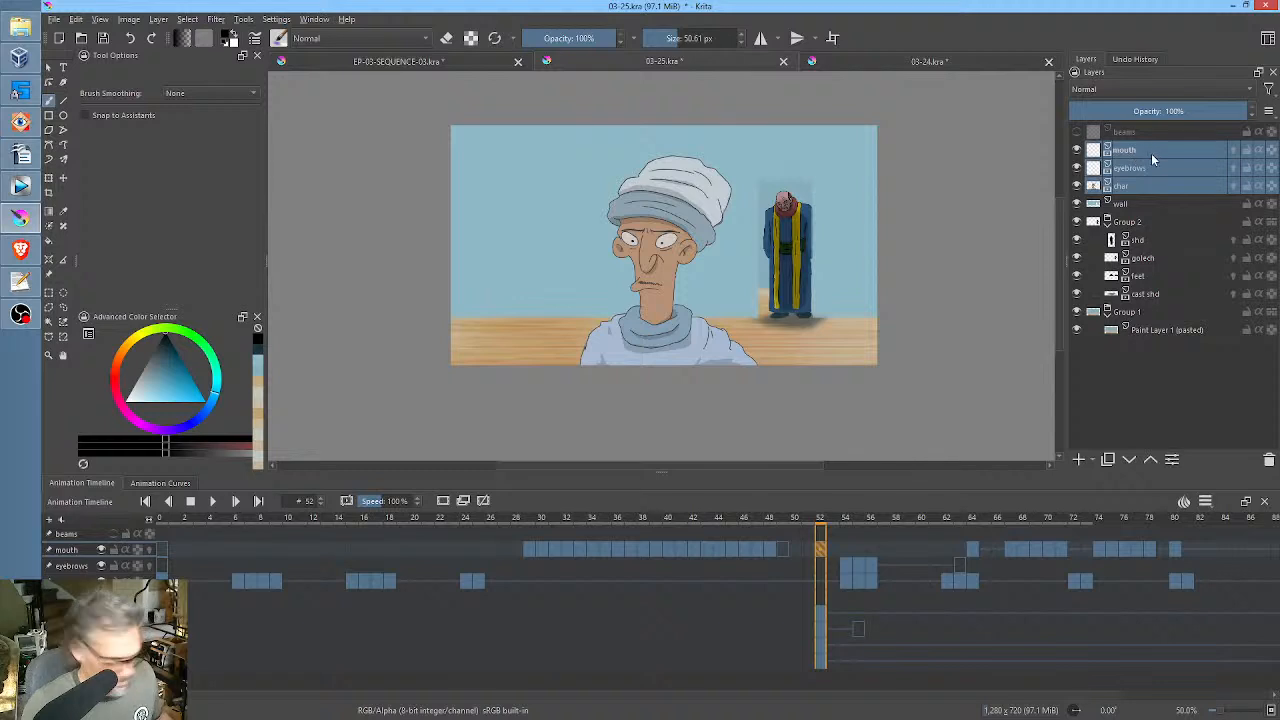
pyautogui.hotkey('ctrl', 'g')
pyautogui.doubleClick(1147, 150)
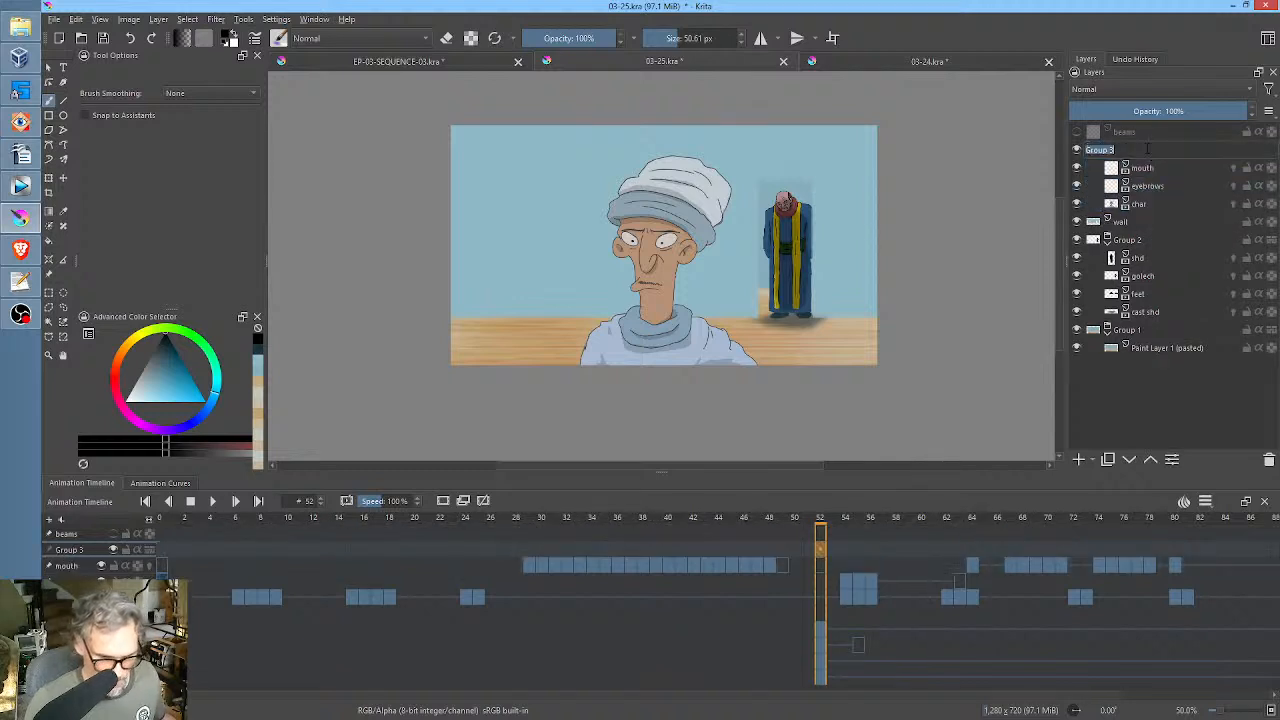
pyautogui.write('falud')
pyautogui.press('Return')
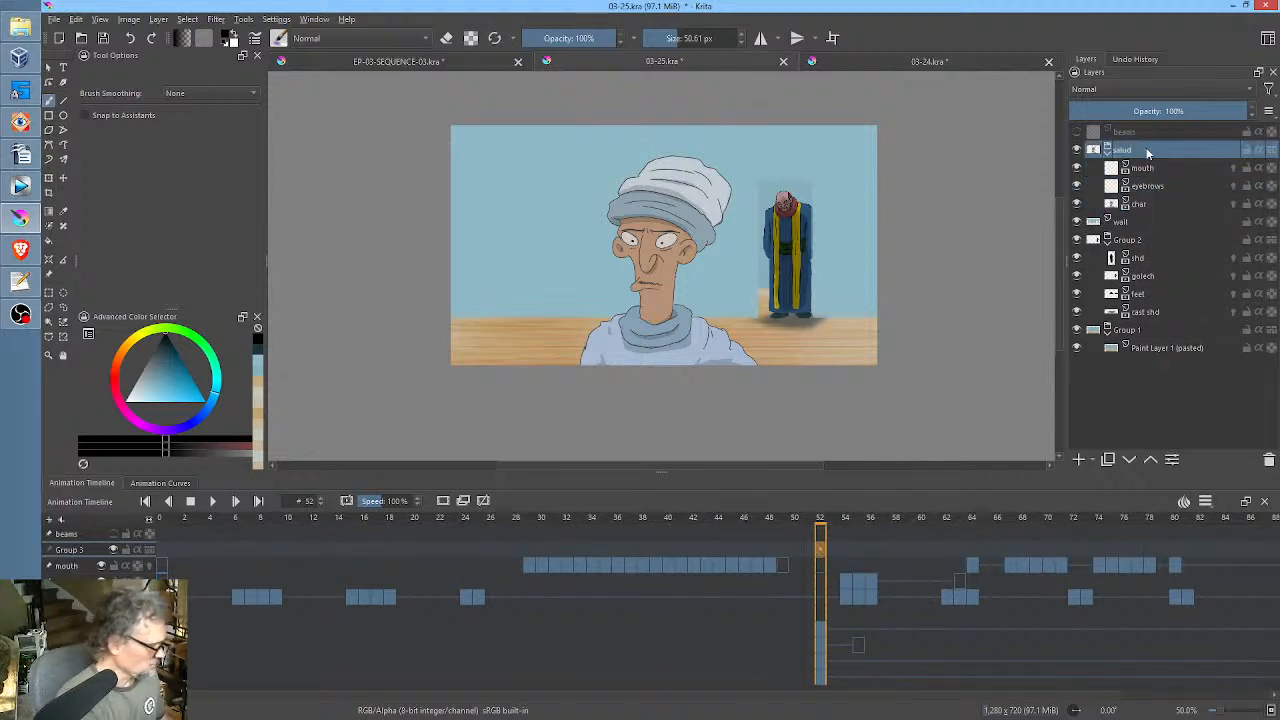
pyautogui.hotkey('ctrl', 's')
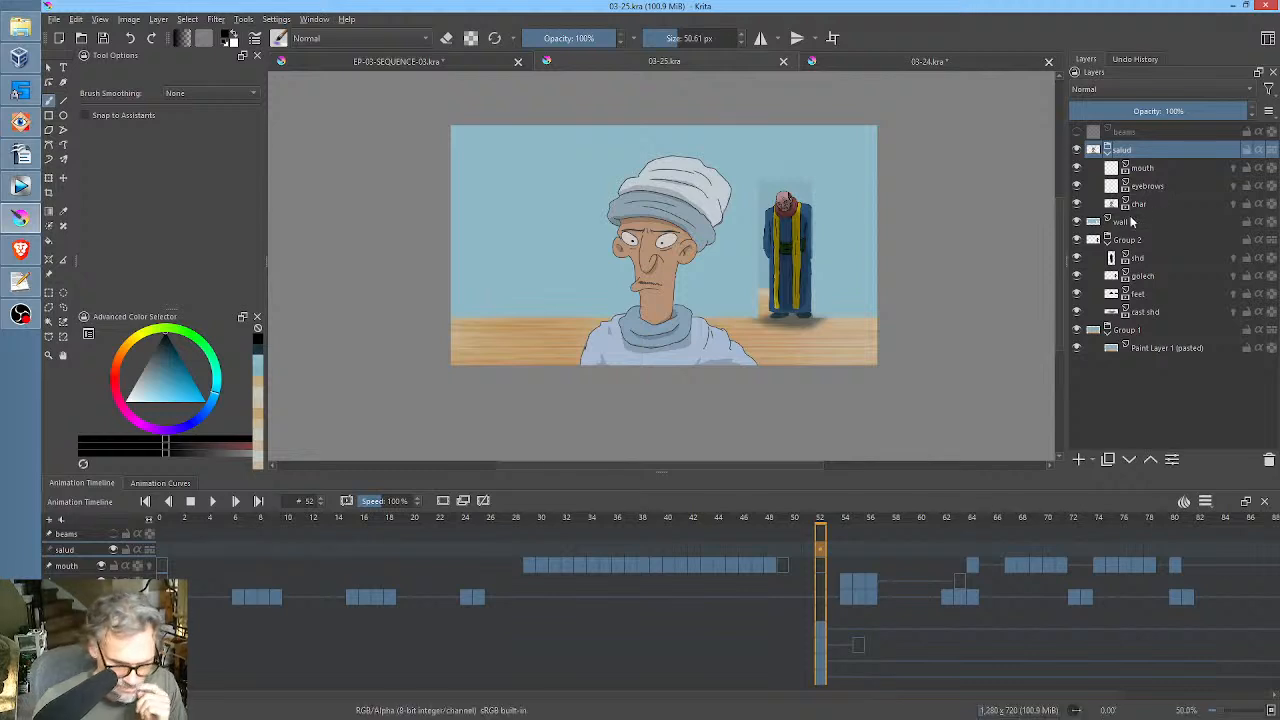
# Add a paint layer above Paint Layer 1 (pasted) in Group 1 and brush soft black over the background at 600 px.
pyautogui.click(1127, 224)
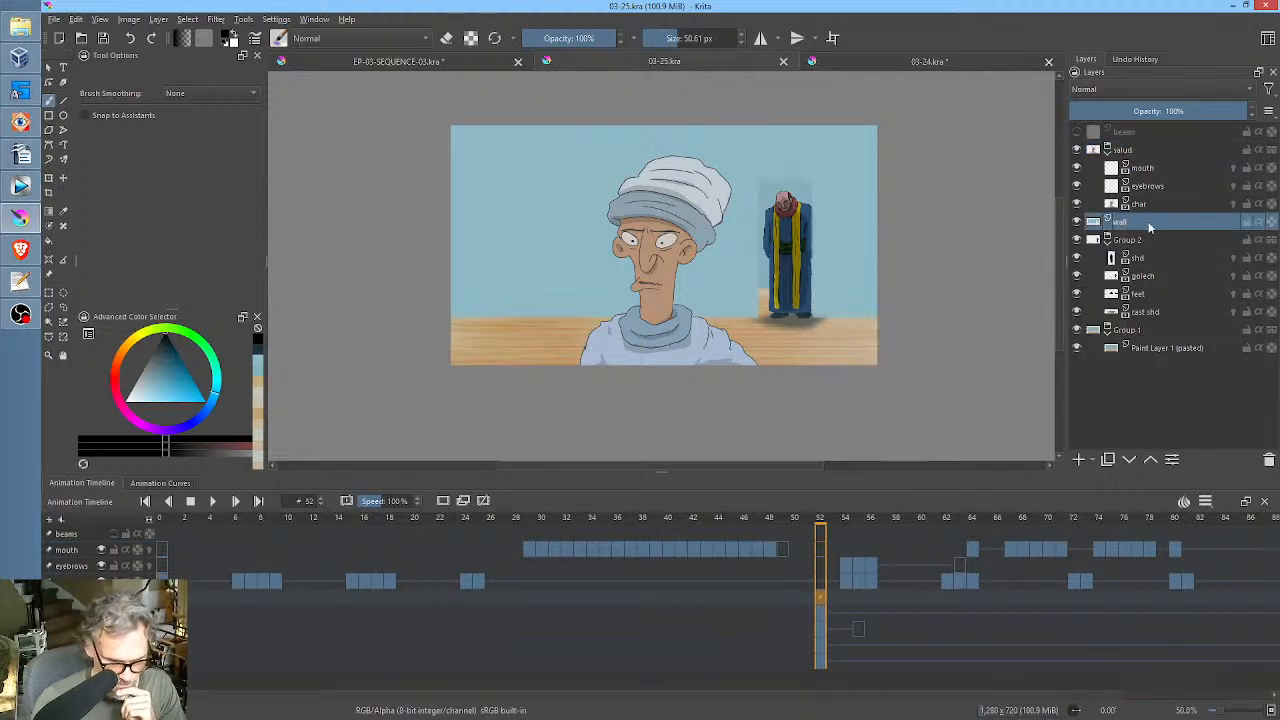
pyautogui.click(1155, 349)
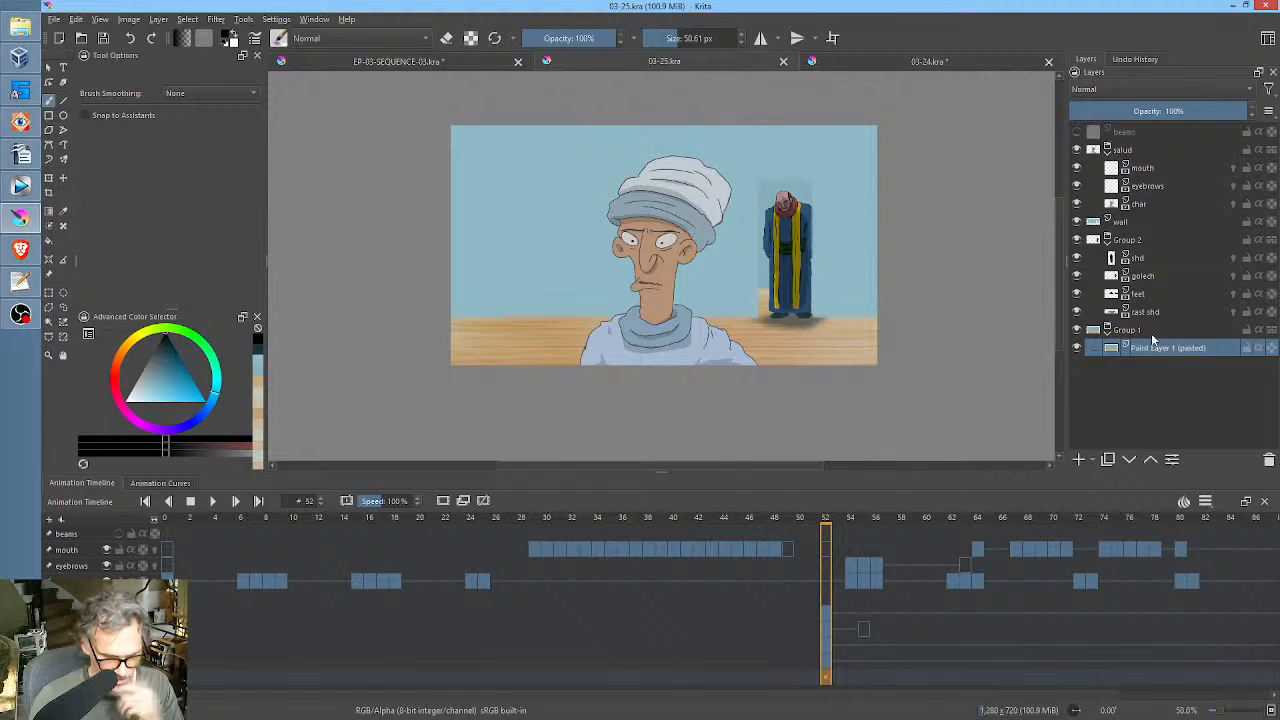
pyautogui.click(1080, 460)
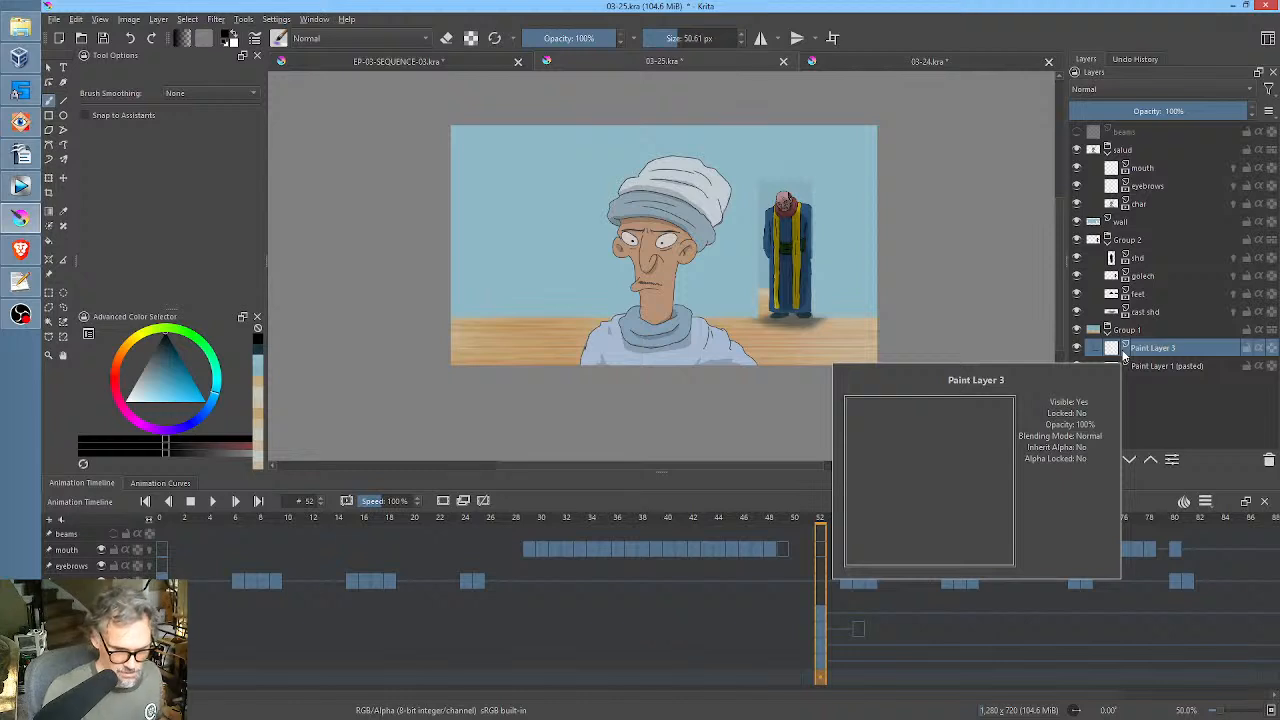
pyautogui.rightClick(772, 235)
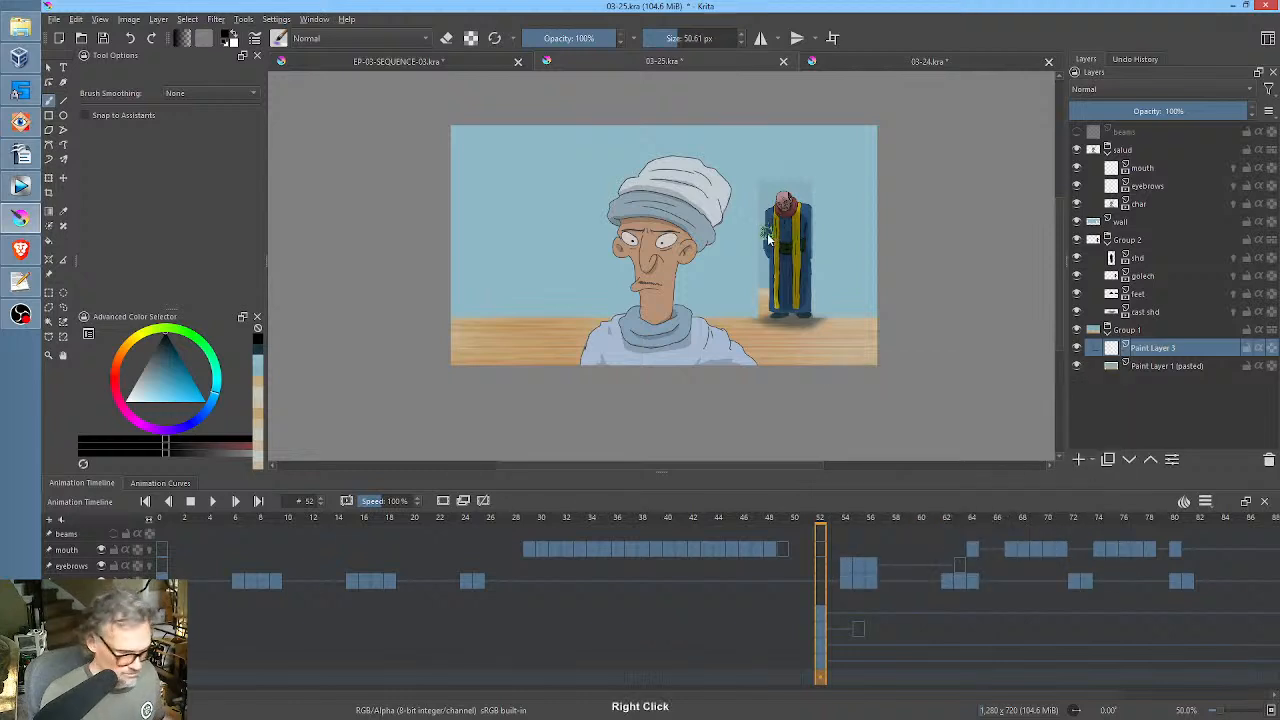
pyautogui.click(843, 175)
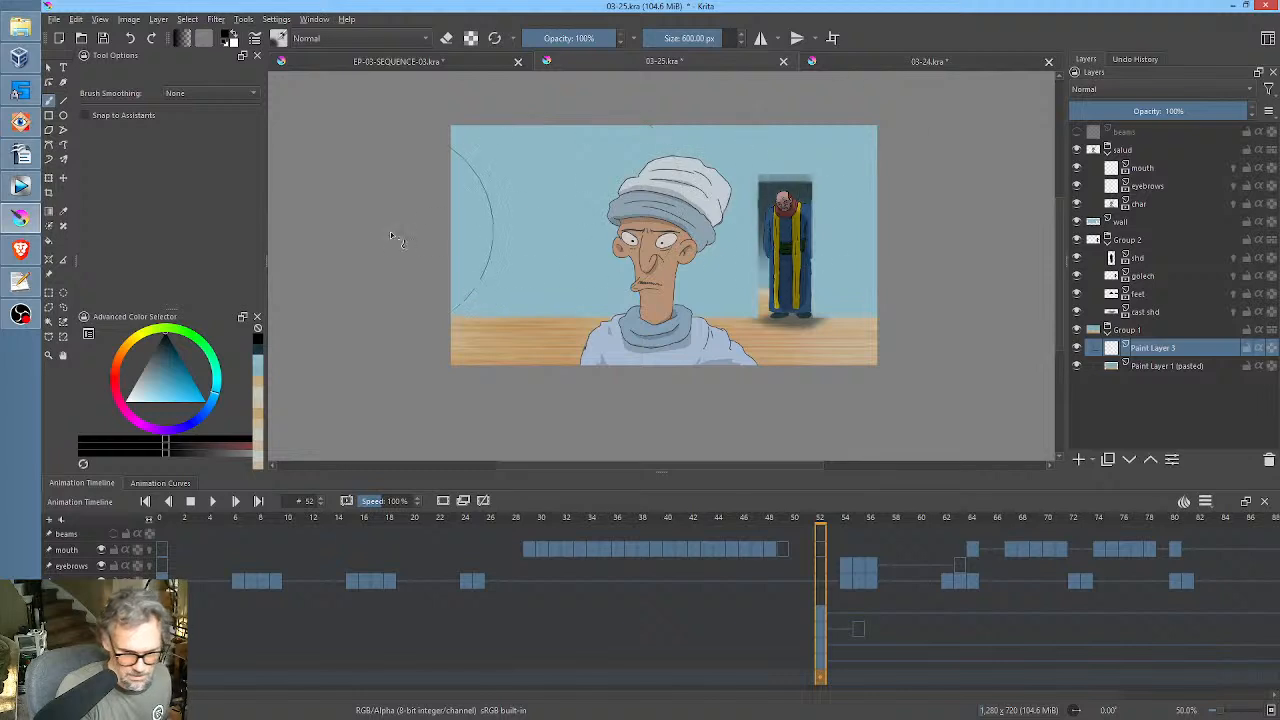
pyautogui.moveTo(520, 262)
pyautogui.mouseDown()
pyautogui.moveTo(843, 231)
pyautogui.moveTo(894, 271)
pyautogui.moveTo(811, 283)
pyautogui.mouseUp()
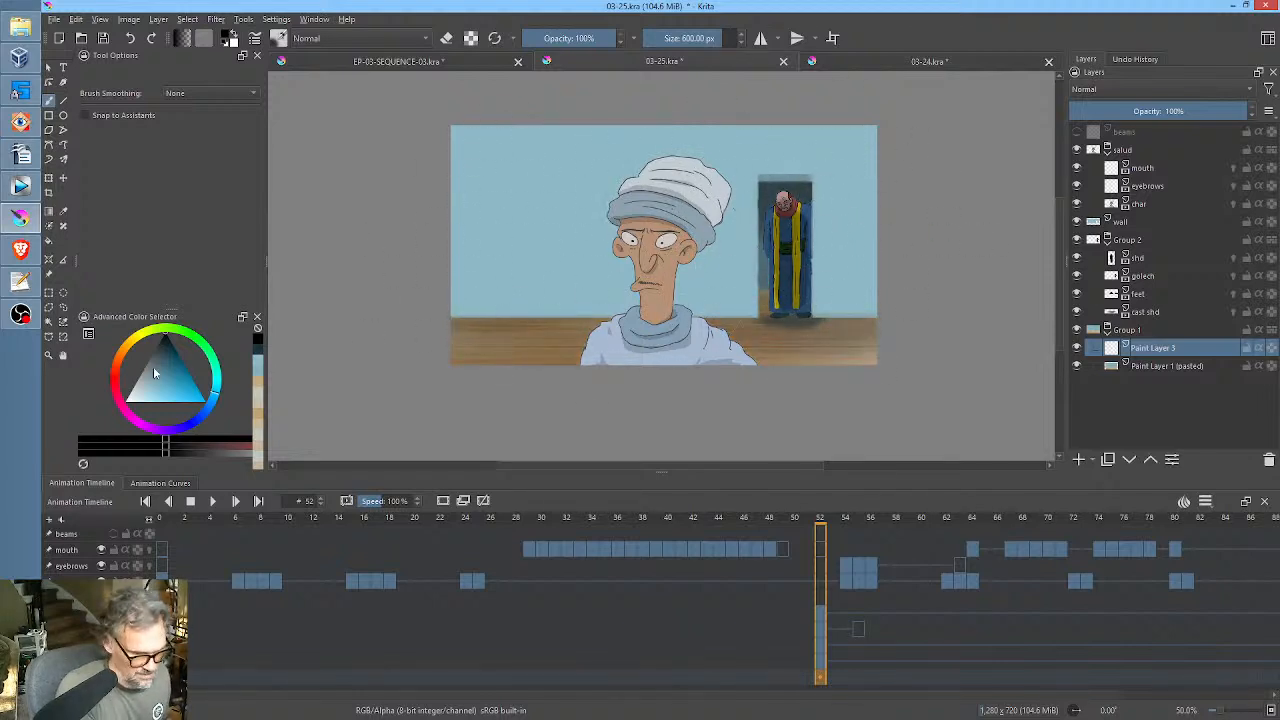
# Brush bright blue and then more black over the floor and doorway background, and set the layer's blending mode to Overlay.
pyautogui.click(220, 403)
pyautogui.click(207, 402)
pyautogui.moveTo(322, 403)
pyautogui.mouseDown()
pyautogui.moveTo(545, 415)
pyautogui.moveTo(525, 420)
pyautogui.mouseUp()
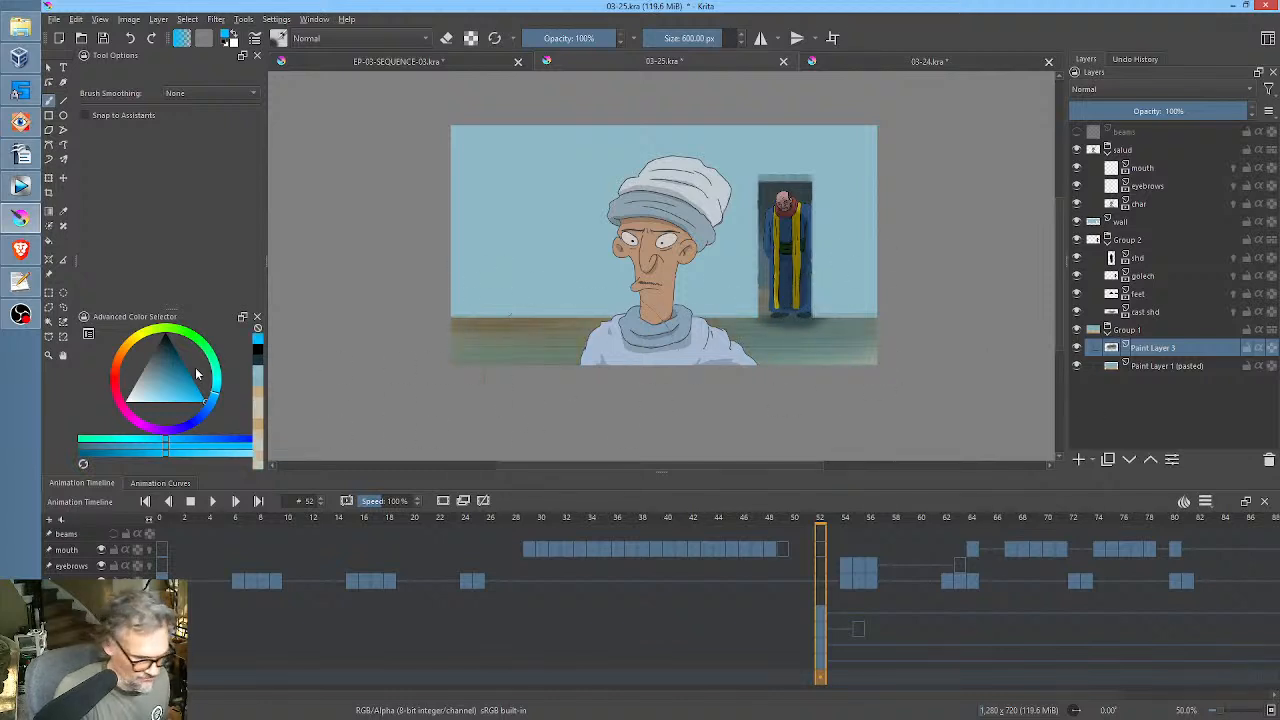
pyautogui.click(166, 336)
pyautogui.moveTo(880, 330)
pyautogui.mouseDown()
pyautogui.moveTo(362, 354)
pyautogui.moveTo(890, 300)
pyautogui.moveTo(879, 255)
pyautogui.mouseUp()
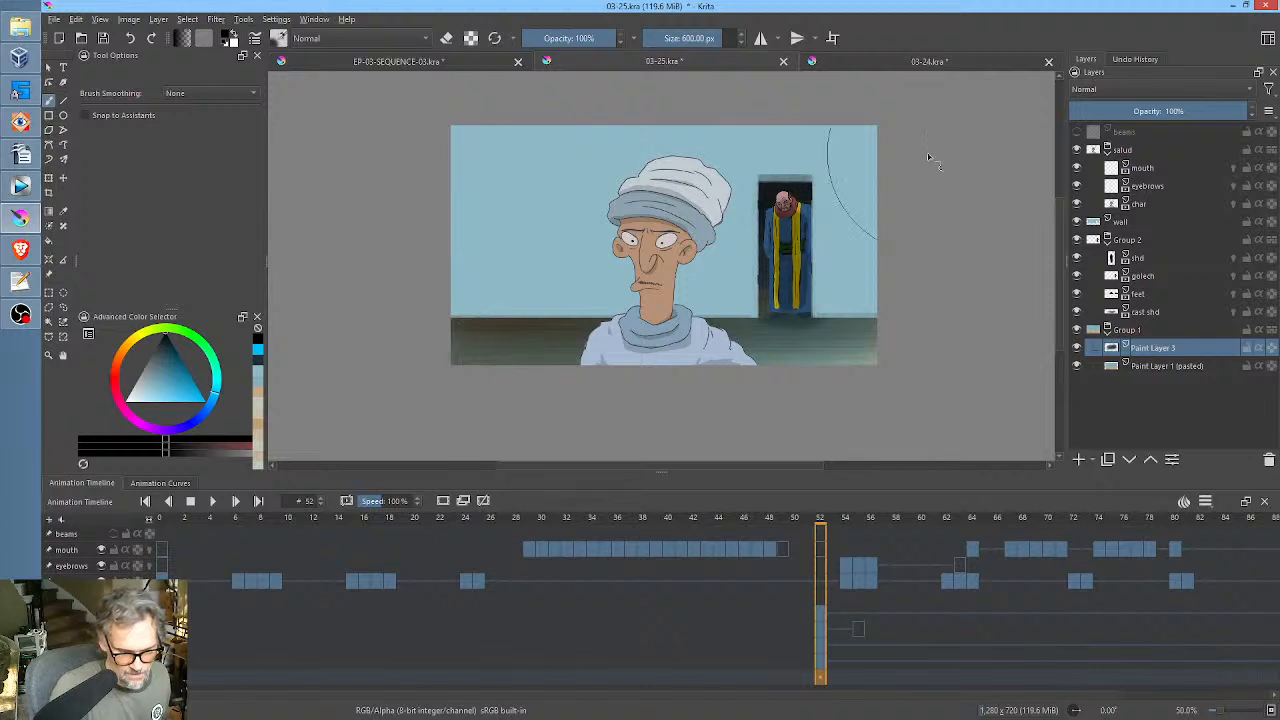
pyautogui.click(1133, 88)
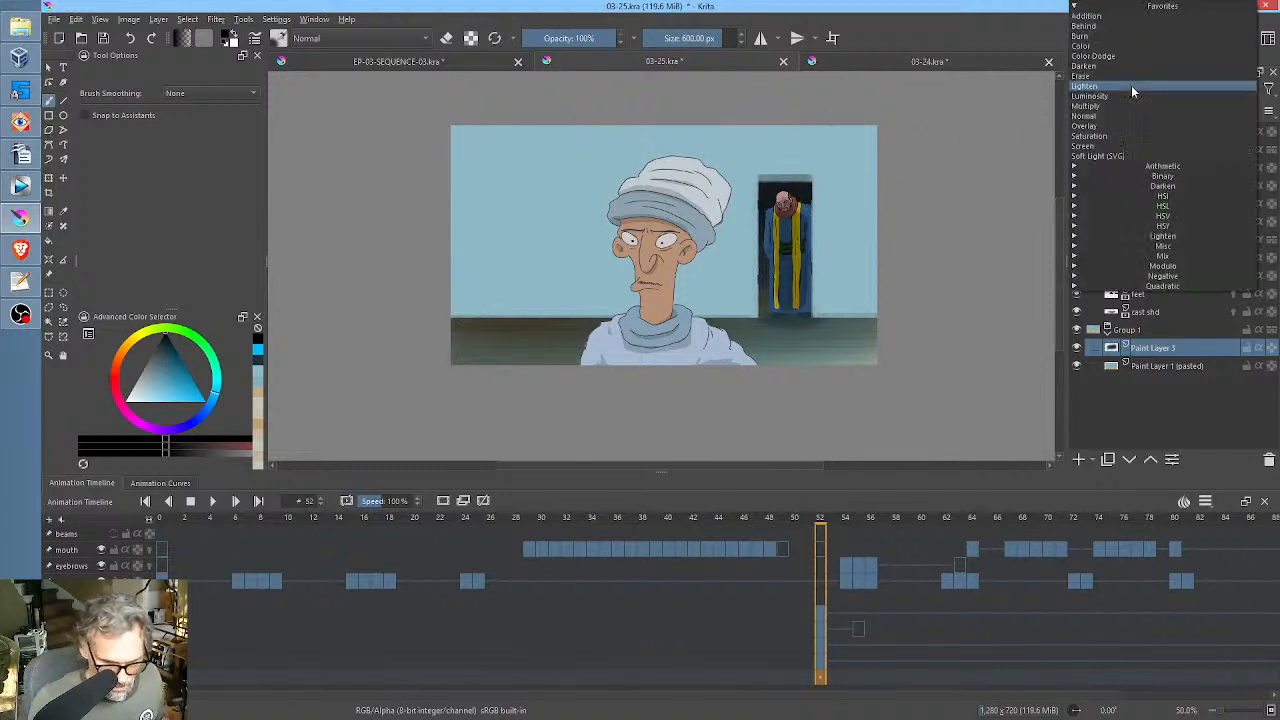
pyautogui.click(1123, 127)
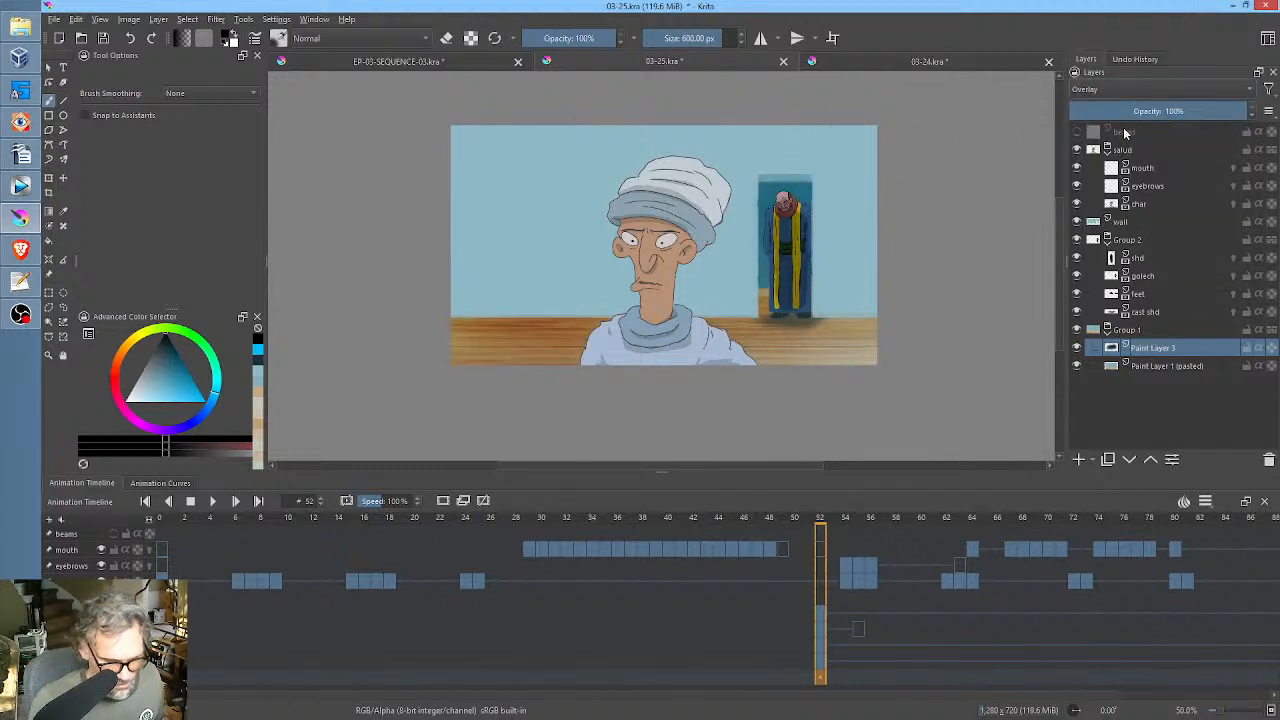
# Set Paint Layer 3's blending mode to Normal and lower its opacity to about 58%.
pyautogui.click(1125, 91)
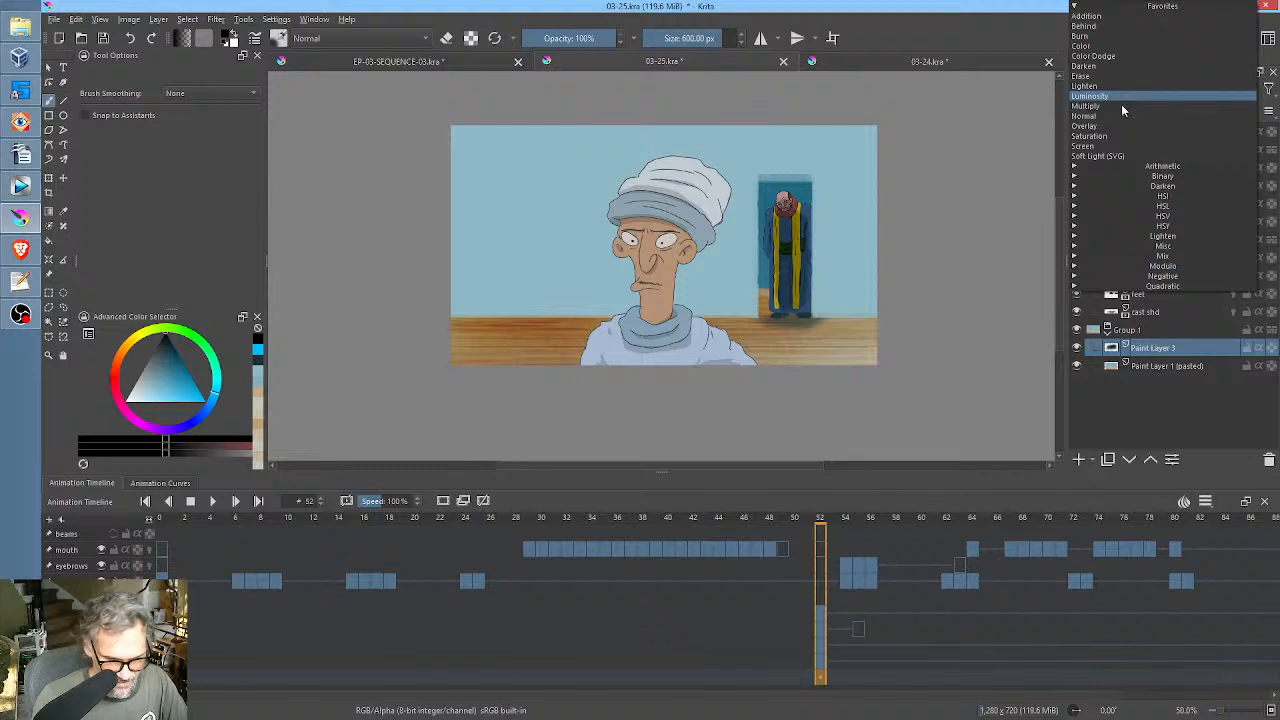
pyautogui.click(1115, 116)
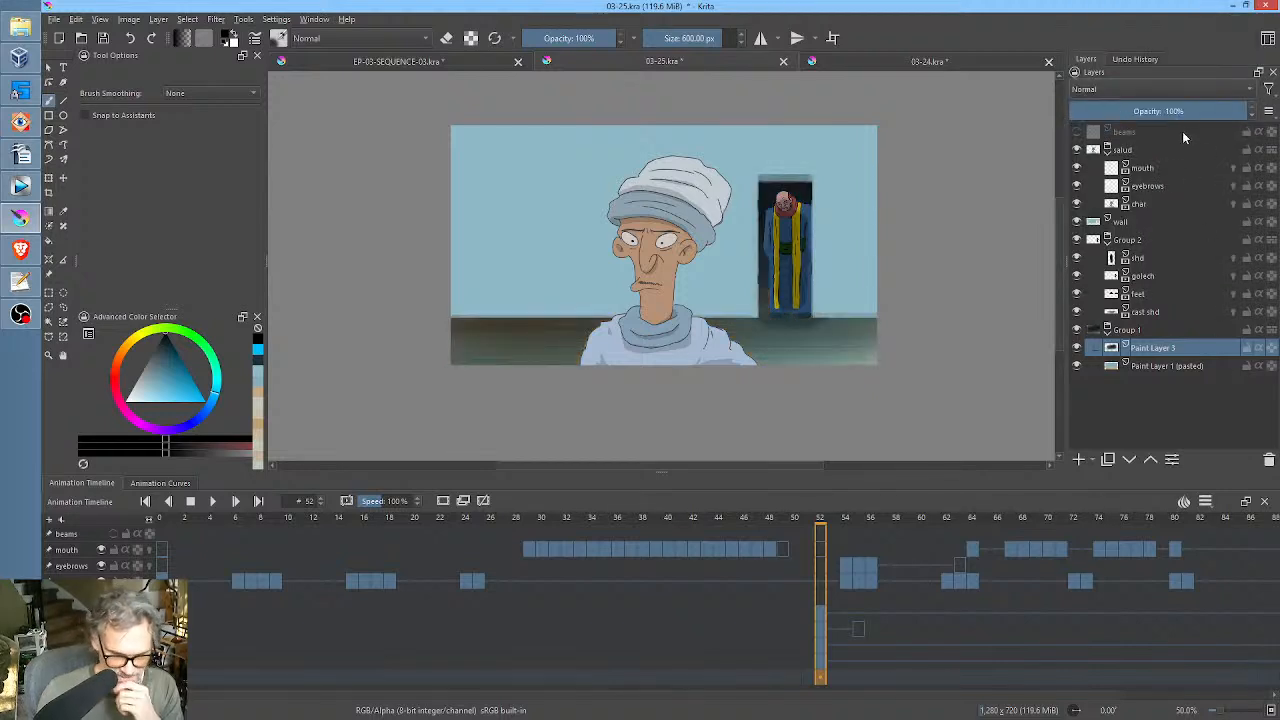
pyautogui.moveTo(1216, 112); pyautogui.dragTo(1172, 122)
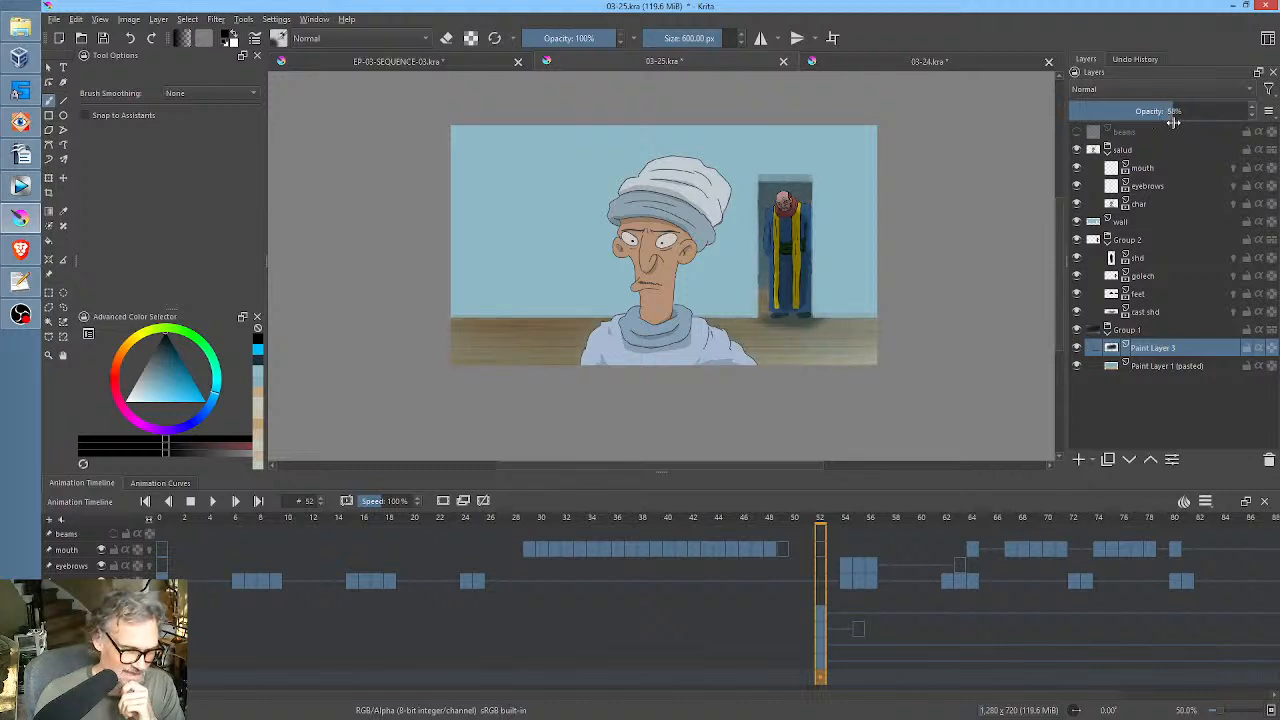
# Put the wall layer in its own group, and briefly hide and restore Paint Layer 1 (pasted).
pyautogui.click(1133, 226)
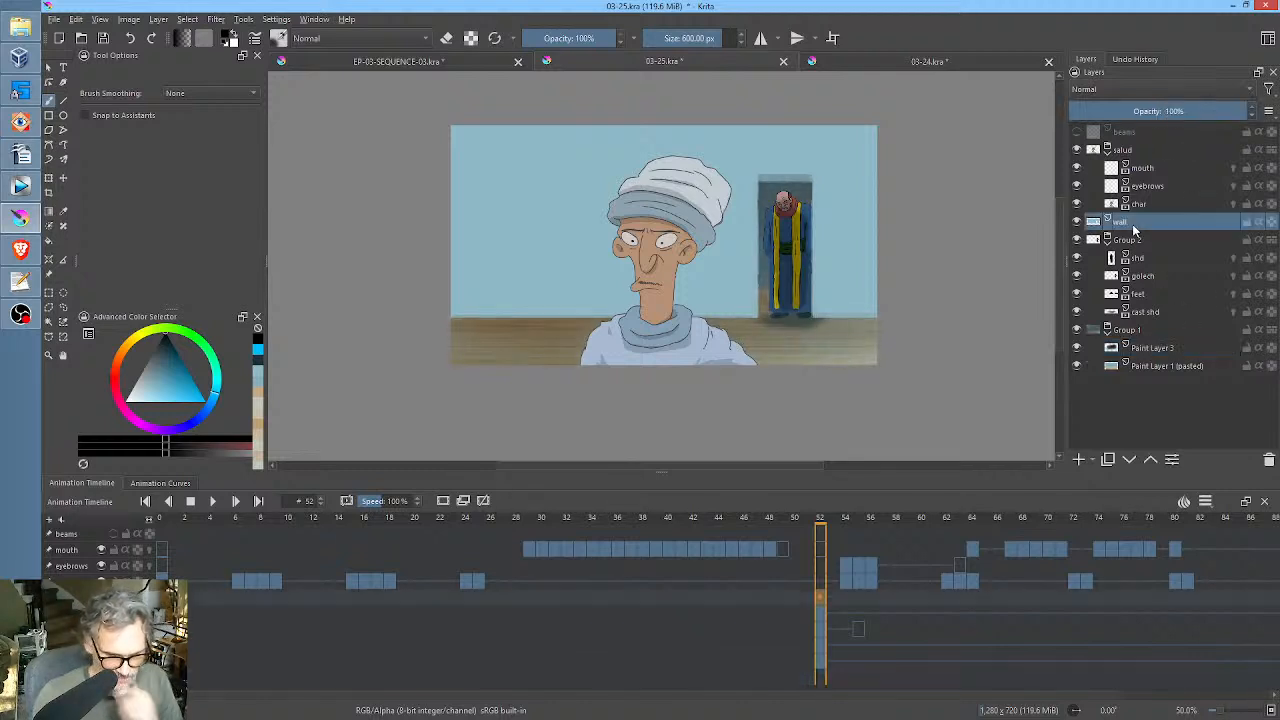
pyautogui.hotkey('ctrl', 'g')
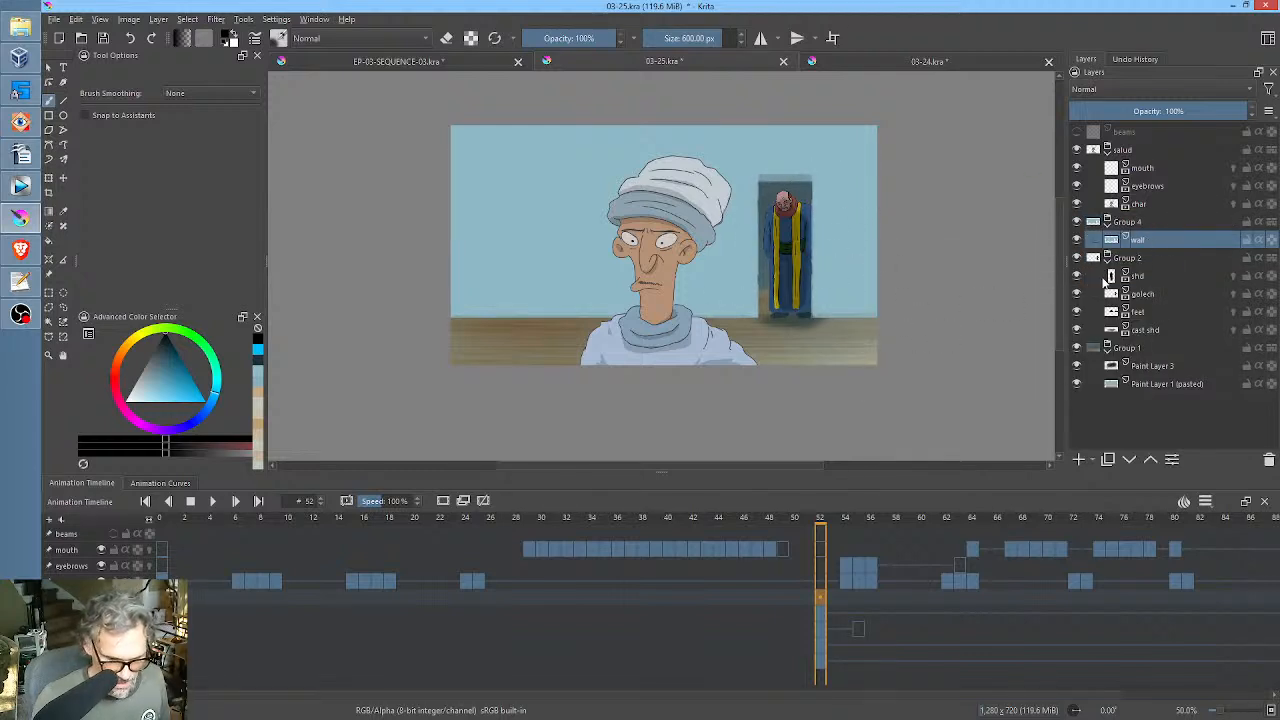
pyautogui.click(1077, 385)
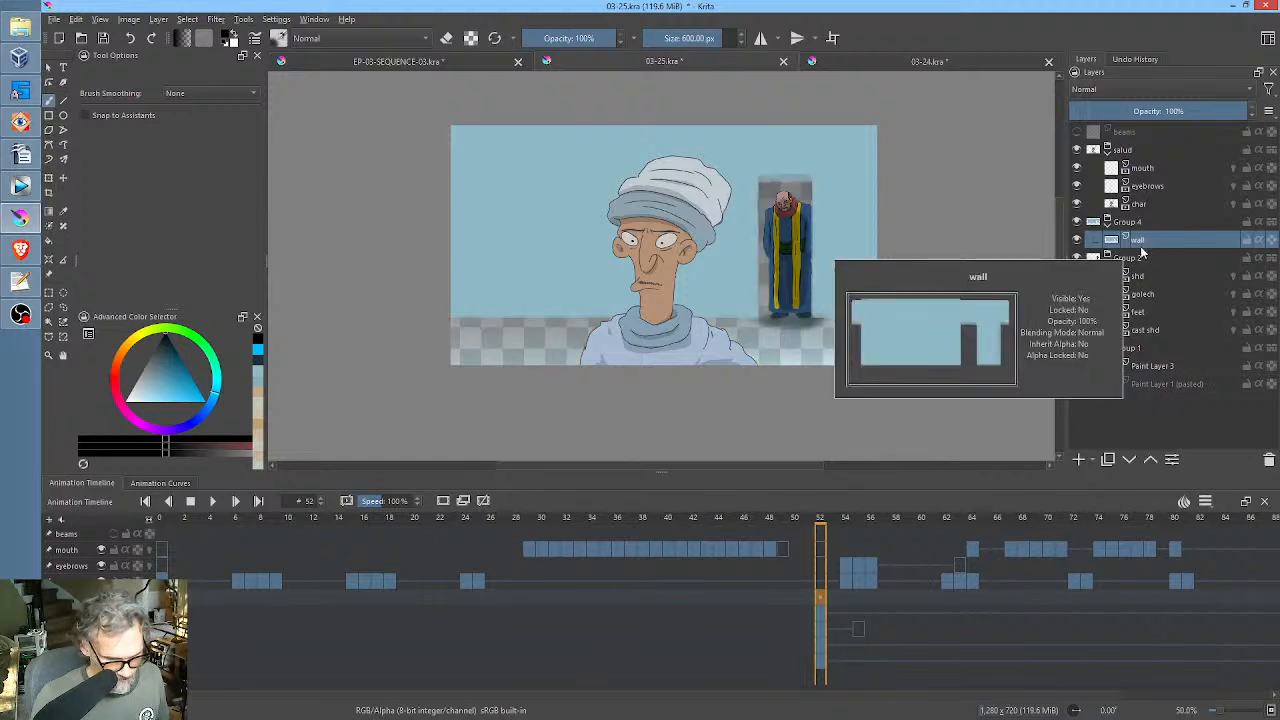
pyautogui.hotkey('ctrl', 'z')
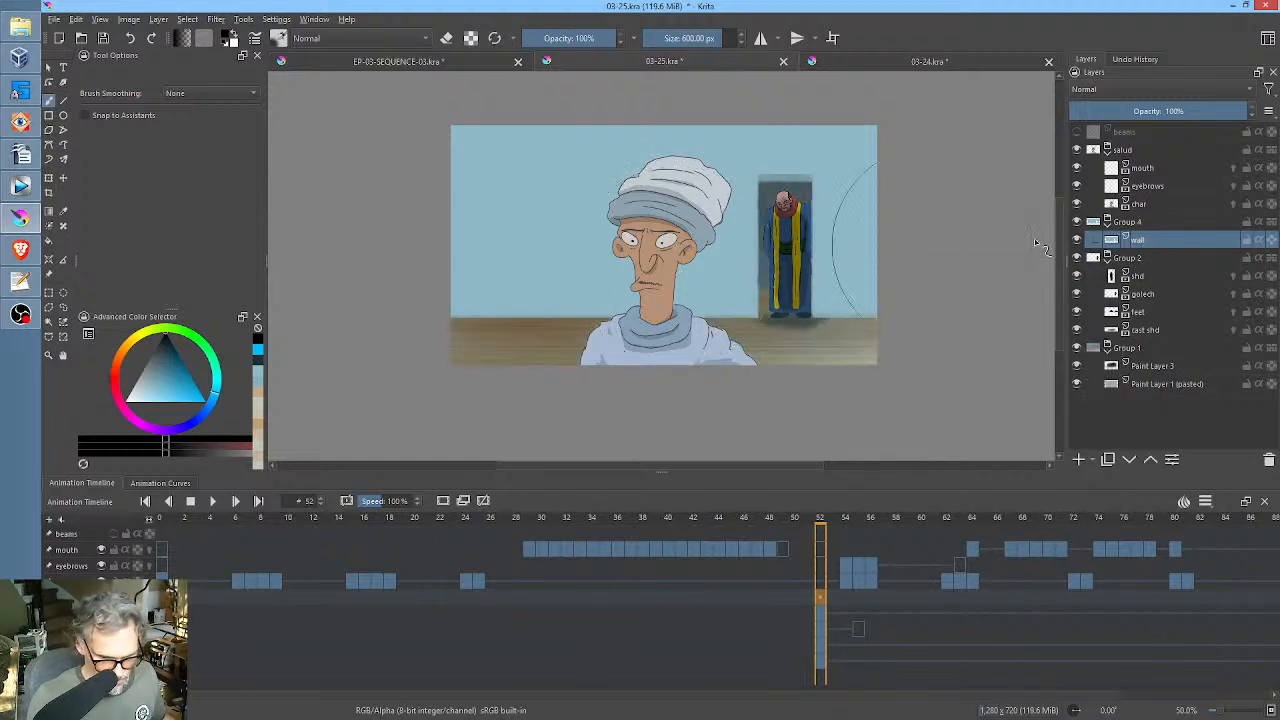
# Add a paint layer above the wall layer and brush soft black over the upper wall and edges at 600 px.
pyautogui.click(1078, 459)
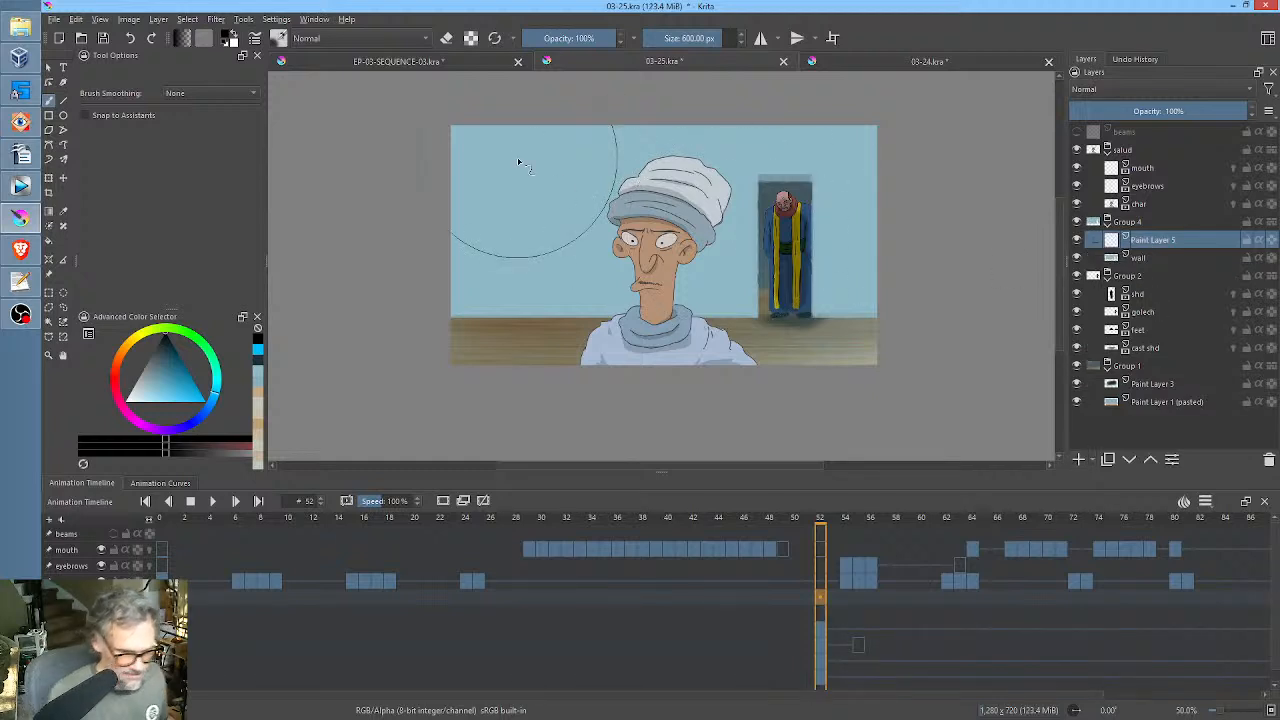
pyautogui.moveTo(491, 149)
pyautogui.mouseDown()
pyautogui.moveTo(543, 104)
pyautogui.moveTo(400, 231)
pyautogui.moveTo(488, 149)
pyautogui.moveTo(596, 133)
pyautogui.moveTo(544, 121)
pyautogui.moveTo(854, 130)
pyautogui.moveTo(944, 199)
pyautogui.moveTo(892, 133)
pyautogui.moveTo(406, 252)
pyautogui.moveTo(706, 157)
pyautogui.moveTo(462, 232)
pyautogui.moveTo(612, 158)
pyautogui.moveTo(568, 180)
pyautogui.moveTo(602, 149)
pyautogui.moveTo(670, 150)
pyautogui.moveTo(622, 208)
pyautogui.moveTo(617, 248)
pyautogui.moveTo(636, 258)
pyautogui.moveTo(745, 207)
pyautogui.moveTo(356, 304)
pyautogui.moveTo(572, 221)
pyautogui.mouseUp()
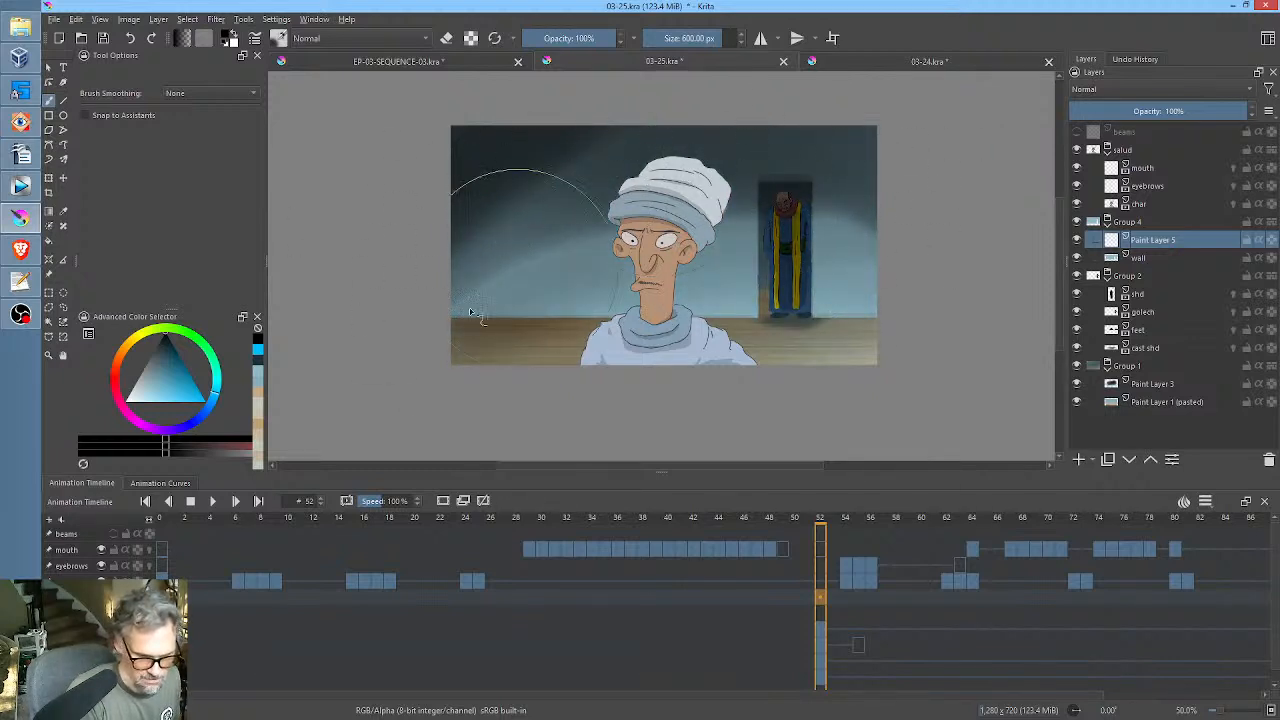
pyautogui.moveTo(470, 313)
pyautogui.mouseDown()
pyautogui.moveTo(676, 149)
pyautogui.moveTo(486, 216)
pyautogui.moveTo(817, 146)
pyautogui.moveTo(859, 165)
pyautogui.moveTo(808, 176)
pyautogui.moveTo(928, 227)
pyautogui.moveTo(974, 230)
pyautogui.moveTo(1055, 168)
pyautogui.mouseUp()
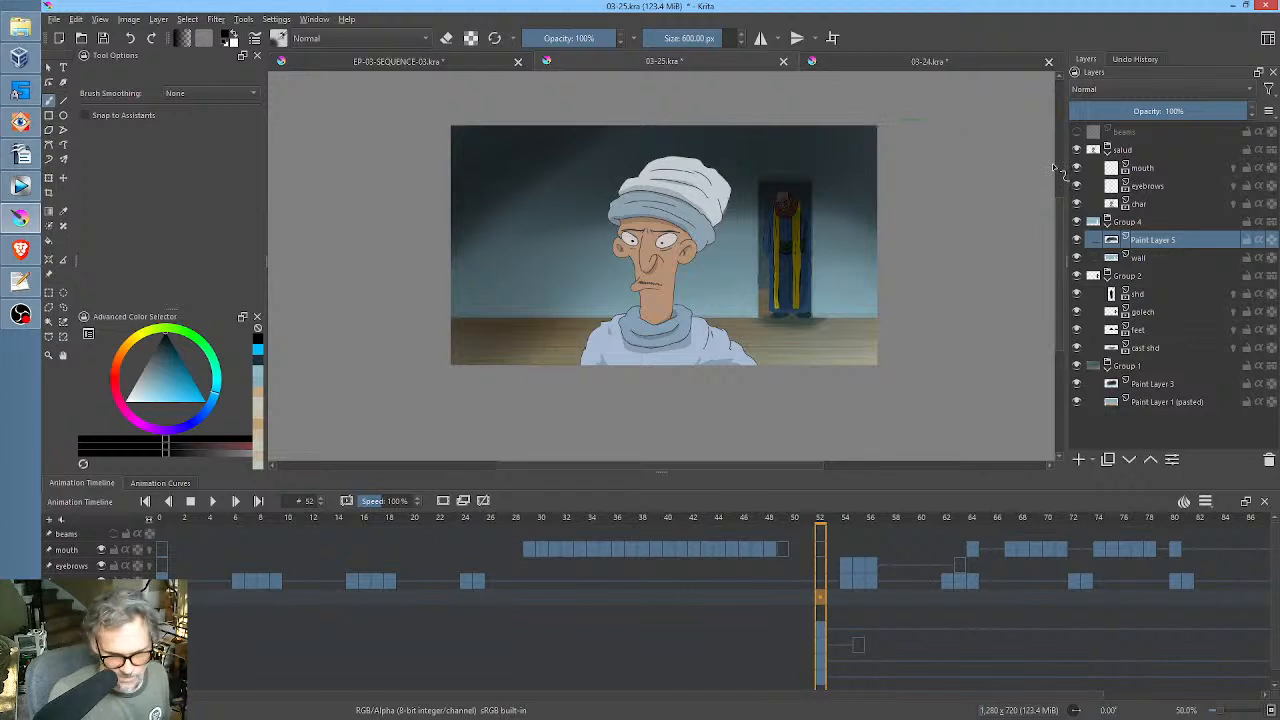
# Compare Overlay with Normal blending on Paint Layer 5, keep Normal, and set its opacity to 63%.
pyautogui.click(1154, 89)
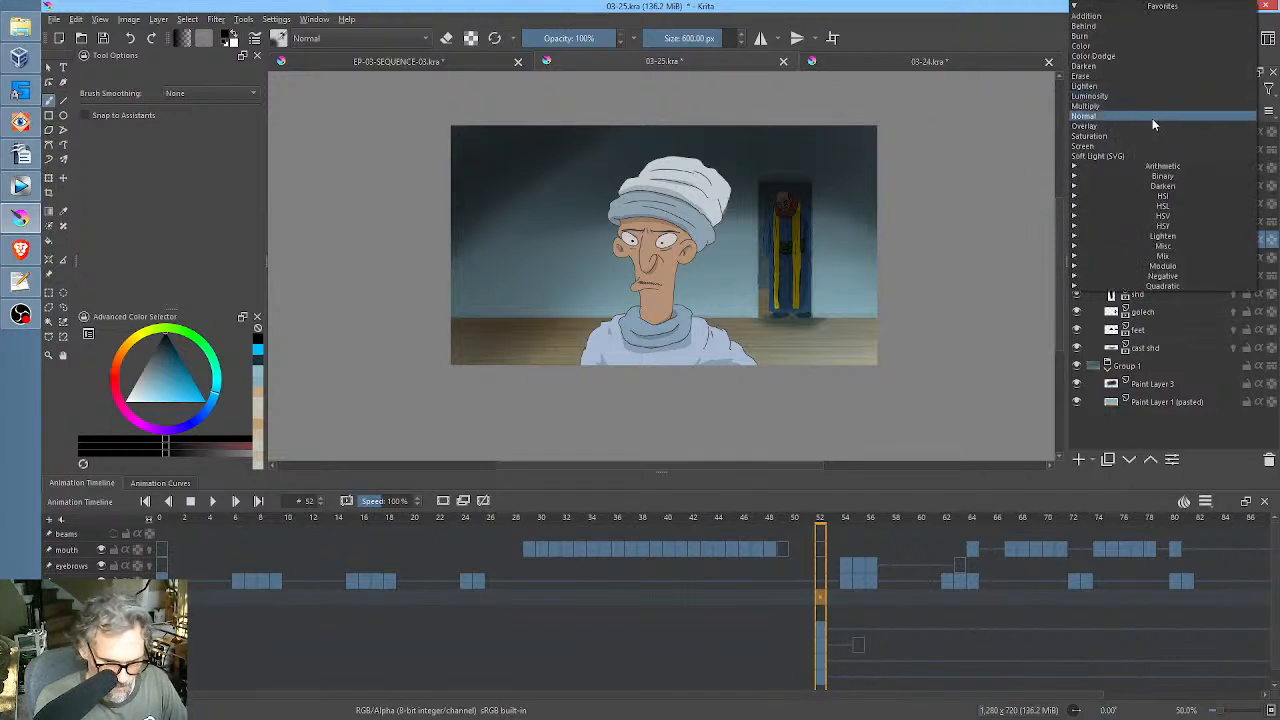
pyautogui.click(1151, 125)
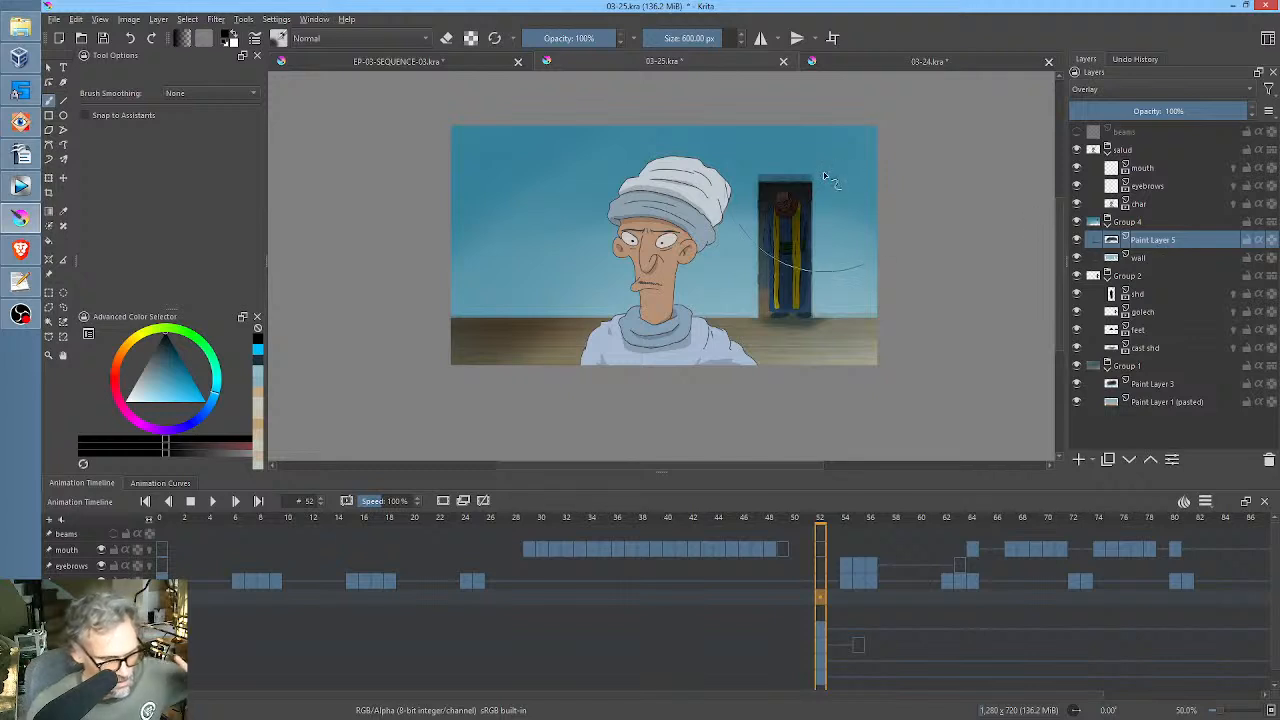
pyautogui.click(1149, 88)
pyautogui.click(1145, 110)
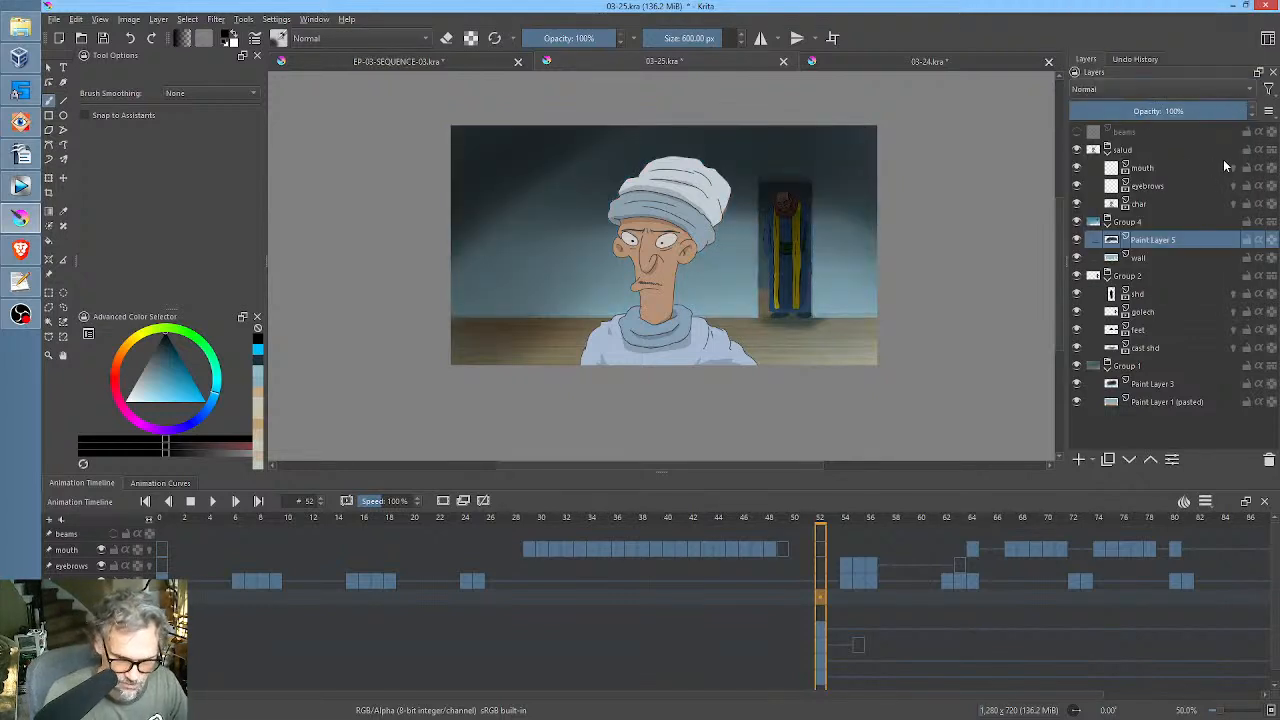
pyautogui.moveTo(1228, 116)
pyautogui.mouseDown()
pyautogui.moveTo(1082, 117)
pyautogui.moveTo(1180, 121)
pyautogui.mouseUp()
# Show the beams layer, brush soft white diagonal light beams across the scene at about 458 px, and set the layer's opacity to 34%.
pyautogui.click(1077, 132)
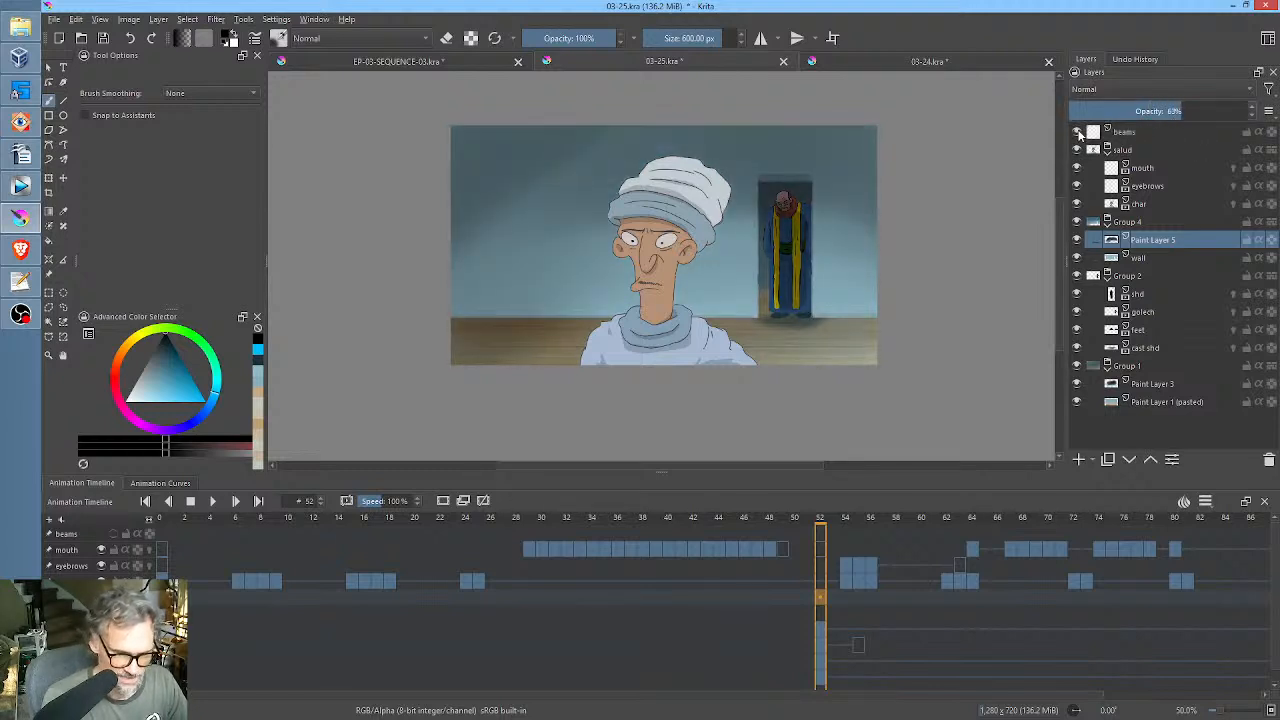
pyautogui.click(1136, 134)
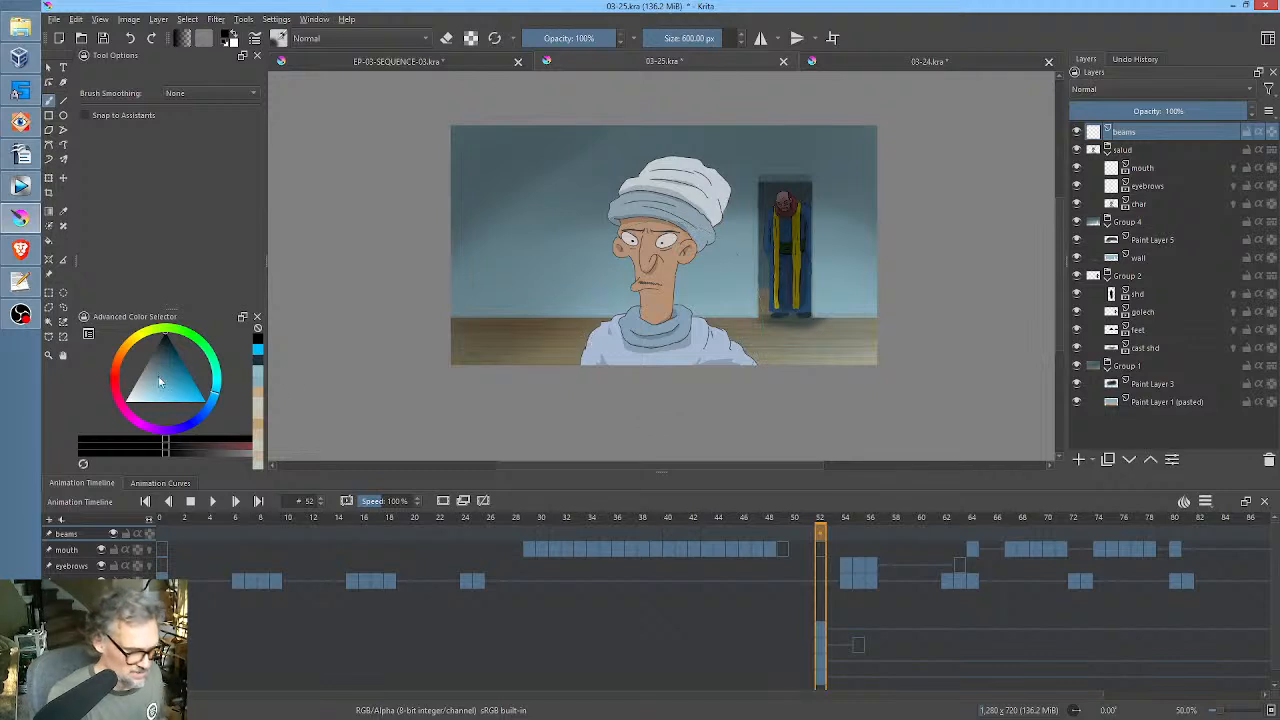
pyautogui.press('x')
pyautogui.rightClick(789, 256)
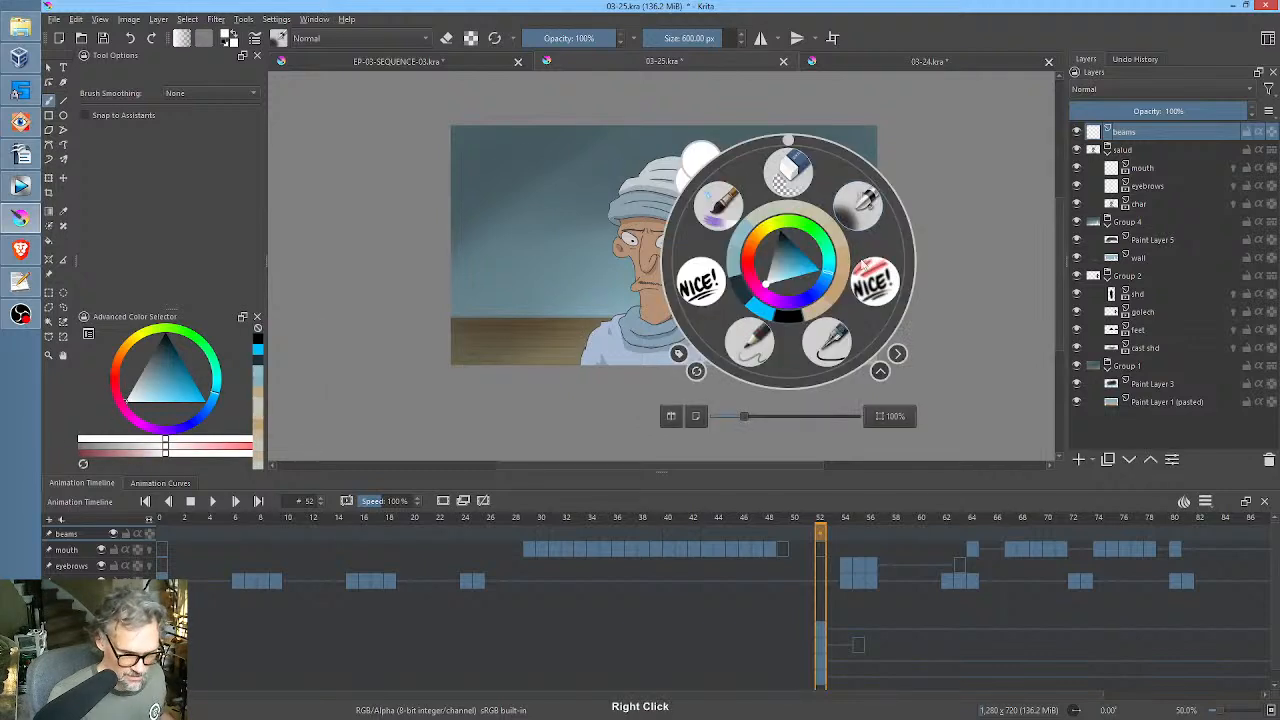
pyautogui.rightClick(878, 197)
pyautogui.moveTo(926, 210); pyautogui.dragTo(738, 336)
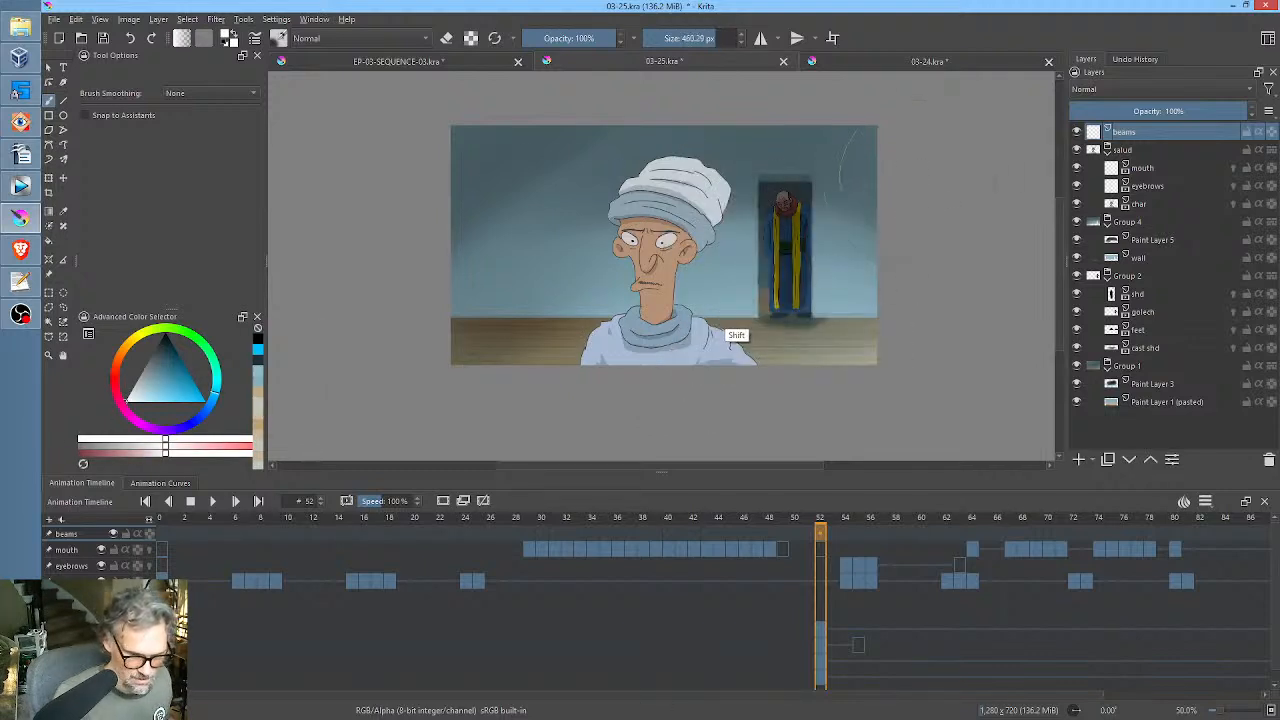
pyautogui.moveTo(926, 158); pyautogui.dragTo(855, 208)
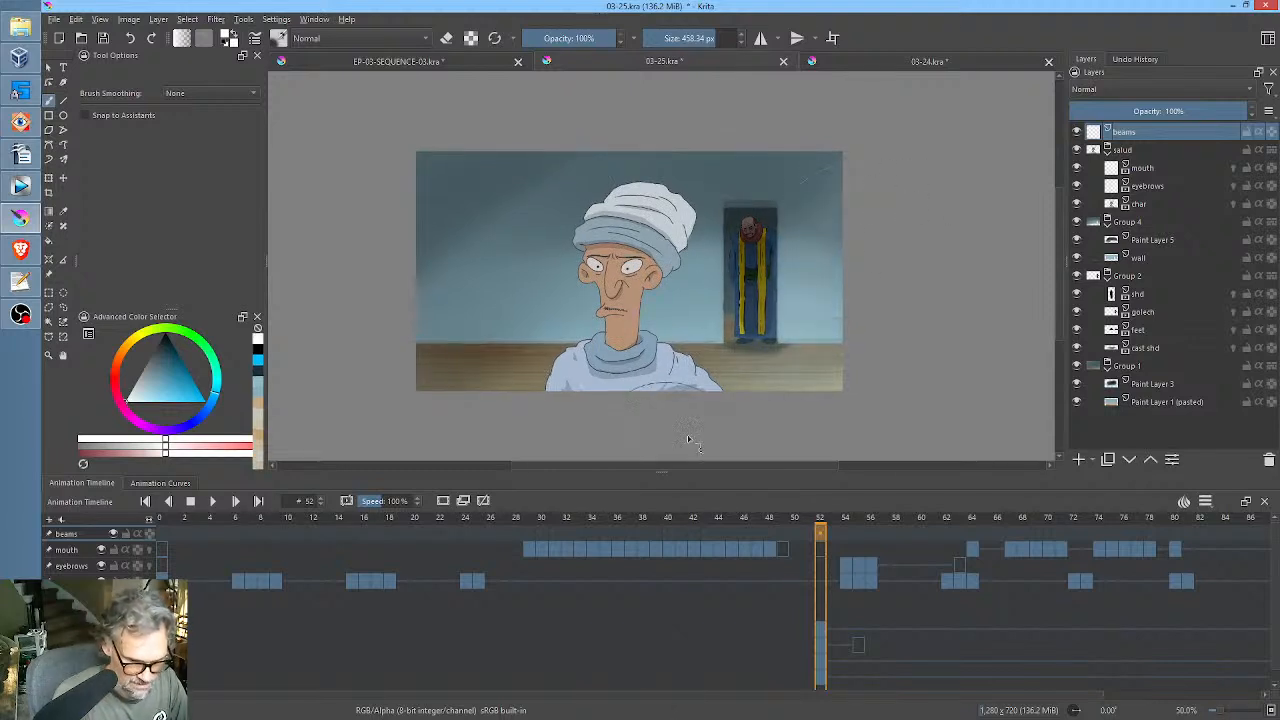
pyautogui.moveTo(812, 135); pyautogui.dragTo(563, 308)
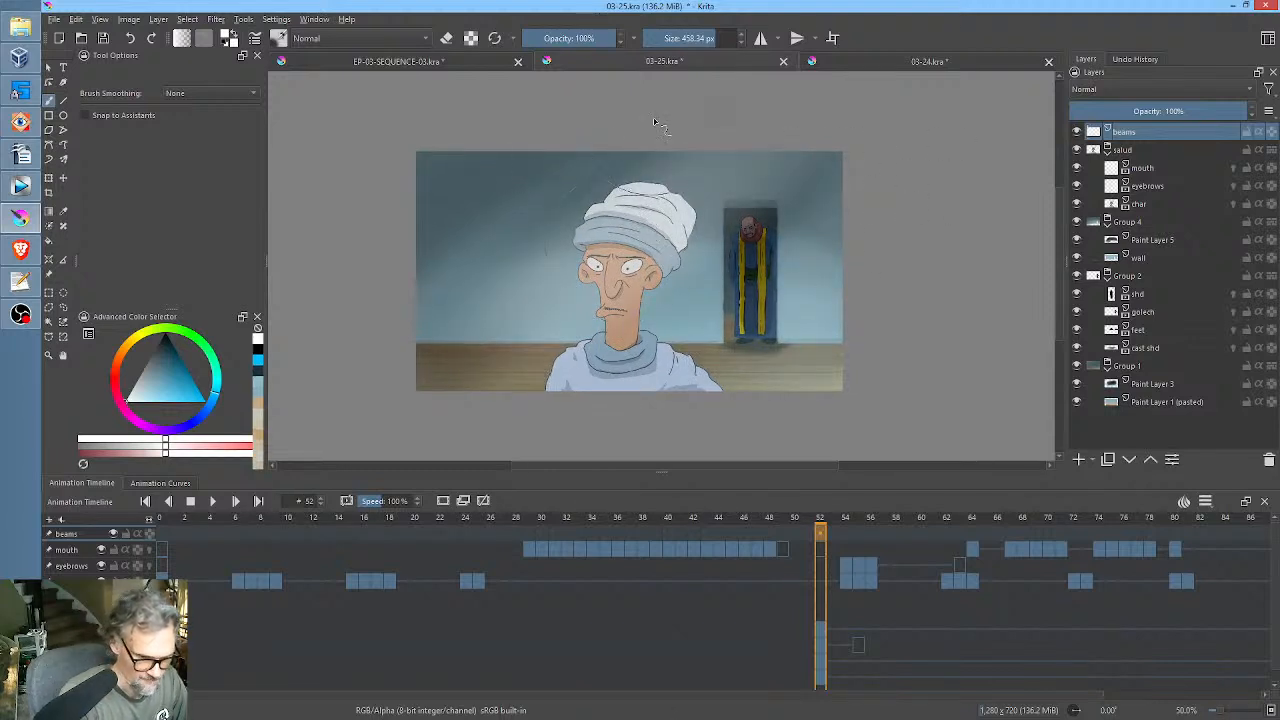
pyautogui.moveTo(661, 125); pyautogui.dragTo(340, 280)
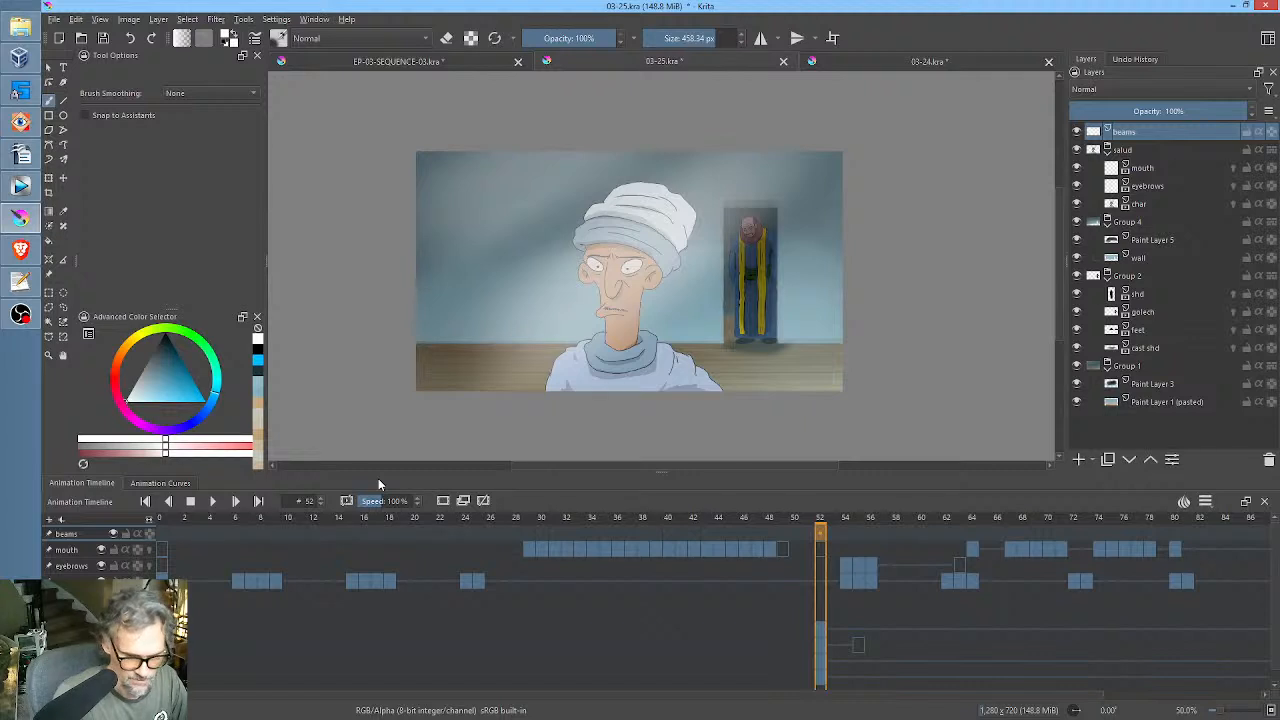
pyautogui.moveTo(1228, 112); pyautogui.dragTo(1130, 122)
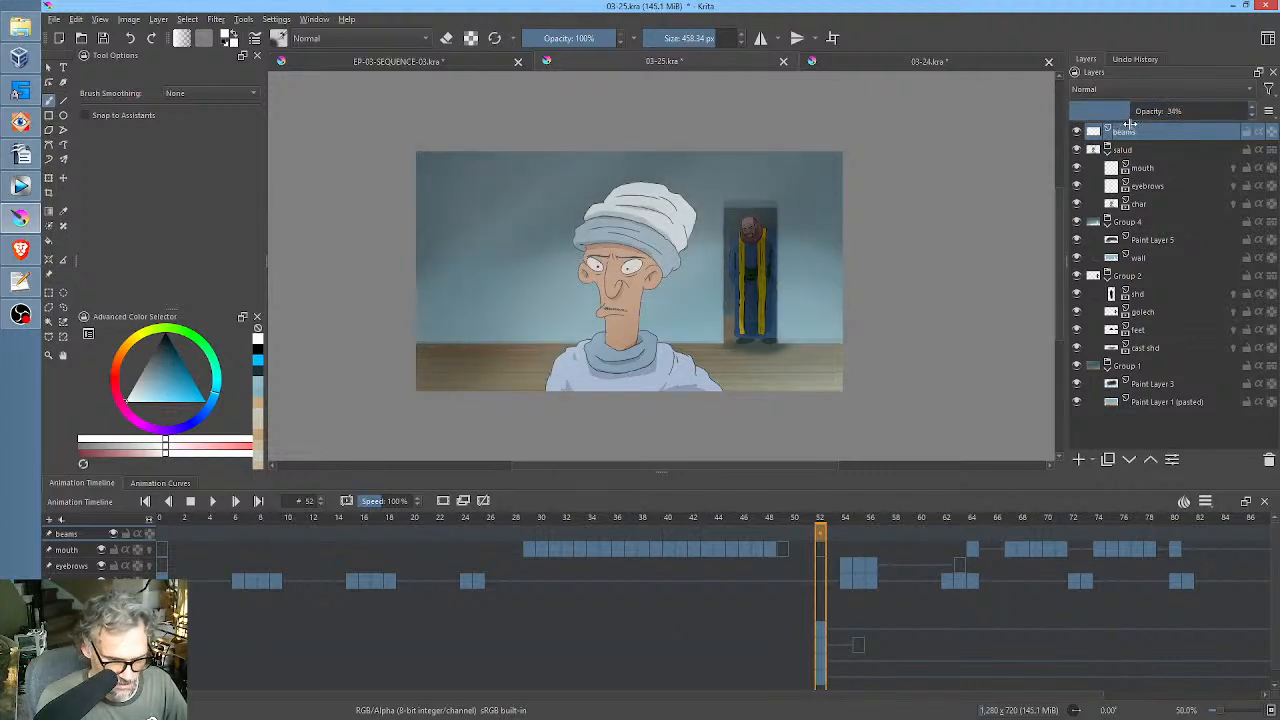
# Add a paint layer above mouth in the salud group and brush soft black shading over the character with inherit alpha enabled.
pyautogui.click(1176, 221)
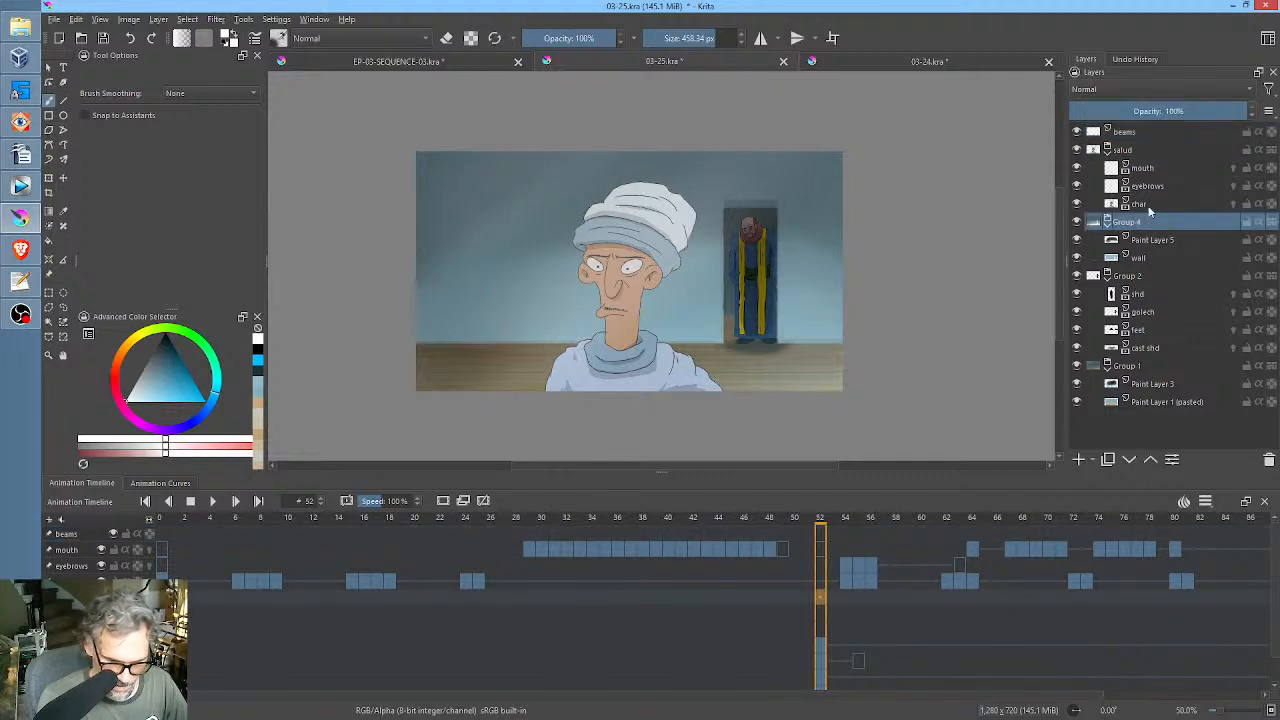
pyautogui.click(1155, 168)
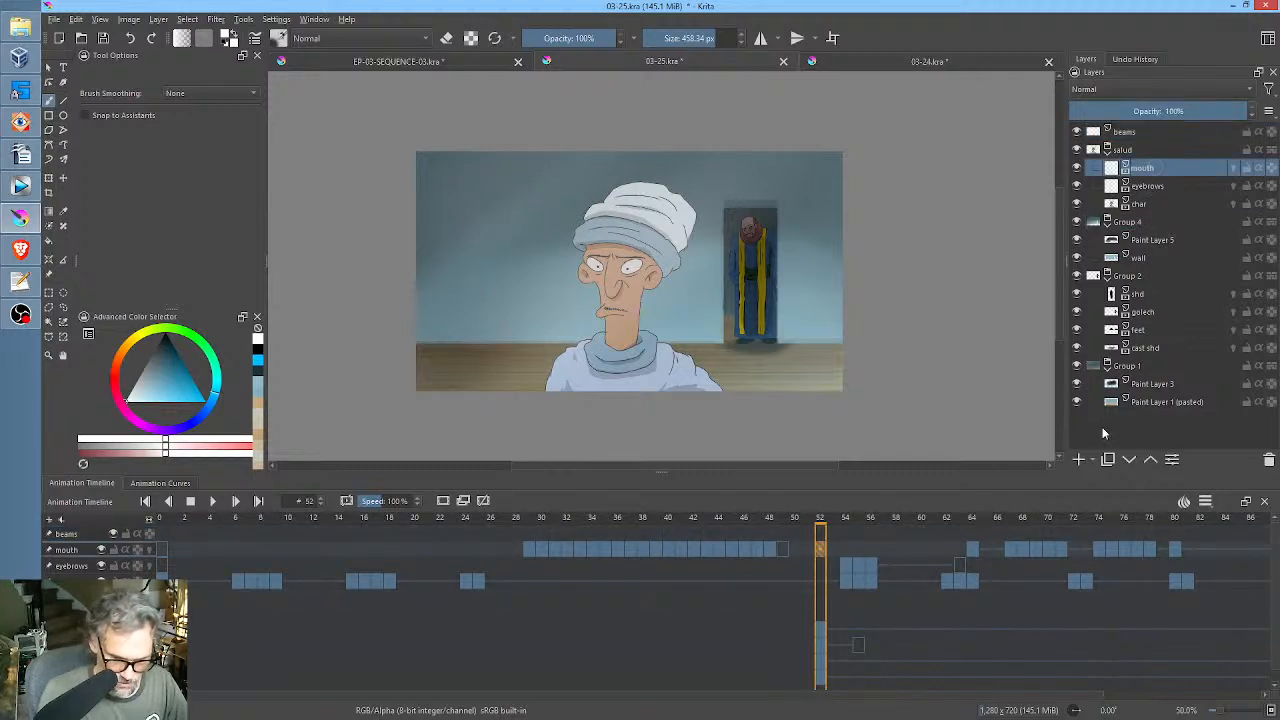
pyautogui.click(1078, 459)
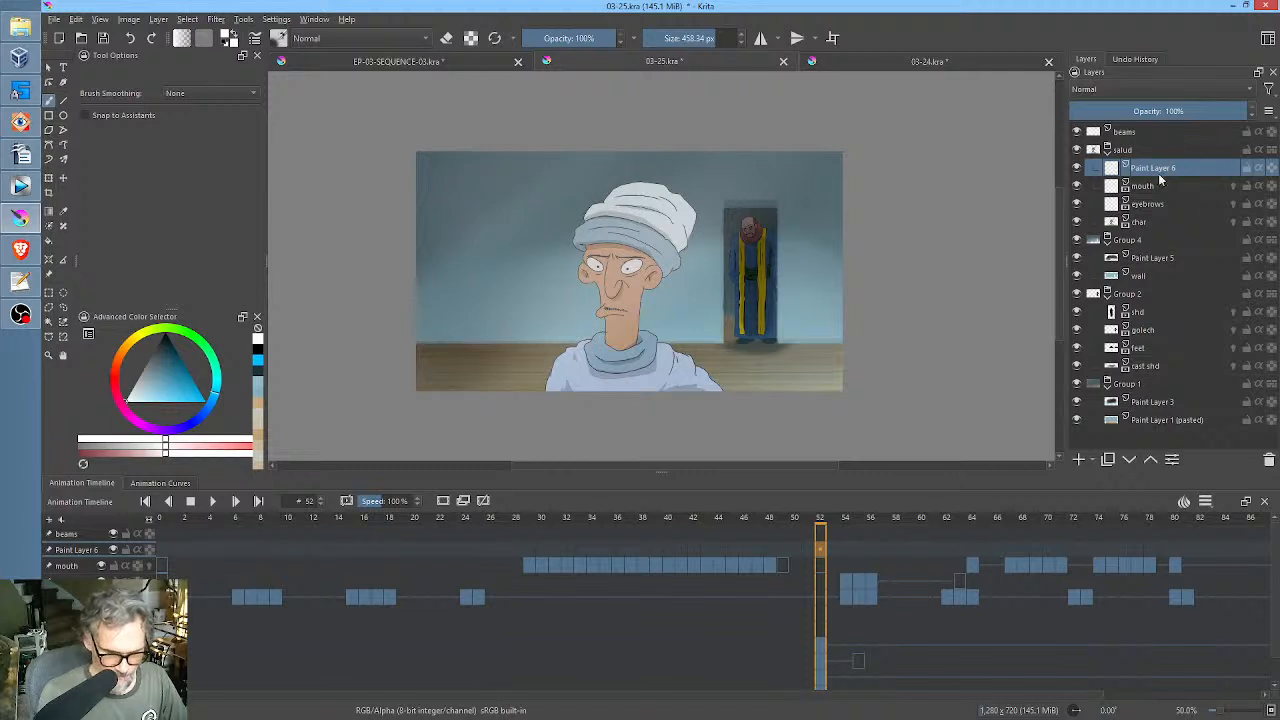
pyautogui.click(168, 363)
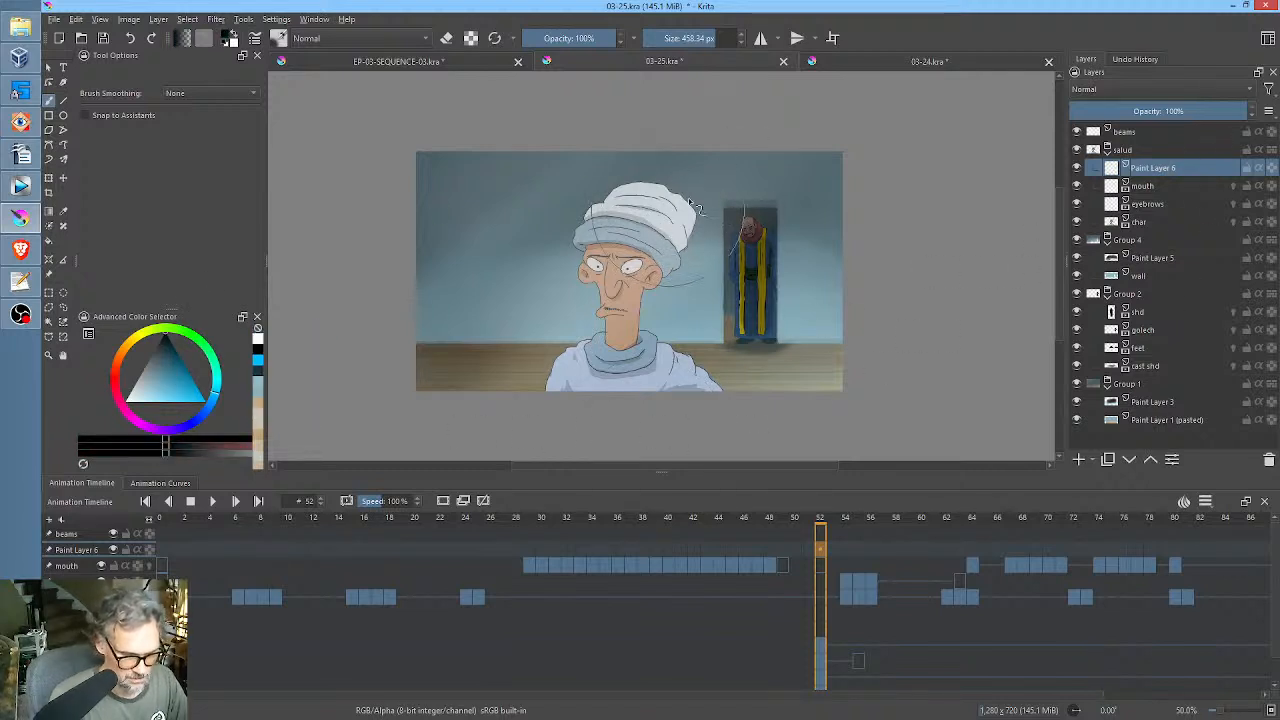
pyautogui.moveTo(686, 213)
pyautogui.mouseDown()
pyautogui.moveTo(534, 230)
pyautogui.moveTo(611, 141)
pyautogui.moveTo(579, 141)
pyautogui.moveTo(691, 134)
pyautogui.moveTo(714, 158)
pyautogui.moveTo(745, 157)
pyautogui.moveTo(711, 257)
pyautogui.moveTo(689, 275)
pyautogui.moveTo(683, 321)
pyautogui.moveTo(735, 369)
pyautogui.moveTo(756, 209)
pyautogui.moveTo(611, 146)
pyautogui.moveTo(572, 271)
pyautogui.moveTo(591, 260)
pyautogui.moveTo(586, 219)
pyautogui.moveTo(601, 200)
pyautogui.moveTo(568, 236)
pyautogui.moveTo(647, 153)
pyautogui.moveTo(555, 227)
pyautogui.moveTo(550, 252)
pyautogui.moveTo(595, 199)
pyautogui.moveTo(559, 250)
pyautogui.moveTo(555, 348)
pyautogui.moveTo(575, 229)
pyautogui.moveTo(681, 179)
pyautogui.moveTo(711, 239)
pyautogui.moveTo(701, 316)
pyautogui.moveTo(727, 334)
pyautogui.moveTo(744, 390)
pyautogui.moveTo(695, 323)
pyautogui.moveTo(700, 200)
pyautogui.mouseUp()
pyautogui.click(1260, 168)
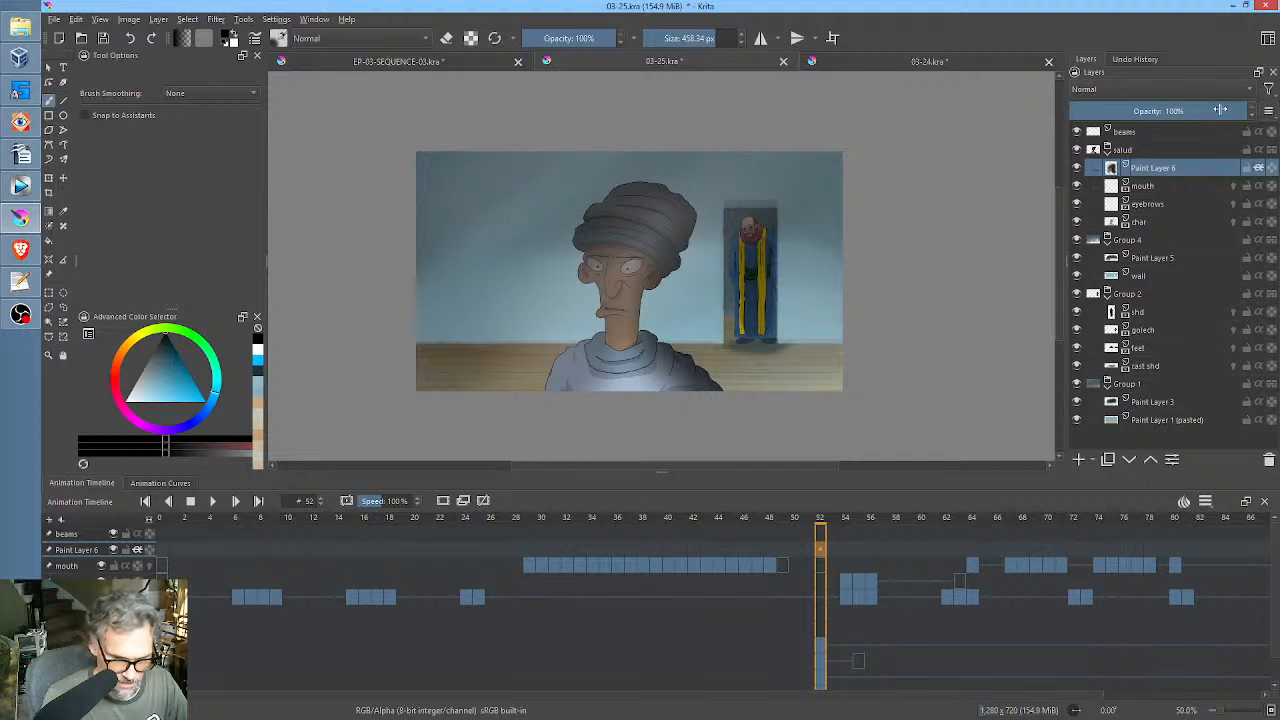
# Compare Overlay and Burn blending on Paint Layer 6, keep Normal, and set the layer's opacity to 54%.
pyautogui.moveTo(1220, 110)
pyautogui.mouseDown()
pyautogui.moveTo(1102, 116)
pyautogui.moveTo(1157, 121)
pyautogui.mouseUp()
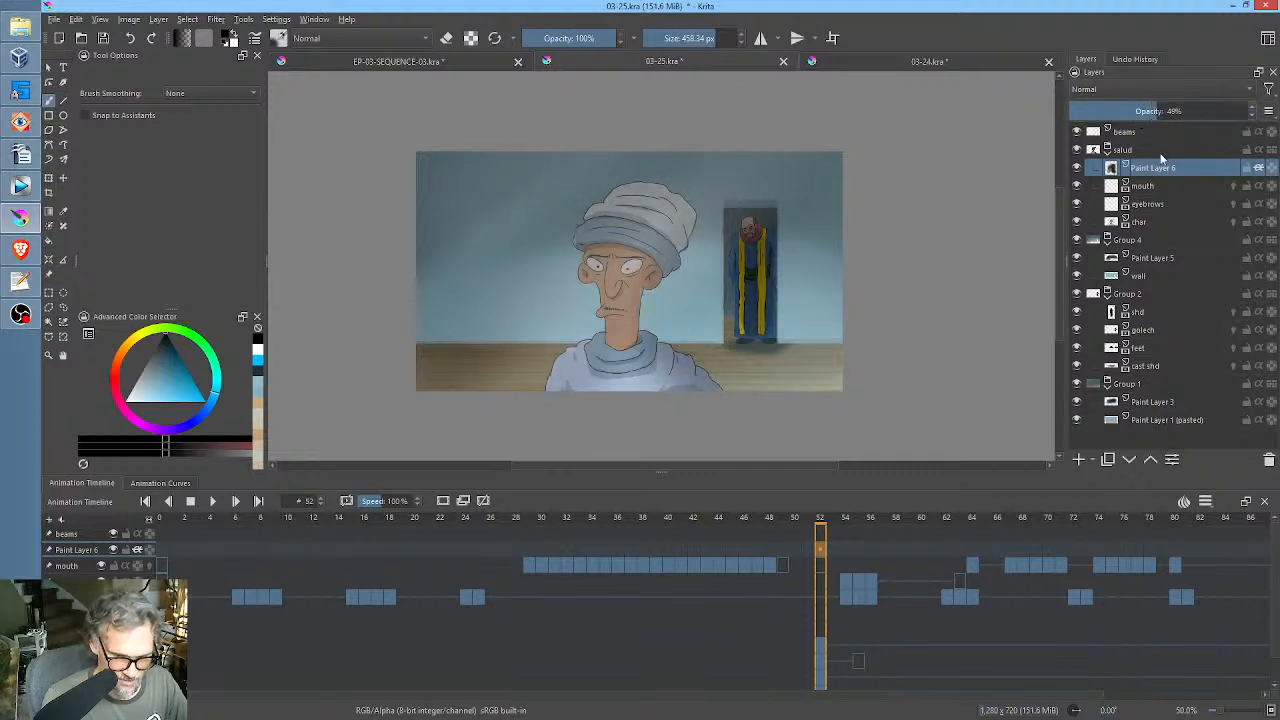
pyautogui.click(1129, 90)
pyautogui.click(1126, 126)
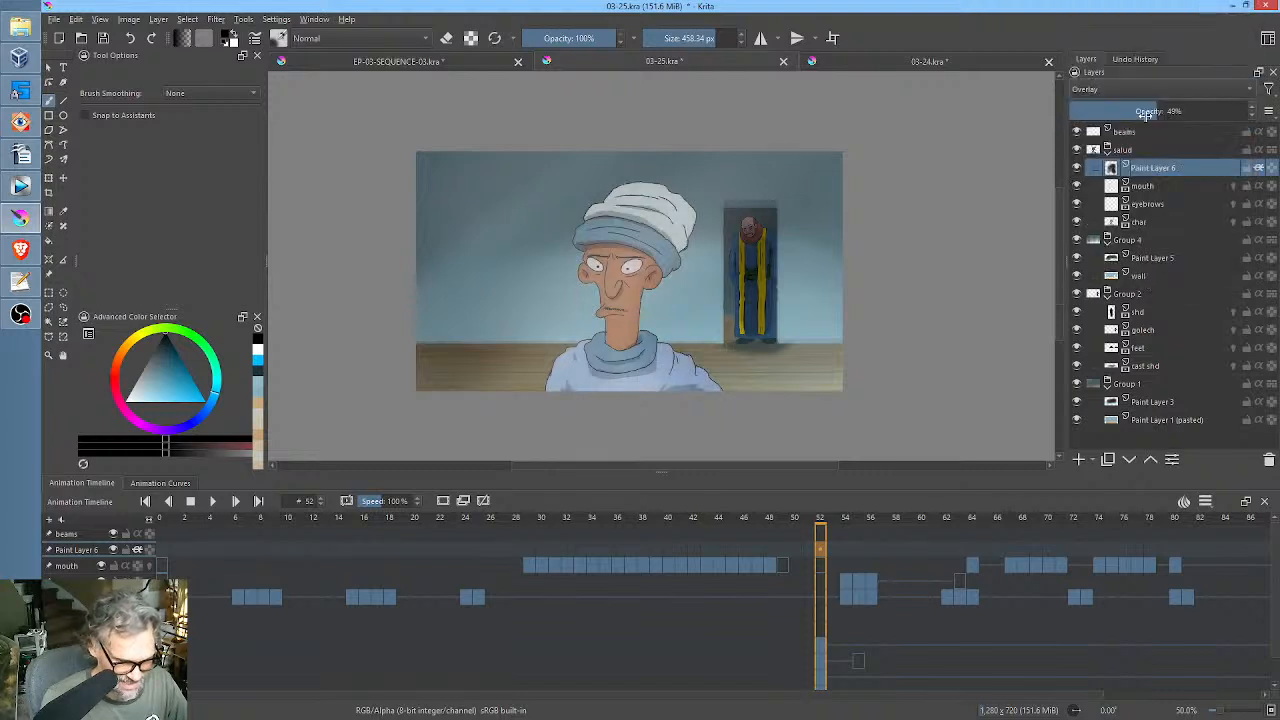
pyautogui.click(1142, 91)
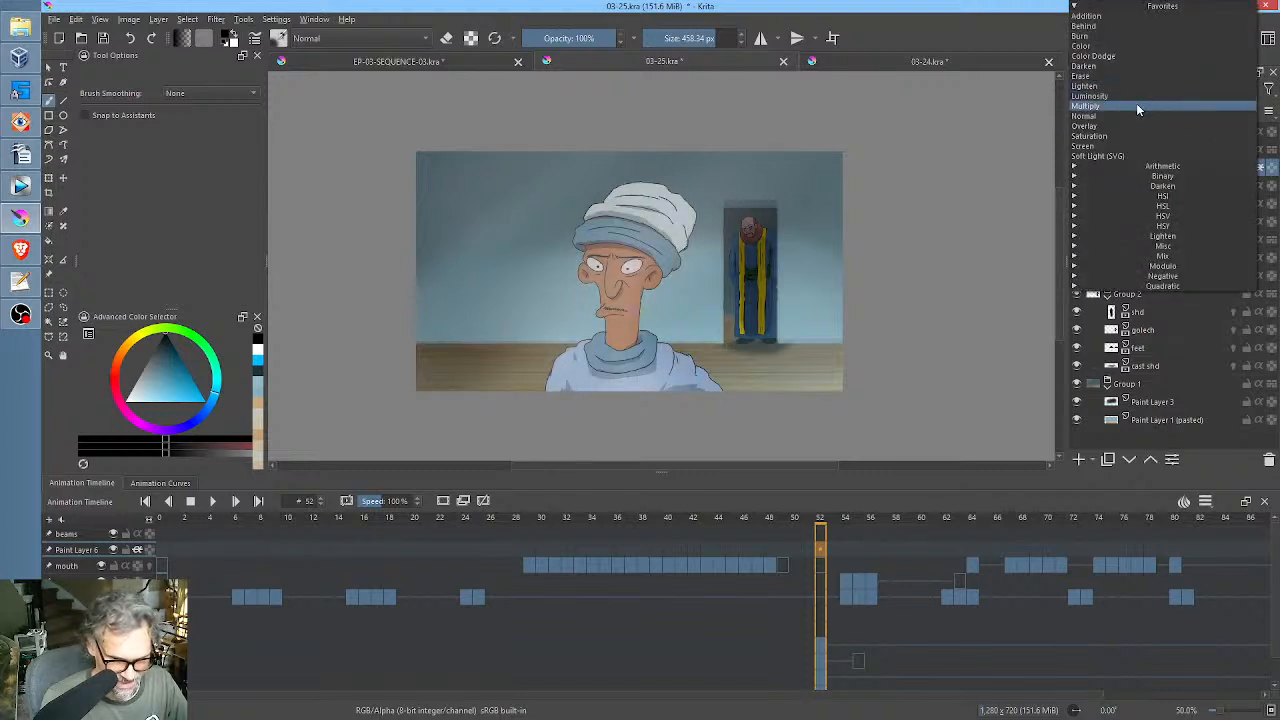
pyautogui.click(1128, 35)
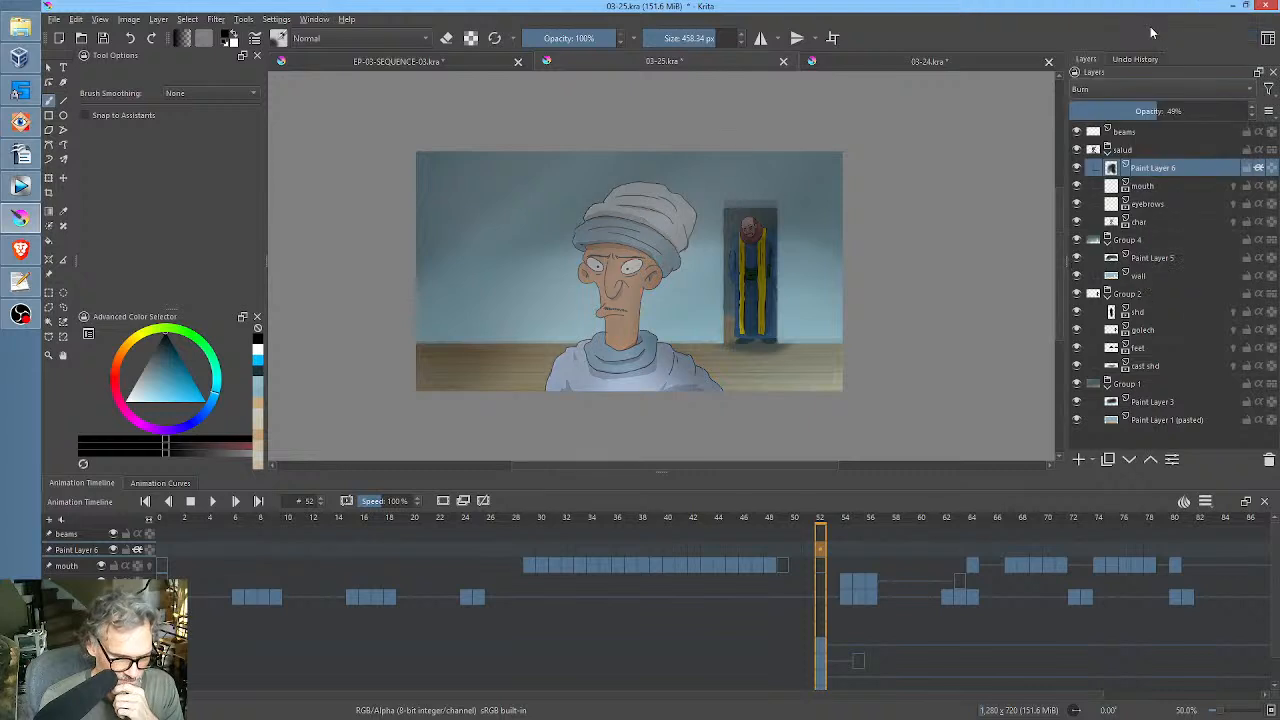
pyautogui.click(1142, 89)
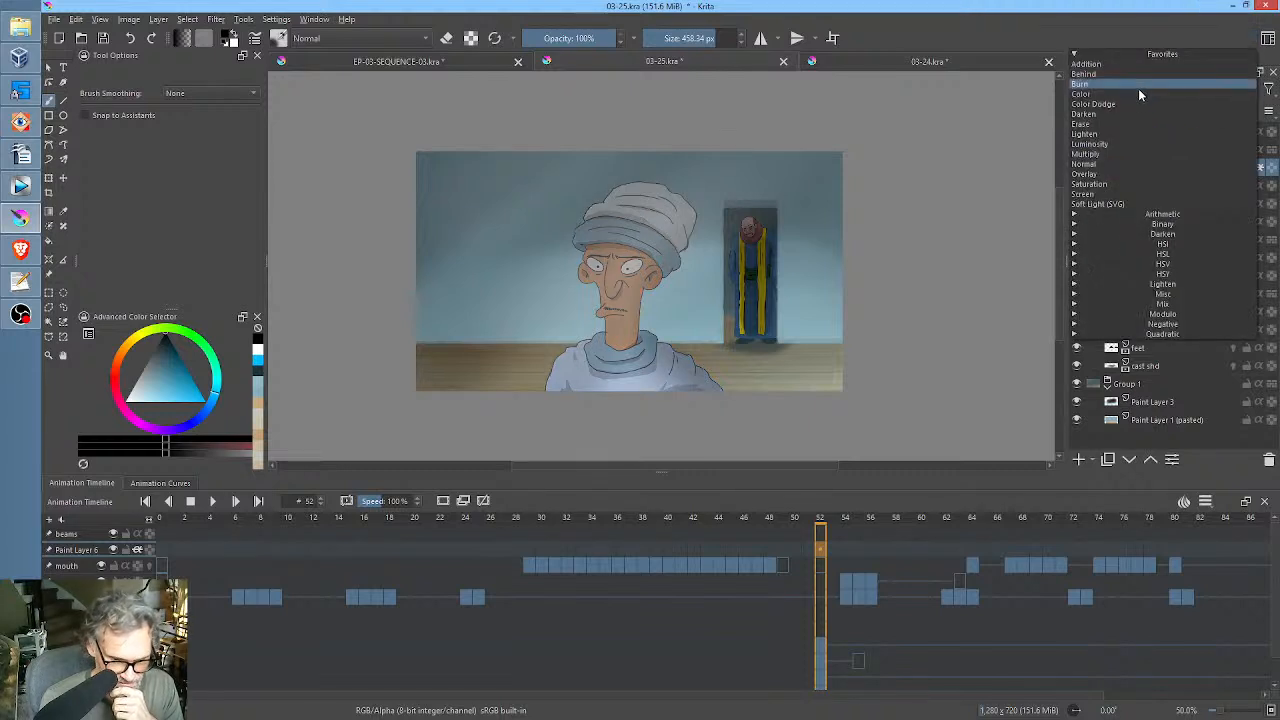
pyautogui.click(1136, 156)
pyautogui.moveTo(1168, 110)
pyautogui.mouseDown()
pyautogui.moveTo(1100, 116)
pyautogui.moveTo(1174, 120)
pyautogui.moveTo(1158, 120)
pyautogui.mouseUp()
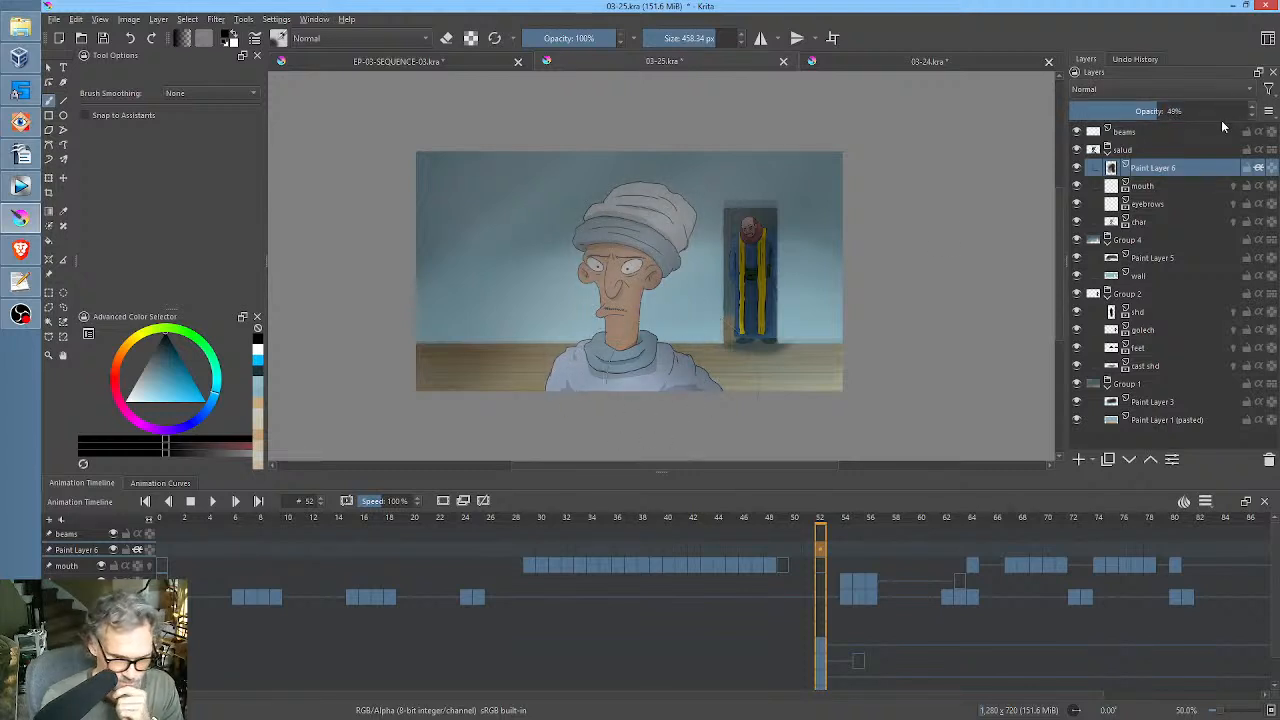
pyautogui.moveTo(1160, 111)
pyautogui.mouseDown()
pyautogui.moveTo(1182, 111)
pyautogui.moveTo(1143, 111)
pyautogui.moveTo(1169, 111)
pyautogui.mouseUp()
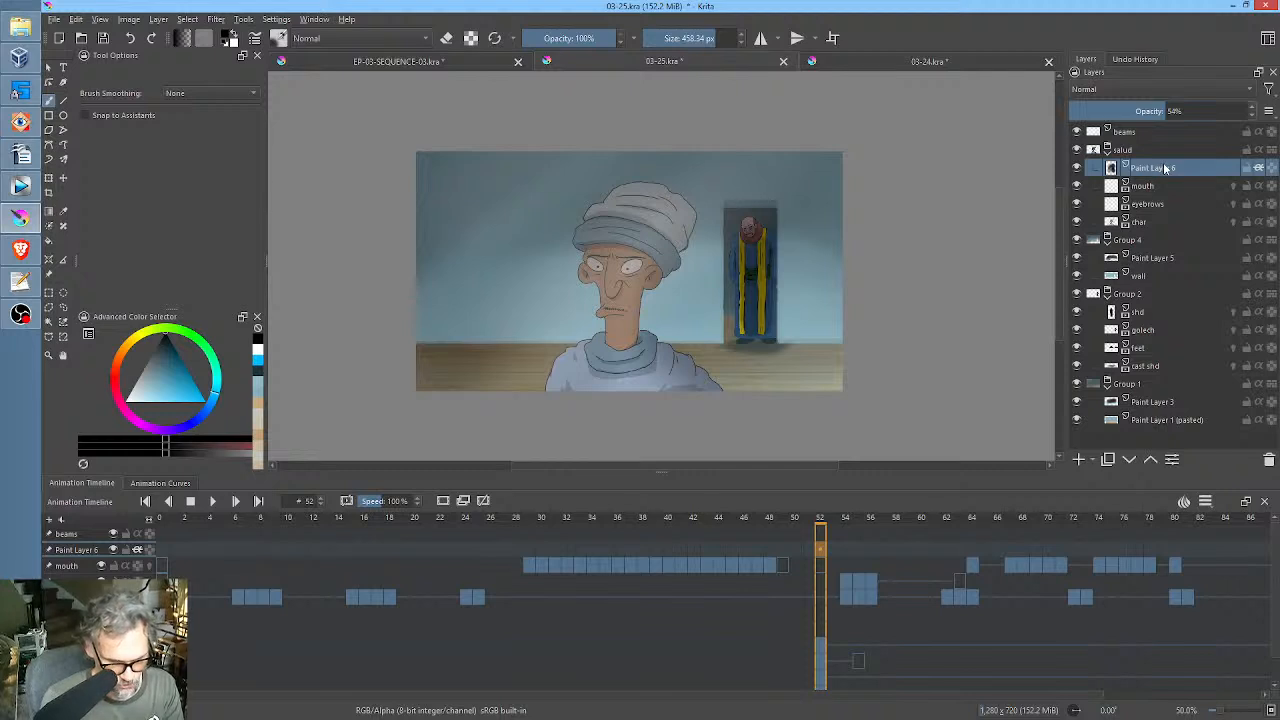
# Add a clone layer of Paint Layer 6, enable inherit alpha on it, and set its blending mode to Overlay.
pyautogui.moveTo(1165, 168)
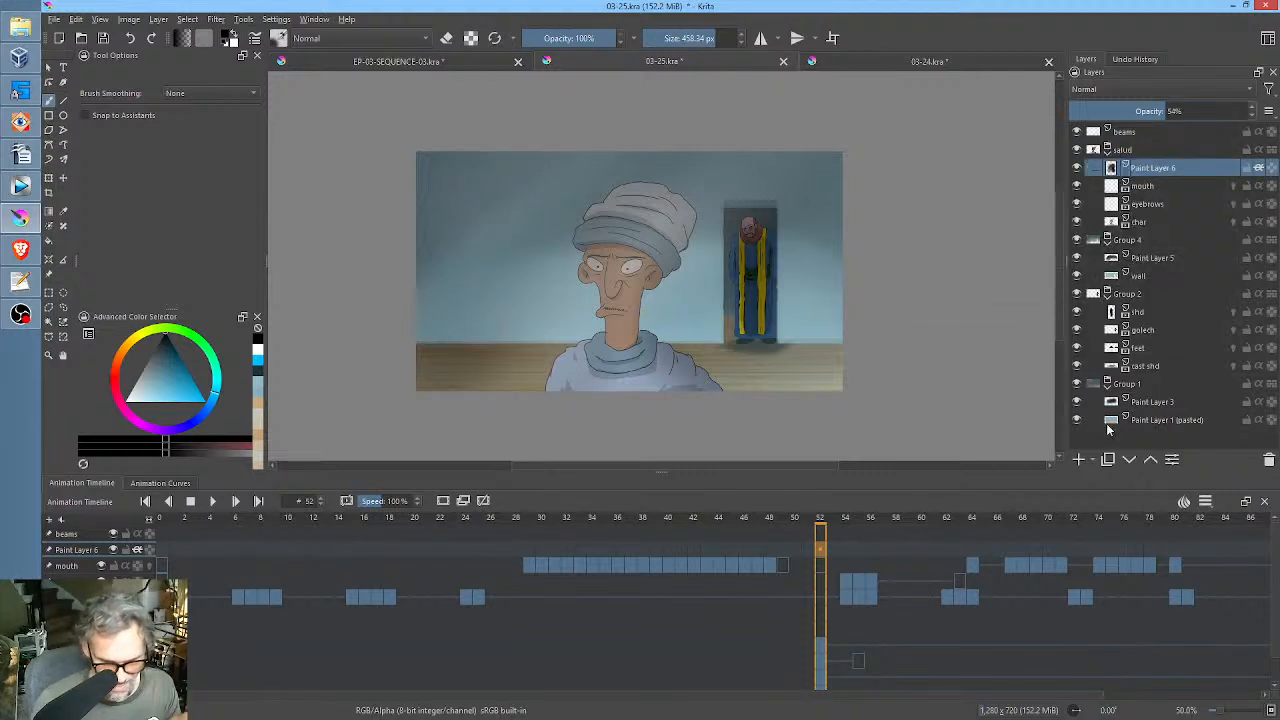
pyautogui.rightClick(1153, 168)
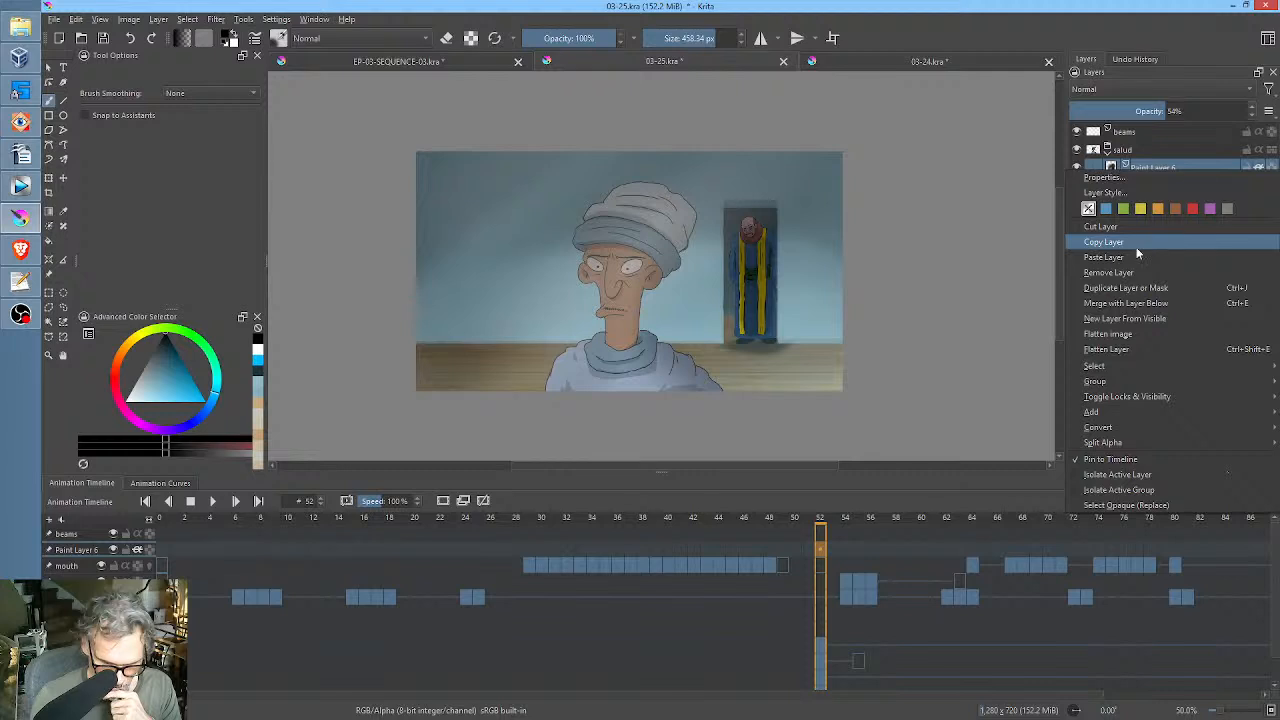
pyautogui.moveTo(1135, 411)
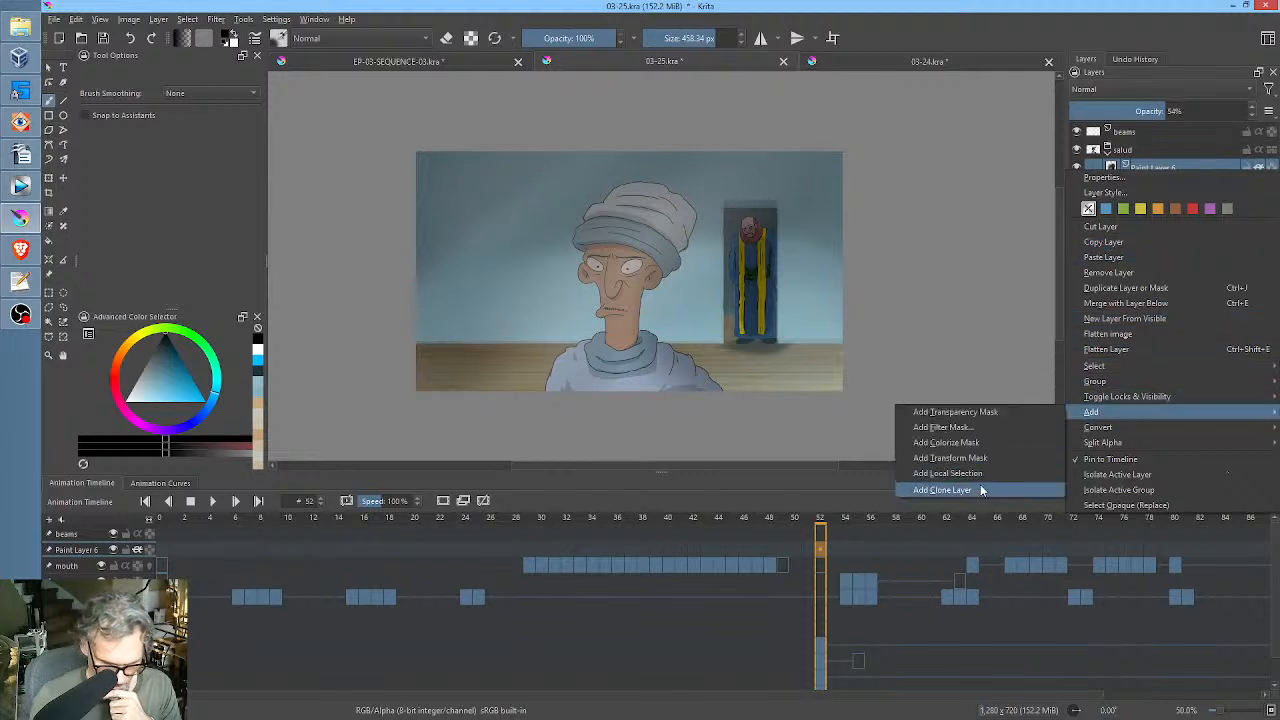
pyautogui.click(980, 490)
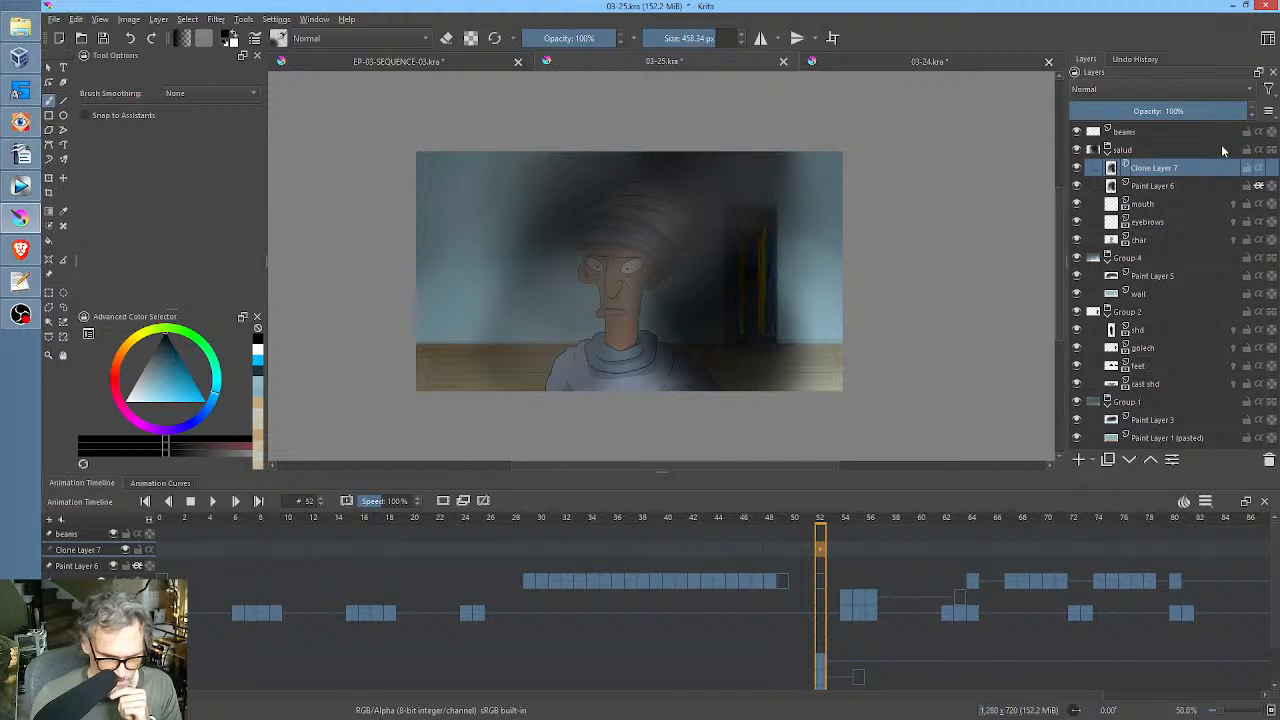
pyautogui.click(1259, 168)
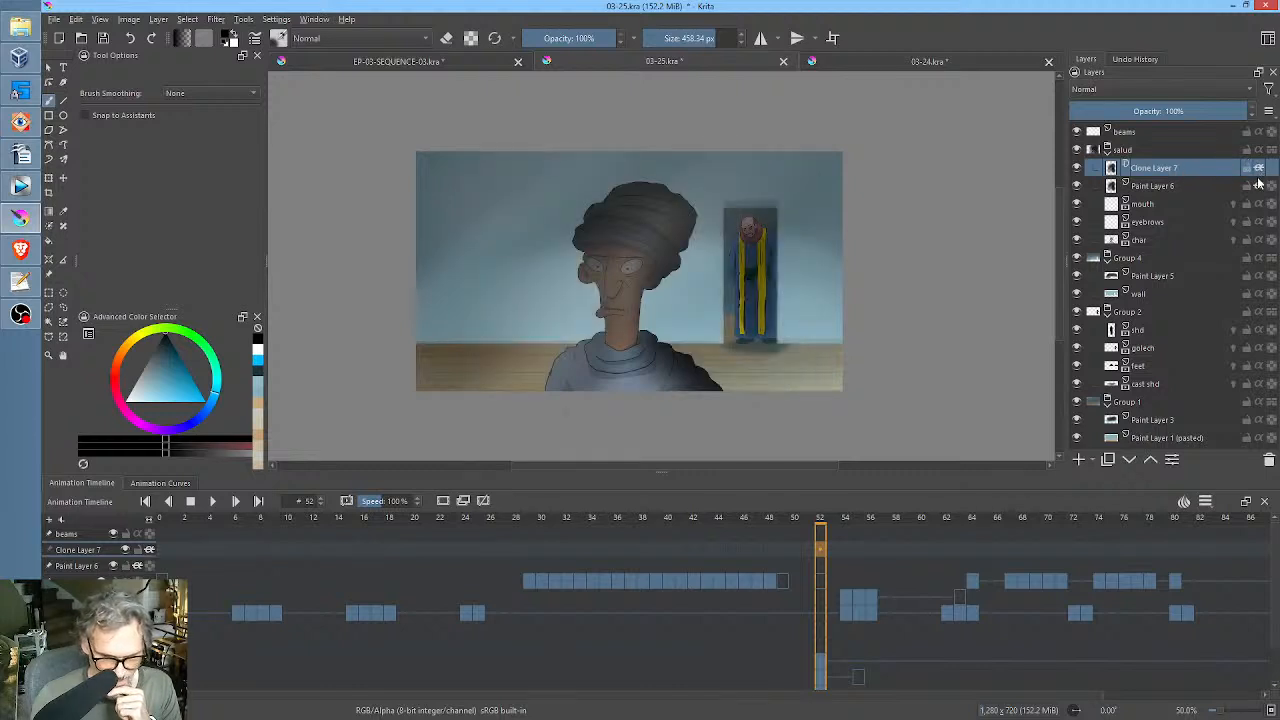
pyautogui.click(1136, 88)
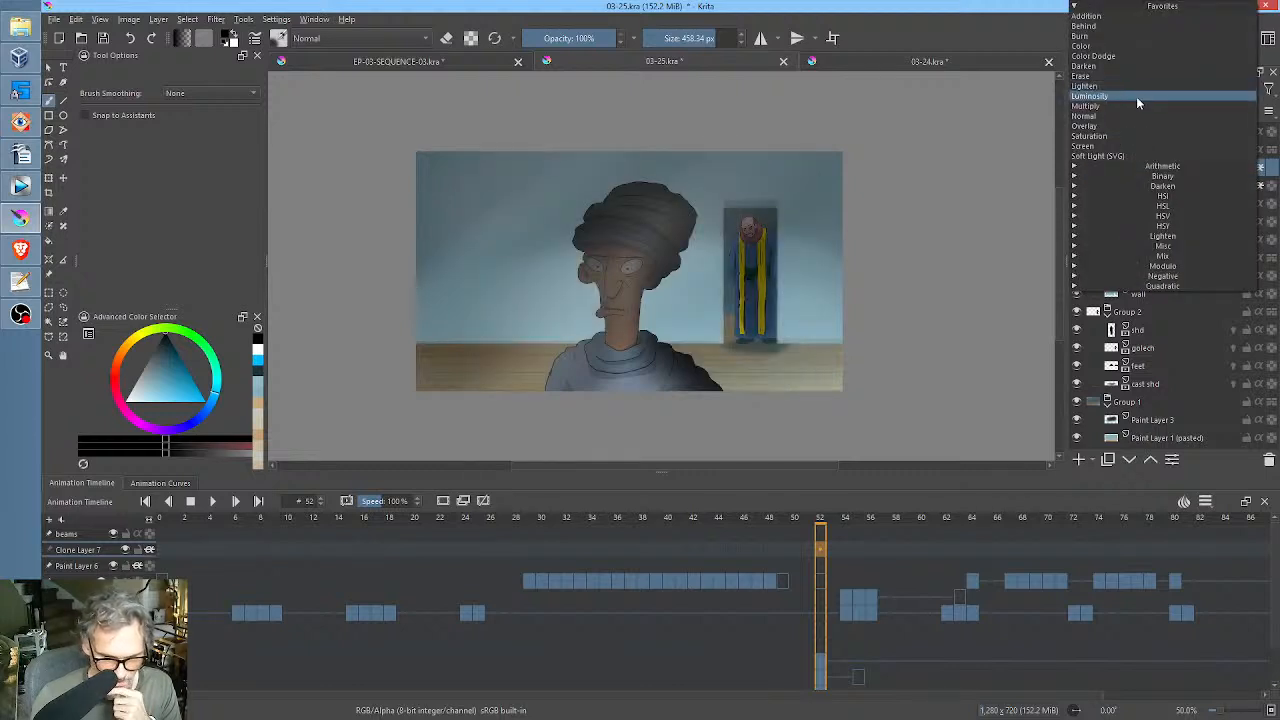
pyautogui.click(1135, 126)
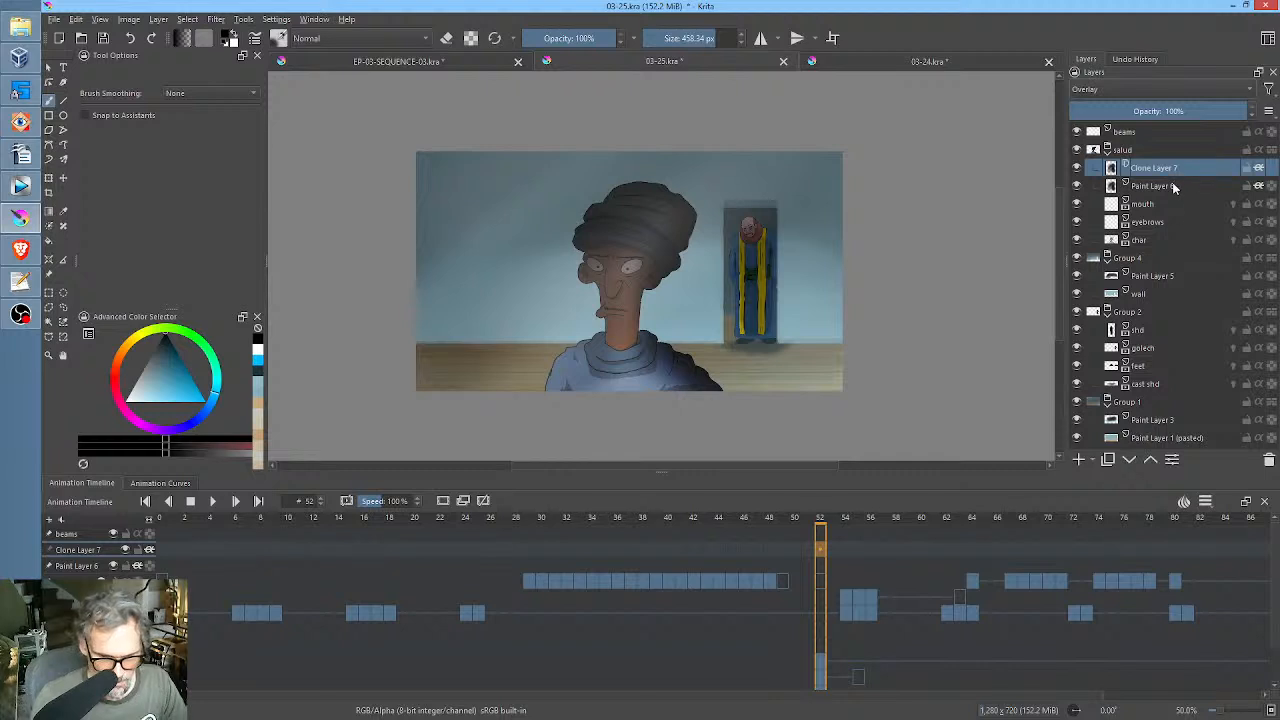
# Set the clone layer's opacity to 51% while Paint Layer 6 is temporarily hidden.
pyautogui.click(1076, 186)
pyautogui.moveTo(1184, 107)
pyautogui.mouseDown()
pyautogui.moveTo(1222, 113)
pyautogui.moveTo(980, 113)
pyautogui.moveTo(1190, 125)
pyautogui.moveTo(1094, 124)
pyautogui.moveTo(1161, 125)
pyautogui.mouseUp()
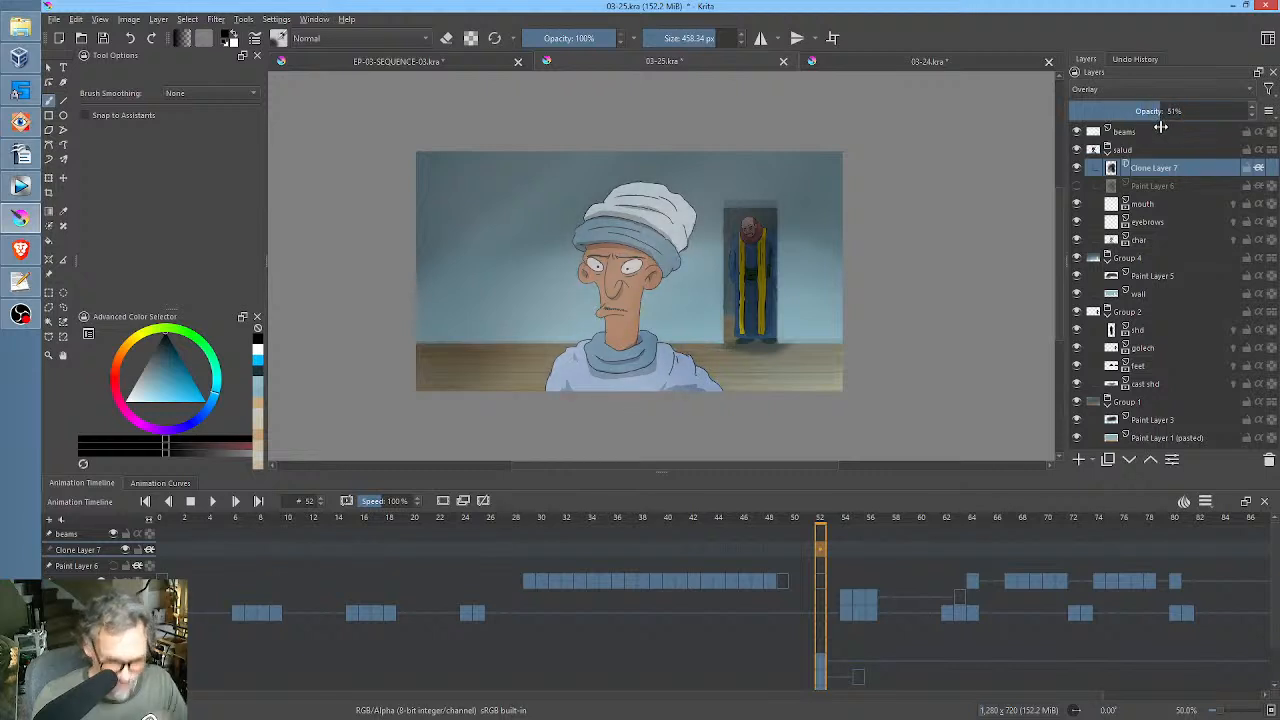
pyautogui.click(1077, 186)
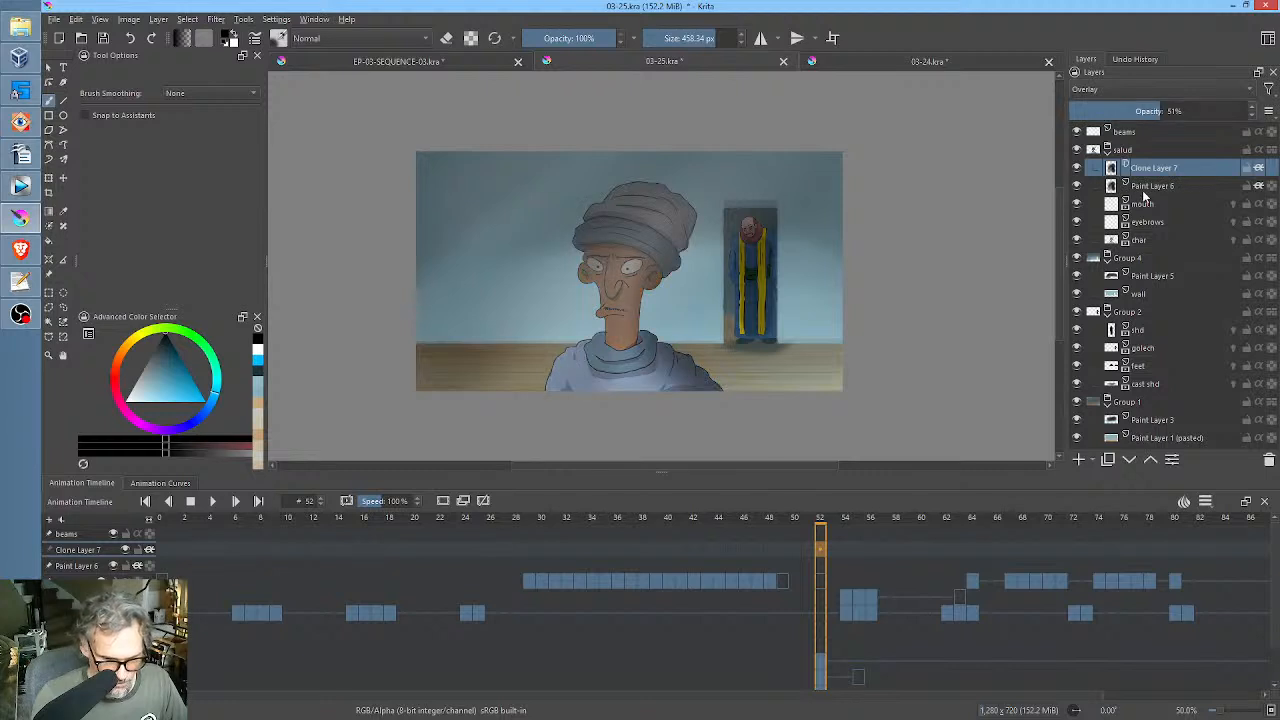
# Move Paint Layer 6 above the clone layer and set its opacity to 36%.
pyautogui.click(1148, 190)
pyautogui.click(1151, 459)
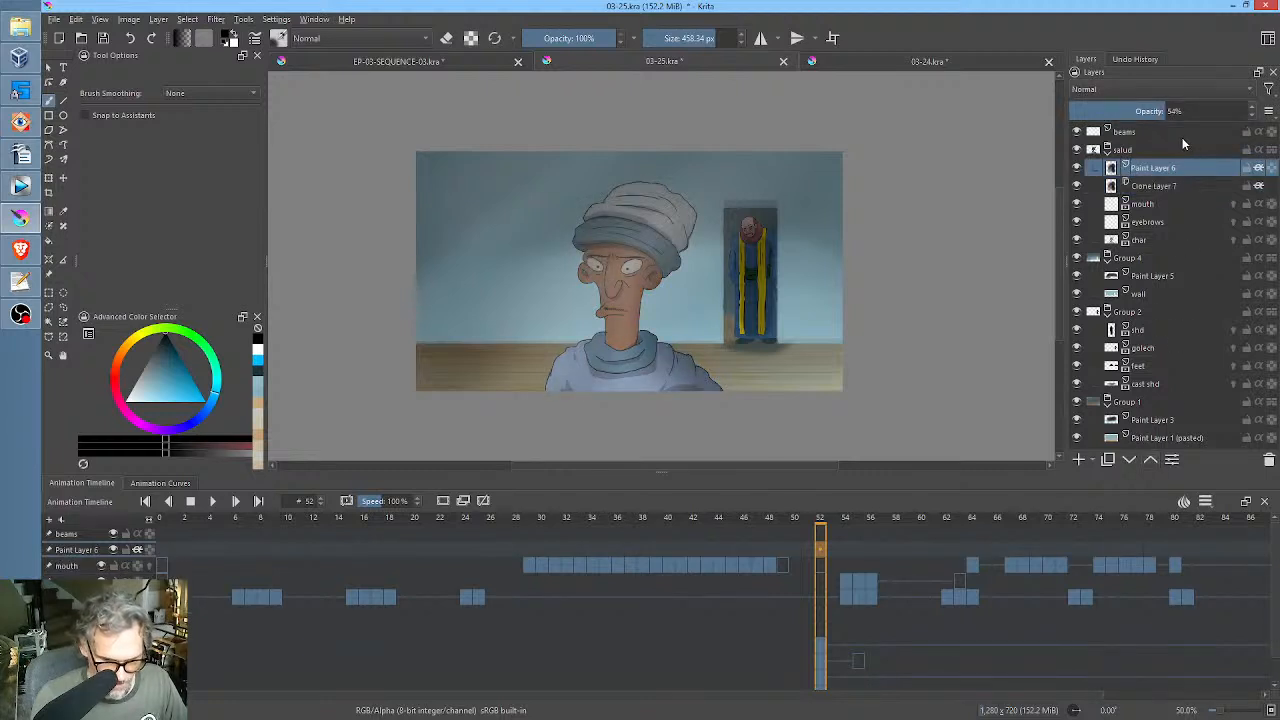
pyautogui.moveTo(1163, 113)
pyautogui.mouseDown()
pyautogui.moveTo(1050, 115)
pyautogui.moveTo(1139, 121)
pyautogui.mouseUp()
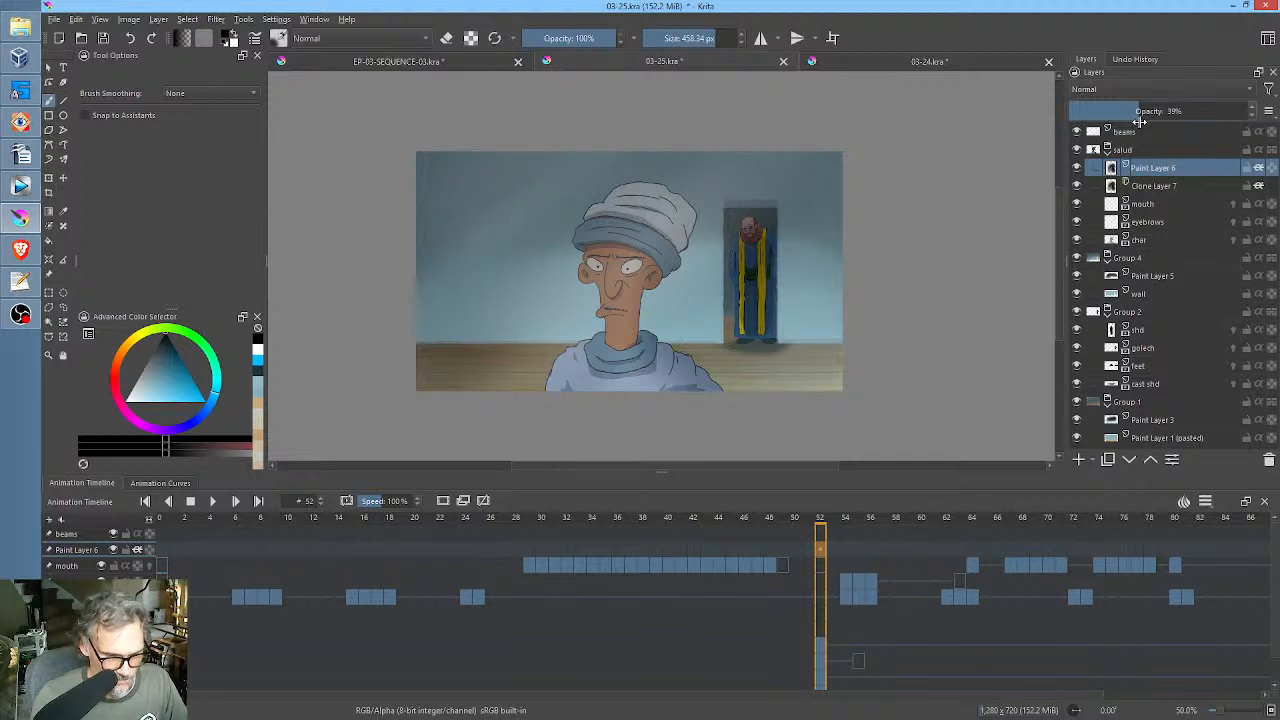
pyautogui.moveTo(1140, 122); pyautogui.dragTo(1134, 122)
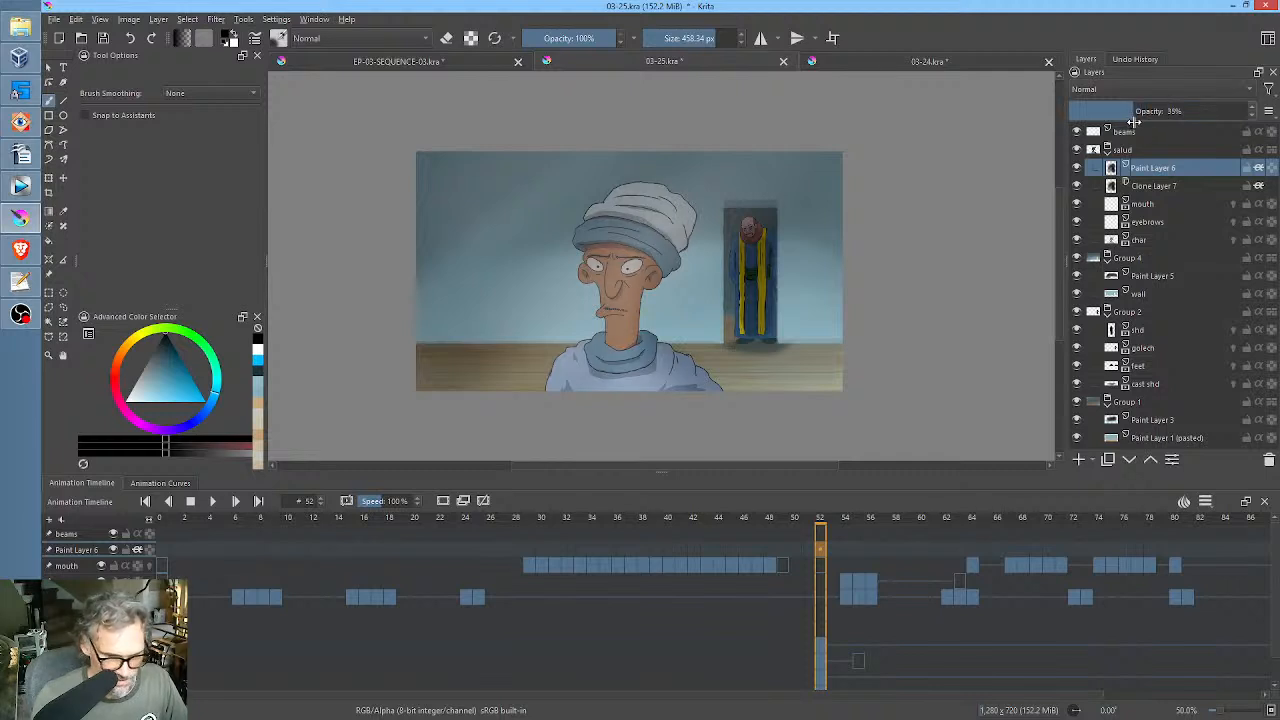
# Set the beams layer's opacity to 59%.
pyautogui.click(1143, 133)
pyautogui.click(1137, 112)
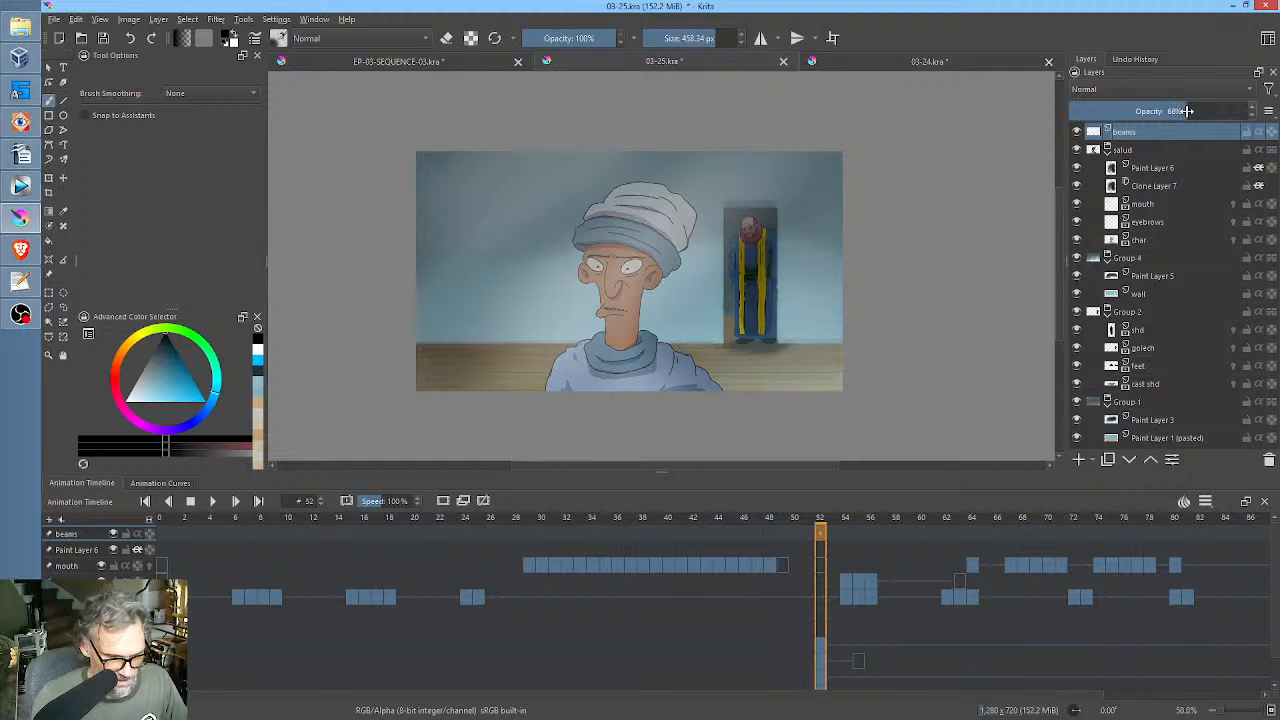
pyautogui.moveTo(1137, 112); pyautogui.dragTo(1174, 126)
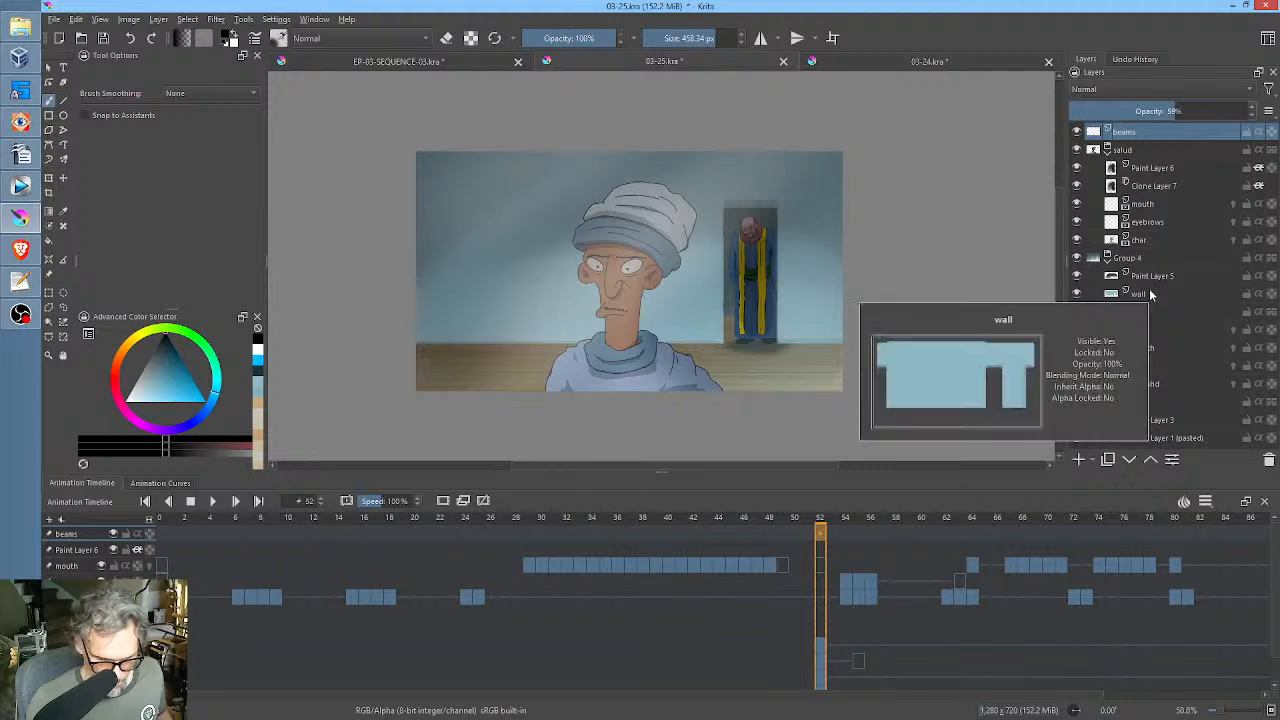
# Add a paint layer directly above the salud group and brush soft black shading across the lower part of the scene.
pyautogui.click(1143, 152)
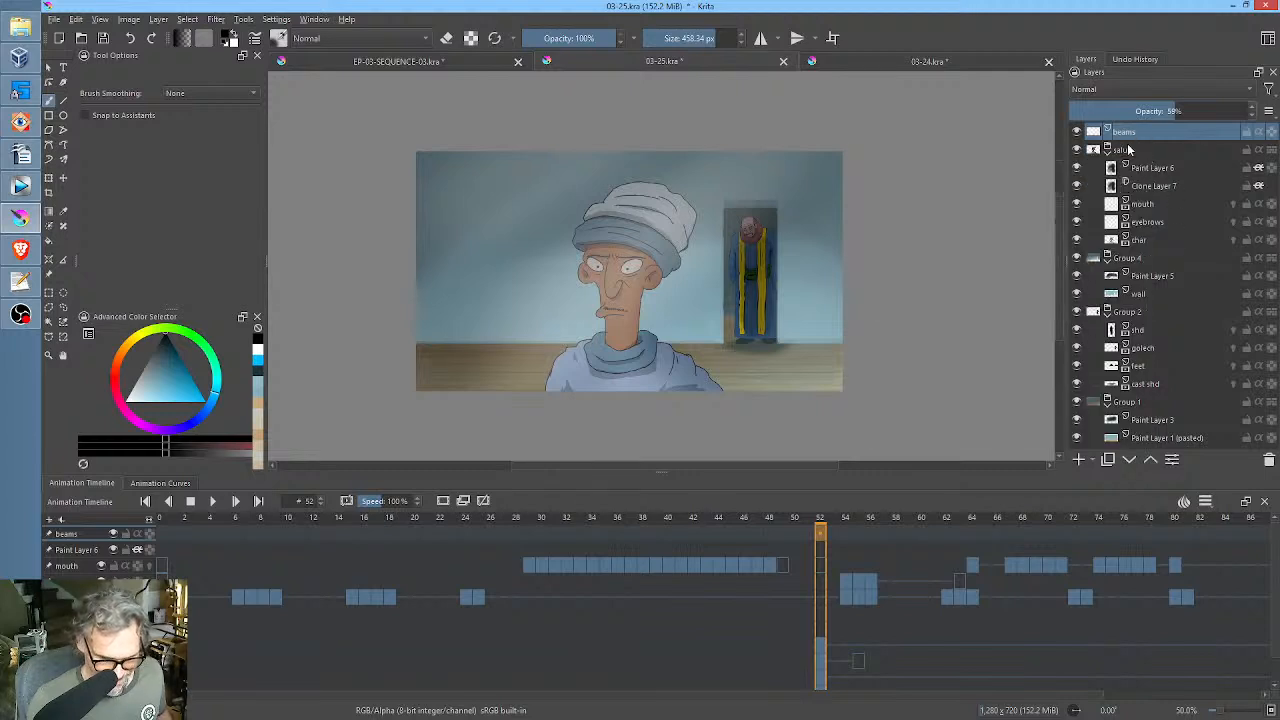
pyautogui.click(1078, 459)
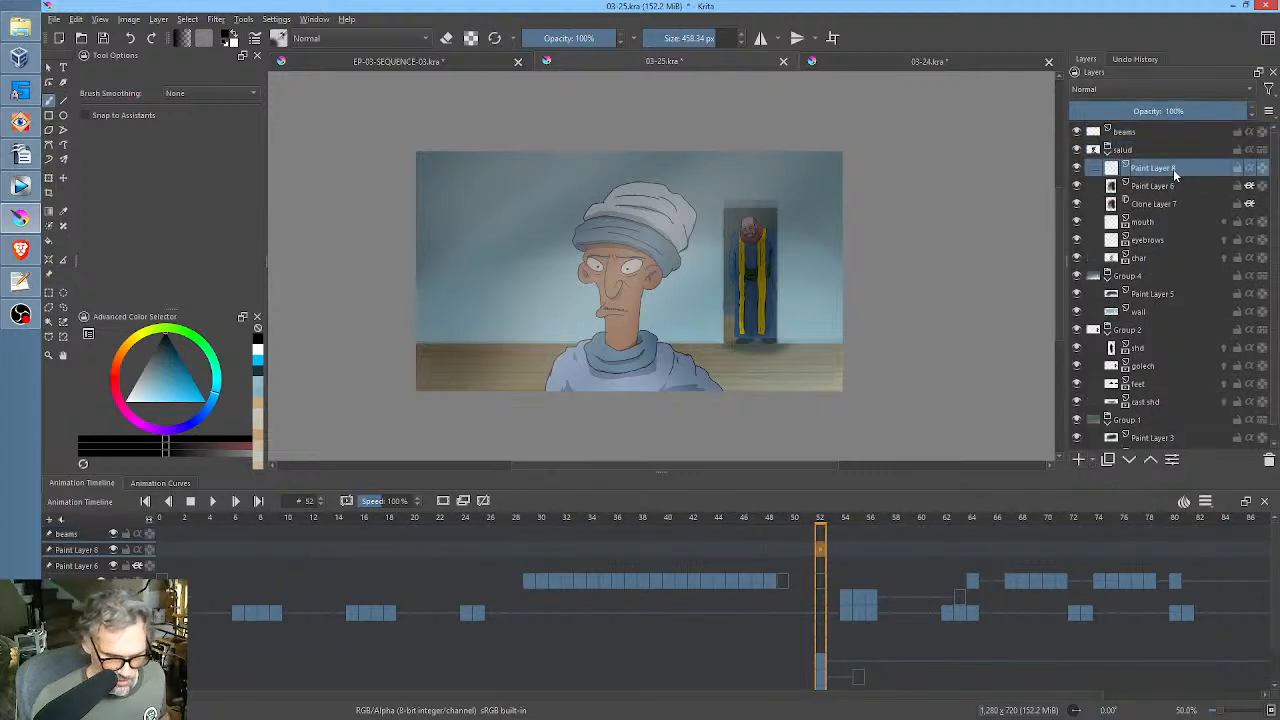
pyautogui.click(1152, 459)
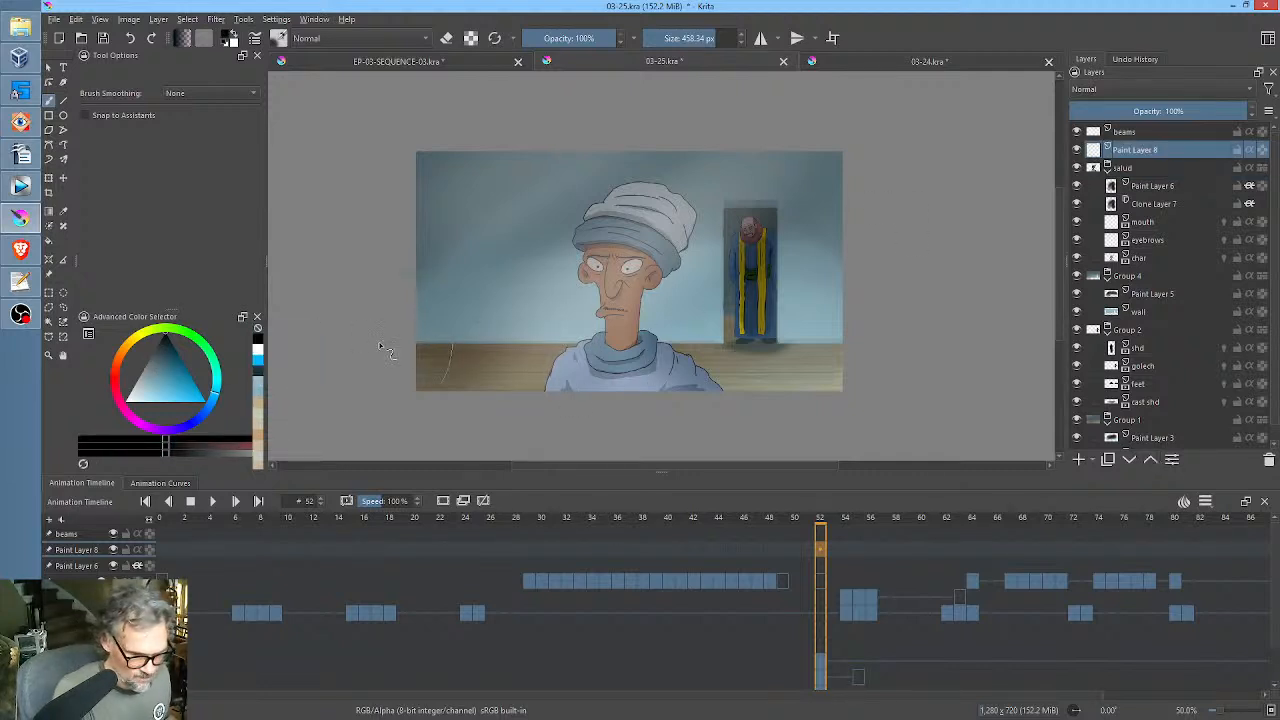
pyautogui.moveTo(380, 351)
pyautogui.mouseDown()
pyautogui.moveTo(686, 366)
pyautogui.moveTo(917, 354)
pyautogui.moveTo(360, 354)
pyautogui.moveTo(883, 340)
pyautogui.moveTo(686, 354)
pyautogui.moveTo(420, 327)
pyautogui.moveTo(806, 306)
pyautogui.moveTo(711, 297)
pyautogui.moveTo(967, 277)
pyautogui.mouseUp()
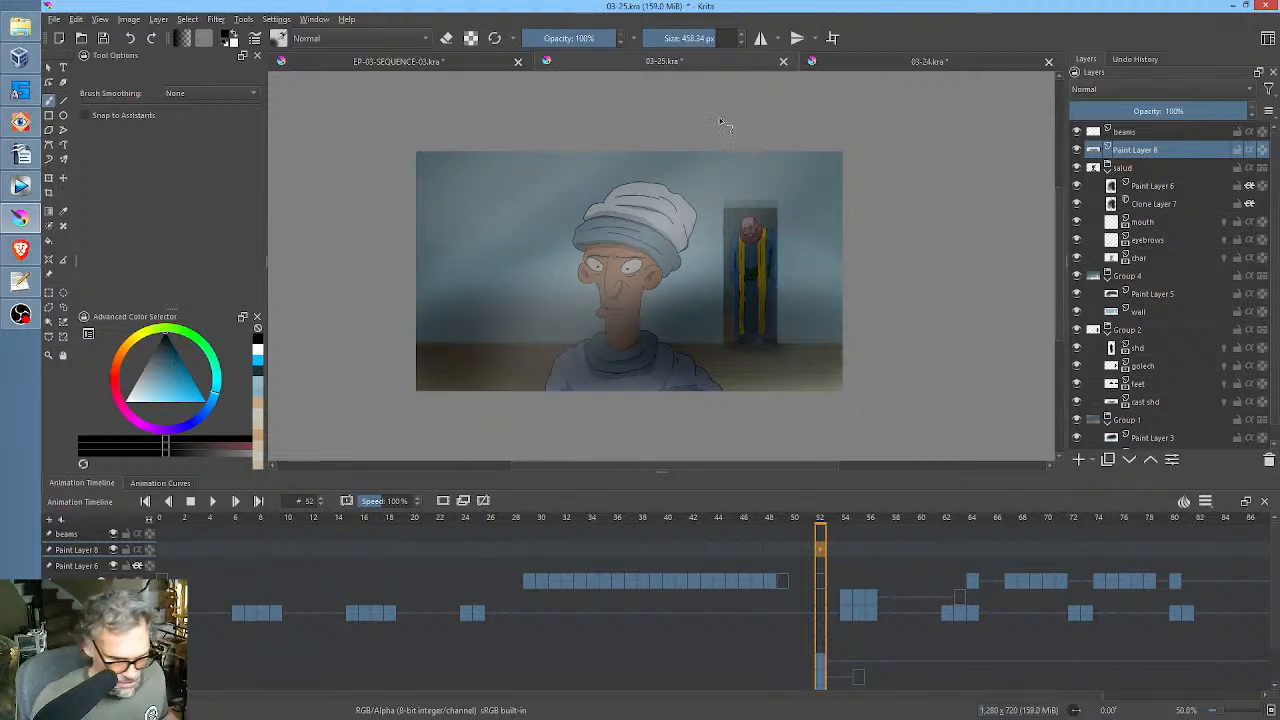
# Apply a Gaussian blur with a 147.41 px radius to Paint Layer 8 and set the layer's opacity to 48%.
pyautogui.click(216, 20)
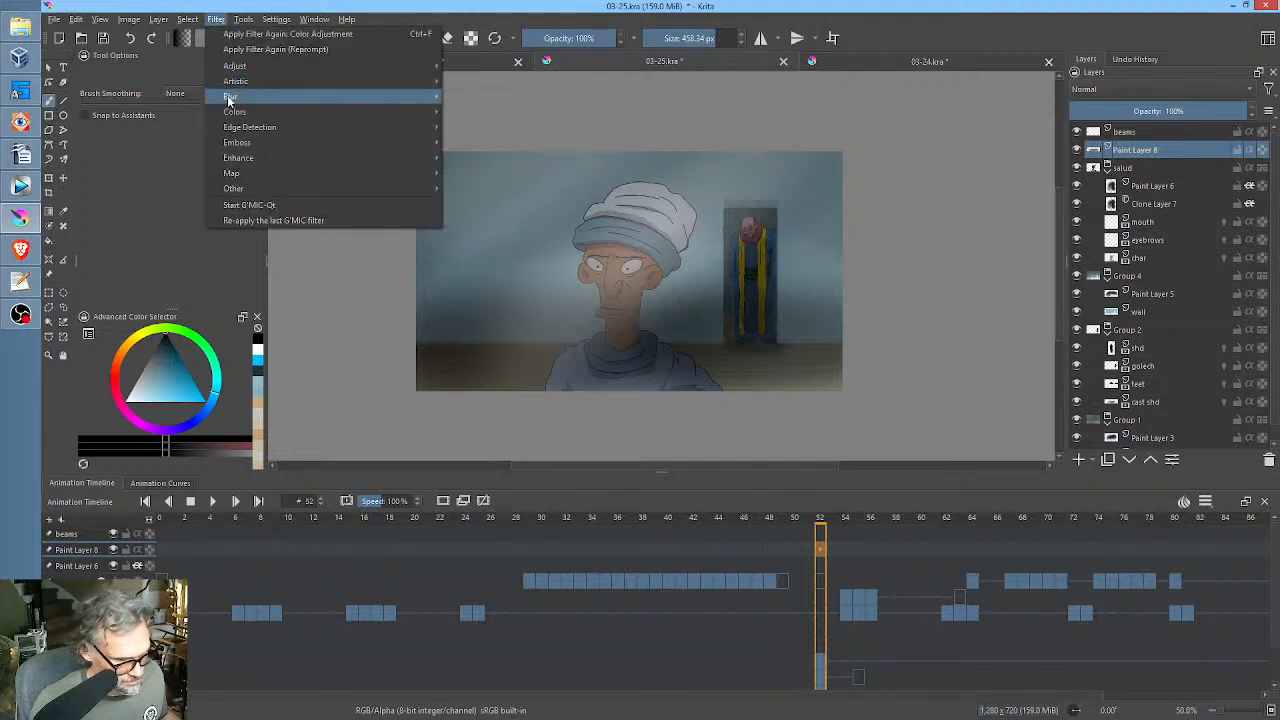
pyautogui.moveTo(330, 96)
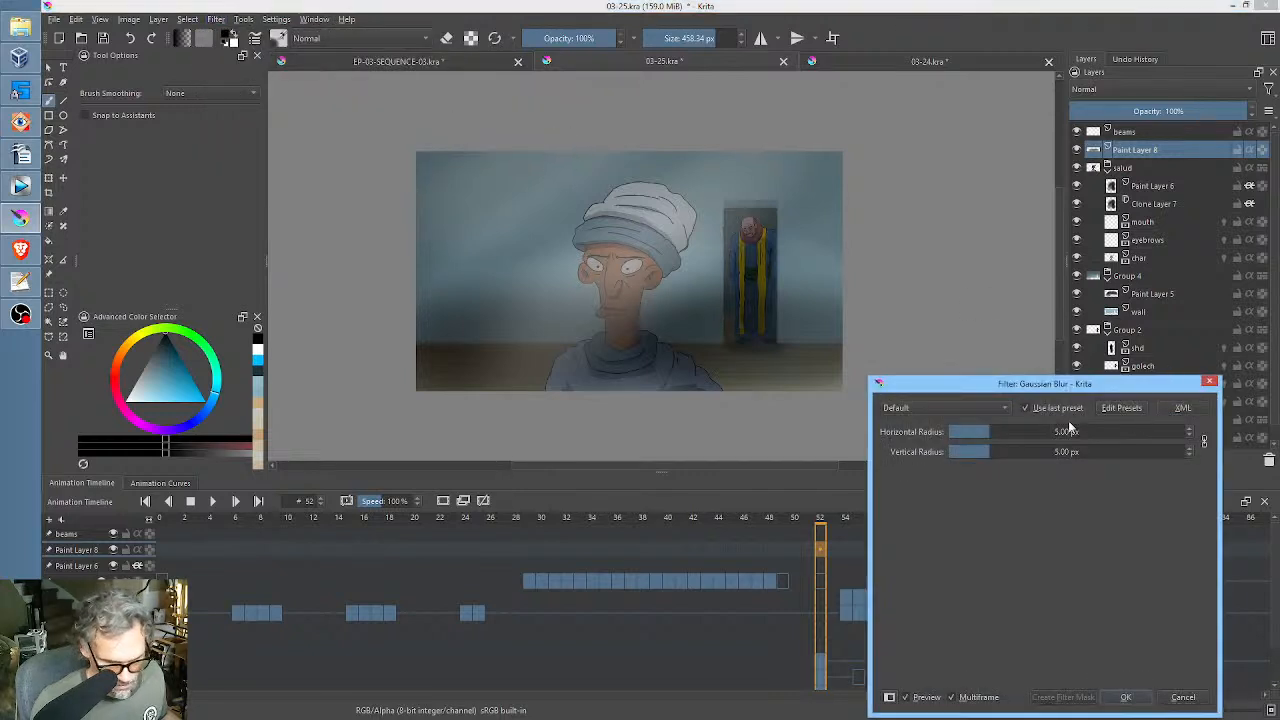
pyautogui.moveTo(997, 431); pyautogui.dragTo(1073, 431)
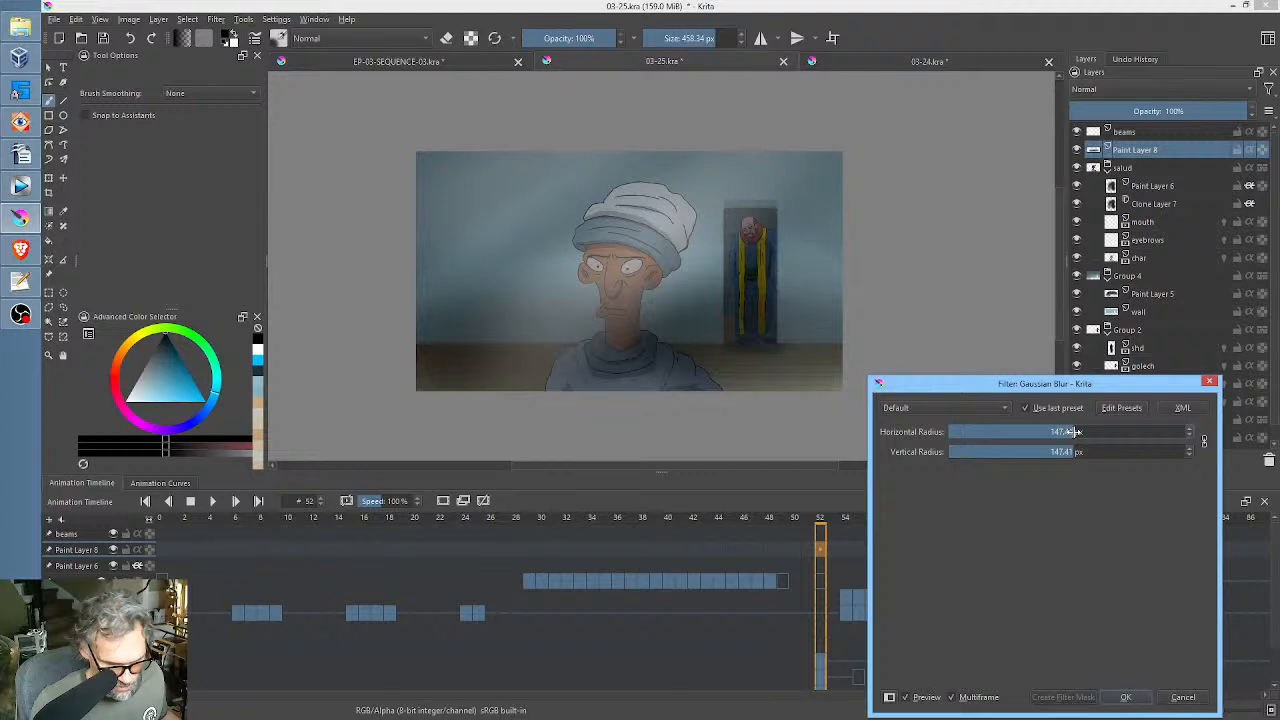
pyautogui.click(1125, 697)
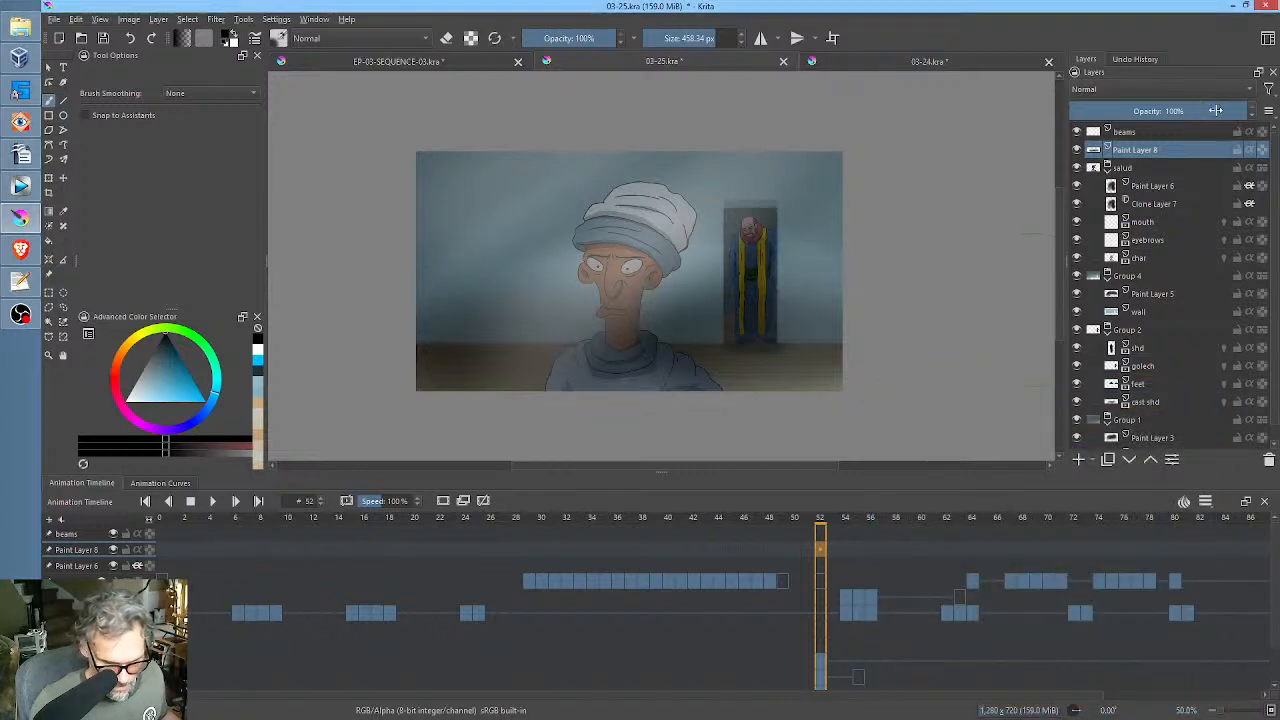
pyautogui.moveTo(1216, 111)
pyautogui.mouseDown()
pyautogui.moveTo(1158, 111)
pyautogui.moveTo(1154, 134)
pyautogui.mouseUp()
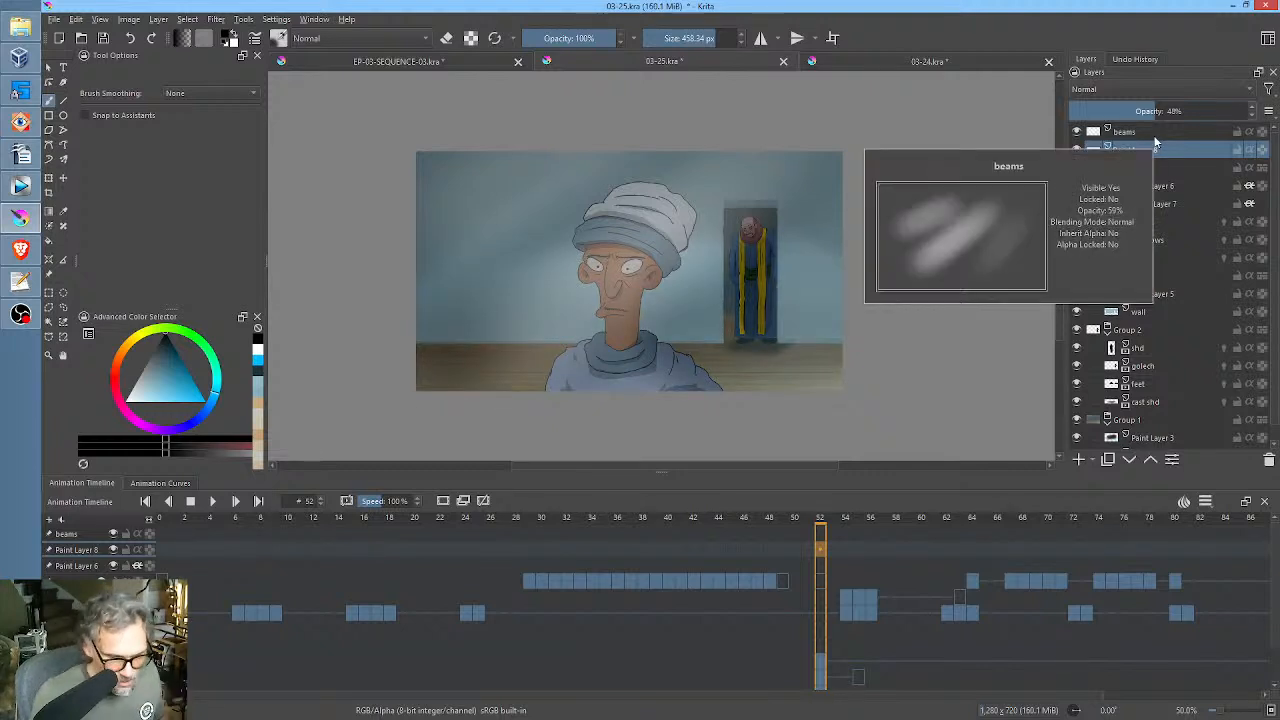
# Rename Paint Layer 6 as tint and Clone Layer 7 as overlay.
pyautogui.click(1163, 189)
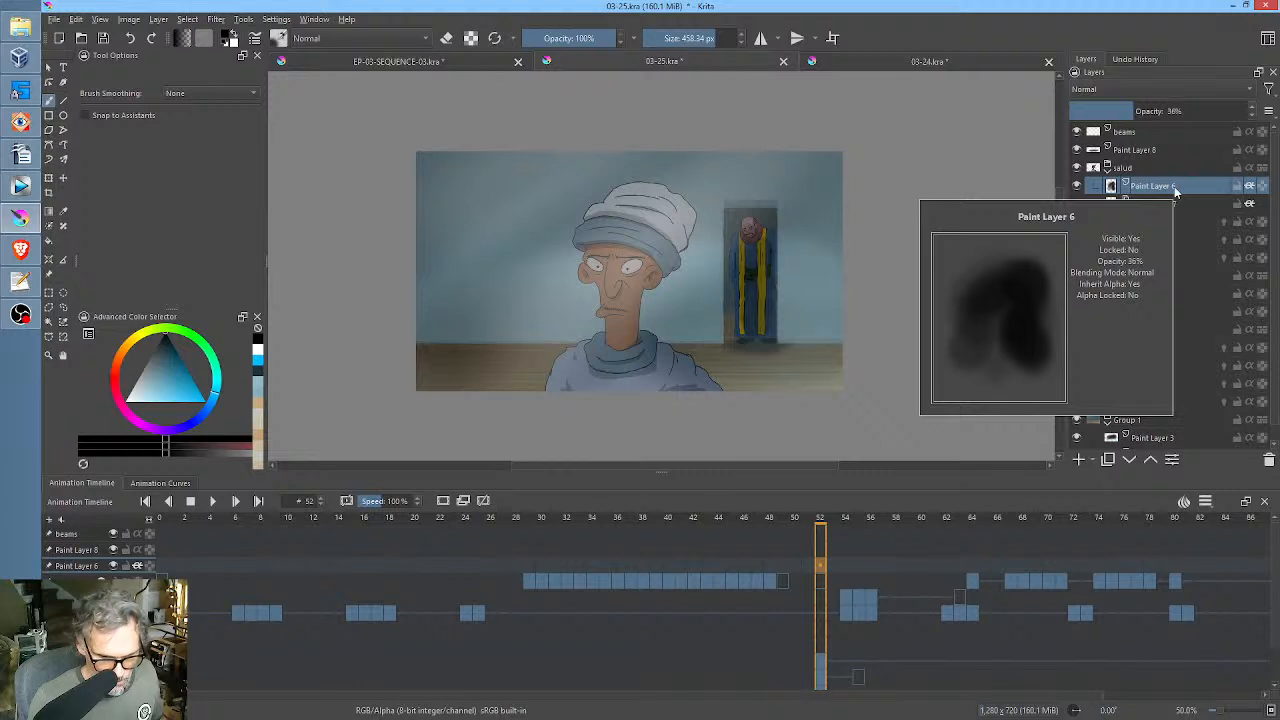
pyautogui.doubleClick(1174, 186)
pyautogui.write('b')
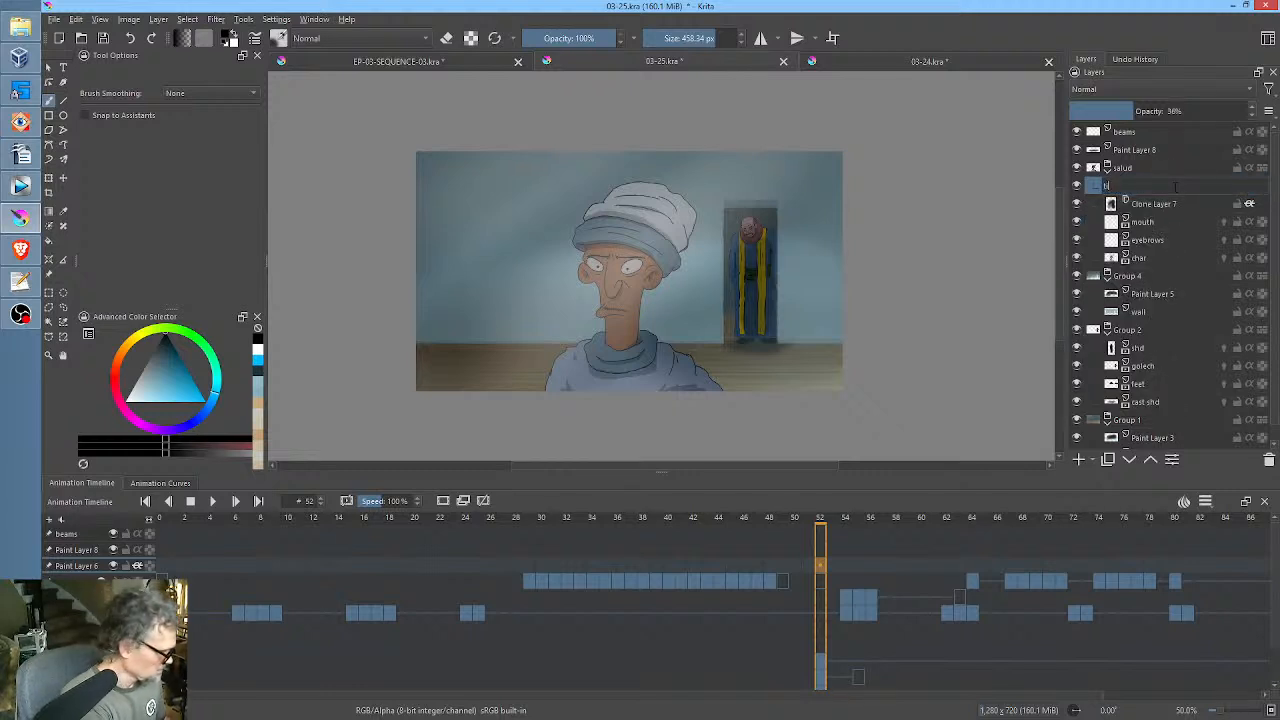
pyautogui.write('int')
pyautogui.press('Return')
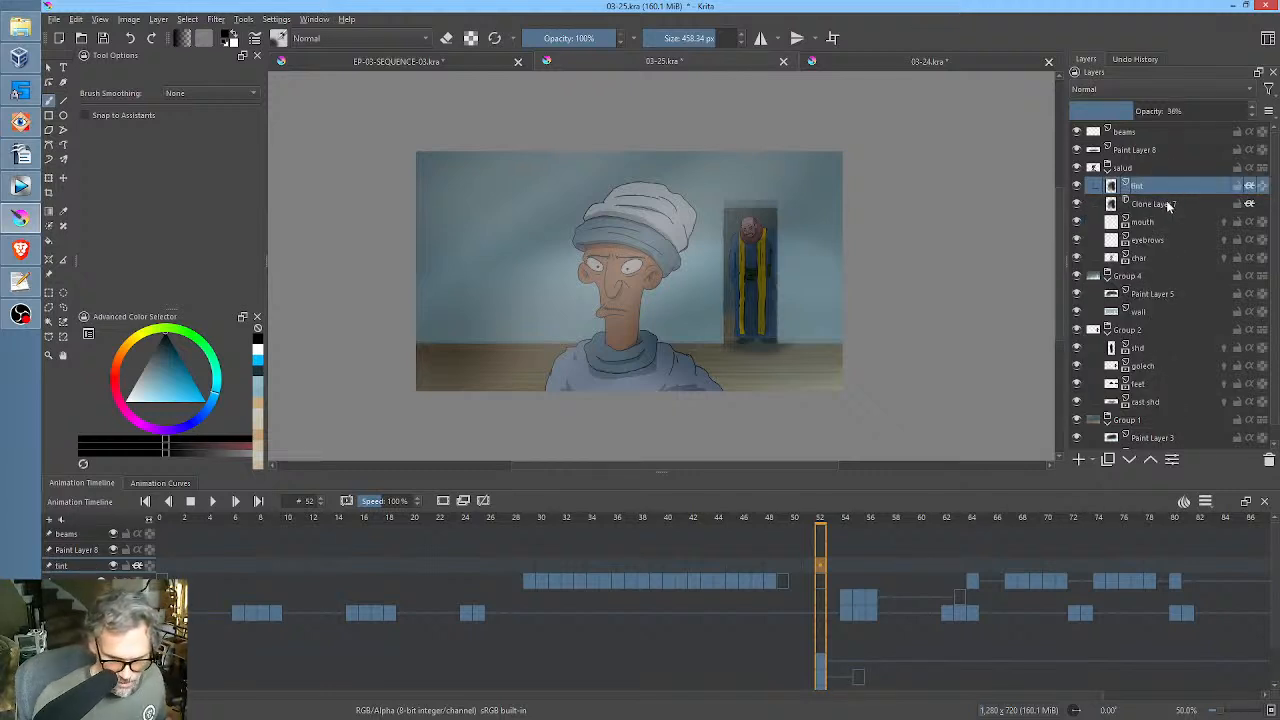
pyautogui.doubleClick(1166, 204)
pyautogui.write('over')
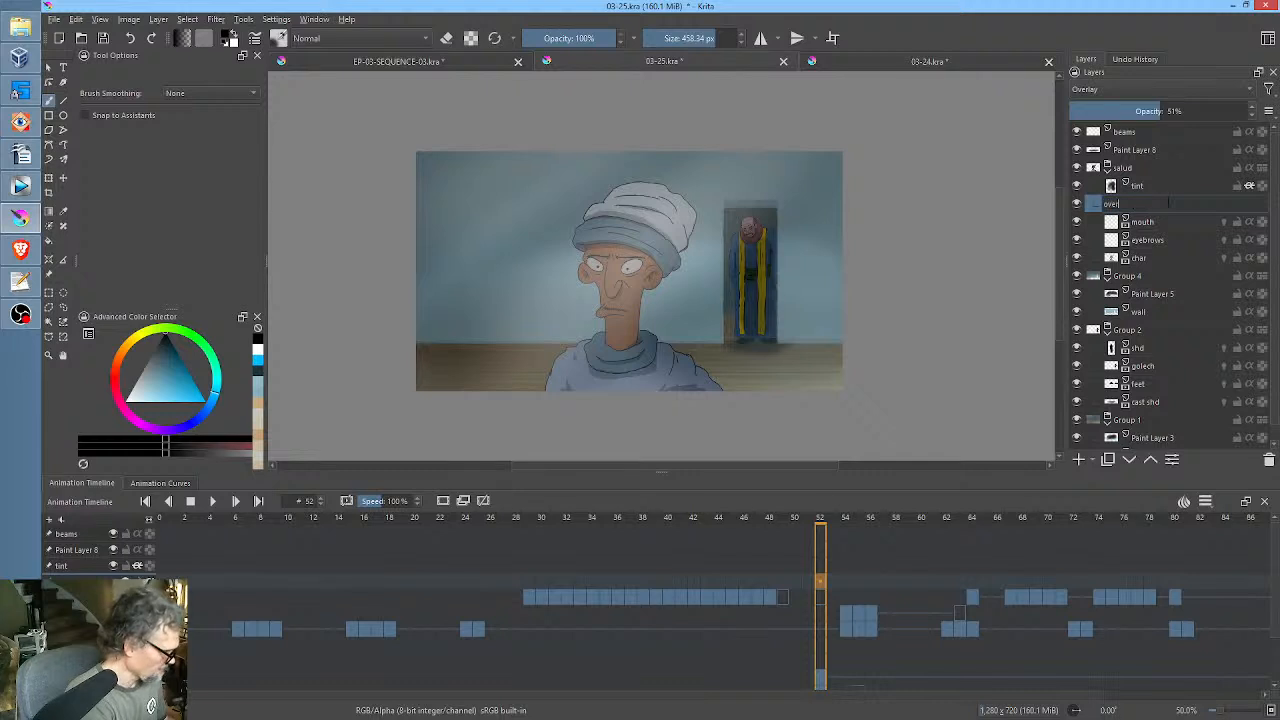
pyautogui.write('lay')
pyautogui.press('Return')
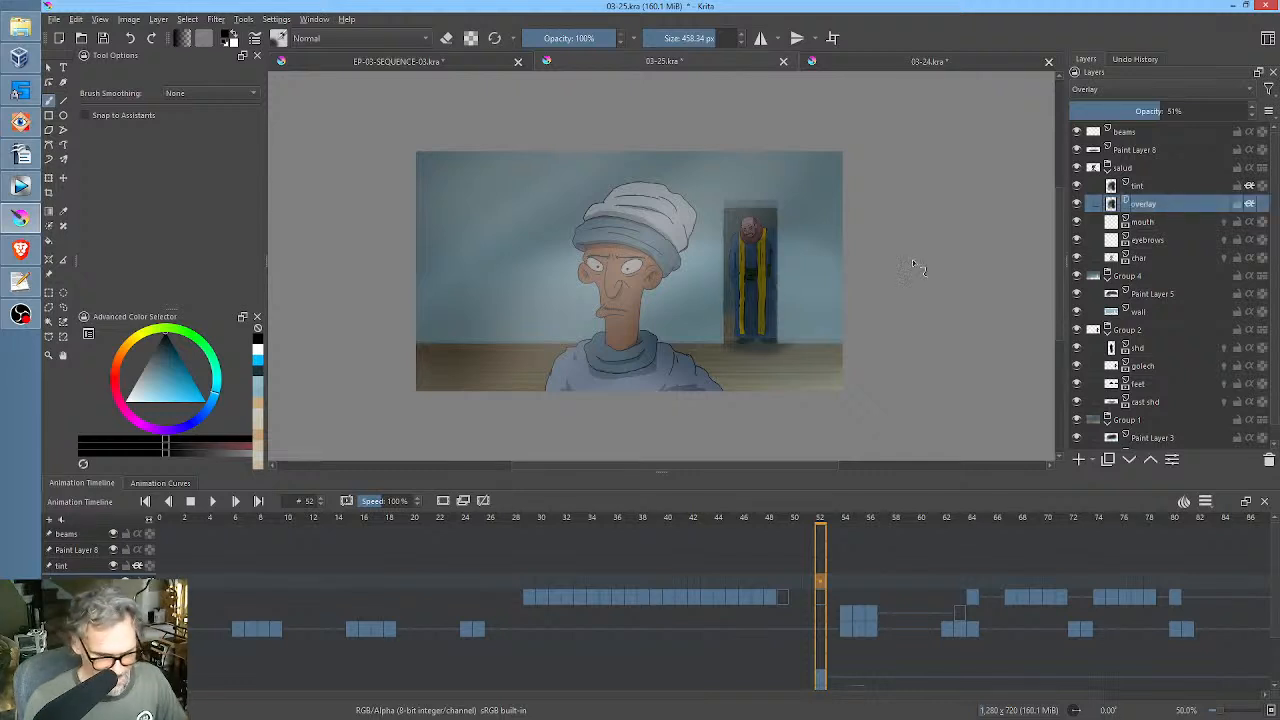
# Set the overlay layer's opacity to 100% and toggle its visibility off and on to compare the shading.
pyautogui.moveTo(1164, 112); pyautogui.dragTo(1252, 118)
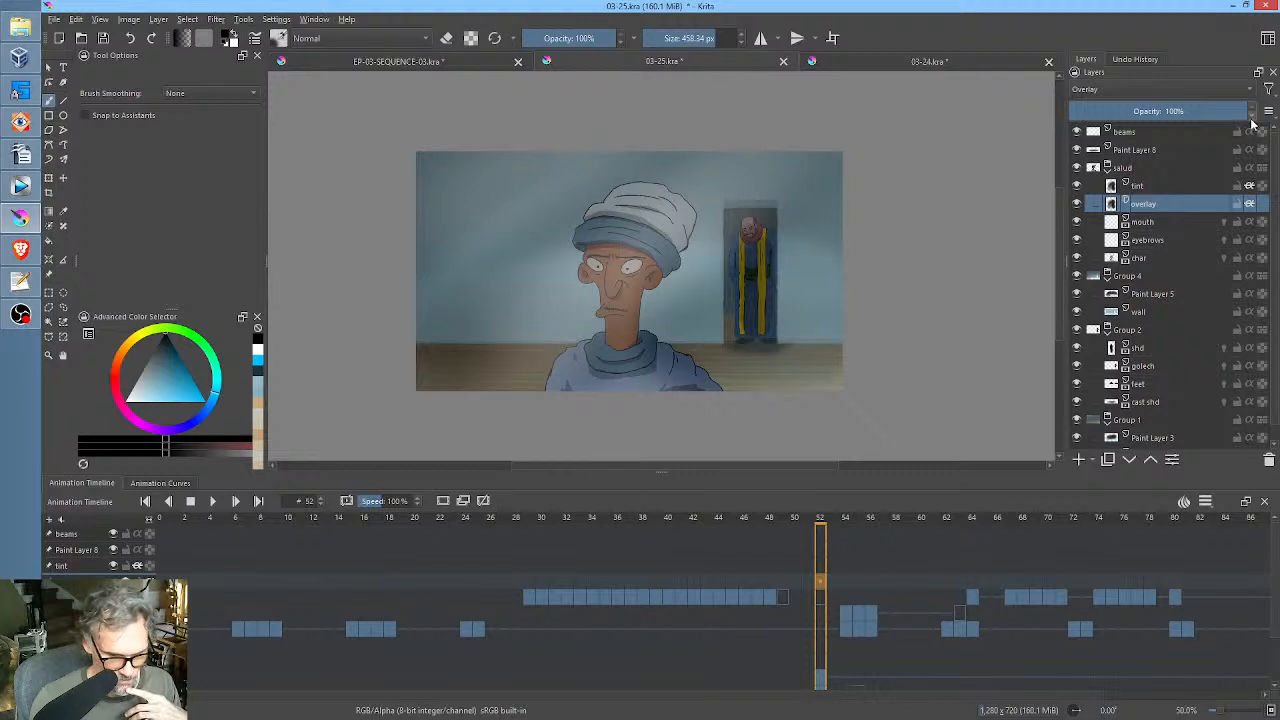
pyautogui.click(1077, 204)
pyautogui.click(1077, 204)
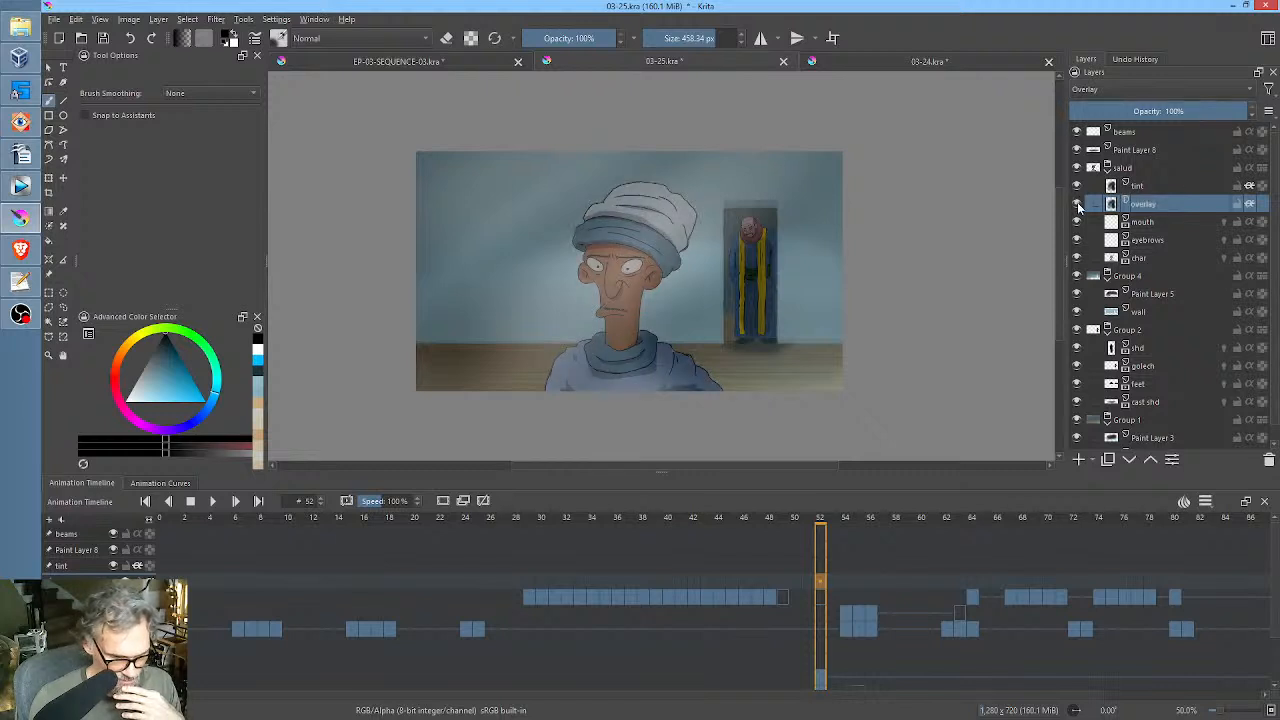
# Set the tint layer's opacity to 11%.
pyautogui.click(1160, 168)
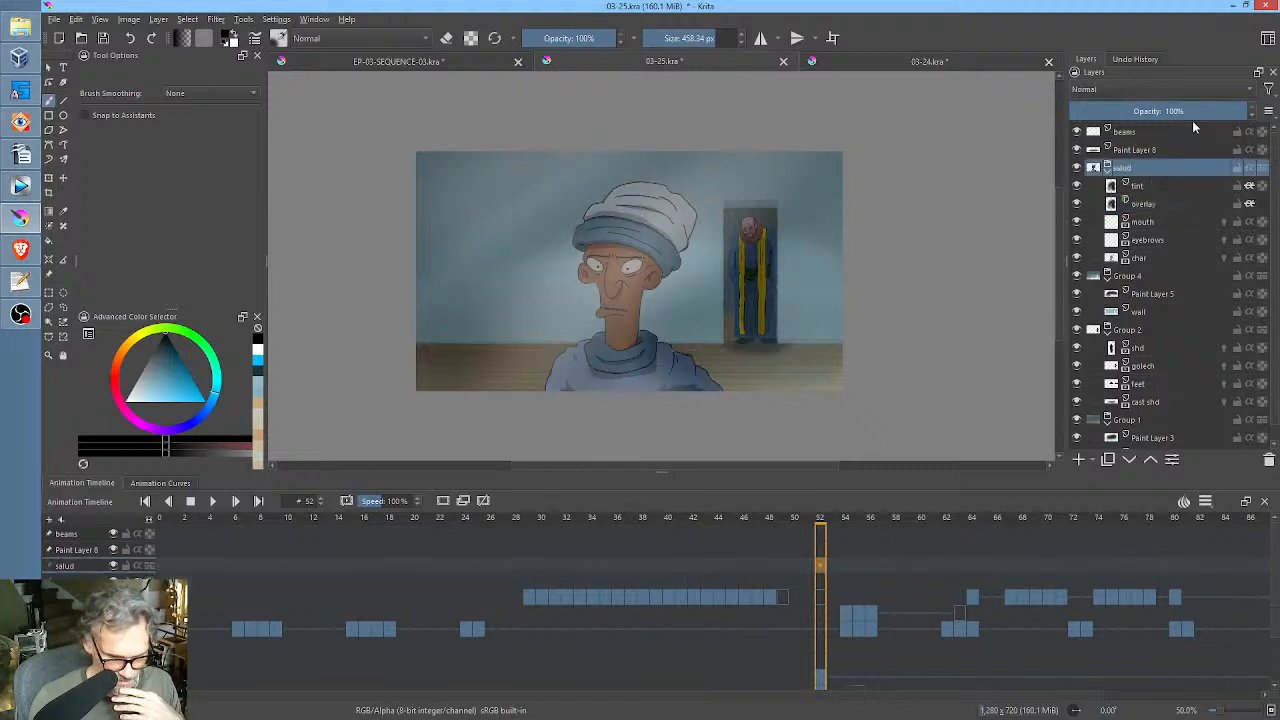
pyautogui.click(1149, 186)
pyautogui.moveTo(1190, 112); pyautogui.dragTo(1090, 129)
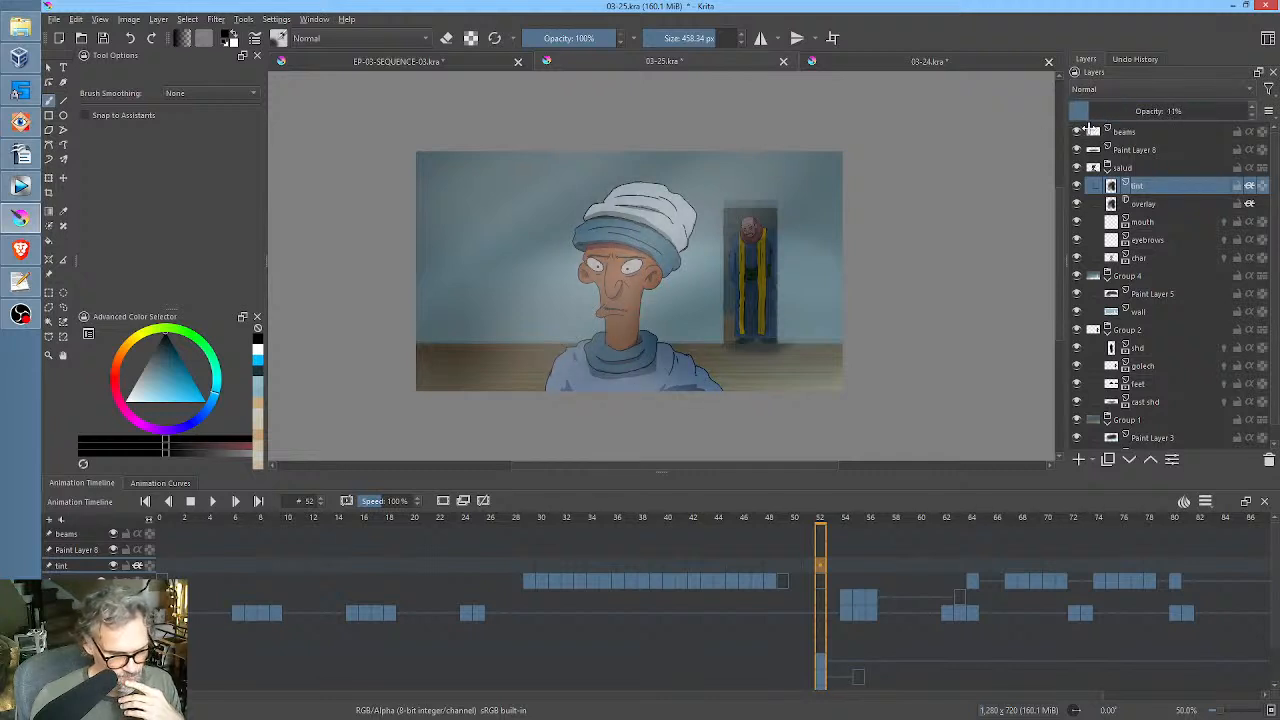
# Set Paint Layer 8's opacity to 23%.
pyautogui.click(1142, 132)
pyautogui.moveTo(1163, 111)
pyautogui.mouseDown()
pyautogui.moveTo(1066, 111)
pyautogui.moveTo(1110, 124)
pyautogui.mouseUp()
pyautogui.click(1147, 150)
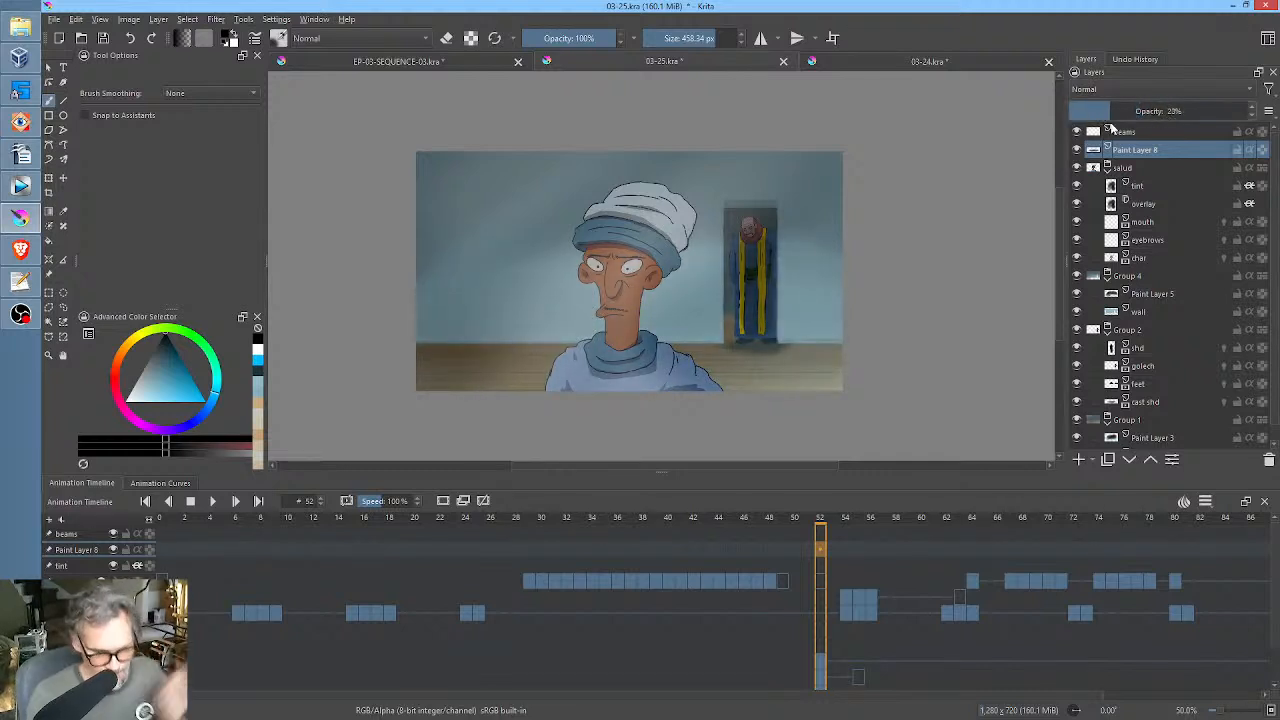
# Rename Paint Layer 8 as shadow base of wall.
pyautogui.doubleClick(1173, 150)
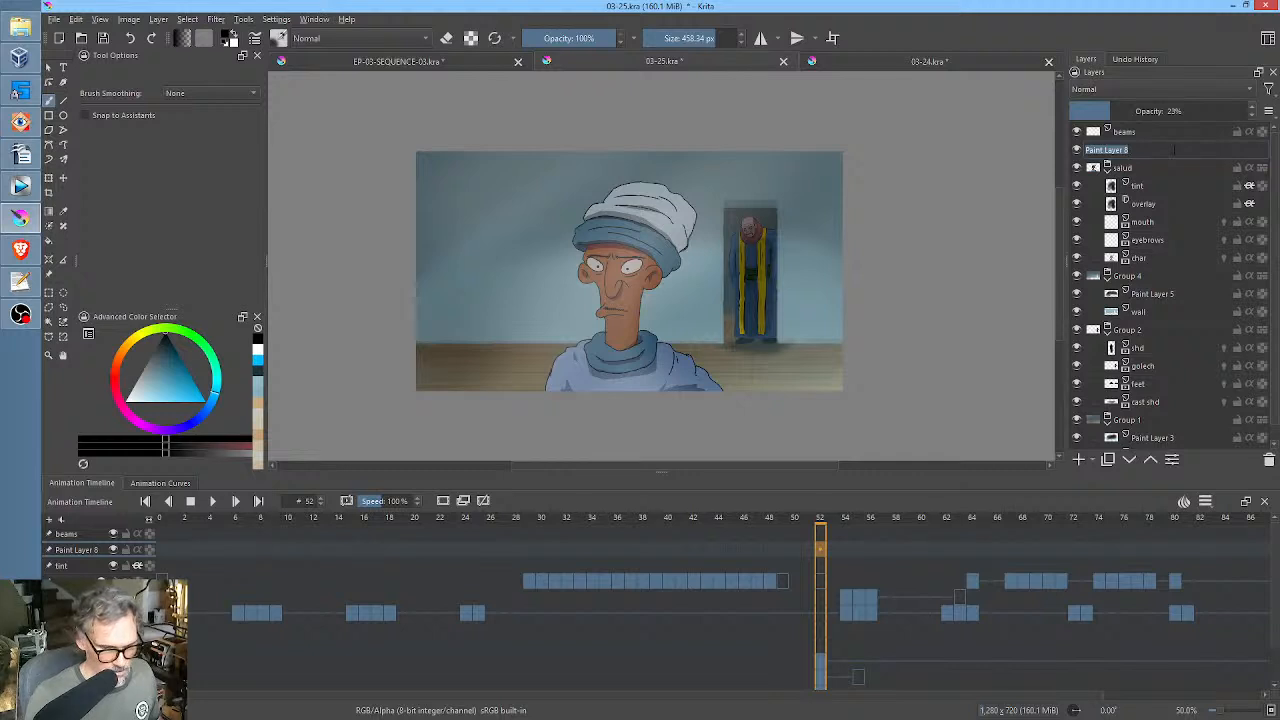
pyautogui.write('shadow')
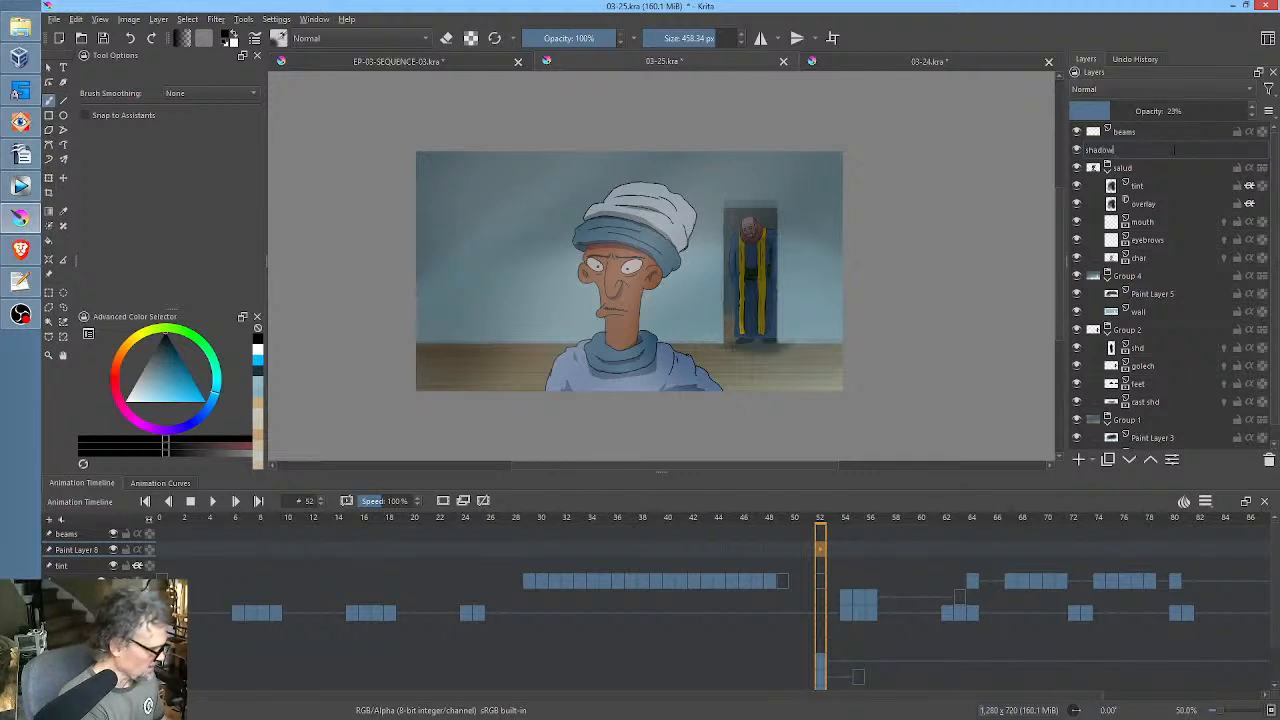
pyautogui.write(' base of')
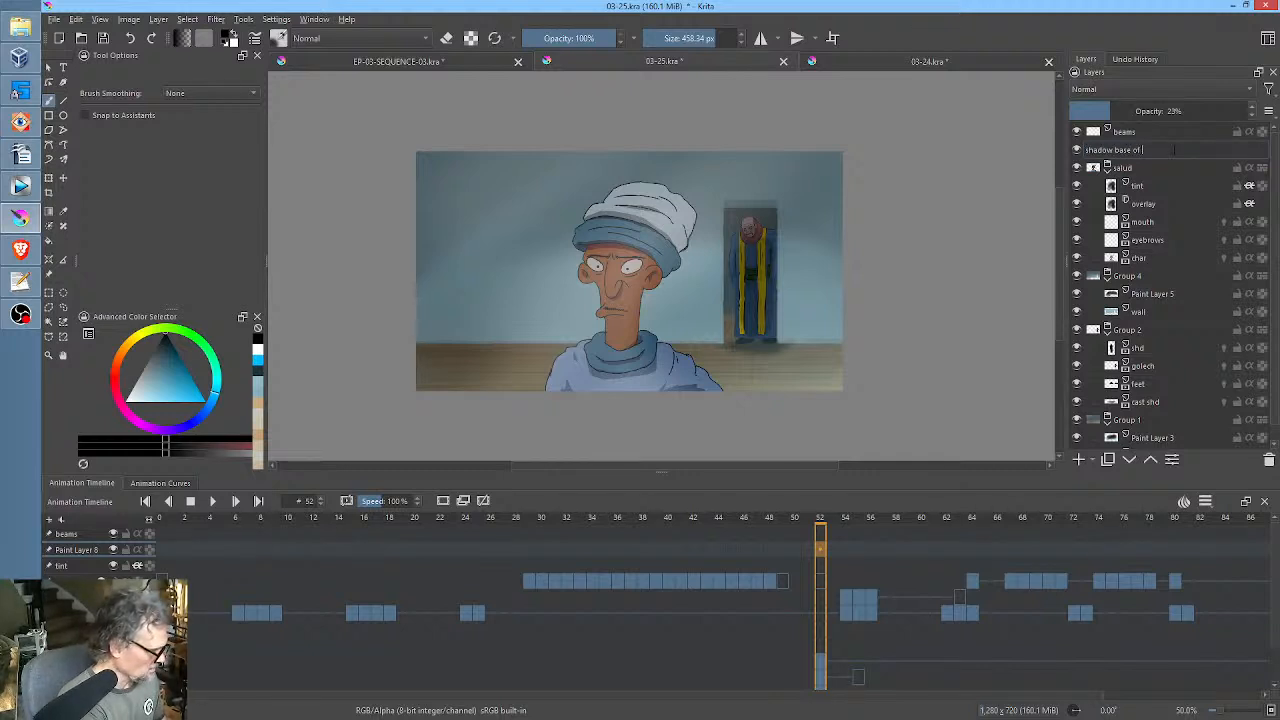
pyautogui.write(' wall')
pyautogui.press('Return')
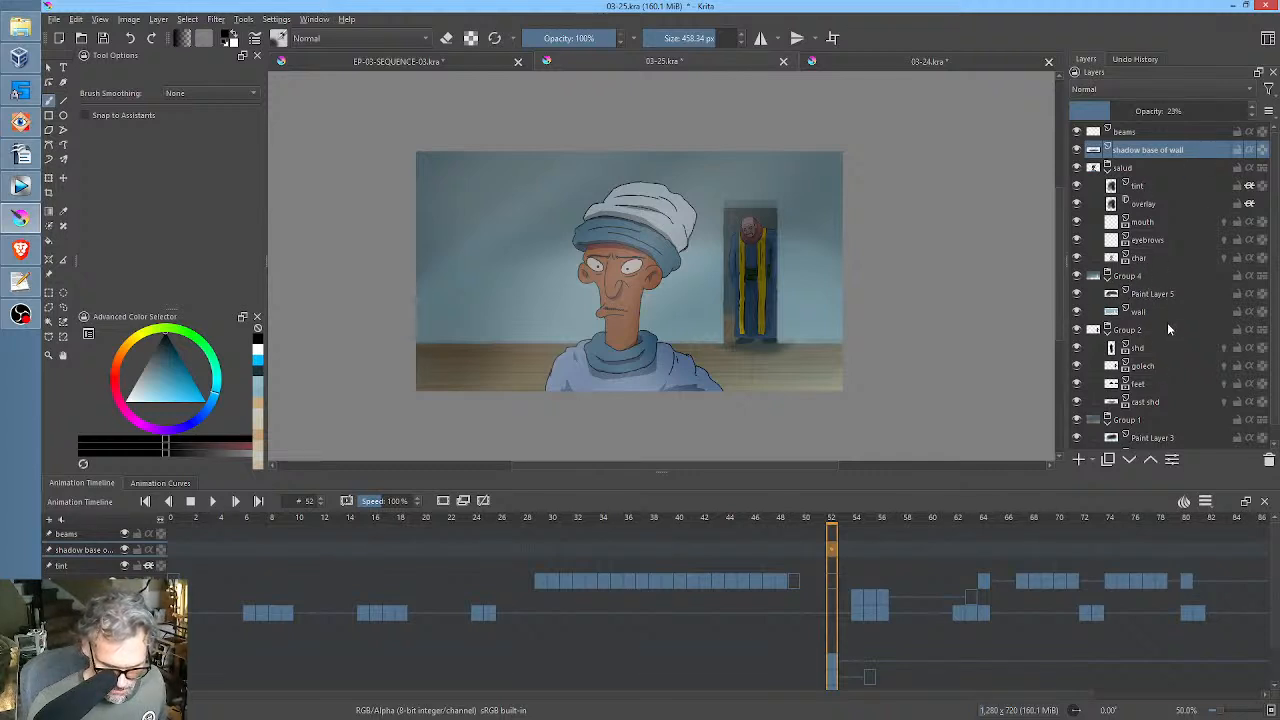
# Rename Group 1 as bkgd.
pyautogui.click(1128, 420)
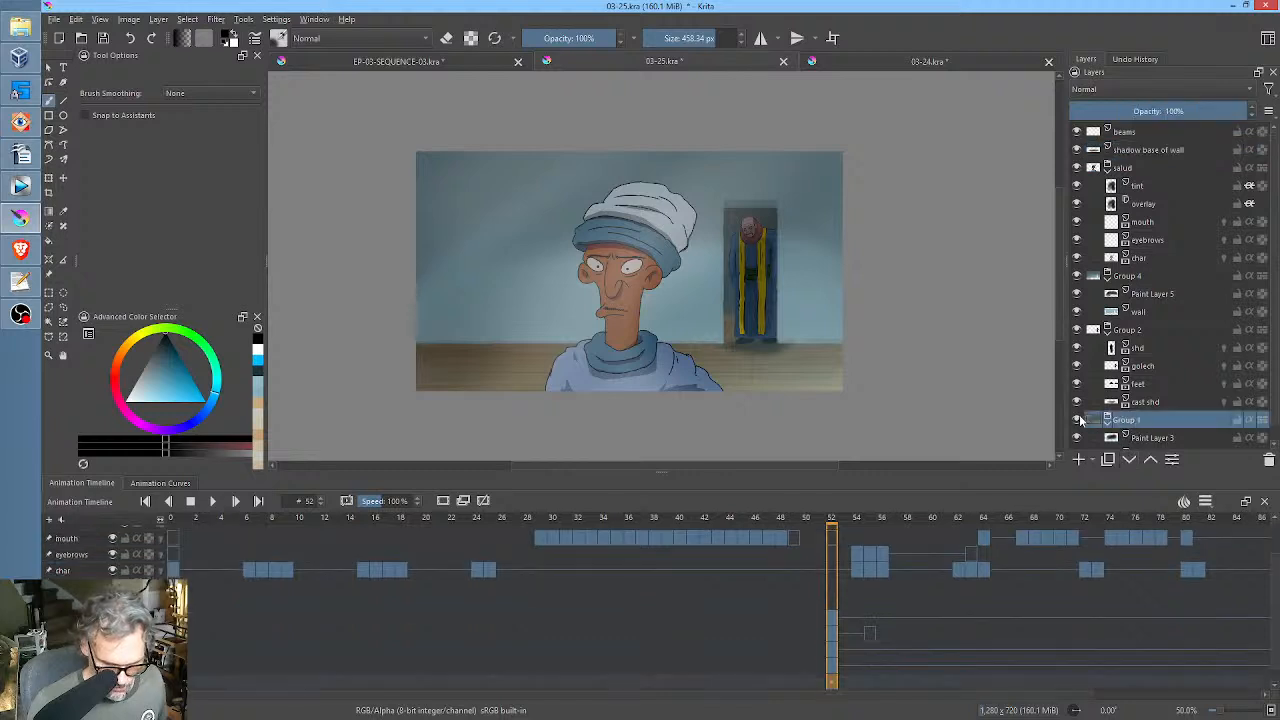
pyautogui.doubleClick(1145, 420)
pyautogui.write('bi')
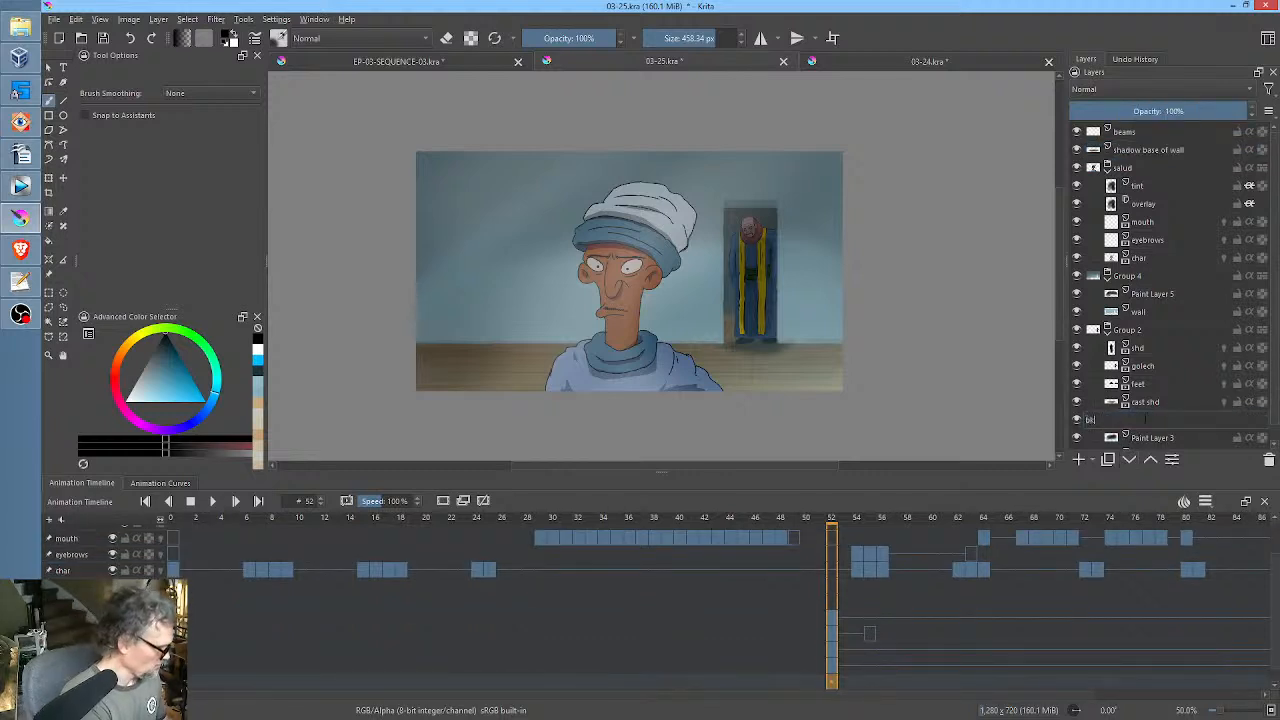
pyautogui.write('gd')
pyautogui.press('Return')
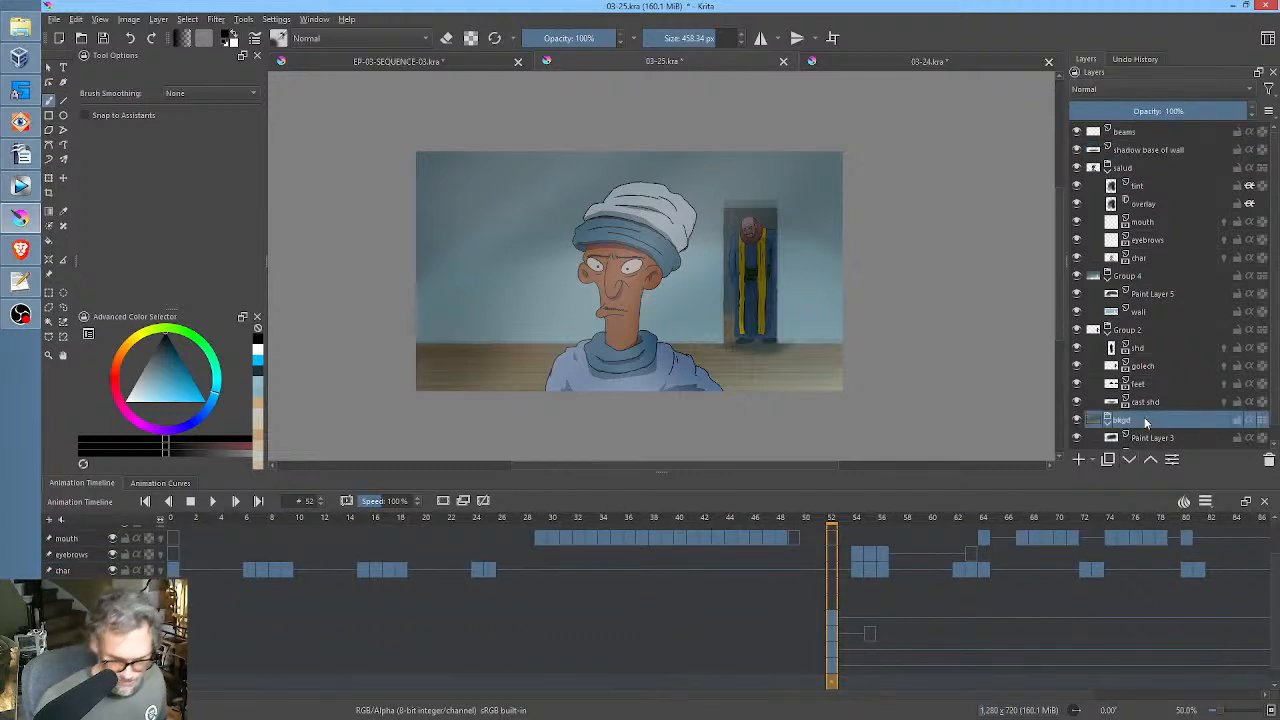
# Toggle Group 2's visibility to identify its contents and rename the group as golech.
pyautogui.click(1077, 331)
pyautogui.click(1077, 331)
pyautogui.doubleClick(1150, 330)
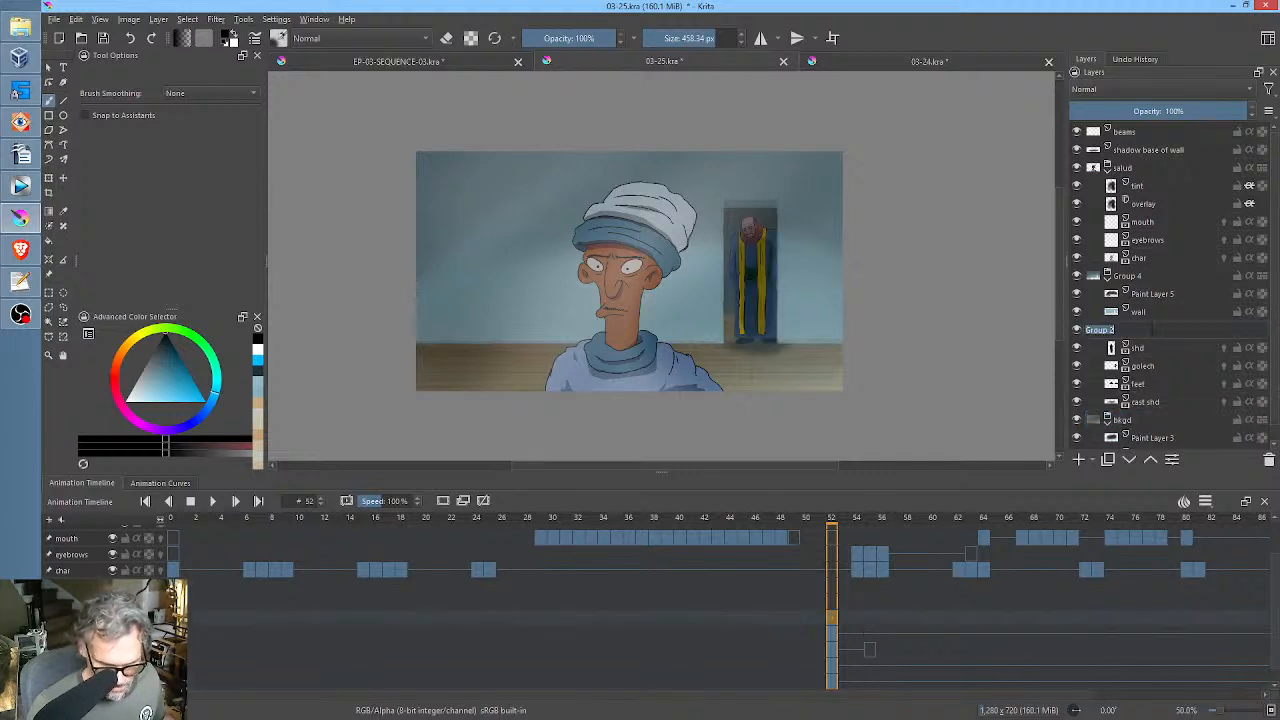
pyautogui.write('golech')
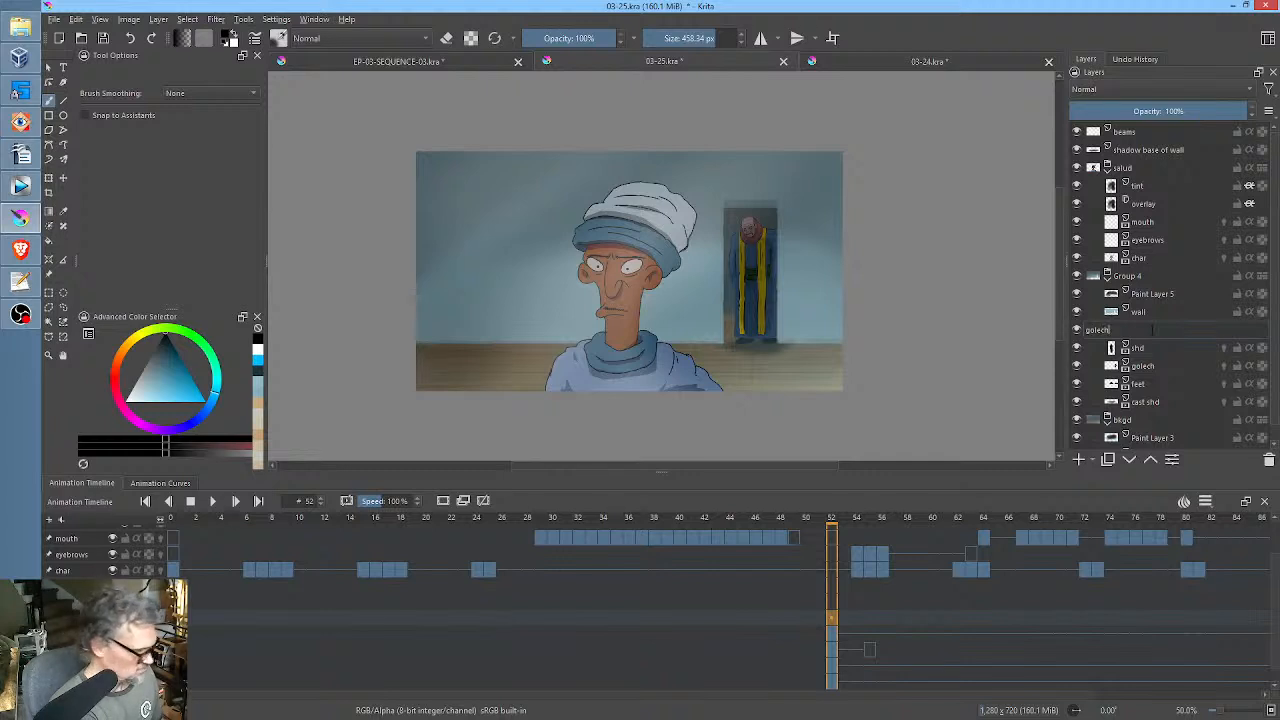
pyautogui.press('Return')
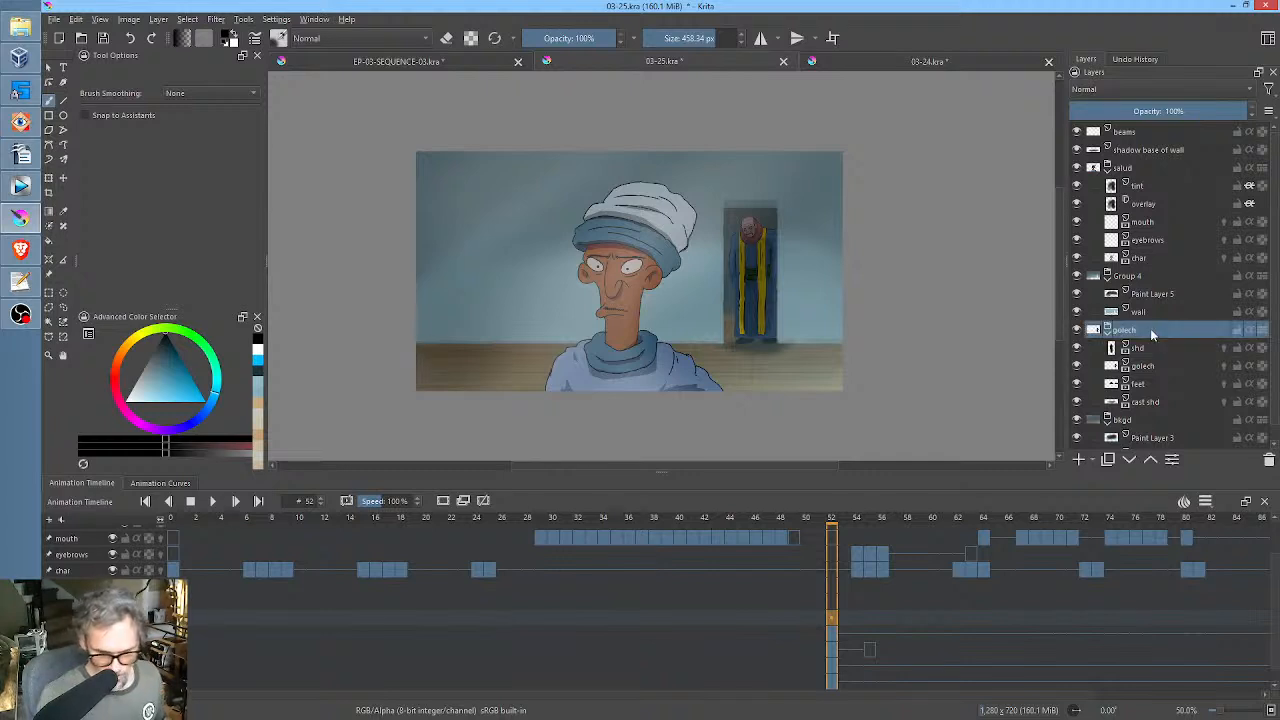
# Toggle Group 4's visibility to identify its contents, rename the group as wall and save the file.
pyautogui.click(1077, 276)
pyautogui.click(1077, 276)
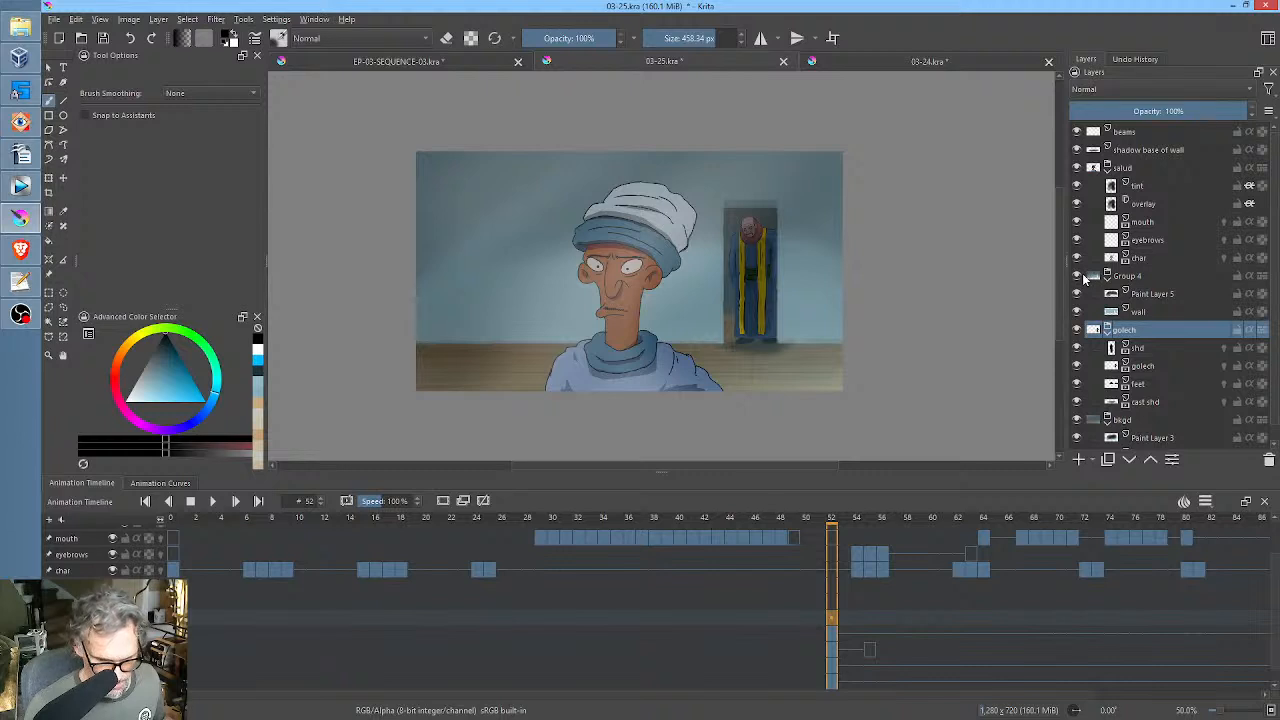
pyautogui.click(1077, 276)
pyautogui.click(1077, 276)
pyautogui.doubleClick(1144, 277)
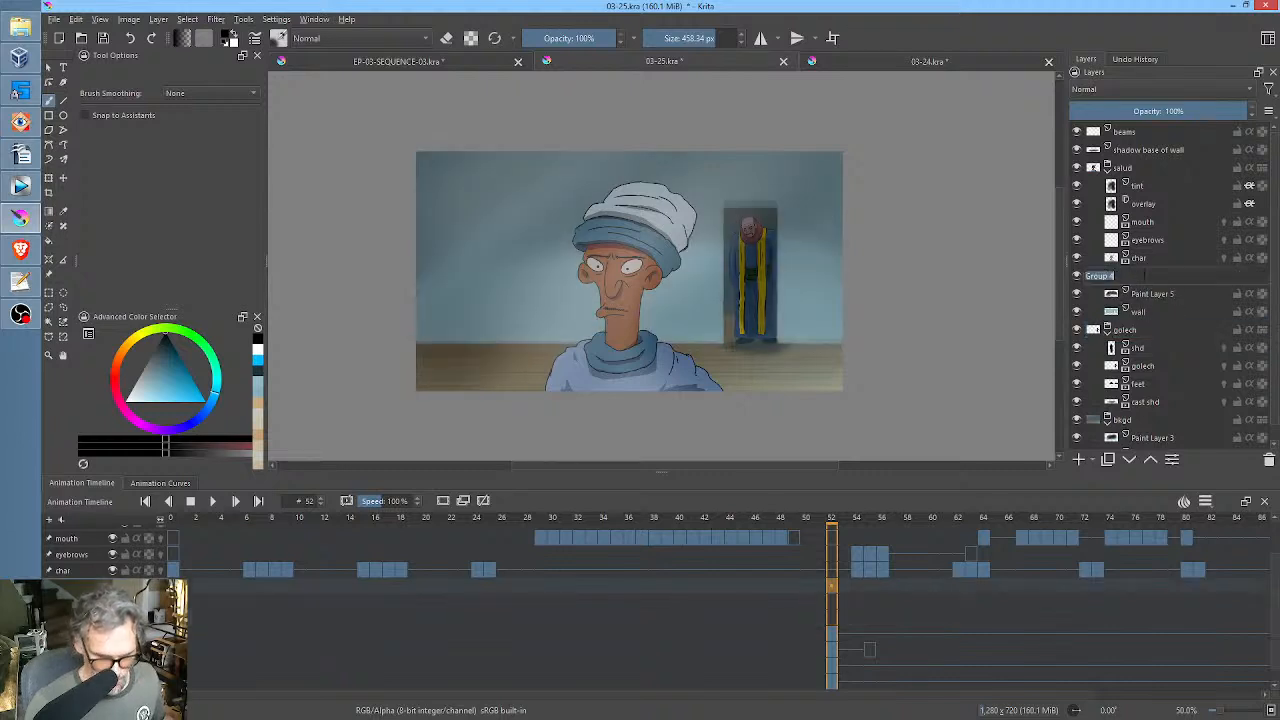
pyautogui.write('wall')
pyautogui.press('Return')
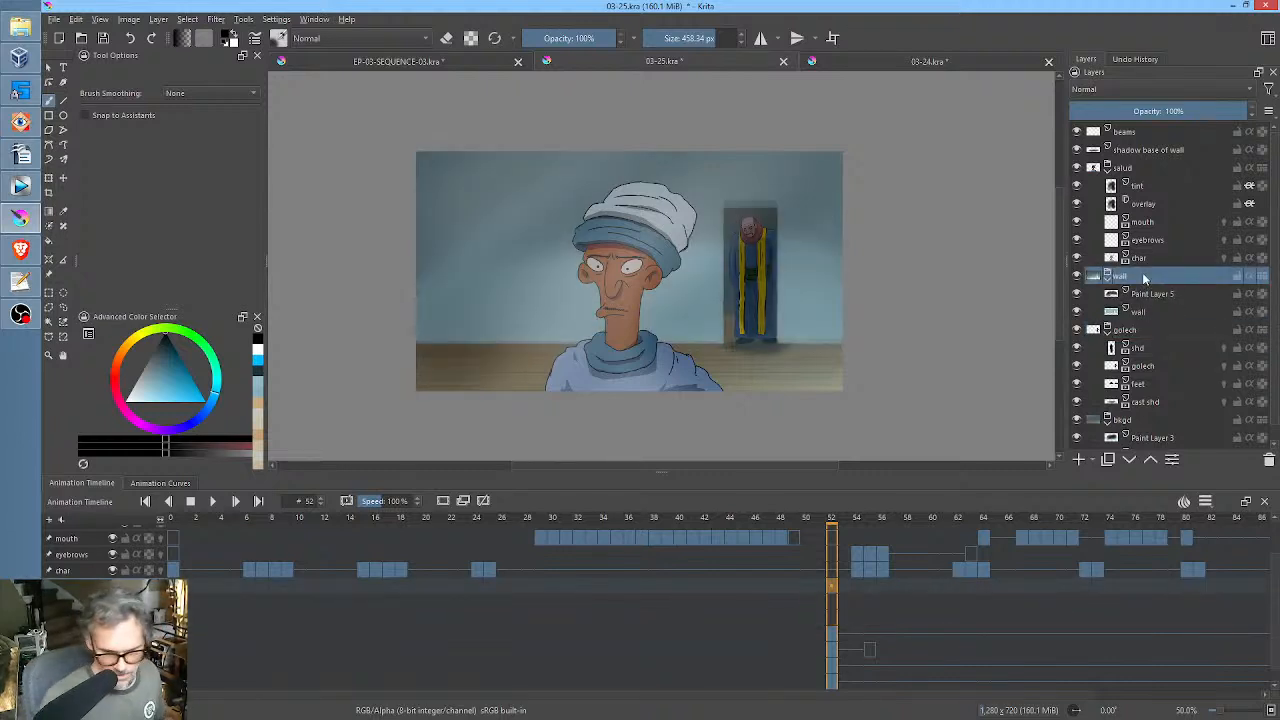
pyautogui.click(101, 37)
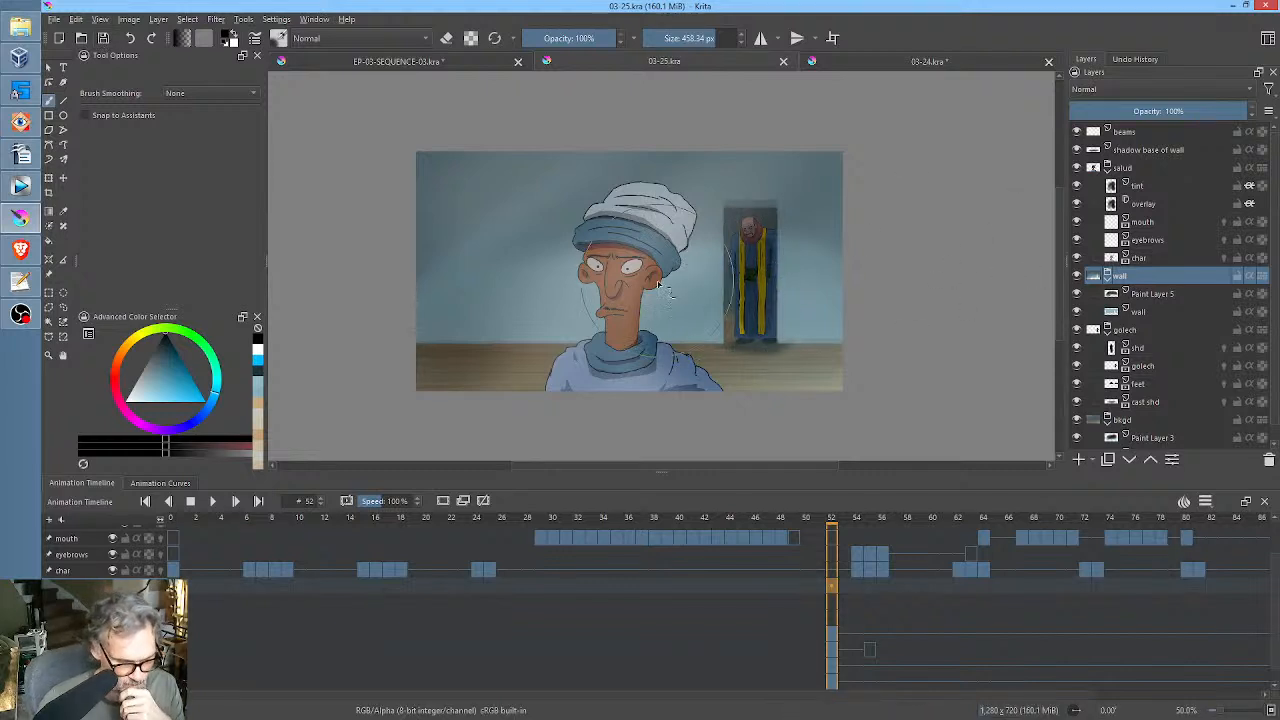
# Toggle the tint layer's visibility on and off to compare its effect on the foreground character.
pyautogui.press('1')
pyautogui.press('-')
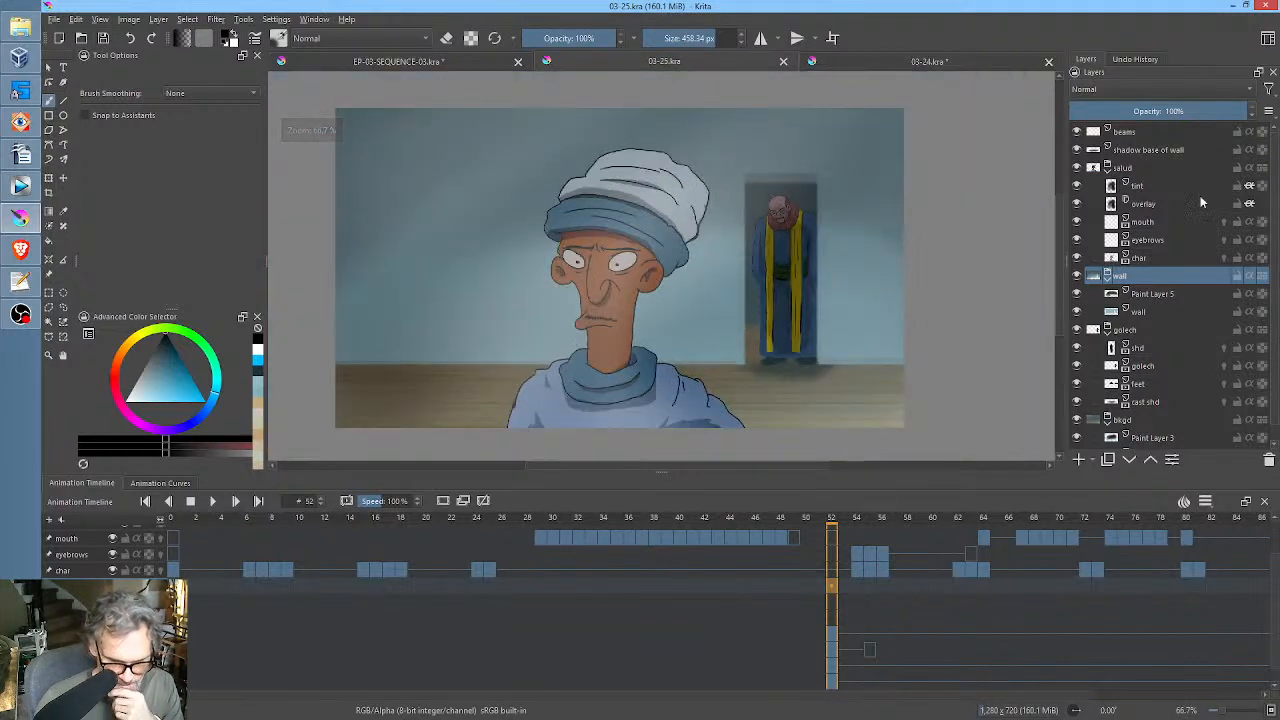
pyautogui.click(1160, 203)
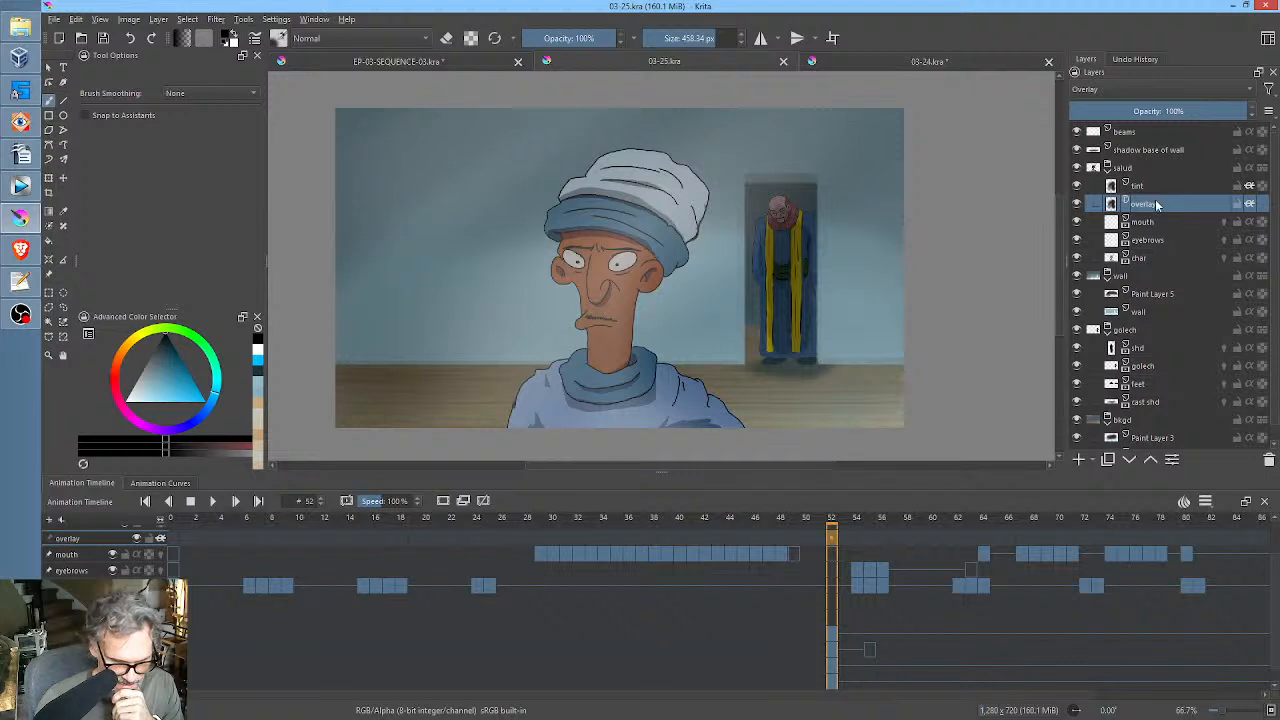
pyautogui.click(1077, 186)
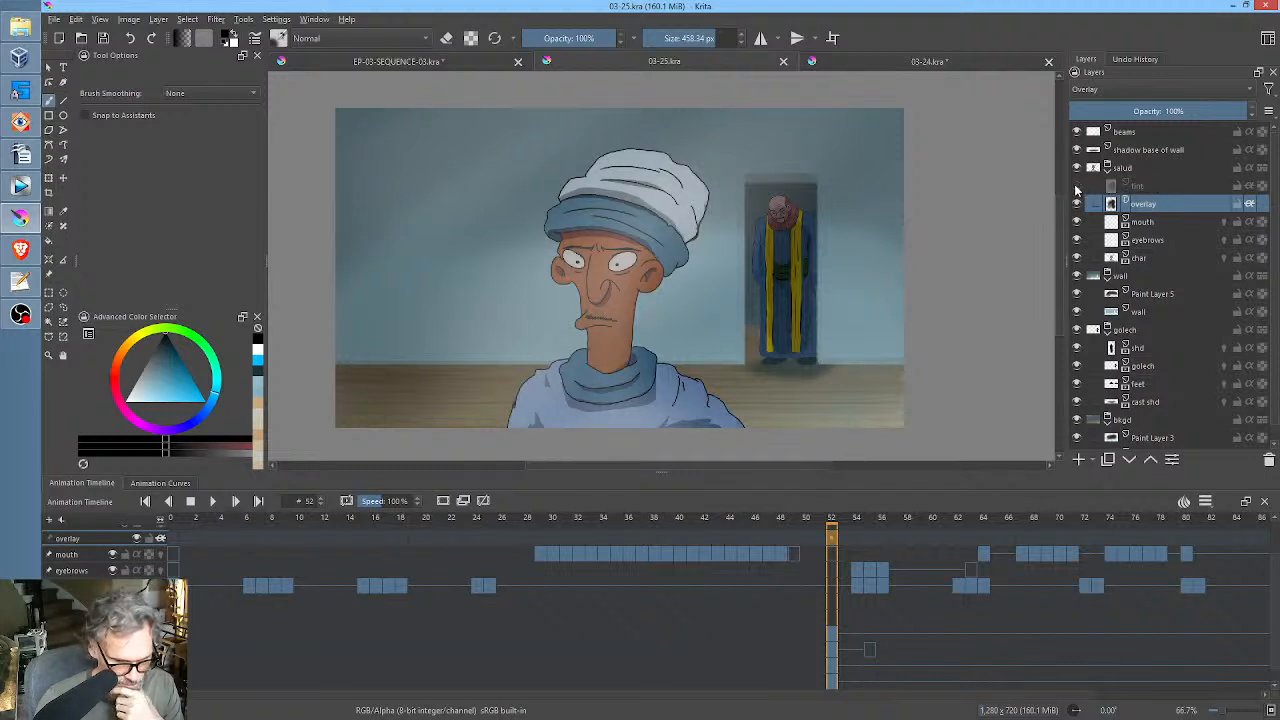
pyautogui.click(1077, 186)
pyautogui.click(1078, 186)
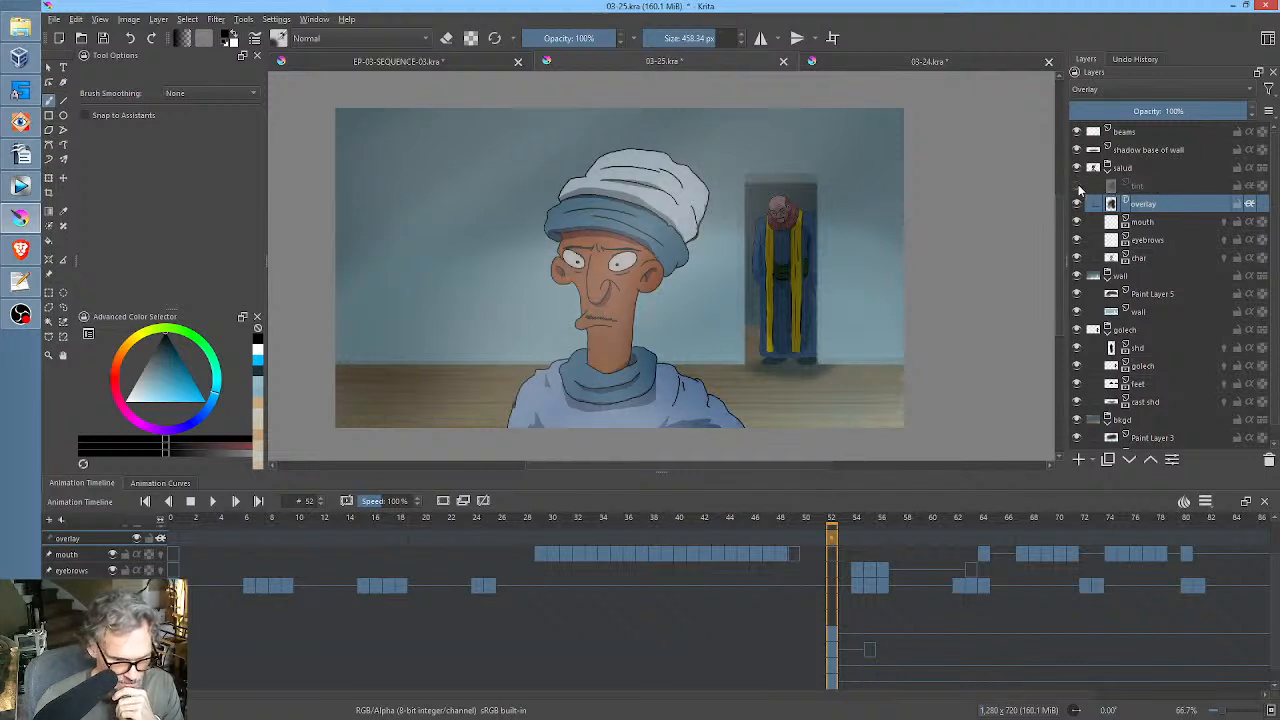
pyautogui.click(1077, 186)
pyautogui.click(1077, 186)
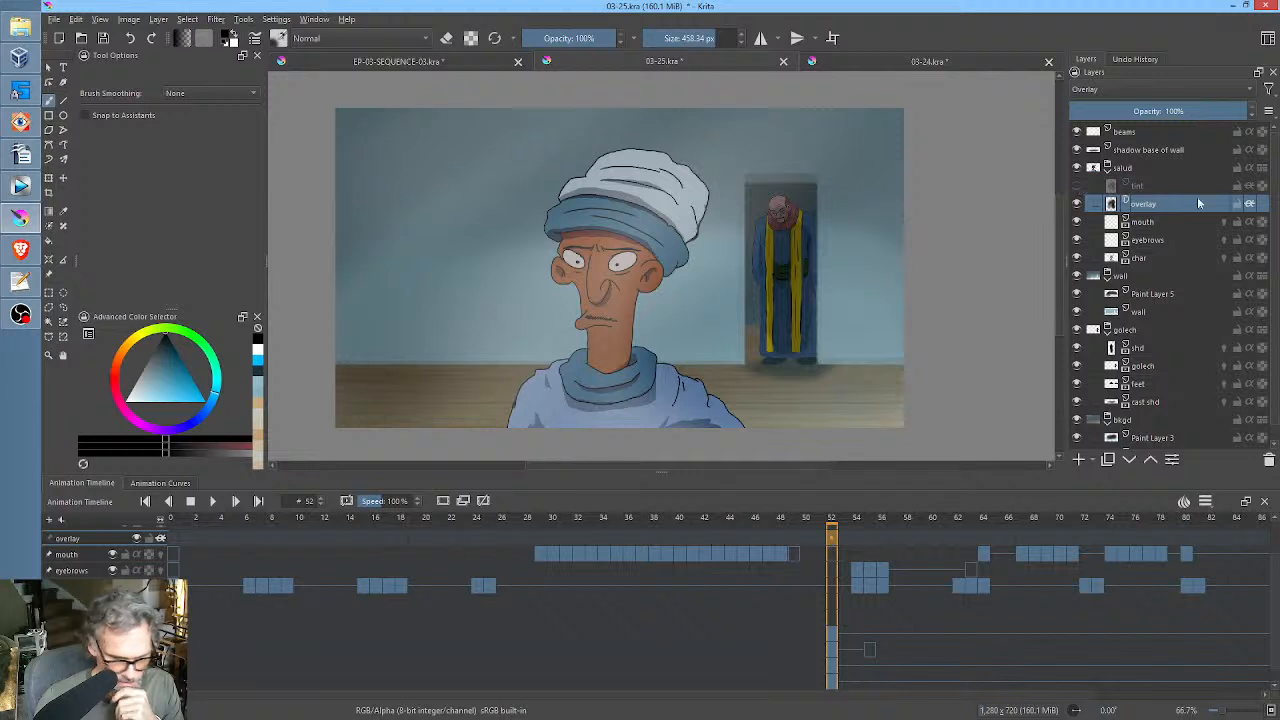
# Delete the hidden tint layer and turn on alpha inheritance for the overlay layer in the salud group.
pyautogui.click(1198, 187)
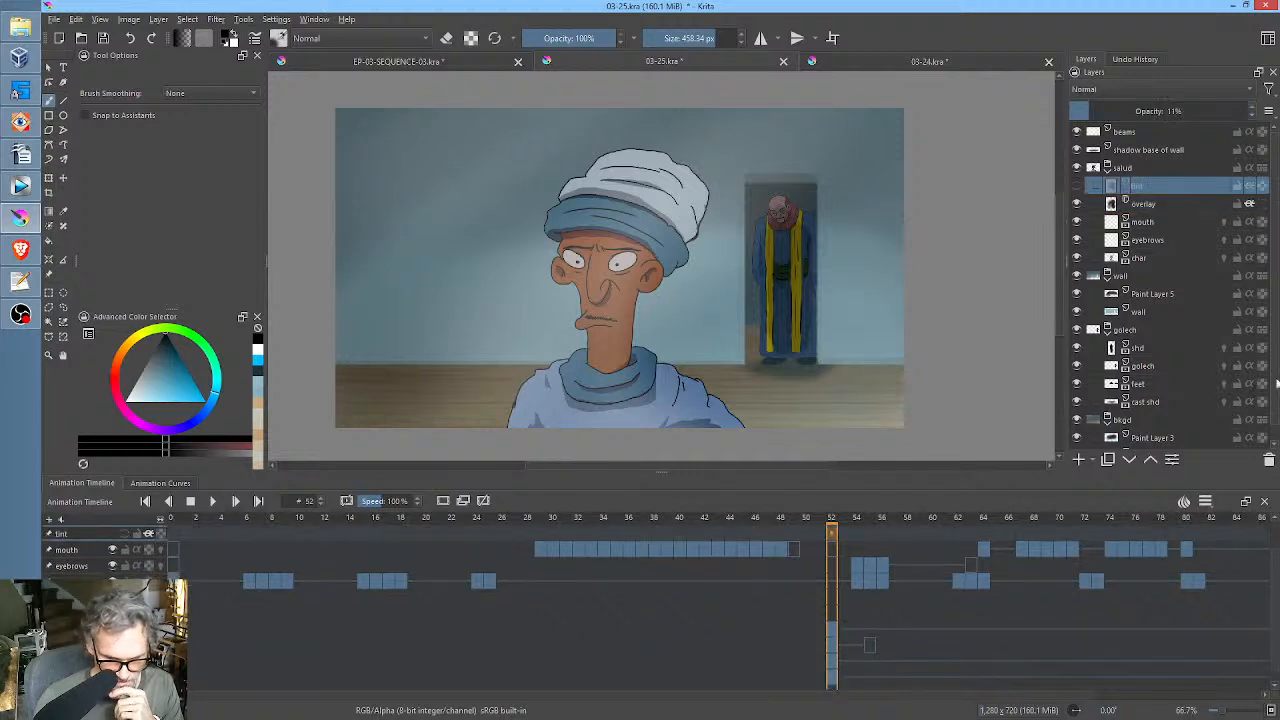
pyautogui.click(1268, 460)
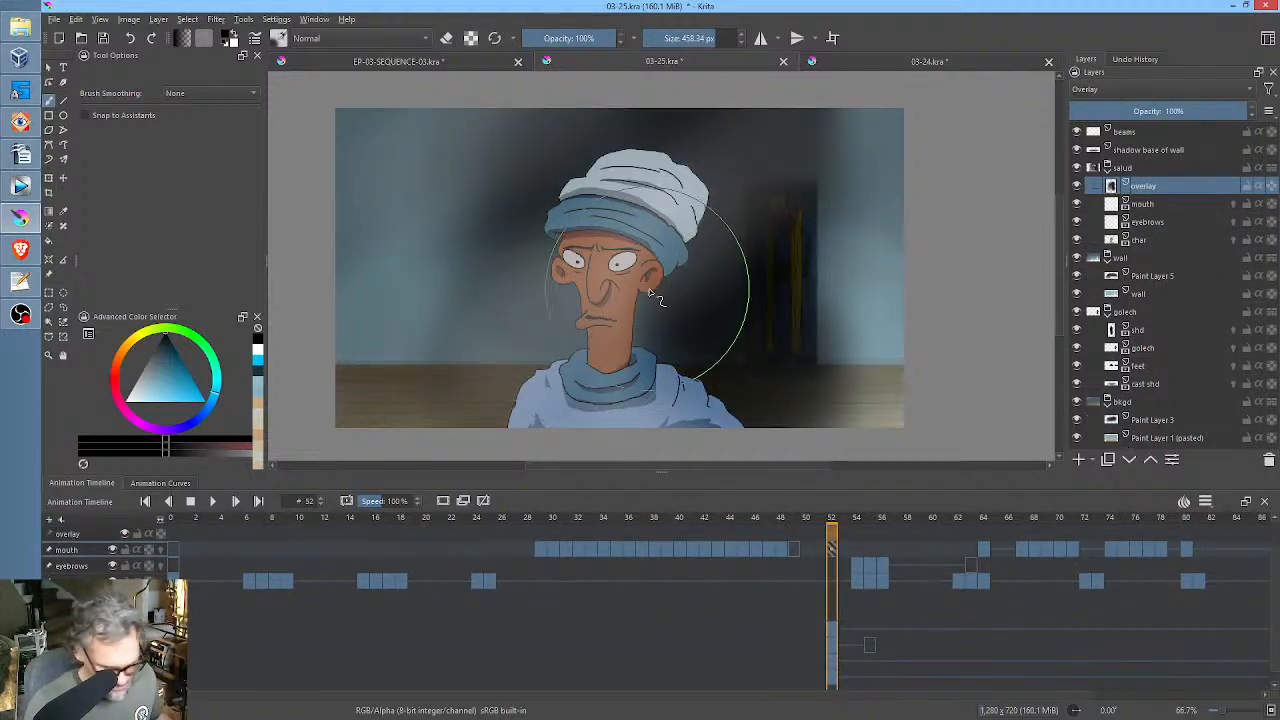
pyautogui.hotkey('ctrl', 'z')
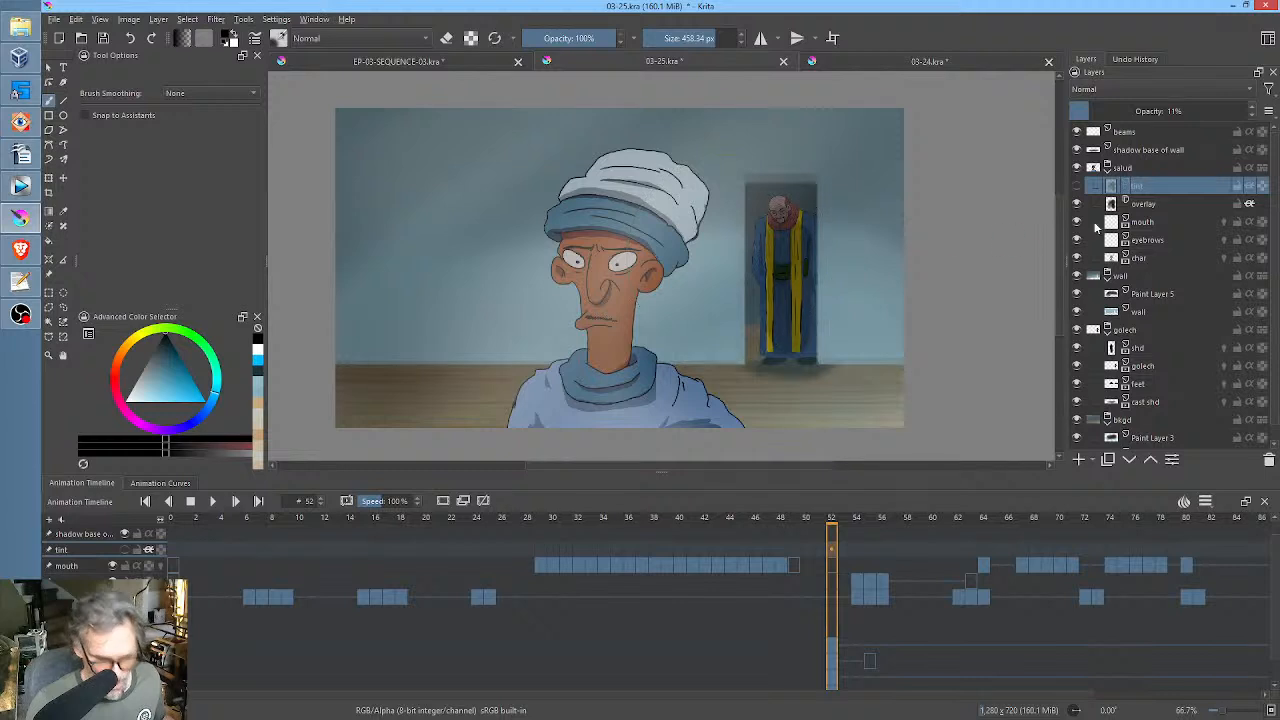
pyautogui.click(1268, 460)
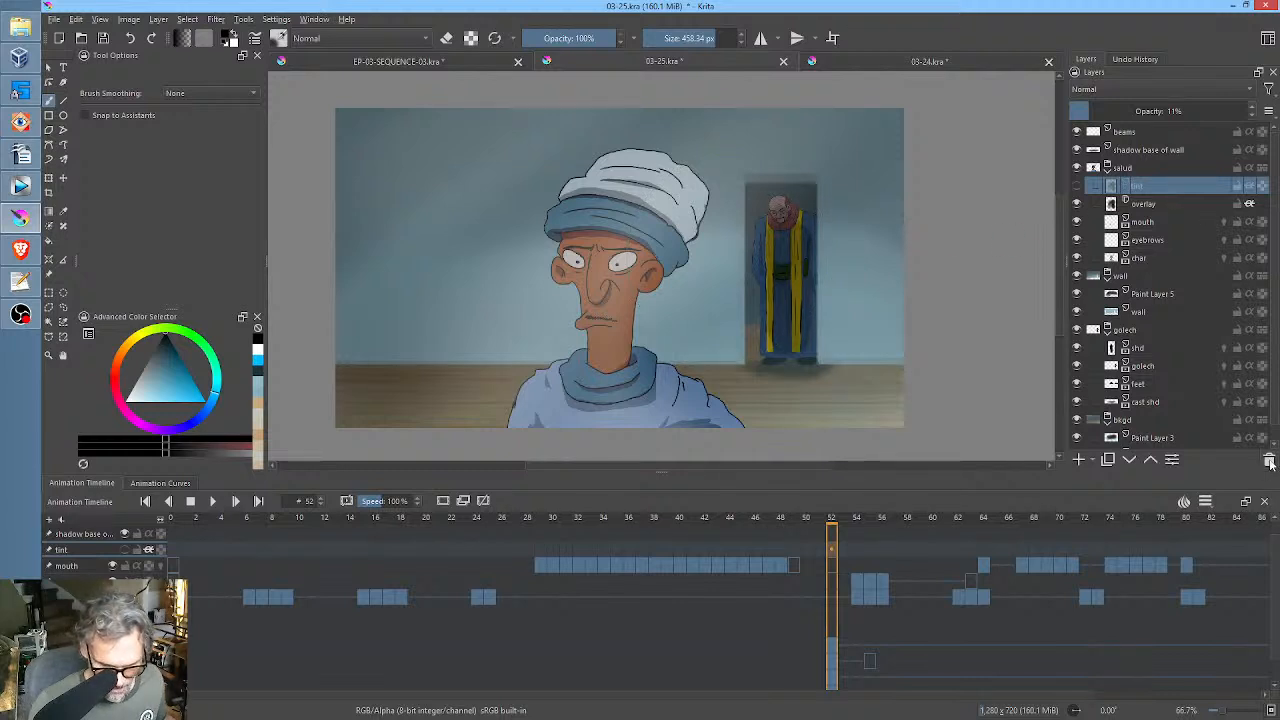
pyautogui.click(1260, 187)
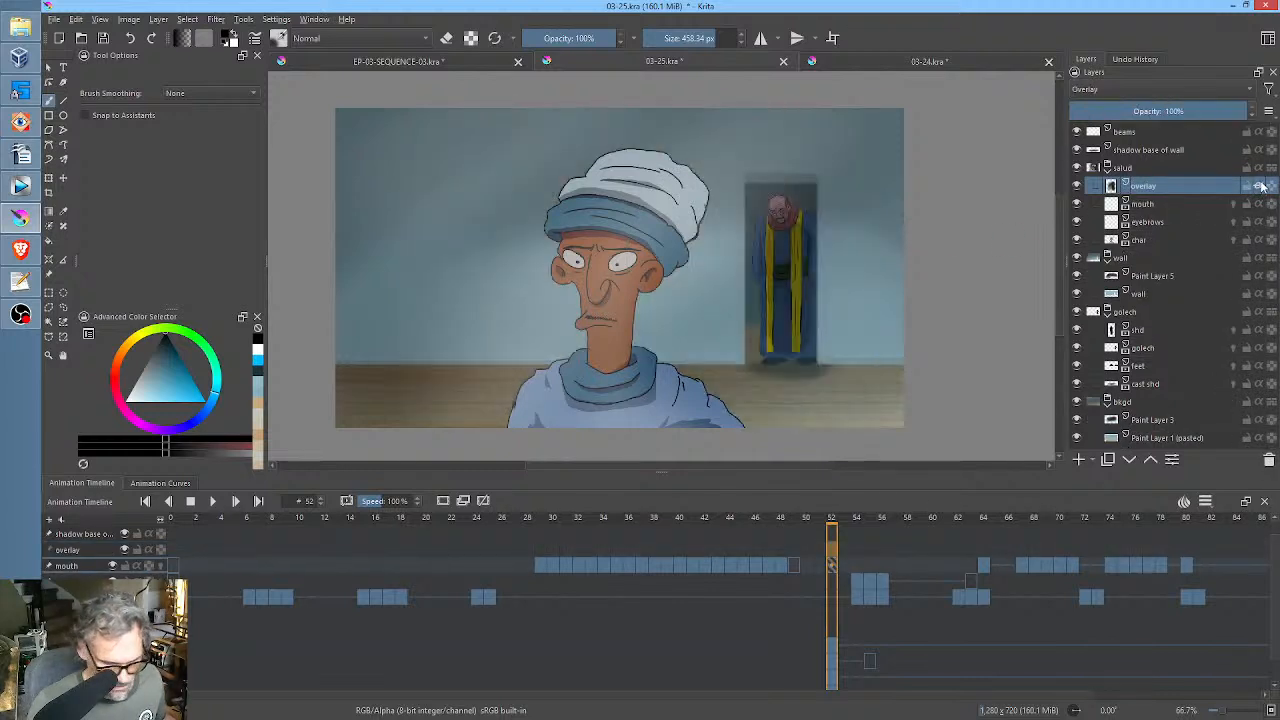
pyautogui.moveTo(1260, 184)
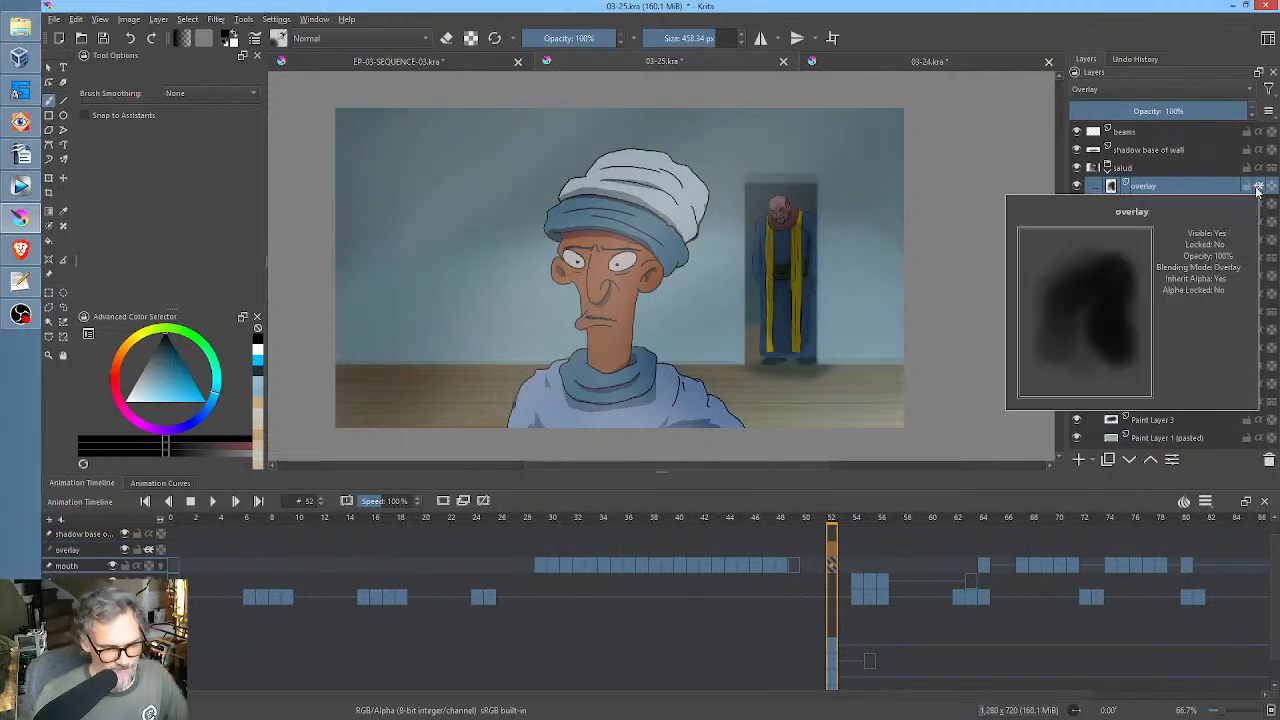
# Toggle the overlay layer's visibility to compare the foreground character with and without its shading.
pyautogui.click(1077, 186)
pyautogui.click(1077, 186)
pyautogui.click(1077, 186)
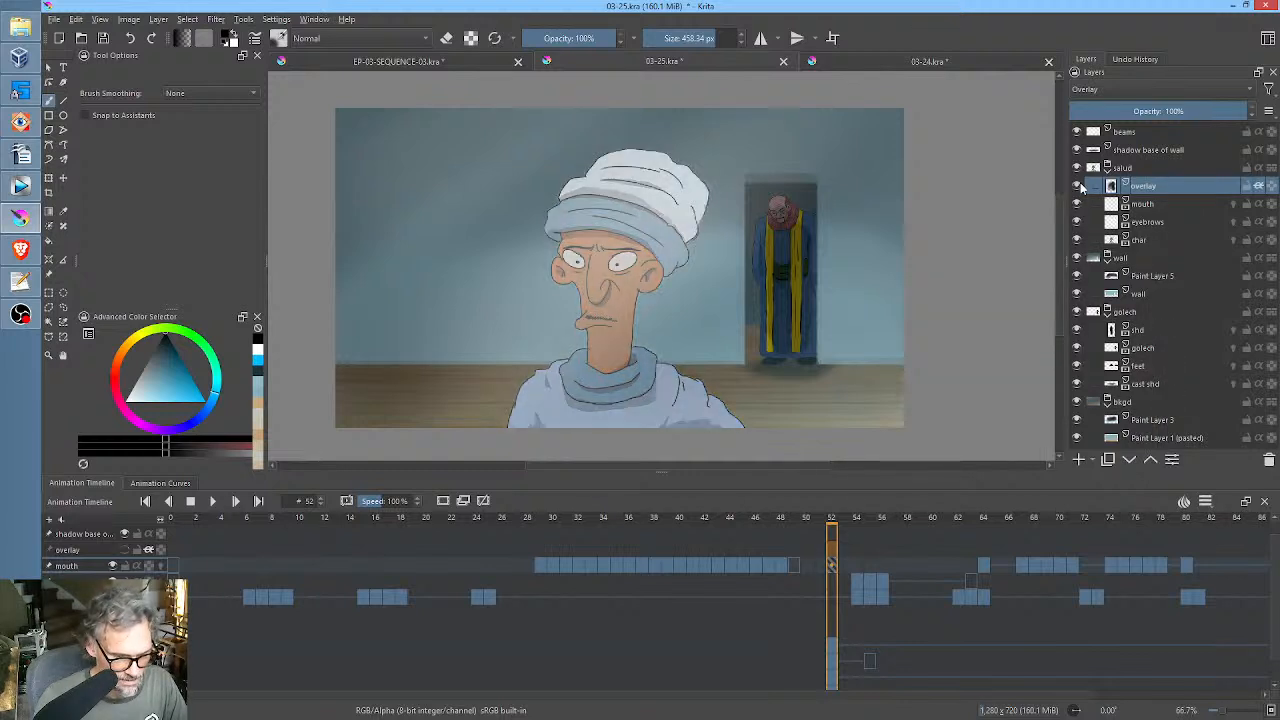
pyautogui.click(1077, 186)
pyautogui.scroll(-1, 756, 336)
pyautogui.scroll(1, 808, 305)
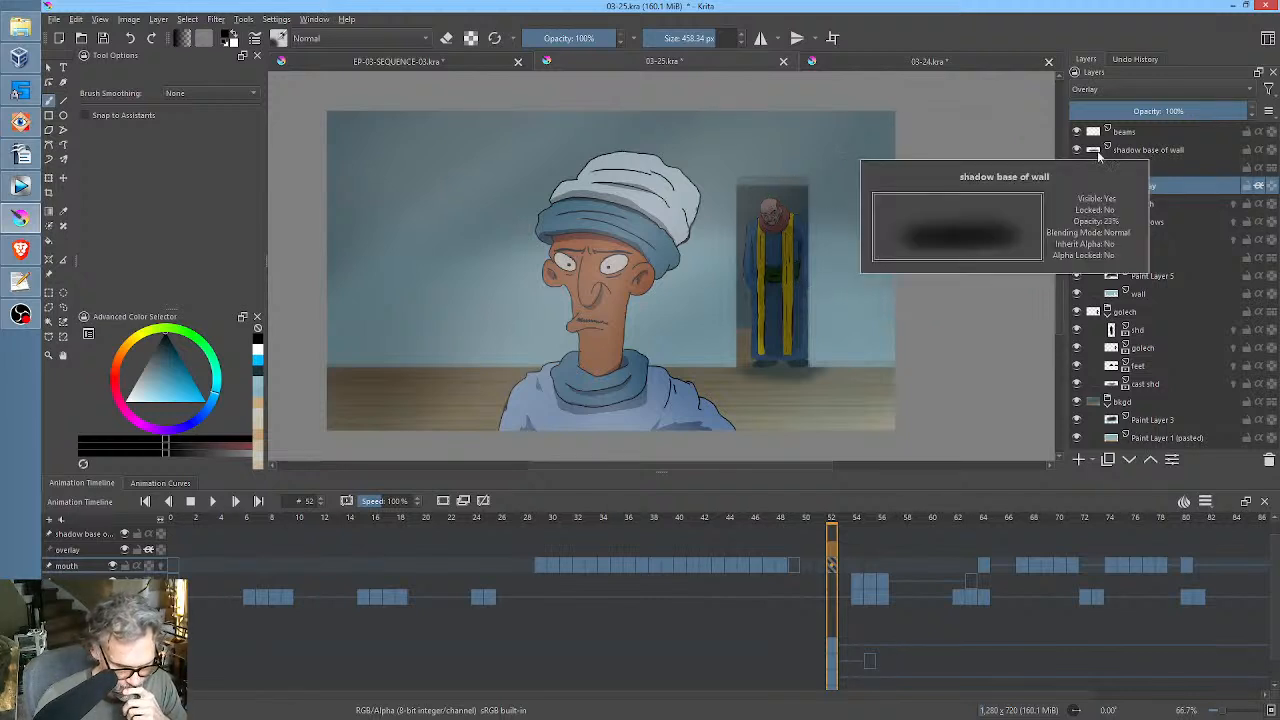
# Set the opacity of Paint Layer 5 in the wall group to 71% and save the file.
pyautogui.click(1154, 277)
pyautogui.moveTo(1181, 115)
pyautogui.mouseDown()
pyautogui.moveTo(1226, 112)
pyautogui.moveTo(1194, 111)
pyautogui.mouseUp()
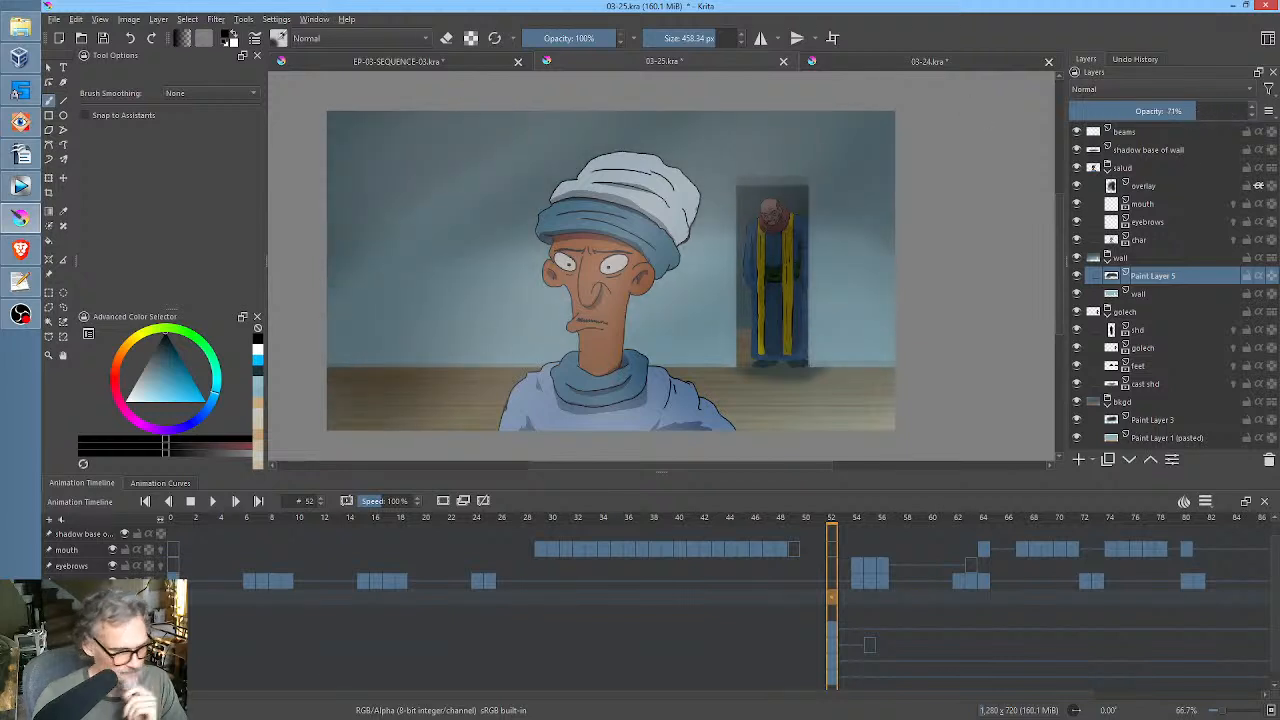
pyautogui.click(105, 39)
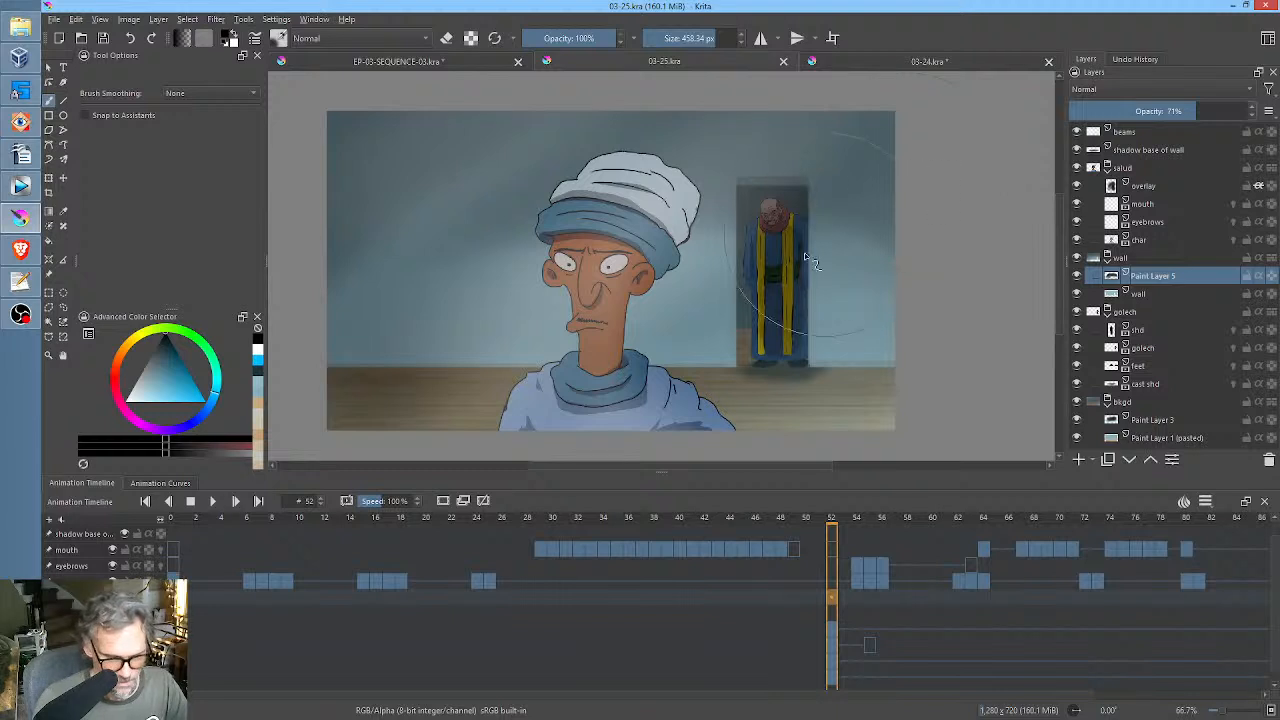
# Toggle the visibility of the golech group's shd layer and the wall group to compare the background figure's shading.
pyautogui.click(1128, 313)
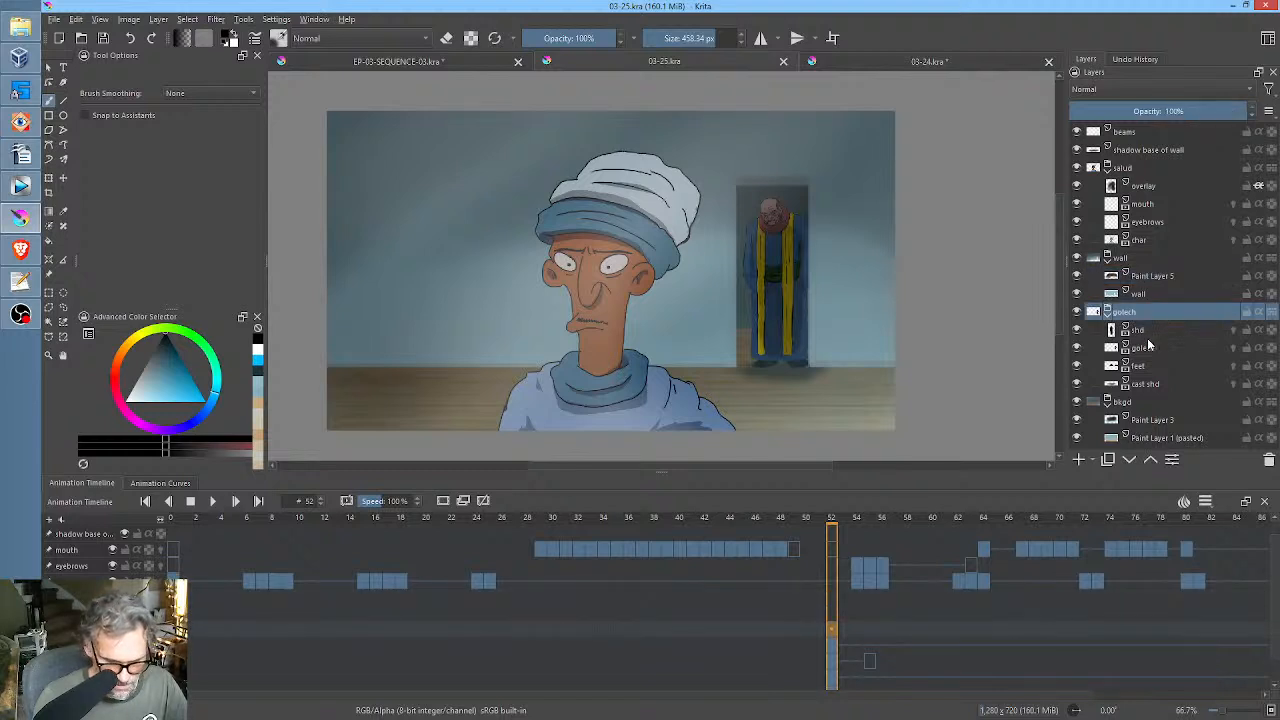
pyautogui.click(1078, 330)
pyautogui.click(1078, 330)
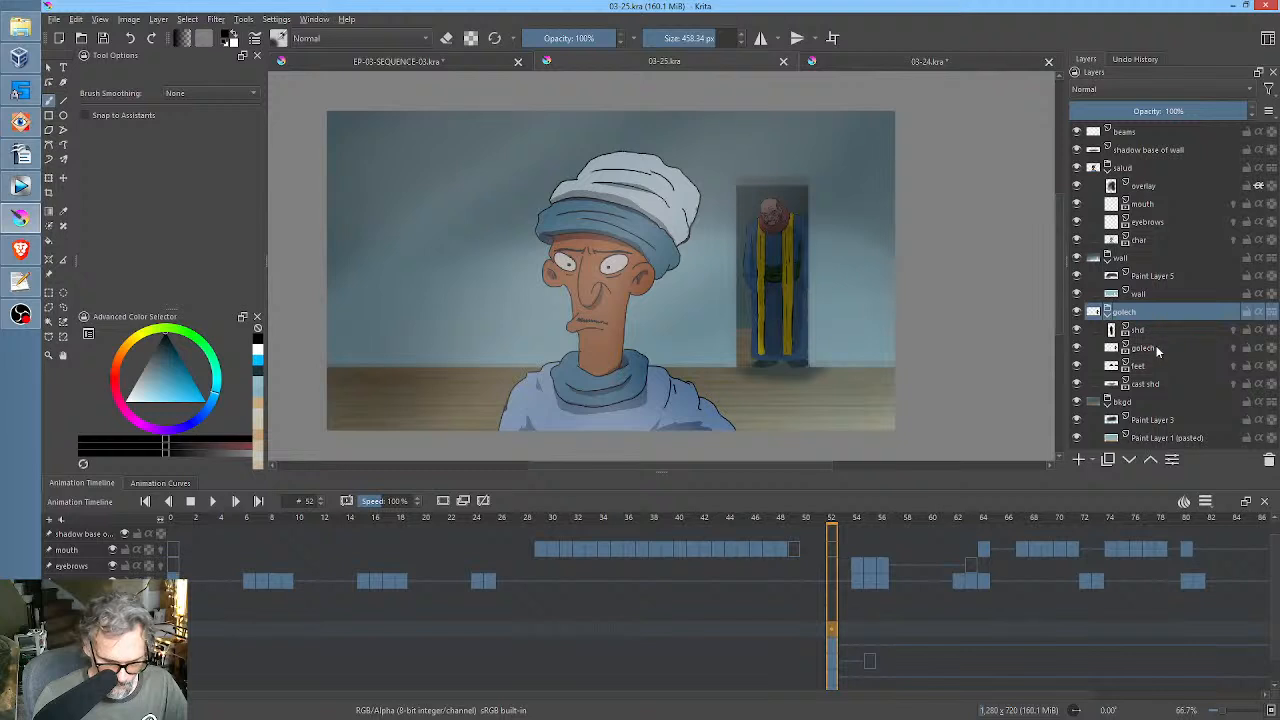
pyautogui.click(1157, 349)
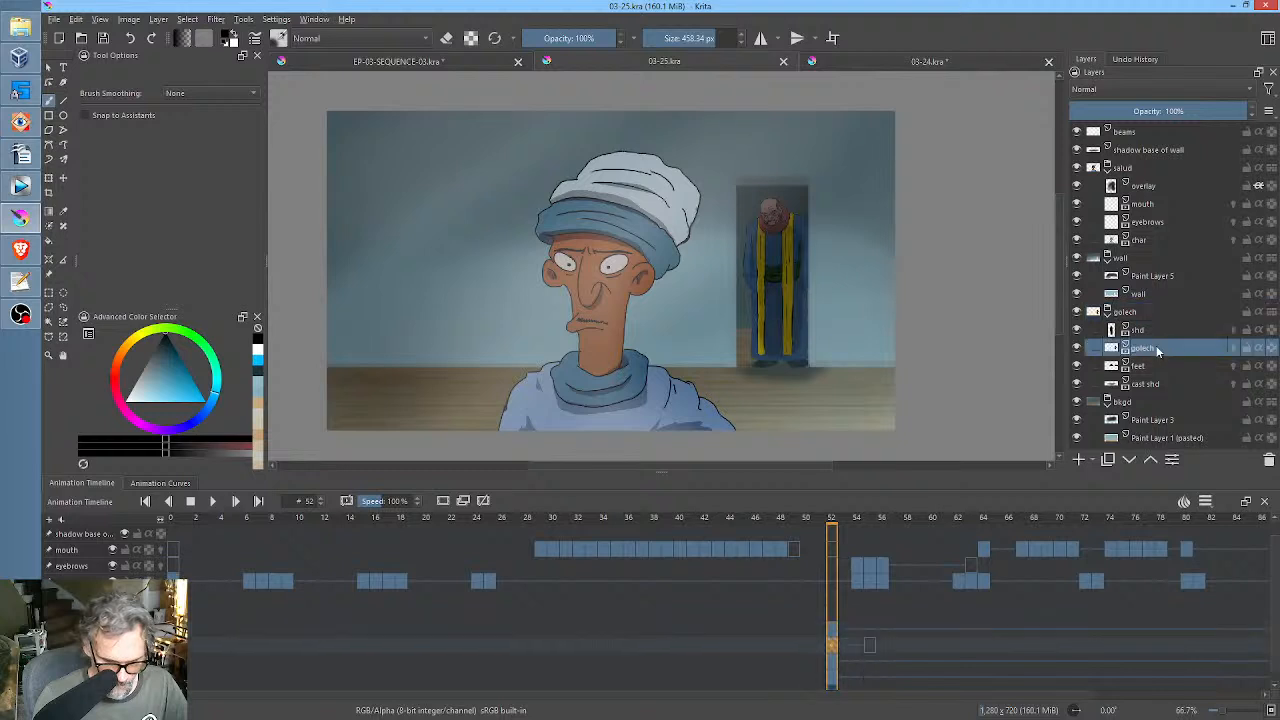
pyautogui.click(1077, 330)
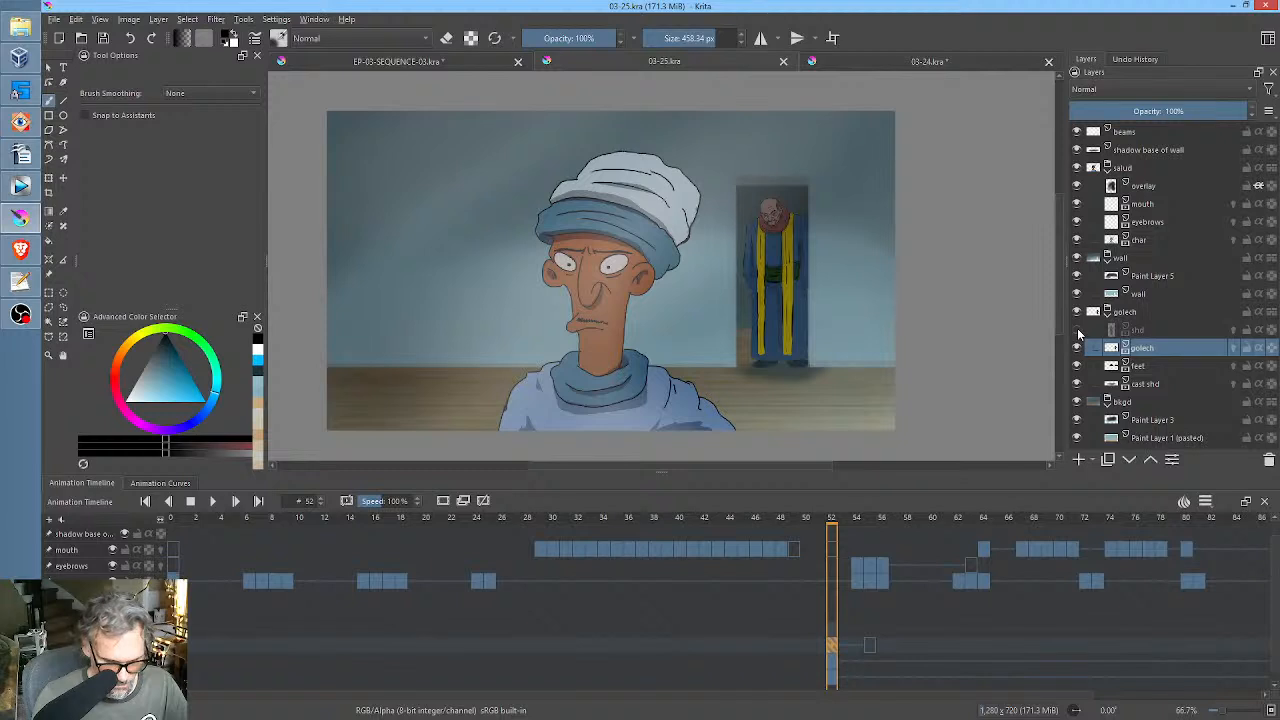
pyautogui.click(1077, 330)
pyautogui.click(1077, 258)
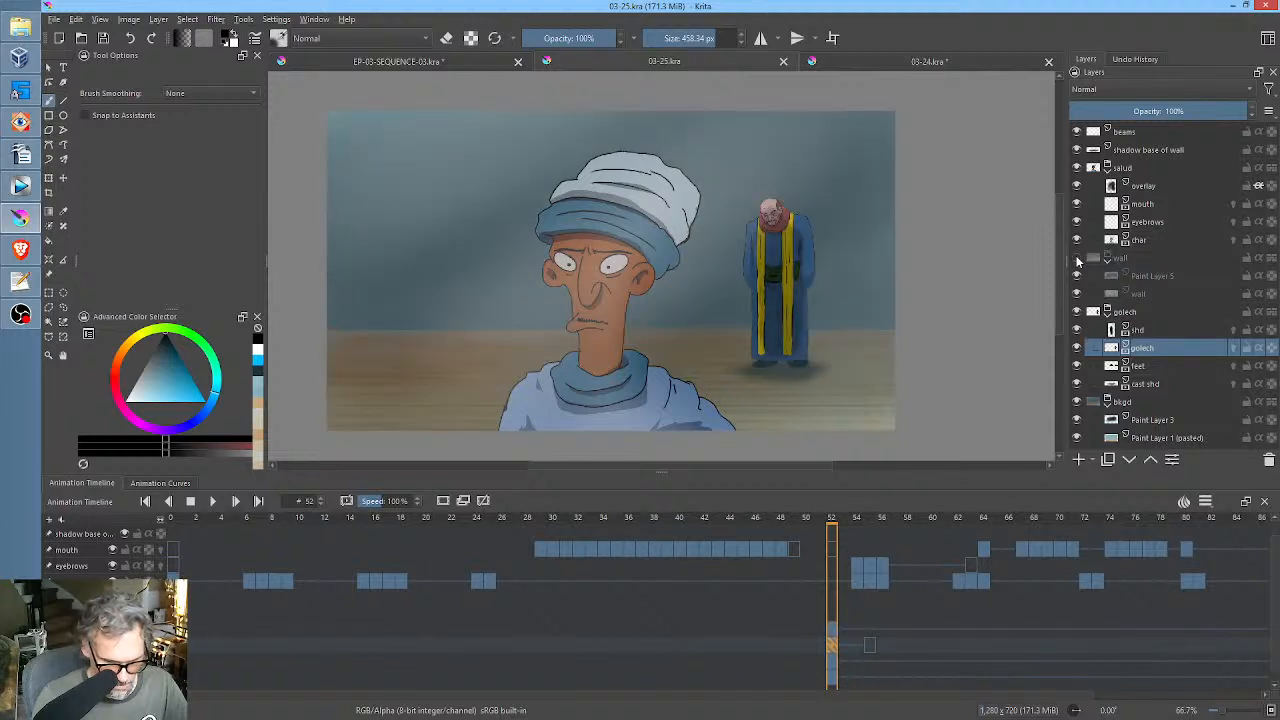
pyautogui.click(1077, 258)
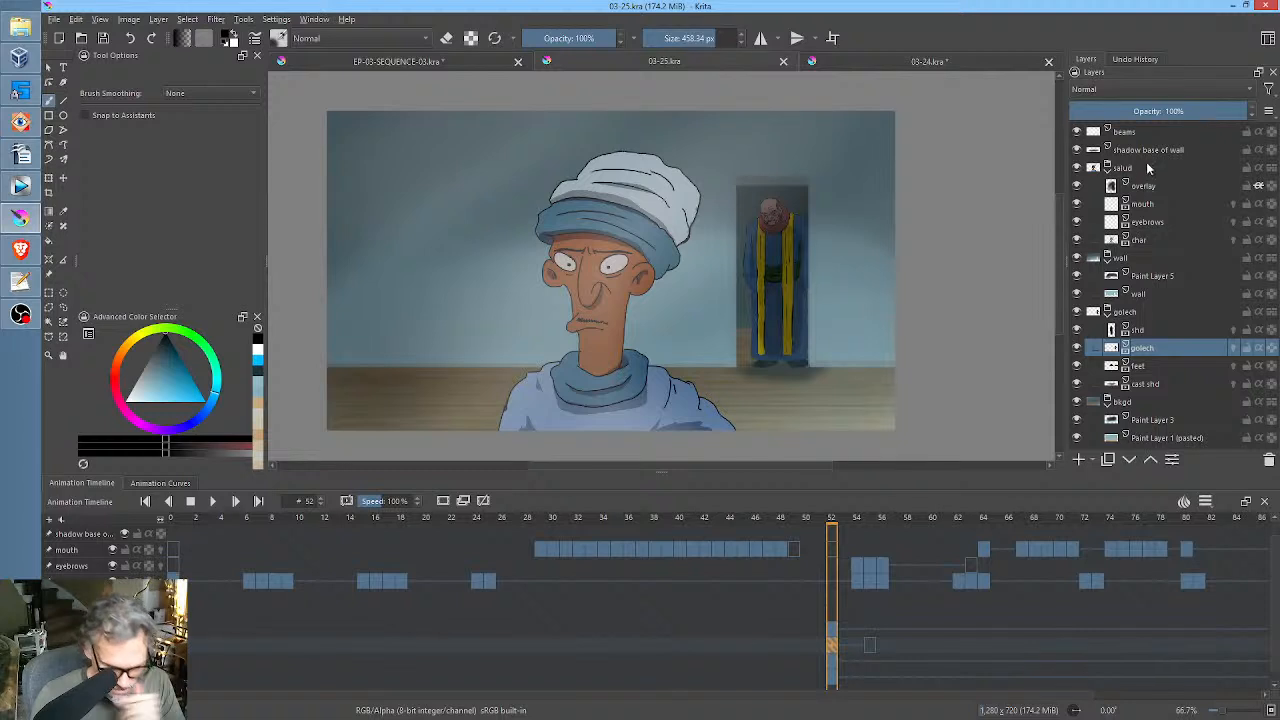
# Toggle the golech layer's visibility and view the layer in isolation to examine the background figure.
pyautogui.moveTo(1150, 159)
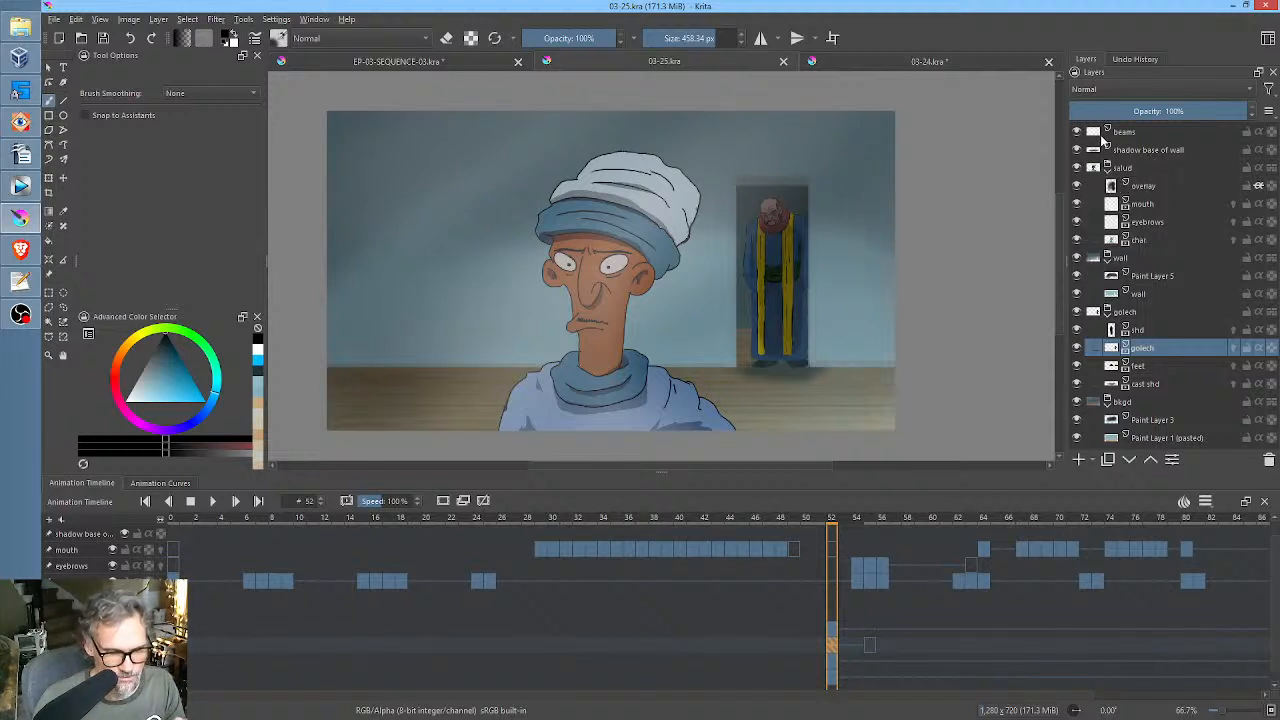
pyautogui.moveTo(1170, 352)
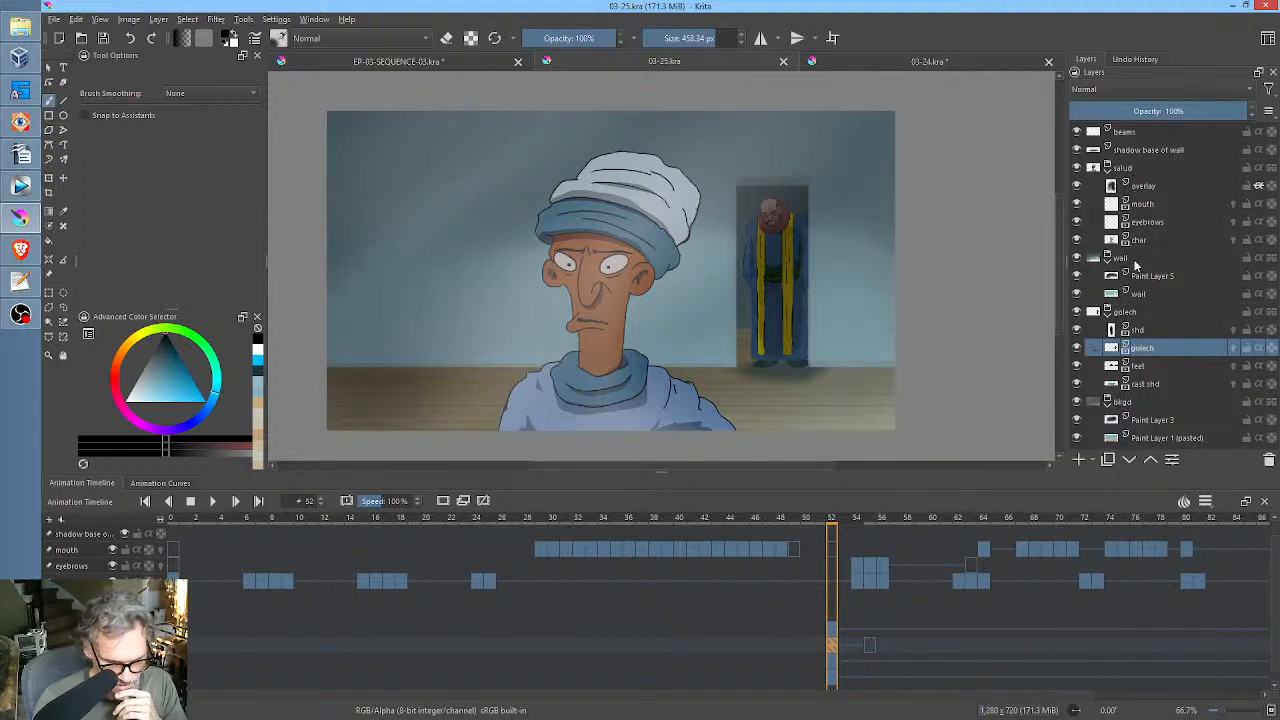
pyautogui.moveTo(1135, 287)
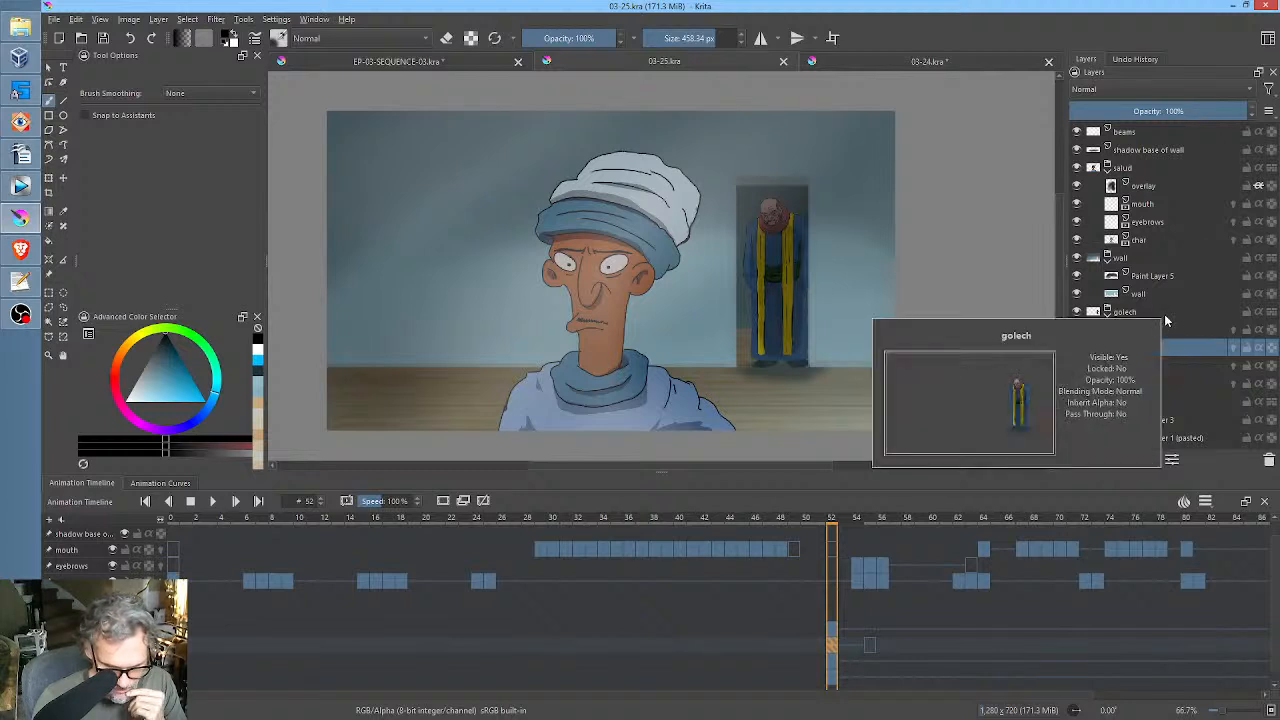
pyautogui.click(1077, 348)
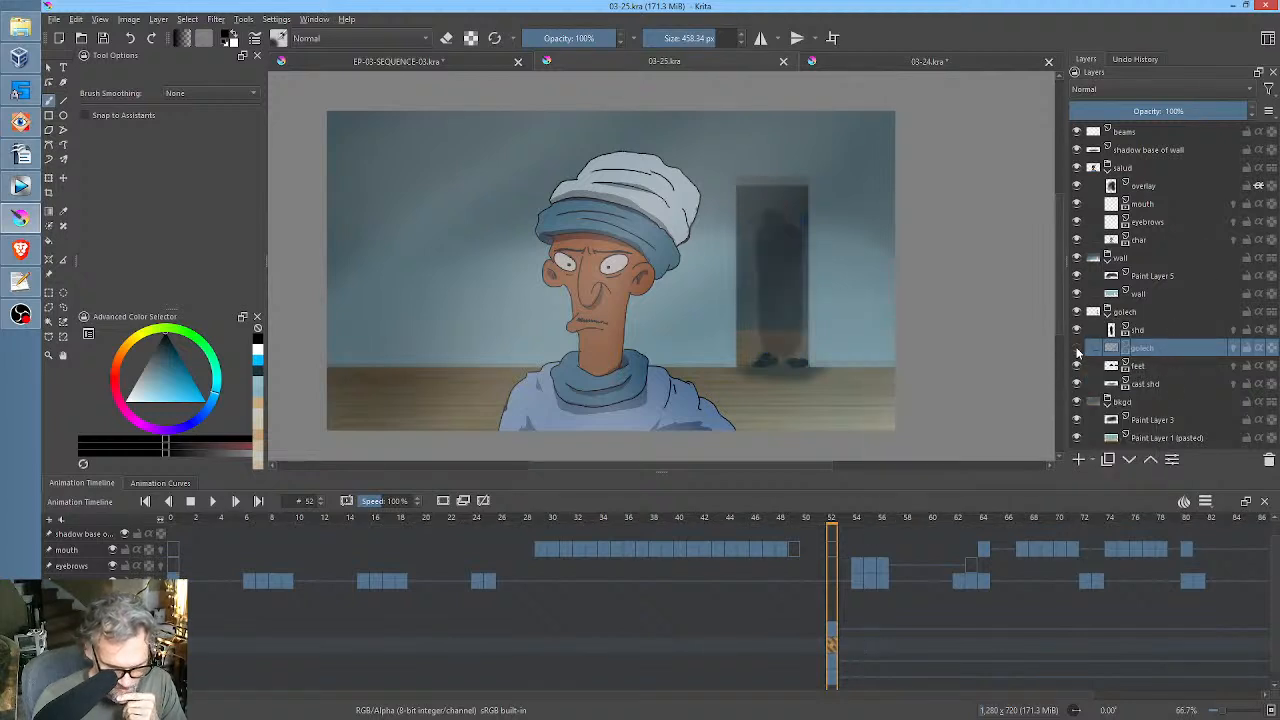
pyautogui.click(1077, 348)
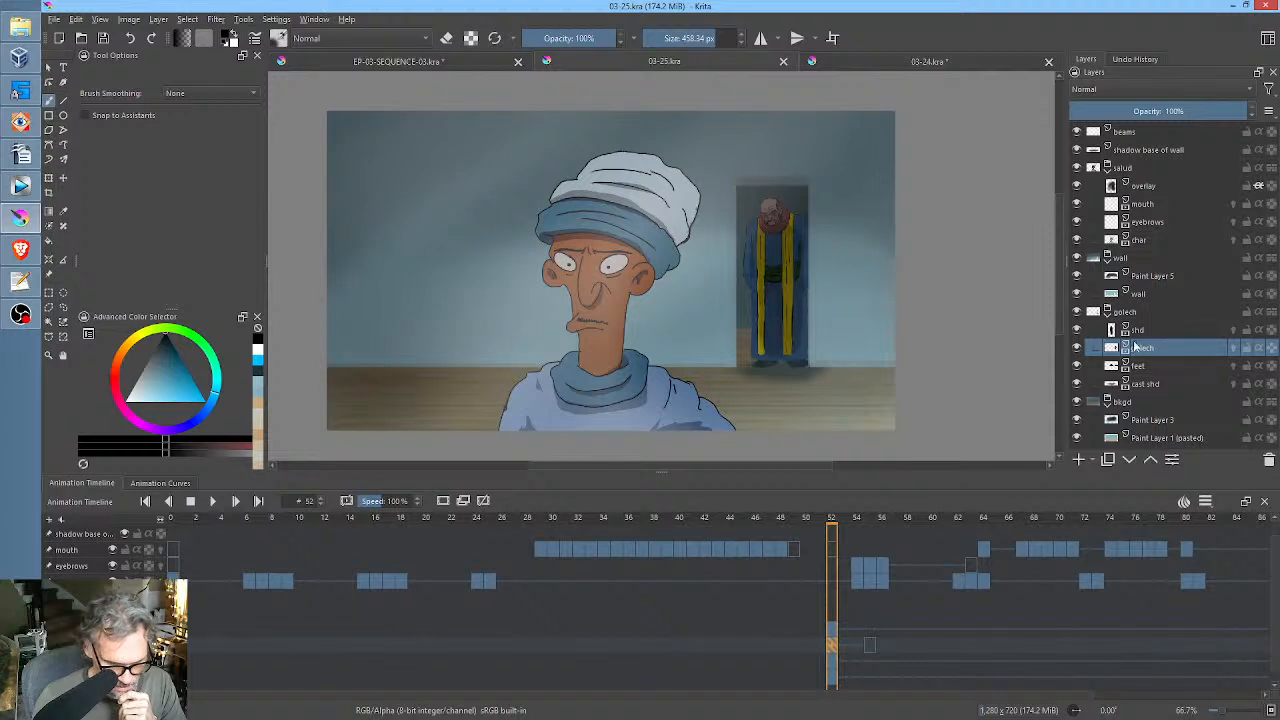
pyautogui.press('i')
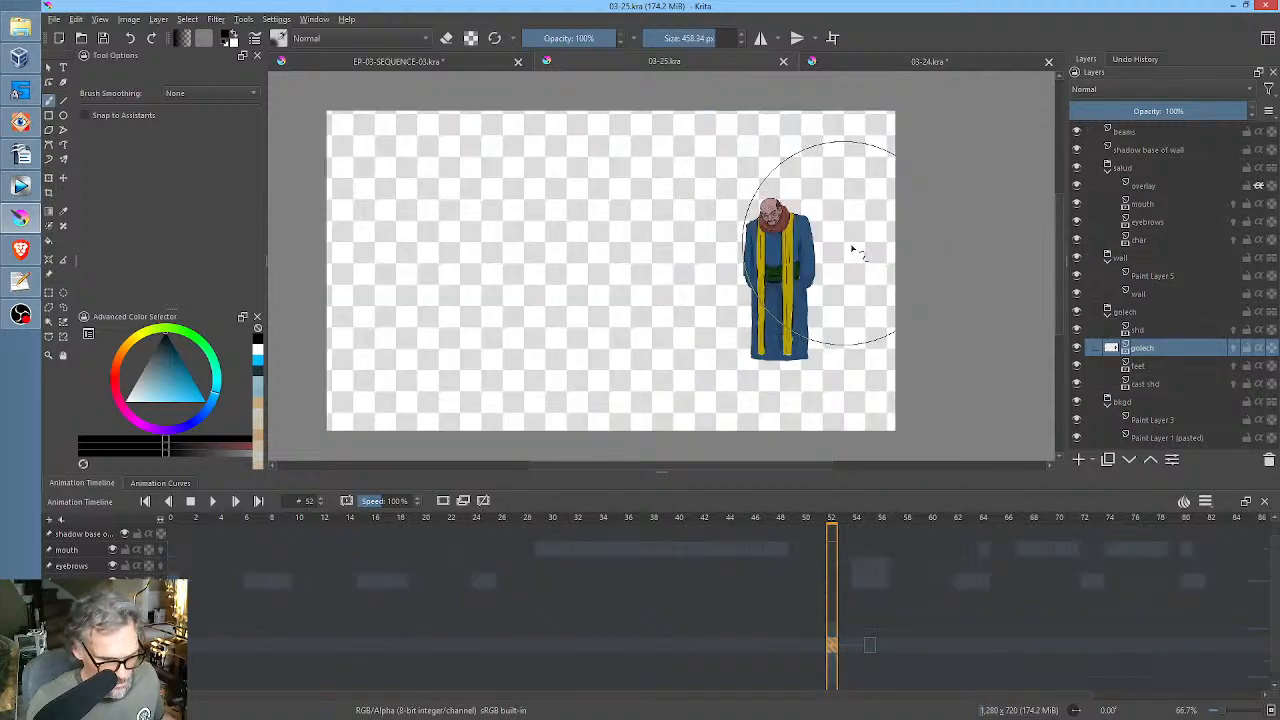
pyautogui.scroll(3, 786, 232)
pyautogui.scroll(-3, 786, 232)
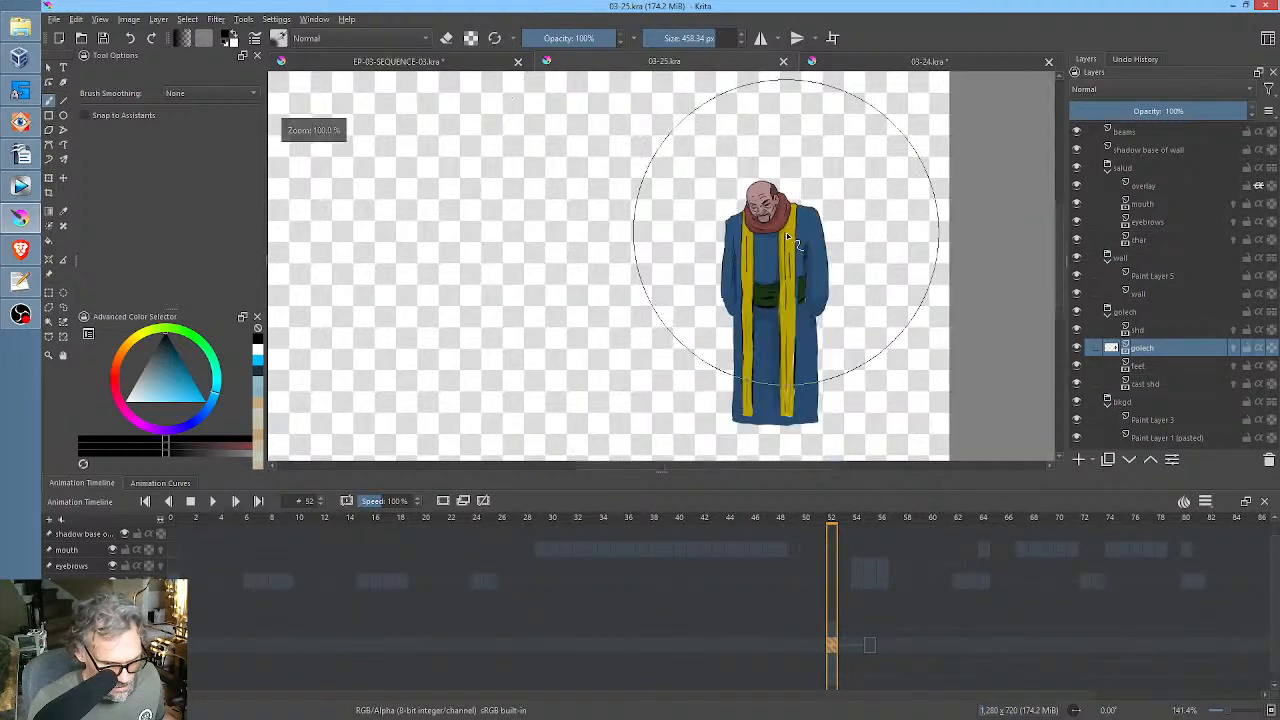
pyautogui.press('i')
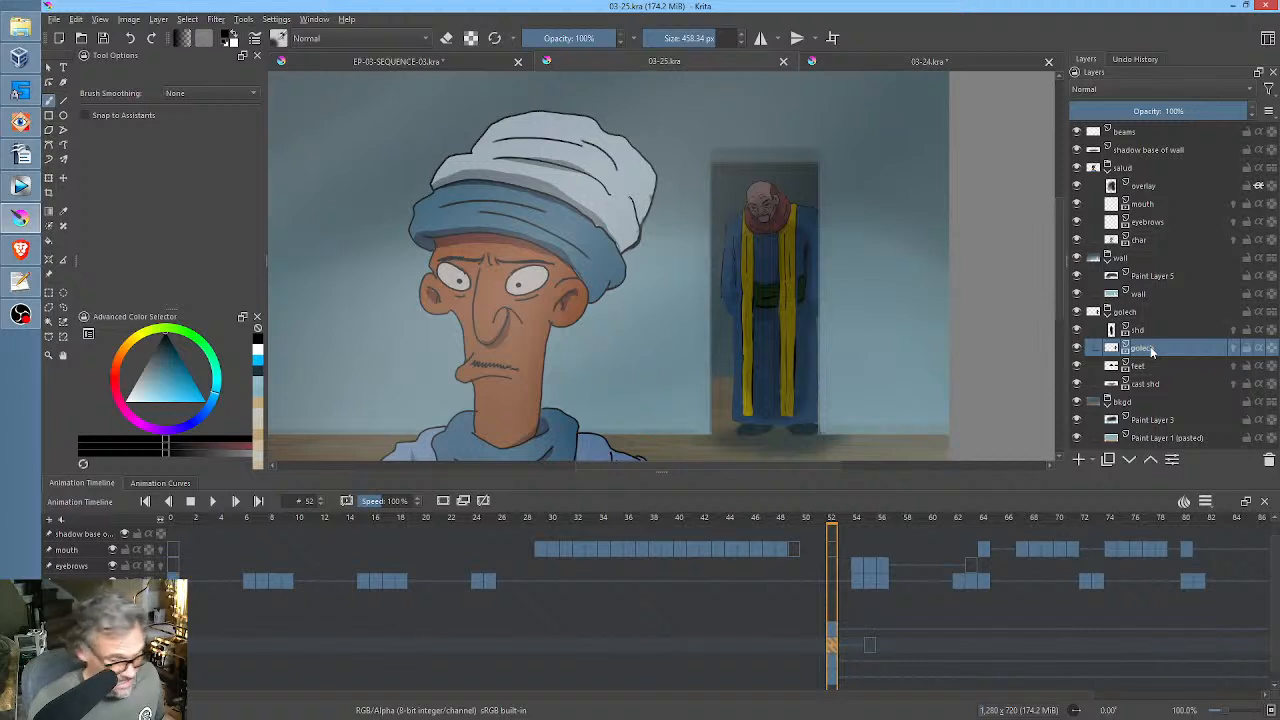
# Brighten the golech layer with a Color Adjustment curve, mapping input 175 to 255 and input 149 to 208, and save the file.
pyautogui.hotkey('ctrl', 'm')
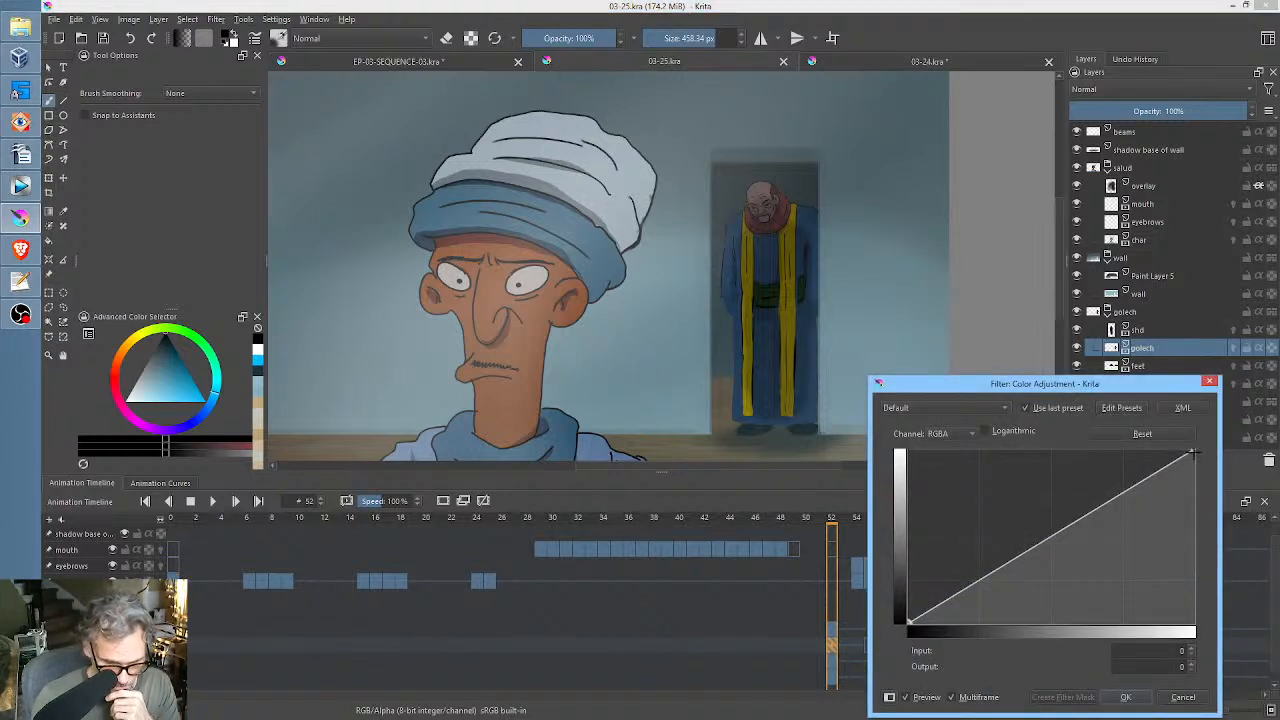
pyautogui.moveTo(1193, 453); pyautogui.dragTo(1133, 425)
pyautogui.moveTo(1100, 418)
pyautogui.mouseDown()
pyautogui.moveTo(1118, 420)
pyautogui.moveTo(1079, 408)
pyautogui.moveTo(1104, 408)
pyautogui.mouseUp()
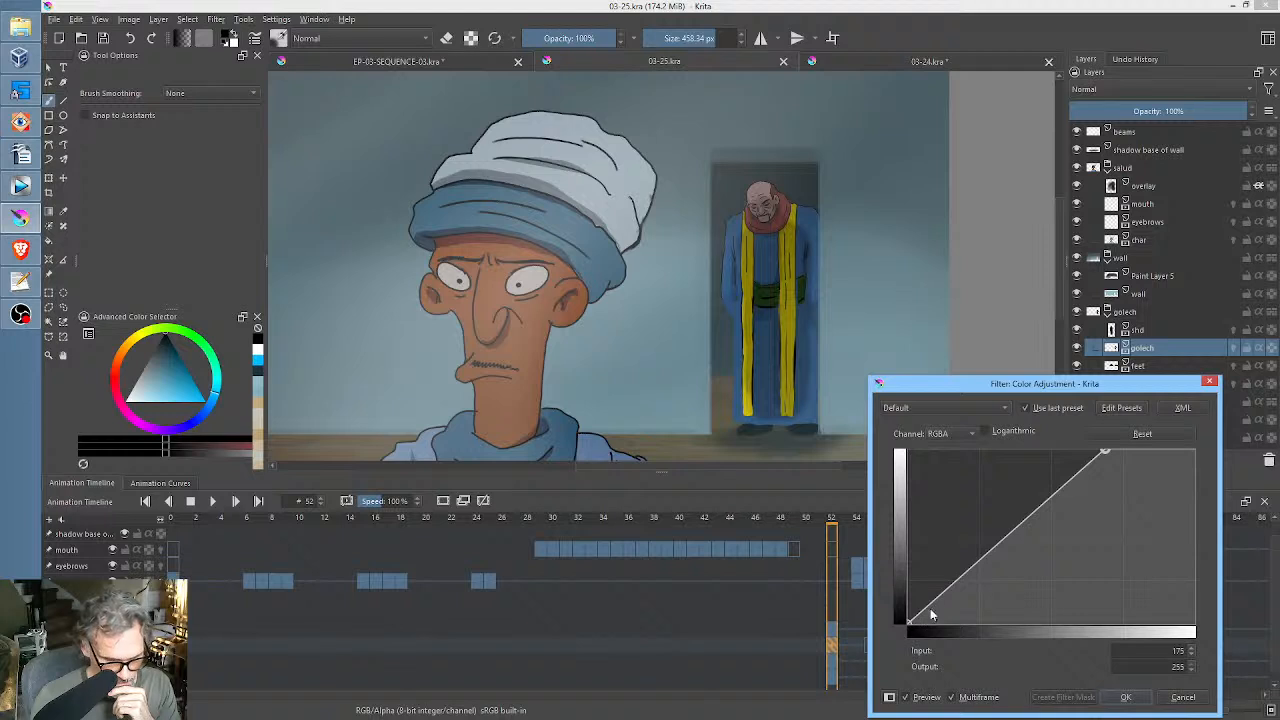
pyautogui.moveTo(945, 597); pyautogui.dragTo(945, 592)
pyautogui.moveTo(1084, 476)
pyautogui.mouseDown()
pyautogui.moveTo(1060, 451)
pyautogui.moveTo(1076, 483)
pyautogui.mouseUp()
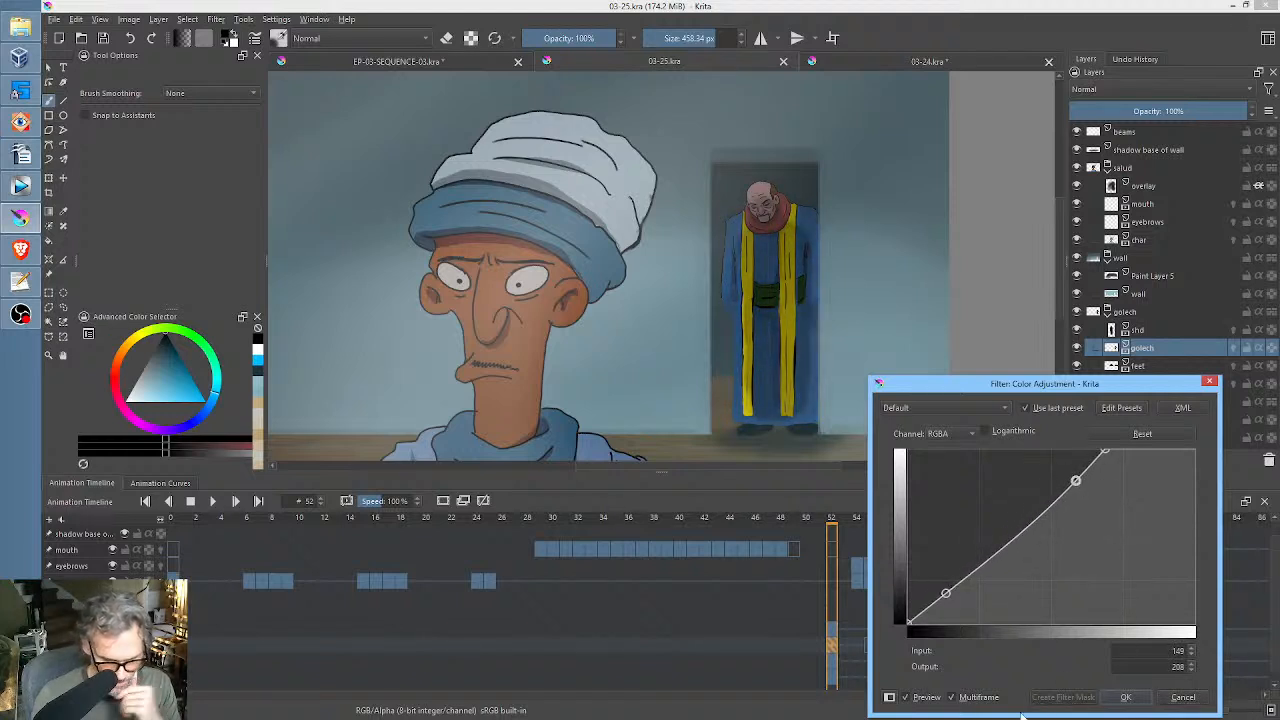
pyautogui.click(907, 700)
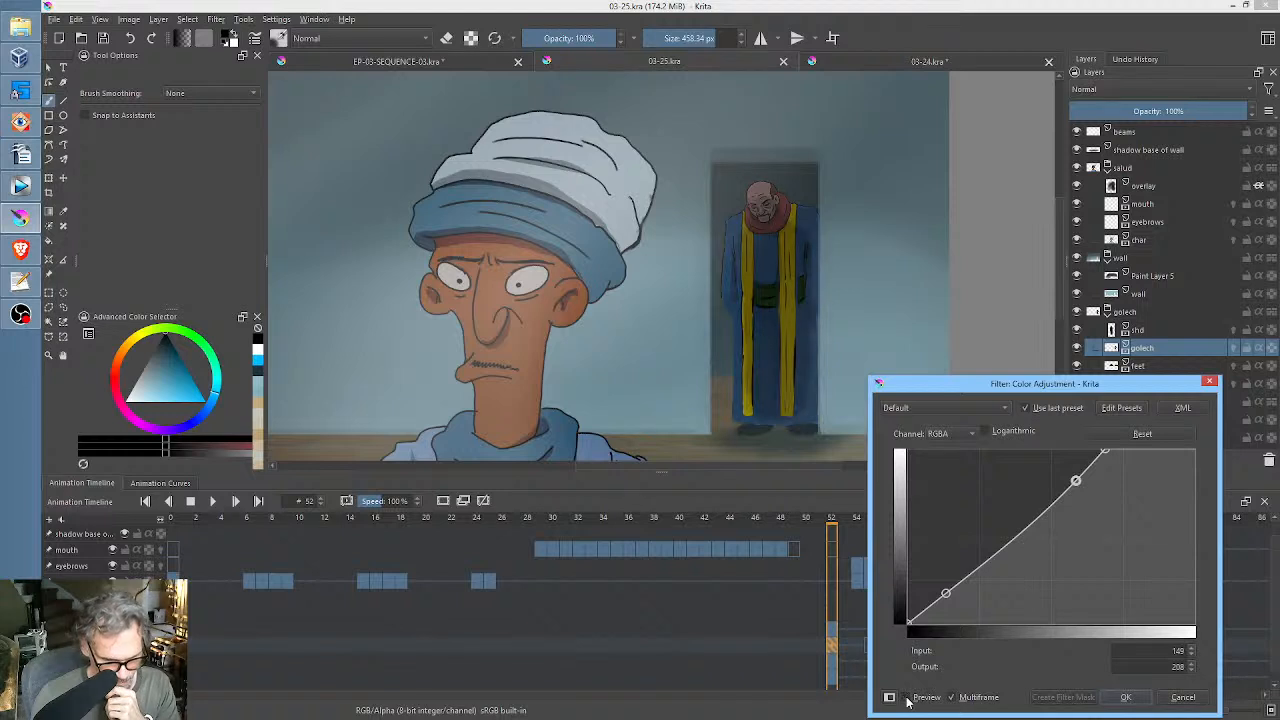
pyautogui.click(908, 701)
pyautogui.click(1126, 698)
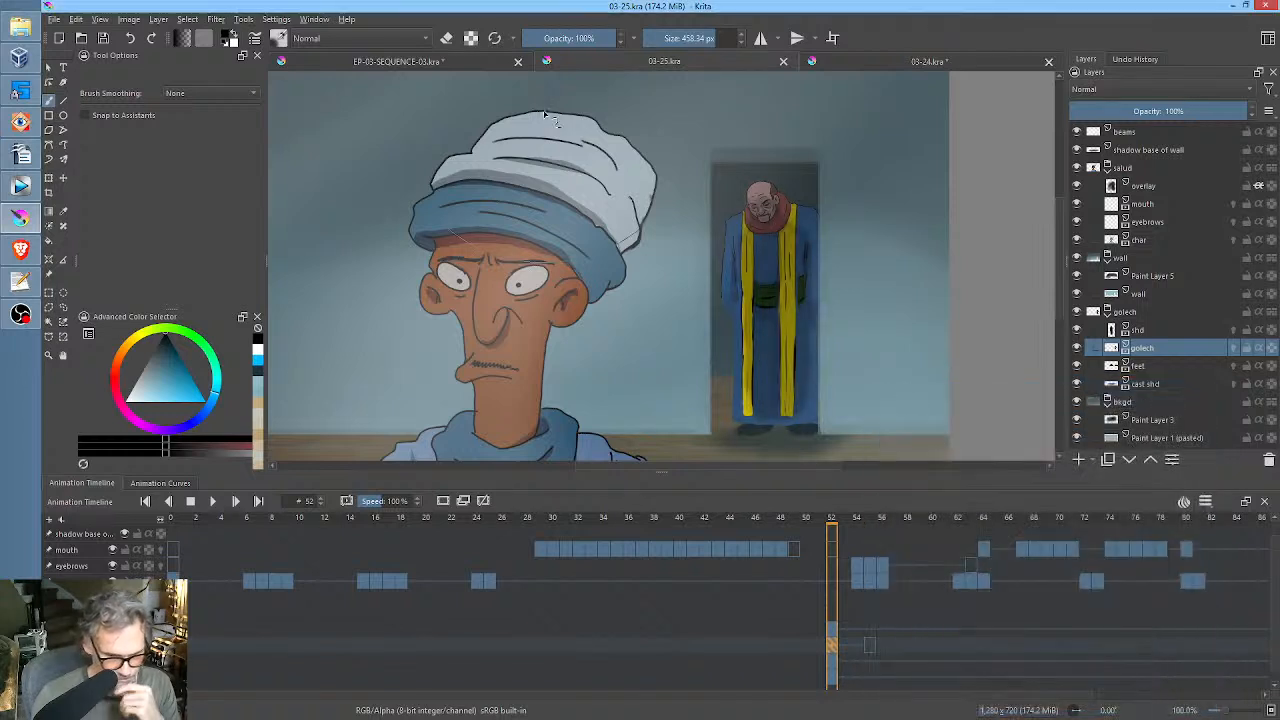
pyautogui.click(102, 40)
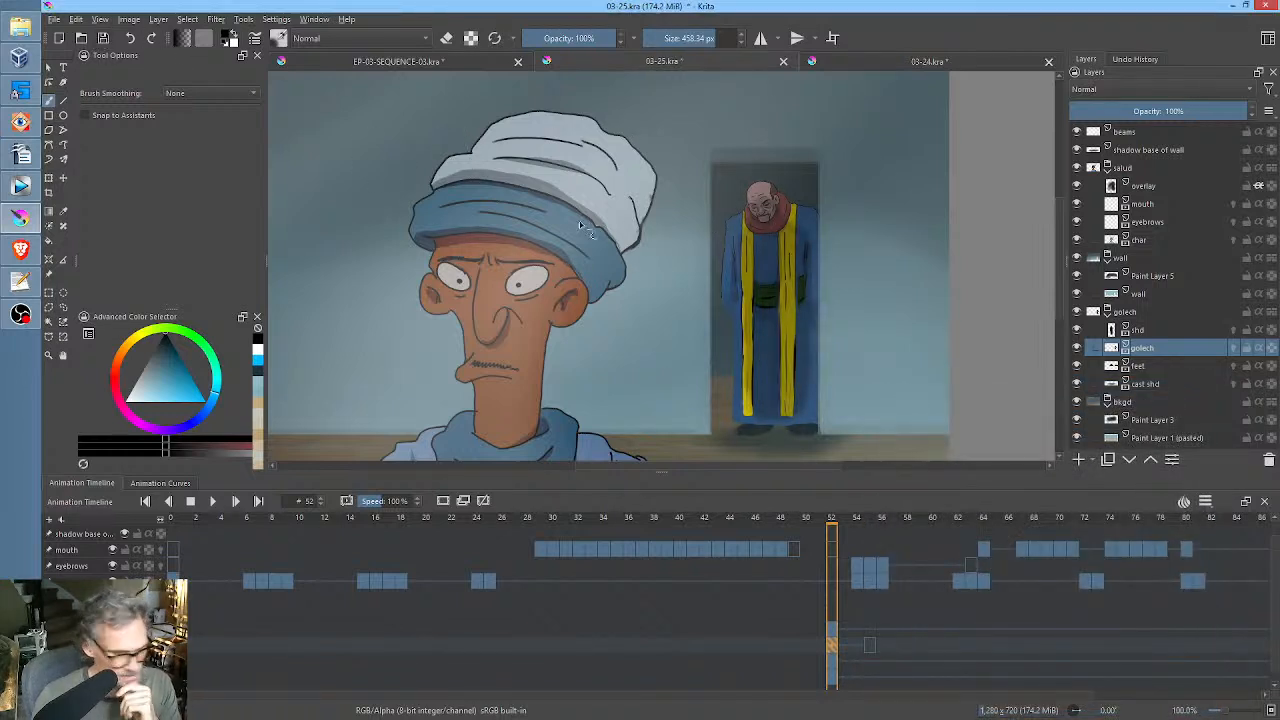
# Select the golech group, enlarge the animation timeline, and activate the Transform tool on frame 53.
pyautogui.click(1137, 314)
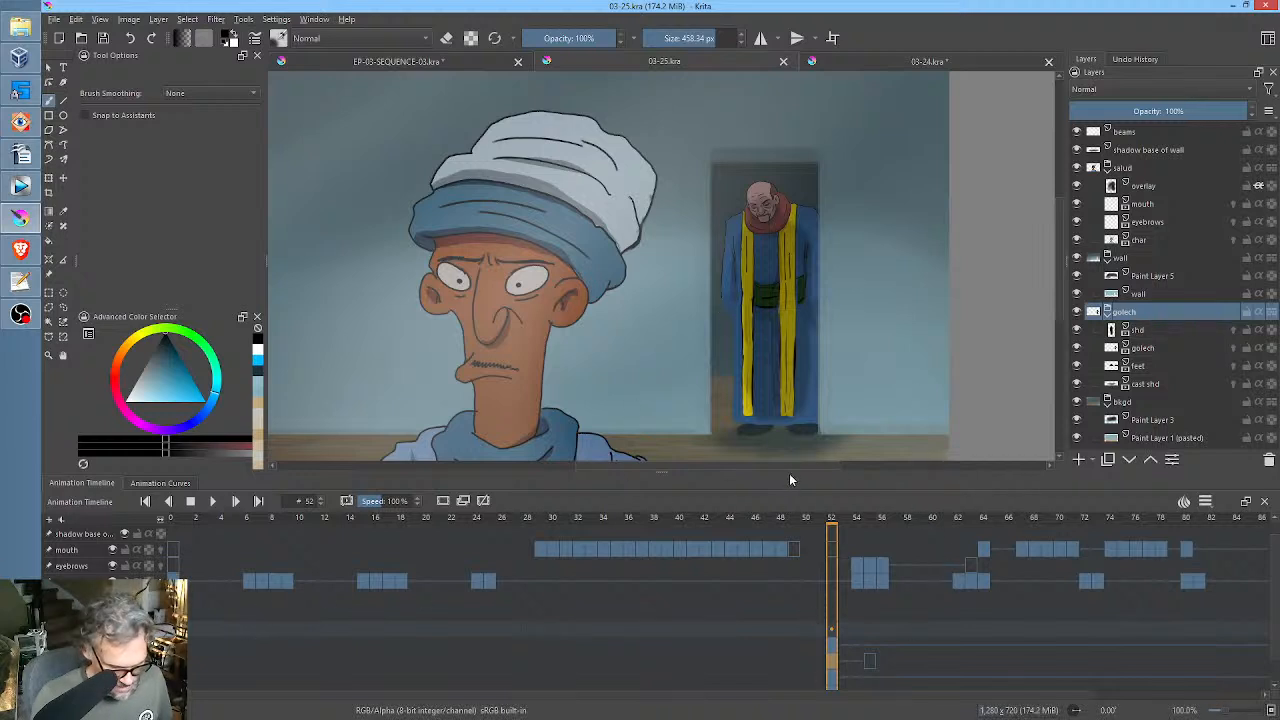
pyautogui.moveTo(789, 472); pyautogui.dragTo(789, 414)
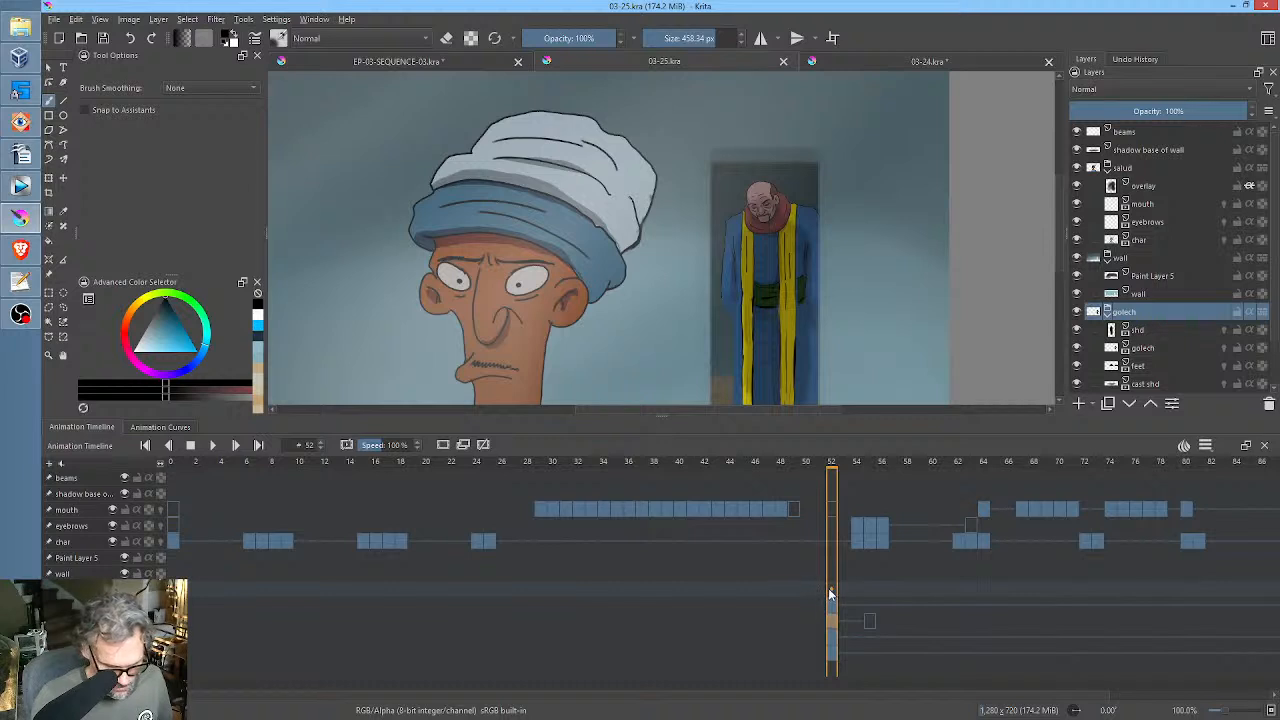
pyautogui.click(844, 587)
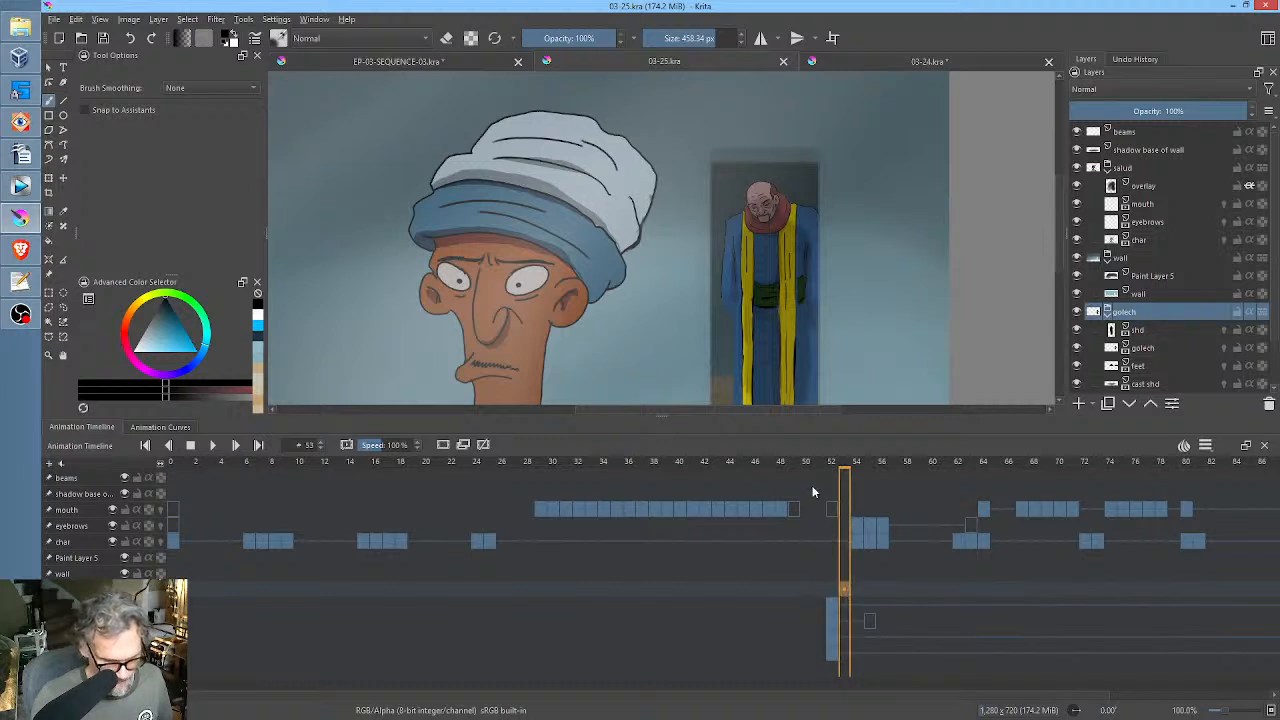
pyautogui.hotkey('ctrl', 't')
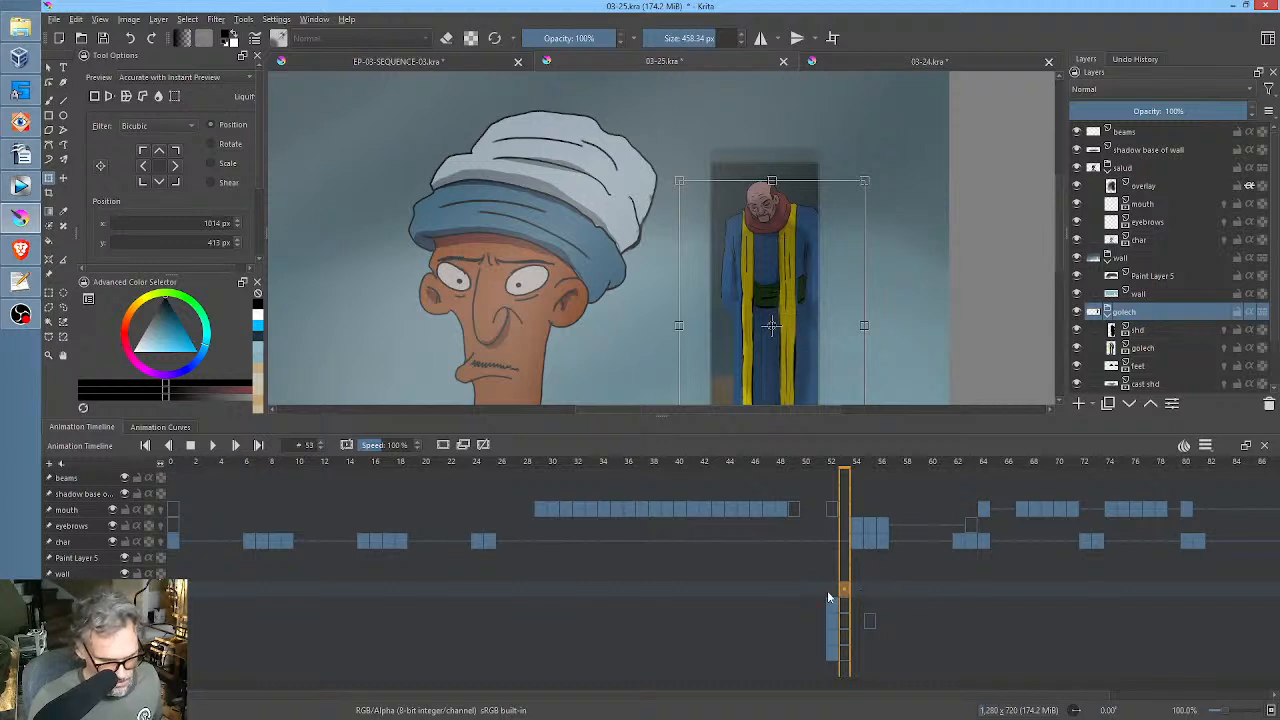
# Play the animation from frame 52 and compare the background figure on frames 52 and 55.
pyautogui.click(831, 594)
pyautogui.press('space')
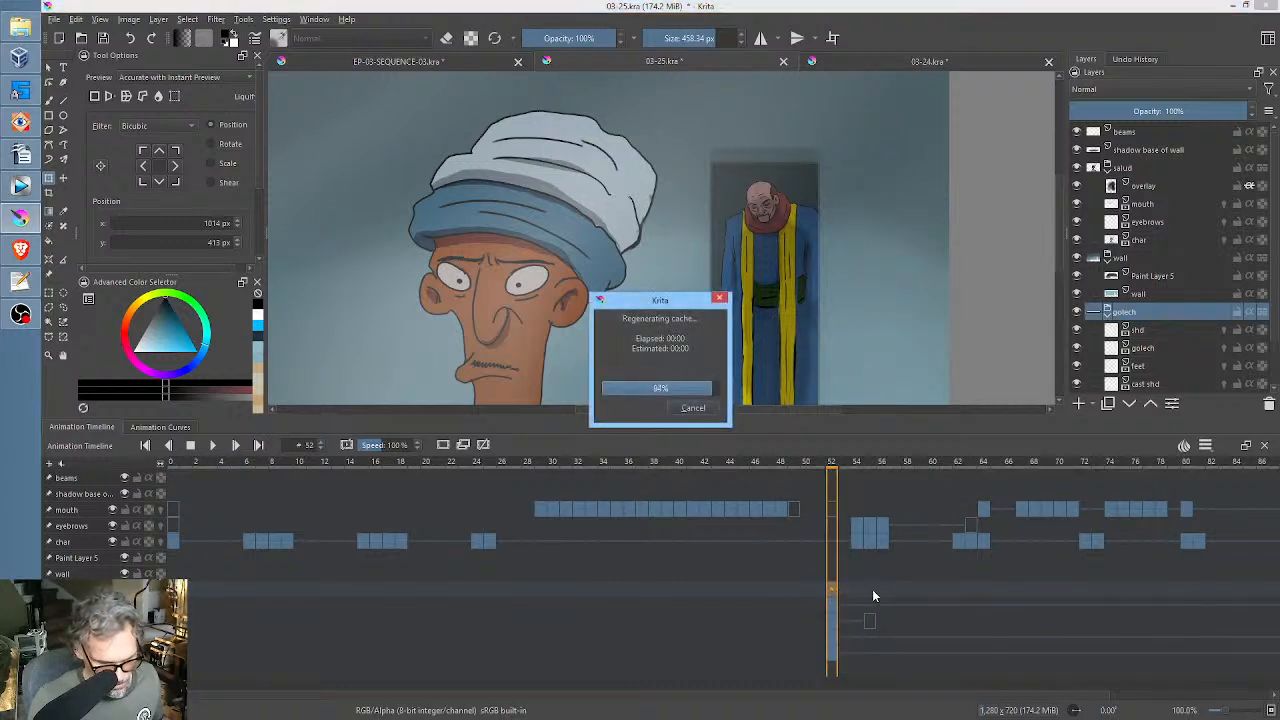
pyautogui.press('space')
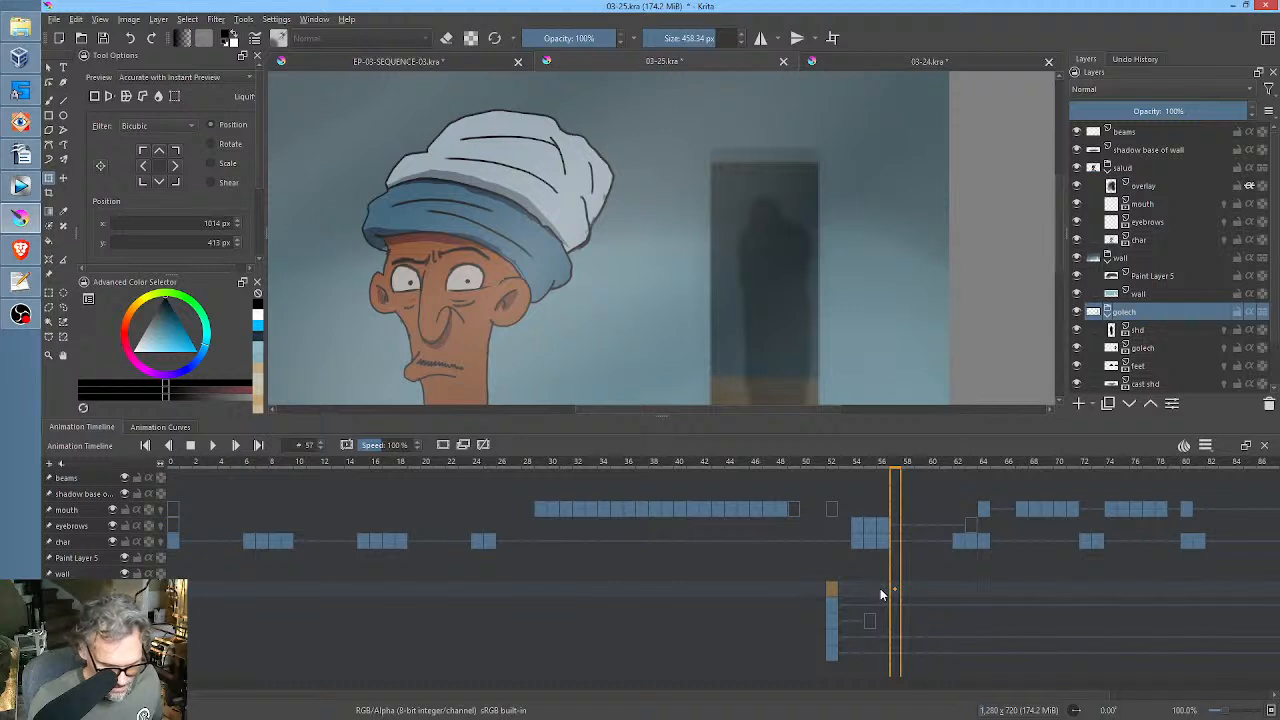
pyautogui.click(871, 592)
pyautogui.click(832, 591)
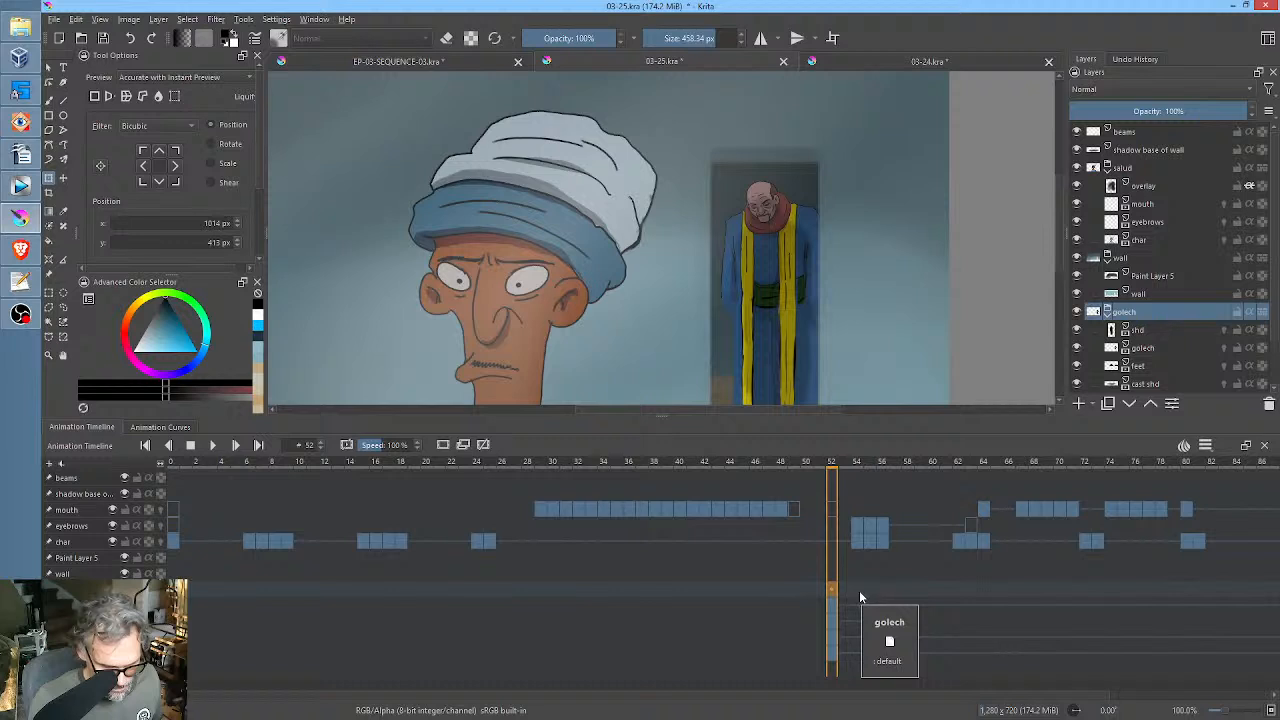
pyautogui.click(869, 590)
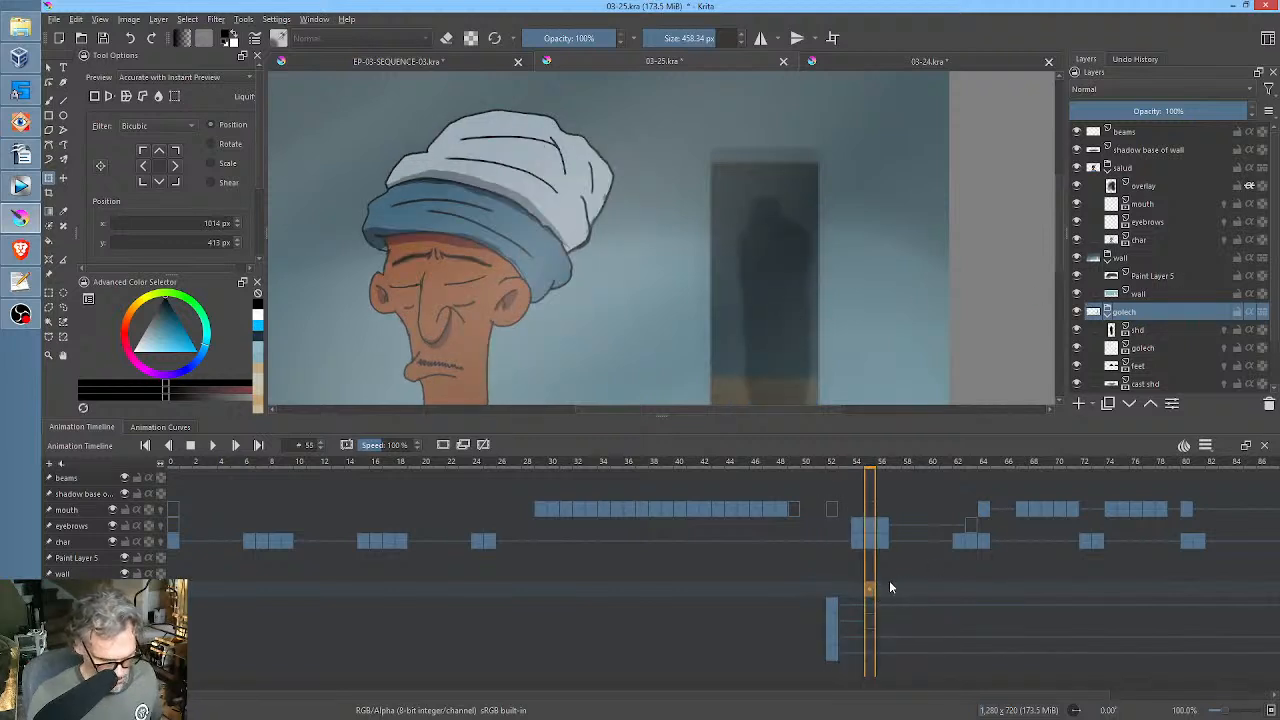
# Copy the golech group's layer keyframes from frame 52 to frame 56 and delete the golech layer's blank keyframe at frame 55.
pyautogui.click(833, 600)
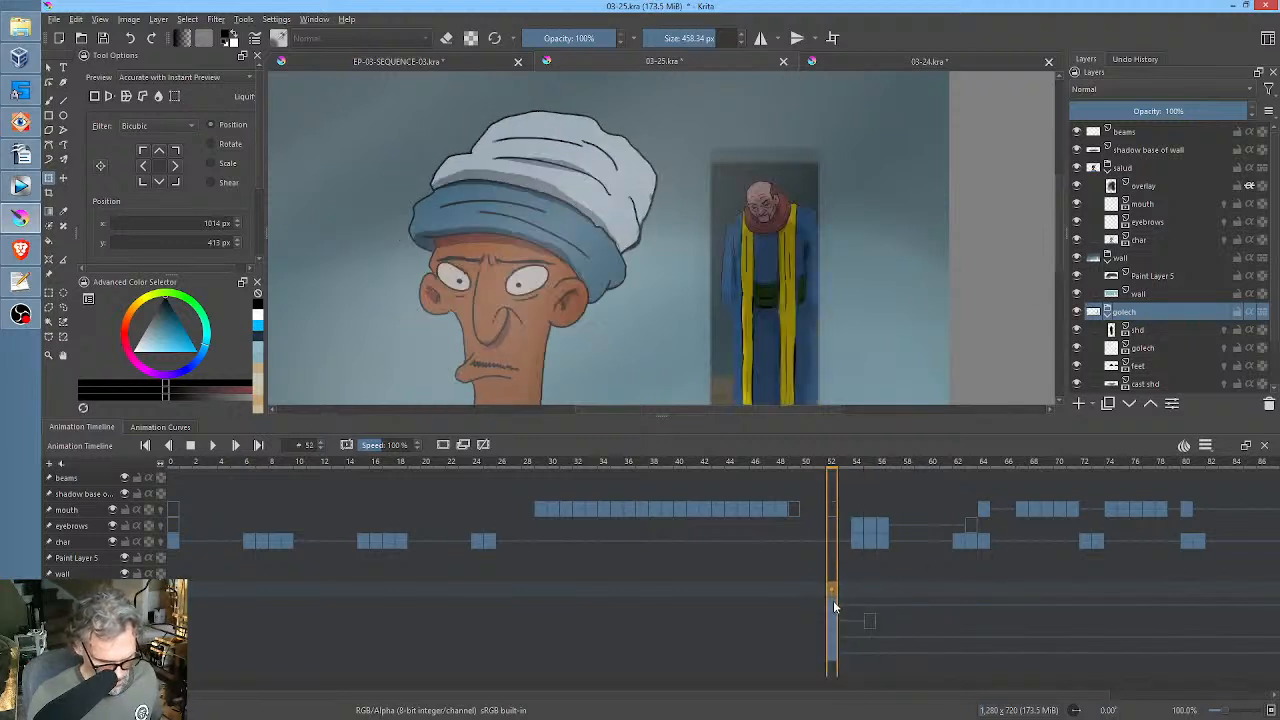
pyautogui.keyDown('shift'); pyautogui.click(836, 662); pyautogui.keyUp('shift')
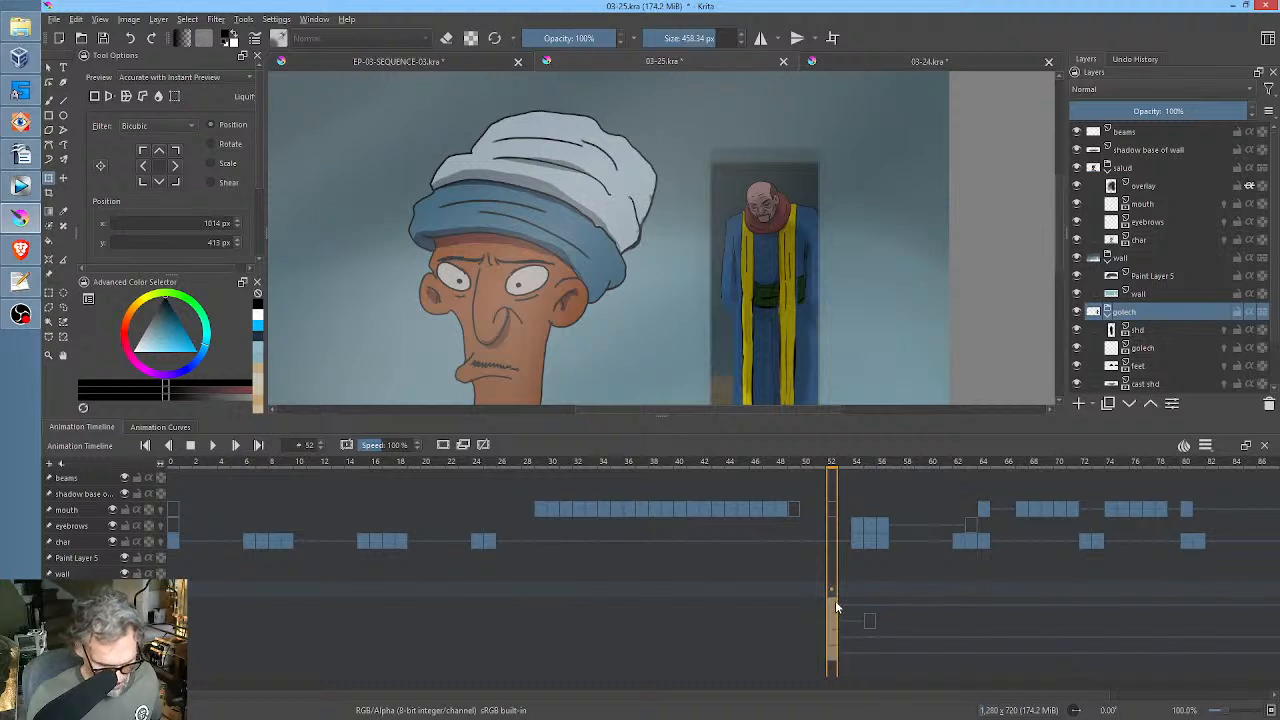
pyautogui.moveTo(832, 600); pyautogui.dragTo(879, 600)
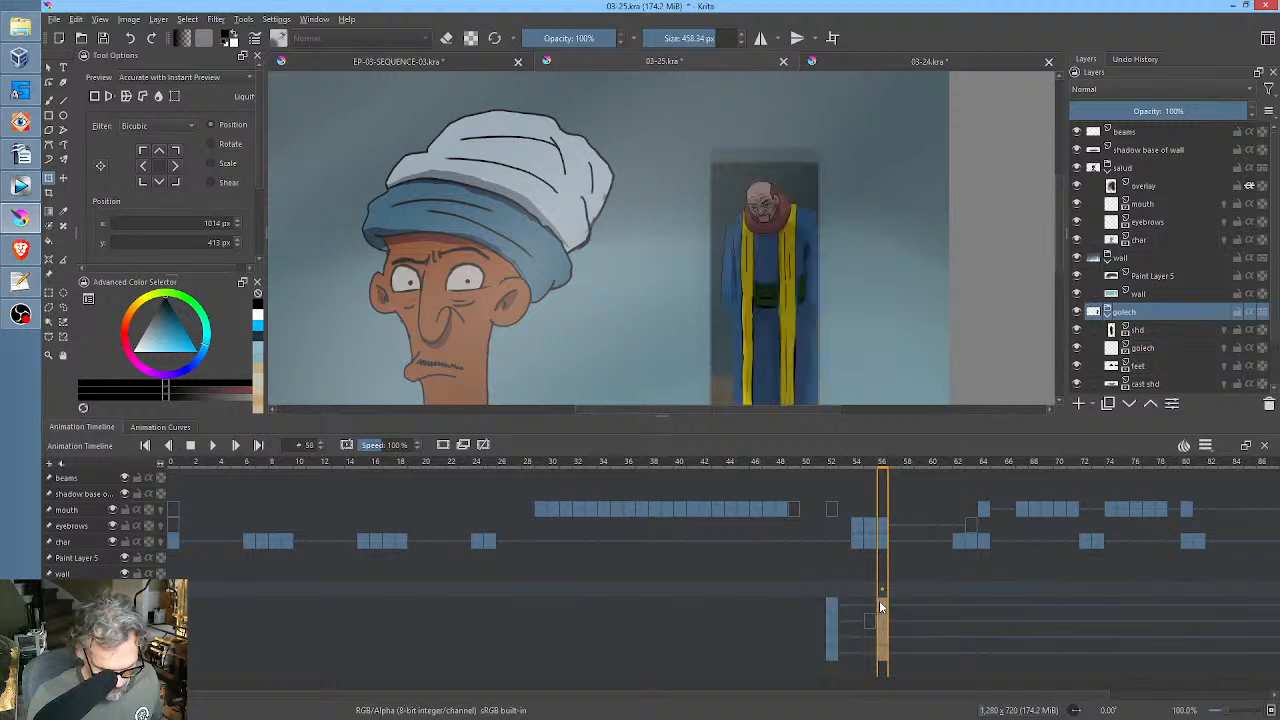
pyautogui.click(870, 620)
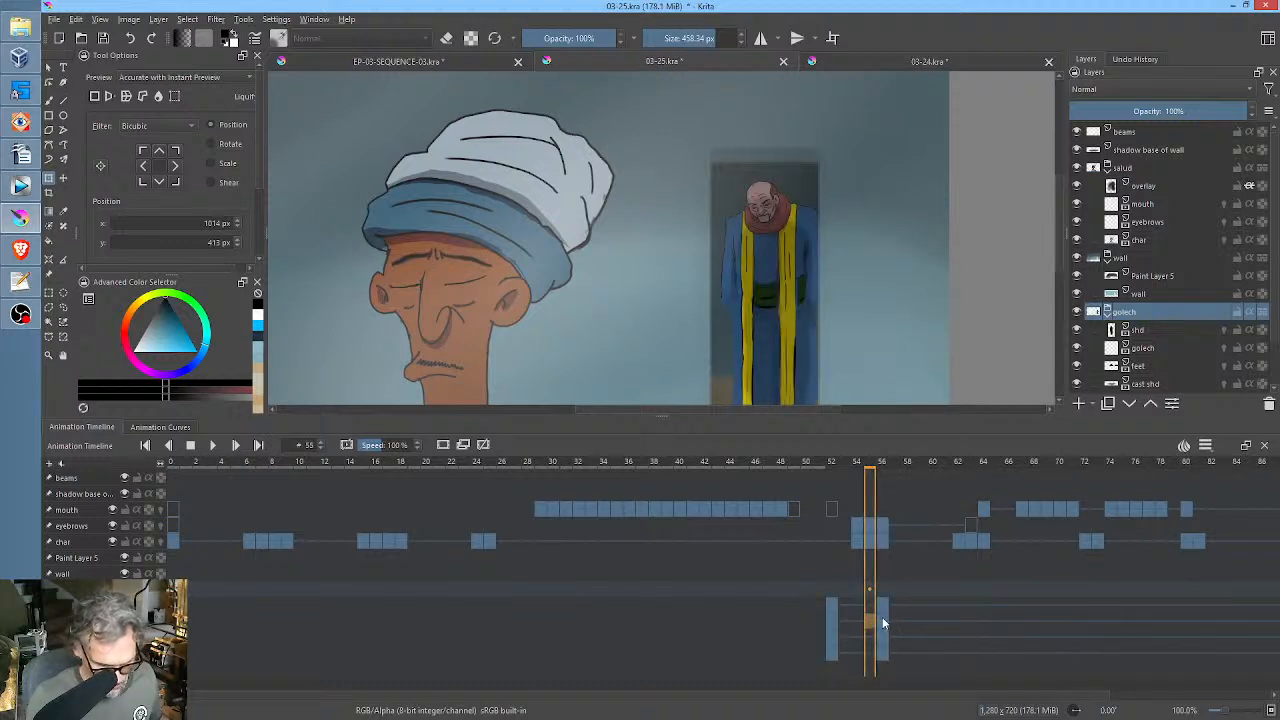
# Move the whole golech figure on frame 56 sideways behind the wall edge, to about x 1107 px, y 413 px.
pyautogui.click(882, 608)
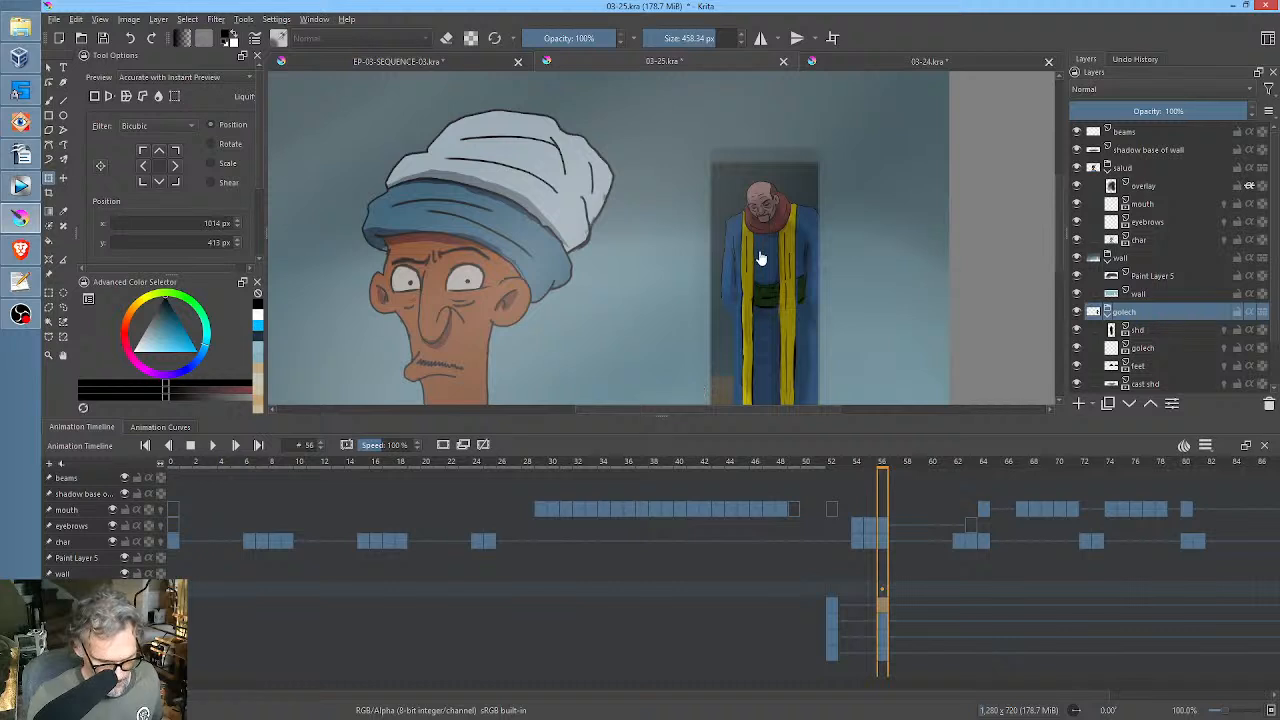
pyautogui.moveTo(782, 276); pyautogui.dragTo(845, 287)
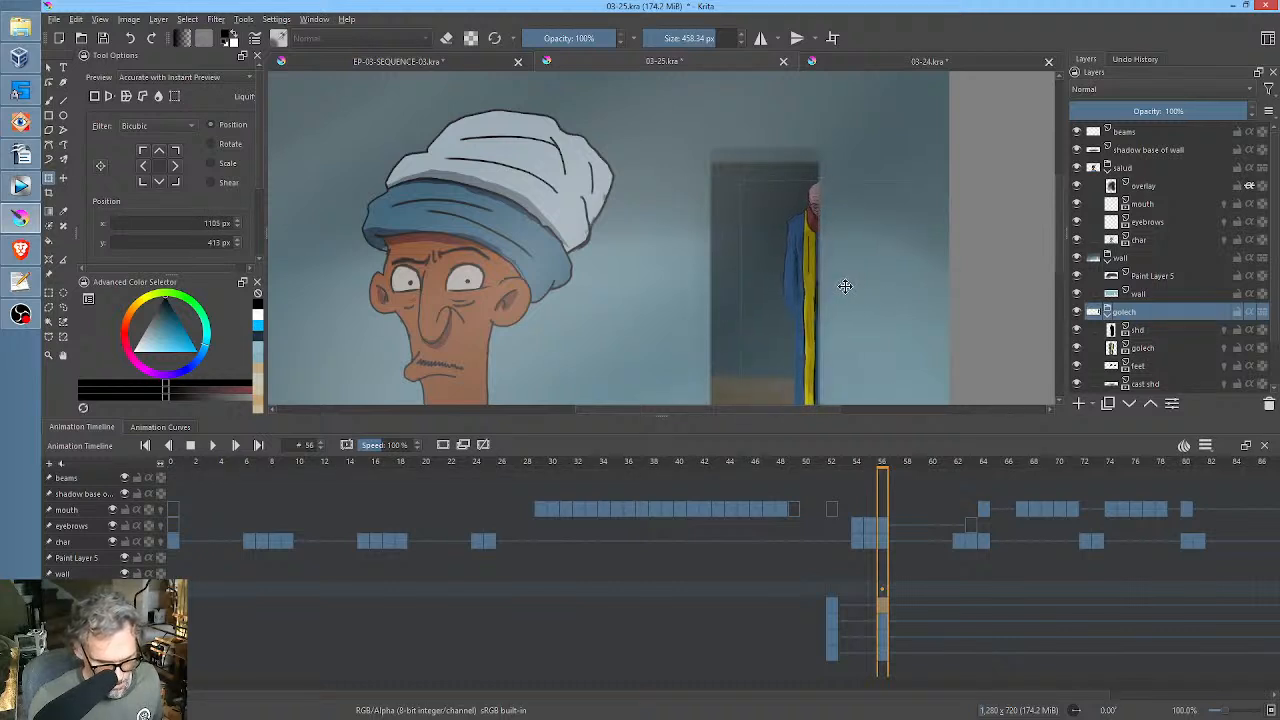
pyautogui.click(866, 597)
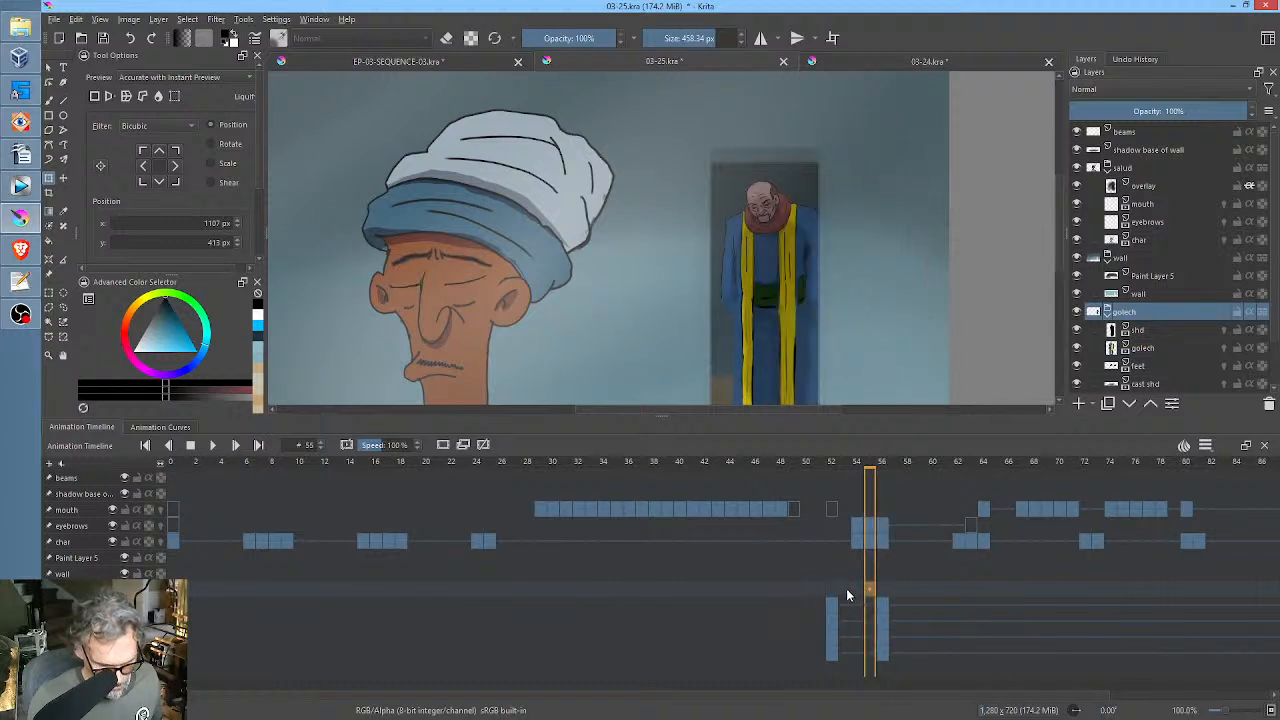
# Try shifting the golech group's keyframes from frame 56 to frame 55.
pyautogui.click(847, 595)
pyautogui.click(881, 622)
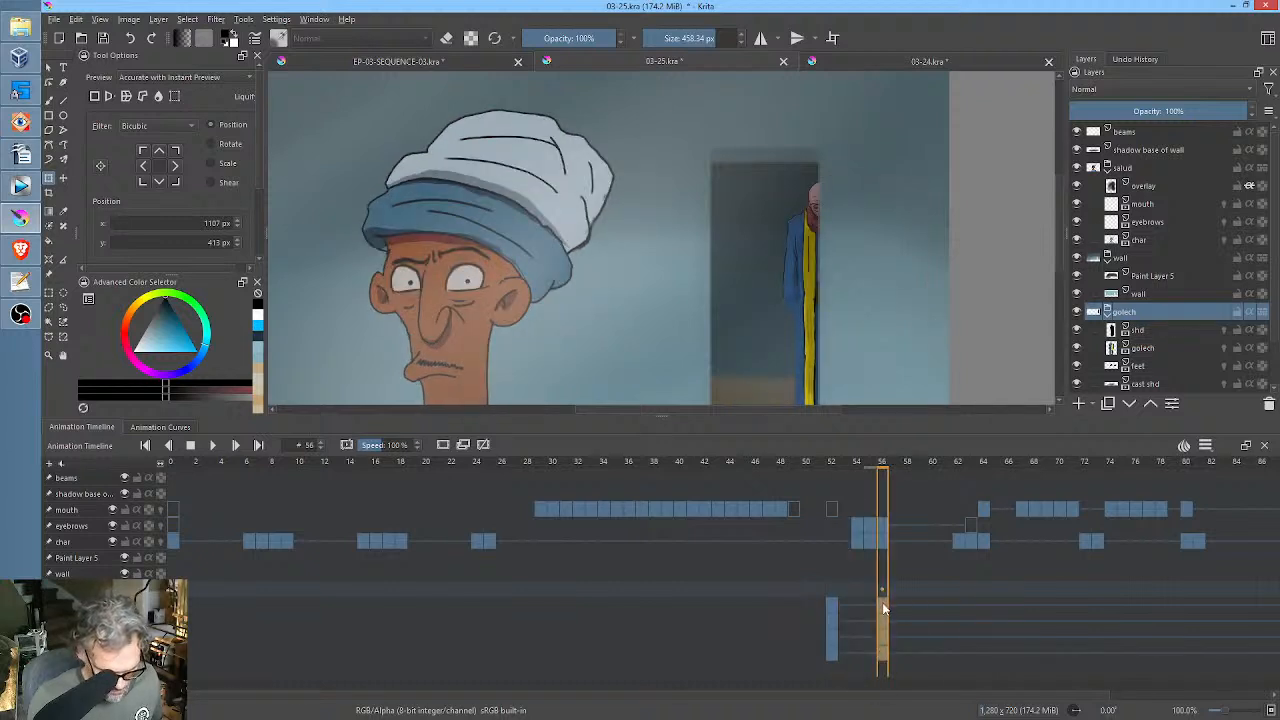
pyautogui.click(872, 603)
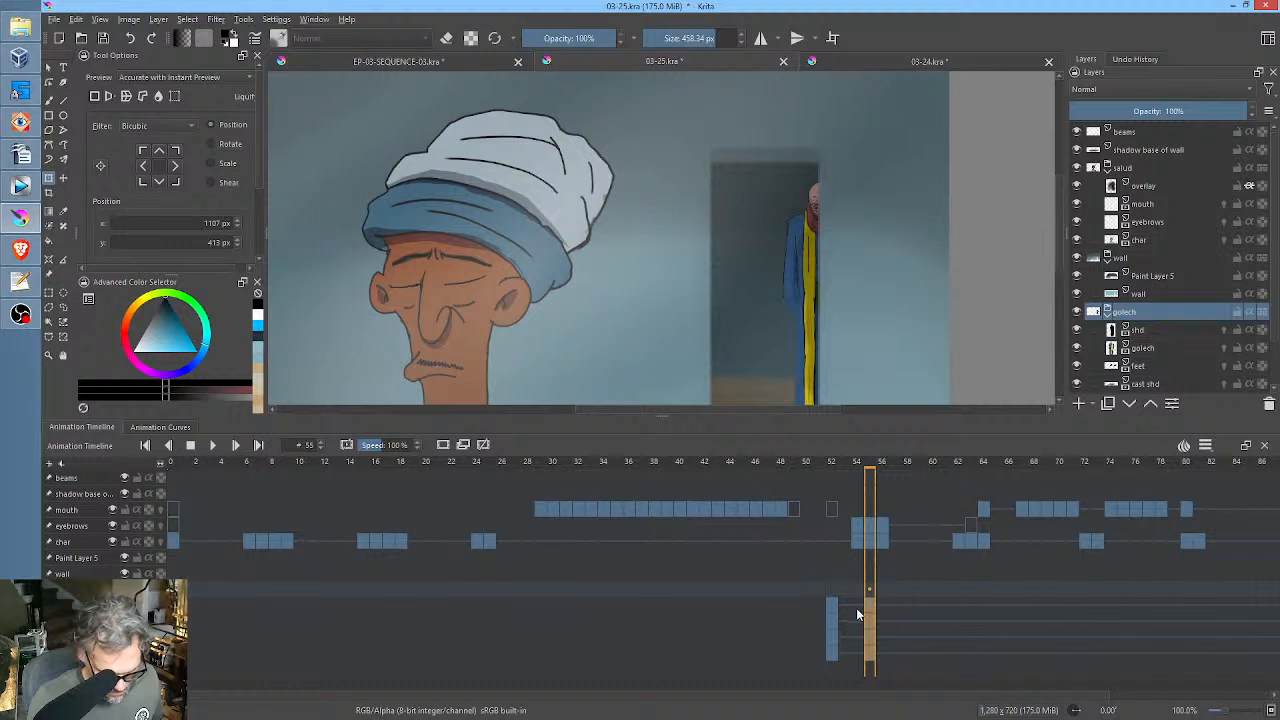
pyautogui.click(878, 602)
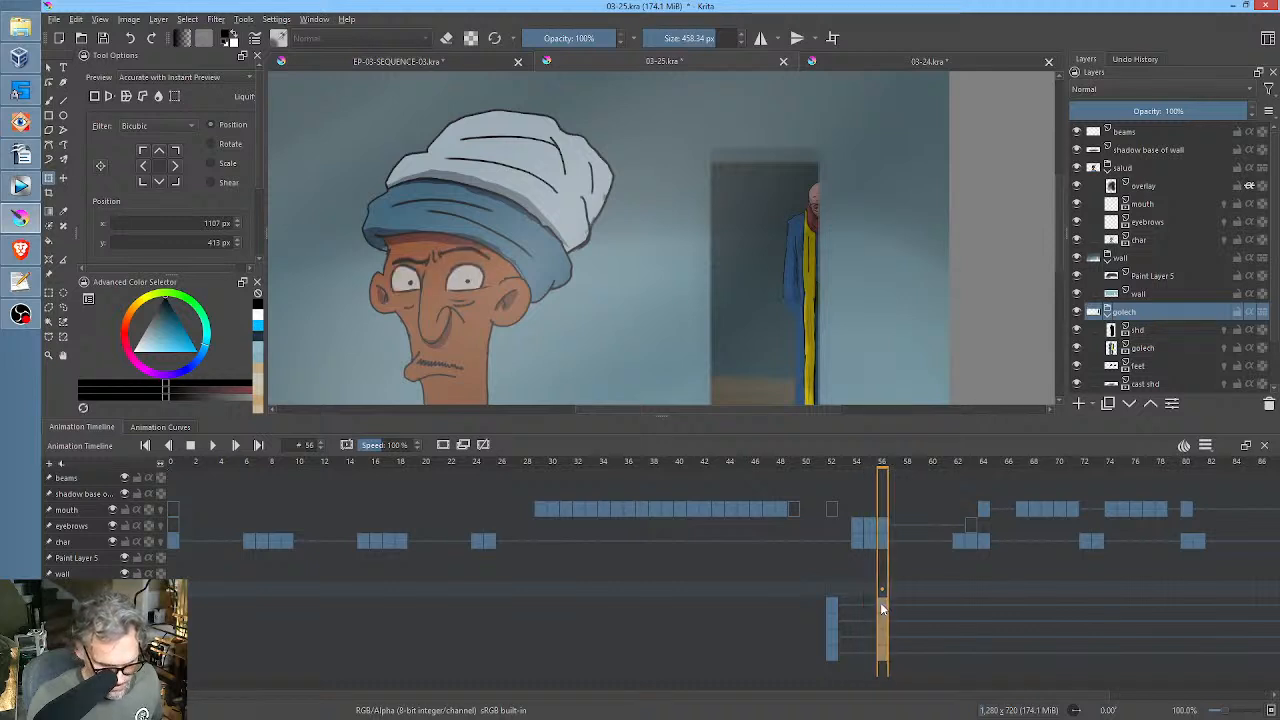
# Move the whole golech figure on frame 54 sideways toward the doorway's edge, to about x 1053 px, y 413 px.
pyautogui.click(857, 602)
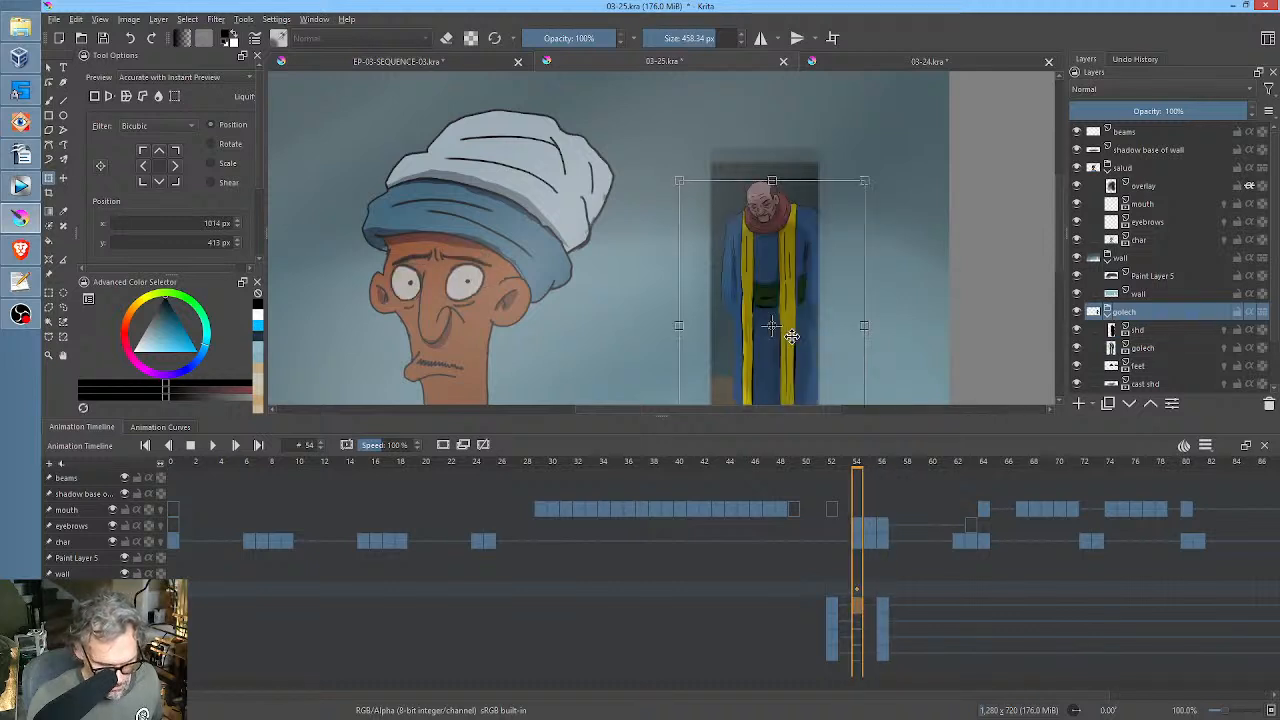
pyautogui.moveTo(777, 334); pyautogui.dragTo(805, 335)
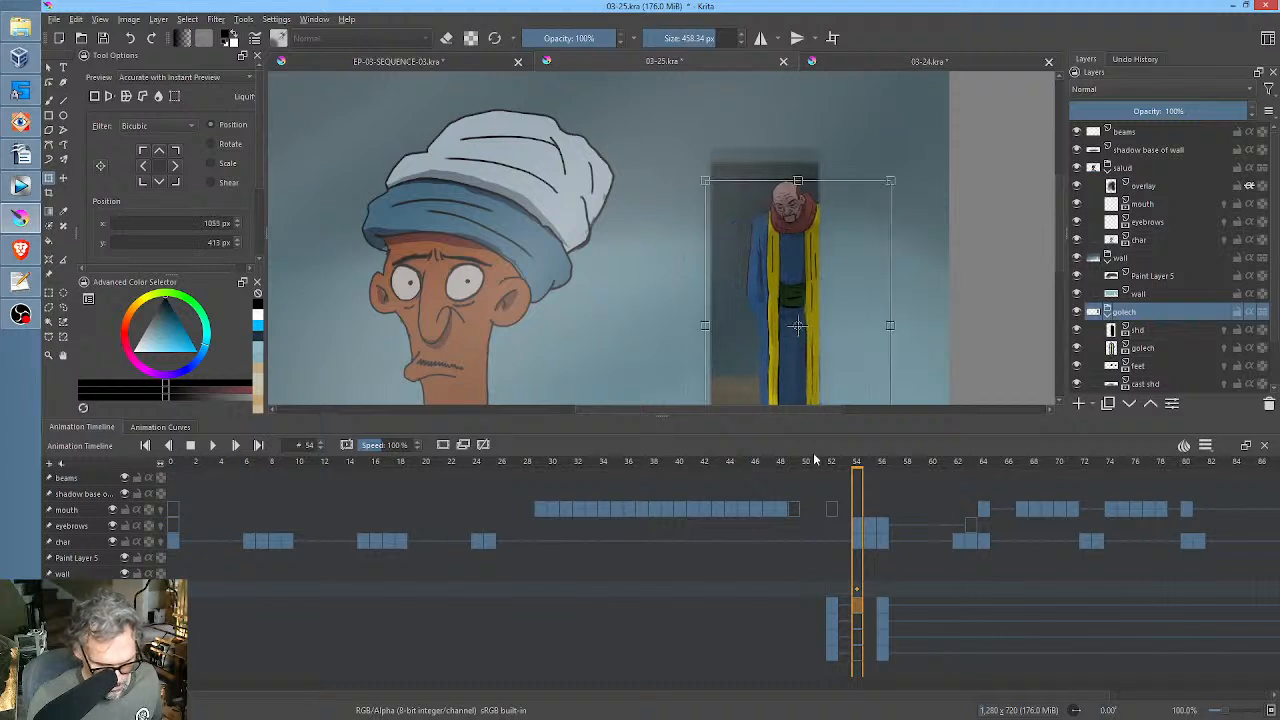
pyautogui.click(845, 588)
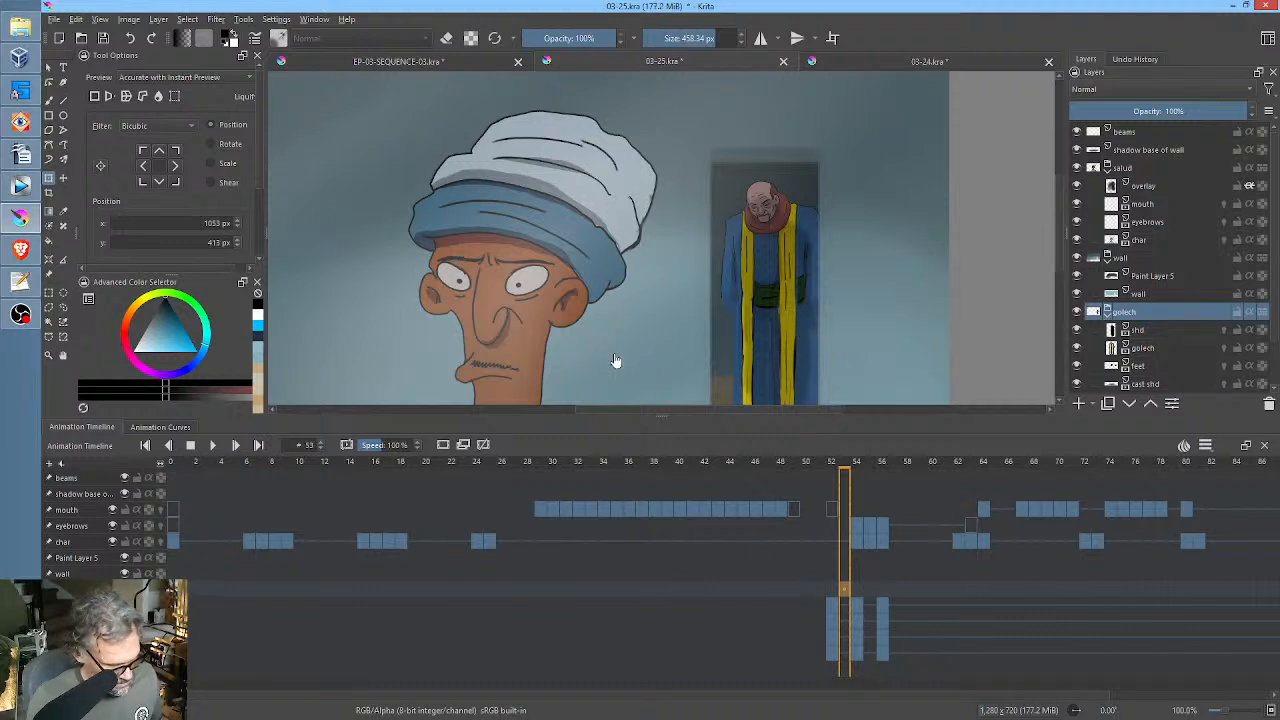
pyautogui.click(856, 590)
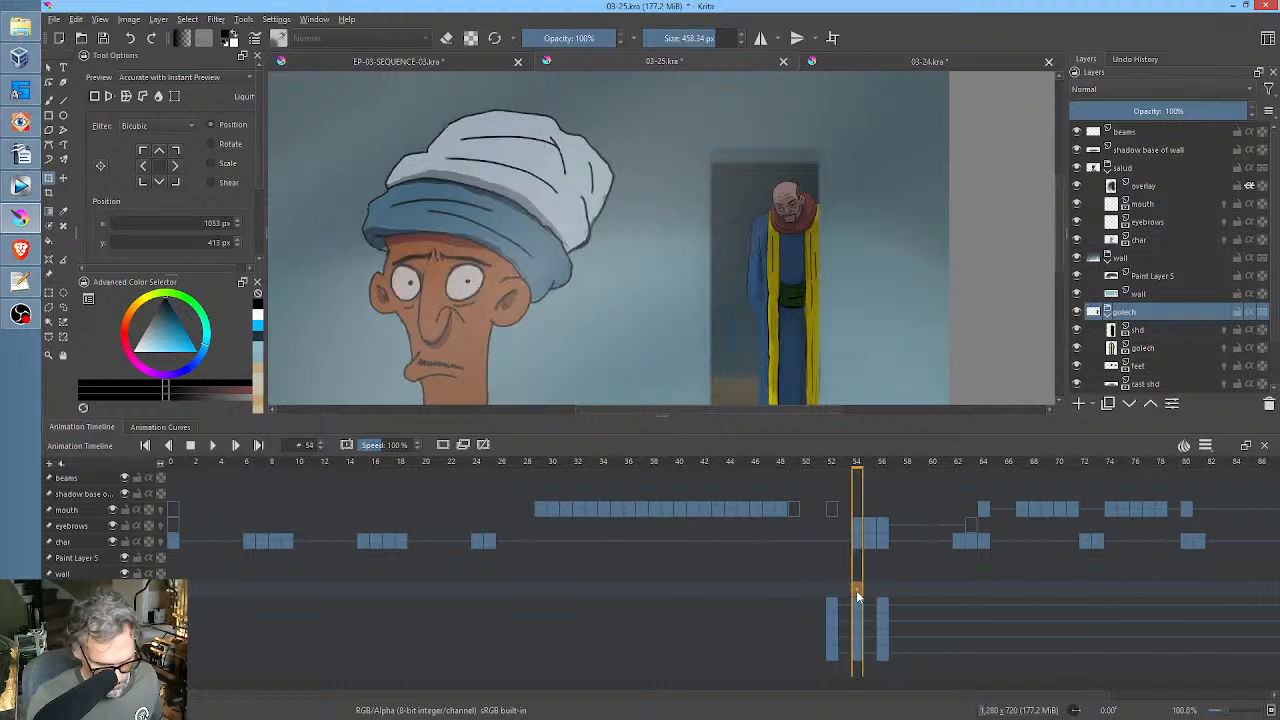
# Move the whole golech figure on frame 53 sideways and slightly up, to about x 1026 px, y 410 px.
pyautogui.click(829, 591)
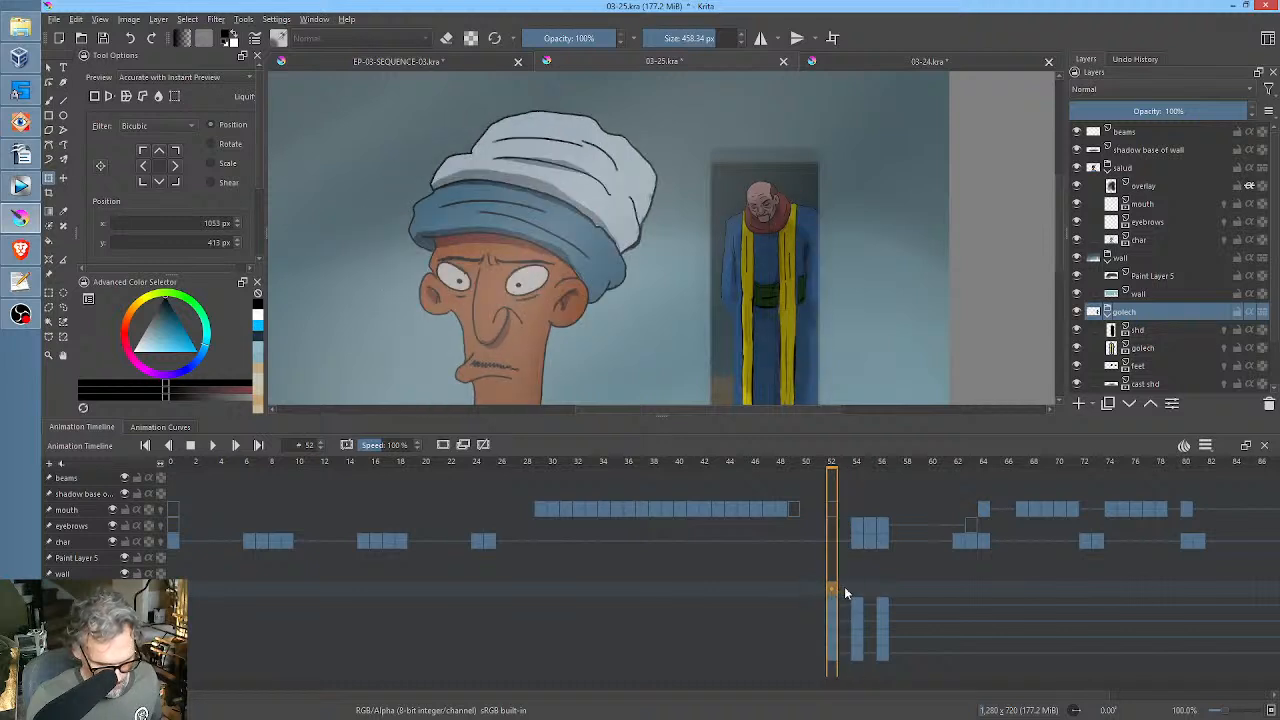
pyautogui.click(844, 586)
pyautogui.click(776, 300)
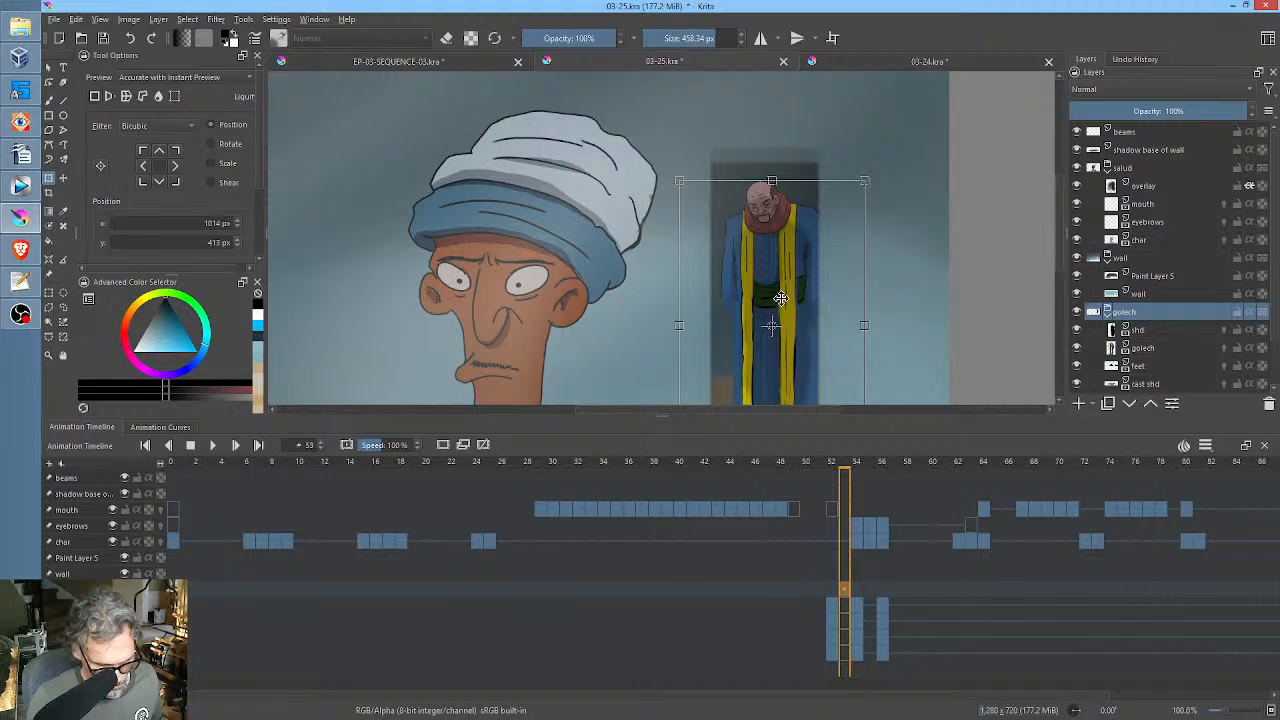
pyautogui.moveTo(780, 298); pyautogui.dragTo(787, 297)
pyautogui.press('Return')
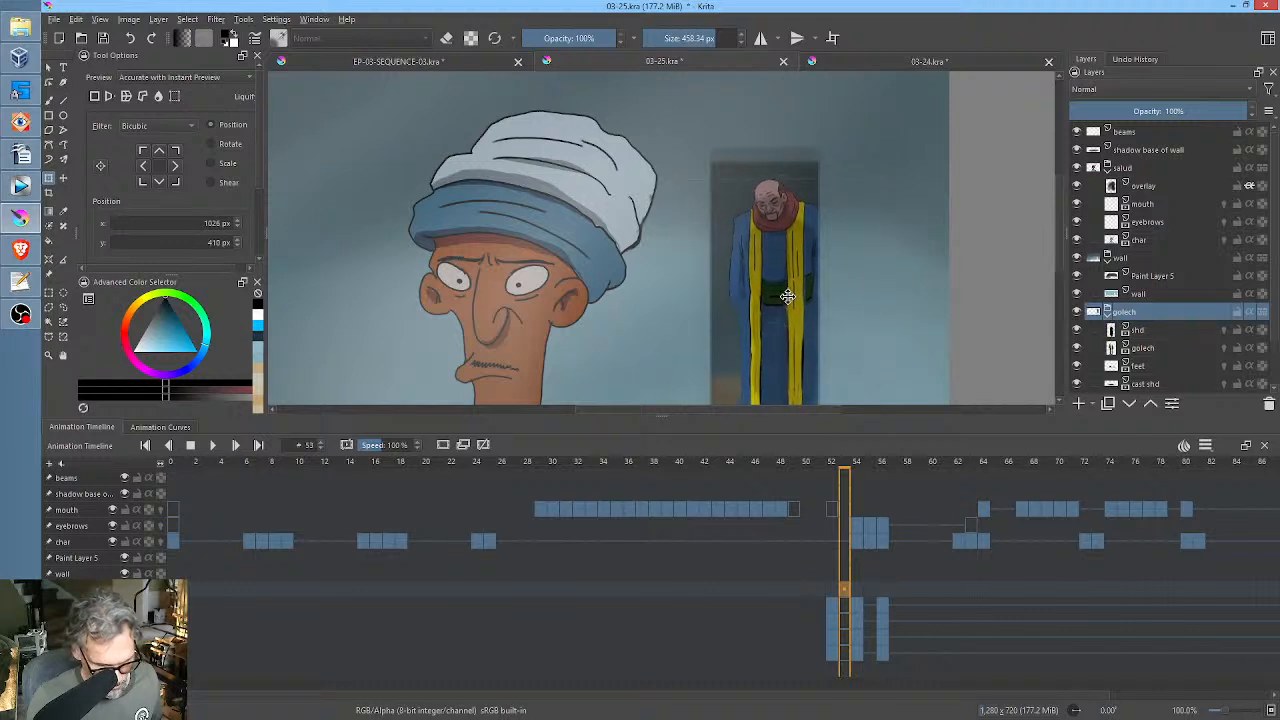
# Check frames 54 and 56, and move the golech figure on frame 55 partly behind the wall edge, to about x 1079 px, y 409 px.
pyautogui.click(868, 608)
pyautogui.click(863, 618)
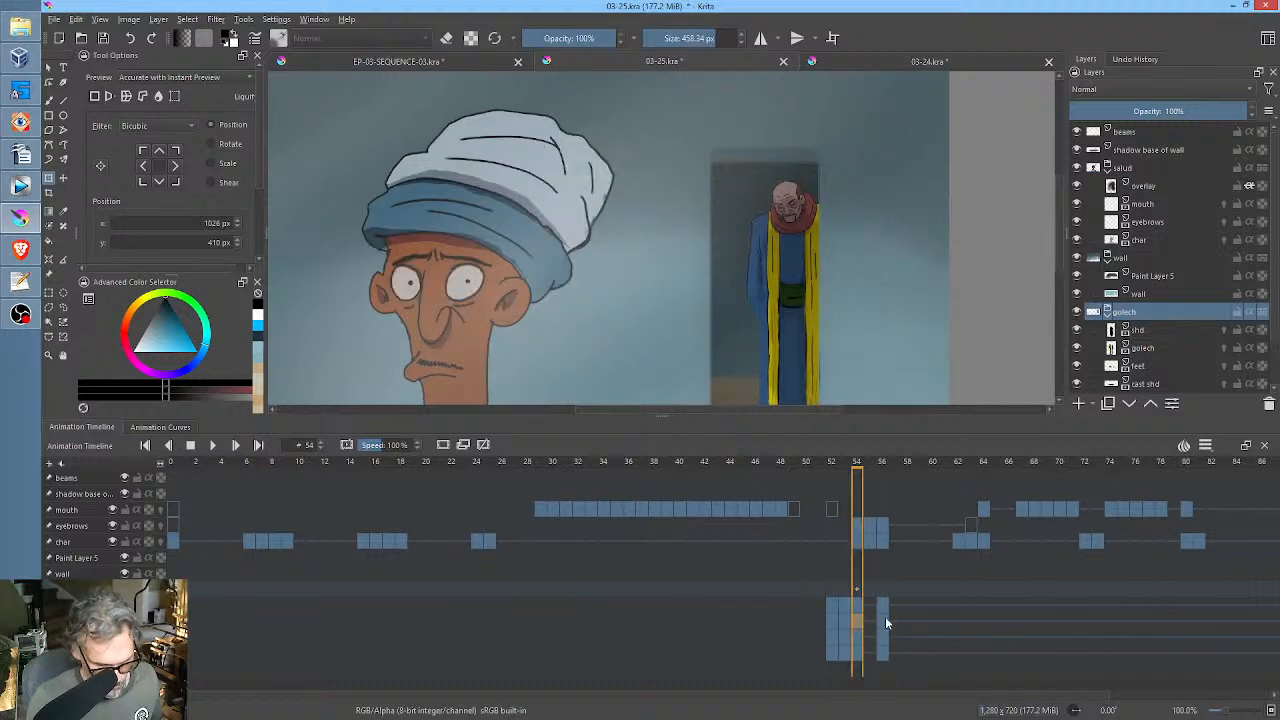
pyautogui.click(885, 616)
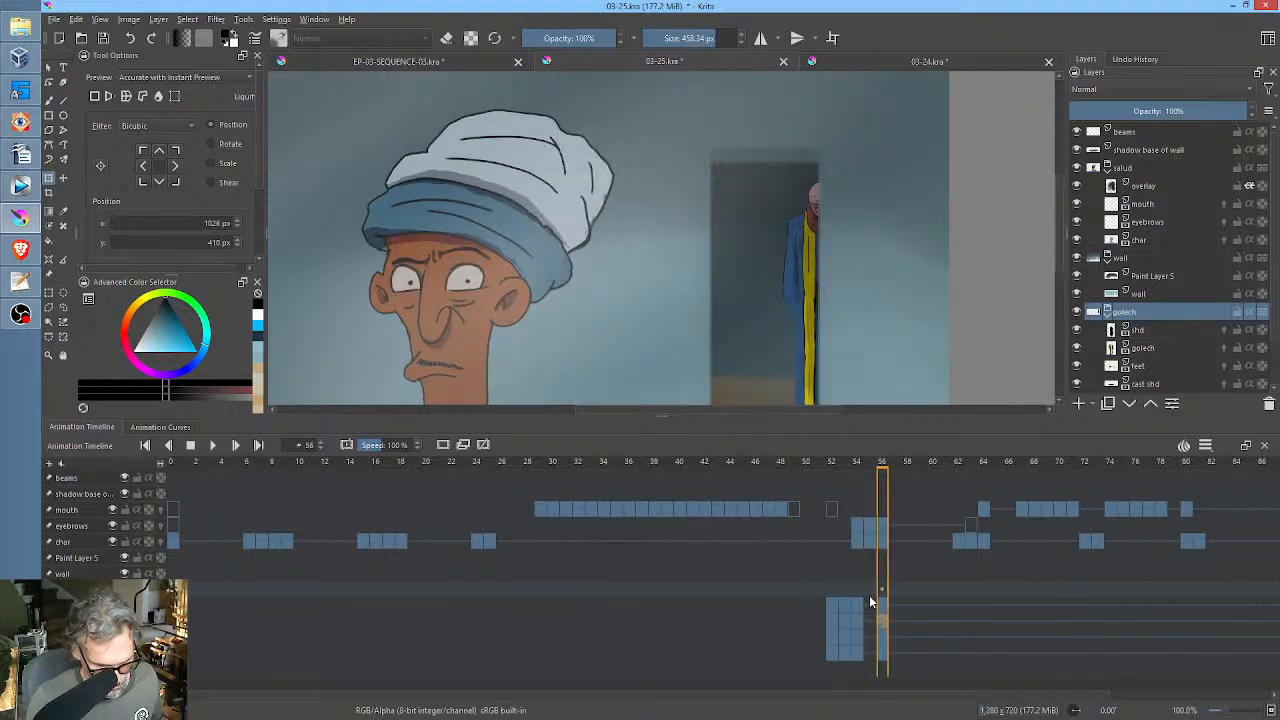
pyautogui.click(869, 600)
pyautogui.click(793, 320)
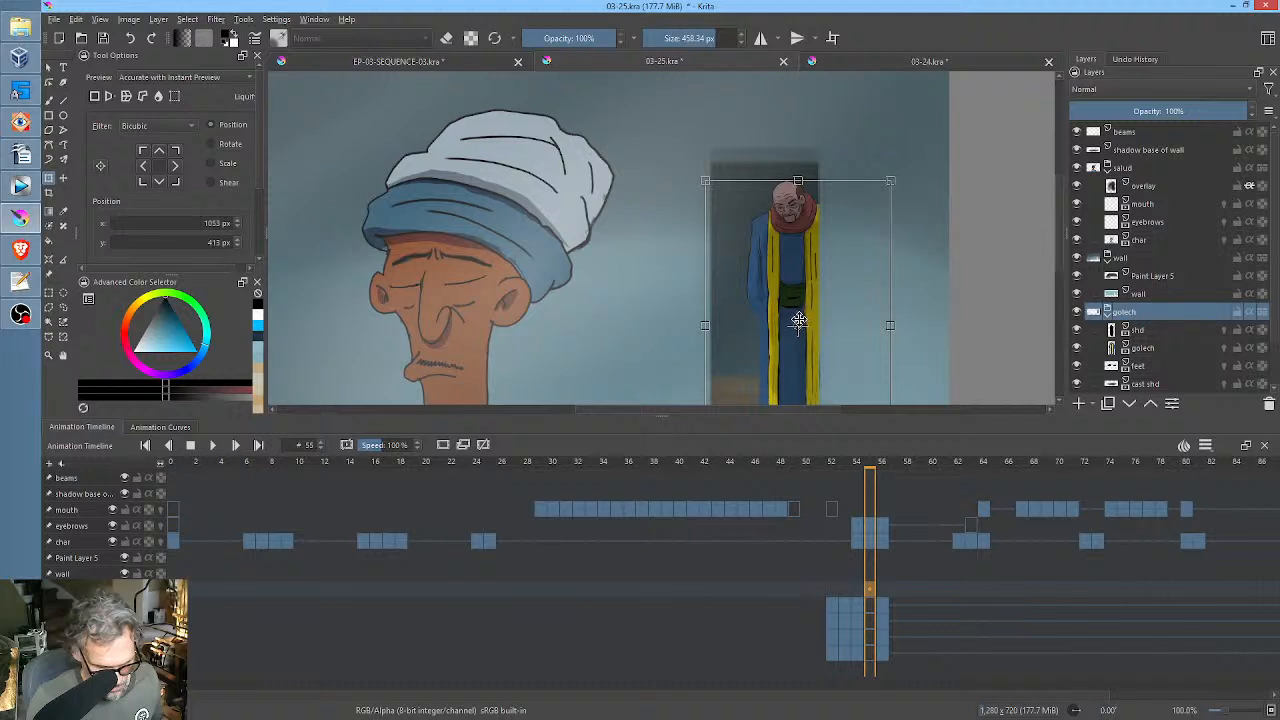
pyautogui.moveTo(798, 320); pyautogui.dragTo(811, 311)
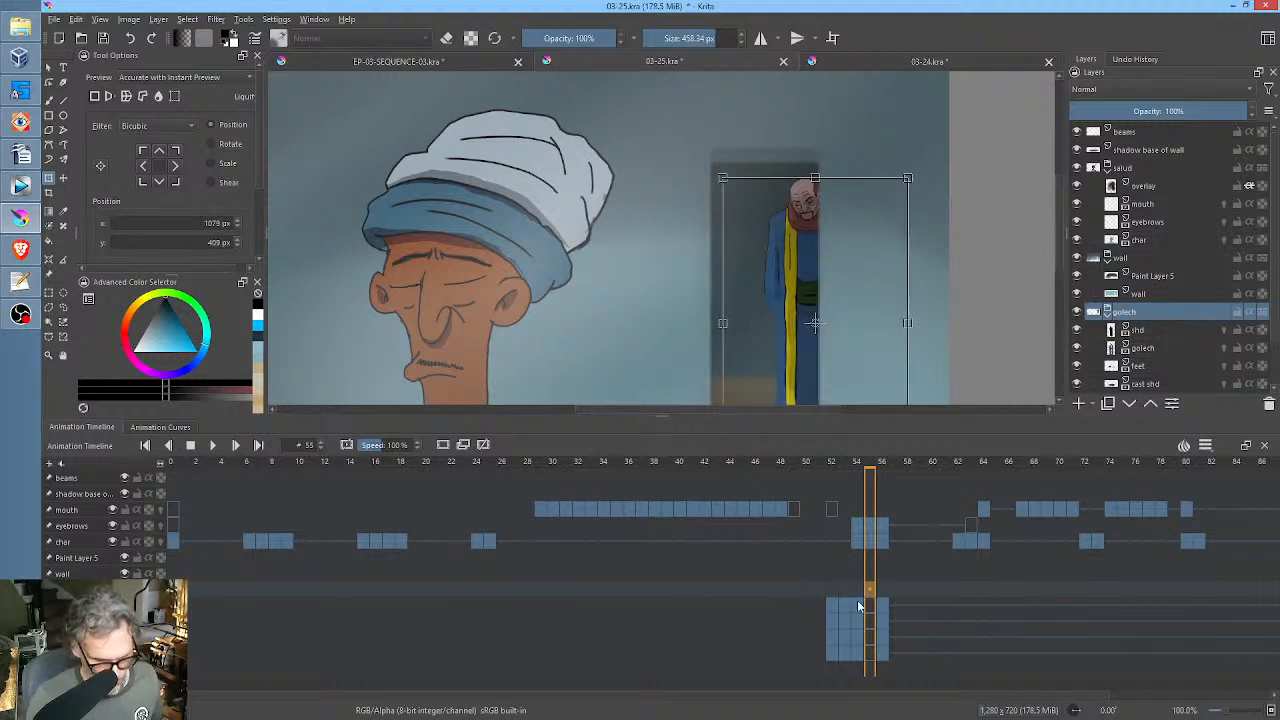
# Reverse the order of the golech group's layer keyframes across frames 52 to 56.
pyautogui.moveTo(834, 601); pyautogui.dragTo(884, 659)
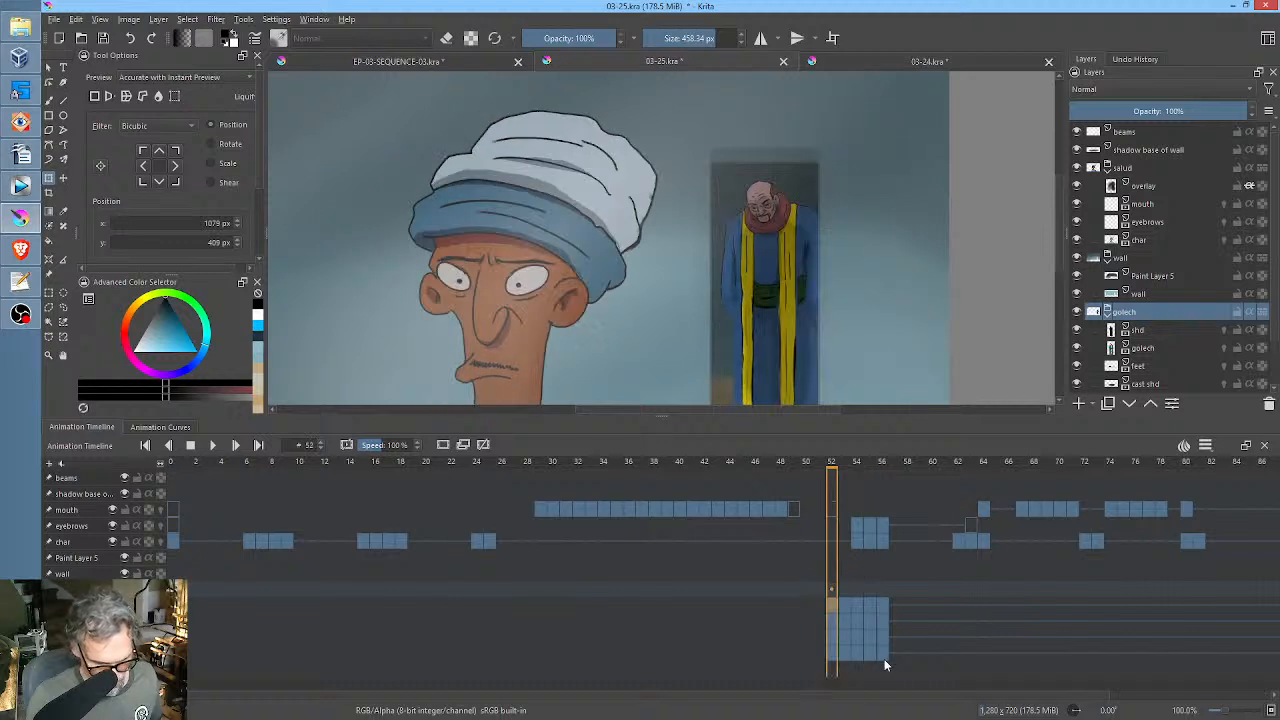
pyautogui.rightClick(836, 606)
pyautogui.click(864, 580)
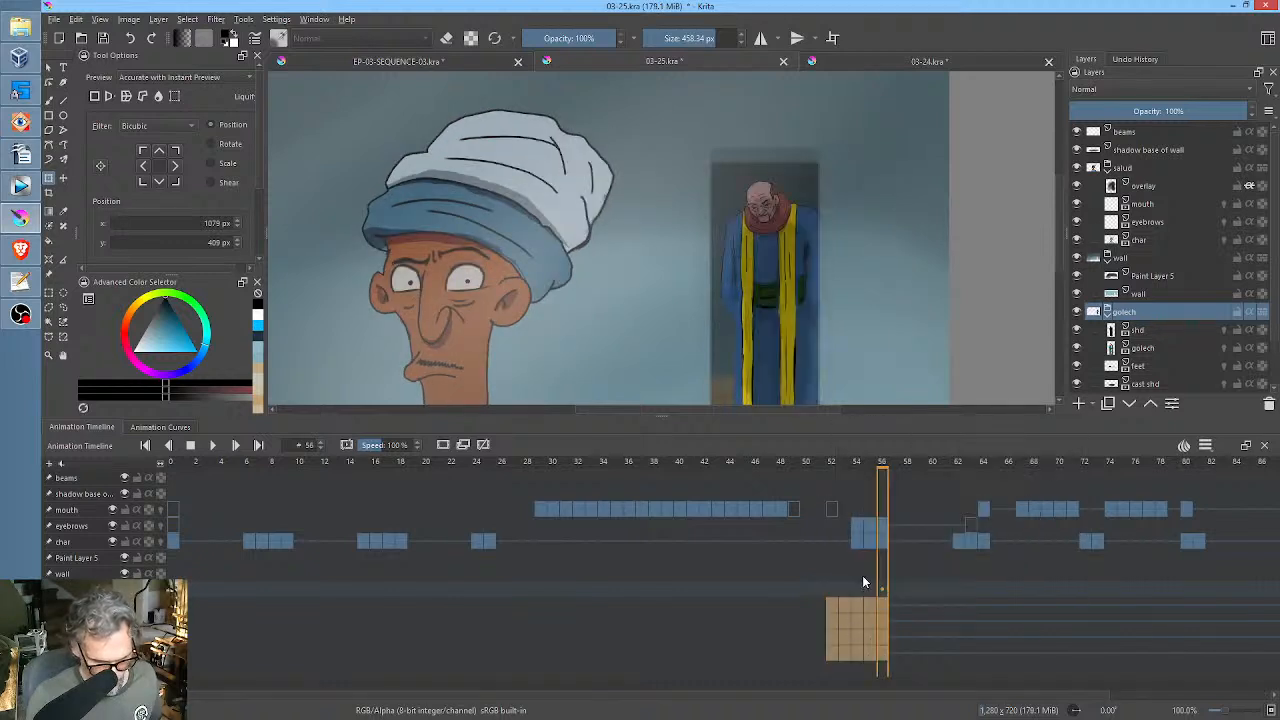
# Play the animation from frame 51 to review the background figure's move into the doorway, stop on frame 72, and save the file.
pyautogui.moveTo(810, 586); pyautogui.dragTo(882, 596)
pyautogui.scroll(-4, 788, 337)
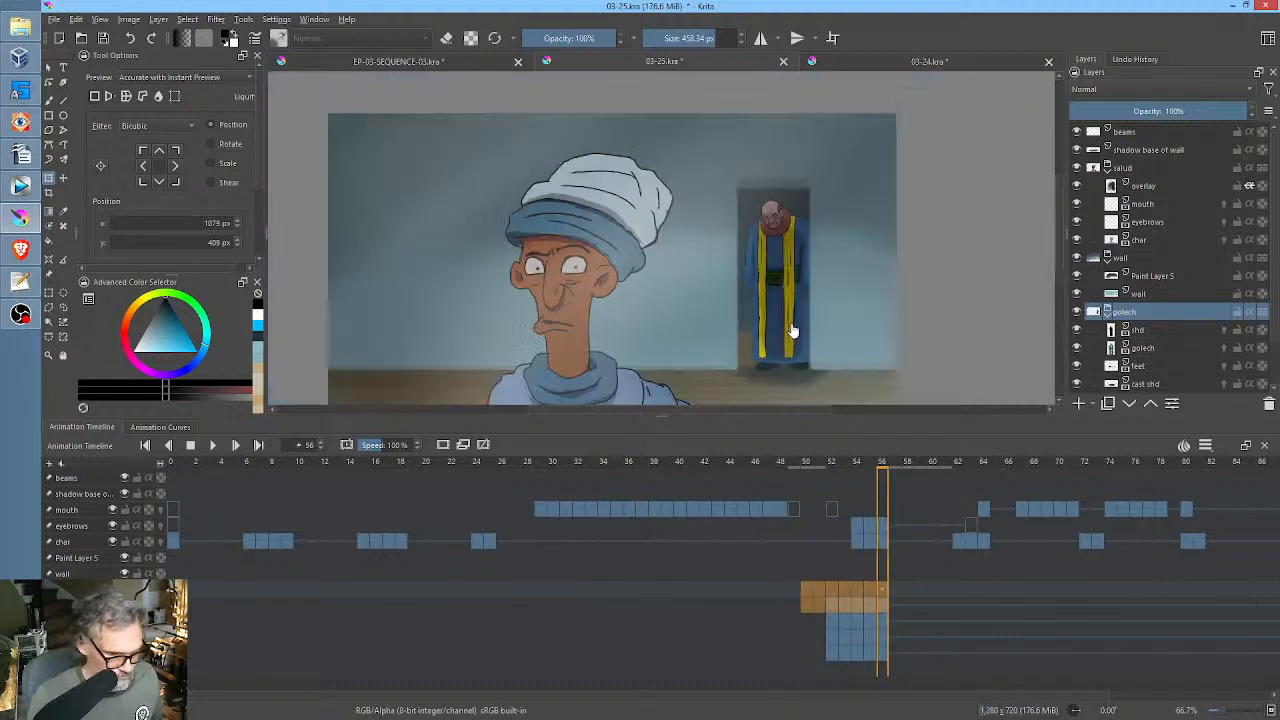
pyautogui.click(814, 588)
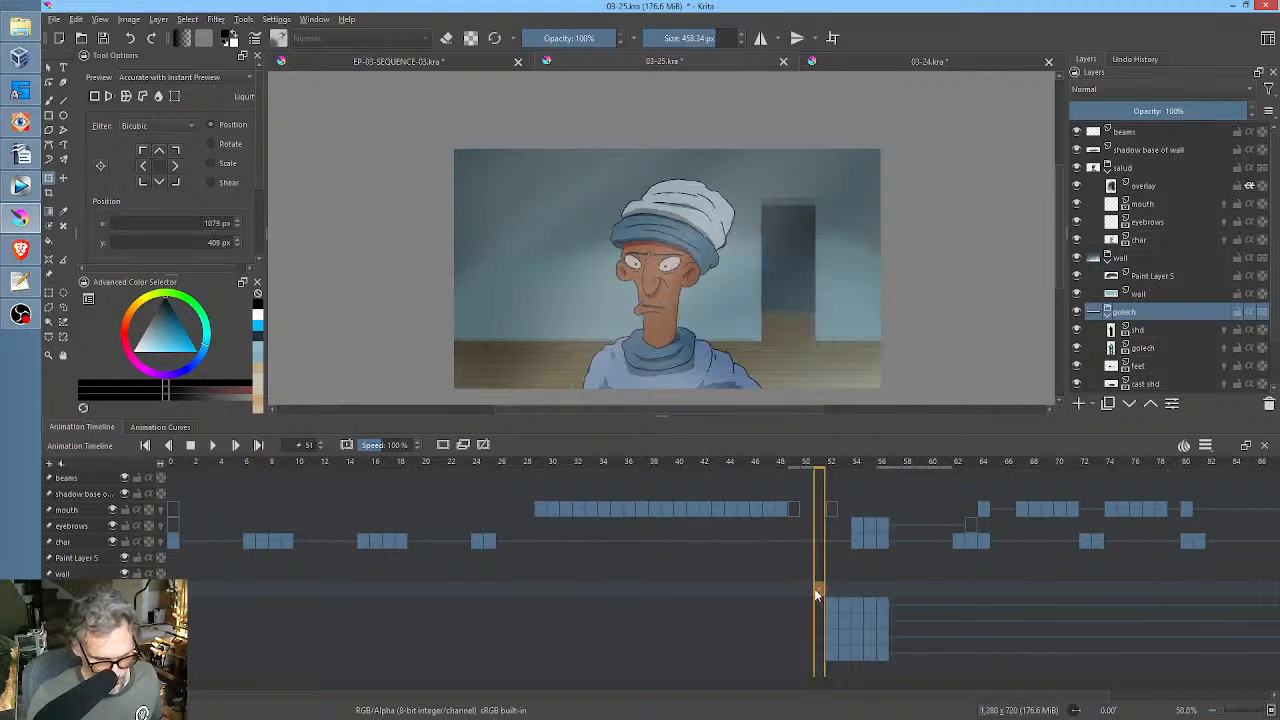
pyautogui.press('space')
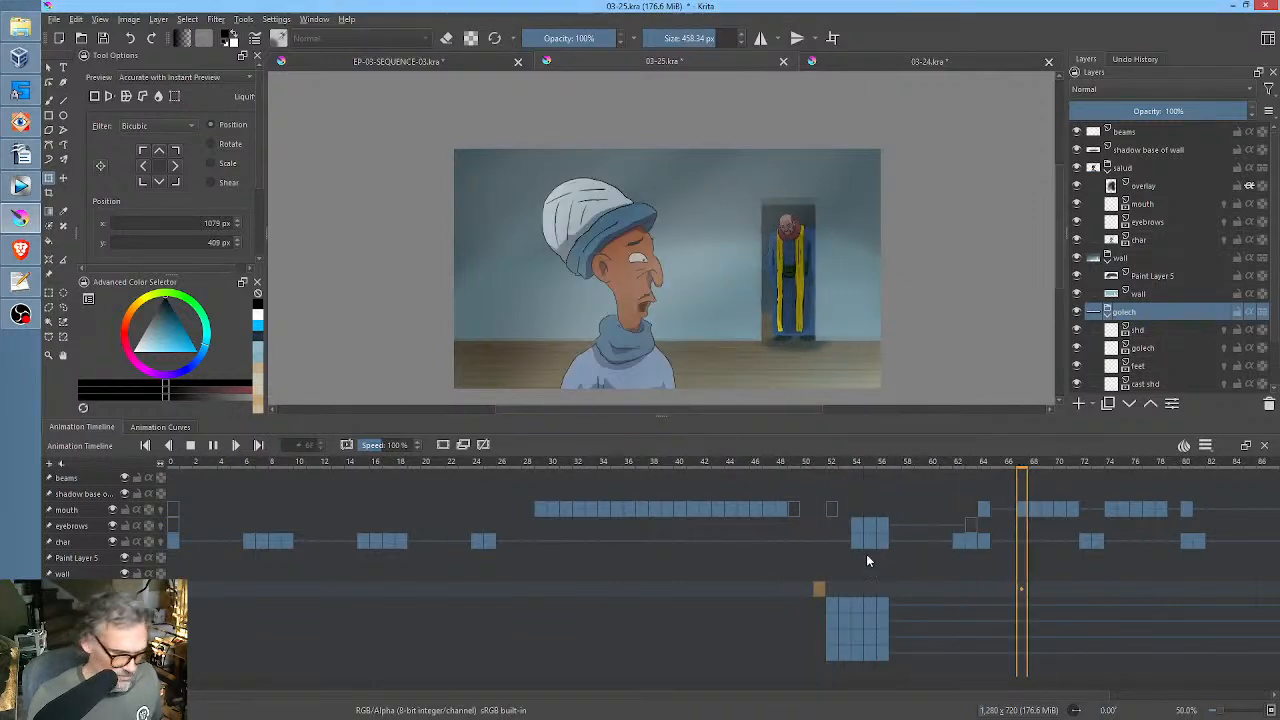
pyautogui.press('space')
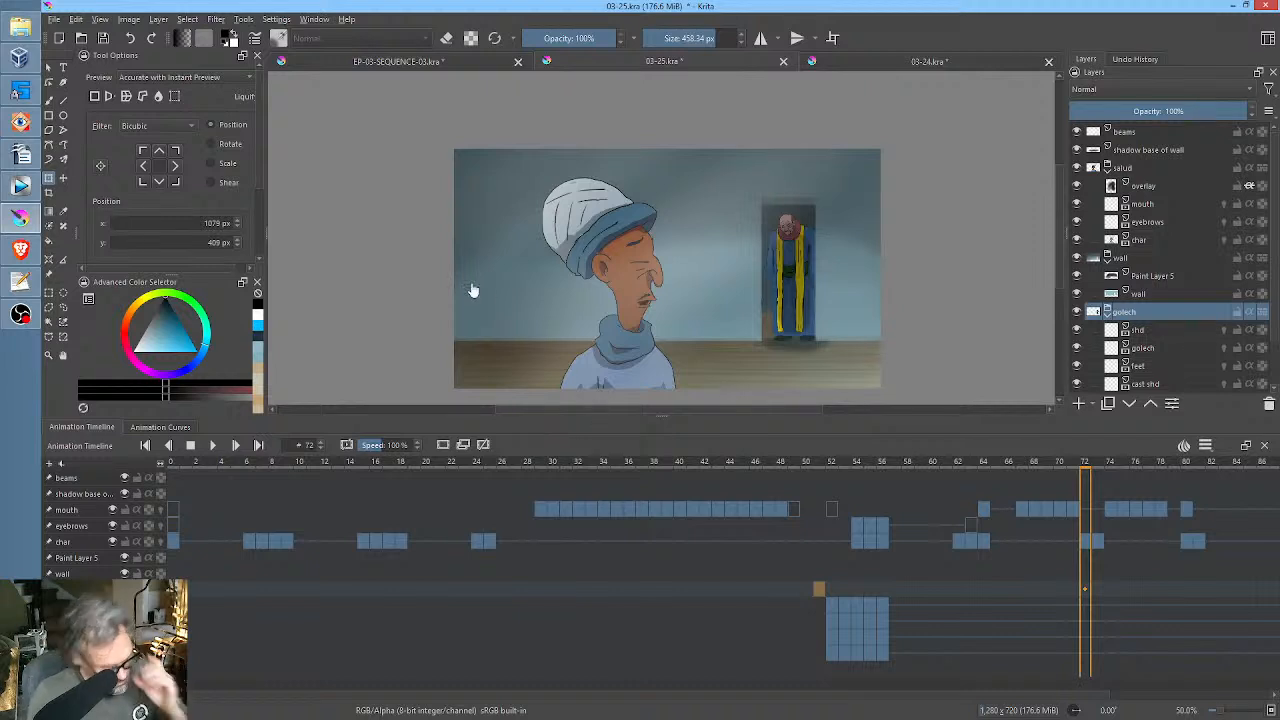
pyautogui.click(107, 40)
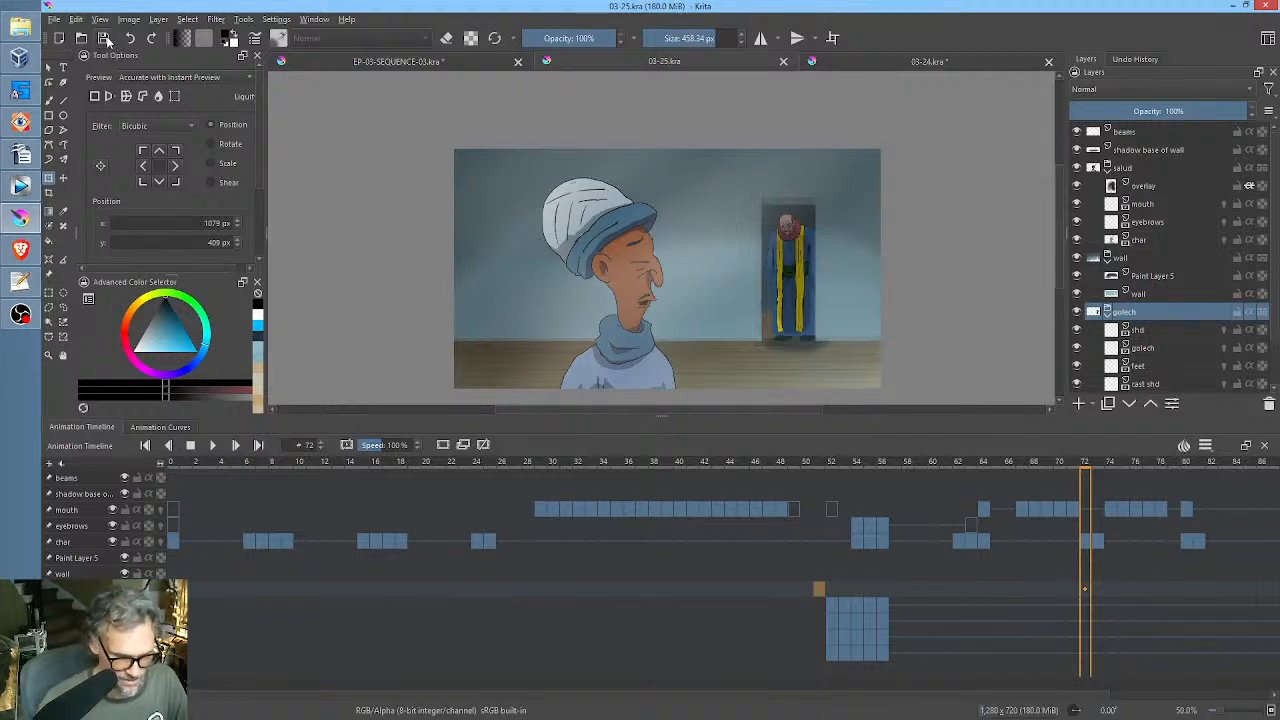
# Add a paint layer above the wall layer and rename it borders.
pyautogui.click(1148, 294)
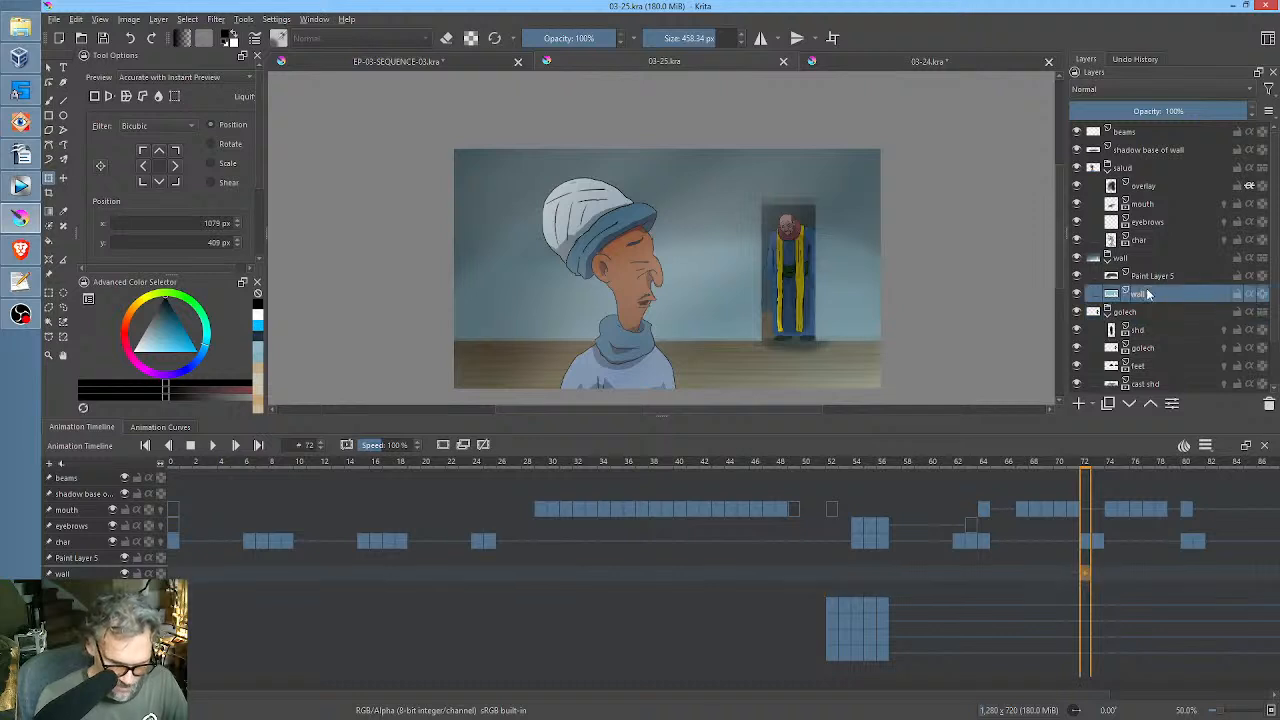
pyautogui.moveTo(1148, 294)
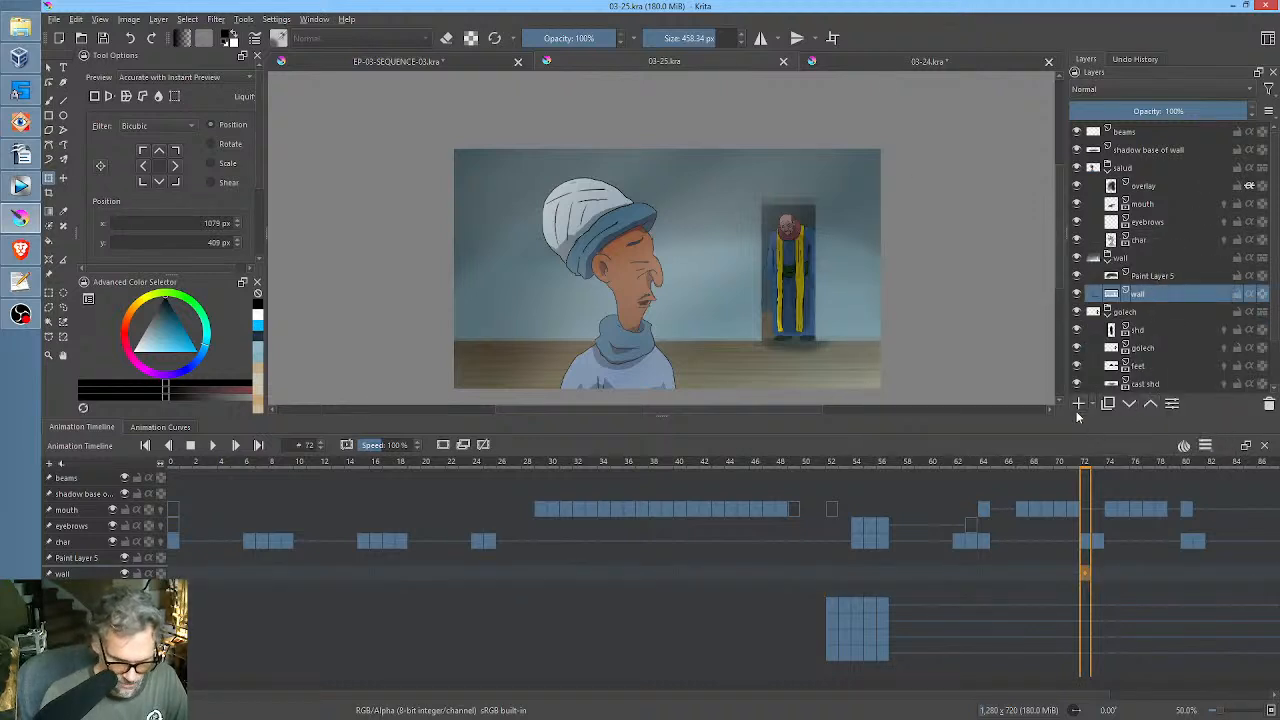
pyautogui.click(1079, 404)
pyautogui.doubleClick(1176, 294)
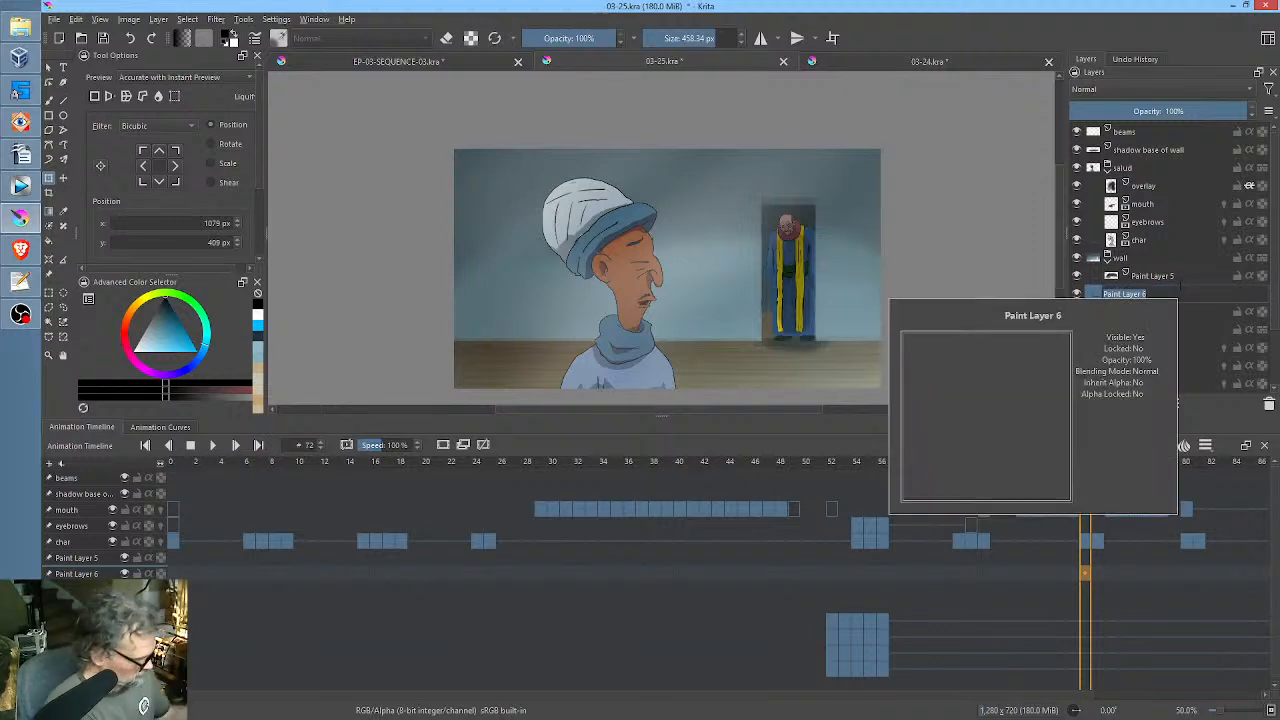
pyautogui.write('bolders')
pyautogui.press('Return')
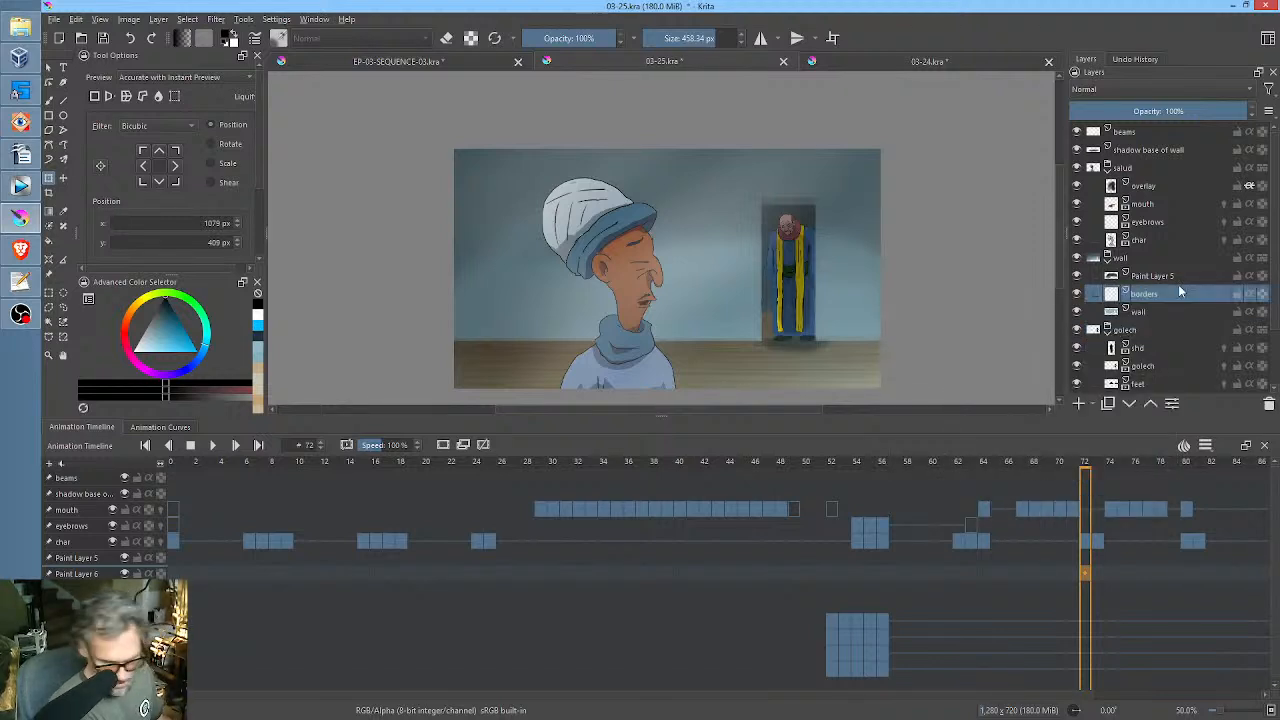
# Choose a brown paint colour and a paintbrush preset of about 24 px, with the canvas rotated and zoomed toward the doorway.
pyautogui.moveTo(944, 284); pyautogui.dragTo(874, 190)
pyautogui.moveTo(668, 418); pyautogui.dragTo(660, 521)
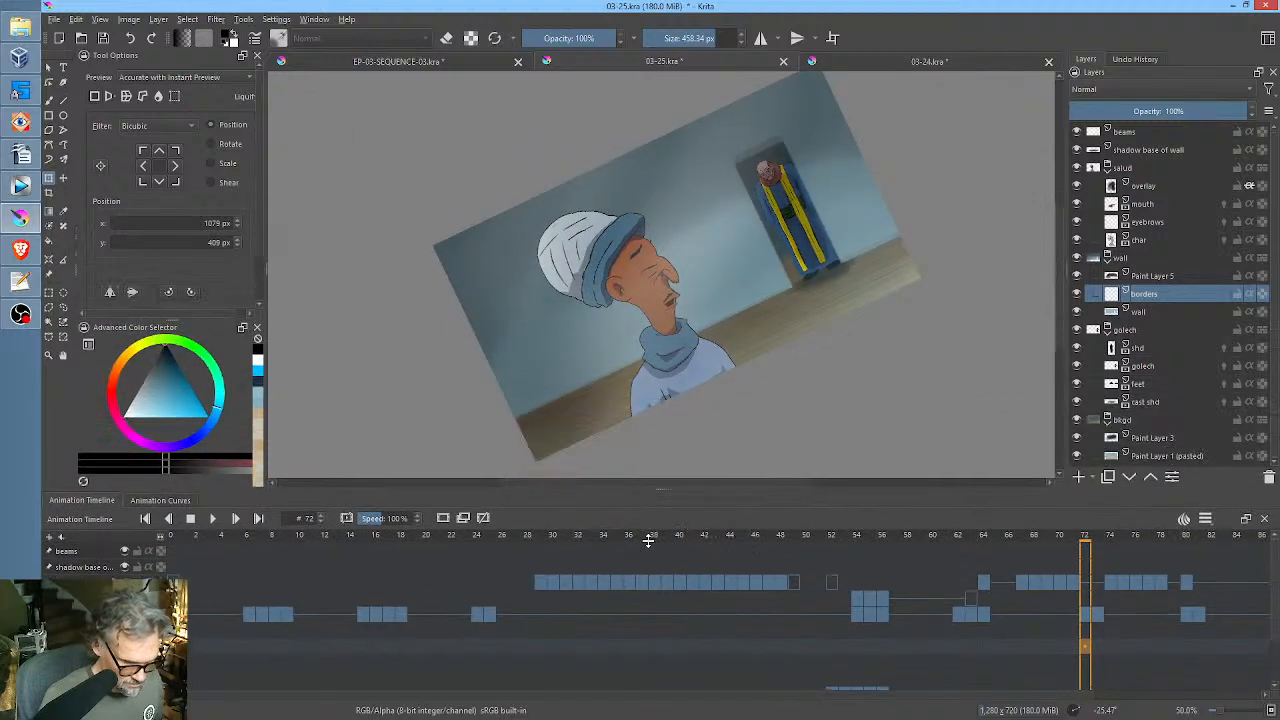
pyautogui.moveTo(832, 298)
pyautogui.mouseDown()
pyautogui.moveTo(801, 334)
pyautogui.moveTo(857, 297)
pyautogui.mouseUp()
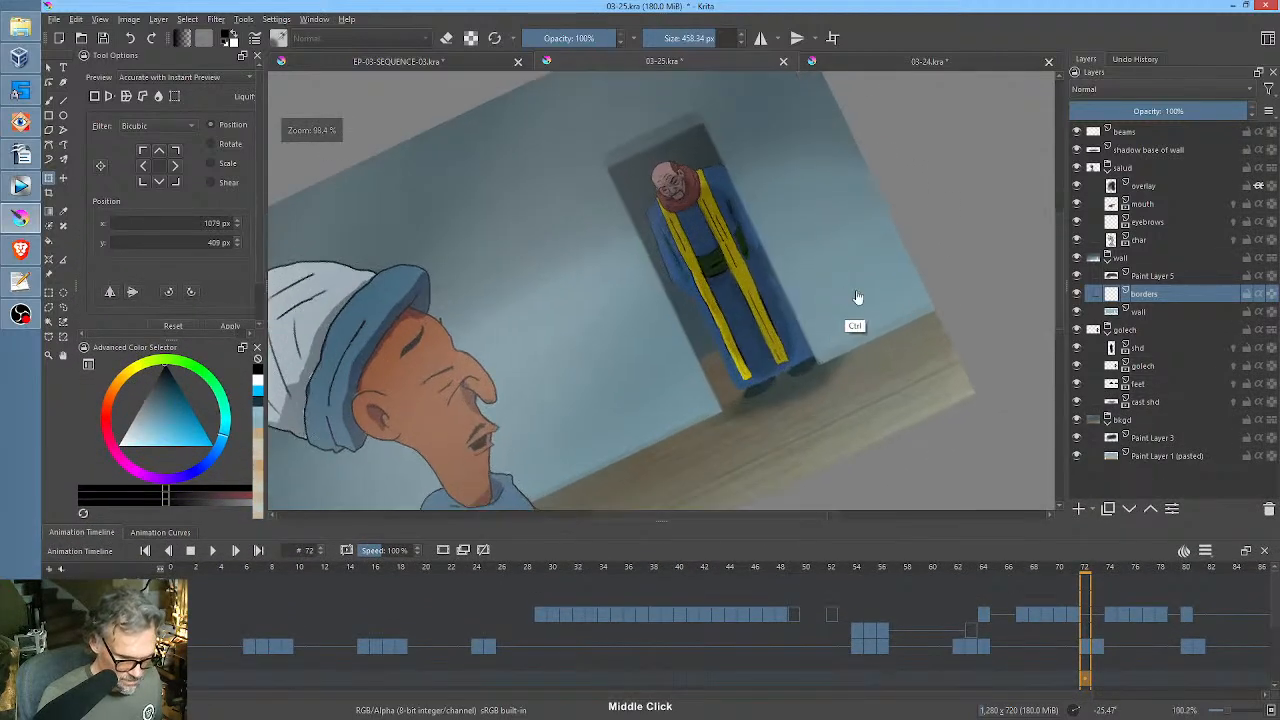
pyautogui.click(111, 397)
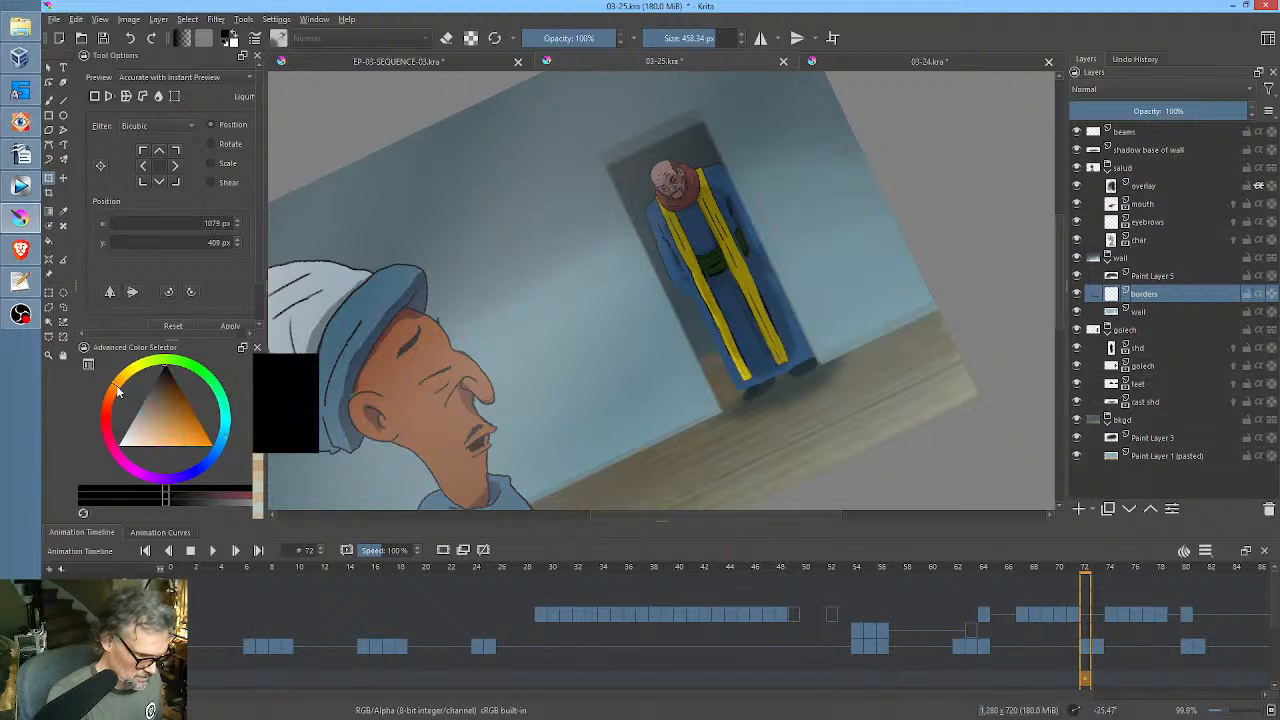
pyautogui.click(184, 430)
pyautogui.moveTo(184, 430); pyautogui.dragTo(168, 404)
pyautogui.press('b')
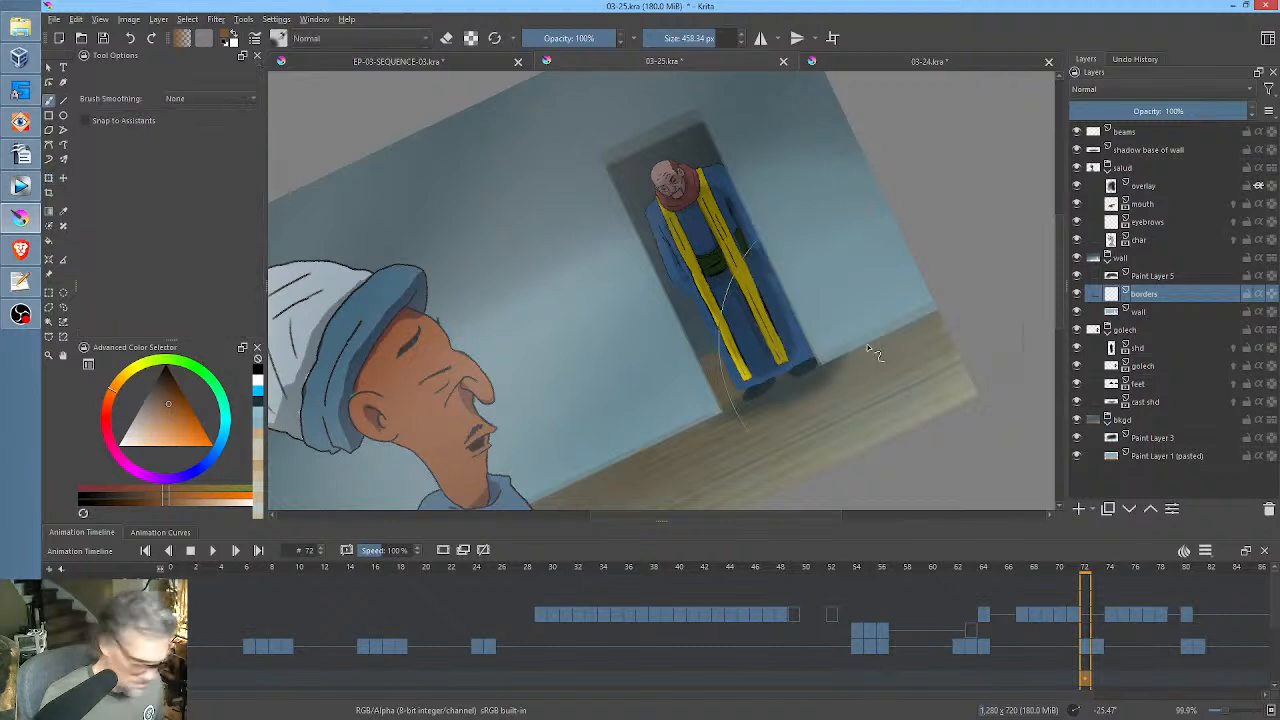
pyautogui.rightClick(872, 339)
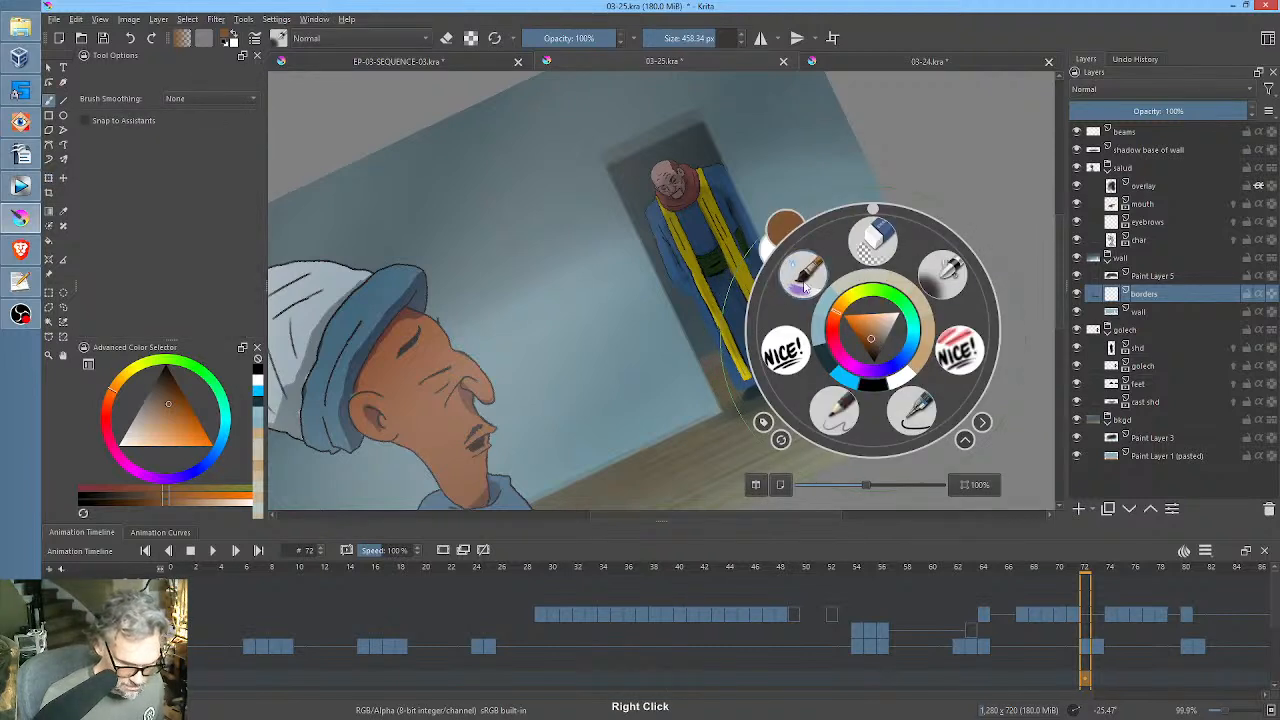
pyautogui.click(805, 287)
# Paint a brown border strip along the wall base on both sides of the doorway, up to the foreground character's shoulder.
pyautogui.moveTo(846, 336)
pyautogui.mouseDown()
pyautogui.moveTo(810, 372)
pyautogui.moveTo(826, 345)
pyautogui.moveTo(830, 366)
pyautogui.moveTo(937, 308)
pyautogui.mouseUp()
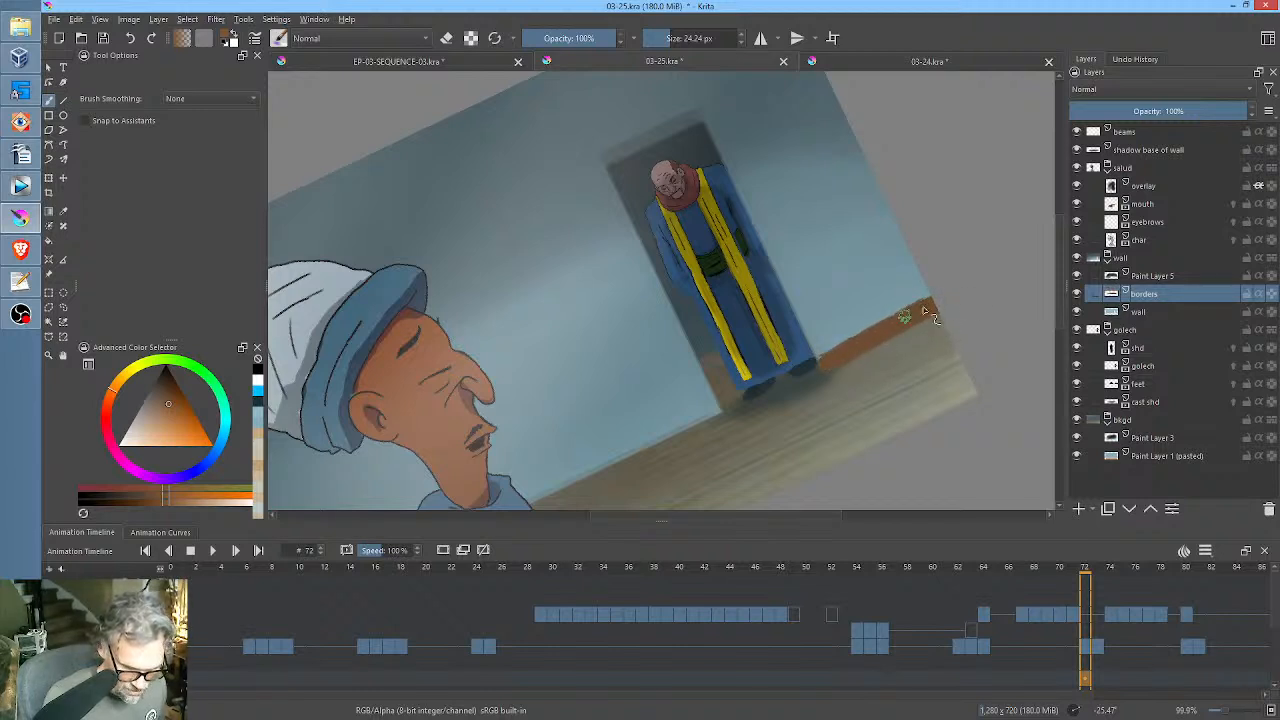
pyautogui.moveTo(929, 306); pyautogui.dragTo(990, 175)
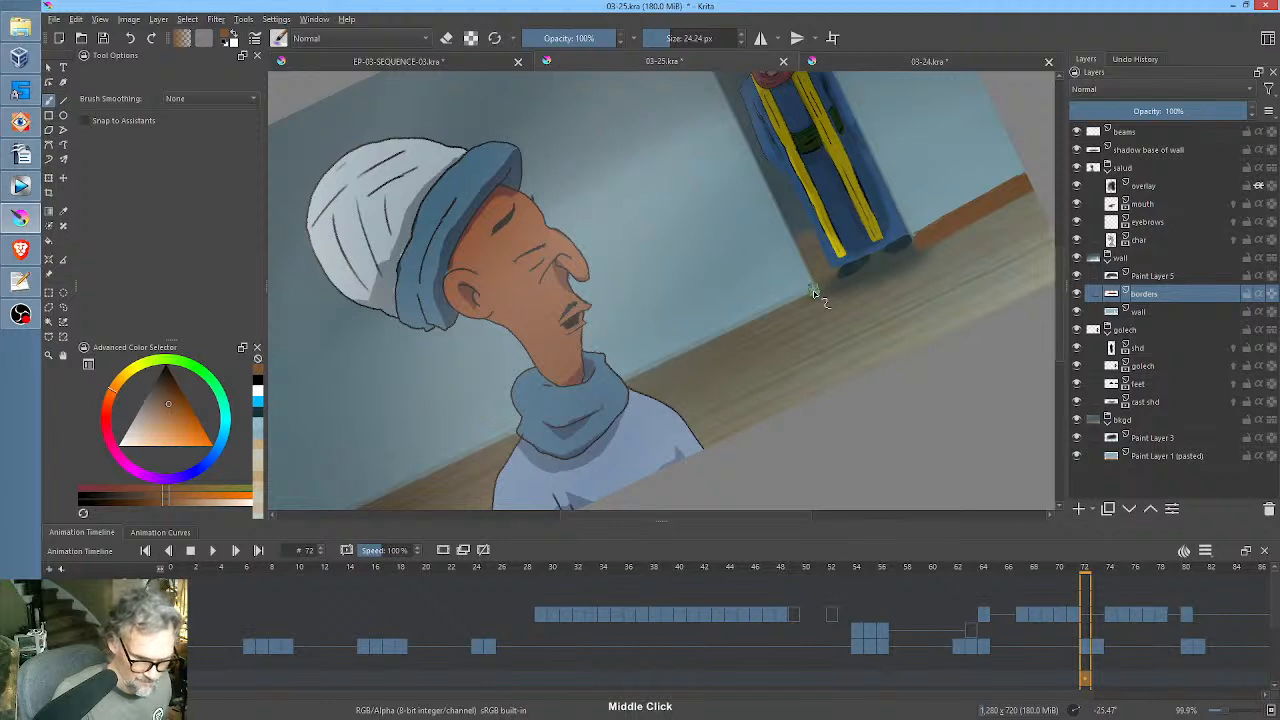
pyautogui.moveTo(812, 291); pyautogui.dragTo(750, 320)
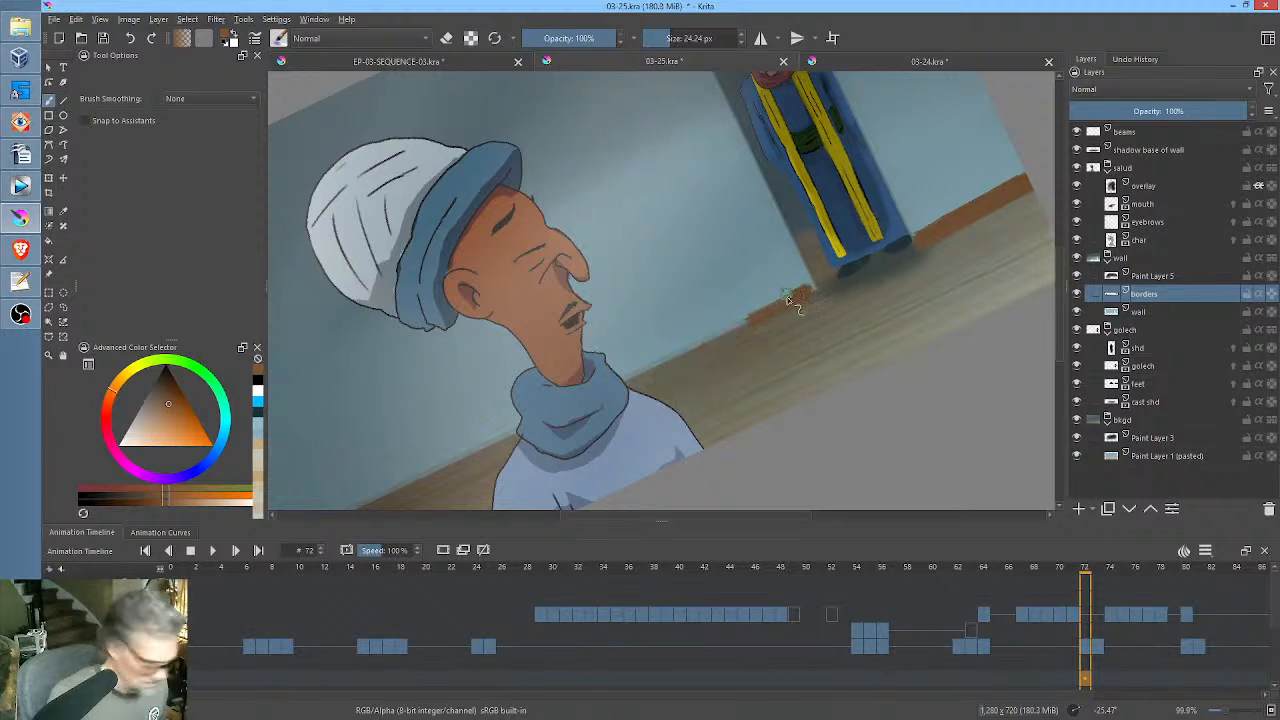
pyautogui.moveTo(806, 290); pyautogui.dragTo(691, 354)
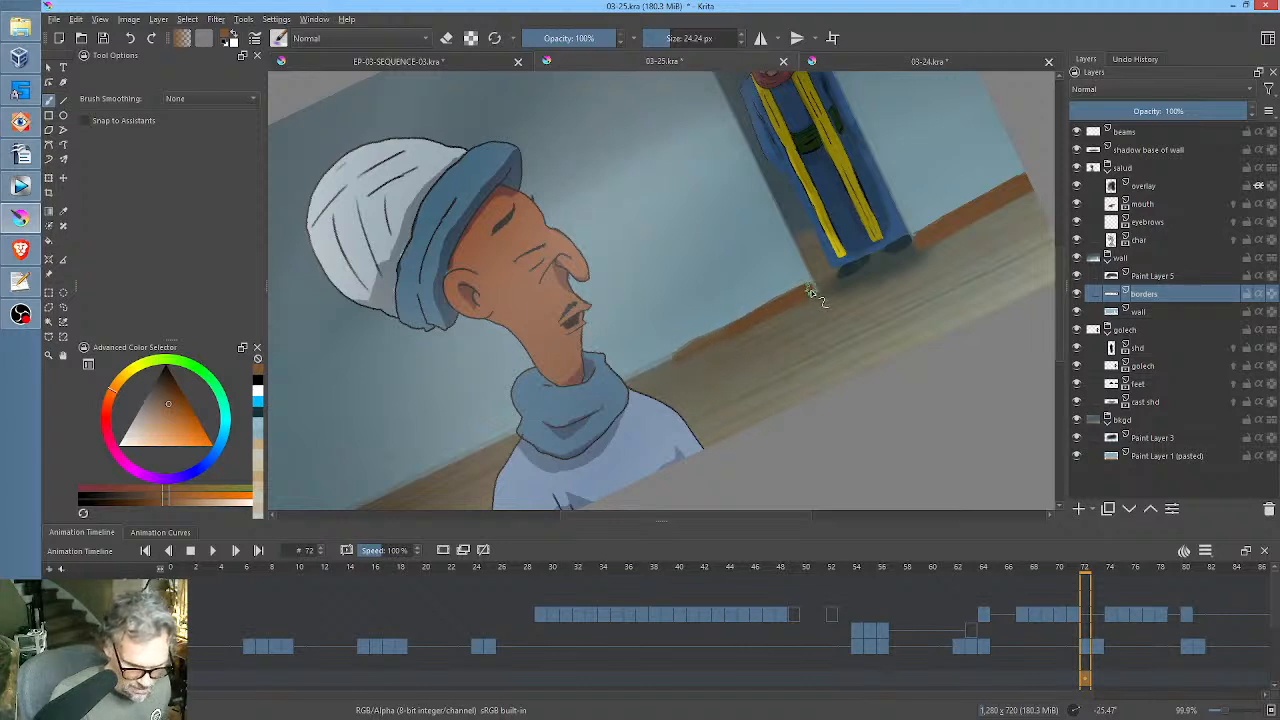
pyautogui.moveTo(686, 352); pyautogui.dragTo(633, 378)
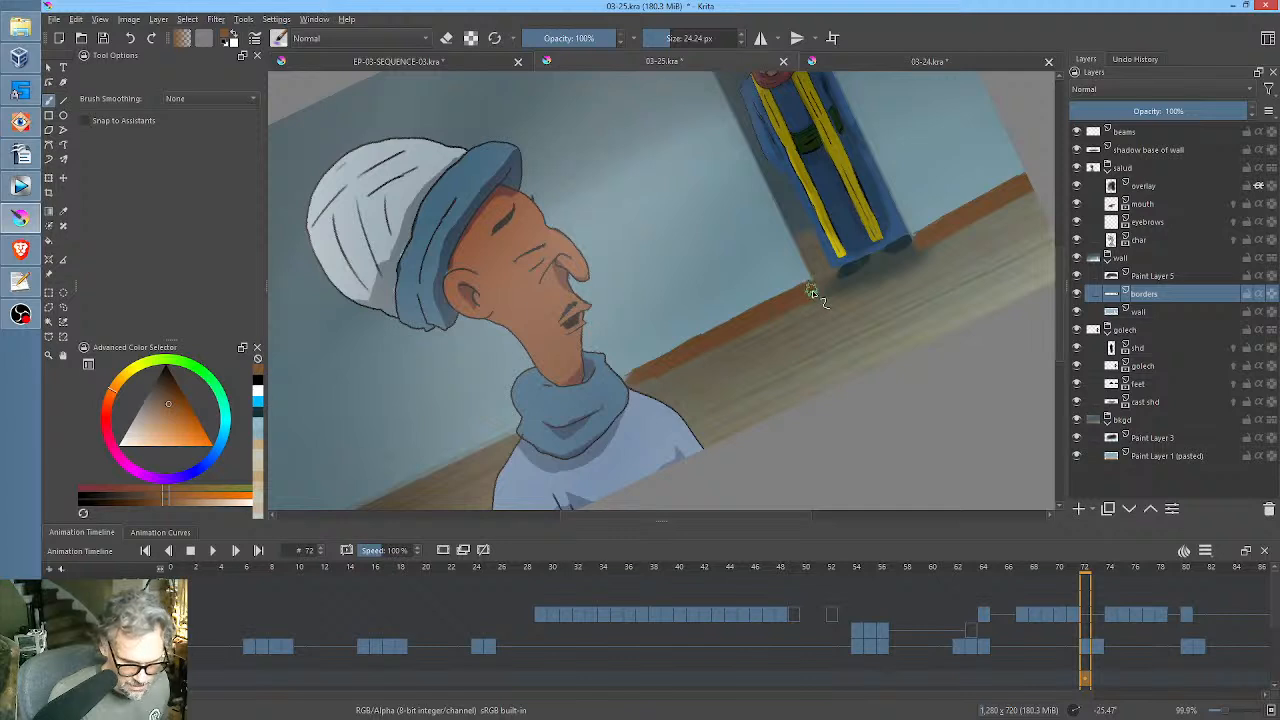
# Extend the brown border along the wall base behind the foreground character to the far edge of the image.
pyautogui.middleClick(698, 374)
pyautogui.moveTo(698, 374); pyautogui.dragTo(888, 284)
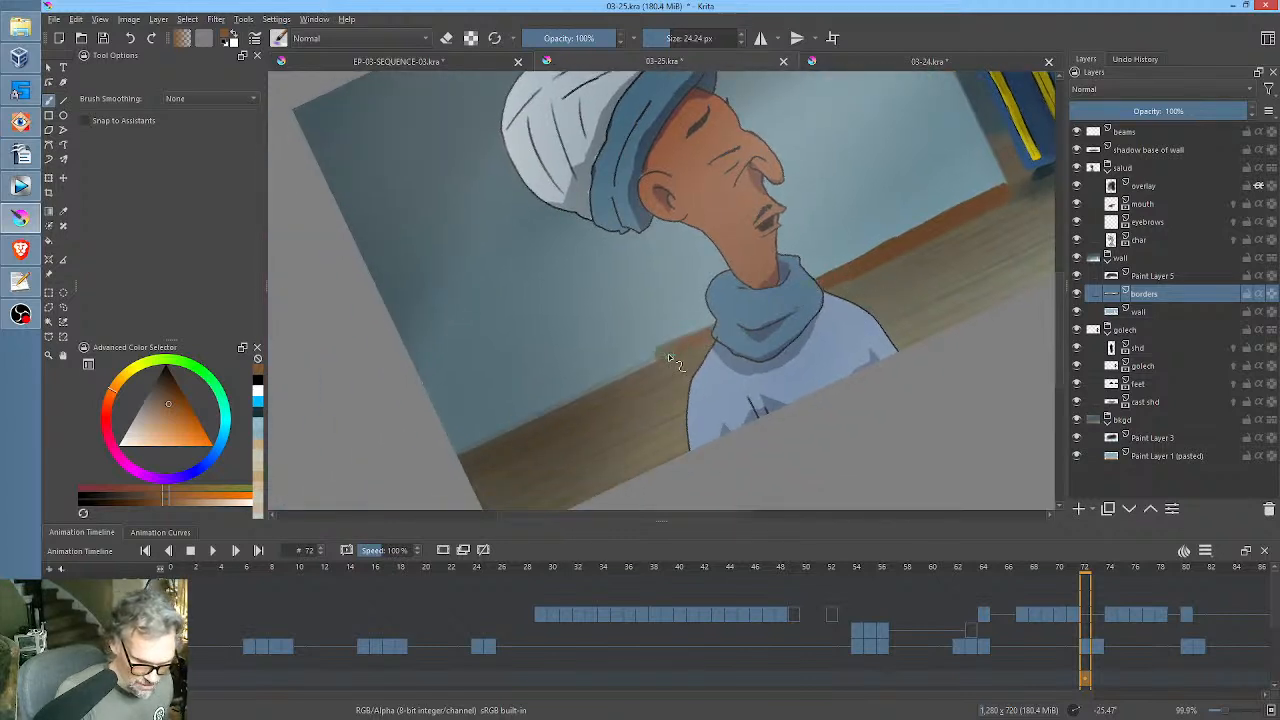
pyautogui.moveTo(664, 357); pyautogui.dragTo(652, 360)
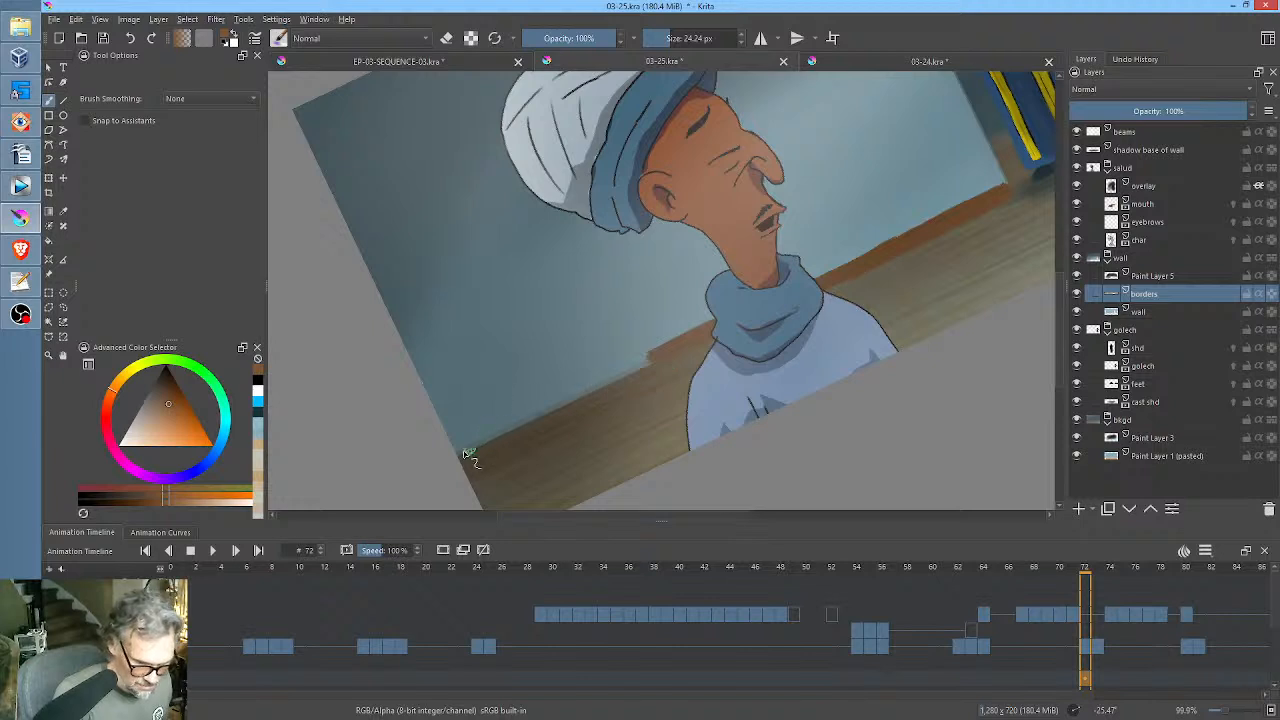
pyautogui.moveTo(461, 448); pyautogui.dragTo(602, 391)
pyautogui.moveTo(612, 382); pyautogui.dragTo(668, 357)
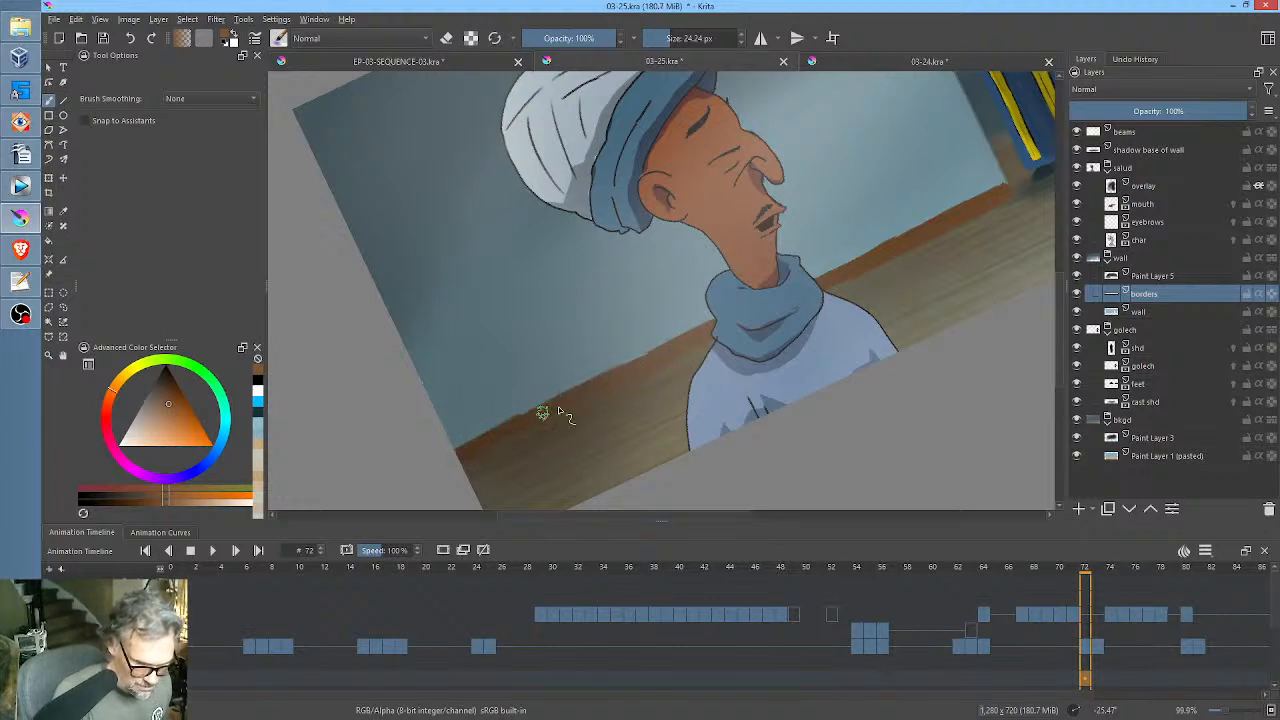
pyautogui.moveTo(597, 381); pyautogui.dragTo(669, 350)
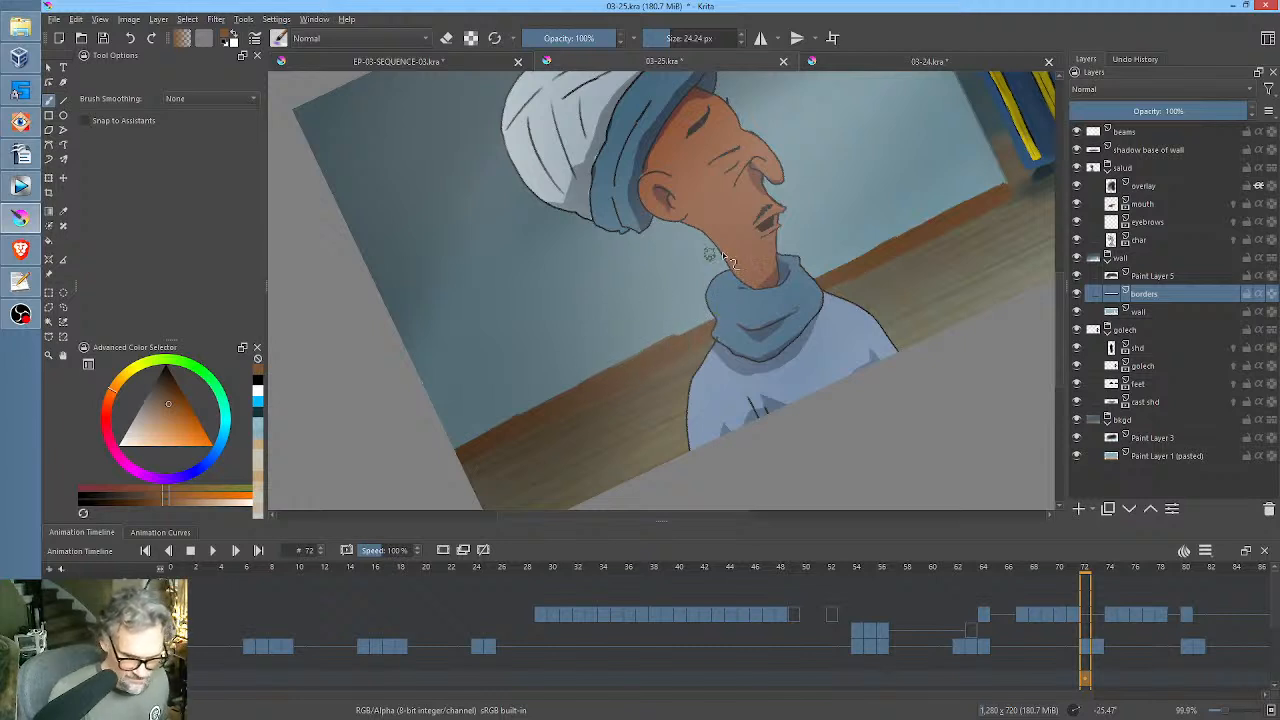
# Erase the border's uneven upper edge beside the character's scarf and touch up the strip between him and the doorway.
pyautogui.press('e')
pyautogui.moveTo(668, 334); pyautogui.dragTo(608, 364)
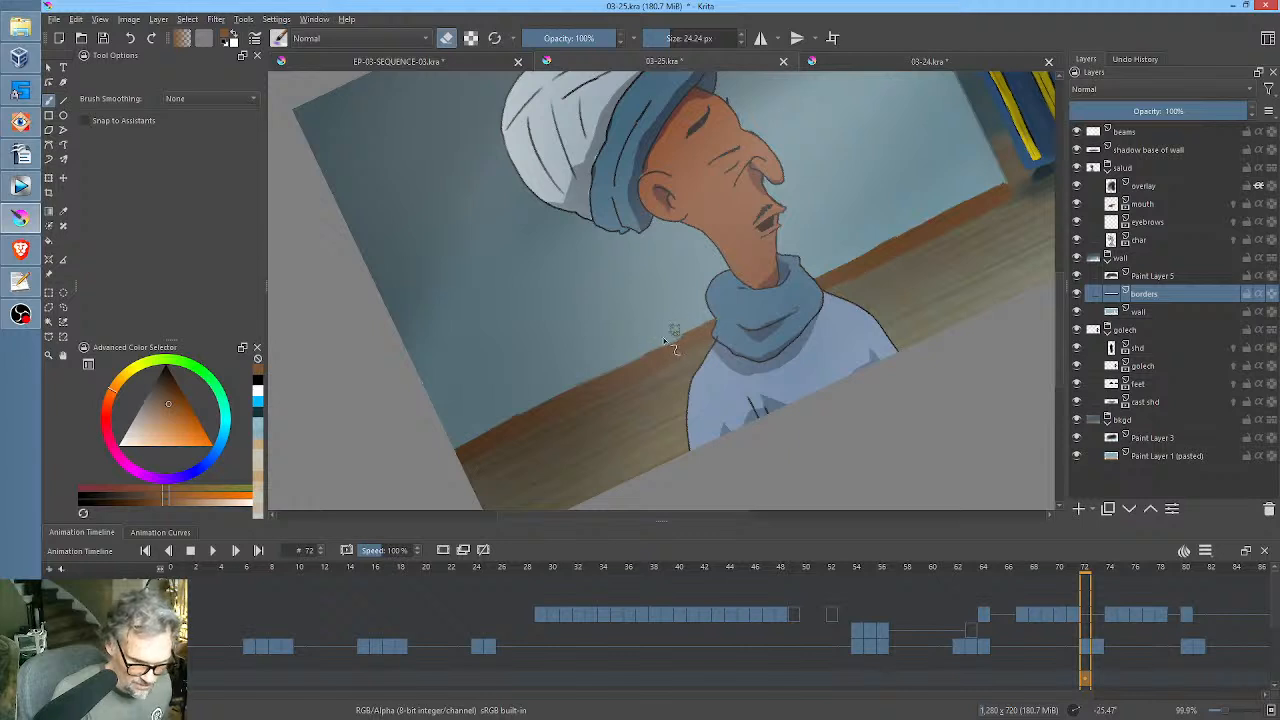
pyautogui.press('e')
pyautogui.keyDown('ctrl'); pyautogui.click(883, 253); pyautogui.keyUp('ctrl')
pyautogui.moveTo(907, 240)
pyautogui.mouseDown()
pyautogui.moveTo(821, 283)
pyautogui.moveTo(935, 224)
pyautogui.mouseUp()
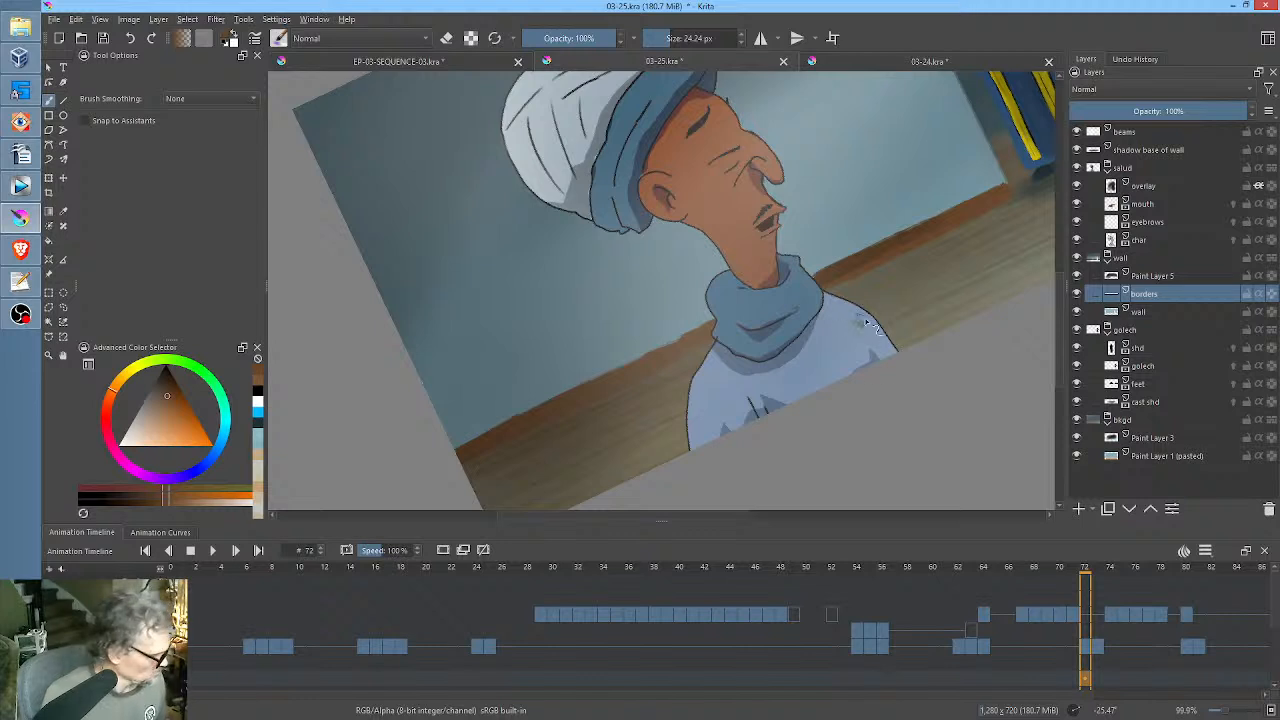
# Isolate the borders layer to even out the strip behind the character, then end isolation and retouch its outer end.
pyautogui.hotkey('alt', 'i')
pyautogui.keyDown('ctrl'); pyautogui.click(951, 221); pyautogui.keyUp('ctrl')
pyautogui.moveTo(958, 204)
pyautogui.mouseDown()
pyautogui.moveTo(790, 300)
pyautogui.moveTo(830, 287)
pyautogui.moveTo(603, 396)
pyautogui.moveTo(823, 284)
pyautogui.mouseUp()
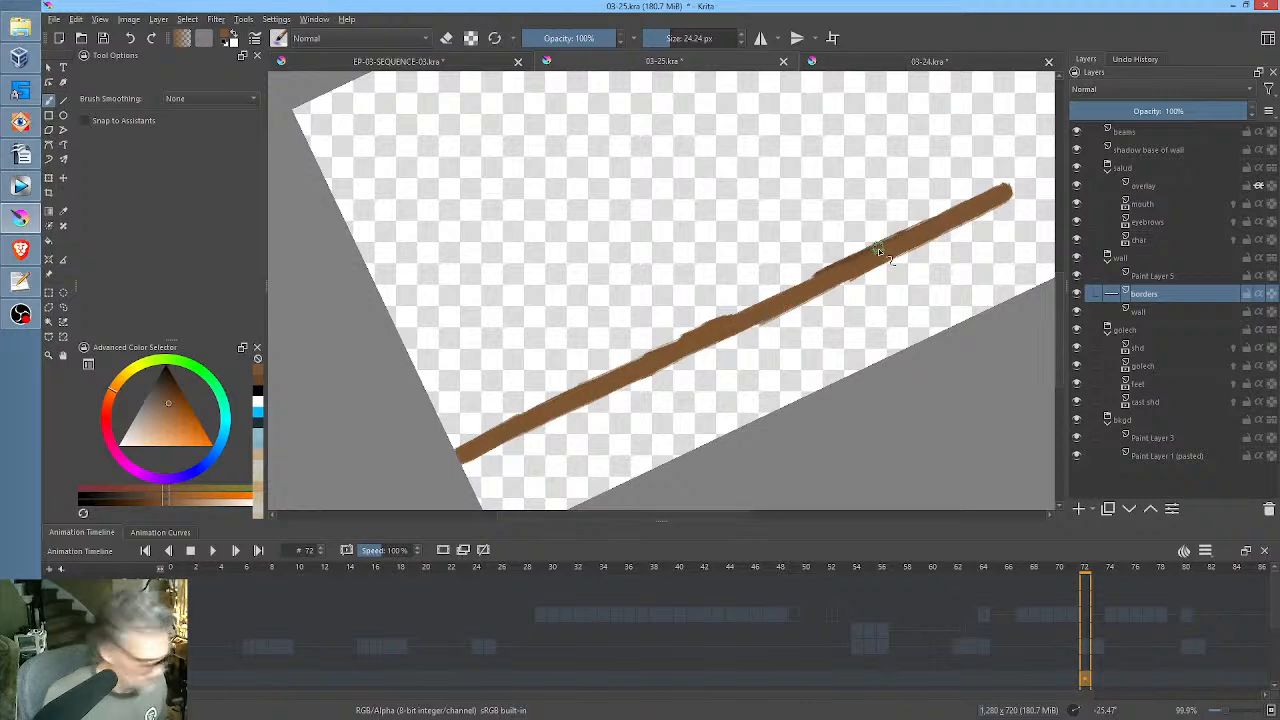
pyautogui.hotkey('alt', 'i')
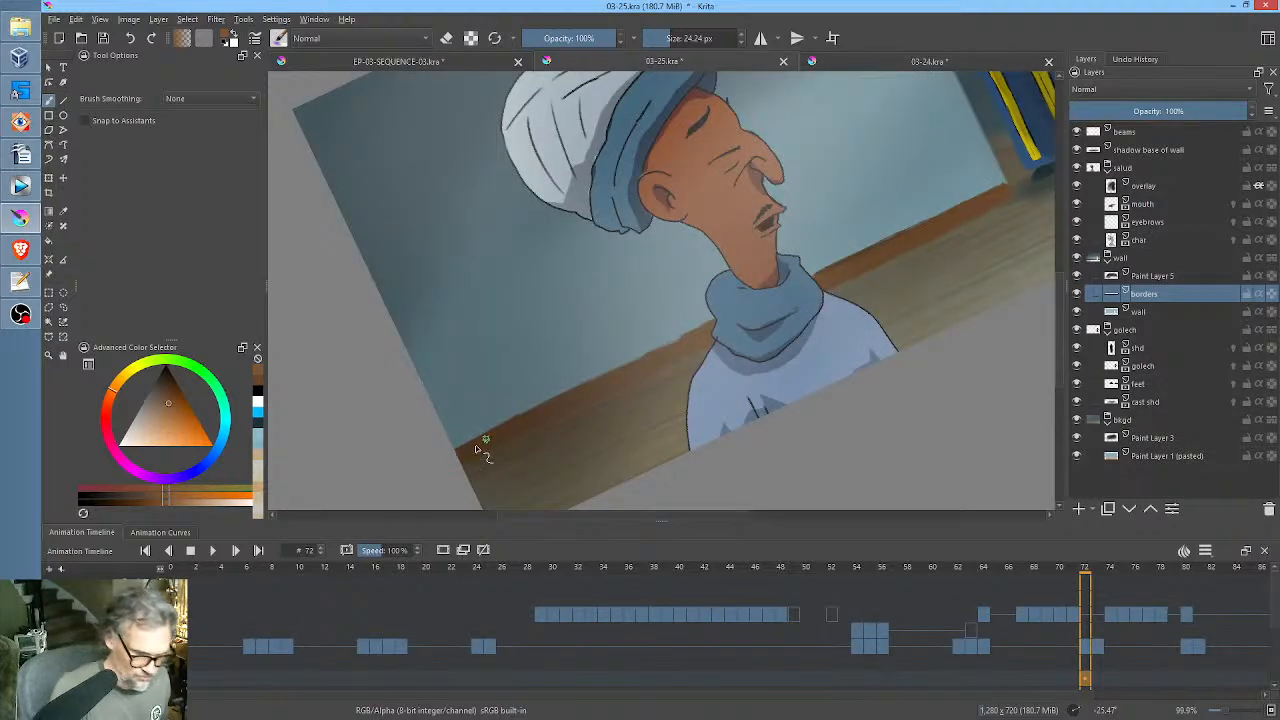
pyautogui.moveTo(491, 433); pyautogui.dragTo(463, 447)
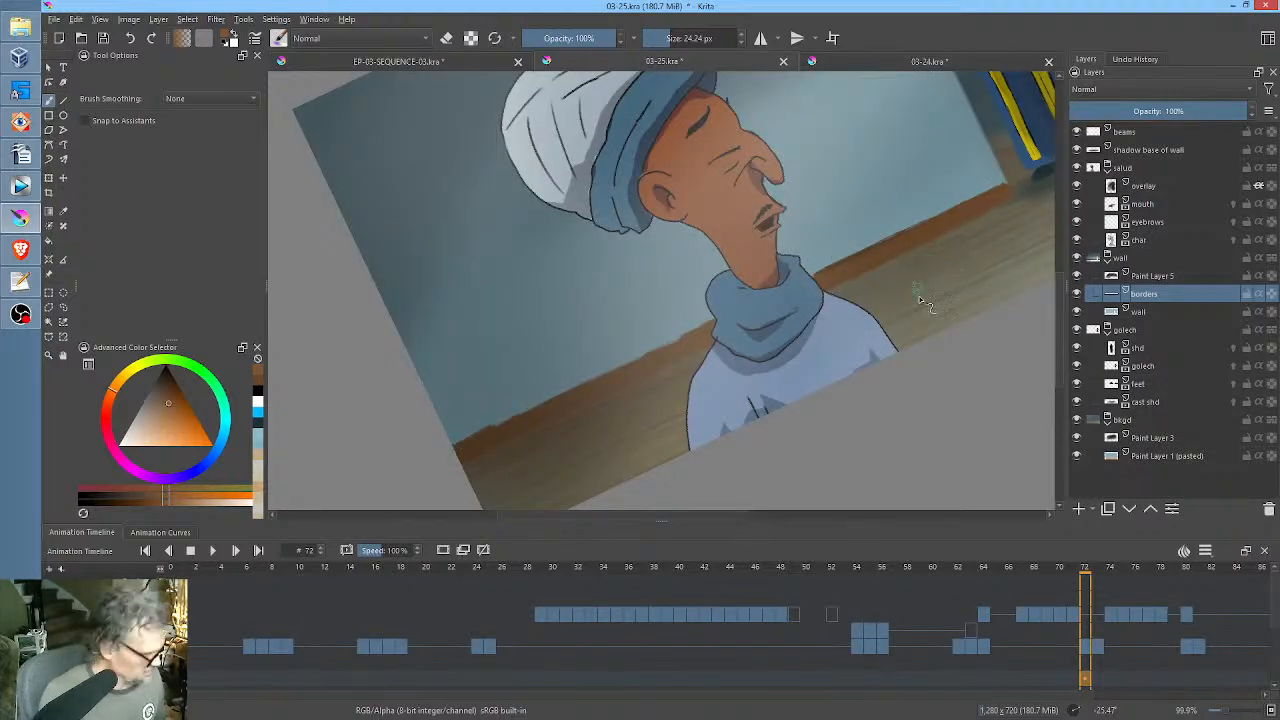
# Paint a brown door frame down both sides of the doorway and along its top edge on the borders layer.
pyautogui.press('5')
pyautogui.moveTo(930, 285); pyautogui.dragTo(687, 368)
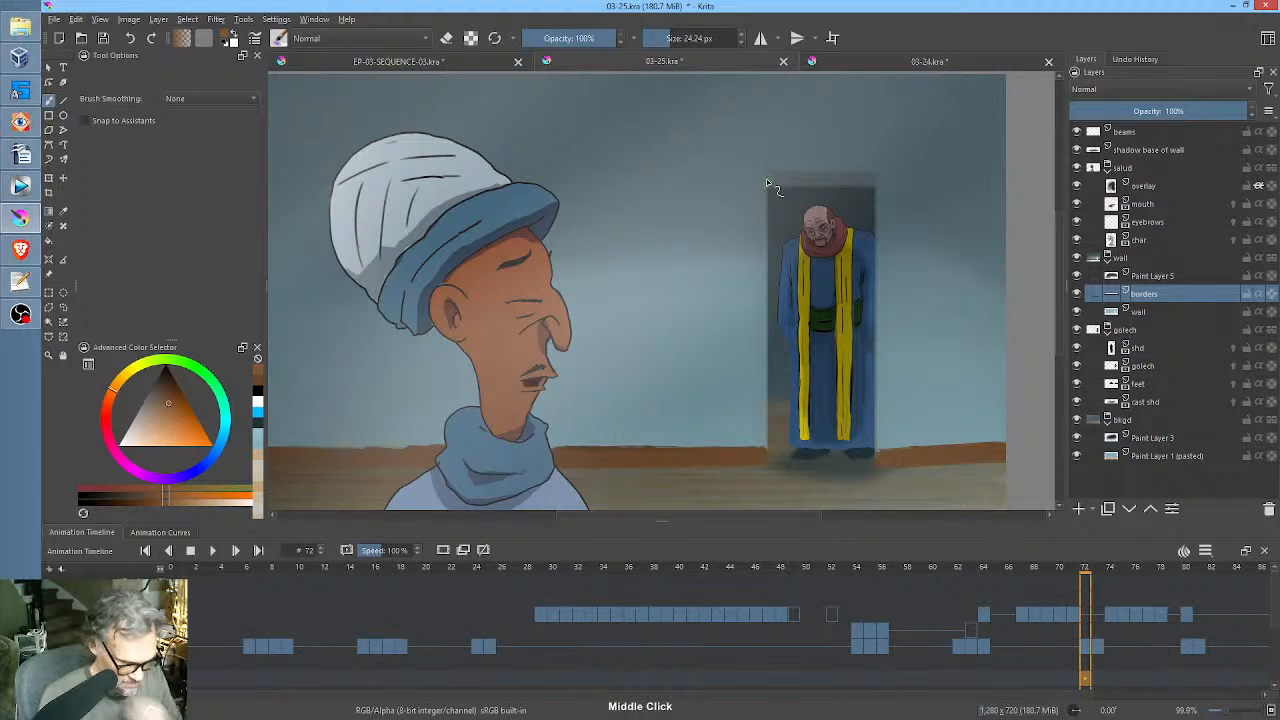
pyautogui.moveTo(760, 182)
pyautogui.mouseDown()
pyautogui.moveTo(769, 455)
pyautogui.moveTo(764, 395)
pyautogui.mouseUp()
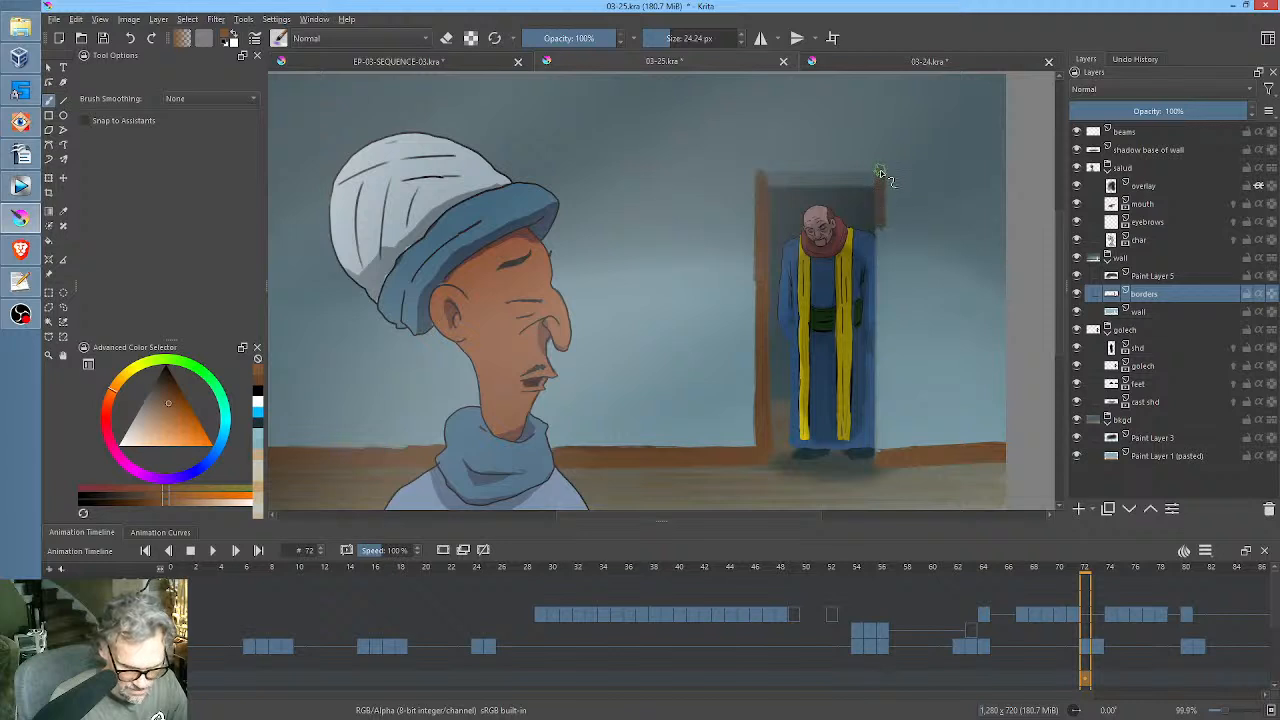
pyautogui.moveTo(880, 172)
pyautogui.mouseDown()
pyautogui.moveTo(883, 370)
pyautogui.moveTo(881, 325)
pyautogui.mouseUp()
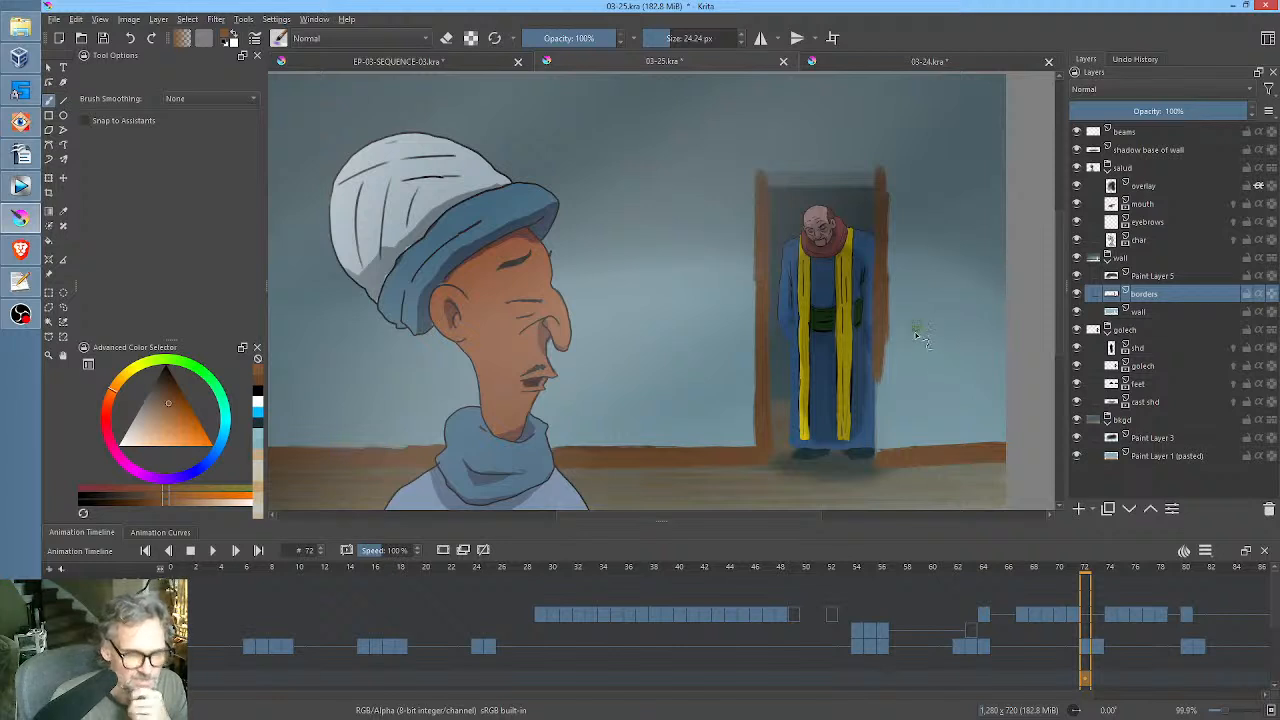
pyautogui.moveTo(880, 388); pyautogui.dragTo(878, 437)
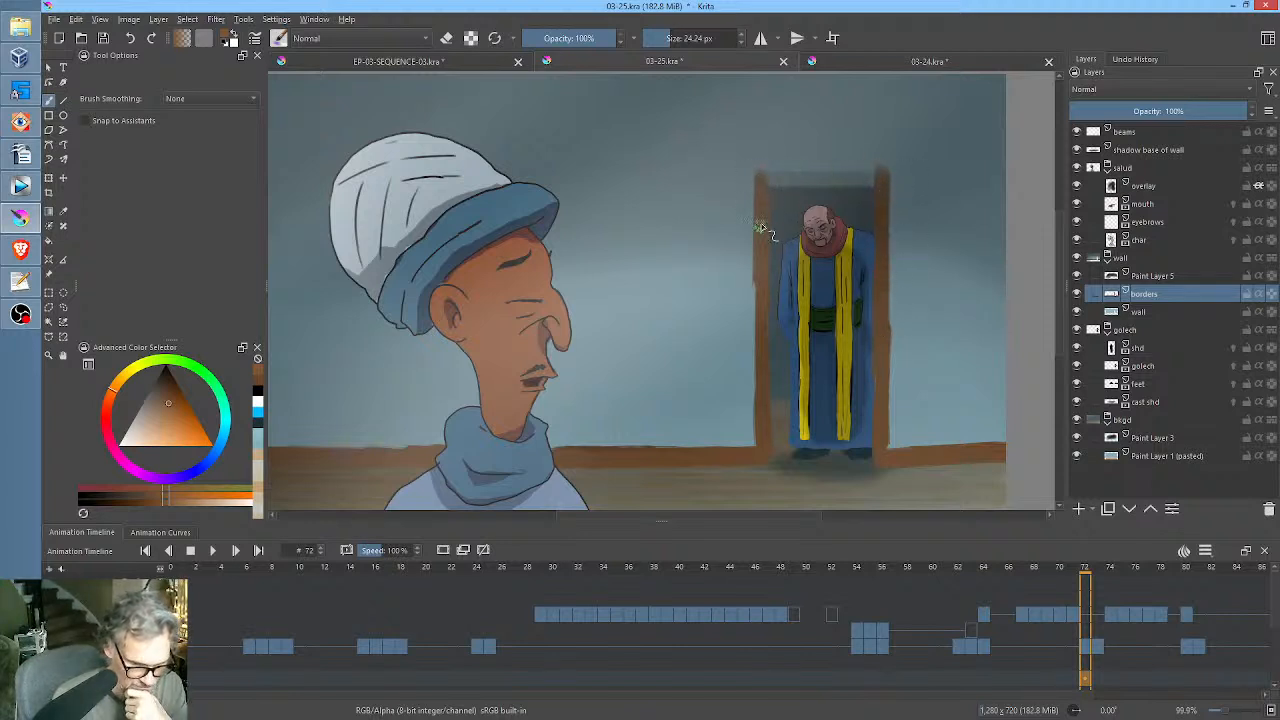
pyautogui.moveTo(932, 255); pyautogui.dragTo(758, 309)
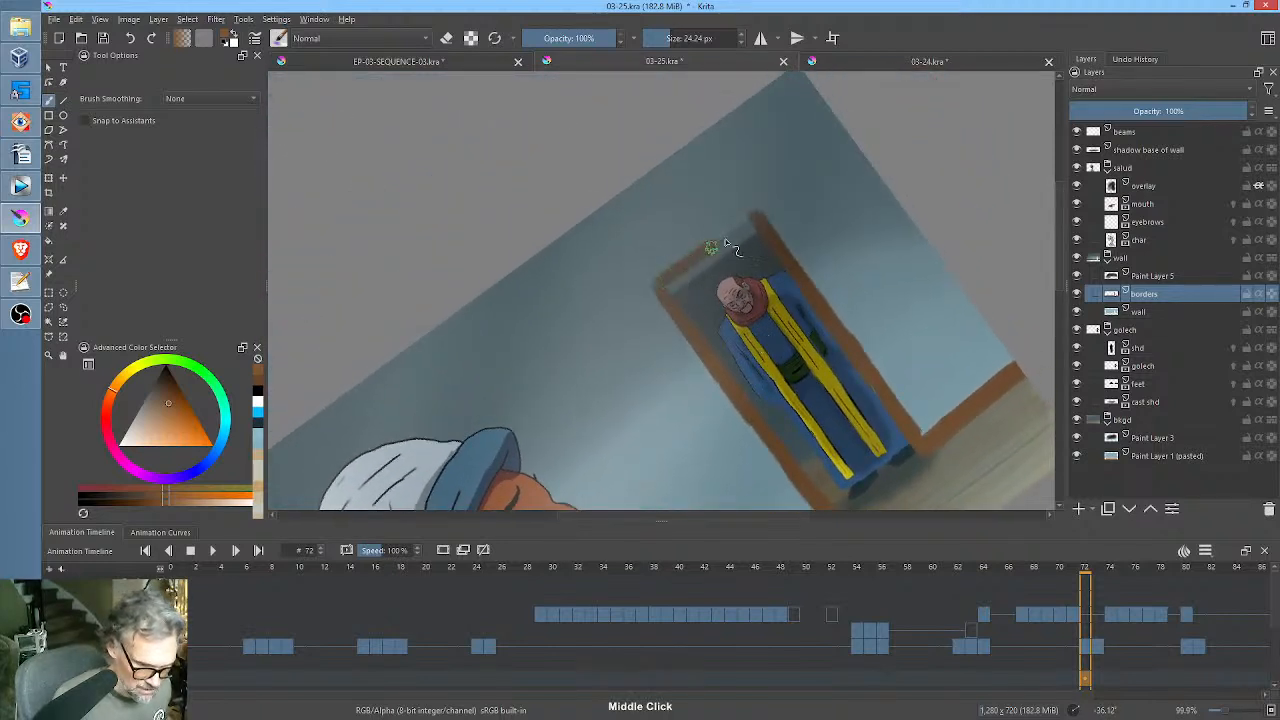
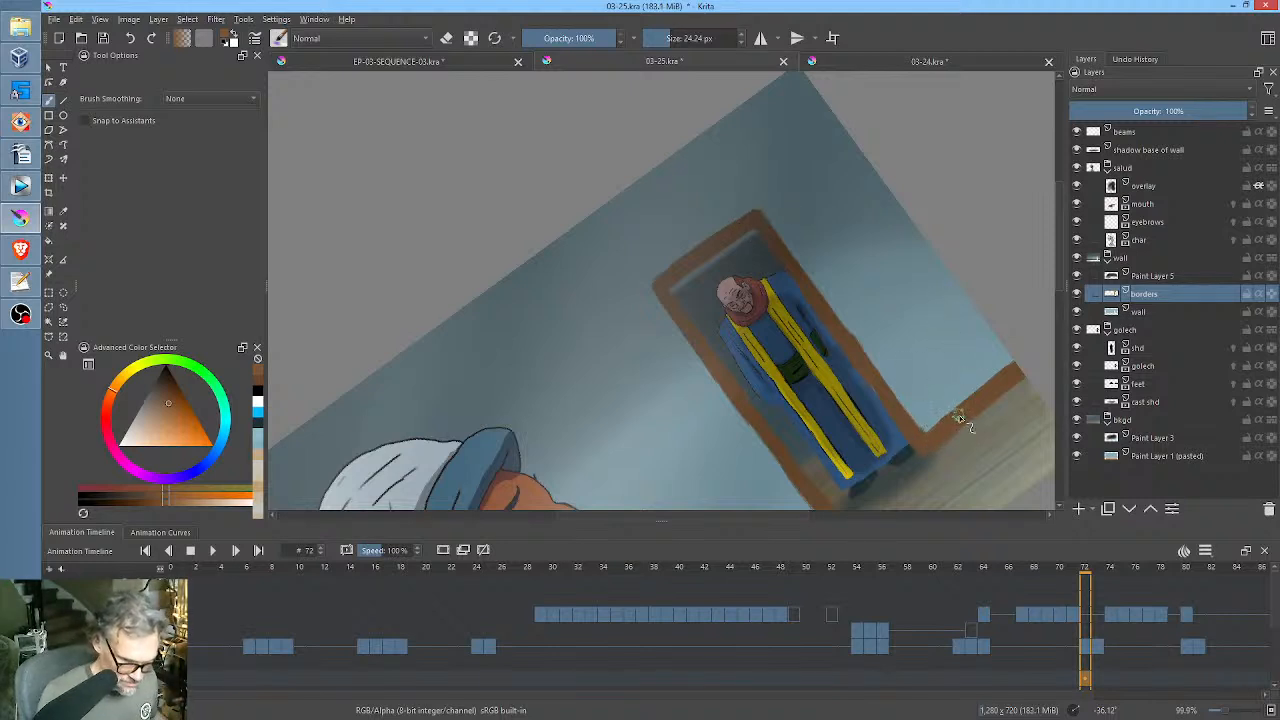
# With an 11.99 px brush and a lighter brown, paint a highlight along the top edge of the baseboard beside the doorway.
pyautogui.moveTo(958, 420); pyautogui.dragTo(932, 426)
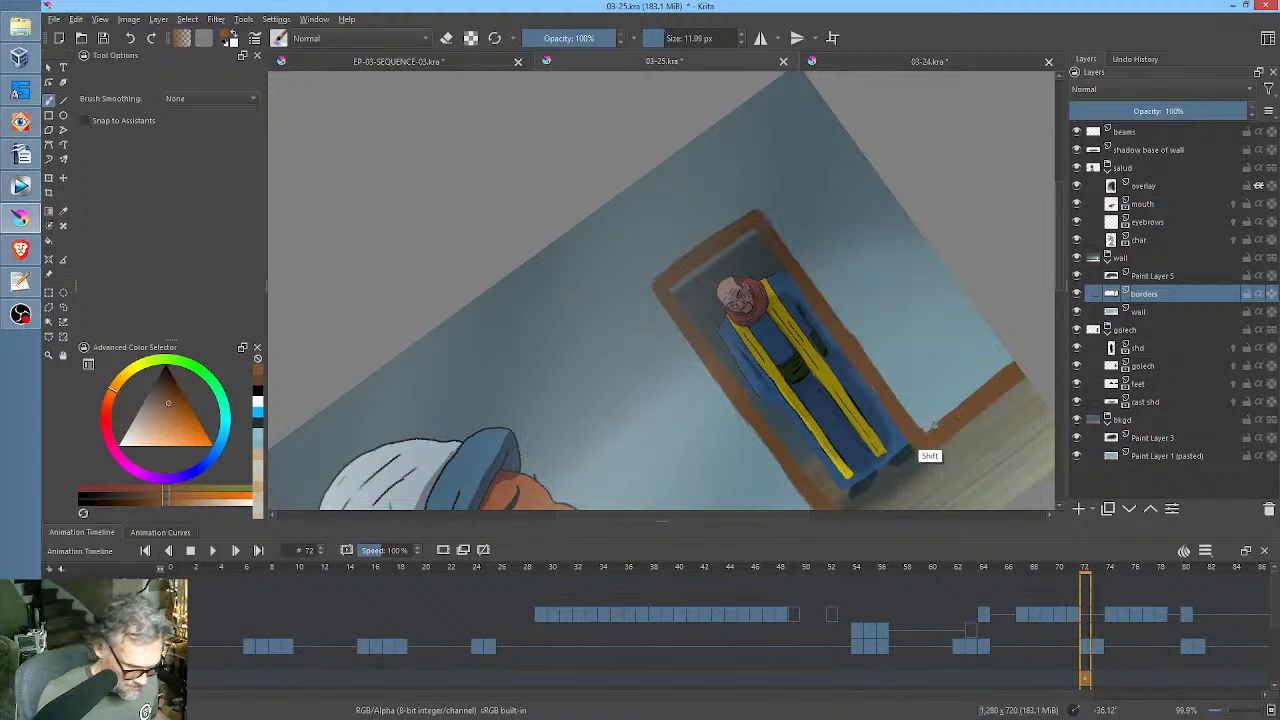
pyautogui.moveTo(165, 414); pyautogui.dragTo(181, 406)
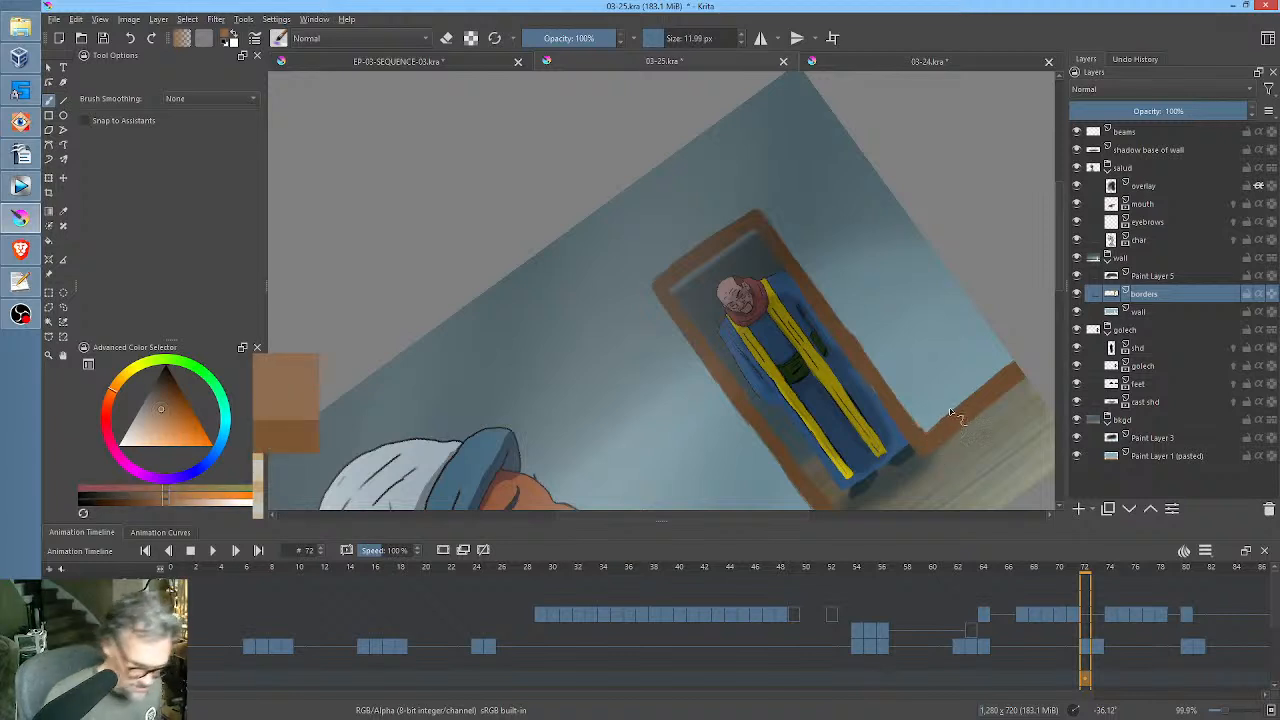
pyautogui.moveTo(931, 430); pyautogui.dragTo(989, 377)
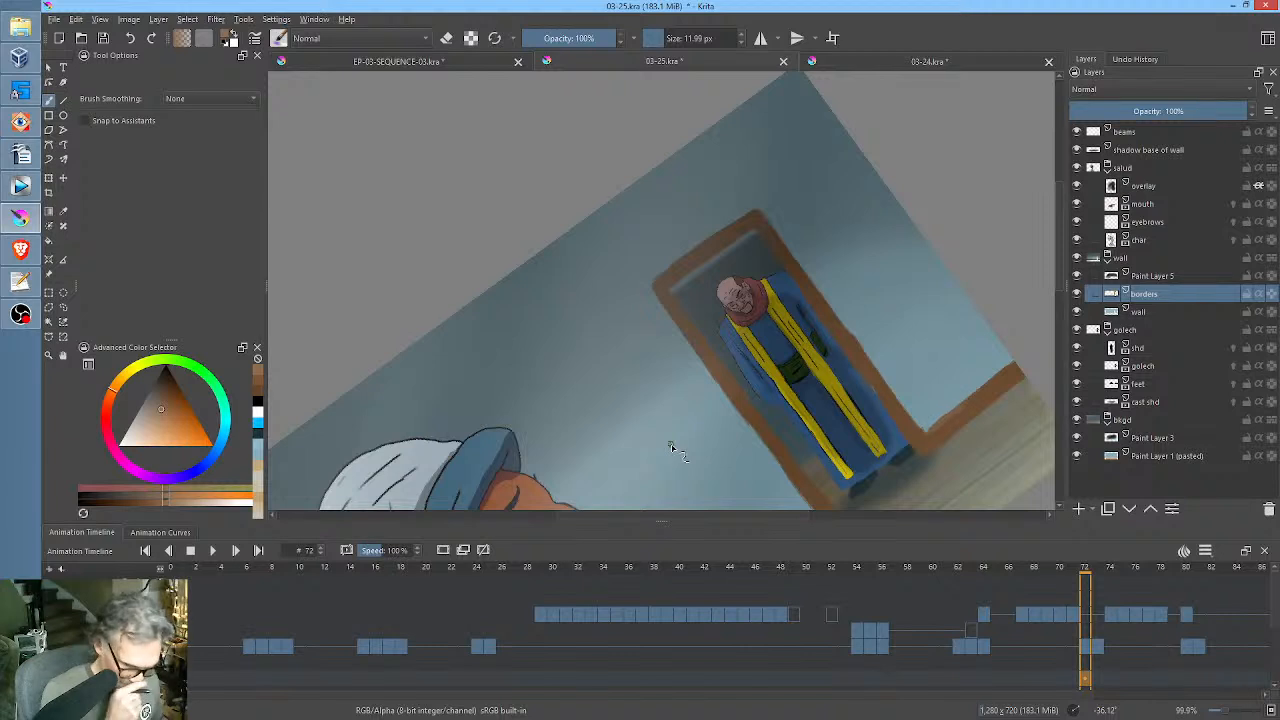
pyautogui.click(152, 423)
pyautogui.moveTo(936, 428)
pyautogui.mouseDown()
pyautogui.moveTo(1042, 335)
pyautogui.moveTo(1022, 376)
pyautogui.moveTo(1009, 262)
pyautogui.moveTo(1023, 133)
pyautogui.mouseUp()
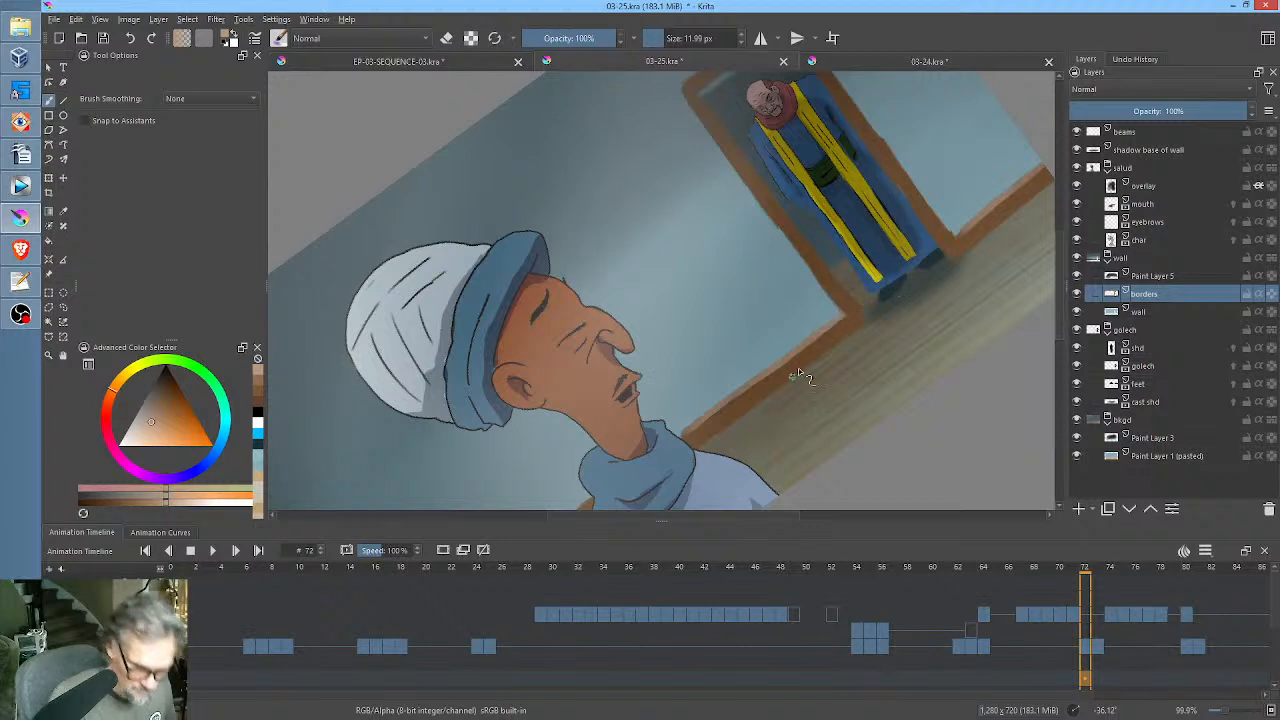
# Hide the salud group and extend the light brown highlight along the baseboard behind the foreground character.
pyautogui.moveTo(594, 462); pyautogui.dragTo(754, 312)
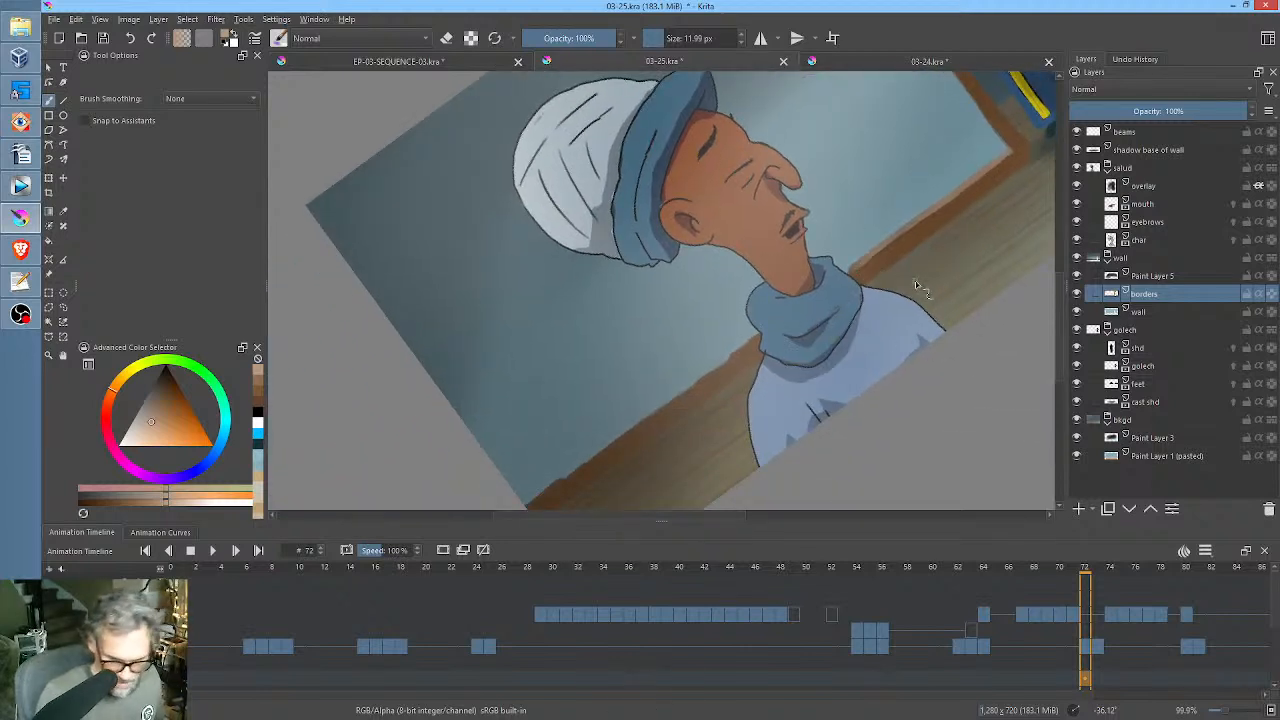
pyautogui.click(1077, 168)
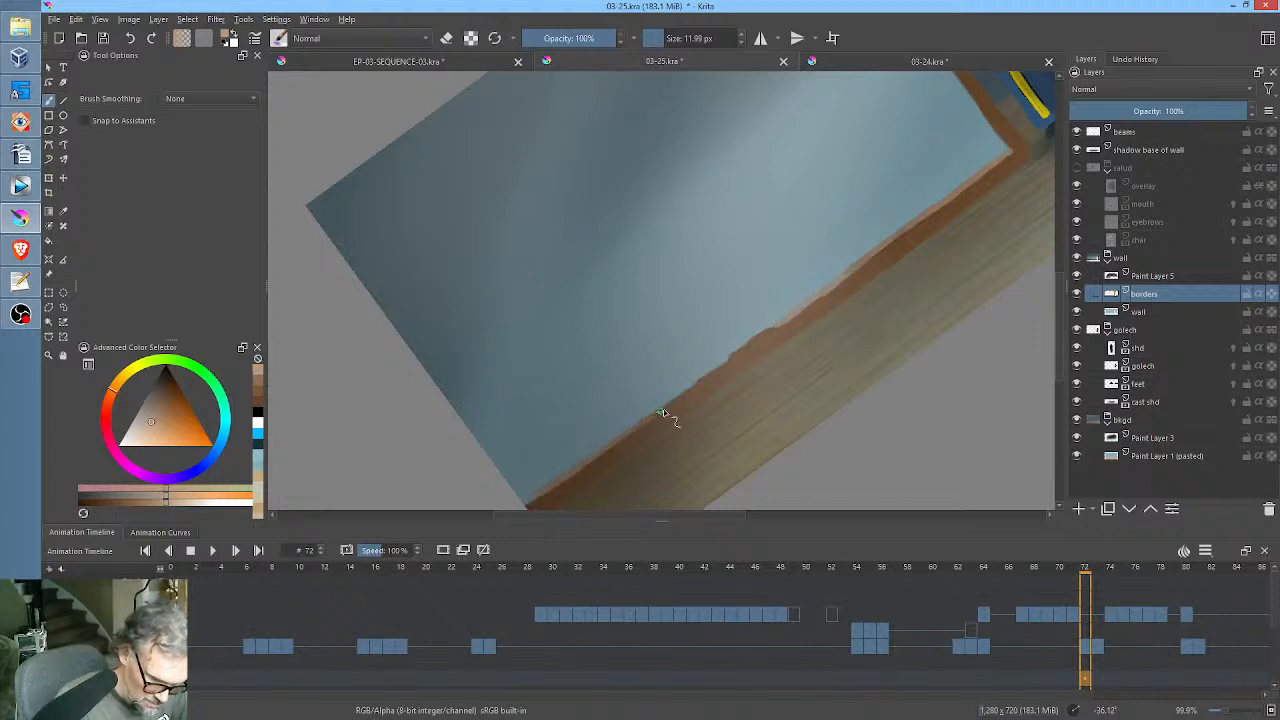
pyautogui.moveTo(661, 410); pyautogui.dragTo(770, 333)
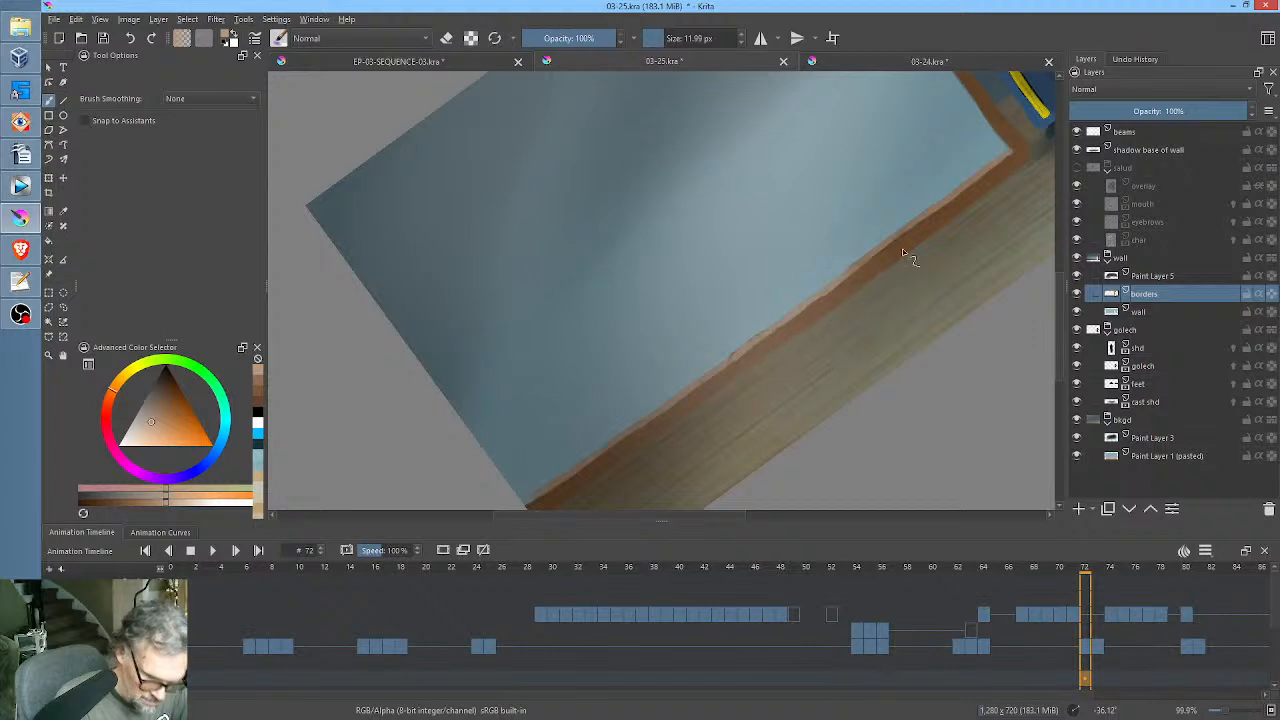
# Straighten the canvas, add light brown highlights to the door frame's outer edges and save the file.
pyautogui.moveTo(902, 250); pyautogui.dragTo(848, 405)
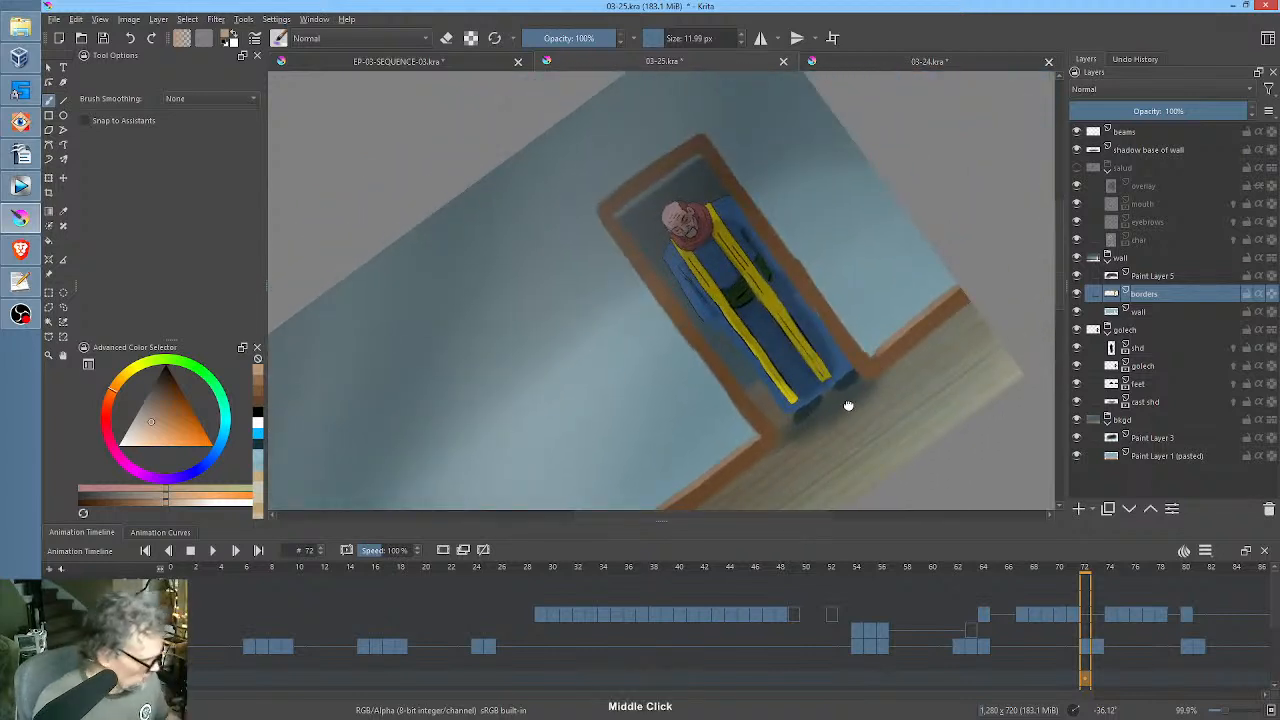
pyautogui.moveTo(871, 300); pyautogui.dragTo(885, 326)
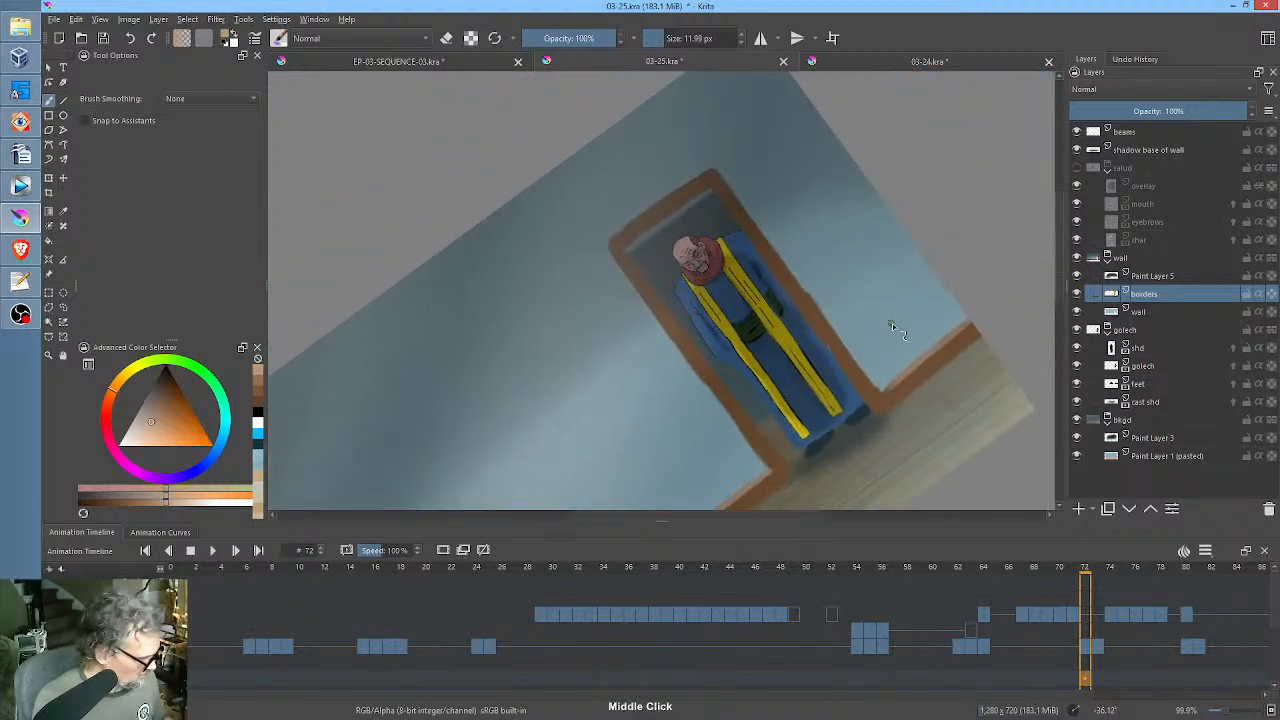
pyautogui.press('5')
pyautogui.keyDown('ctrl'); pyautogui.click(843, 350); pyautogui.keyUp('ctrl')
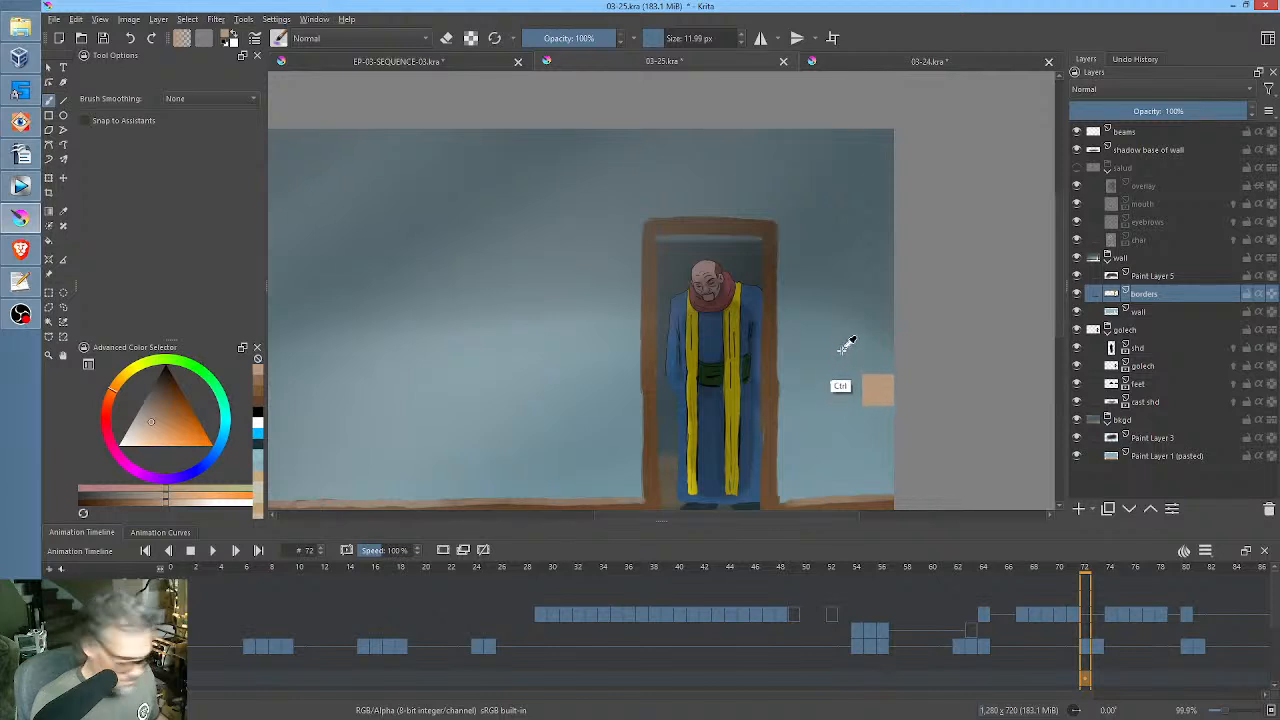
pyautogui.moveTo(837, 320); pyautogui.dragTo(866, 314)
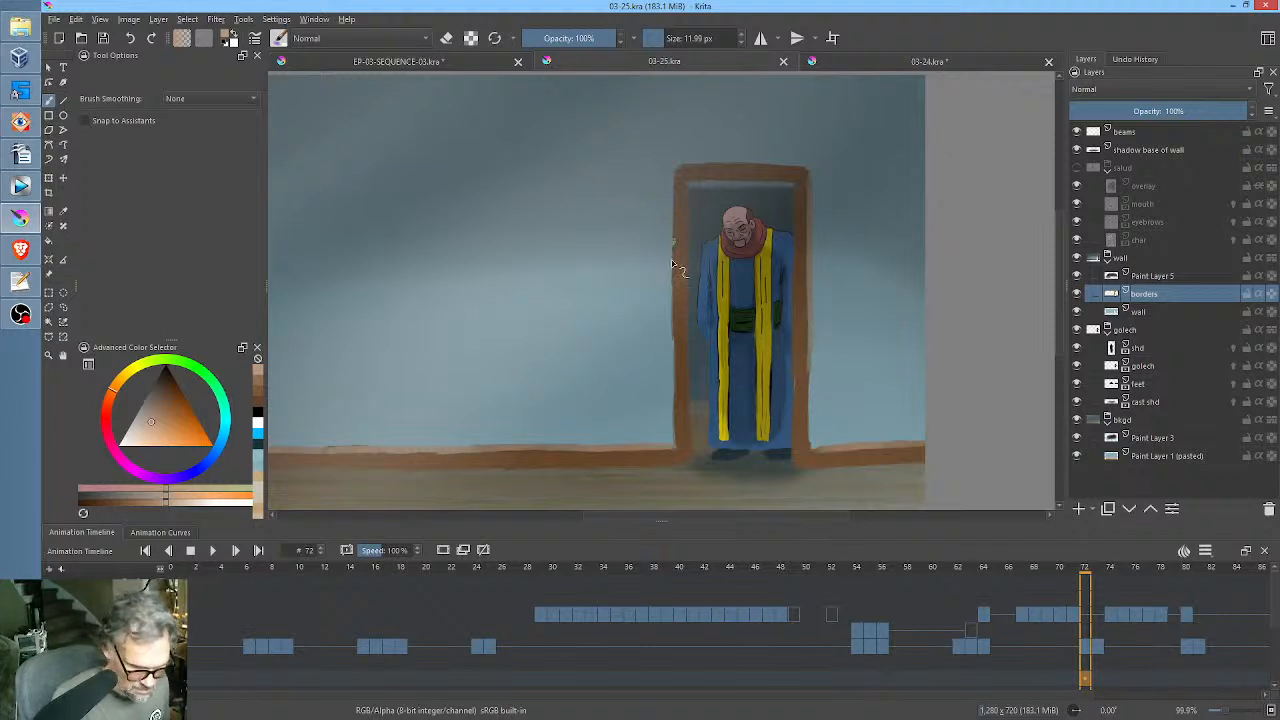
# Choose a dark brown and paint shadows down the outer edges of both door frame posts.
pyautogui.keyDown('ctrl'); pyautogui.click(687, 298); pyautogui.keyUp('ctrl')
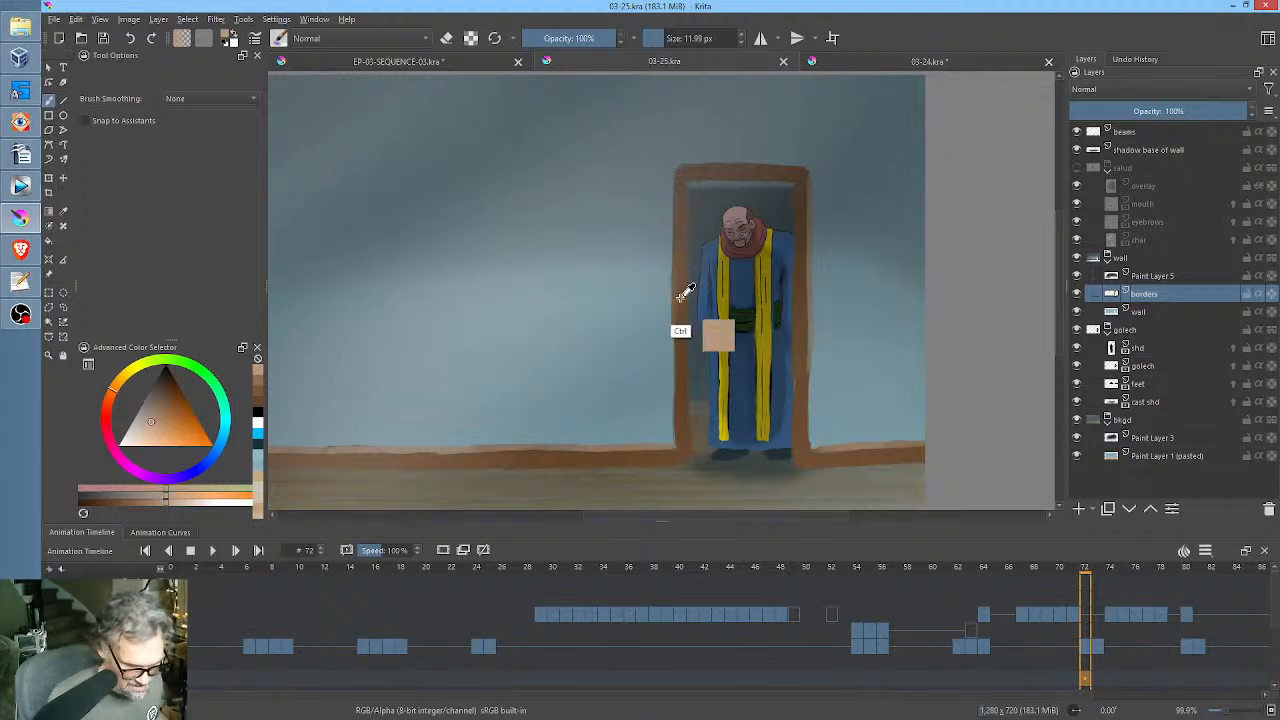
pyautogui.click(166, 397)
pyautogui.moveTo(166, 397); pyautogui.dragTo(166, 385)
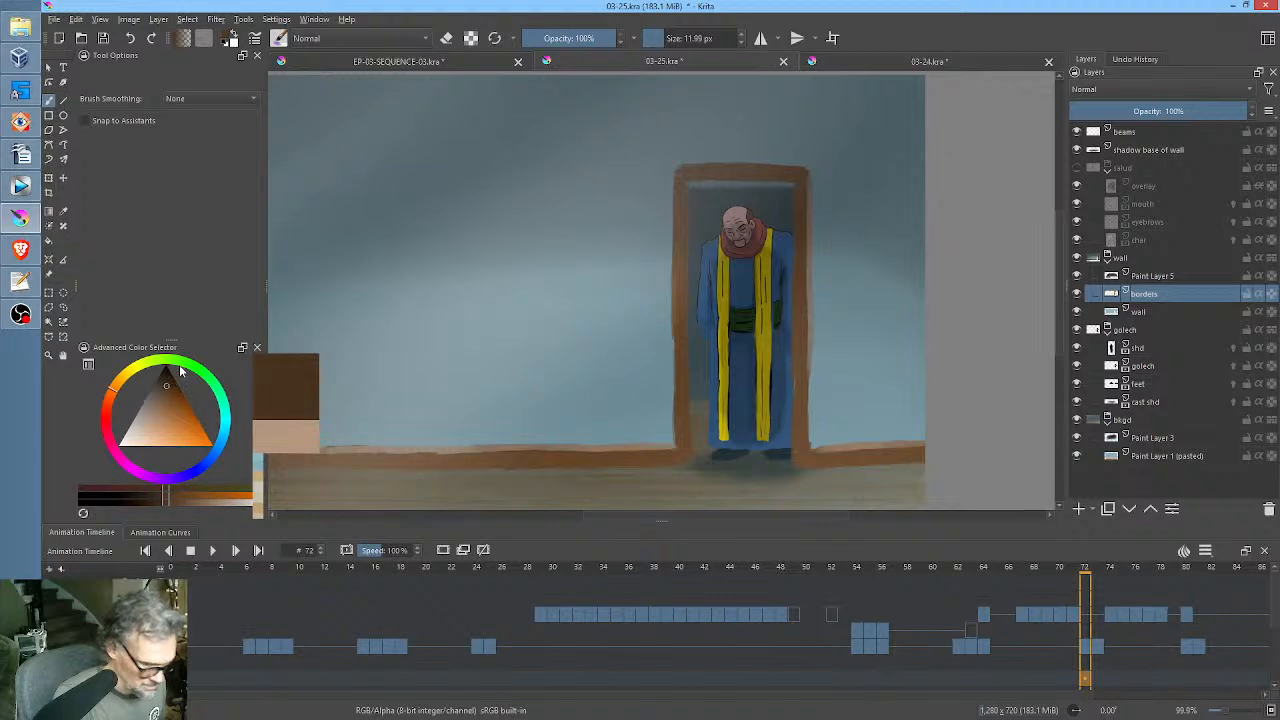
pyautogui.moveTo(673, 226); pyautogui.dragTo(675, 408)
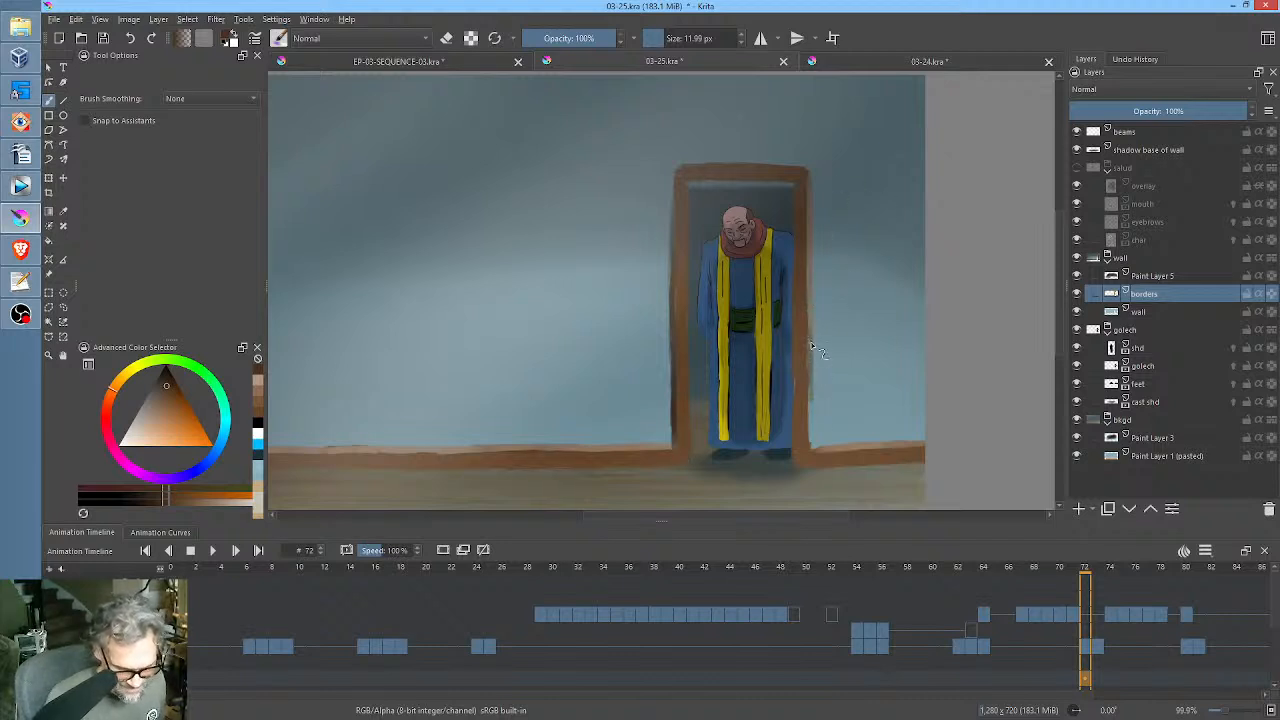
pyautogui.moveTo(810, 370); pyautogui.dragTo(812, 427)
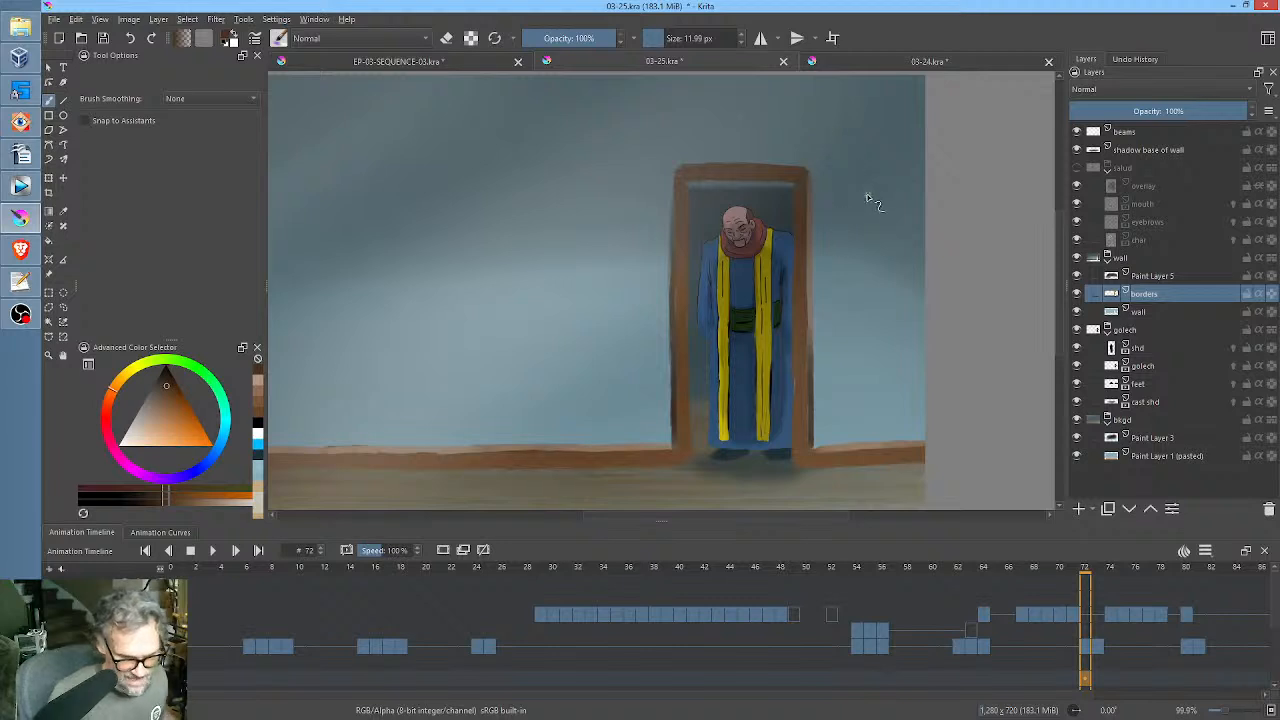
# Paint a dark brown shadow along the inner edge of the door frame's top beam.
pyautogui.moveTo(876, 205)
pyautogui.mouseDown()
pyautogui.moveTo(723, 146)
pyautogui.moveTo(641, 167)
pyautogui.moveTo(766, 186)
pyautogui.moveTo(766, 173)
pyautogui.mouseUp()
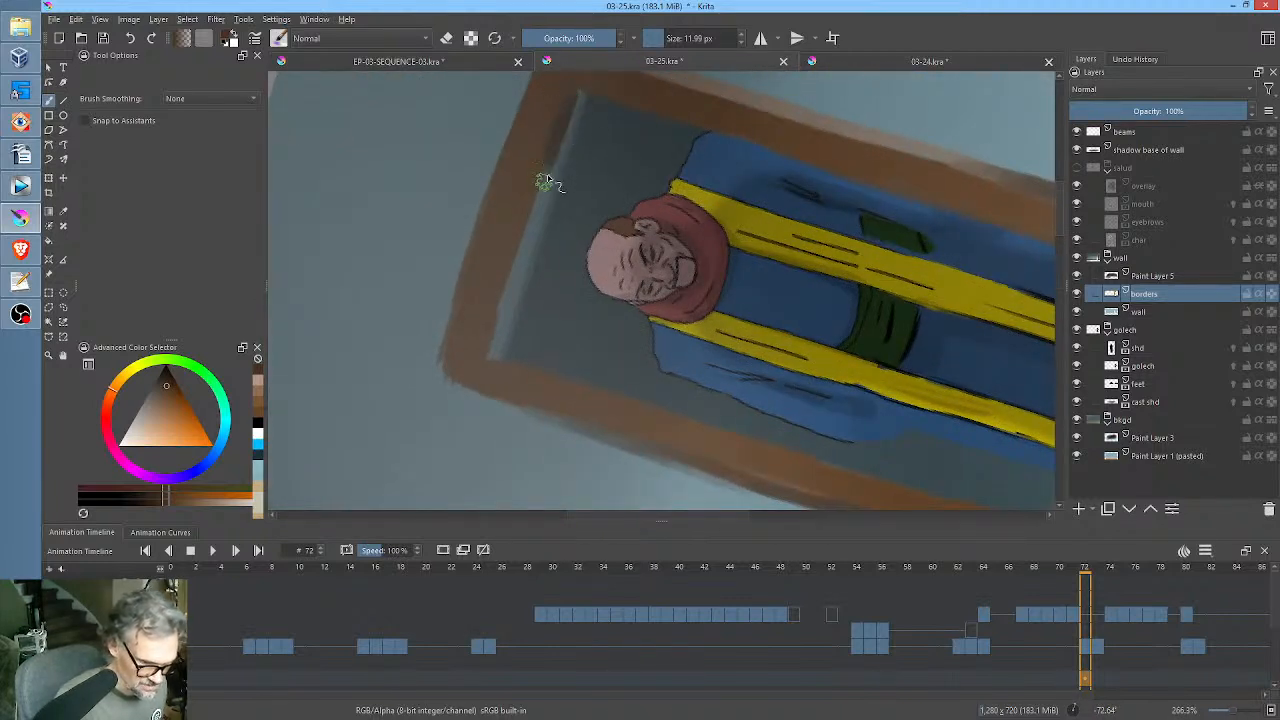
pyautogui.moveTo(528, 231)
pyautogui.mouseDown()
pyautogui.moveTo(494, 352)
pyautogui.moveTo(552, 142)
pyautogui.mouseUp()
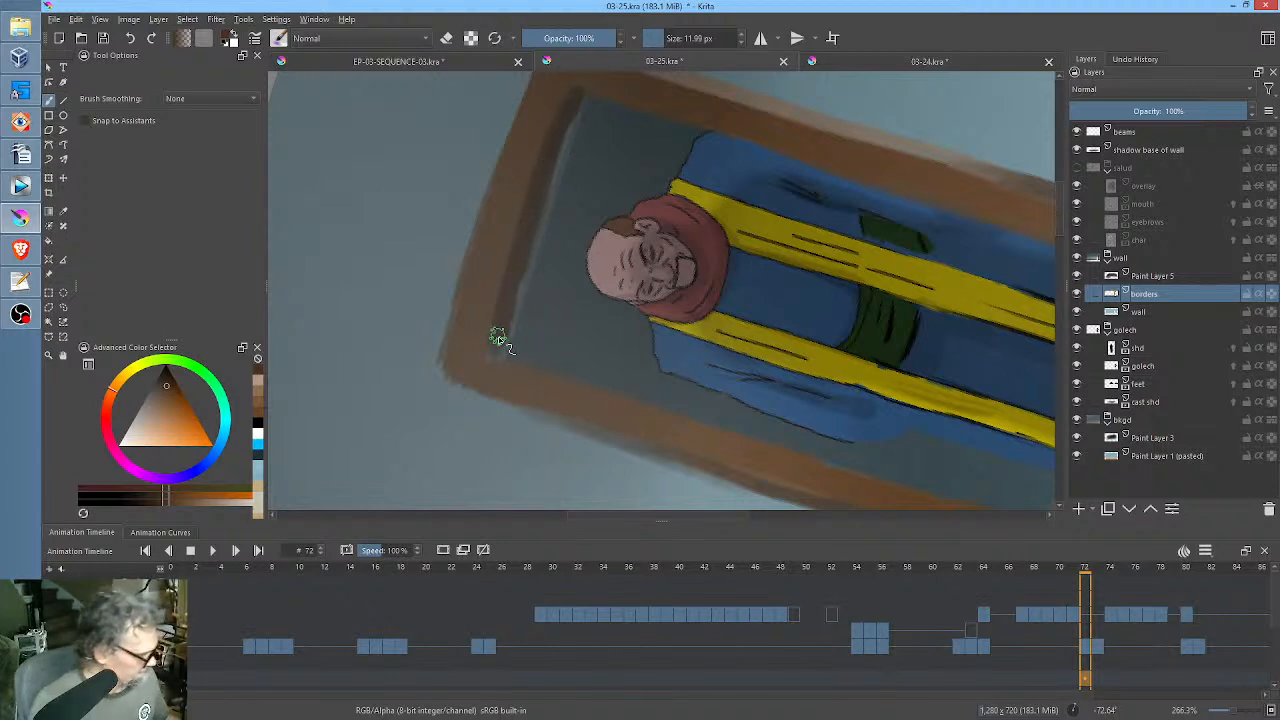
pyautogui.press('5')
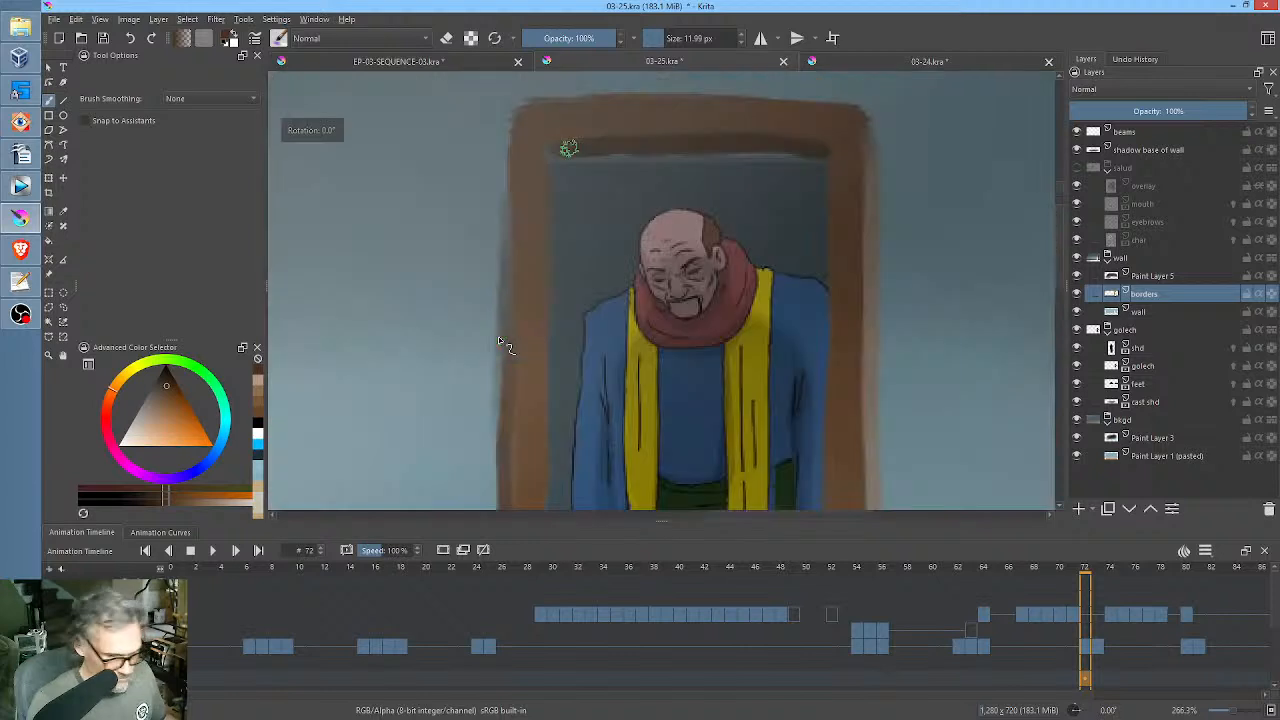
pyautogui.press('1')
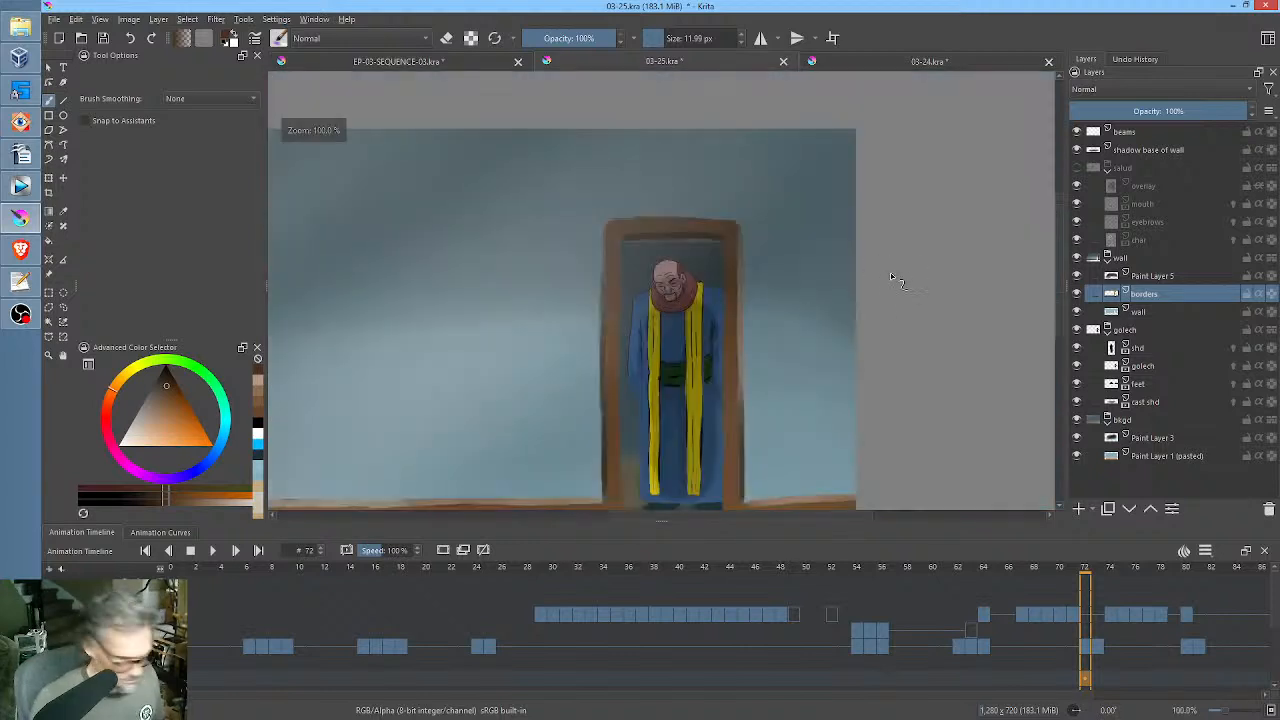
pyautogui.moveTo(743, 276); pyautogui.dragTo(855, 288)
pyautogui.scroll(1, 846, 239)
pyautogui.scroll(1, 853, 288)
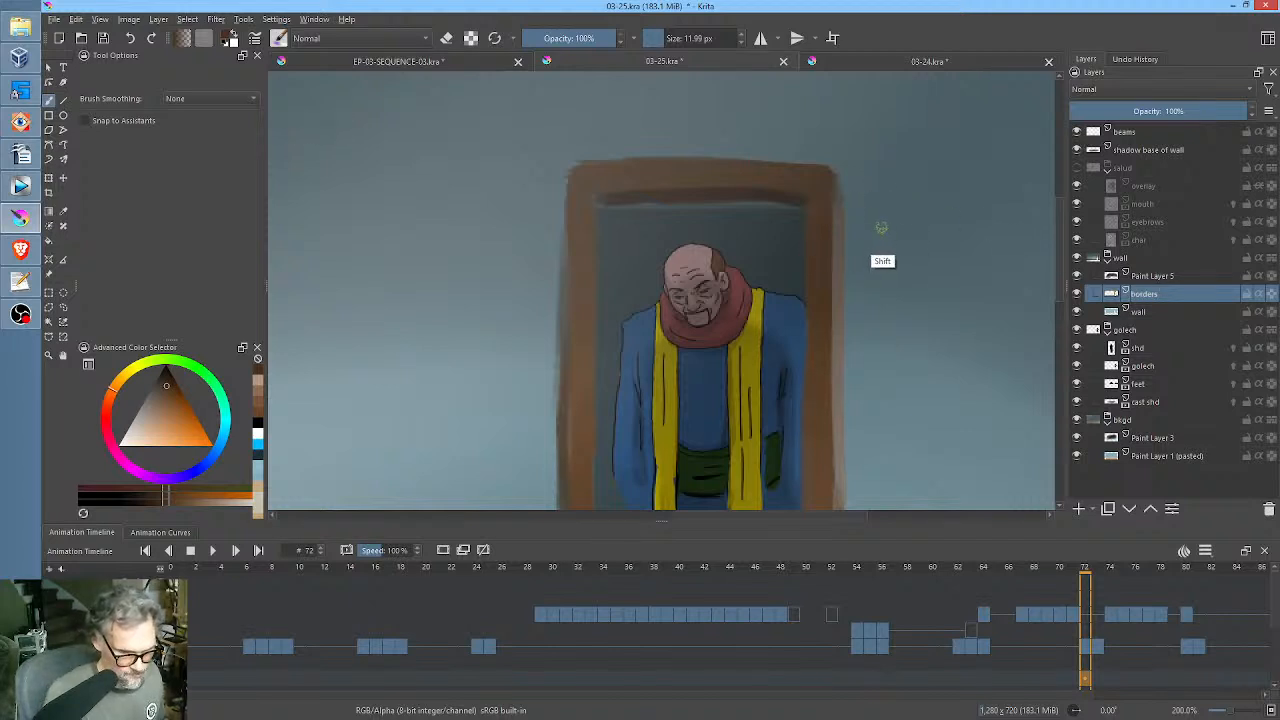
pyautogui.moveTo(880, 228); pyautogui.dragTo(772, 205)
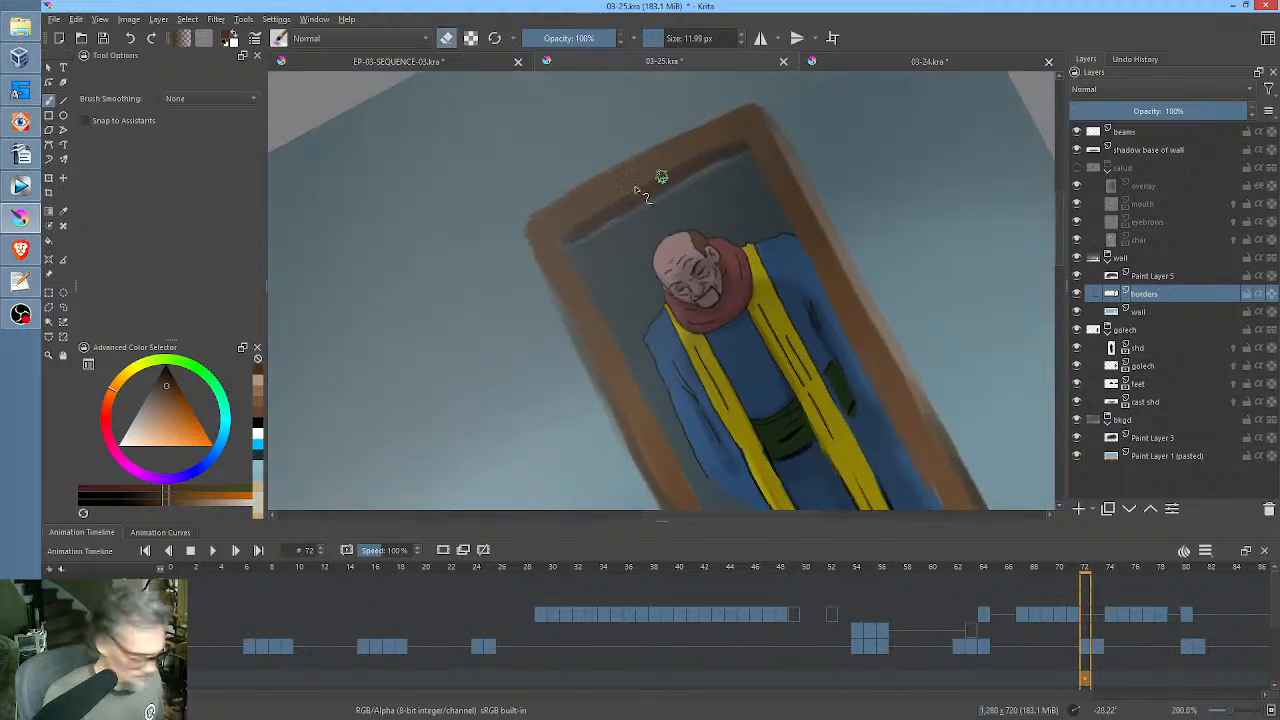
pyautogui.moveTo(662, 175)
pyautogui.mouseDown()
pyautogui.moveTo(614, 206)
pyautogui.moveTo(689, 154)
pyautogui.moveTo(712, 168)
pyautogui.mouseUp()
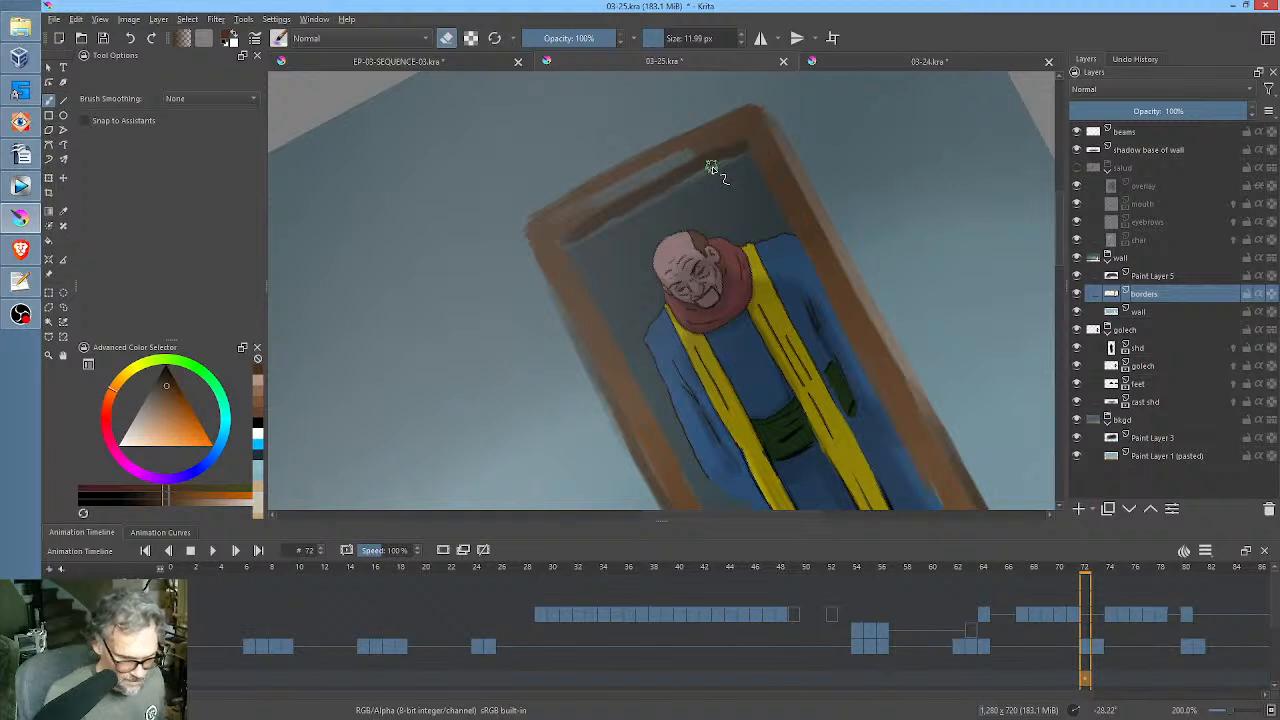
pyautogui.hotkey('ctrl', 'z')
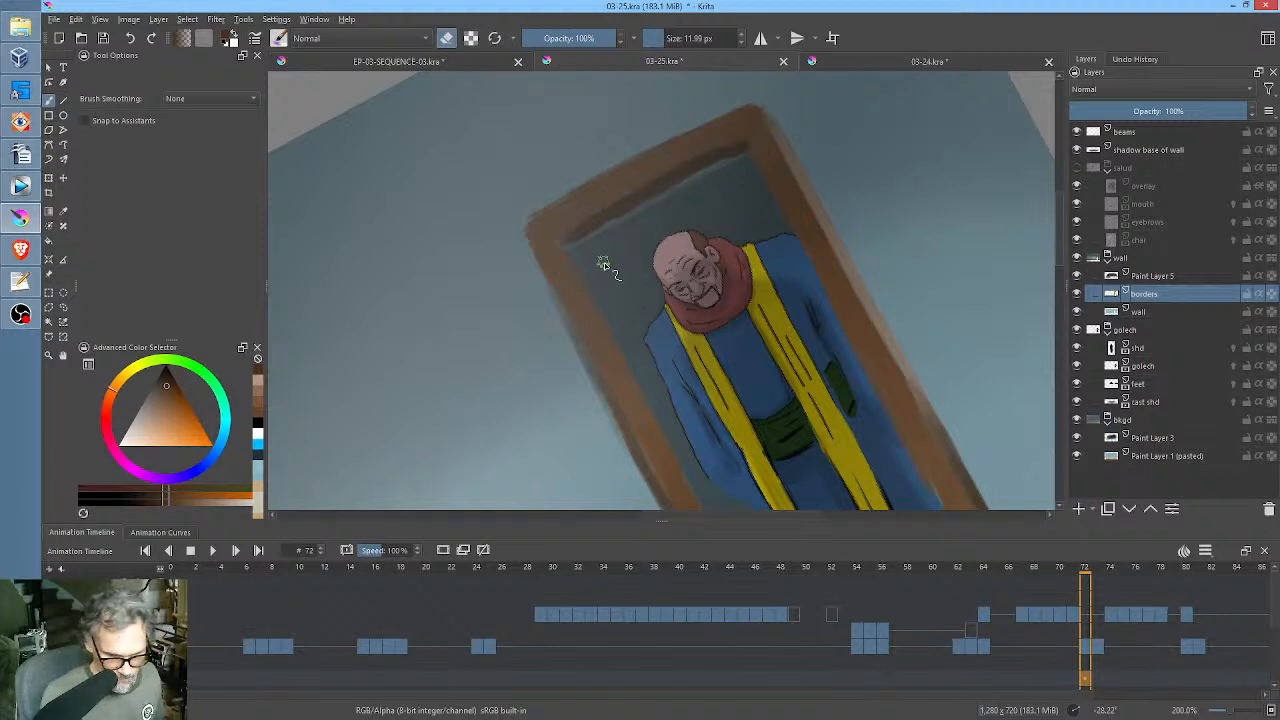
# Check the borders layer in isolation, sample the frame's brown and clean up the door frame's upper corner with the brush.
pyautogui.press('i')
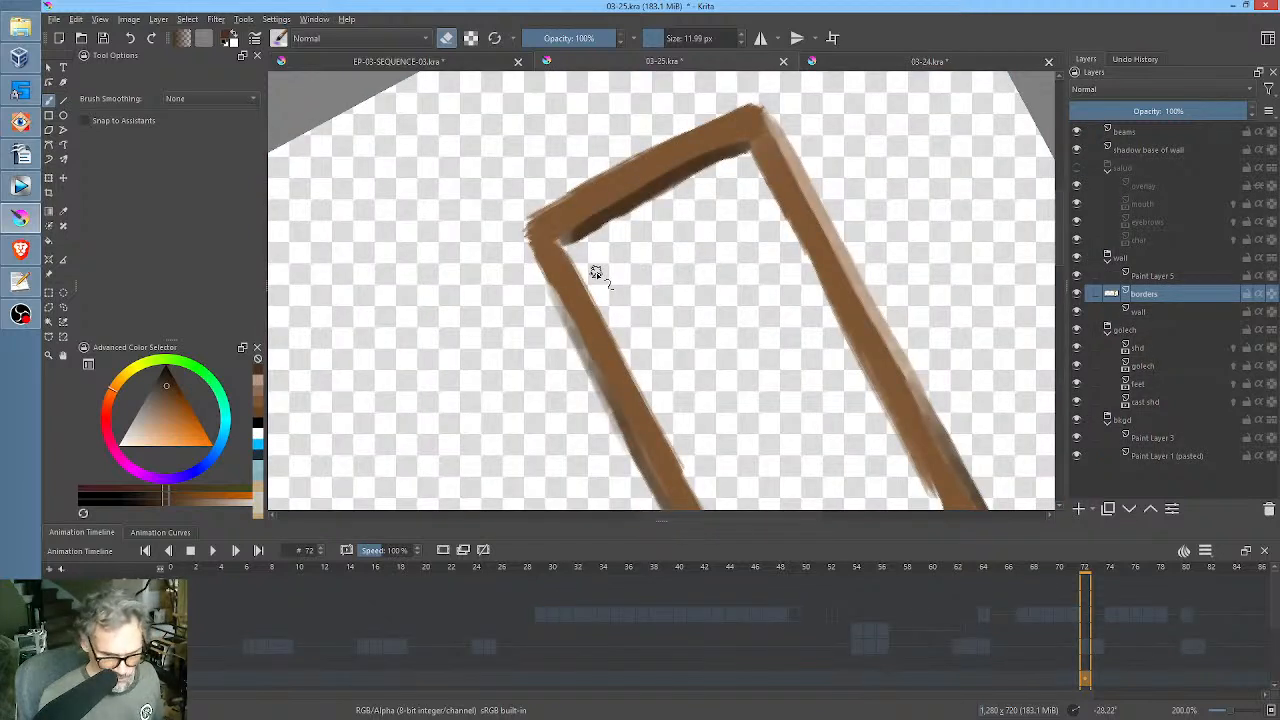
pyautogui.press('i')
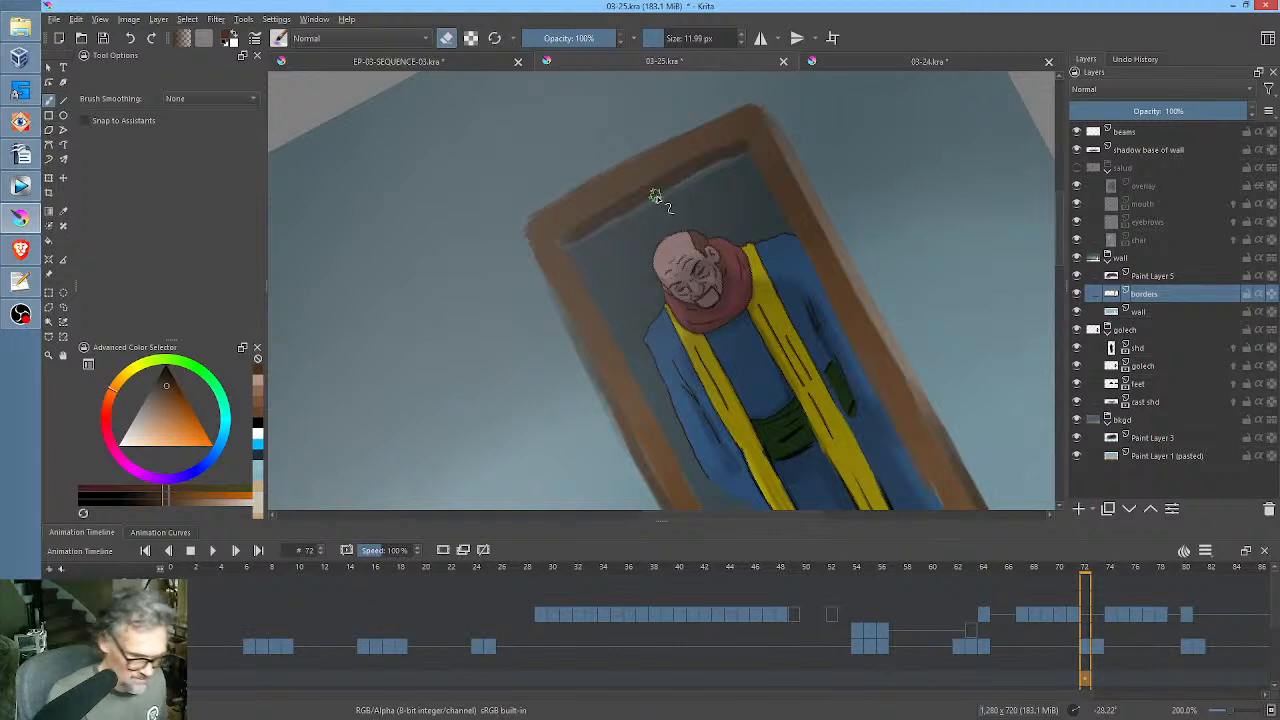
pyautogui.press('i')
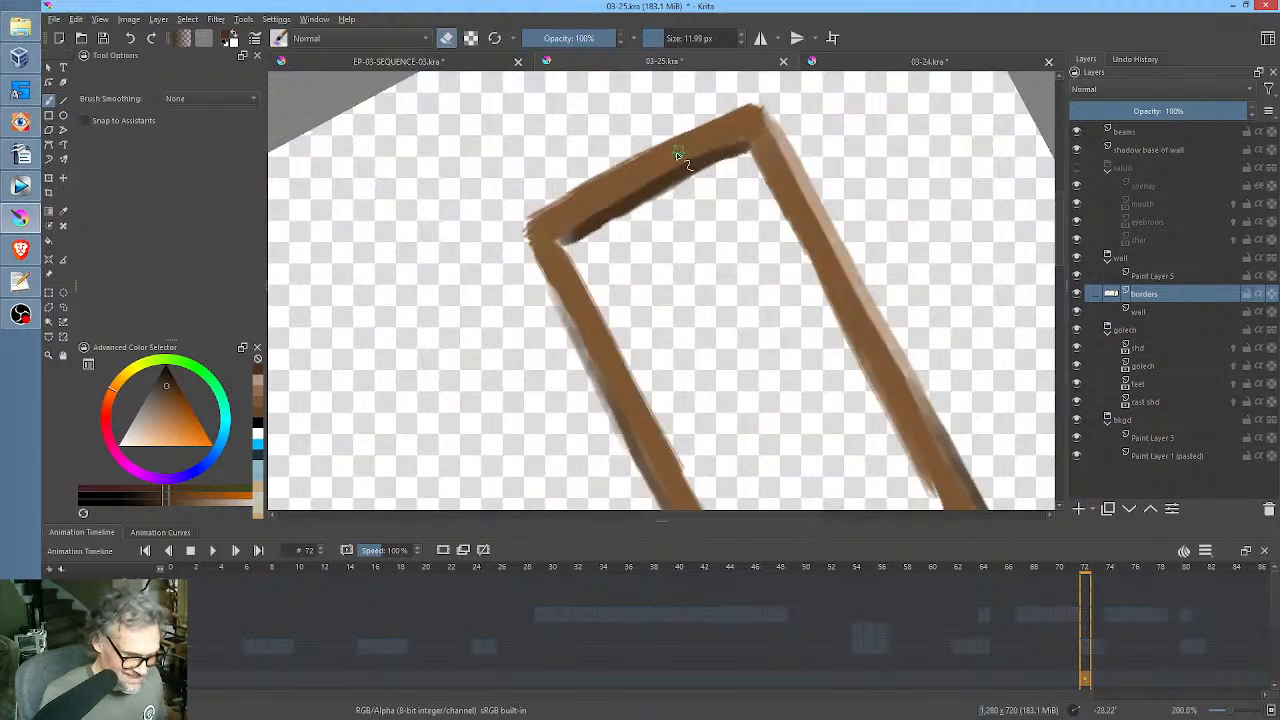
pyautogui.press('e')
pyautogui.keyDown('ctrl'); pyautogui.click(679, 151); pyautogui.keyUp('ctrl')
pyautogui.press('i')
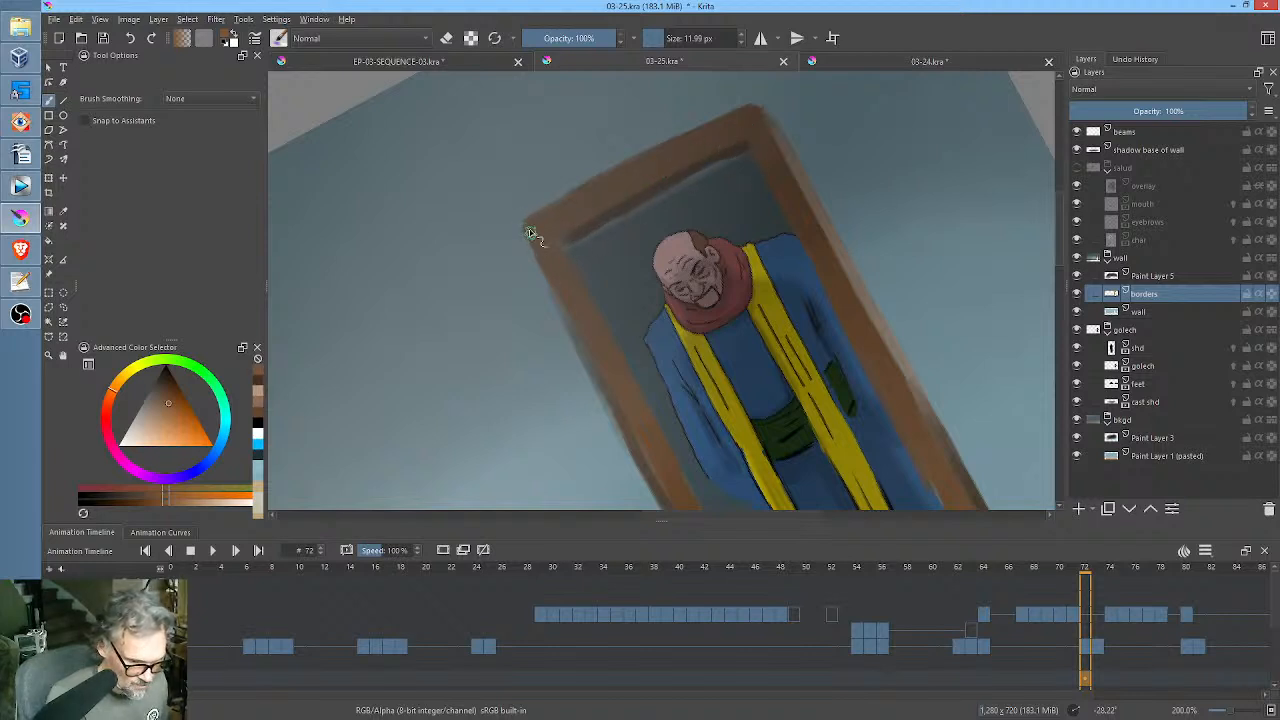
pyautogui.press('5')
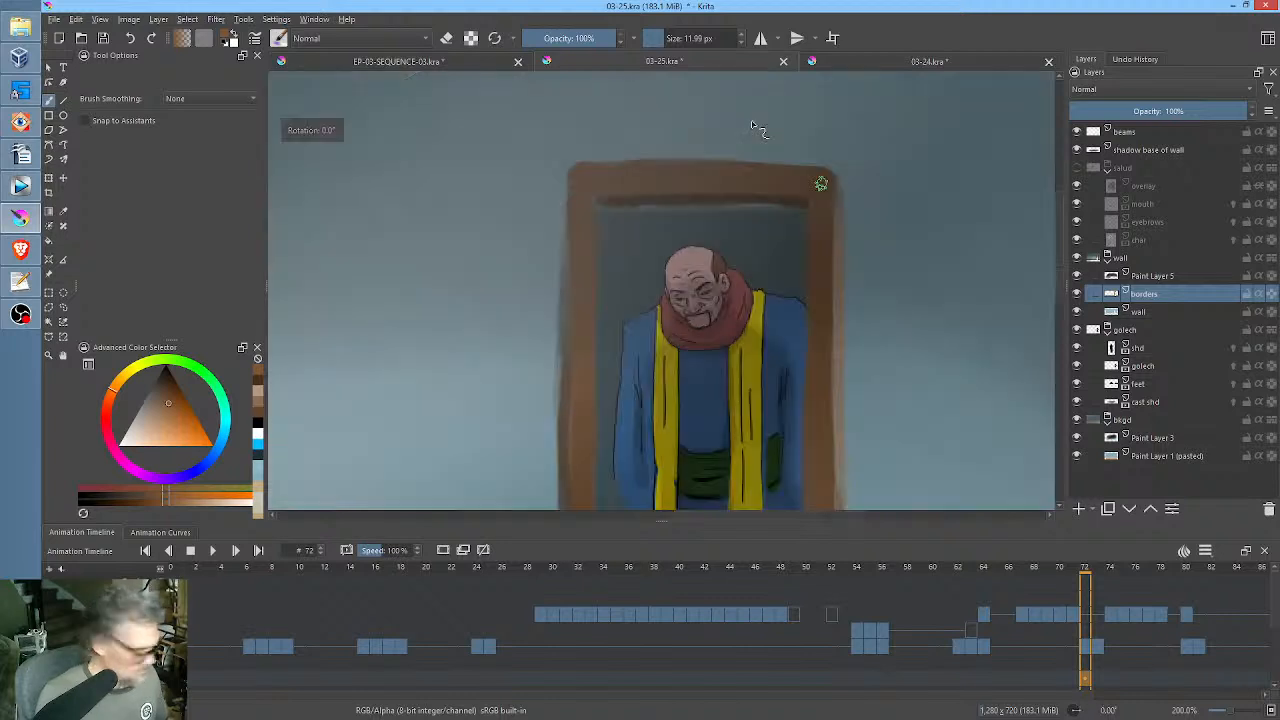
pyautogui.middleClick(839, 265)
pyautogui.moveTo(839, 265); pyautogui.dragTo(891, 297)
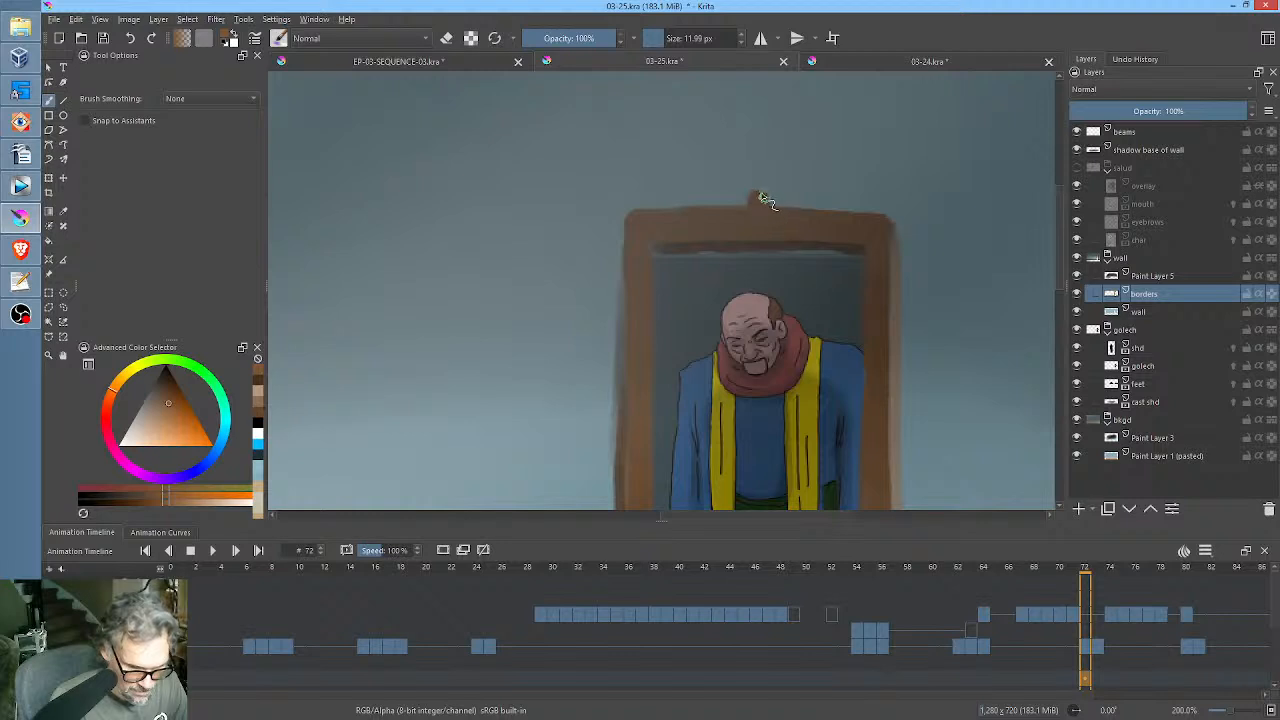
pyautogui.moveTo(750, 198); pyautogui.dragTo(755, 204)
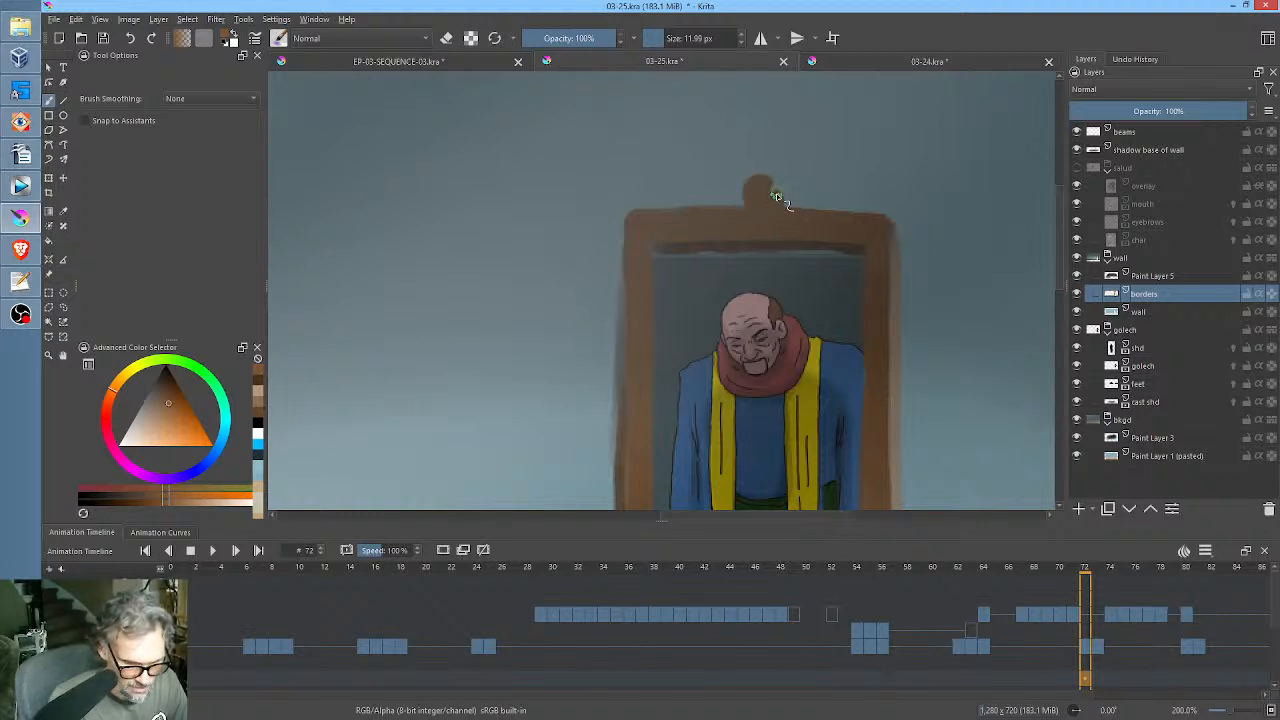
pyautogui.hotkey('ctrl', 'z')
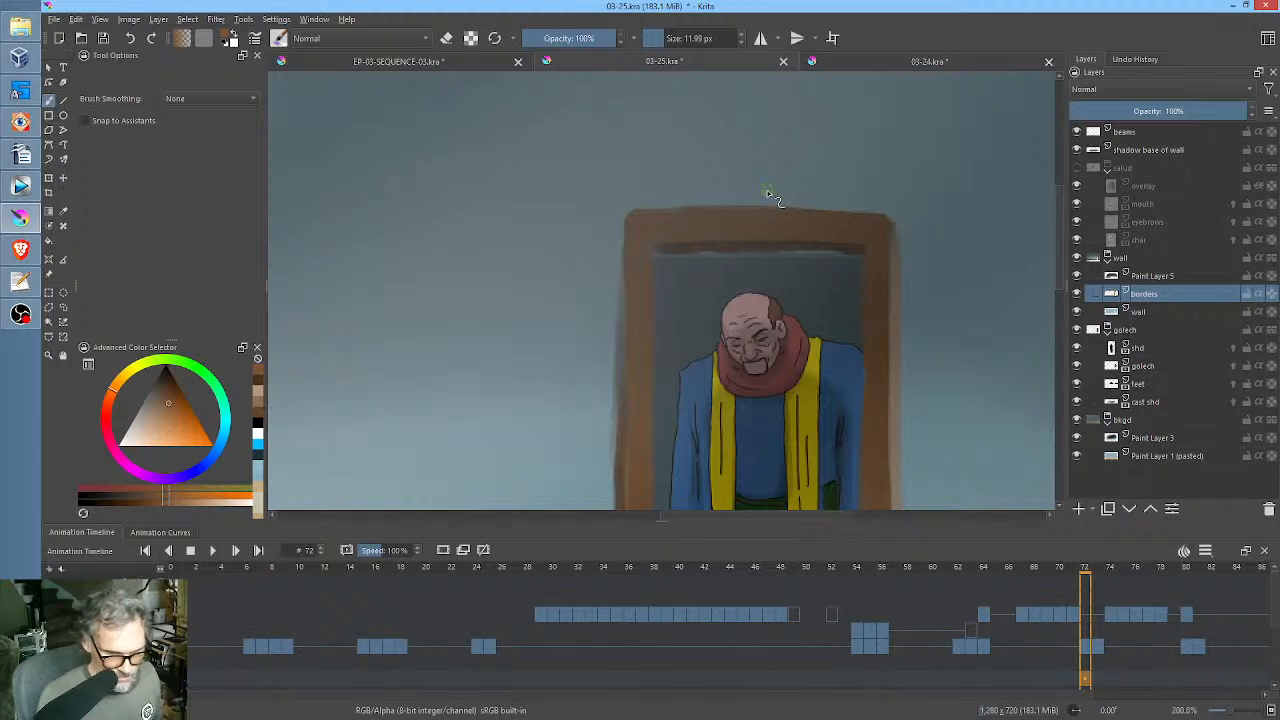
# Turn on horizontal mirror painting, centre the axis on the doorway and paint a symmetrical ornamental crest with a pointed finial above the frame.
pyautogui.click(760, 38)
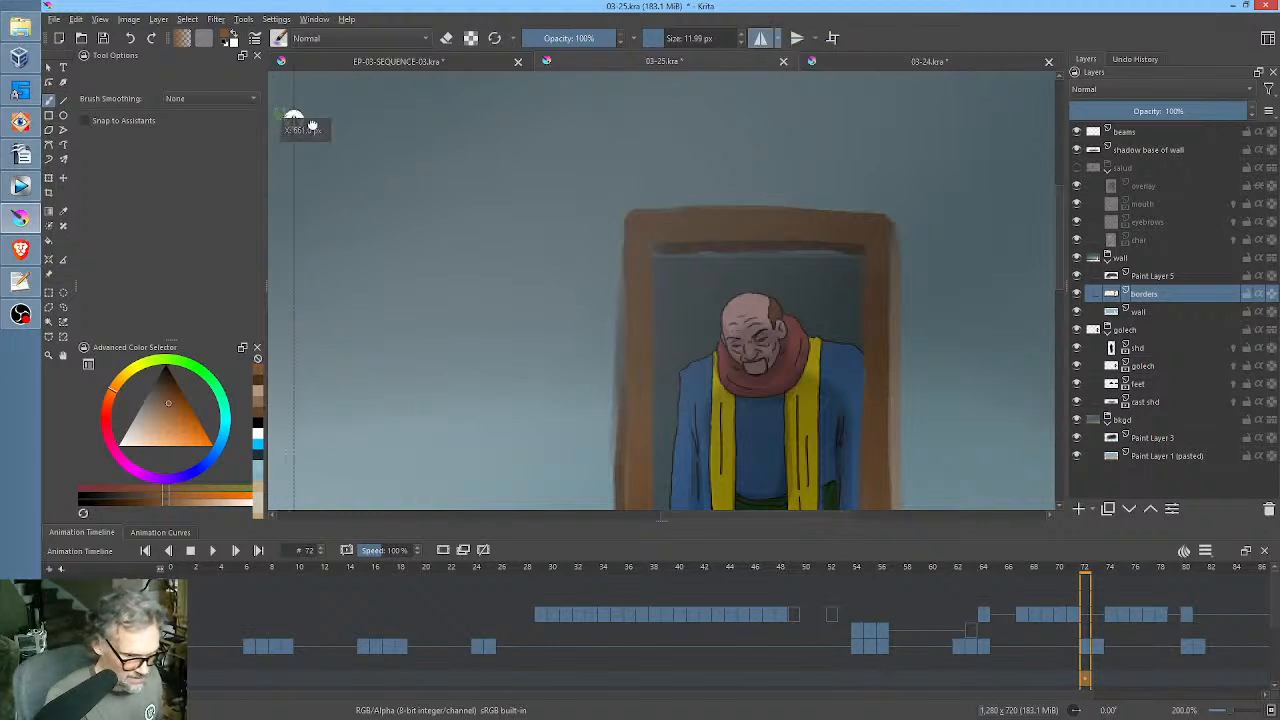
pyautogui.moveTo(293, 120); pyautogui.dragTo(763, 155)
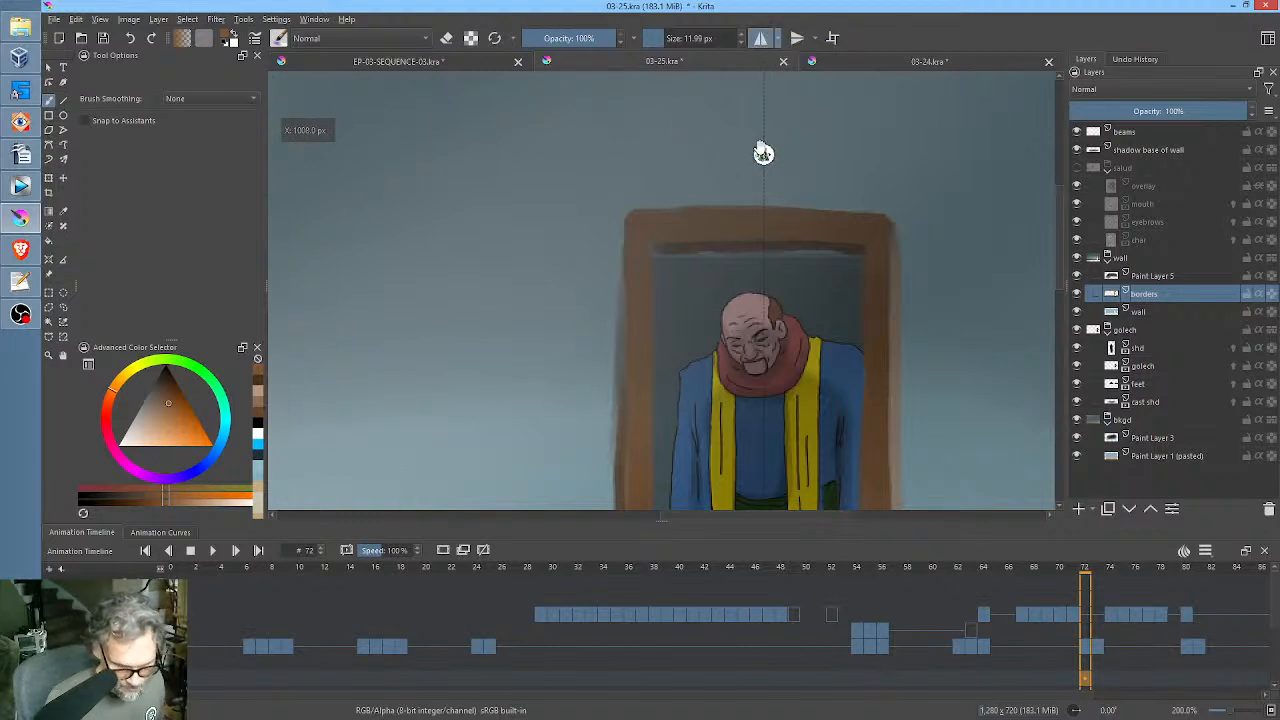
pyautogui.moveTo(767, 211)
pyautogui.mouseDown()
pyautogui.moveTo(757, 190)
pyautogui.moveTo(740, 209)
pyautogui.moveTo(730, 190)
pyautogui.moveTo(729, 206)
pyautogui.moveTo(677, 215)
pyautogui.mouseUp()
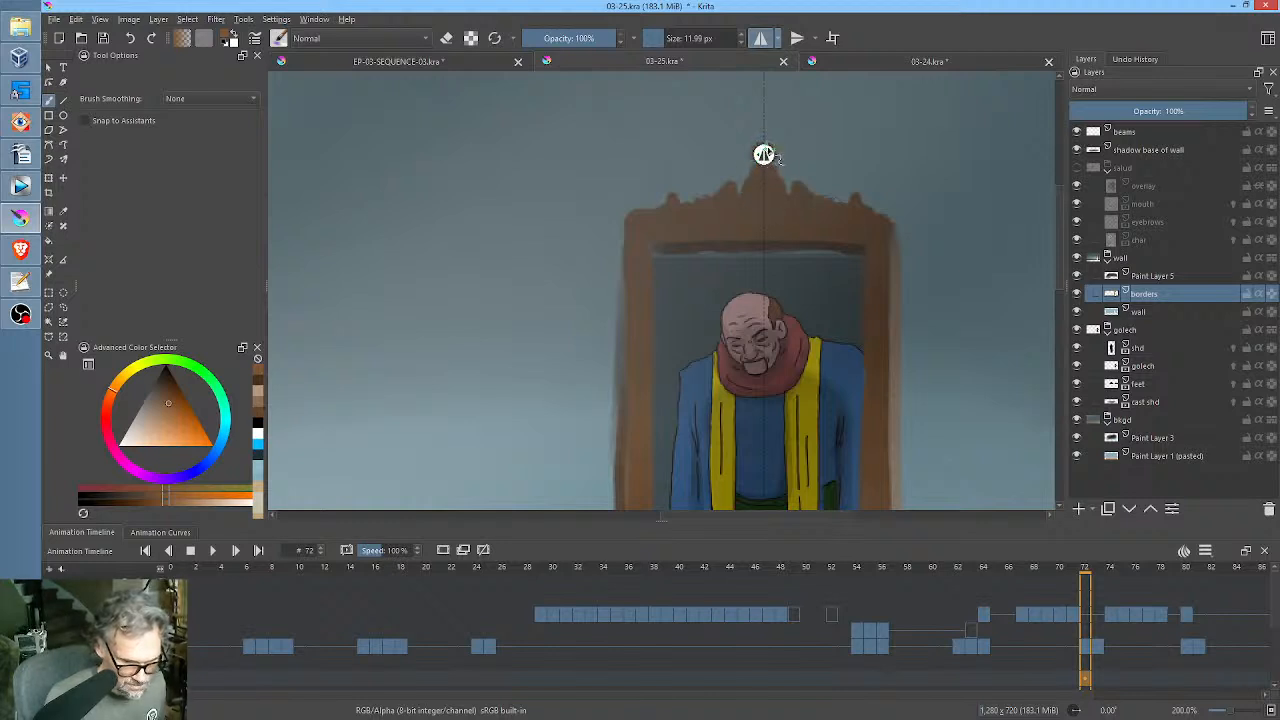
pyautogui.moveTo(763, 160); pyautogui.dragTo(763, 136)
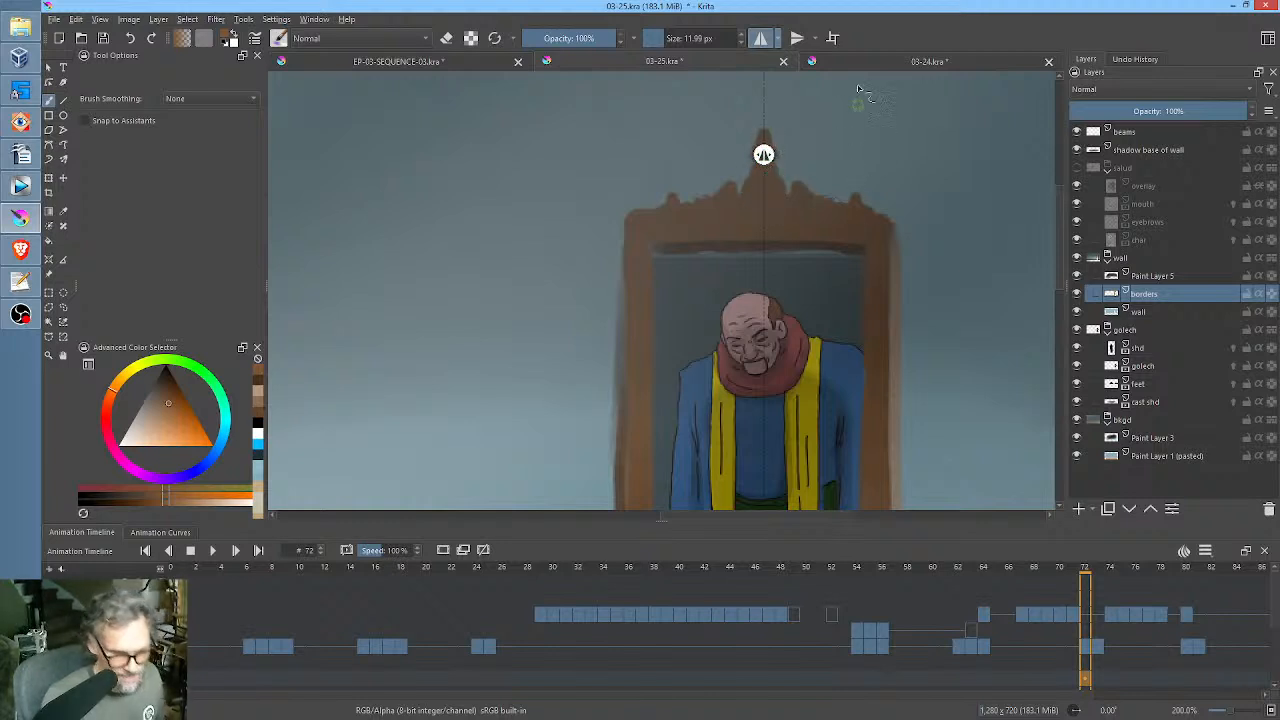
# Choose a muted greyish brown and paint mirrored carved detail onto the door frame's crest and top beam.
pyautogui.click(762, 40)
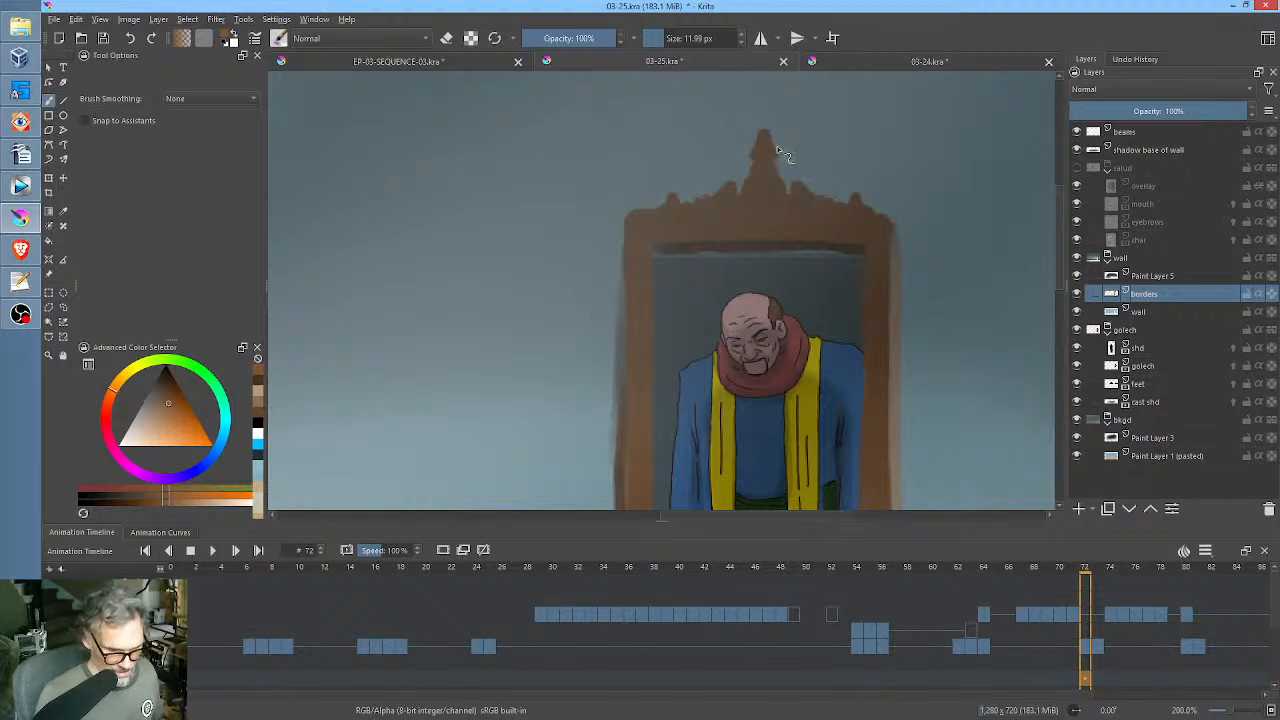
pyautogui.click(762, 40)
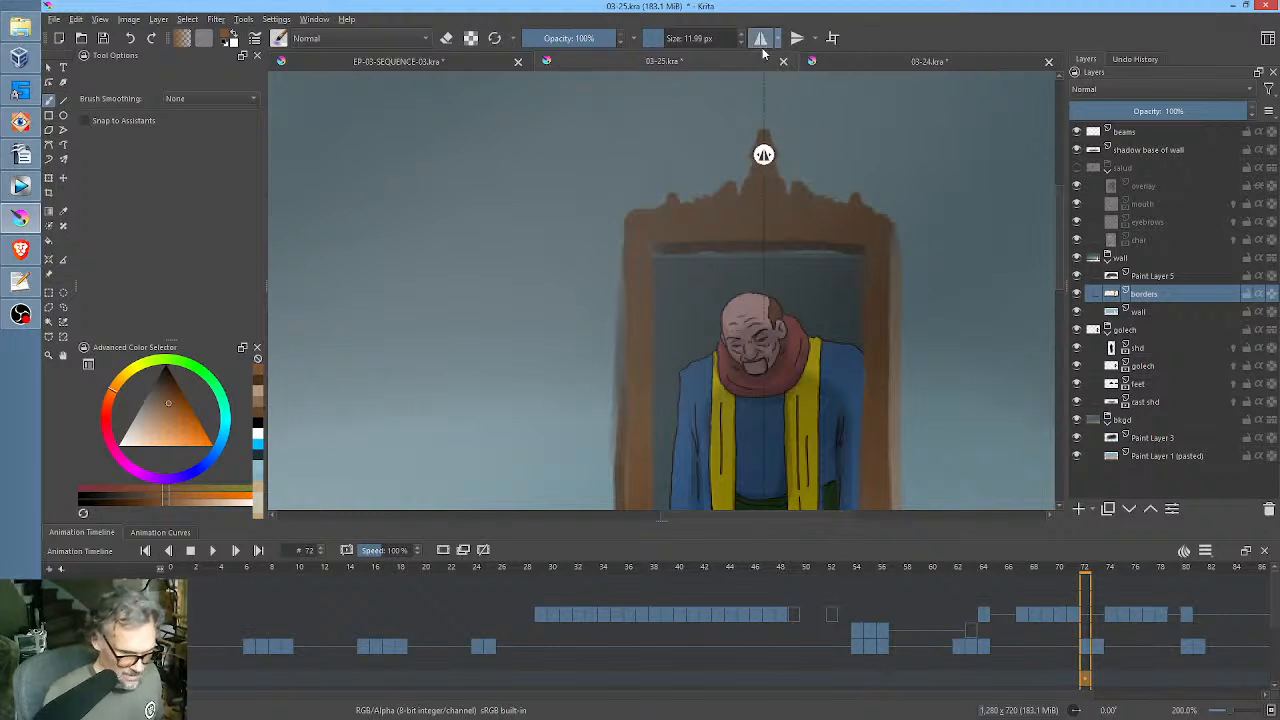
pyautogui.click(154, 419)
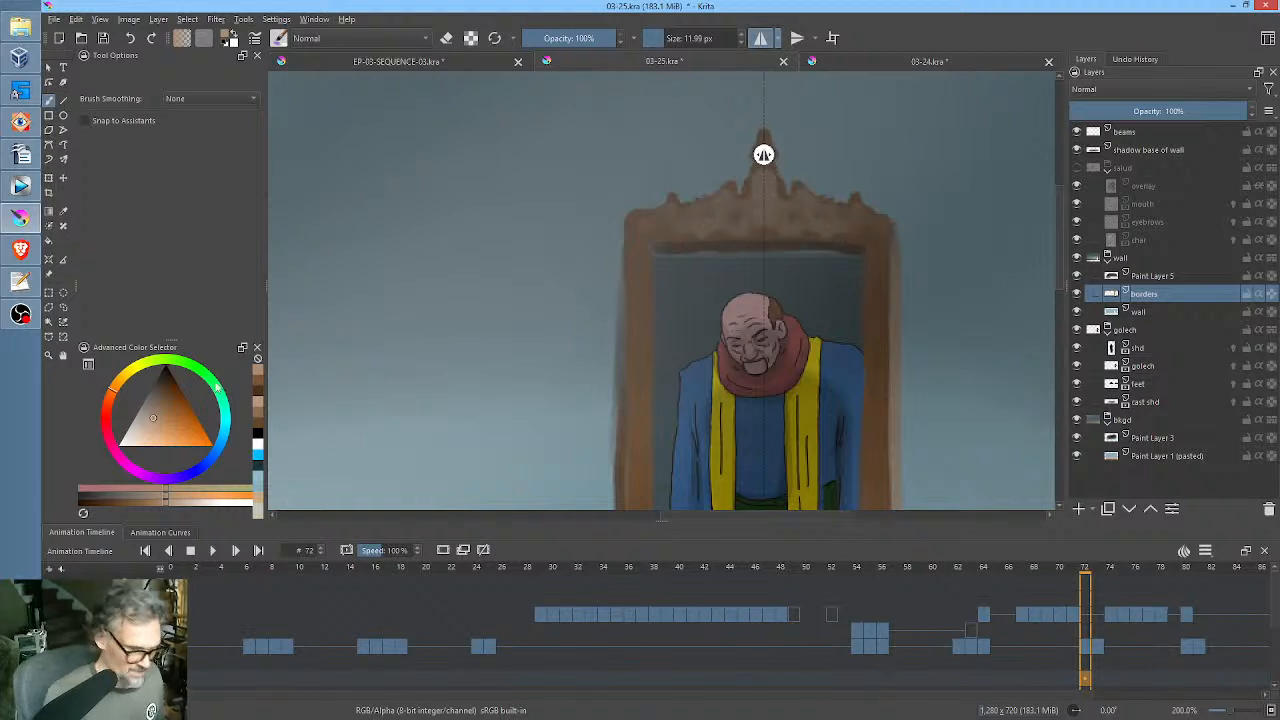
# Choose a pale yellow, paint fine mirrored highlights over the crest with a 4.42 px brush and turn mirror painting off.
pyautogui.moveTo(154, 418); pyautogui.dragTo(134, 426)
pyautogui.click(129, 373)
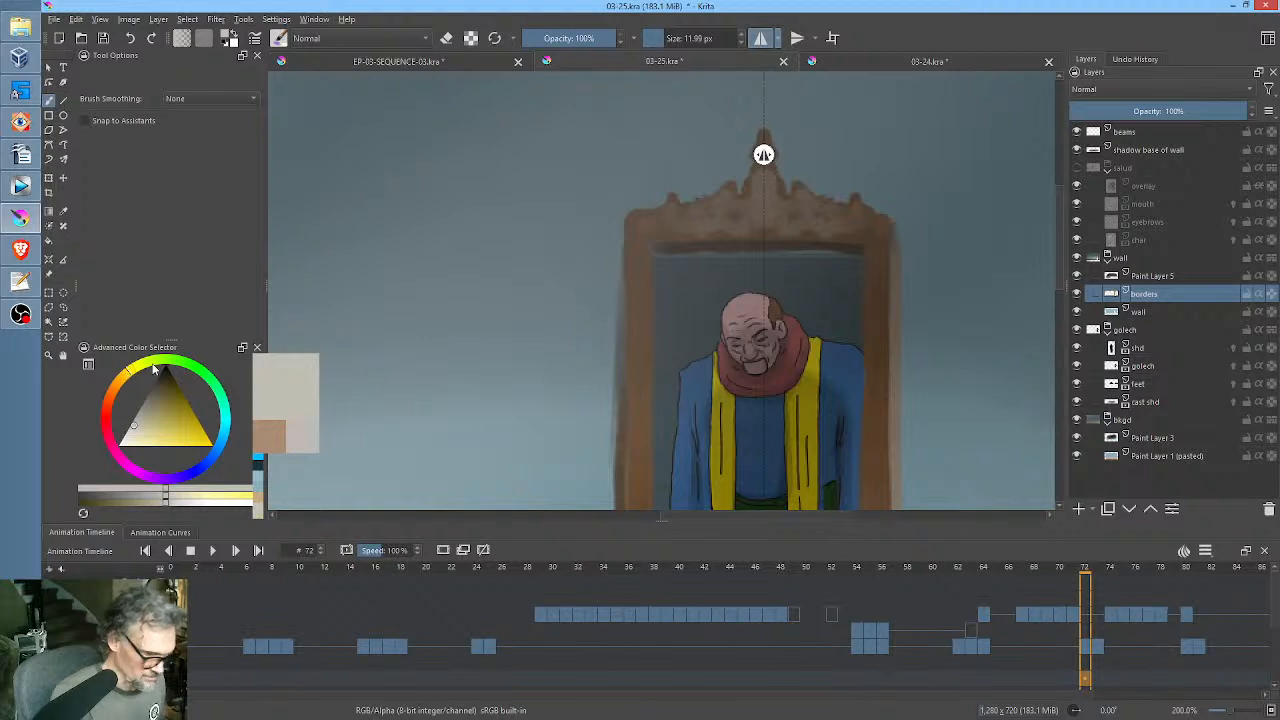
pyautogui.click(153, 435)
pyautogui.moveTo(768, 207)
pyautogui.keyDown('shift'); pyautogui.mouseDown()
pyautogui.moveTo(756, 220)
pyautogui.moveTo(728, 202)
pyautogui.moveTo(741, 212)
pyautogui.moveTo(720, 225)
pyautogui.moveTo(731, 224)
pyautogui.mouseUp(); pyautogui.keyUp('shift')
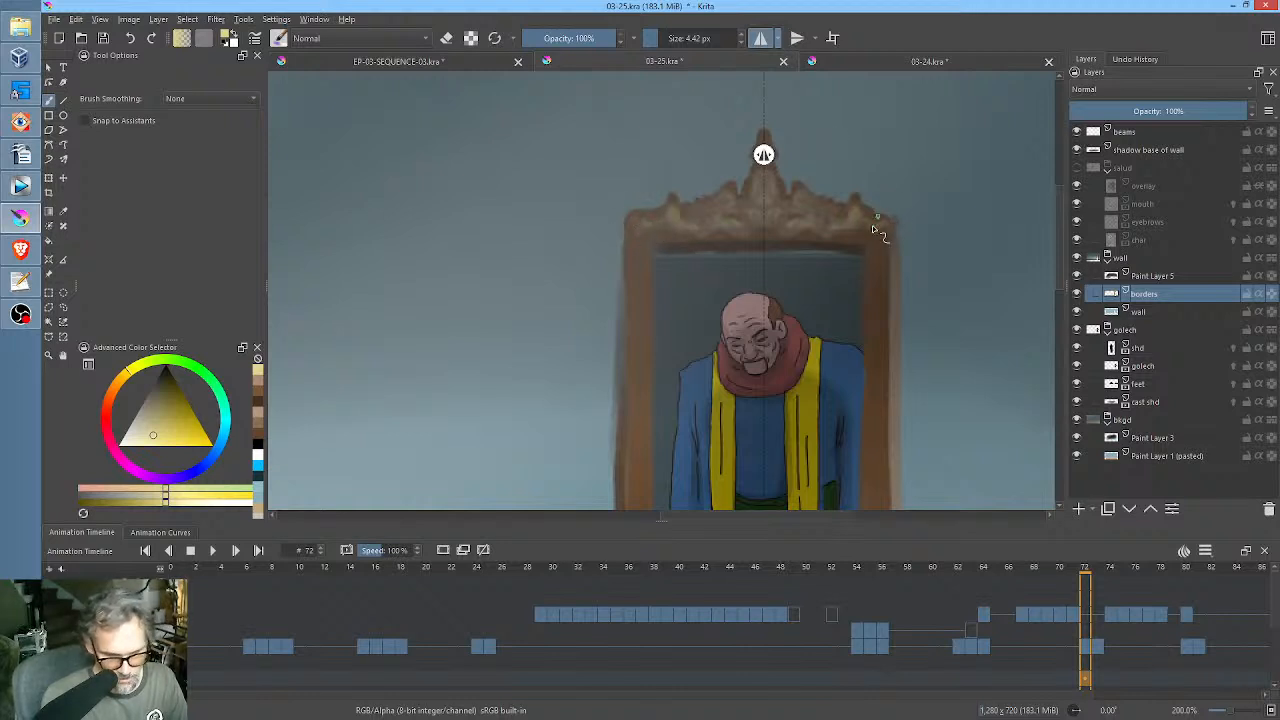
pyautogui.moveTo(874, 264); pyautogui.dragTo(874, 281)
pyautogui.moveTo(906, 348); pyautogui.dragTo(929, 308)
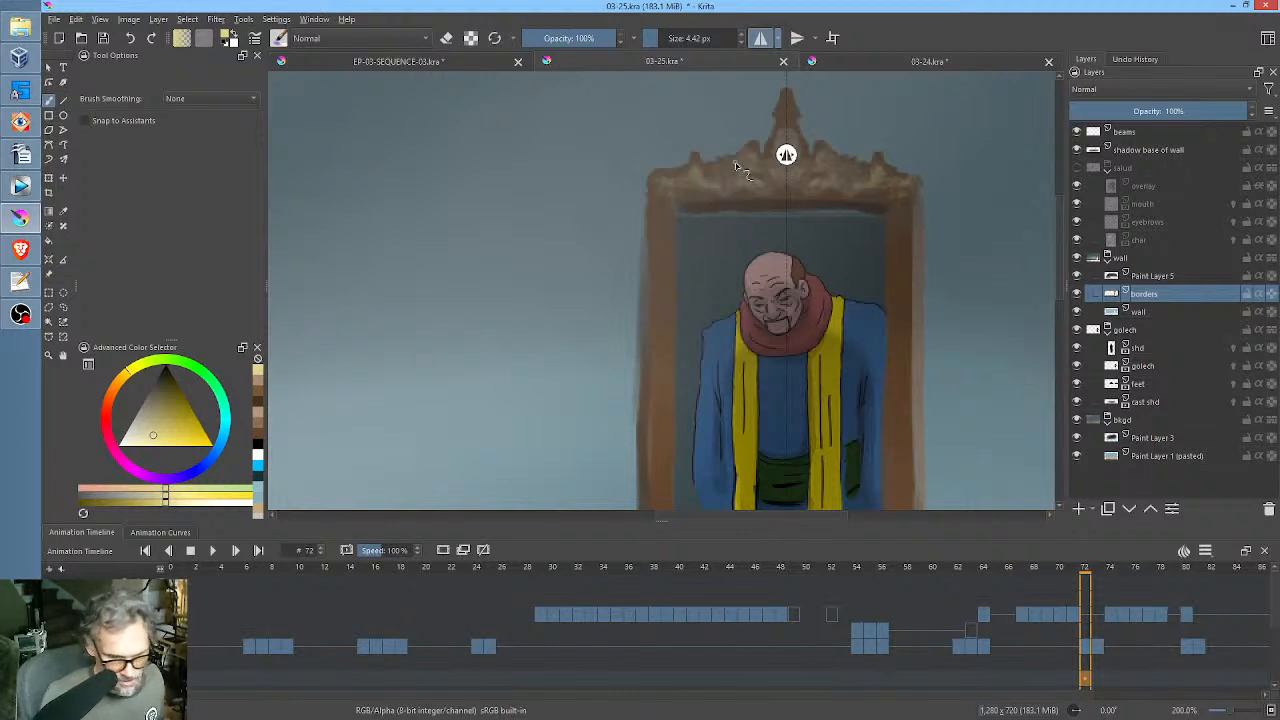
pyautogui.click(763, 38)
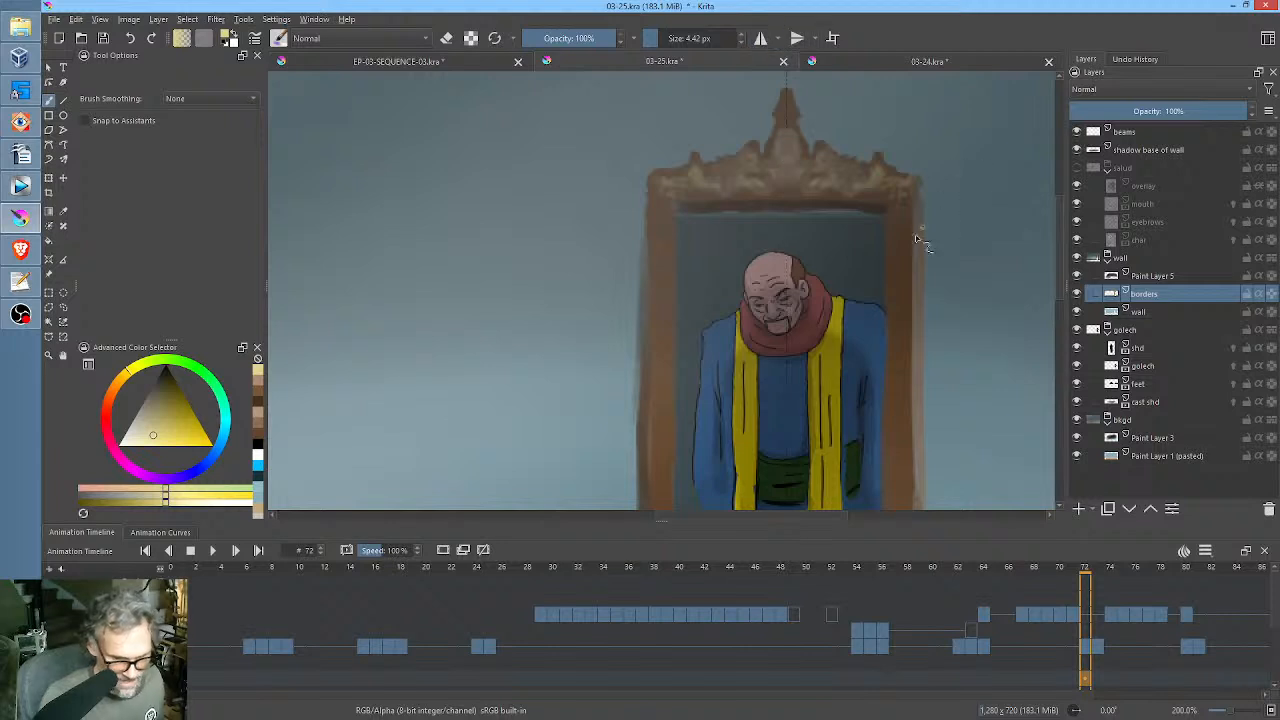
# Reshape the borders layer with the Liquify transform at size 423.19, checking the layer in isolation.
pyautogui.scroll(-3, 946, 343)
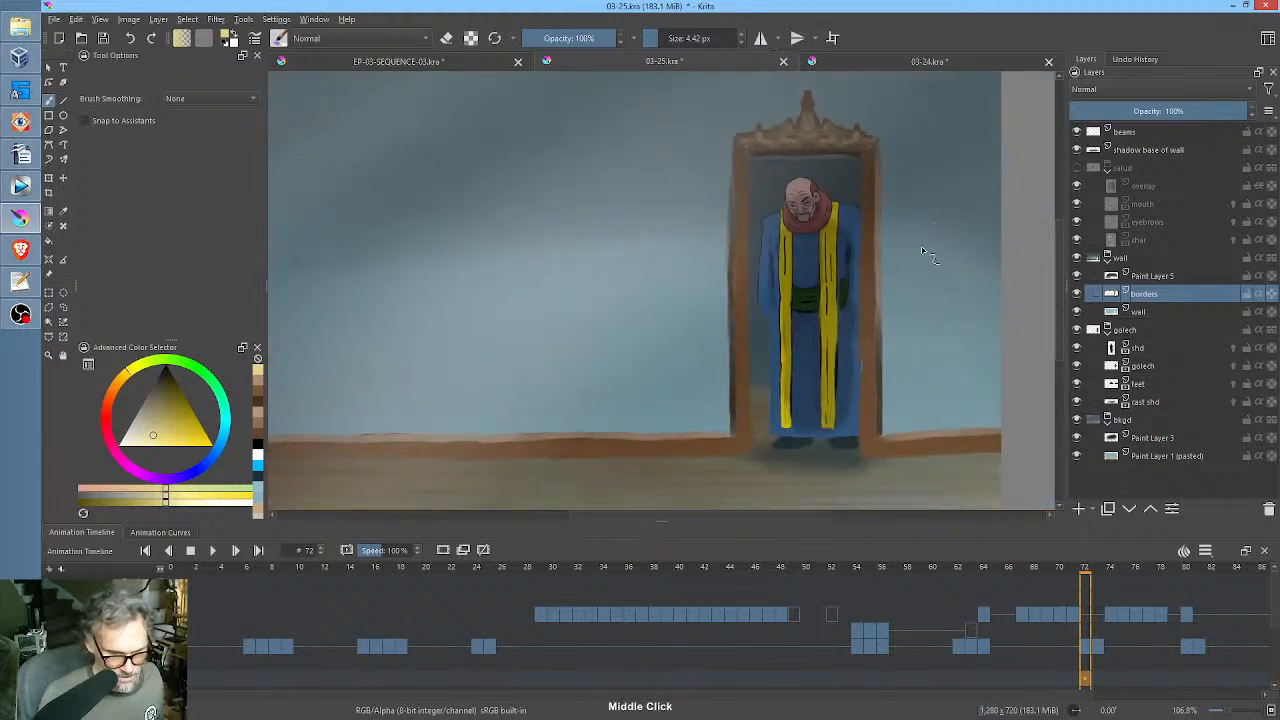
pyautogui.scroll(-2, 904, 302)
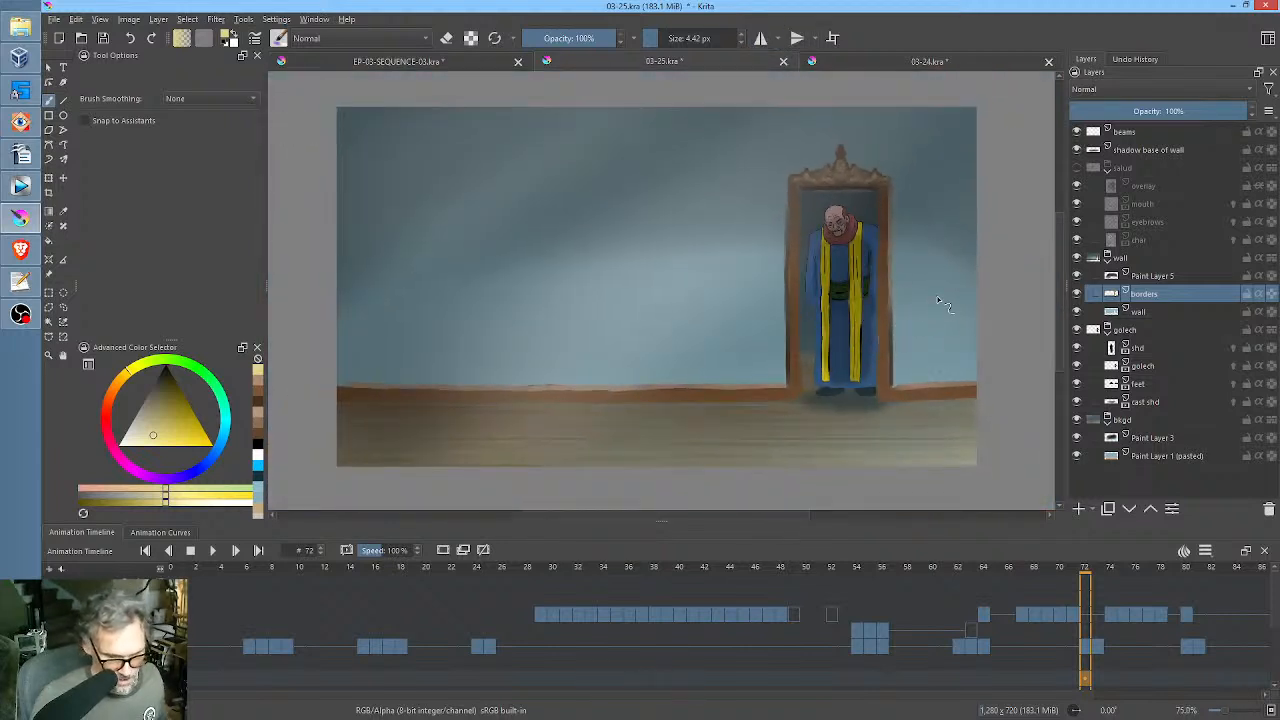
pyautogui.scroll(-2, 915, 290)
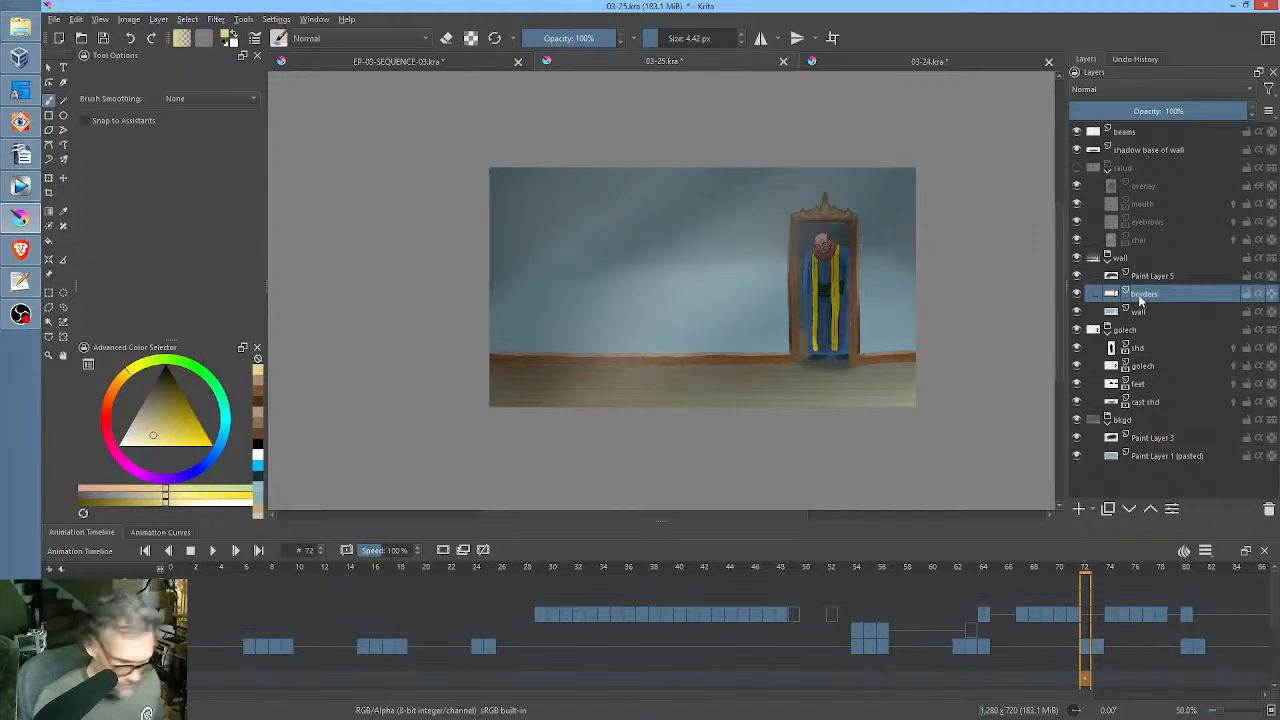
pyautogui.hotkey('ctrl', 't')
pyautogui.rightClick(920, 338)
pyautogui.click(980, 428)
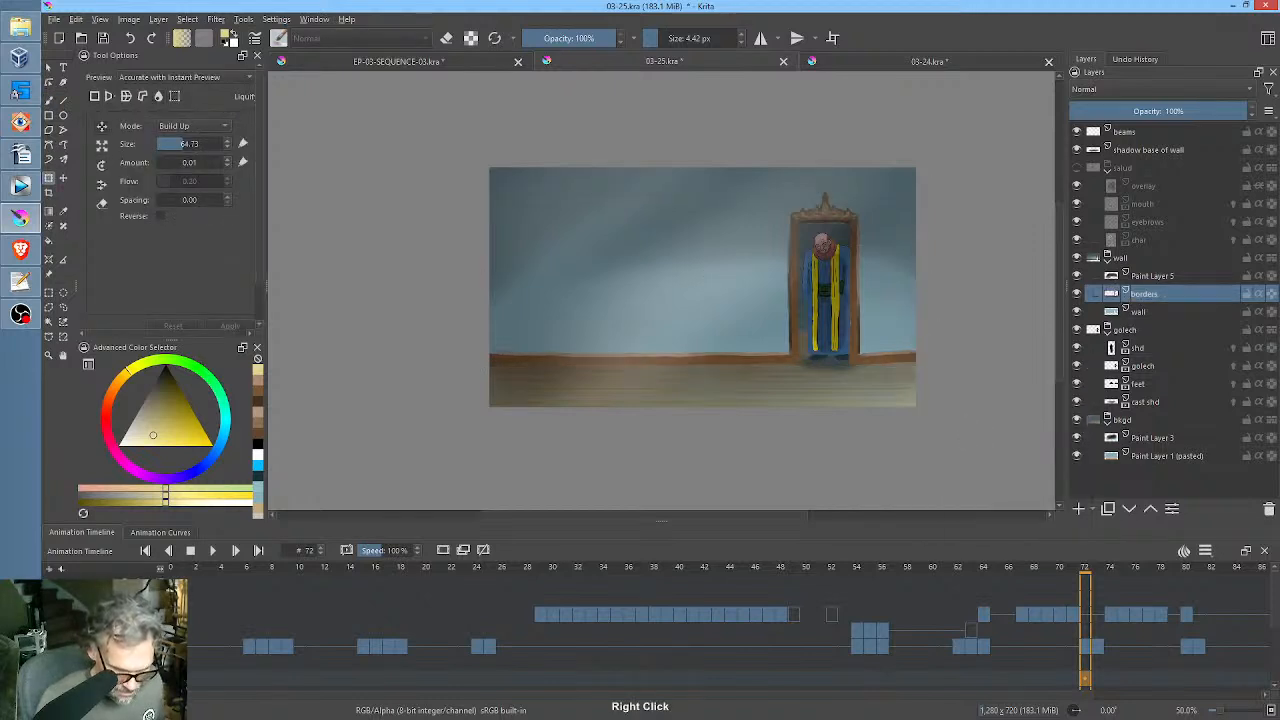
pyautogui.moveTo(908, 390)
pyautogui.mouseDown()
pyautogui.moveTo(914, 335)
pyautogui.moveTo(877, 323)
pyautogui.moveTo(942, 355)
pyautogui.mouseUp()
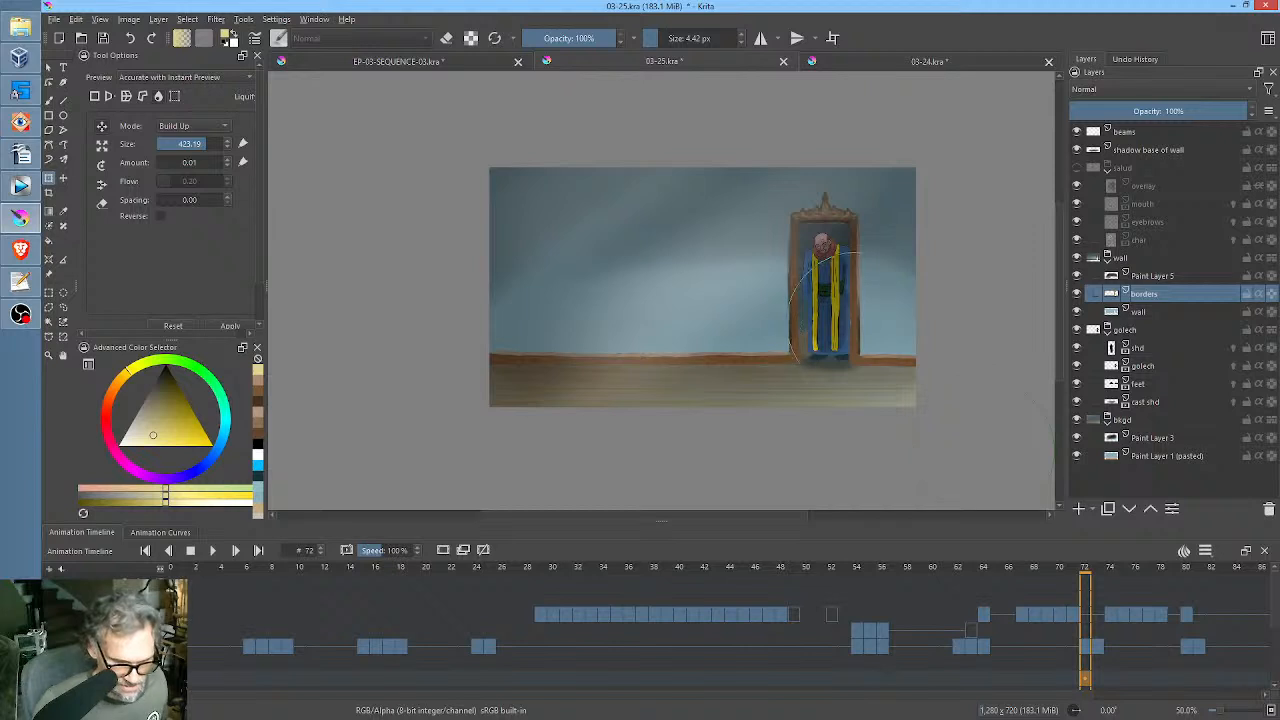
pyautogui.scroll(2, 862, 325)
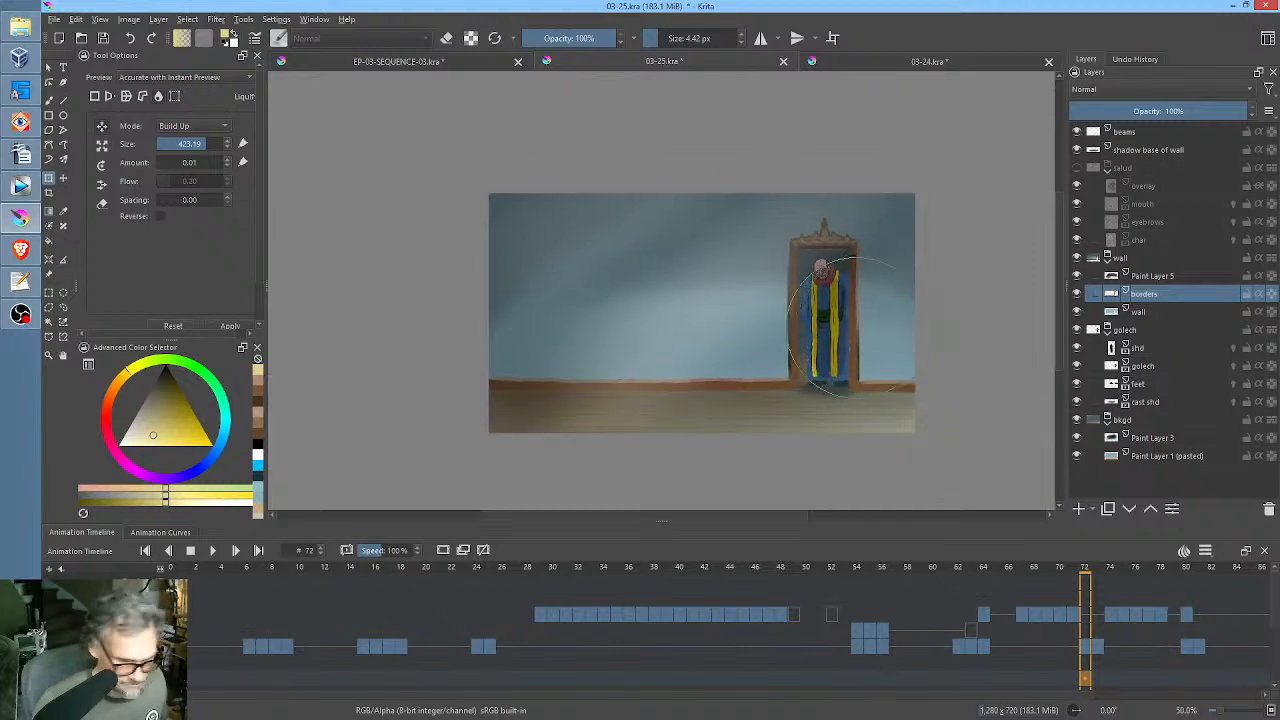
pyautogui.press('i')
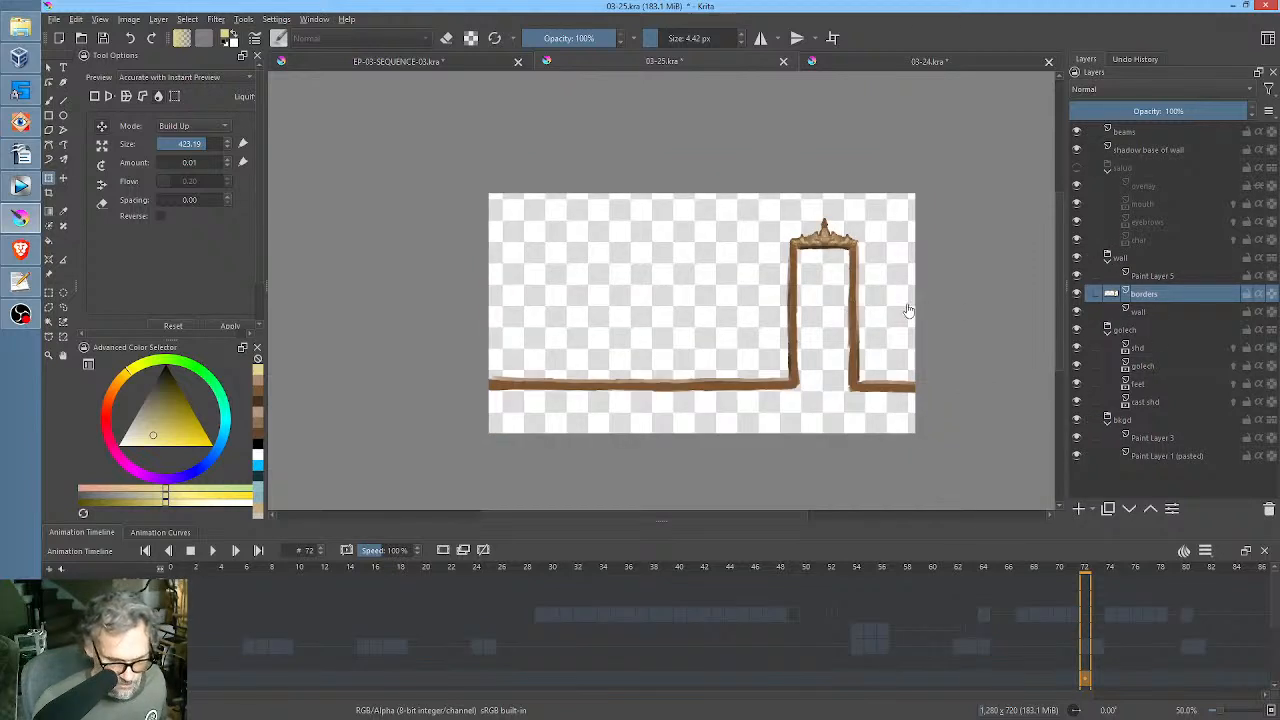
pyautogui.press('i')
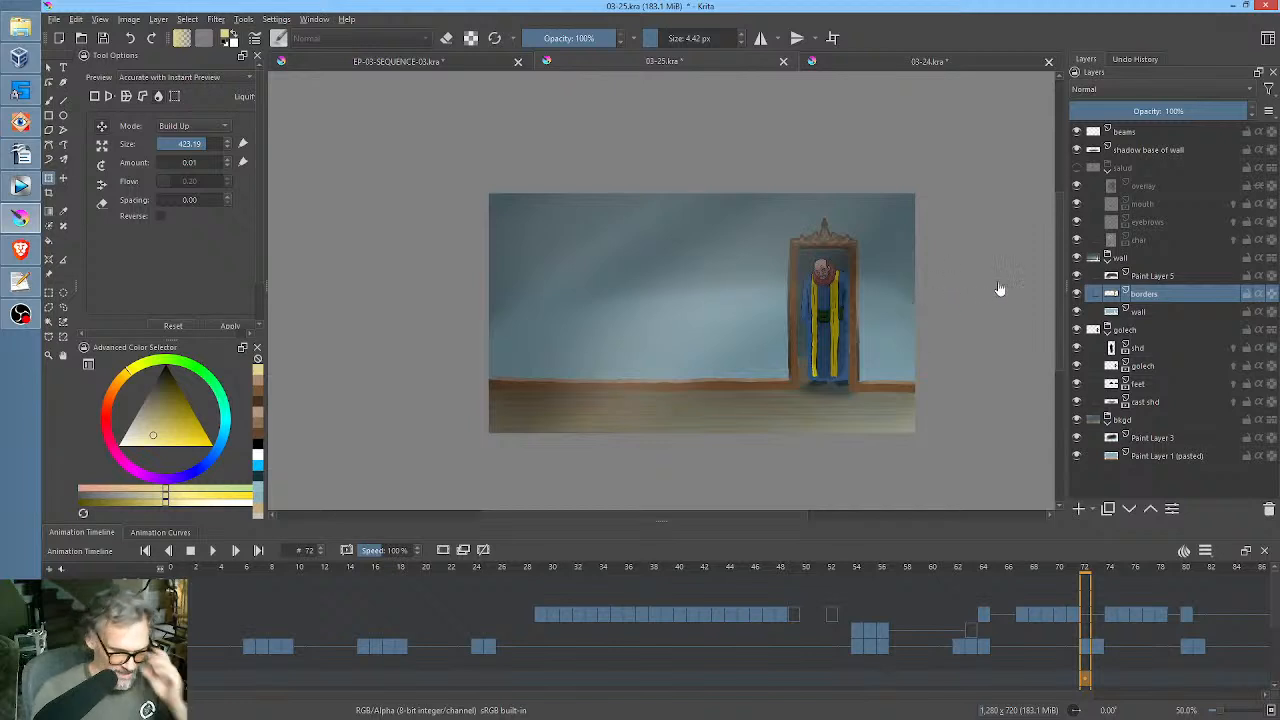
# Show the salud character group and scrub through the timeline to check the characters against the door frame.
pyautogui.click(1079, 169)
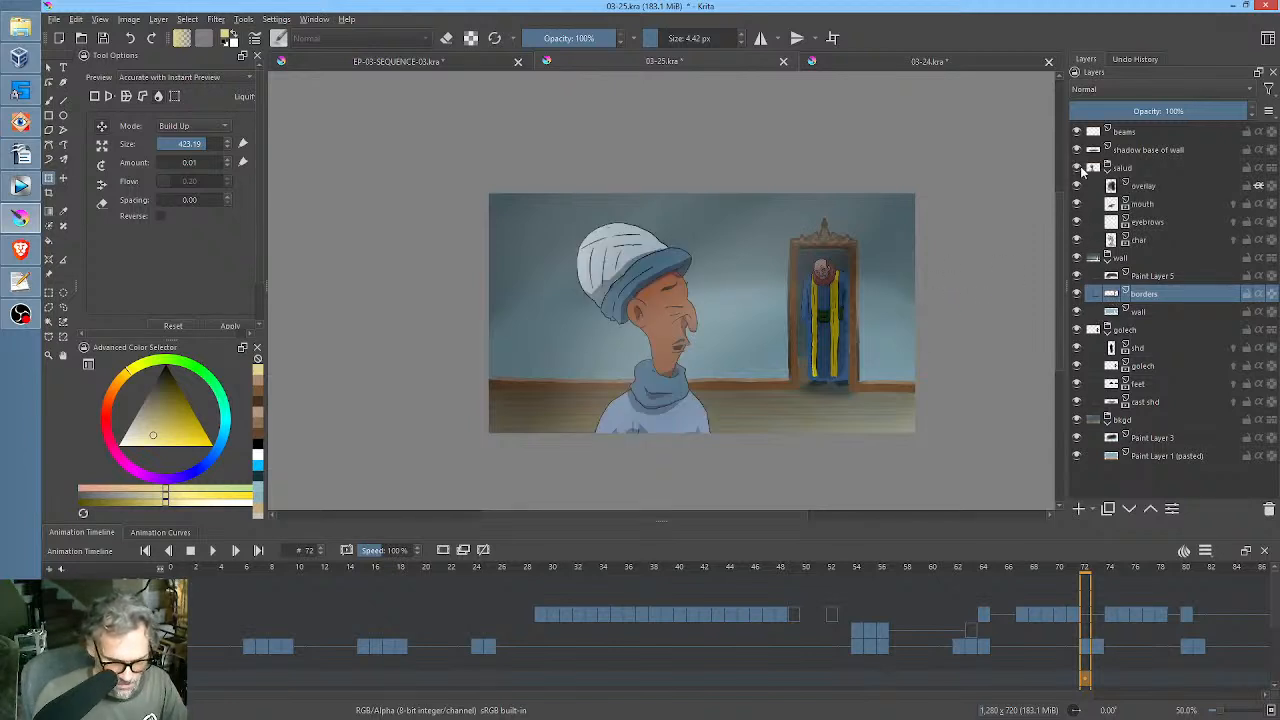
pyautogui.moveTo(876, 560)
pyautogui.mouseDown()
pyautogui.moveTo(811, 561)
pyautogui.moveTo(880, 564)
pyautogui.mouseUp()
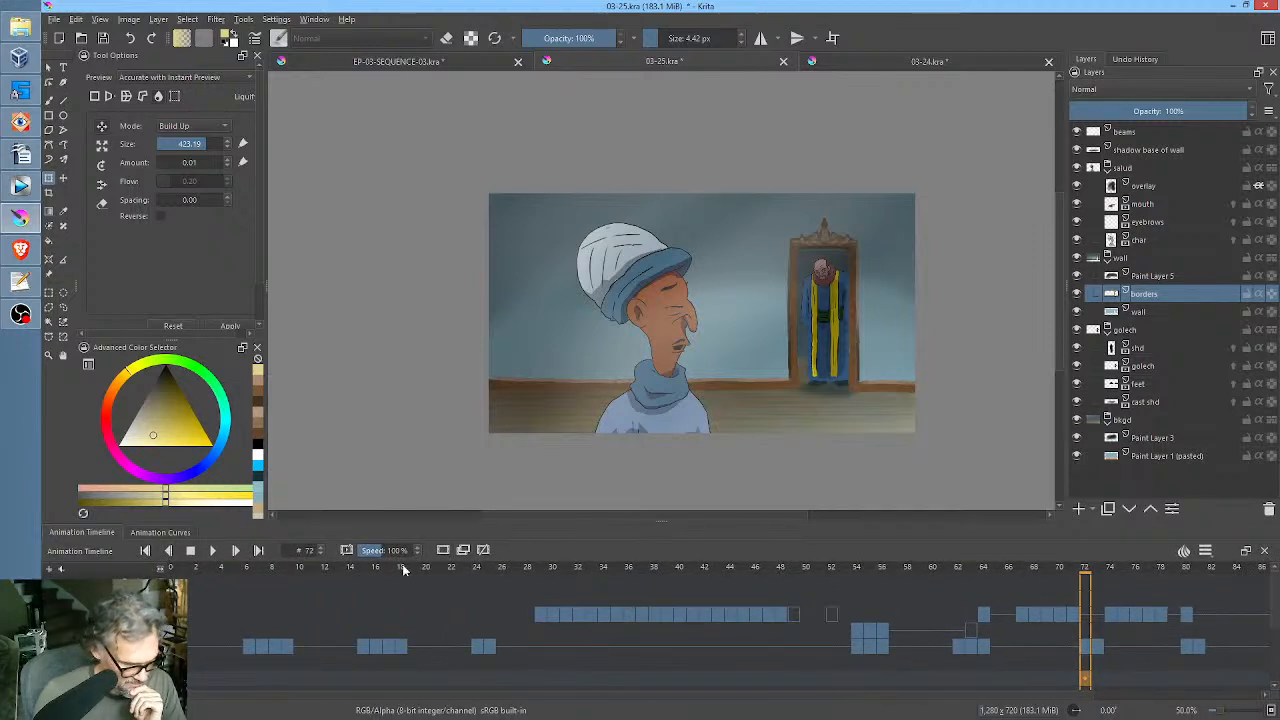
pyautogui.moveTo(180, 568); pyautogui.dragTo(892, 553)
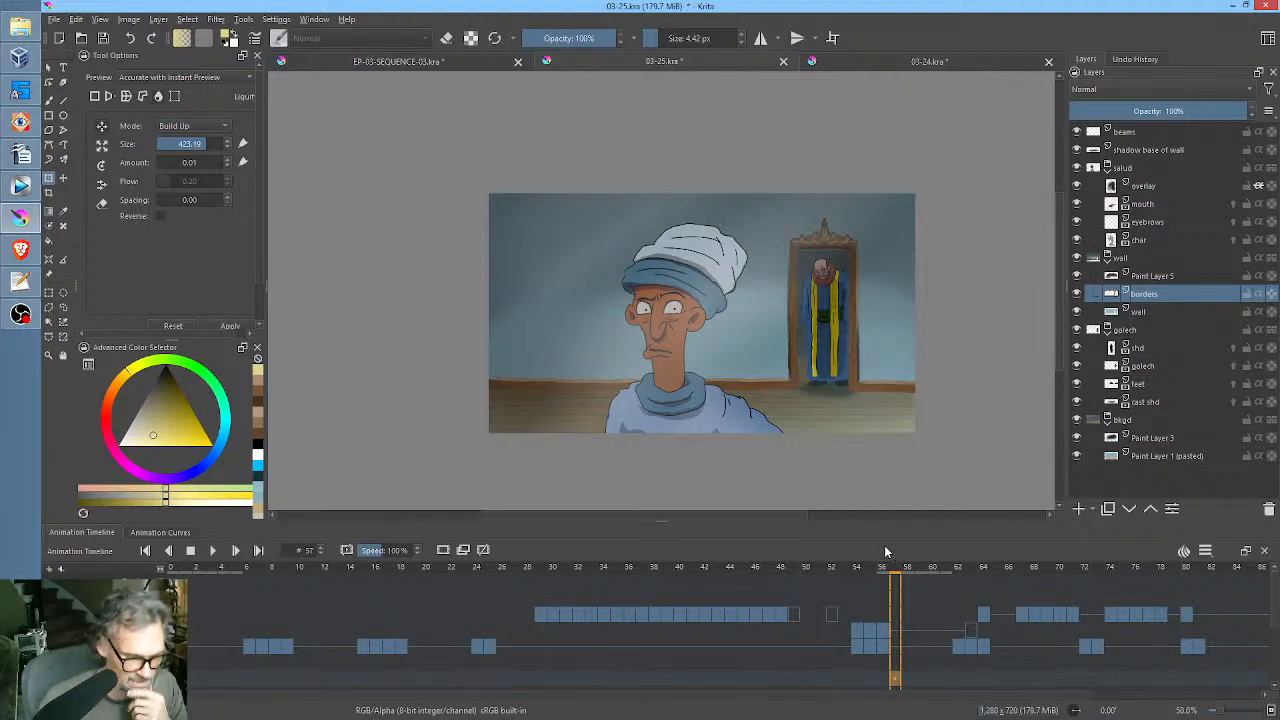
pyautogui.click(172, 574)
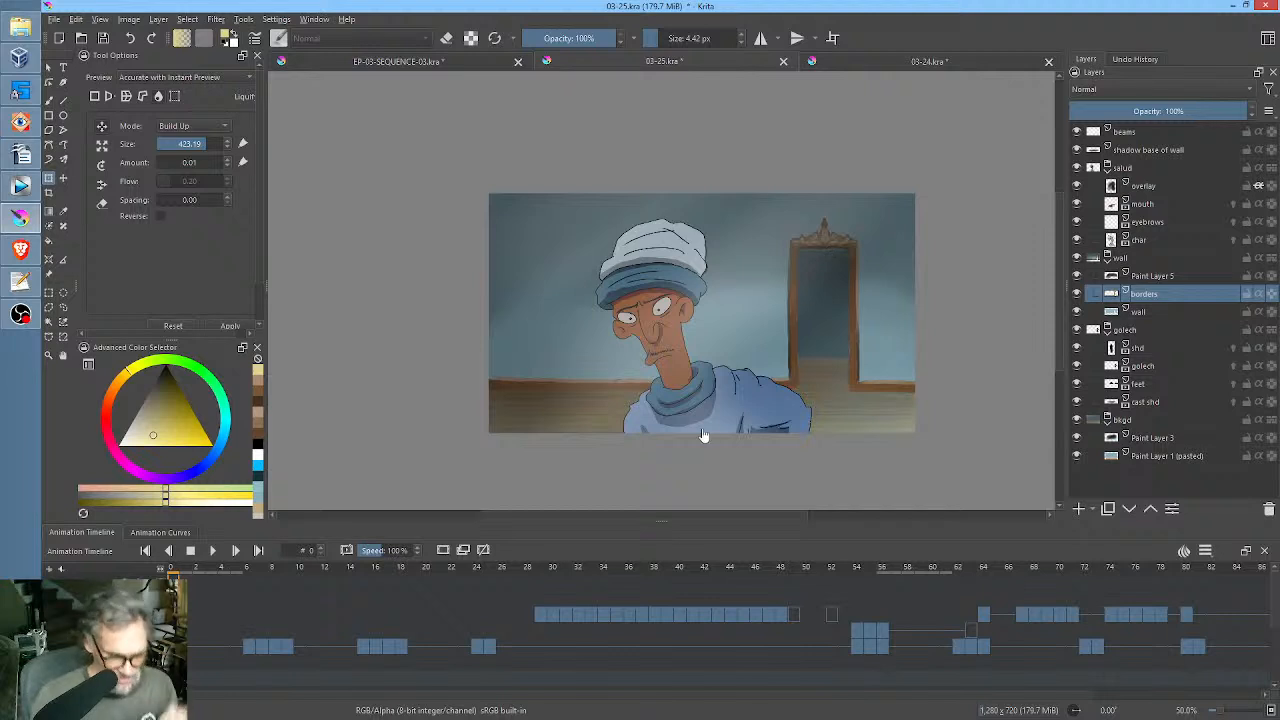
pyautogui.moveTo(793, 570); pyautogui.dragTo(734, 553)
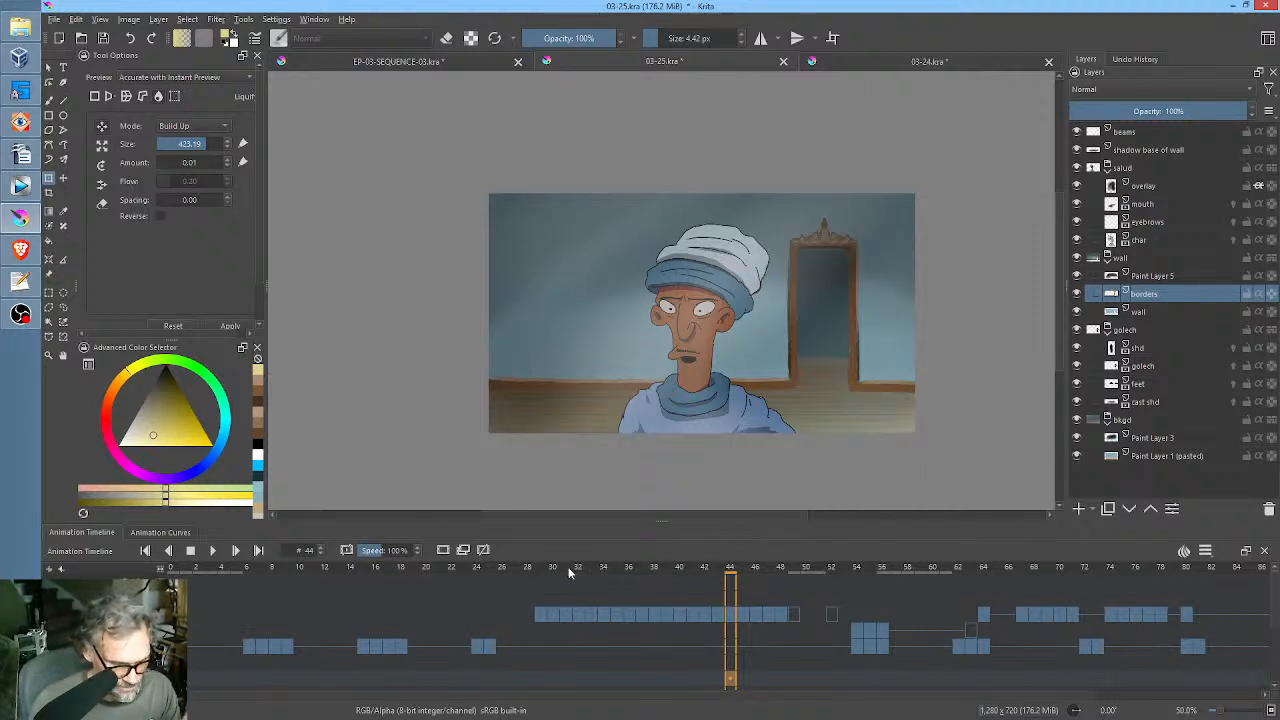
pyautogui.moveTo(524, 568); pyautogui.dragTo(874, 585)
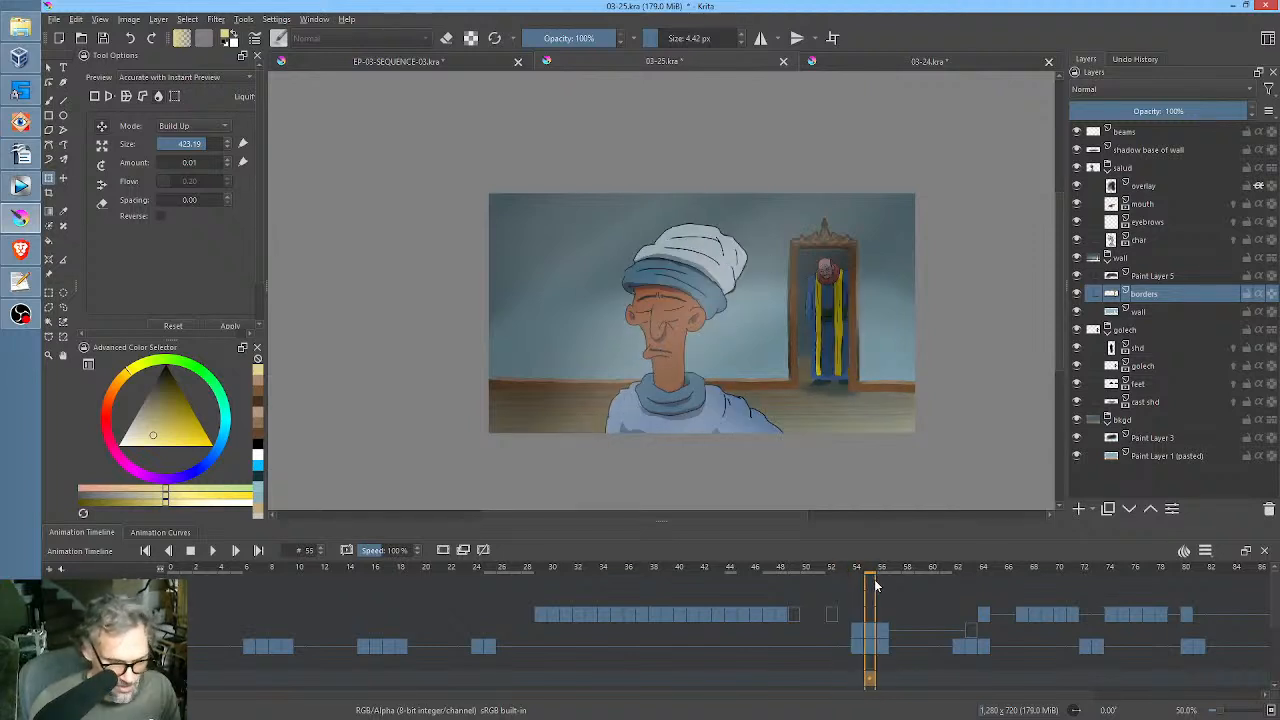
# Play the animation from frames 45, 30, 41 and 44 to review the characters' movement against the decorated doorway.
pyautogui.click(742, 572)
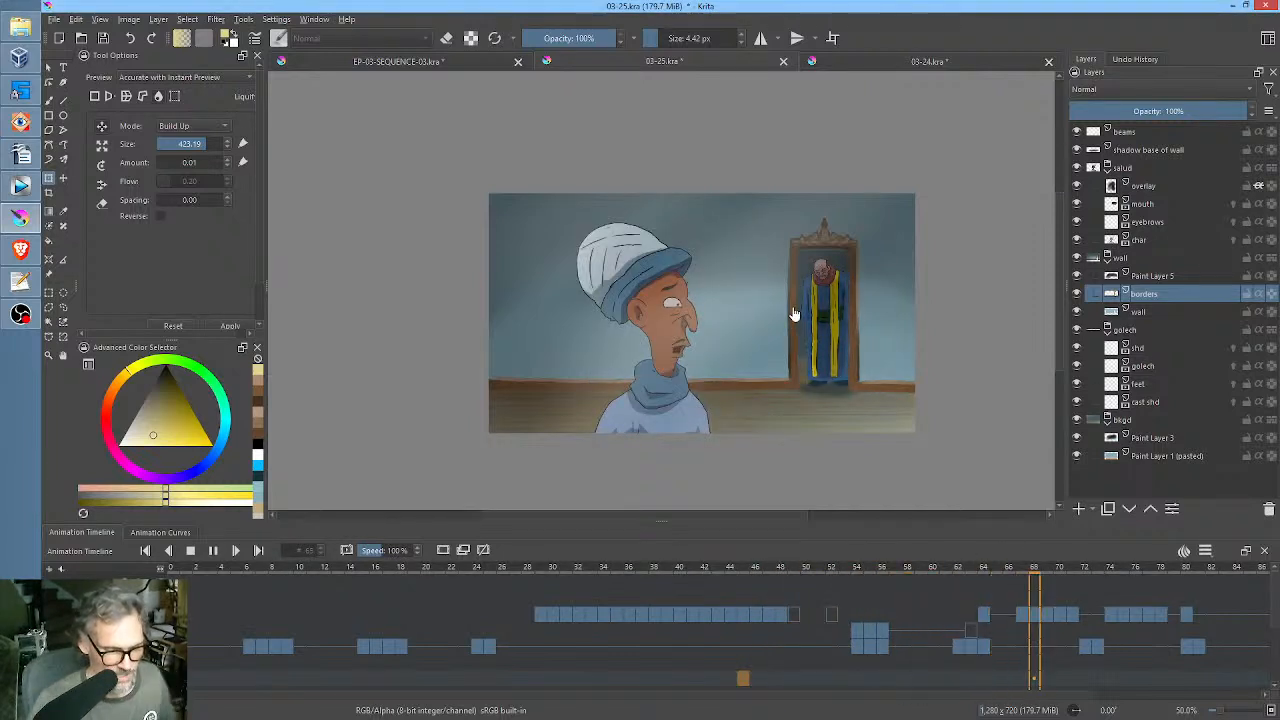
pyautogui.press('space')
pyautogui.click(551, 572)
pyautogui.press('space')
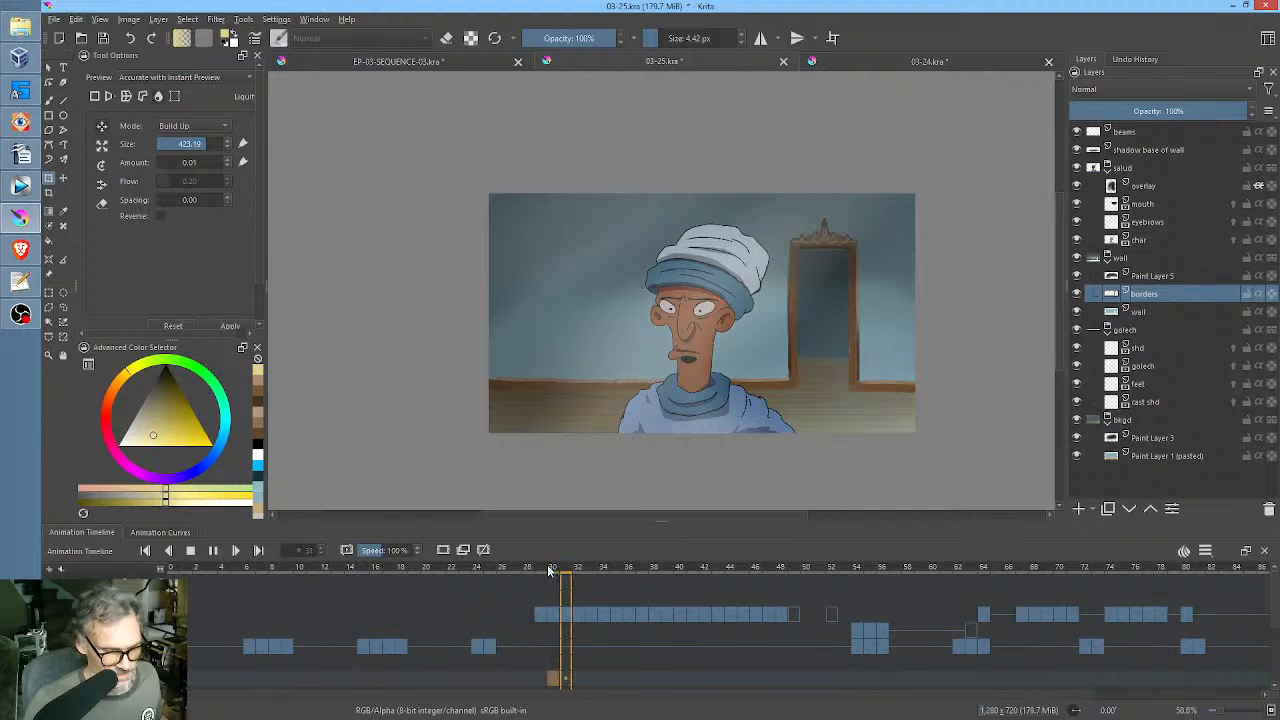
pyautogui.scroll(2, 748, 342)
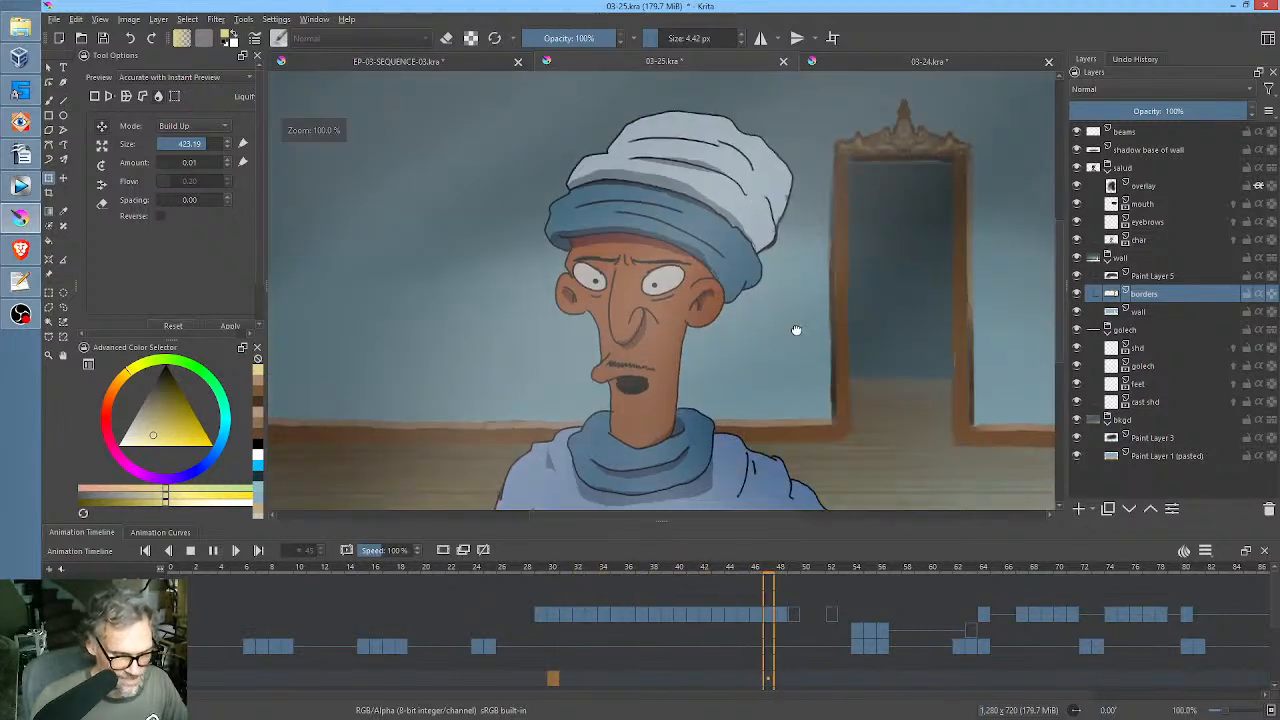
pyautogui.moveTo(797, 332); pyautogui.dragTo(799, 307)
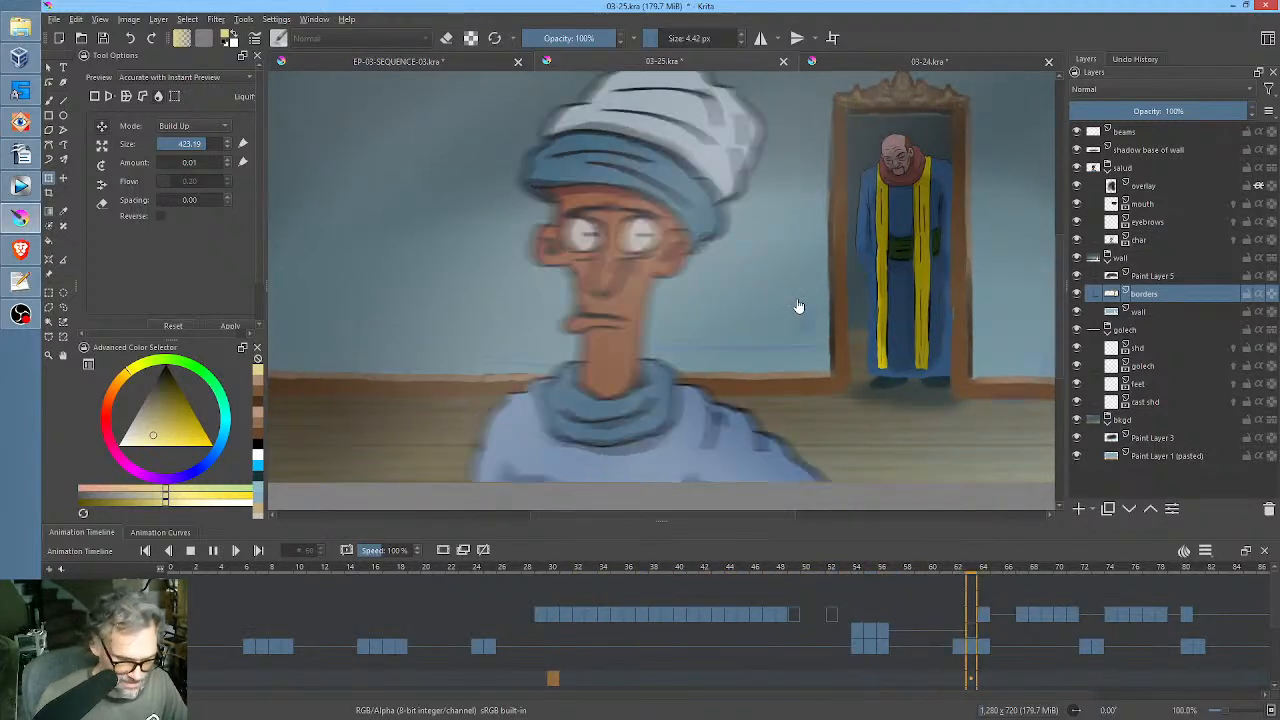
pyautogui.press('space')
pyautogui.click(692, 572)
pyautogui.press('space')
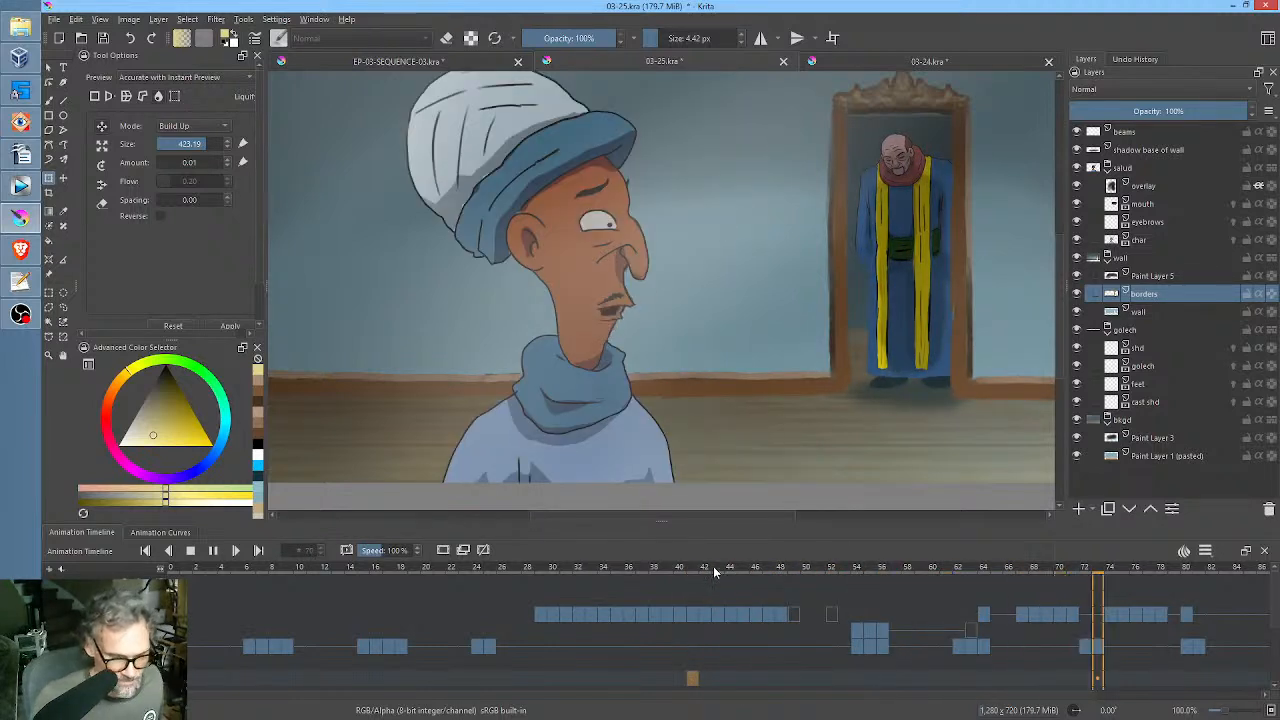
pyautogui.press('space')
pyautogui.click(732, 567)
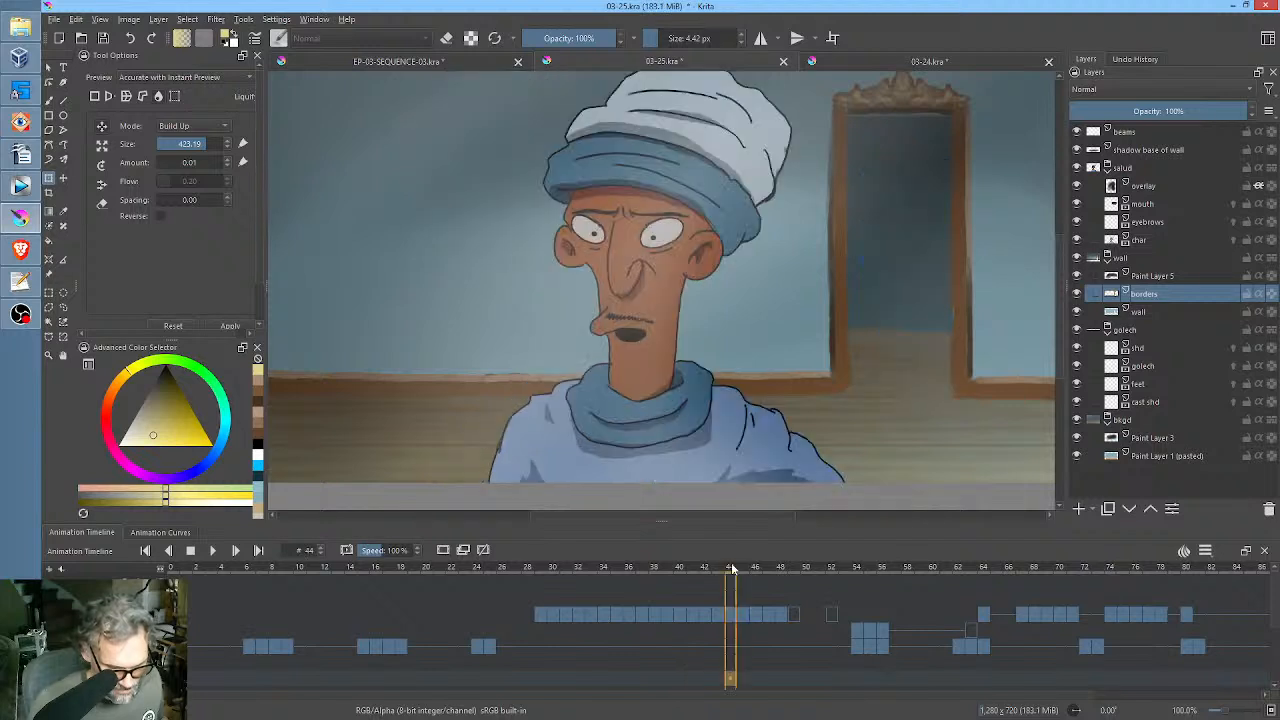
pyautogui.press('space')
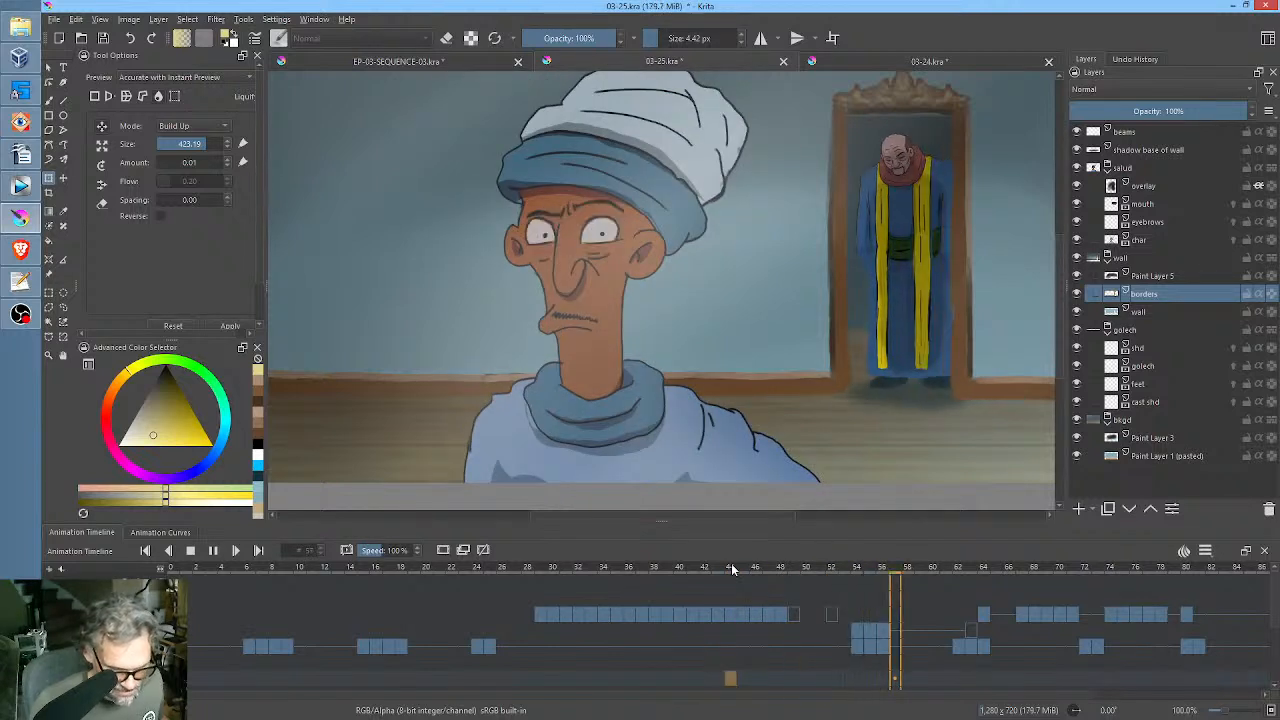
pyautogui.press('space')
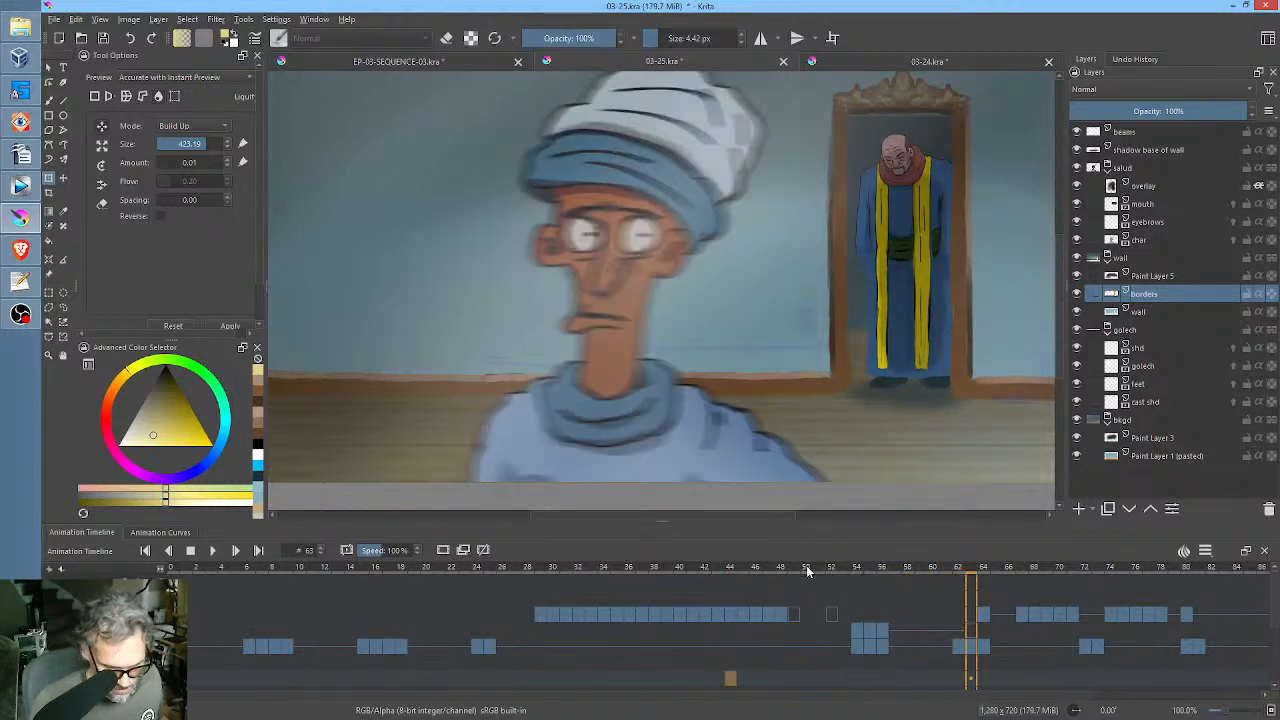
# On frame 52 of the shd layer, erase the part of the character's shading beyond the door frame with a 17.86 px eraser.
pyautogui.moveTo(808, 570); pyautogui.dragTo(835, 570)
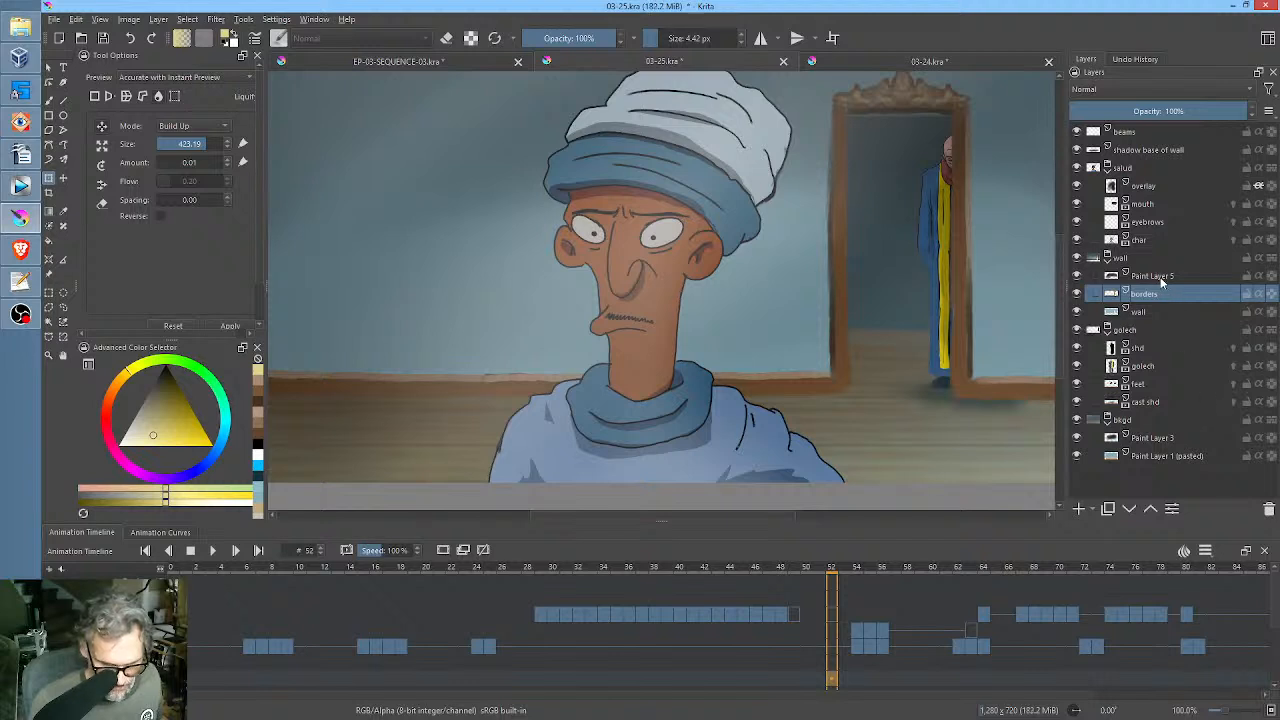
pyautogui.click(1150, 346)
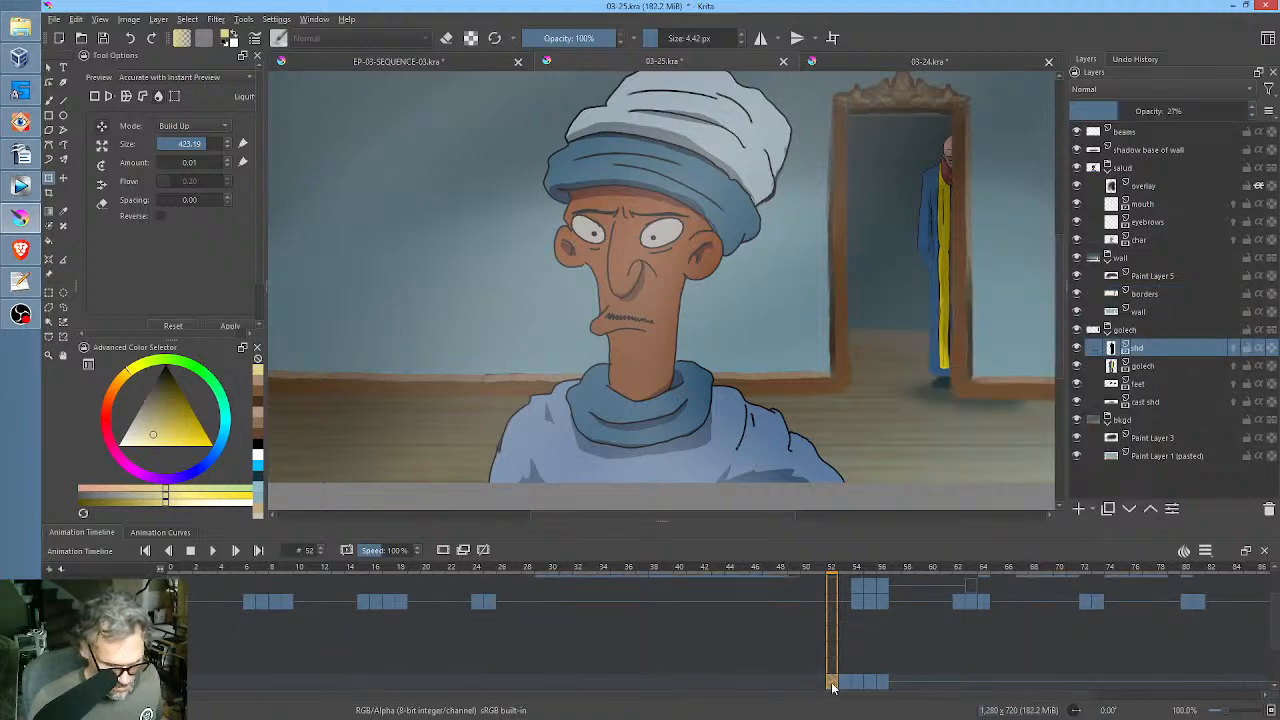
pyautogui.moveTo(968, 428); pyautogui.dragTo(938, 432)
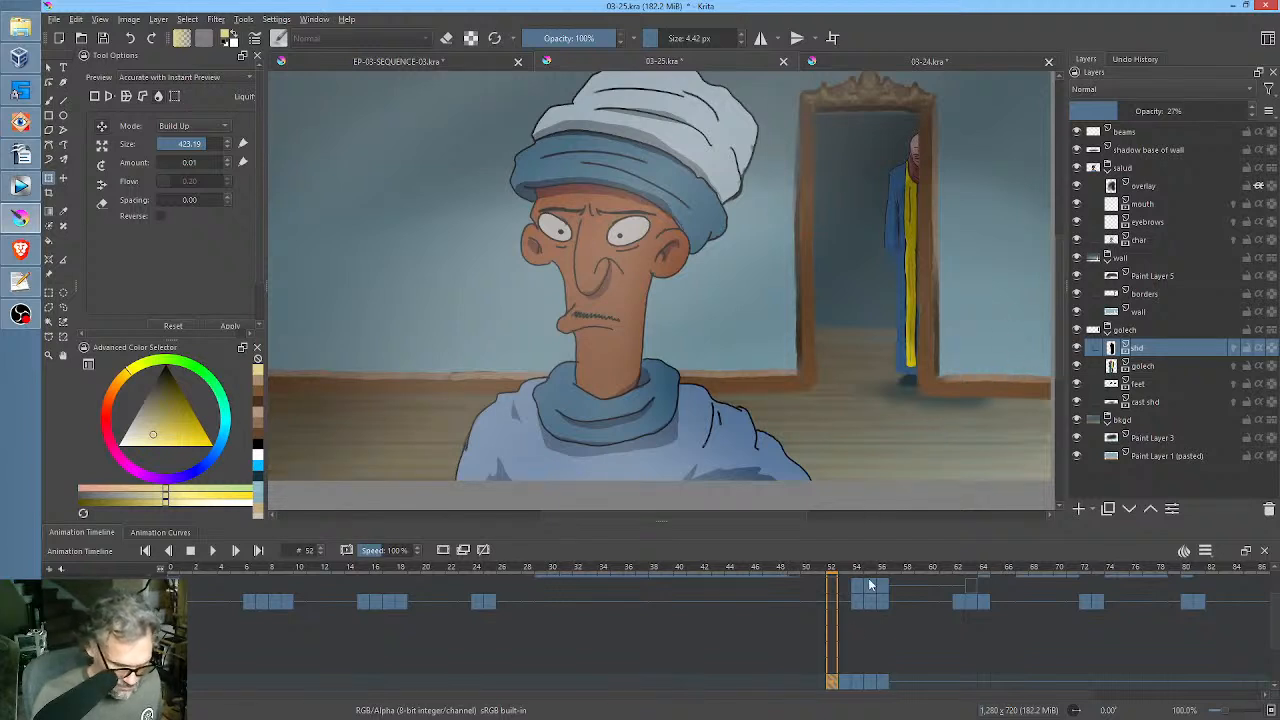
pyautogui.click(822, 685)
pyautogui.click(832, 680)
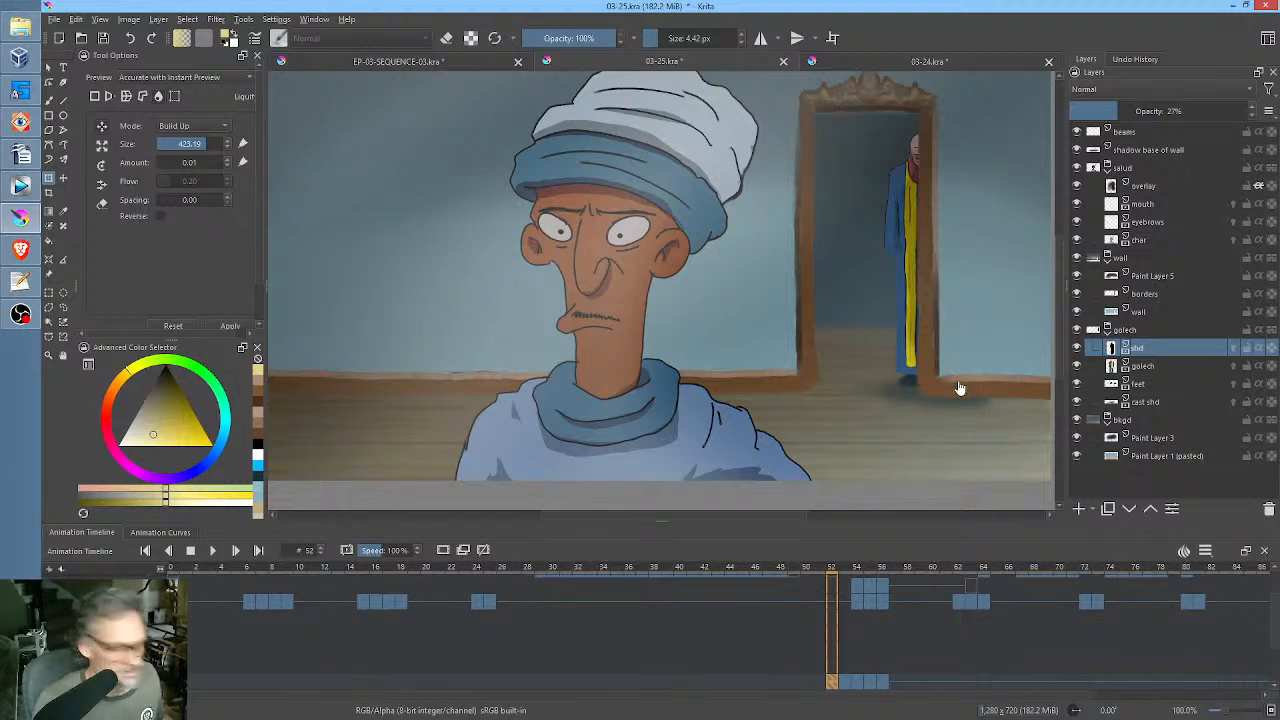
pyautogui.press('b')
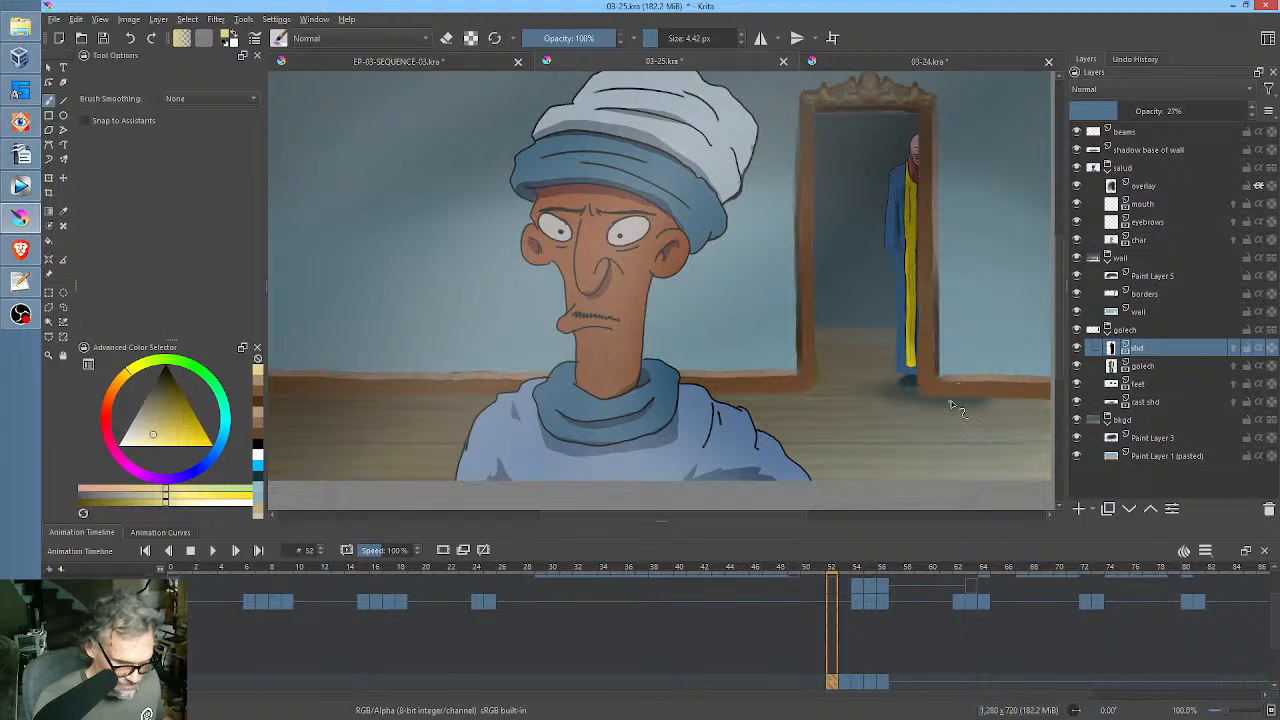
pyautogui.press('e')
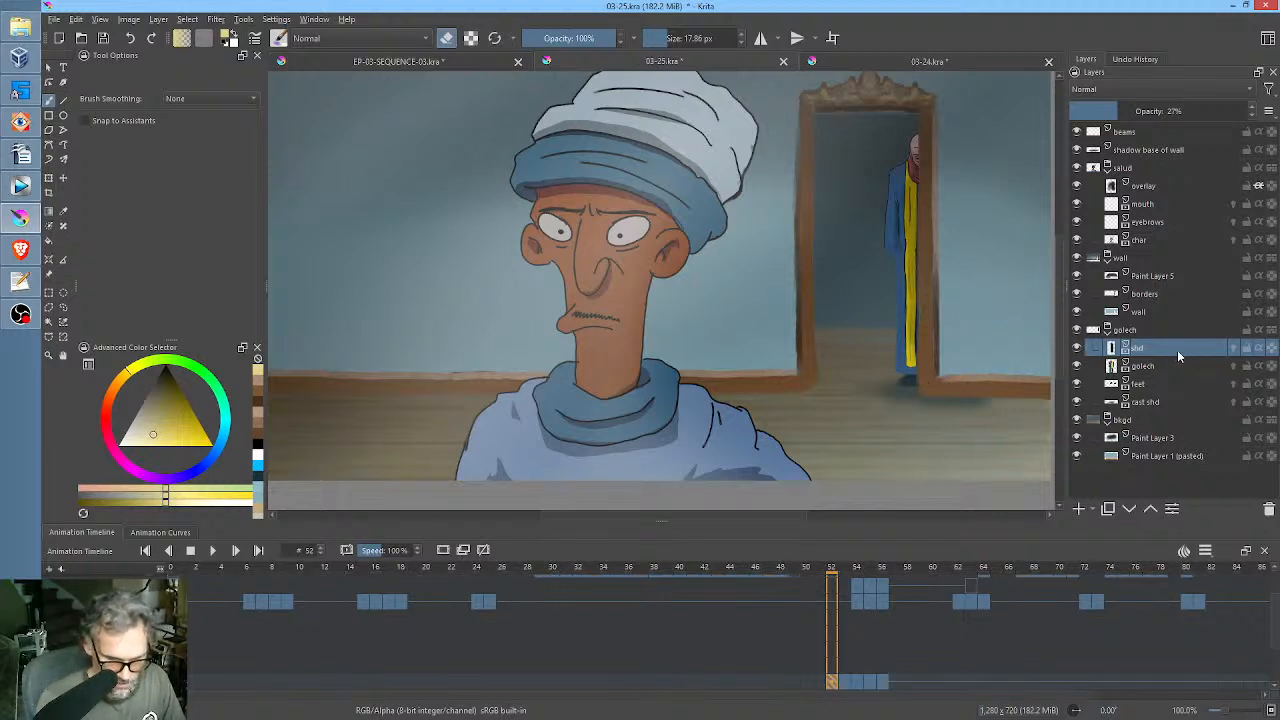
# Erase the floor shadow spilling outside the door frame on the cast shd layer, working through frames 52 to 56.
pyautogui.click(1150, 403)
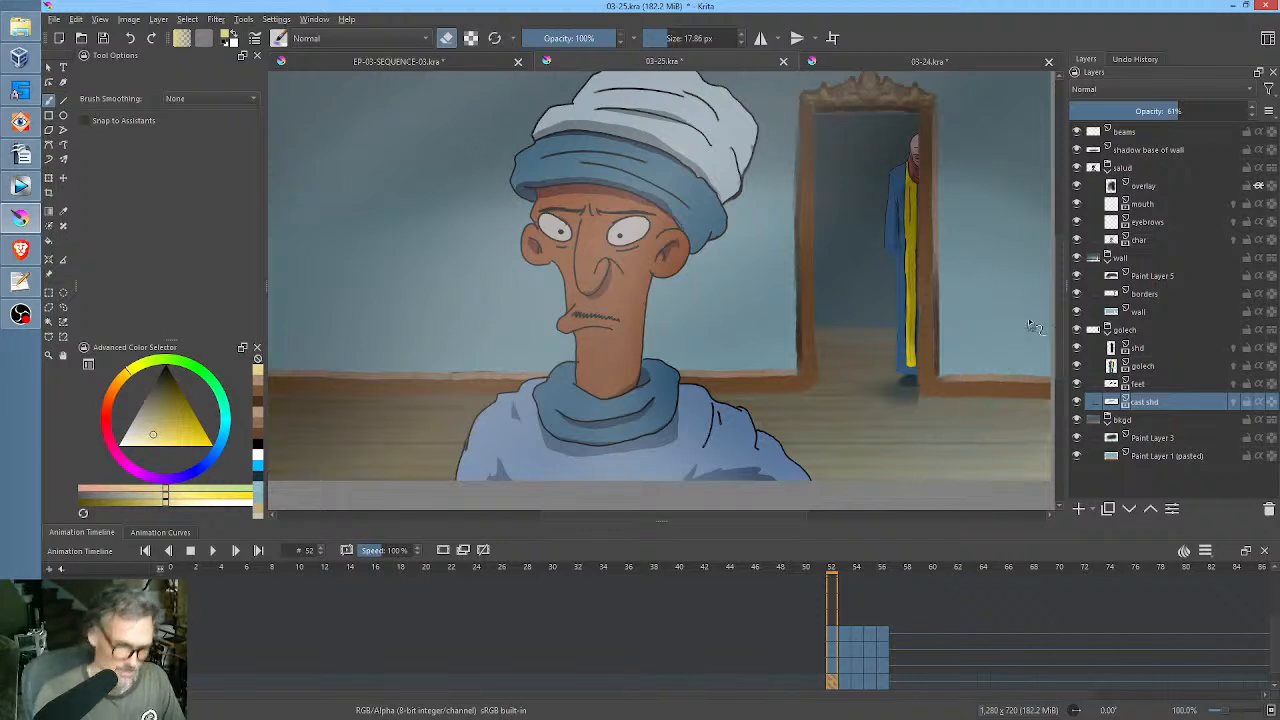
pyautogui.click(847, 686)
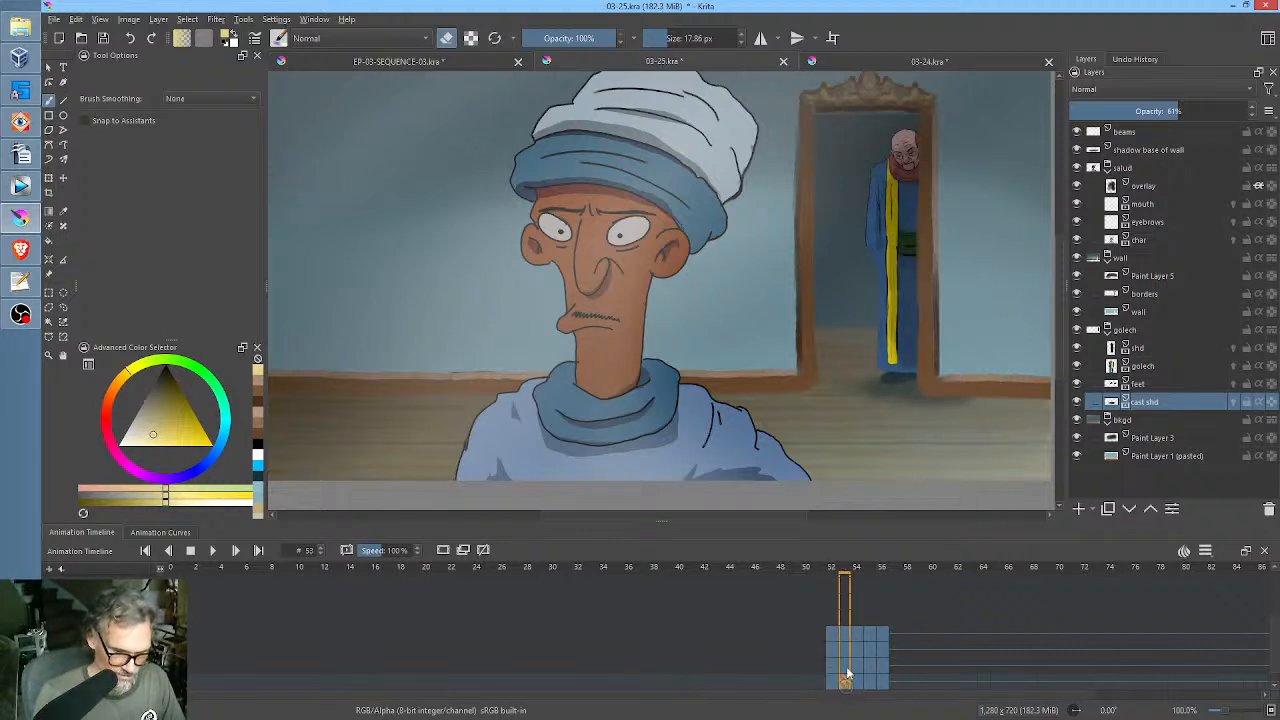
pyautogui.moveTo(932, 408)
pyautogui.mouseDown()
pyautogui.moveTo(967, 426)
pyautogui.moveTo(974, 381)
pyautogui.moveTo(968, 396)
pyautogui.moveTo(953, 380)
pyautogui.moveTo(924, 424)
pyautogui.mouseUp()
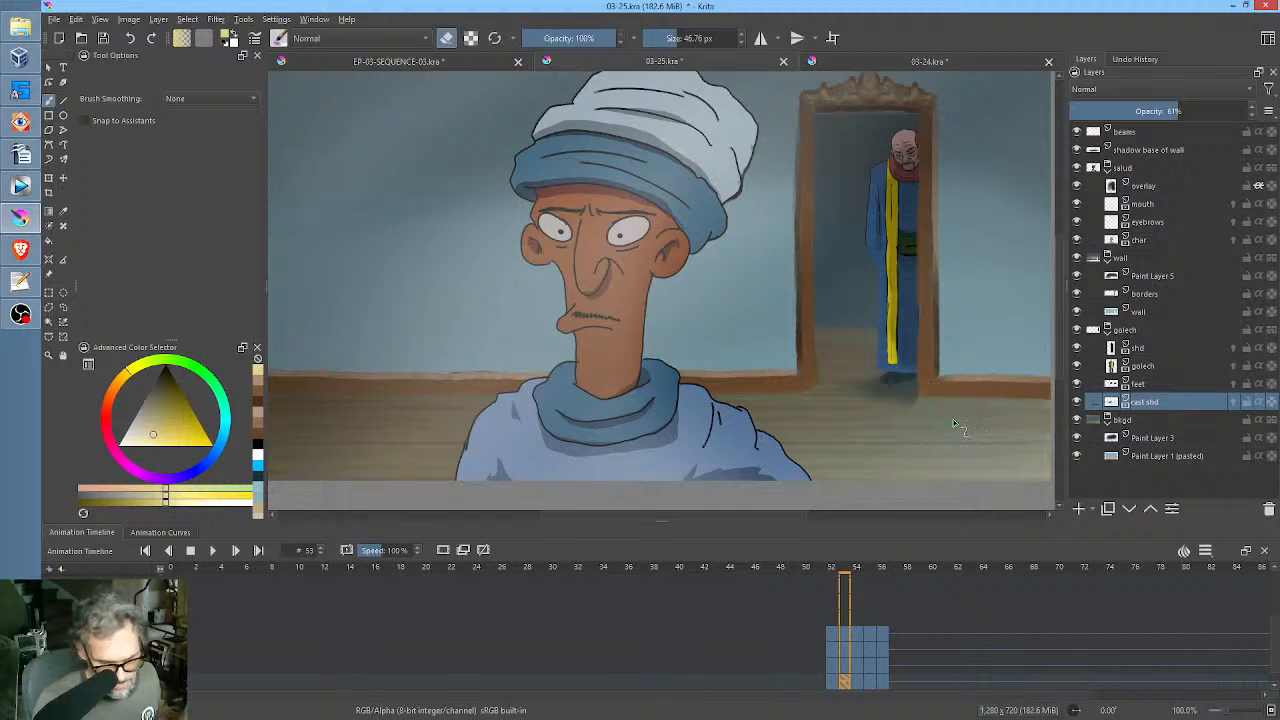
pyautogui.press('.')
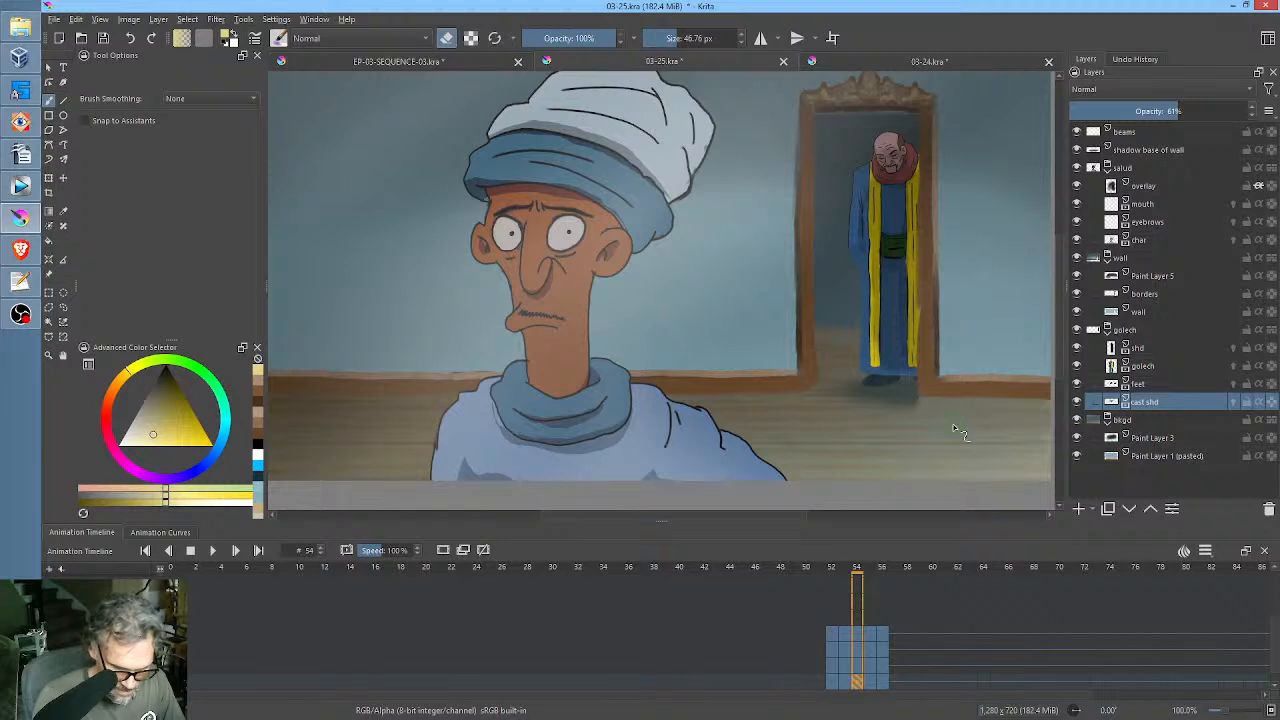
pyautogui.click(849, 684)
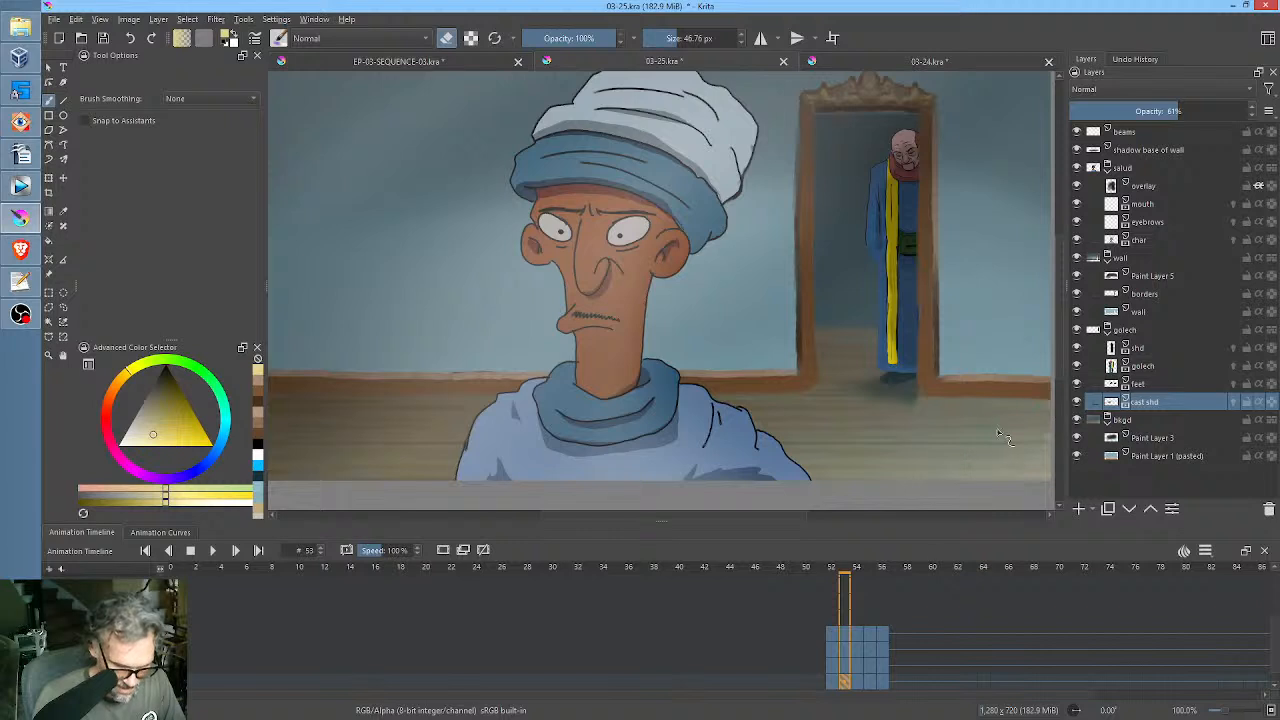
pyautogui.click(859, 684)
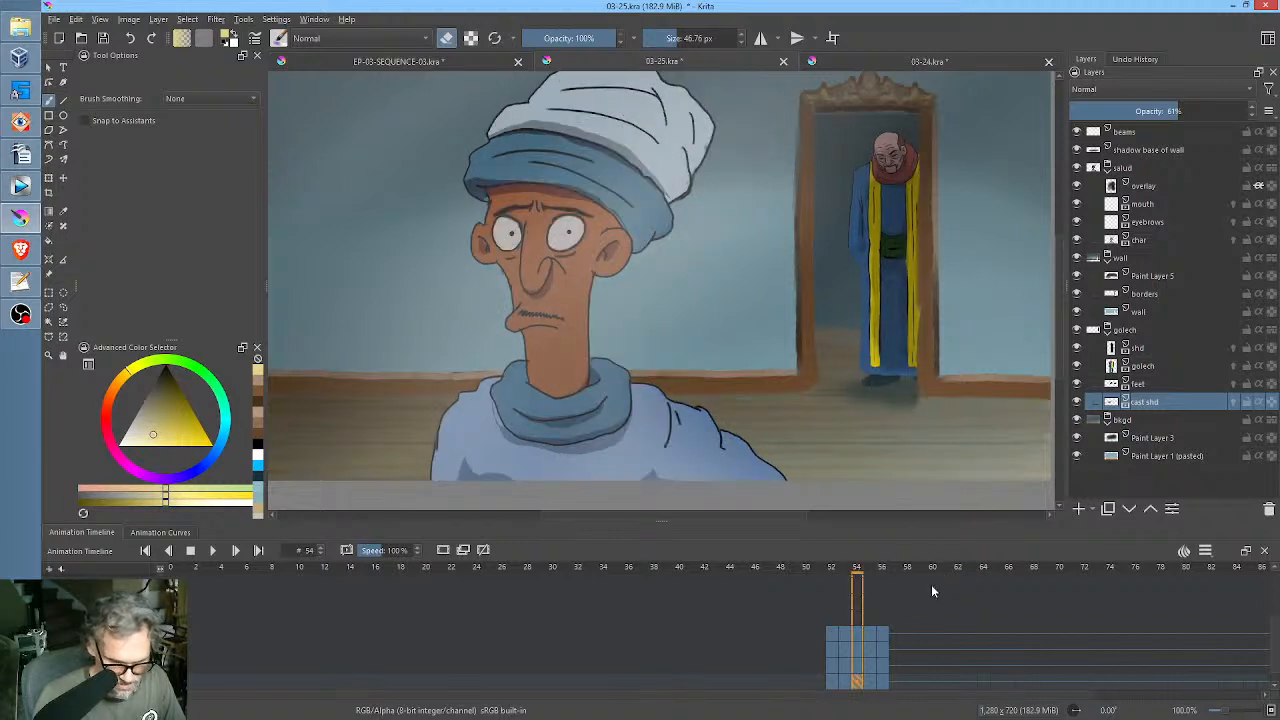
pyautogui.click(871, 684)
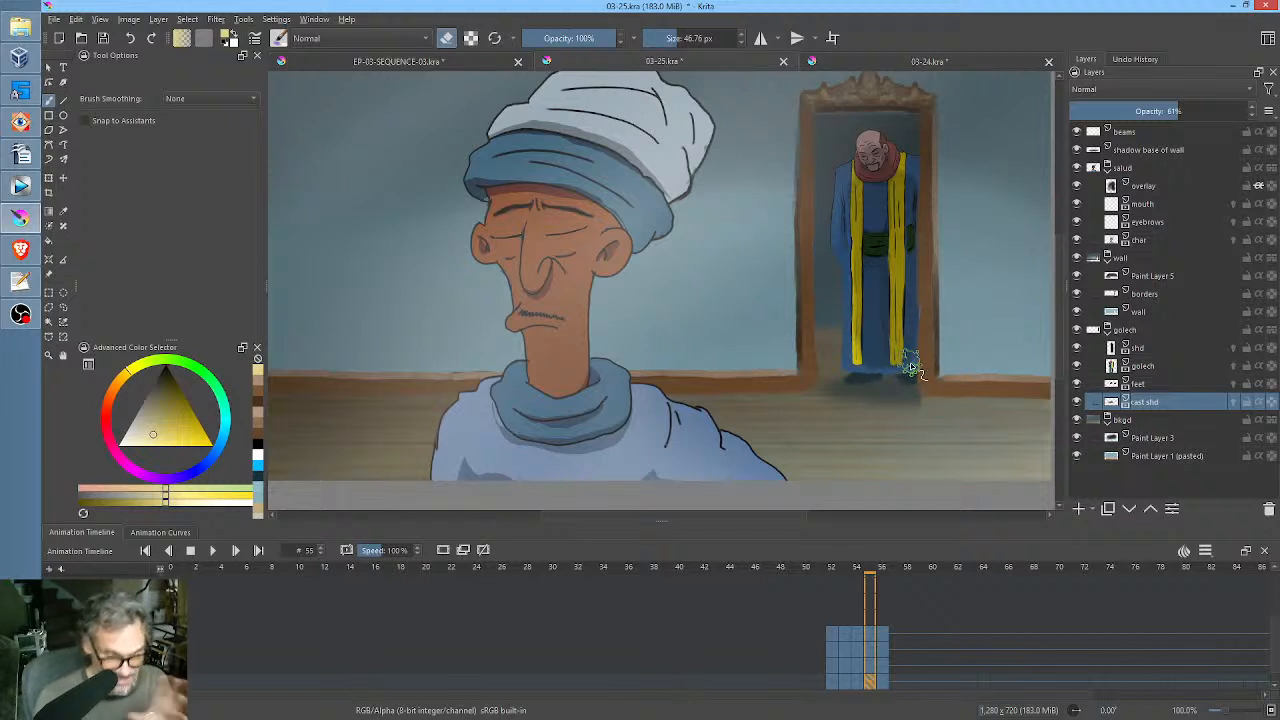
pyautogui.click(882, 684)
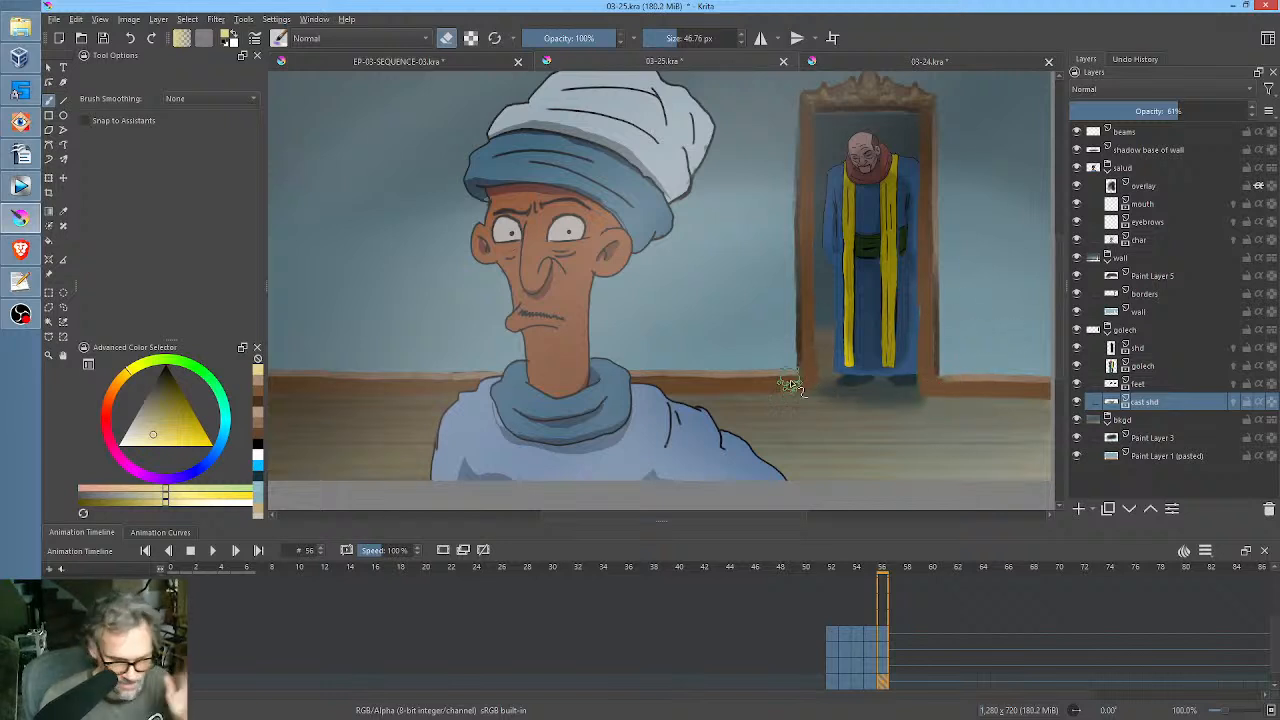
# Compare the scene with and without Paint Layer 5 and reduce that layer's opacity to 51%.
pyautogui.scroll(-2, 920, 299)
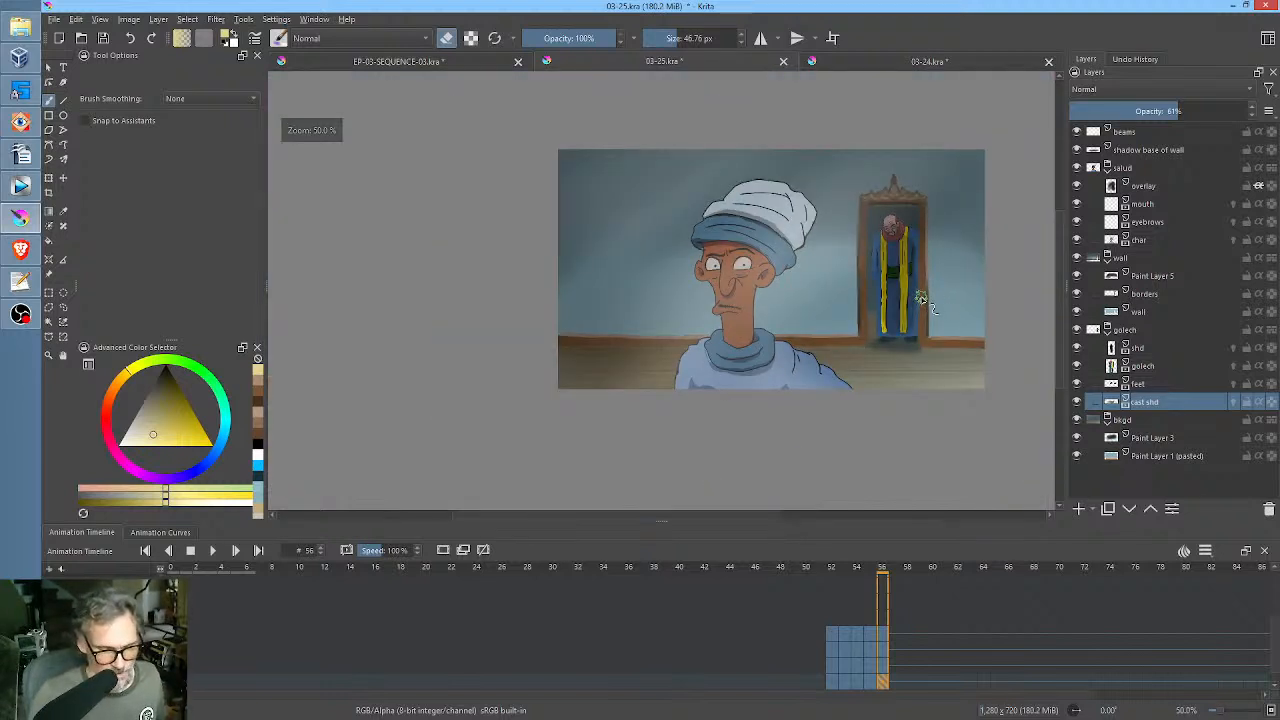
pyautogui.scroll(1, 920, 299)
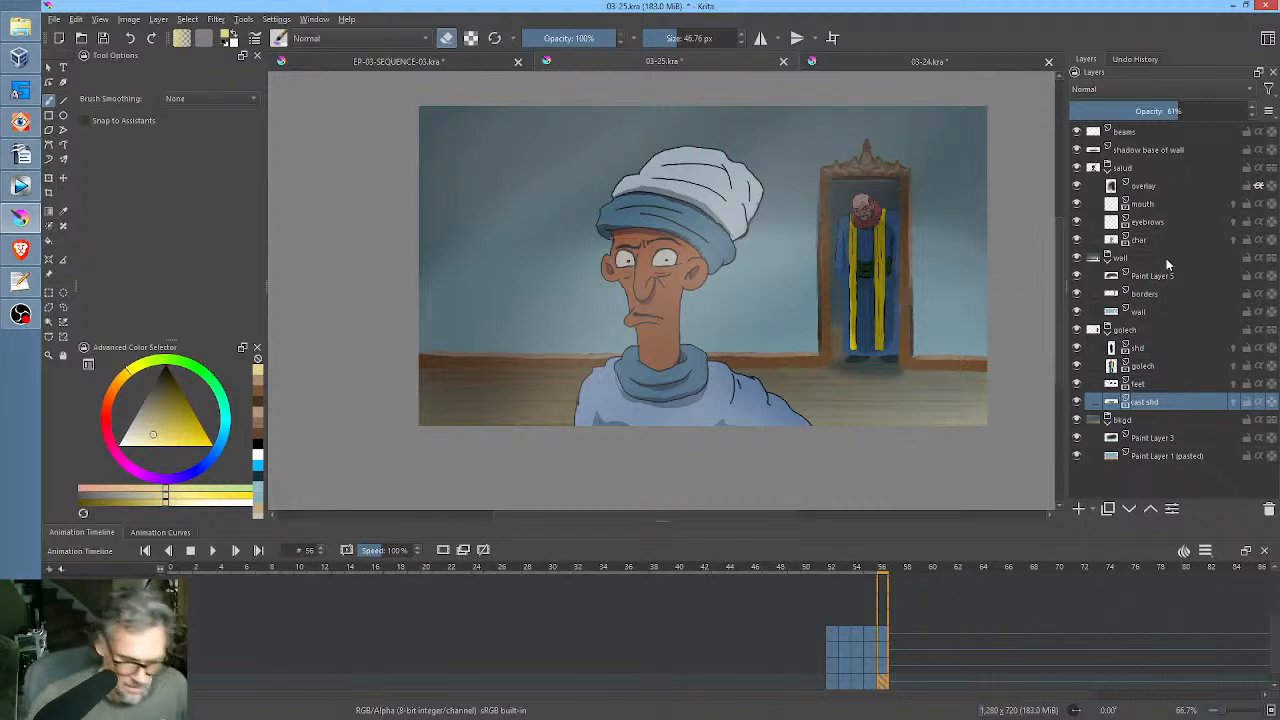
pyautogui.click(1076, 277)
pyautogui.click(1076, 277)
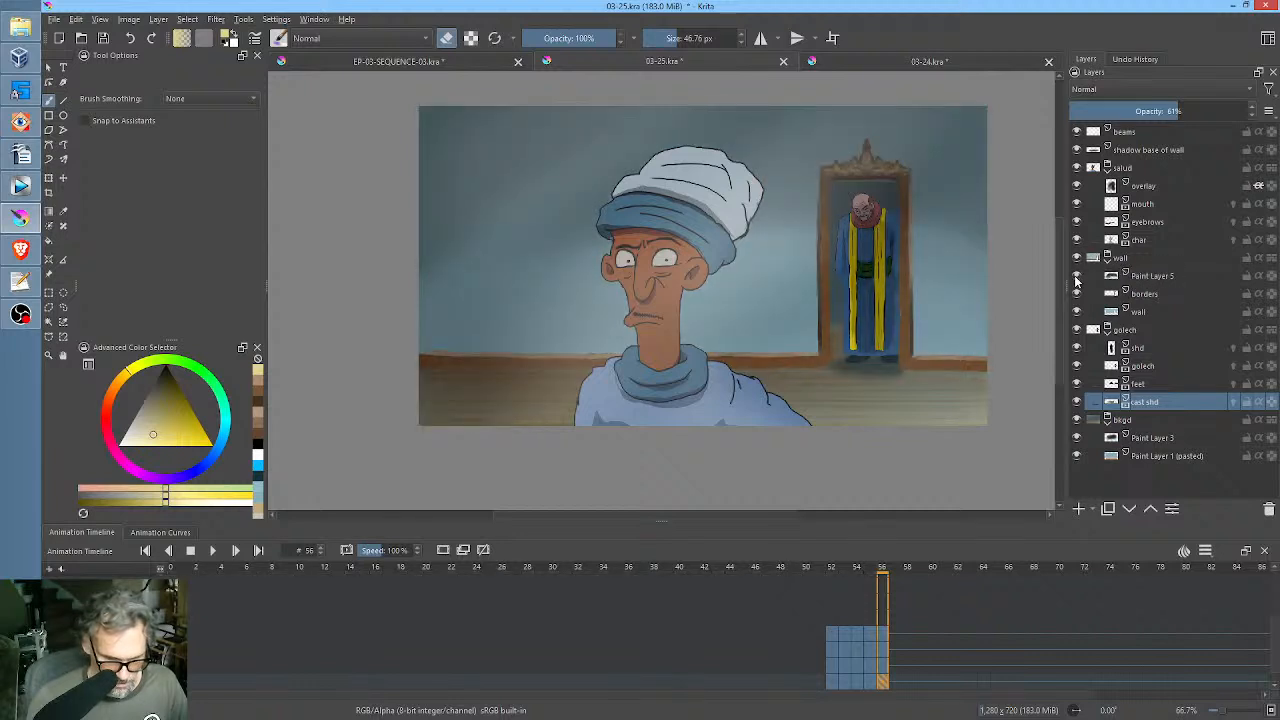
pyautogui.click(1076, 277)
pyautogui.click(1076, 277)
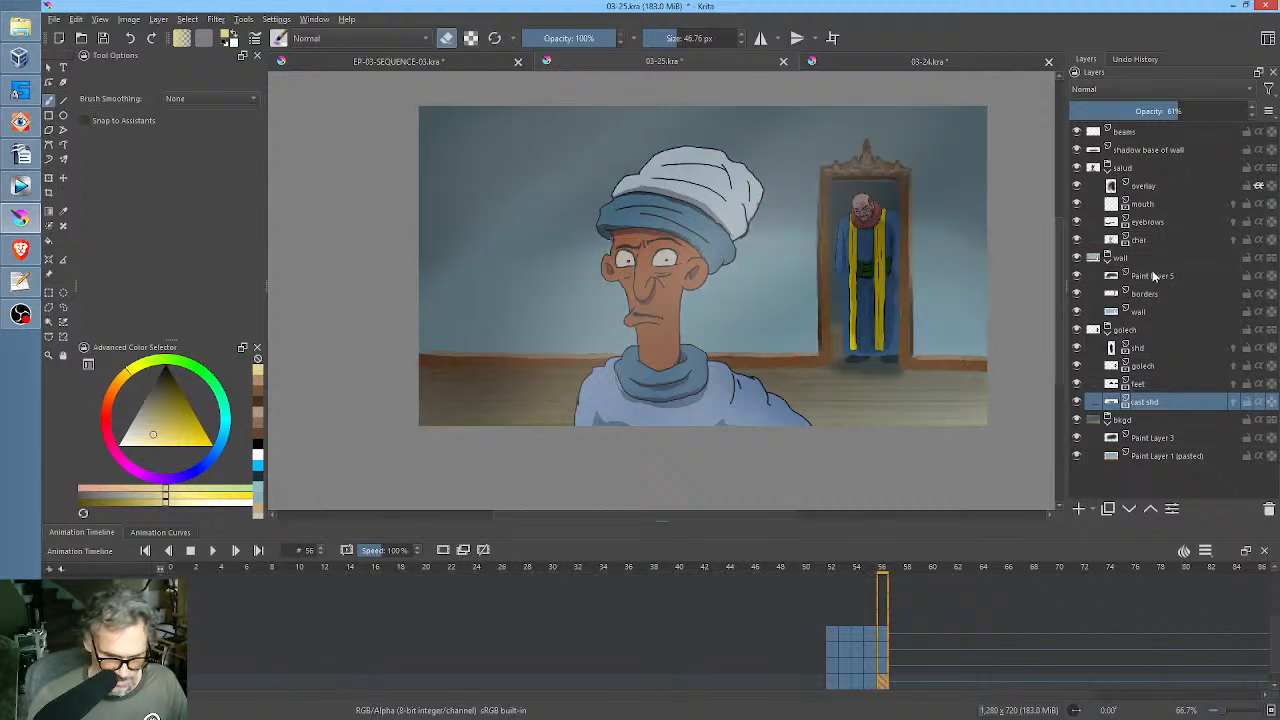
pyautogui.click(1153, 277)
pyautogui.moveTo(1205, 111)
pyautogui.mouseDown()
pyautogui.moveTo(1034, 116)
pyautogui.moveTo(1160, 133)
pyautogui.mouseUp()
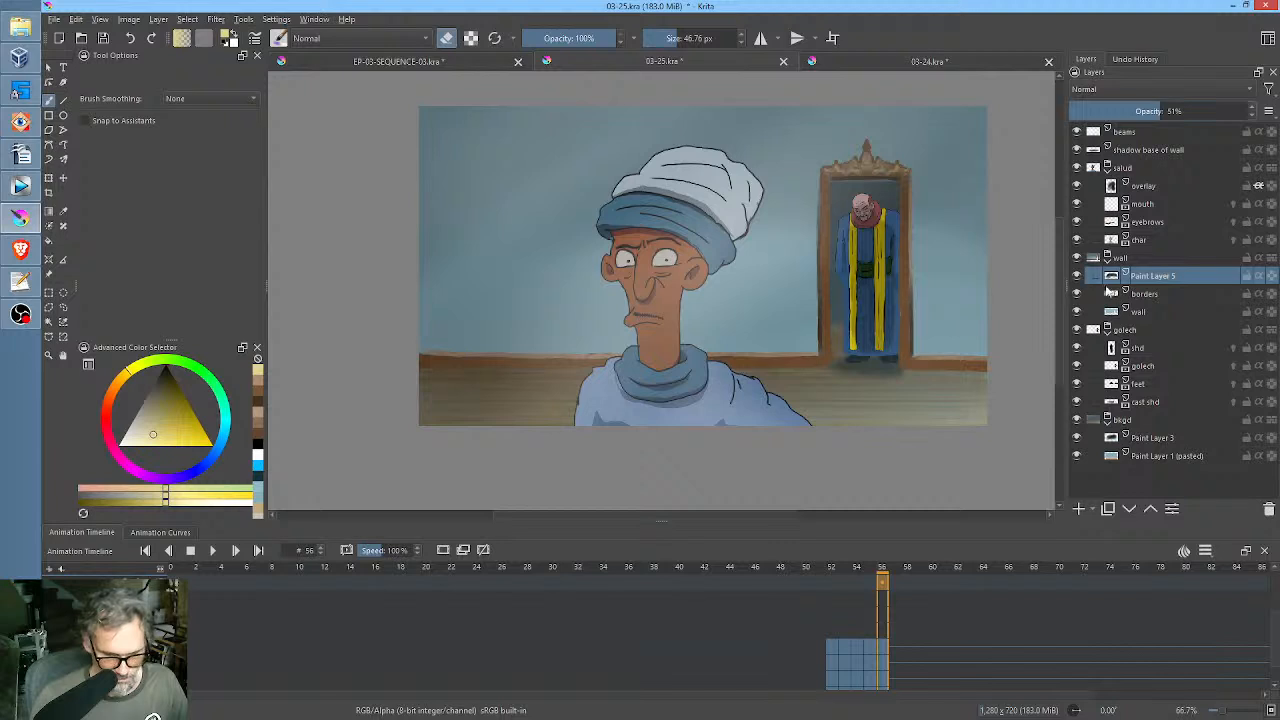
# Start a Color Adjustment on the borders layer, mapping RGBA curve input 208 to output 255 and input 21 to output 0.
pyautogui.click(1078, 295)
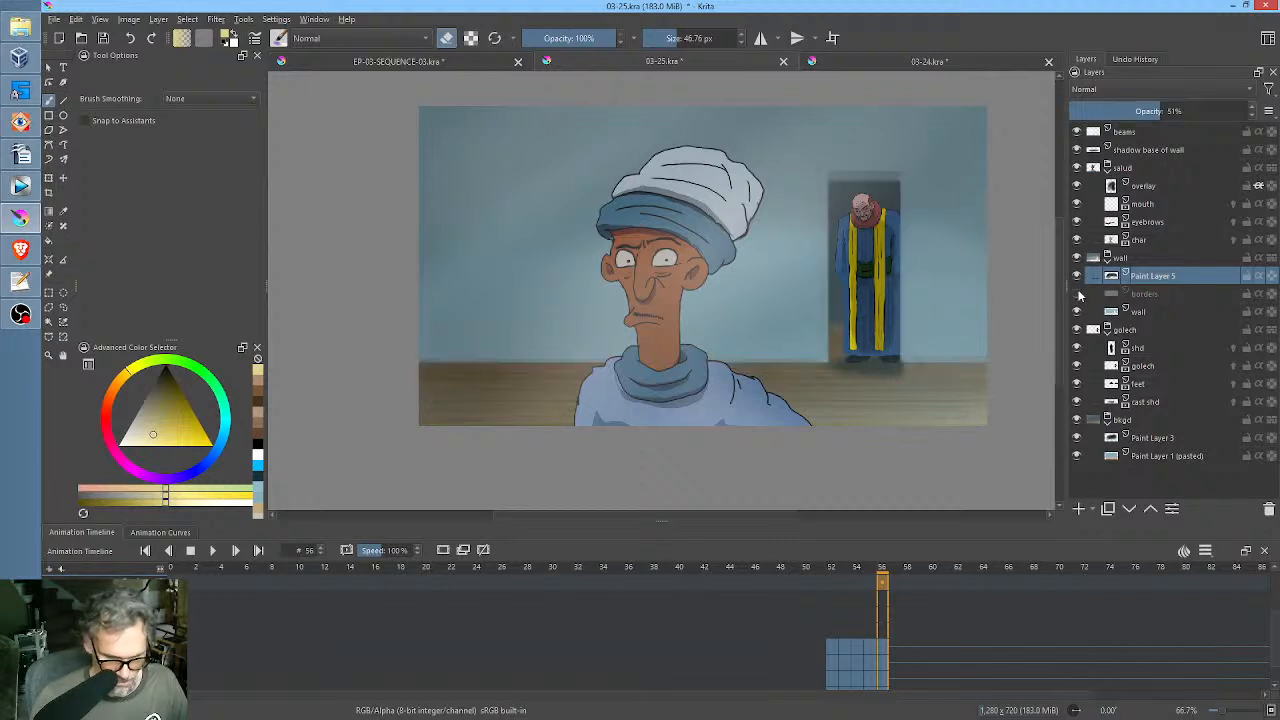
pyautogui.click(1078, 295)
pyautogui.click(1158, 295)
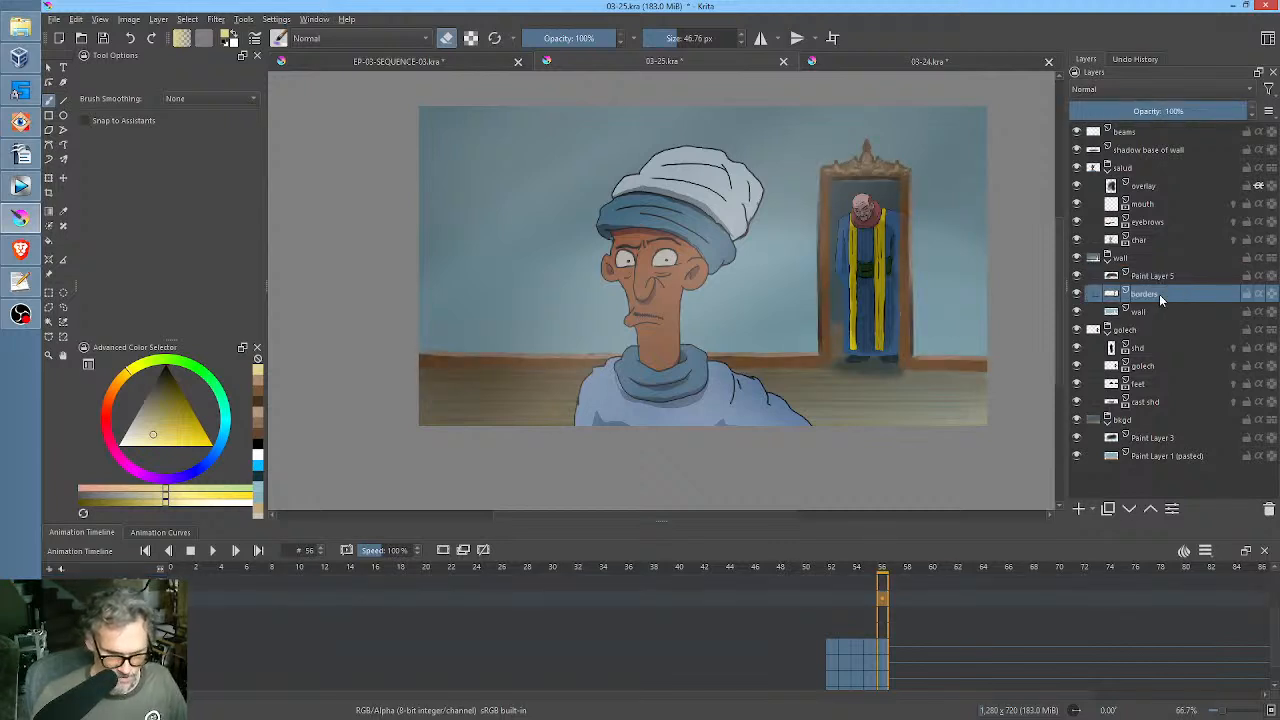
pyautogui.hotkey('ctrl', 'm')
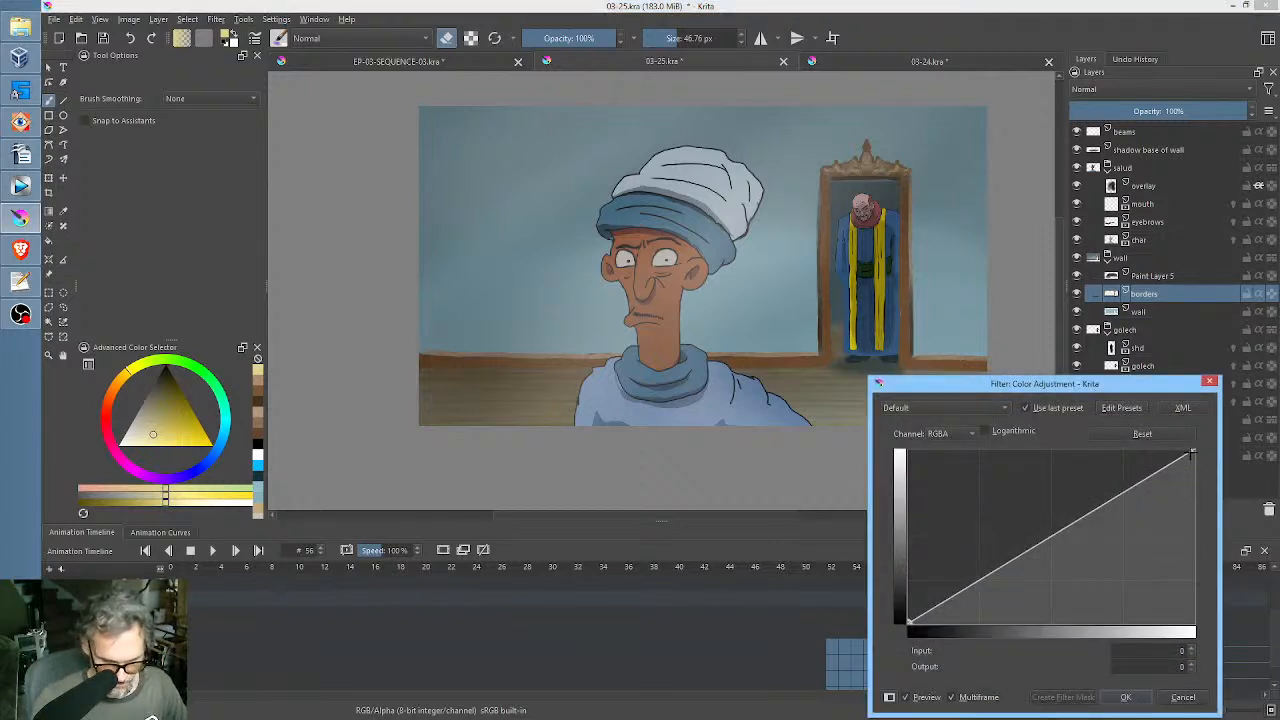
pyautogui.moveTo(1191, 455); pyautogui.dragTo(1138, 419)
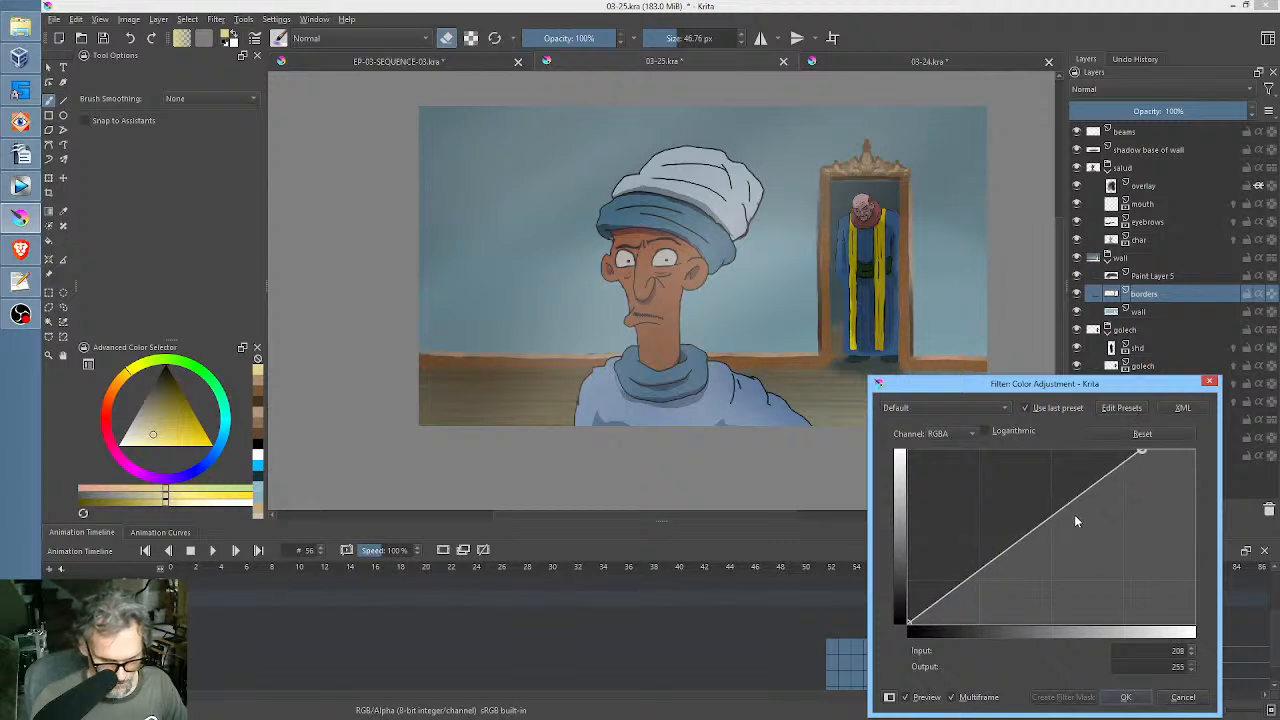
pyautogui.moveTo(908, 620)
pyautogui.mouseDown()
pyautogui.moveTo(967, 630)
pyautogui.moveTo(912, 624)
pyautogui.moveTo(945, 622)
pyautogui.moveTo(930, 622)
pyautogui.mouseUp()
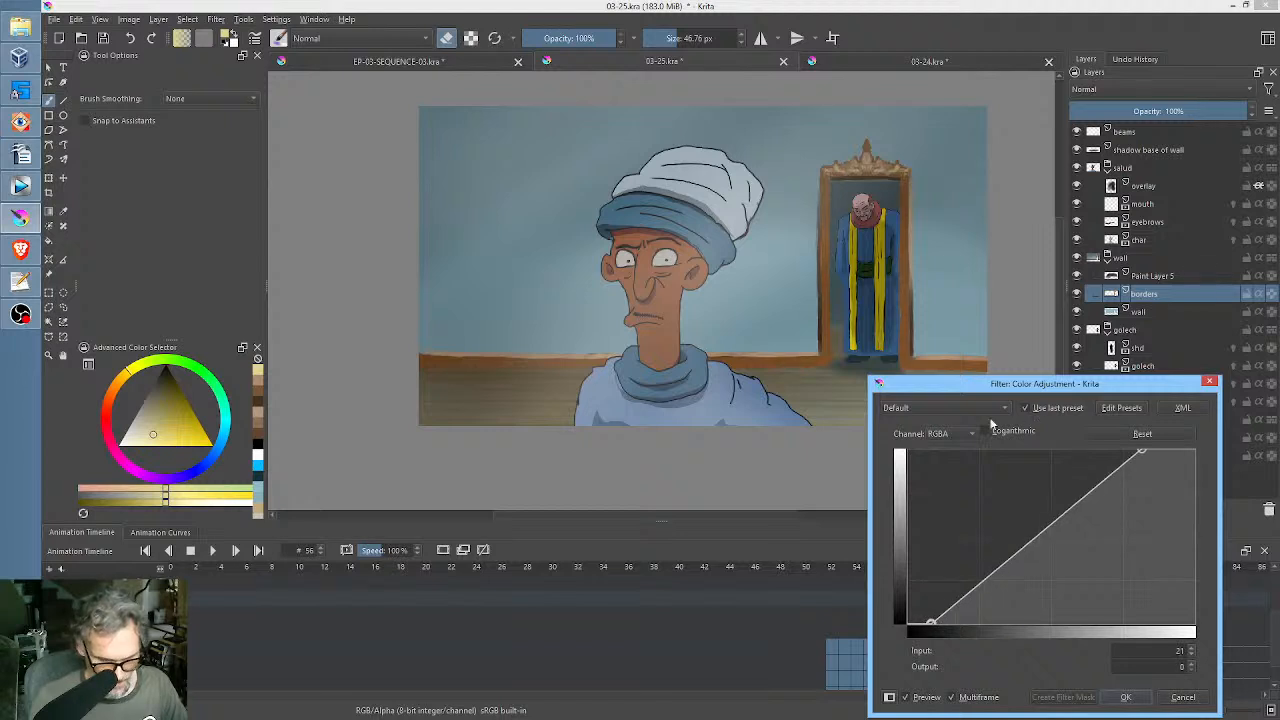
# Map Saturation curve input 34 to output 0 and input 93 to output 100, compare the preview, and apply the adjustment.
pyautogui.click(962, 435)
pyautogui.click(955, 525)
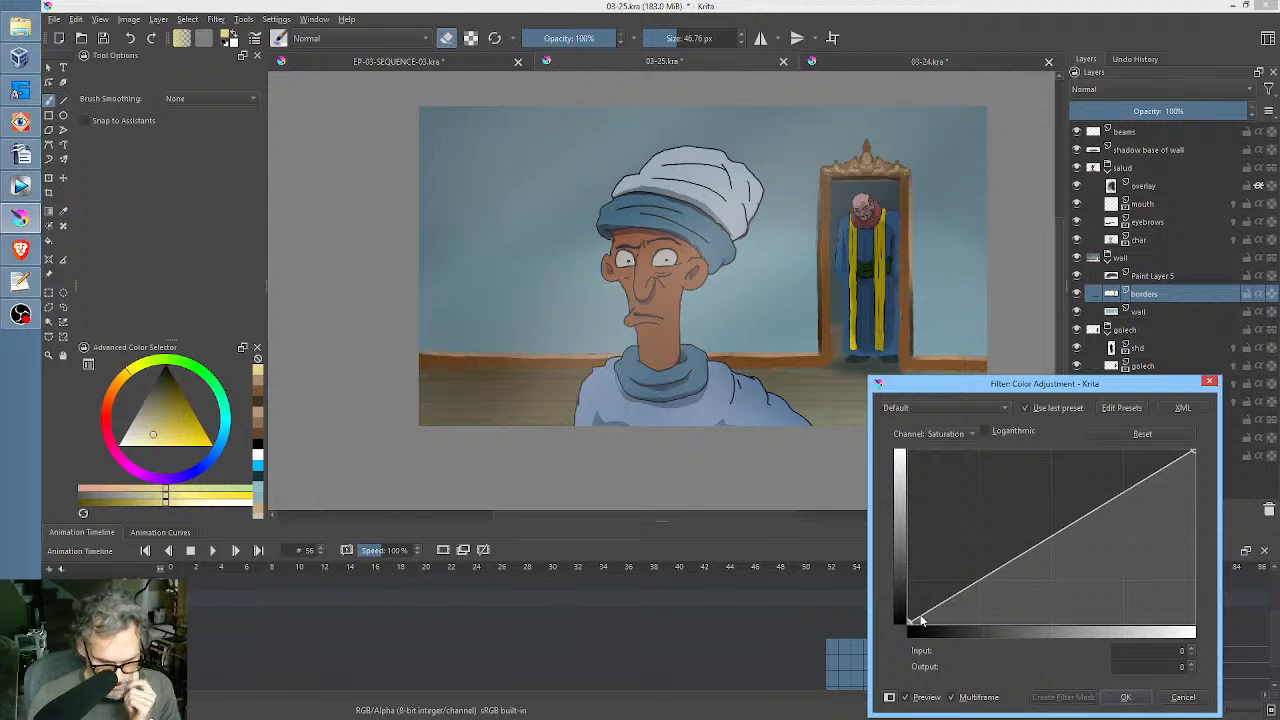
pyautogui.moveTo(909, 621); pyautogui.dragTo(1021, 672)
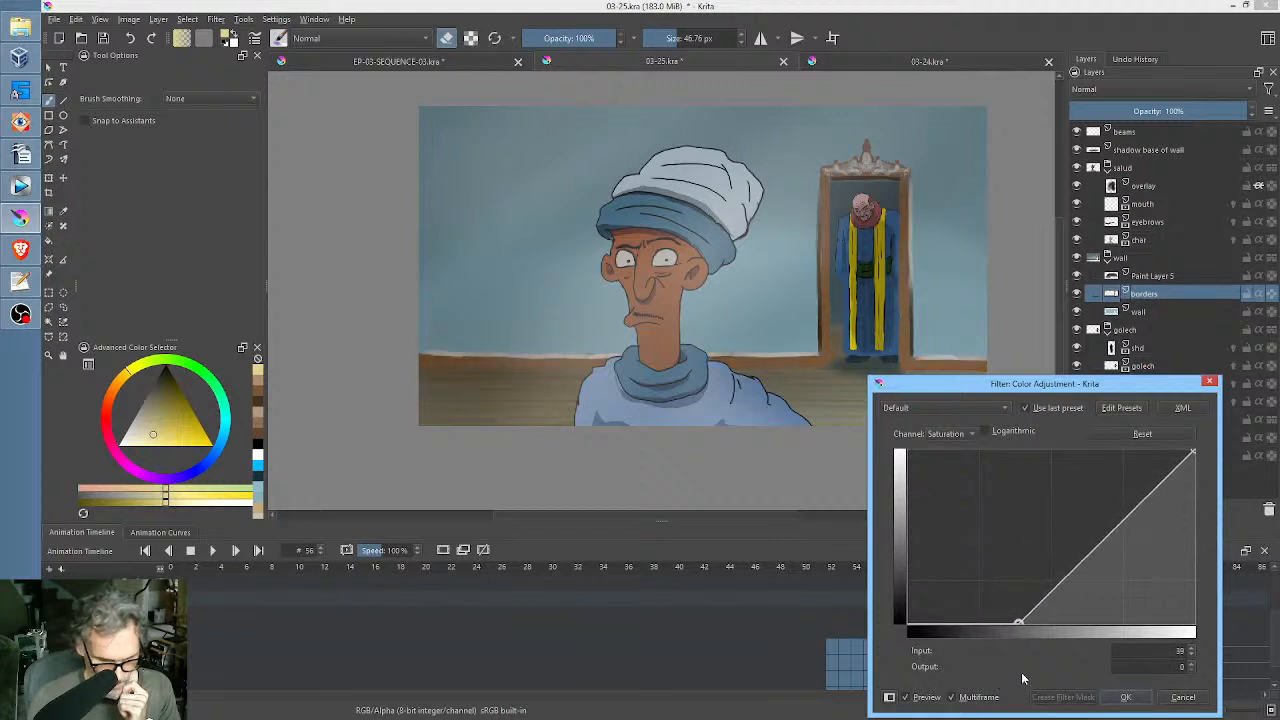
pyautogui.moveTo(1189, 452)
pyautogui.mouseDown()
pyautogui.moveTo(1085, 440)
pyautogui.moveTo(1099, 425)
pyautogui.moveTo(1190, 437)
pyautogui.moveTo(1160, 440)
pyautogui.moveTo(1175, 450)
pyautogui.mouseUp()
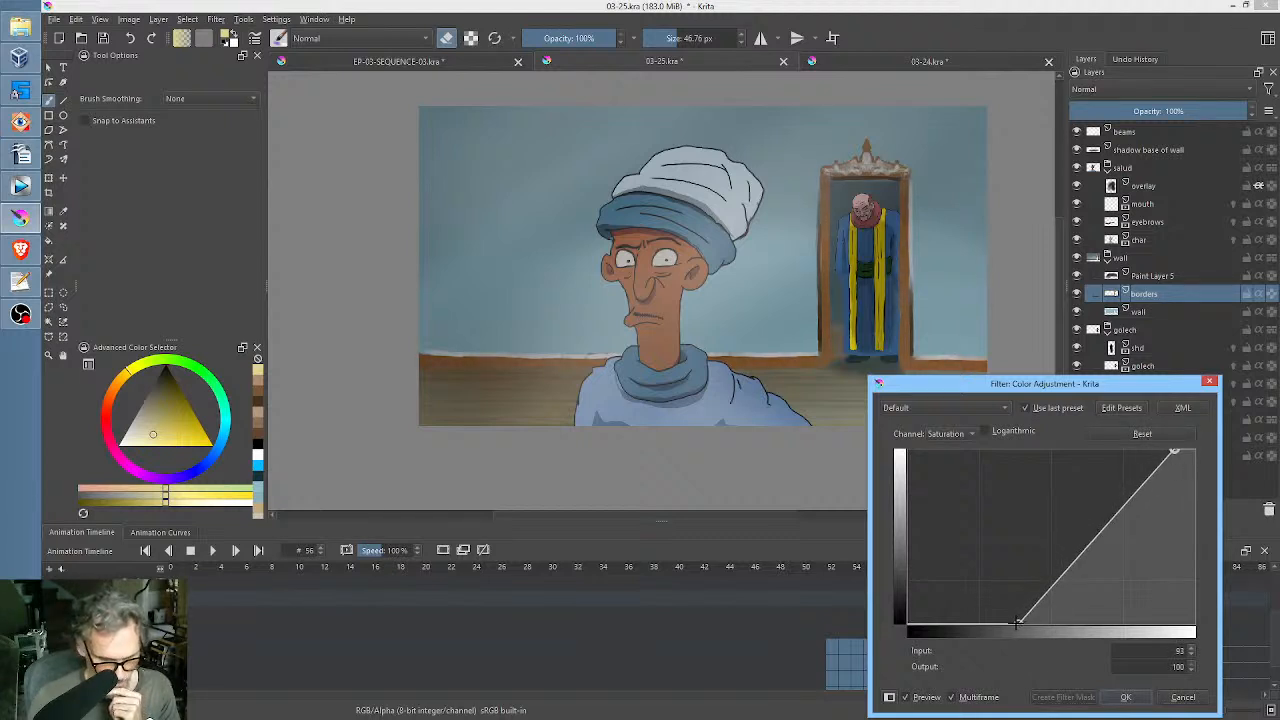
pyautogui.moveTo(1017, 622)
pyautogui.mouseDown()
pyautogui.moveTo(905, 624)
pyautogui.moveTo(1003, 632)
pyautogui.mouseUp()
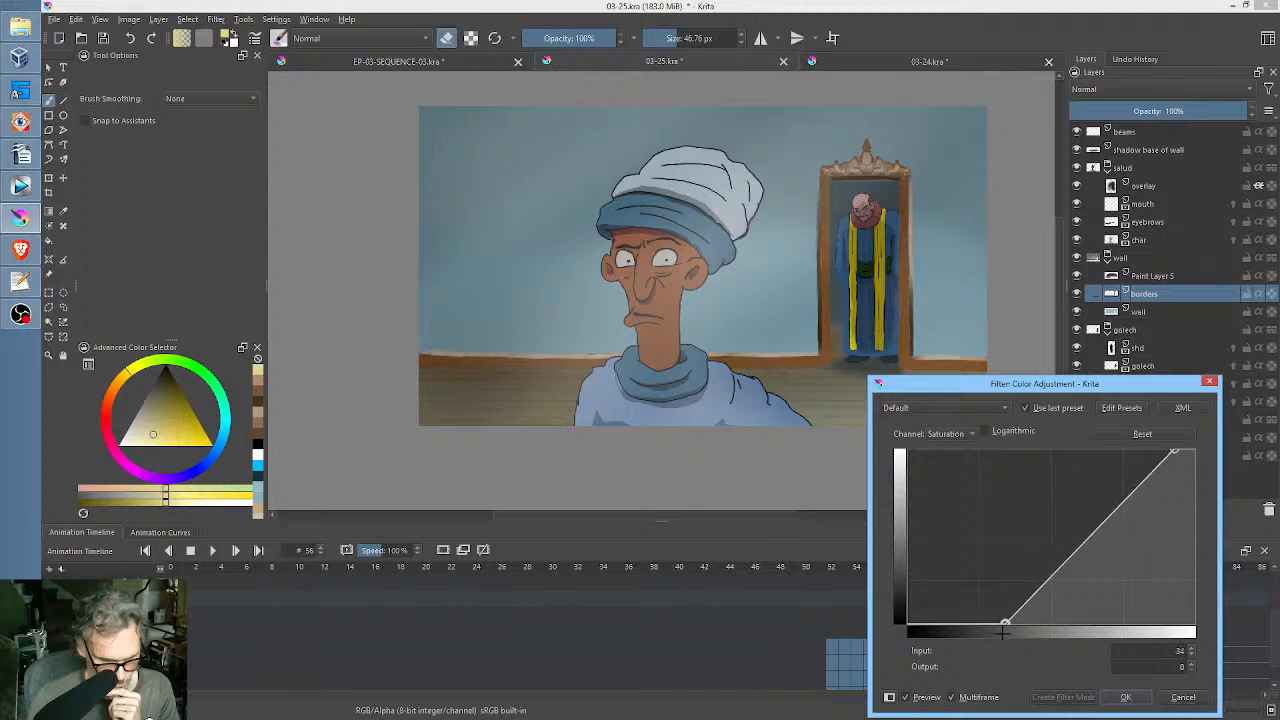
pyautogui.click(905, 697)
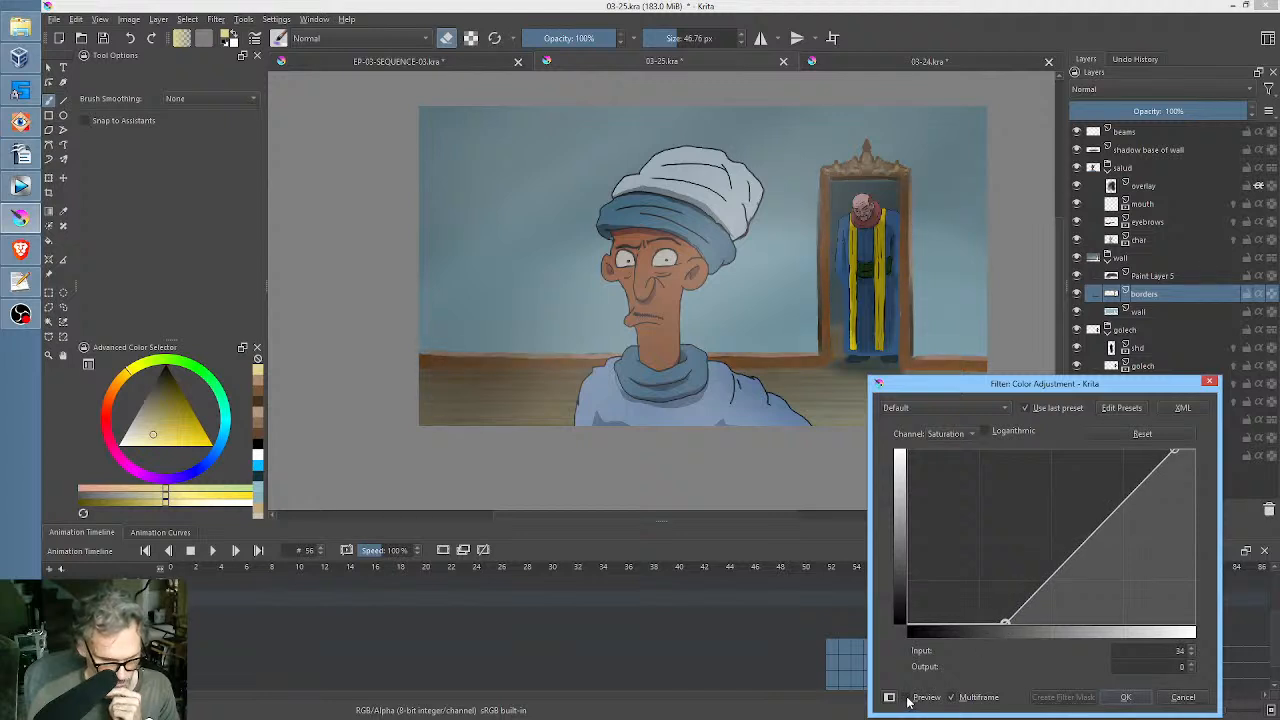
pyautogui.click(906, 698)
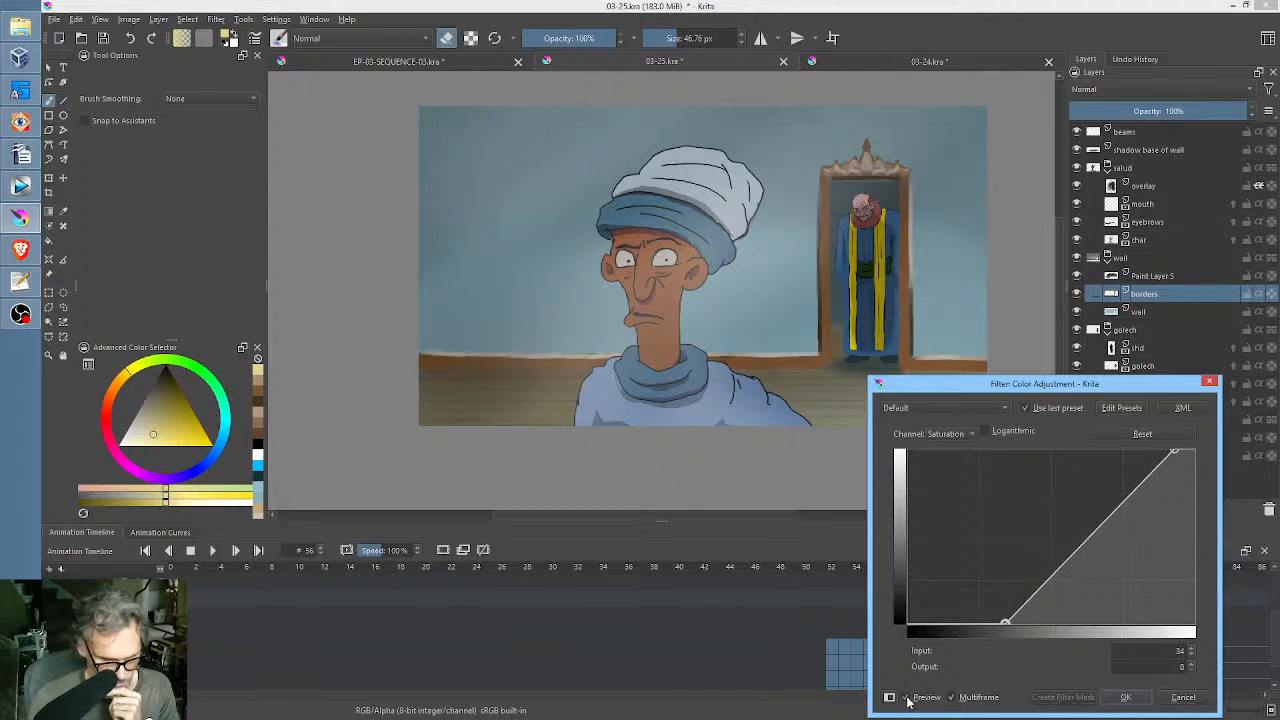
pyautogui.click(1126, 697)
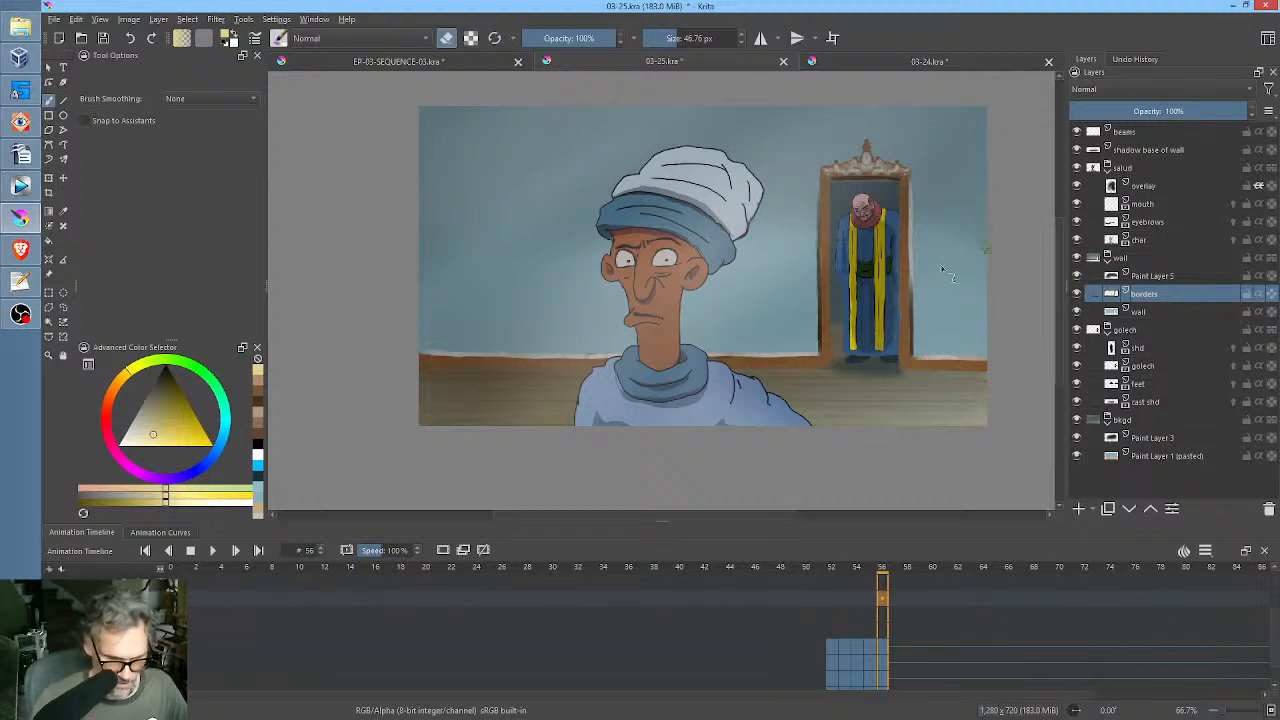
# Compare the borders layer on and off, and erase stray paint above the baseboard beside the door frame using filled rectangles in eraser mode.
pyautogui.click(1076, 293)
pyautogui.click(1077, 293)
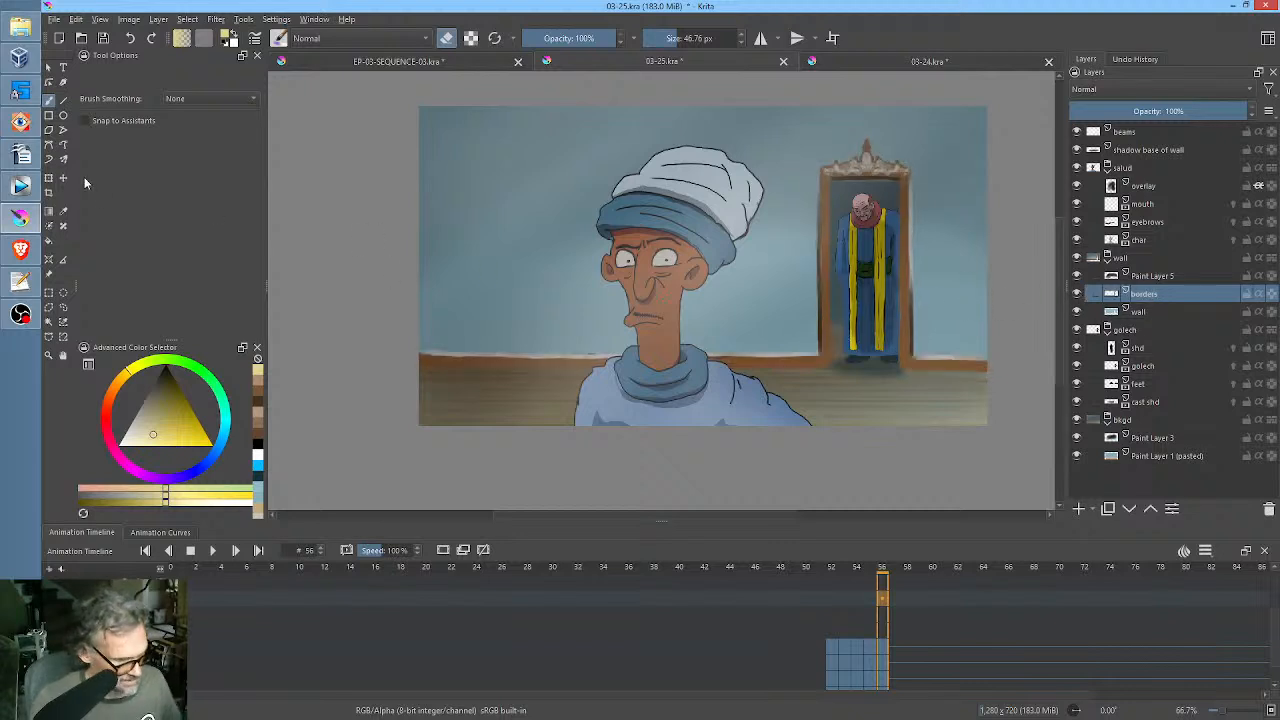
pyautogui.click(48, 115)
pyautogui.rightClick(408, 210)
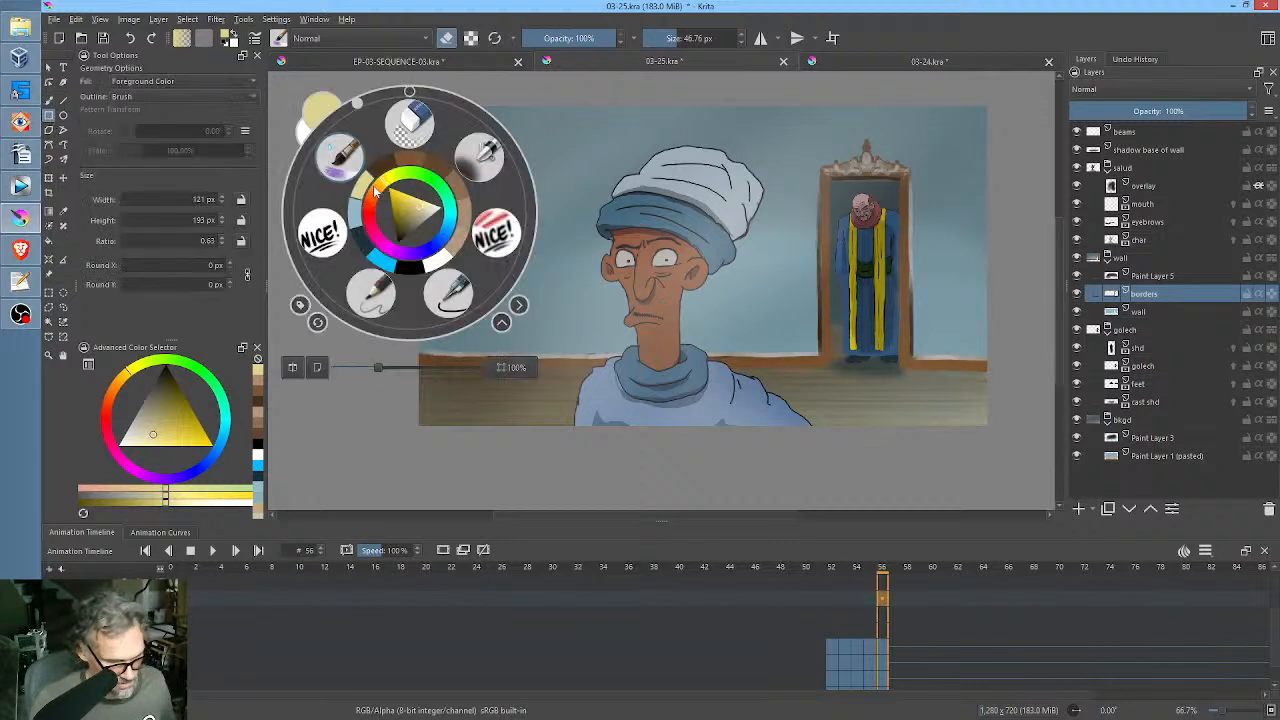
pyautogui.click(460, 305)
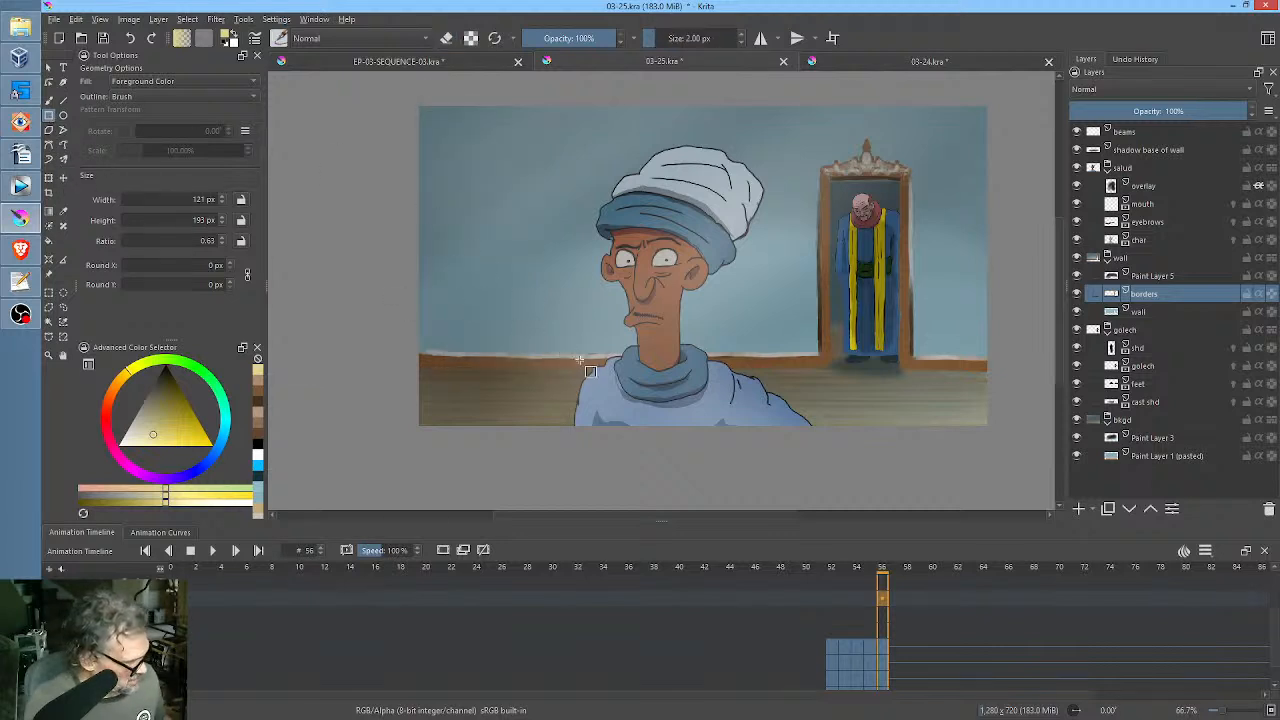
pyautogui.press('e')
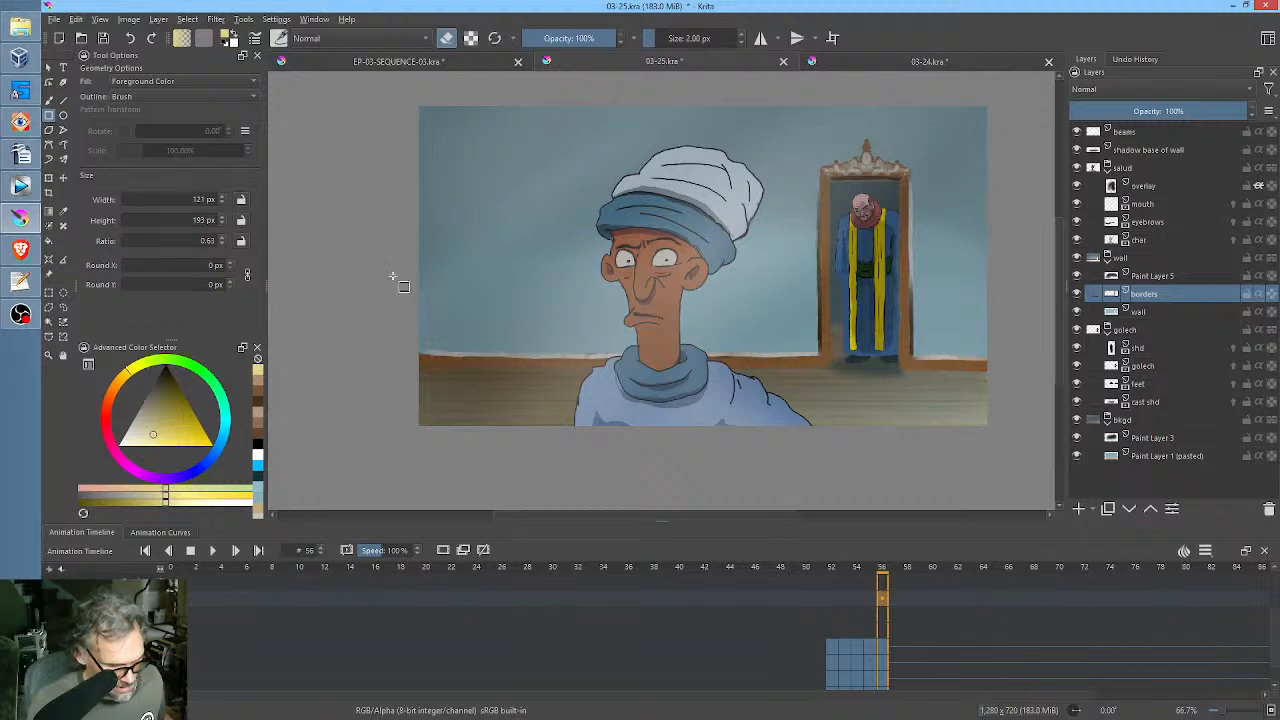
pyautogui.moveTo(369, 270)
pyautogui.mouseDown()
pyautogui.moveTo(403, 290)
pyautogui.moveTo(554, 320)
pyautogui.moveTo(825, 357)
pyautogui.moveTo(814, 353)
pyautogui.mouseUp()
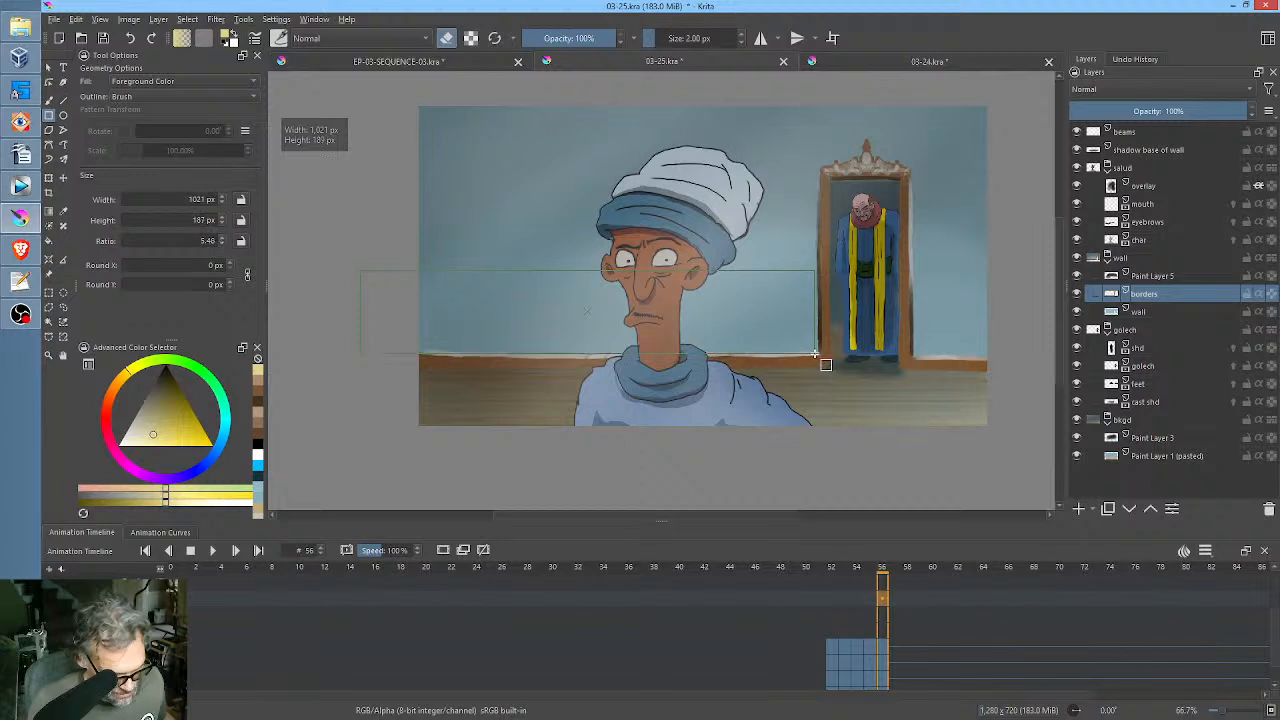
pyautogui.moveTo(394, 270)
pyautogui.mouseDown()
pyautogui.moveTo(456, 310)
pyautogui.moveTo(814, 353)
pyautogui.moveTo(808, 380)
pyautogui.mouseUp()
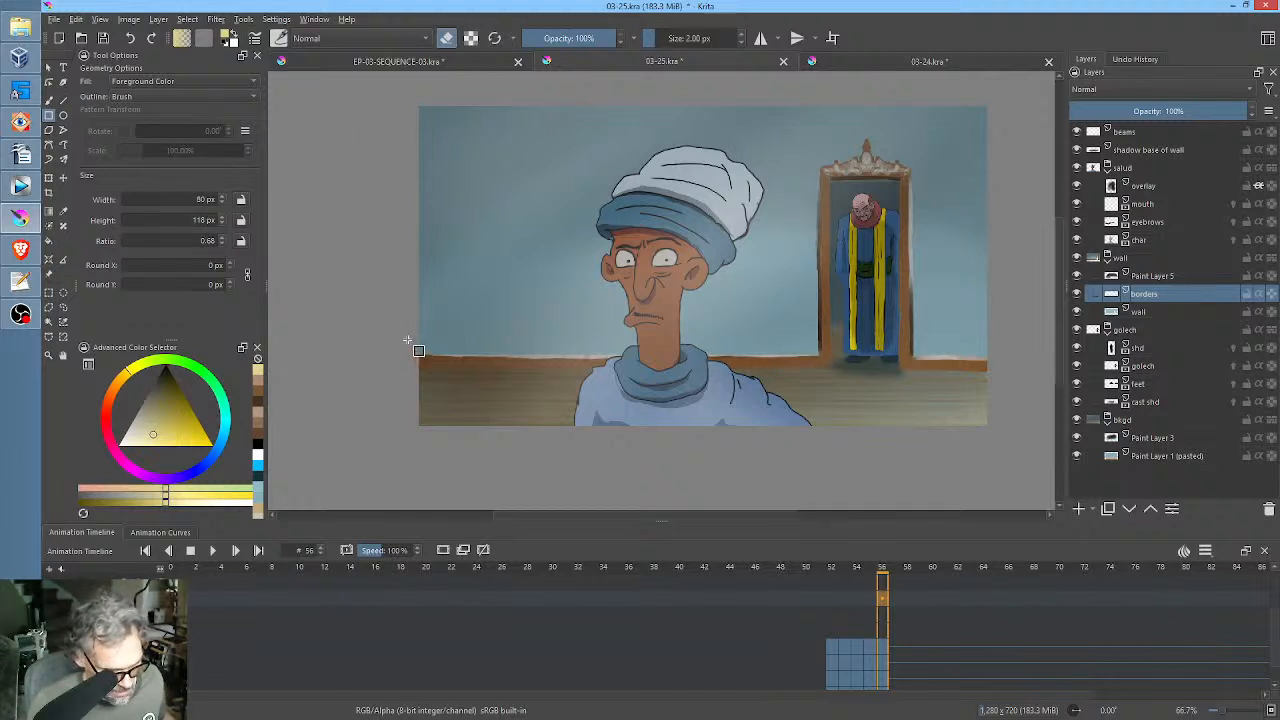
# Undo the rectangular notch cut into the baseboard and trim its upper edge straight on both sides of the door frame.
pyautogui.moveTo(476, 350); pyautogui.dragTo(510, 376)
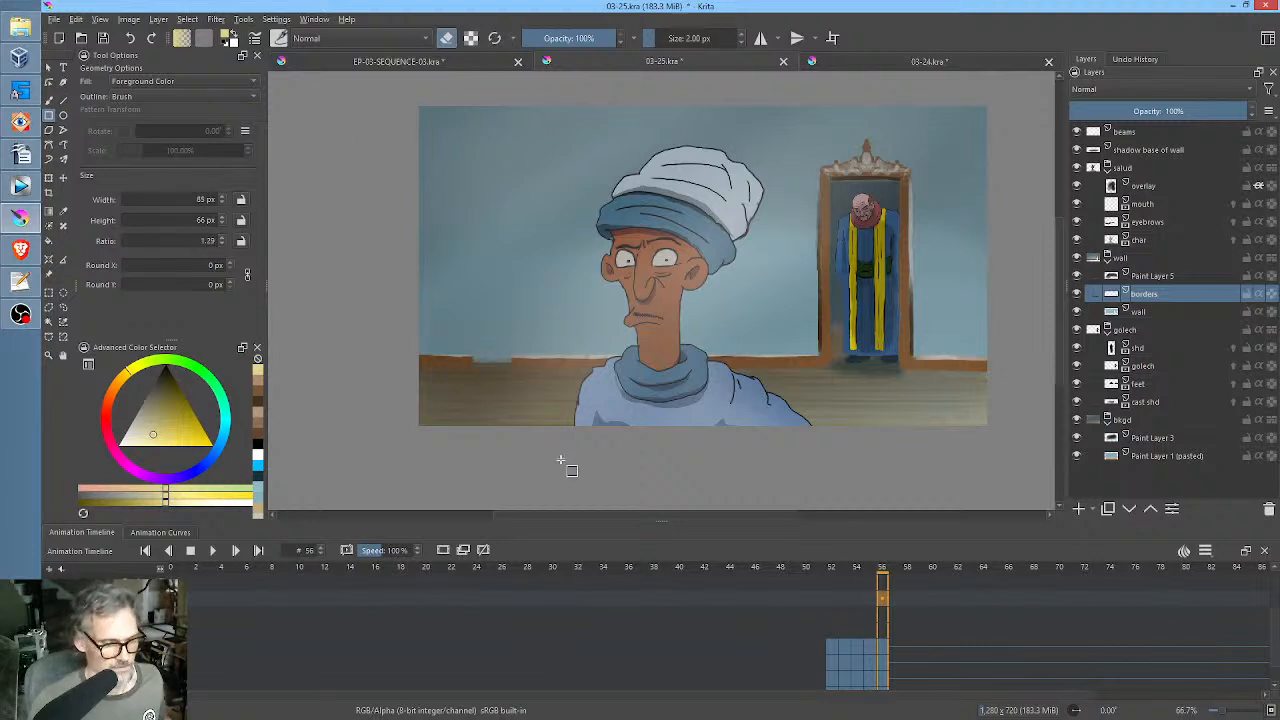
pyautogui.hotkey('ctrl', 'z')
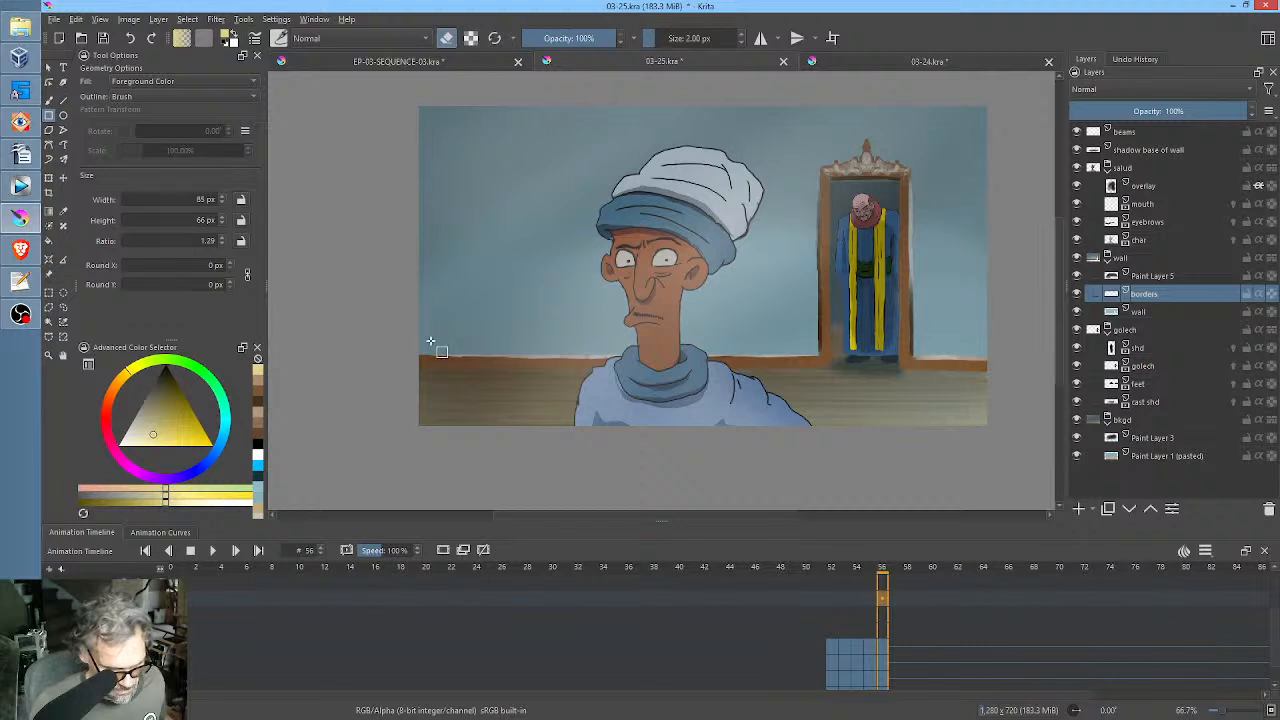
pyautogui.moveTo(404, 338); pyautogui.dragTo(817, 356)
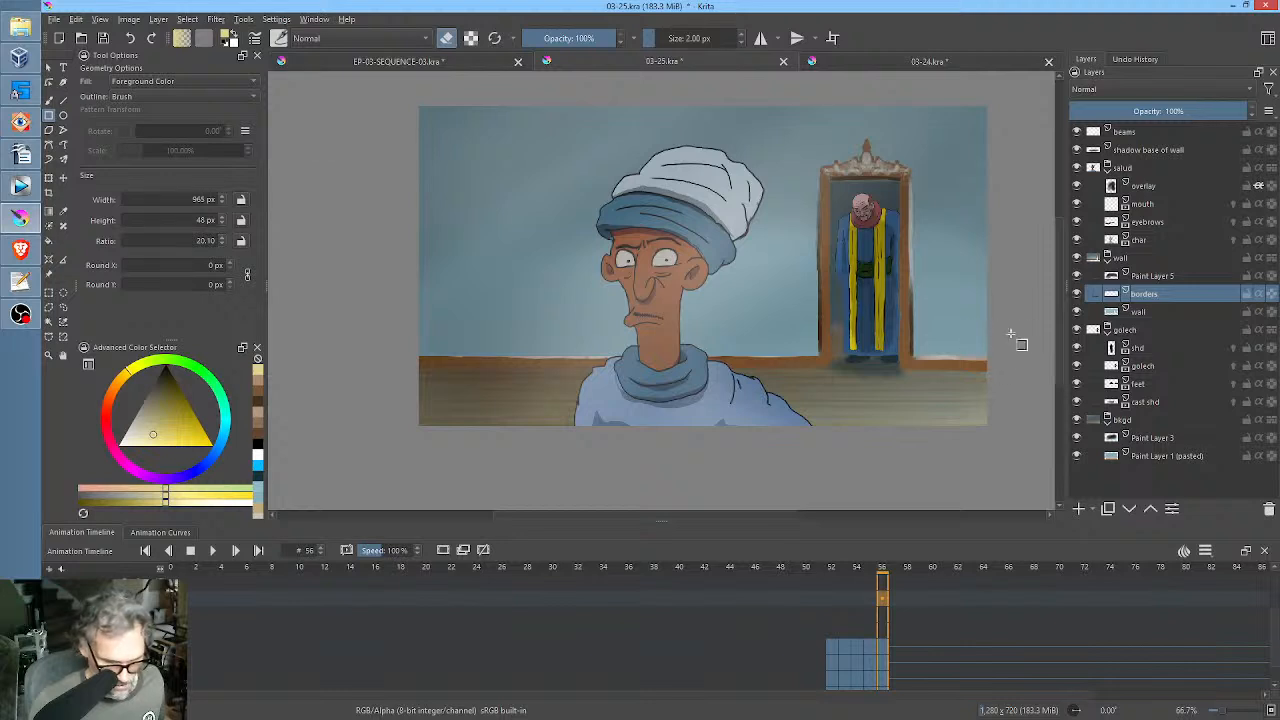
pyautogui.moveTo(1018, 319)
pyautogui.mouseDown()
pyautogui.moveTo(990, 350)
pyautogui.moveTo(913, 357)
pyautogui.mouseUp()
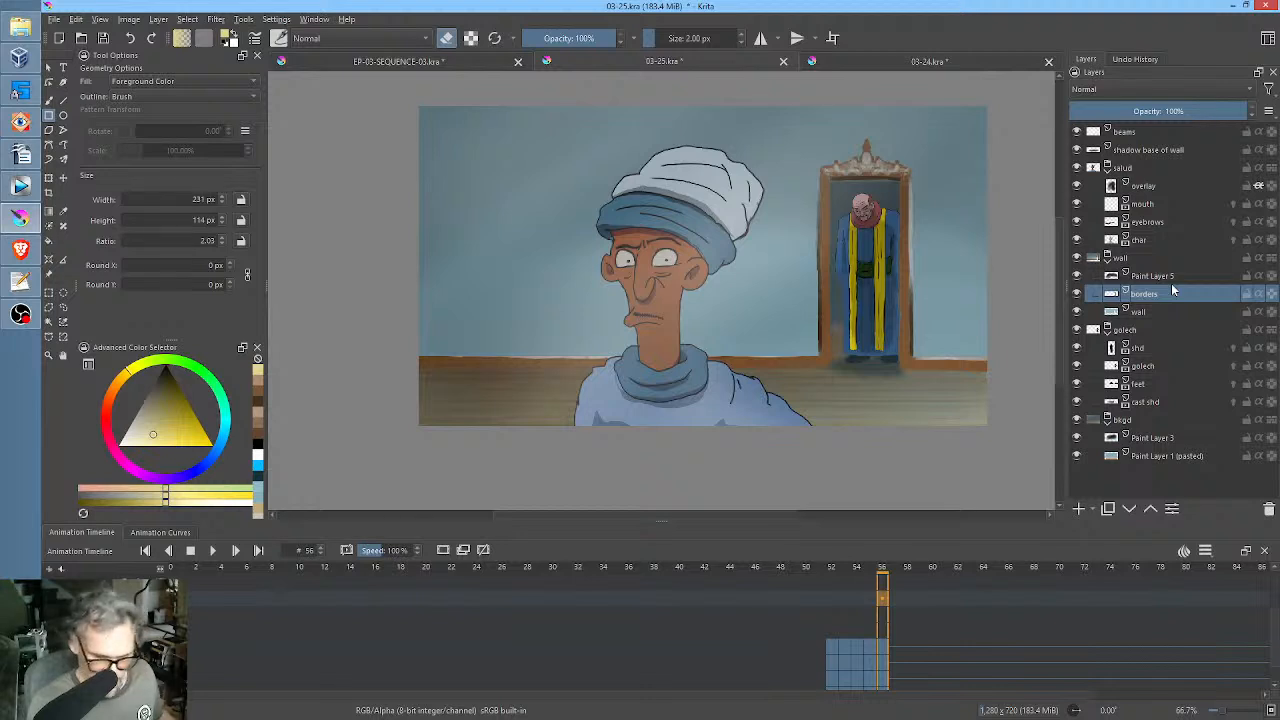
# Place the borders layer in its own group and add a new paint layer above it with Inherit Alpha enabled.
pyautogui.moveTo(1173, 290)
pyautogui.hotkey('ctrl', 'g')
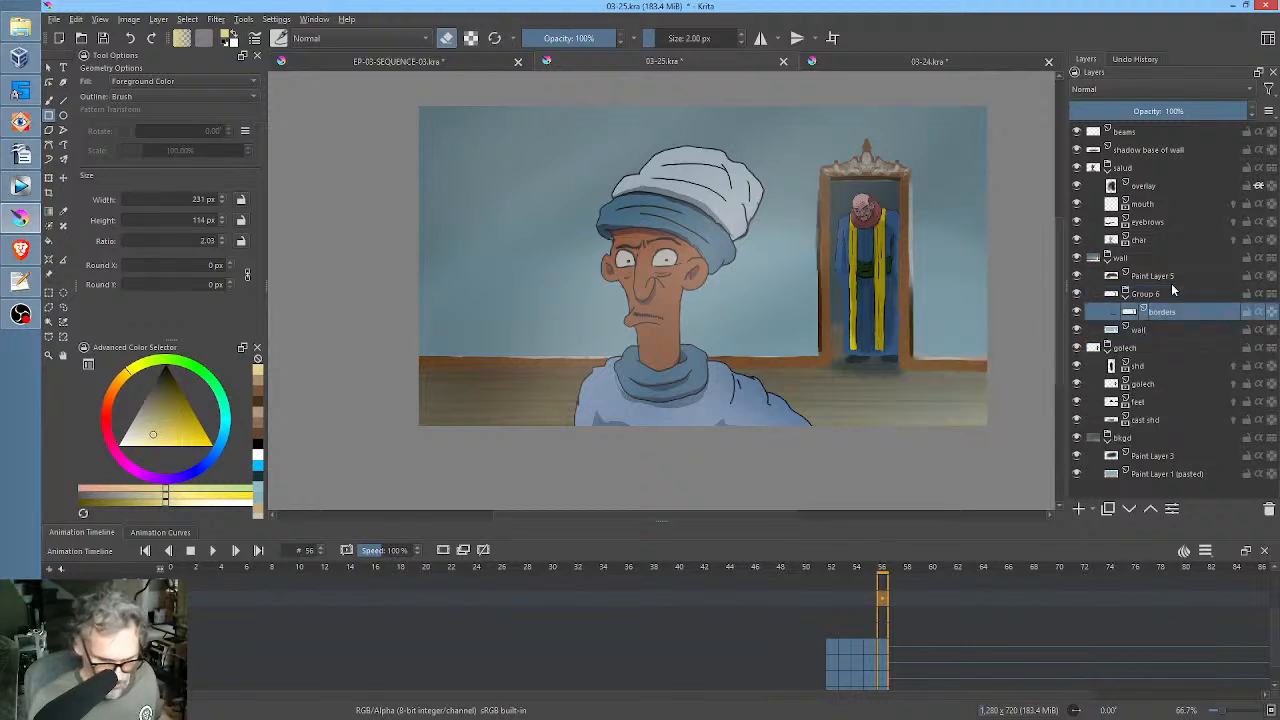
pyautogui.click(1078, 509)
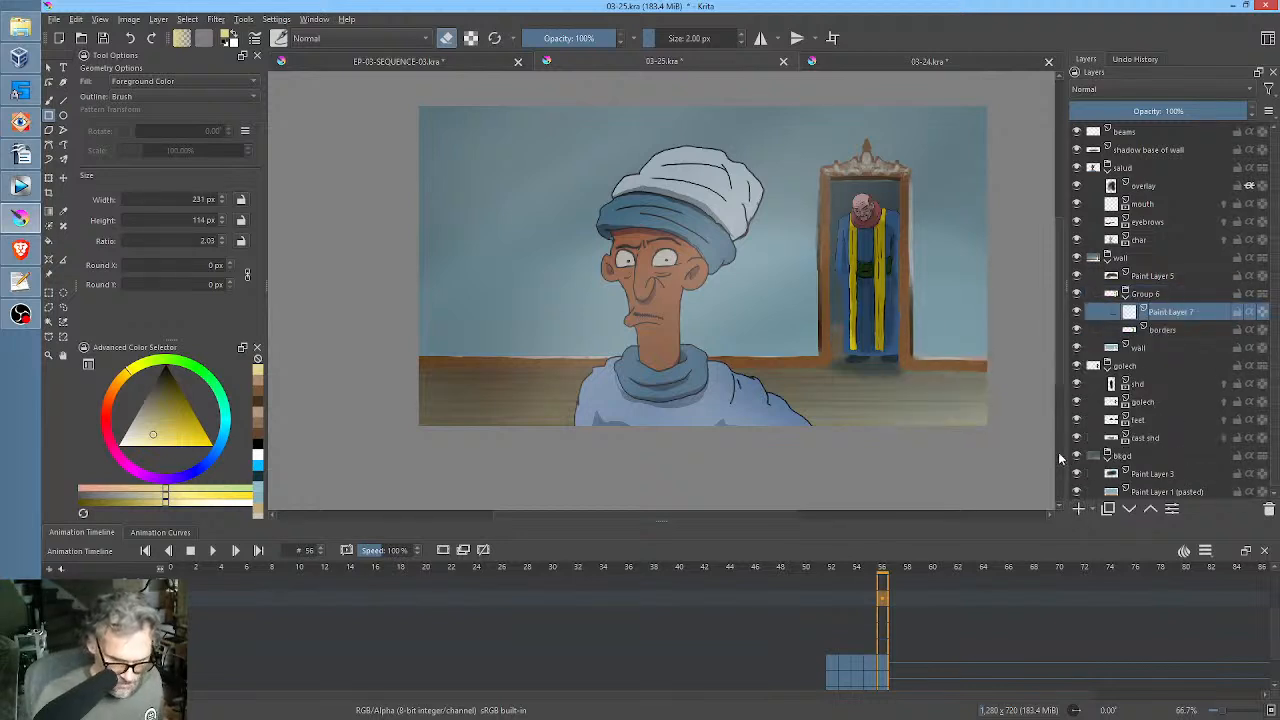
pyautogui.rightClick(822, 364)
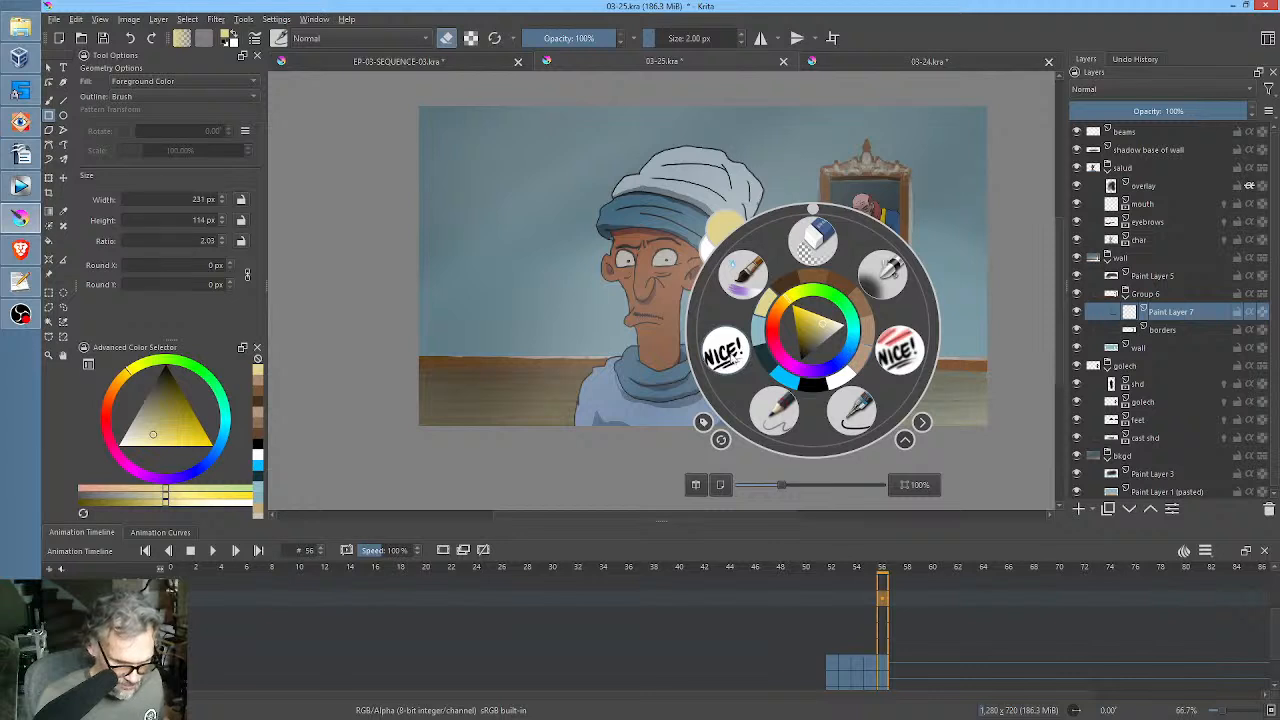
pyautogui.click(898, 350)
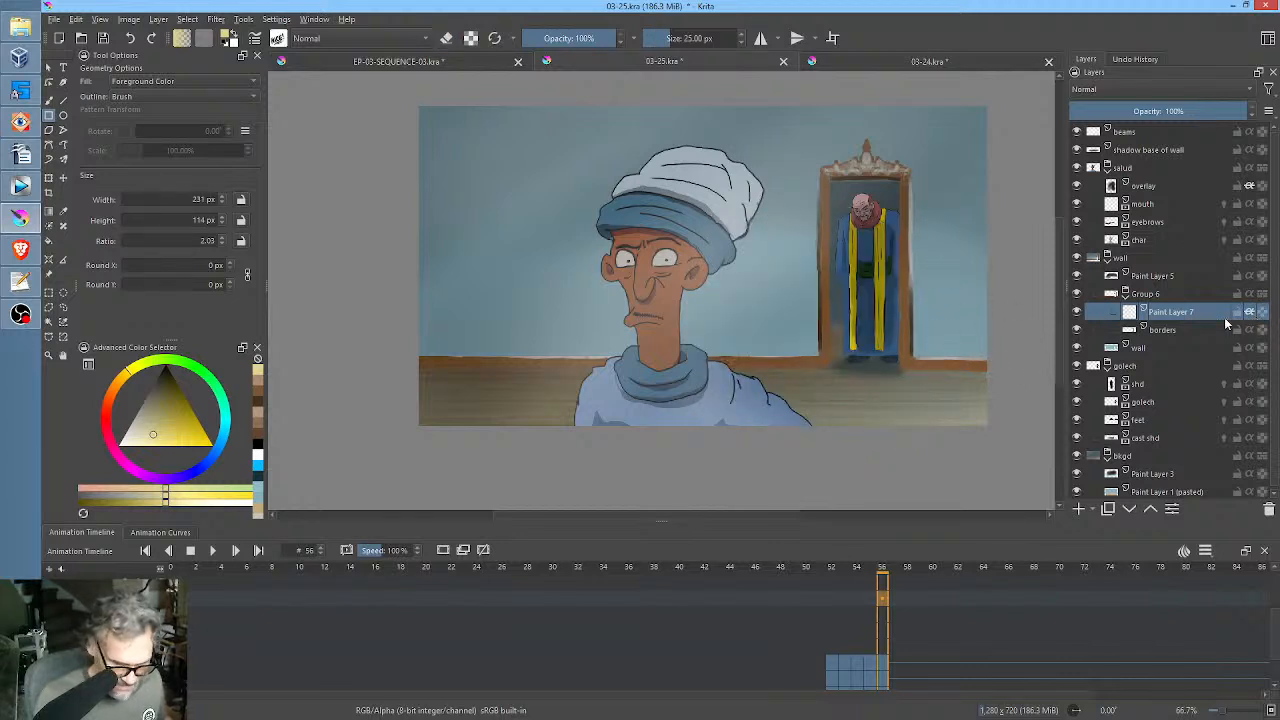
# Paint pairs of short black vertical joint marks along the baseboard with the 25 px brush, undoing the pair beyond the foreground character.
pyautogui.moveTo(168, 408); pyautogui.dragTo(210, 309)
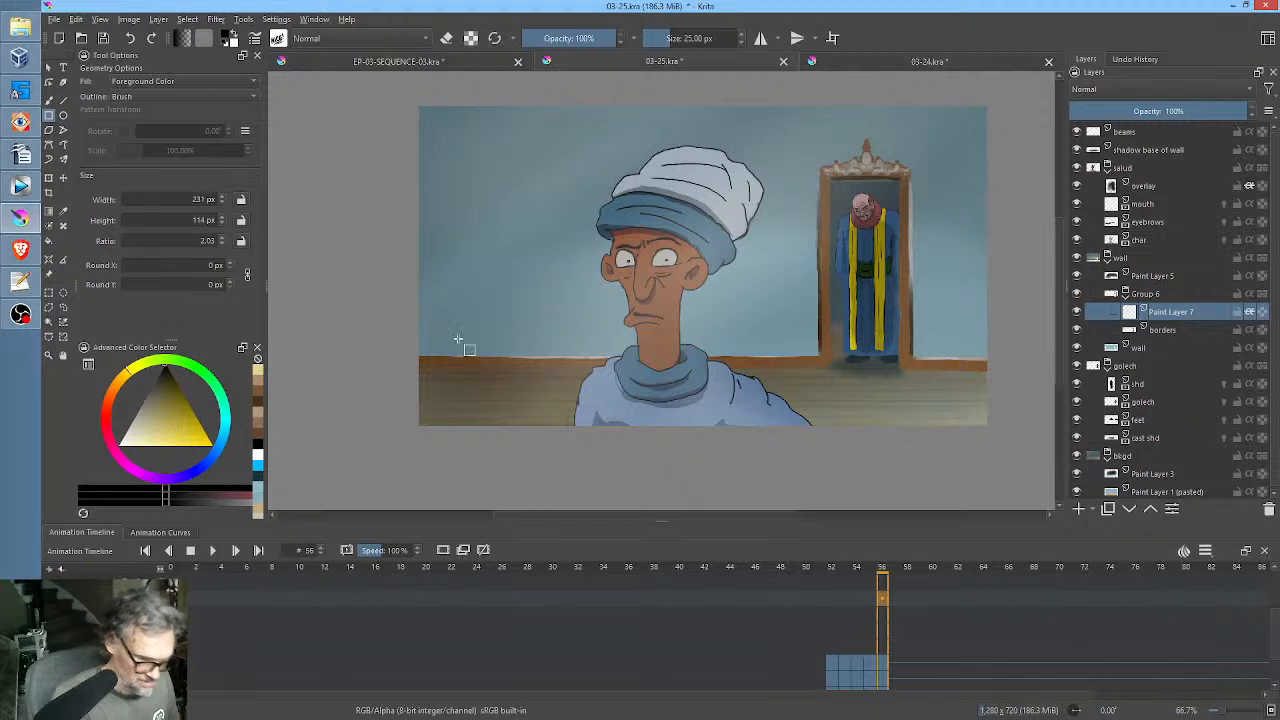
pyautogui.press('b')
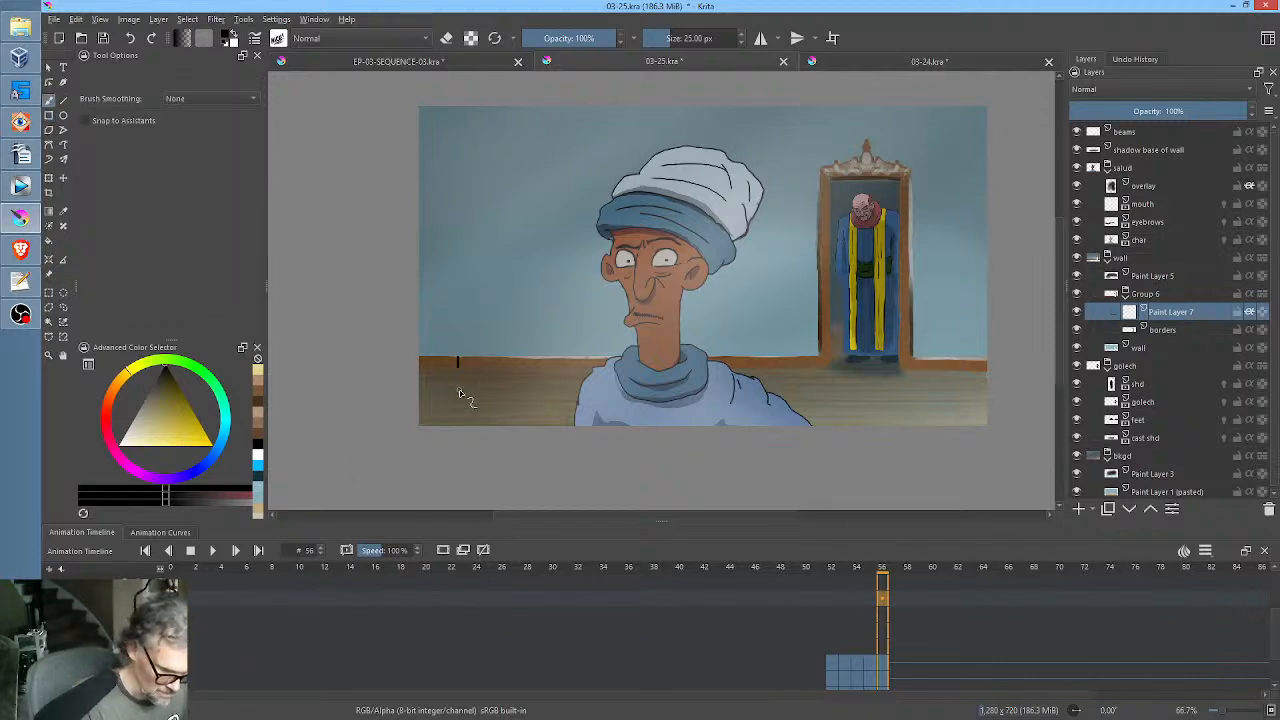
pyautogui.moveTo(463, 355)
pyautogui.mouseDown()
pyautogui.moveTo(463, 369)
pyautogui.moveTo(578, 369)
pyautogui.mouseUp()
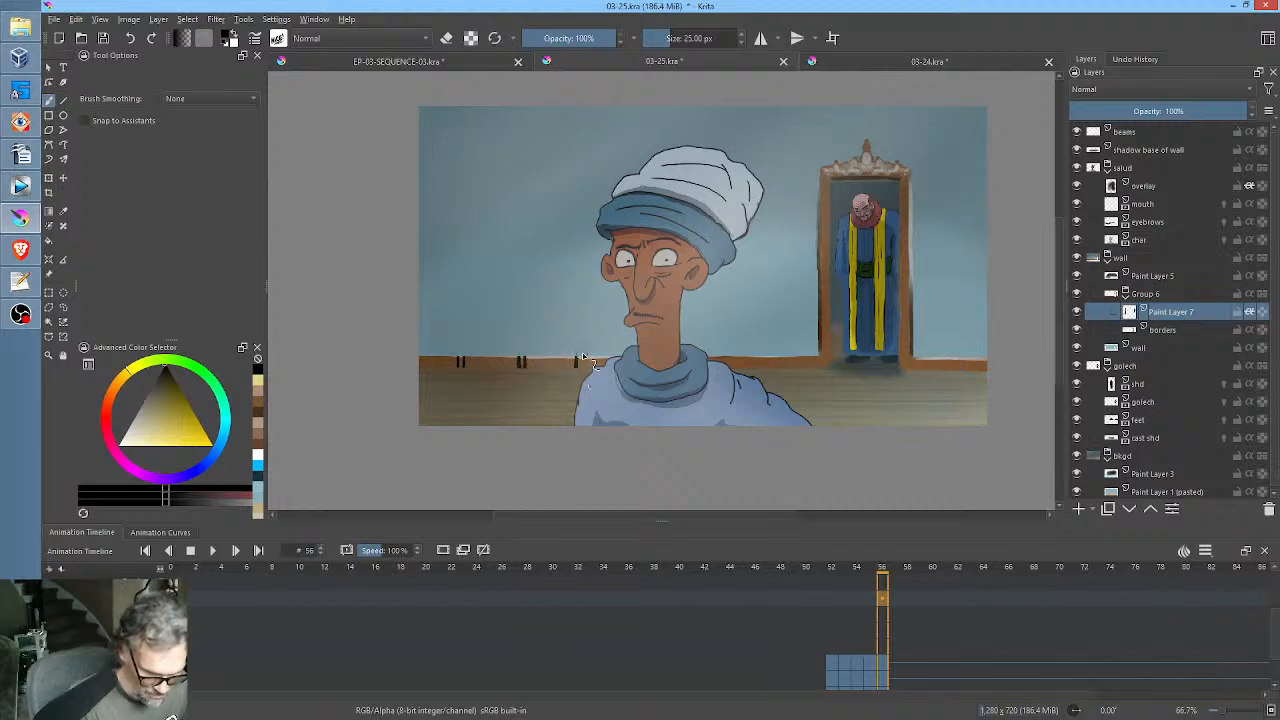
pyautogui.moveTo(738, 355); pyautogui.dragTo(742, 369)
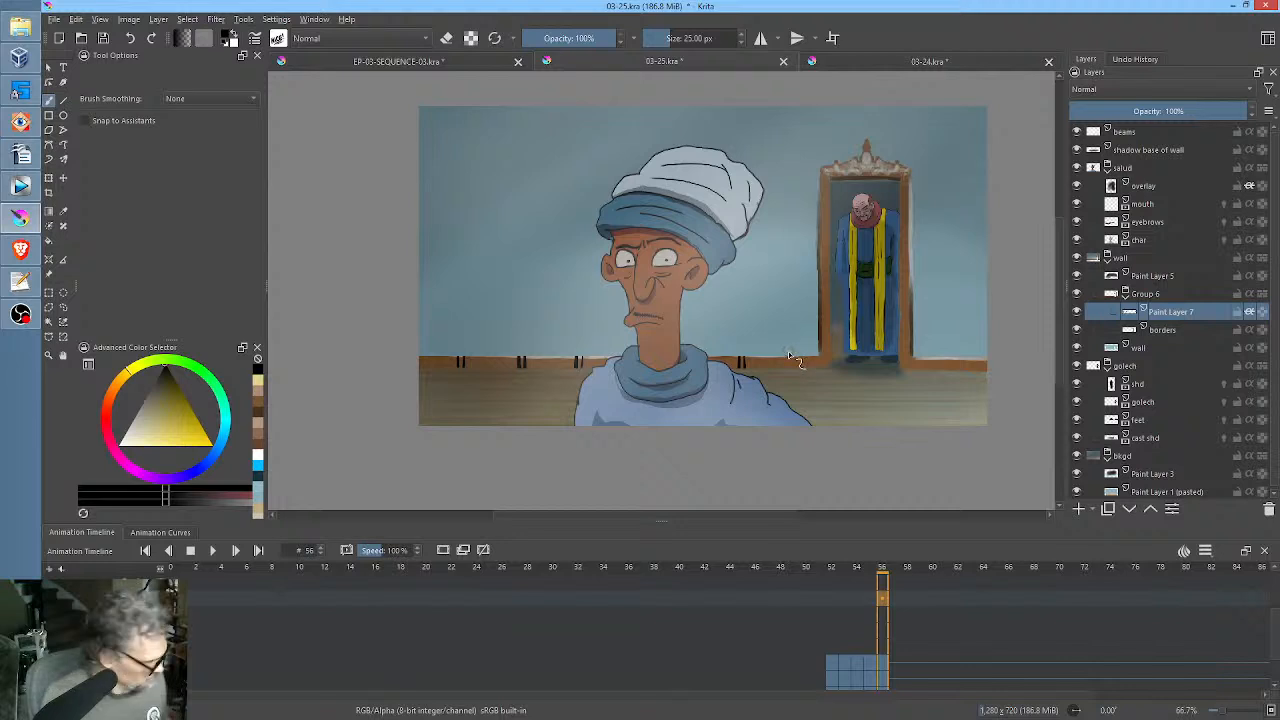
pyautogui.hotkey('ctrl', 'z')
pyautogui.hotkey('ctrl', 'z')
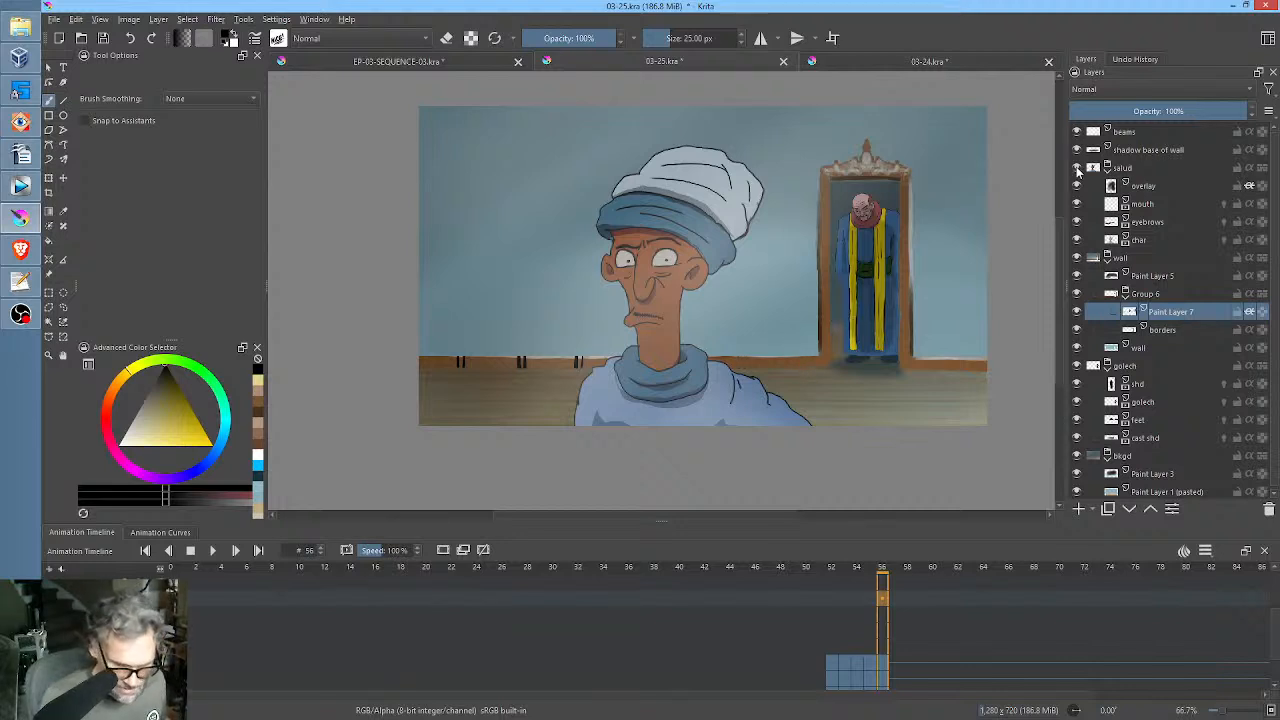
# Hide the salud group and paint the remaining black joint marks along the baseboard, with diagonal mitre lines at the door frame's lower corners.
pyautogui.click(1076, 167)
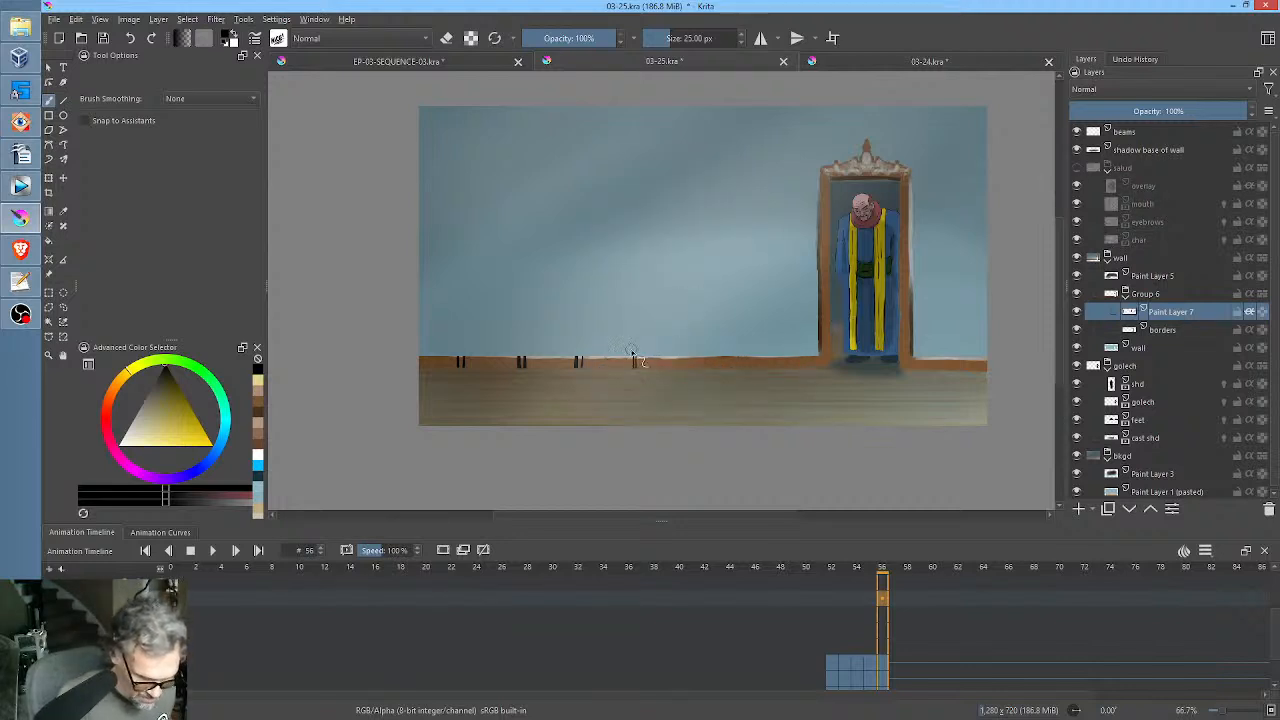
pyautogui.click(689, 362)
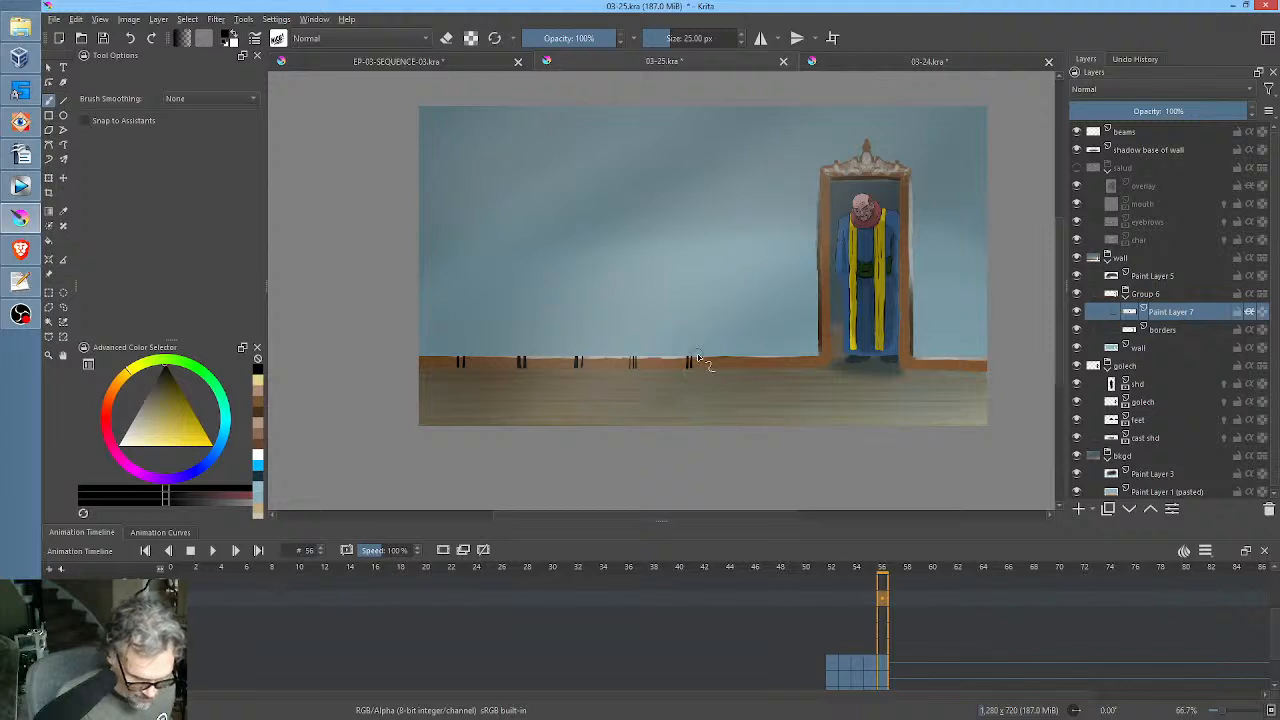
pyautogui.click(742, 362)
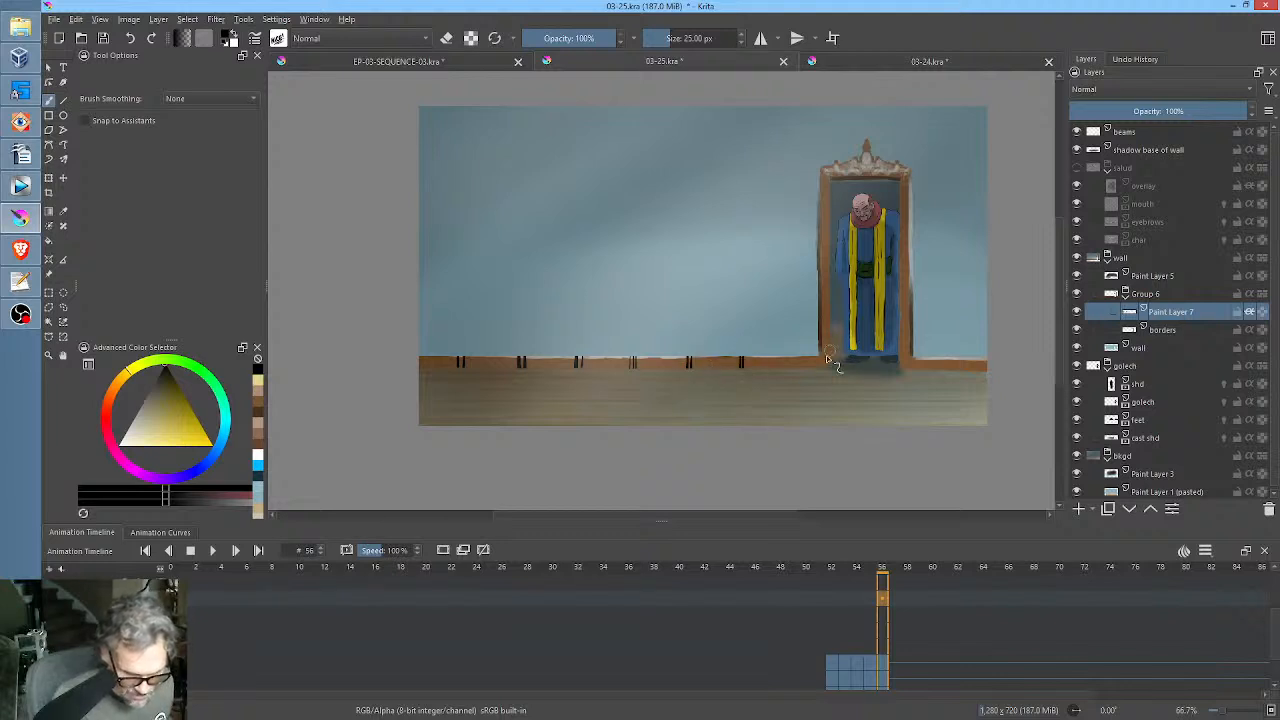
pyautogui.moveTo(797, 363); pyautogui.dragTo(797, 373)
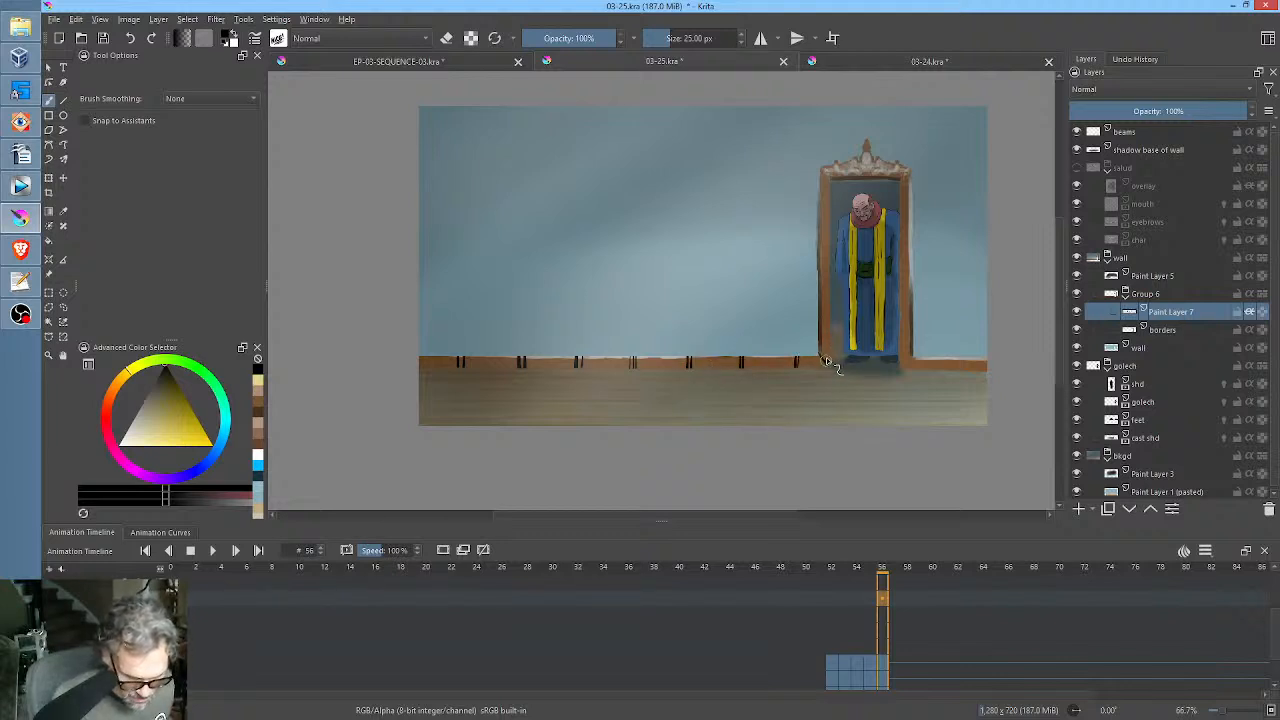
pyautogui.moveTo(915, 357)
pyautogui.mouseDown()
pyautogui.moveTo(905, 373)
pyautogui.moveTo(980, 372)
pyautogui.mouseUp()
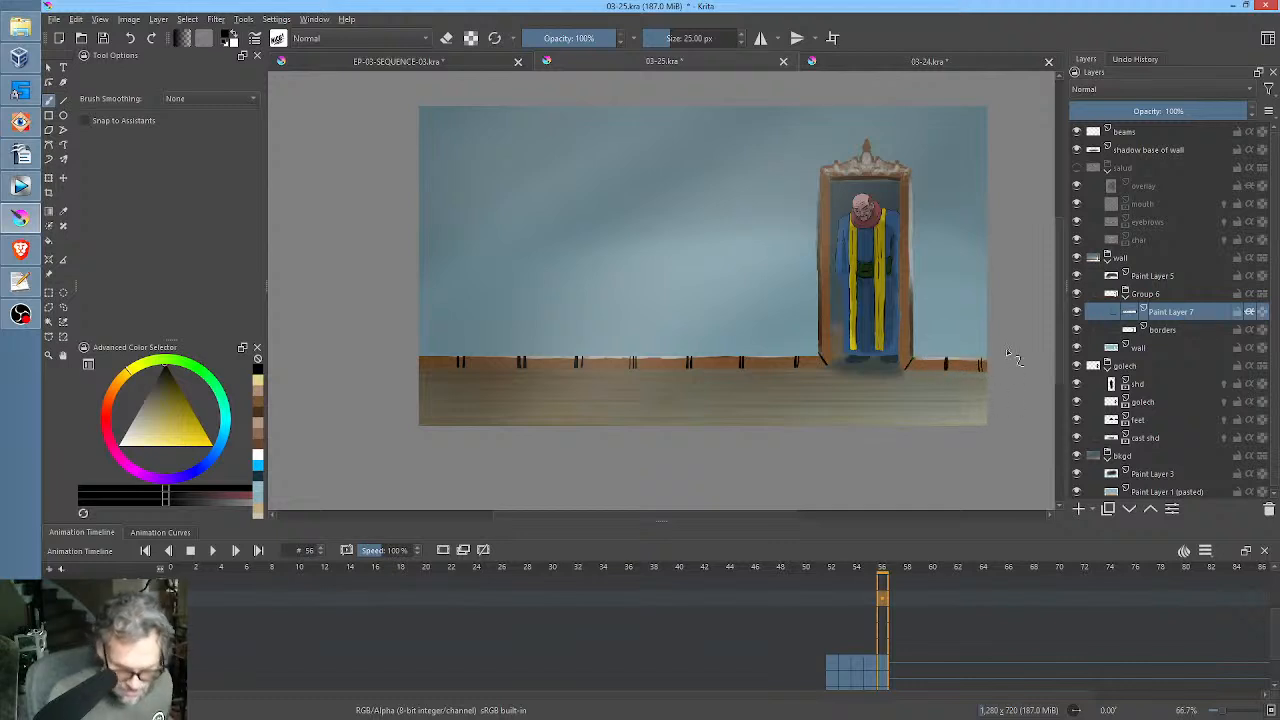
# Set Paint Layer 7 to Overlay blending mode with 55% opacity.
pyautogui.moveTo(1232, 114)
pyautogui.mouseDown()
pyautogui.moveTo(1096, 116)
pyautogui.moveTo(1184, 114)
pyautogui.mouseUp()
pyautogui.click(1136, 88)
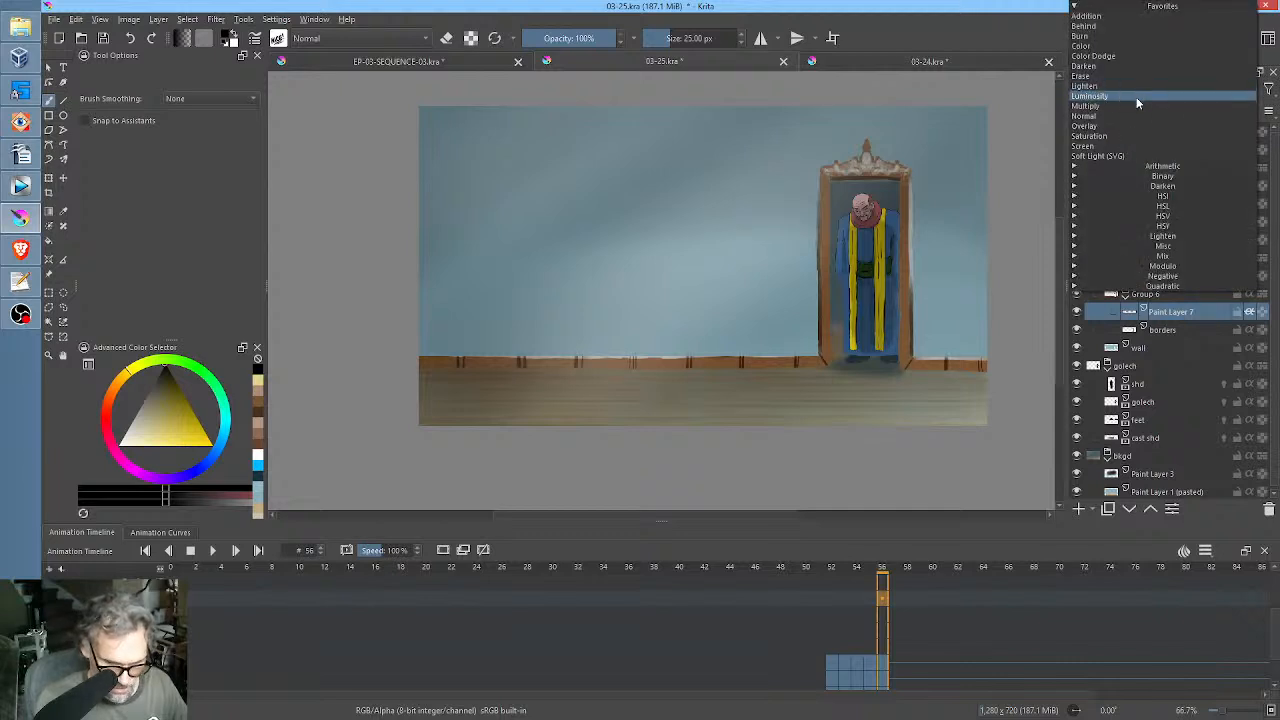
pyautogui.click(1134, 125)
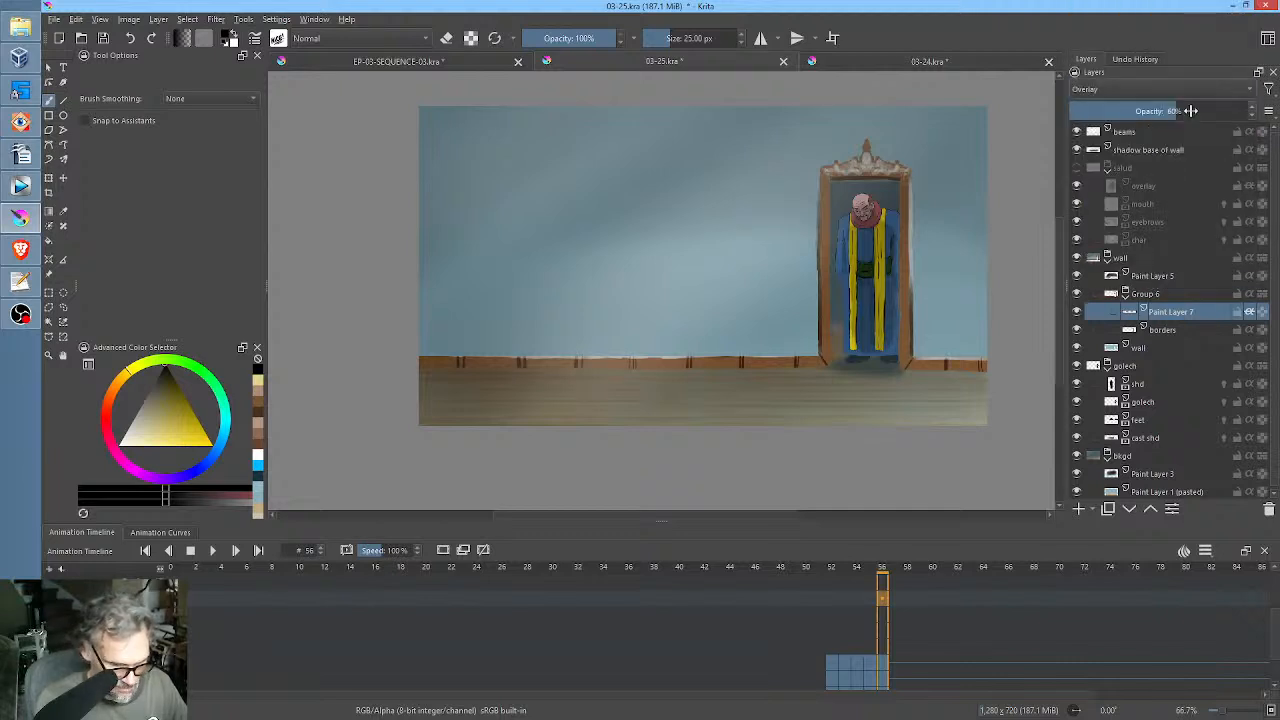
pyautogui.moveTo(1180, 111)
pyautogui.mouseDown()
pyautogui.moveTo(1256, 112)
pyautogui.moveTo(1155, 113)
pyautogui.moveTo(1167, 114)
pyautogui.mouseUp()
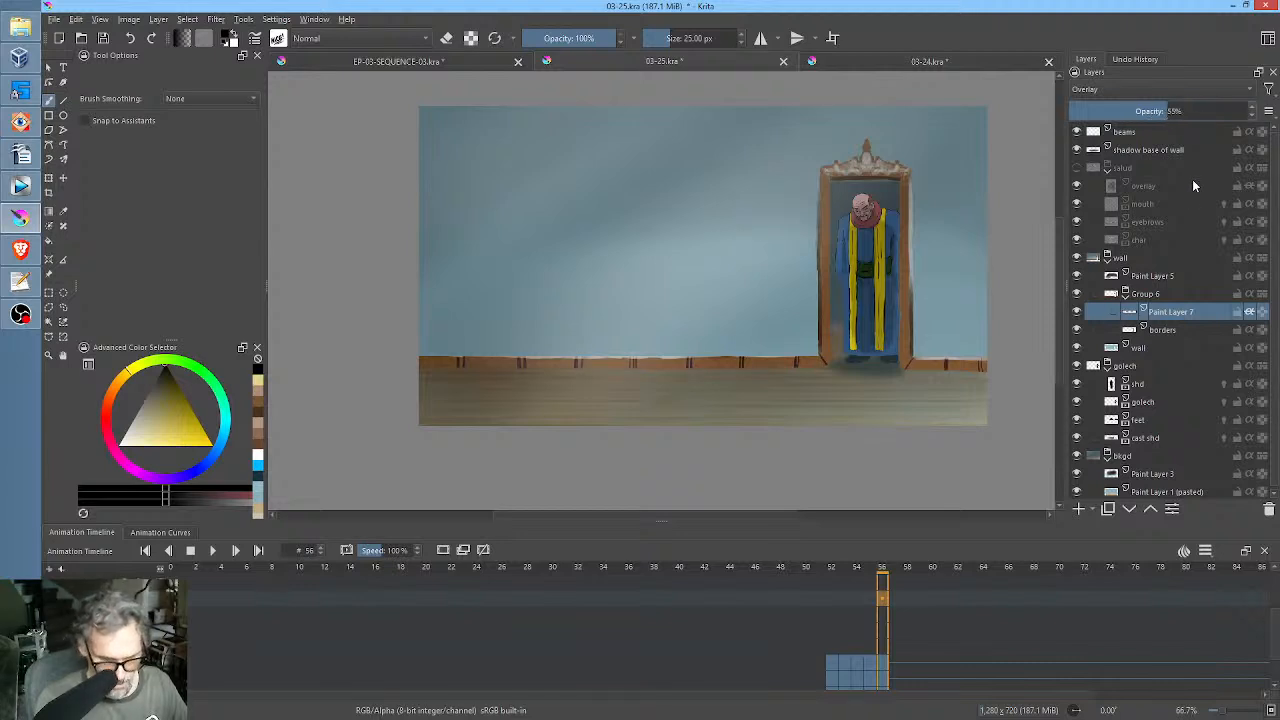
# Add a new paint layer above Paint Layer 7 and set its blending mode to Erase.
pyautogui.click(1080, 510)
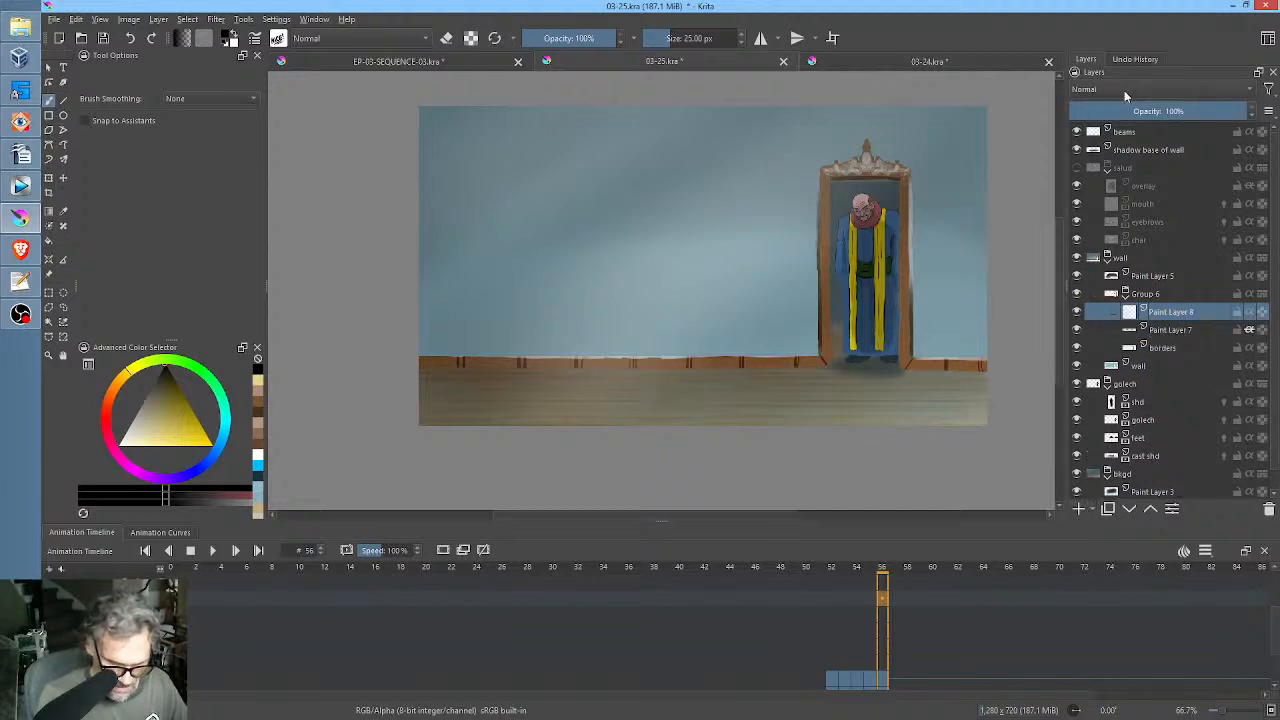
pyautogui.click(1121, 88)
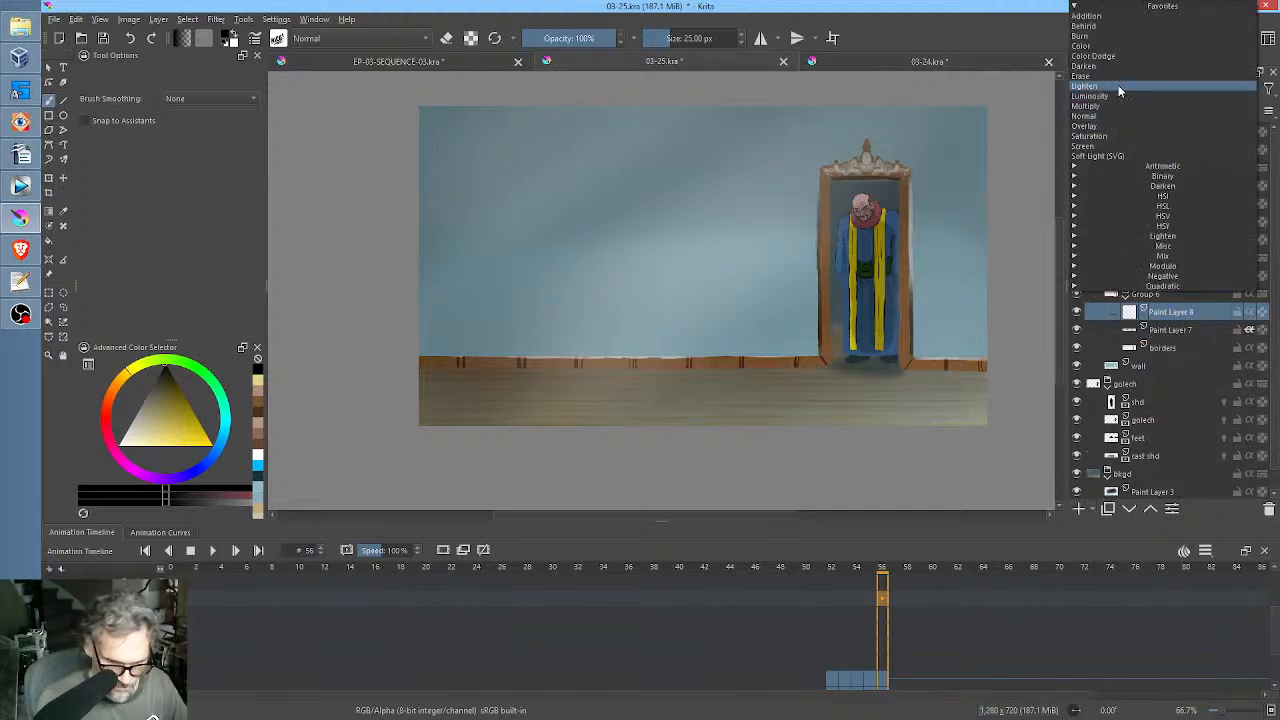
pyautogui.click(1117, 78)
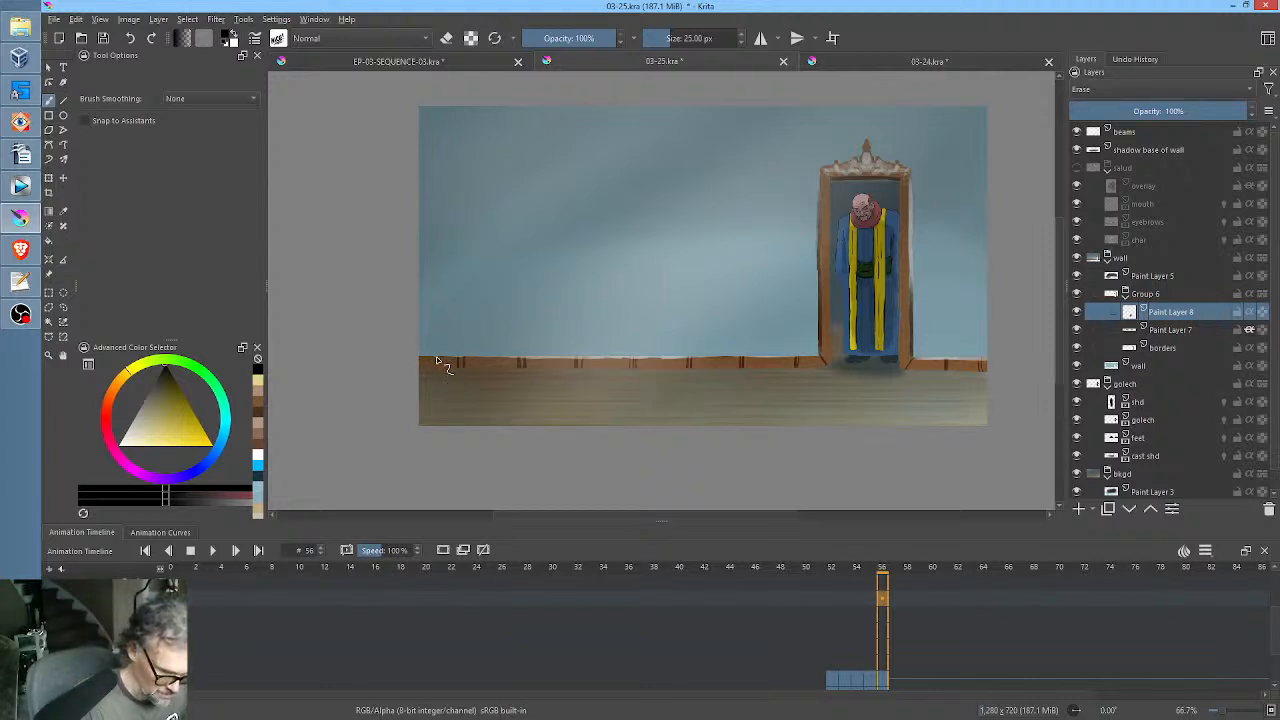
# Paint irregular notches on Paint Layer 8 with the 25 px brush, roughening the baseboard's upper edge and the door frame's outer sides.
pyautogui.moveTo(469, 358); pyautogui.dragTo(510, 358)
pyautogui.scroll(3, 531, 365)
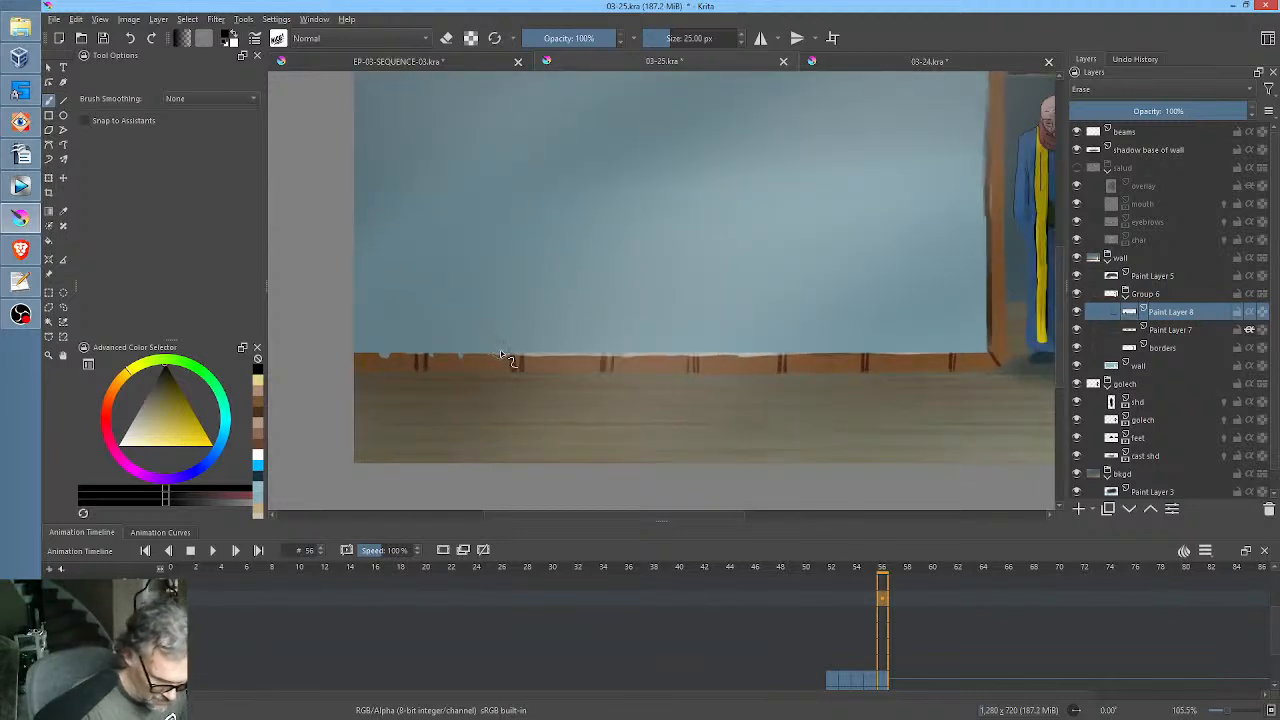
pyautogui.moveTo(545, 356)
pyautogui.mouseDown()
pyautogui.moveTo(616, 365)
pyautogui.moveTo(588, 358)
pyautogui.moveTo(646, 356)
pyautogui.mouseUp()
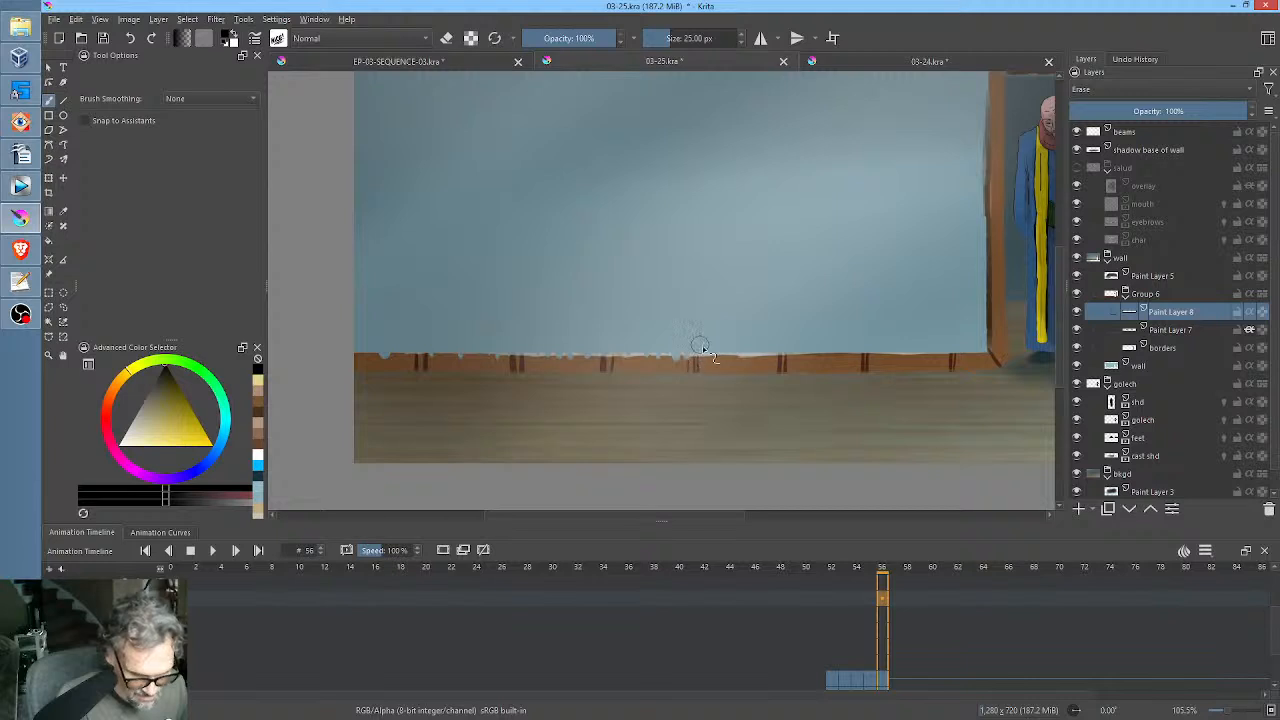
pyautogui.moveTo(818, 320); pyautogui.dragTo(714, 360)
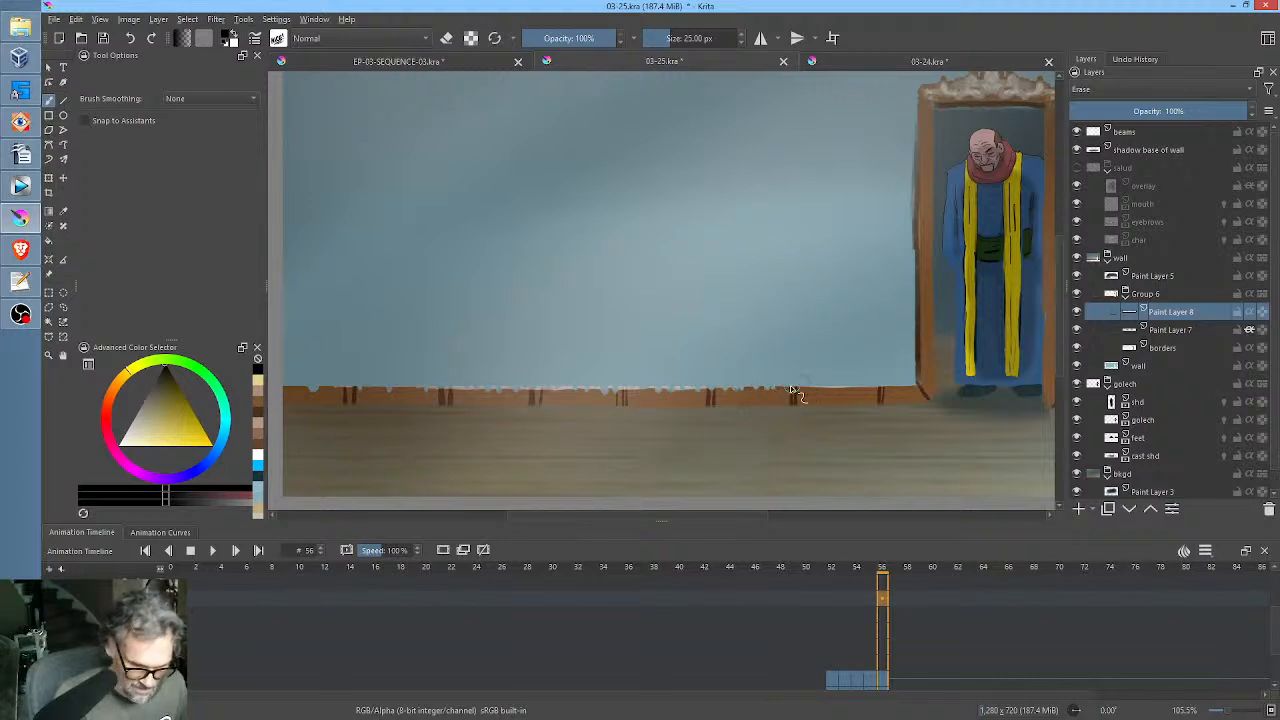
pyautogui.moveTo(791, 388)
pyautogui.mouseDown()
pyautogui.moveTo(878, 390)
pyautogui.moveTo(808, 395)
pyautogui.moveTo(664, 357)
pyautogui.mouseUp()
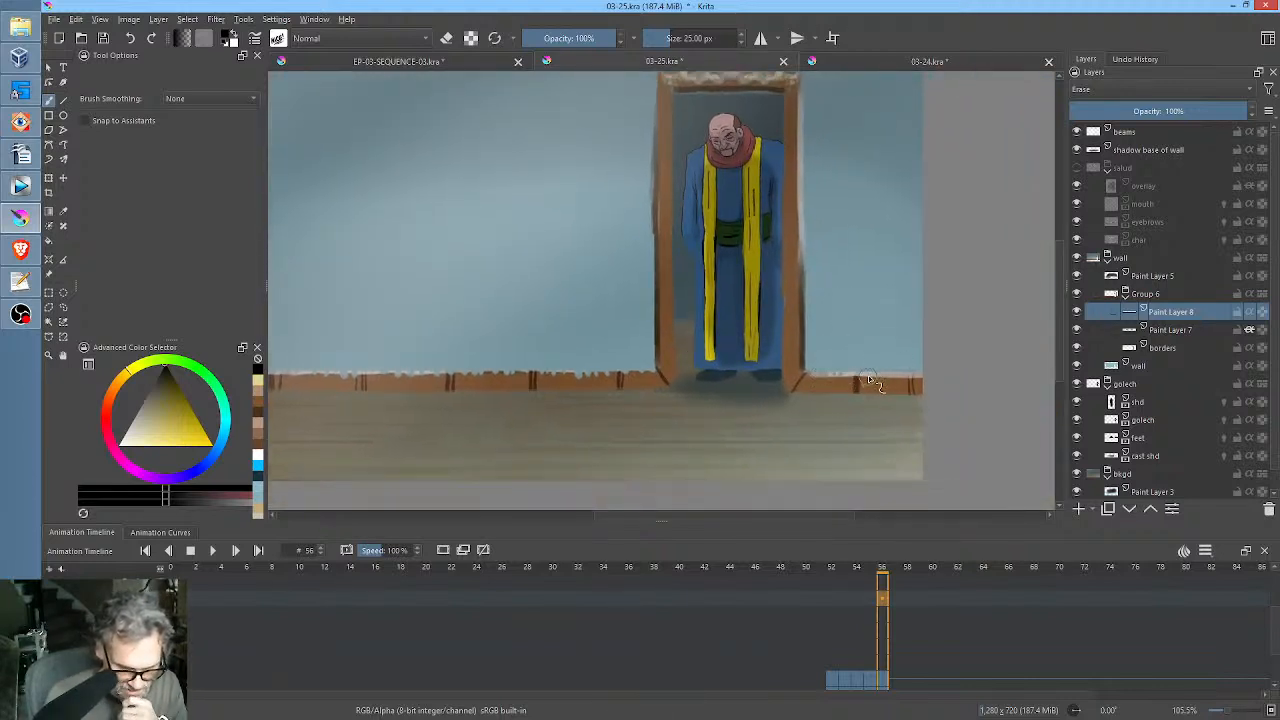
pyautogui.moveTo(868, 378); pyautogui.dragTo(908, 372)
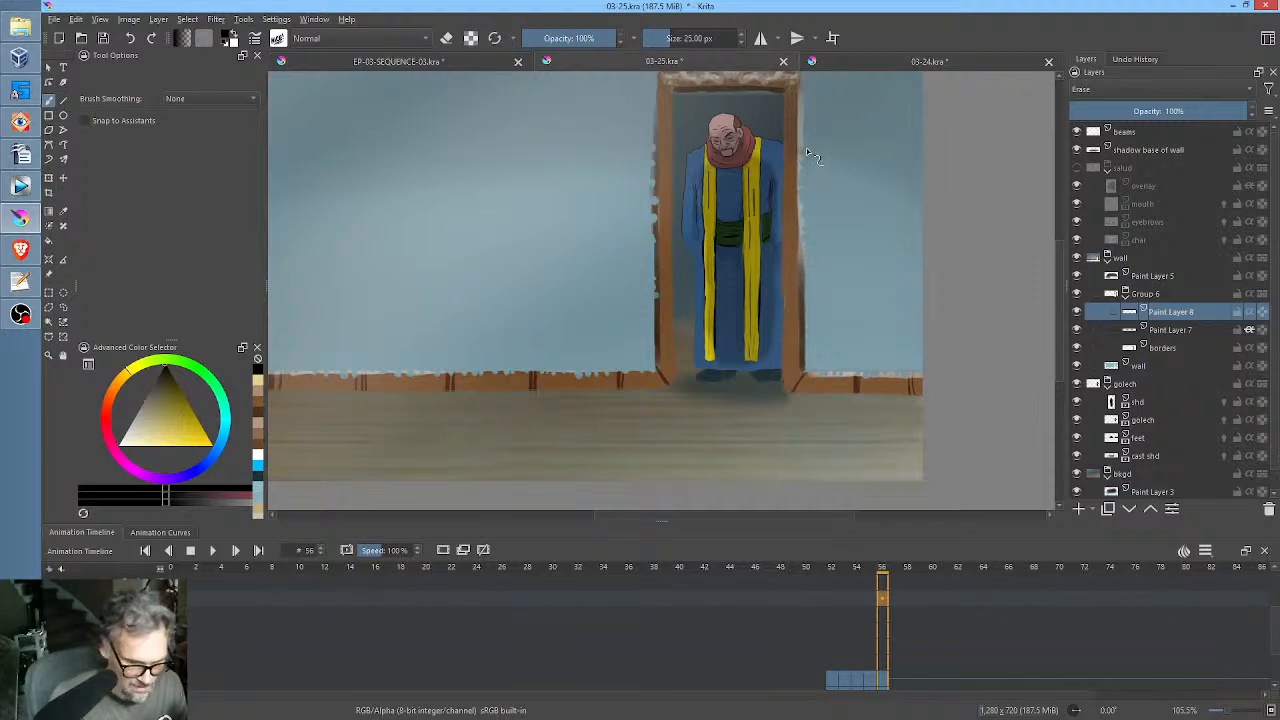
pyautogui.middleClick(831, 157)
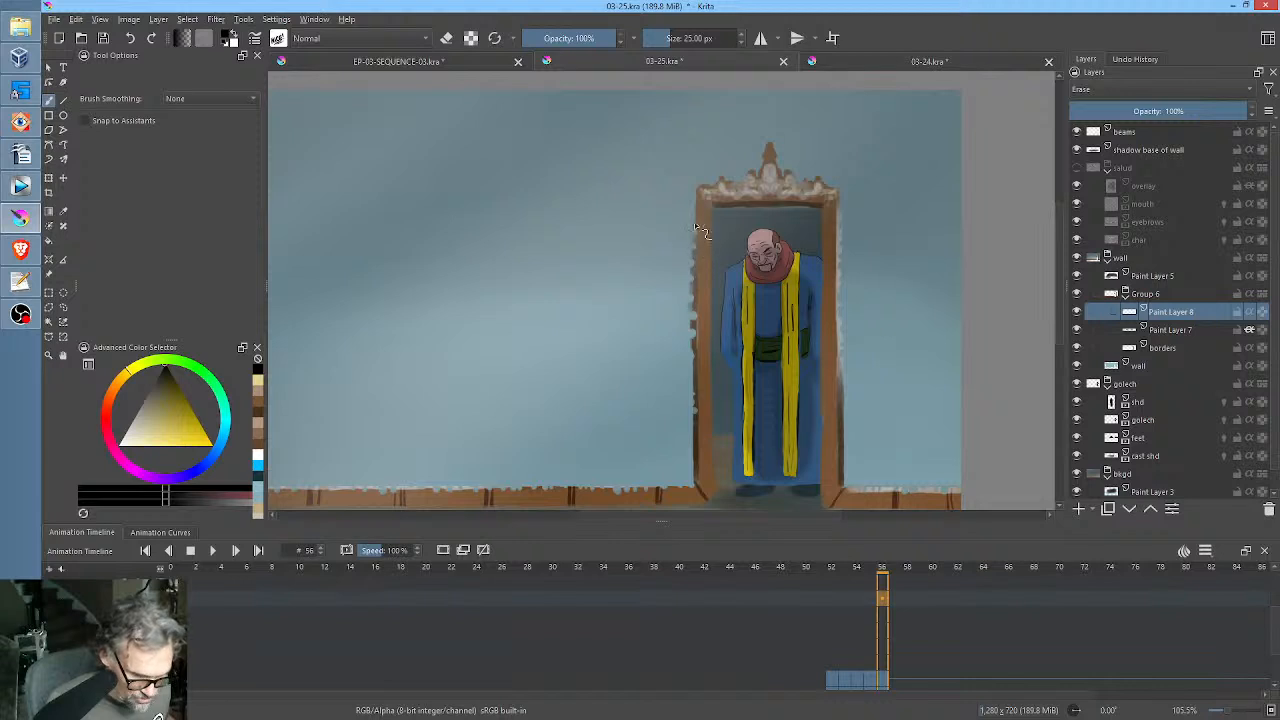
pyautogui.middleClick(872, 291)
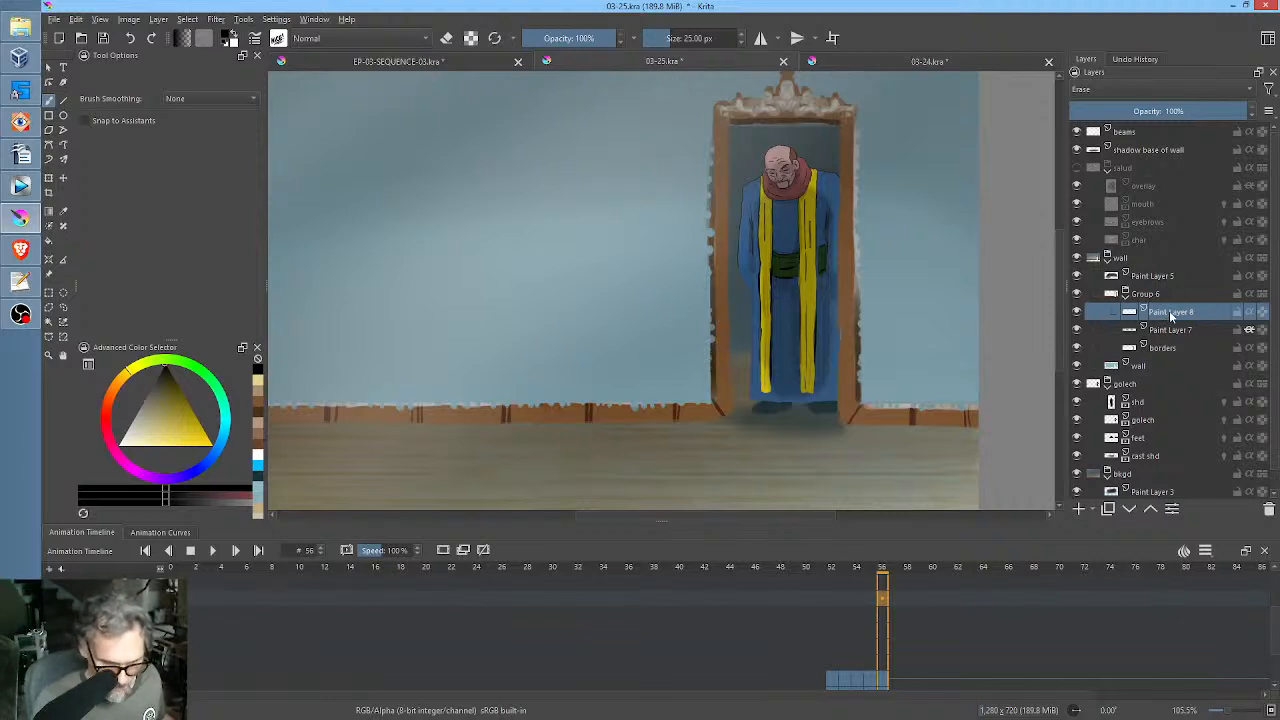
# Compare the borders with Paint Layer 8 hidden and shown, and duplicate that layer.
pyautogui.click(1079, 315)
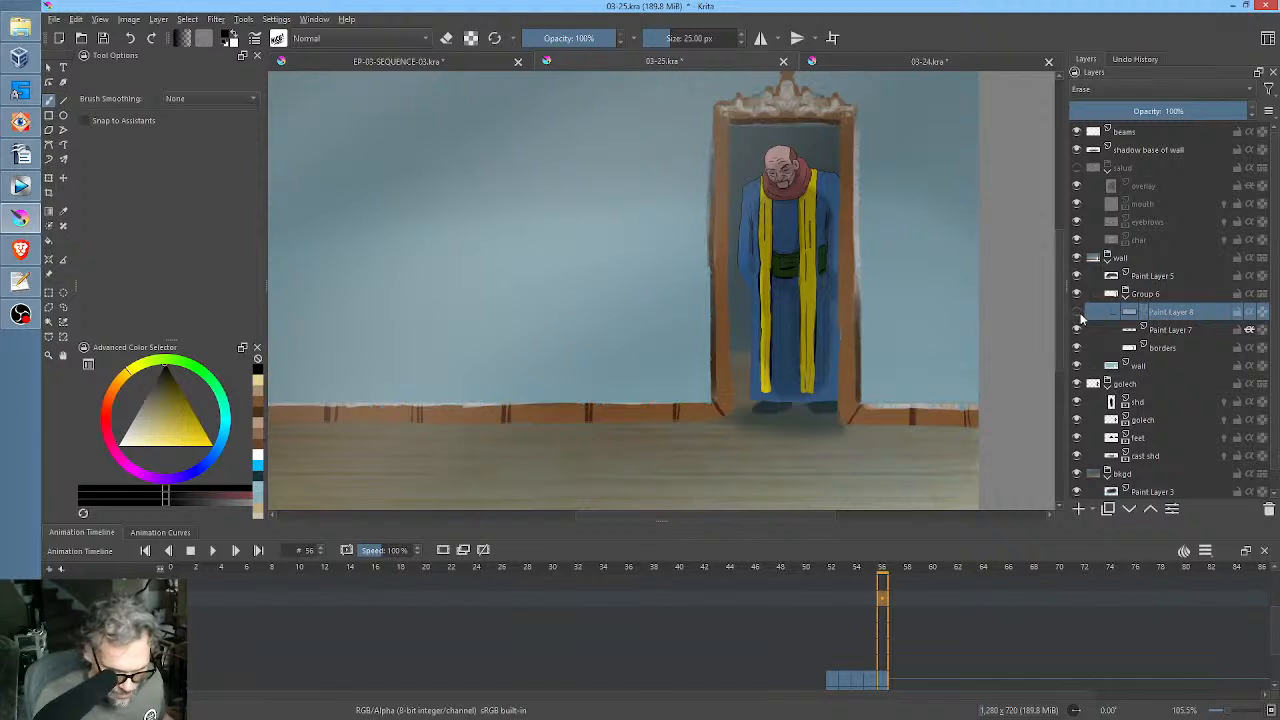
pyautogui.click(1079, 316)
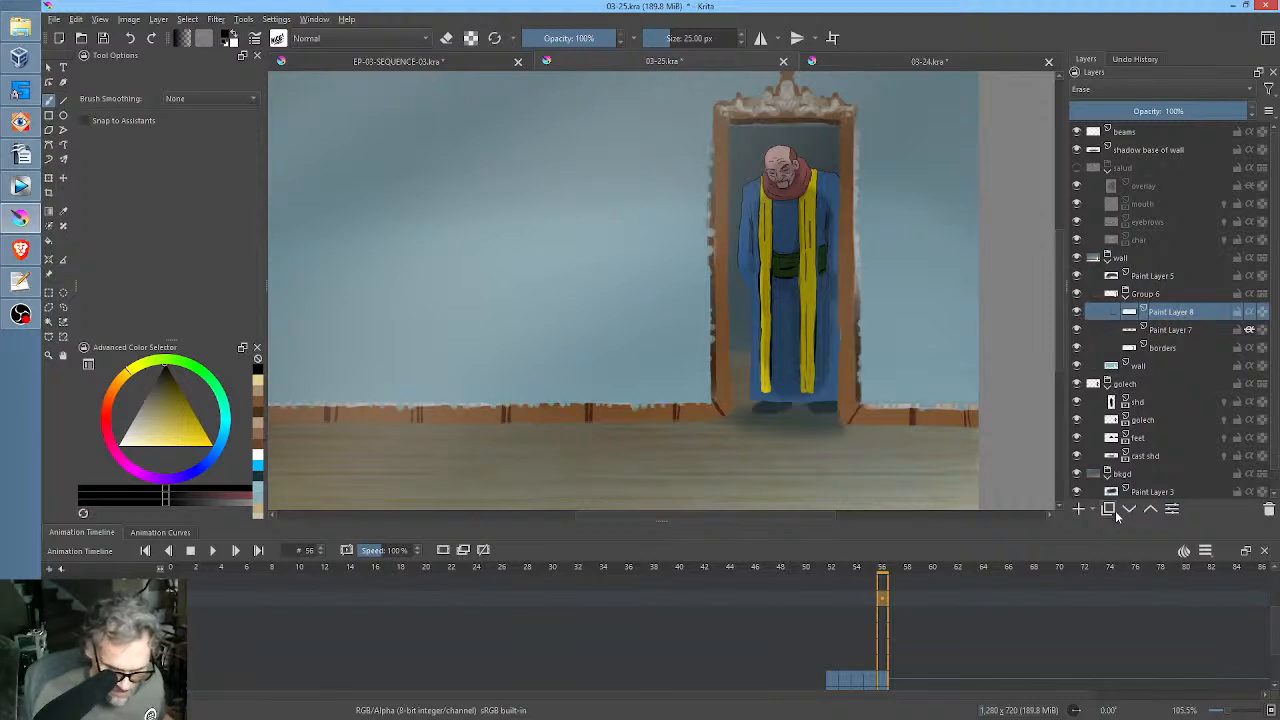
pyautogui.click(1110, 510)
# Apply a Gaussian Blur with a 55.46 px horizontal and vertical radius to the original Paint Layer 8 beneath its copy.
pyautogui.click(1180, 332)
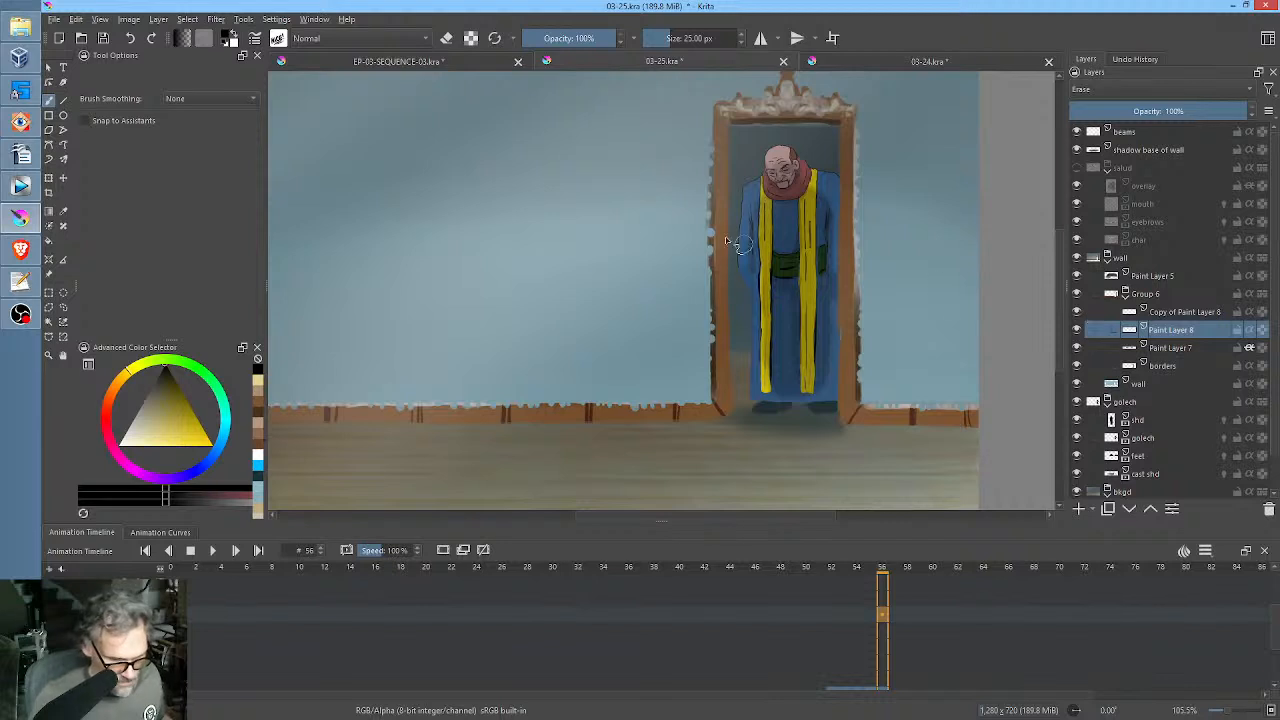
pyautogui.click(216, 19)
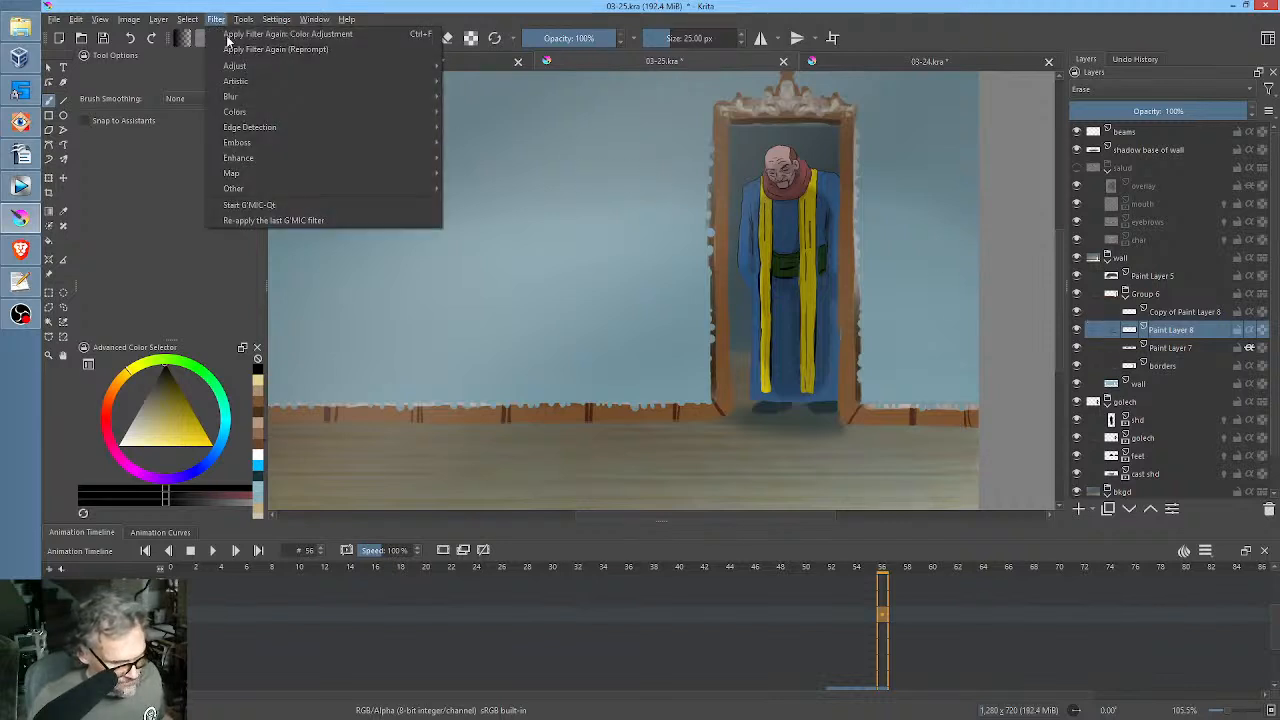
pyautogui.moveTo(249, 96)
pyautogui.click(490, 112)
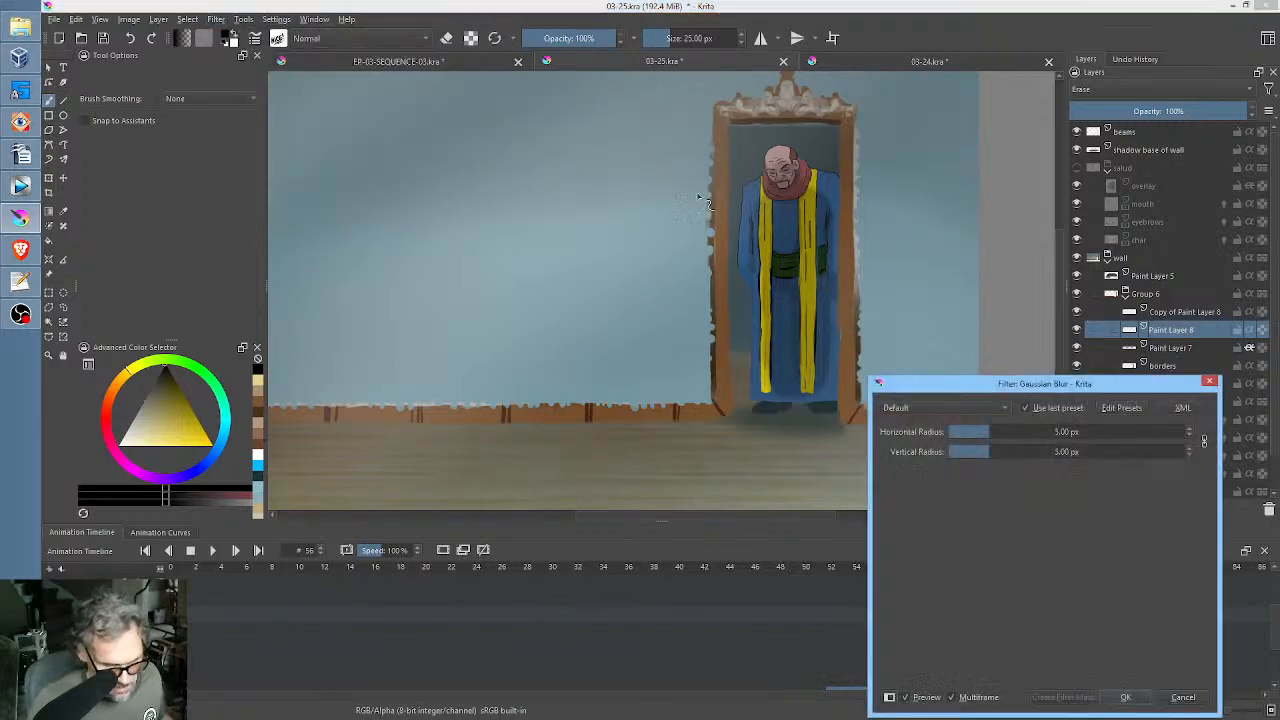
pyautogui.moveTo(1010, 454); pyautogui.dragTo(1036, 452)
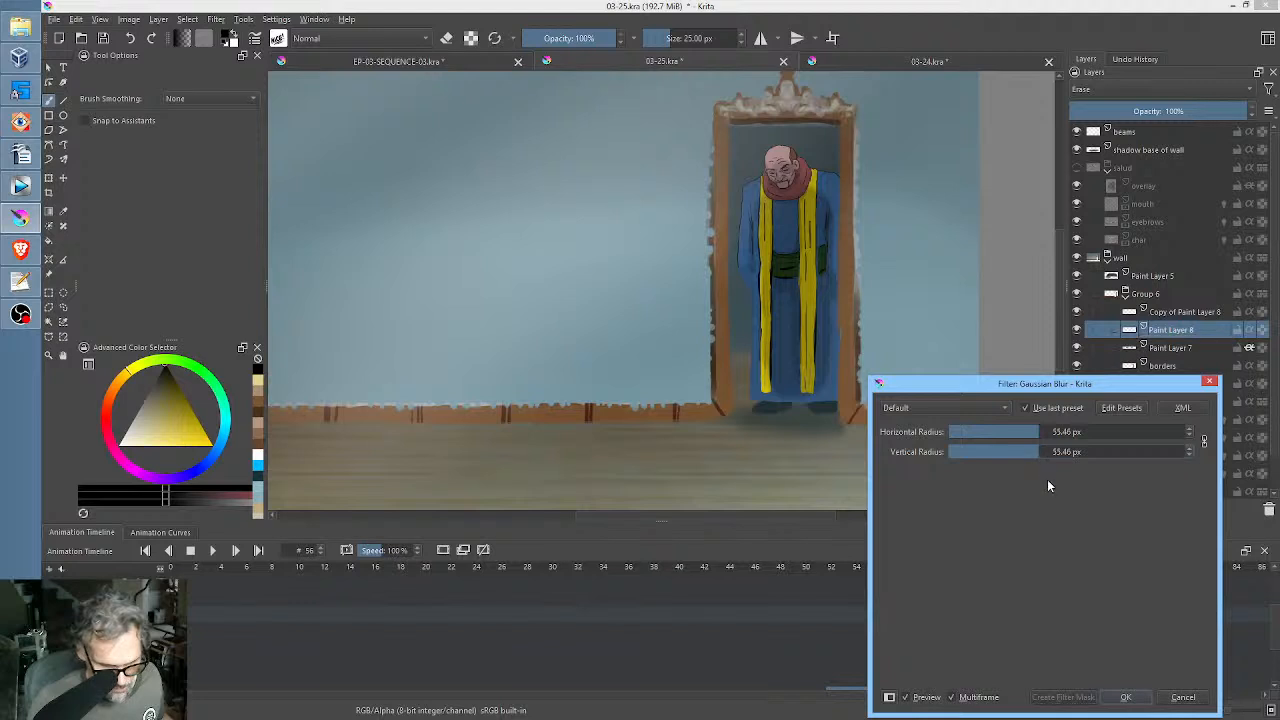
pyautogui.click(1127, 697)
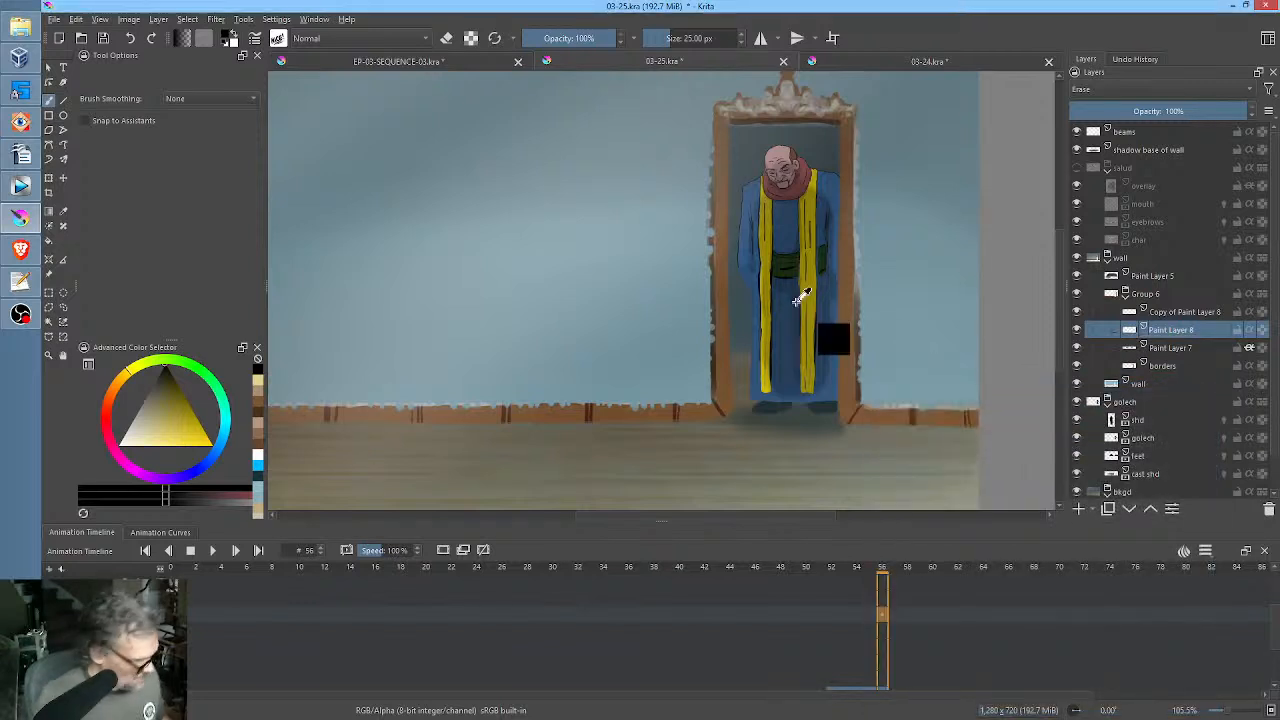
# Try steepening the Alpha curve of the blurred Paint Layer 8 with Color Adjustment, moving its upper end point to input 41.
pyautogui.hotkey('ctrl', 'm')
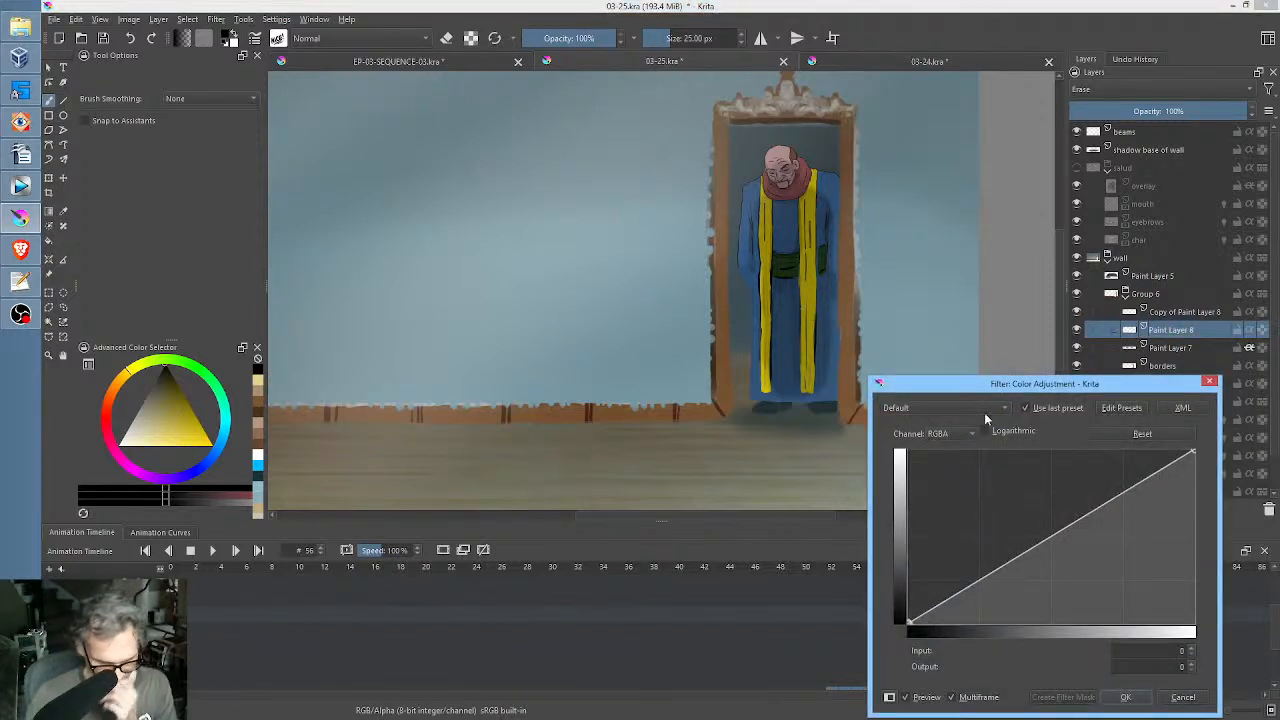
pyautogui.moveTo(1193, 455); pyautogui.dragTo(1207, 407)
pyautogui.click(936, 435)
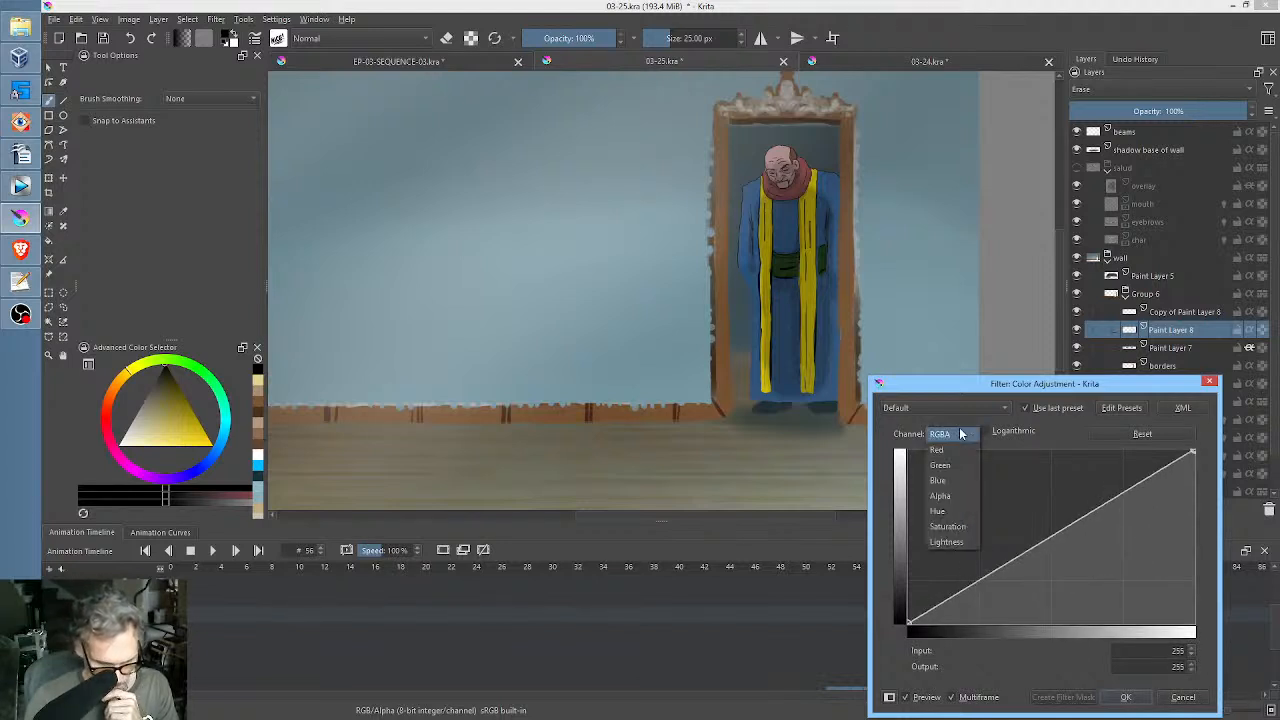
pyautogui.click(962, 497)
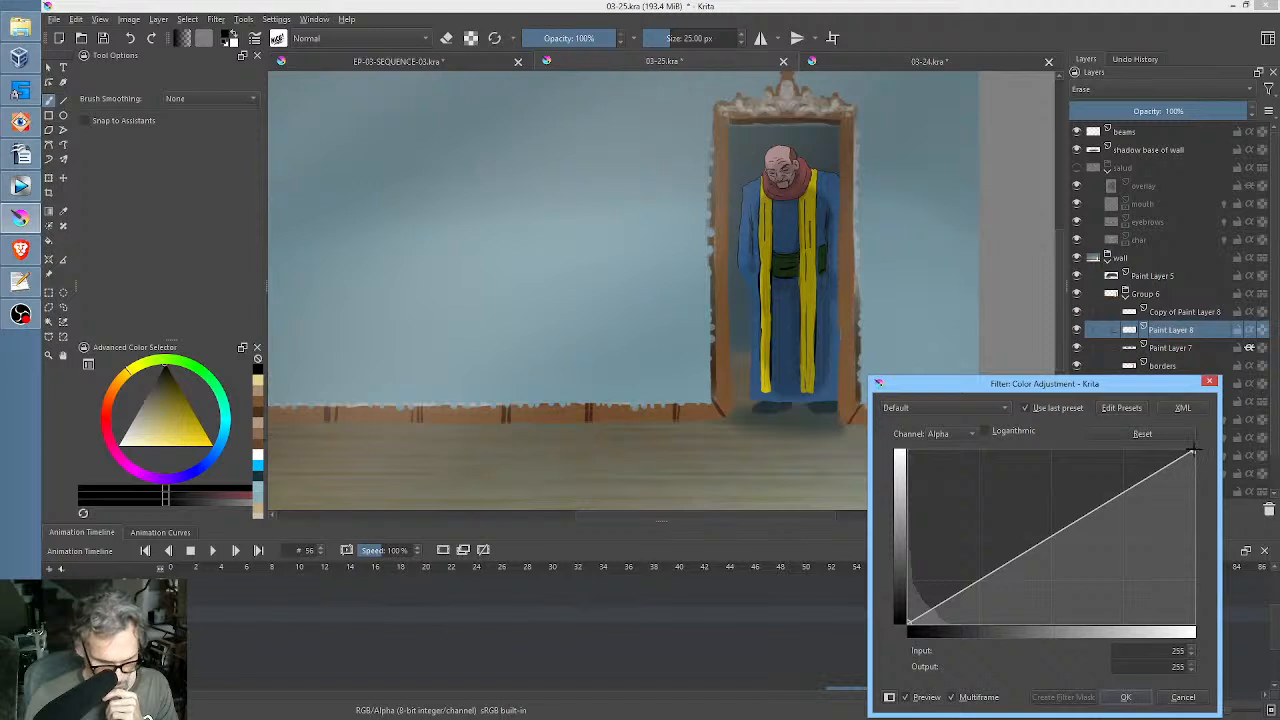
pyautogui.moveTo(1192, 452); pyautogui.dragTo(952, 381)
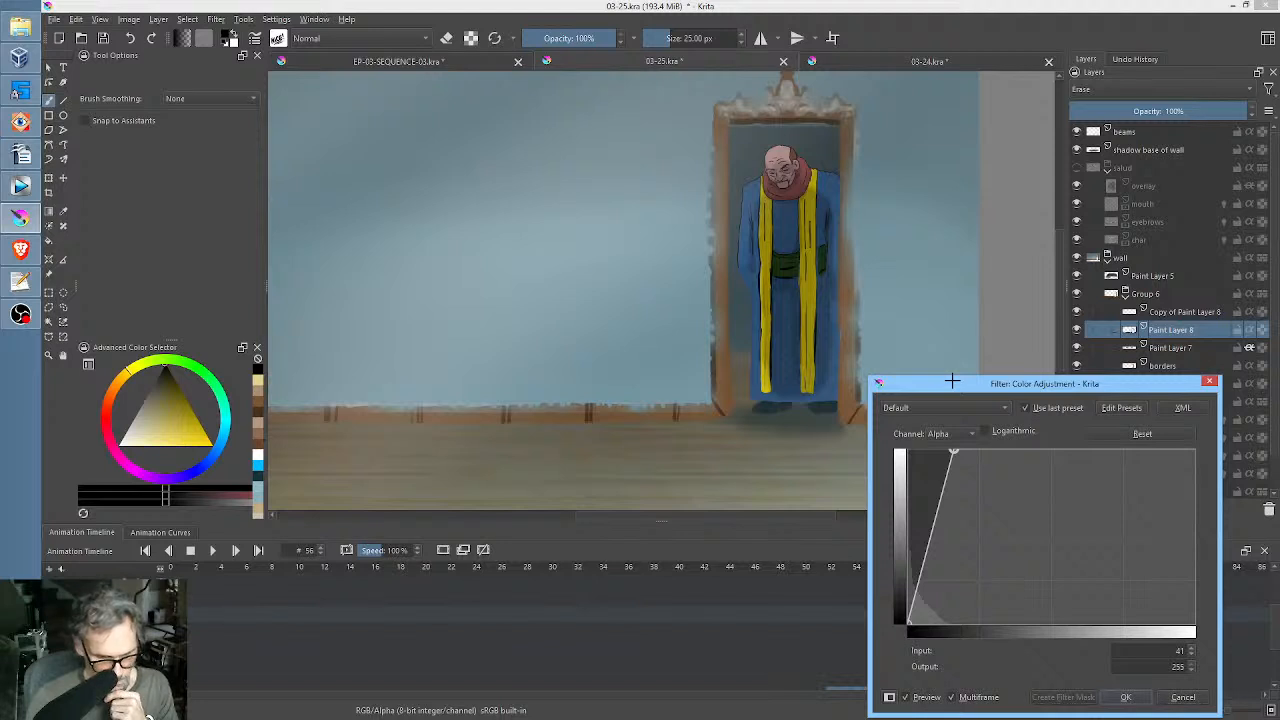
pyautogui.moveTo(952, 381); pyautogui.dragTo(1175, 368)
# Compare the door frame and baseboard with Copy of Paint Layer 8 and the borders layer each hidden and shown.
pyautogui.click(1078, 313)
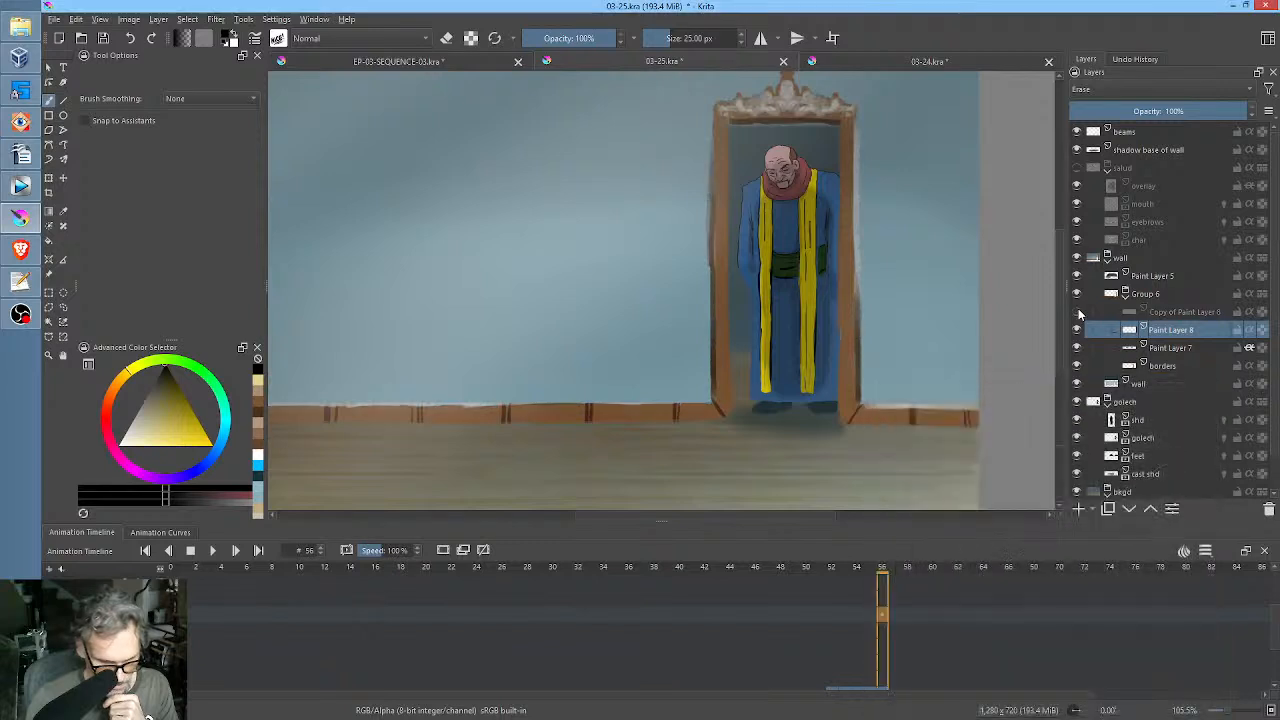
pyautogui.click(1078, 313)
pyautogui.click(1078, 313)
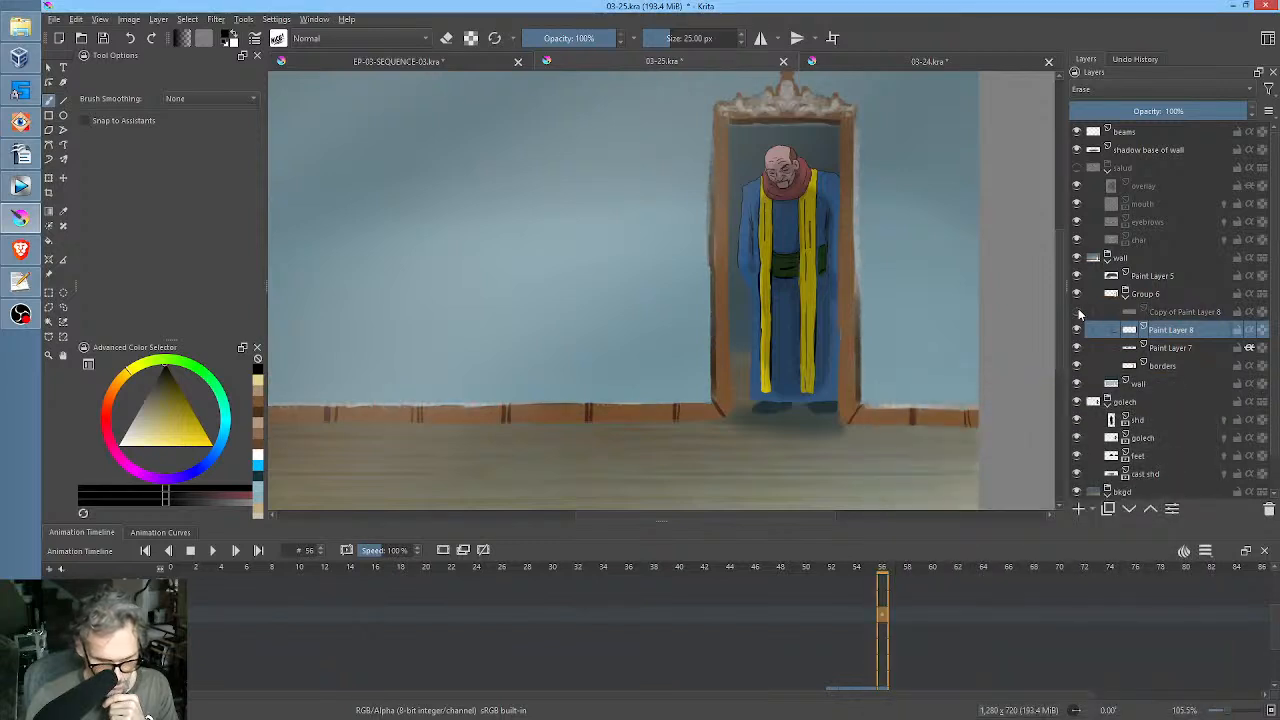
pyautogui.click(1078, 313)
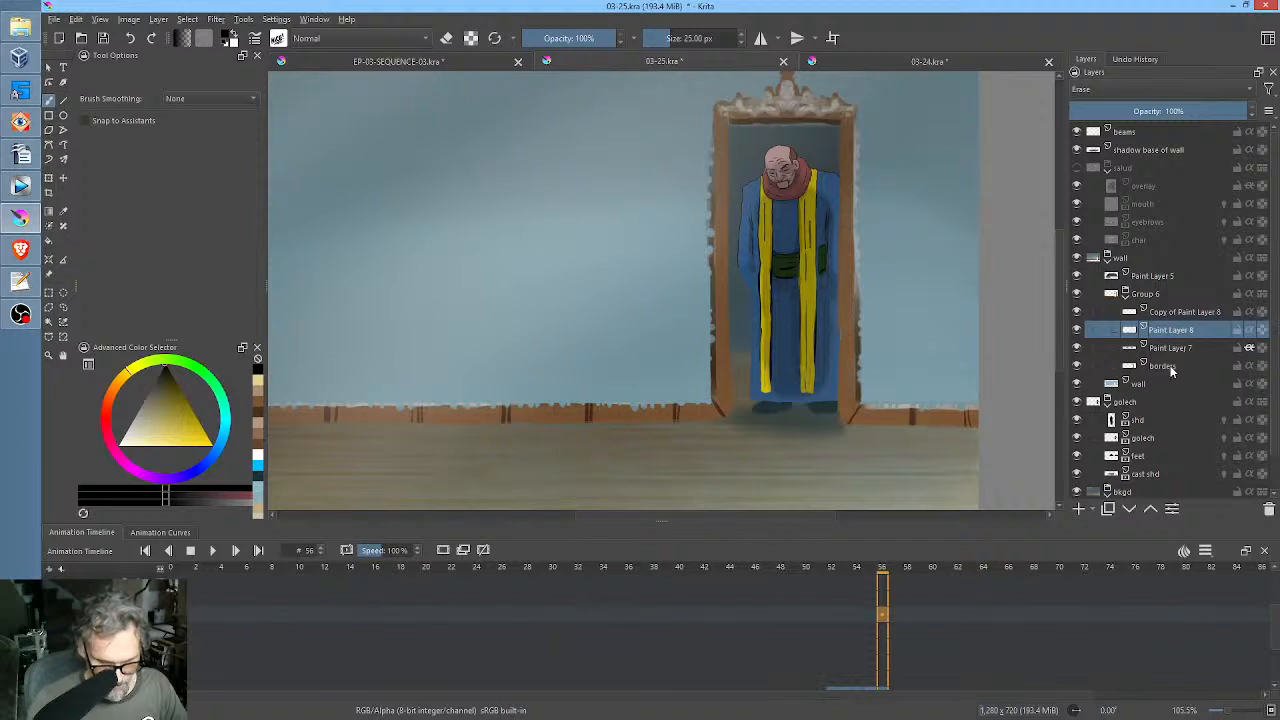
pyautogui.click(1172, 368)
pyautogui.click(1077, 366)
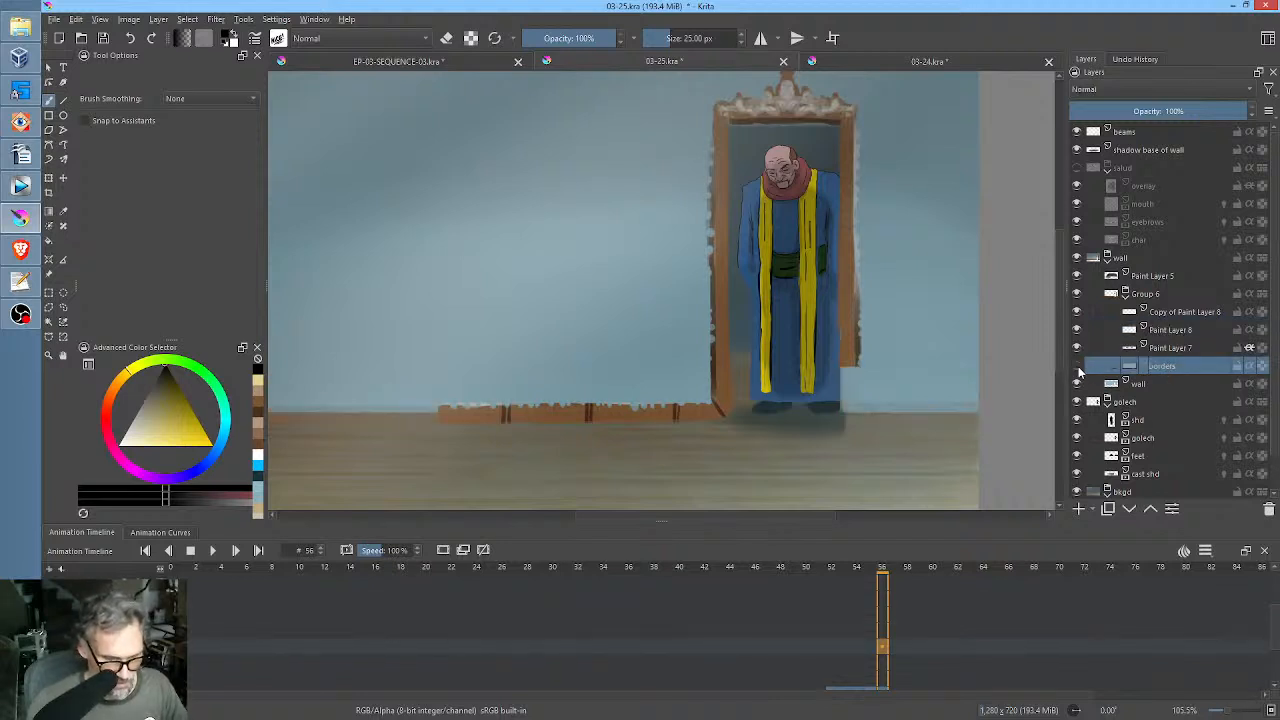
pyautogui.click(1077, 366)
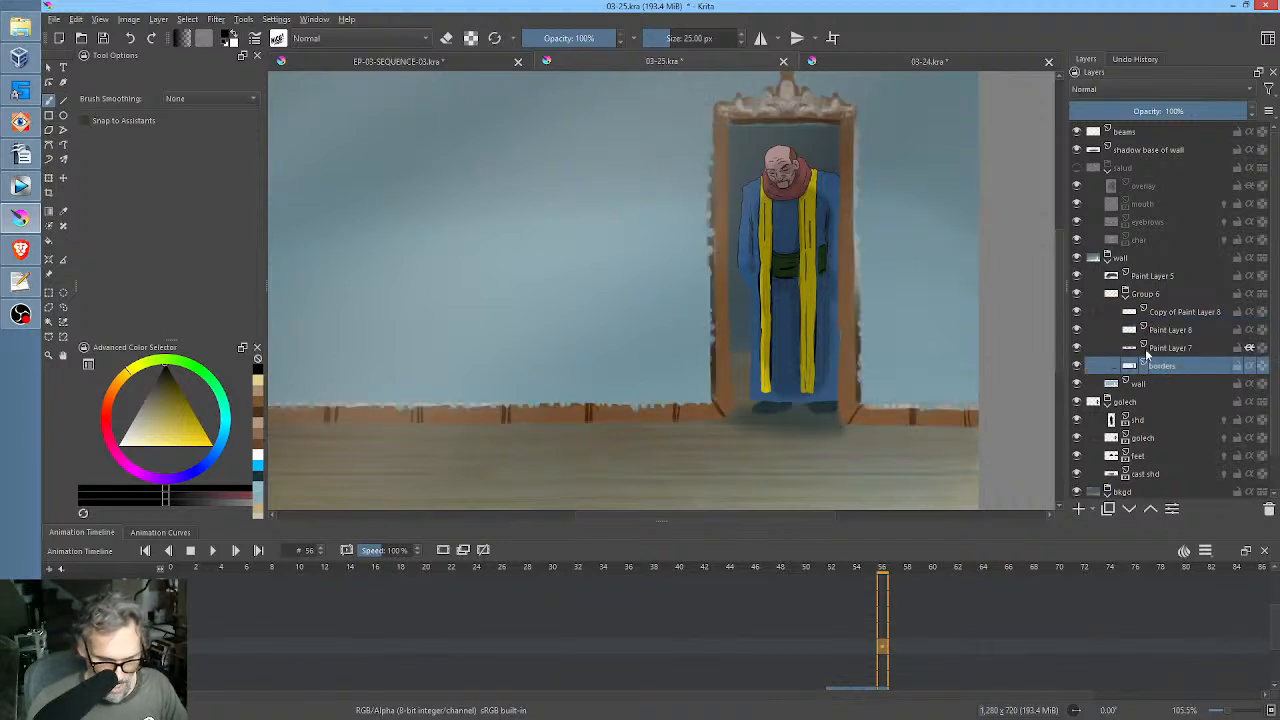
# Check what Paint Layer 7 contributes by toggling its visibility, and rename it "decoration".
pyautogui.click(1180, 350)
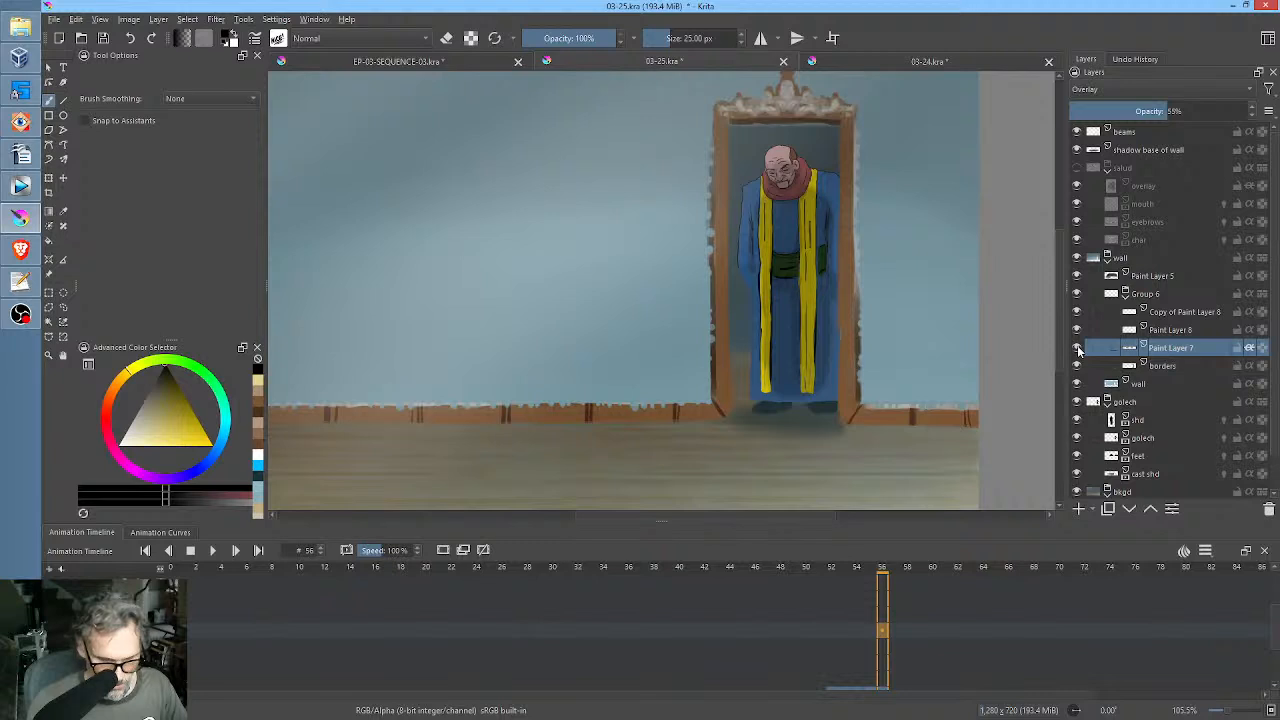
pyautogui.click(1077, 348)
pyautogui.click(1077, 347)
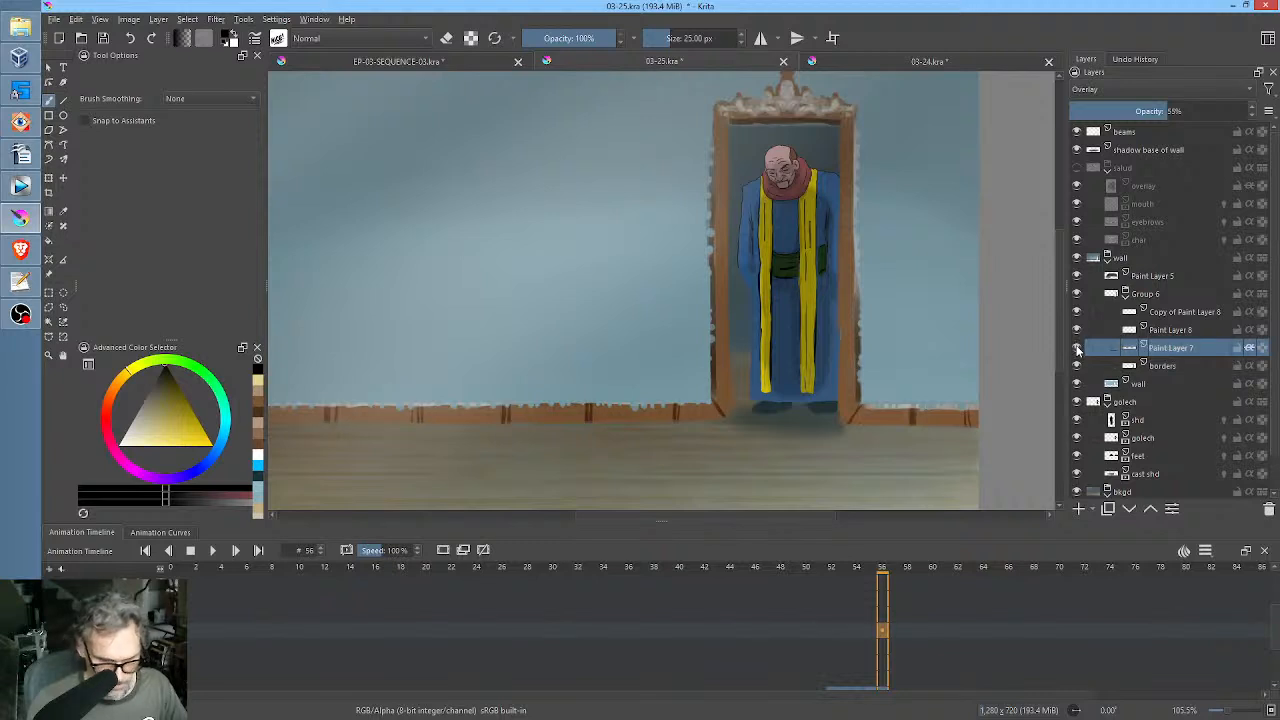
pyautogui.doubleClick(1177, 349)
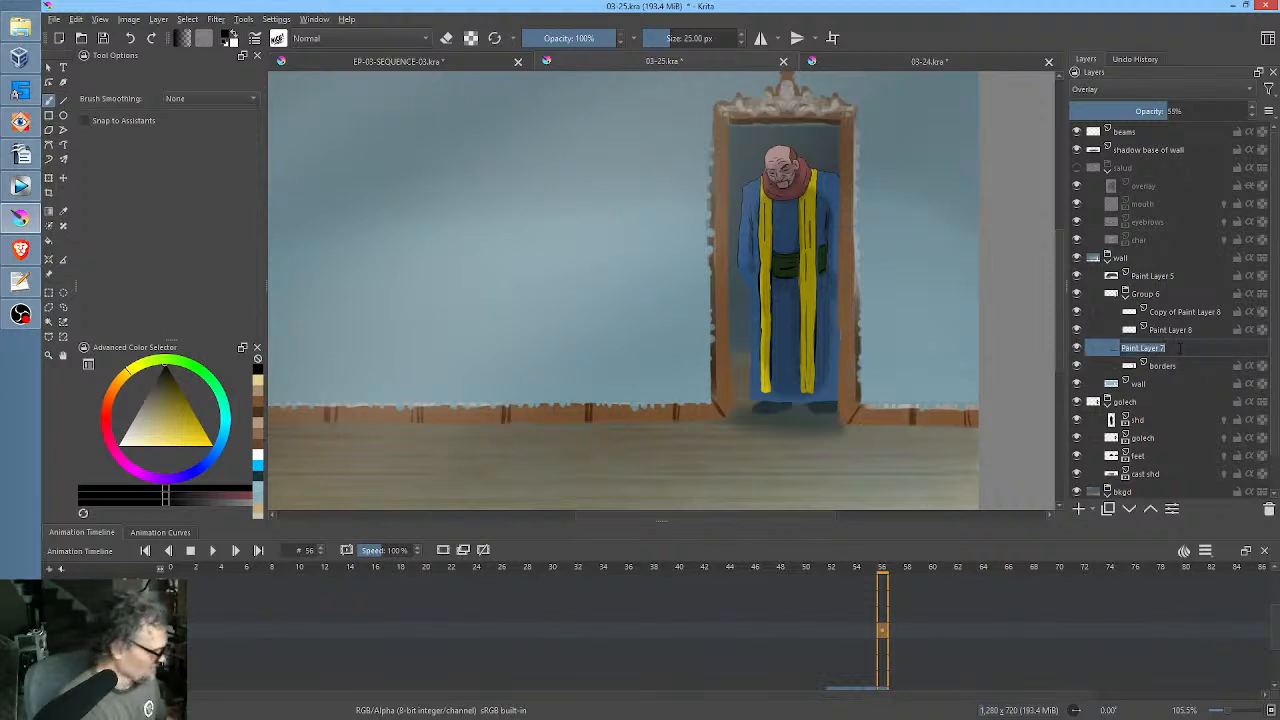
pyautogui.write('det')
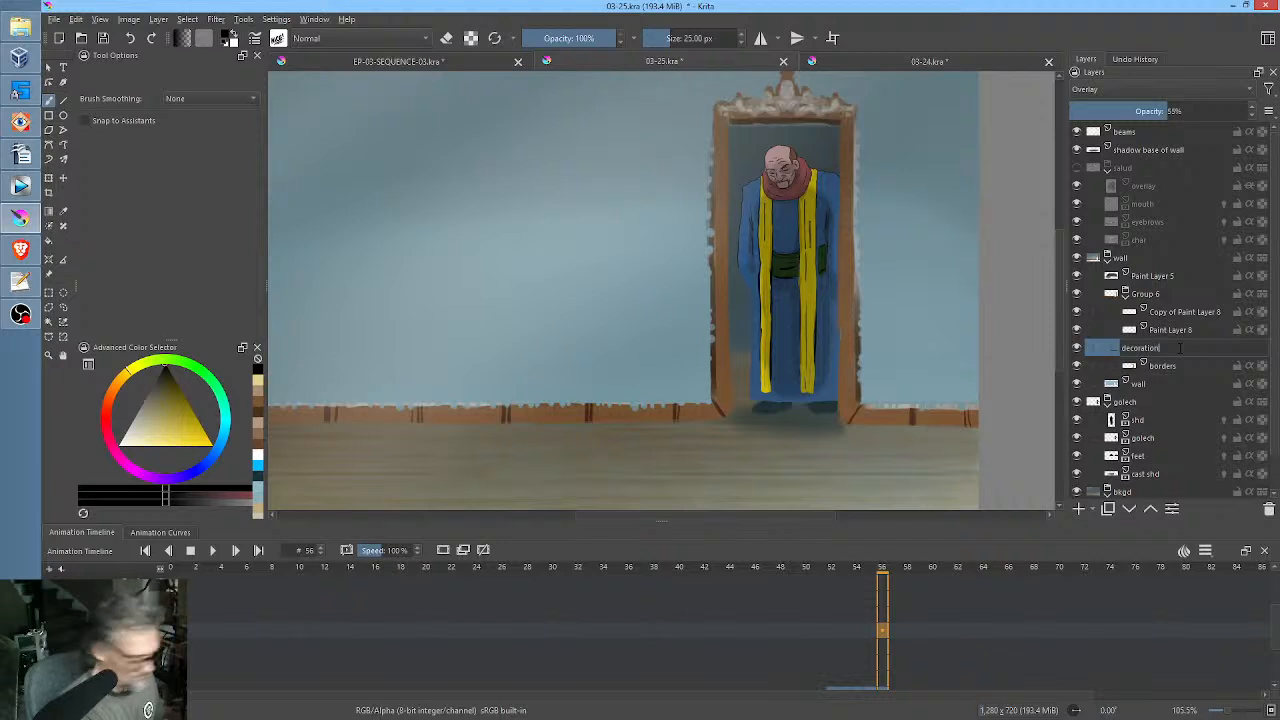
pyautogui.write('oration')
pyautogui.press('Return')
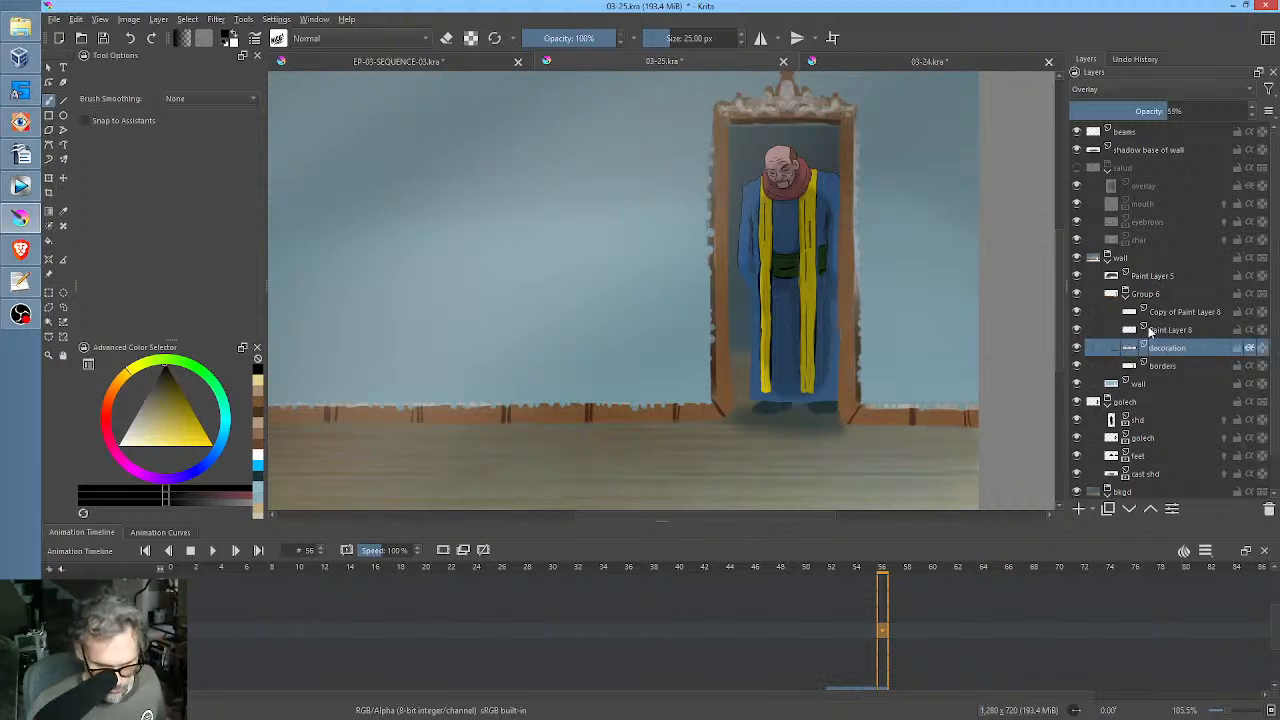
# Rename Copy of Paint Layer 8 as "erase".
pyautogui.click(1181, 314)
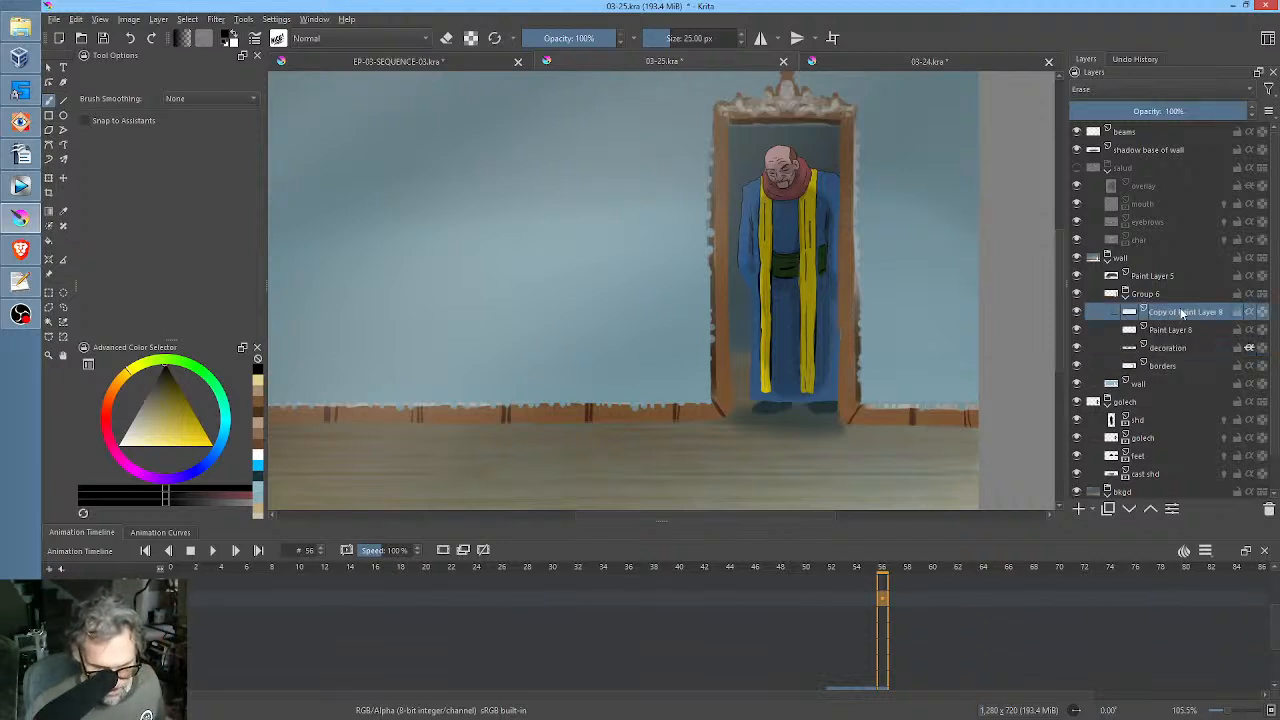
pyautogui.click(1180, 331)
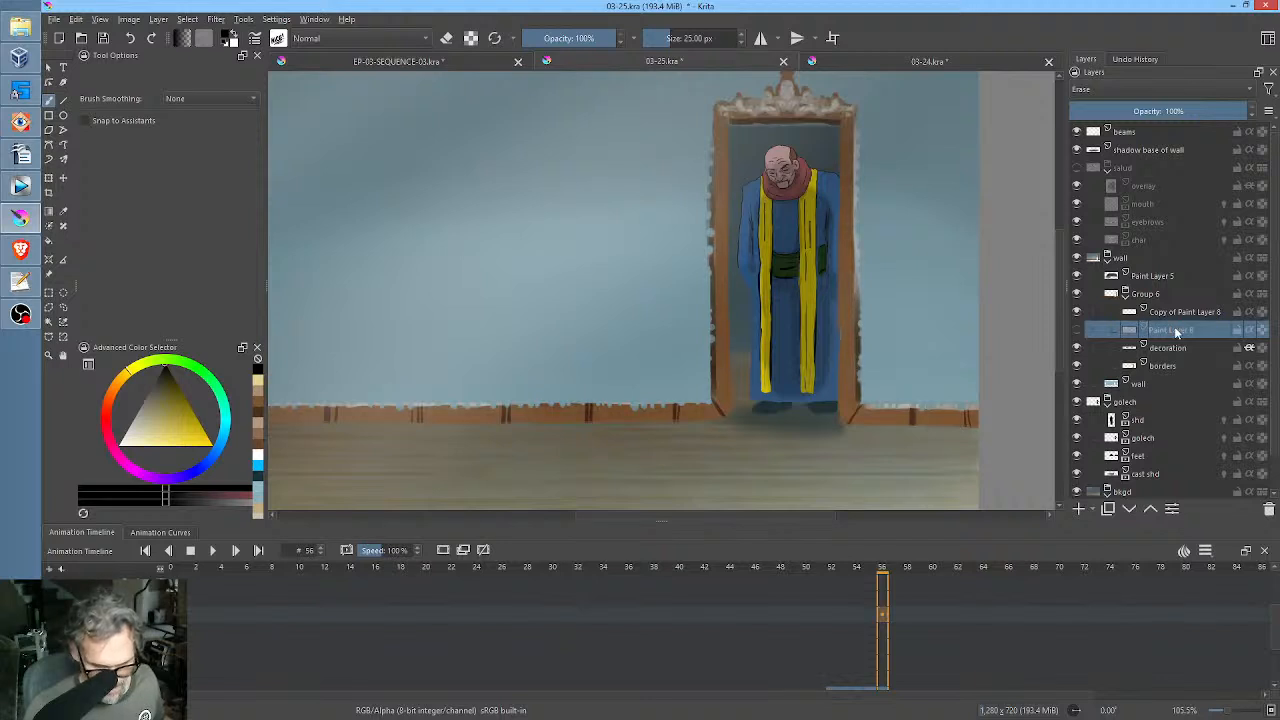
pyautogui.click(1213, 314)
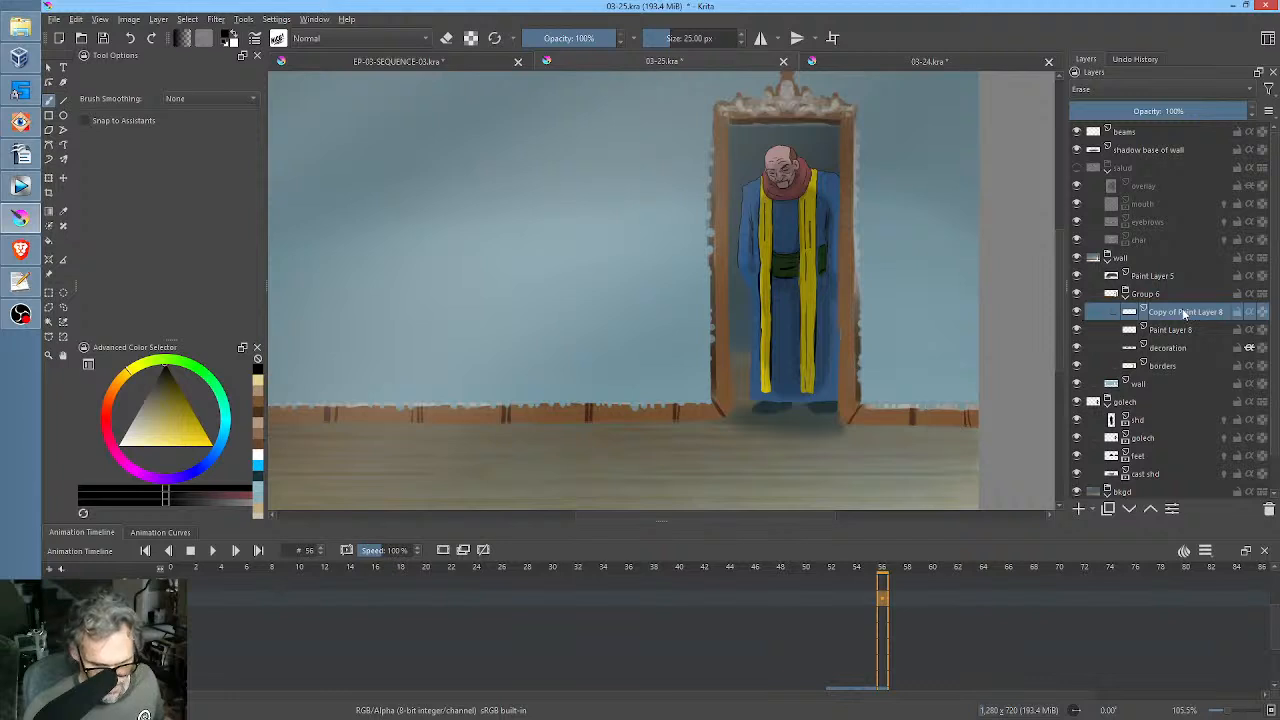
pyautogui.doubleClick(1184, 314)
pyautogui.write('el')
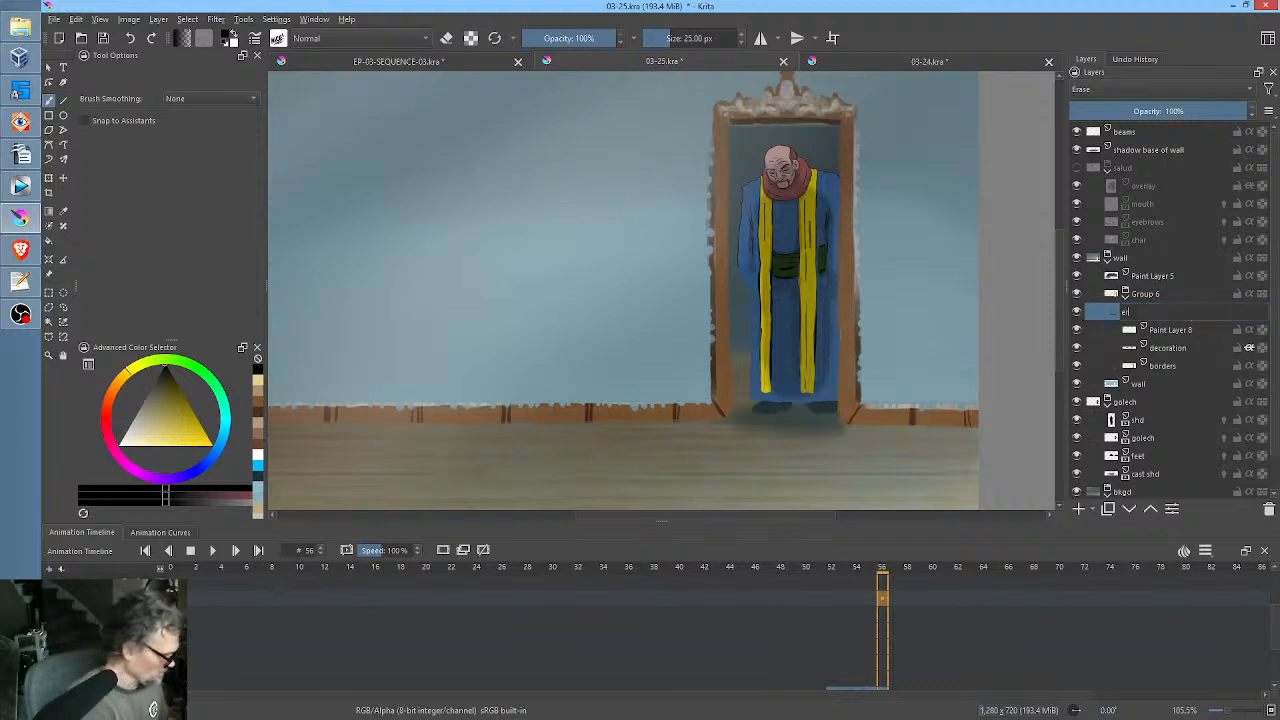
pyautogui.press('Return')
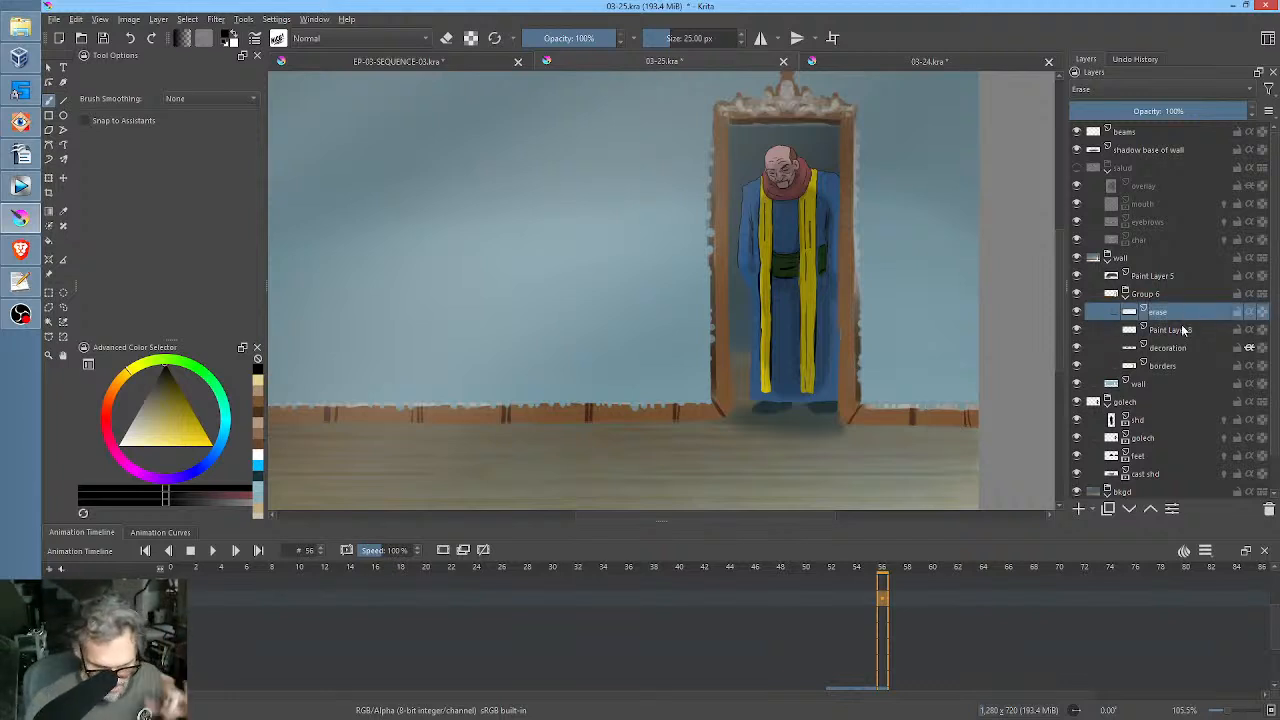
# Rename Paint Layer 8 in Group 6 as "decoshd".
pyautogui.click(1178, 329)
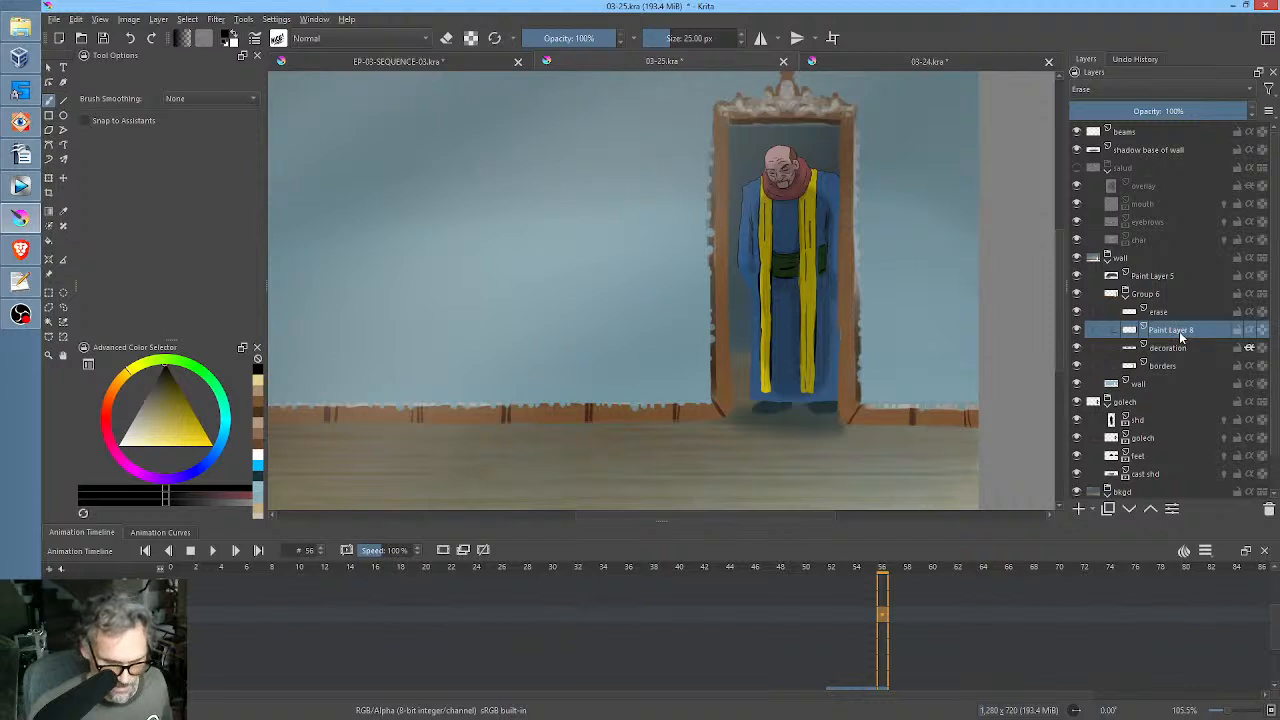
pyautogui.doubleClick(1186, 330)
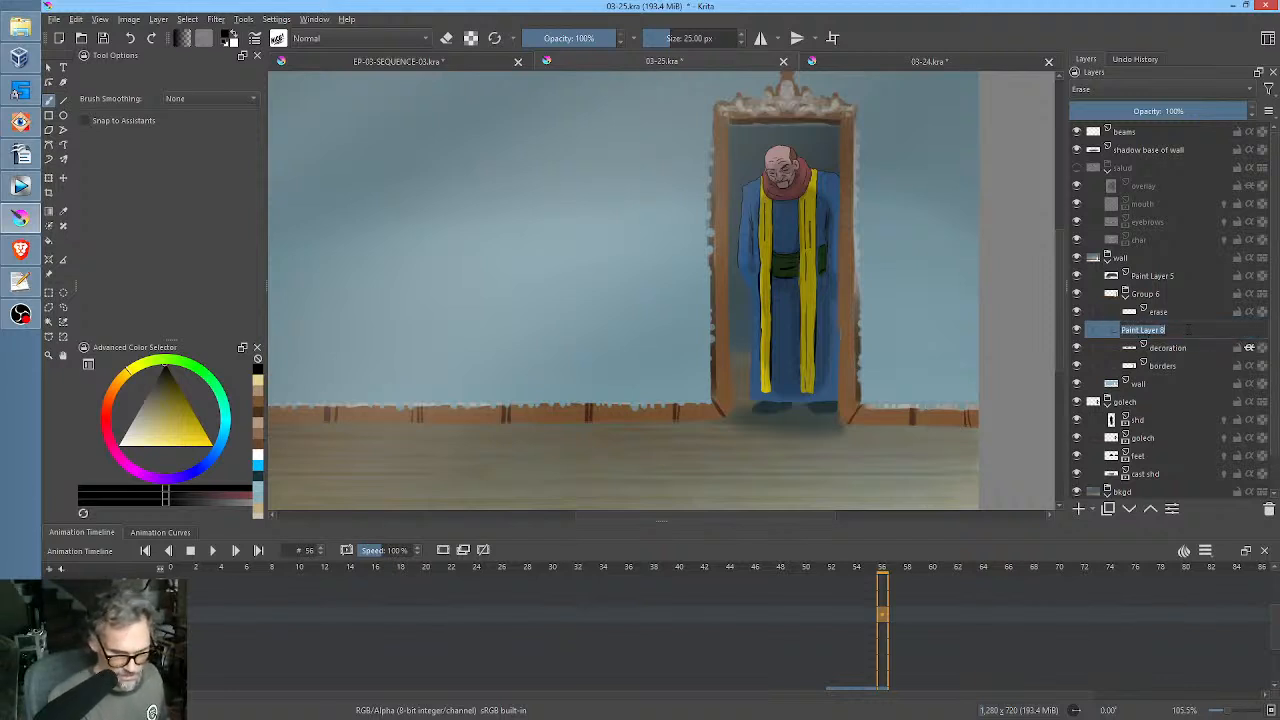
pyautogui.write('dec')
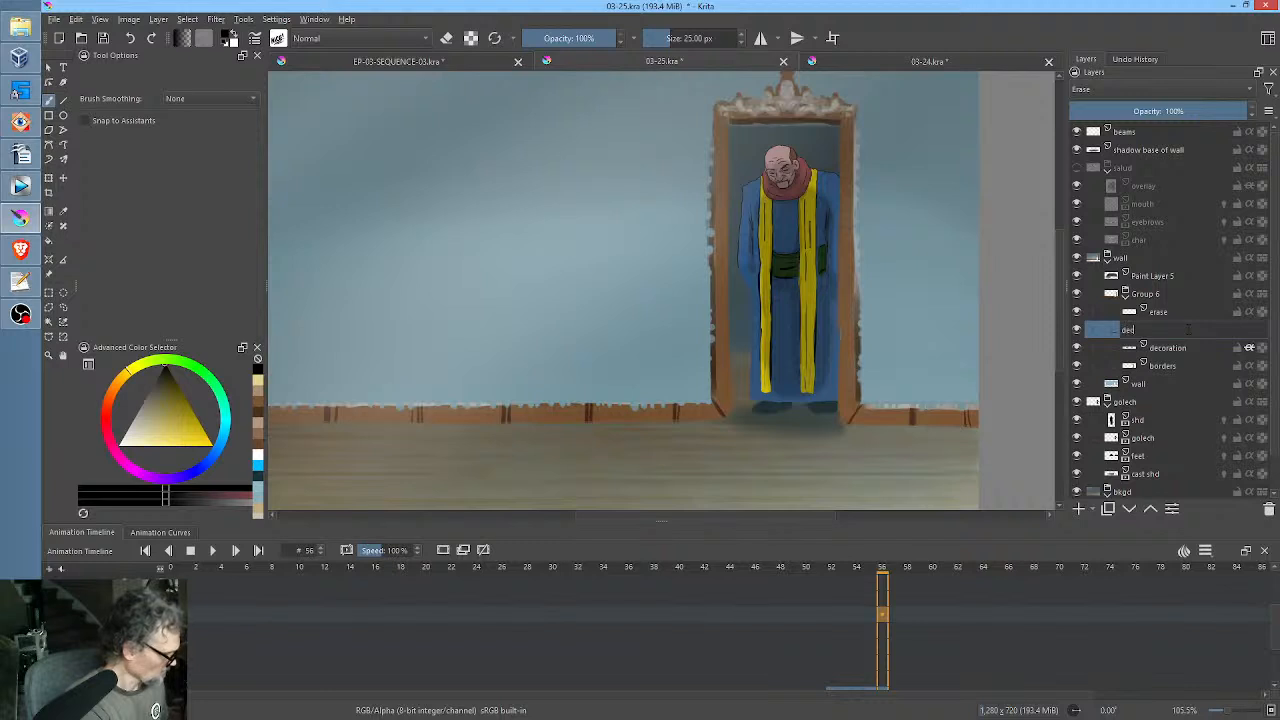
pyautogui.write('oshd')
pyautogui.press('Return')
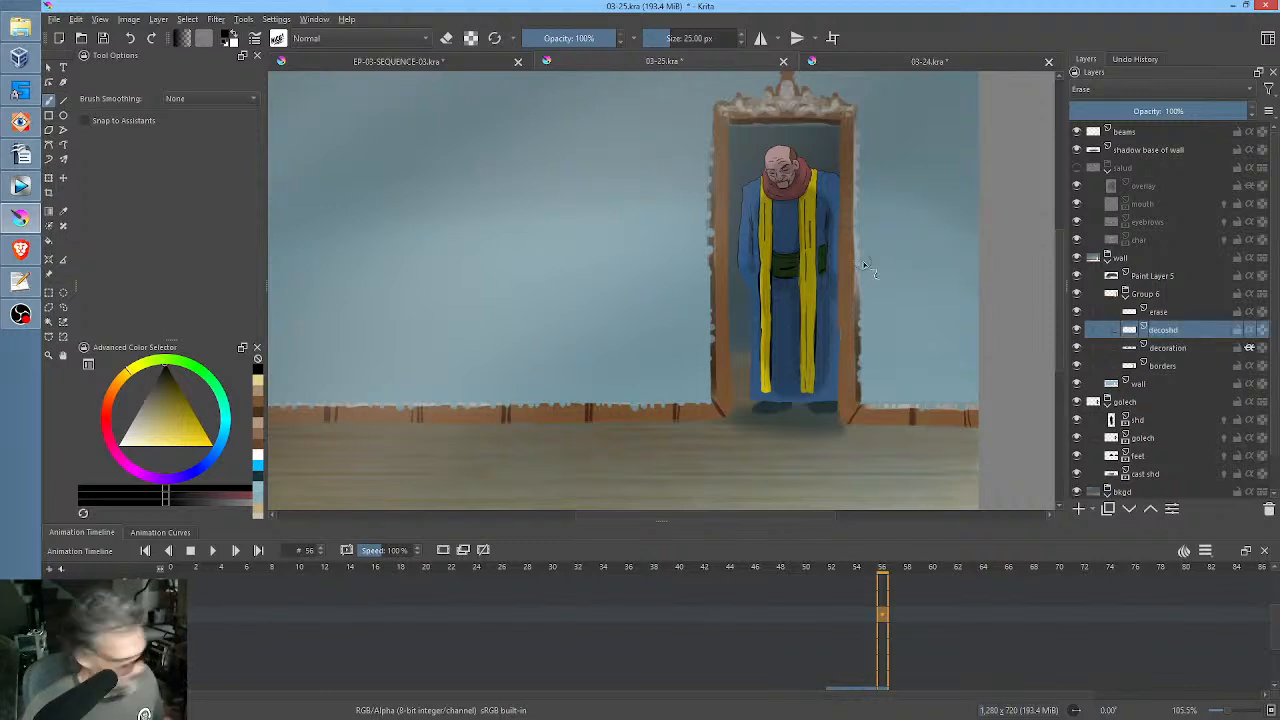
pyautogui.press('i')
pyautogui.press('i')
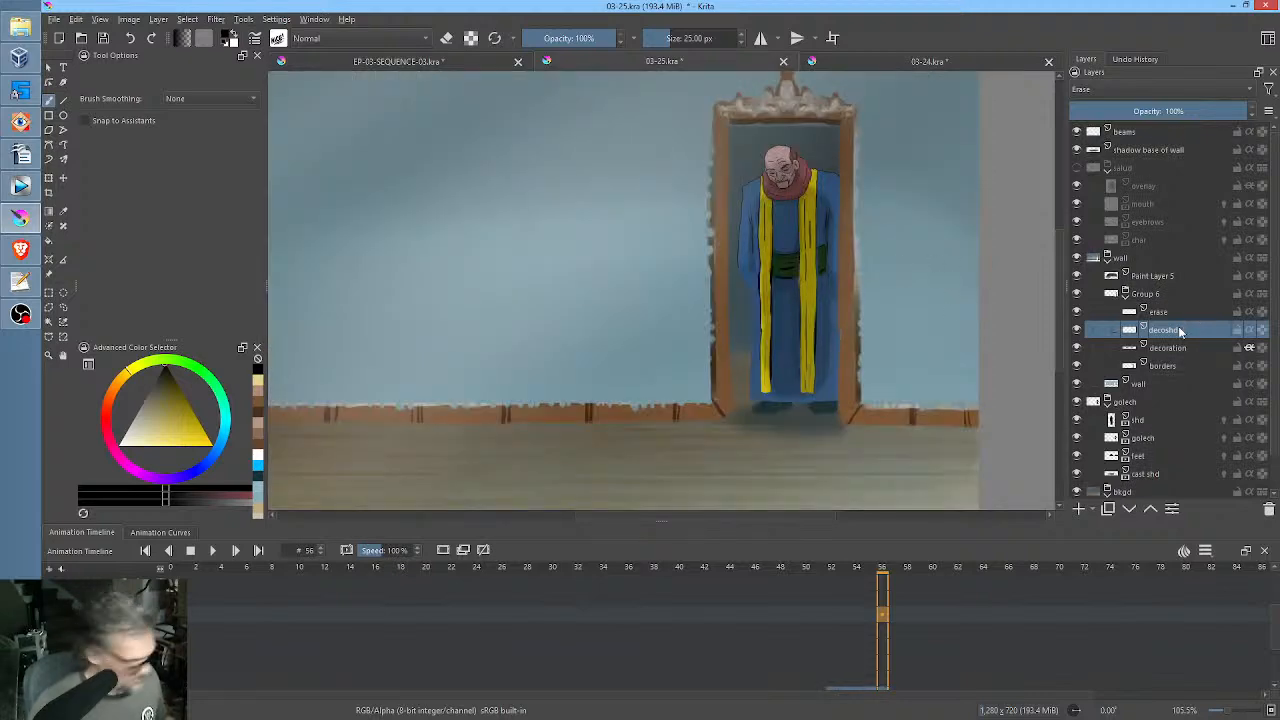
pyautogui.hotkey('ctrl', 'm')
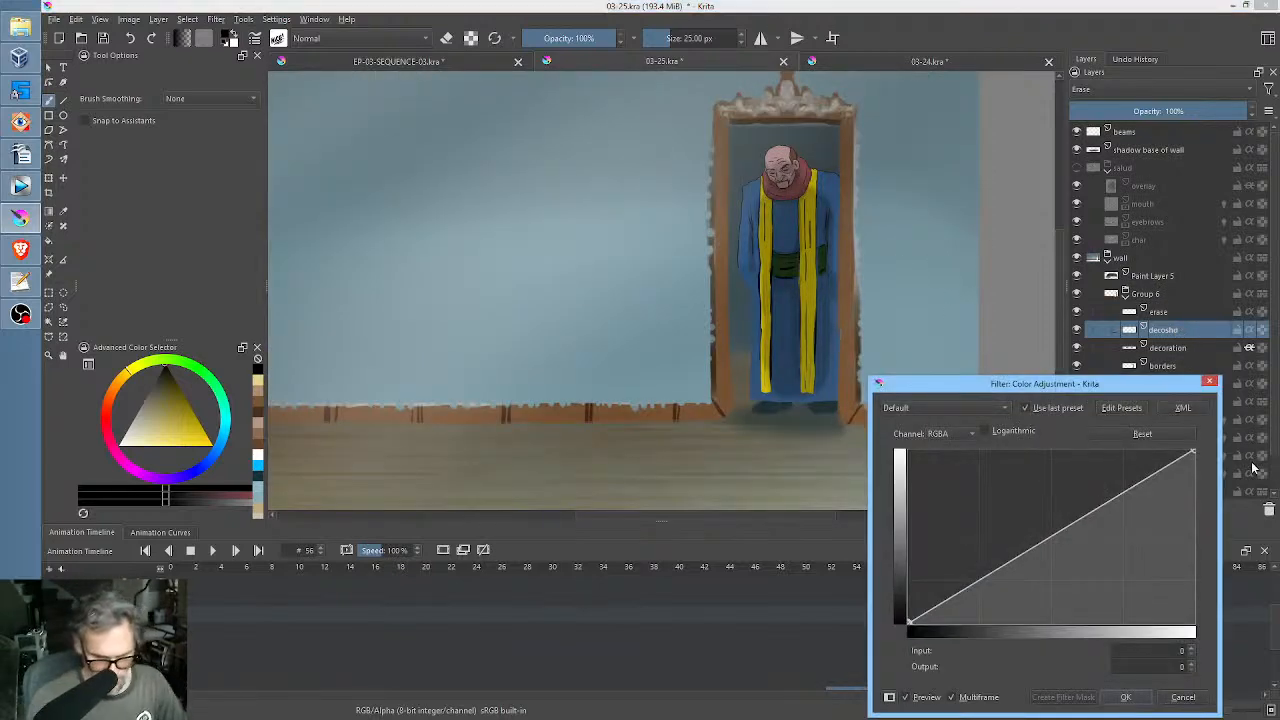
pyautogui.moveTo(1194, 451); pyautogui.dragTo(1245, 430)
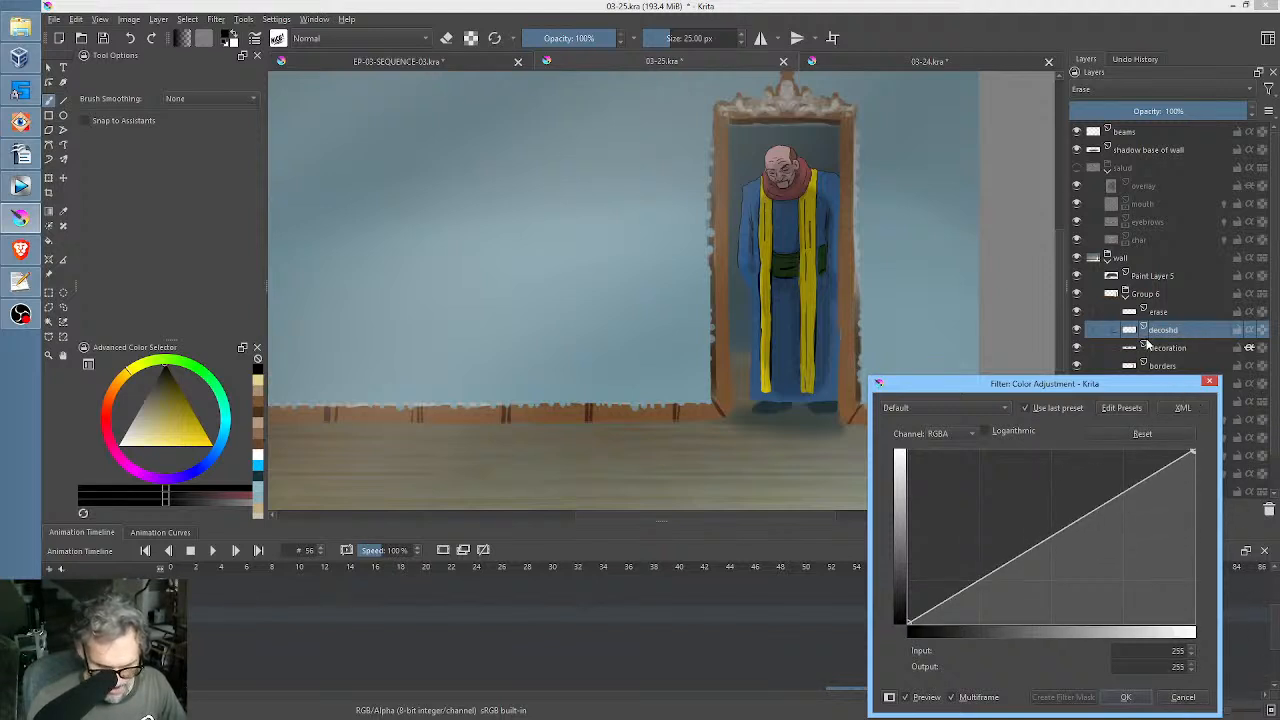
pyautogui.click(1183, 697)
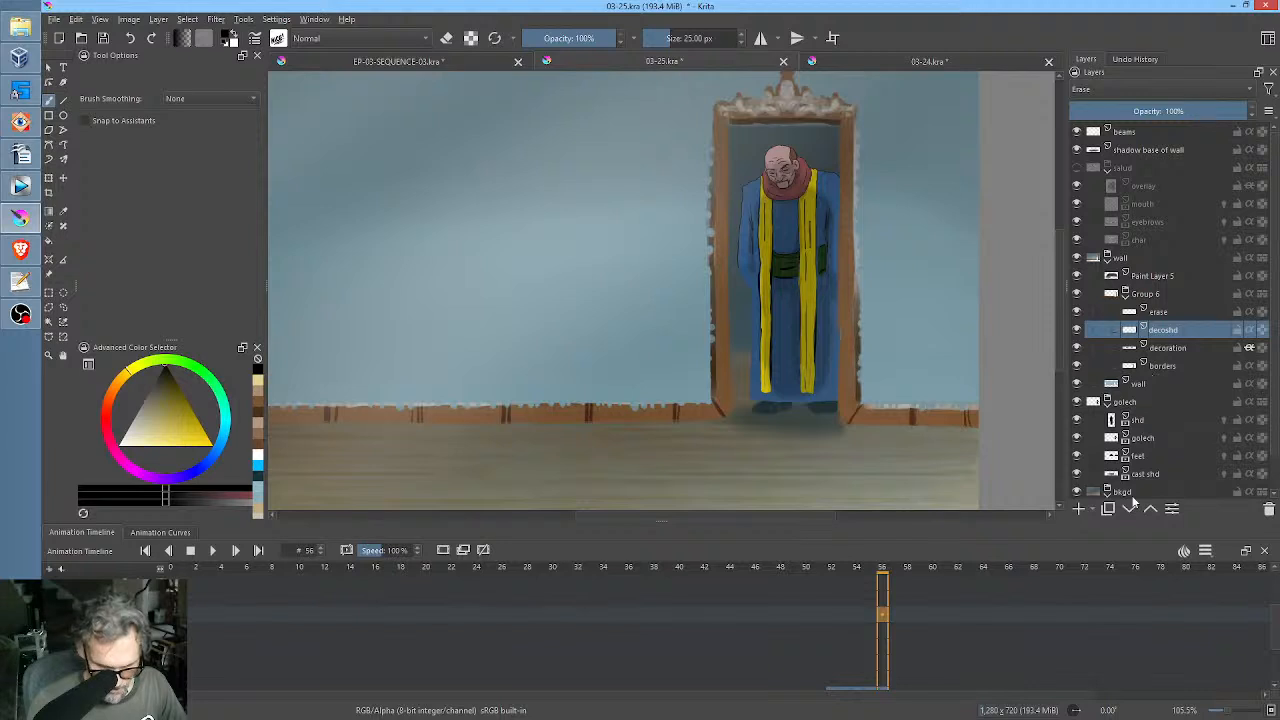
pyautogui.moveTo(1150, 330); pyautogui.dragTo(1163, 314)
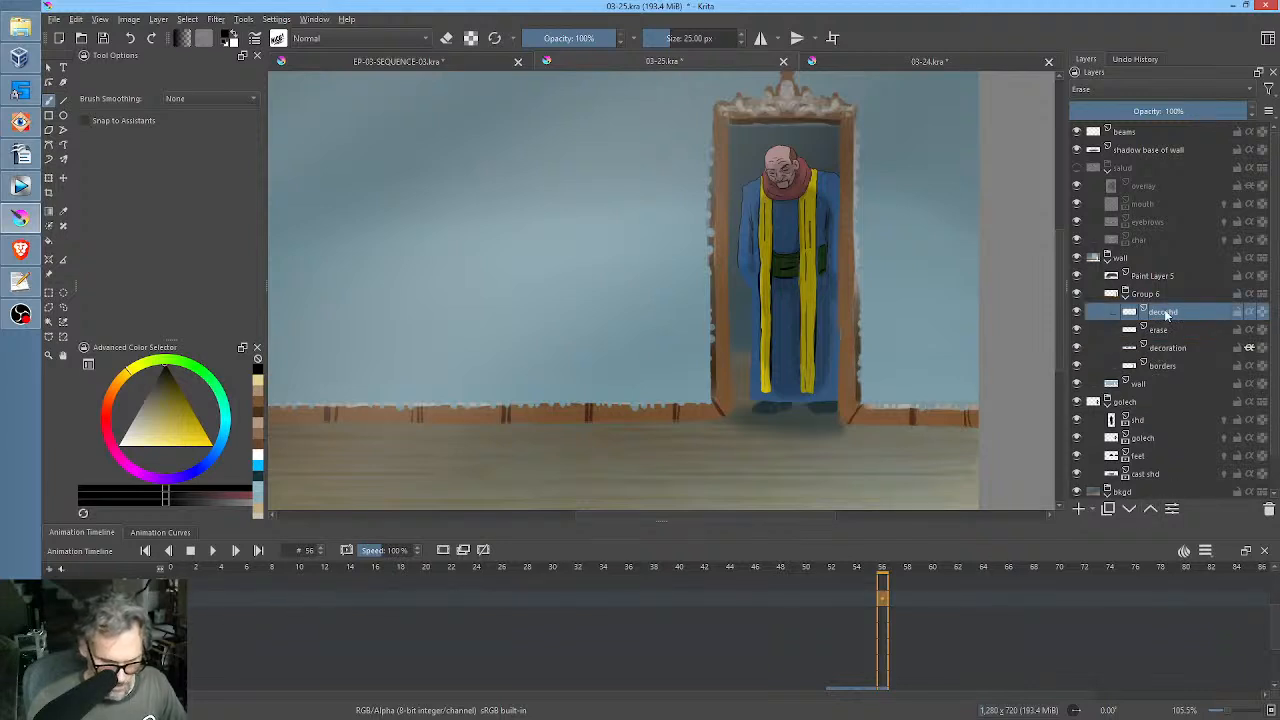
pyautogui.click(1132, 511)
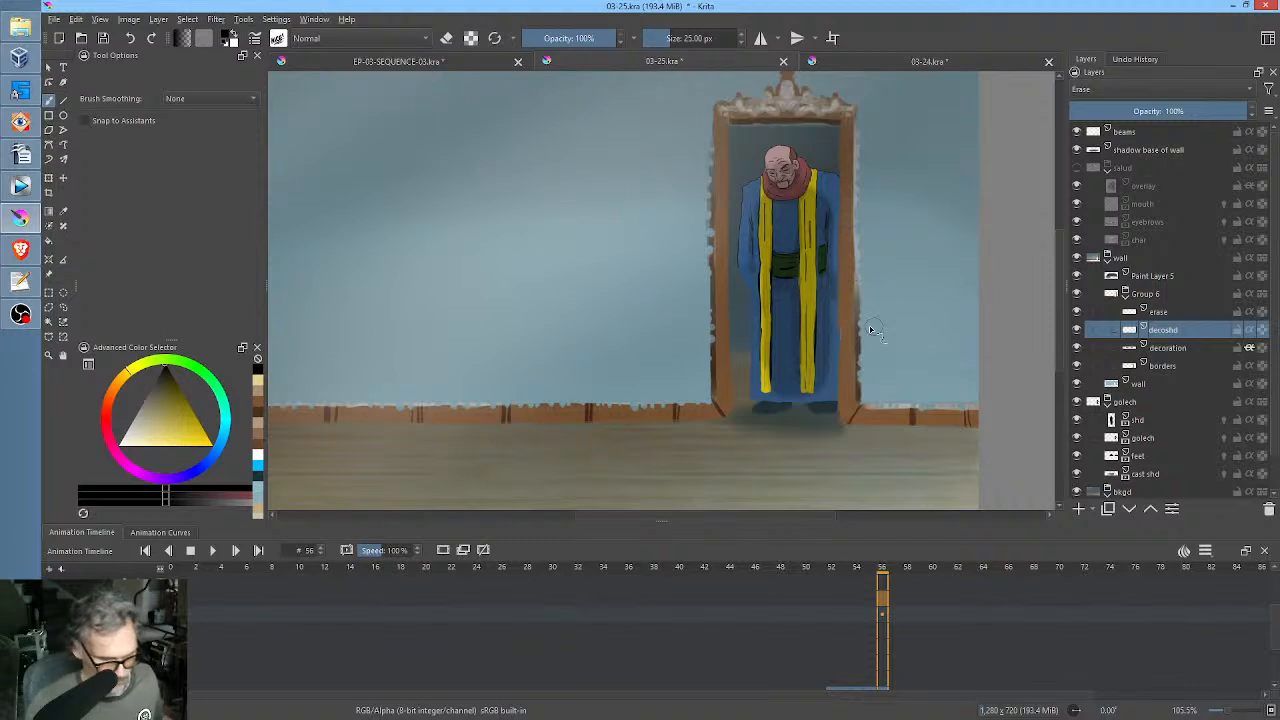
# Isolate decoshd and apply Color Adjustment, flattening the RGBA curve to output 0 and moving the Alpha curve's upper end point to input 30.
pyautogui.press('i')
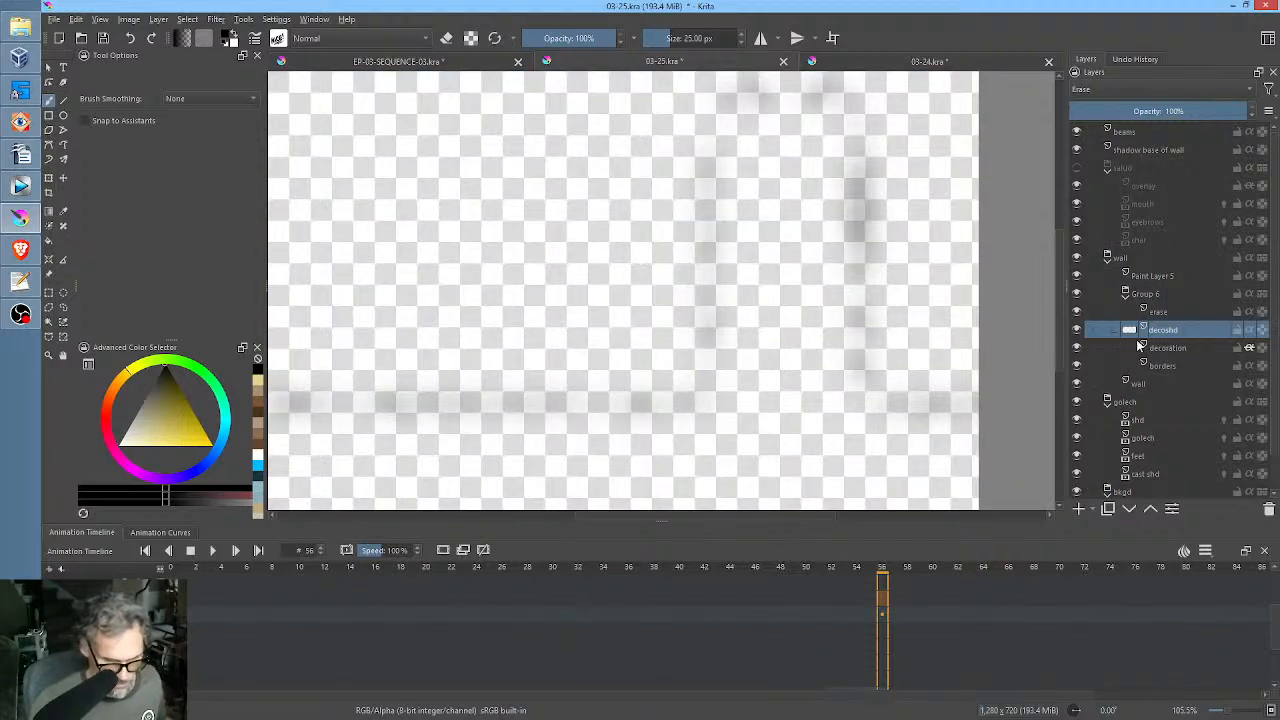
pyautogui.hotkey('ctrl', 'm')
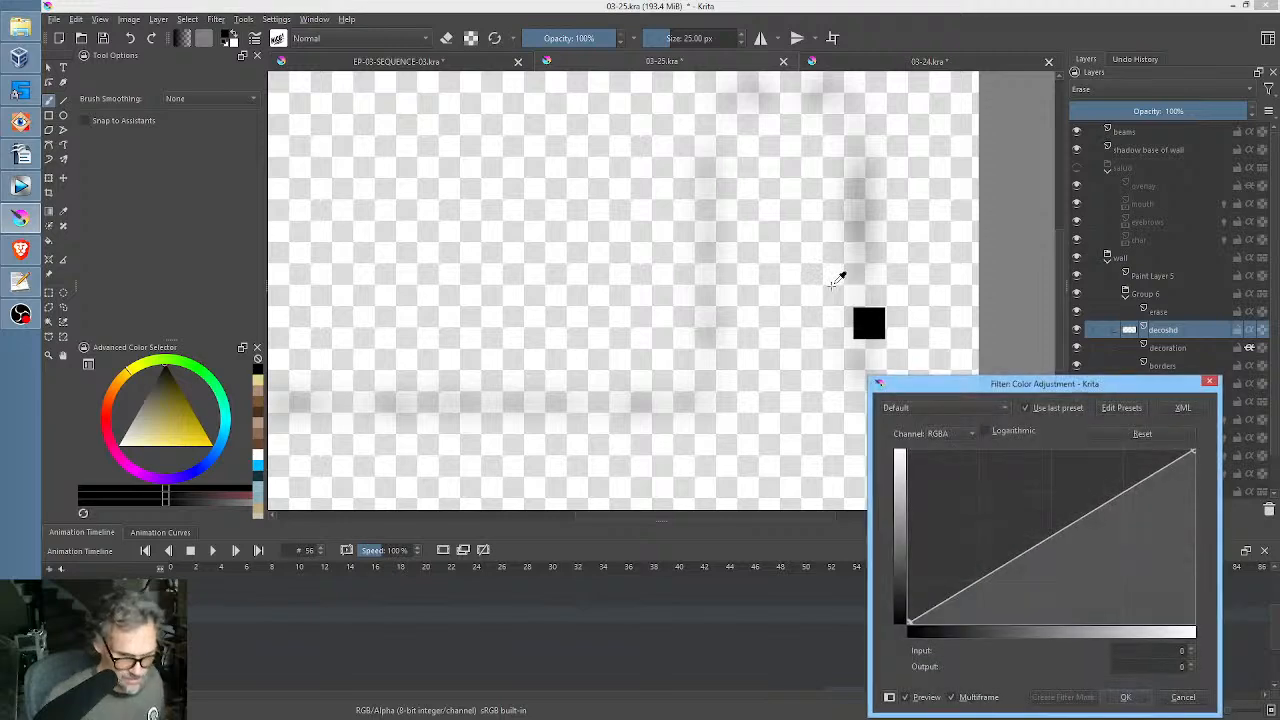
pyautogui.moveTo(909, 619)
pyautogui.mouseDown()
pyautogui.moveTo(910, 480)
pyautogui.moveTo(916, 620)
pyautogui.mouseUp()
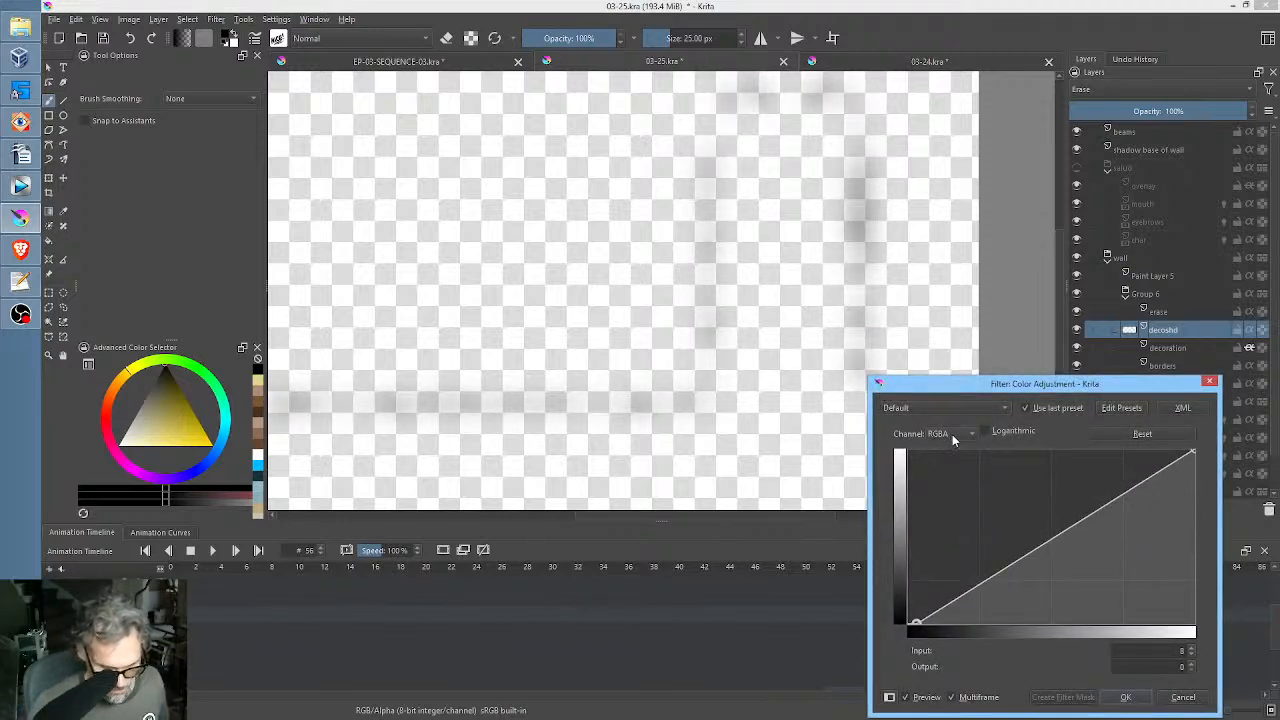
pyautogui.moveTo(1192, 453); pyautogui.dragTo(1232, 626)
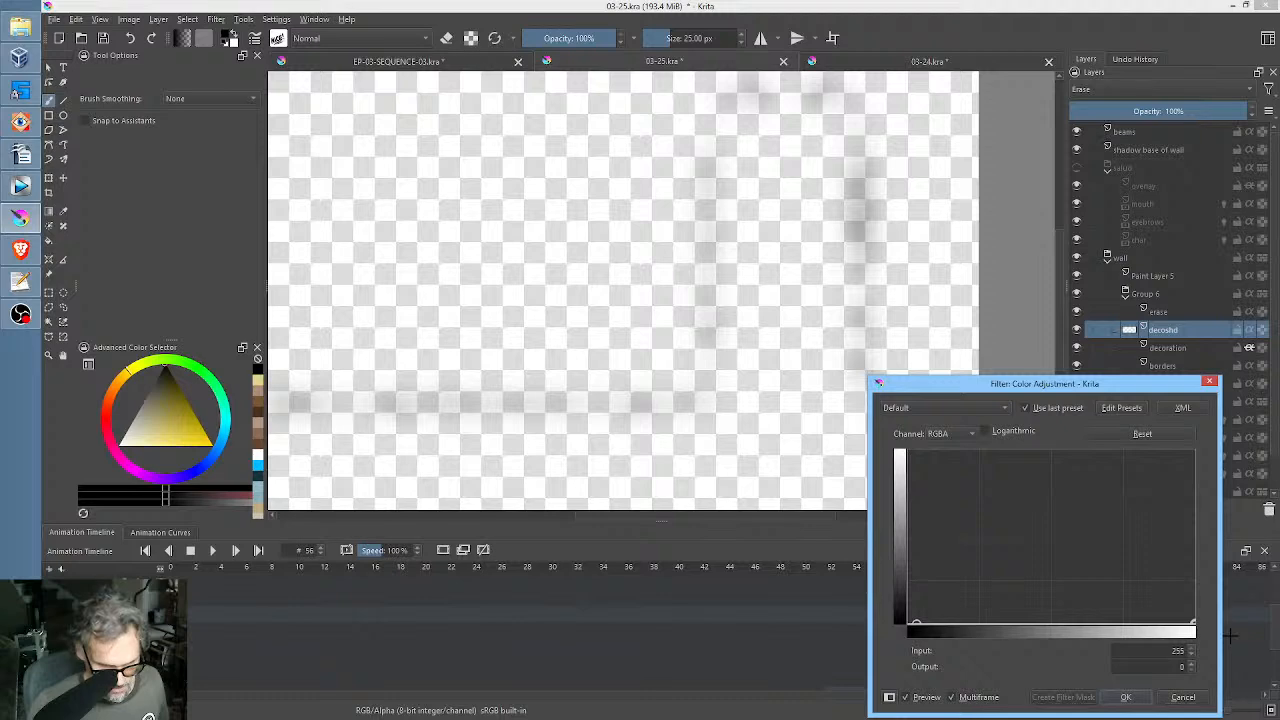
pyautogui.click(963, 437)
pyautogui.click(958, 497)
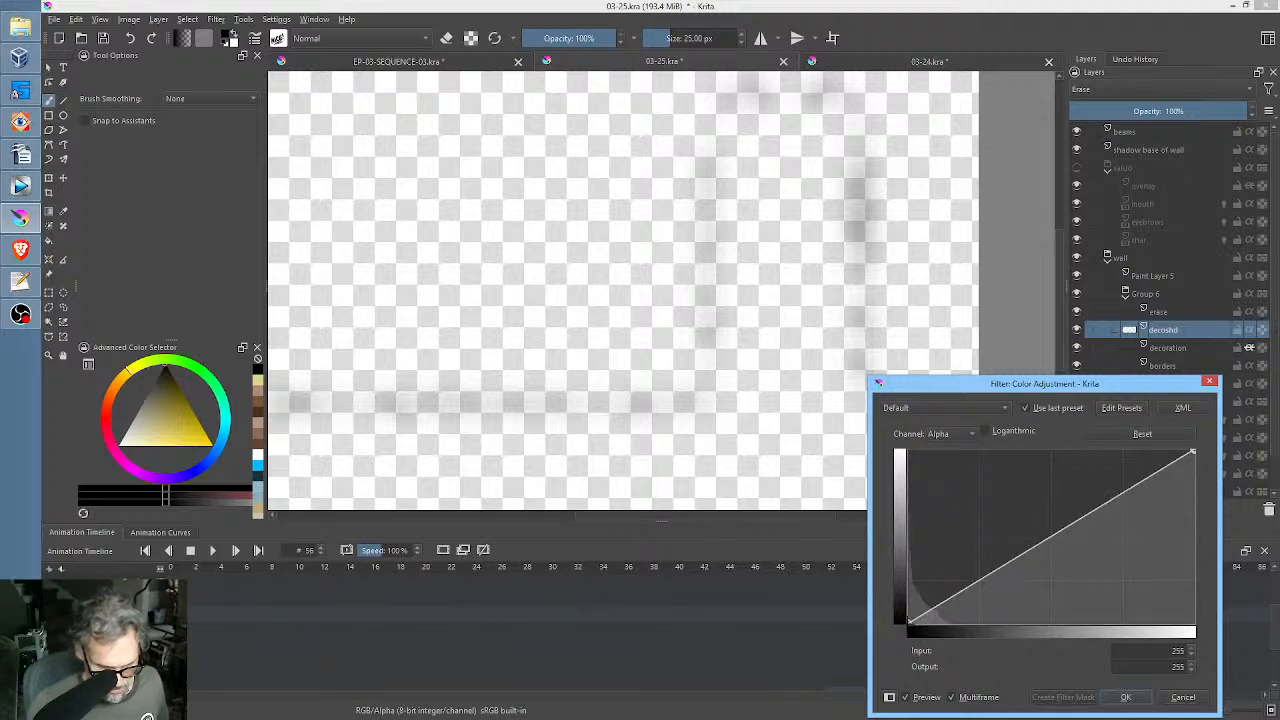
pyautogui.moveTo(909, 622); pyautogui.dragTo(885, 648)
pyautogui.moveTo(1190, 453)
pyautogui.mouseDown()
pyautogui.moveTo(1043, 451)
pyautogui.moveTo(936, 367)
pyautogui.mouseUp()
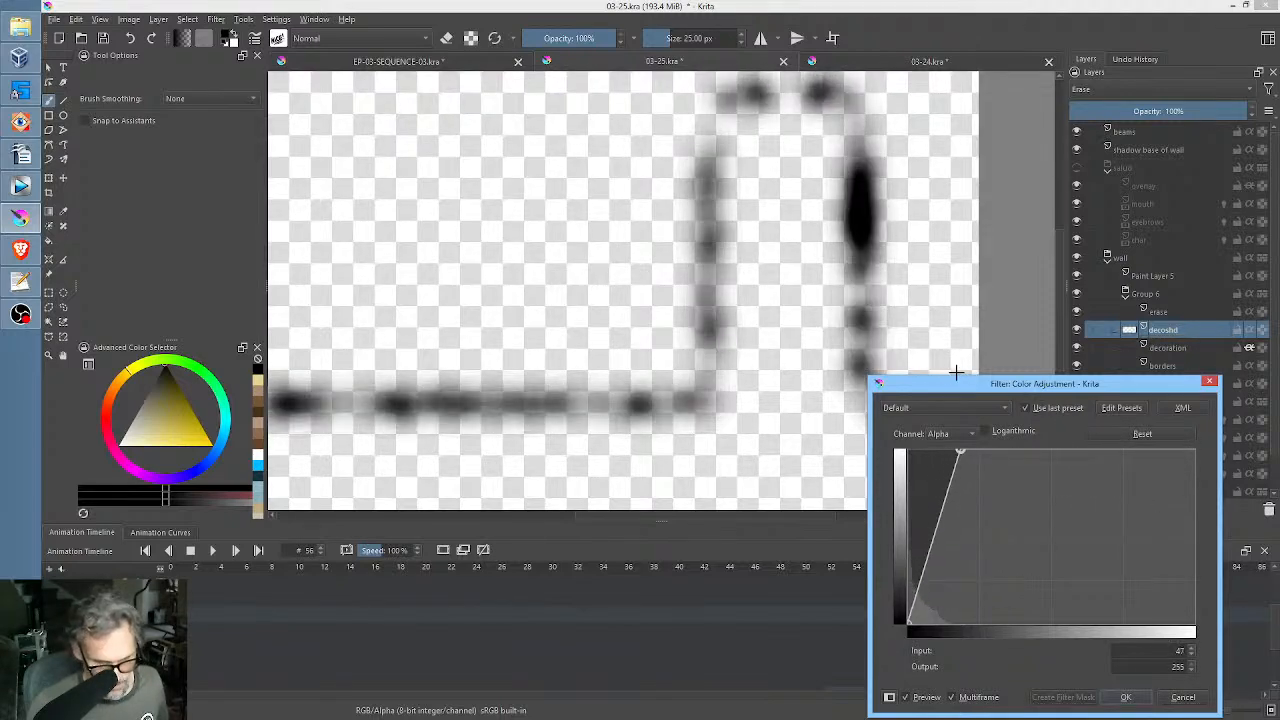
pyautogui.click(1125, 697)
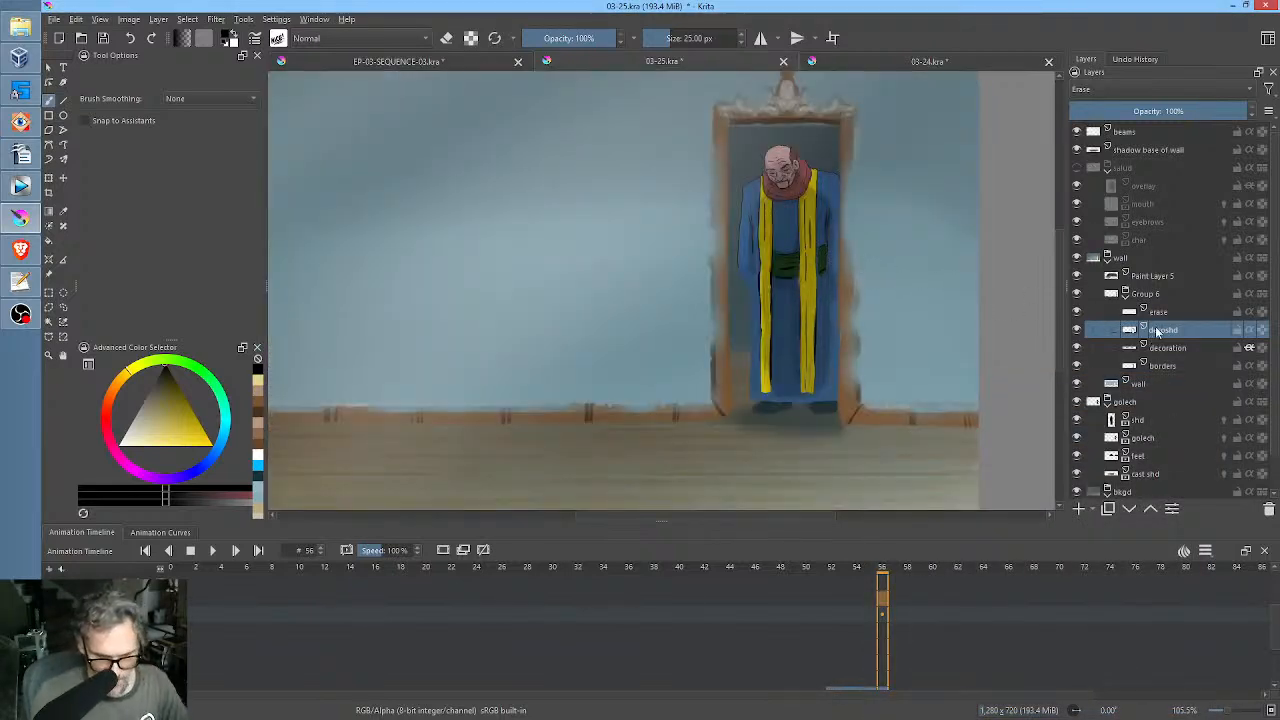
# Check the erase layer's effect by toggling its visibility, and set decoshd's blending mode to Normal.
pyautogui.moveTo(1157, 332)
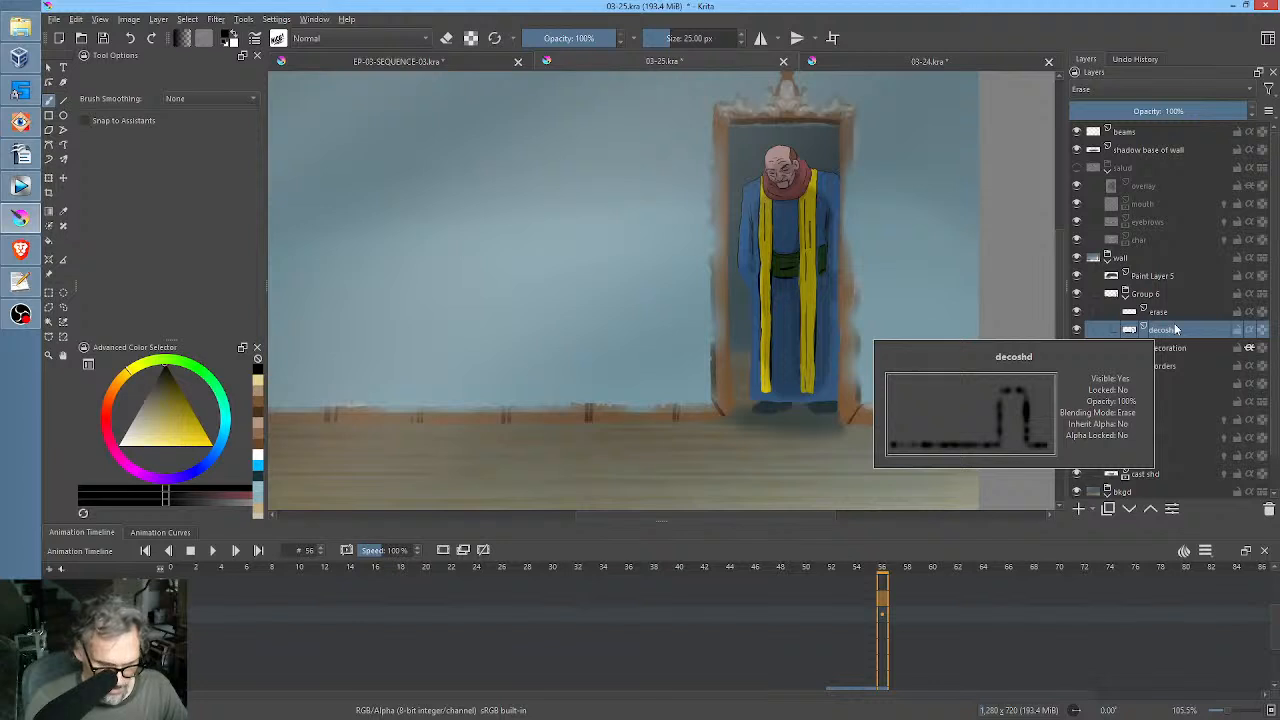
pyautogui.click(1079, 312)
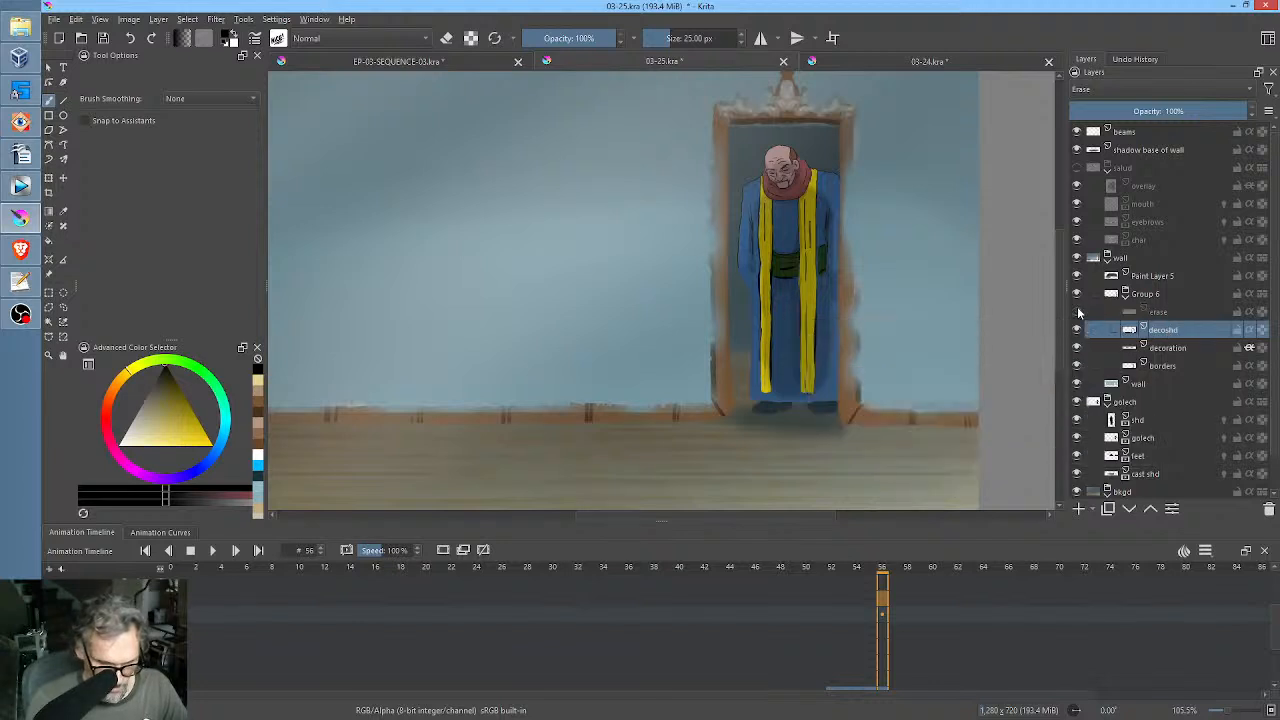
pyautogui.click(1079, 312)
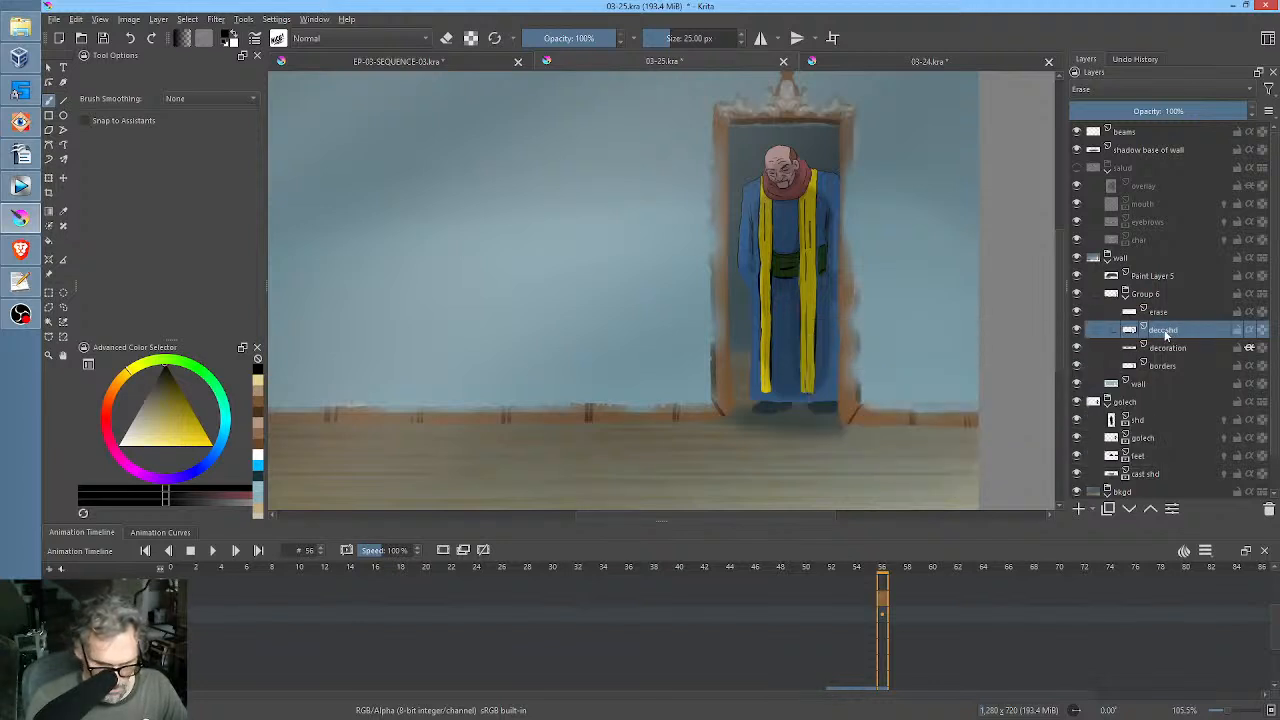
pyautogui.click(1121, 88)
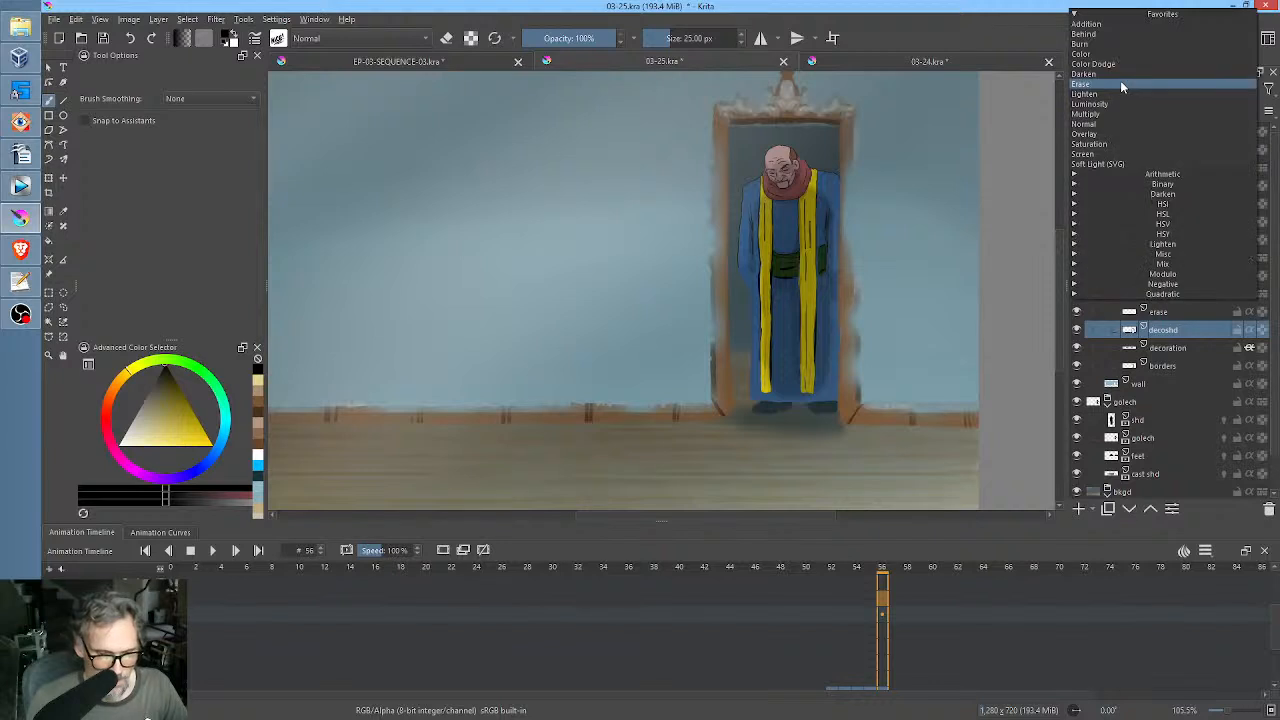
pyautogui.click(1117, 124)
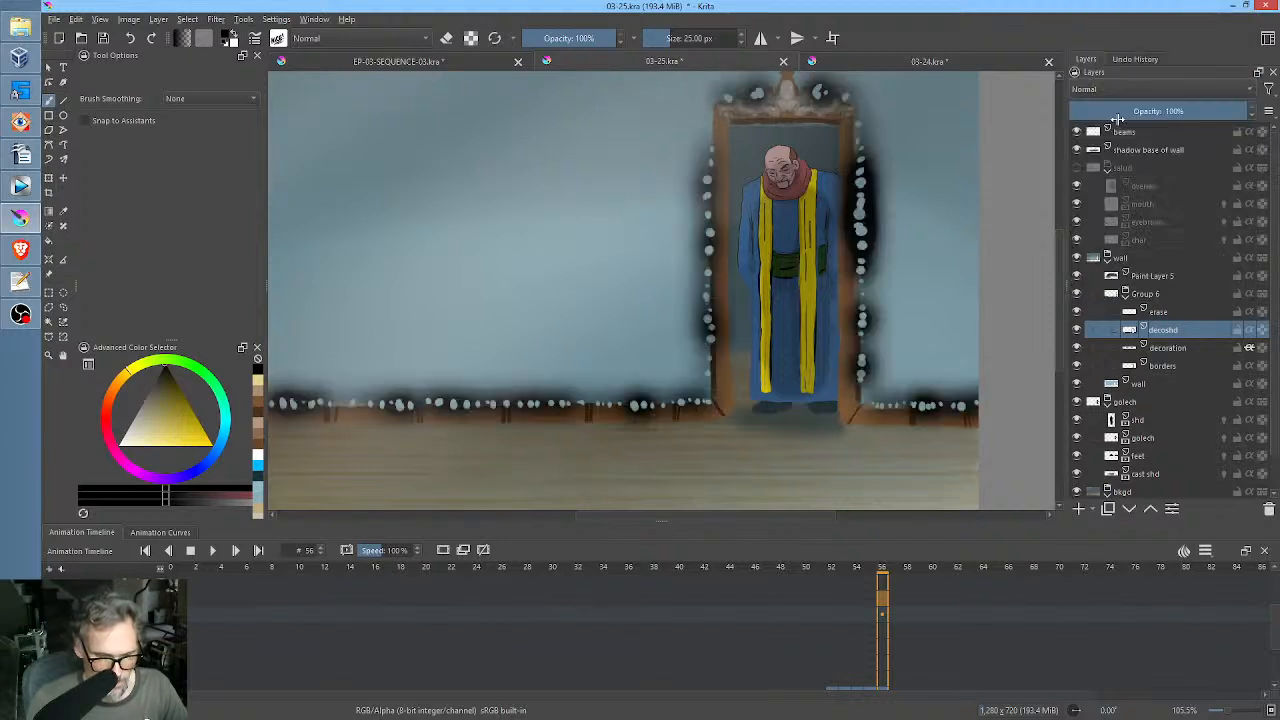
# Check what decoshd contributes by toggling its visibility, and move it beneath the borders layer in Group 6.
pyautogui.click(1162, 312)
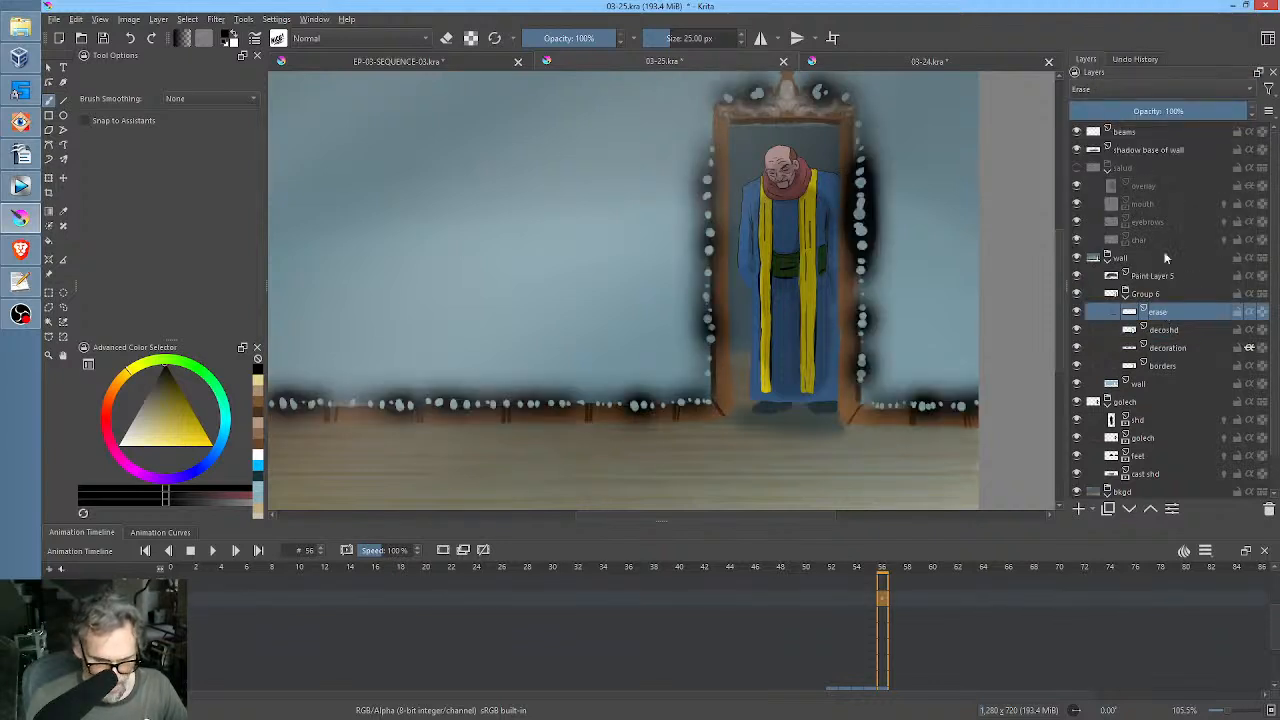
pyautogui.click(1176, 332)
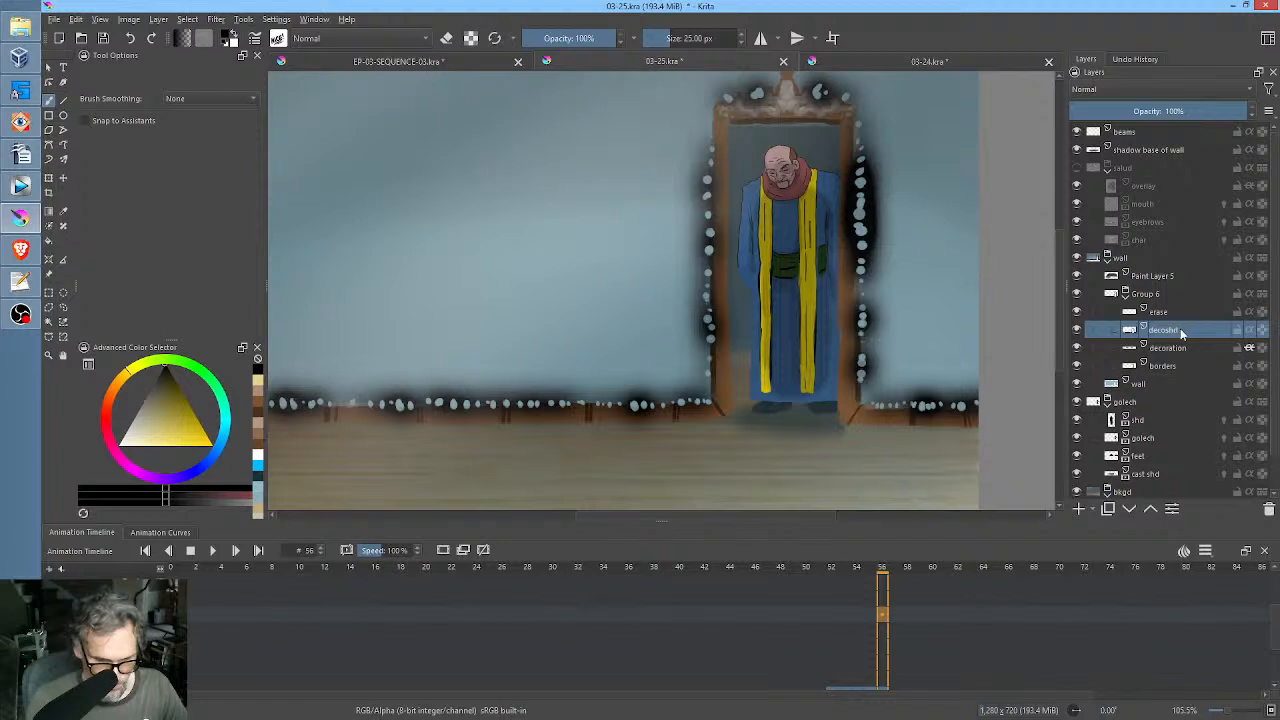
pyautogui.click(1077, 330)
pyautogui.click(1077, 330)
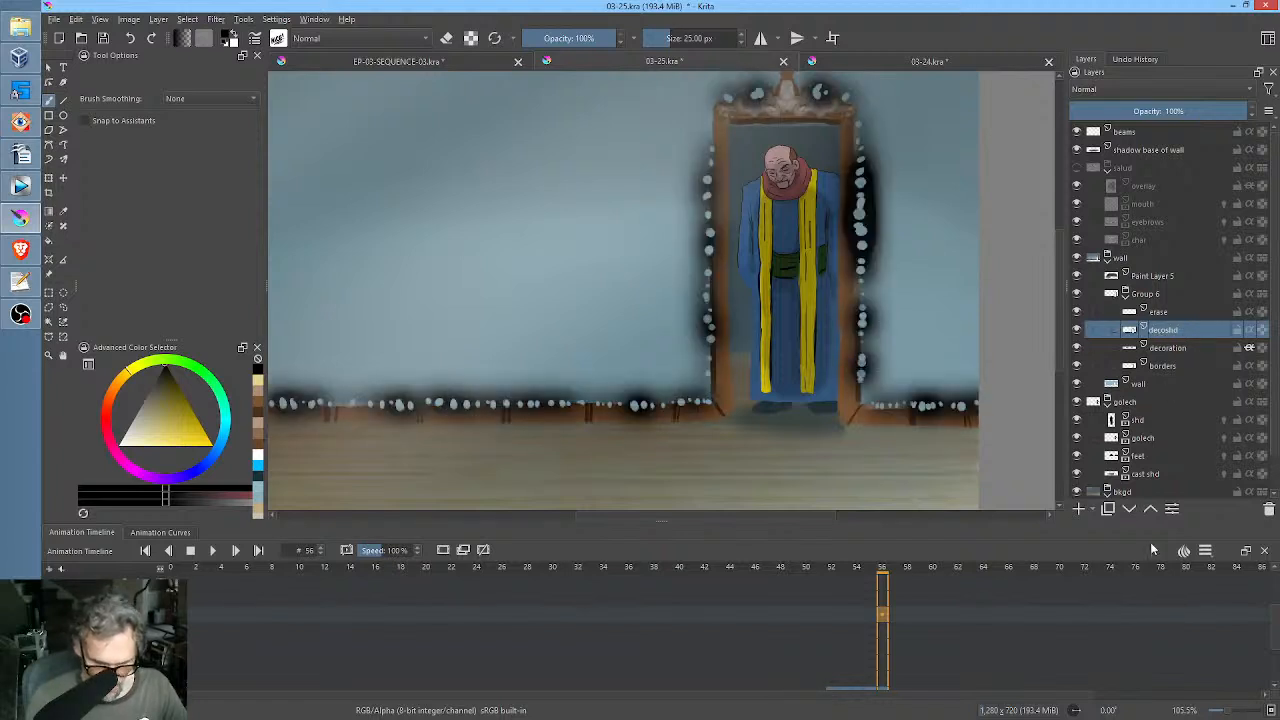
pyautogui.click(1131, 511)
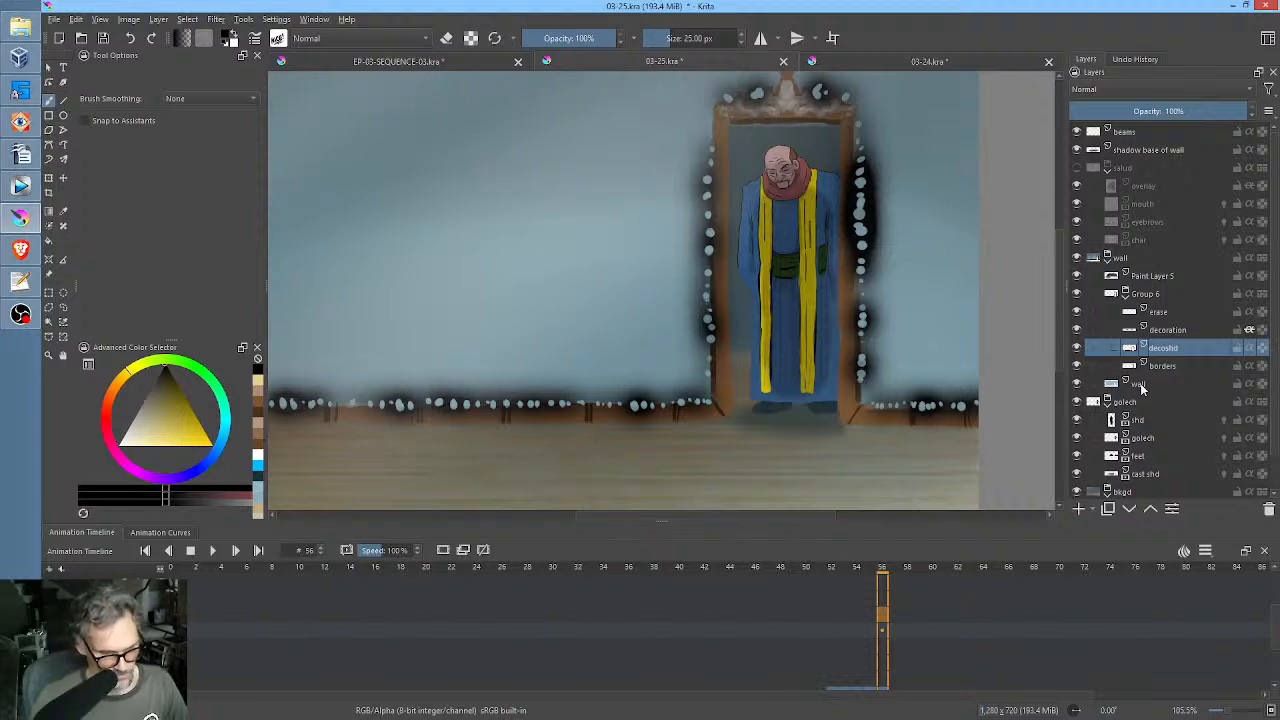
pyautogui.click(1131, 511)
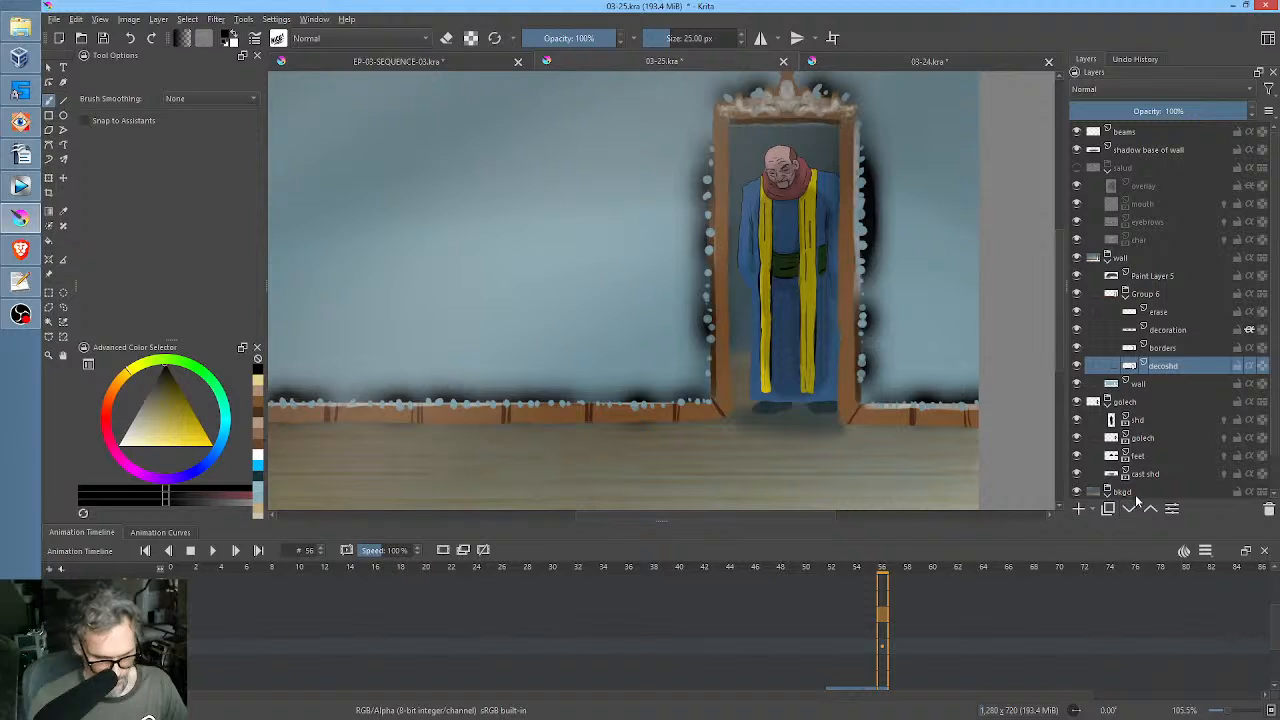
# Hide the erase layer and reduce decoshd's opacity to 30%.
pyautogui.moveTo(1216, 112); pyautogui.dragTo(1100, 108)
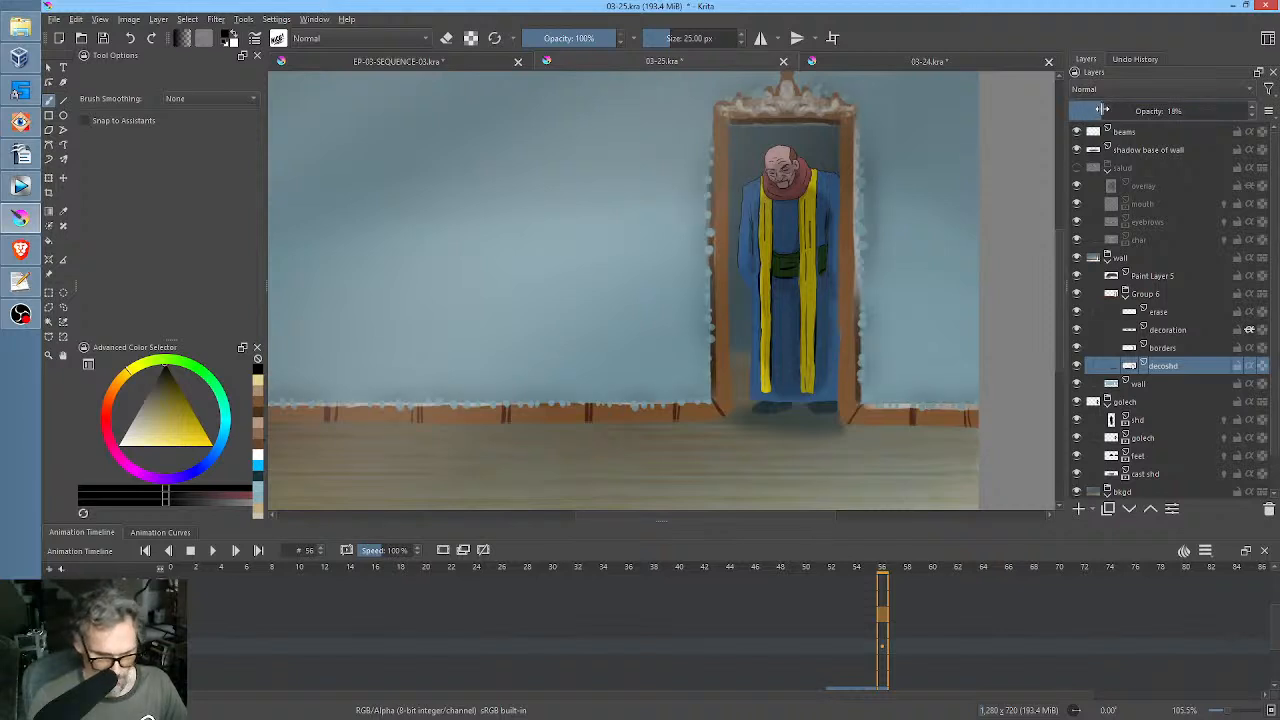
pyautogui.click(1085, 316)
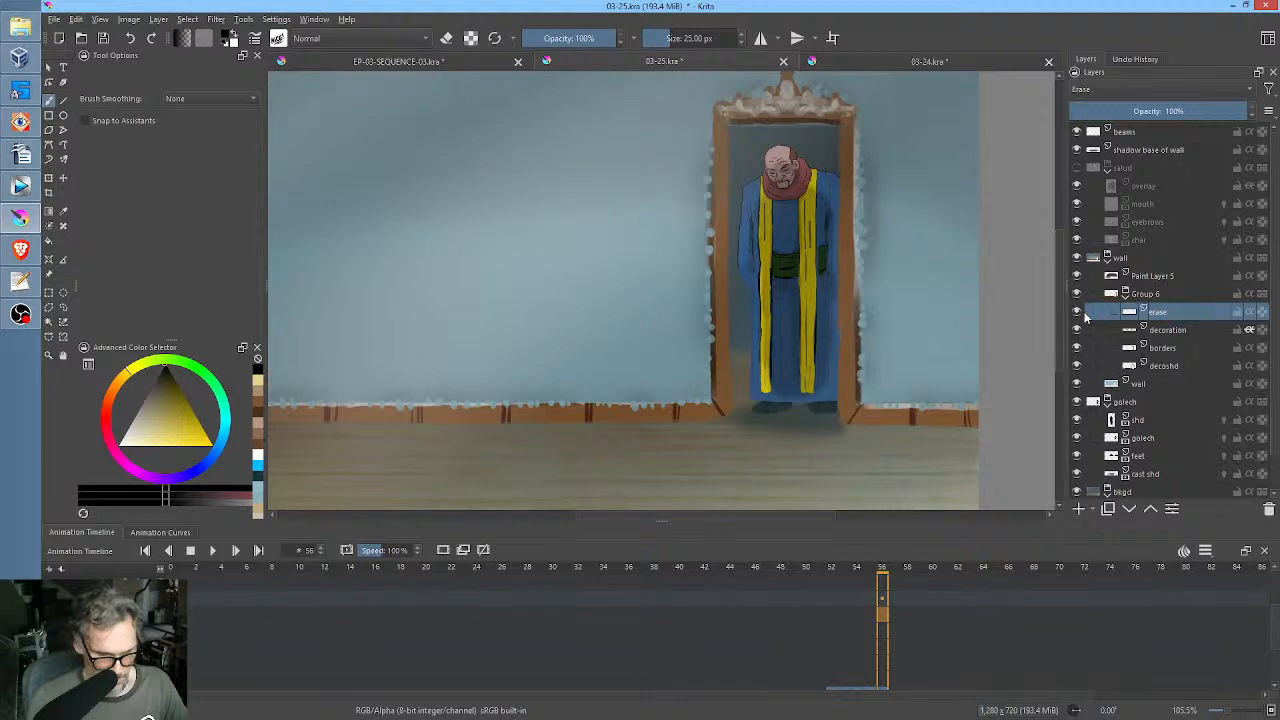
pyautogui.click(1076, 313)
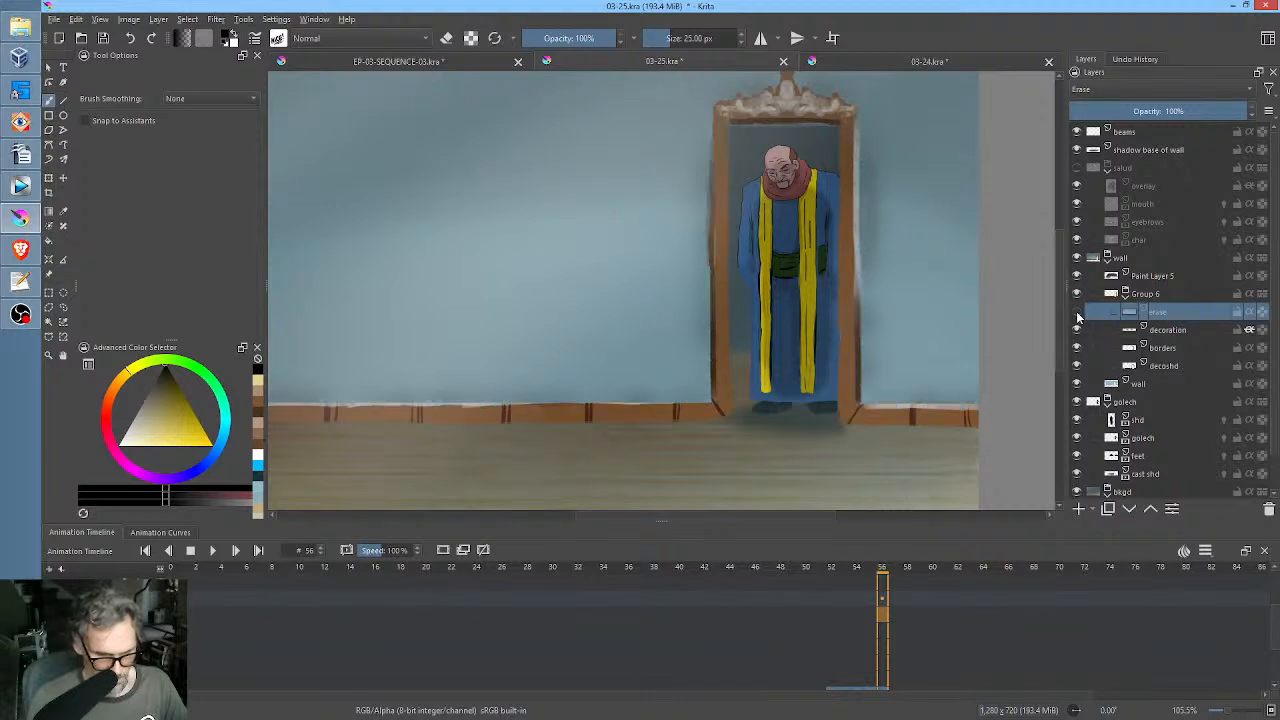
pyautogui.click(1162, 368)
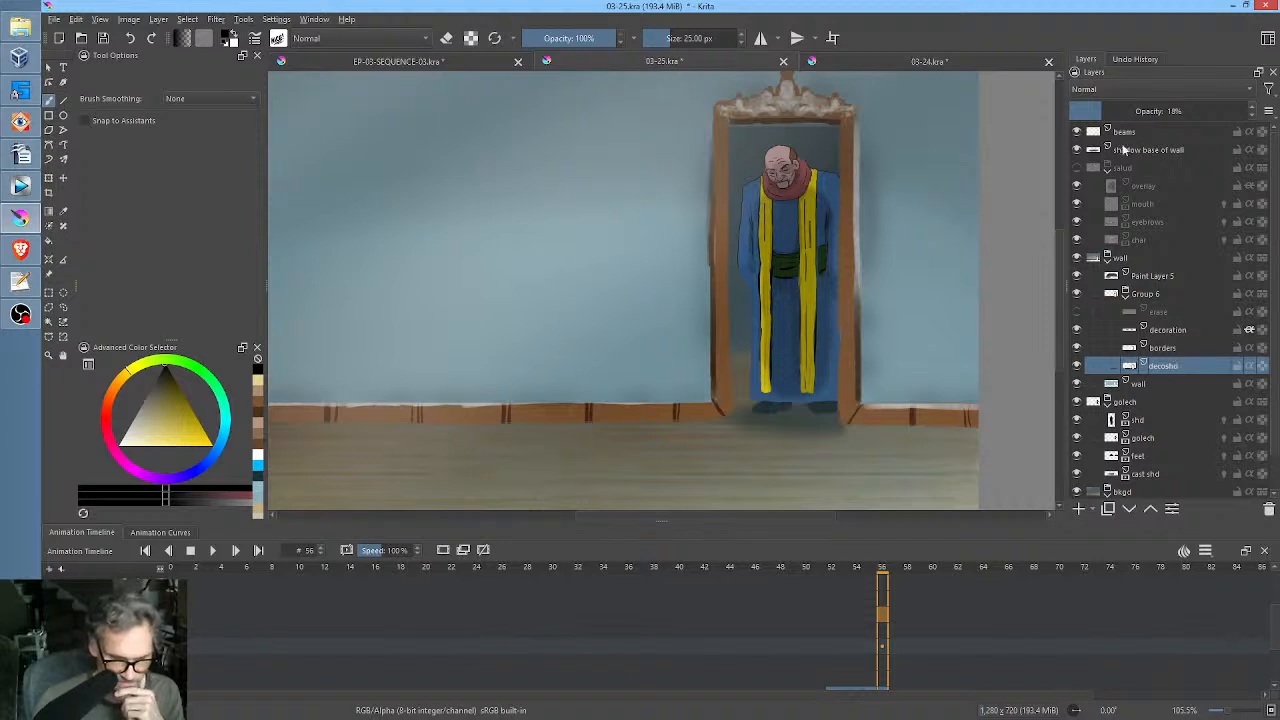
pyautogui.click(1111, 111)
pyautogui.moveTo(1111, 111)
pyautogui.mouseDown()
pyautogui.moveTo(1132, 111)
pyautogui.moveTo(1088, 111)
pyautogui.moveTo(1125, 111)
pyautogui.mouseUp()
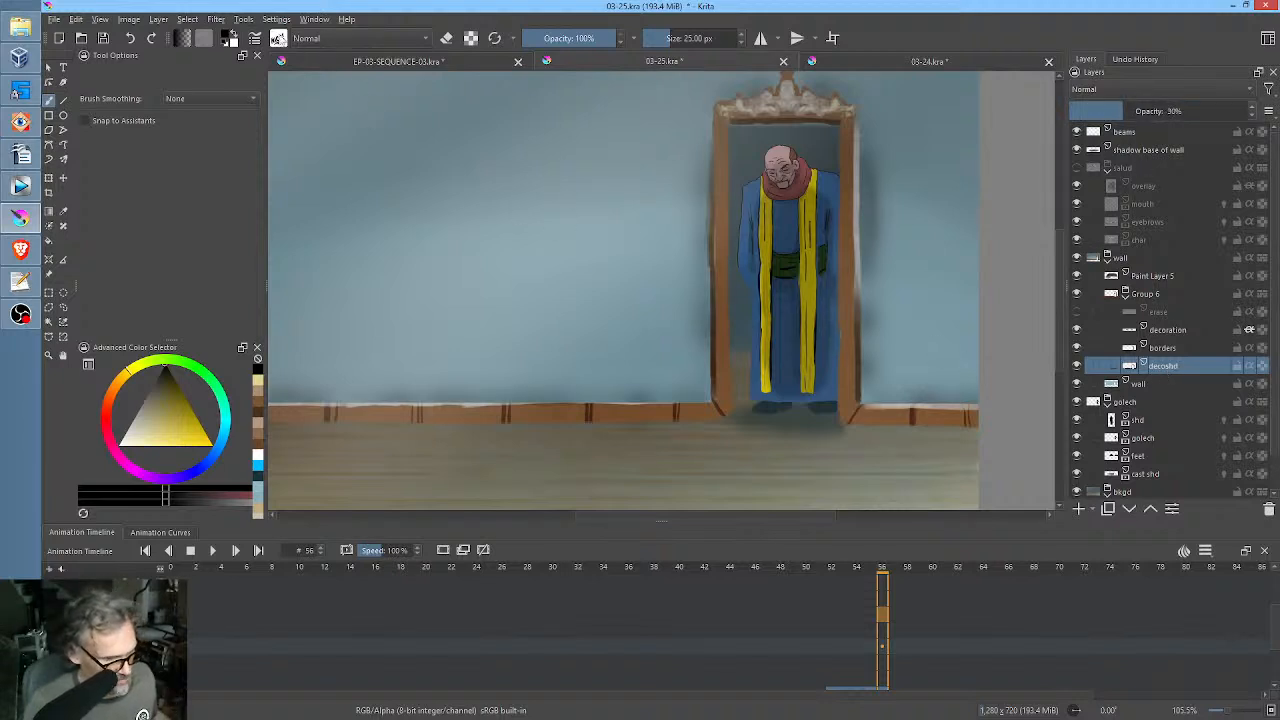
# Apply a Gaussian Blur with an increased radius to decoshd to soften the shadow around the door frame and baseboard.
pyautogui.click(216, 19)
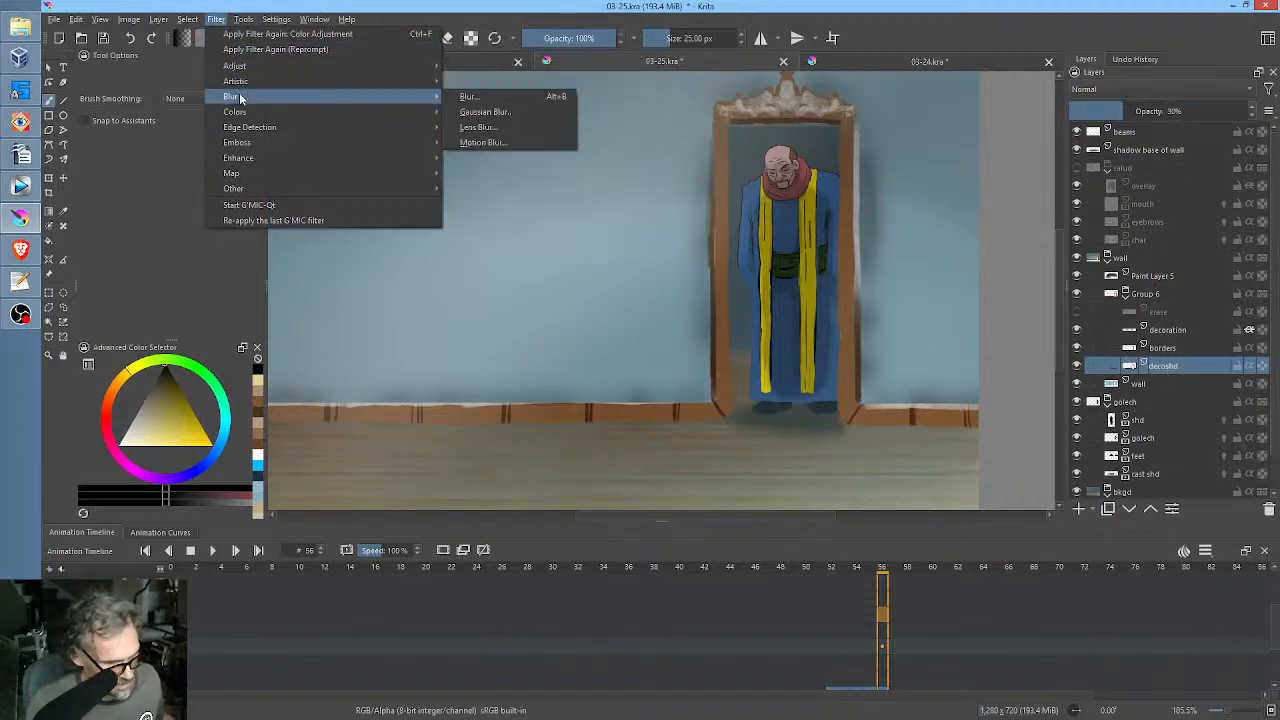
pyautogui.moveTo(372, 96)
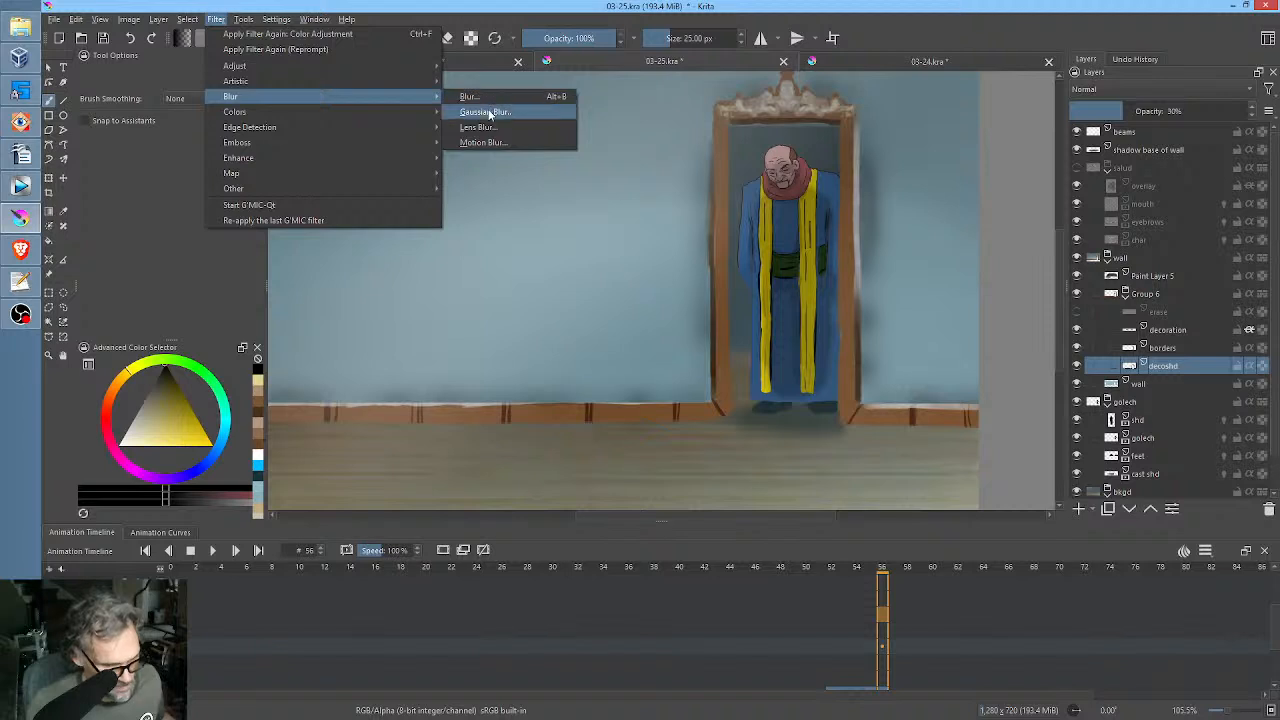
pyautogui.click(486, 112)
pyautogui.moveTo(1004, 430); pyautogui.dragTo(1072, 432)
pyautogui.click(1126, 697)
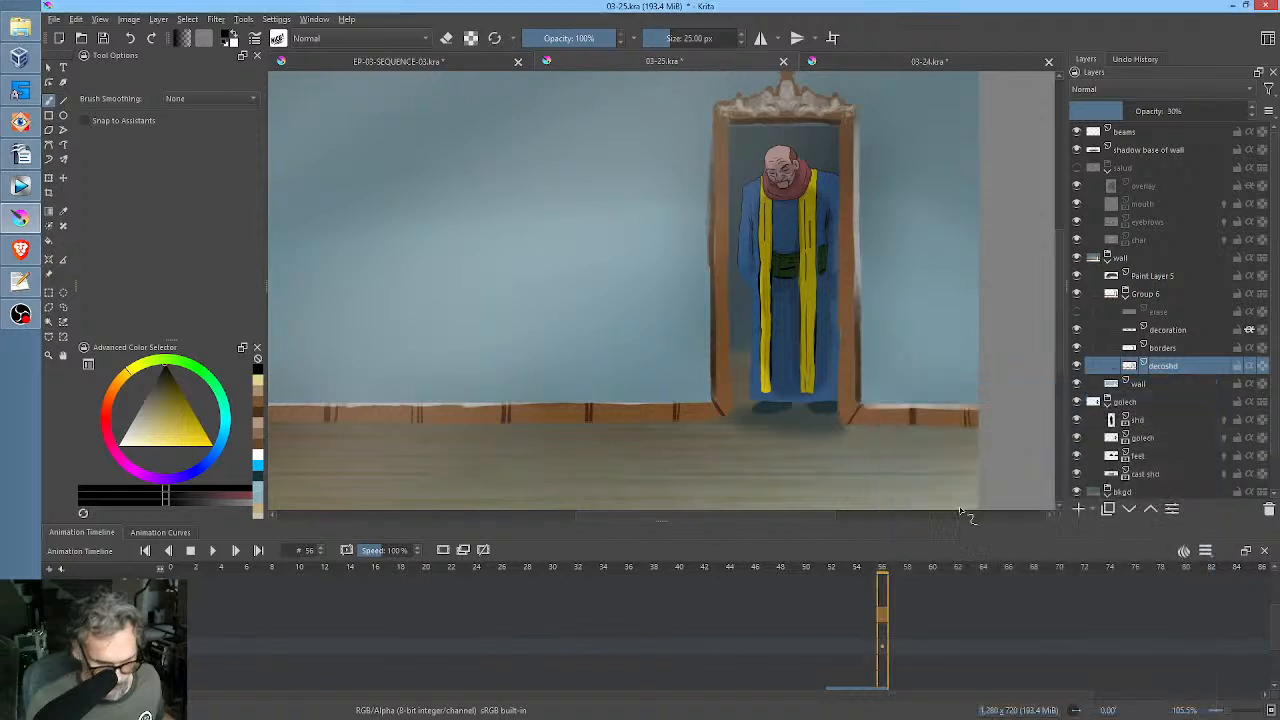
# Show the erase layer in Group 6 and check what the decoration layer contributes by toggling its visibility.
pyautogui.scroll(-2, 785, 252)
pyautogui.scroll(1, 788, 248)
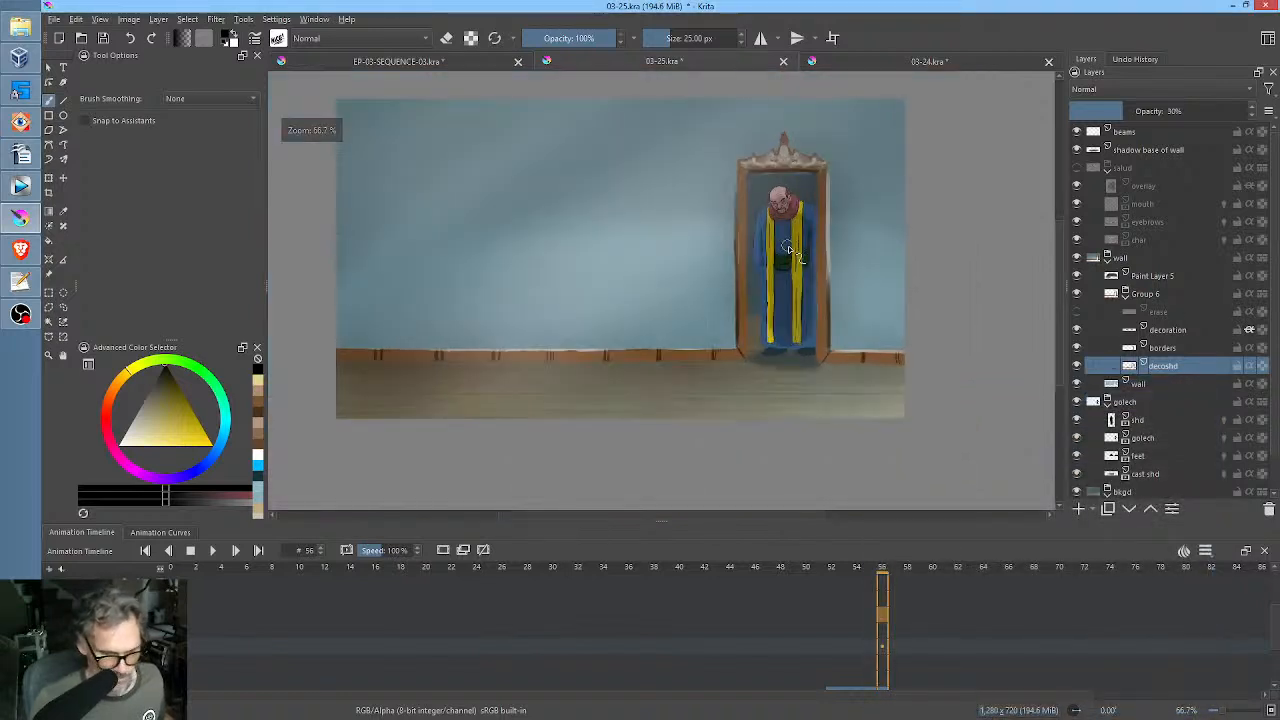
pyautogui.click(1172, 309)
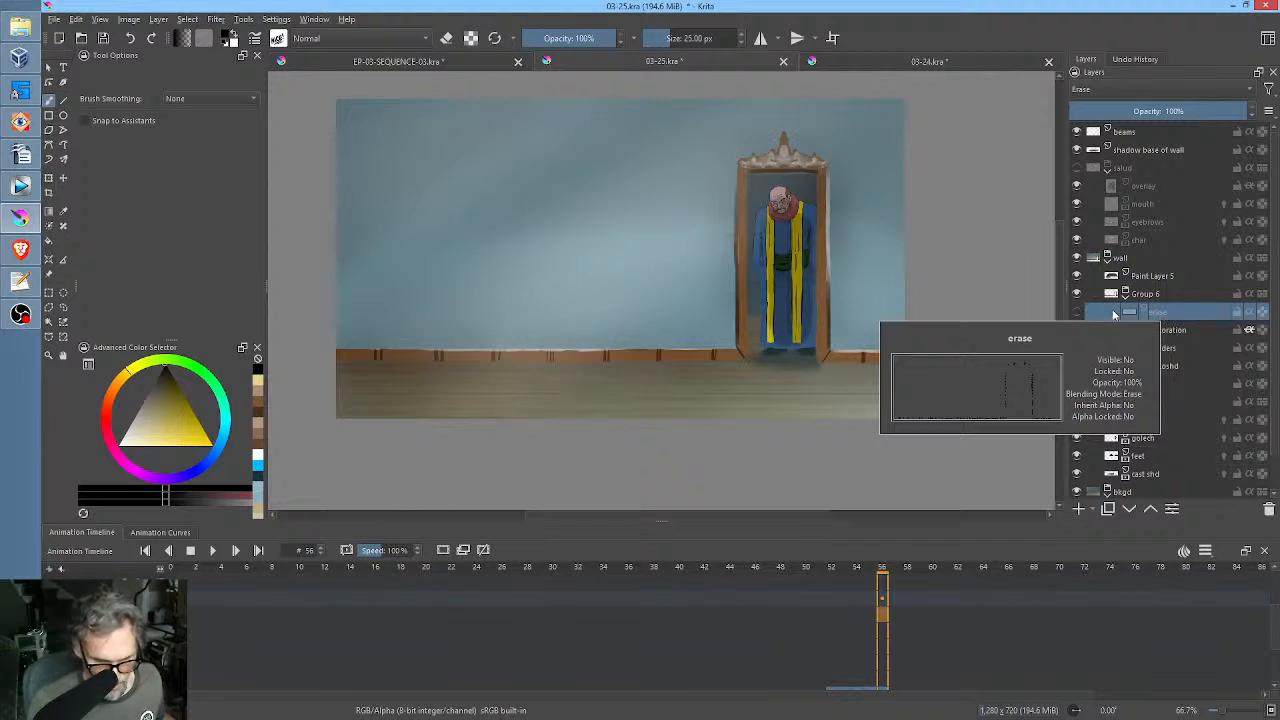
pyautogui.click(1077, 312)
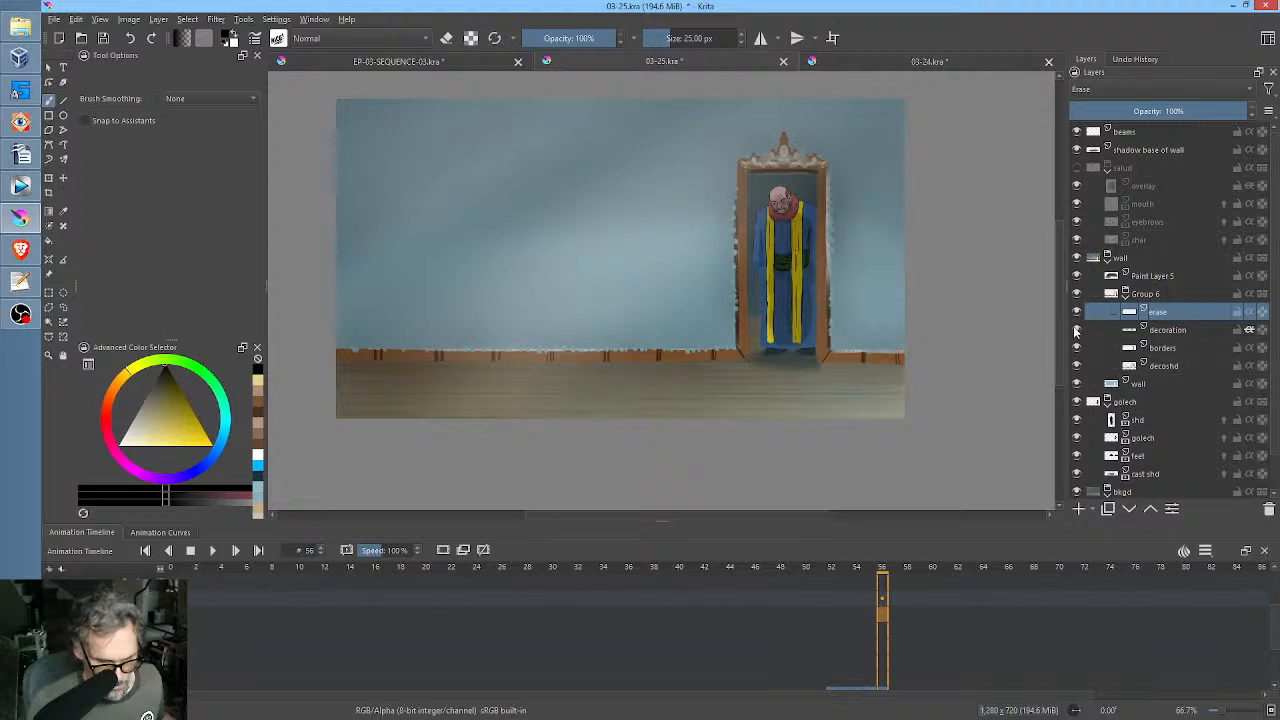
pyautogui.click(1077, 330)
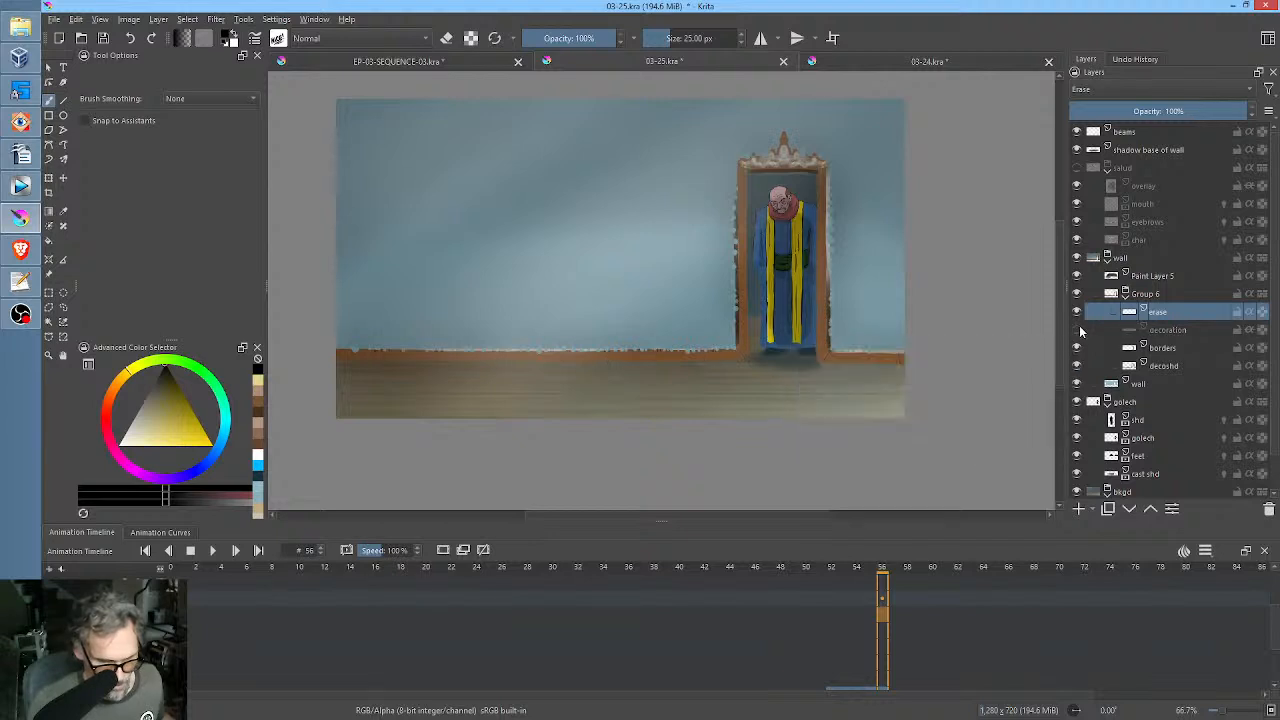
pyautogui.click(1077, 330)
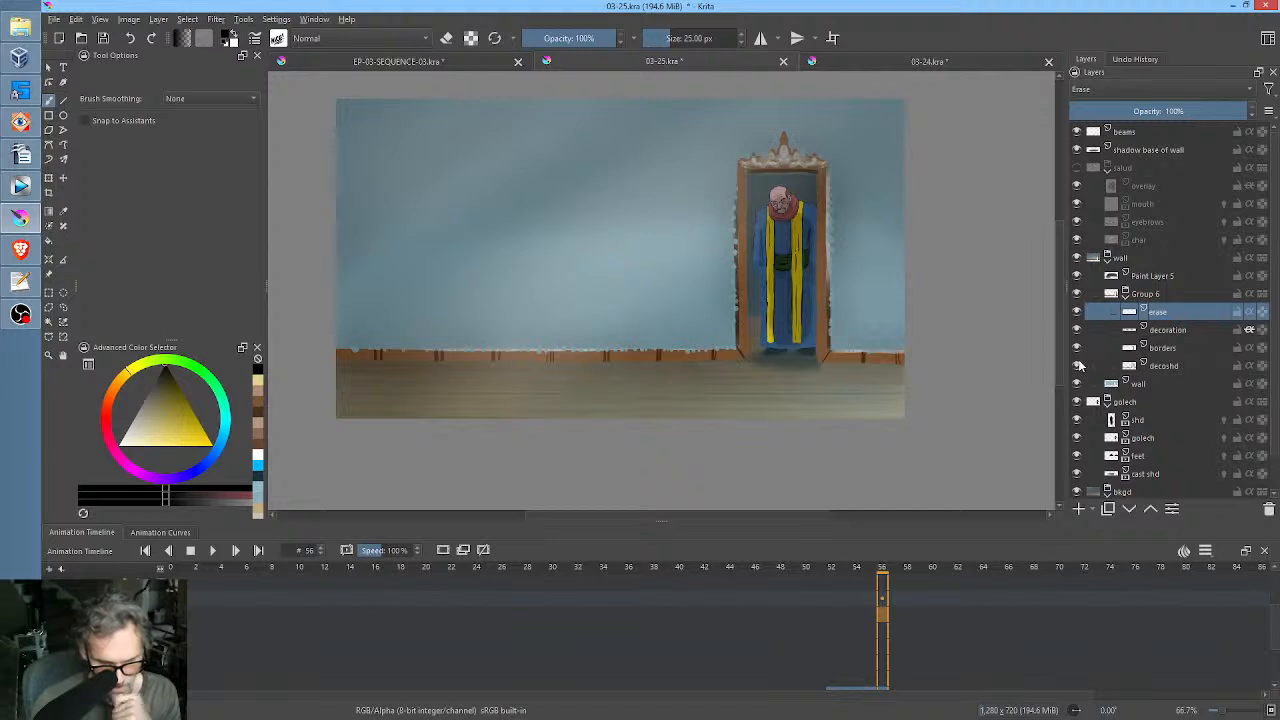
# Compare the door frame and baseboard with and without the decoshd shadow by toggling that layer's visibility.
pyautogui.click(1077, 366)
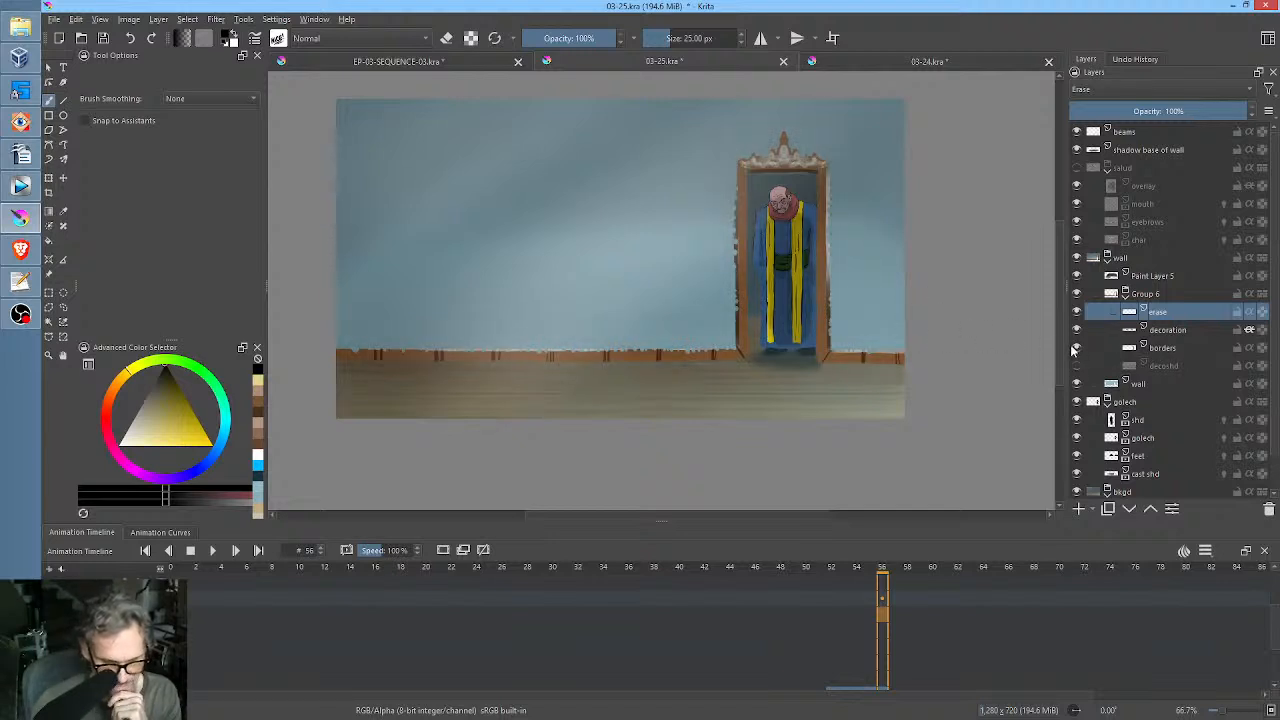
pyautogui.click(1077, 366)
pyautogui.click(1077, 366)
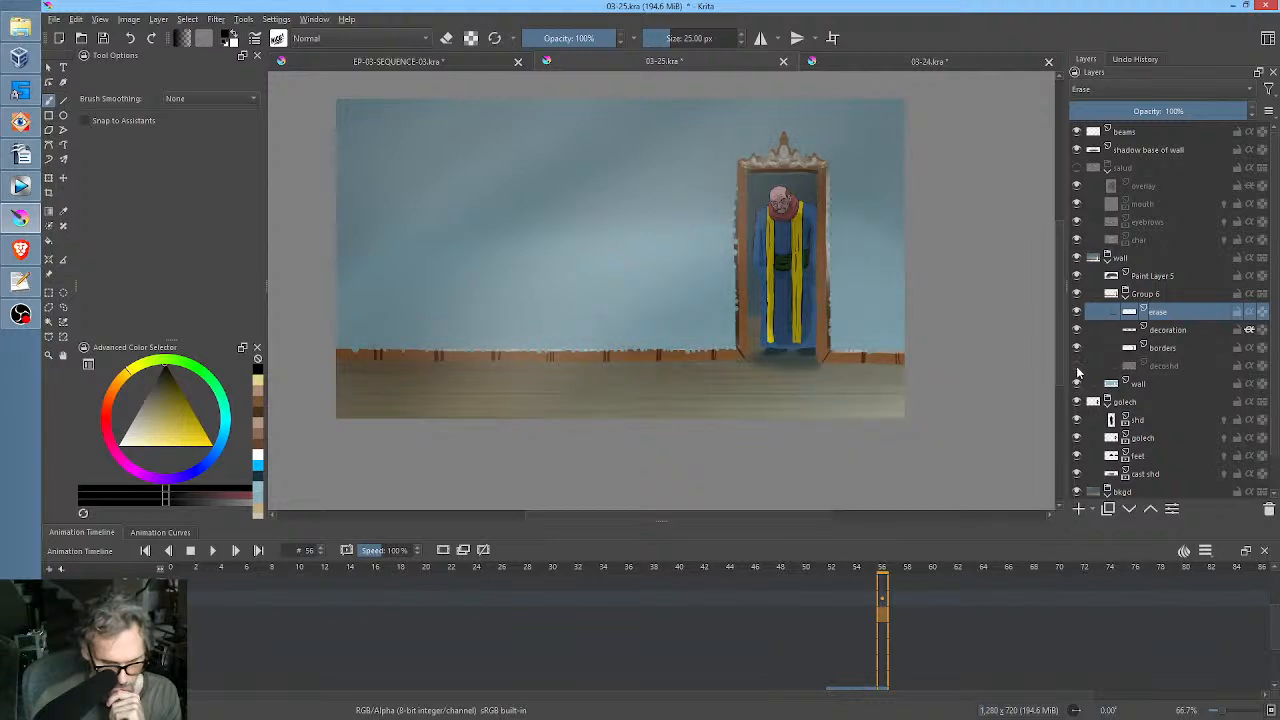
pyautogui.moveTo(1077, 368)
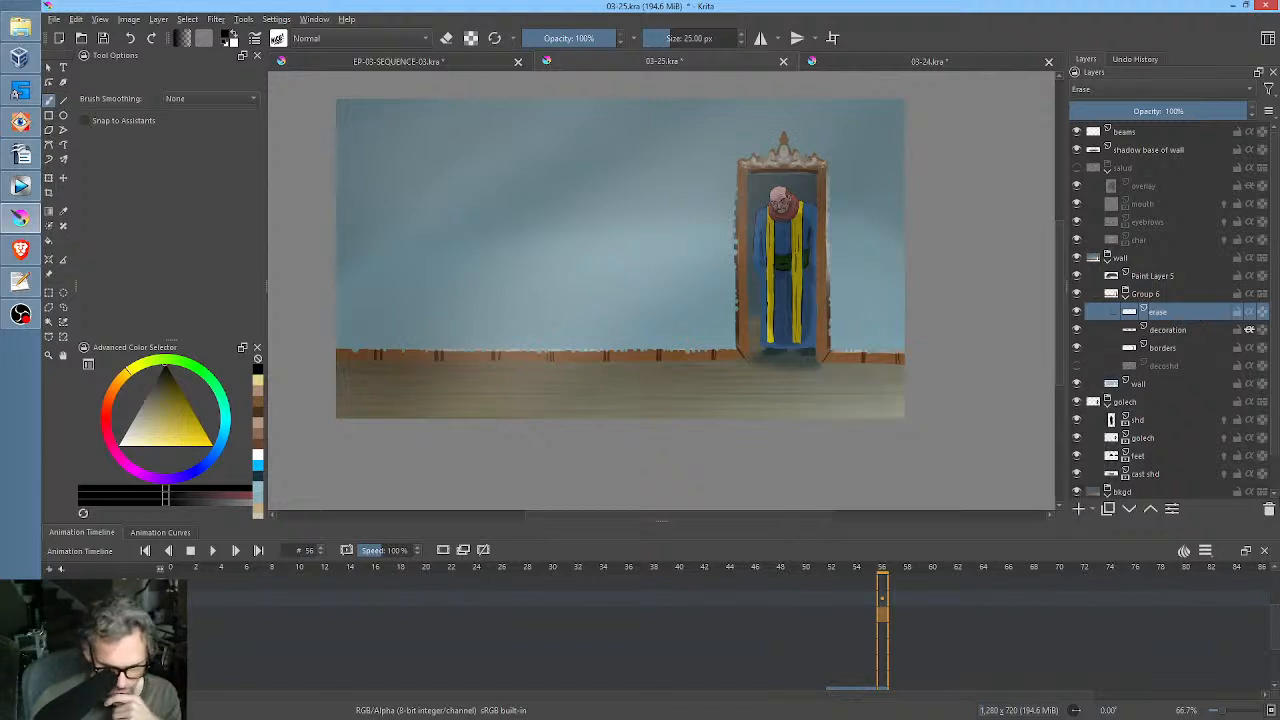
# Delete the erase layer from Group 6 and make decoshd visible again.
pyautogui.click(1268, 509)
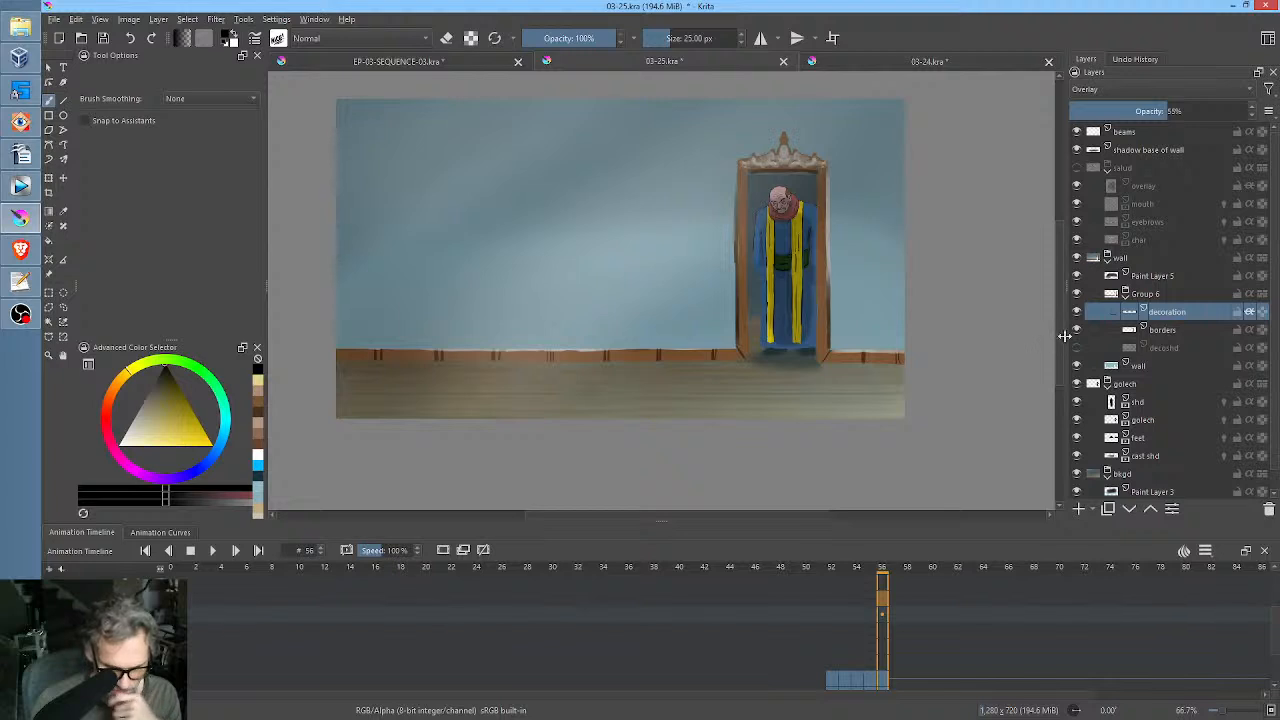
pyautogui.click(1076, 347)
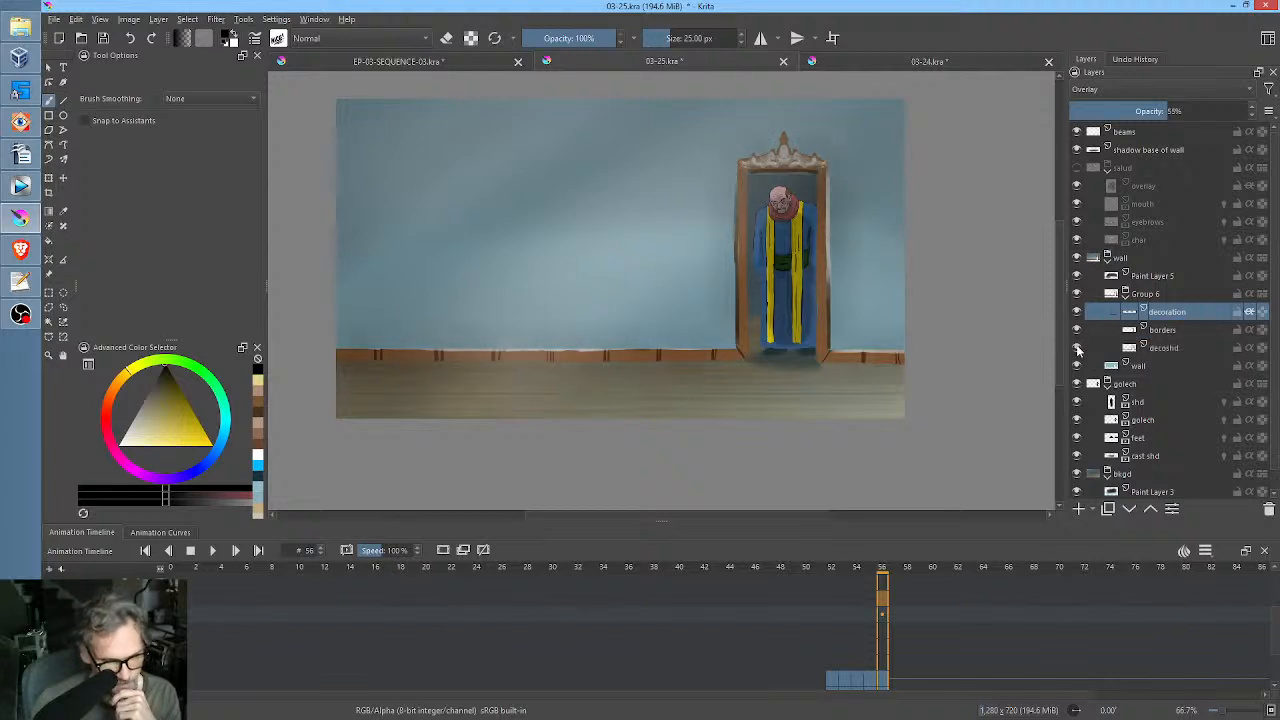
pyautogui.scroll(3, 804, 188)
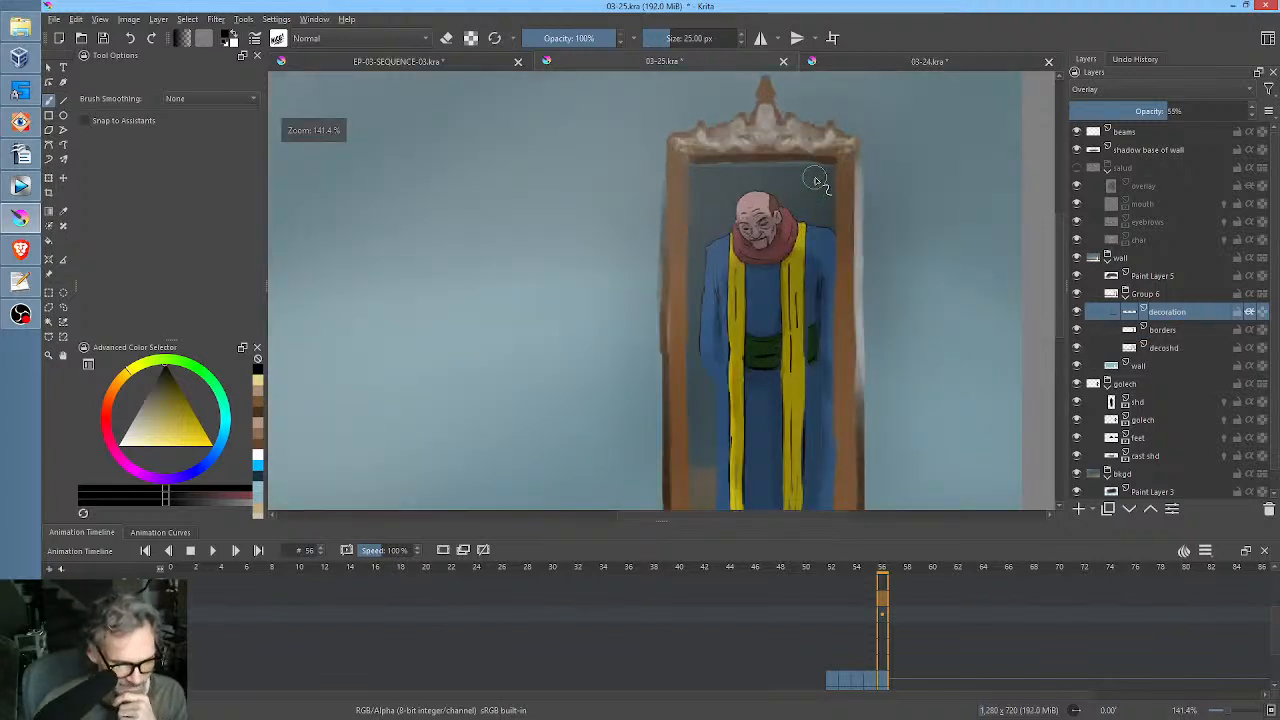
pyautogui.scroll(-3, 830, 205)
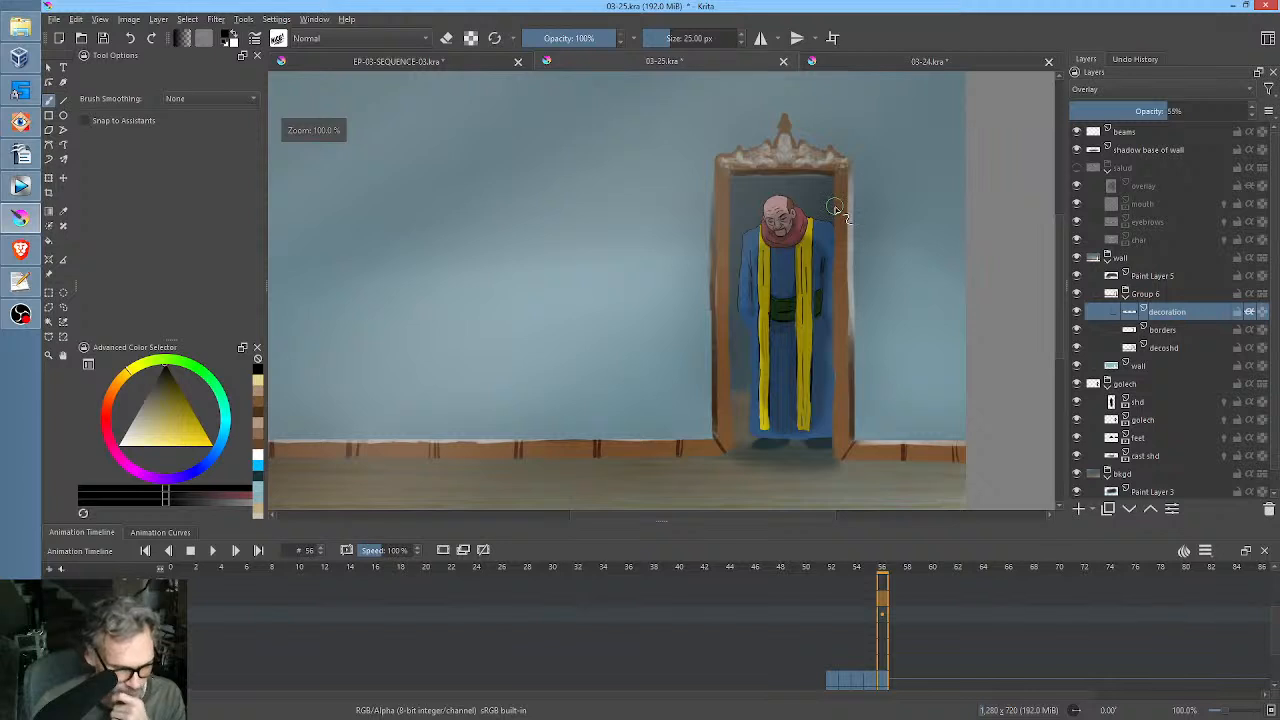
pyautogui.scroll(-3, 832, 207)
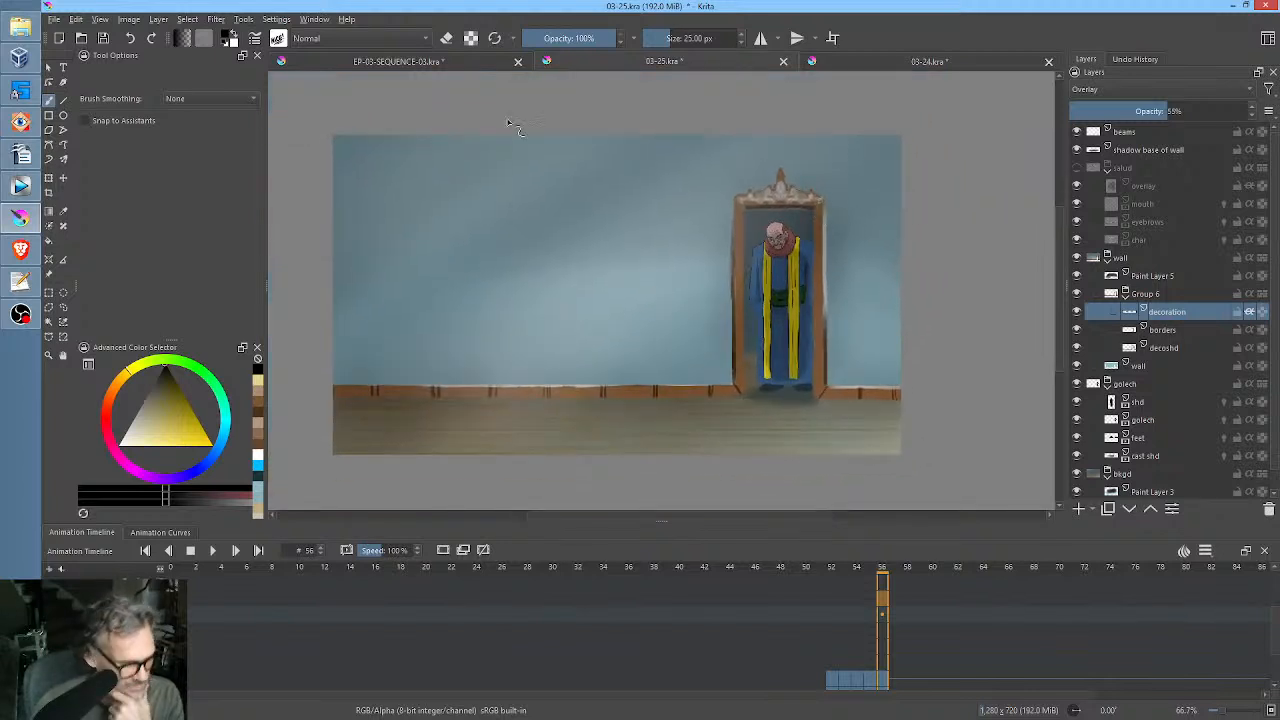
# Make the salud character group visible again and save 03-25.kra.
pyautogui.click(105, 40)
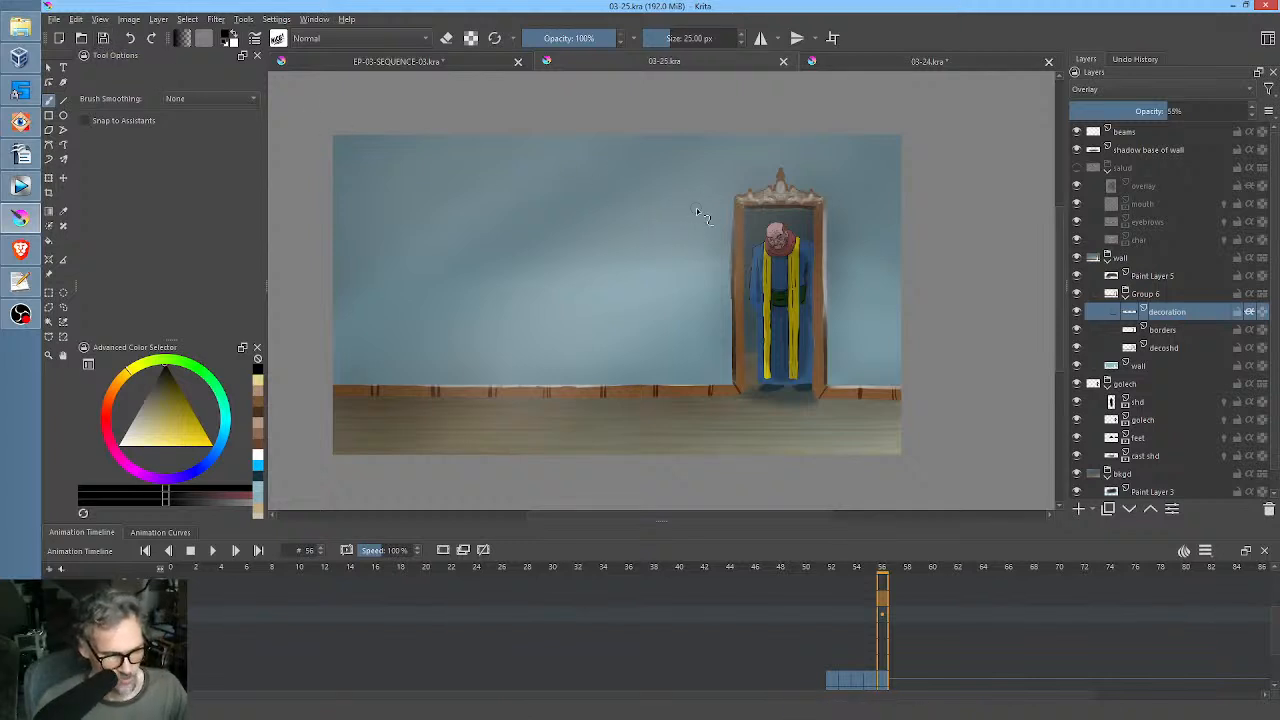
pyautogui.click(1076, 167)
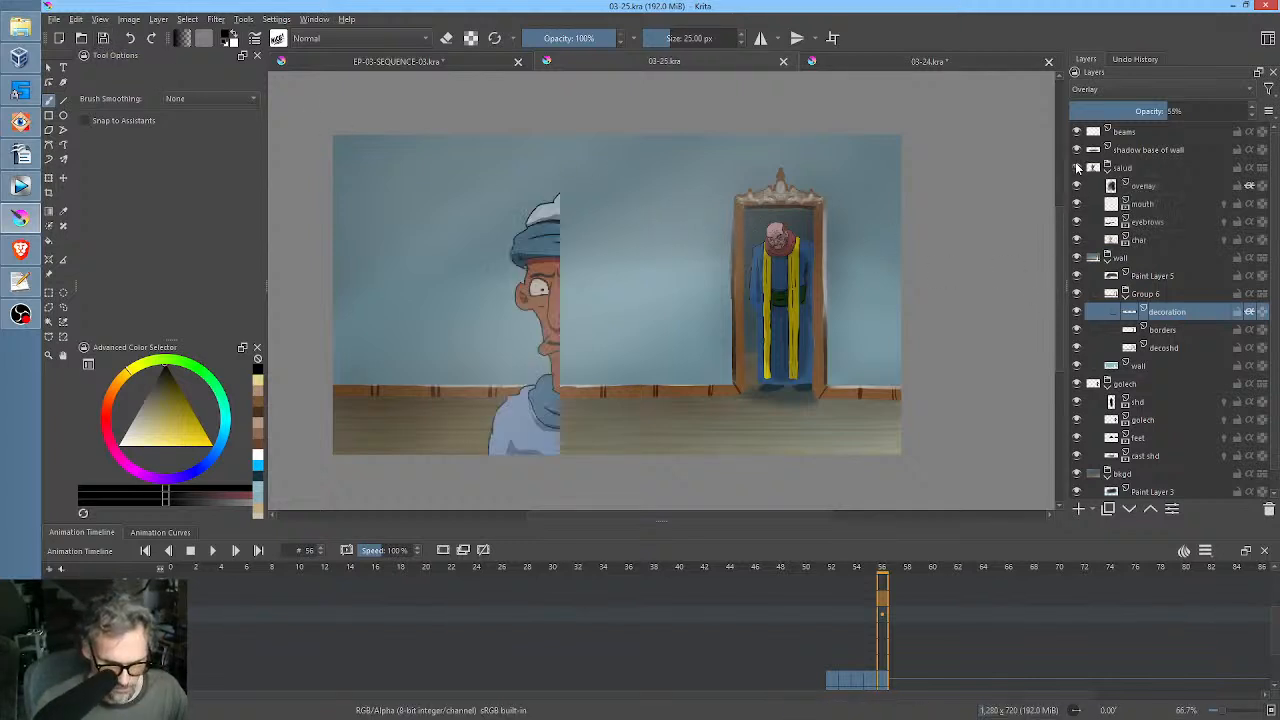
pyautogui.hotkey('ctrl', 'z')
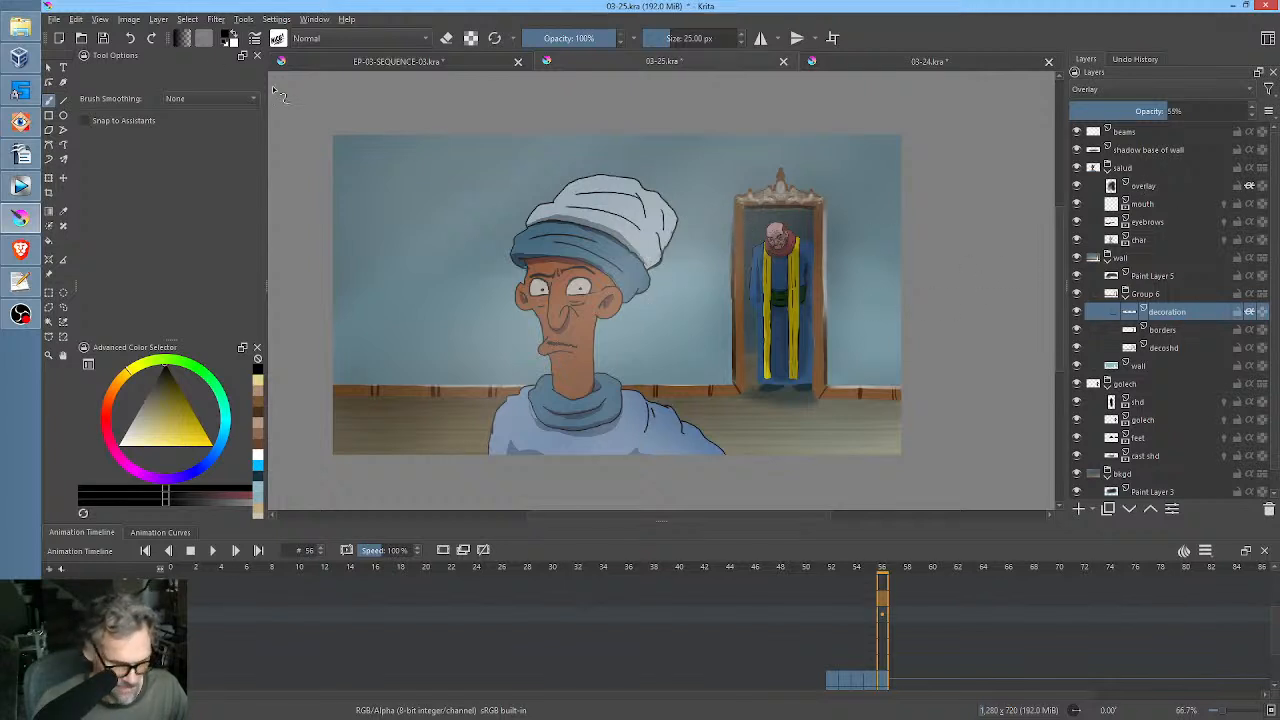
pyautogui.click(103, 38)
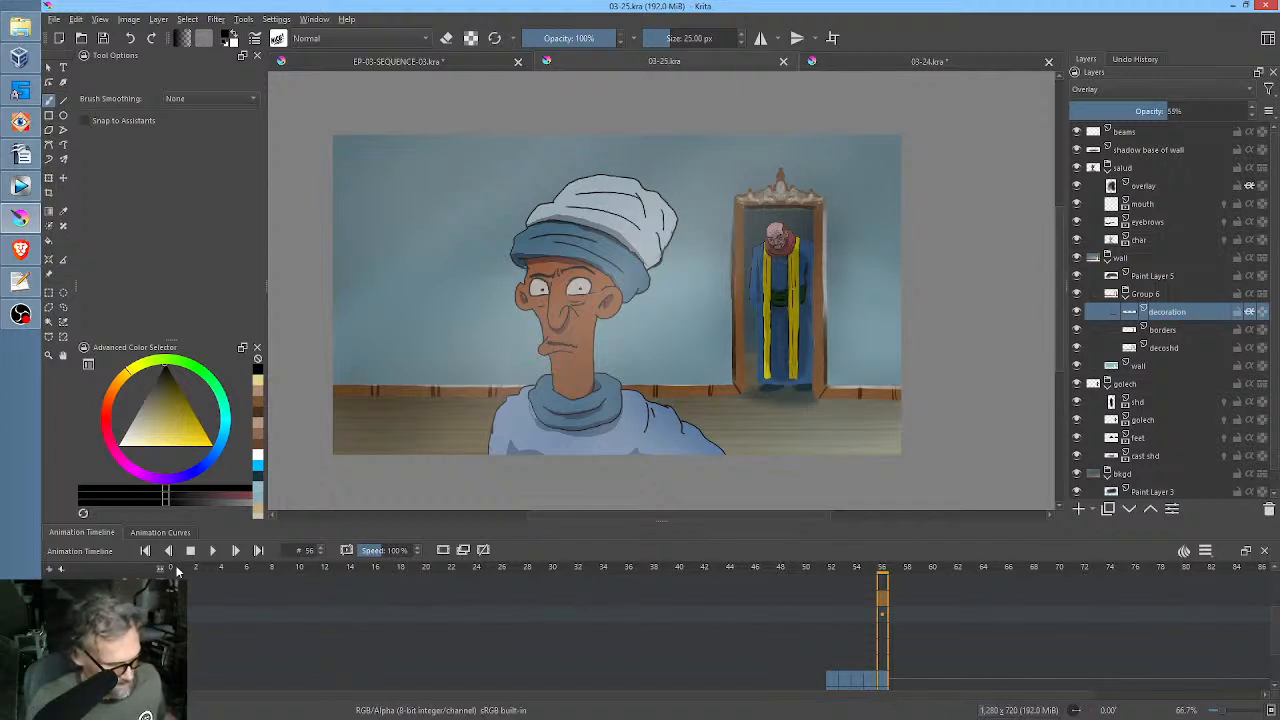
# Play the animation from frame 0 to review the scene with both characters, and save the file.
pyautogui.click(176, 569)
pyautogui.scroll(-2, 714, 280)
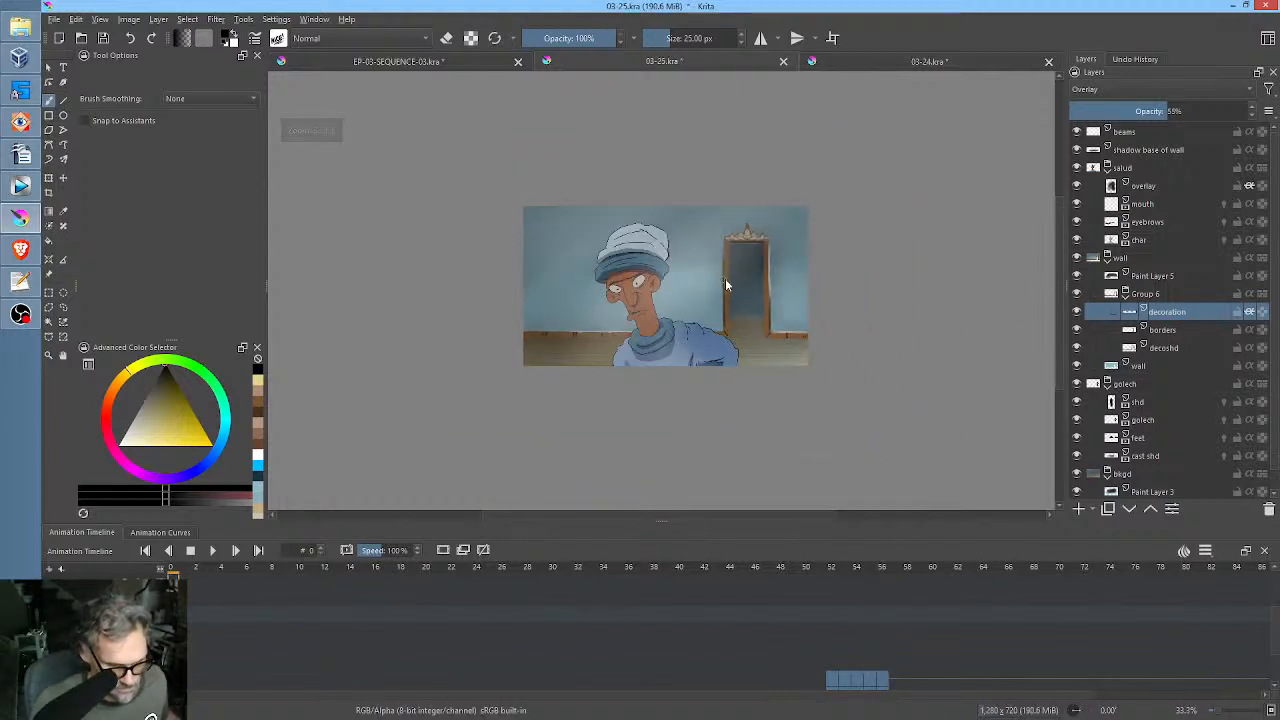
pyautogui.press('space')
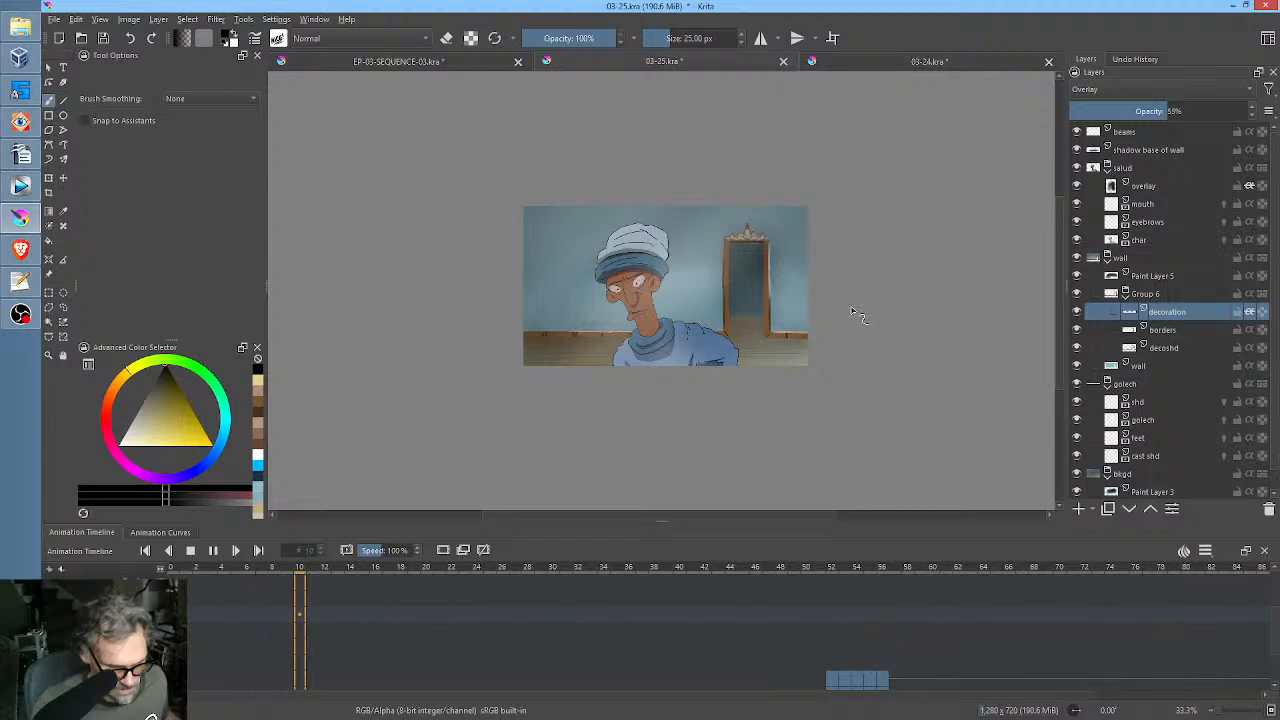
pyautogui.scroll(1, 852, 306)
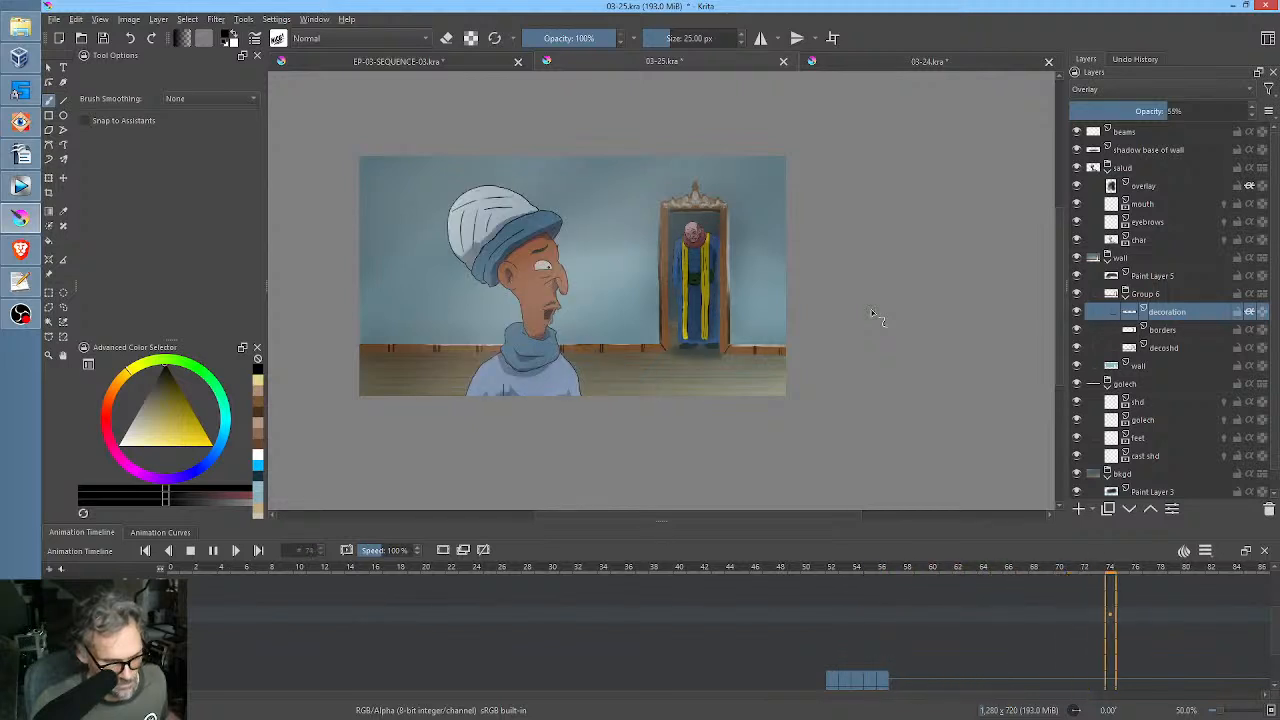
pyautogui.click(868, 266)
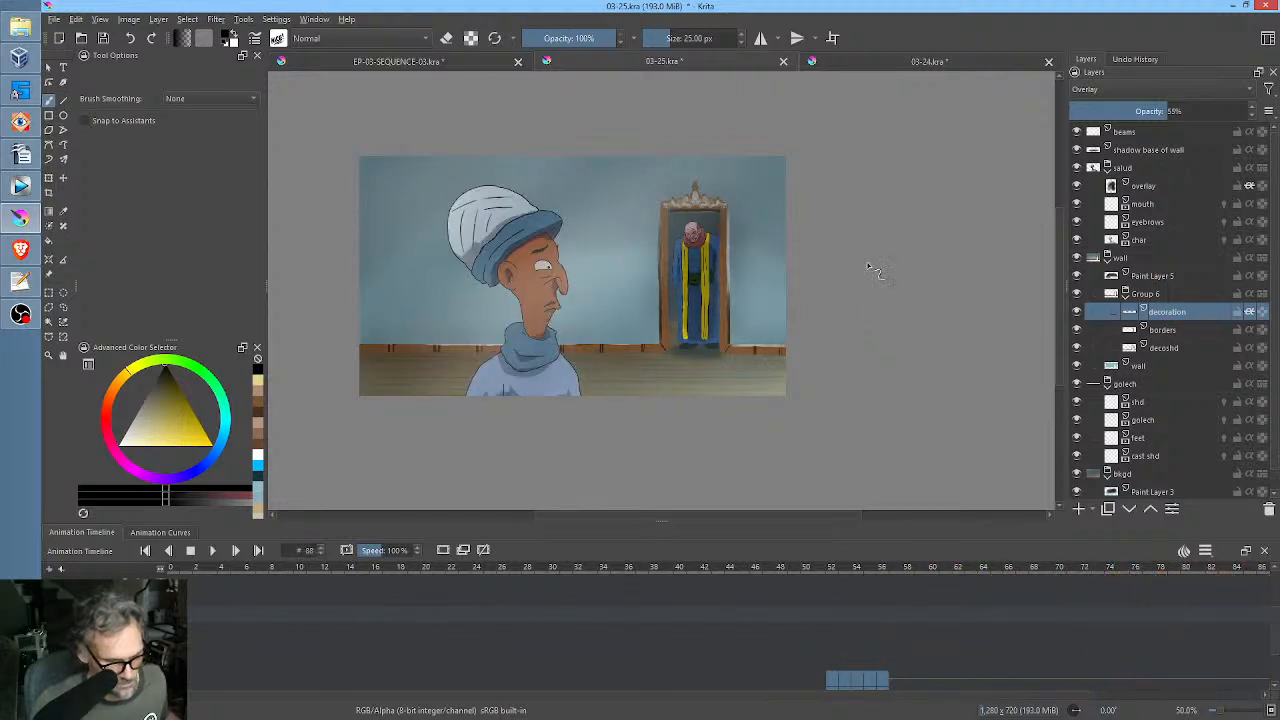
pyautogui.moveTo(773, 206); pyautogui.dragTo(848, 207)
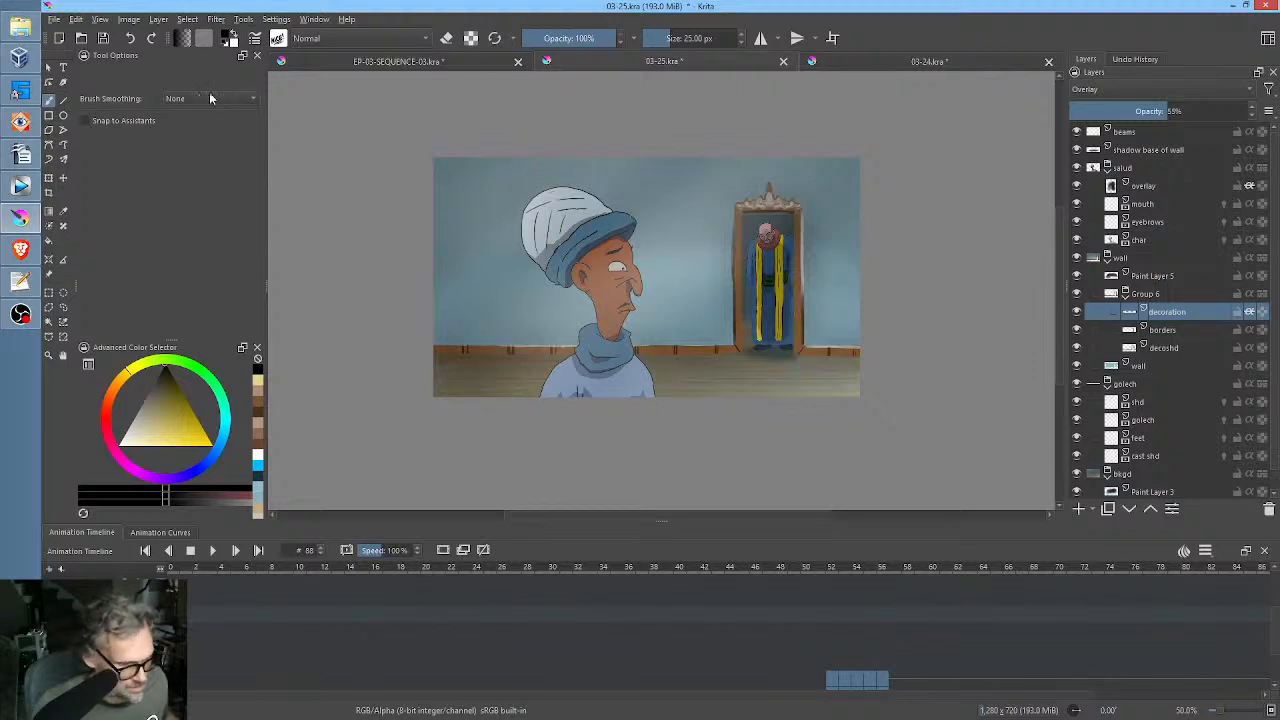
pyautogui.click(105, 40)
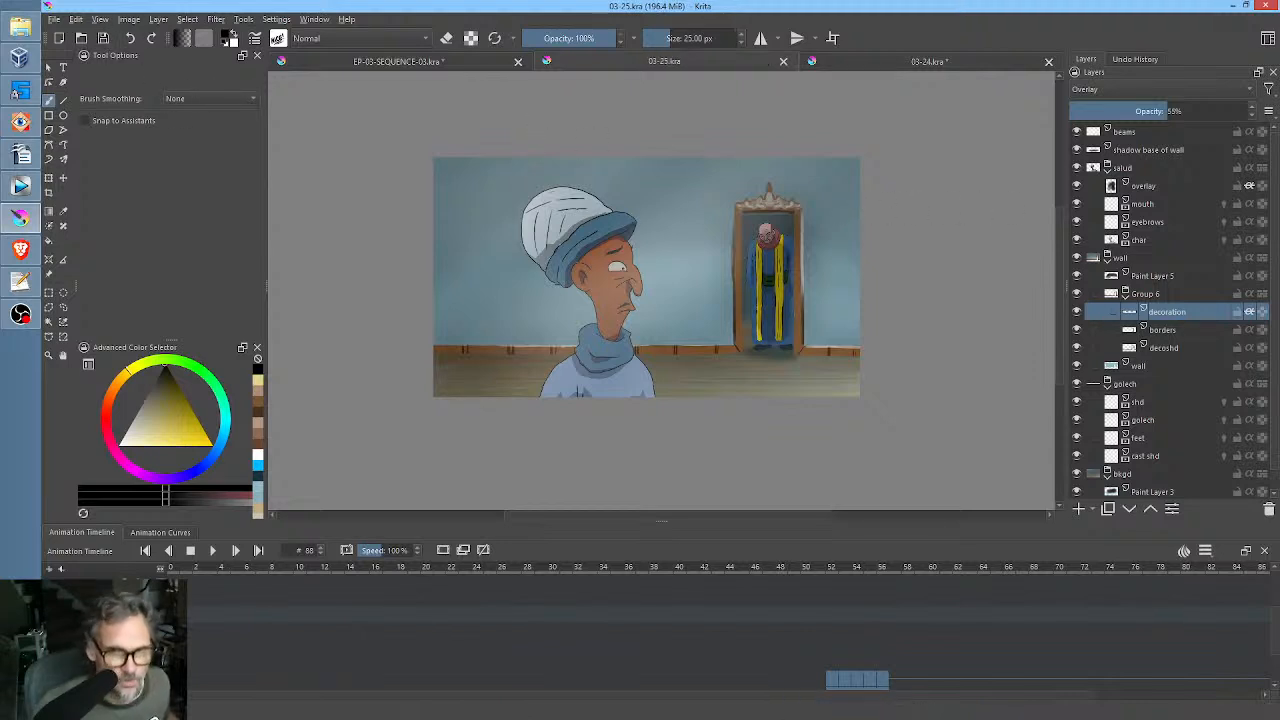